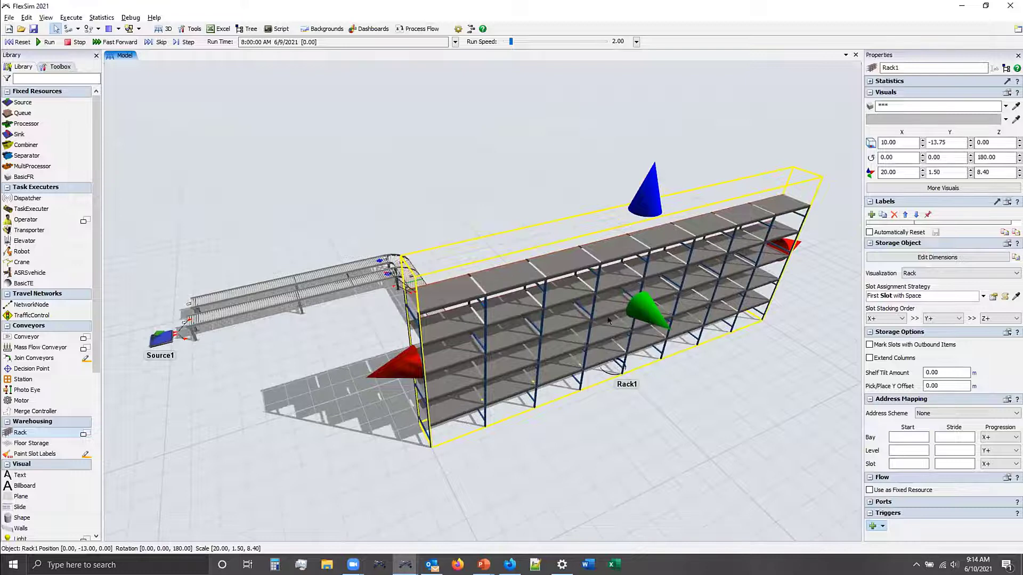
- Move the rack to about X 4.36, Y -11.04, so its long side faces the conveyor's exit end
drag(649, 269, 658, 344)
right_drag(685, 345, 513, 430)
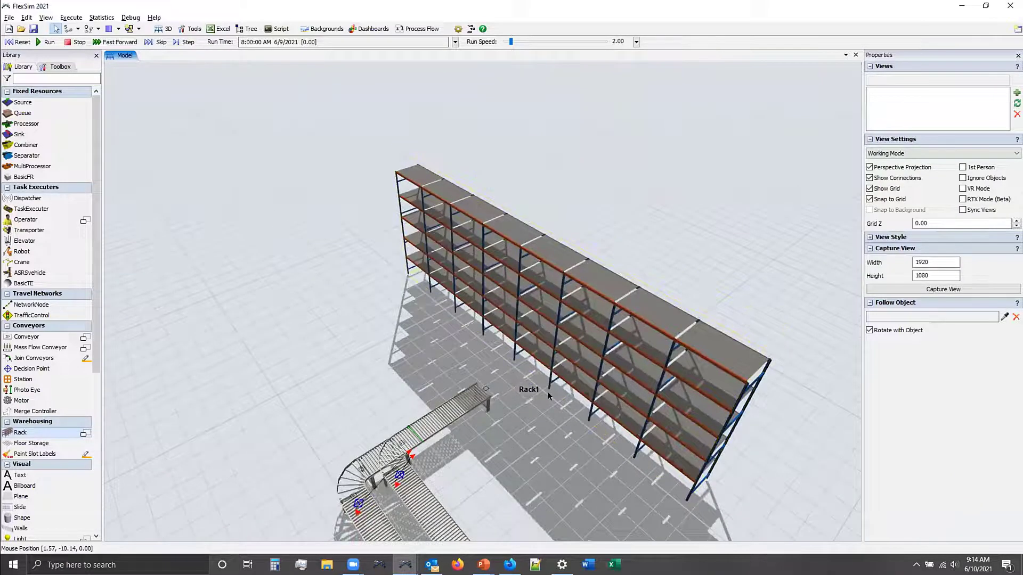
right_drag(539, 408, 529, 401)
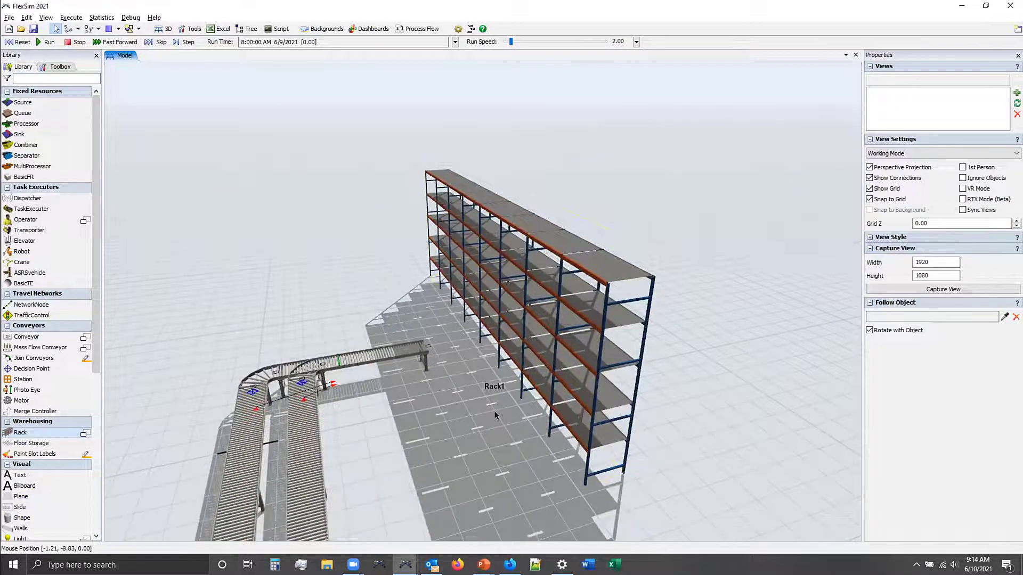
- Examine the rack's structure of shelves and uprights up close from both its front and its back
scroll(515, 364, up, 6)
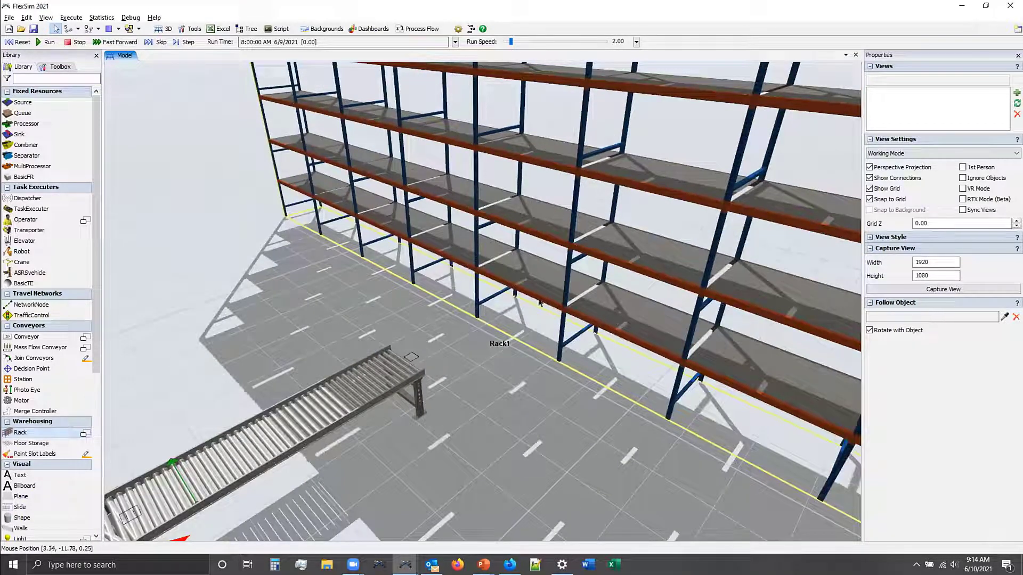
right_drag(522, 378, 487, 377)
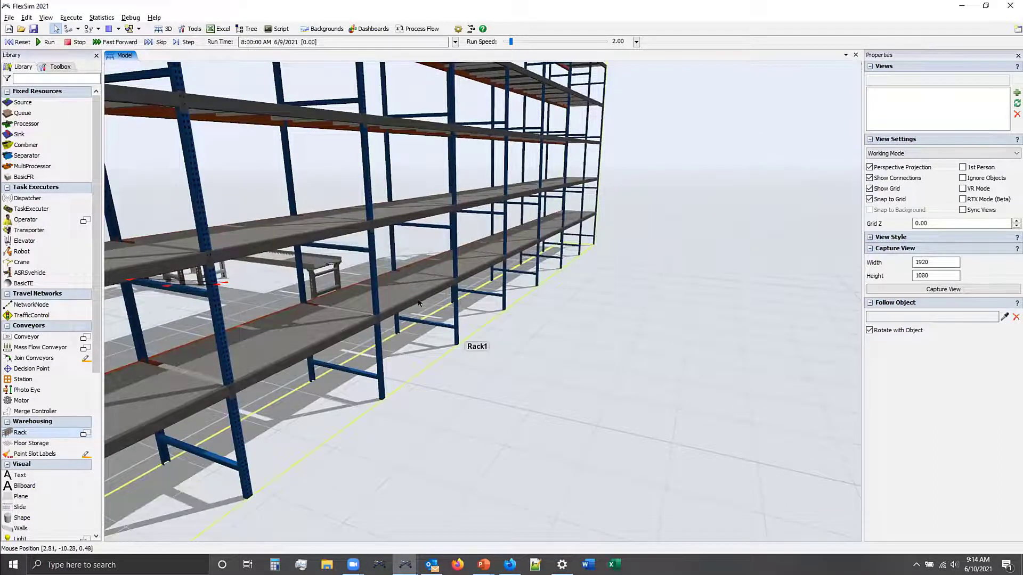
right_drag(520, 332, 594, 373)
scroll(513, 266, down, 2)
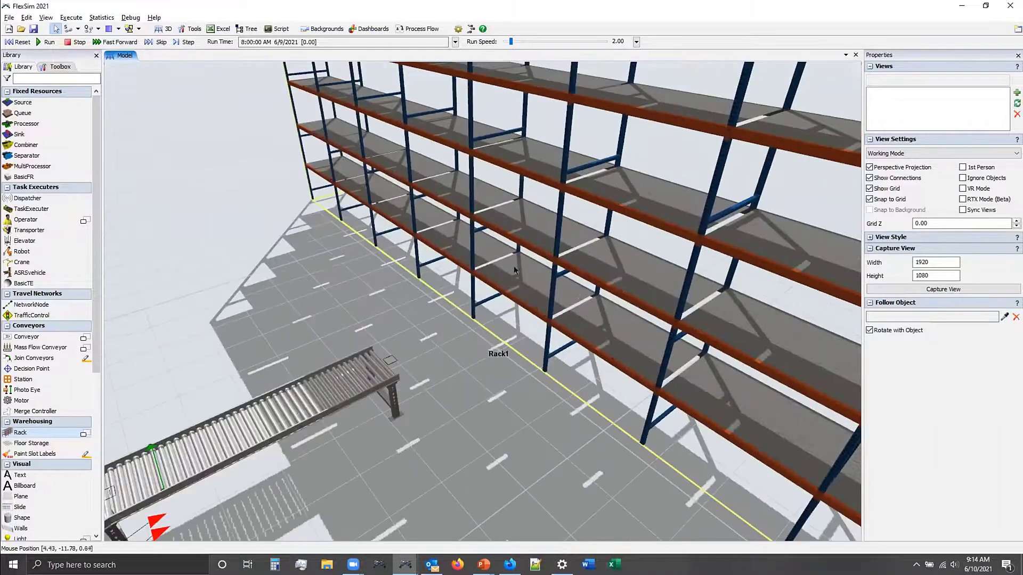
right_drag(481, 354, 508, 337)
scroll(531, 268, down, 3)
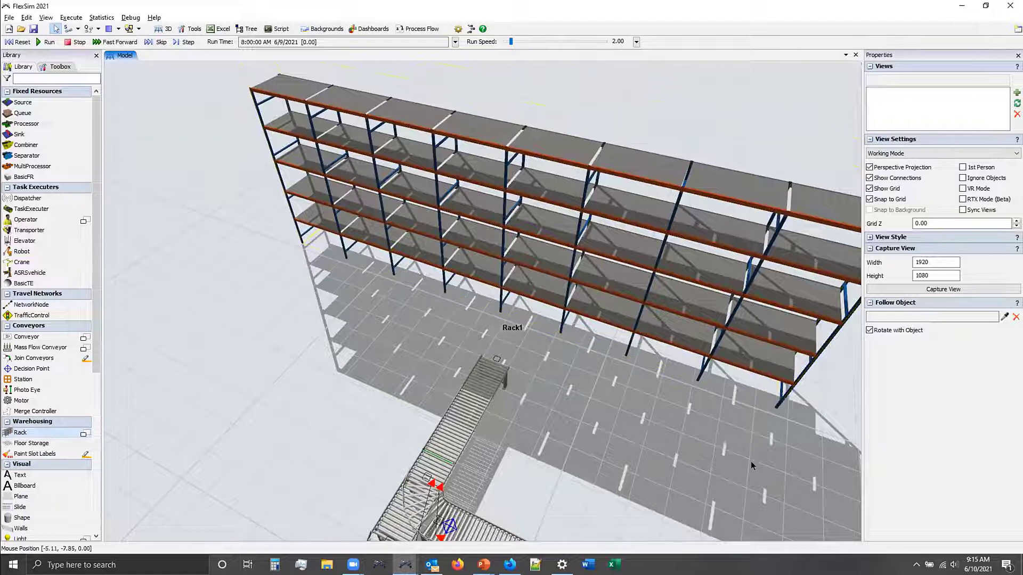
right_drag(701, 418, 668, 382)
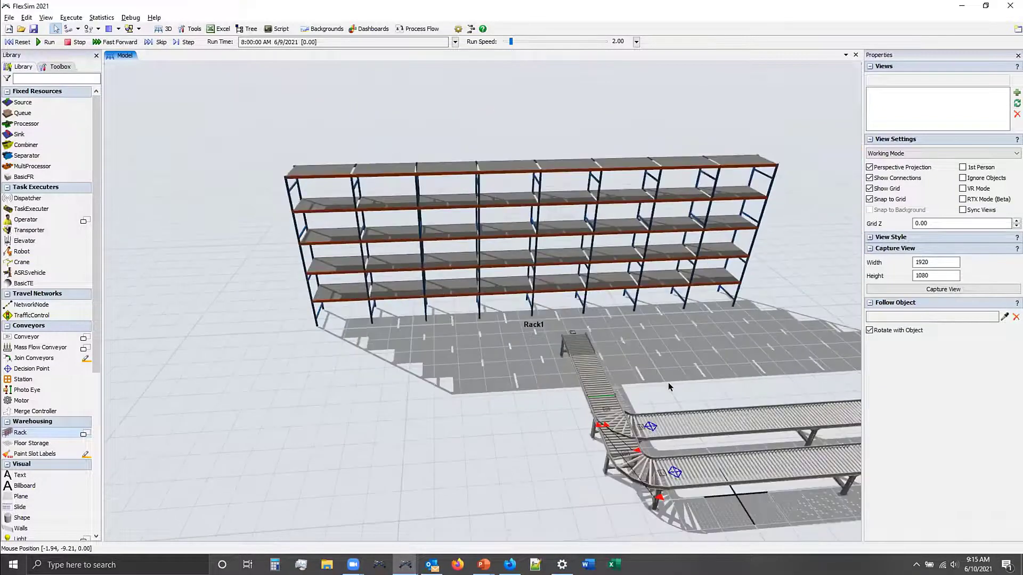
scroll(652, 366, up, 5)
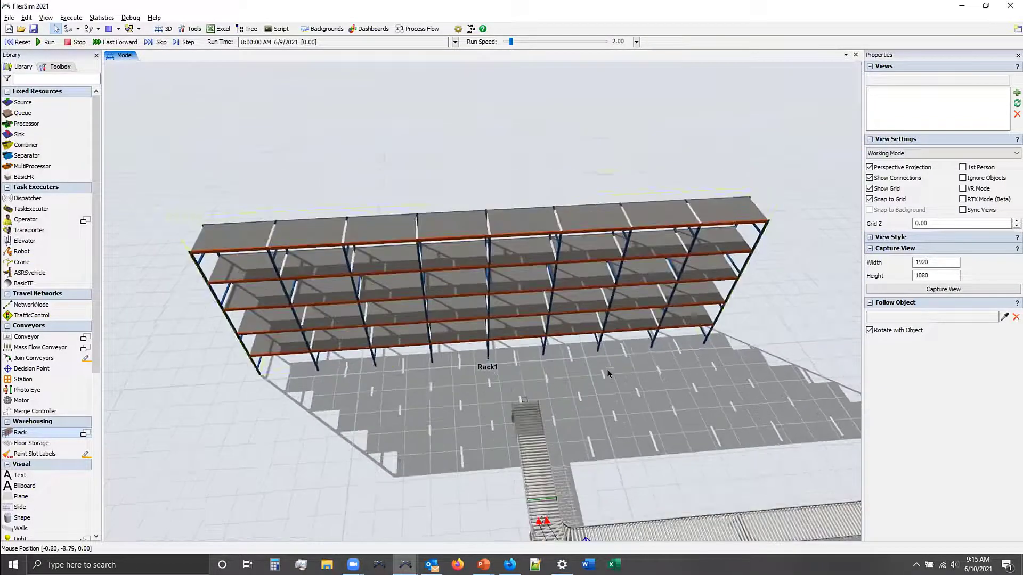
click(530, 253)
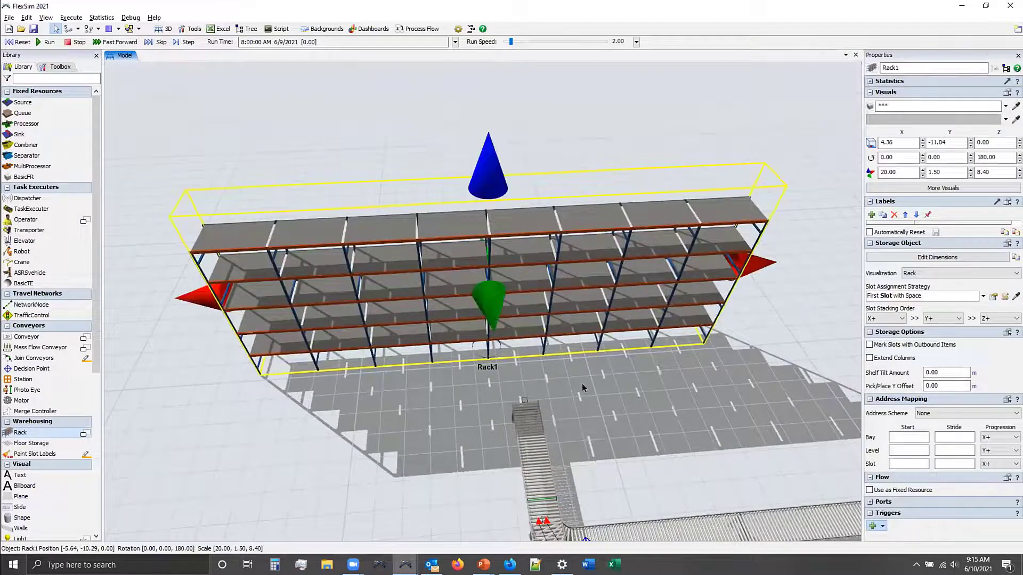
click(543, 371)
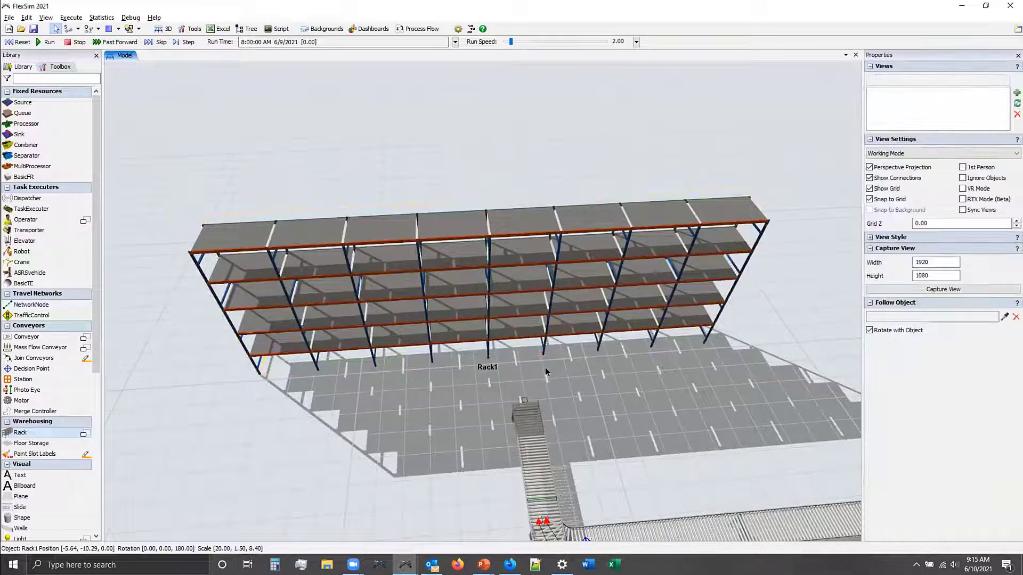
right_drag(546, 370, 549, 370)
- Switch to the PowerPoint slide show to review the Rack Object slide on bays, levels and slots, and return to FlexSim
mouse_move(484, 564)
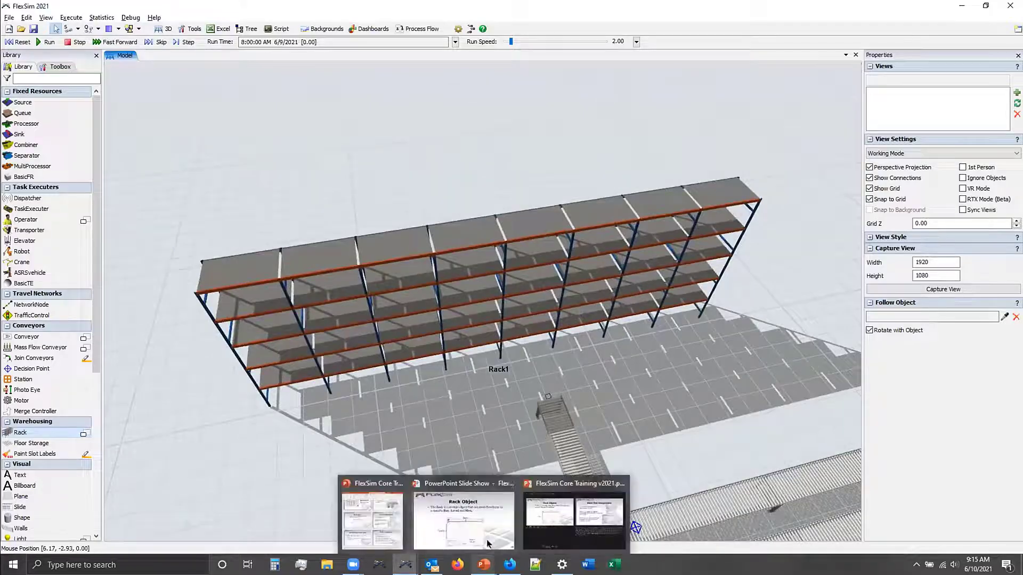
click(464, 512)
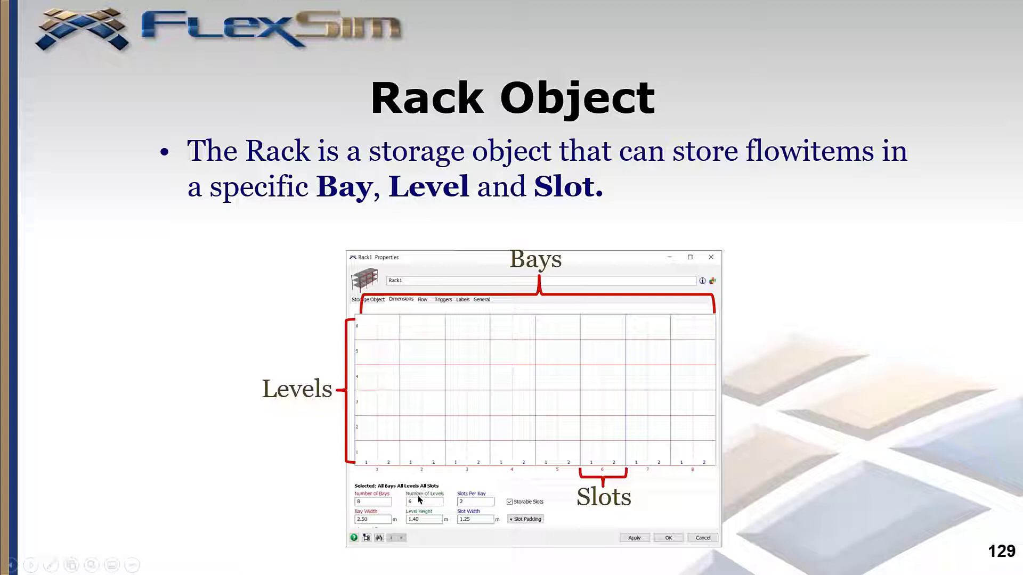
key(alt+Tab)
- Open the dimensions editor for the rack and widen its window
click(530, 296)
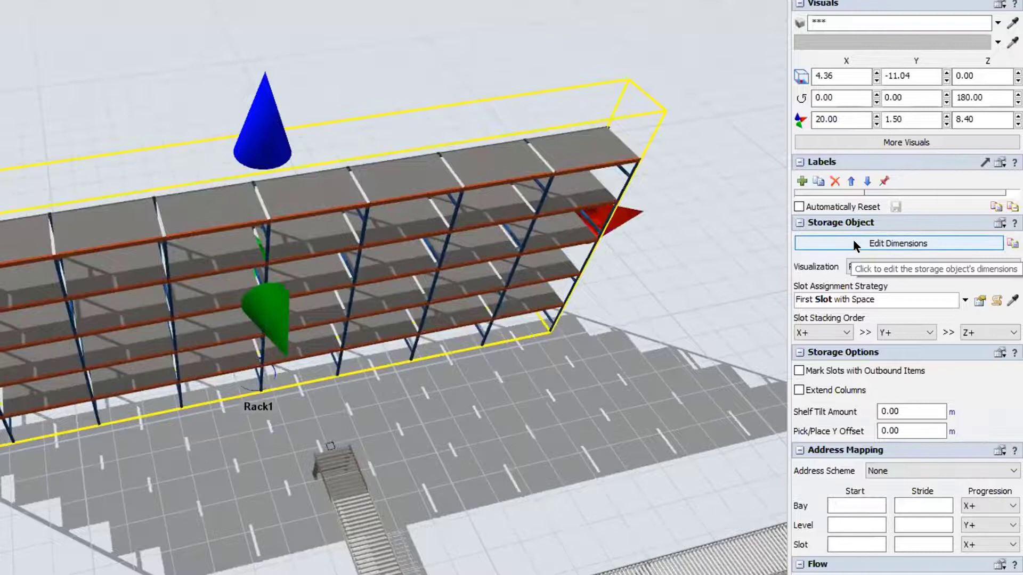
click(855, 243)
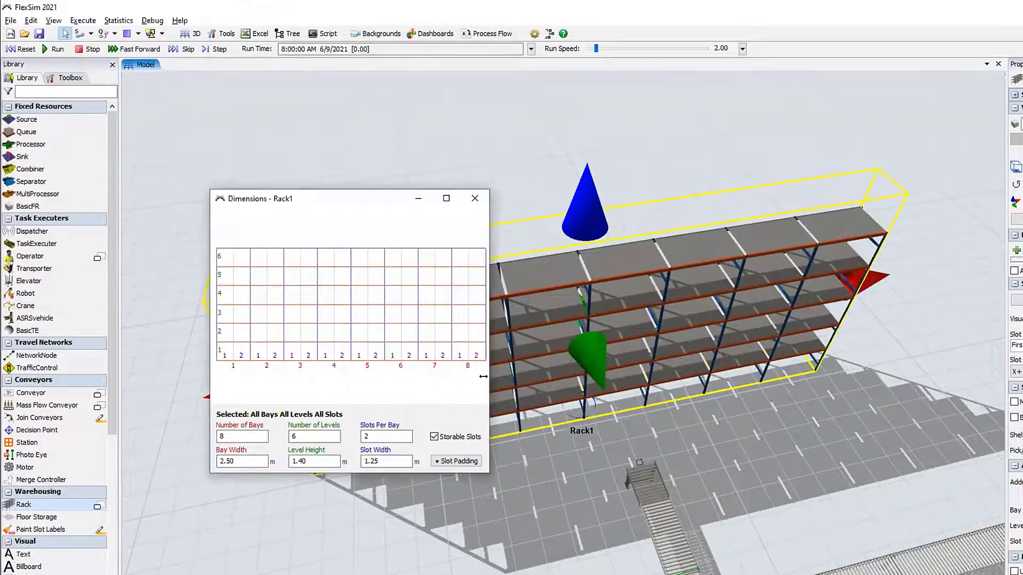
drag(484, 376, 586, 377)
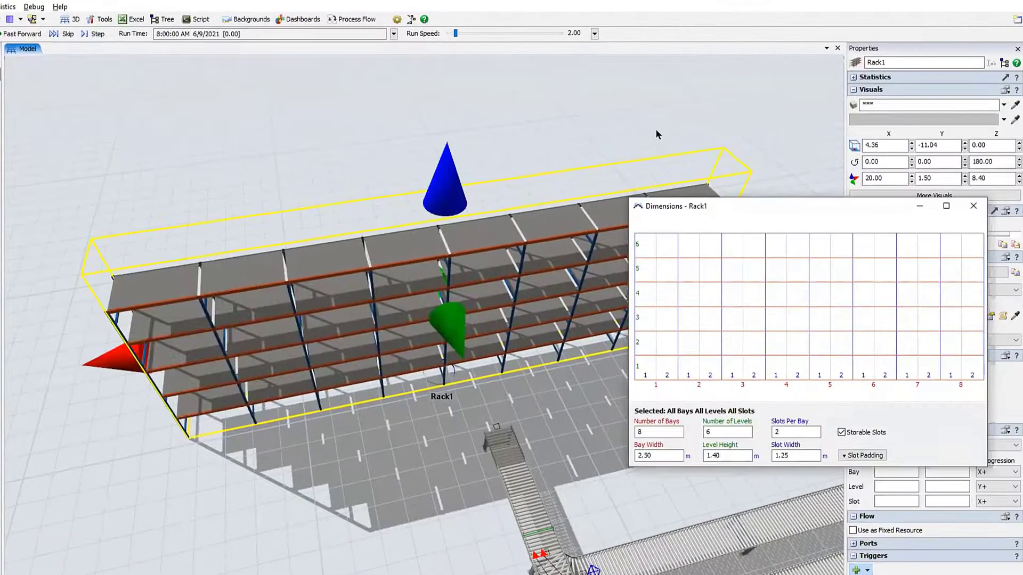
- Reduce the rack's height to 7.00 m by resizing it directly in the 3D view
scroll(586, 113, up, 2)
click(458, 225)
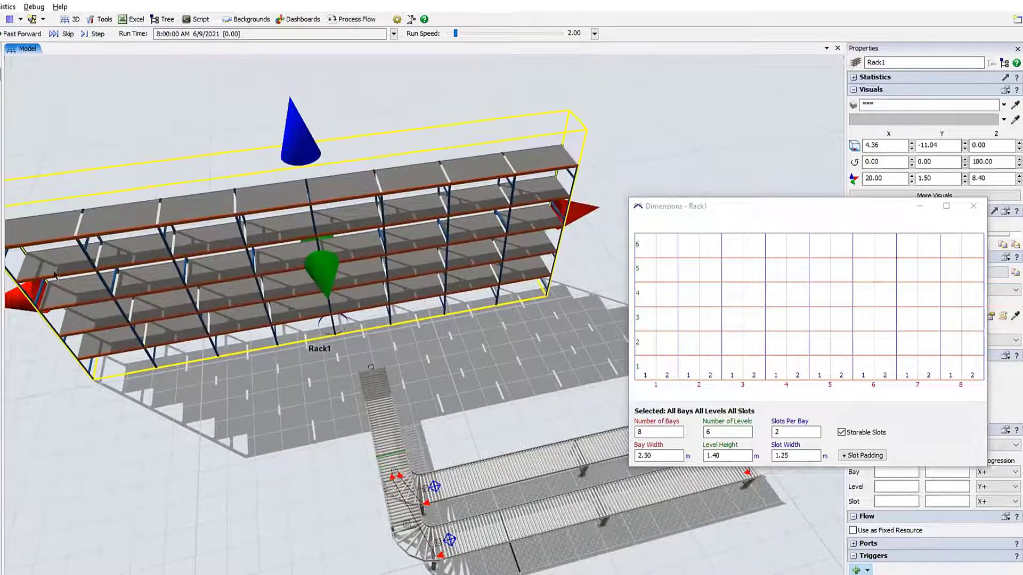
drag(480, 348, 543, 321)
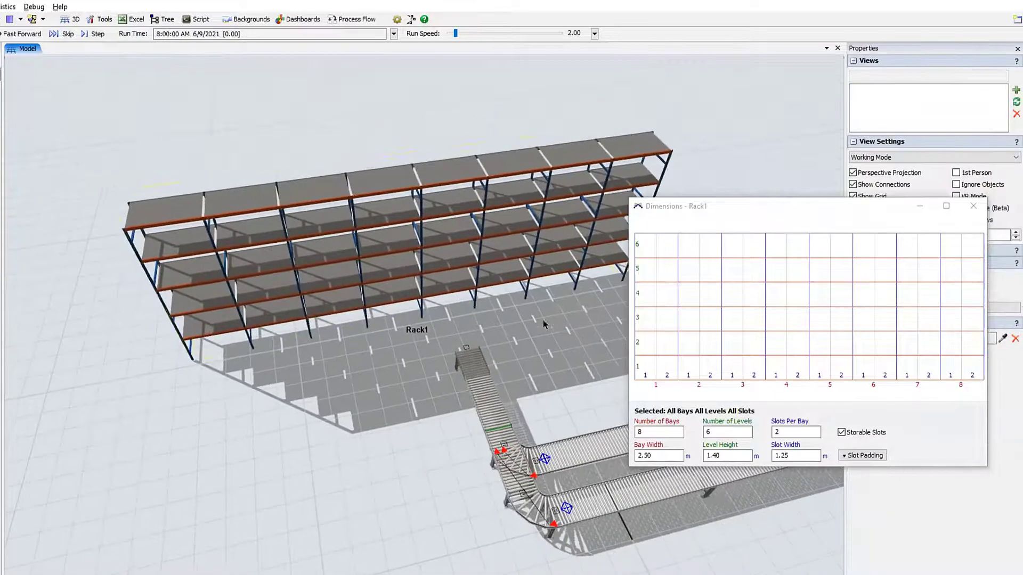
click(456, 208)
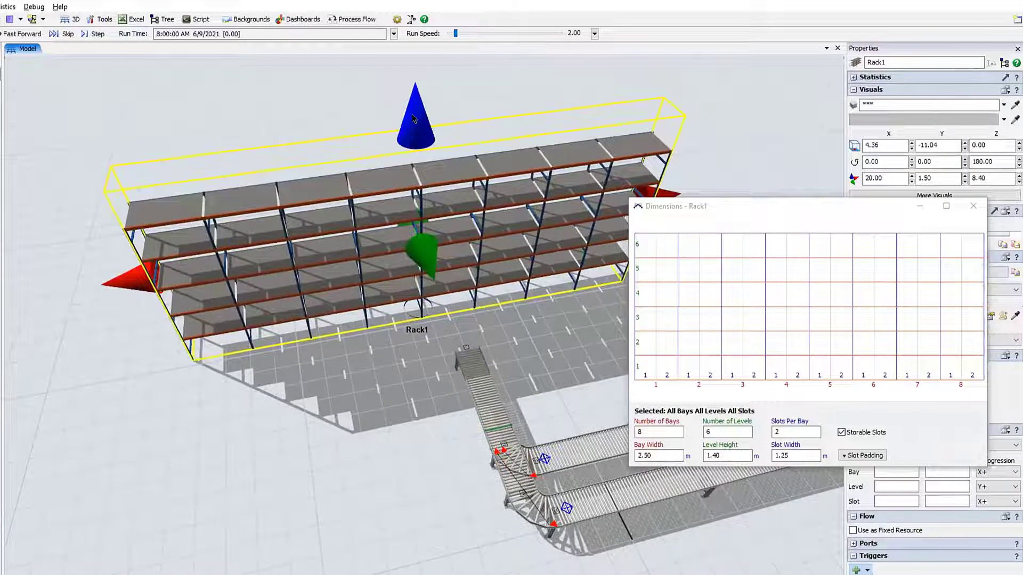
drag(414, 118, 422, 160)
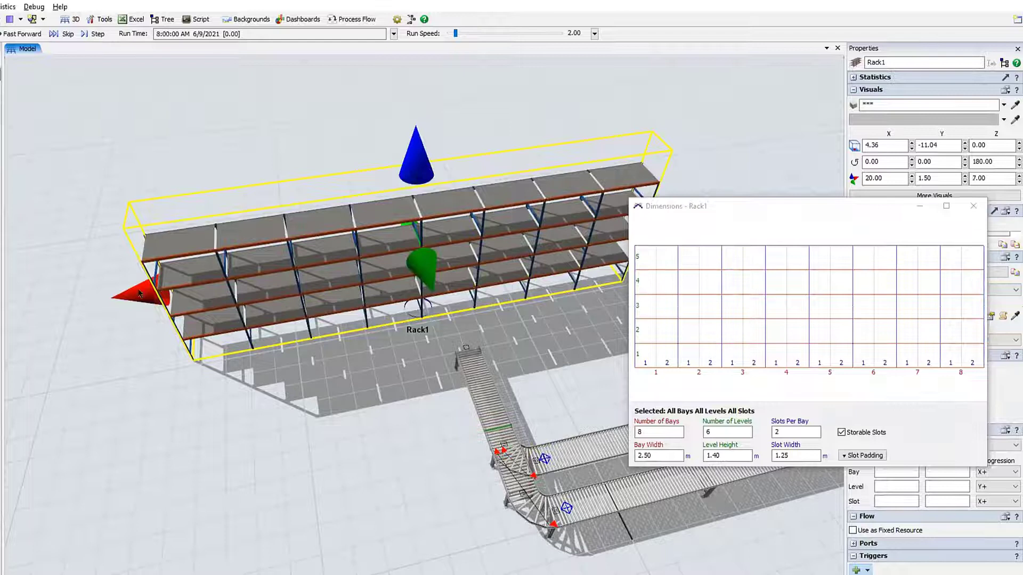
- Resize the rack in the 3D view to 15.00 m long and 4.00 m deep
drag(148, 294, 250, 275)
right_drag(344, 375, 453, 360)
click(374, 248)
drag(374, 248, 299, 245)
right_drag(535, 325, 417, 338)
drag(419, 342, 421, 373)
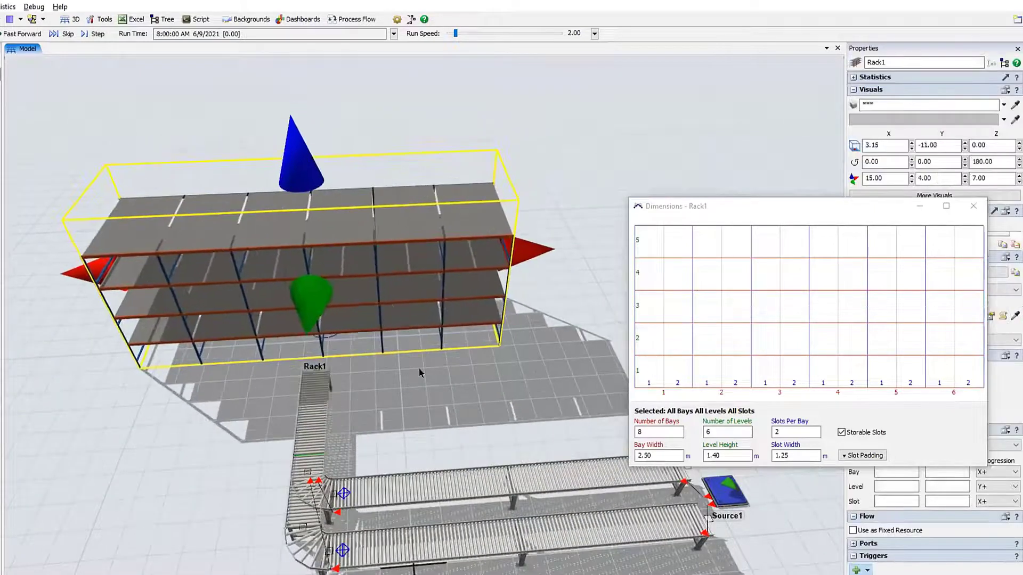
- Deselect the rack, return to its Dimensions window to refresh the grid, and move that window higher up beside the rack
click(495, 380)
click(688, 213)
drag(676, 210, 598, 131)
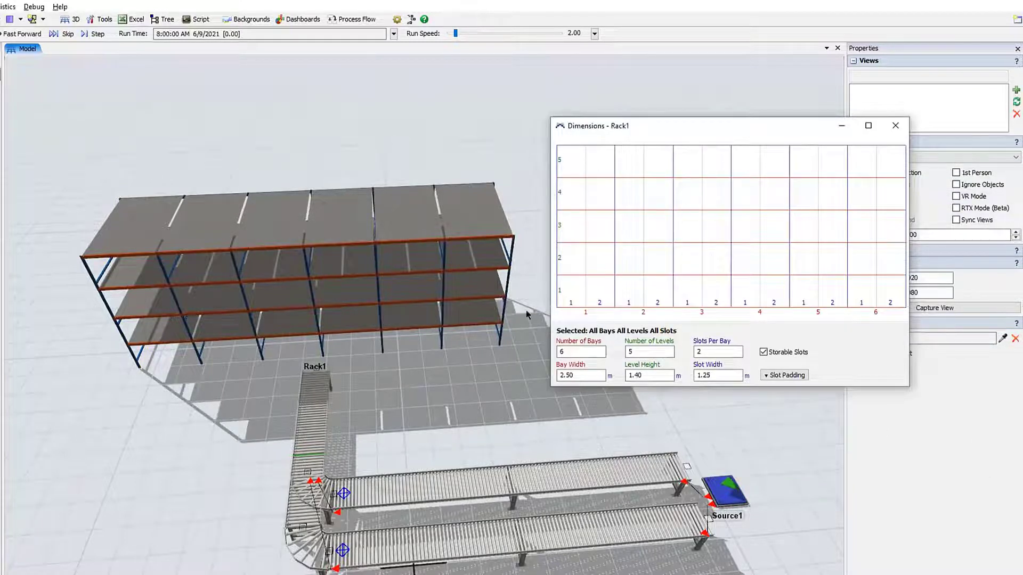
click(433, 359)
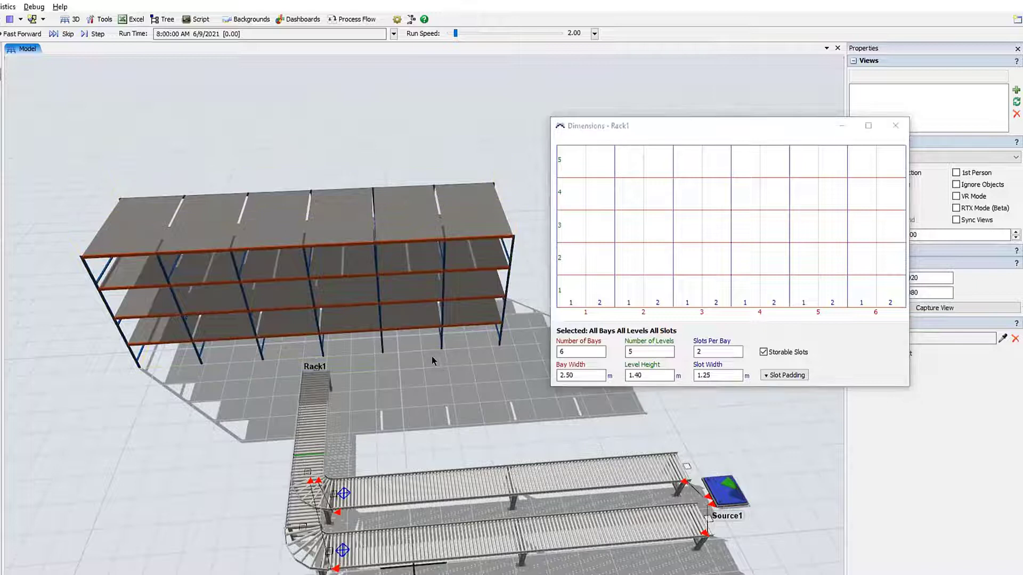
right_drag(436, 364, 431, 356)
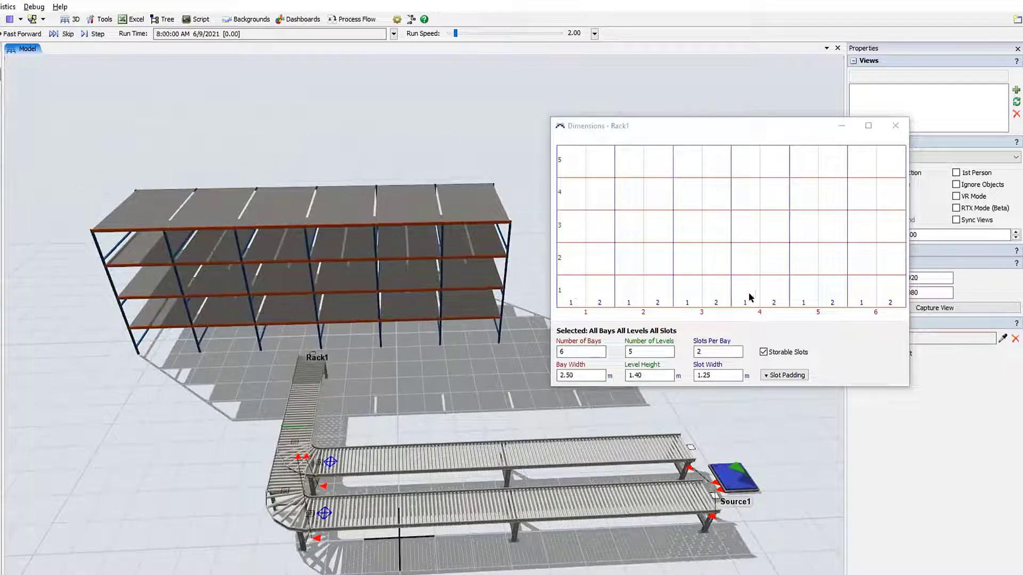
- Set the slots per bay to 3 for bay 3, level 1 of the rack
click(327, 276)
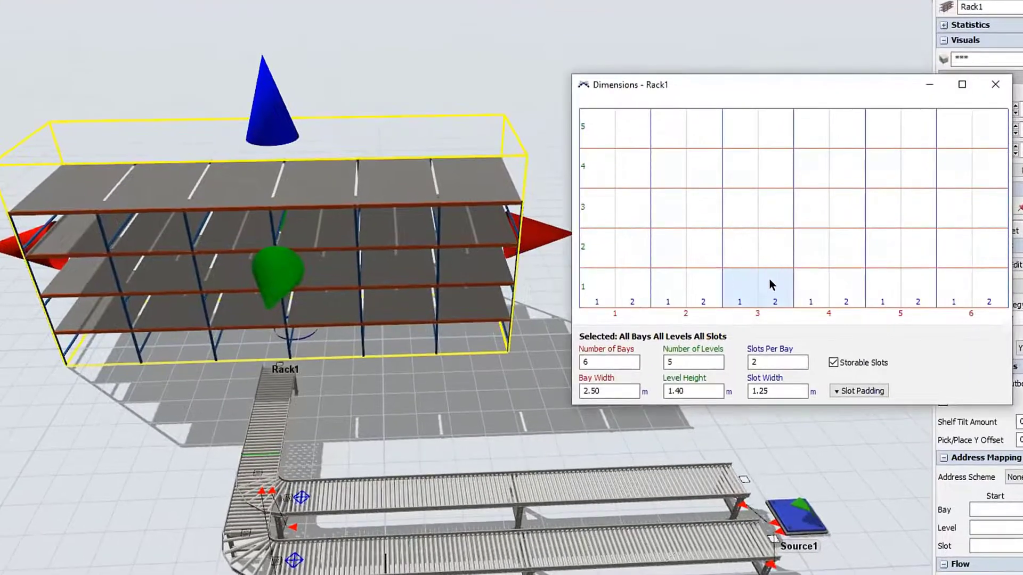
click(770, 280)
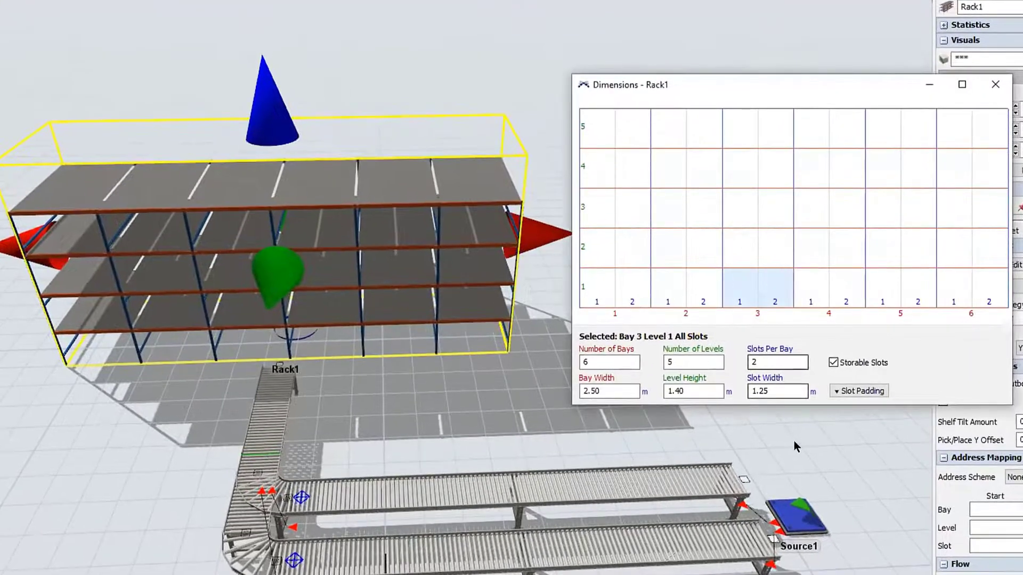
text(3)
key(Return)
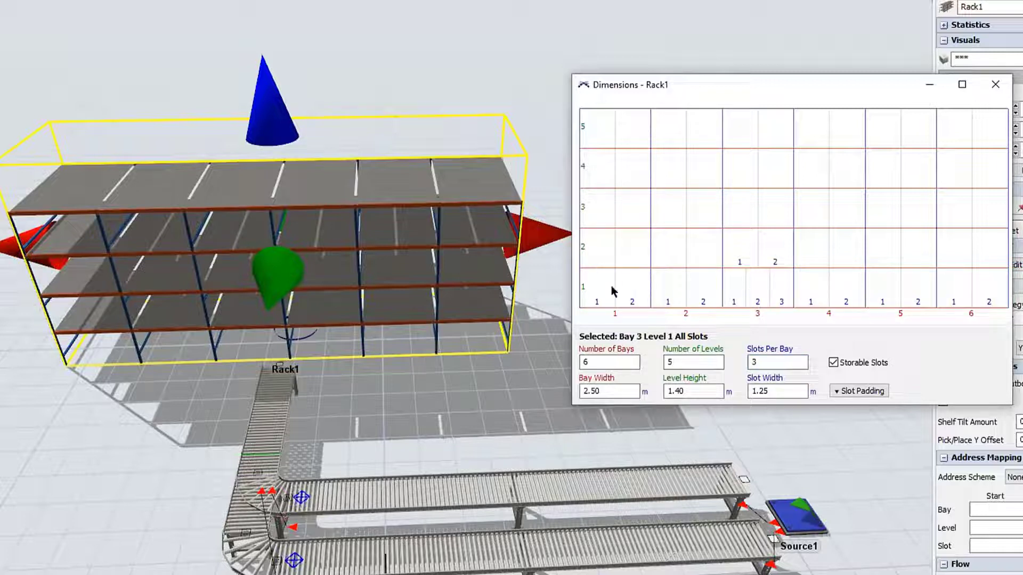
- Check the individual slots across bays 1 to 5 on level 1 in the dimensions grid
click(633, 294)
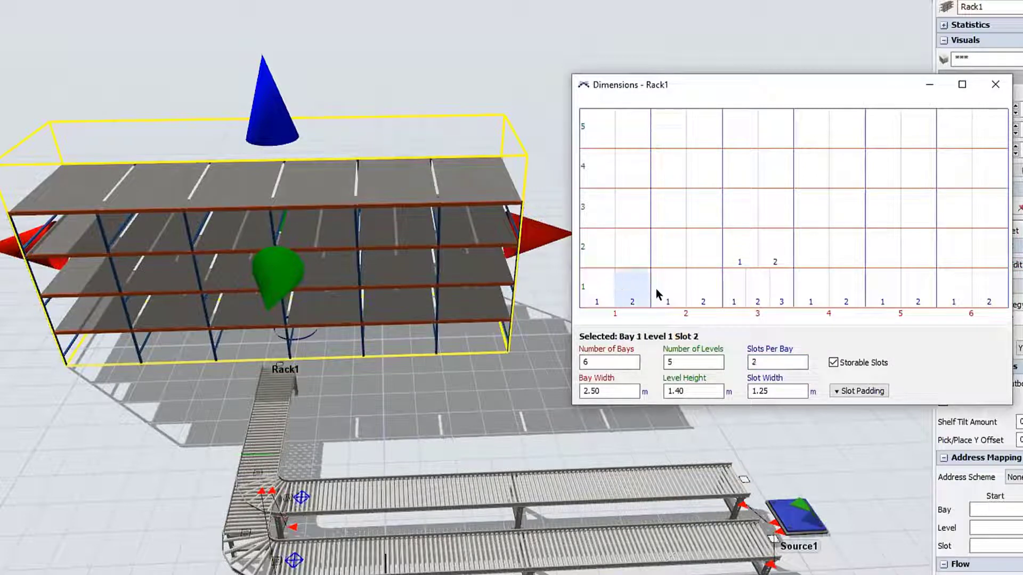
click(657, 290)
click(710, 278)
click(740, 291)
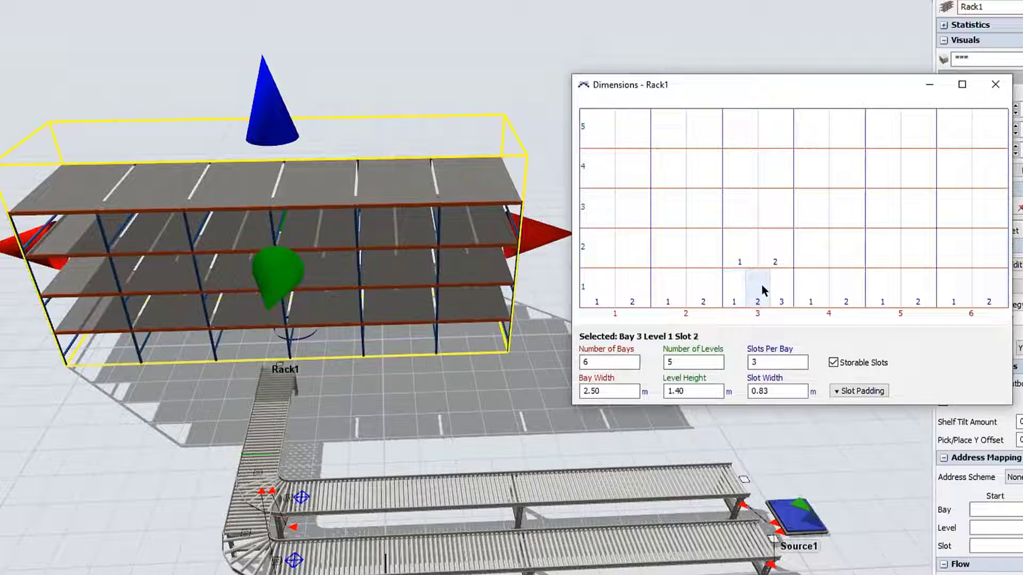
click(805, 293)
click(847, 292)
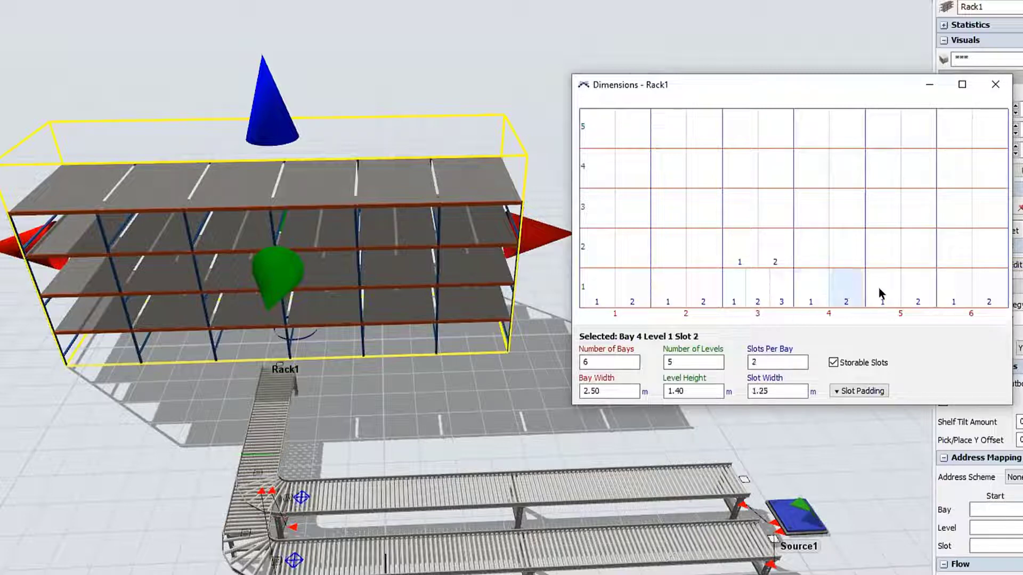
click(882, 292)
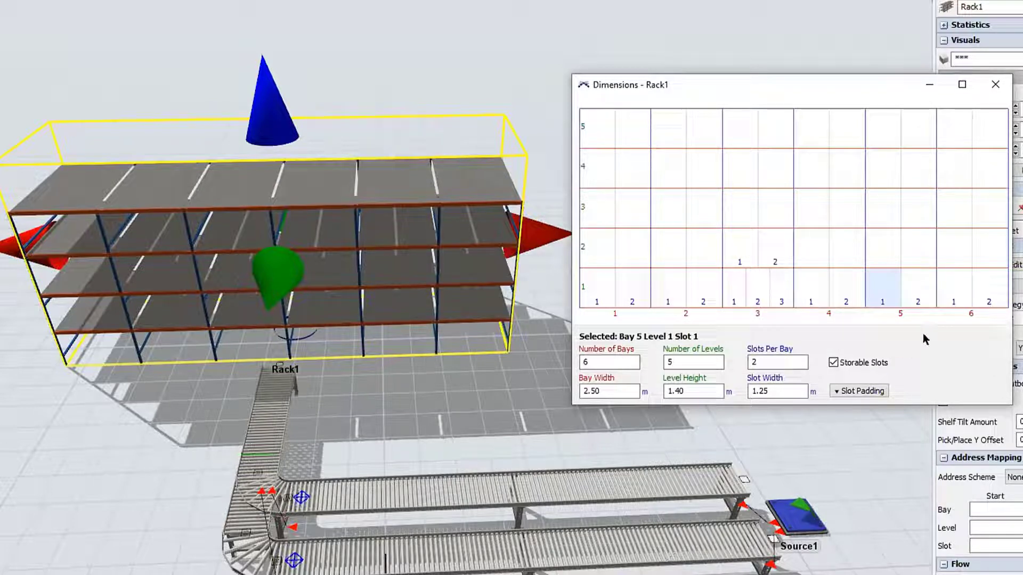
- Select all bays, levels and slots of the rack and set the slots per bay to 1
click(863, 312)
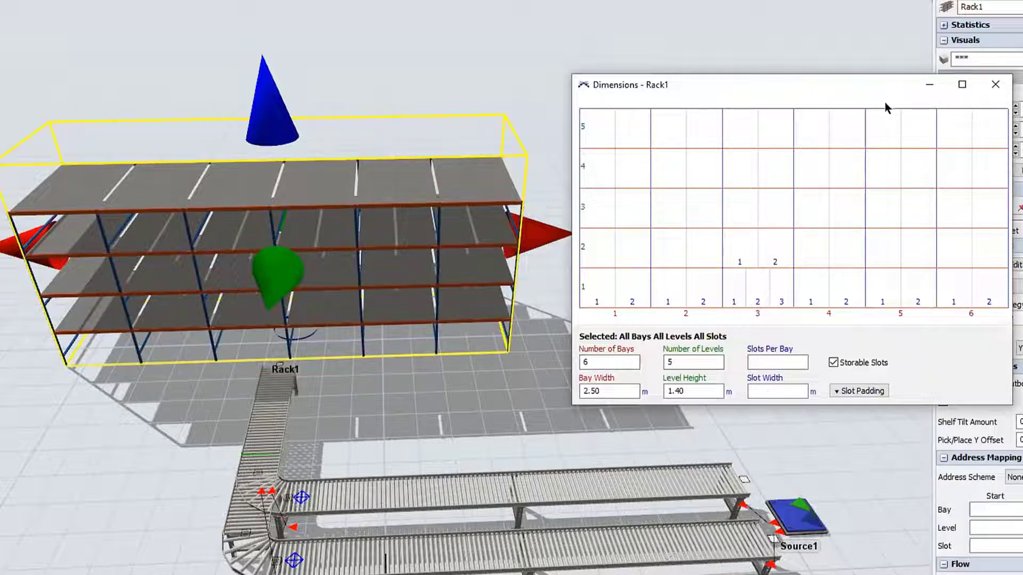
click(791, 362)
text(1)
key(Return)
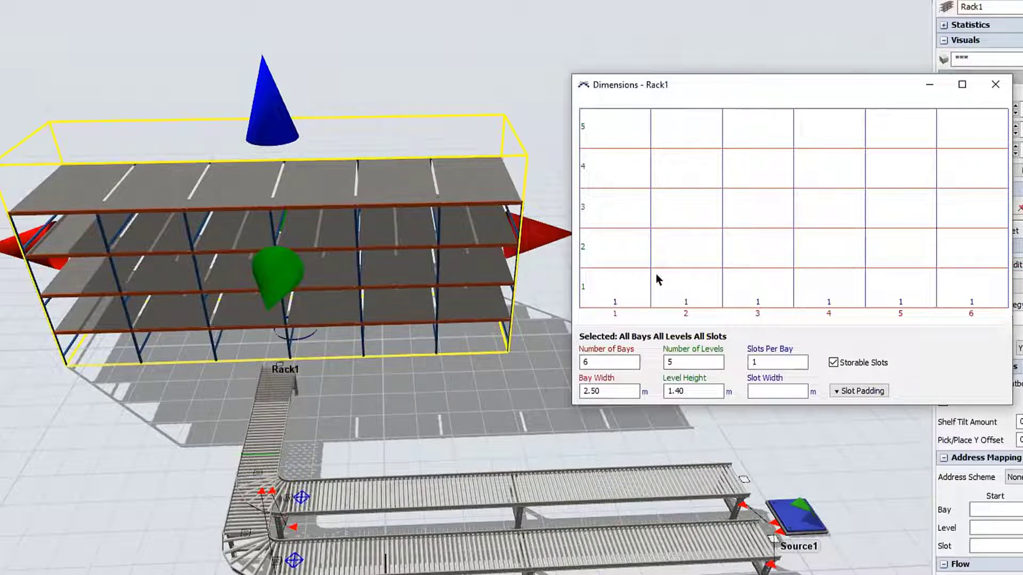
- Set the slots per bay to 3 for bay 1, level 2 only
click(629, 280)
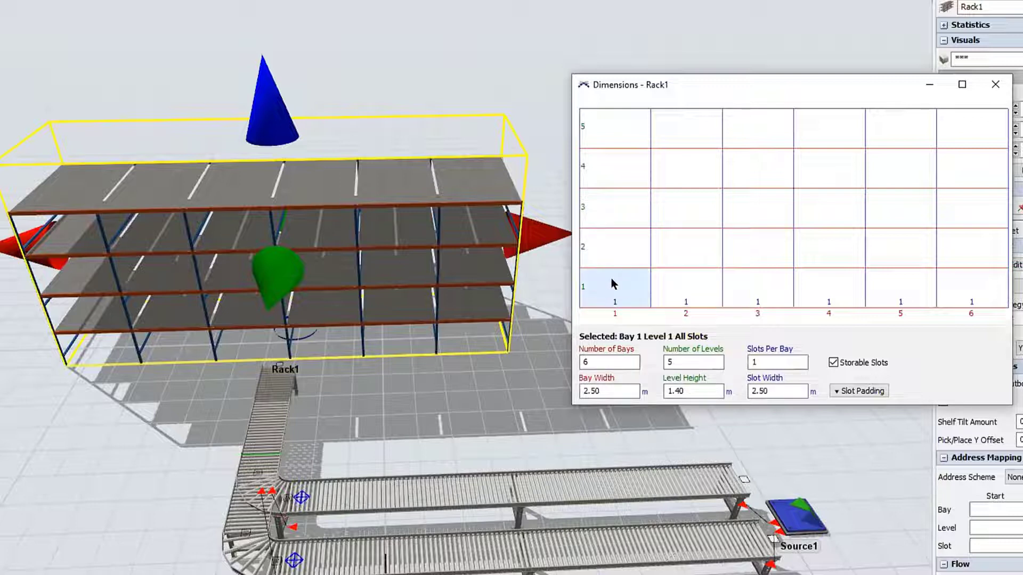
click(624, 235)
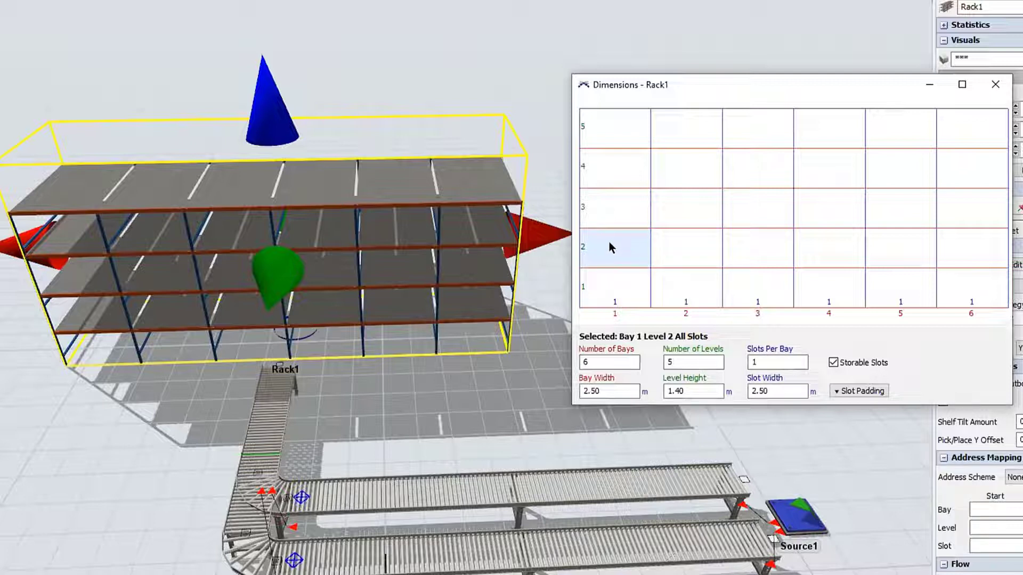
double_click(760, 366)
text(3)
key(Return)
right_drag(410, 383, 424, 383)
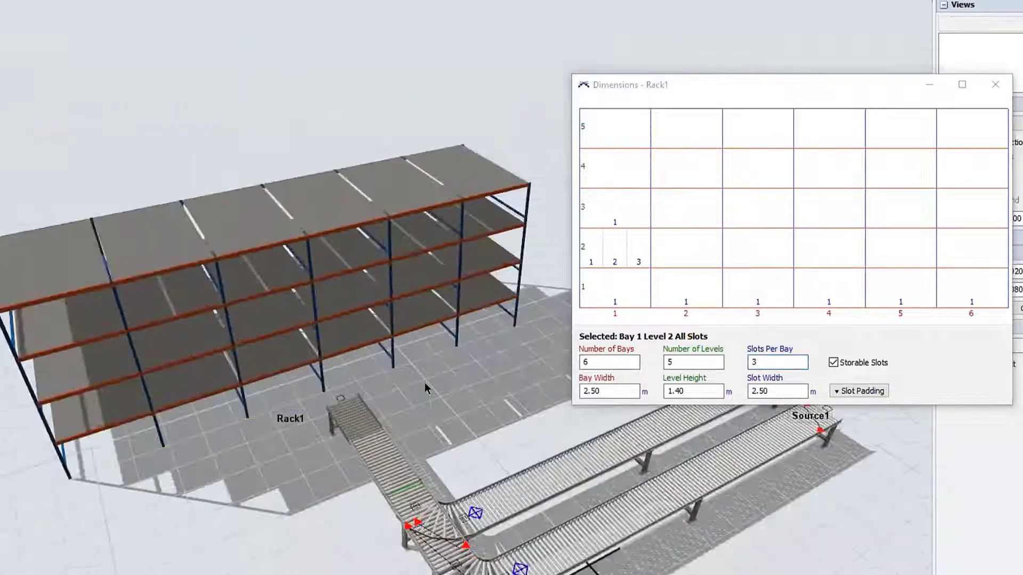
- Reset the model and run the simulation at a run speed of 8 with the whole rack in view
drag(494, 404, 345, 345)
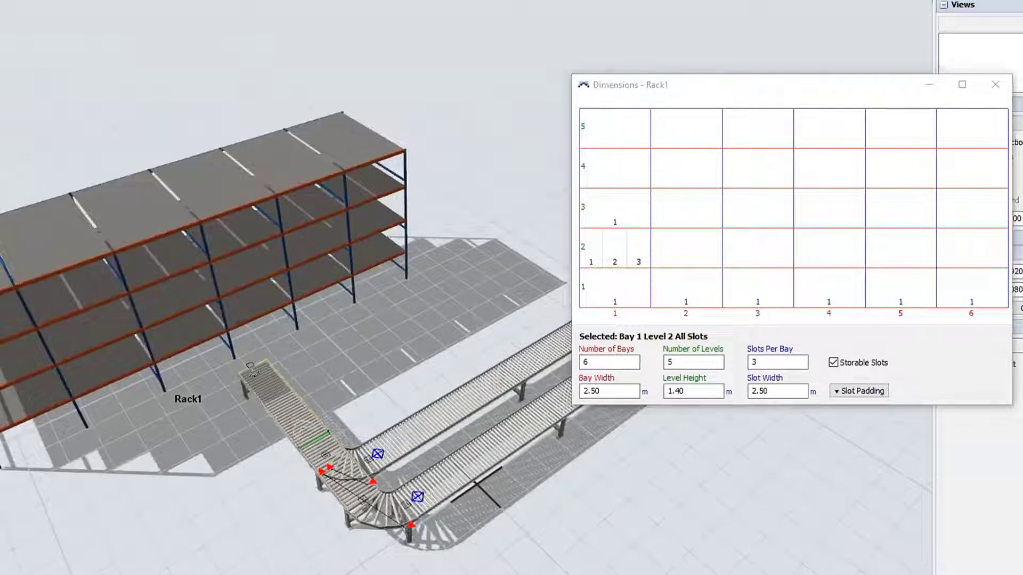
drag(250, 367, 219, 323)
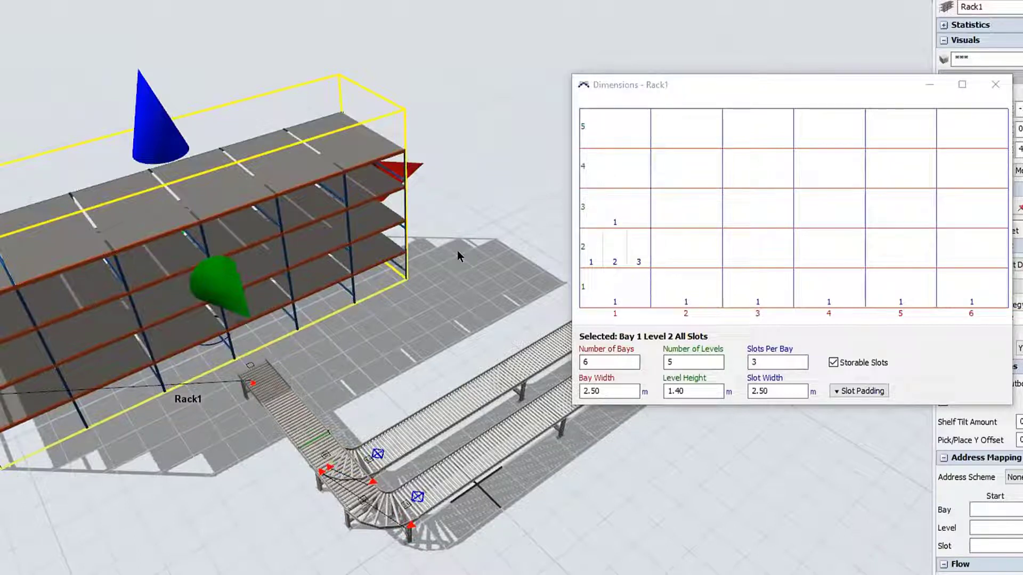
right_drag(403, 347, 373, 320)
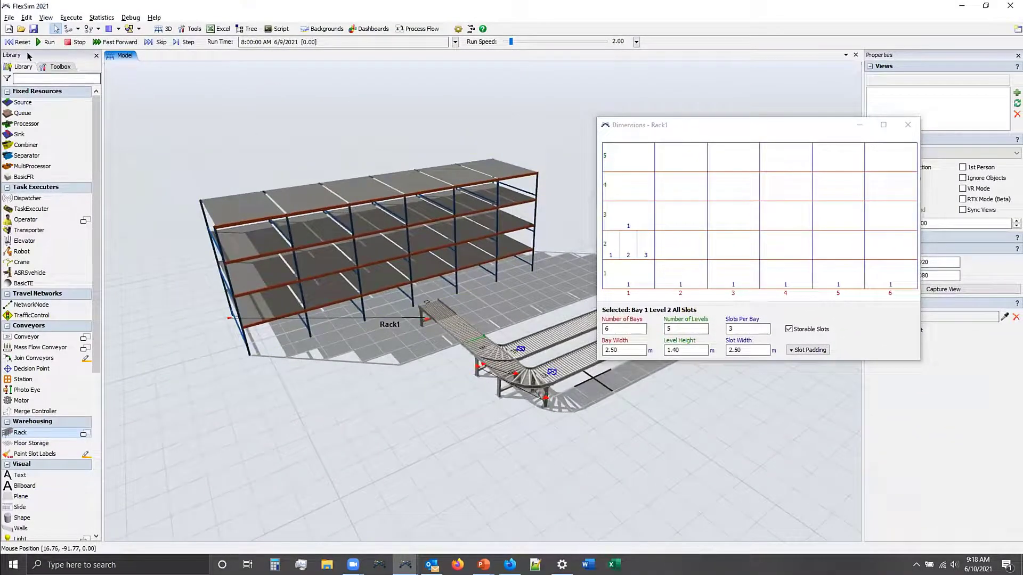
click(18, 43)
click(41, 43)
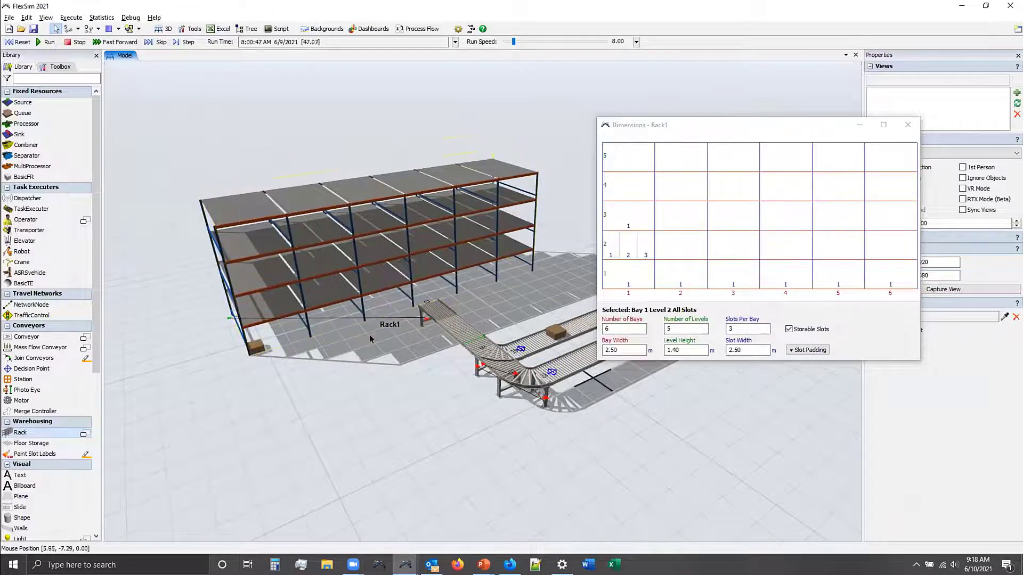
- Examine how incoming boxes are stacked in bay 1, level 1 of the rack while the simulation runs
drag(369, 335, 426, 342)
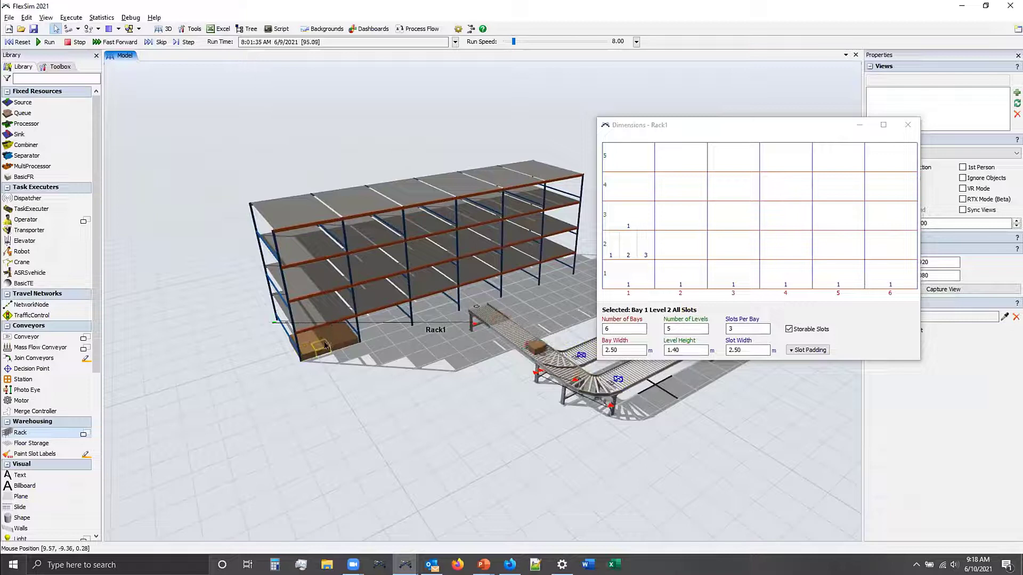
right_drag(366, 368, 350, 350)
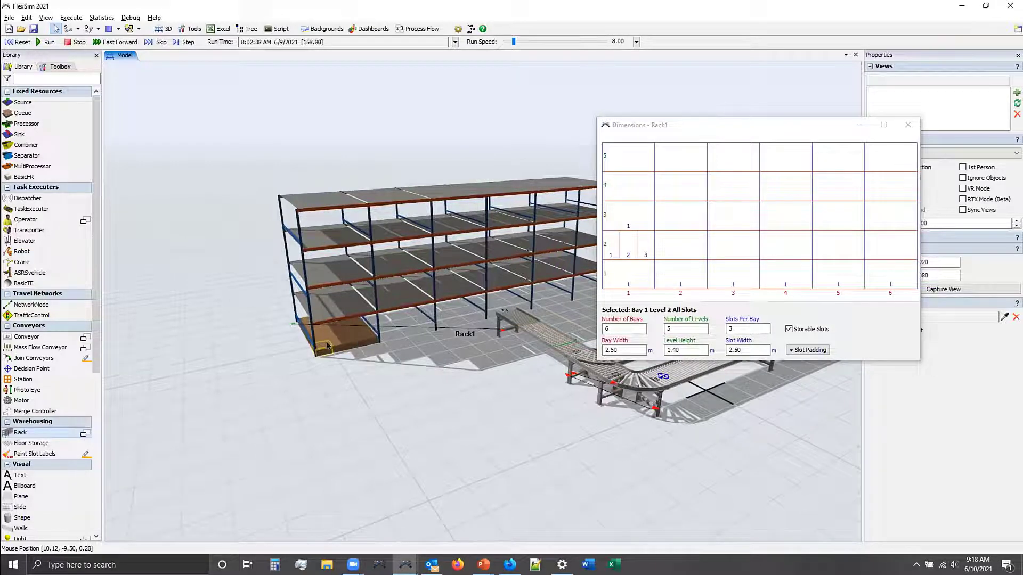
right_drag(352, 359, 351, 353)
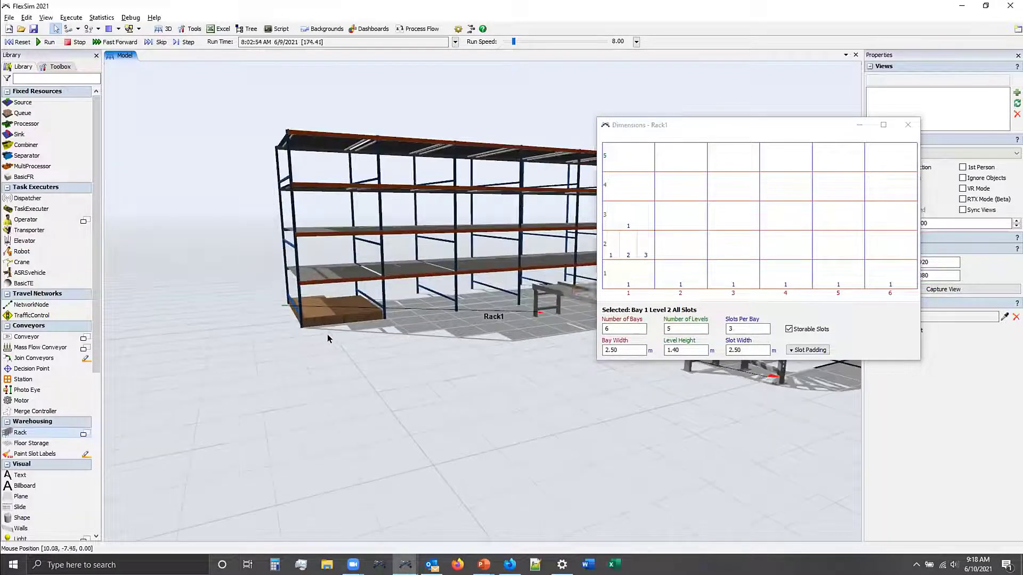
scroll(345, 333, up, 3)
right_drag(345, 334, 379, 362)
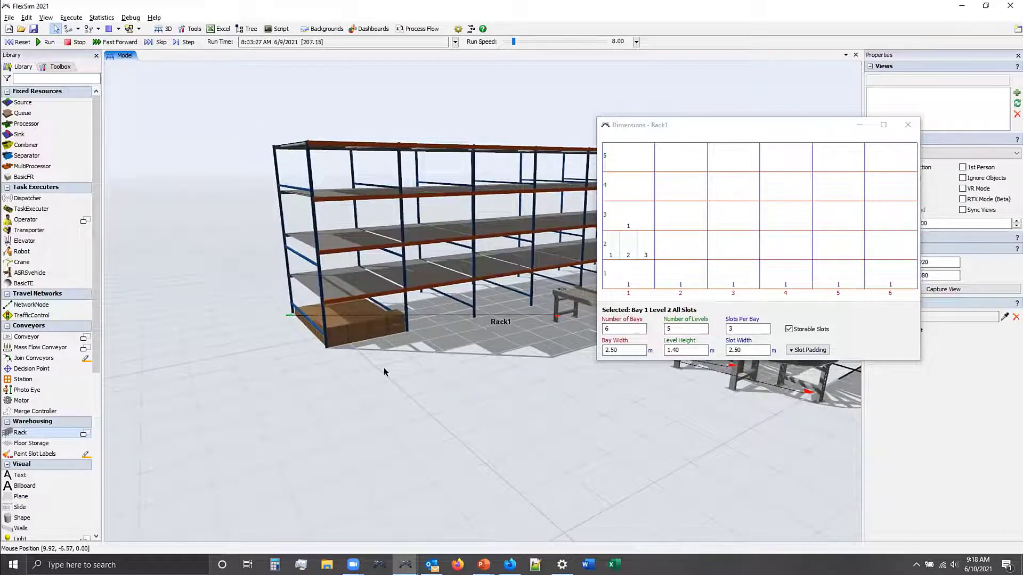
click(372, 328)
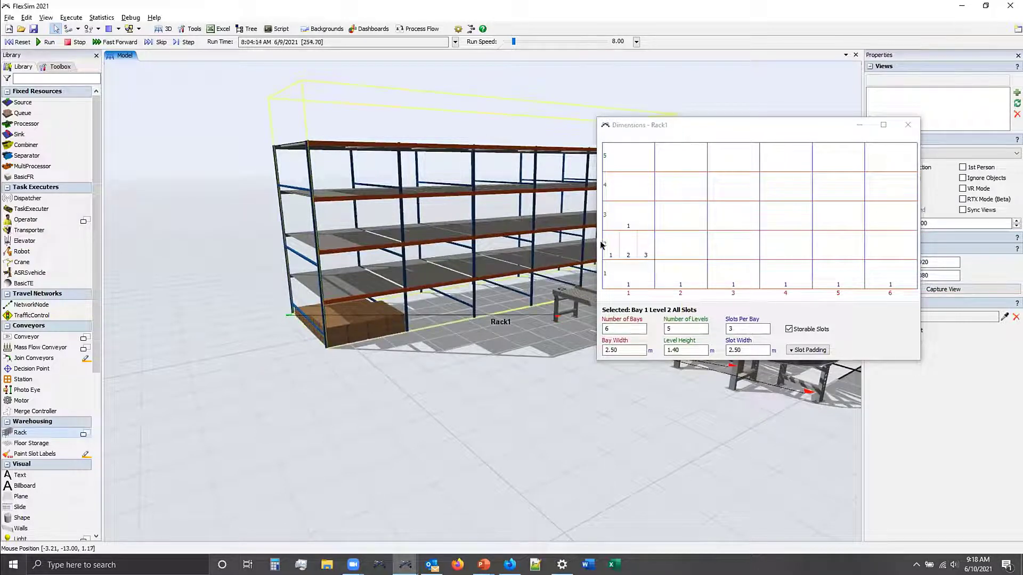
click(392, 360)
right_drag(394, 359, 395, 363)
click(334, 310)
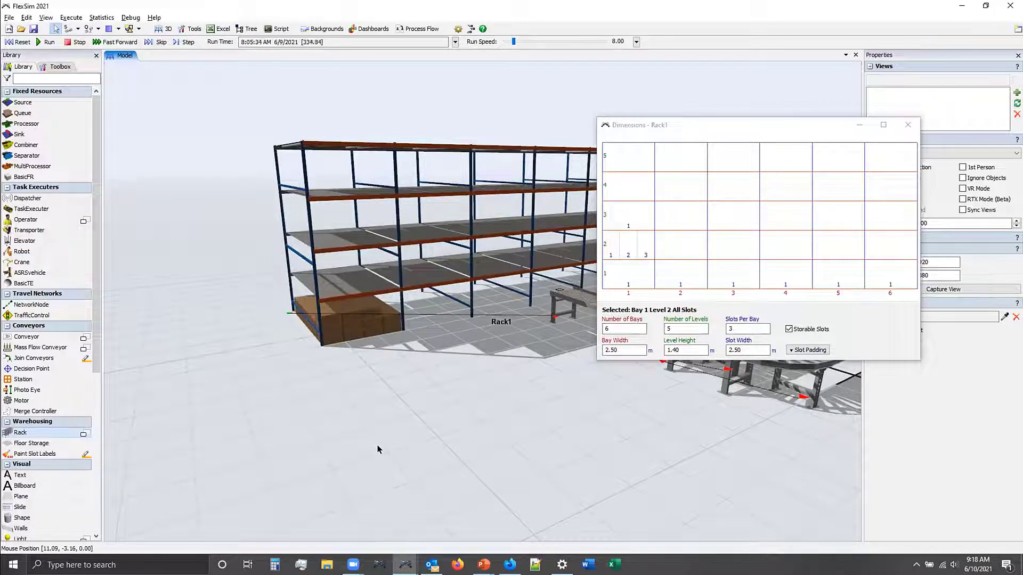
- Raise the run speed to 32 to fill level 1 faster, and bring it back down to 4
scroll(367, 375, up, 2)
key(ctrl+Up)
key(ctrl+Up)
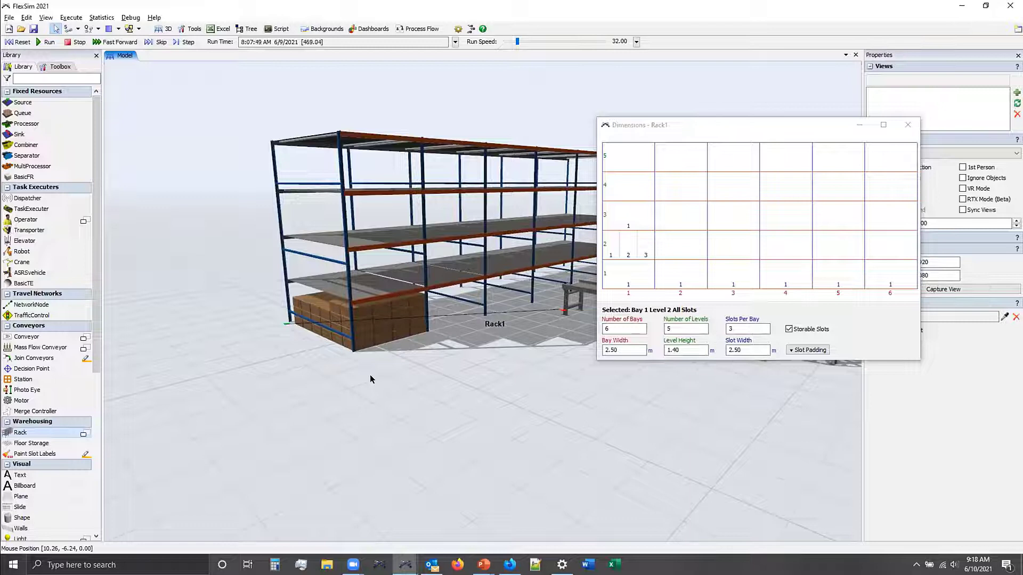
key(ctrl+Down)
key(ctrl+Down)
key(ctrl+Down)
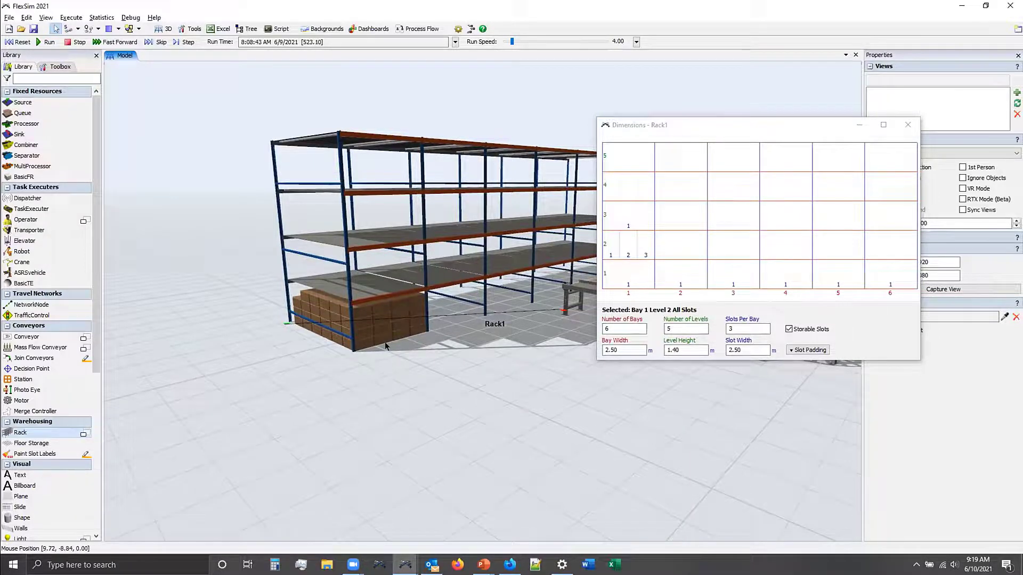
- Examine how the boxes are placed in the separate slots of bay 1, level 2
scroll(385, 347, up, 5)
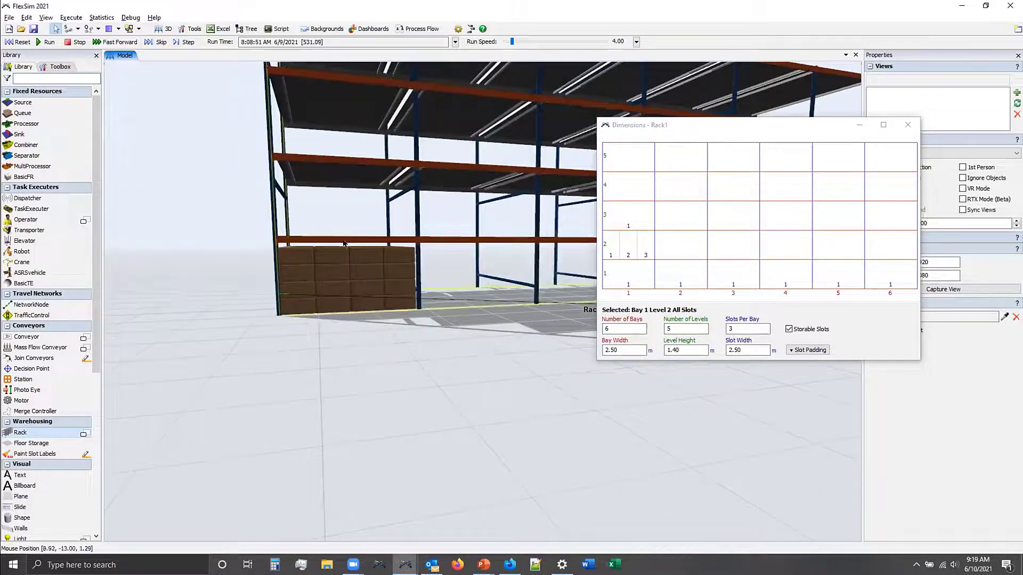
scroll(420, 335, down, 5)
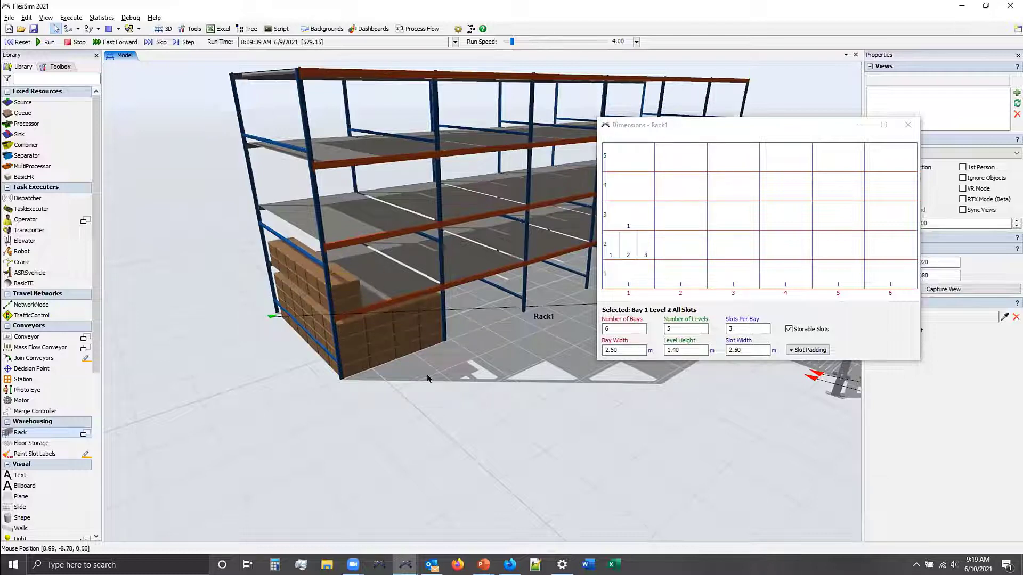
right_drag(426, 374, 413, 371)
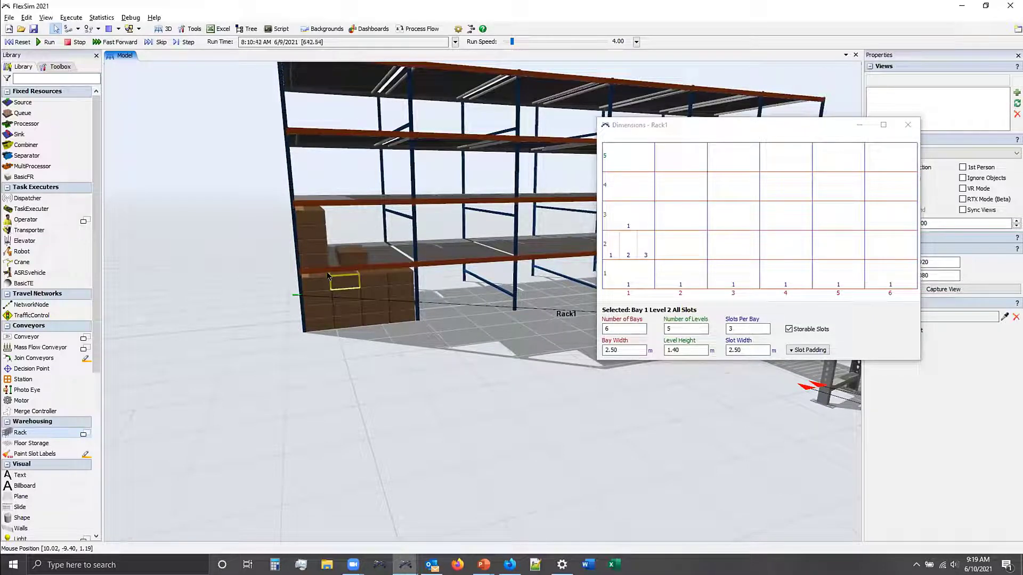
drag(377, 346, 448, 414)
right_drag(448, 414, 363, 336)
right_drag(359, 428, 538, 436)
scroll(546, 448, down, 1)
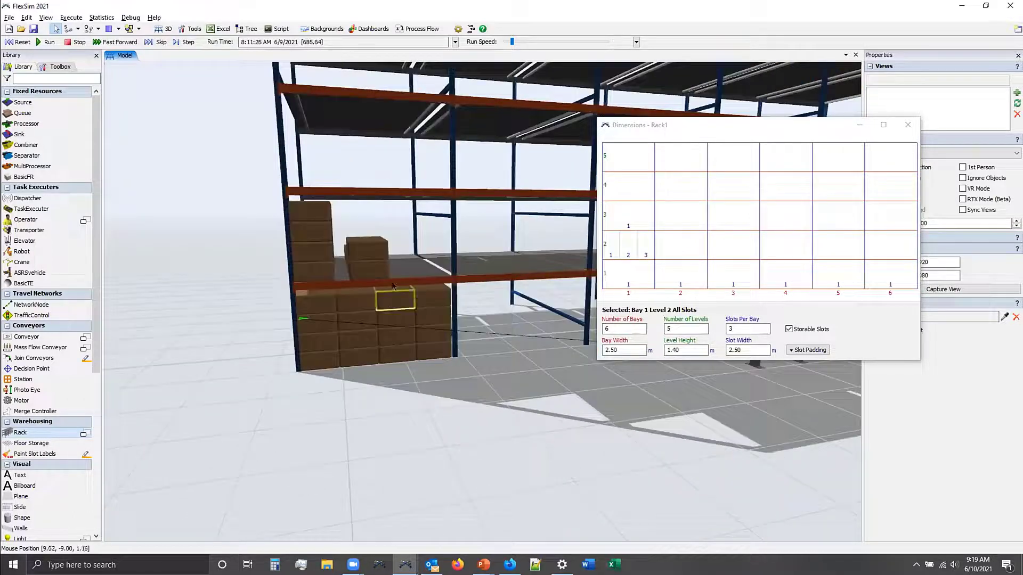
- Check slots 1 and 3 of bay 1, level 2 and the slot width in the dimensions grid
click(608, 255)
click(644, 251)
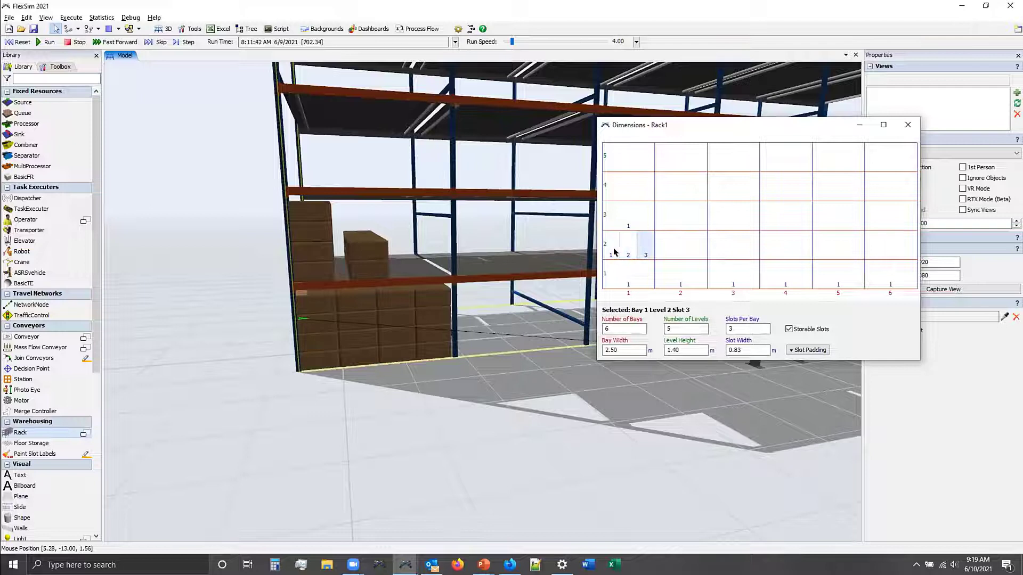
click(615, 251)
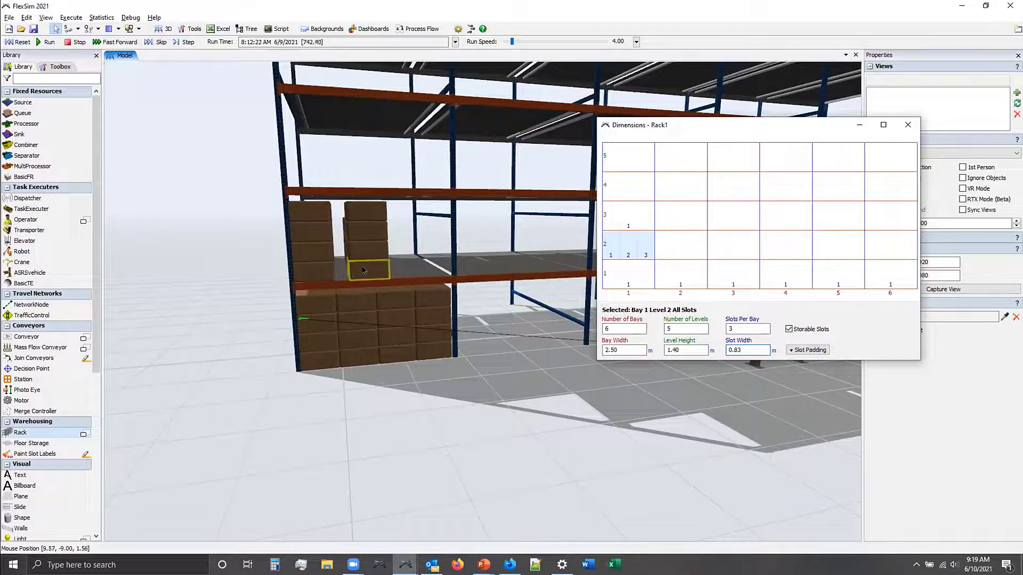
- Move the dimensions window off the rack and inspect a box in the middle slot of level 2 against the slot width
drag(708, 126, 530, 301)
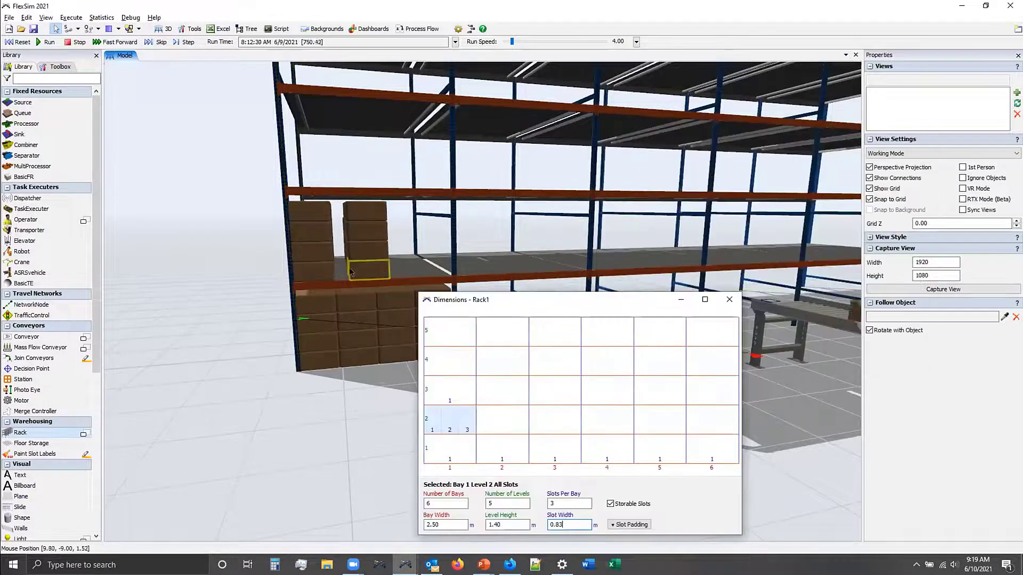
click(369, 270)
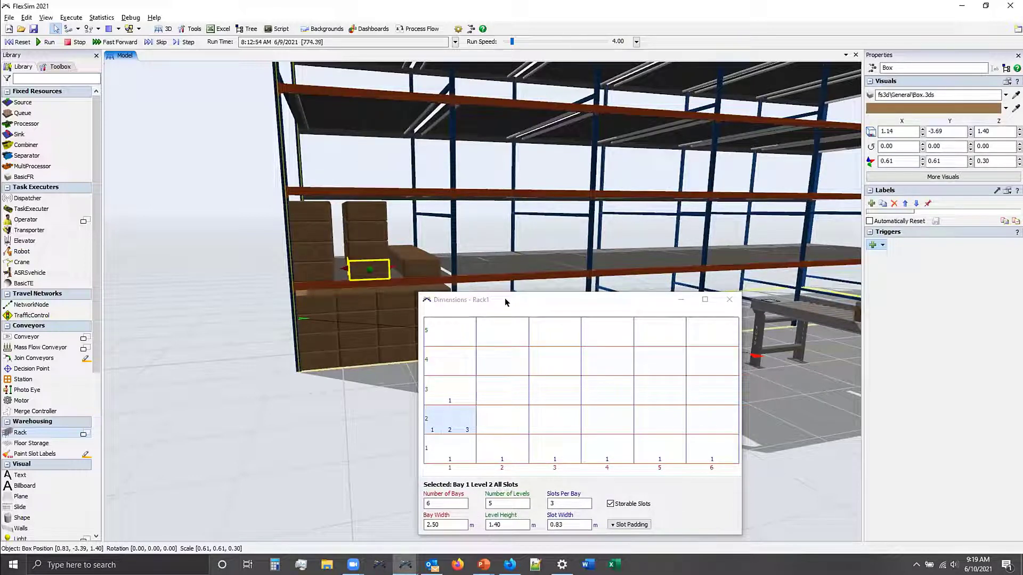
drag(508, 301, 558, 272)
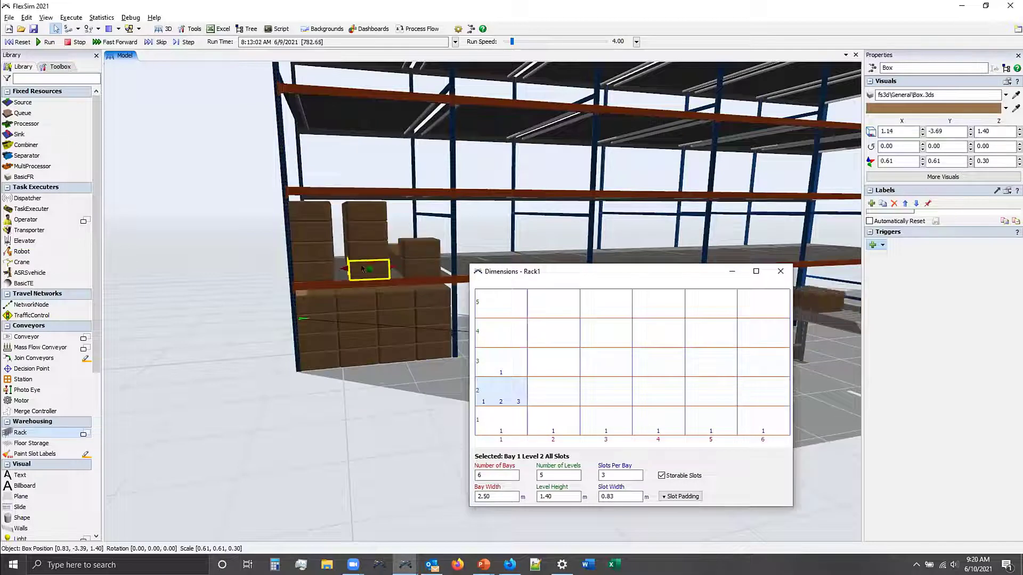
click(611, 495)
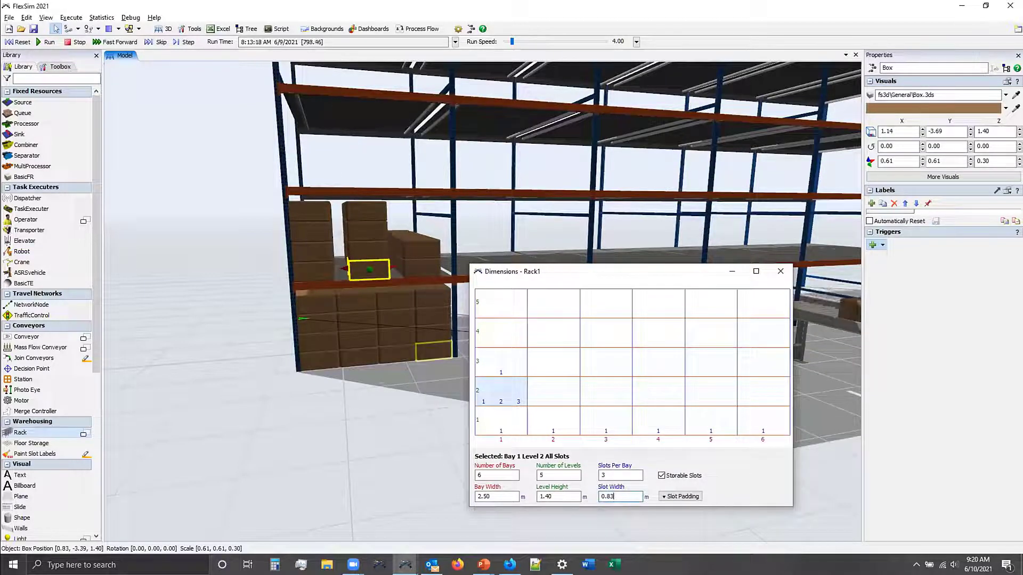
- Compare how the boxes fill bay 1 on levels 2 and 3, keeping the dimensions window clear of them
click(403, 404)
right_drag(392, 394, 351, 413)
scroll(351, 413, down, 2)
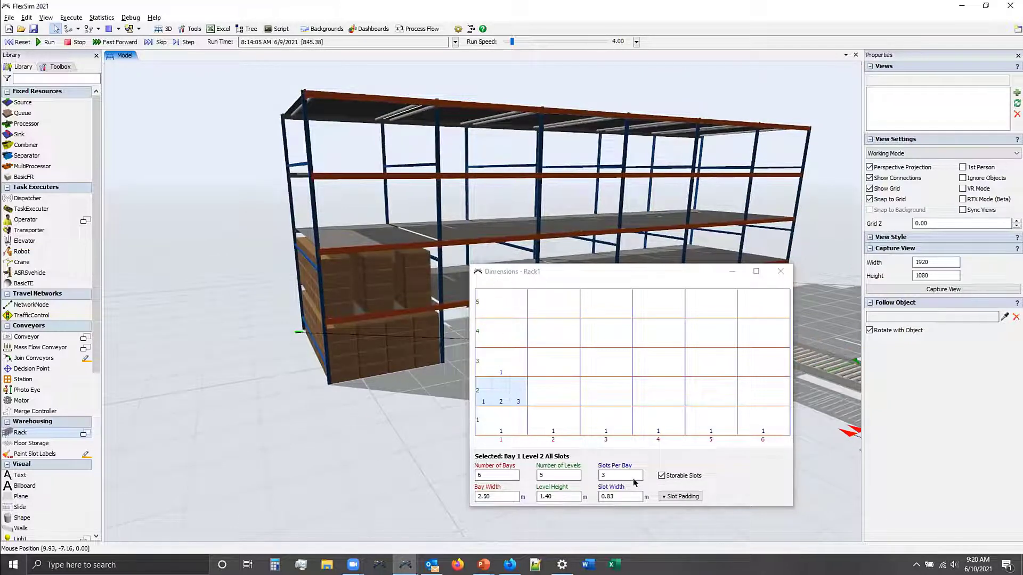
drag(533, 269, 595, 201)
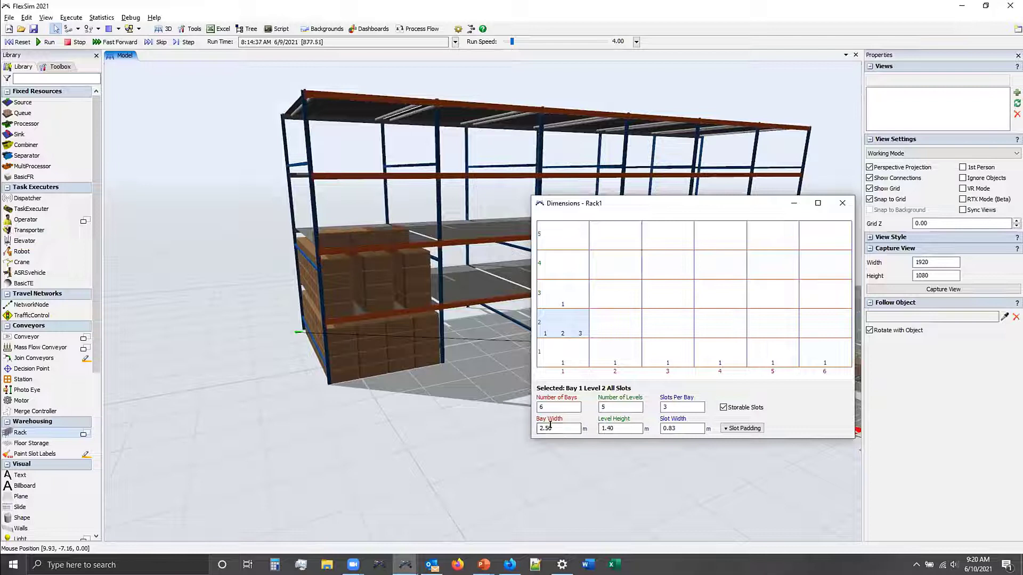
right_drag(436, 369, 426, 379)
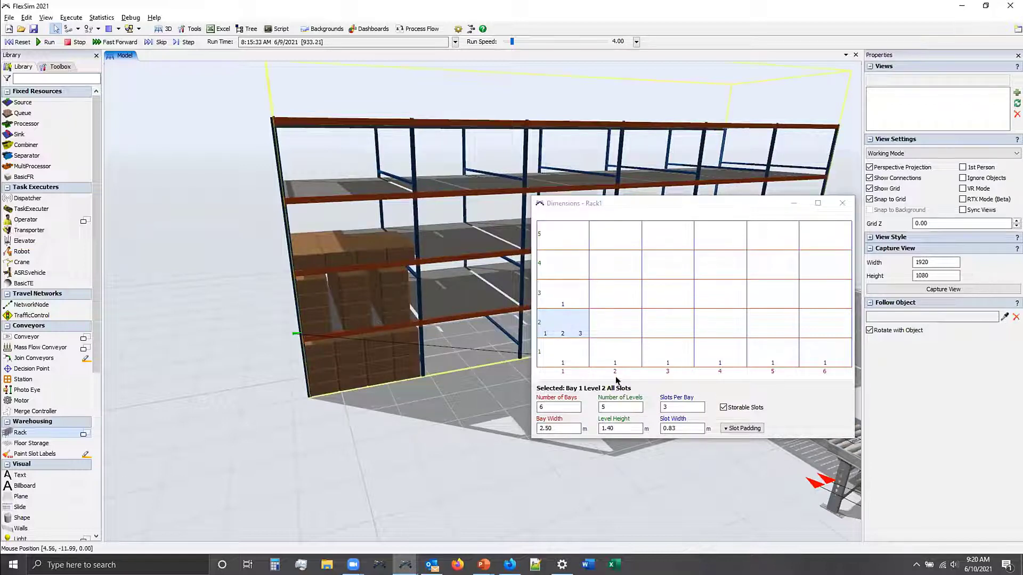
- Show the slot padding settings of the rack and reset the model to empty its slots
click(742, 428)
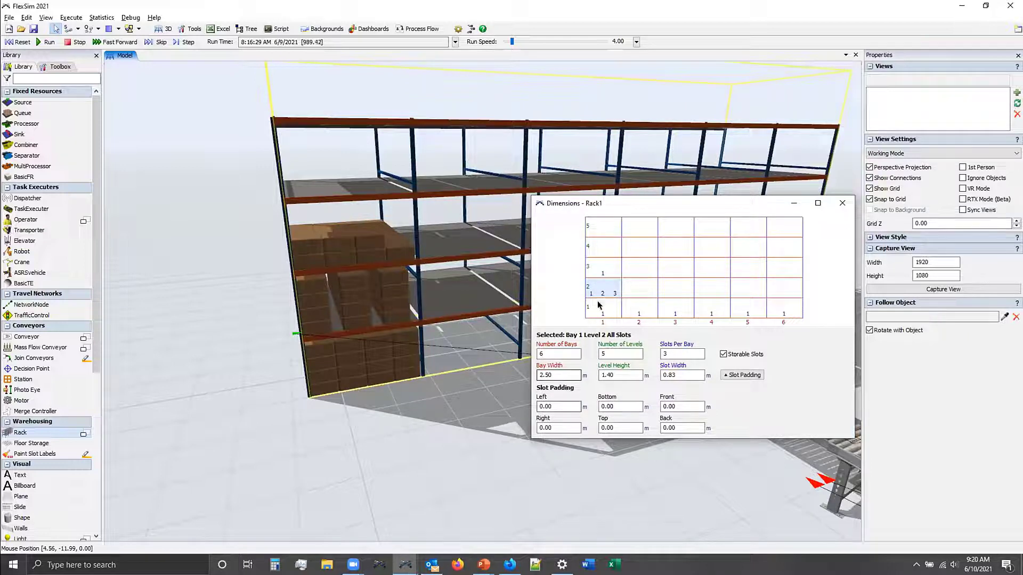
click(558, 406)
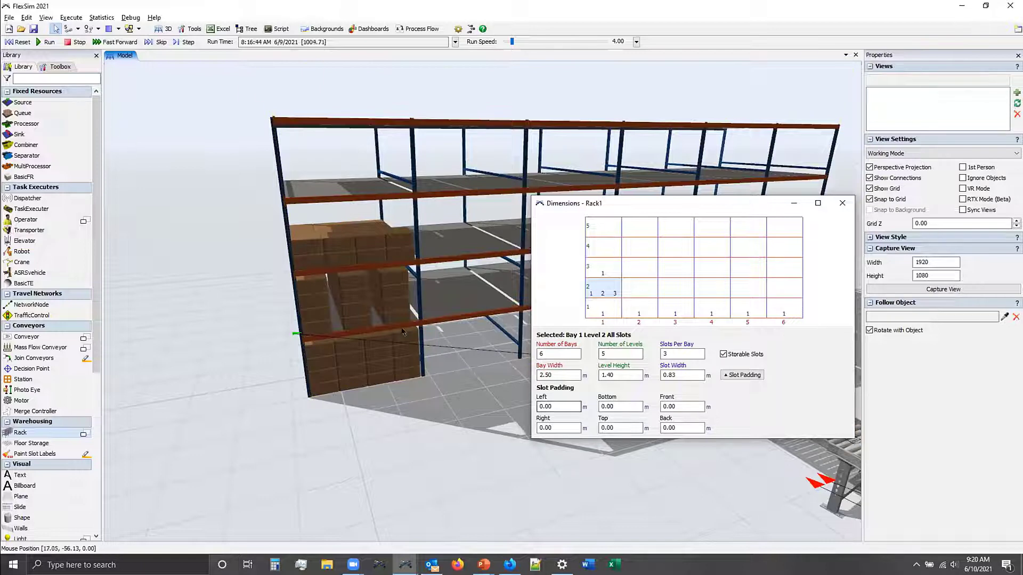
right_drag(393, 401, 392, 395)
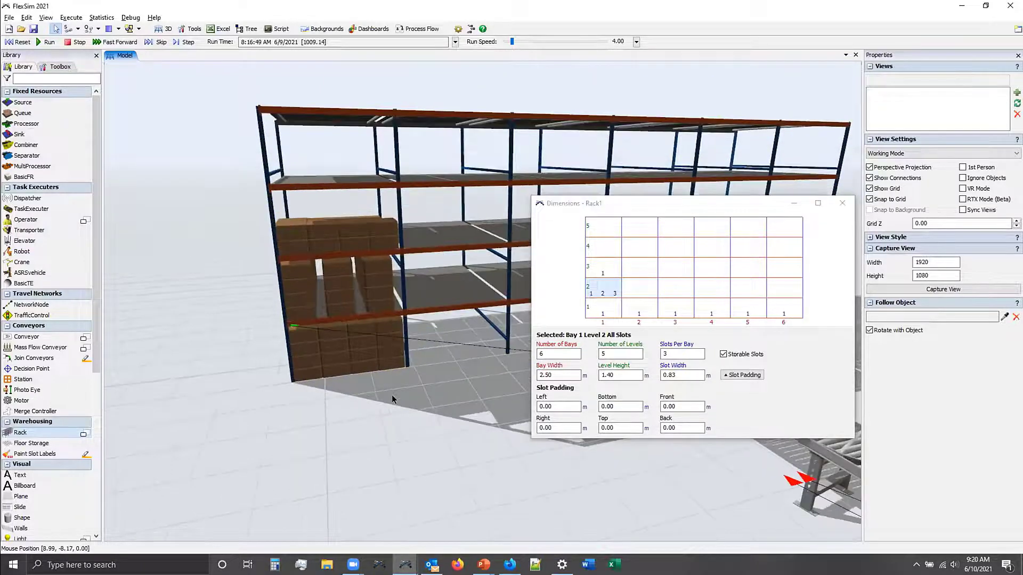
click(18, 42)
- Set the left and right slot padding to 0.3 m for bay 1, level 3
click(608, 263)
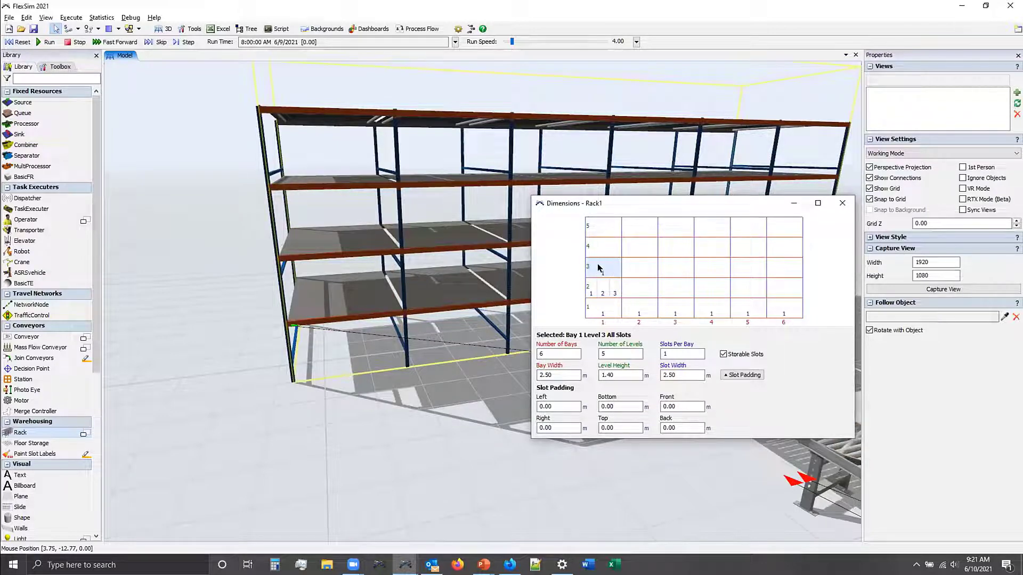
double_click(557, 407)
text(.3)
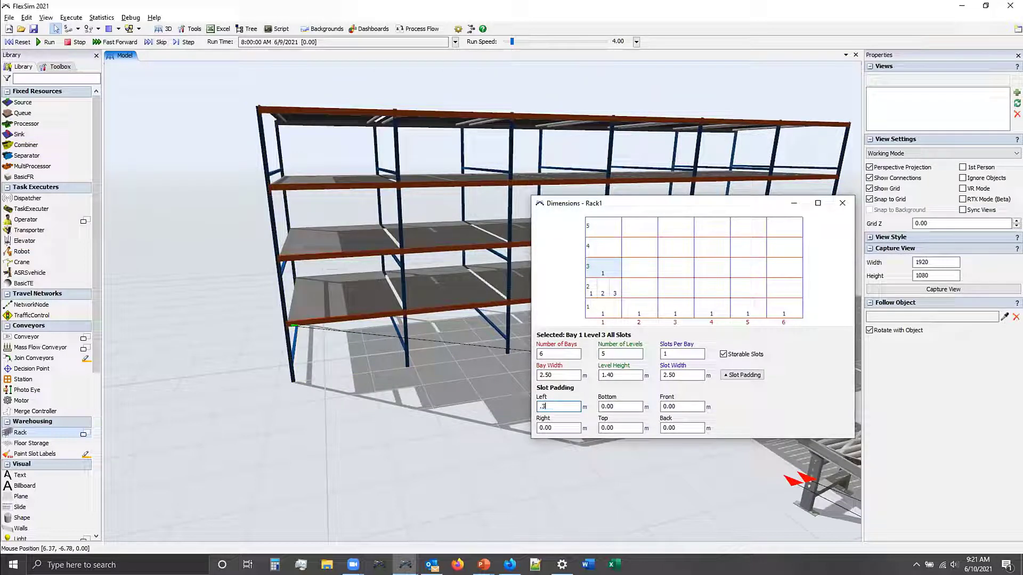
click(543, 426)
text(.3)
click(599, 270)
- Enlarge the dimensions window and set the top slot padding to 0.3 m for bay 1, level 3
drag(850, 433, 972, 515)
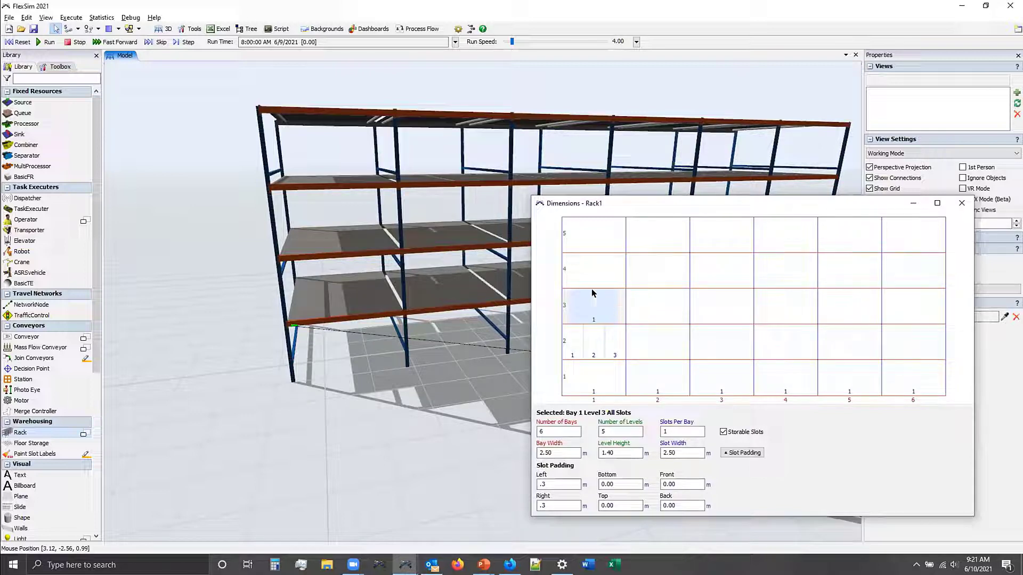
click(612, 504)
double_click(610, 504)
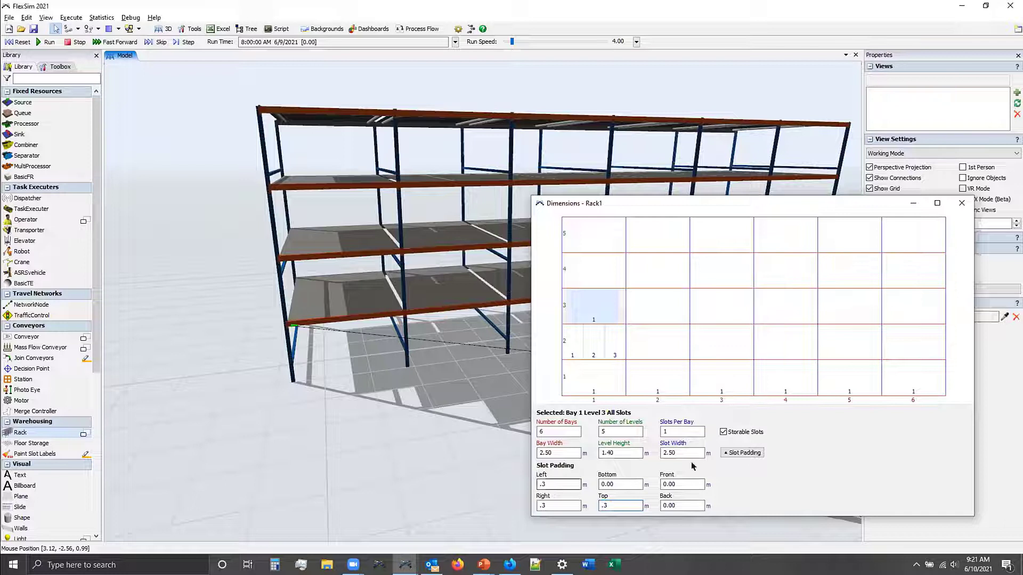
click(582, 306)
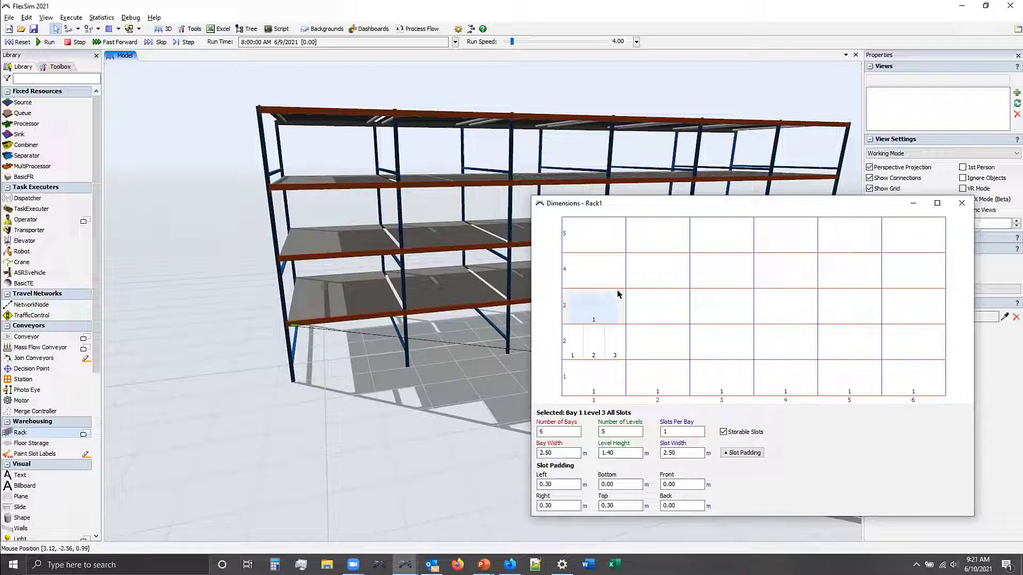
- Reset and run the model with the padded slot, raising the run speed to 1024
click(19, 43)
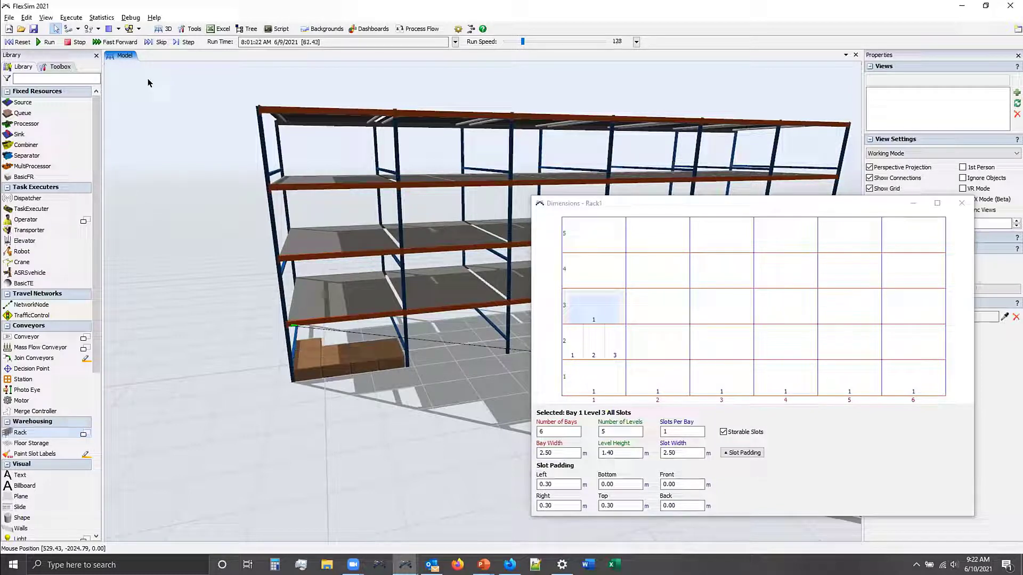
key(ctrl+Up)
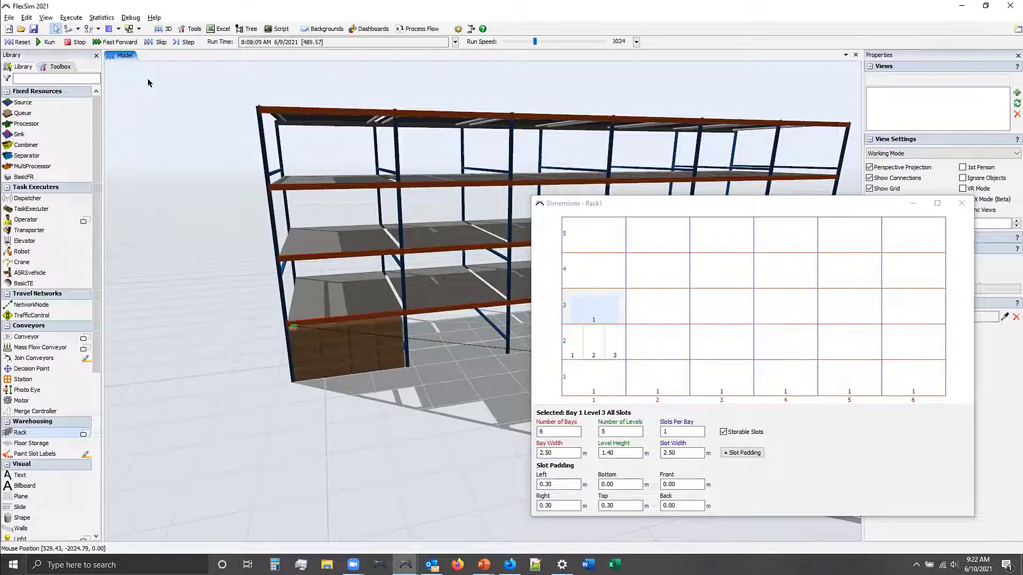
- Examine from several angles how the boxes are stored in the padded and divided slots of the rack's first bay
scroll(430, 430, up, 2)
right_drag(423, 434, 327, 331)
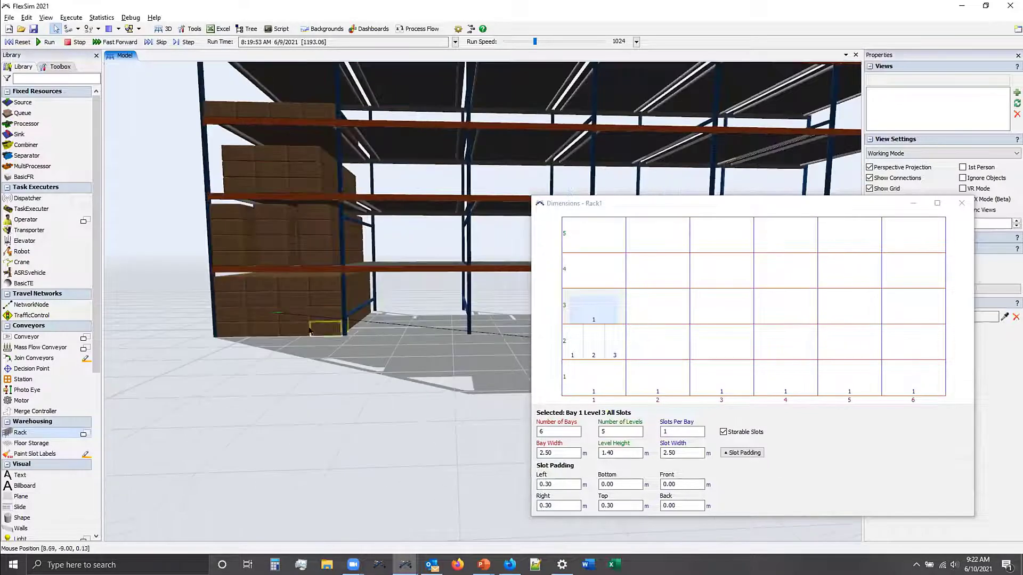
right_drag(271, 394, 298, 362)
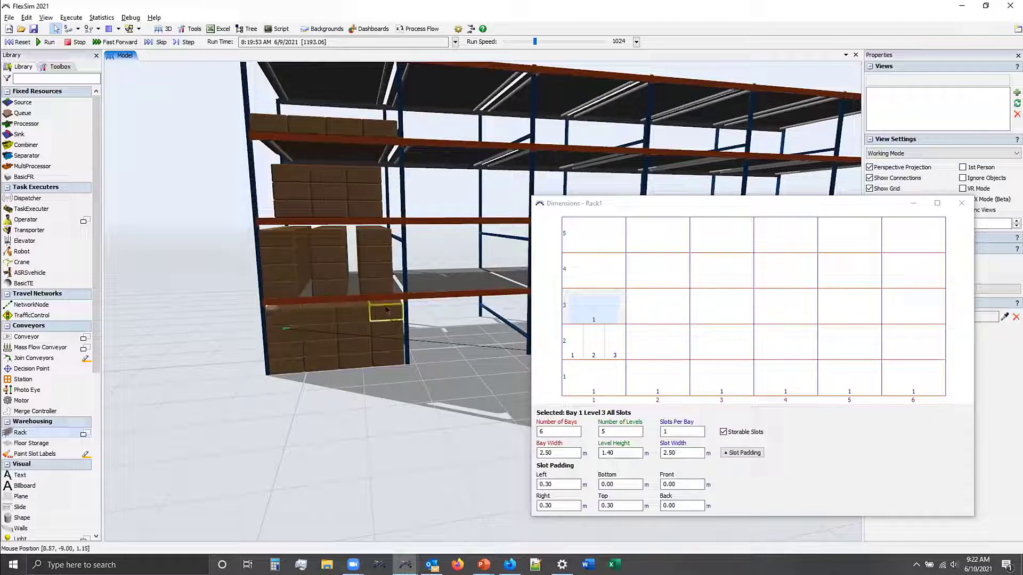
drag(335, 374, 384, 419)
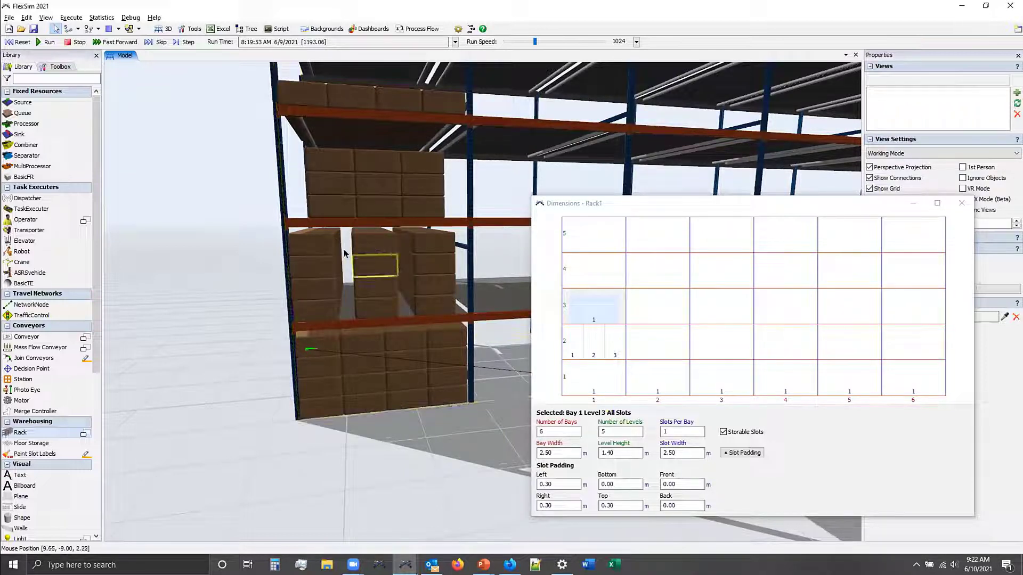
right_drag(212, 273, 223, 265)
scroll(223, 264, down, 5)
right_click(223, 266)
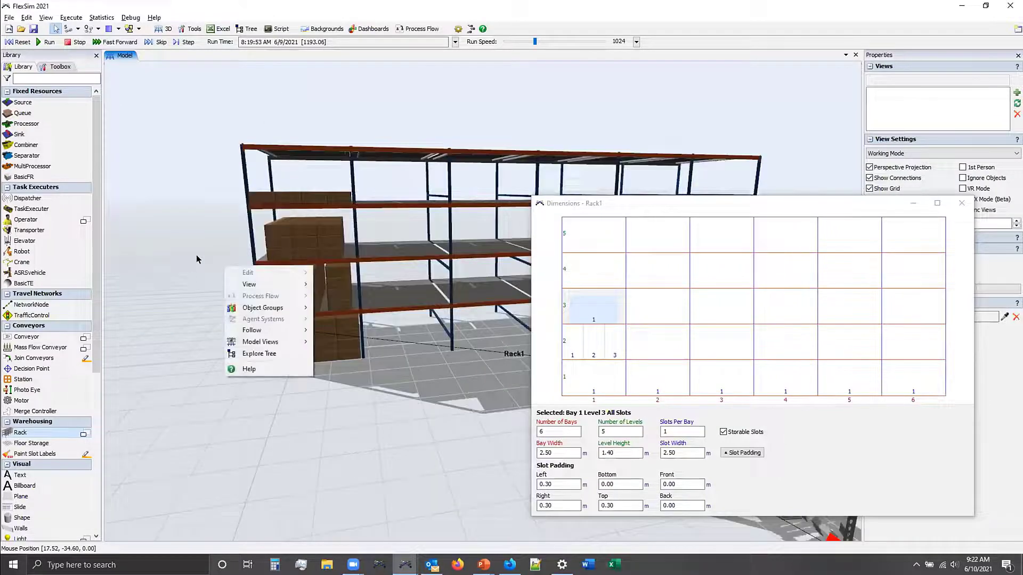
click(197, 255)
scroll(237, 293, up, 6)
scroll(212, 258, down, 4)
drag(212, 258, 217, 269)
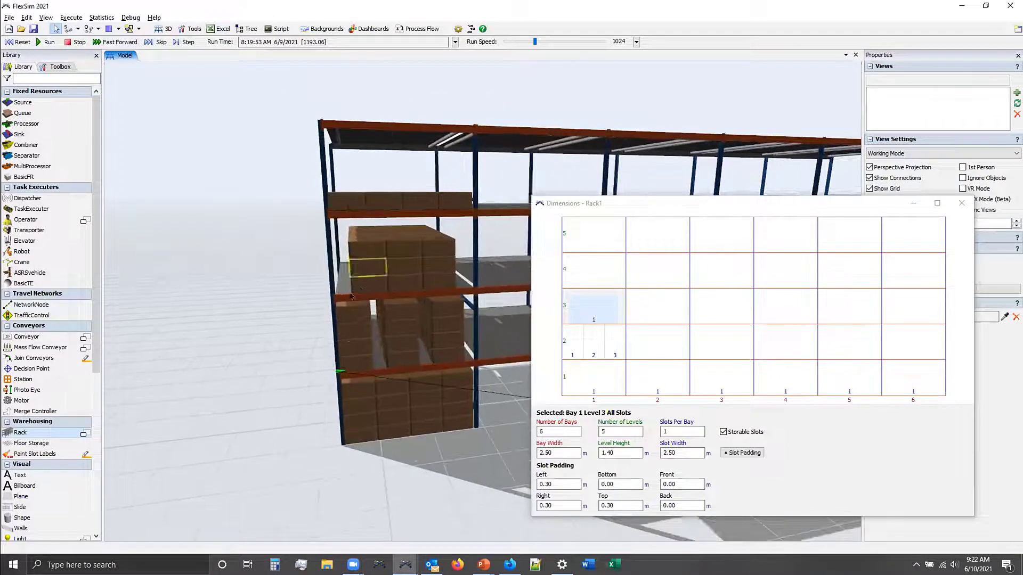
right_drag(299, 387, 299, 381)
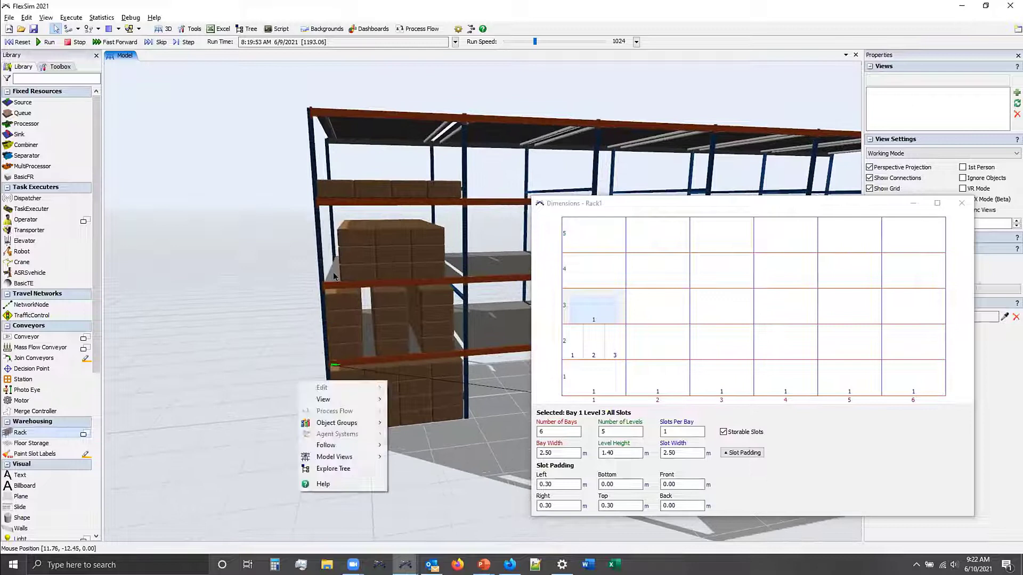
click(336, 293)
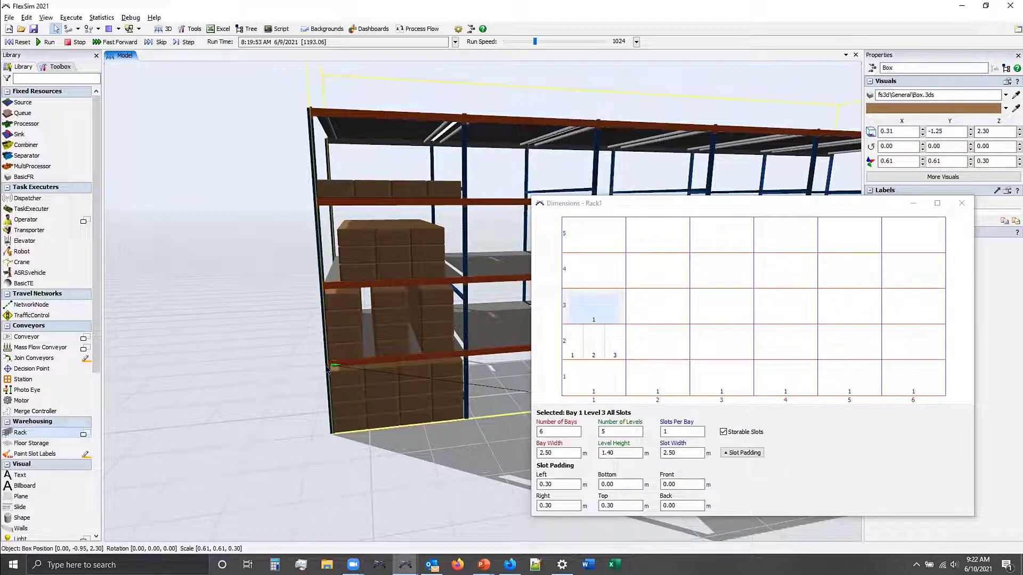
drag(310, 369, 218, 354)
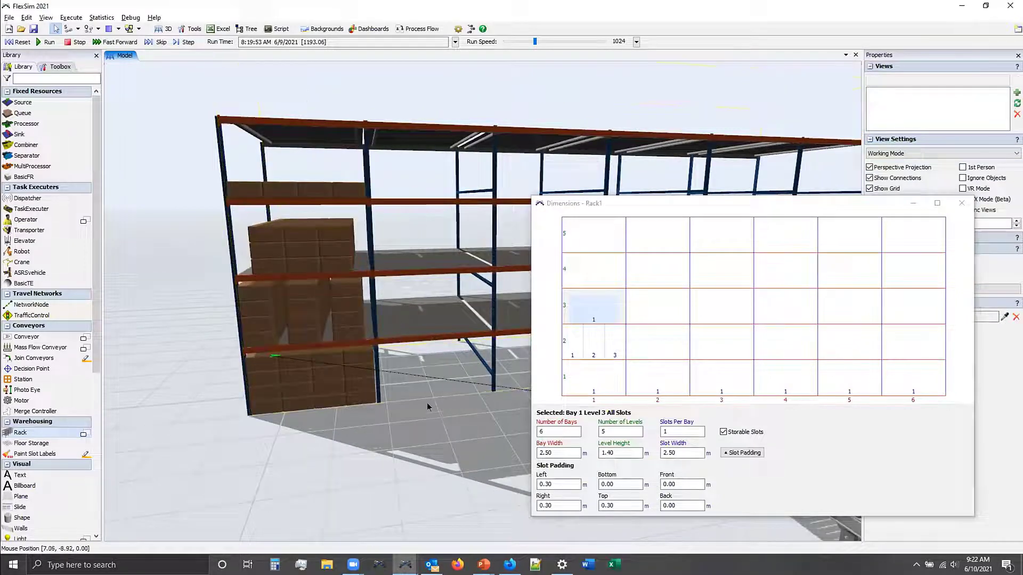
right_drag(428, 409, 435, 411)
right_drag(414, 506, 303, 445)
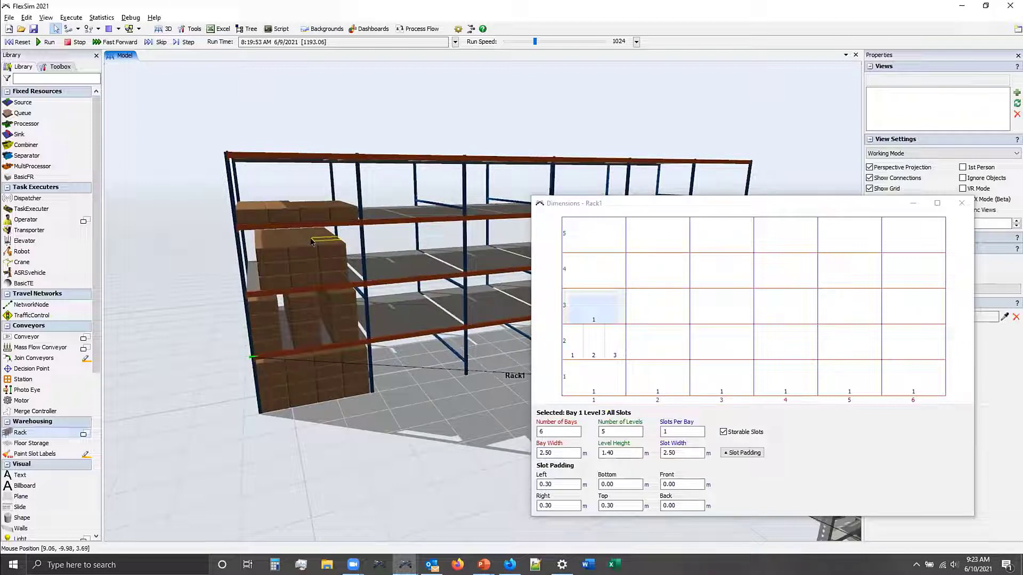
right_drag(439, 425, 301, 473)
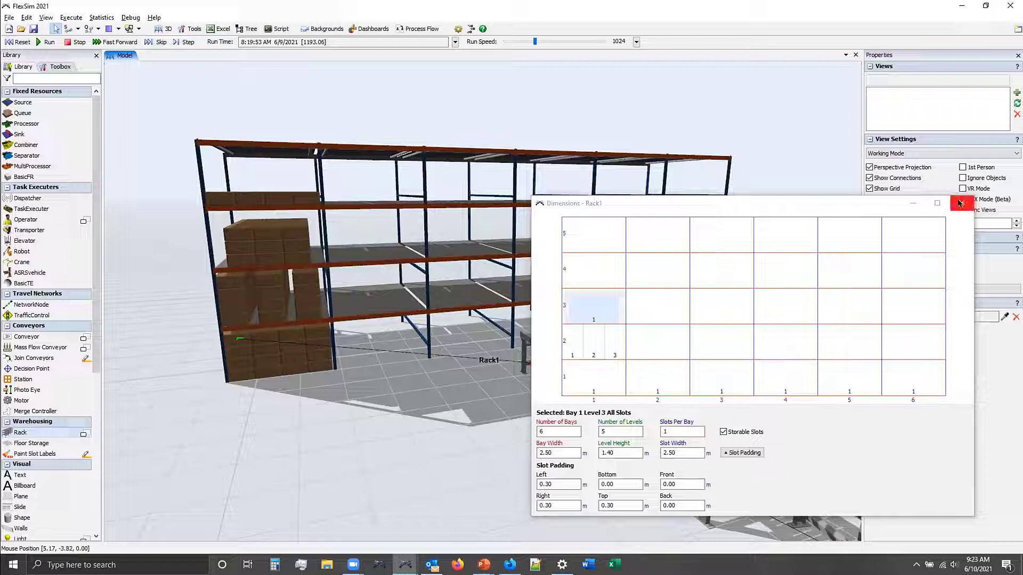
- Lower the run speed to 61.45 and keep the model running while watching boxes fill the rack's bays
drag(534, 41, 514, 42)
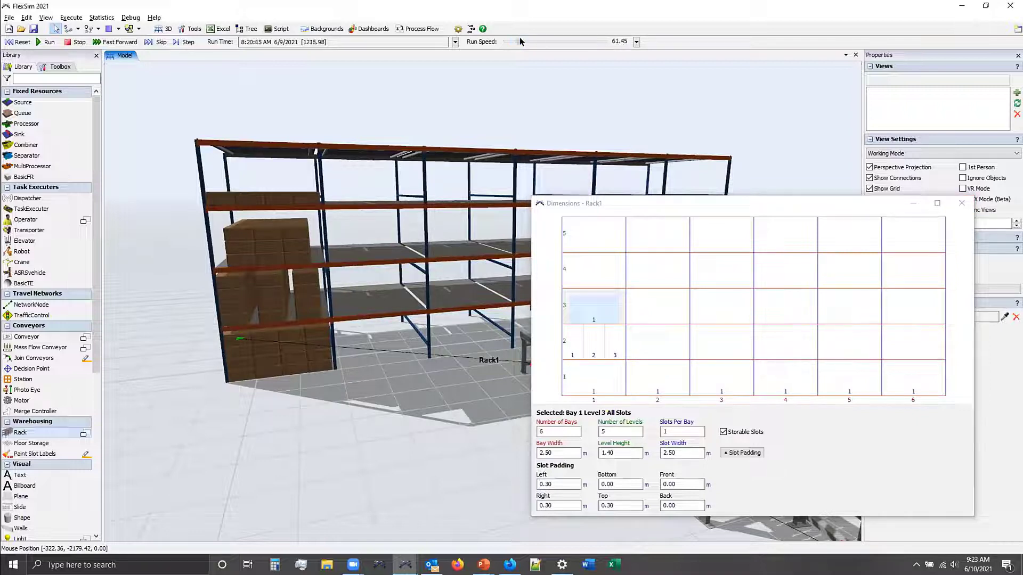
right_drag(368, 419, 327, 456)
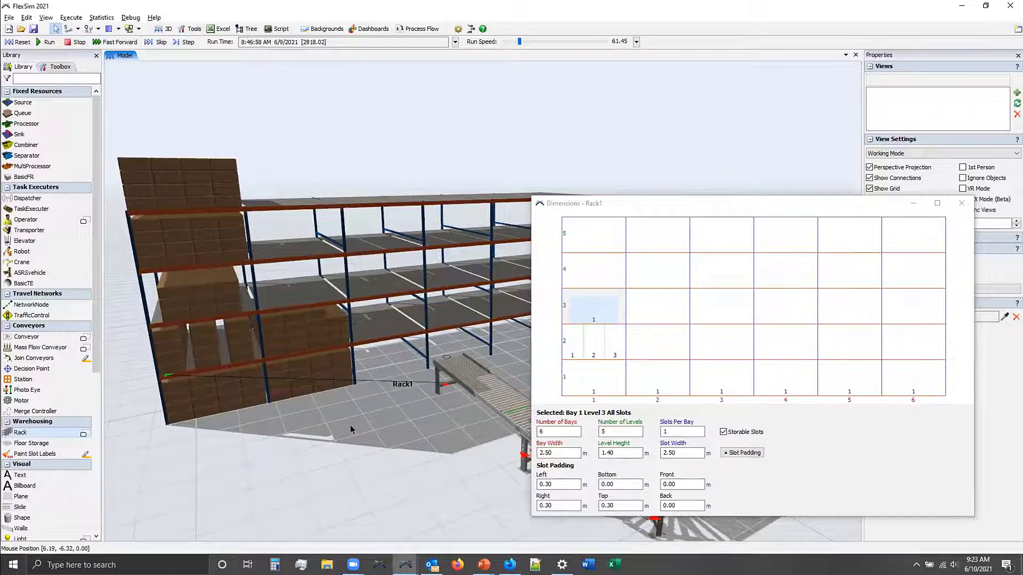
drag(350, 425, 299, 436)
right_drag(358, 416, 327, 436)
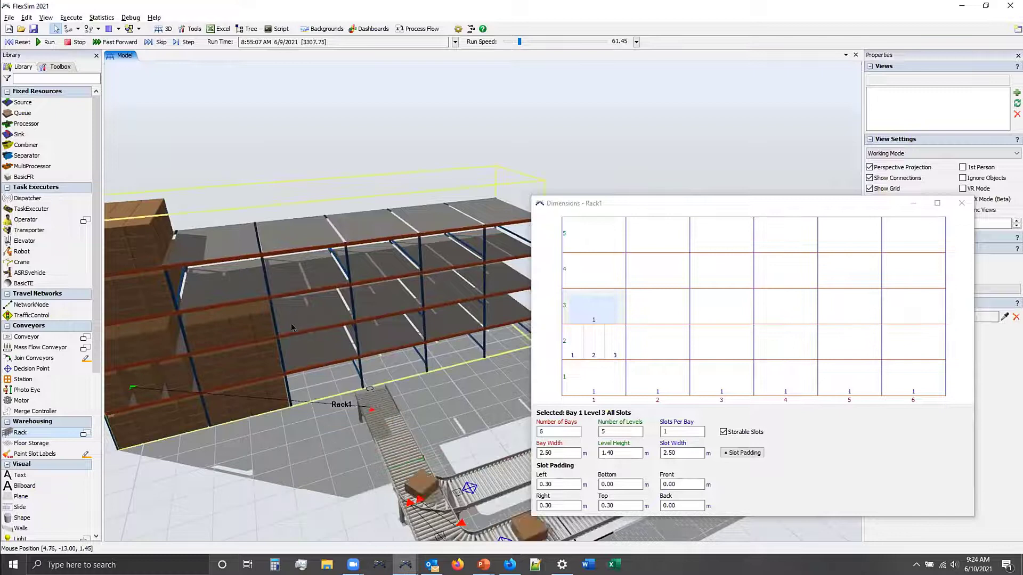
right_drag(302, 419, 301, 404)
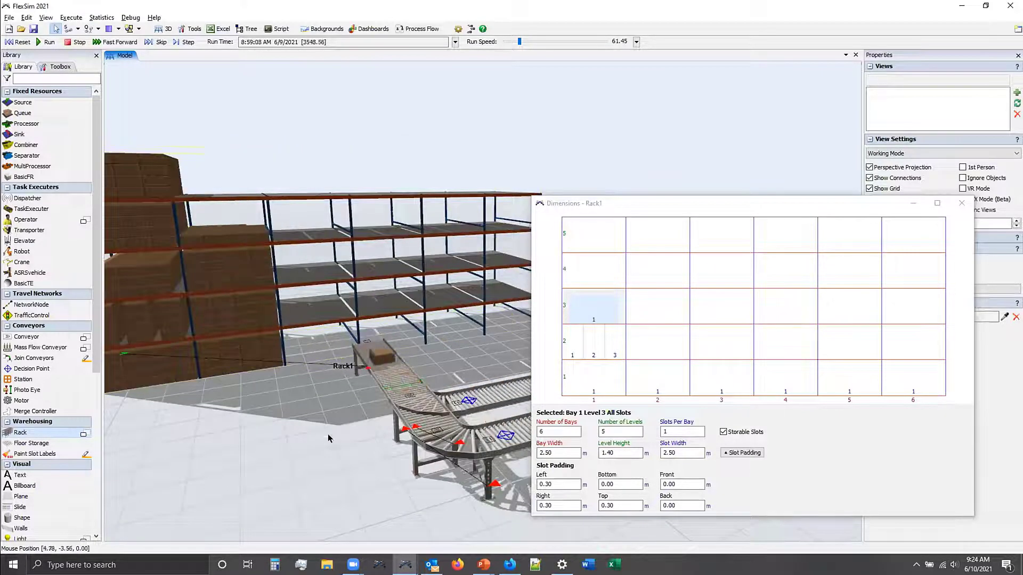
right_drag(290, 377, 292, 387)
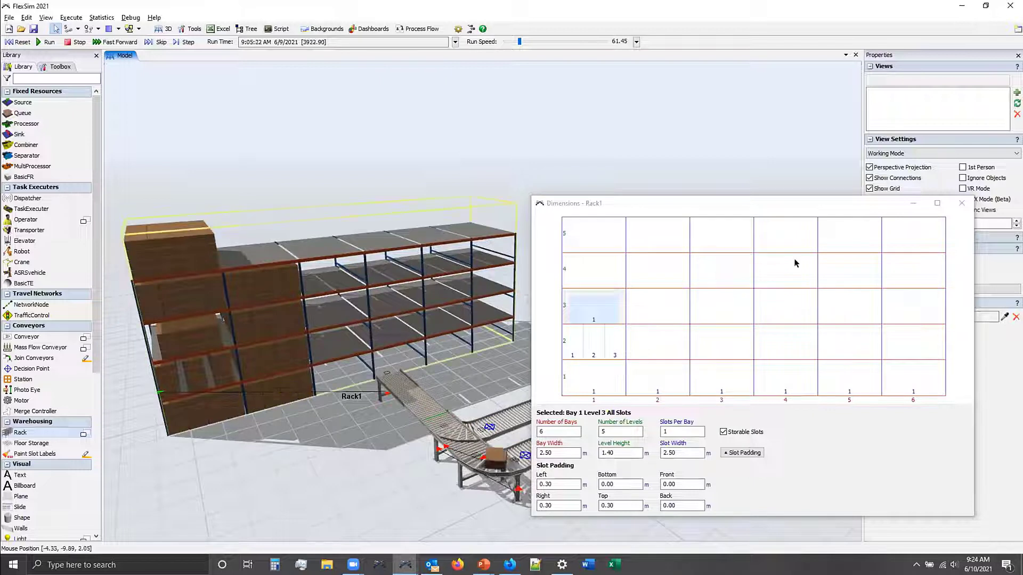
- Close the dimensions window, preview rack visualizations such as Gravity Flow Rollers and Object Colored Cell Supports, and set the visualization to Default
click(952, 203)
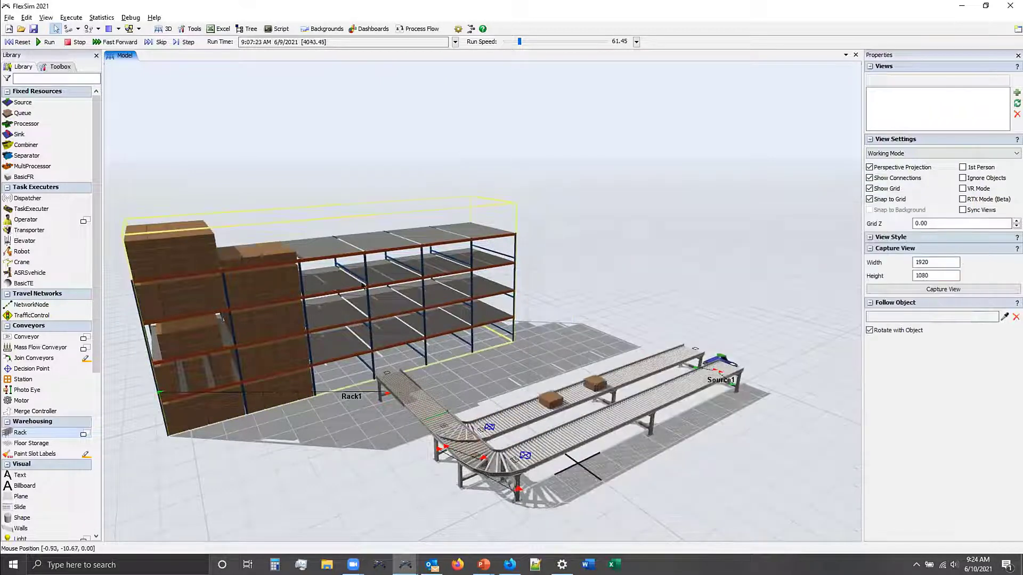
click(515, 346)
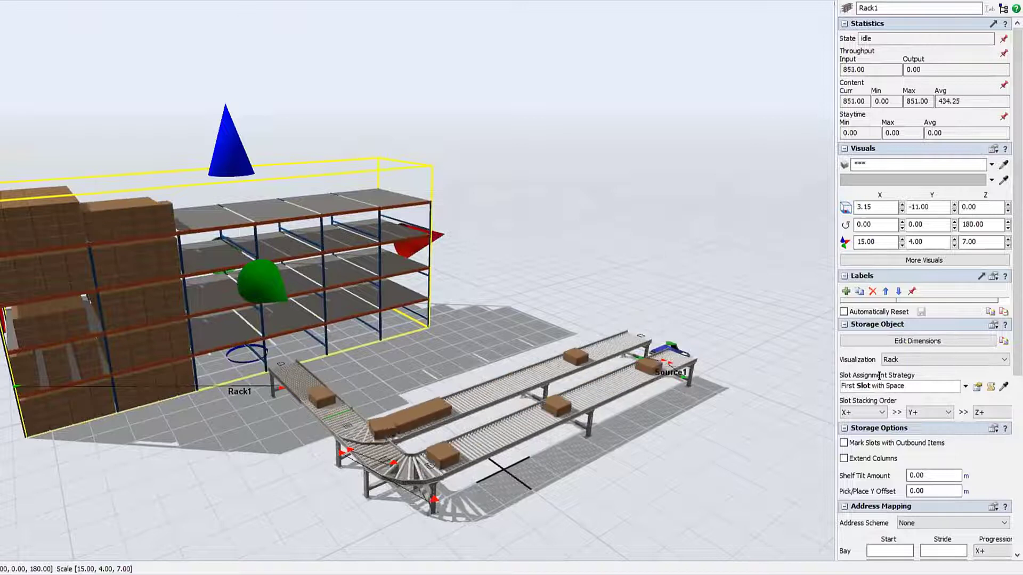
scroll(974, 354, down, 1)
scroll(898, 358, down, 1)
scroll(947, 358, down, 2)
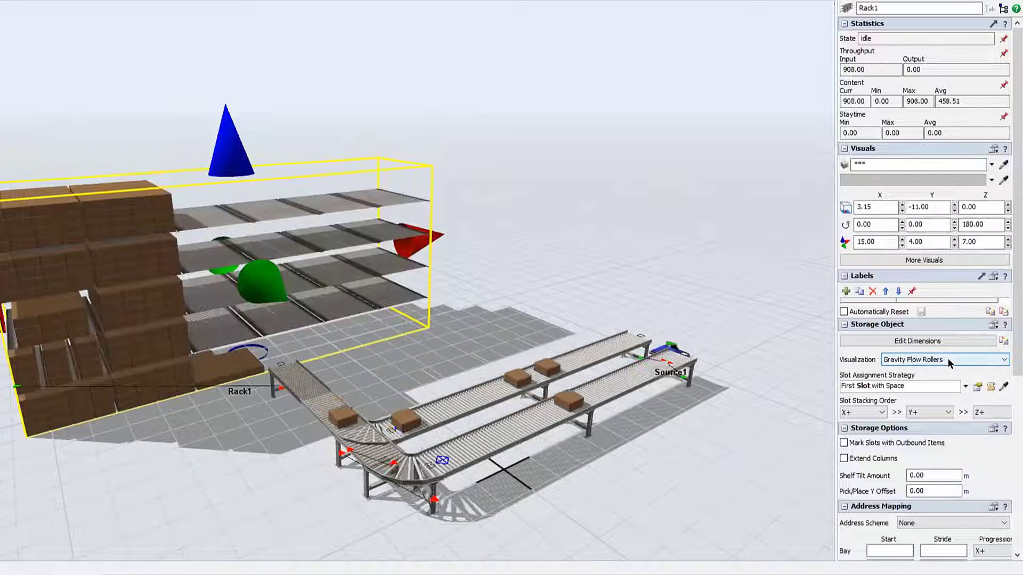
scroll(948, 358, down, 2)
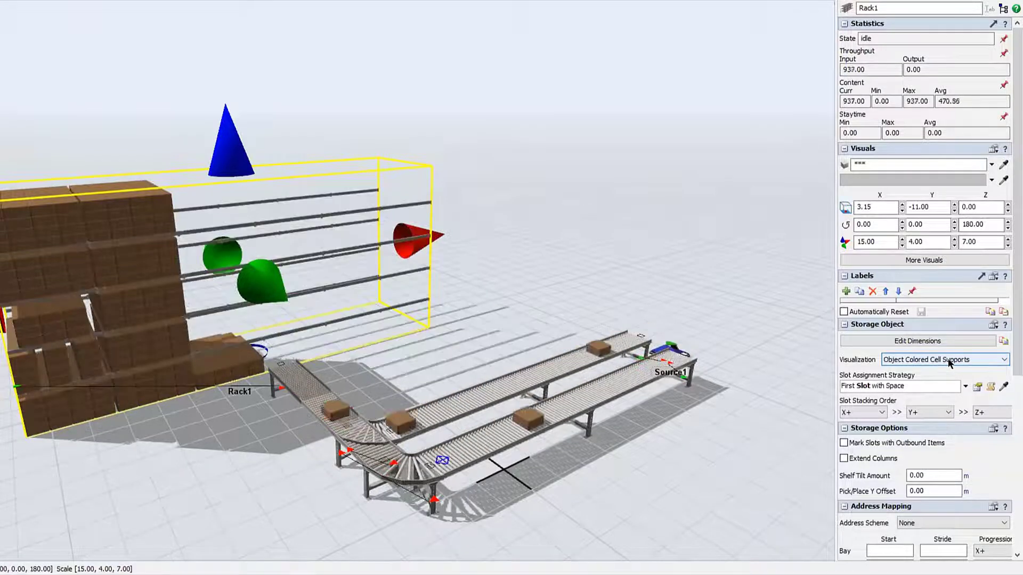
click(956, 358)
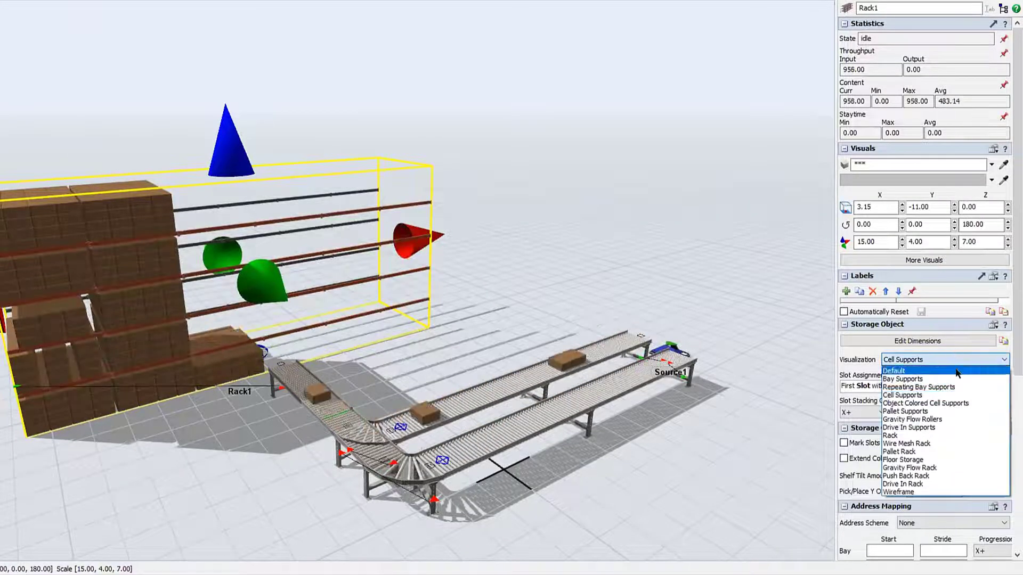
click(916, 368)
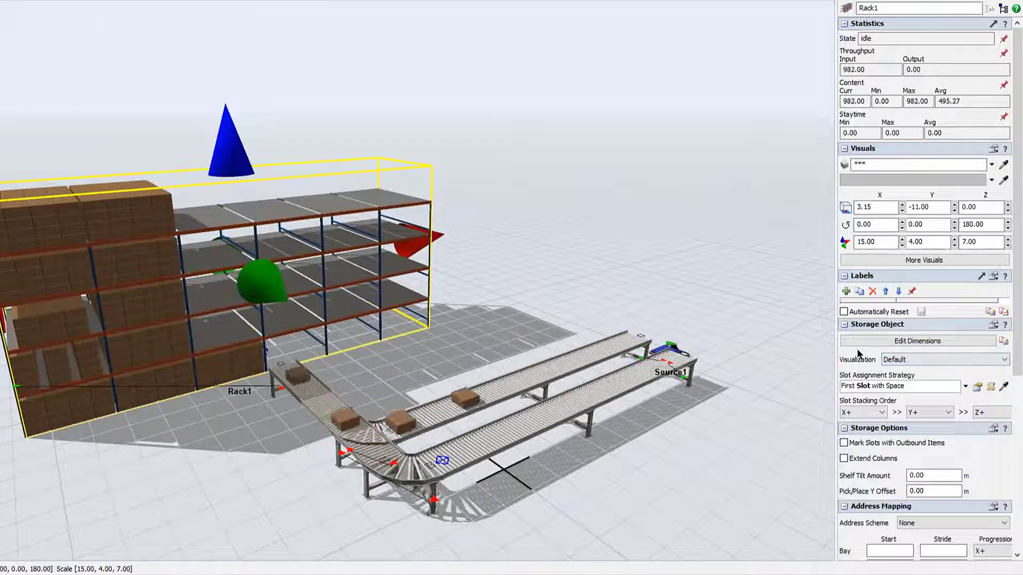
- Show the parameters of the rack's First Slot with Space slot assignment strategy
scroll(858, 354, down, 3)
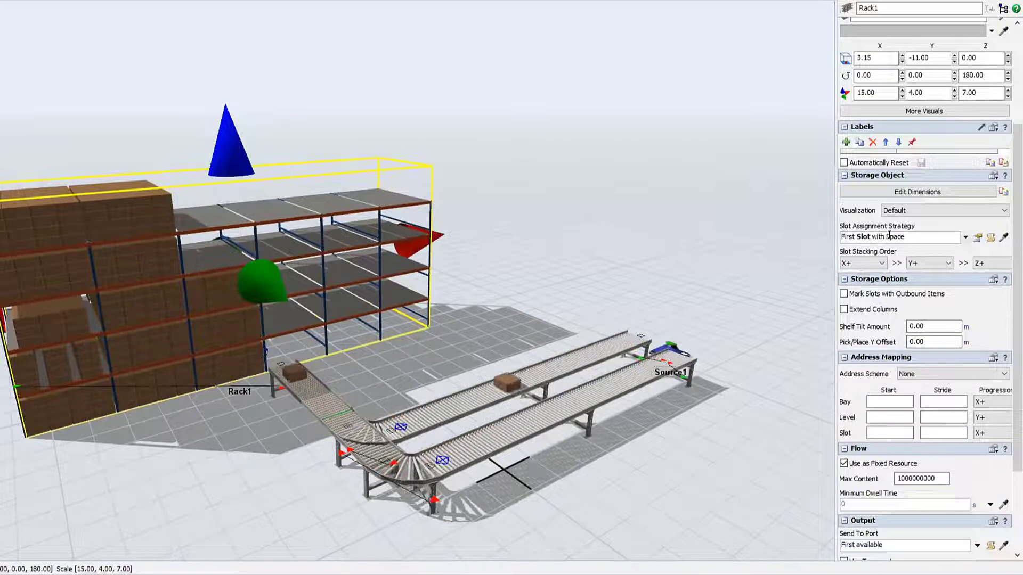
click(977, 236)
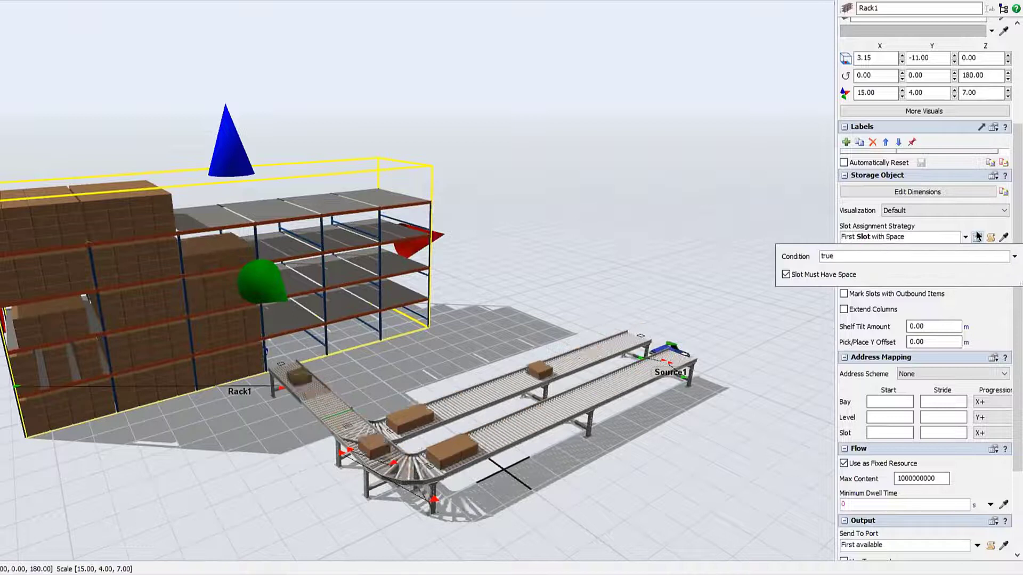
click(833, 251)
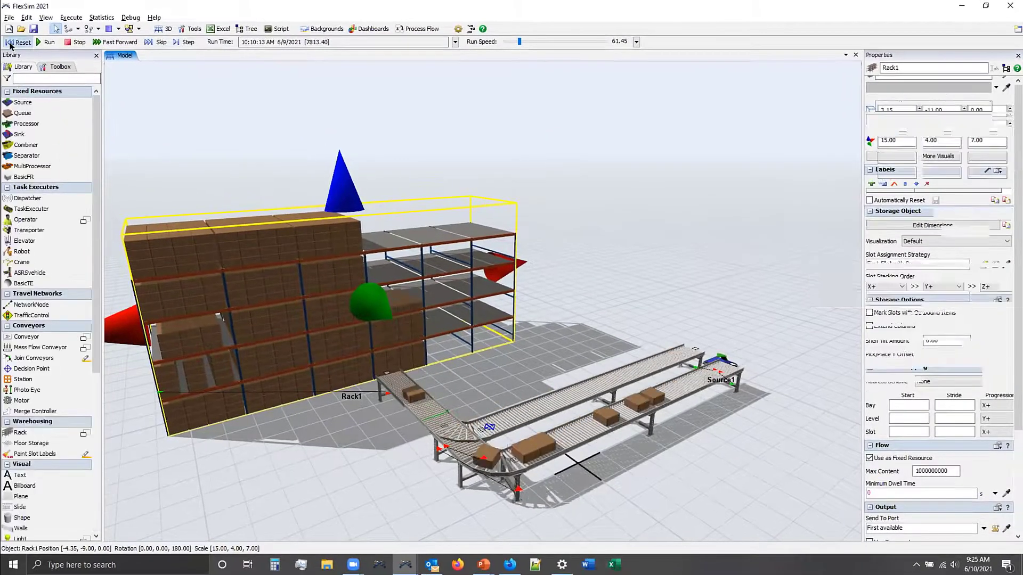
- Reset the model, open the Box item from the FlowItem Bin in the toolbox, and select the box
click(11, 43)
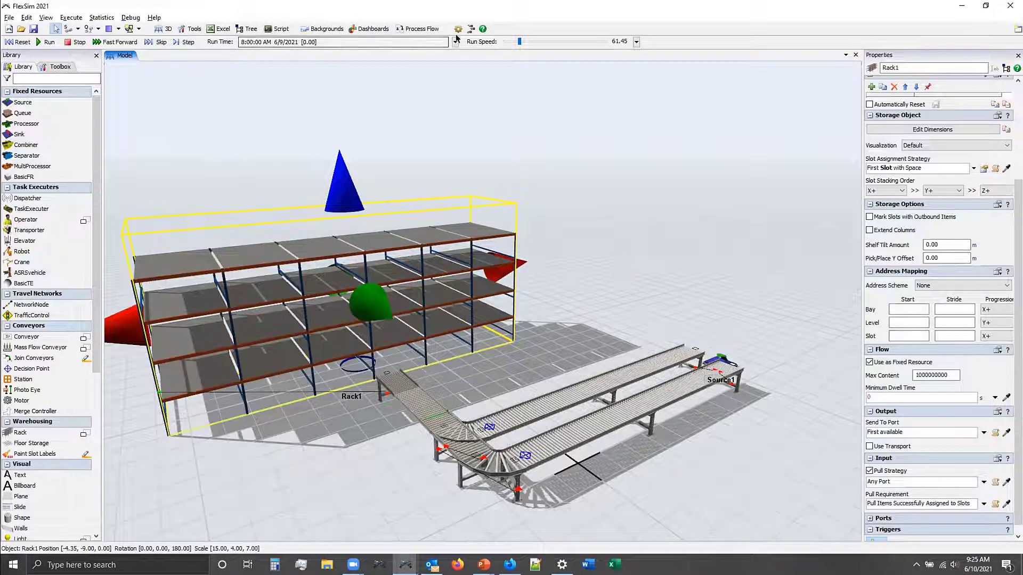
click(63, 67)
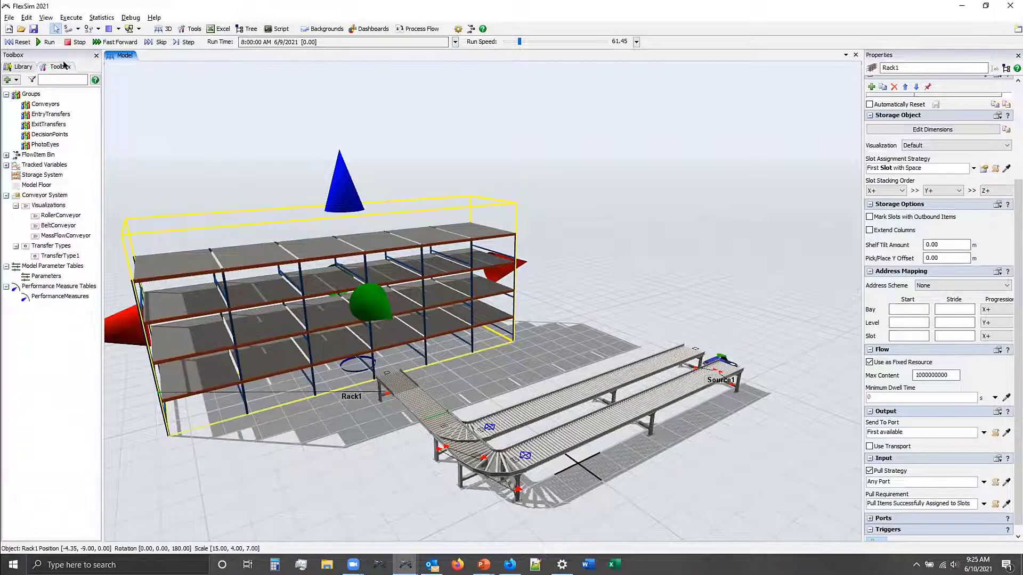
click(8, 155)
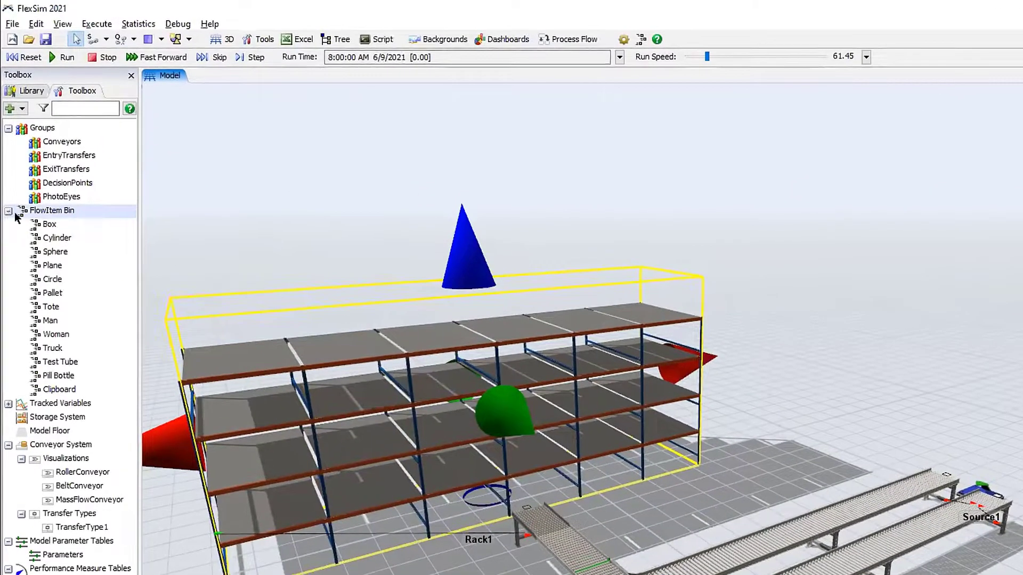
click(52, 226)
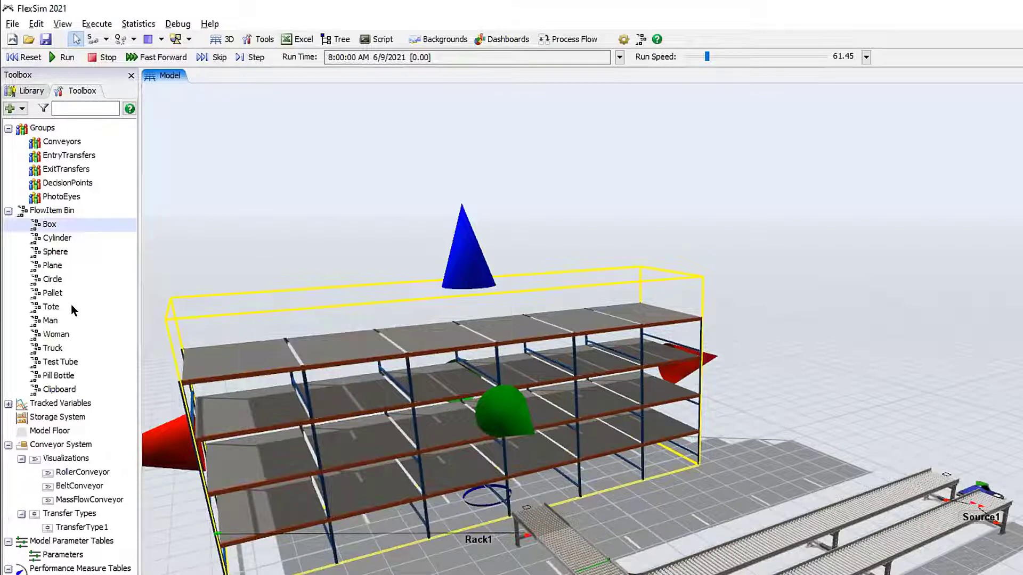
double_click(42, 225)
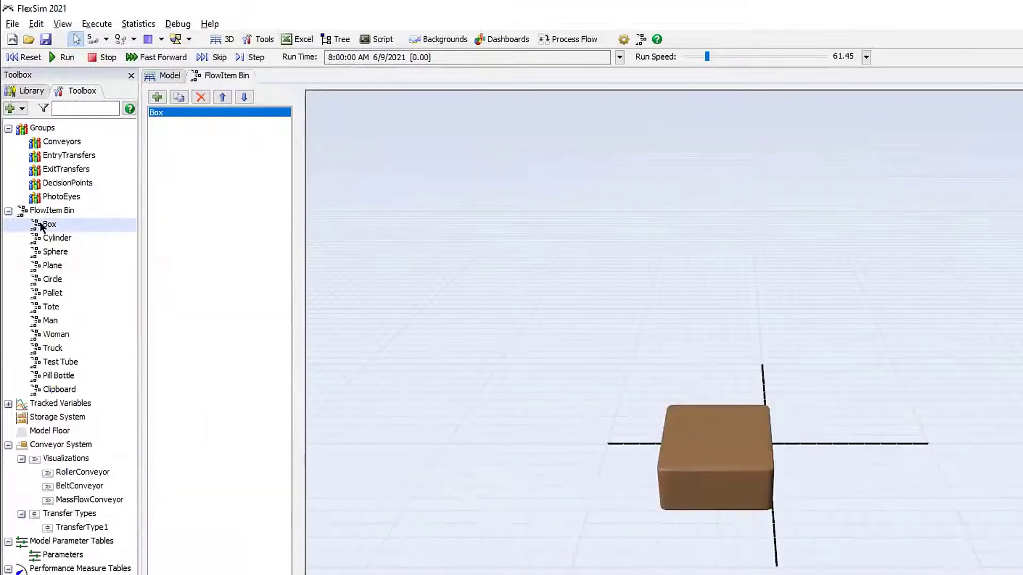
click(722, 433)
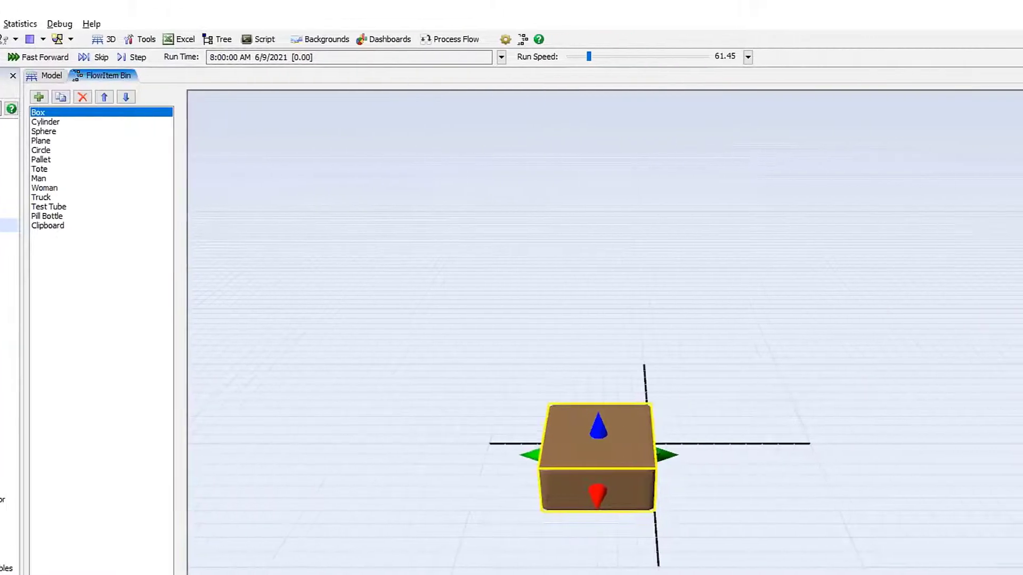
- Set the box flow item's size to 1 in X, 1 in Y and 0.5 in Z
click(856, 214)
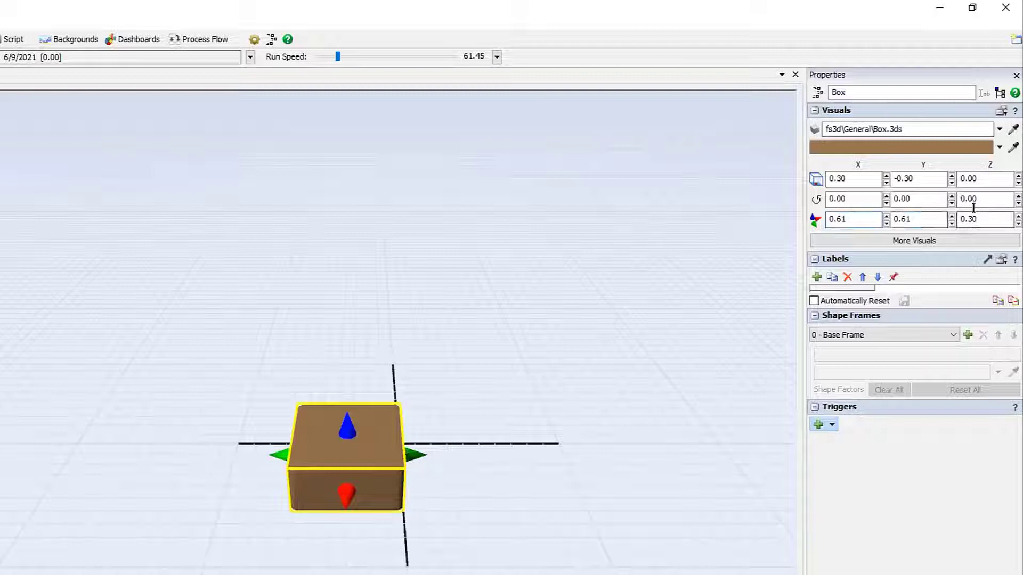
drag(848, 219, 811, 219)
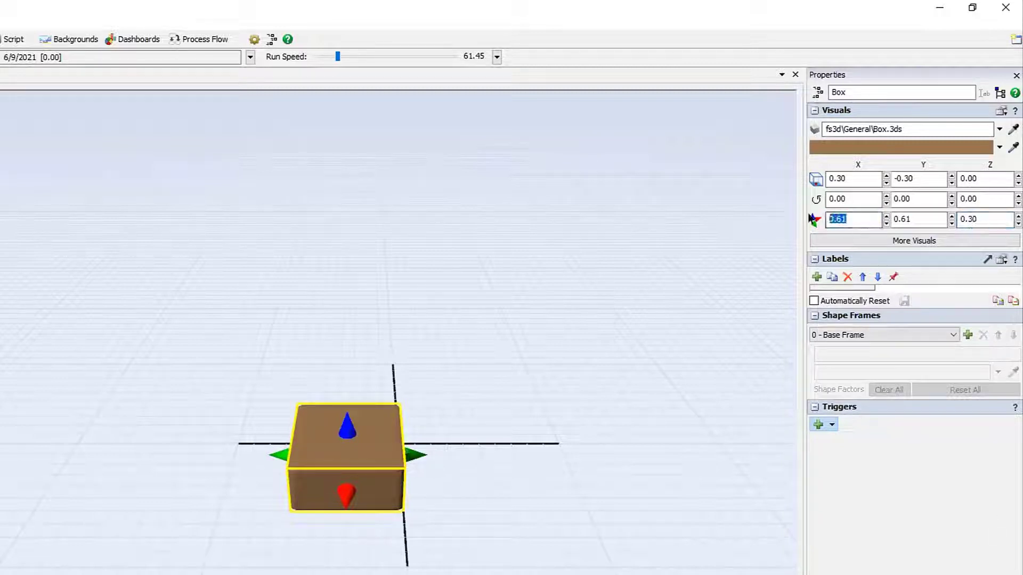
text(1)
key(Tab)
text(1)
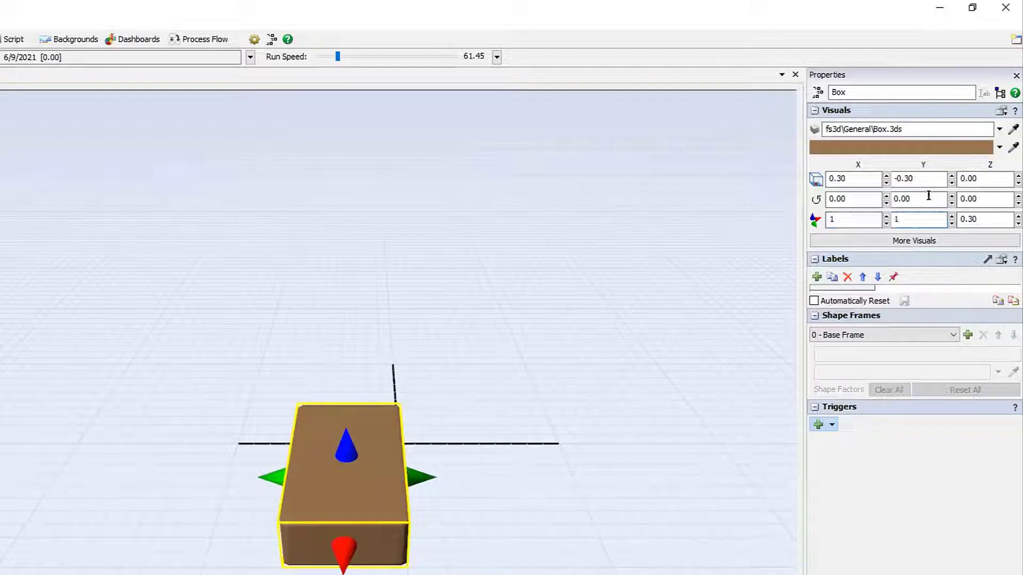
key(Tab)
text(.5)
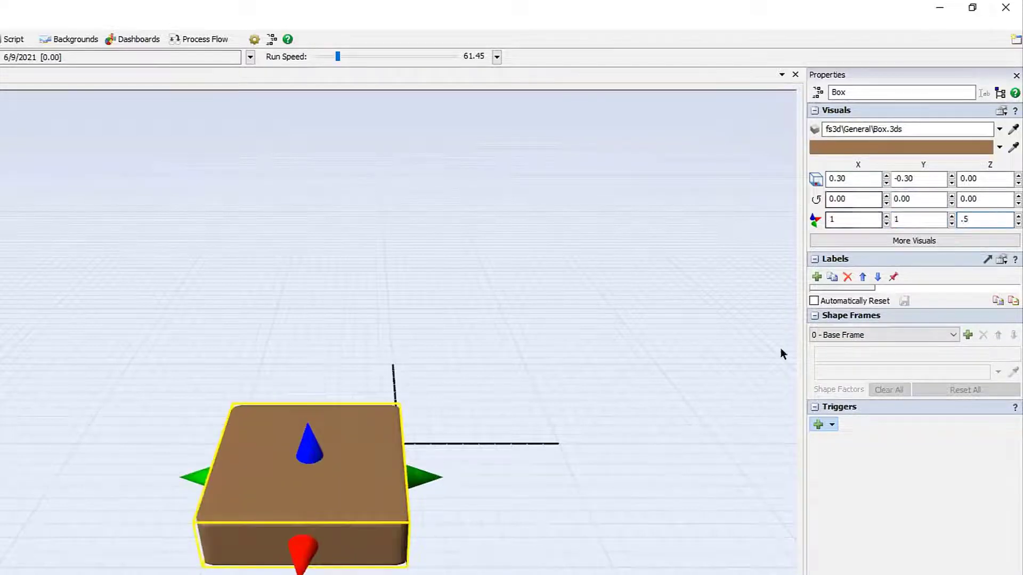
click(526, 548)
right_drag(526, 548, 533, 518)
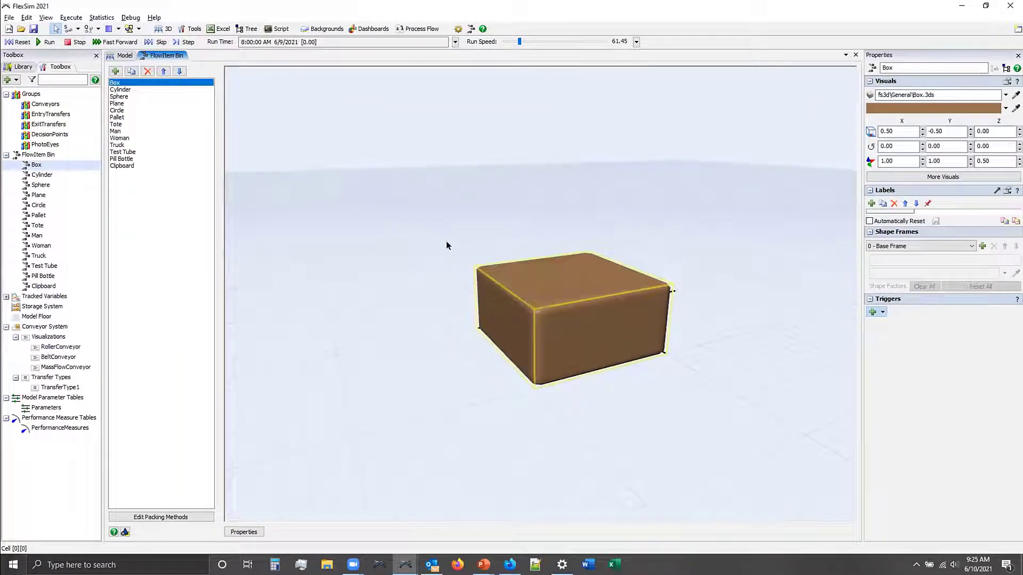
- Return to the model view and run the simulation to watch the resized boxes fill the rack
click(120, 55)
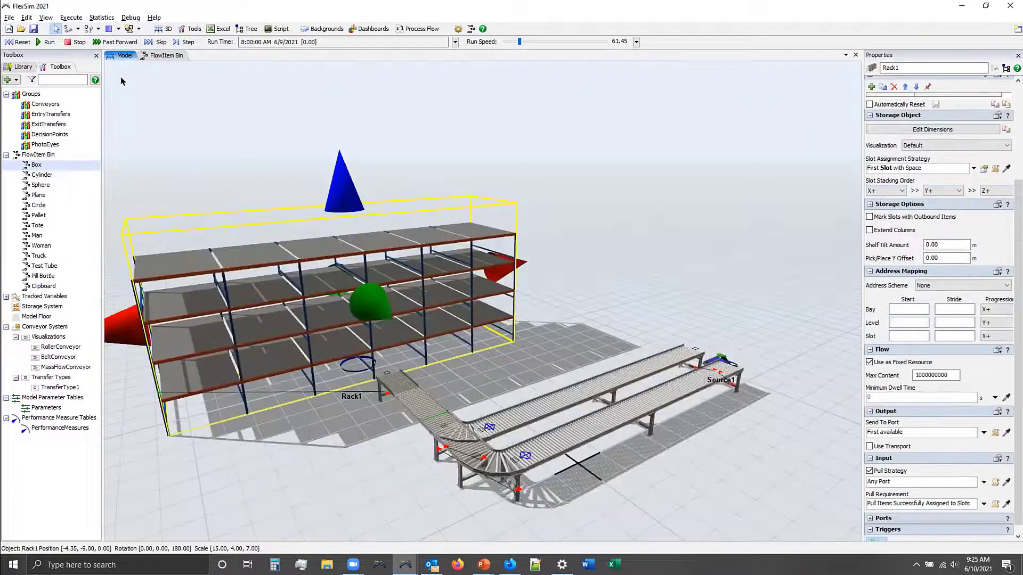
click(49, 41)
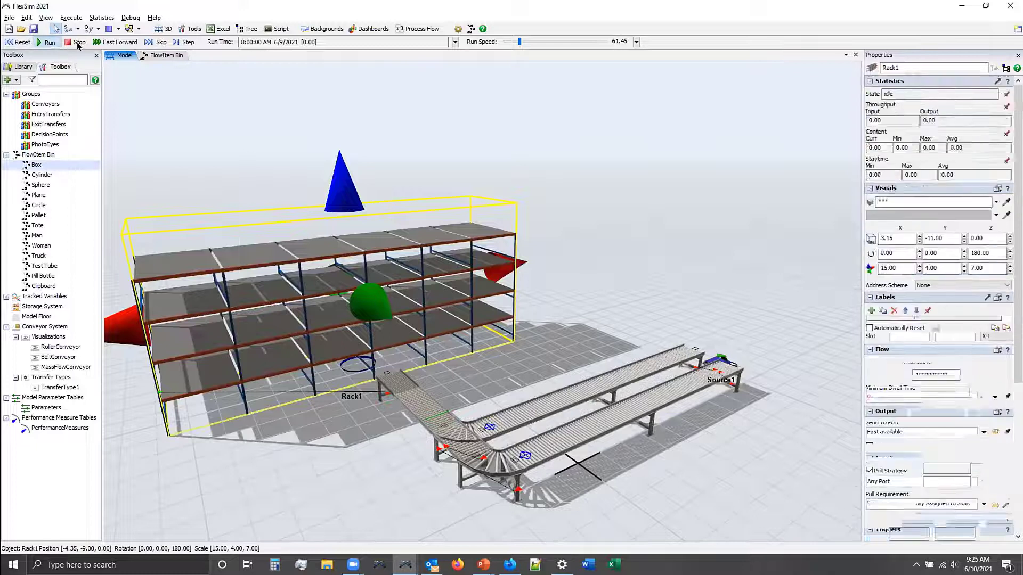
drag(249, 451, 304, 423)
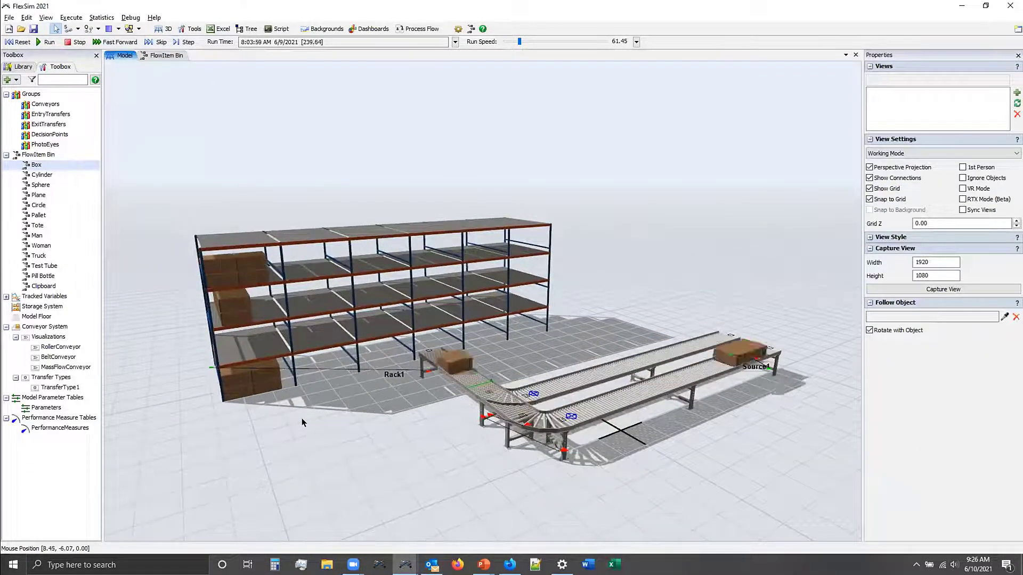
right_drag(304, 423, 303, 411)
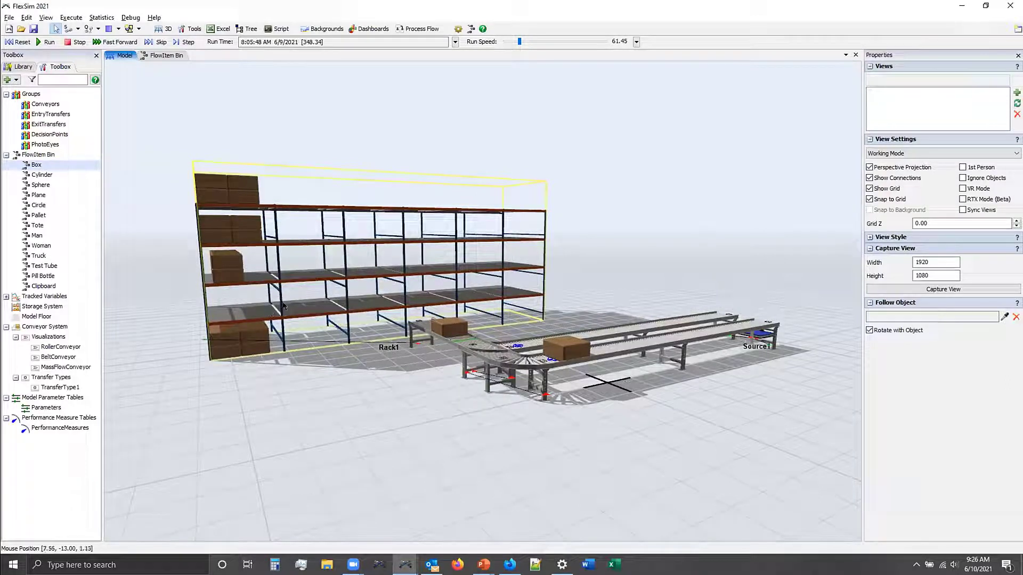
- Open Rack1's dimensions, check the slot width of Bay 1 Level 2 Slot 1, and compare it with the size of a conveyor box
click(261, 321)
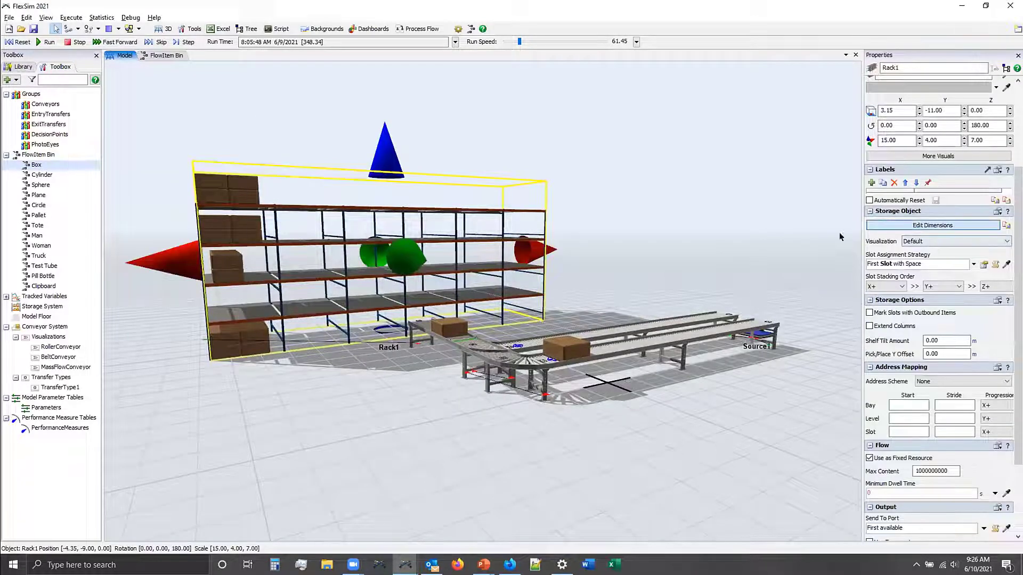
click(908, 225)
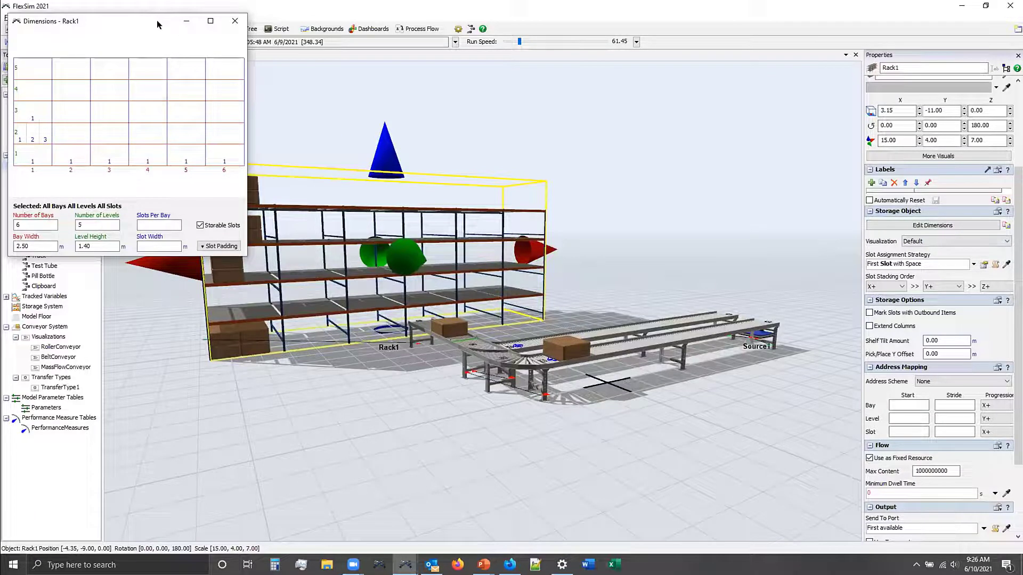
drag(159, 24, 818, 234)
click(684, 347)
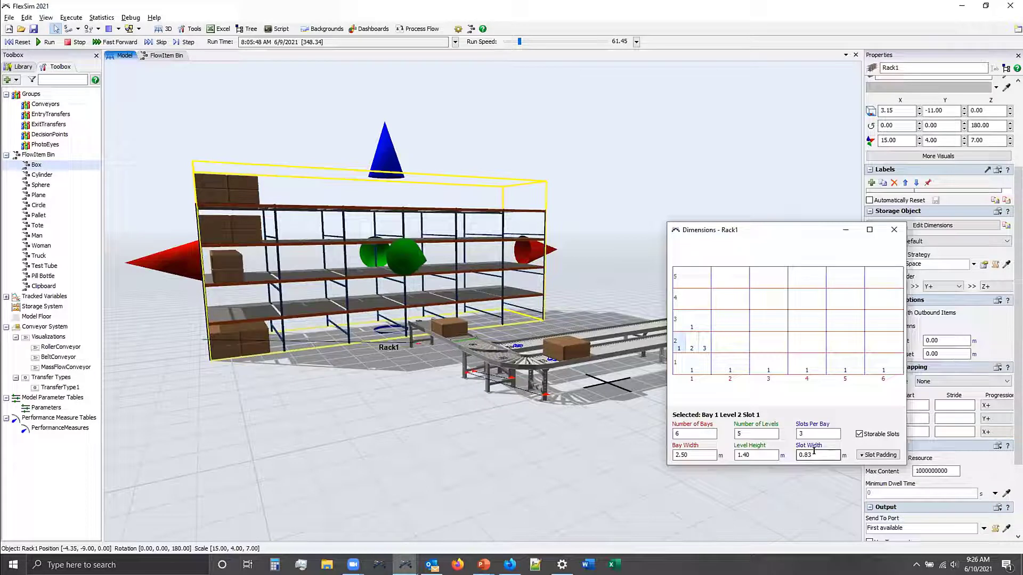
click(567, 351)
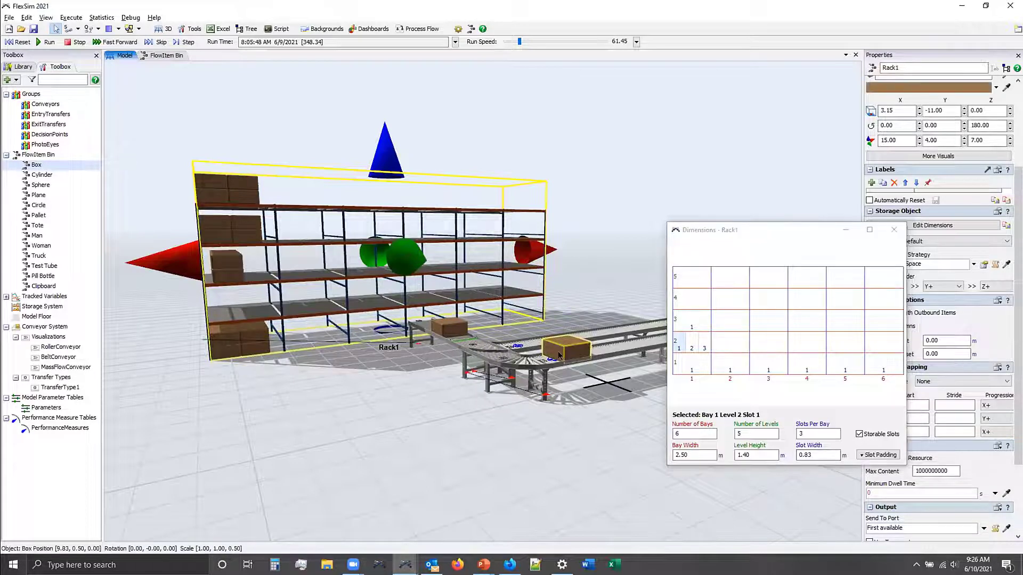
click(233, 312)
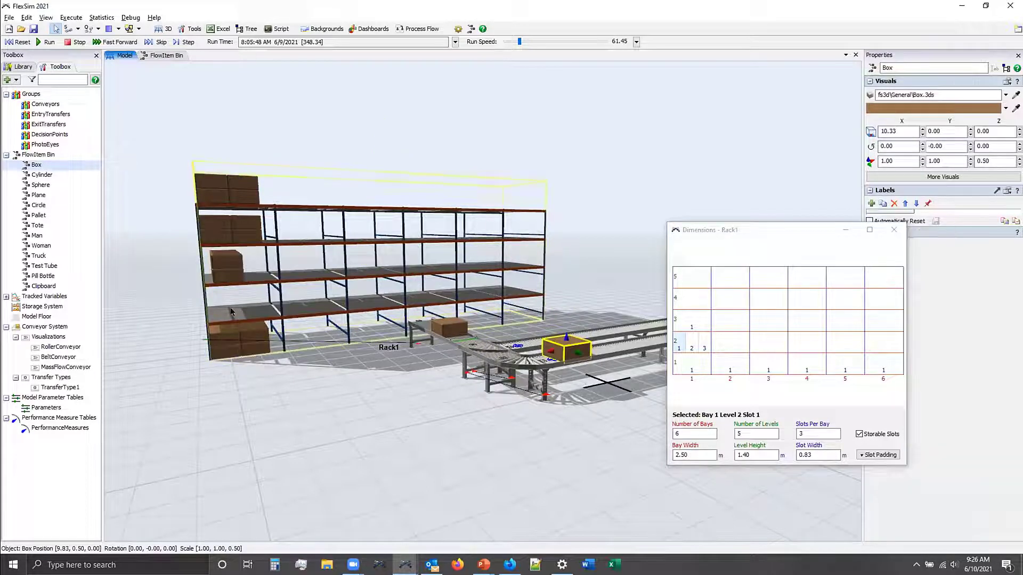
click(233, 313)
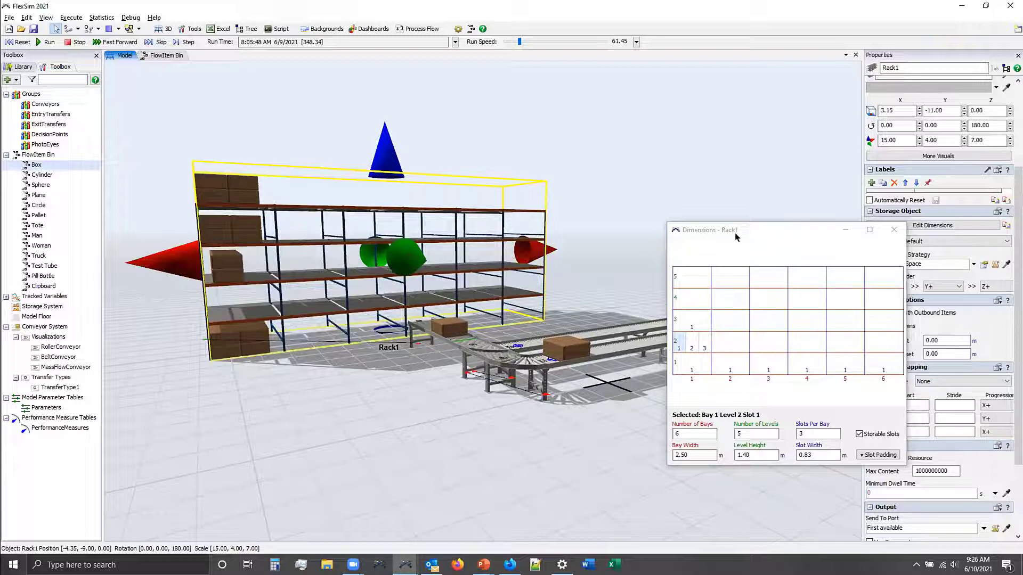
drag(733, 229, 677, 189)
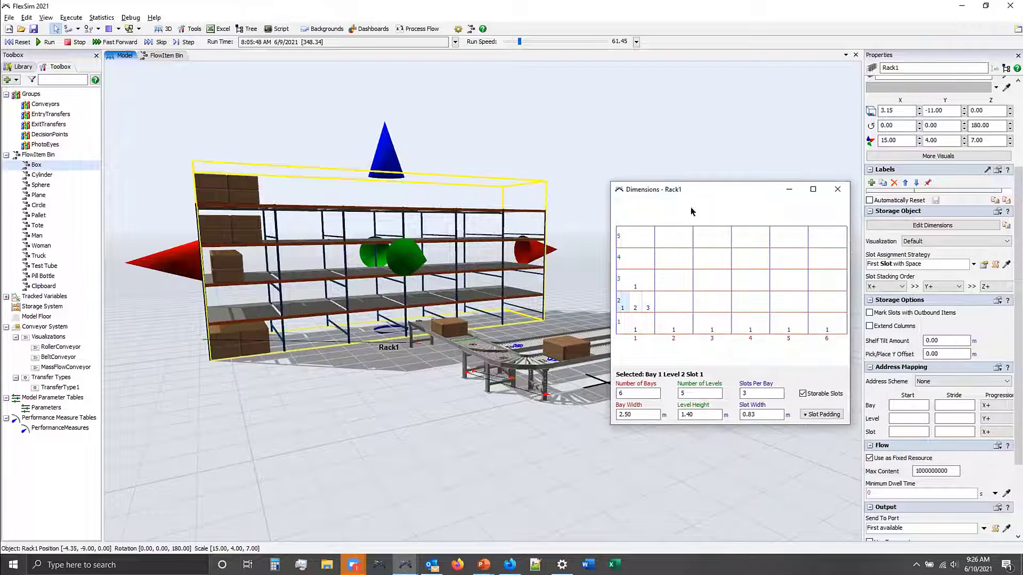
- Review the First Slot with Space parameters and the available slot assignment strategies for Rack1, and close the dimensions window
click(984, 265)
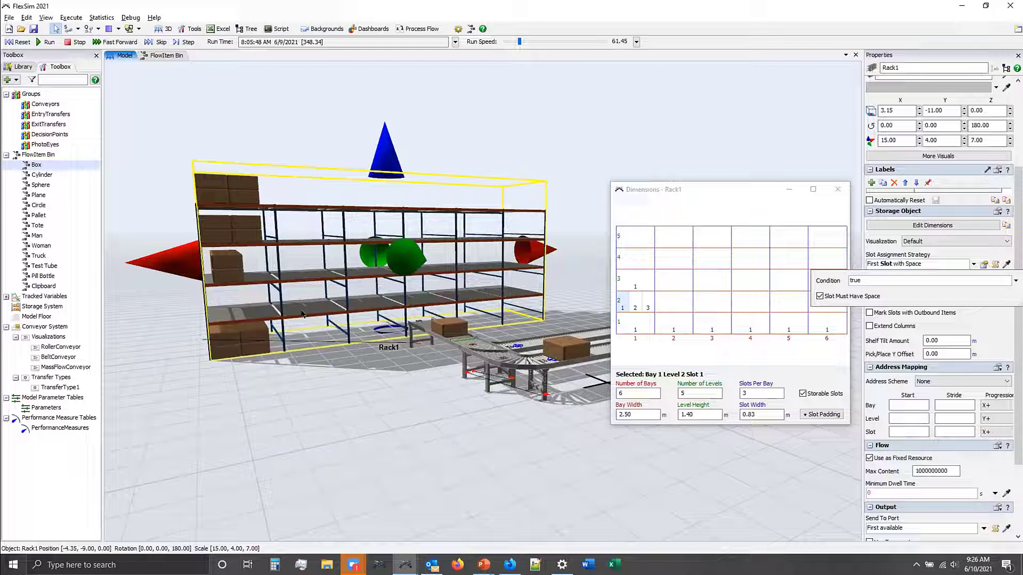
click(974, 319)
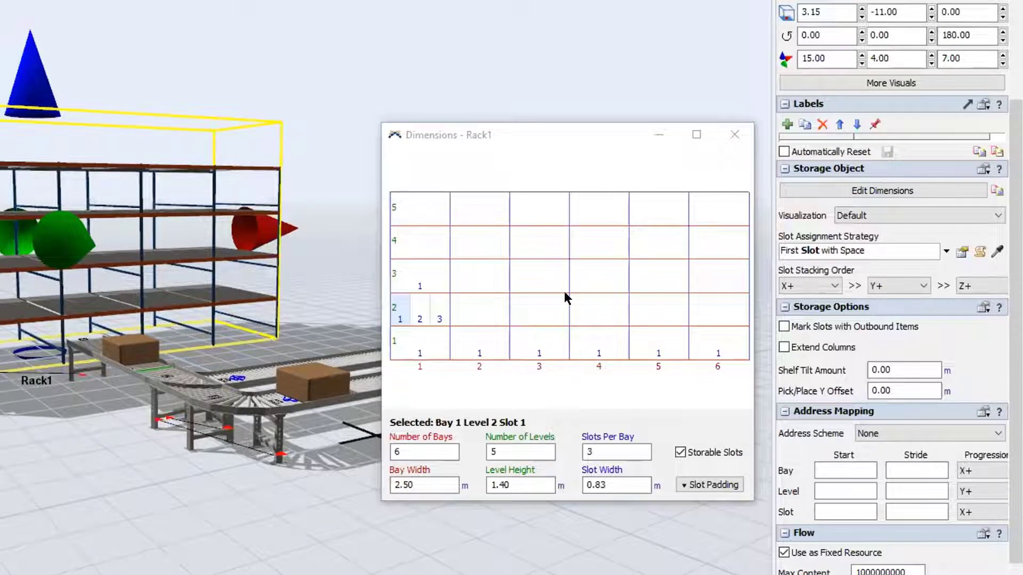
click(936, 251)
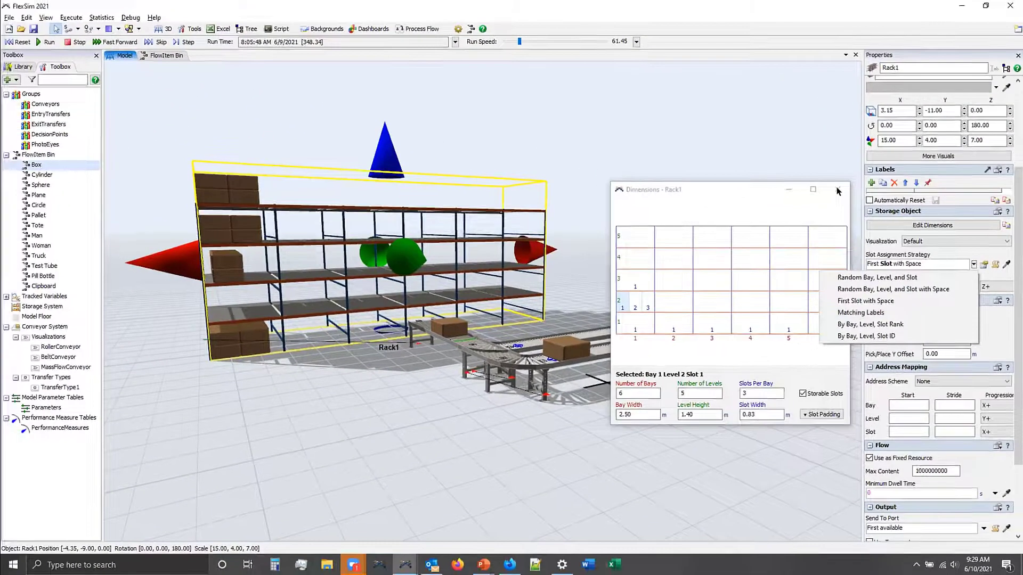
click(838, 191)
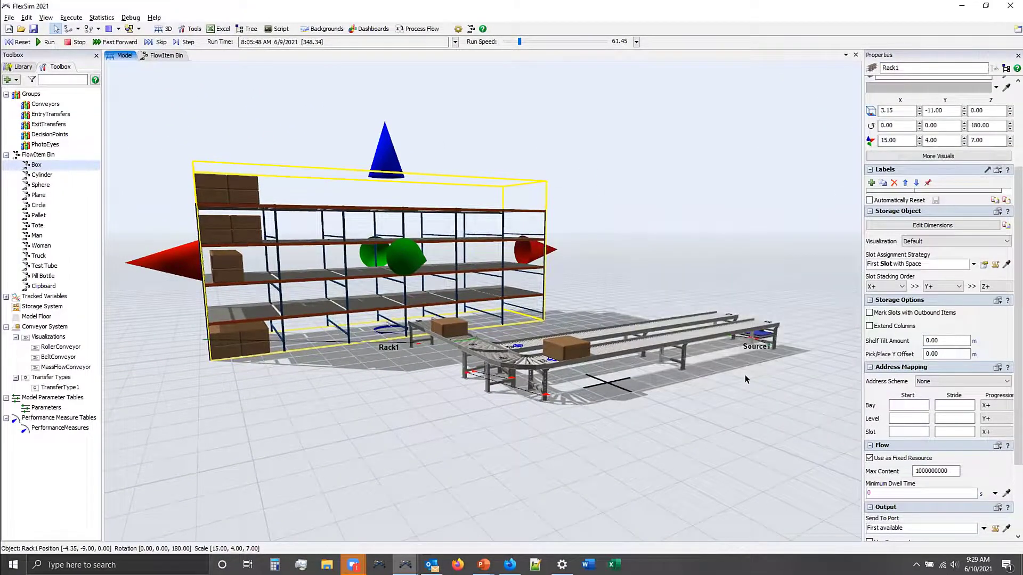
- Reset the model and add an On Creation trigger to Source1 that sets the item's "Type" label and color using duniform(1,3,getstream(current))
click(729, 391)
right_drag(729, 390, 421, 366)
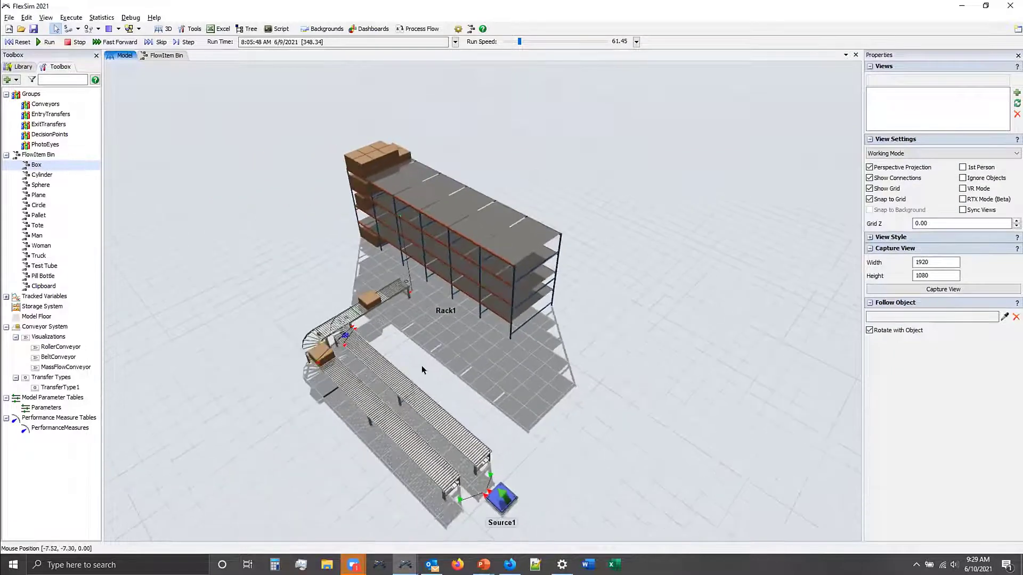
click(19, 42)
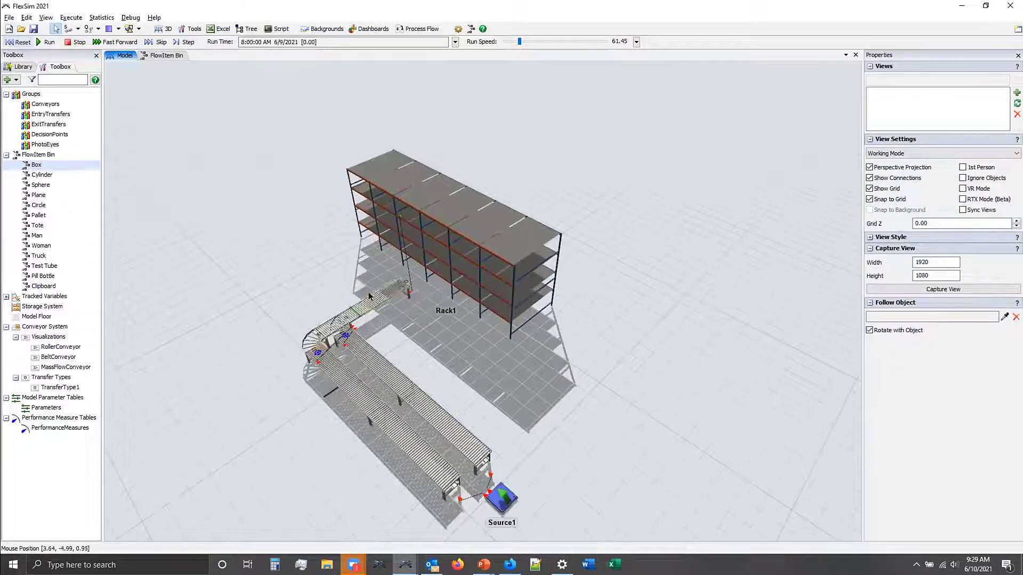
right_drag(481, 401, 486, 357)
click(502, 439)
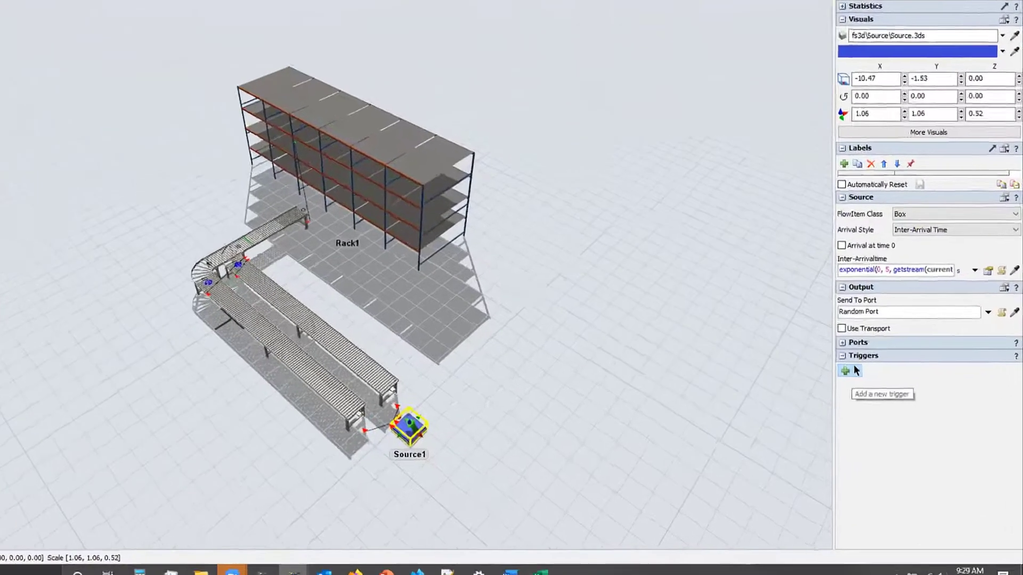
click(878, 389)
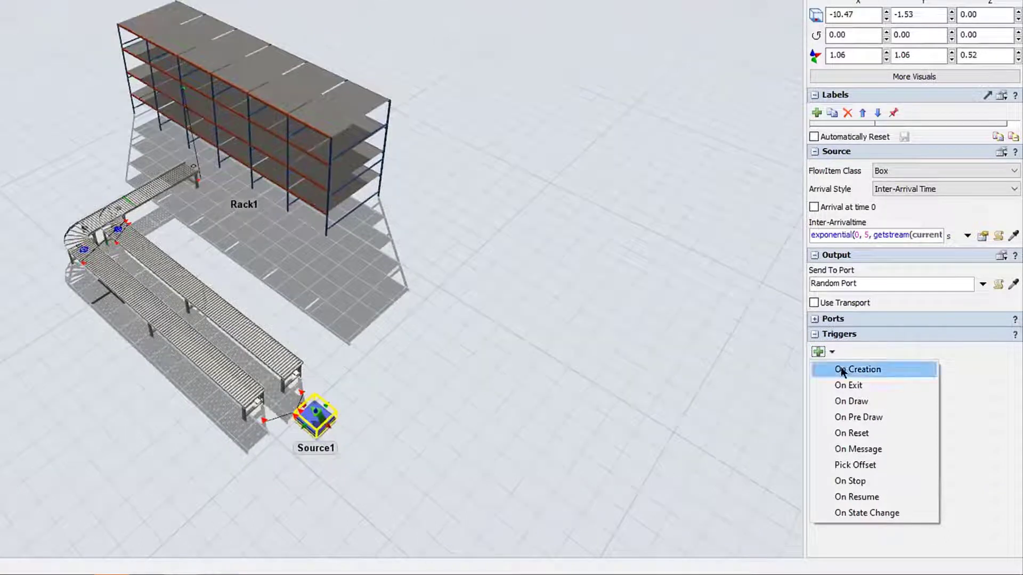
click(841, 370)
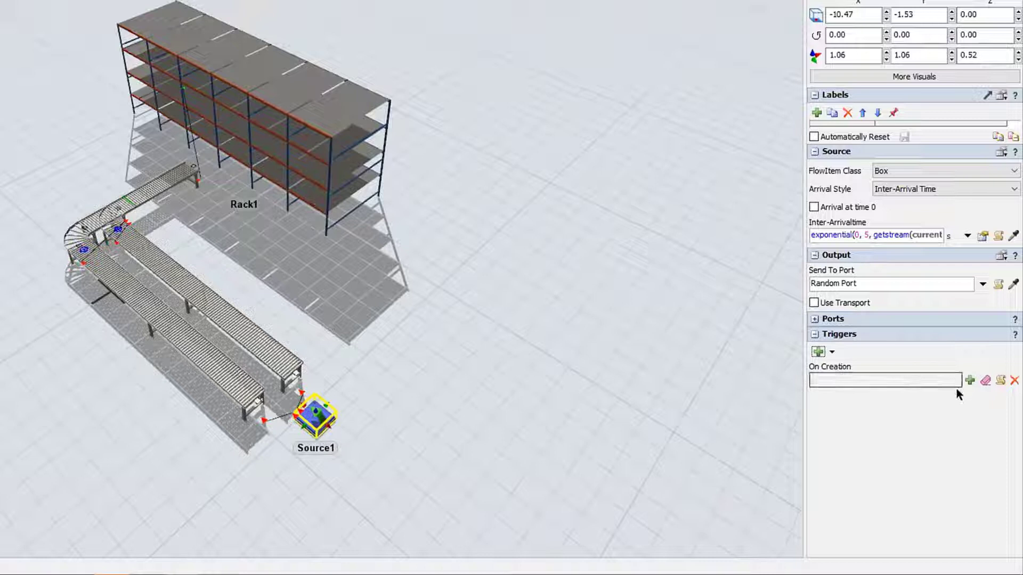
click(968, 381)
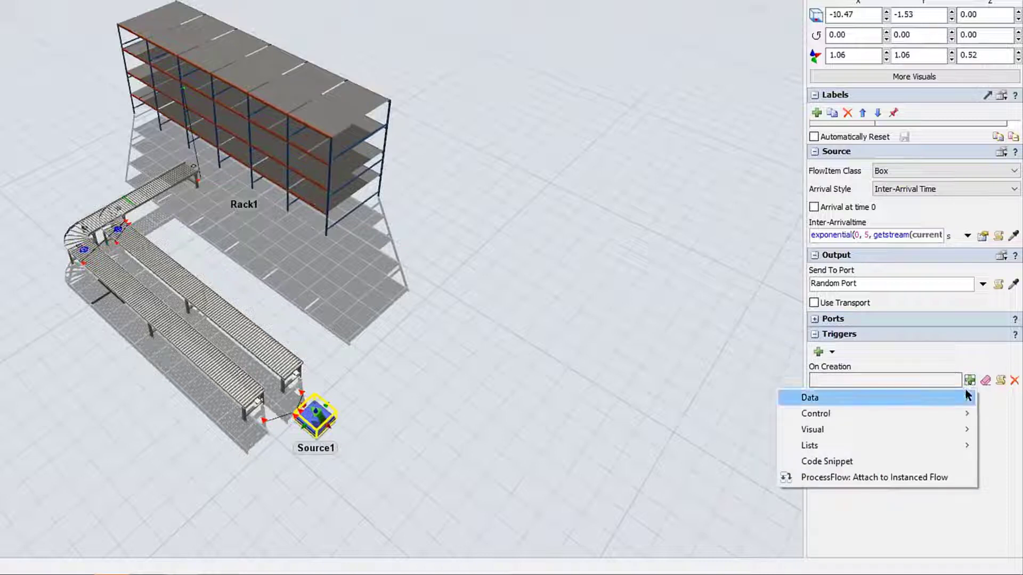
mouse_move(947, 397)
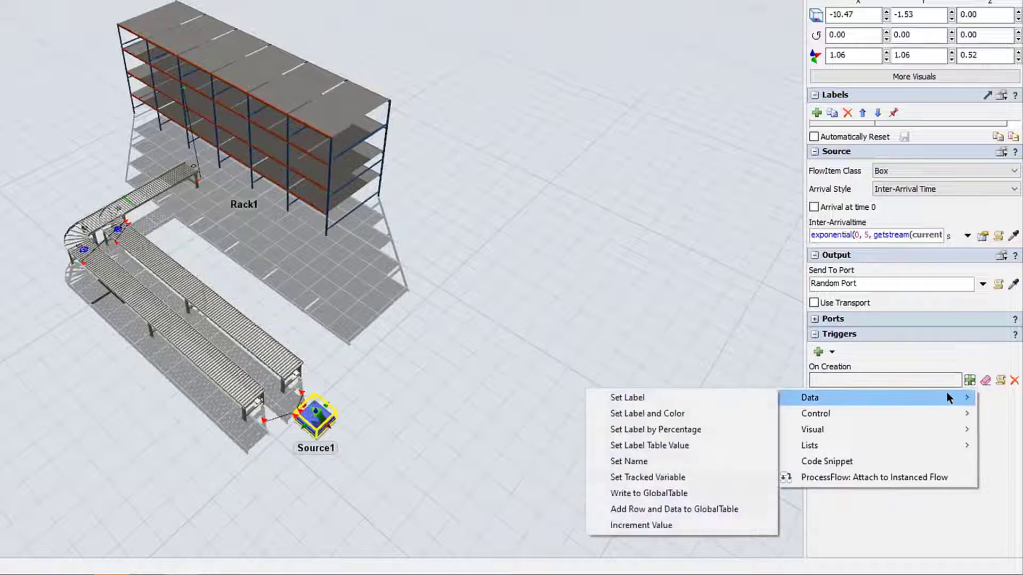
click(701, 413)
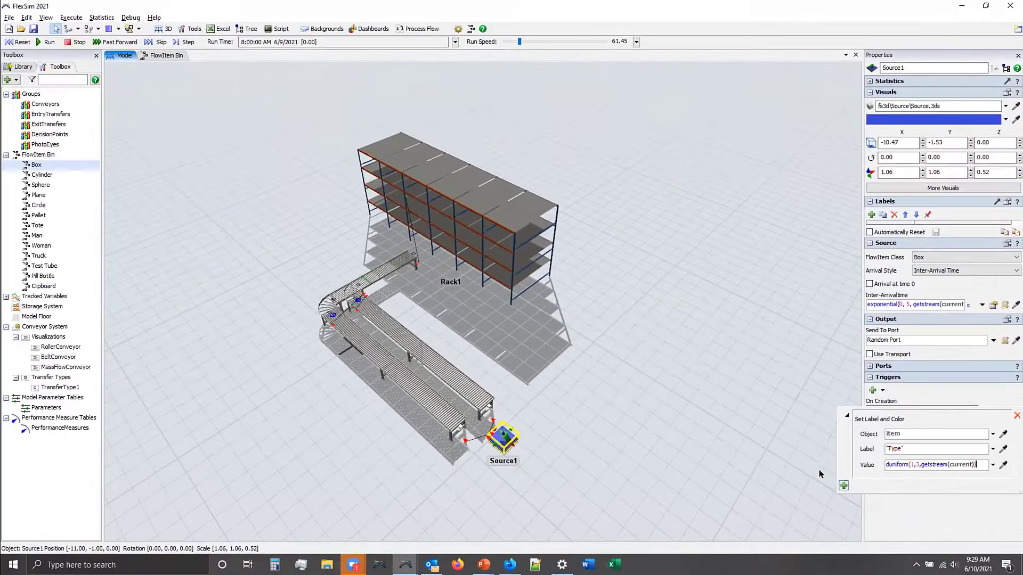
click(814, 467)
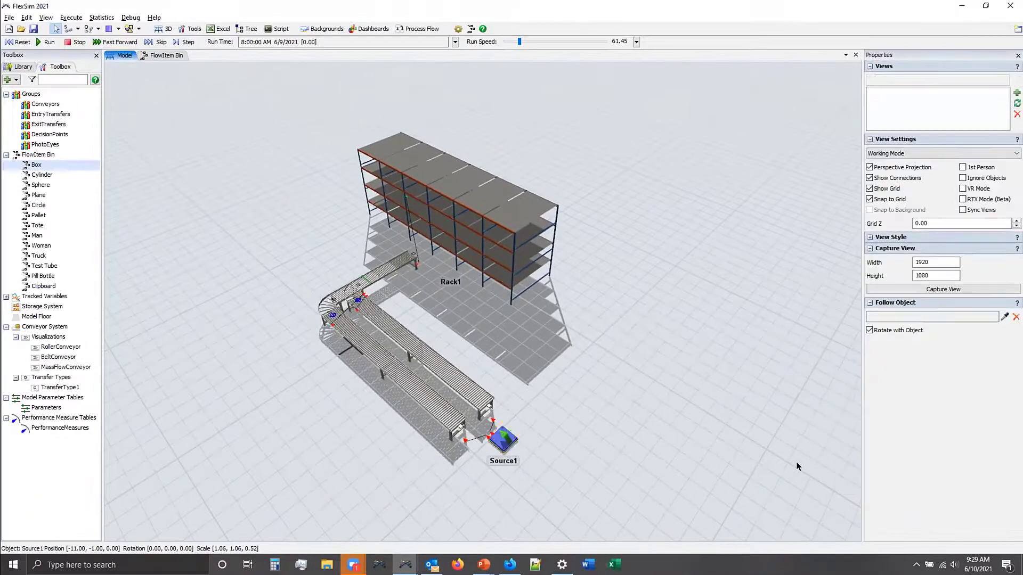
- Reset and run the model to watch the colored boxes travel along the conveyors into the rack
click(19, 41)
click(46, 41)
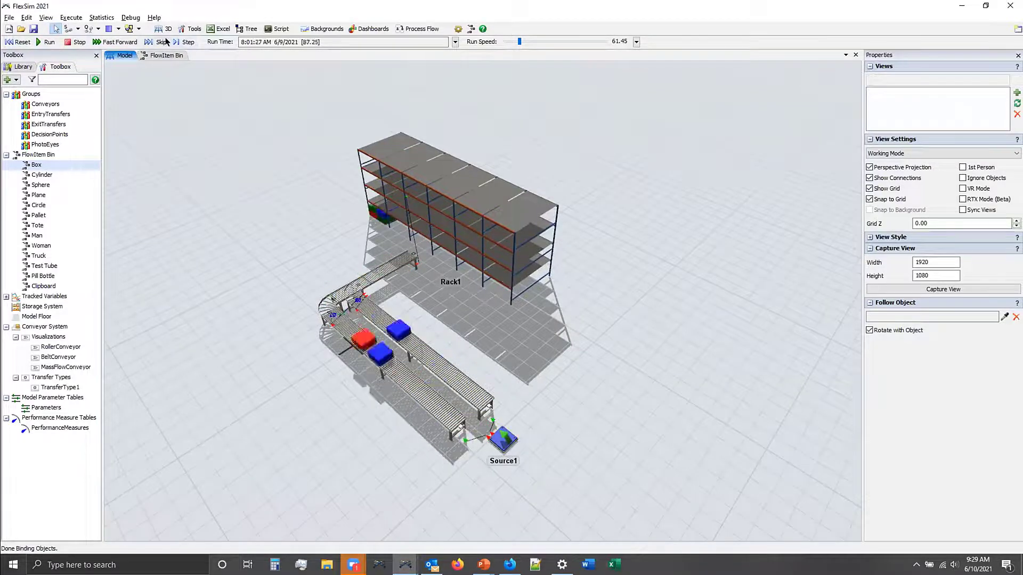
right_drag(319, 243, 343, 308)
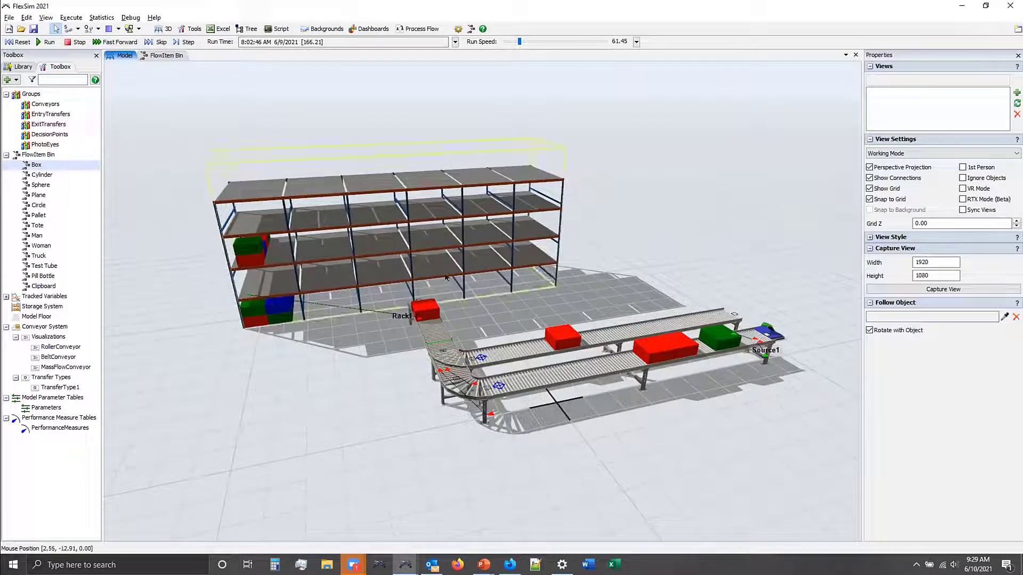
- Set the slots per bay of Rack1's Bay 1 Level 2 to 1, close the dimensions window, and reset the model
click(369, 272)
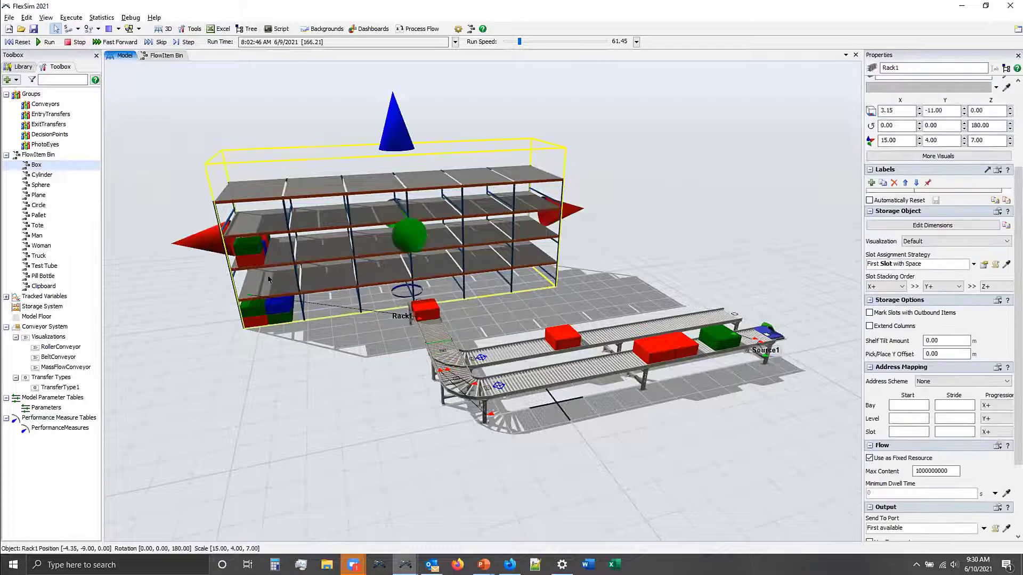
click(910, 233)
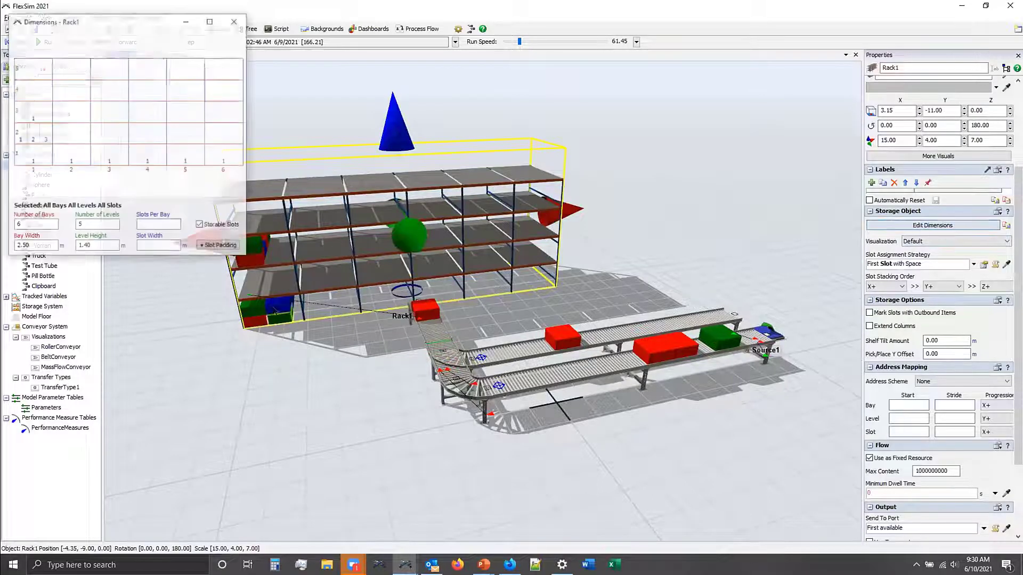
click(19, 136)
double_click(159, 225)
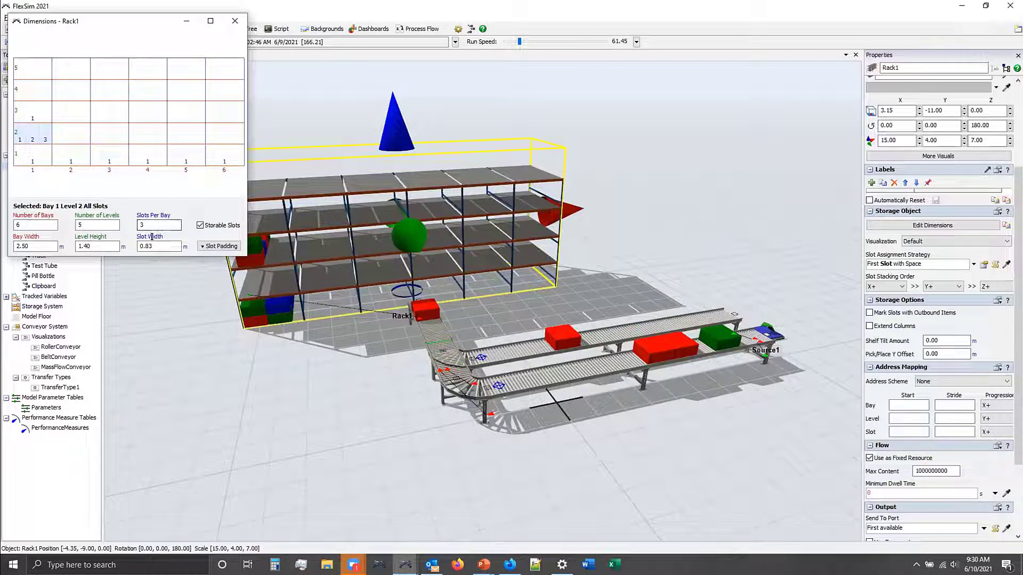
text(1)
click(208, 206)
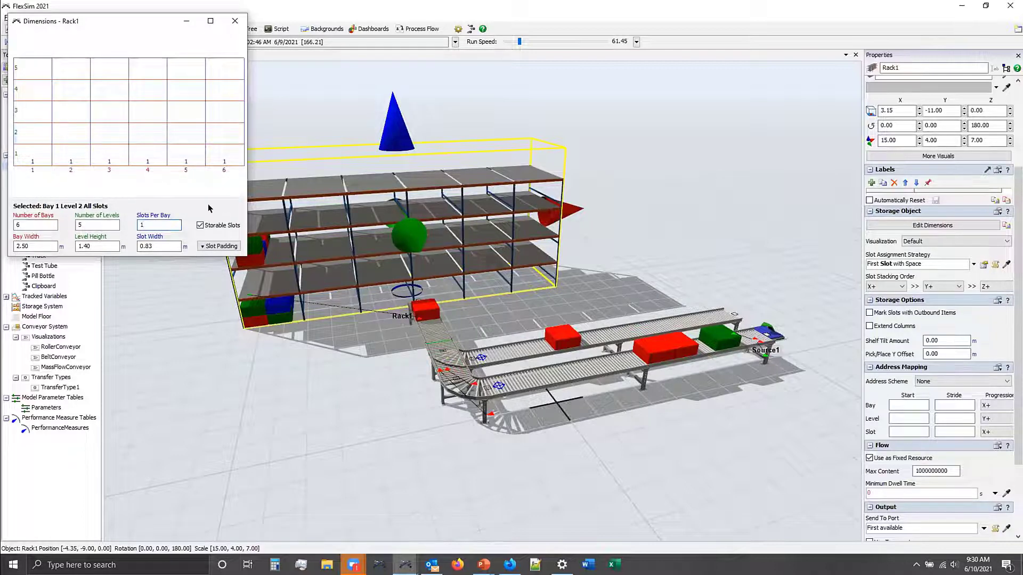
click(234, 24)
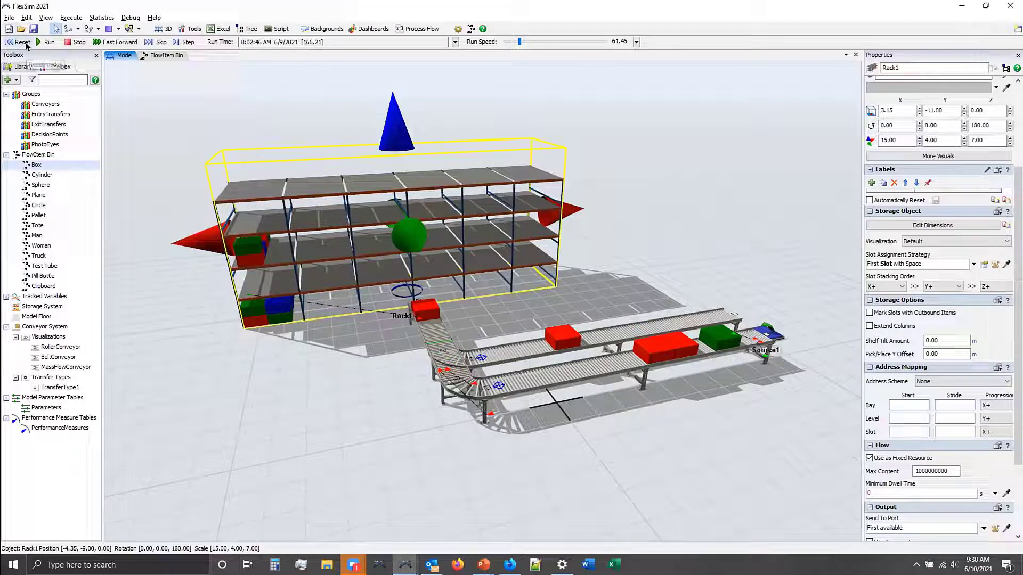
click(22, 41)
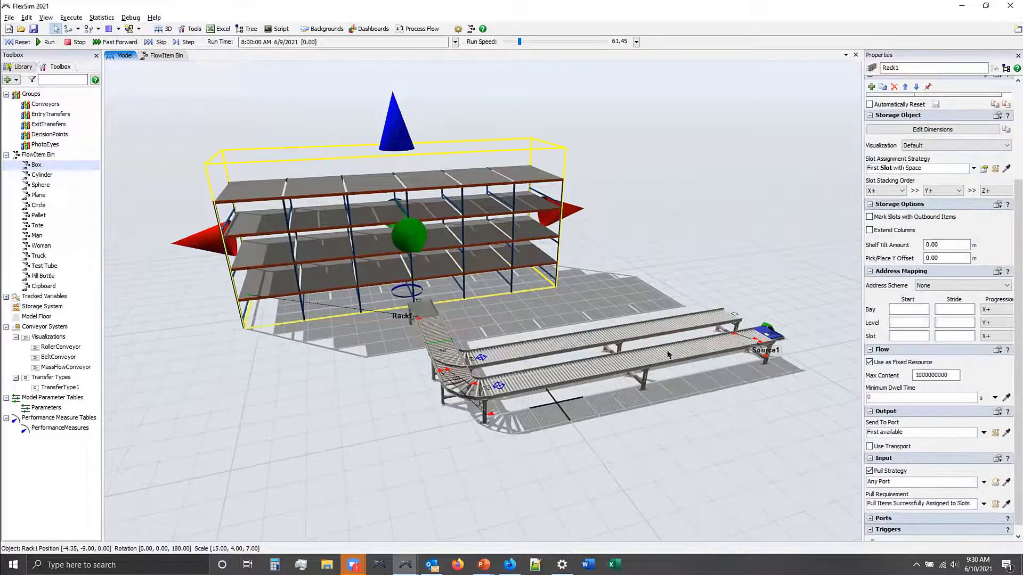
- Activate the Paint Slot Labels tool and set its label to SlotType with a value of 1
mouse_move(752, 395)
right_down()
mouse_move(734, 393)
mouse_move(752, 410)
right_up()
drag(624, 345, 674, 315)
right_drag(674, 316, 675, 316)
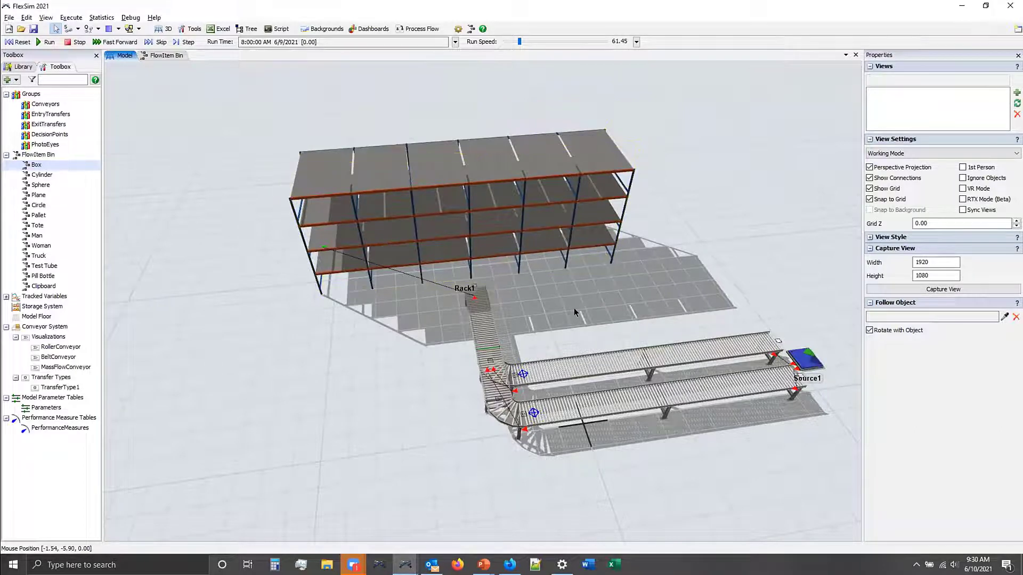
click(558, 237)
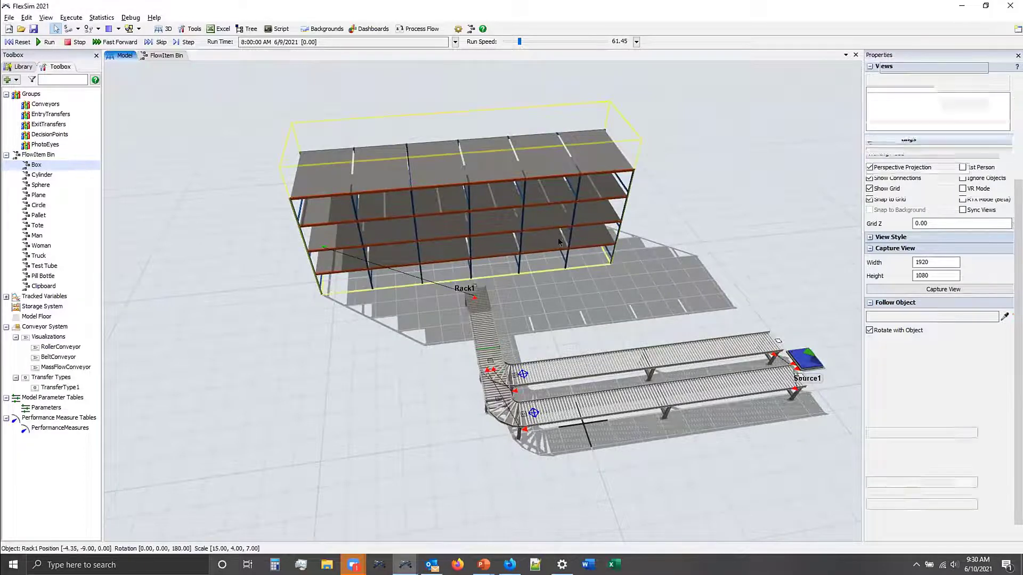
click(22, 66)
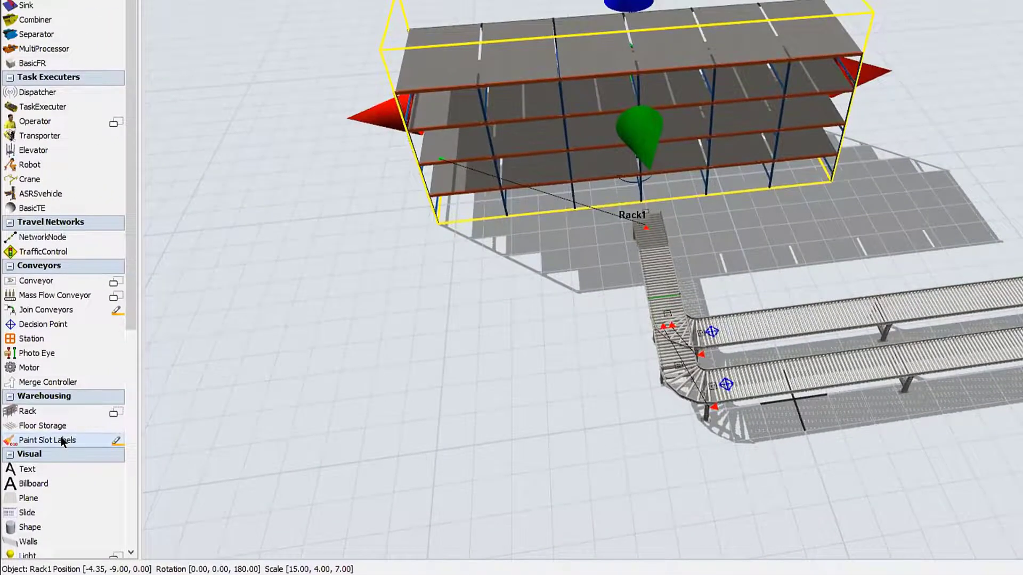
click(62, 442)
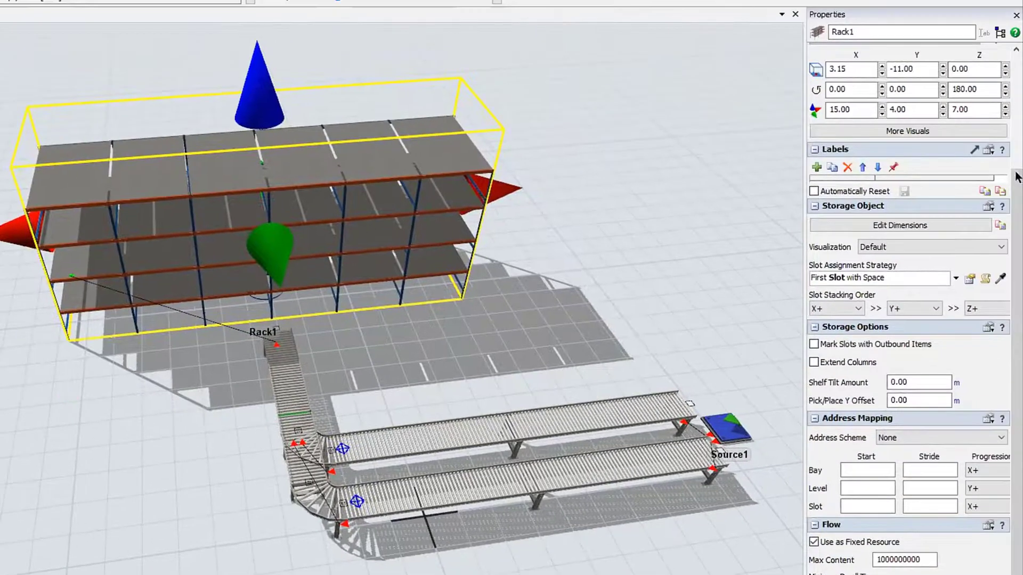
drag(1017, 186, 1012, 49)
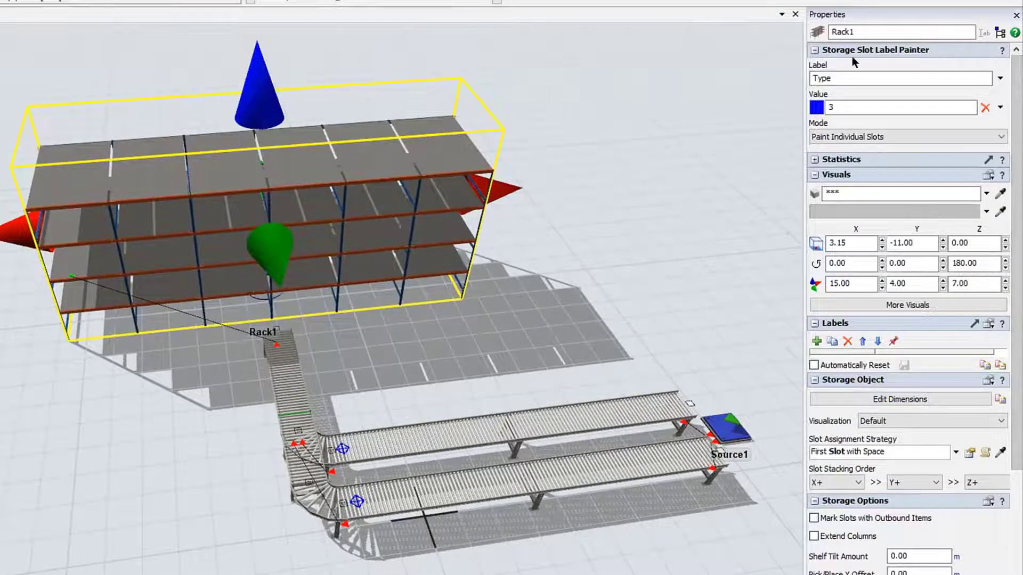
double_click(834, 73)
double_click(835, 104)
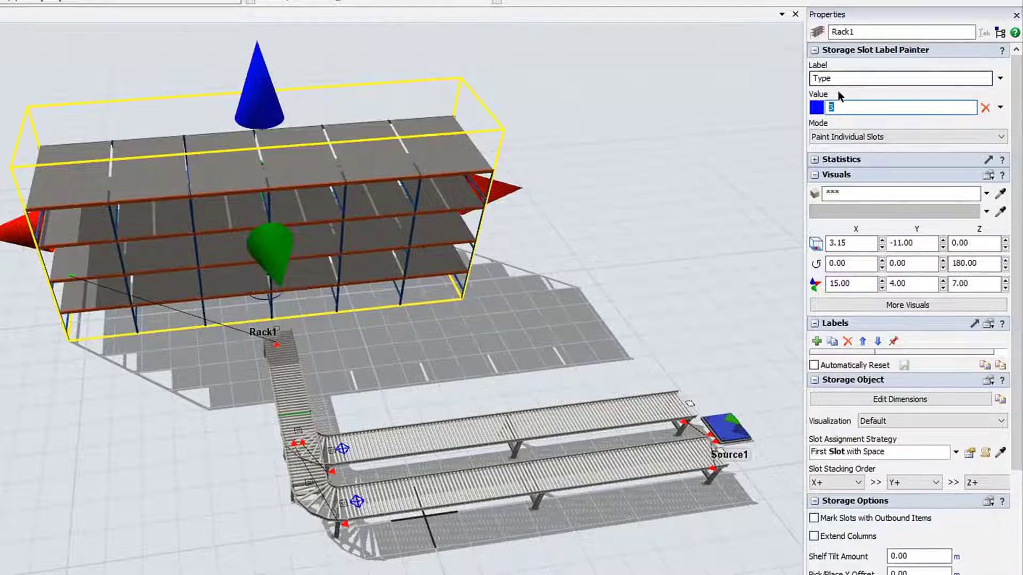
key(shift+Tab)
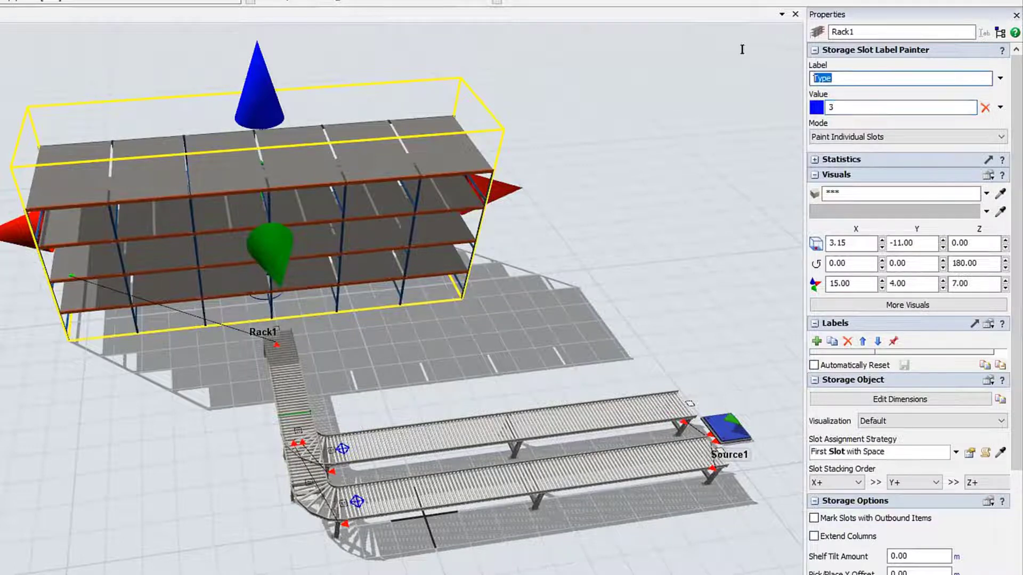
text(SlotType)
double_click(830, 107)
text(1)
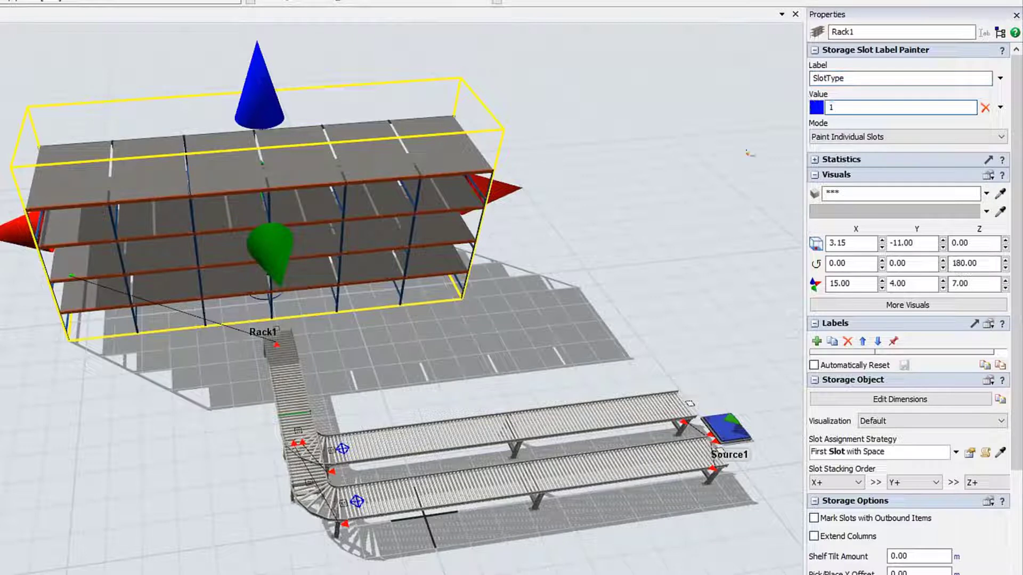
- Paint the slots on every level of Rack1's two middle bays with SlotType 1
click(510, 201)
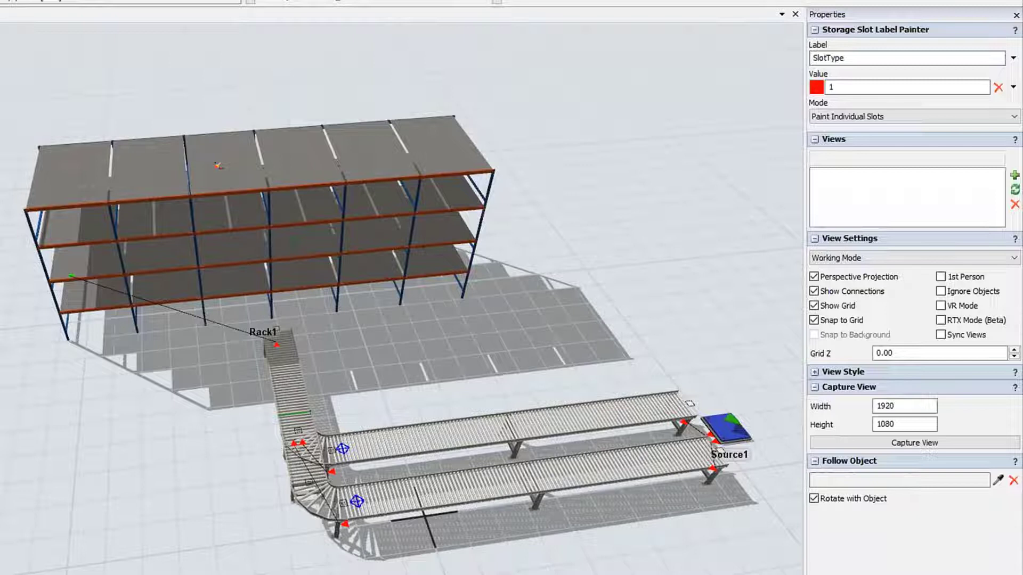
click(229, 165)
mouse_move(242, 212)
mouse_down()
mouse_move(234, 248)
mouse_move(296, 257)
mouse_move(296, 270)
mouse_move(231, 281)
mouse_move(231, 302)
mouse_move(289, 303)
mouse_up()
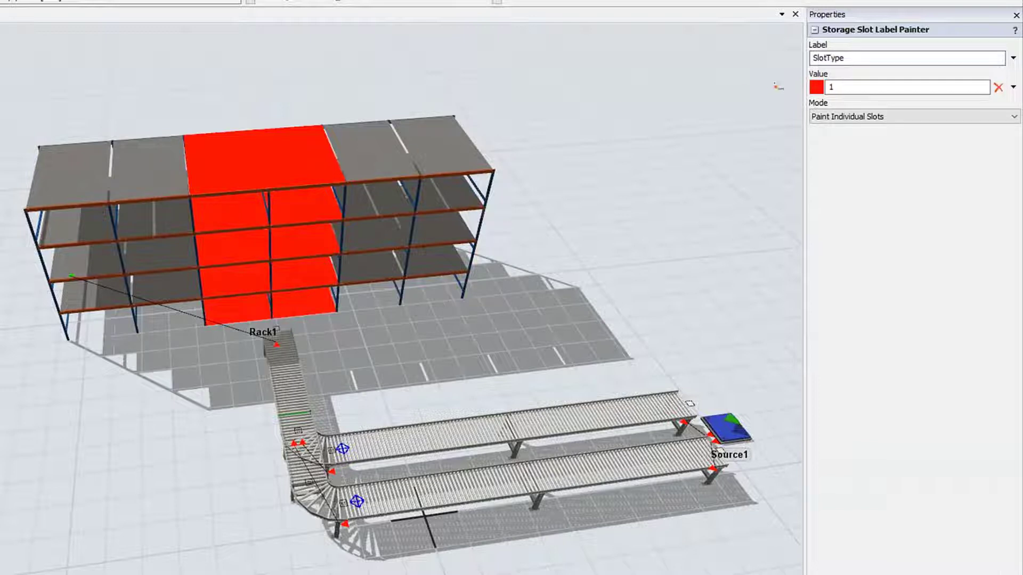
- Set the label value to 2 and paint all levels of the two bays flanking the middle pair
double_click(826, 78)
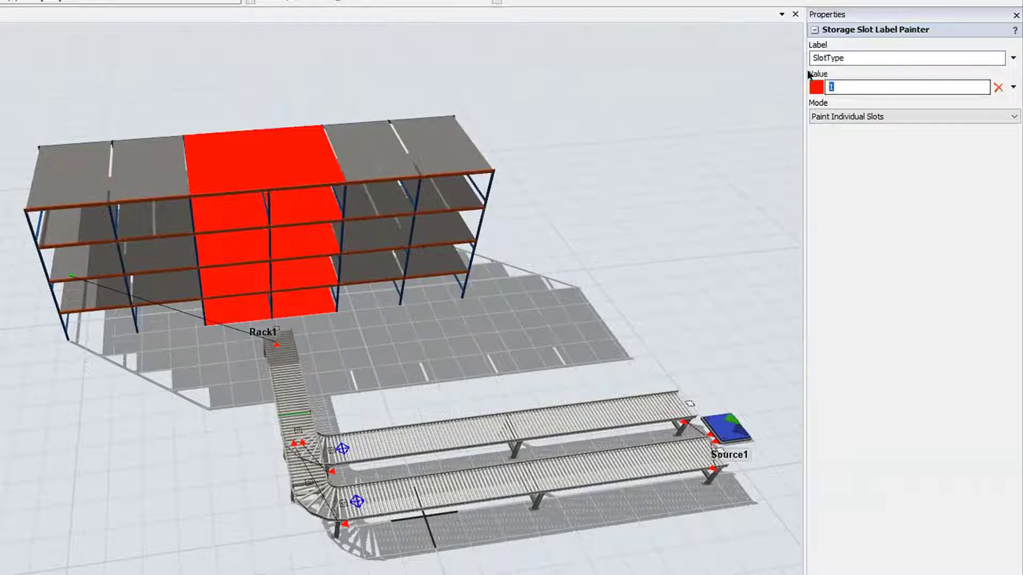
text(2)
mouse_move(349, 157)
mouse_down()
mouse_move(368, 234)
mouse_move(357, 291)
mouse_up()
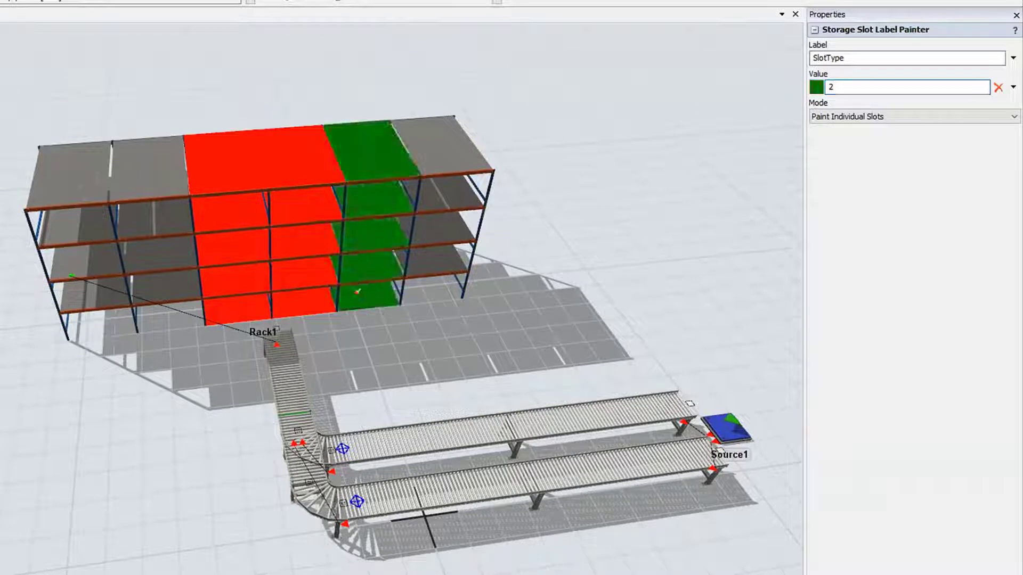
drag(150, 165, 171, 320)
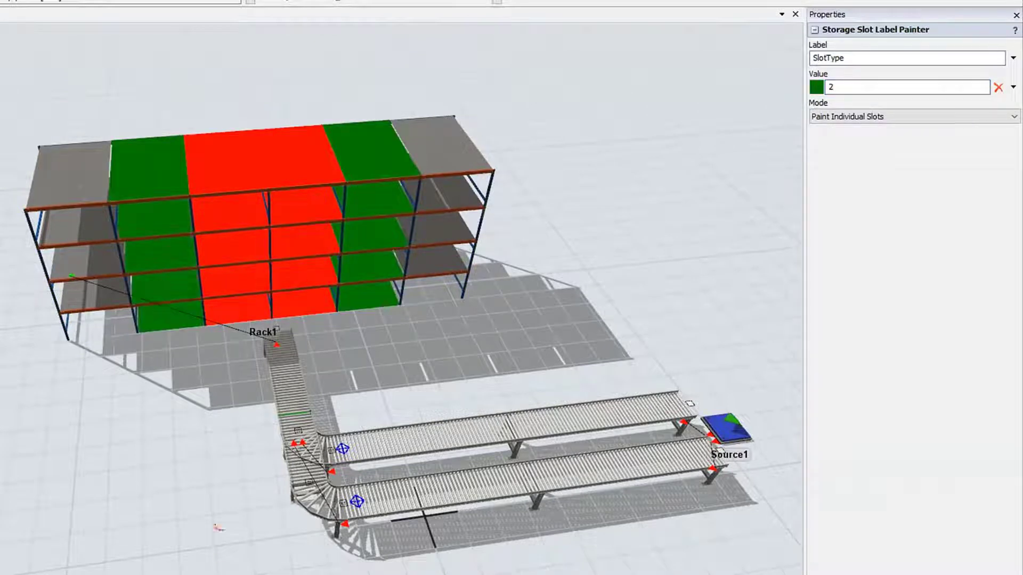
- Set the label value to 3, paint all levels of the rack's two outermost bays, and leave the painting mode
double_click(833, 88)
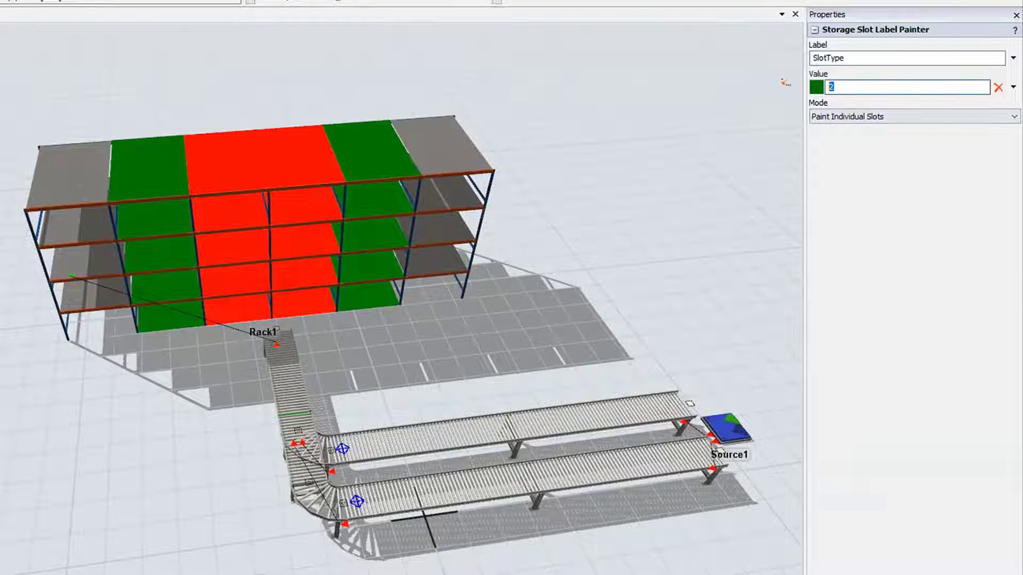
drag(63, 165, 77, 326)
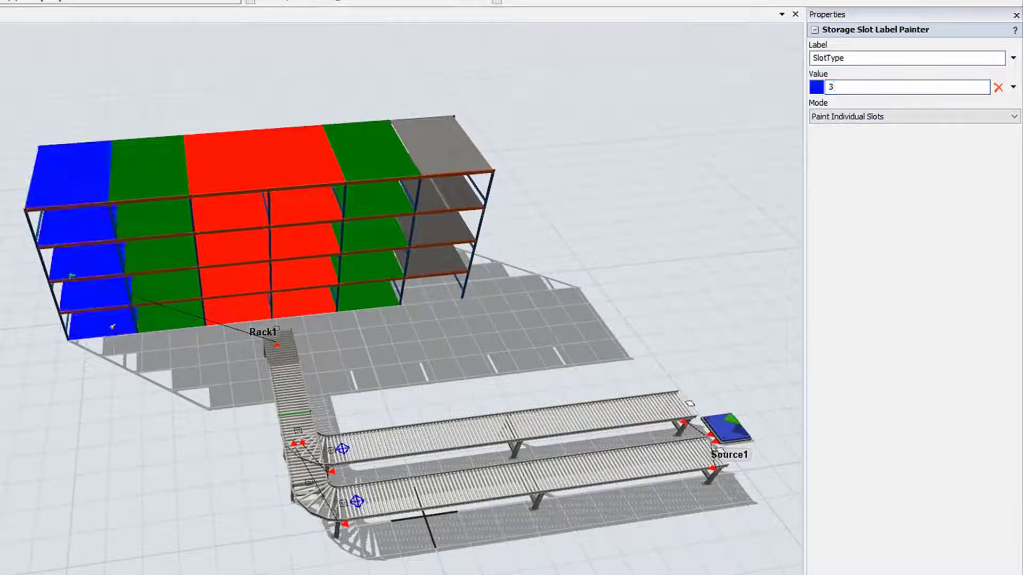
drag(453, 147, 447, 303)
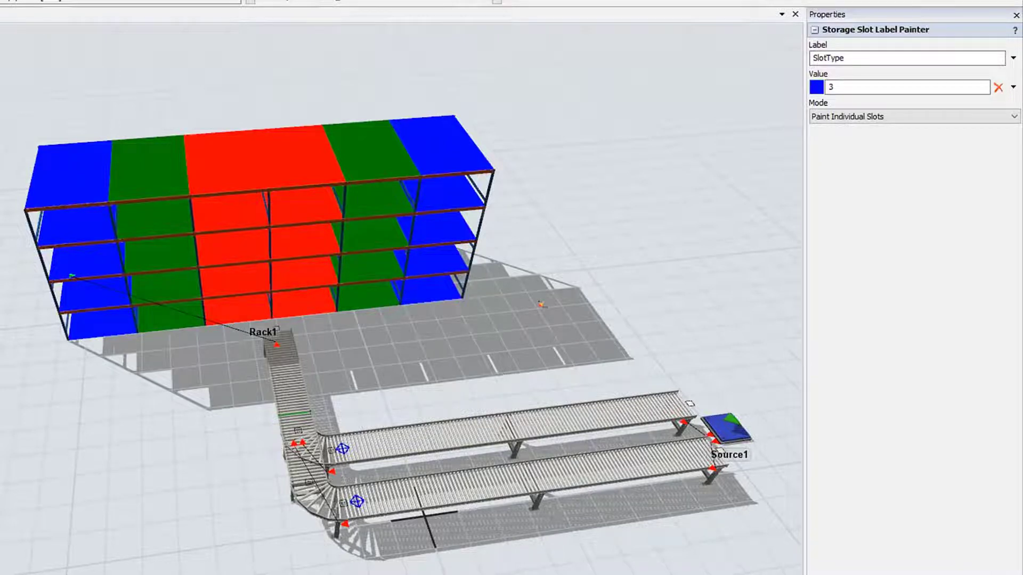
key(Escape)
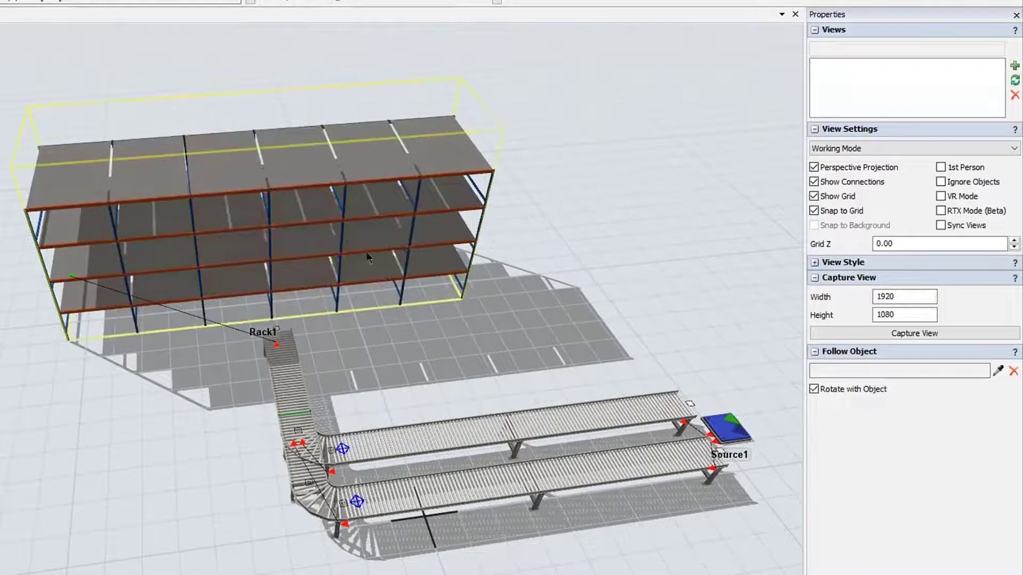
- Set Rack1's slot assignment strategy to Matching Labels with the condition slot.SlotType? == item.Type?
click(410, 244)
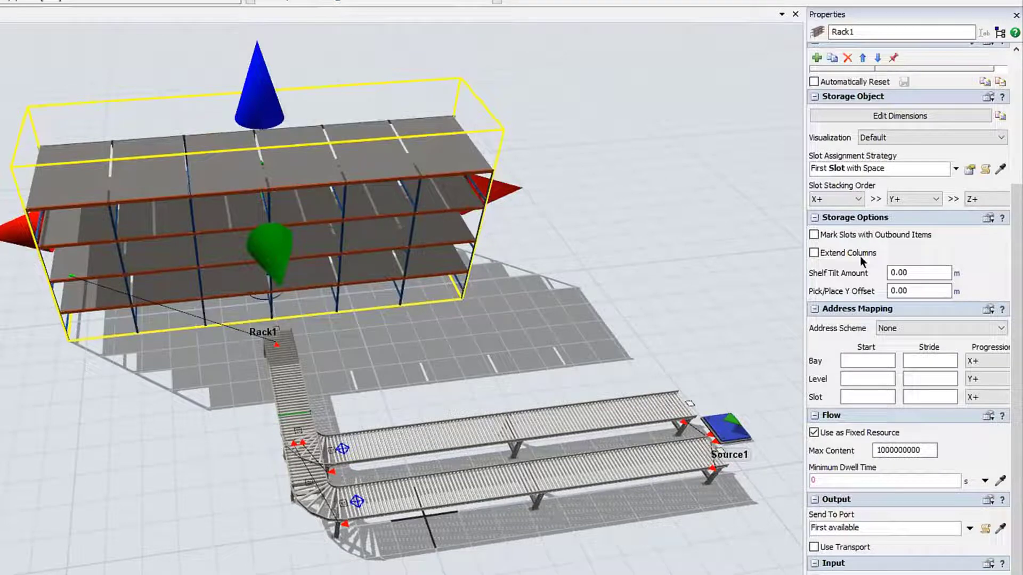
scroll(901, 240, up, 3)
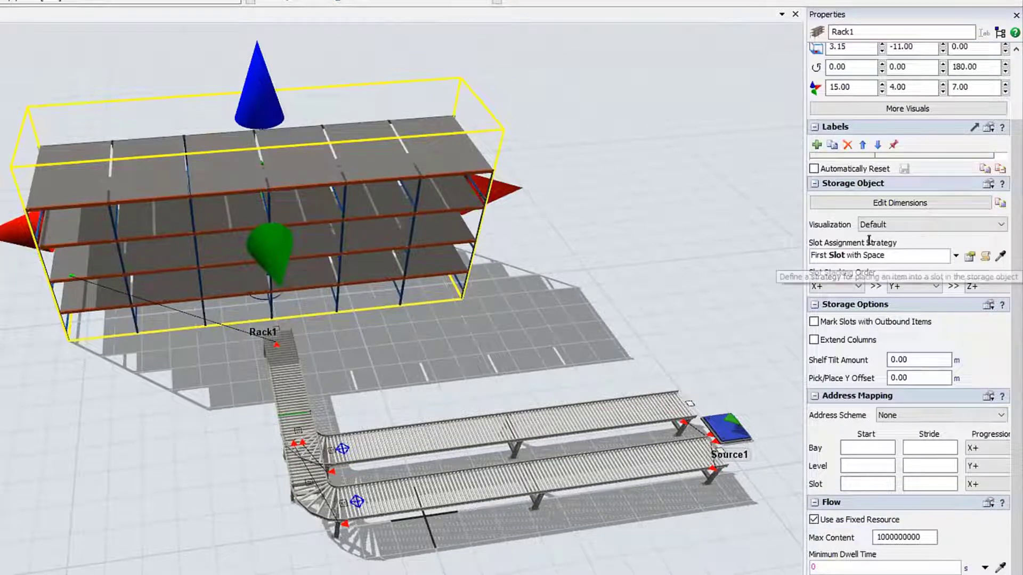
click(948, 255)
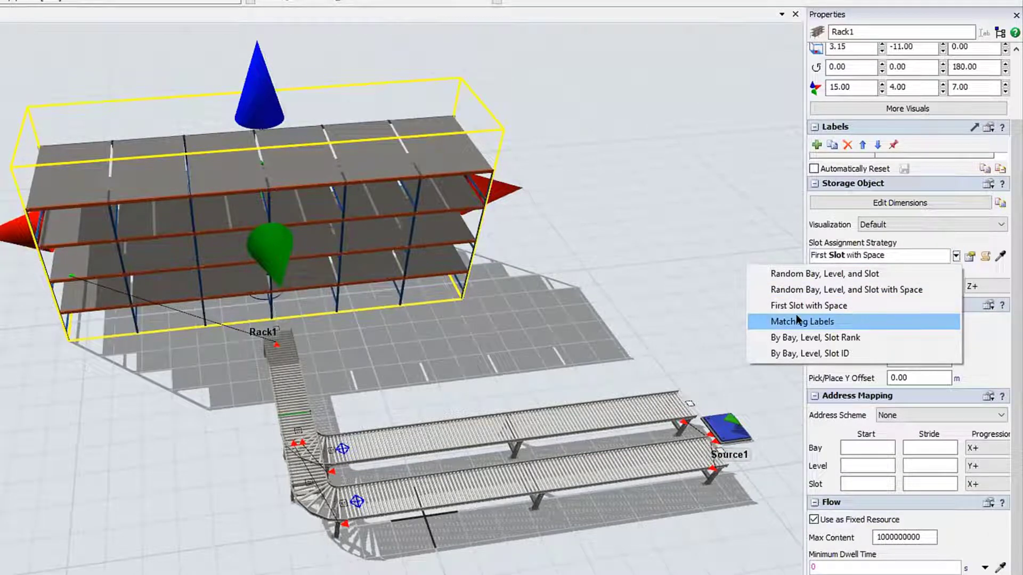
click(853, 315)
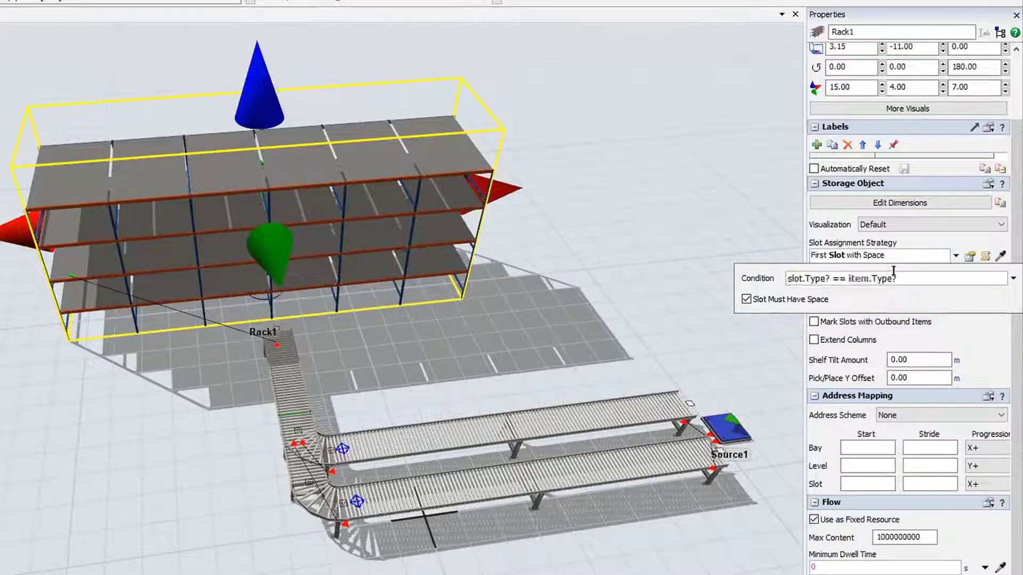
double_click(796, 277)
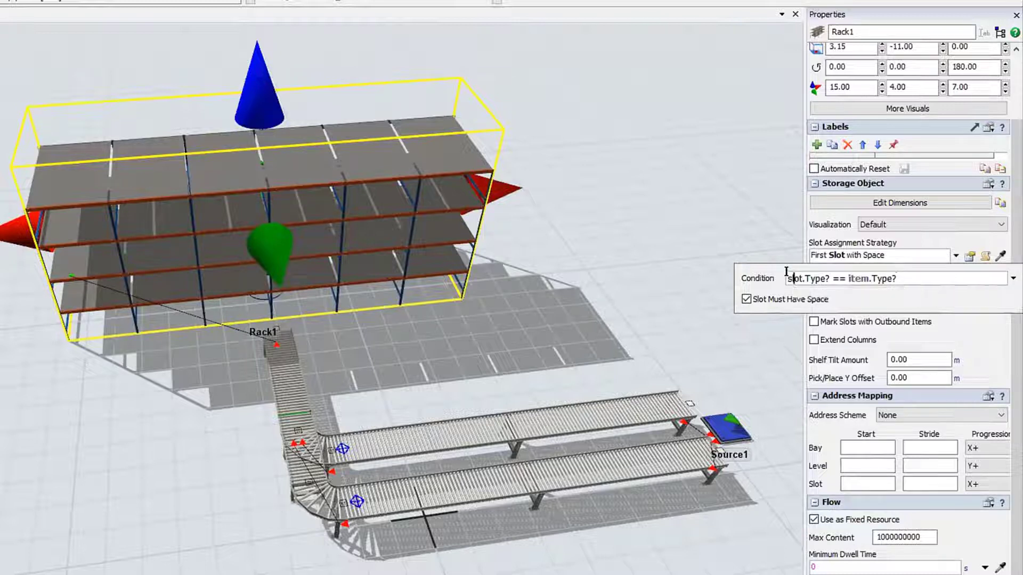
double_click(834, 274)
double_click(857, 272)
click(810, 272)
click(801, 272)
double_click(810, 274)
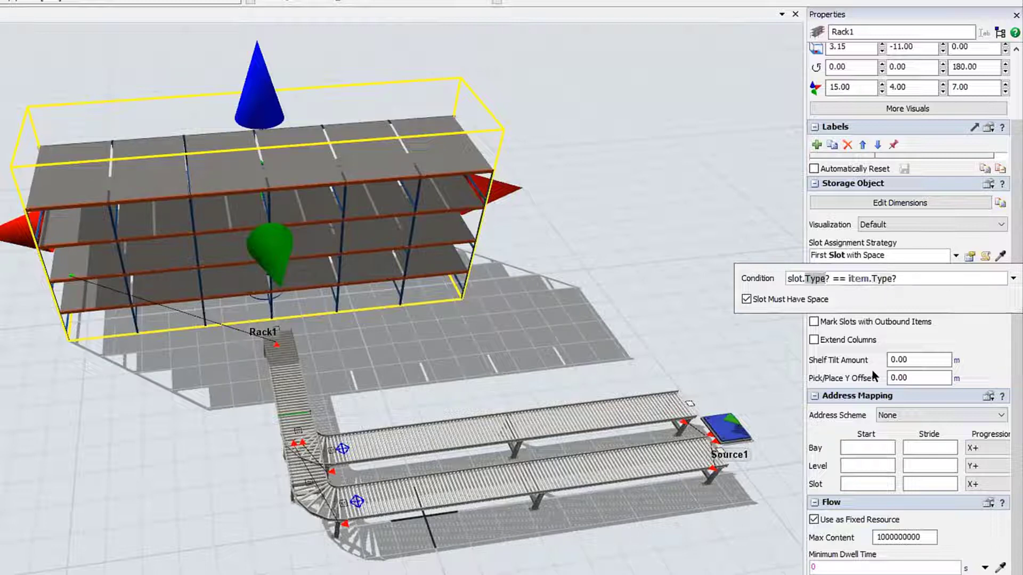
text(SlotType)
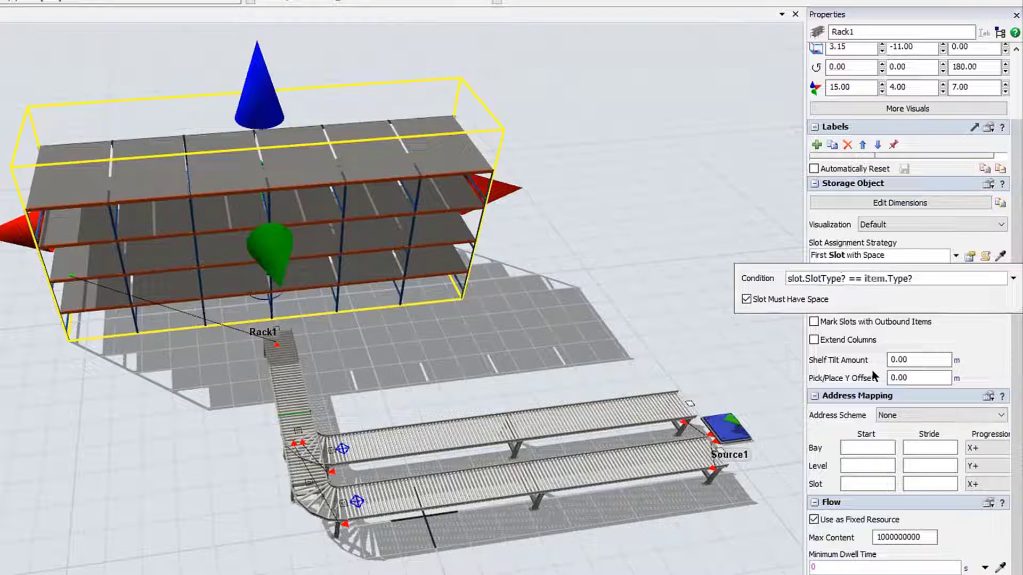
double_click(889, 276)
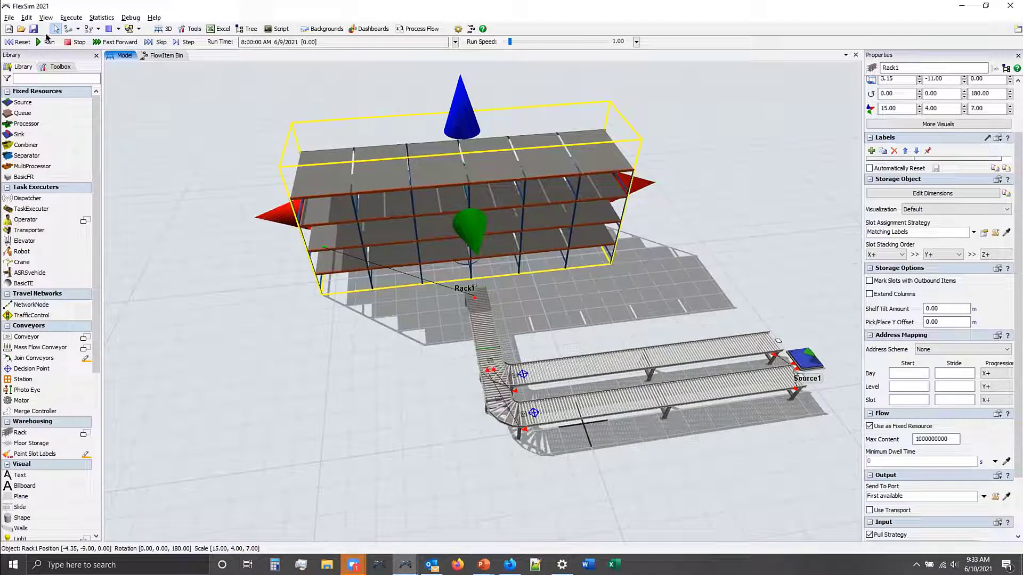
- Run the model with the painted slot labels displayed, stop it, and inspect the stored boxes in the rack from several sides
click(40, 41)
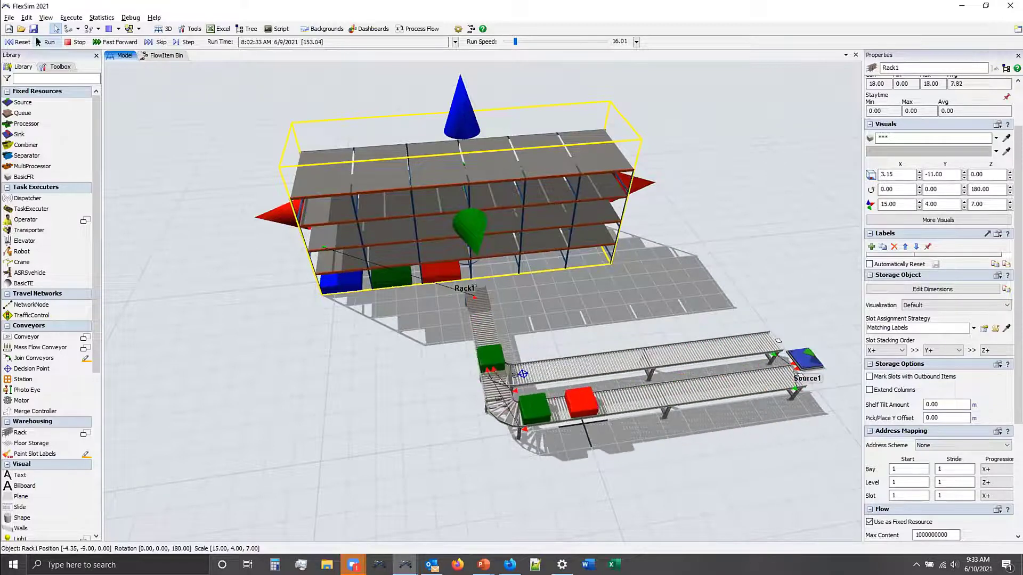
right_drag(445, 308, 444, 317)
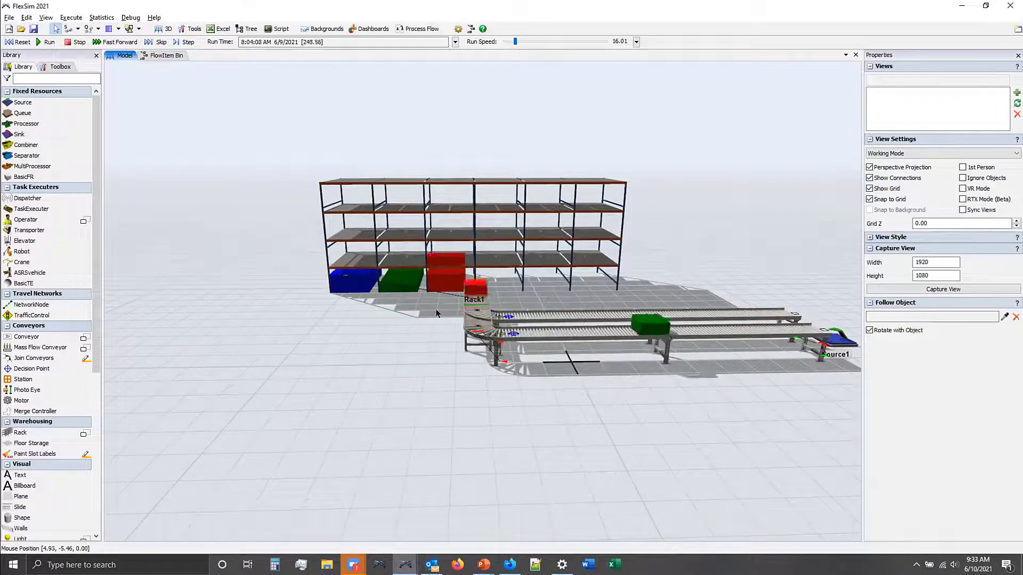
right_drag(408, 325, 405, 336)
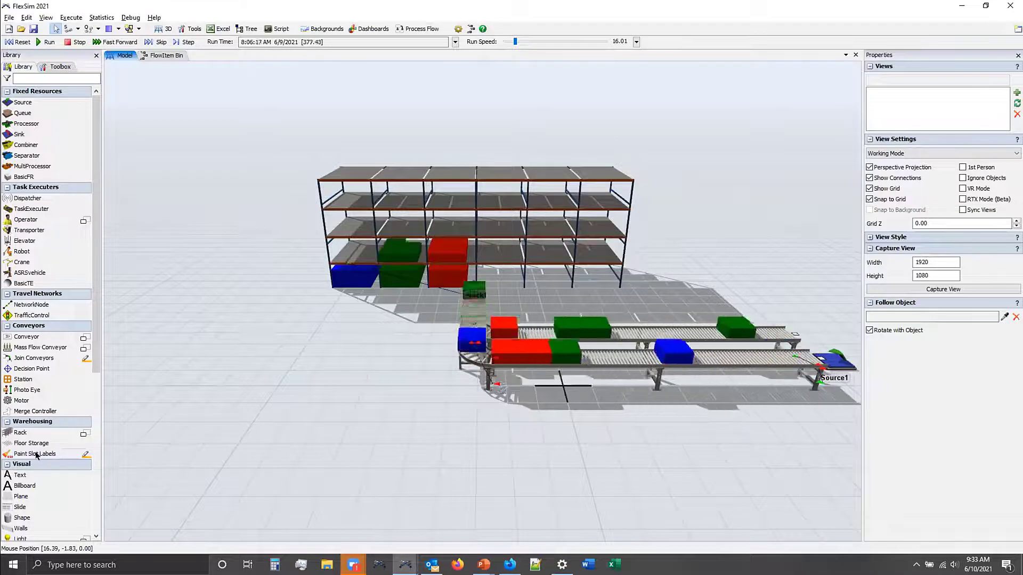
click(36, 454)
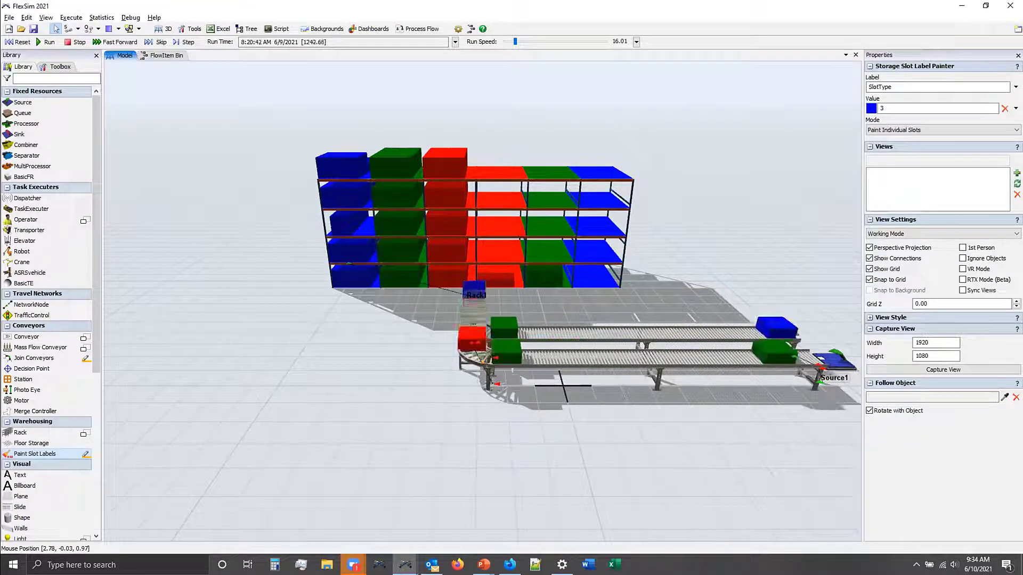
click(99, 42)
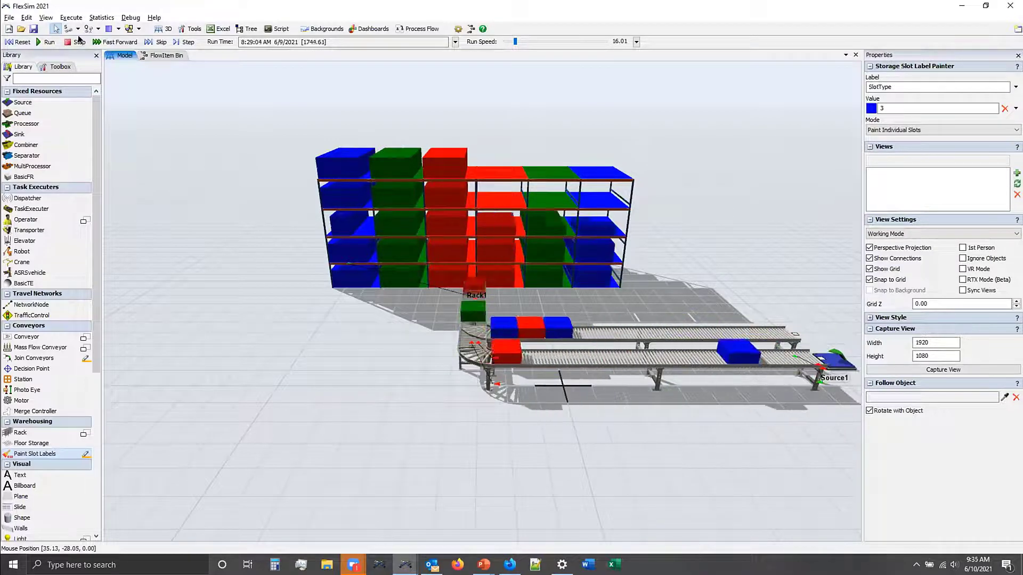
click(78, 41)
right_click(378, 336)
right_drag(379, 336, 467, 335)
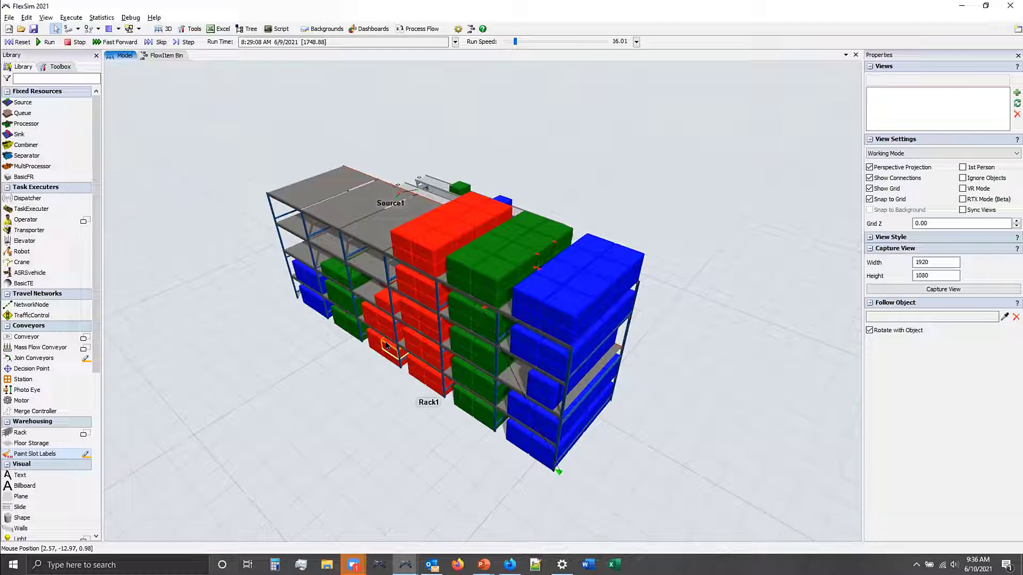
right_drag(302, 391, 503, 350)
drag(504, 350, 344, 333)
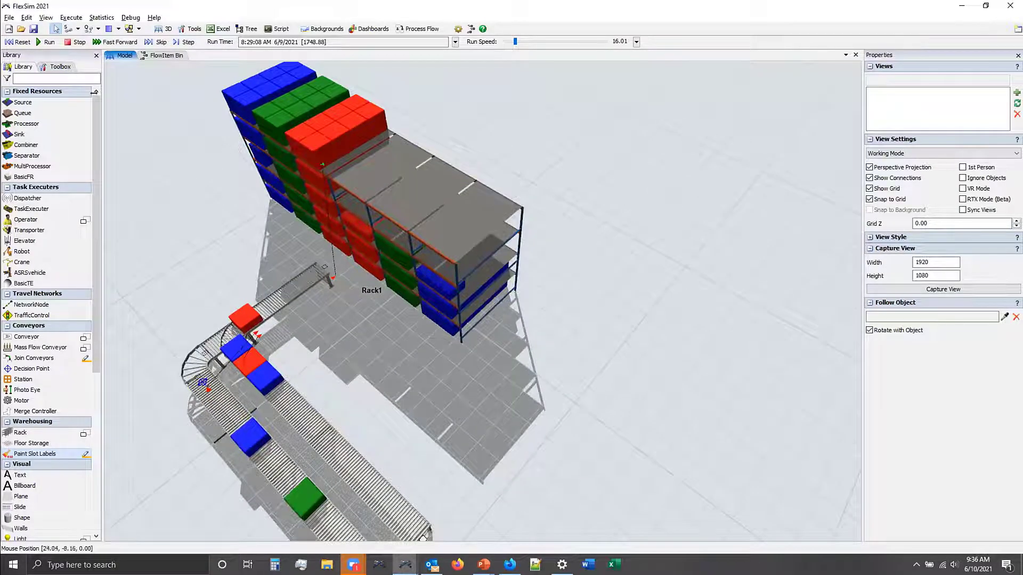
- Reset the model and place a 10 m straight conveyor beside Rack1, leading away from the rack from about X -5.85, Y -11.25
click(24, 42)
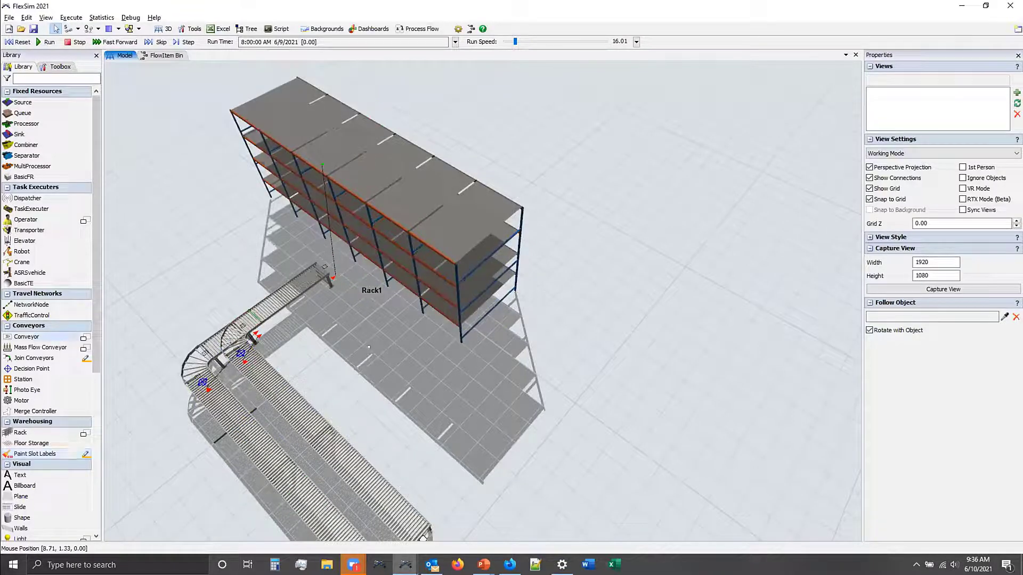
drag(548, 321, 547, 321)
drag(494, 369, 456, 327)
drag(512, 298, 674, 395)
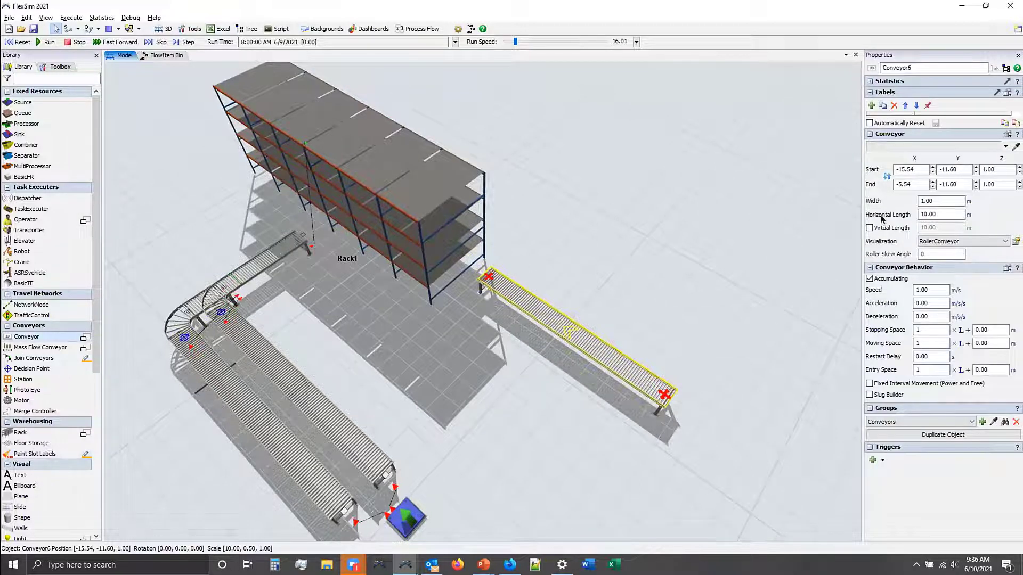
right_drag(513, 349, 530, 324)
click(531, 278)
drag(531, 279, 573, 276)
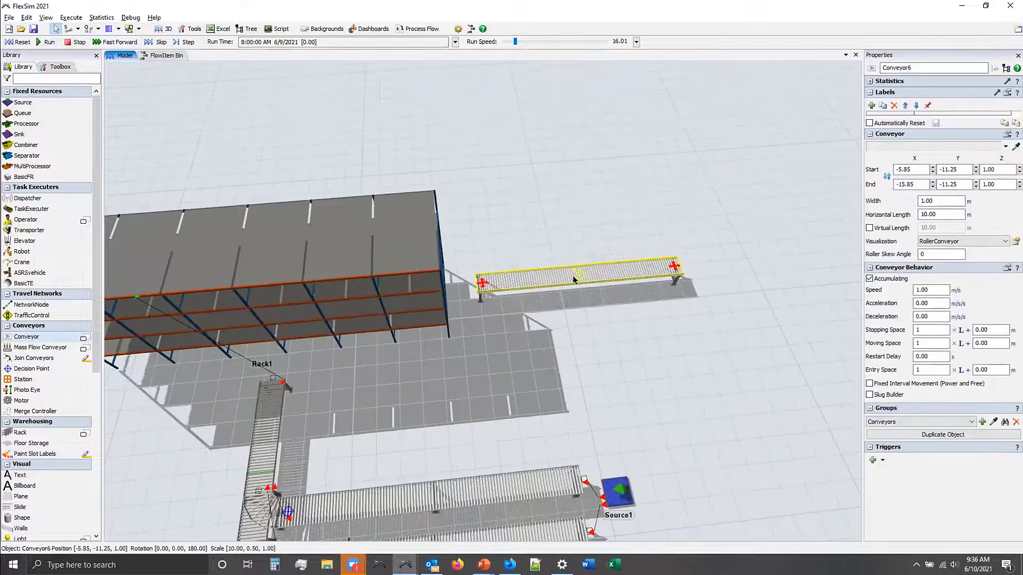
- Add a Sink just beyond the far end of the outbound conveyor and connect the conveyor to it
double_click(718, 256)
click(832, 243)
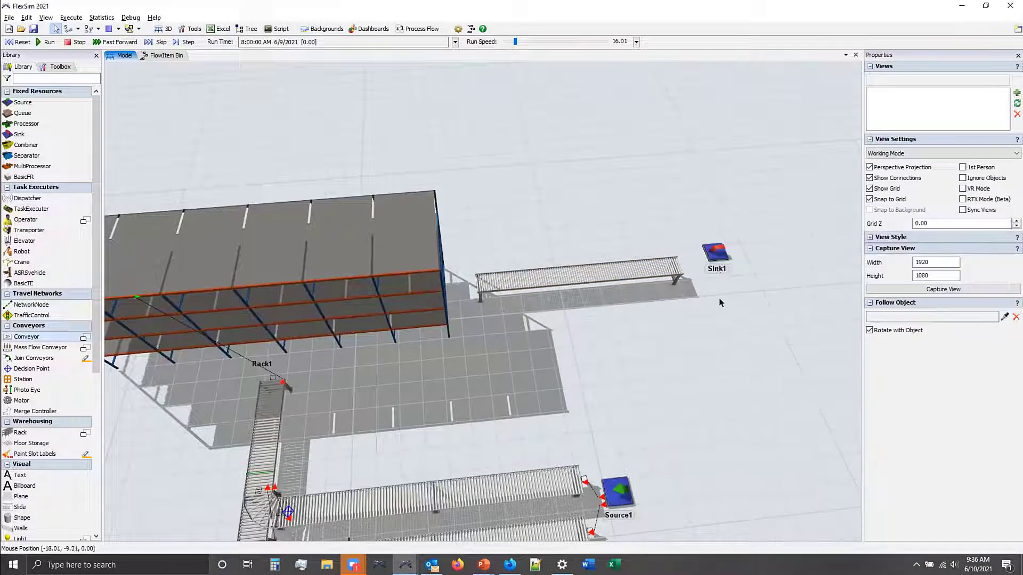
click(650, 275)
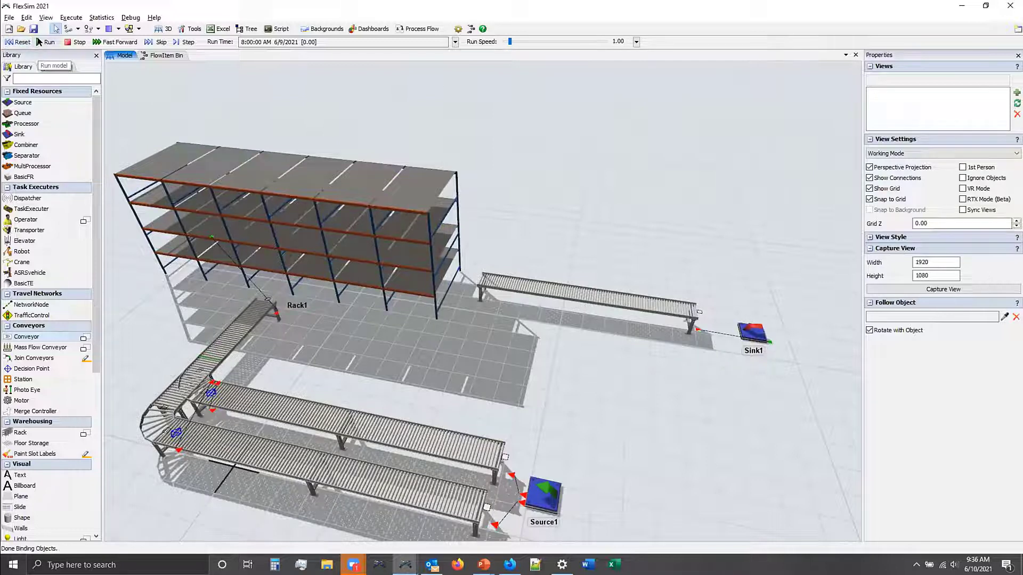
- Run the model with the run speed raised to 4.00, then reset it
click(190, 41)
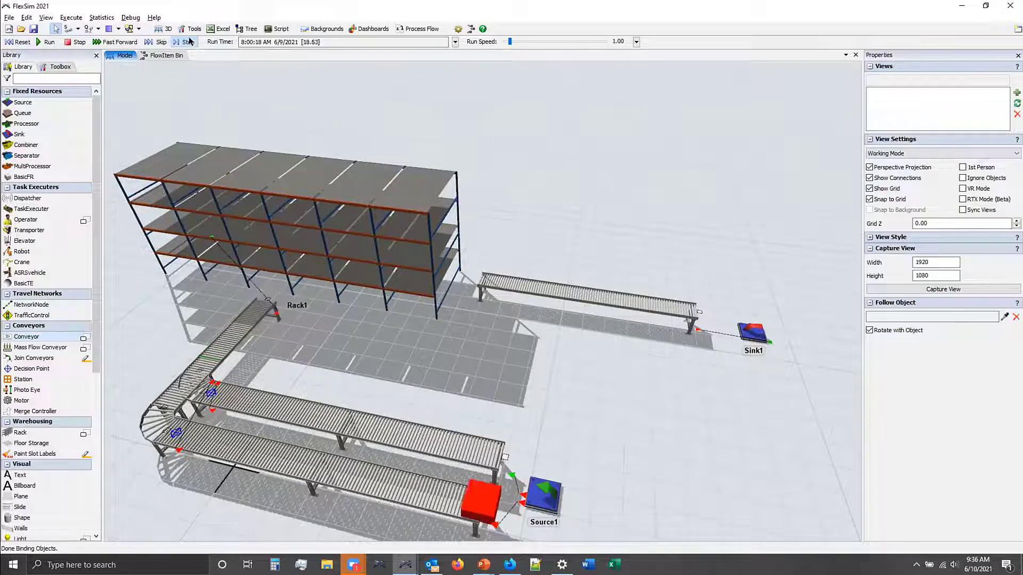
key(ctrl+Up)
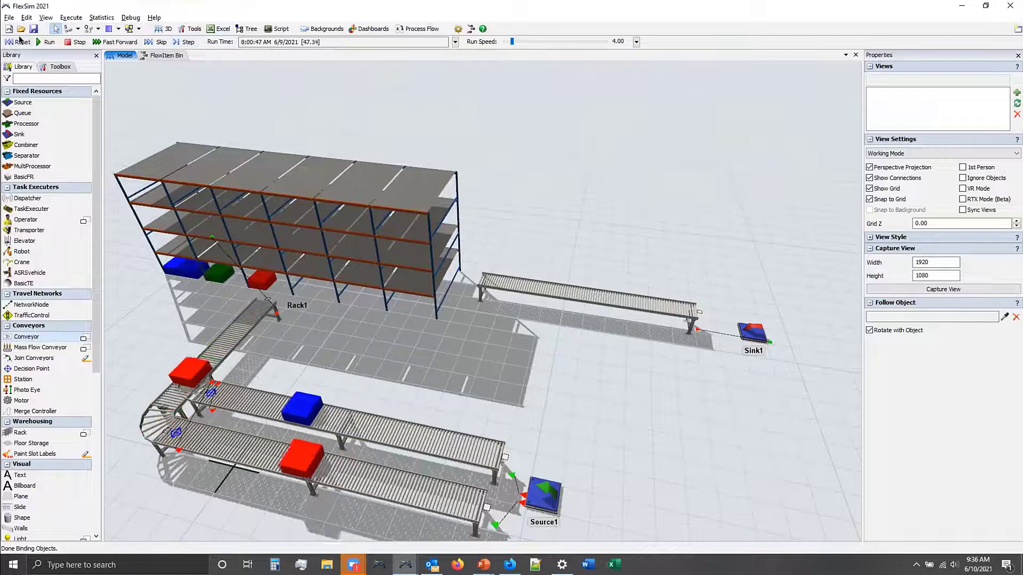
- Connect Rack1 to the start of the outbound conveyor and run the model to watch the boxes travel to the sink
click(437, 261)
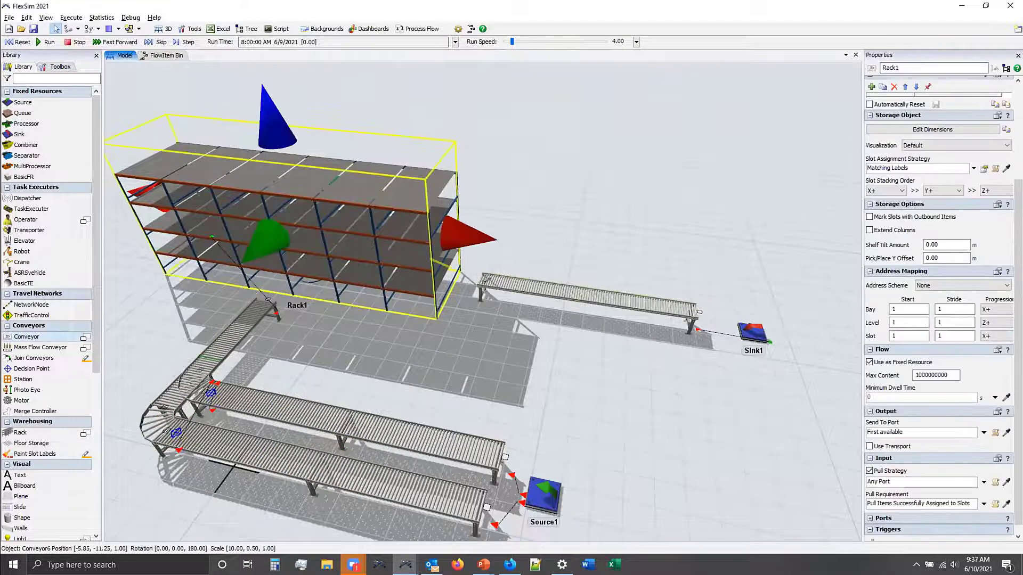
click(586, 293)
click(46, 42)
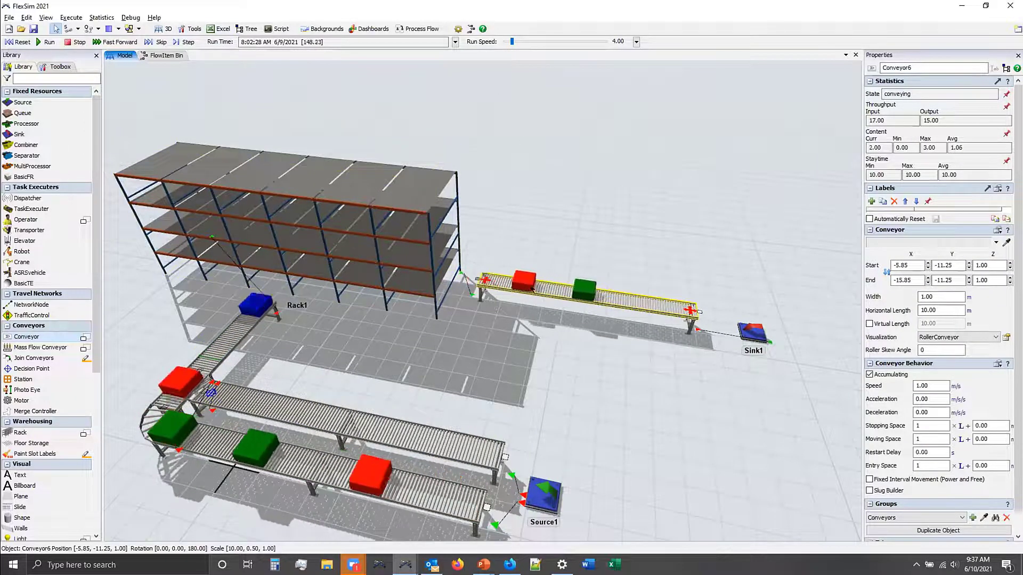
right_drag(488, 343, 439, 335)
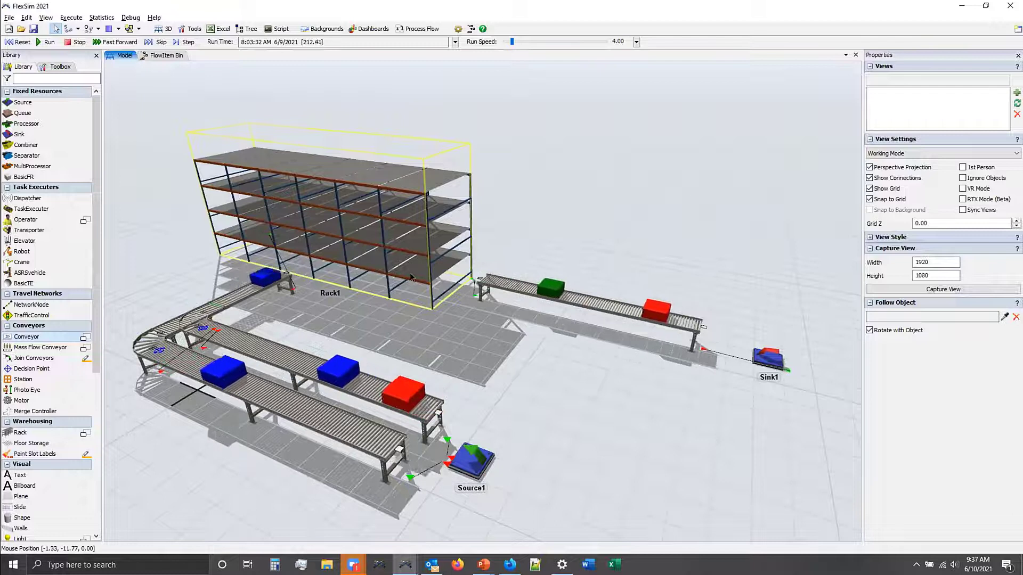
- Reset the model and set Rack1's minimum dwell time to a triangular distribution with minimum 60, maximum 120 and mode 100
click(410, 278)
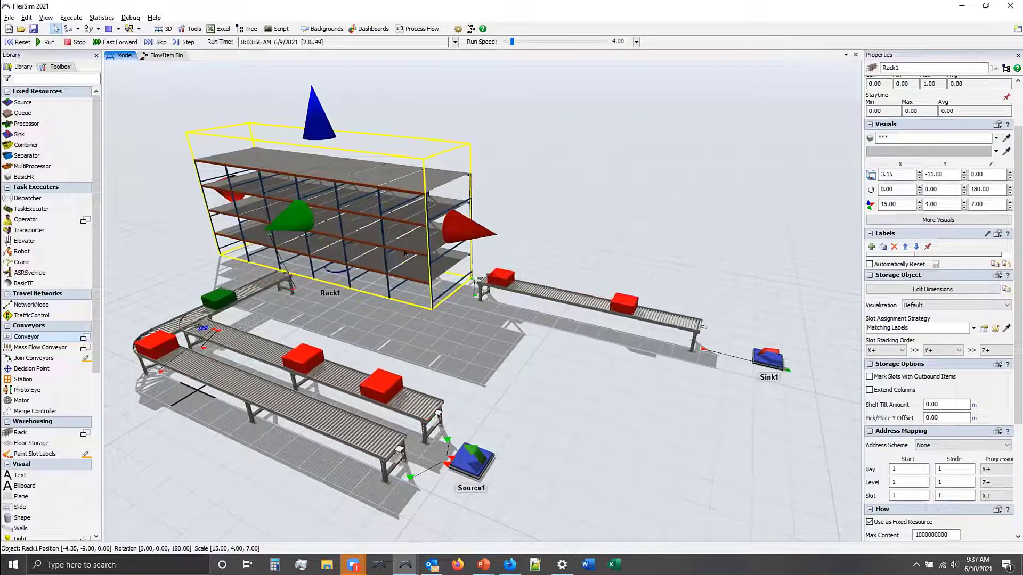
drag(1016, 254, 1016, 290)
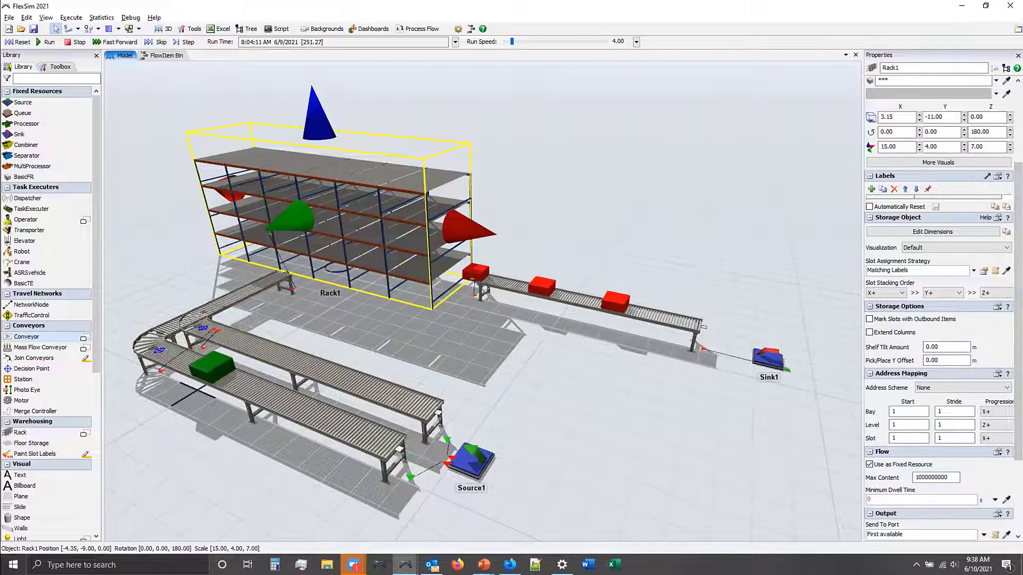
drag(1016, 293, 1016, 367)
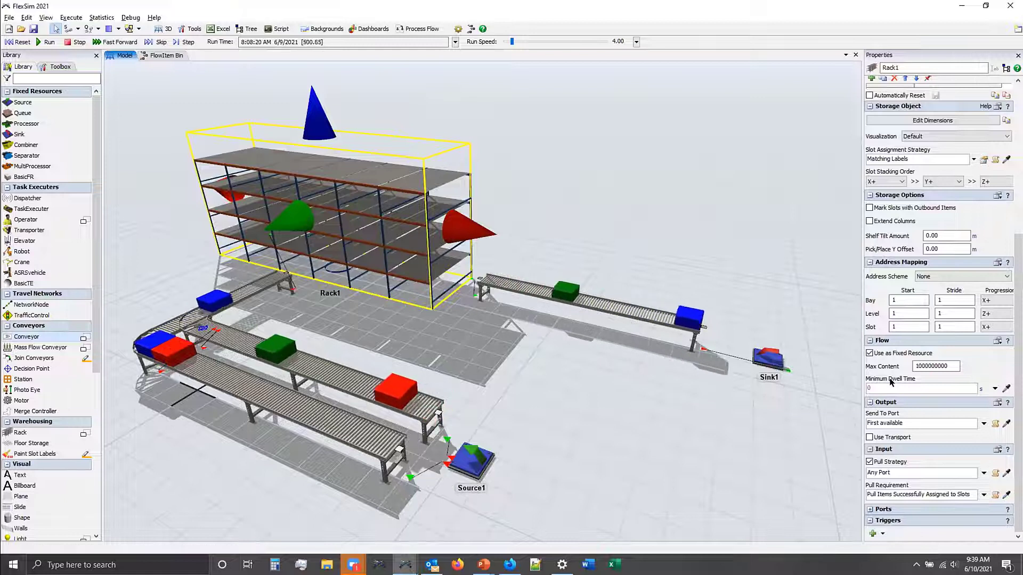
click(890, 389)
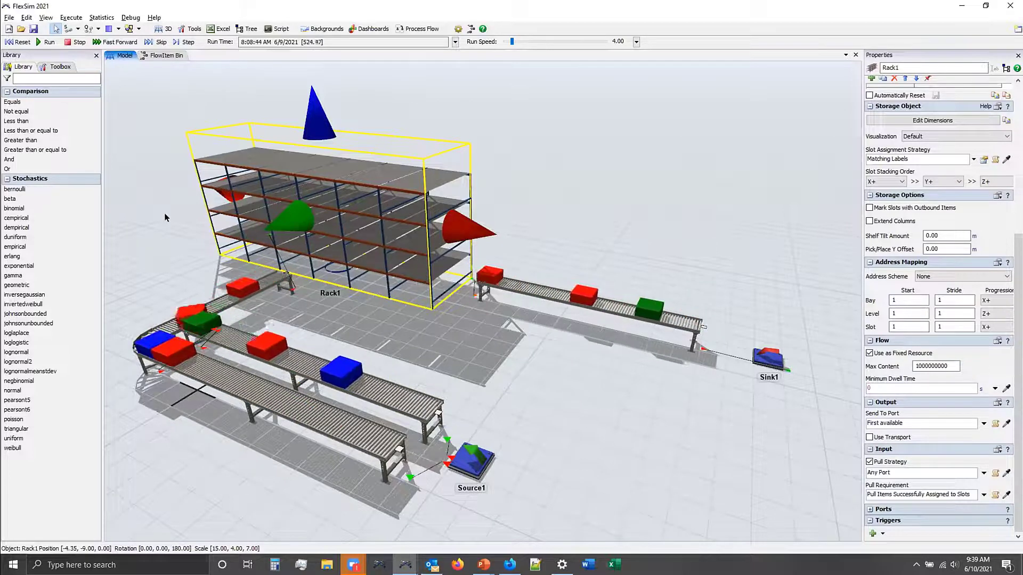
click(21, 42)
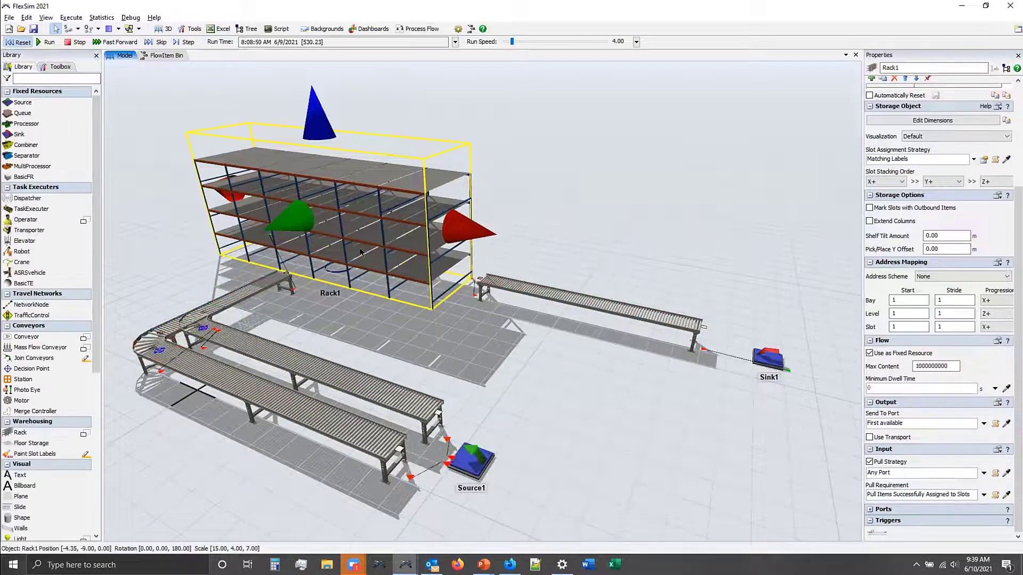
click(993, 388)
mouse_move(966, 452)
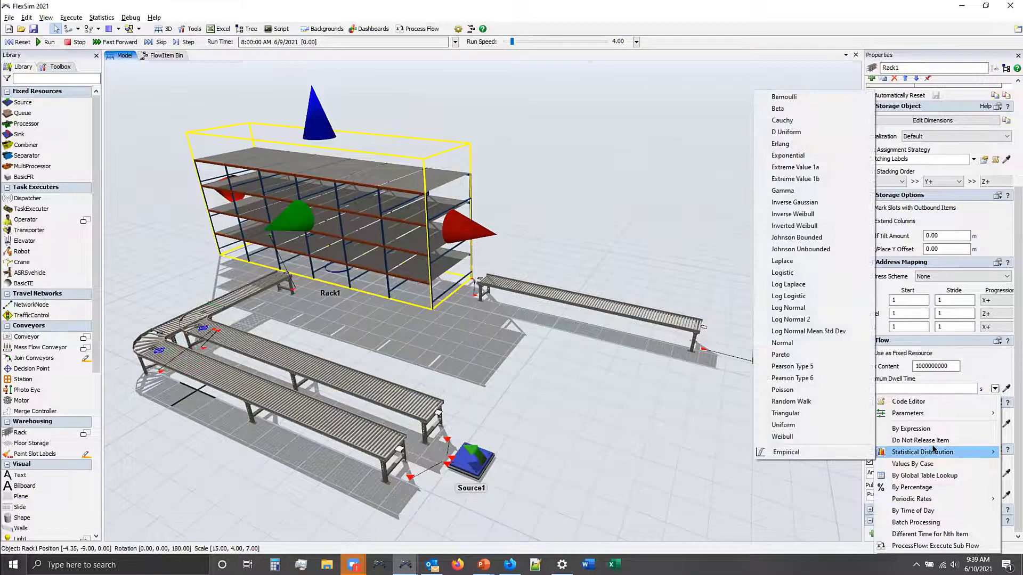
click(828, 413)
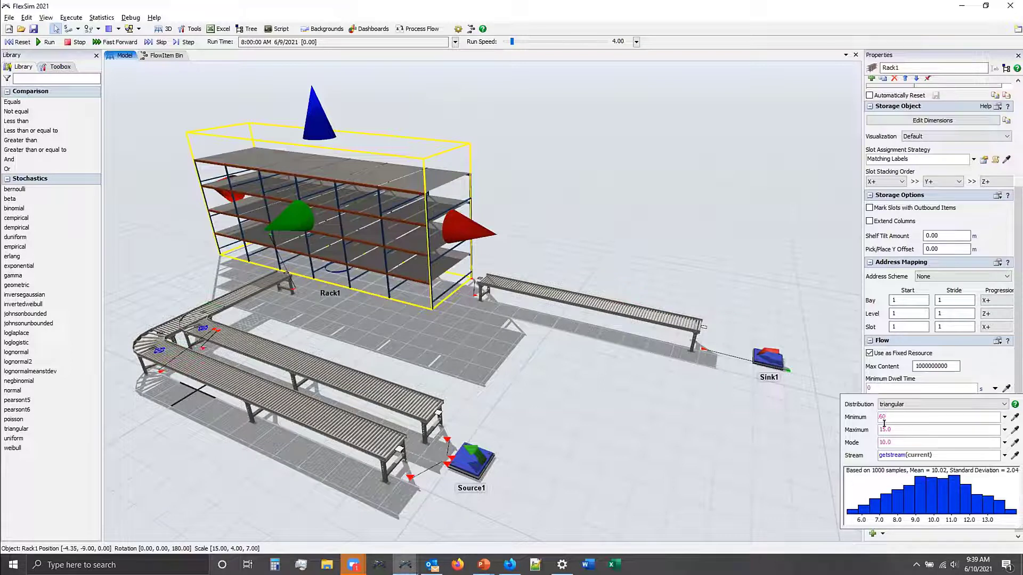
key(Tab)
text(120)
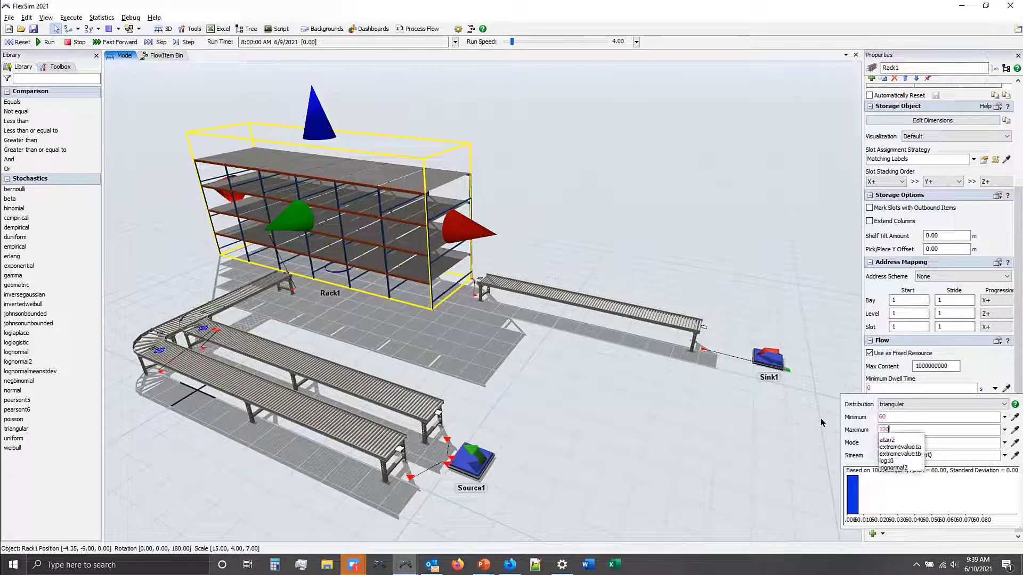
key(Tab)
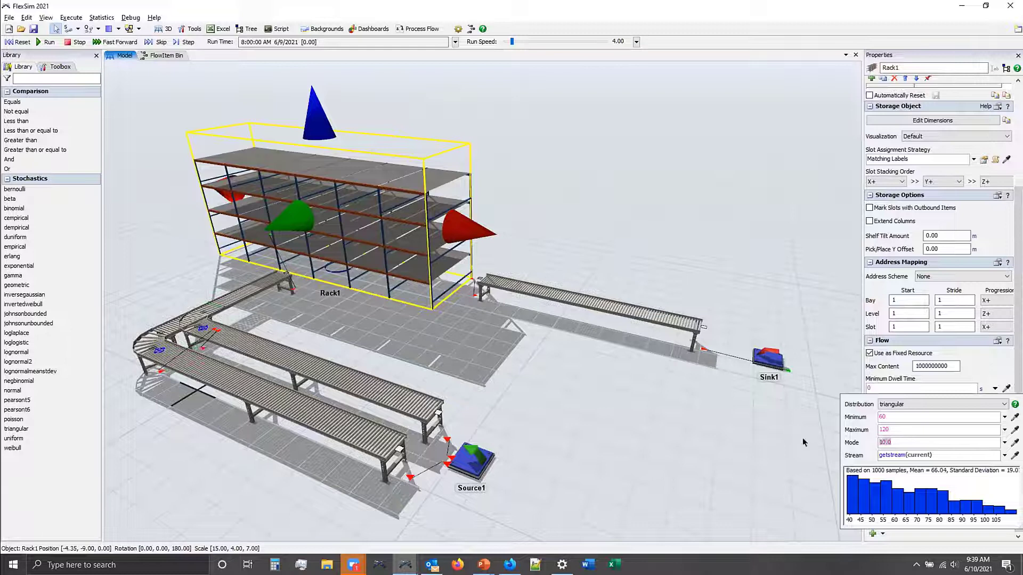
text(100)
click(874, 501)
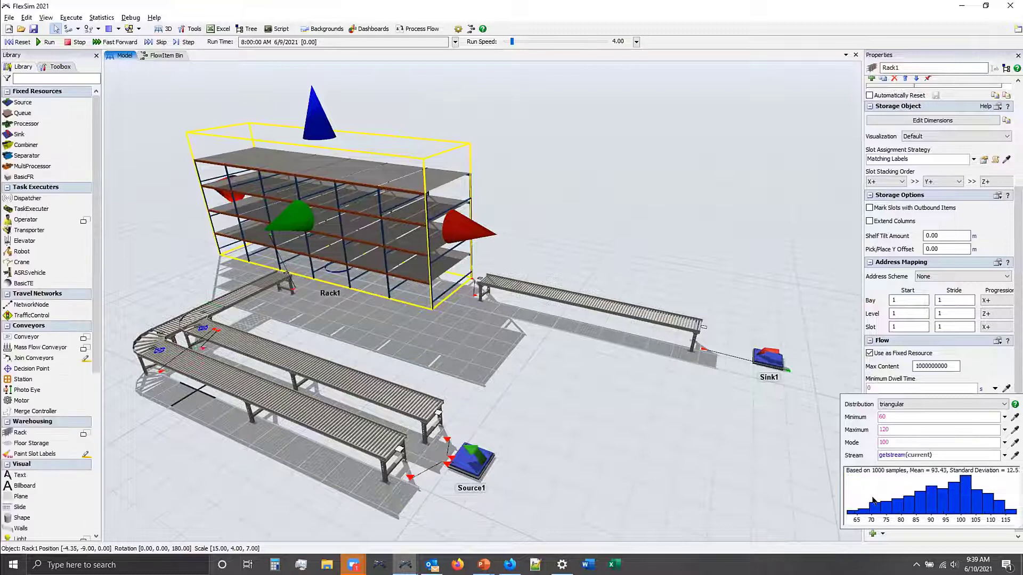
click(991, 350)
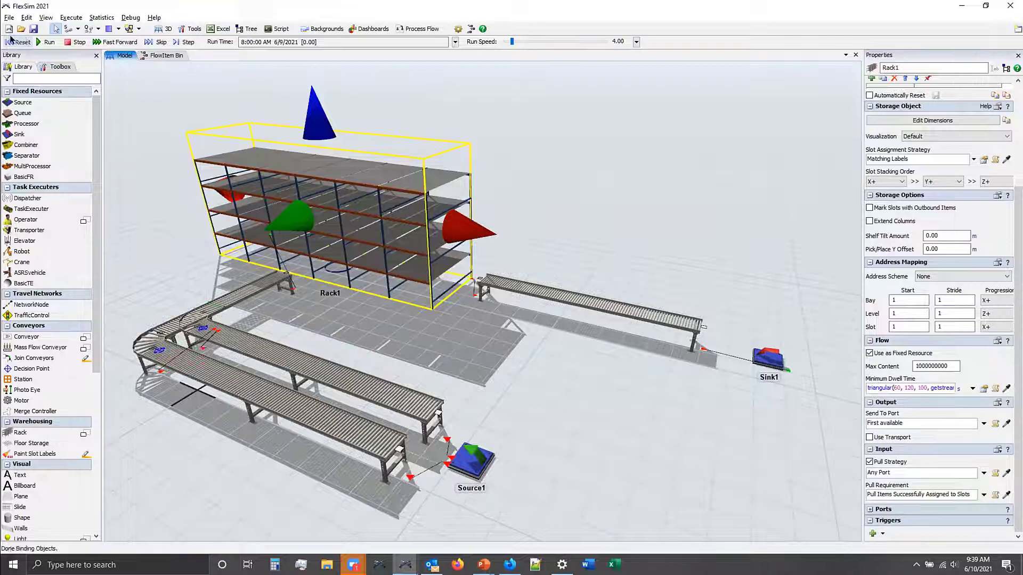
- Run the model at speed 16.01, and switch to the PowerPoint slide on Rack Minimum Dwell Time
click(37, 42)
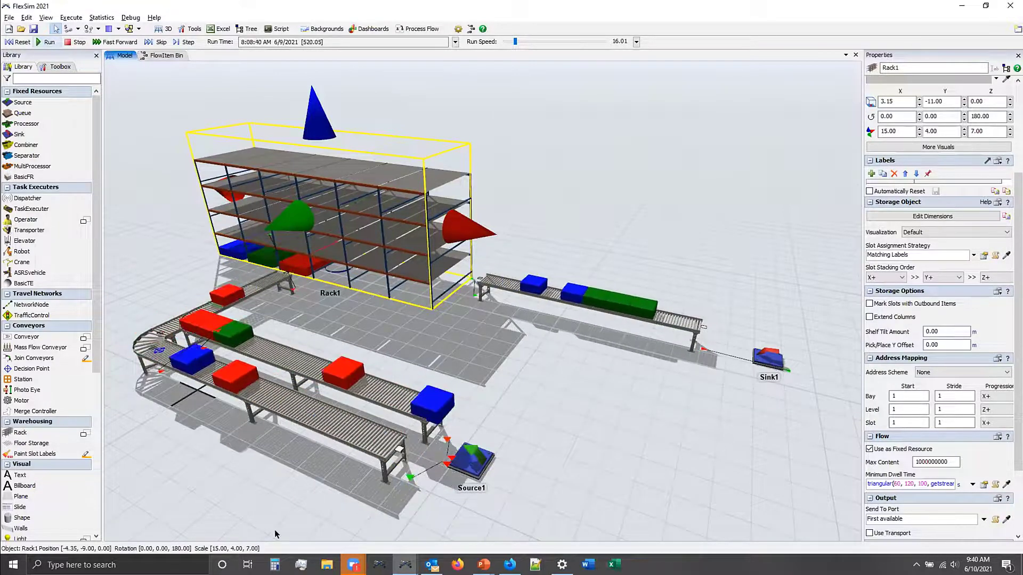
mouse_move(483, 564)
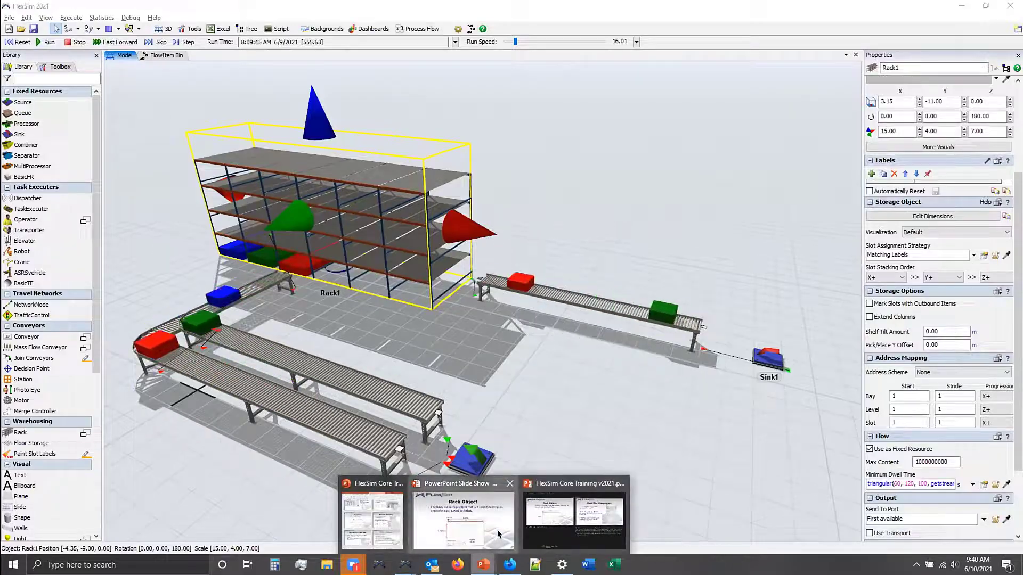
click(471, 519)
click(639, 220)
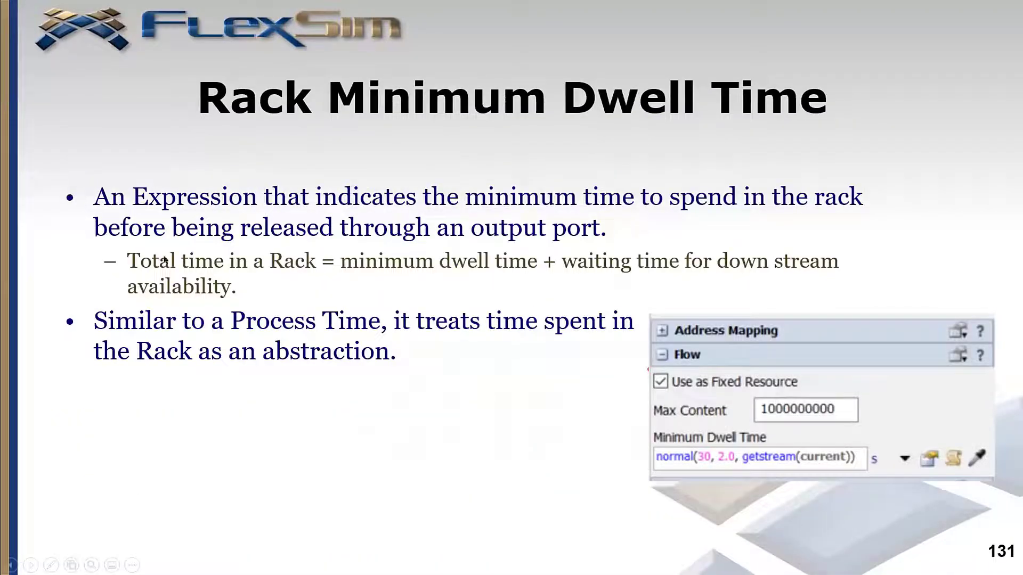
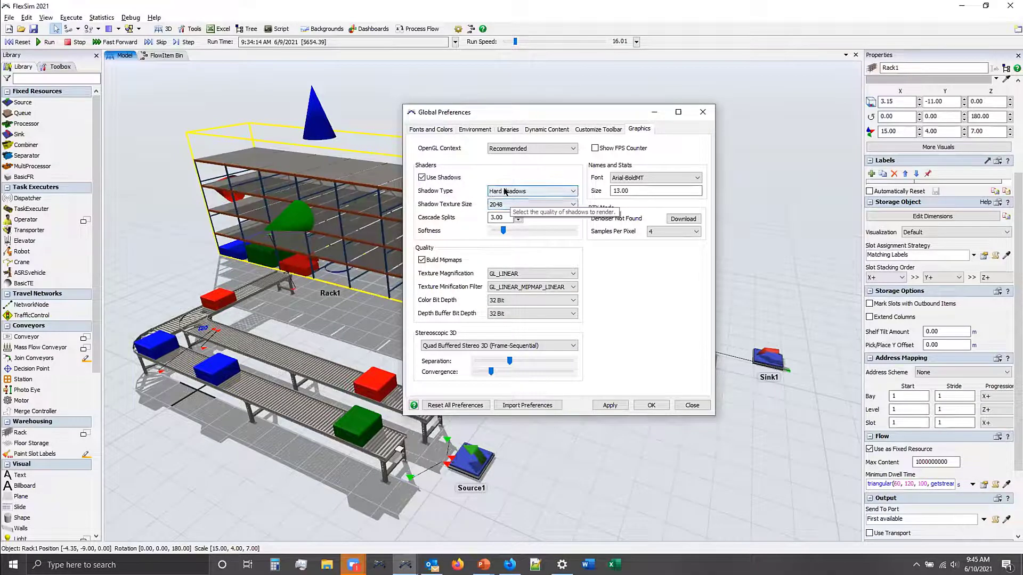
- Set the shadow type to Soft shadows in the graphics preferences and apply the change
click(496, 191)
click(519, 208)
click(602, 406)
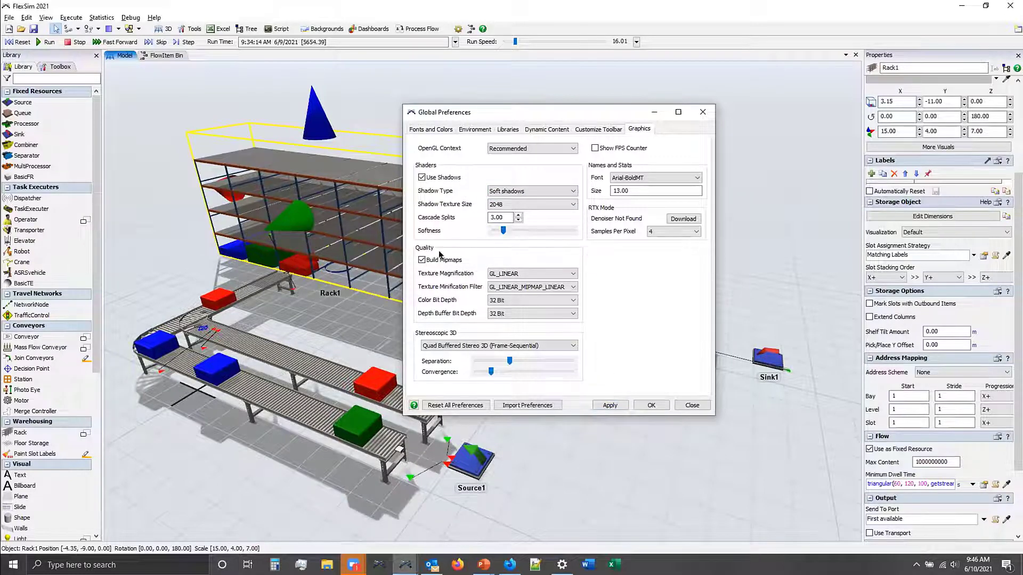
- Disable shadows in the graphics preferences and apply, then enable them again and apply
click(445, 178)
click(608, 406)
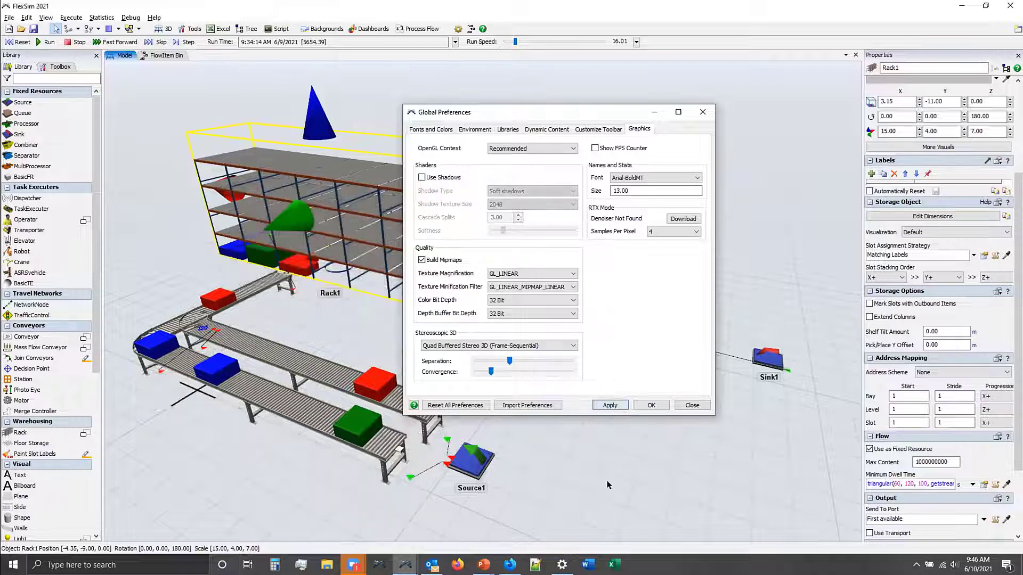
click(424, 178)
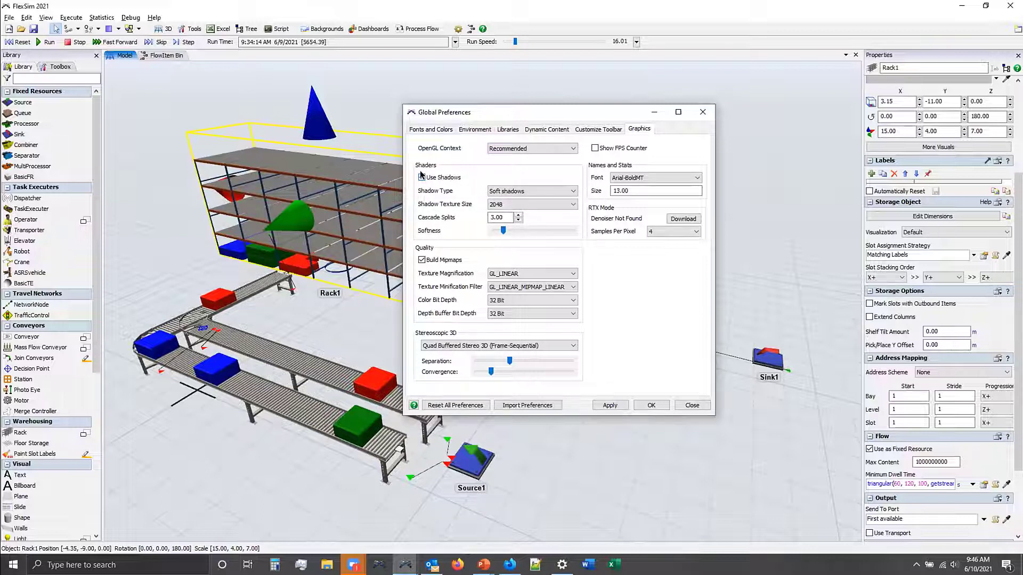
click(601, 405)
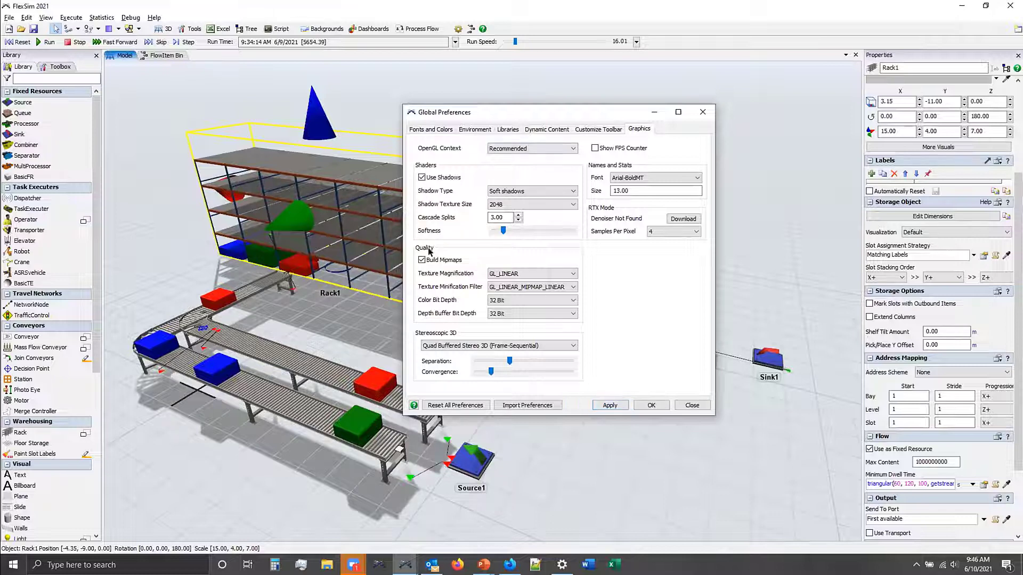
- Close the global preferences and switch to the PowerPoint slide describing Model 4: Conveyors
click(694, 115)
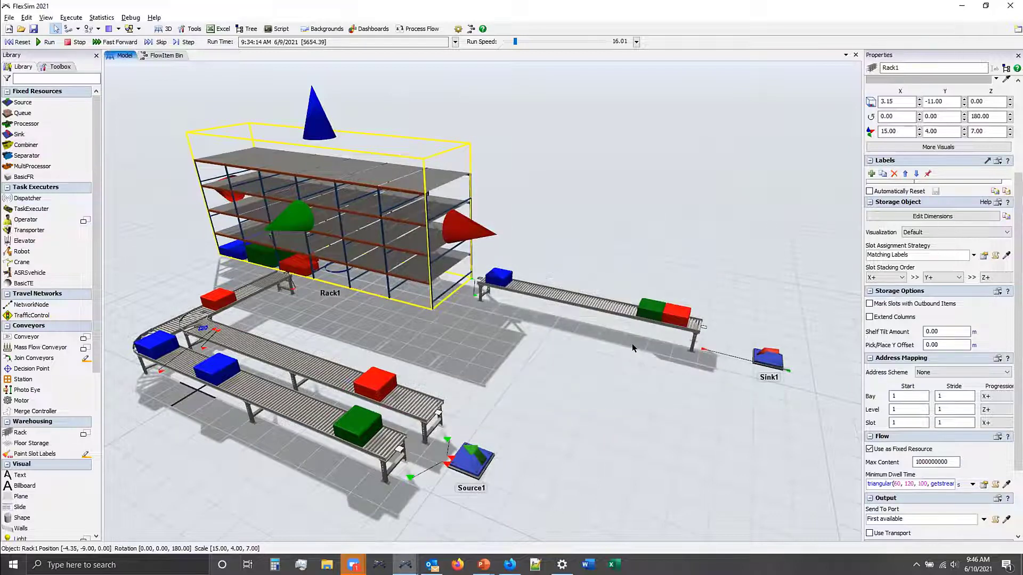
right_drag(503, 369, 496, 376)
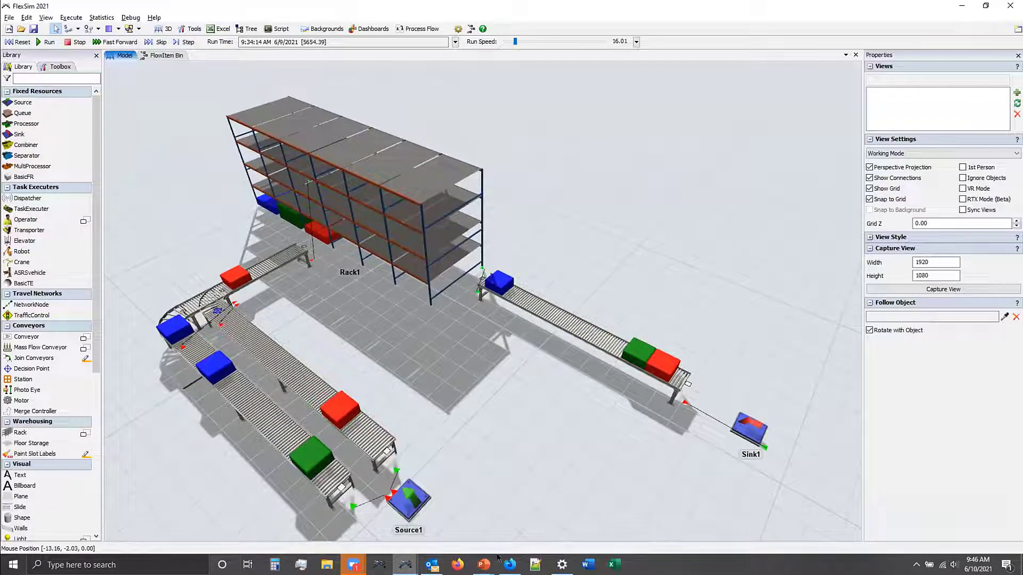
mouse_move(483, 565)
click(472, 524)
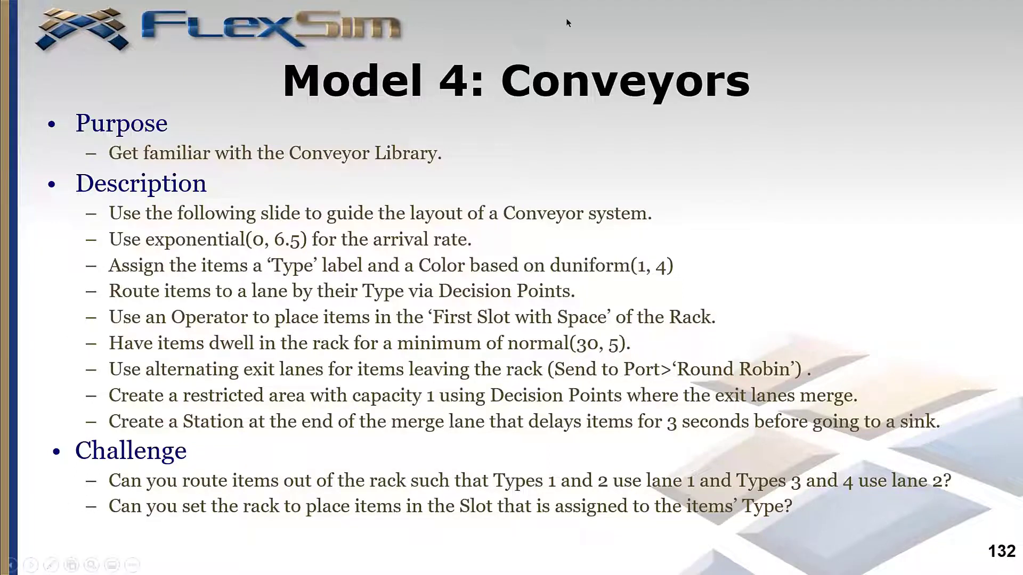
- Switch to FlexSim's Model 4 layout and examine the curved conveyors that branch from the main line into the four lanes
key(alt+Tab)
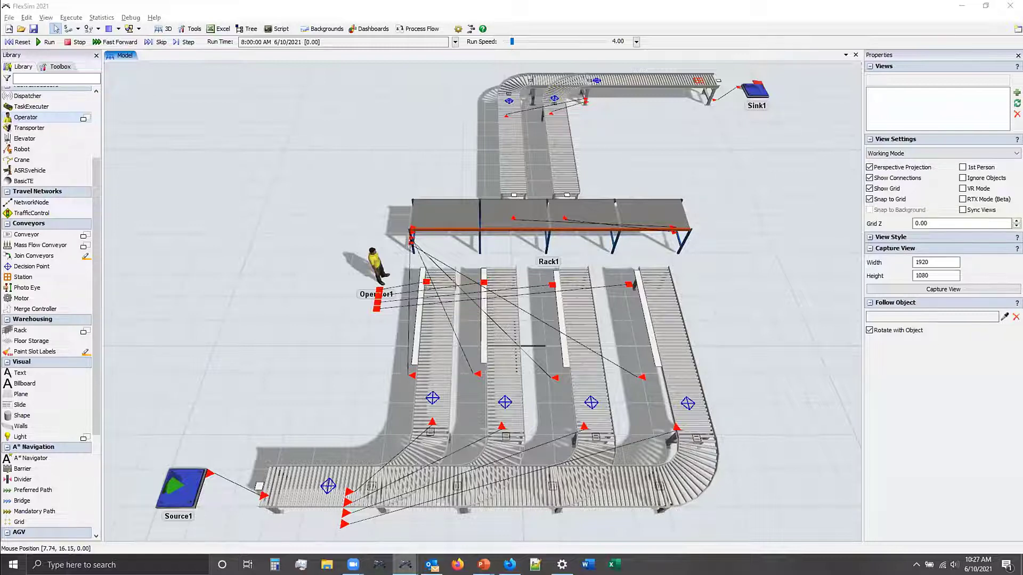
drag(721, 351, 721, 356)
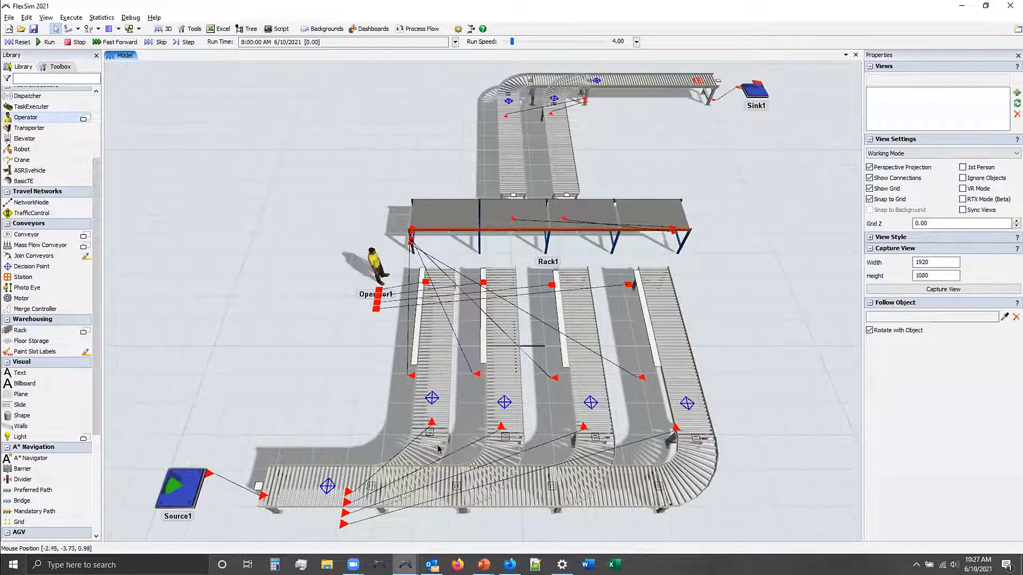
click(495, 448)
click(591, 445)
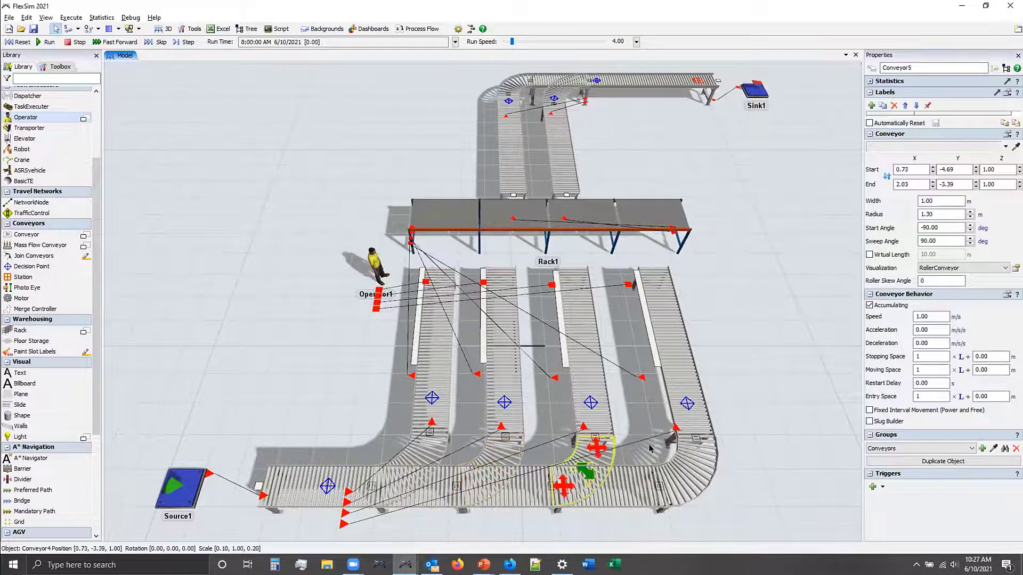
click(693, 446)
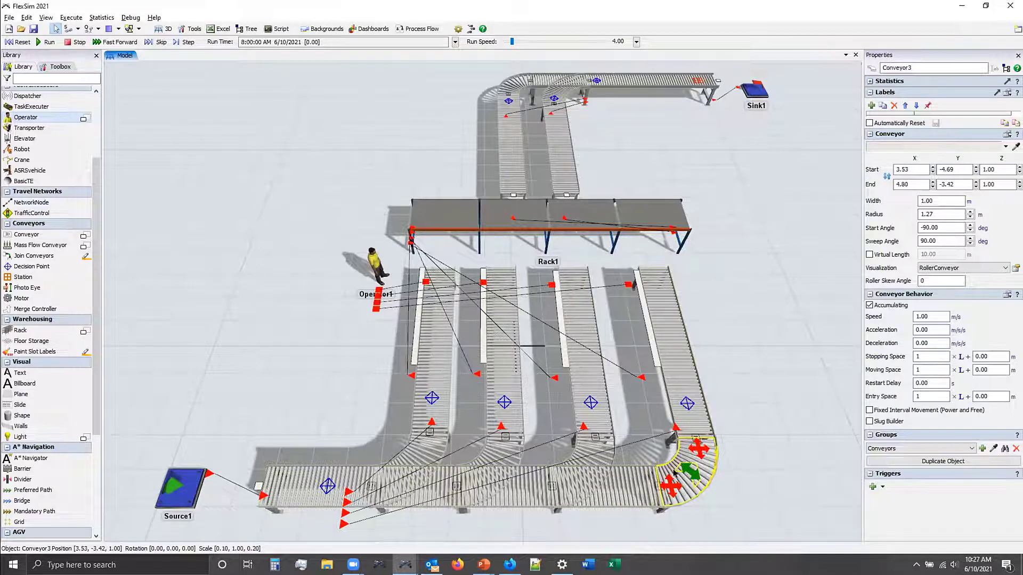
click(590, 457)
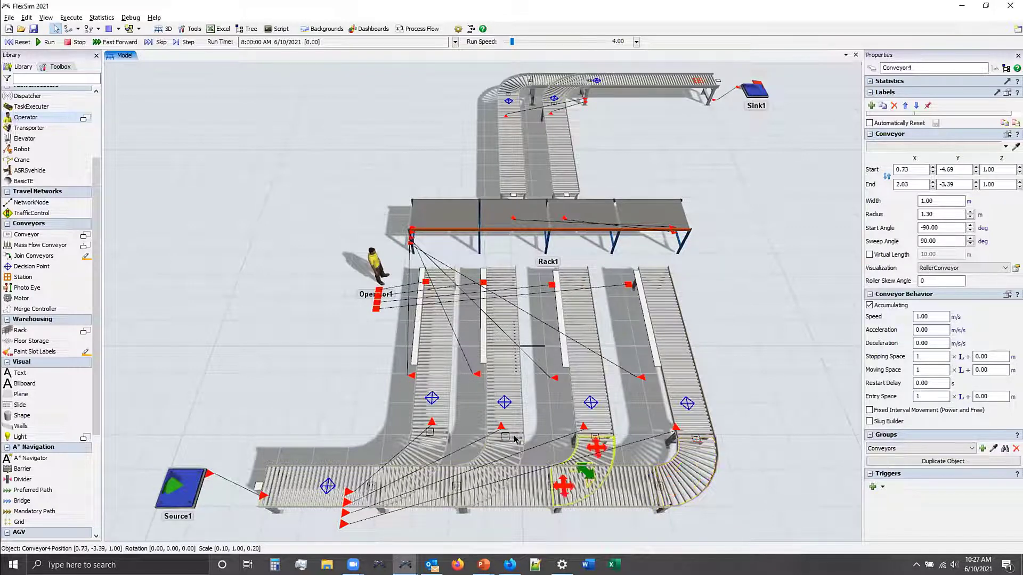
click(419, 450)
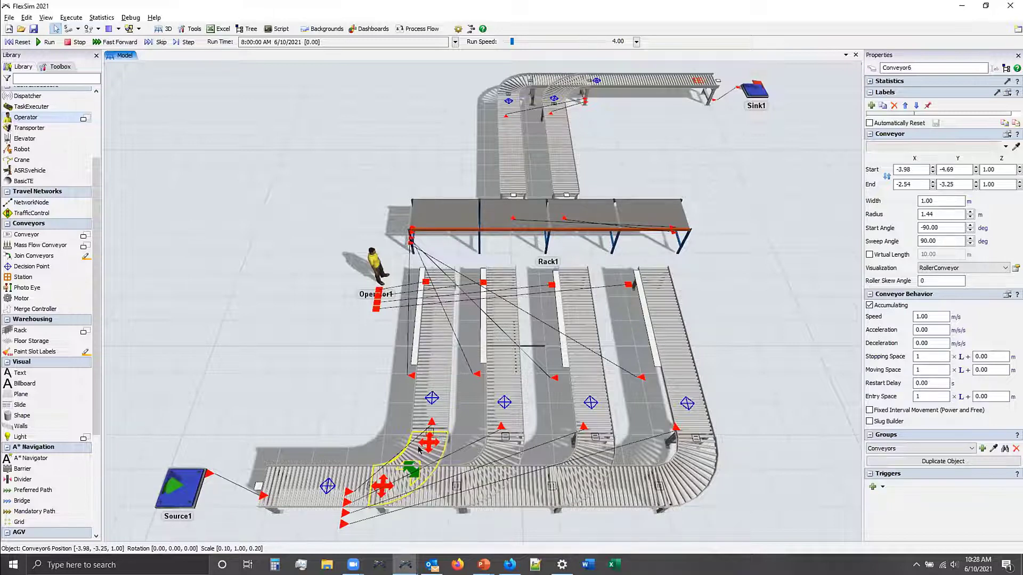
- Examine the decision points and exit transfers on the four lanes and the decision points on the outbound conveyors
drag(309, 433, 308, 411)
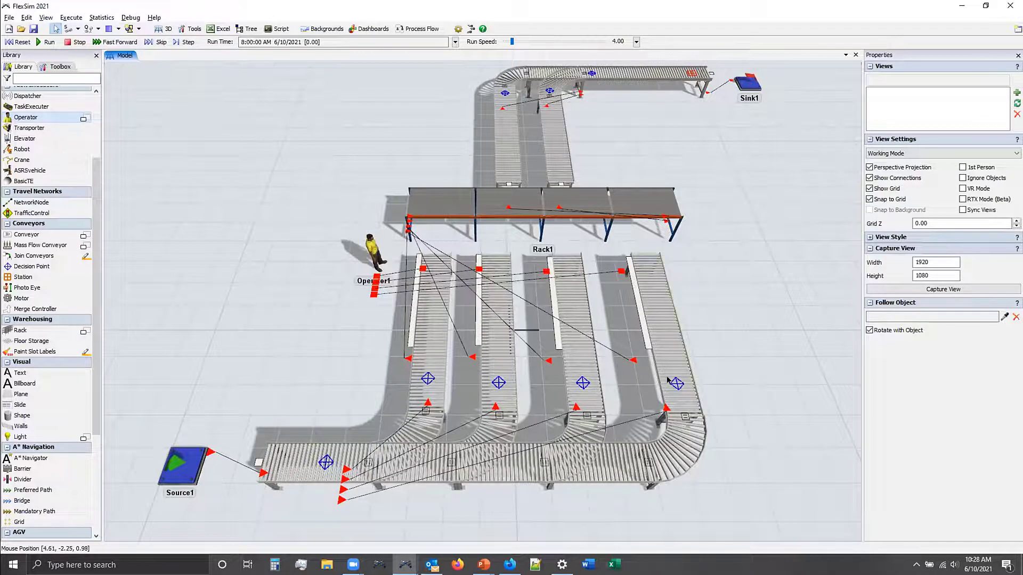
click(427, 379)
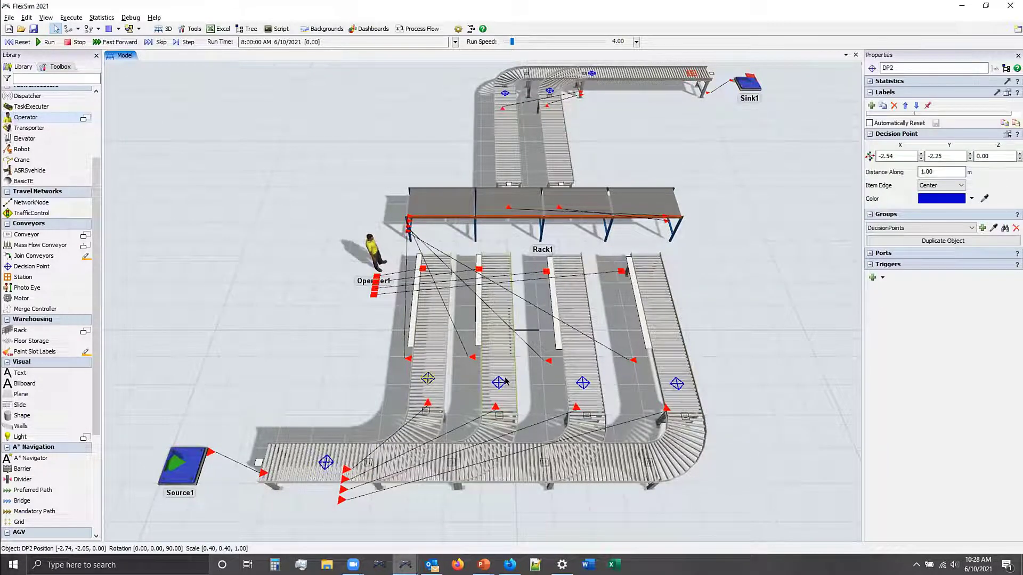
click(583, 383)
click(677, 383)
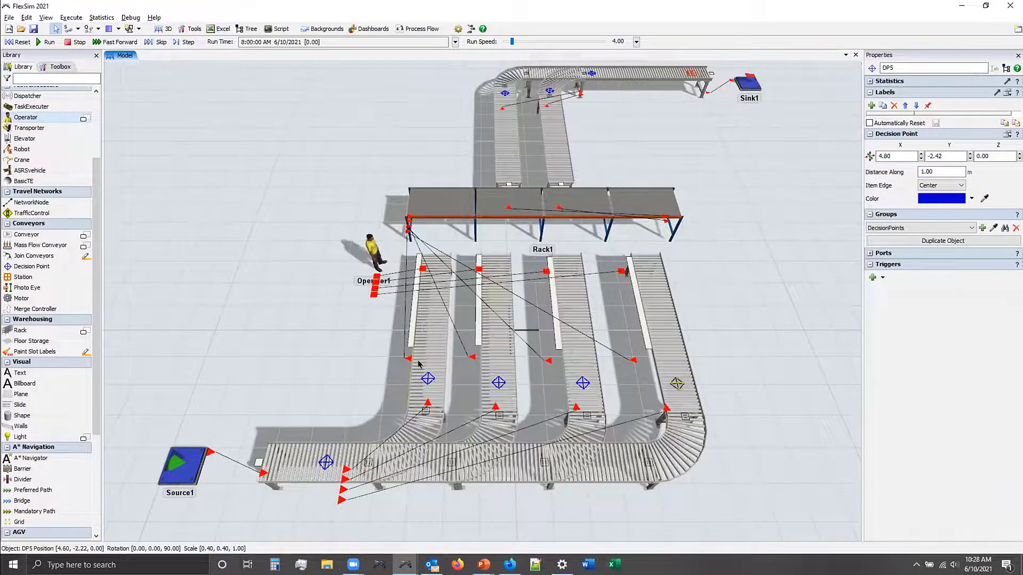
click(415, 313)
click(475, 326)
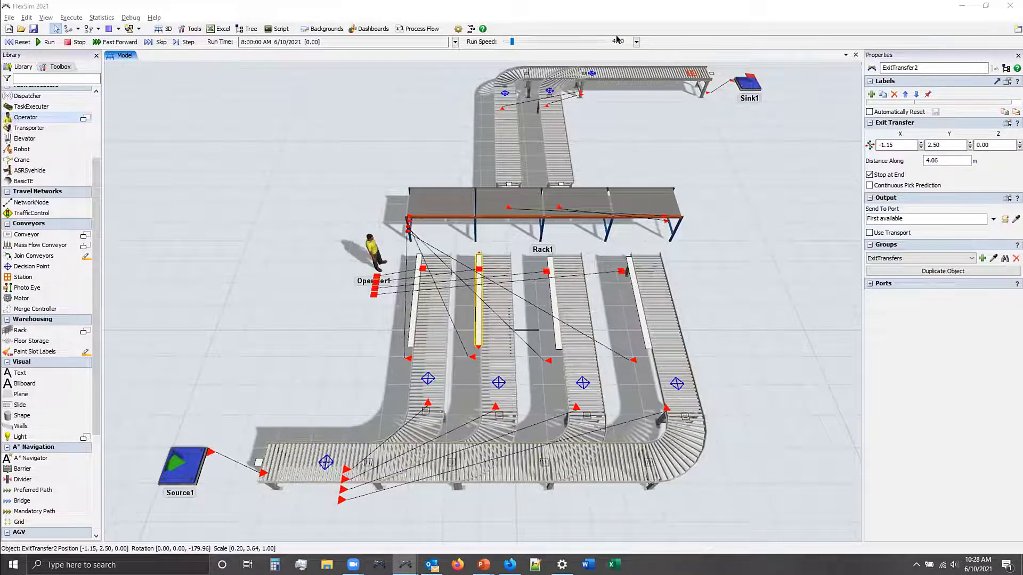
click(419, 260)
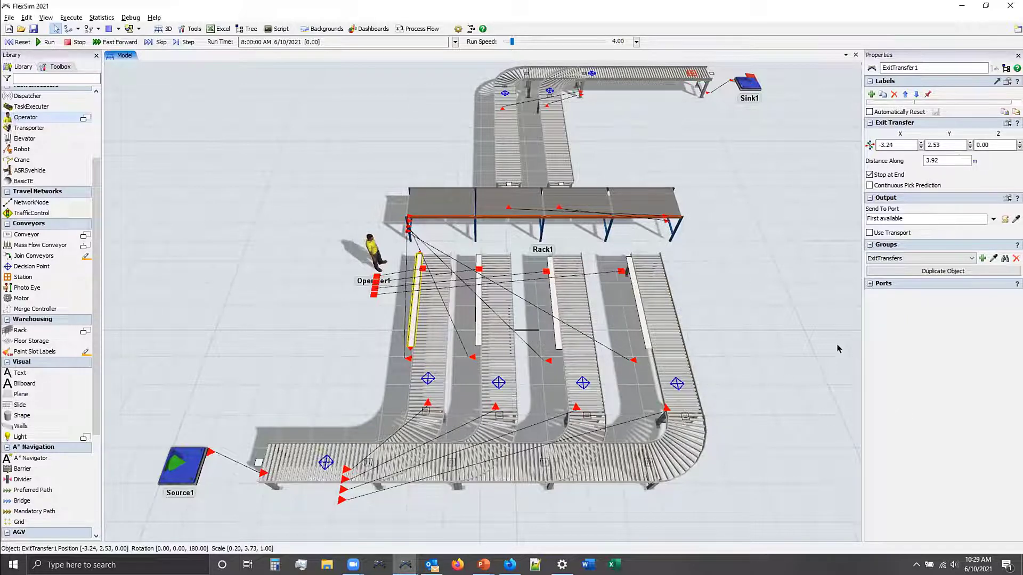
click(770, 270)
scroll(464, 262, up, 3)
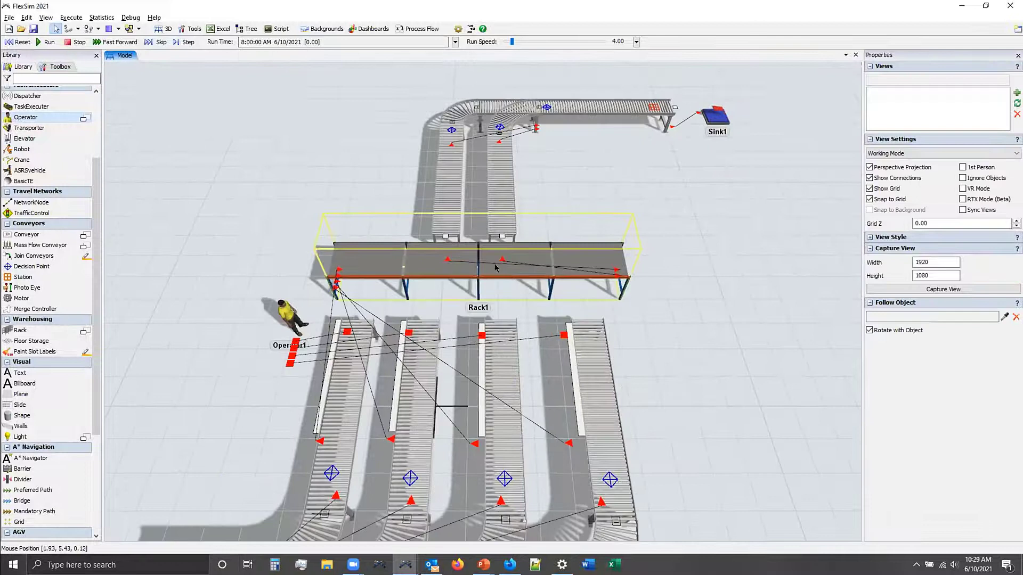
click(500, 128)
click(547, 107)
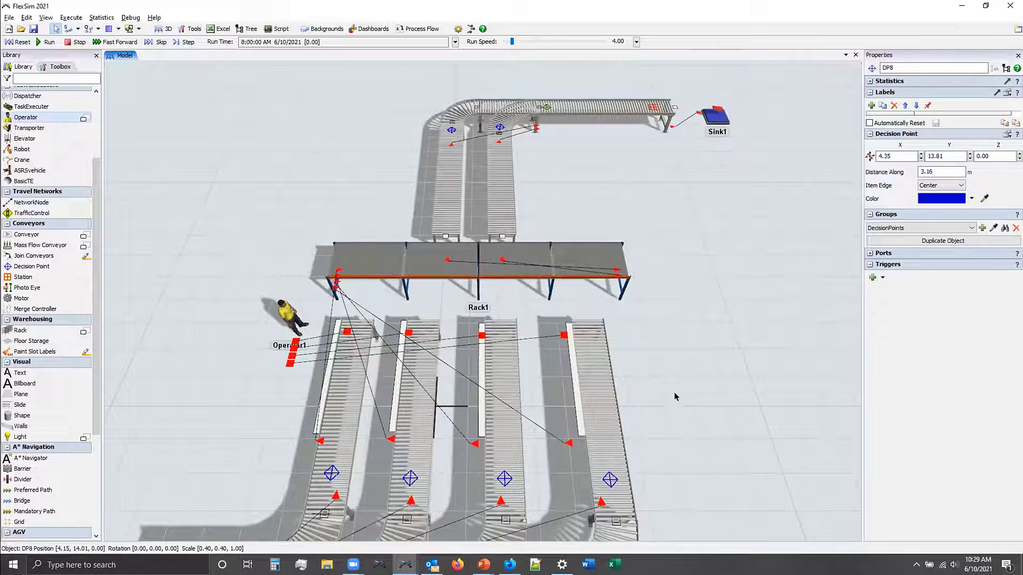
- Set the exponential inter-arrival time's scale to 6.5 on Source1
drag(662, 439, 728, 338)
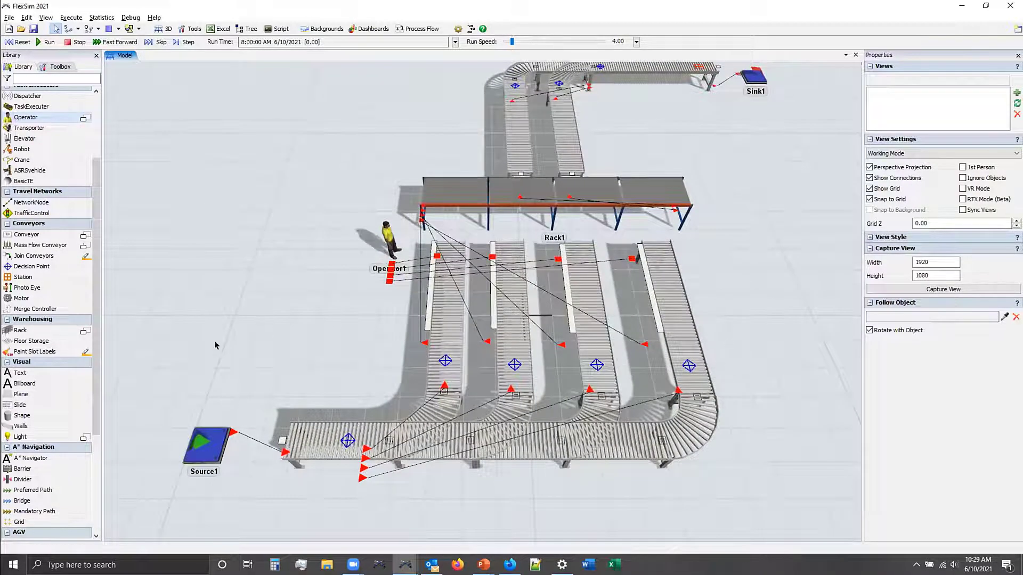
click(205, 442)
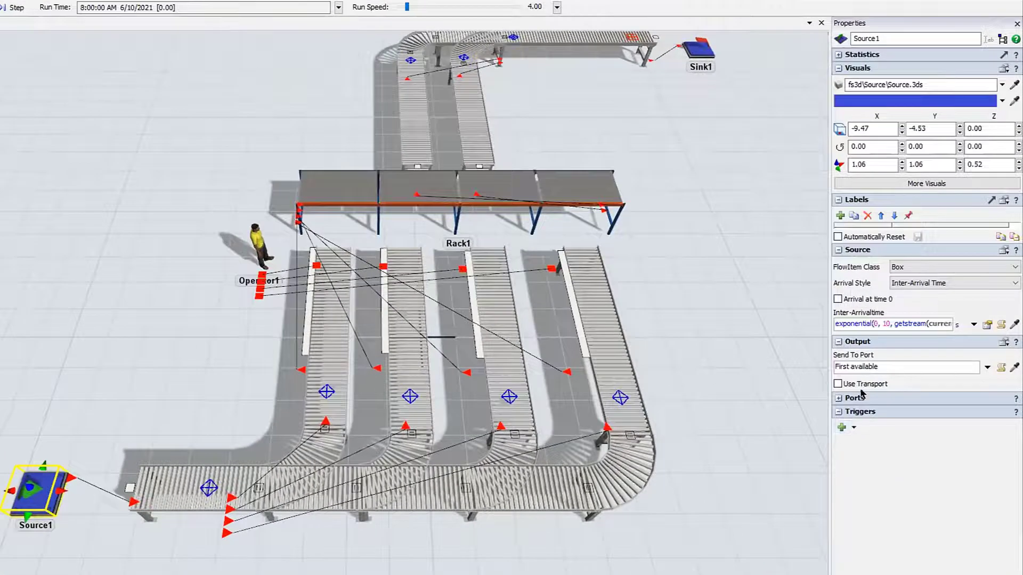
click(975, 323)
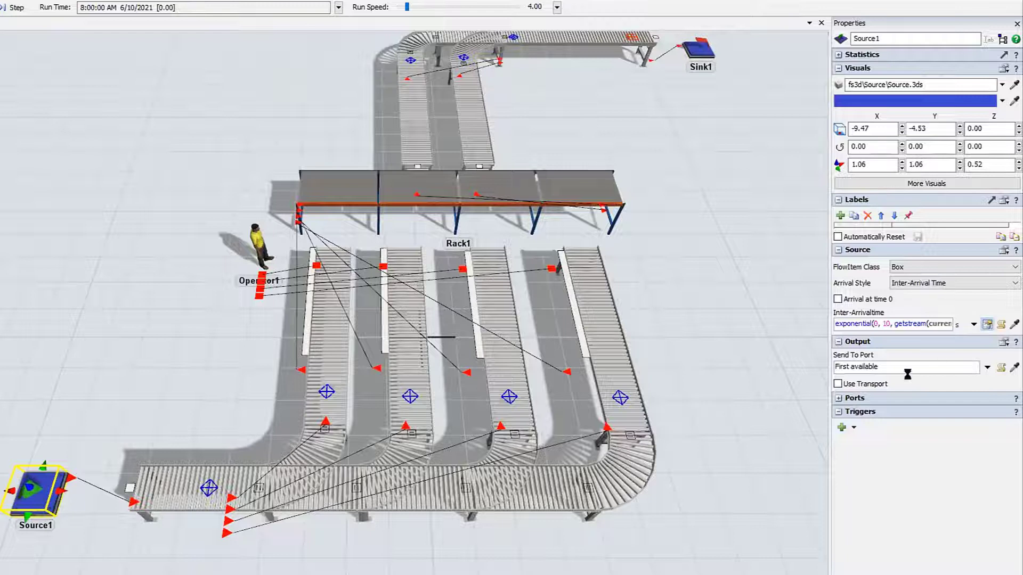
text(6.5)
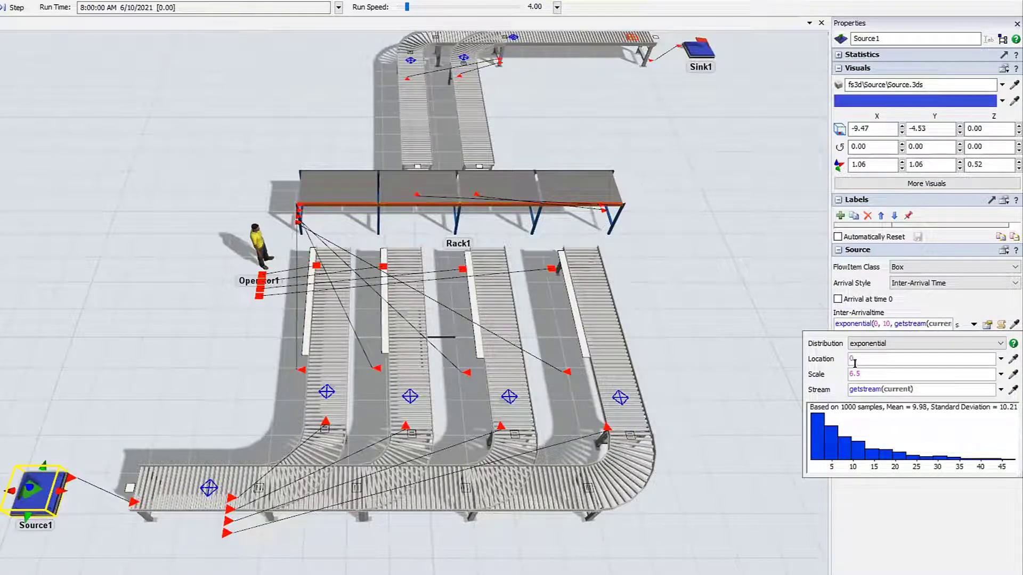
click(890, 515)
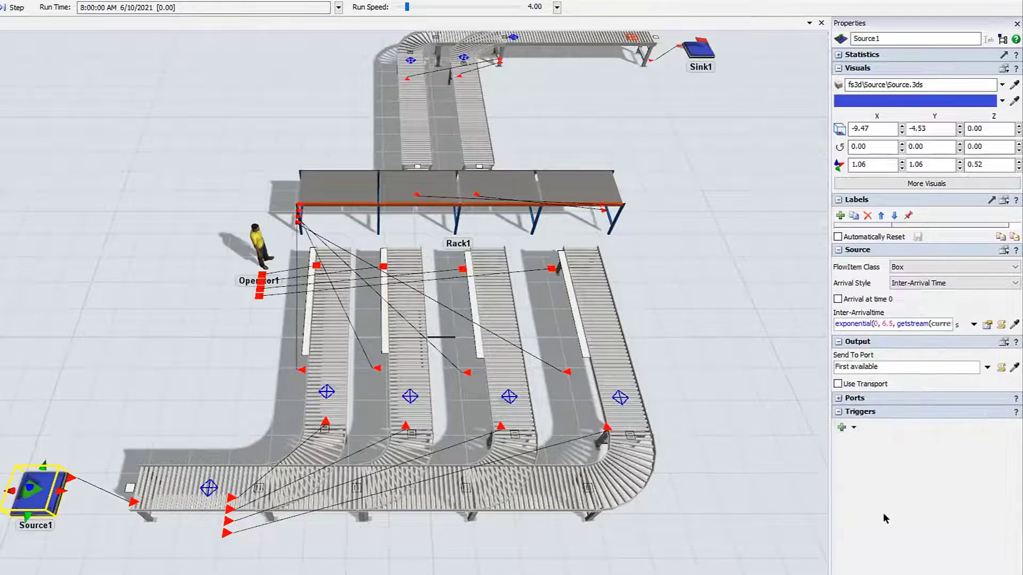
- Give Source1 an On Creation trigger that sets label and color, with label "Type" and value duniform(1,4,getstream(current))
click(849, 424)
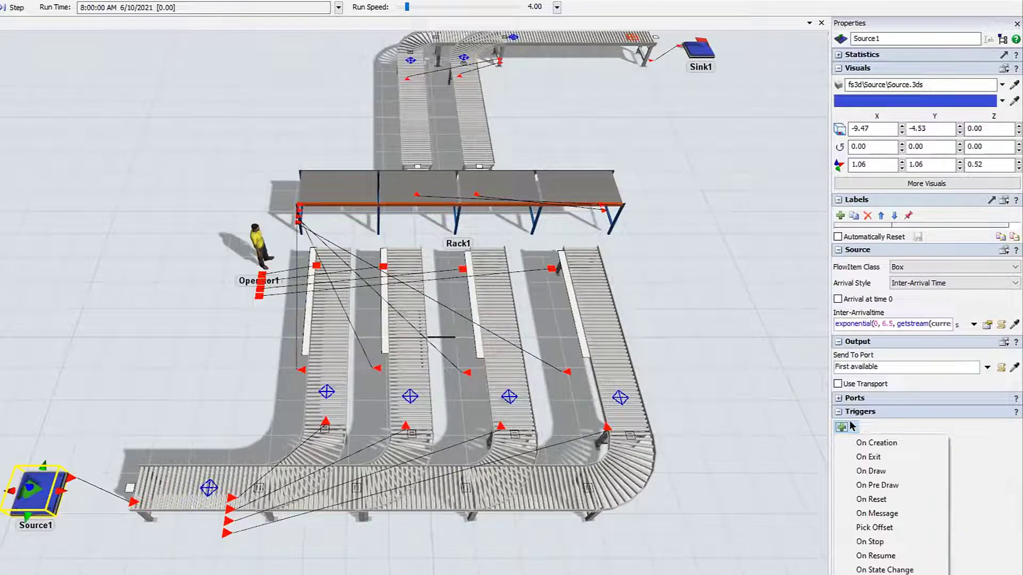
click(877, 443)
click(975, 454)
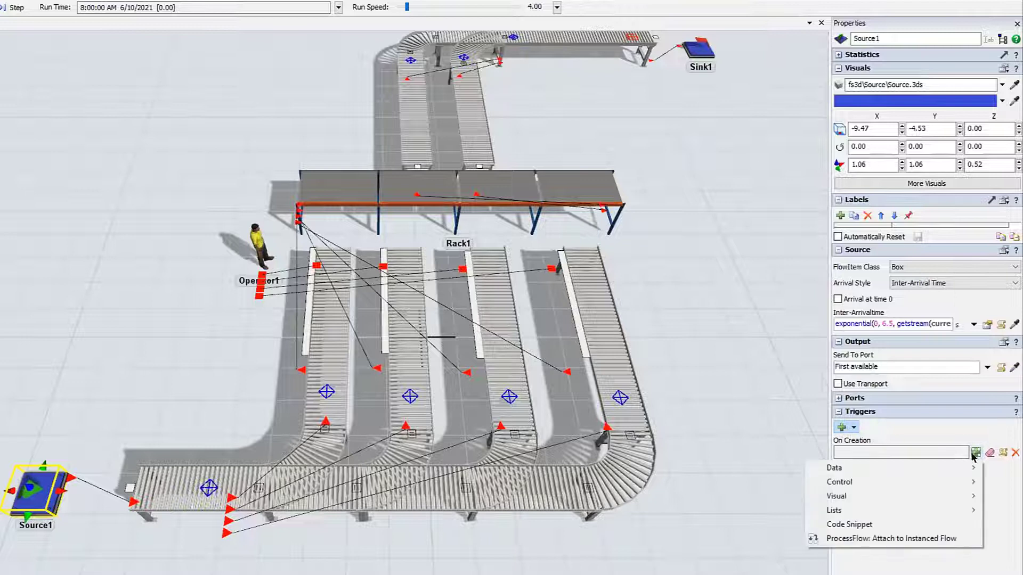
mouse_move(853, 468)
click(739, 484)
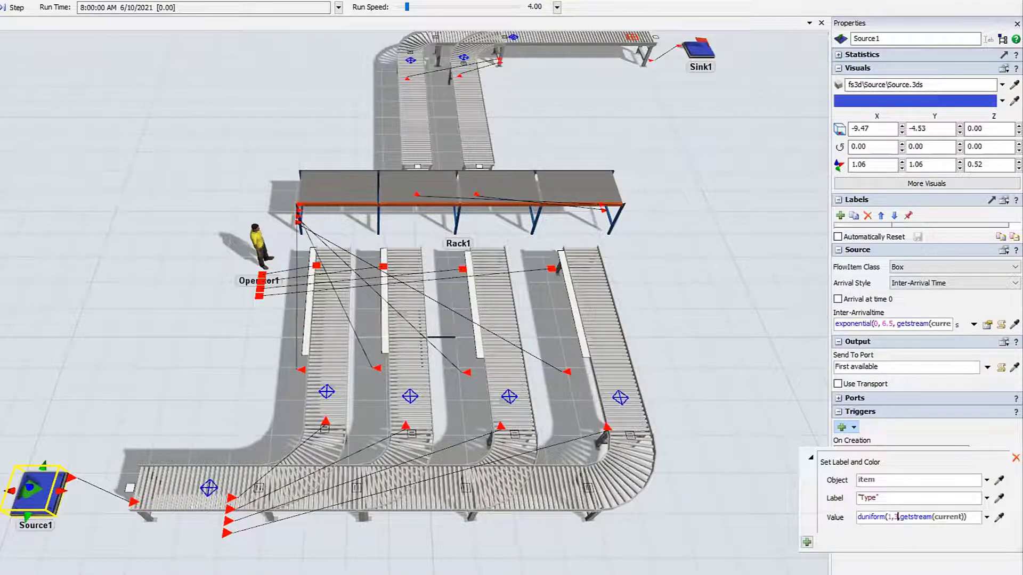
key(BackSpace)
text(4)
double_click(868, 498)
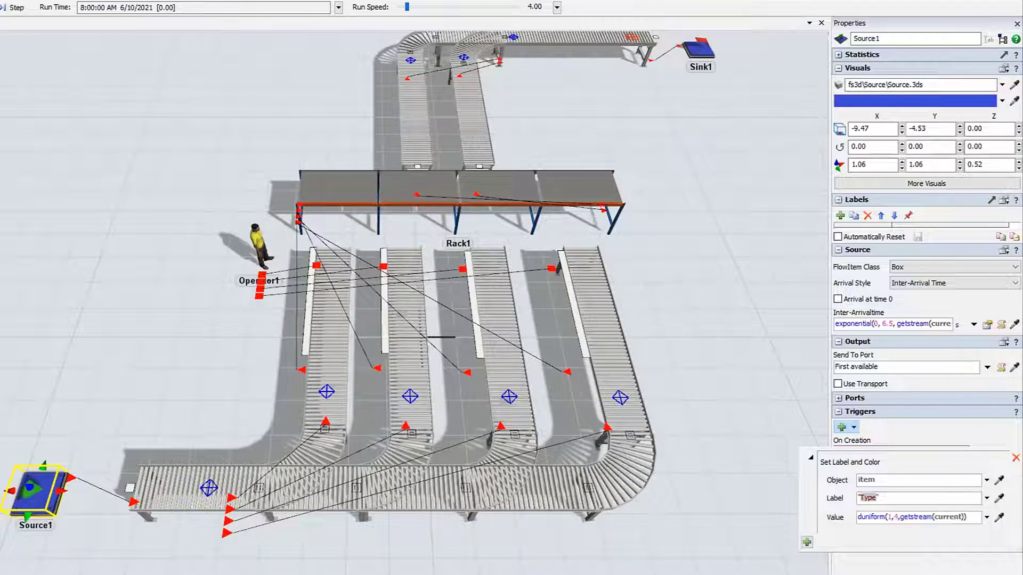
click(878, 494)
text(1)
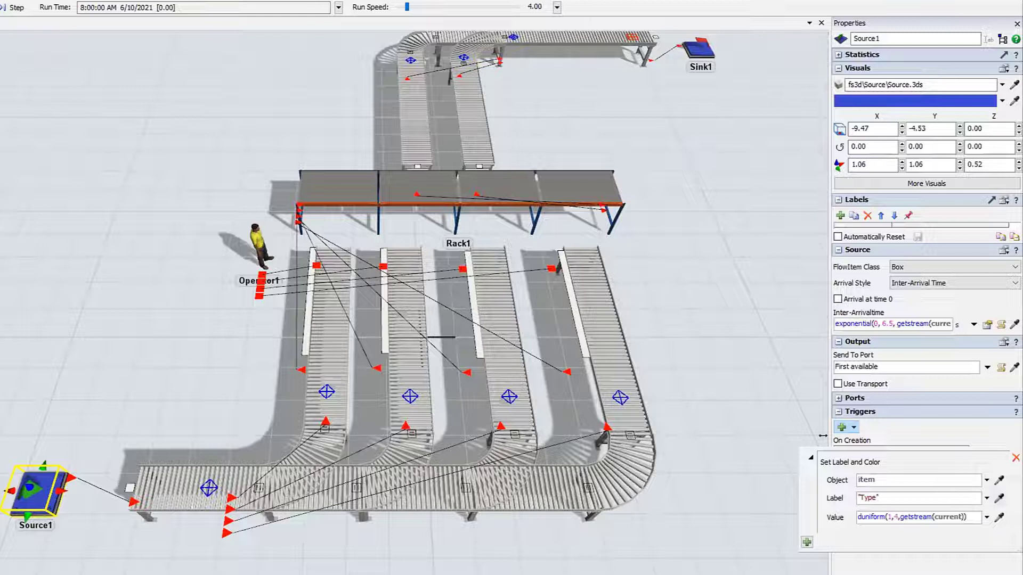
click(109, 557)
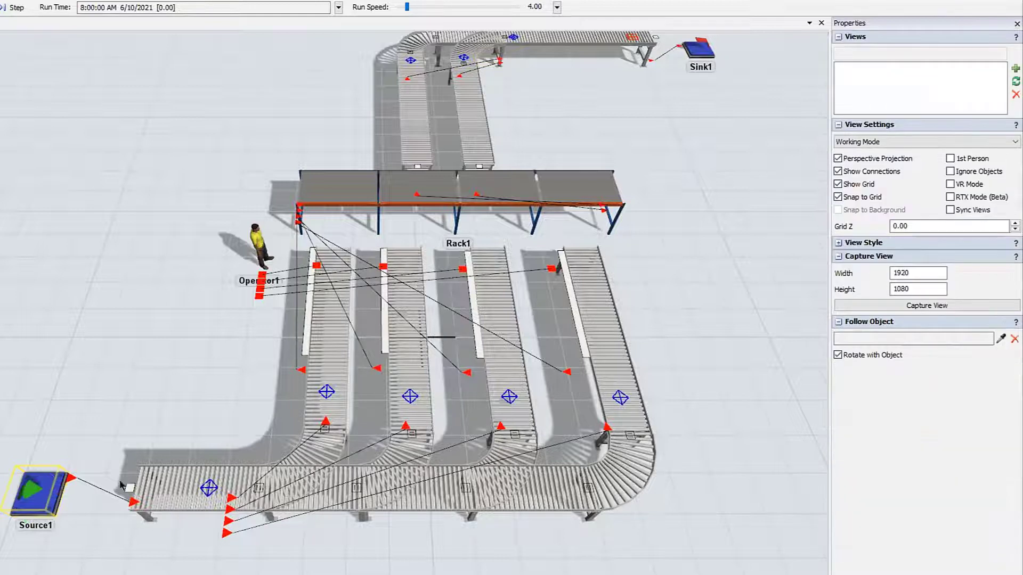
- Move DP1 to about 1.97 m along the main conveyor and add an On Arrival trigger with Send Item By Case using item.Type
click(163, 485)
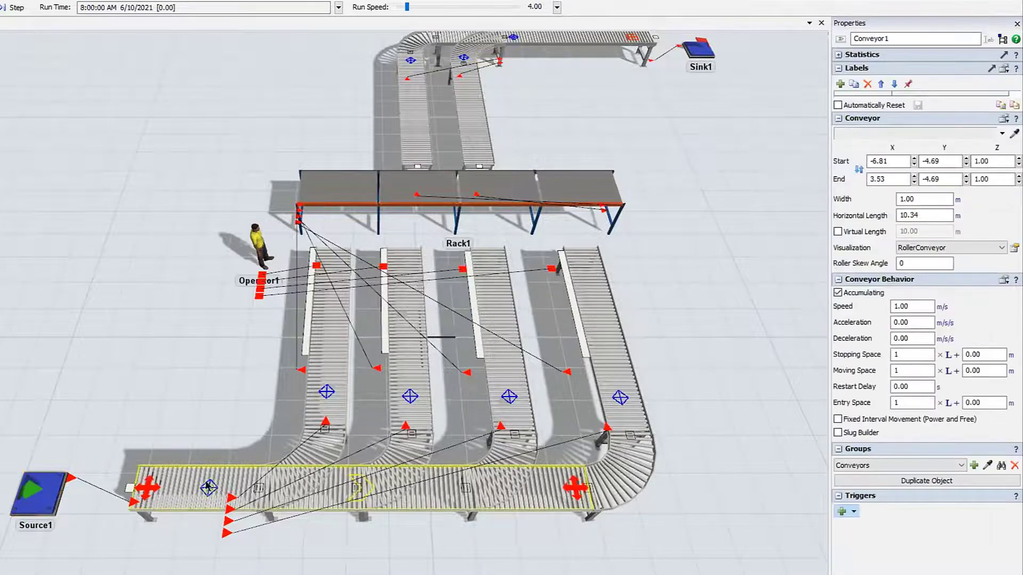
drag(205, 495, 217, 487)
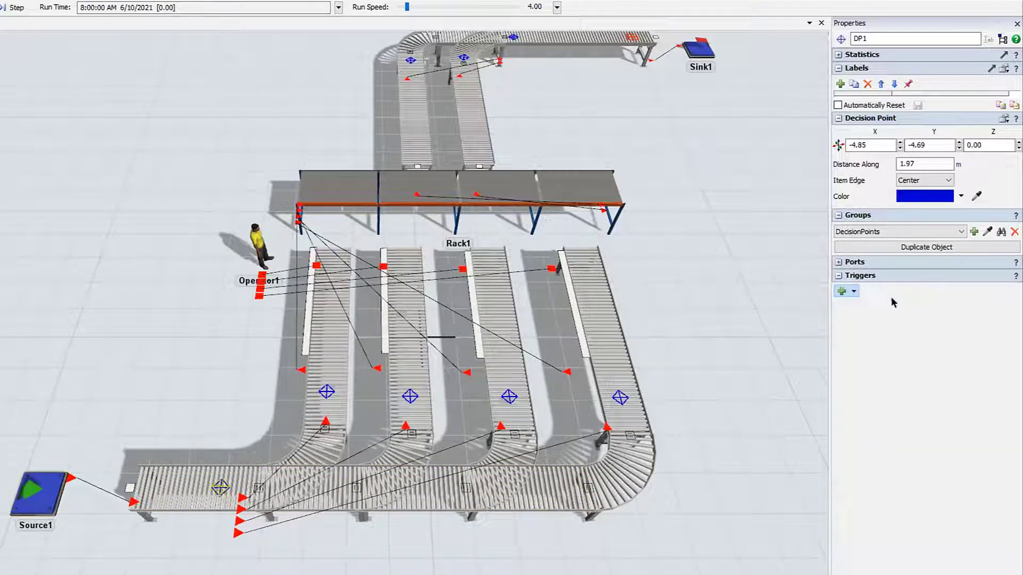
click(842, 290)
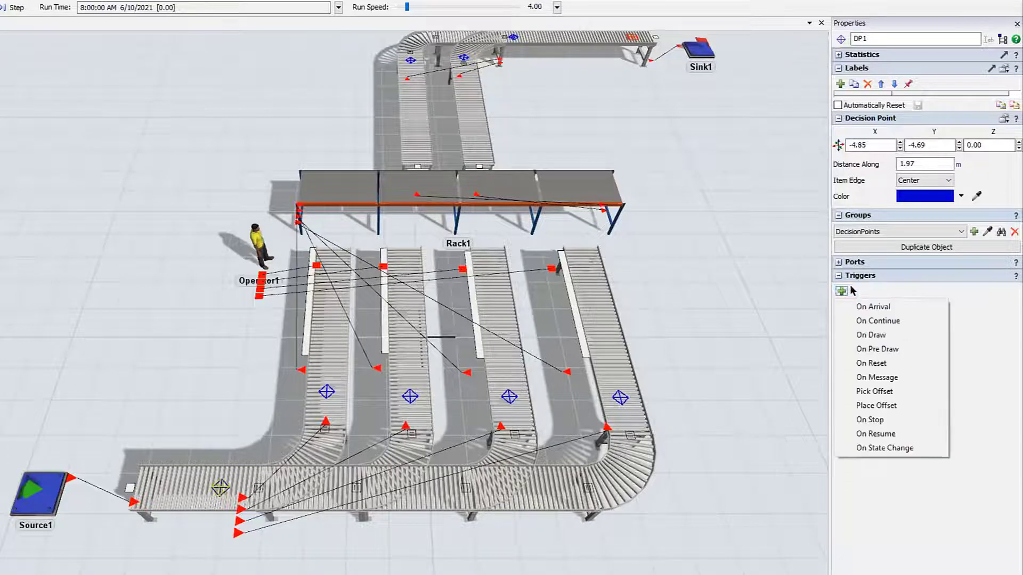
click(866, 306)
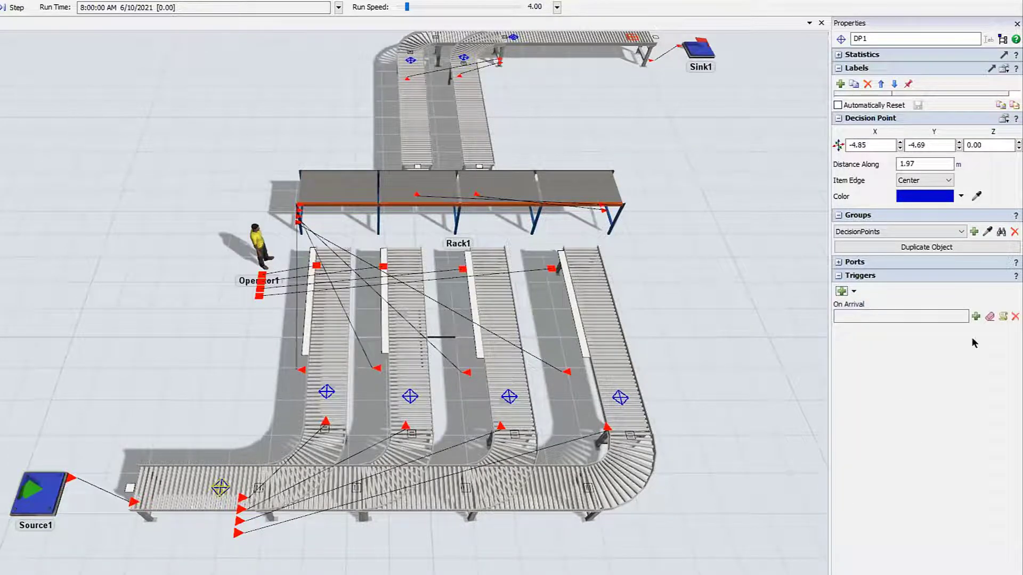
click(975, 315)
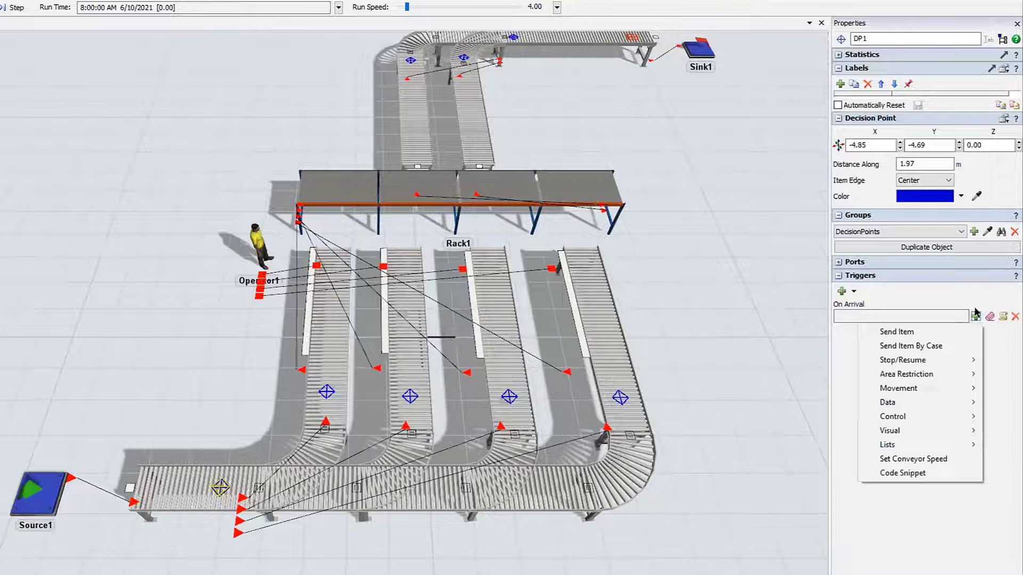
click(954, 346)
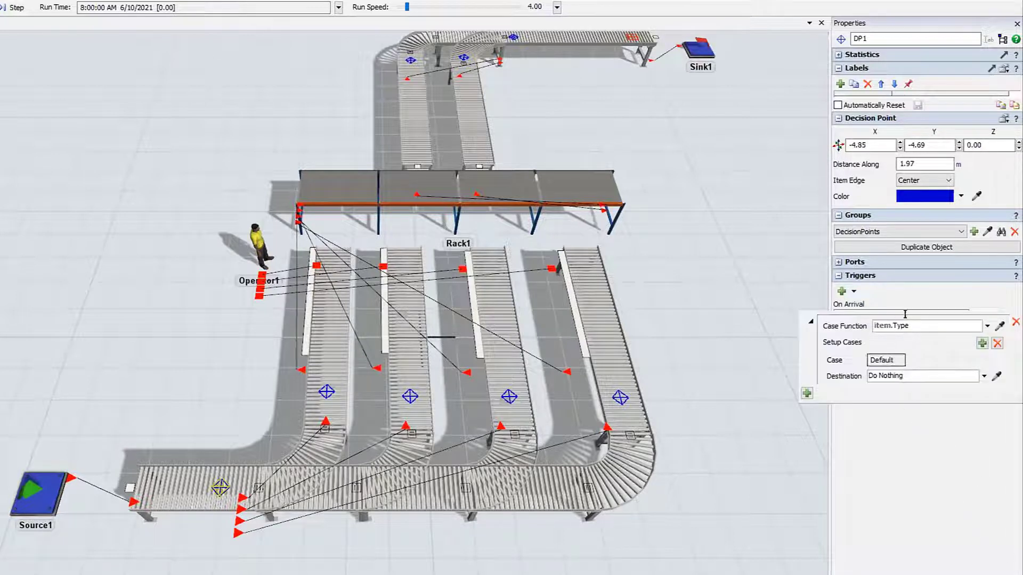
click(906, 325)
click(907, 326)
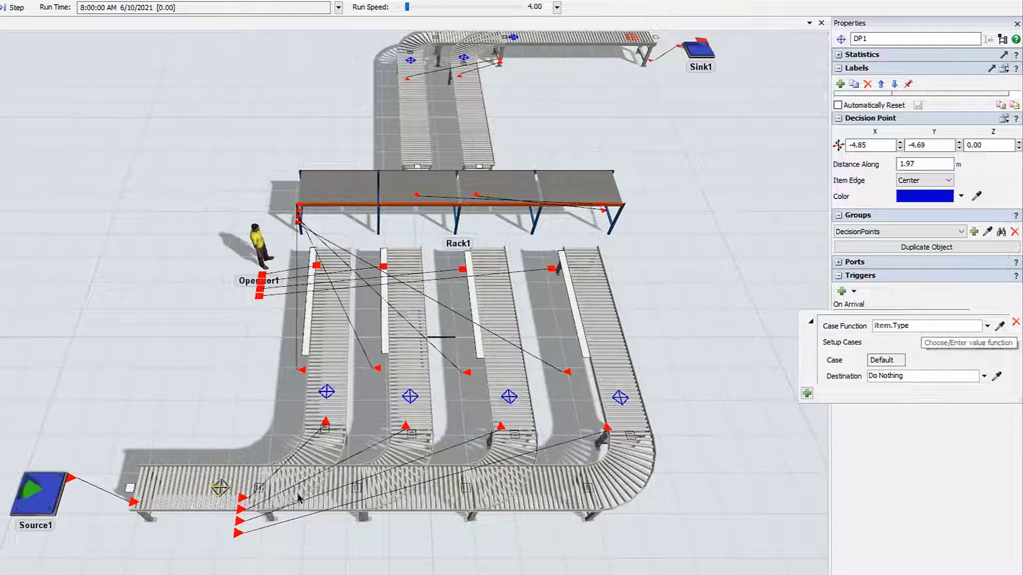
double_click(901, 325)
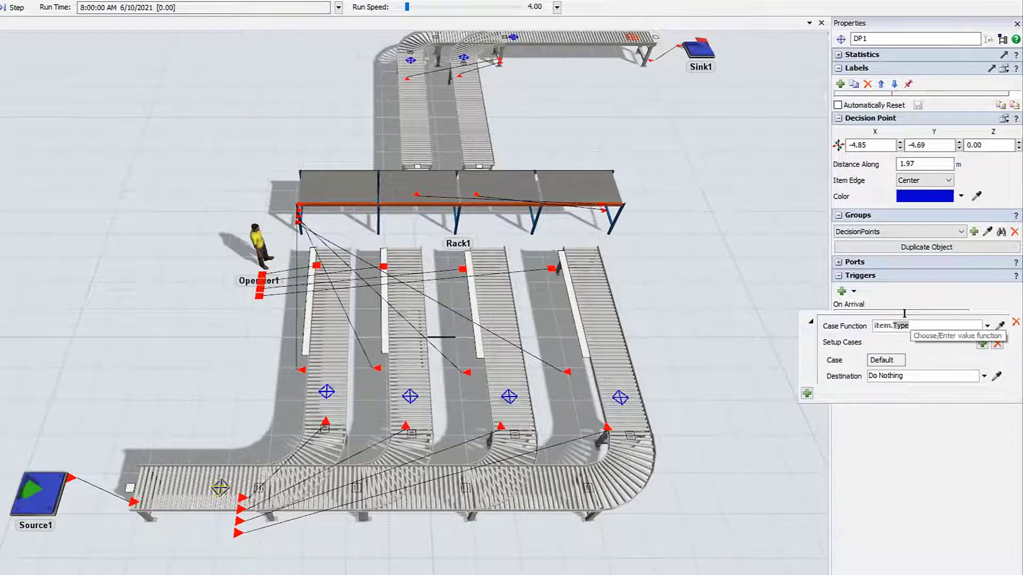
- Add cases 1 to 4 on DP1 with destinations current.outObjects[1] to current.outObjects[4], and step the simulation forward
click(982, 343)
click(982, 344)
click(982, 344)
click(982, 344)
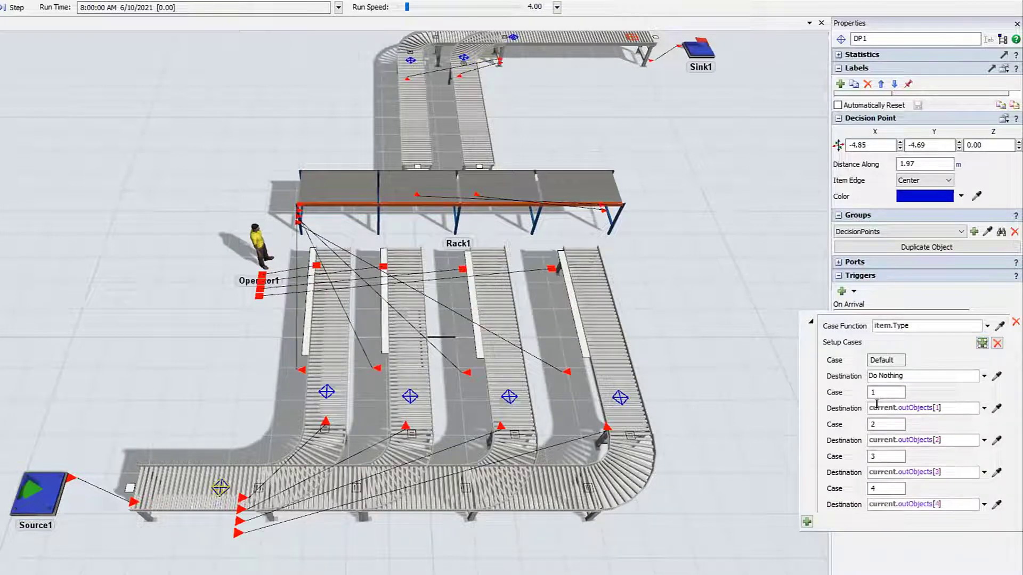
click(946, 402)
click(560, 389)
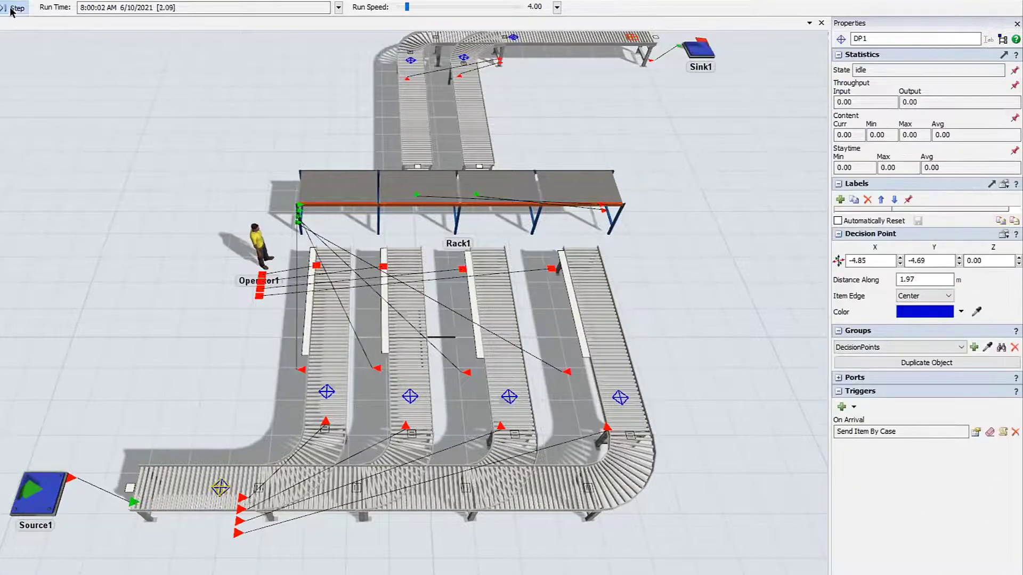
click(9, 8)
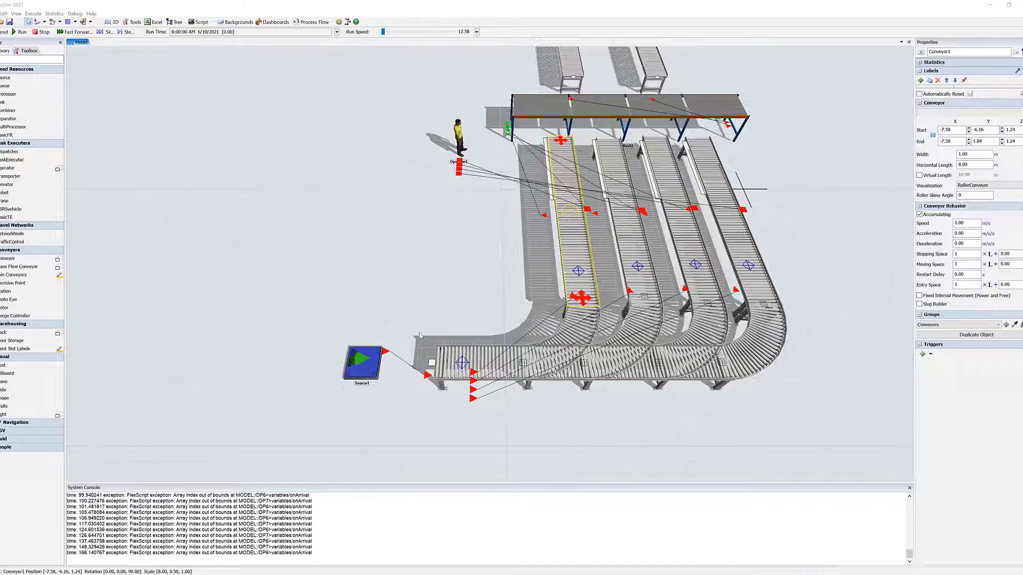
- Check the triggers of Source1 and DP1 in the second conveyor model, and reset and run the simulation
click(359, 370)
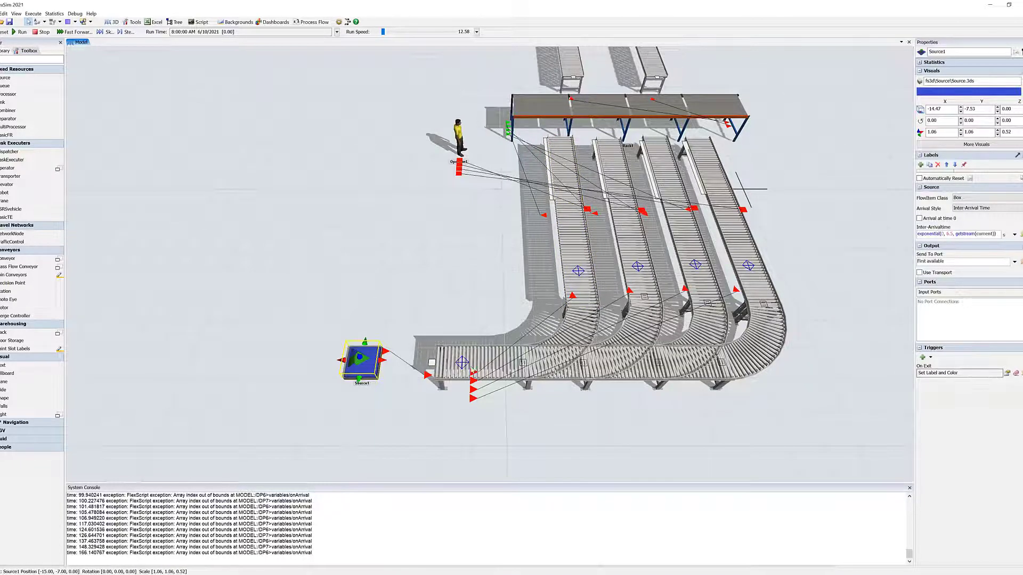
click(462, 365)
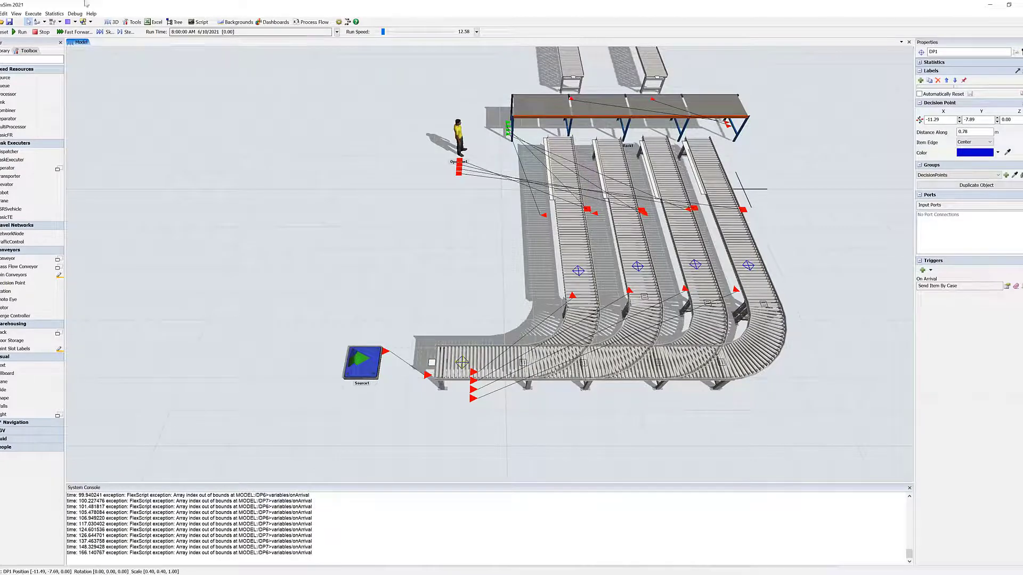
click(2, 33)
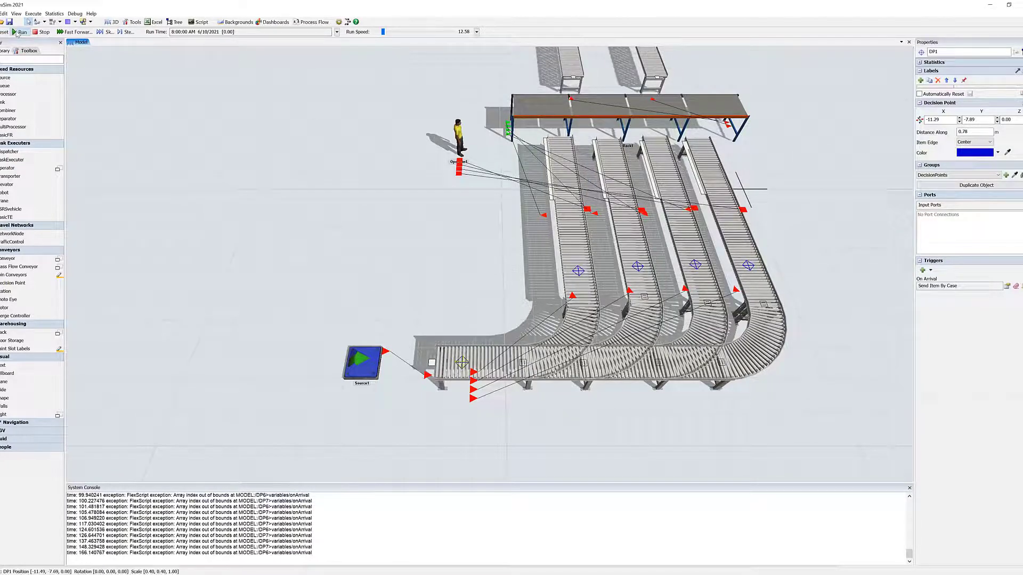
click(20, 32)
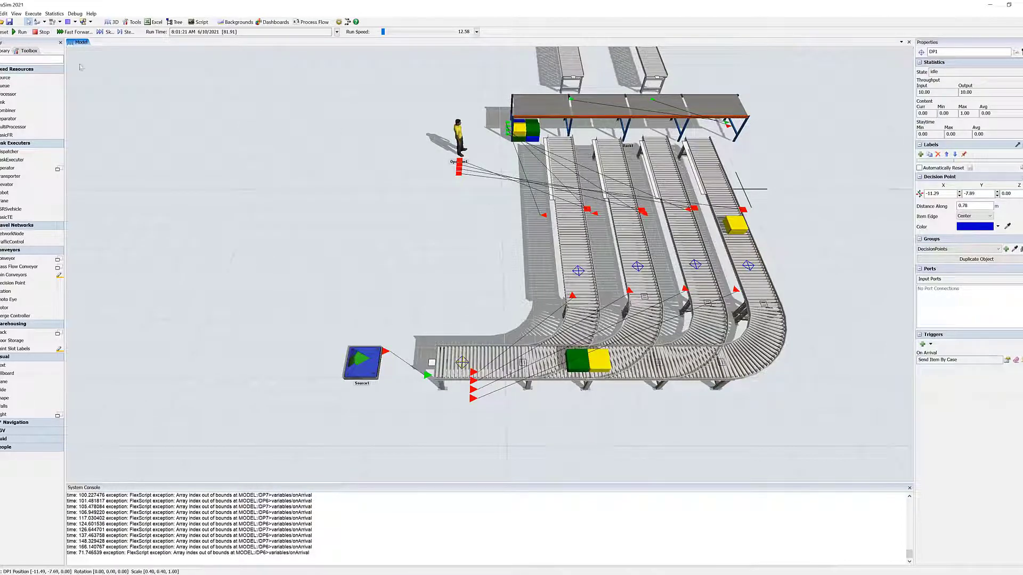
- Reset and rerun the second model to observe item routing, and inspect the curved conveyor feeding the first lane
click(4, 34)
click(18, 32)
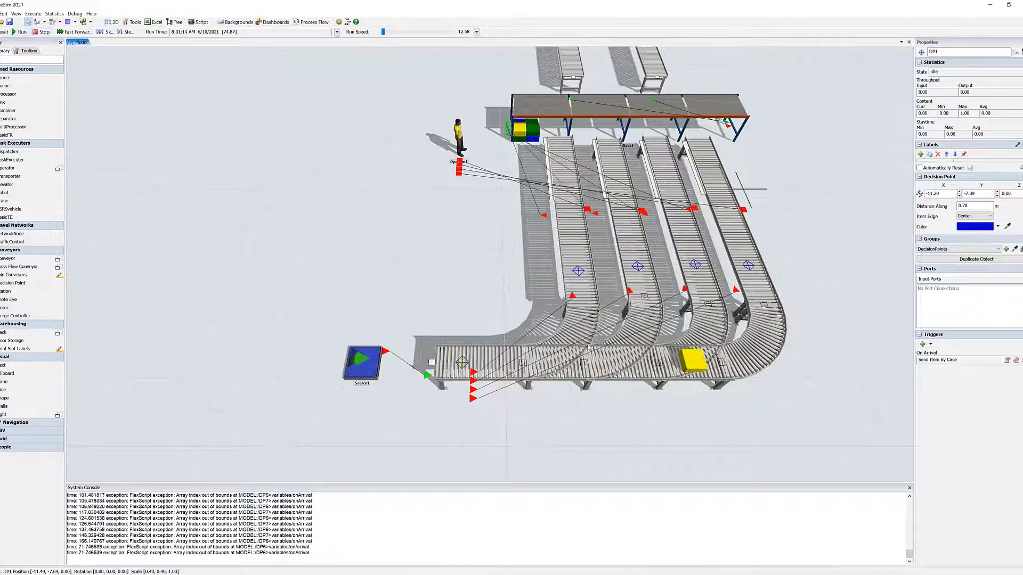
click(575, 322)
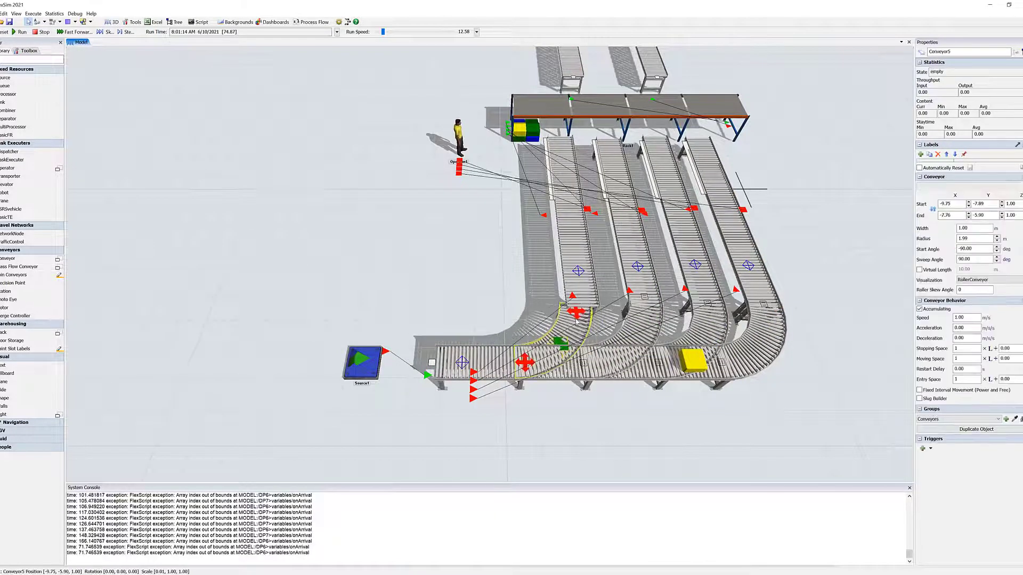
- Shift the first lane's curved conveyor to a start X of -9.50 m and compare it with the lane's straight conveyor
drag(575, 321, 584, 321)
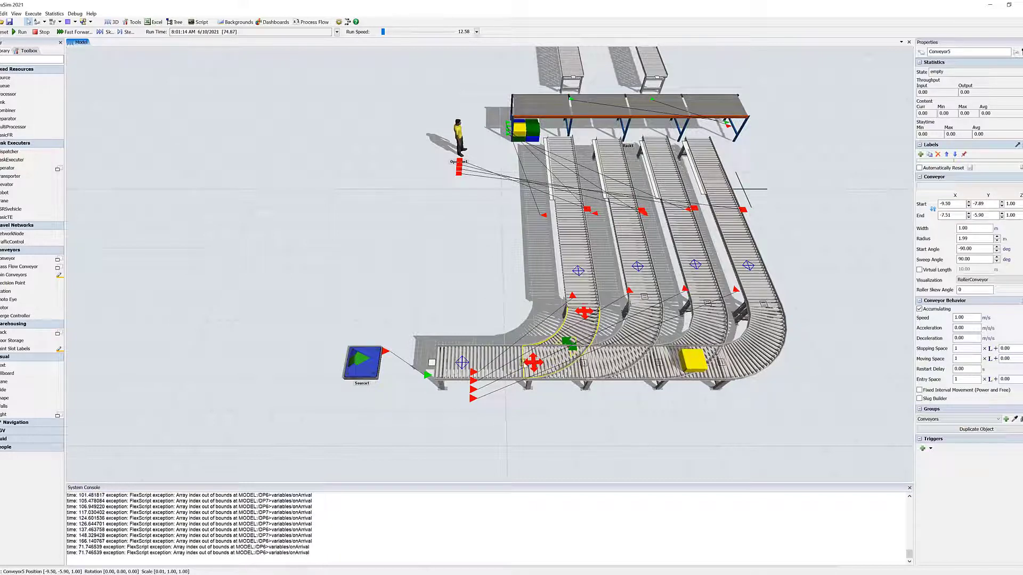
click(524, 366)
click(557, 336)
click(580, 283)
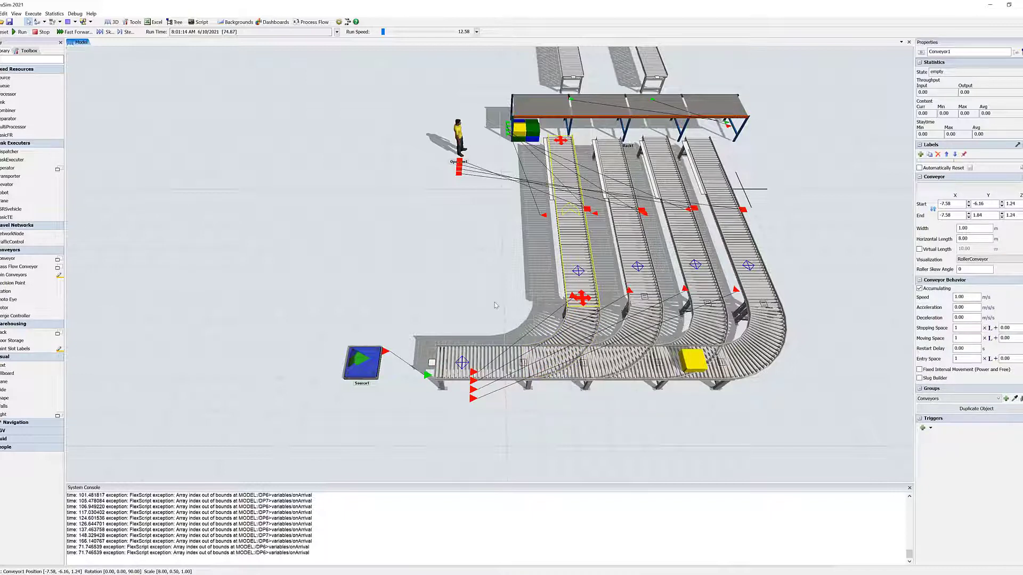
- Lower the first lane's straight conveyor to a Z height of 1.12 m and inspect its alignment from the side
drag(548, 278, 554, 277)
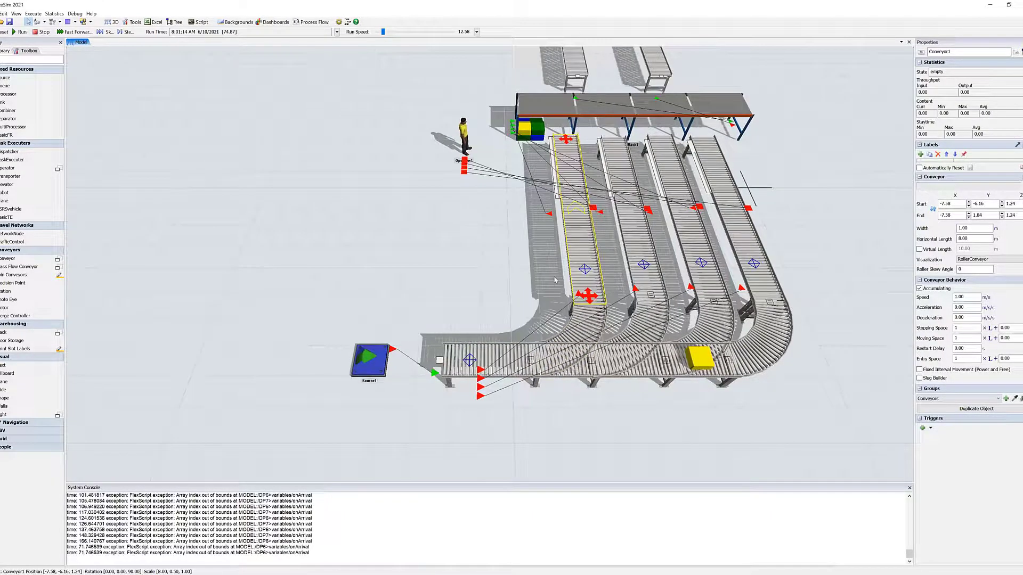
right_drag(555, 285, 621, 232)
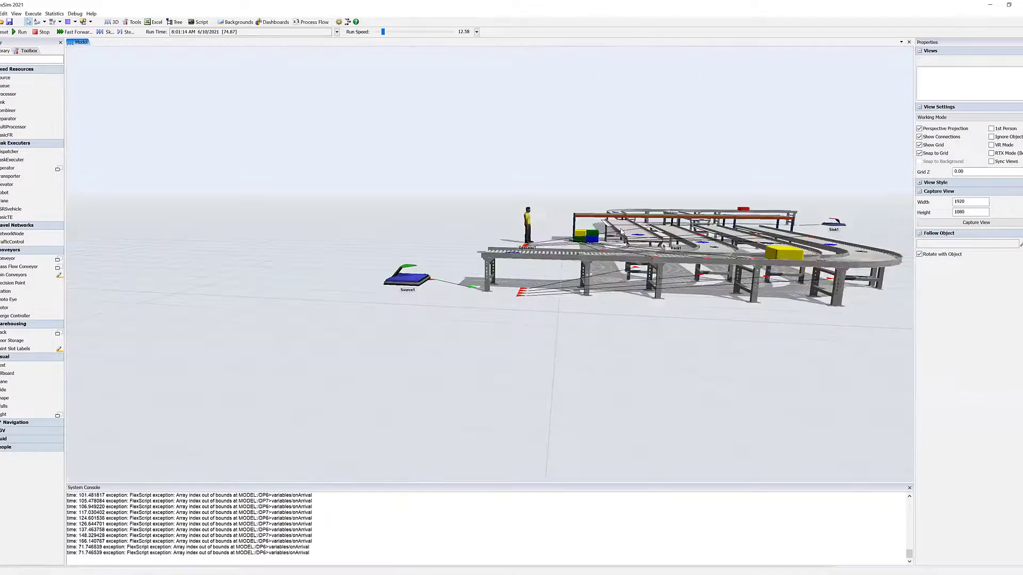
click(622, 233)
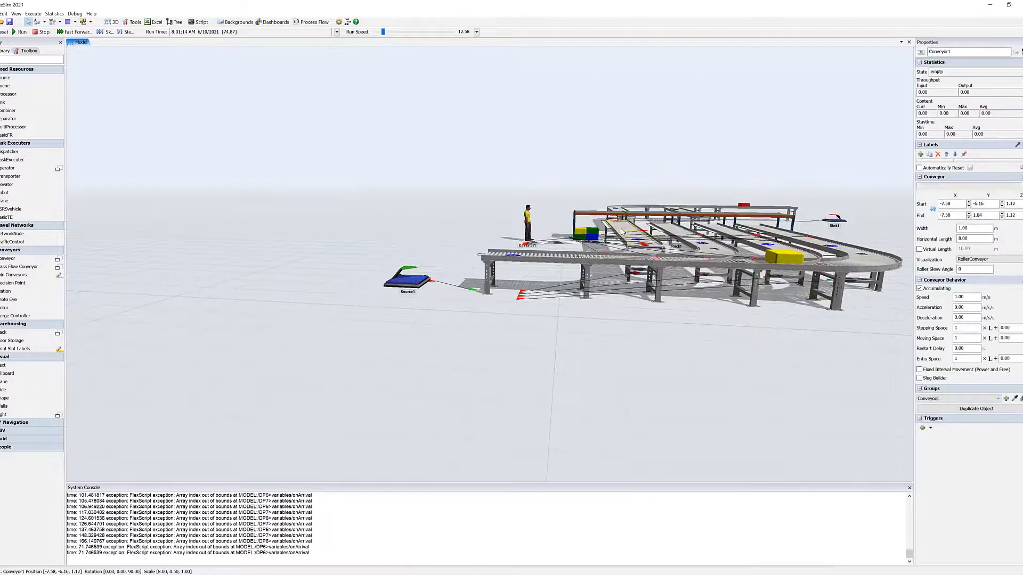
click(664, 370)
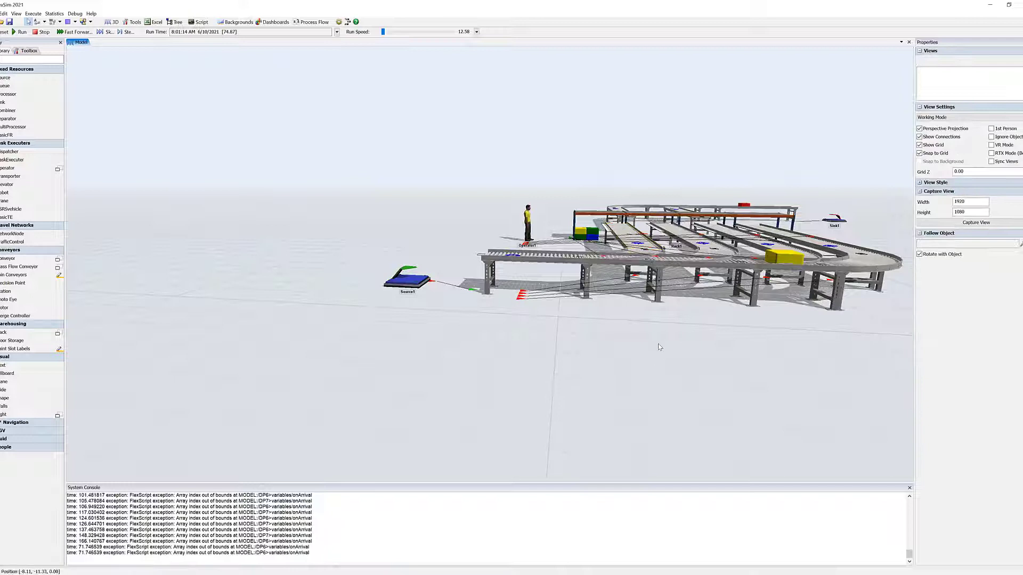
right_drag(657, 388, 653, 358)
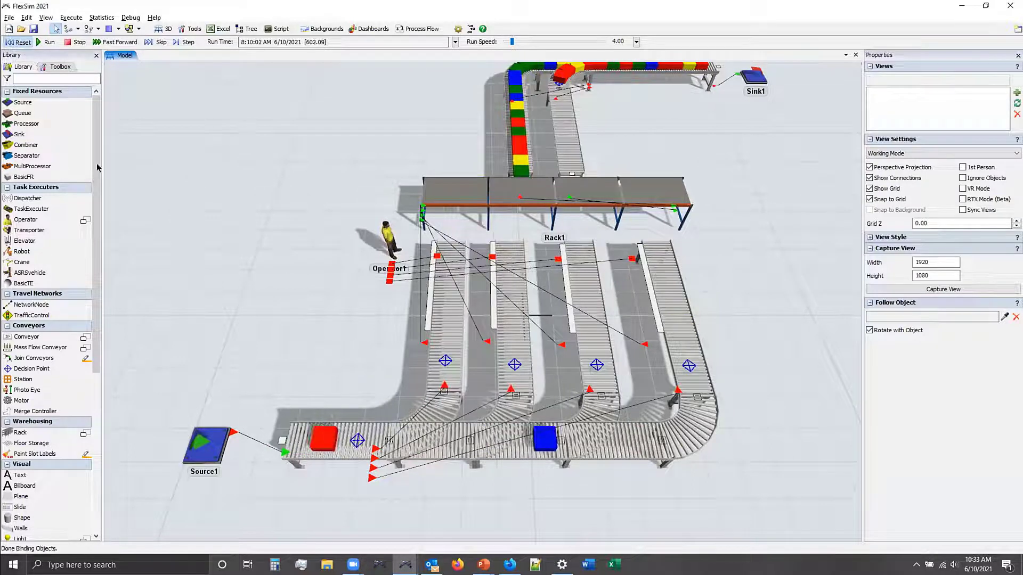
- Reset the first model and enable Use Transport for the exit transfers of all four lanes together
click(21, 42)
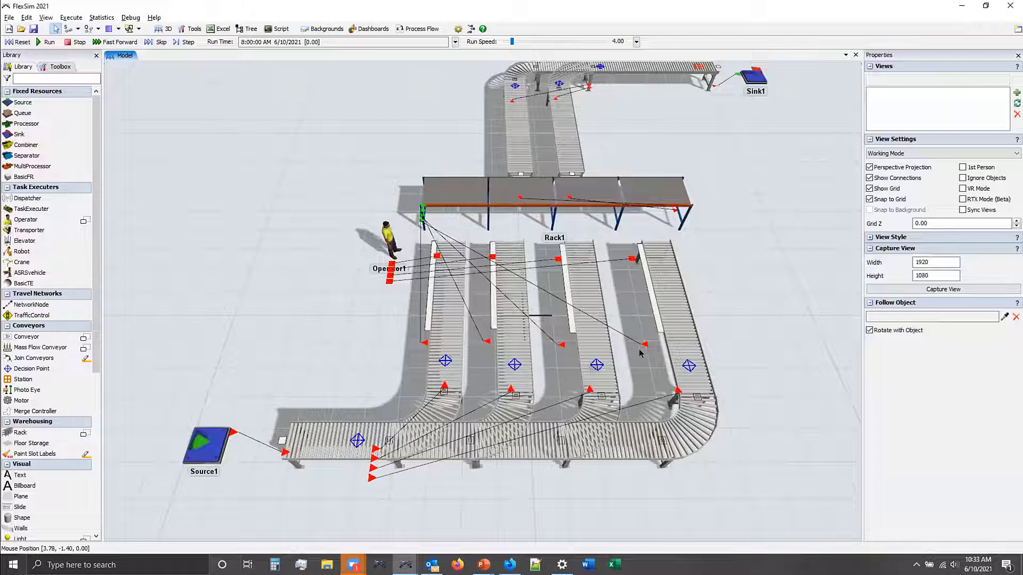
click(428, 299)
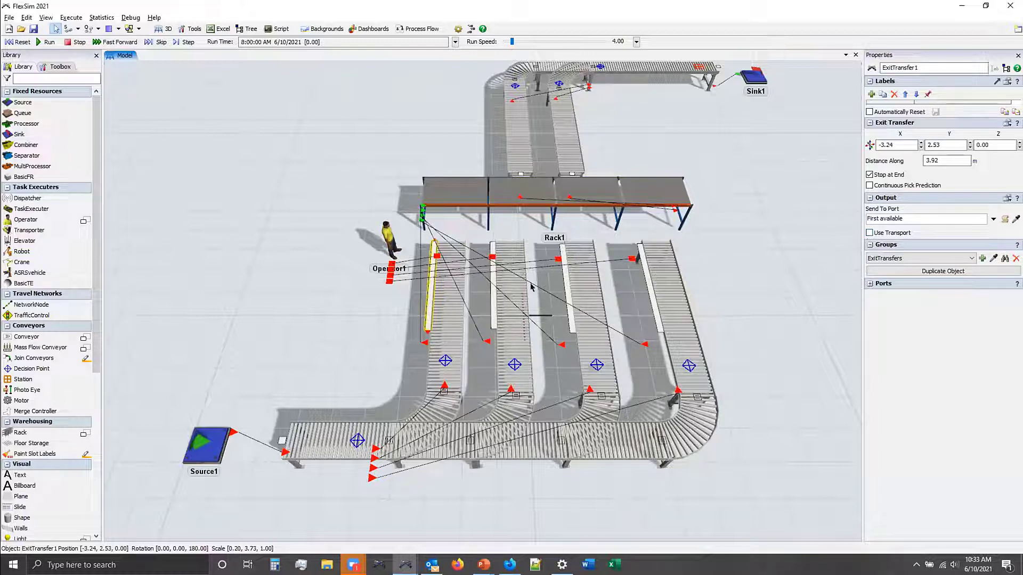
click(493, 288)
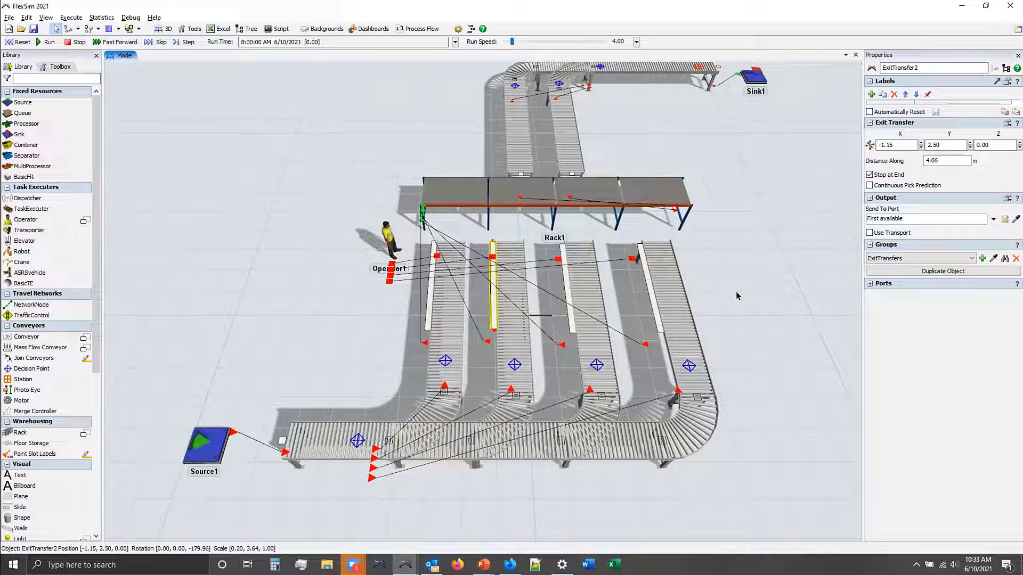
shift+click(428, 287)
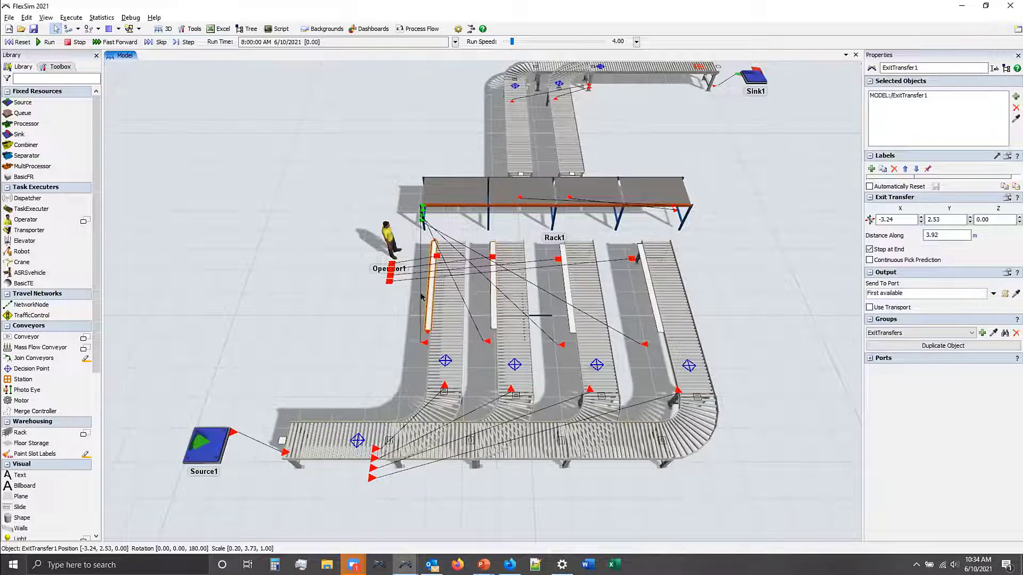
shift+click(491, 285)
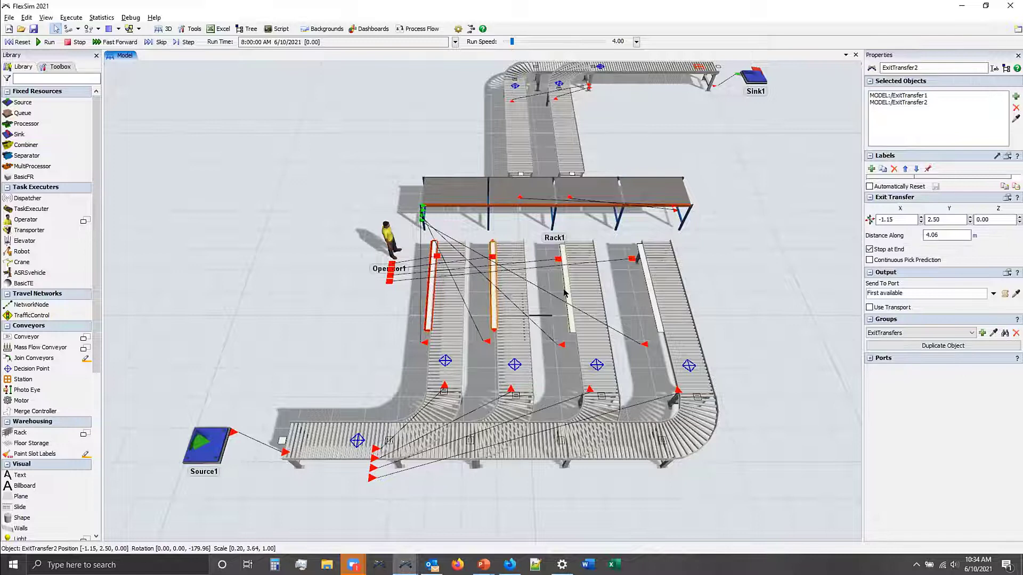
shift+click(564, 292)
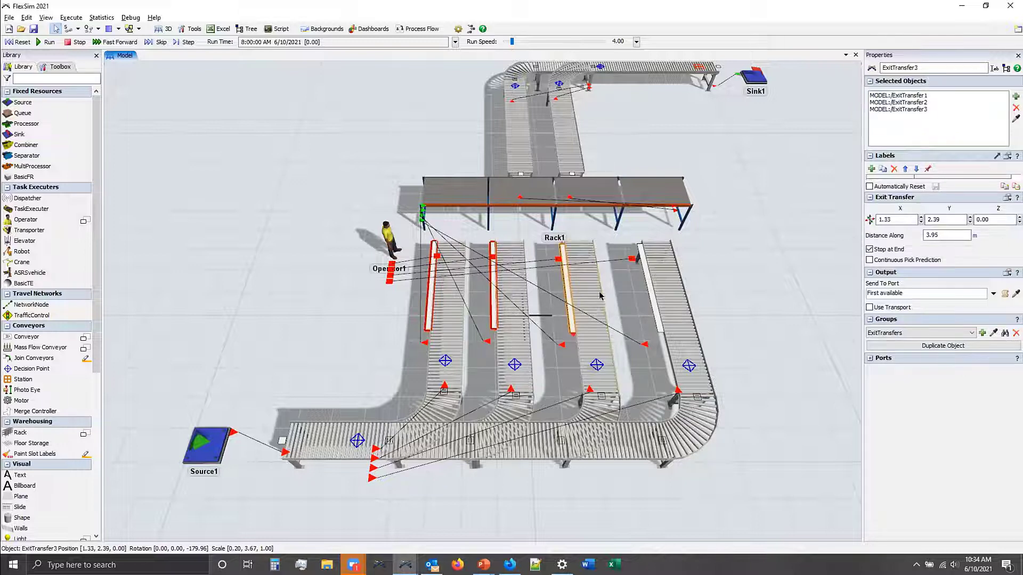
shift+click(653, 304)
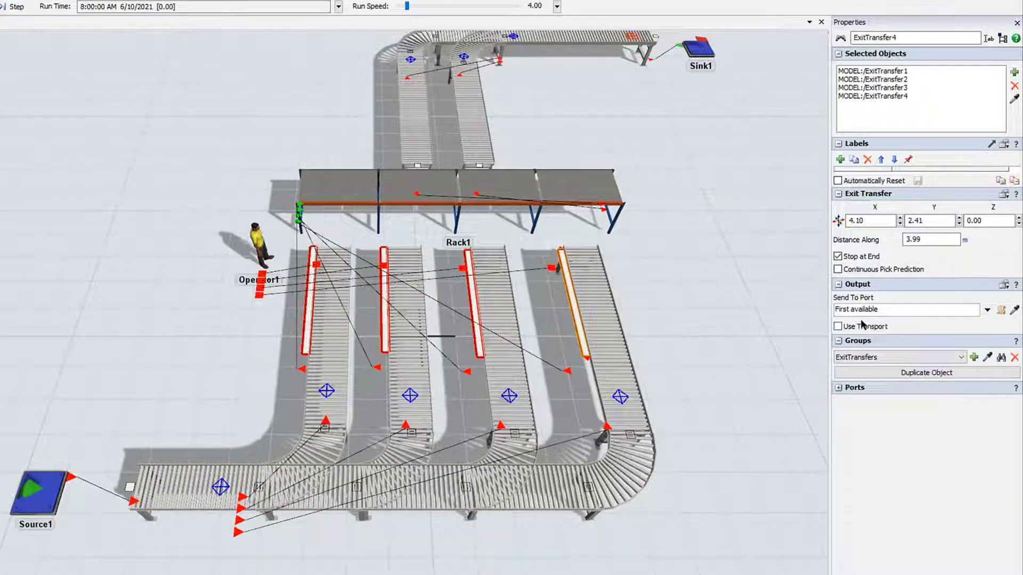
click(862, 327)
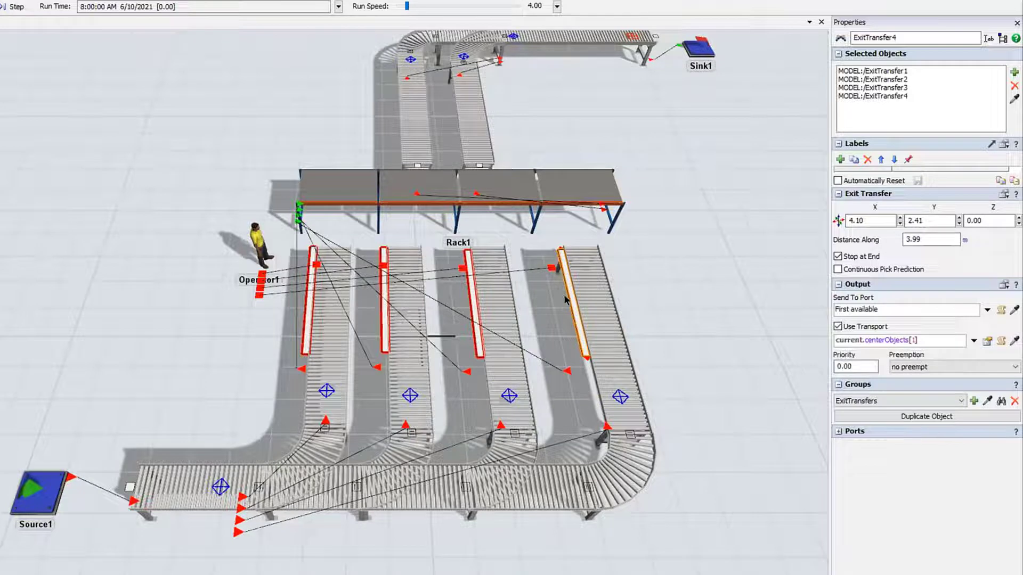
- Check the transport setting on each of the four lane exit transfers
click(472, 308)
click(380, 307)
click(303, 320)
click(304, 323)
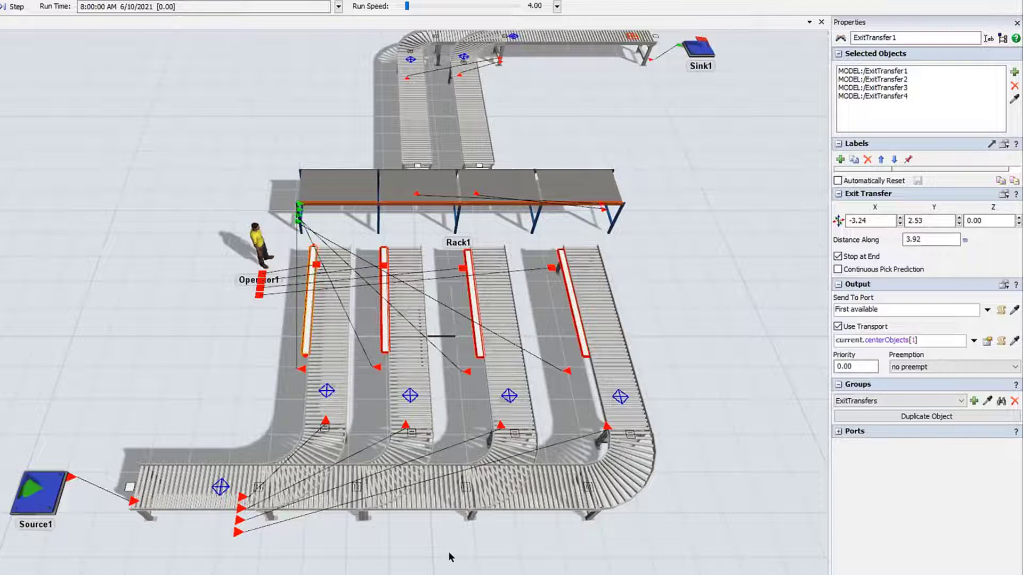
right_drag(440, 542, 443, 522)
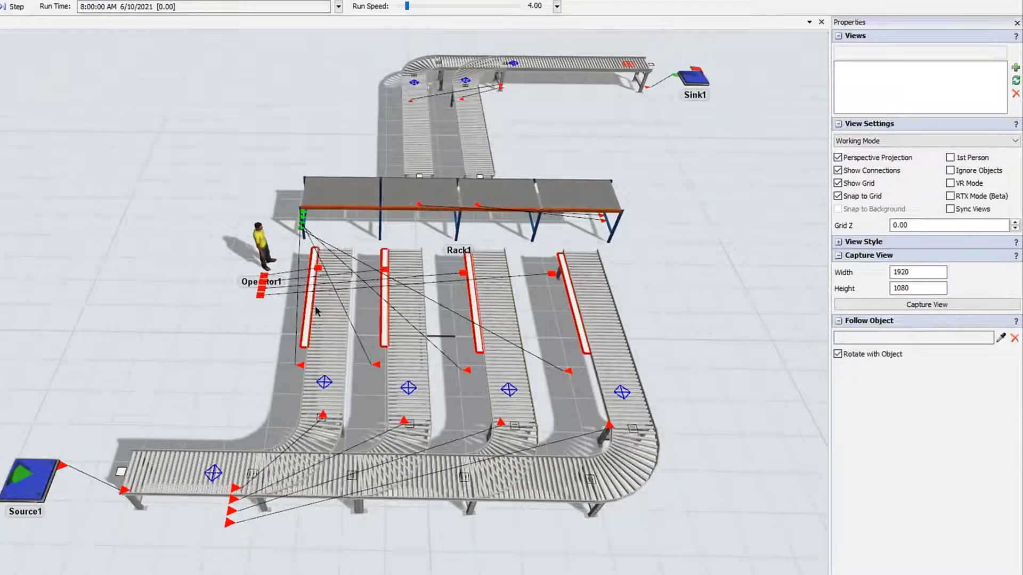
click(306, 321)
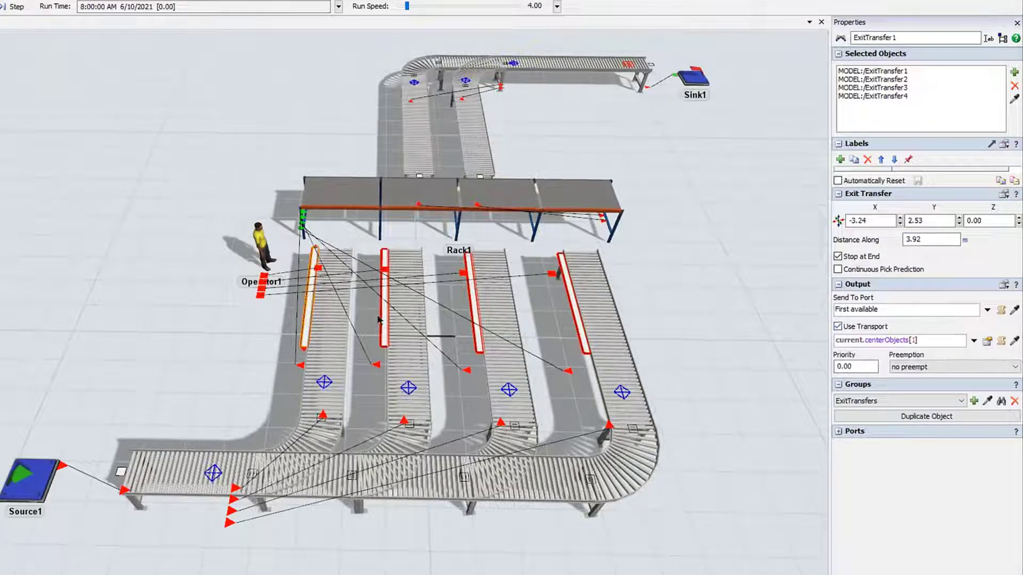
click(472, 303)
click(573, 300)
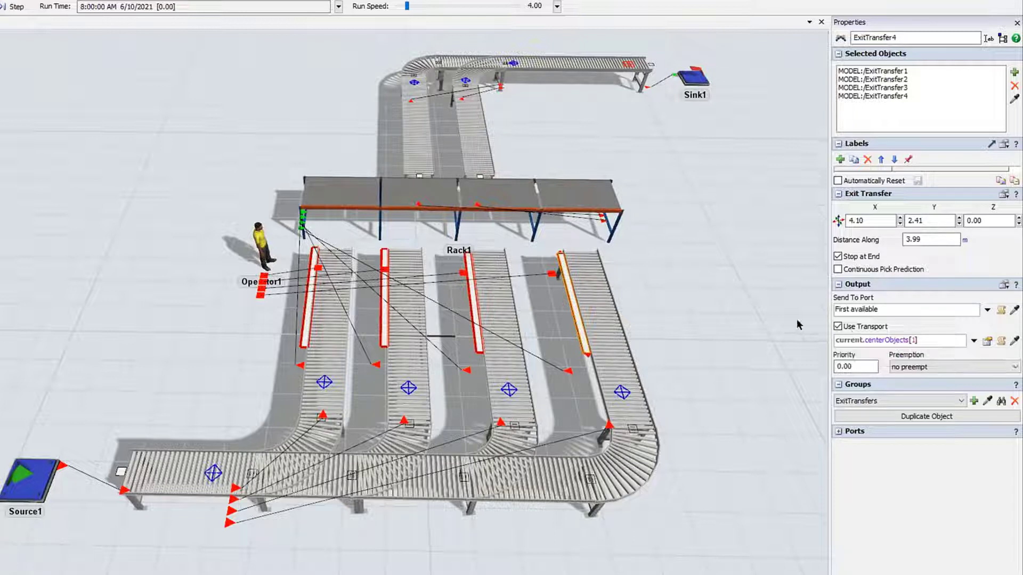
- Clear the selection and run the model to observe how the operator carries boxes from the lanes to the rack
click(689, 291)
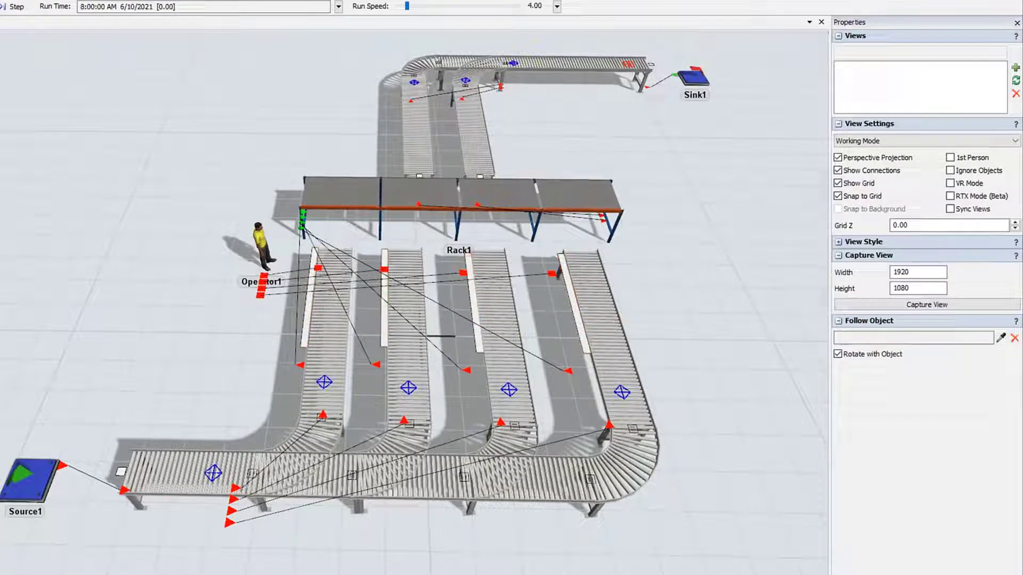
click(5, 6)
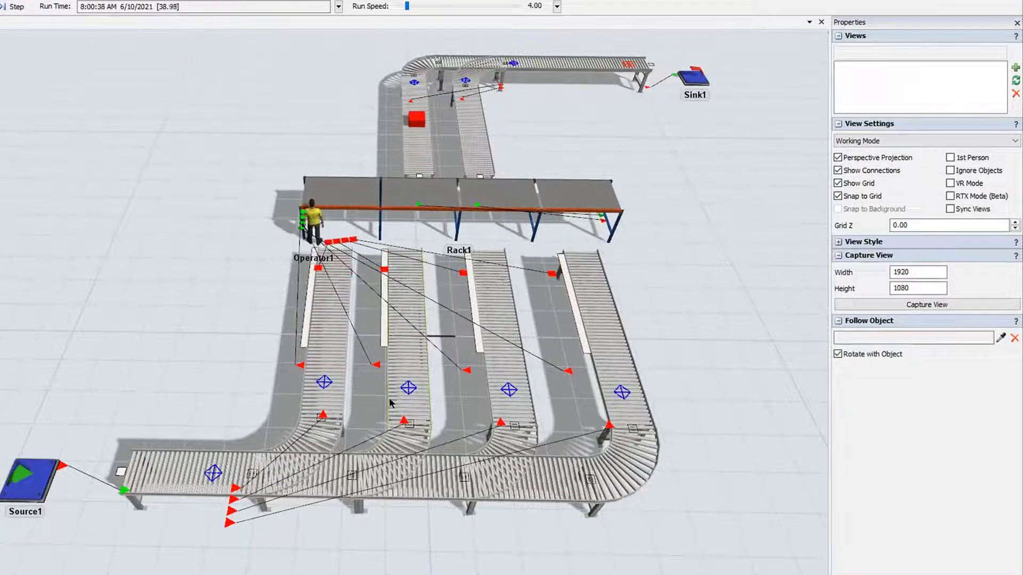
click(306, 293)
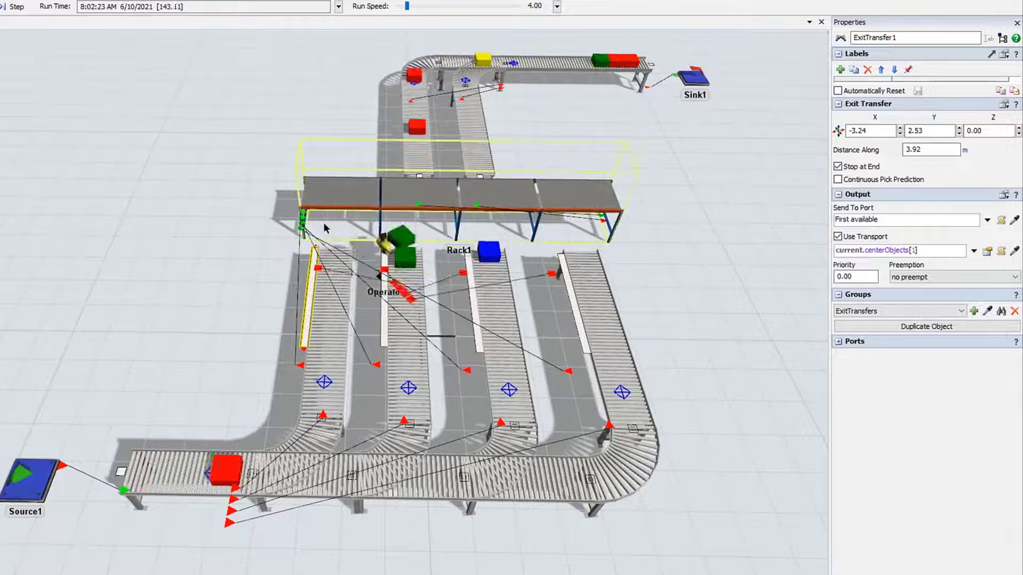
- Set Rack1's Minimum Dwell Time to a normal distribution with mean 30 and standard deviation 5
click(524, 199)
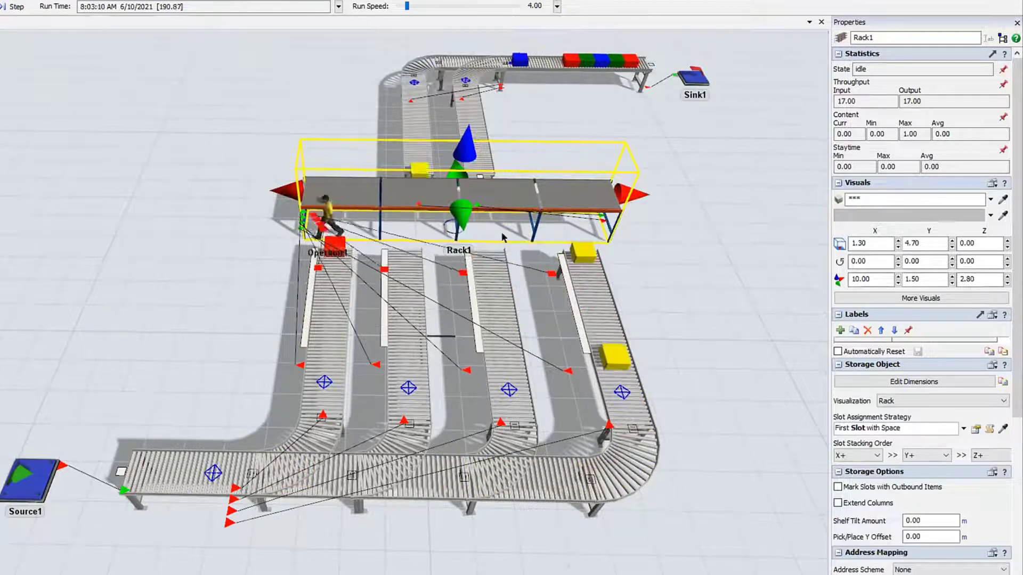
click(838, 53)
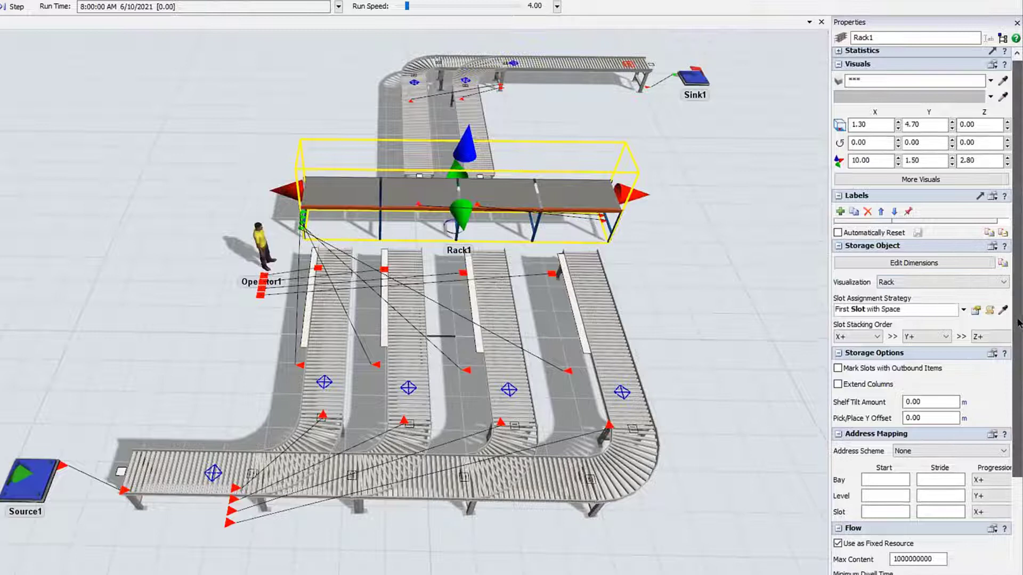
scroll(1019, 322, down, 5)
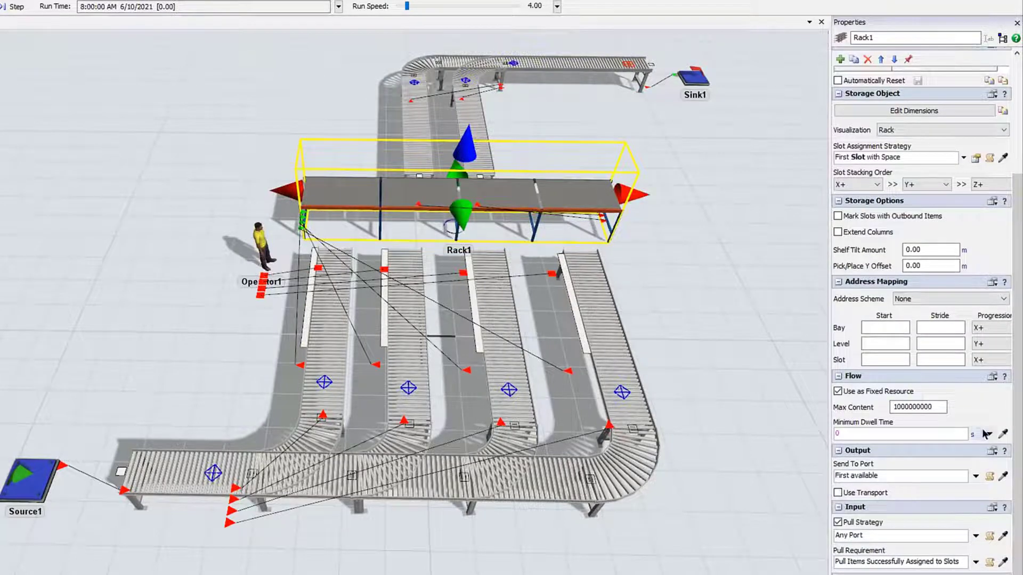
click(986, 434)
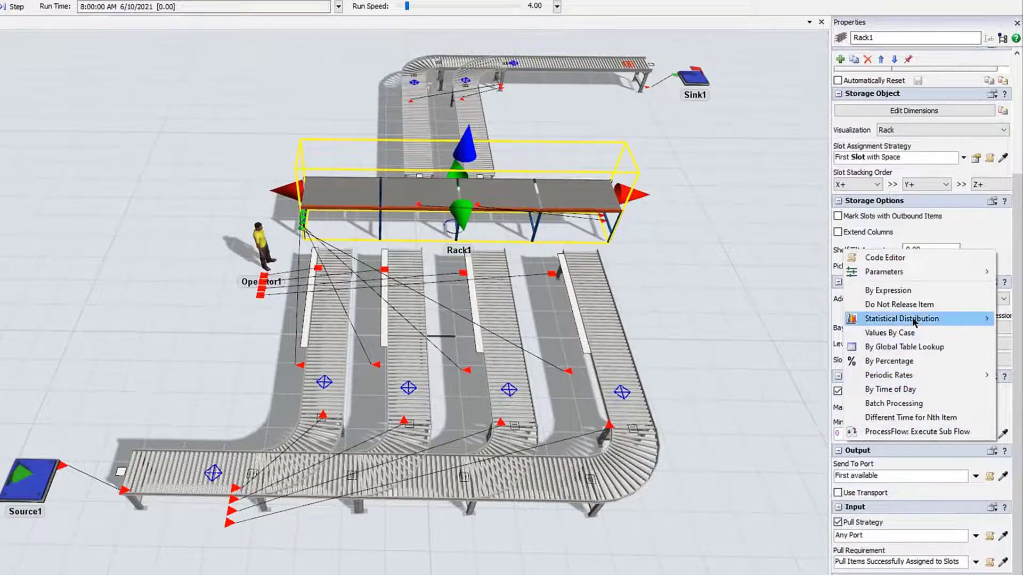
mouse_move(914, 322)
click(746, 508)
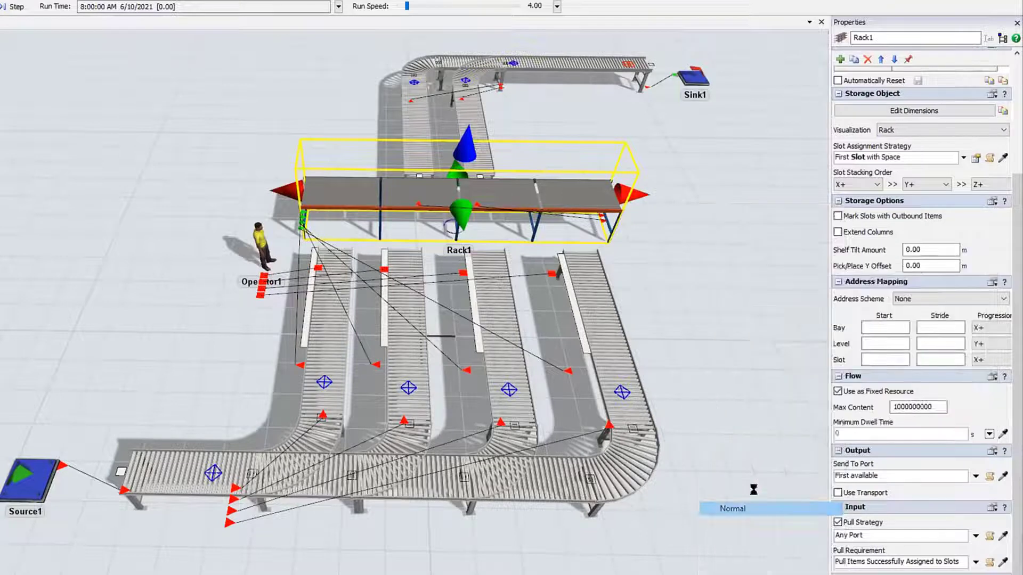
drag(865, 456, 761, 418)
text(30.)
drag(857, 474, 756, 440)
text(5)
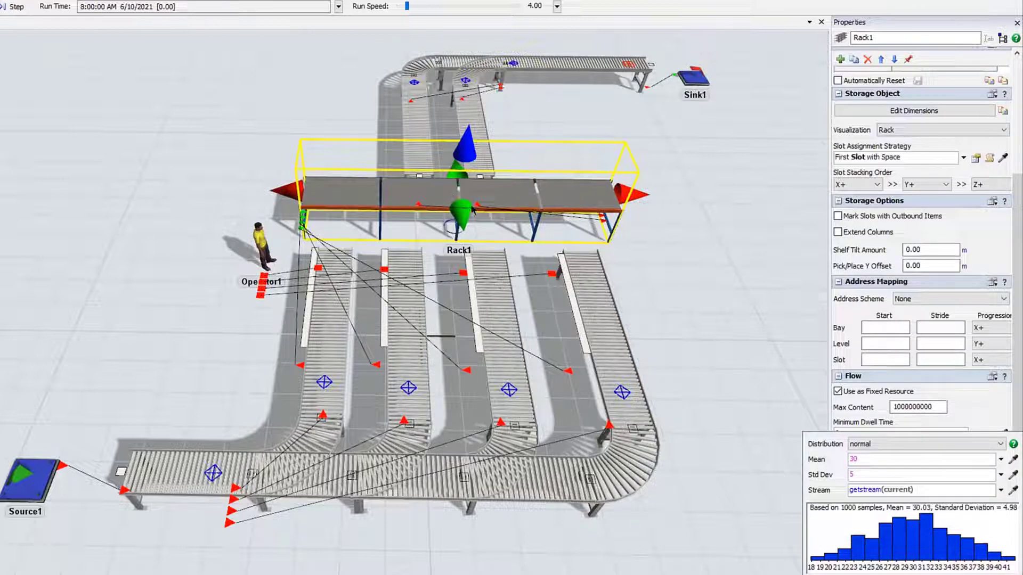
click(976, 406)
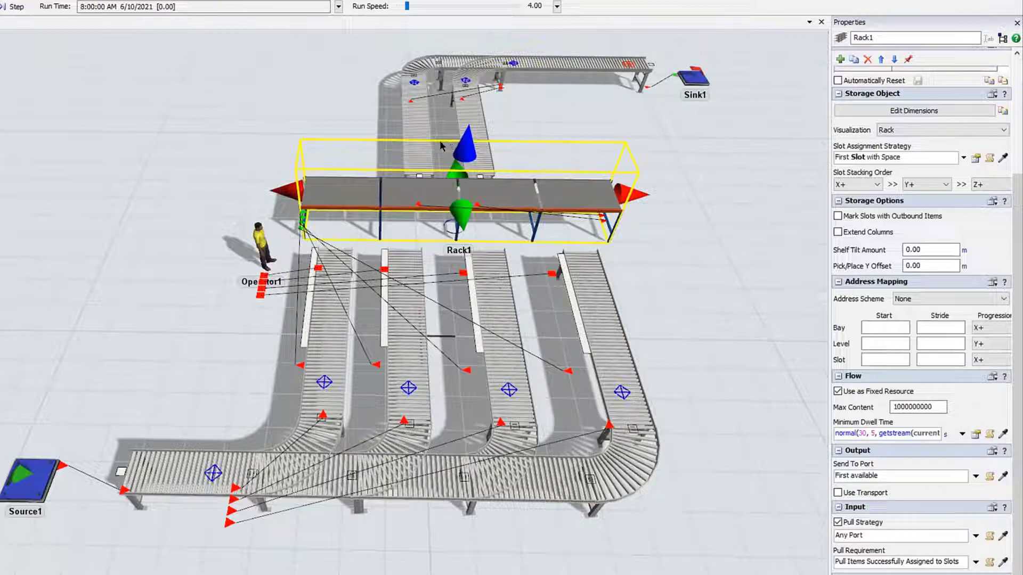
- Review the Send To Port options of Rack1, including Round Robin
click(975, 475)
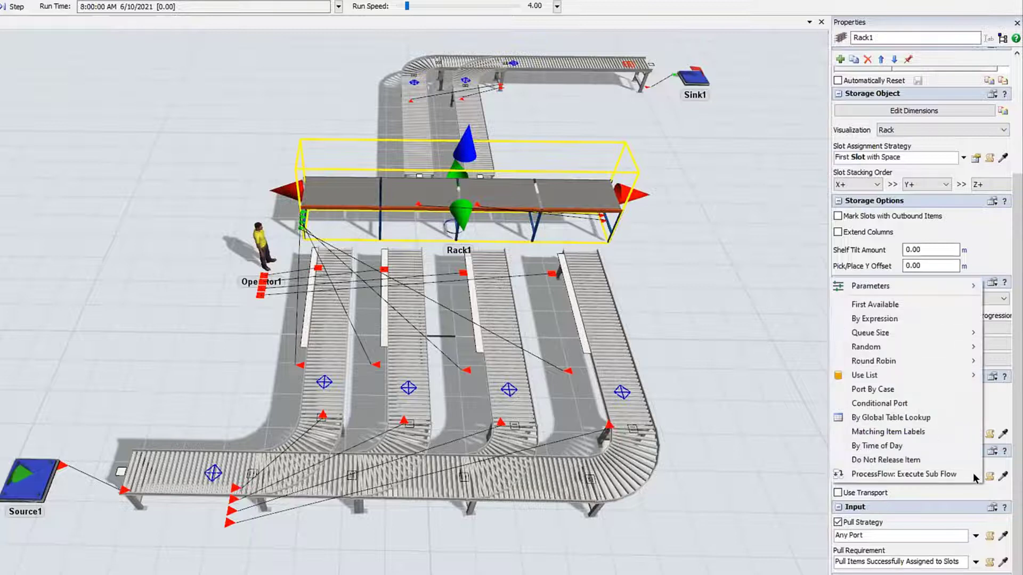
mouse_move(904, 361)
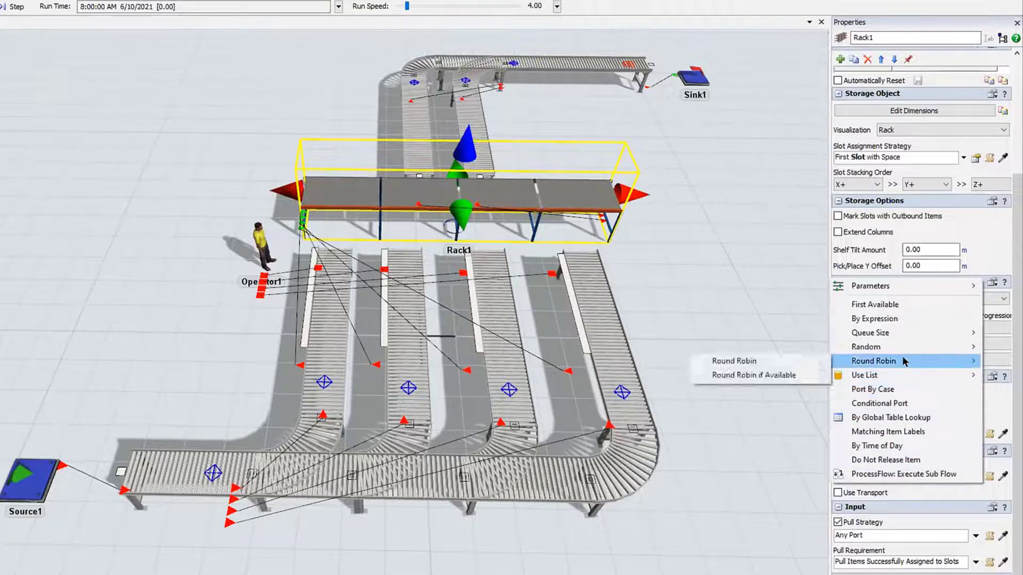
click(799, 361)
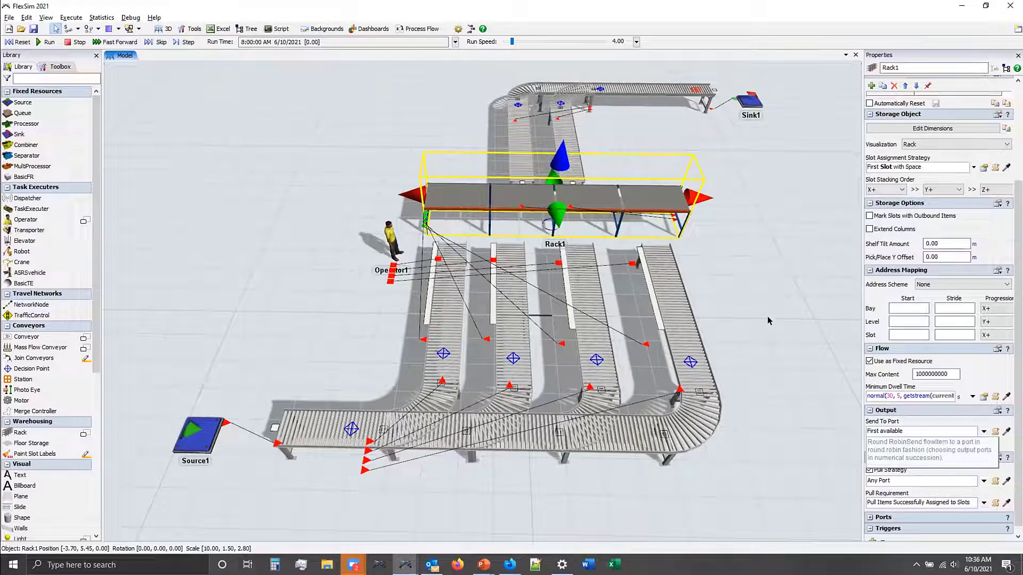
- Run the model to observe how boxes dwell in the rack, and reset it
drag(735, 270, 727, 299)
click(46, 41)
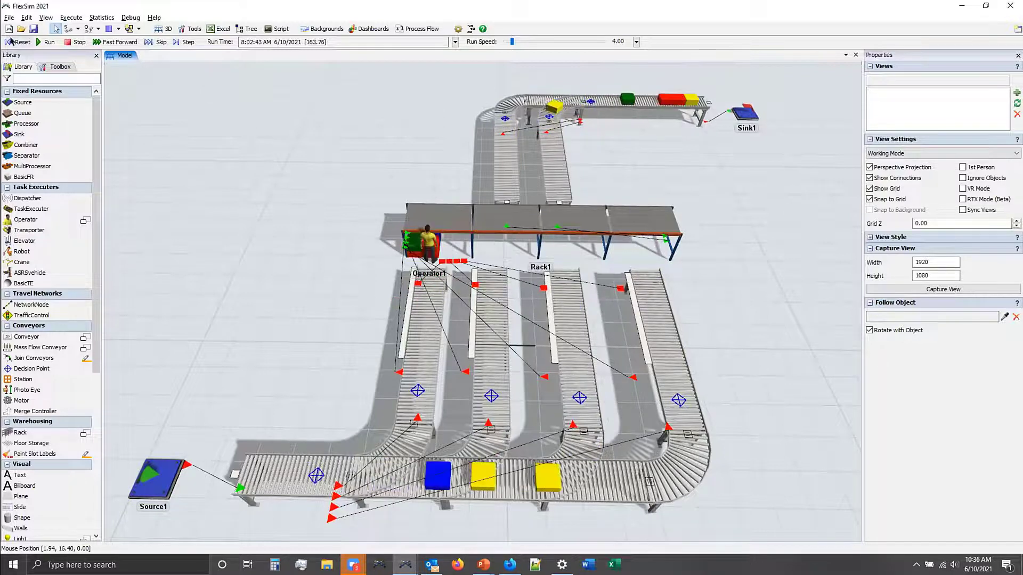
click(18, 42)
- Add an On Arrival trigger that enters a restricted area with max content 1 to the two decision points before the output conveyor merge
drag(596, 169, 613, 418)
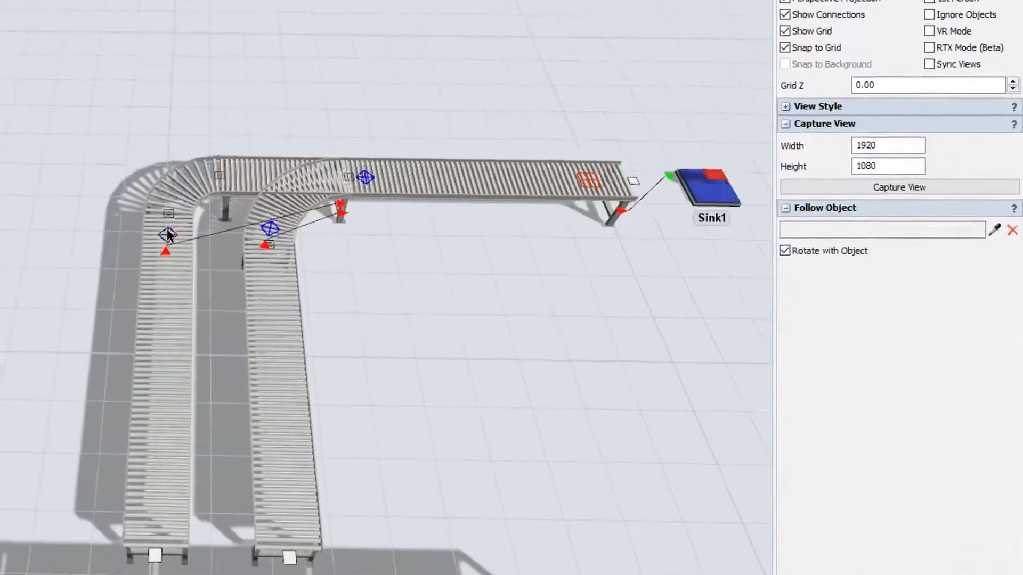
click(472, 319)
click(262, 230)
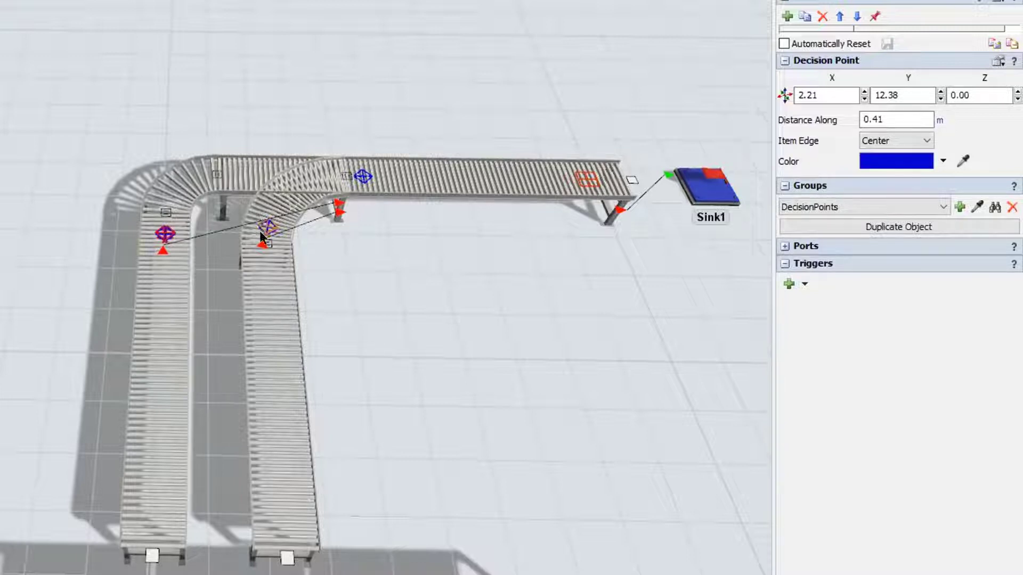
click(804, 285)
click(817, 305)
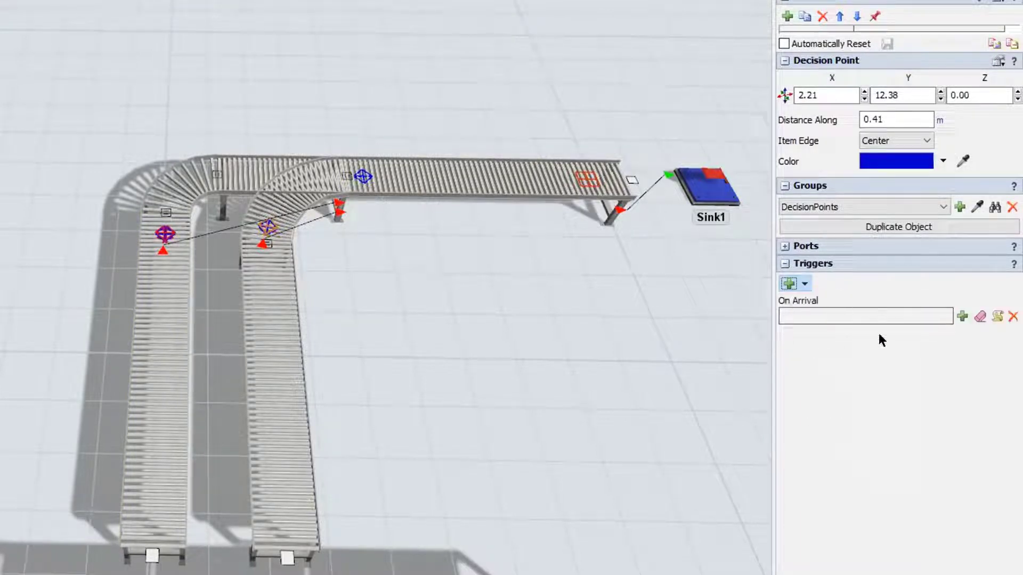
click(951, 318)
mouse_move(948, 395)
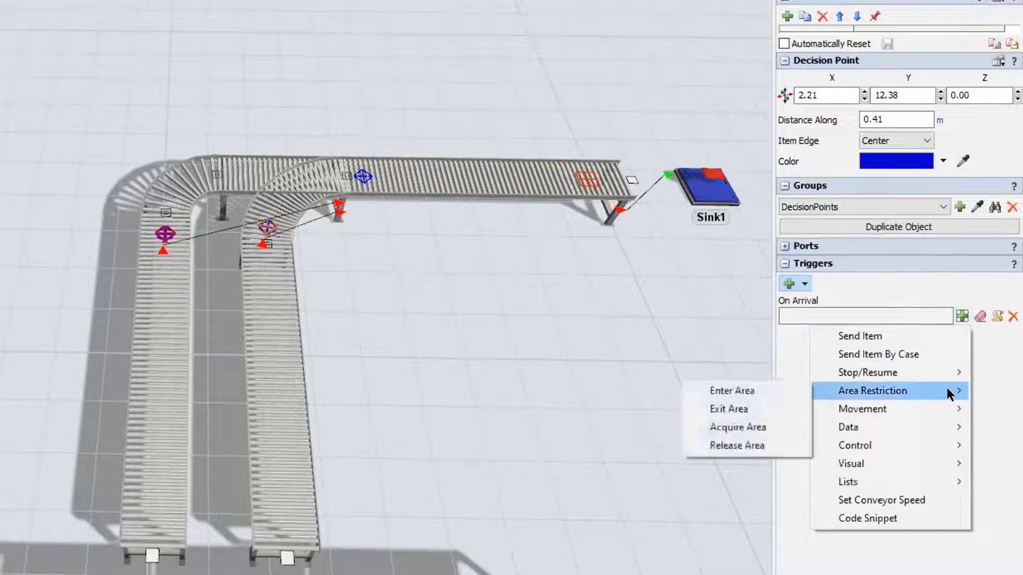
click(758, 390)
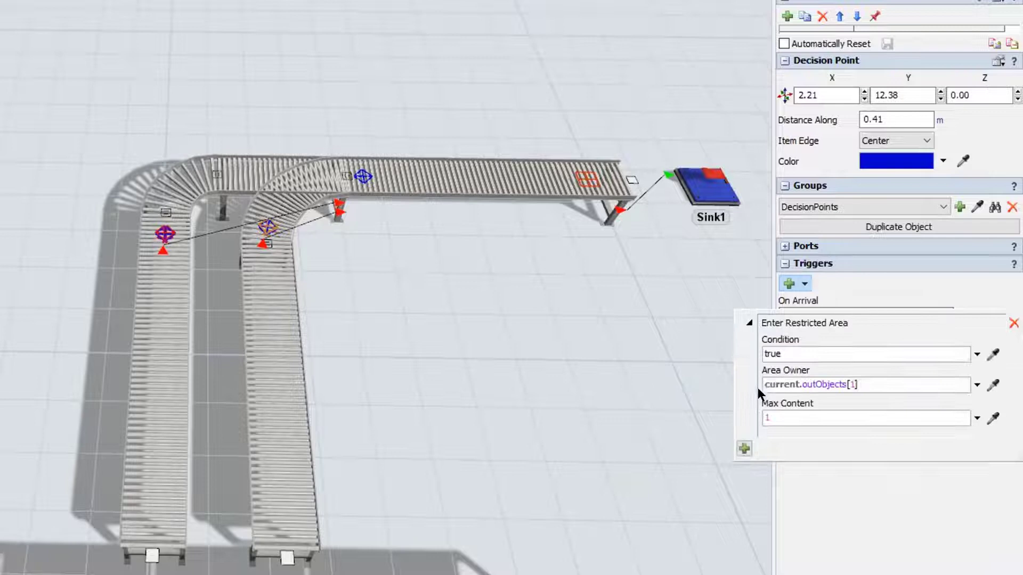
click(929, 480)
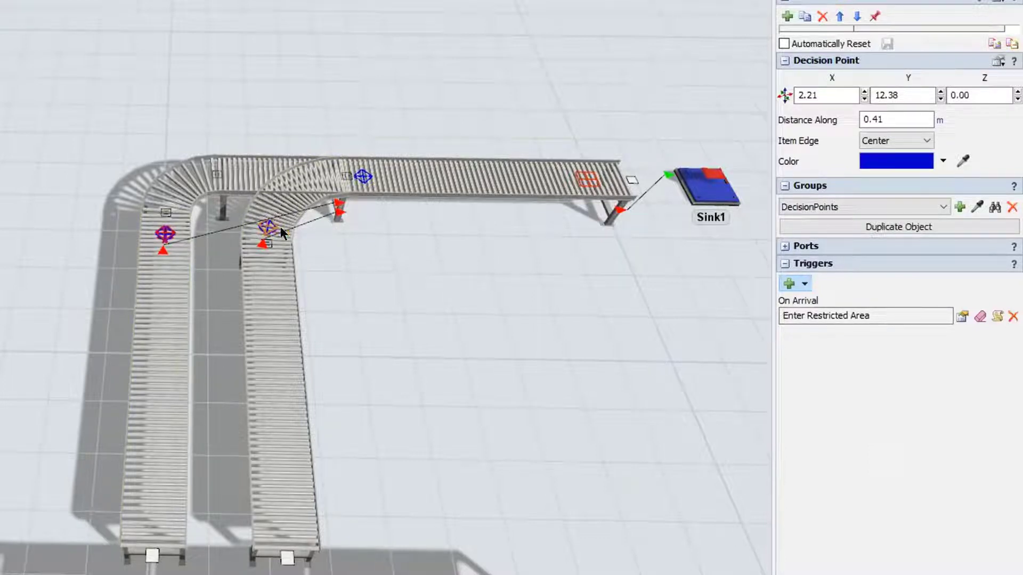
click(377, 242)
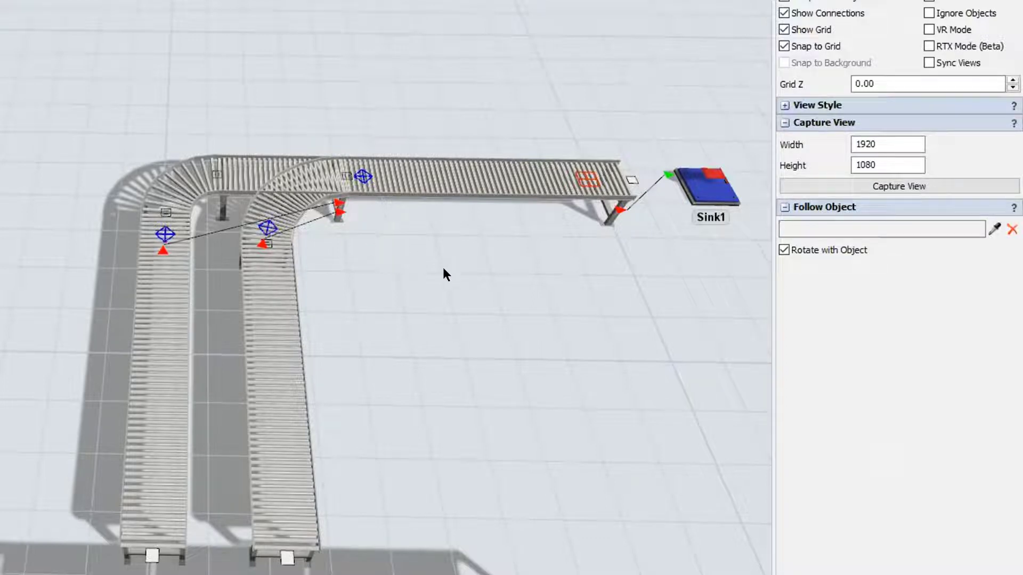
- Add an On Continue trigger that exits the restricted area to the decision point just past the merge on the output conveyor
click(363, 177)
click(804, 167)
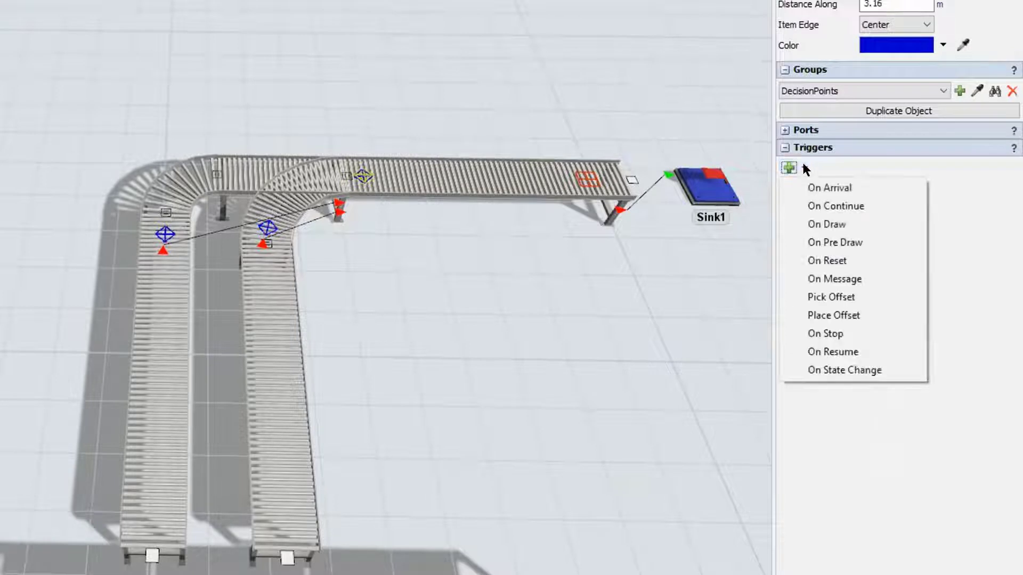
click(837, 203)
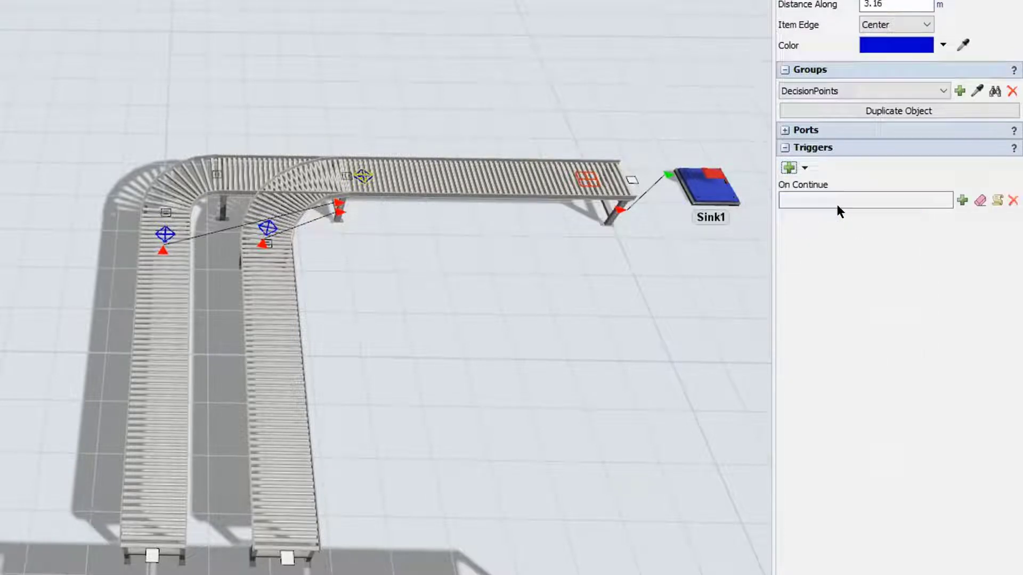
click(961, 200)
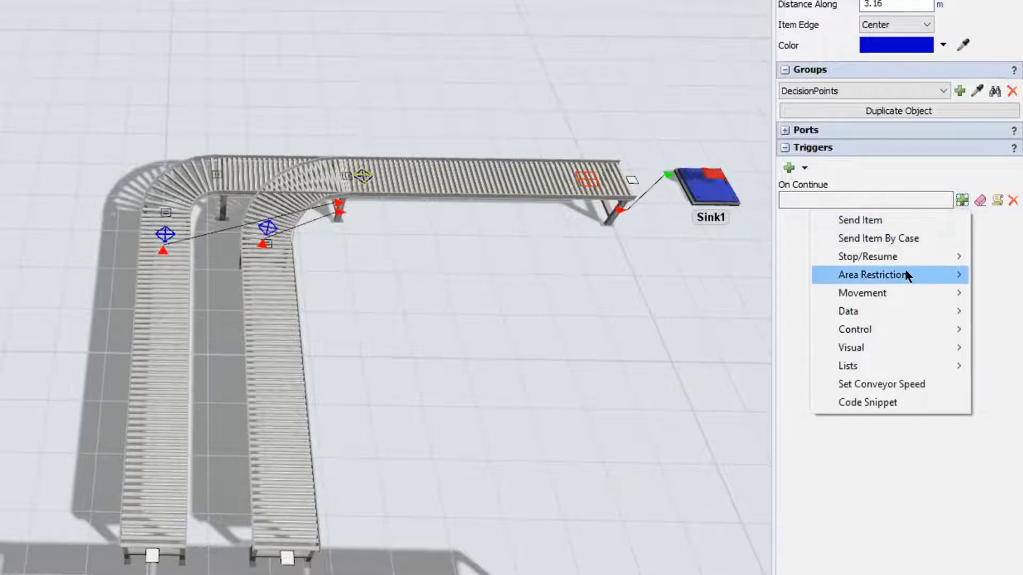
mouse_move(816, 275)
click(738, 293)
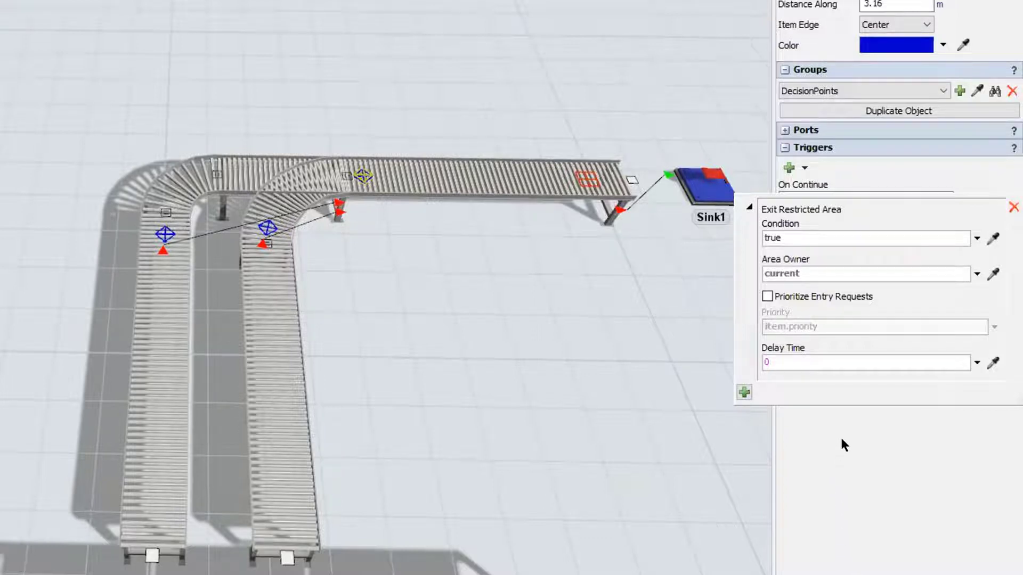
click(644, 373)
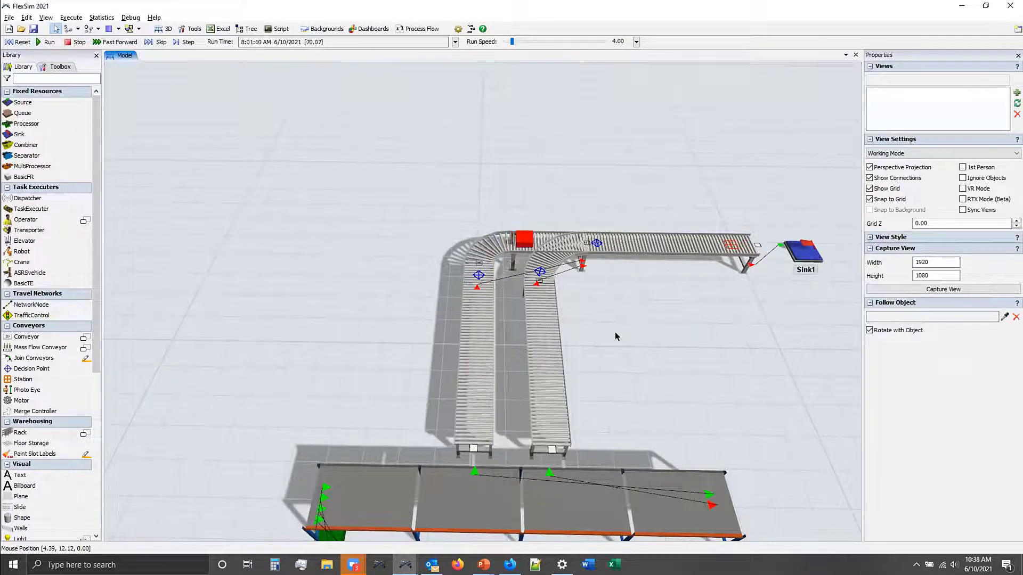
- Observe how boxes pass through the output conveyor merge while the model runs, and stop the run
scroll(615, 336, up, 2)
scroll(609, 351, up, 2)
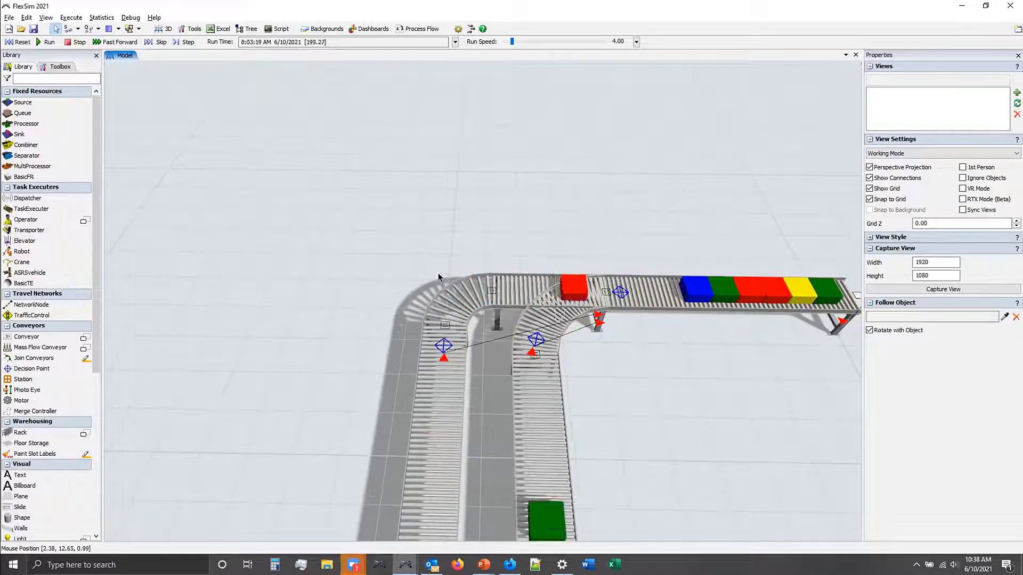
click(73, 41)
- Review the area owner settings of the Exit Restricted Area and Enter Restricted Area triggers on the merge decision points
click(617, 292)
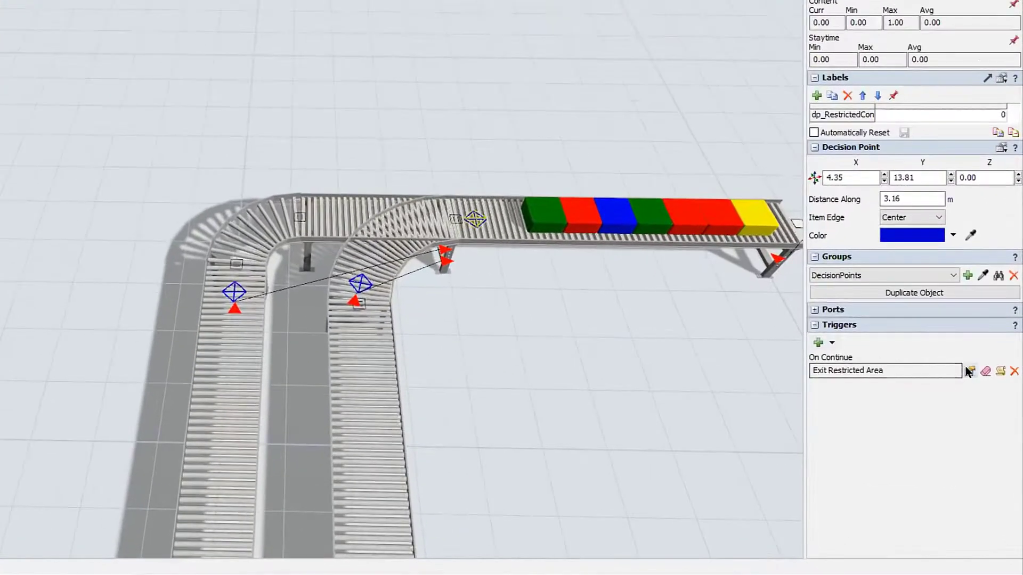
click(965, 367)
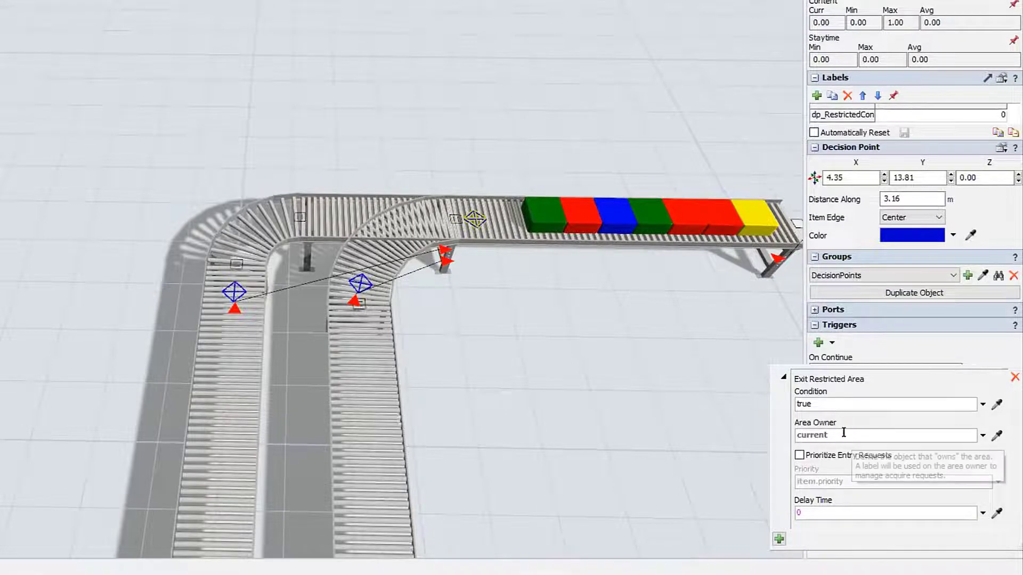
click(361, 290)
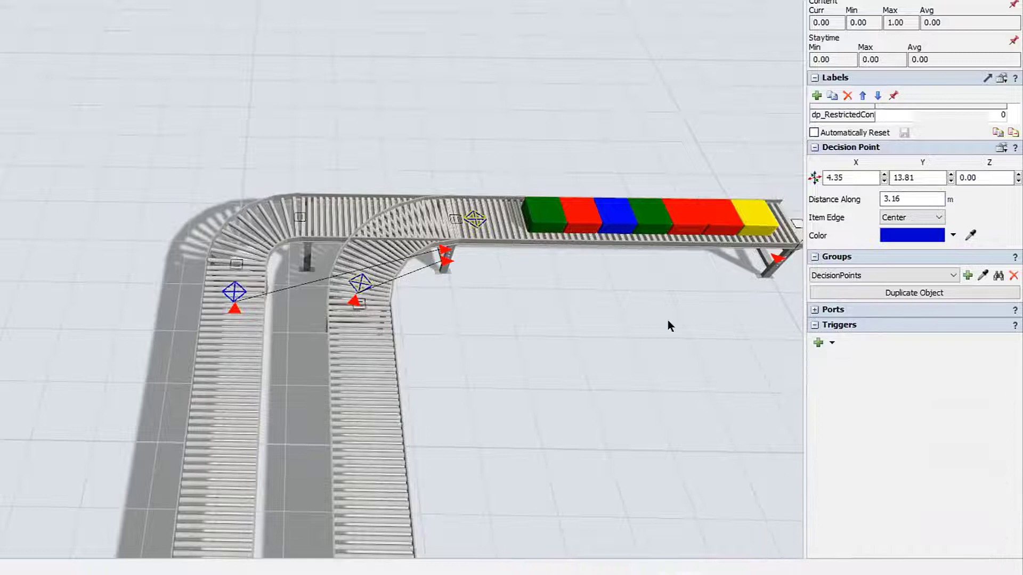
click(970, 357)
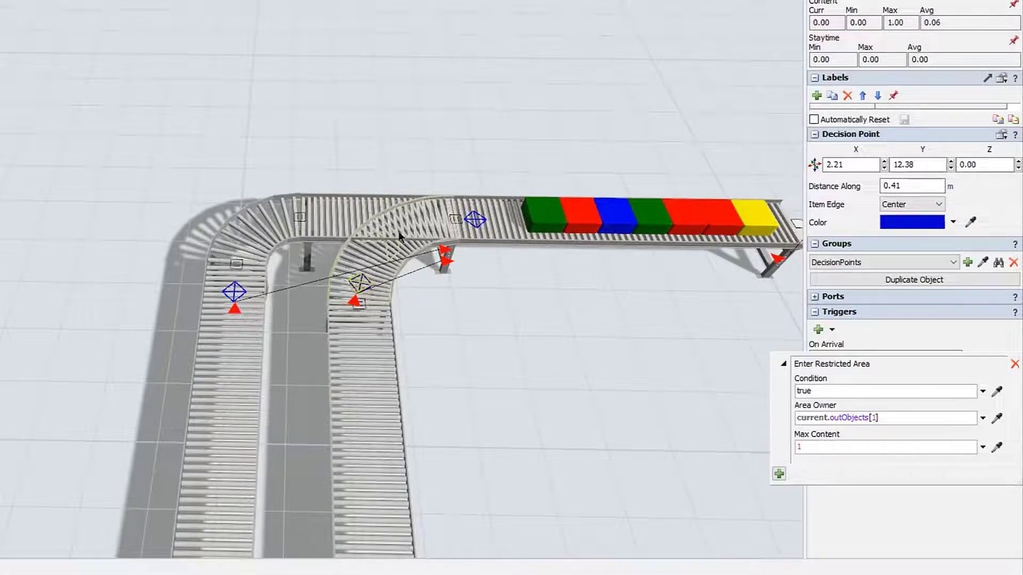
click(477, 219)
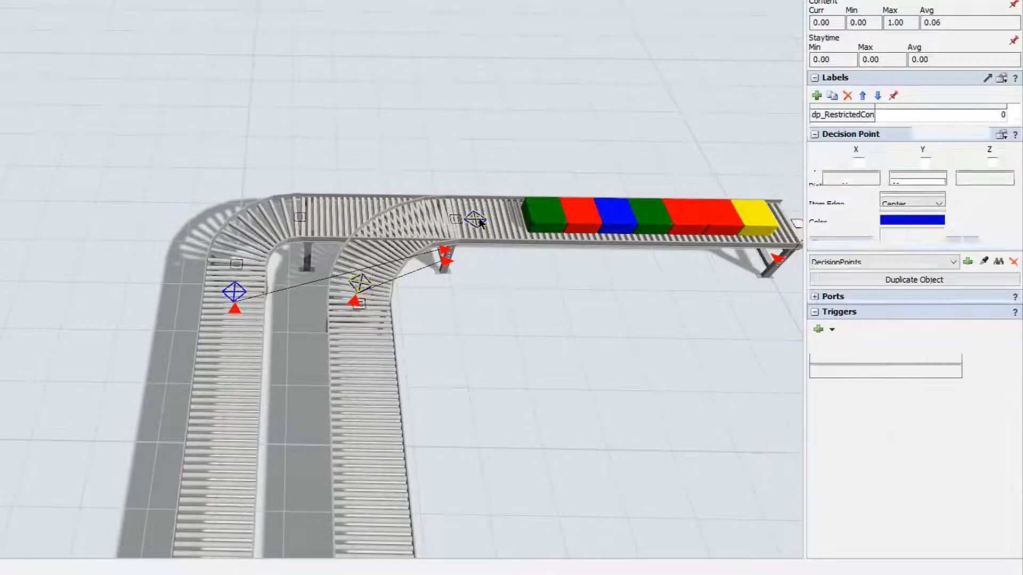
click(970, 372)
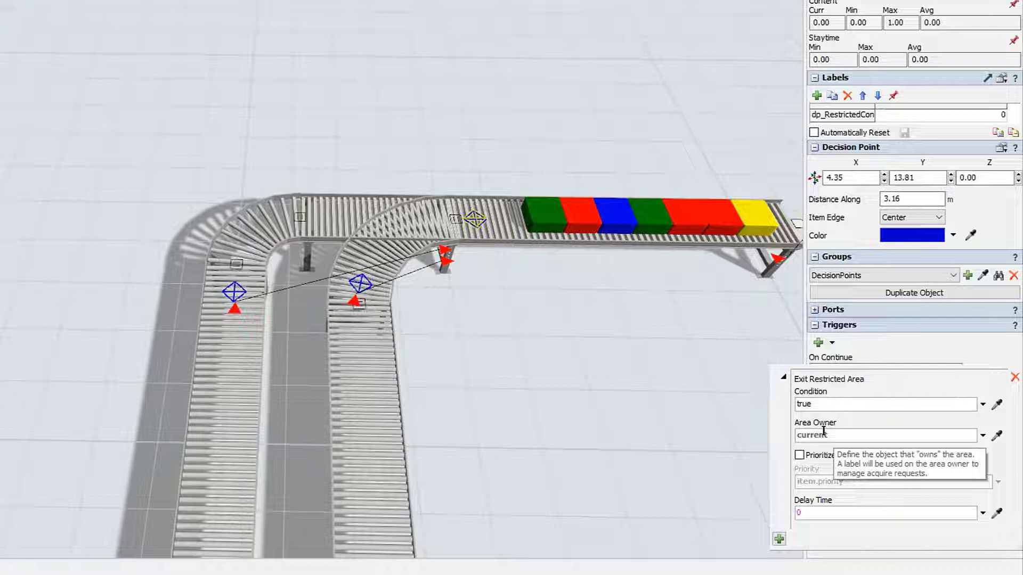
click(178, 129)
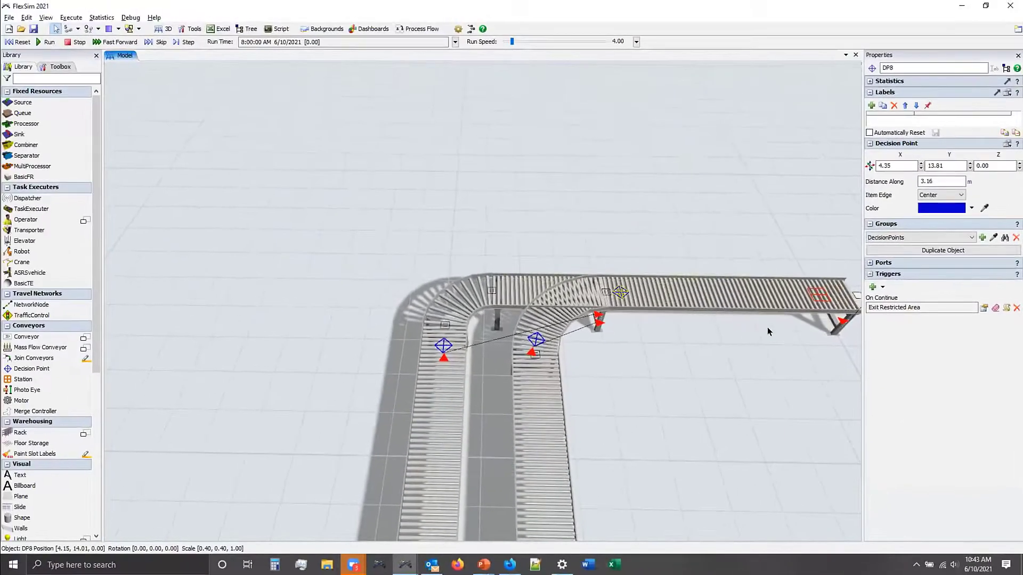
click(643, 315)
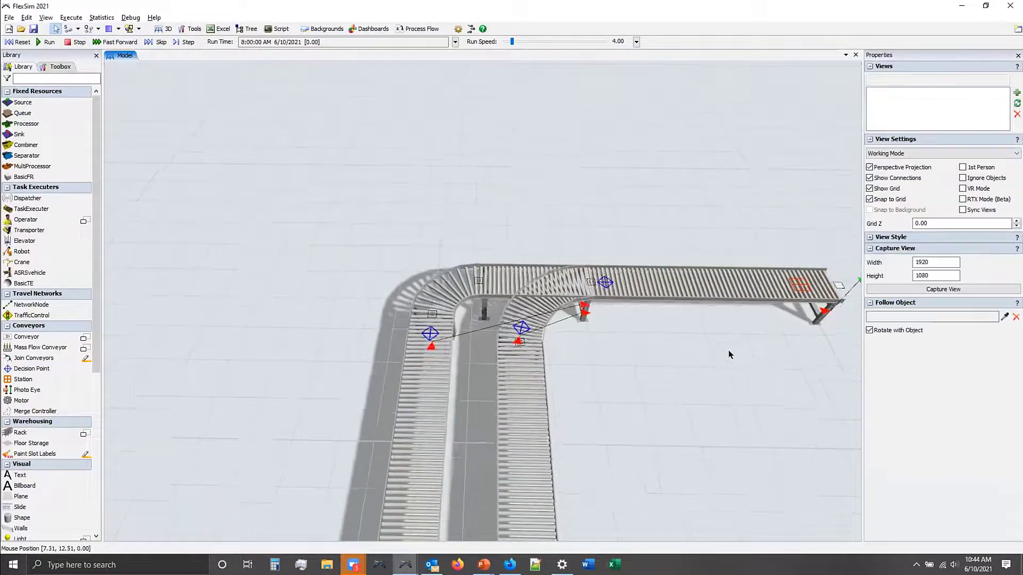
- Set the process time of the station near the end of the output conveyor to 3 s
scroll(567, 297, down, 5)
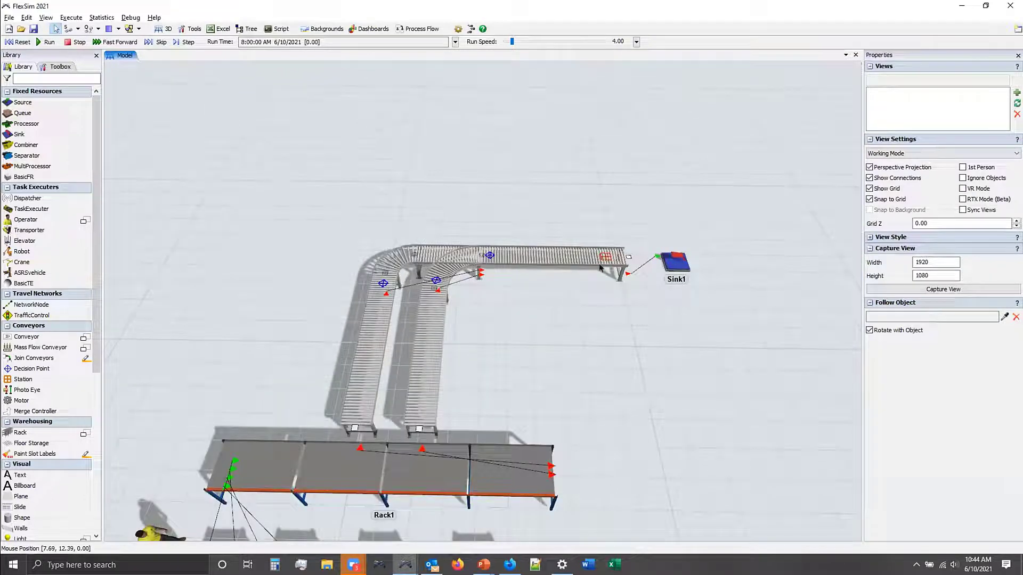
click(601, 259)
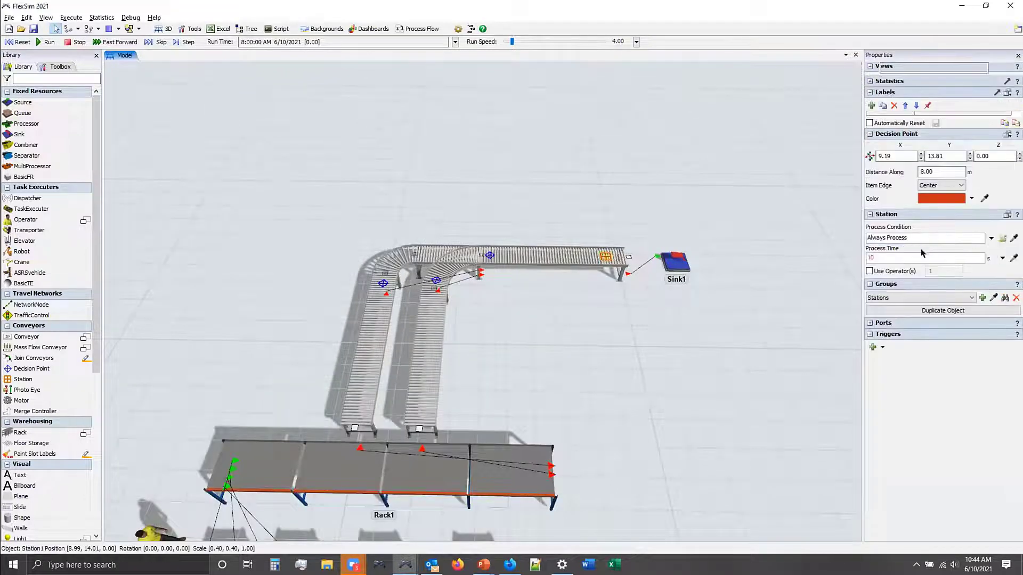
click(887, 257)
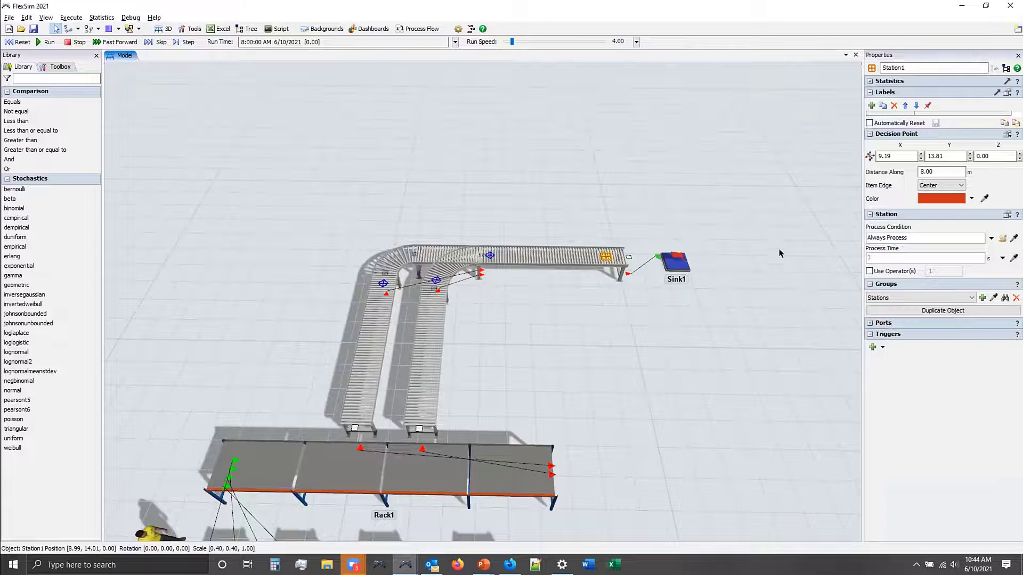
click(651, 310)
- Reset the model and run it at high speed to observe the whole flow from source to sink
drag(571, 317, 644, 206)
scroll(649, 298, down, 2)
scroll(643, 207, down, 1)
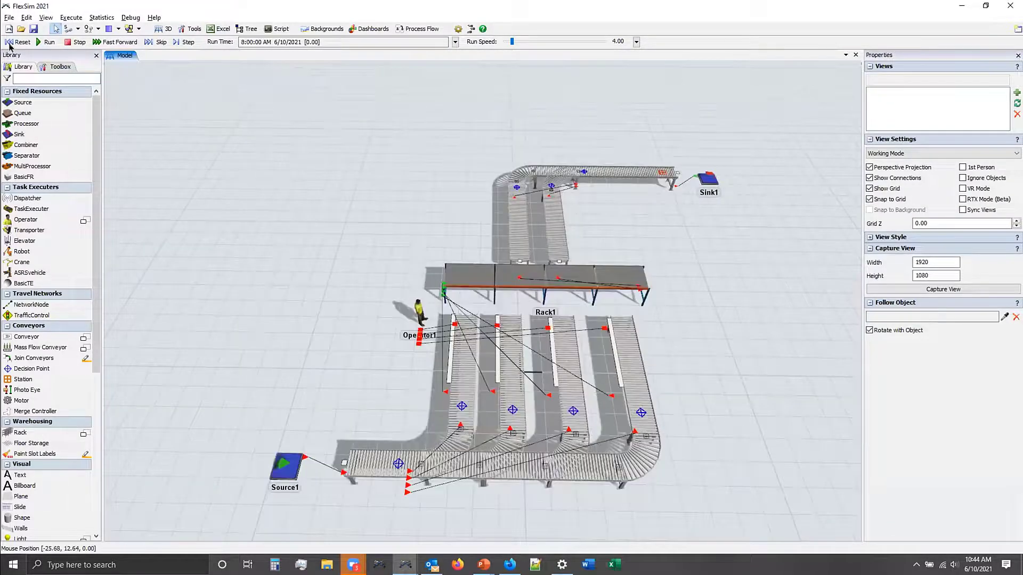
click(20, 41)
click(120, 42)
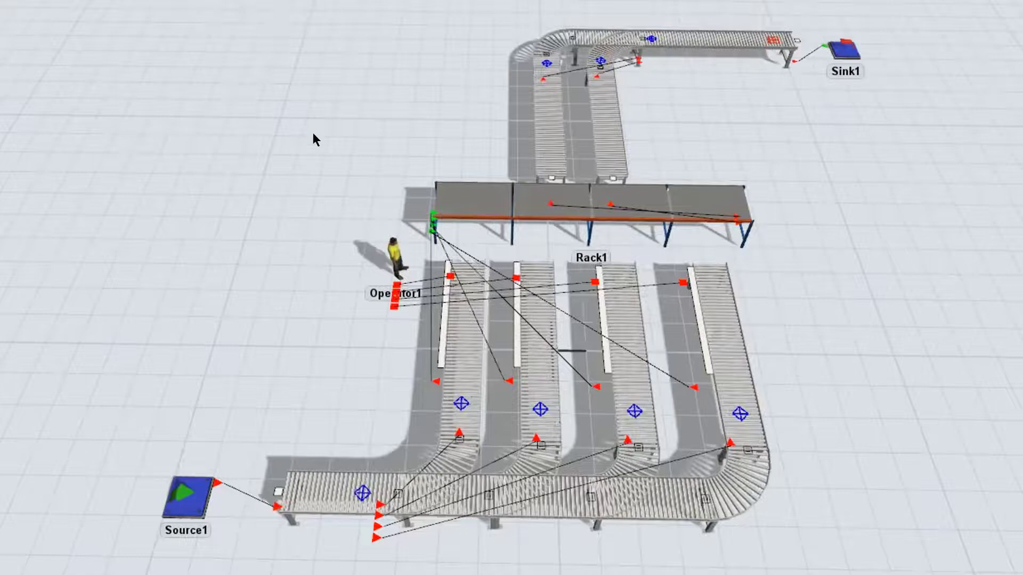
- Choose Port By Case on item.Type for Rack1's Send To Port and add cases 1 to 4
drag(313, 134, 246, 265)
scroll(395, 211, up, 3)
drag(411, 238, 309, 167)
click(490, 322)
click(581, 319)
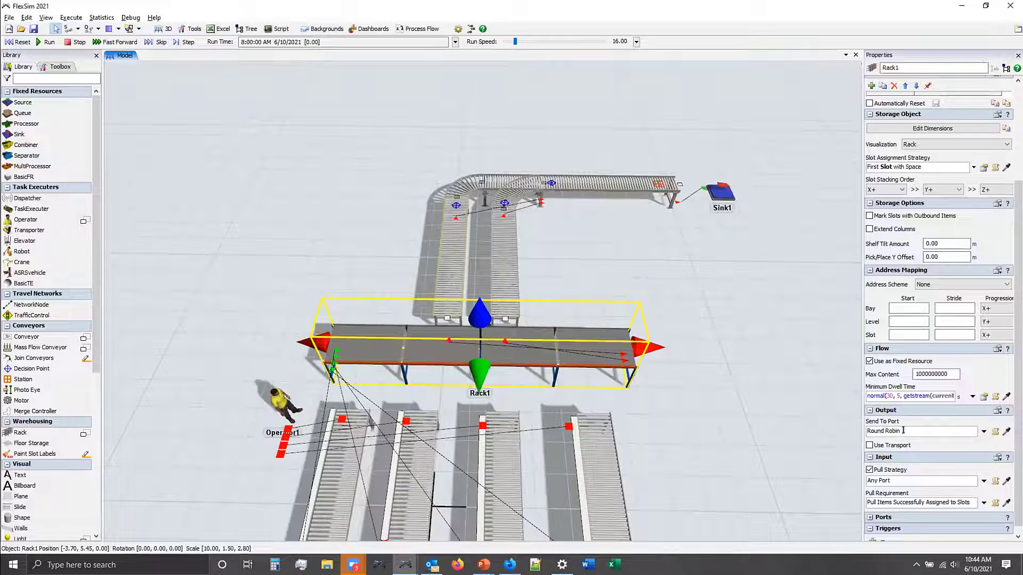
click(978, 432)
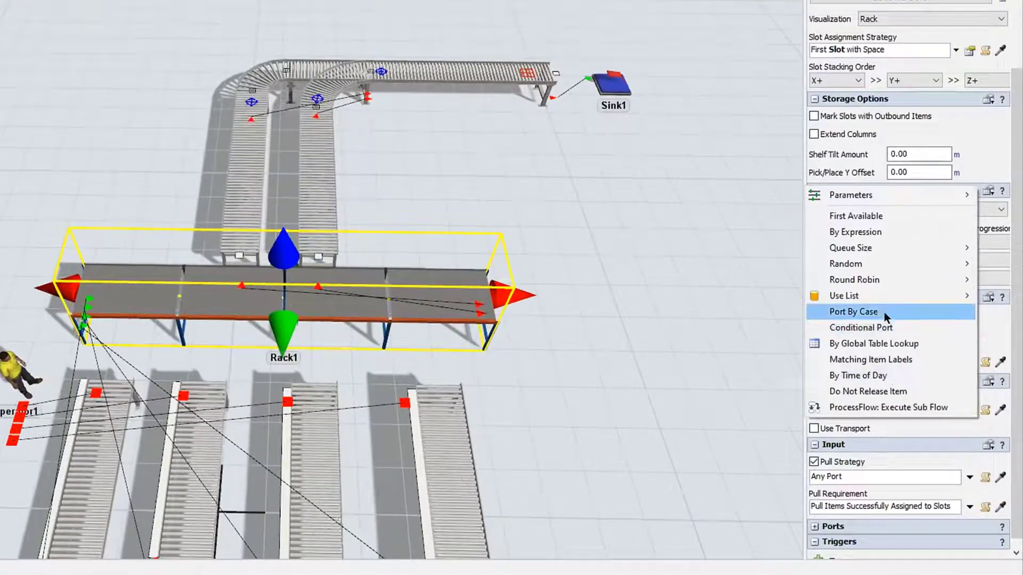
click(877, 313)
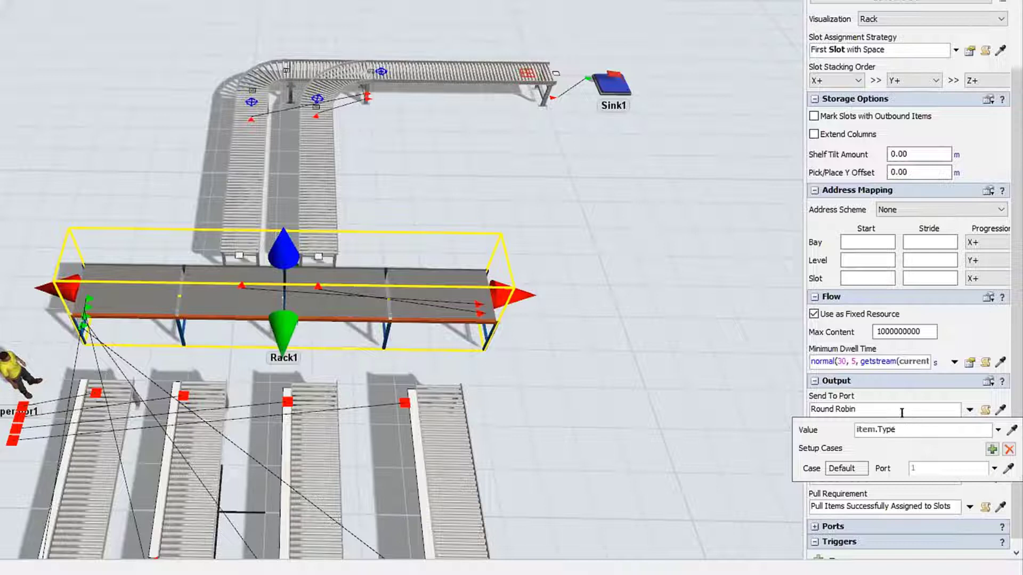
click(992, 449)
click(992, 450)
click(992, 449)
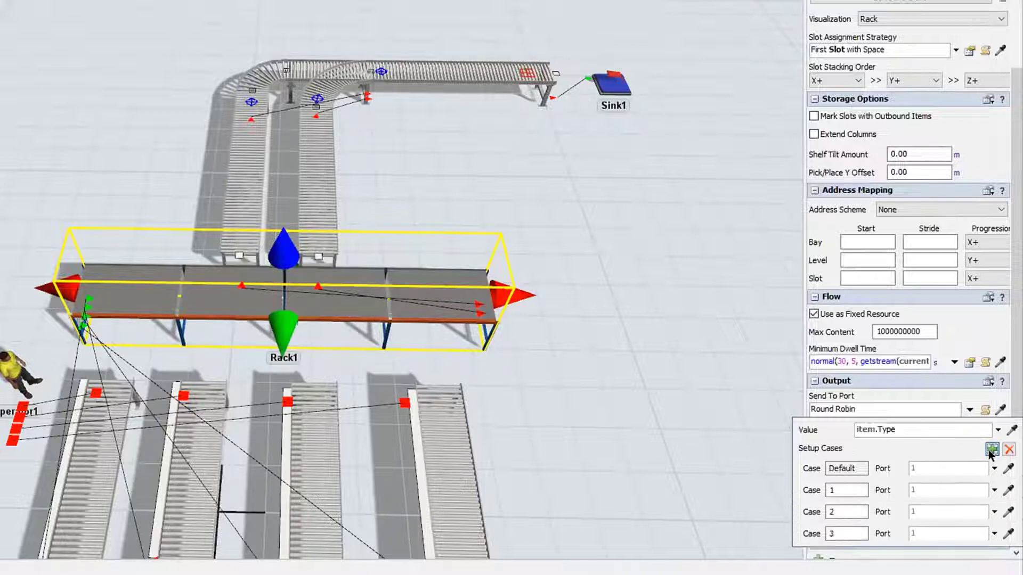
click(992, 450)
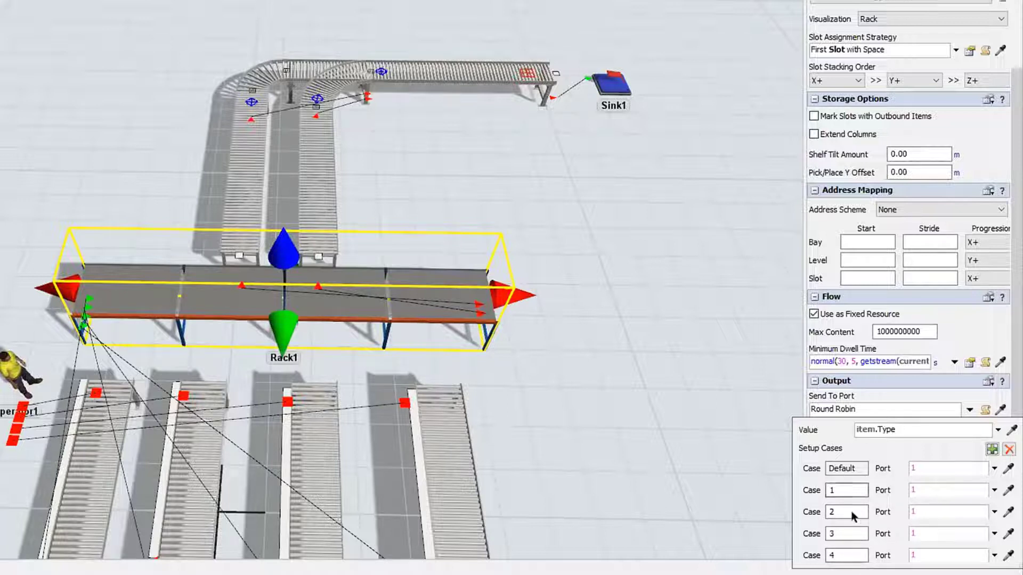
- Set the rack's Send To Port cases on item.Type so that Types 3 and 4 go to port 2
click(922, 488)
drag(916, 533, 876, 512)
text(2)
key(Tab)
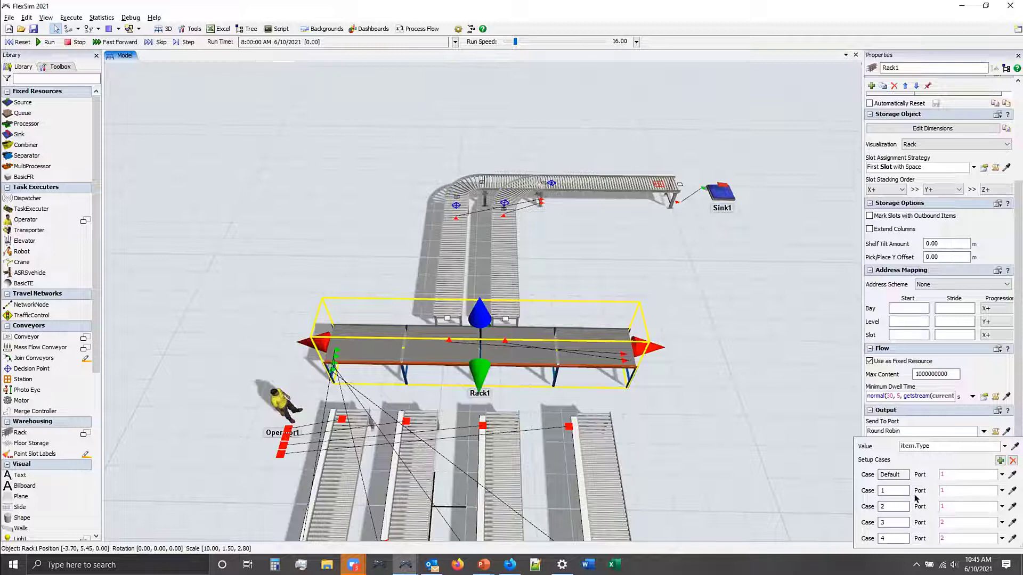
click(740, 448)
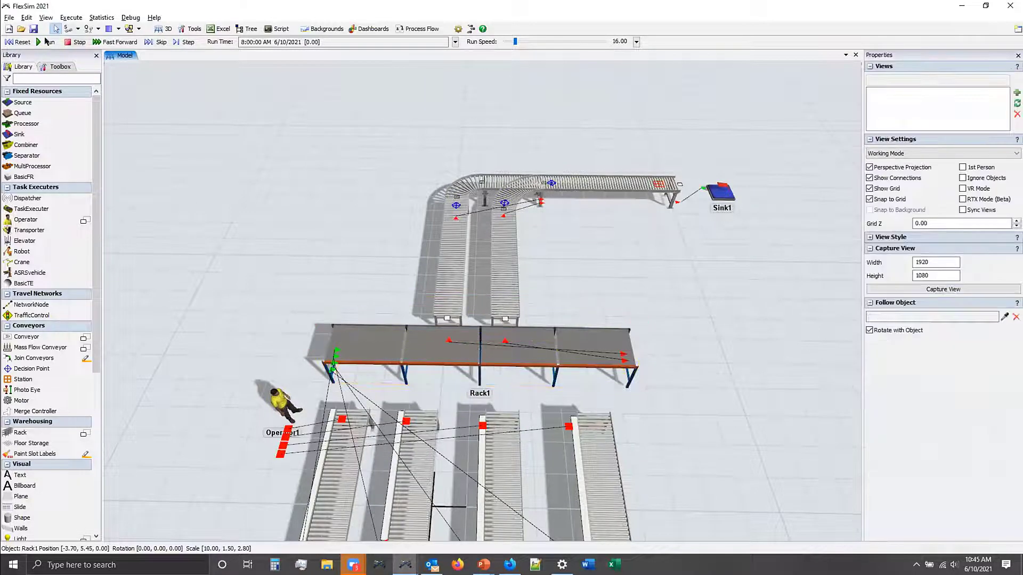
- Reset and run the model to check how item types are routed onto the two exit lanes
click(16, 42)
click(47, 42)
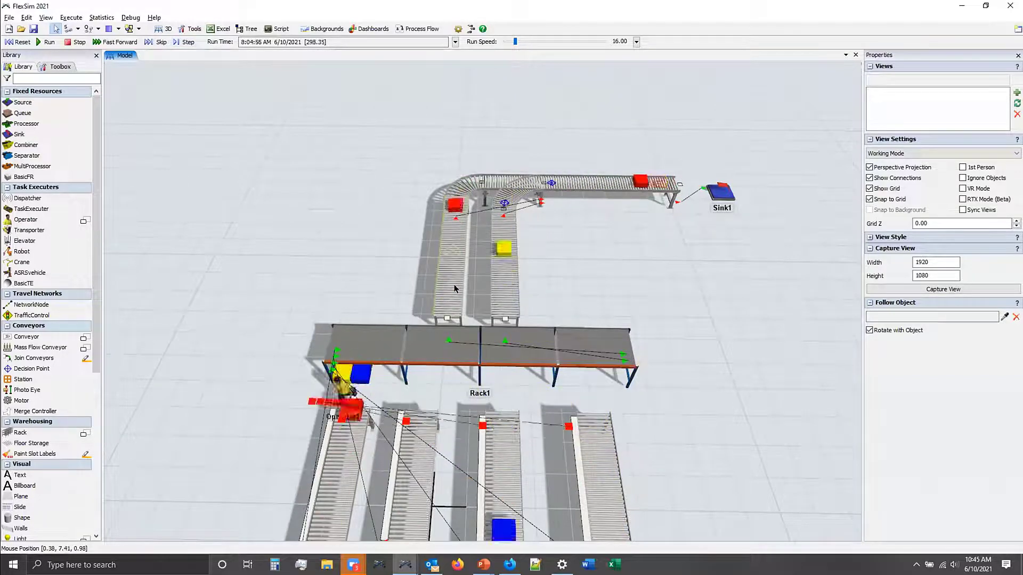
click(501, 317)
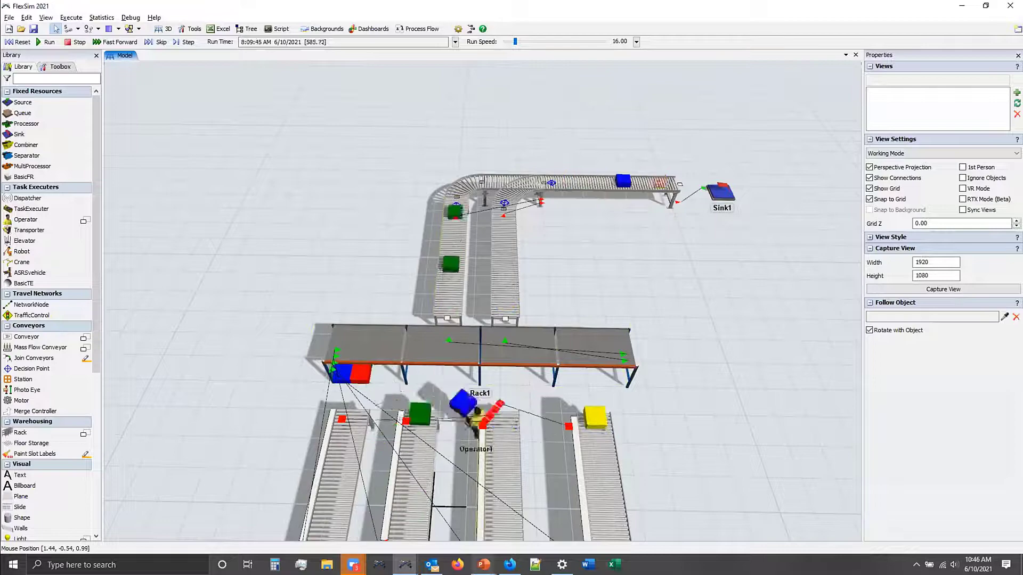
- Switch to the PowerPoint slides to read the Model 4 challenge, and return to FlexSim
mouse_move(483, 564)
click(473, 540)
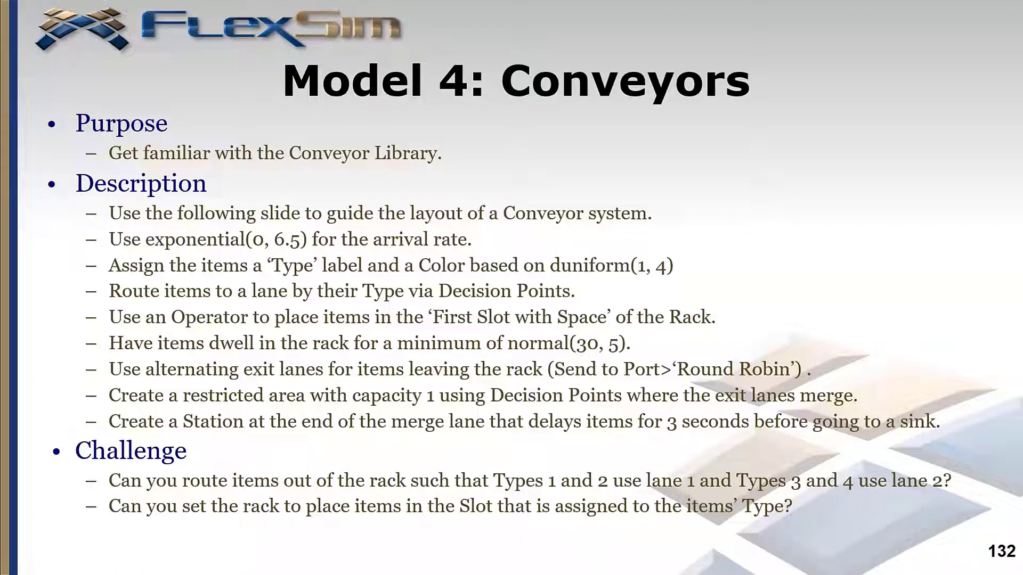
key(alt+Tab)
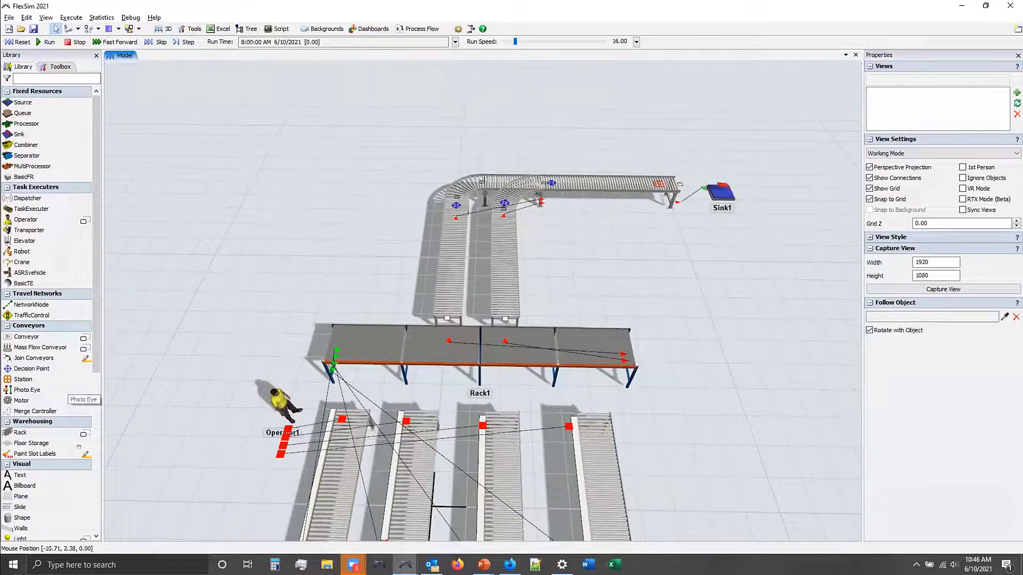
- Use Paint Slot Labels to paint the SlotType label with value 1 on the first bay of the rack
click(35, 454)
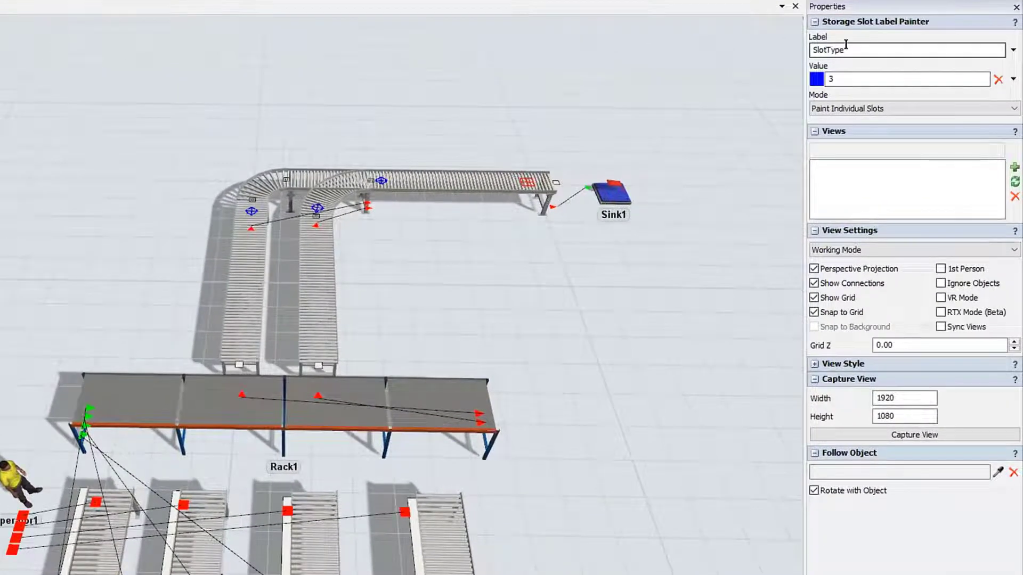
drag(893, 87, 848, 77)
click(857, 44)
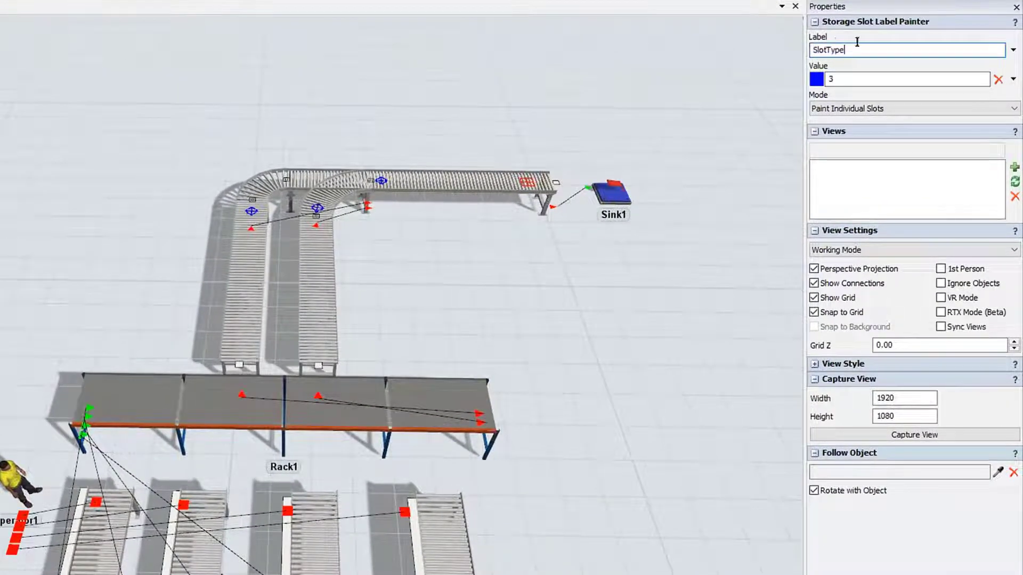
drag(847, 49, 813, 35)
double_click(835, 78)
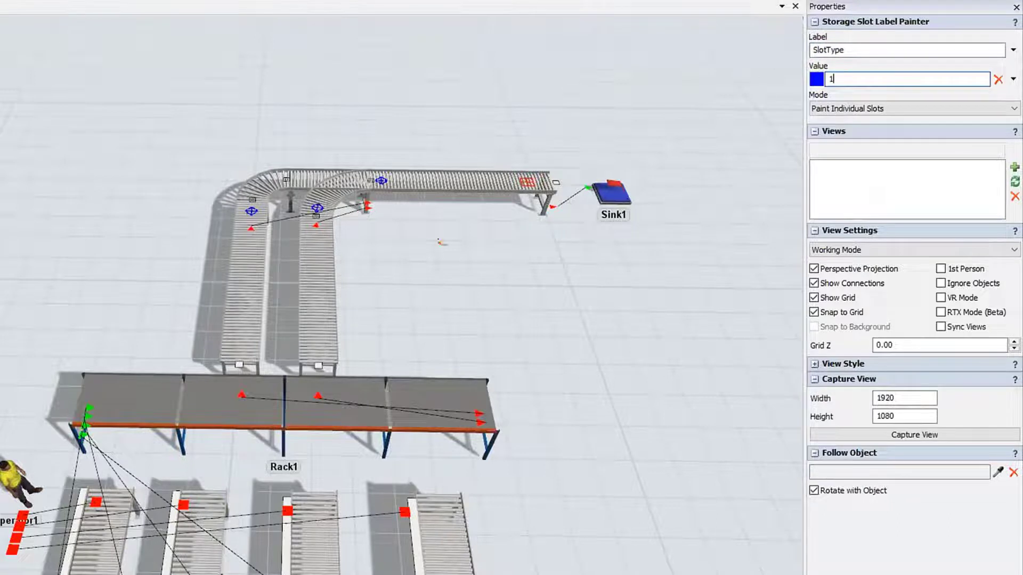
mouse_move(98, 403)
mouse_down()
mouse_move(152, 401)
mouse_move(123, 429)
mouse_move(160, 429)
mouse_move(158, 379)
mouse_up()
- Paint SlotType value 2 on the rack's second bay and value 3 on its third bay
double_click(841, 83)
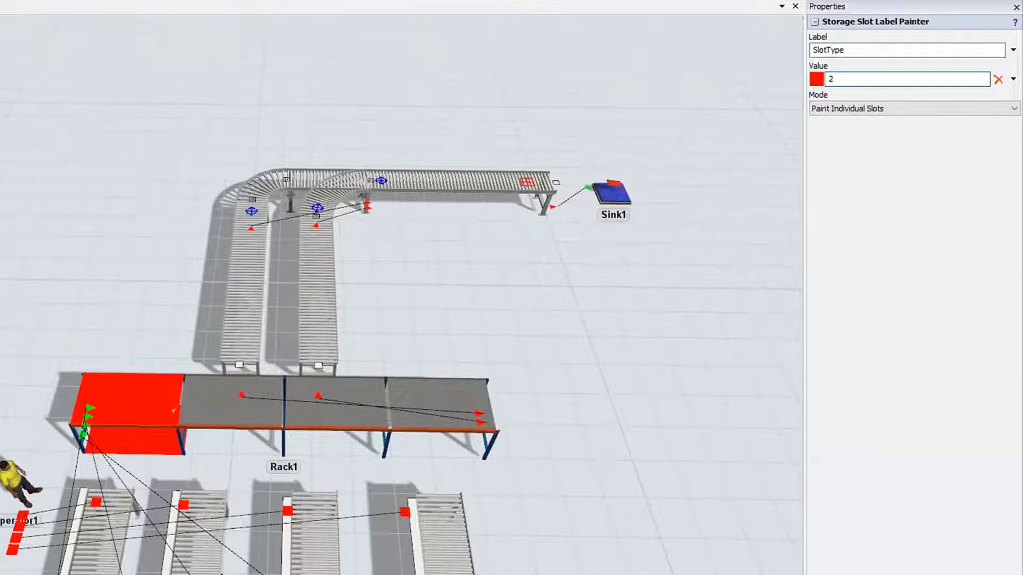
text(2)
mouse_move(208, 399)
mouse_down()
mouse_move(258, 400)
mouse_move(213, 442)
mouse_up()
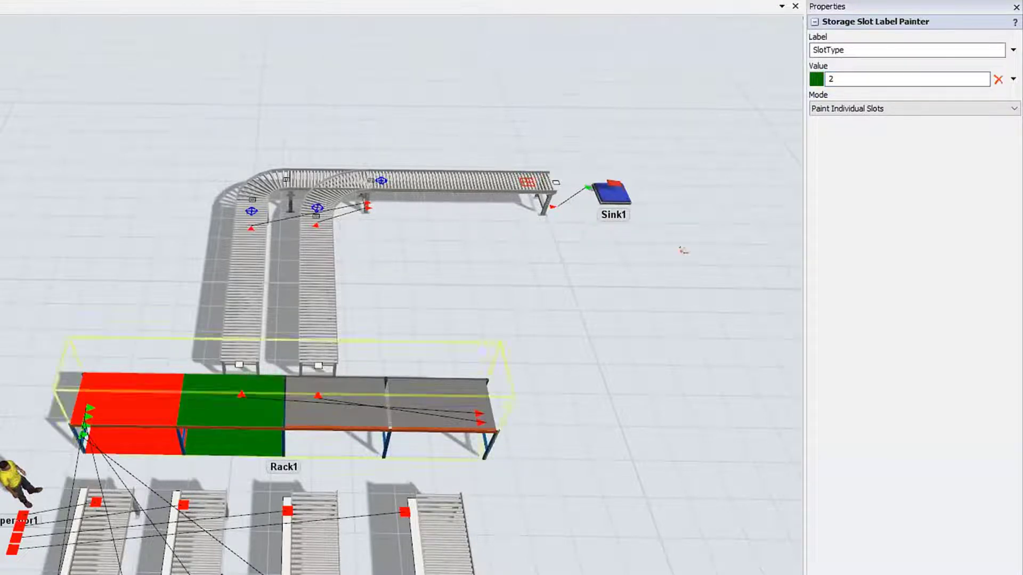
double_click(884, 85)
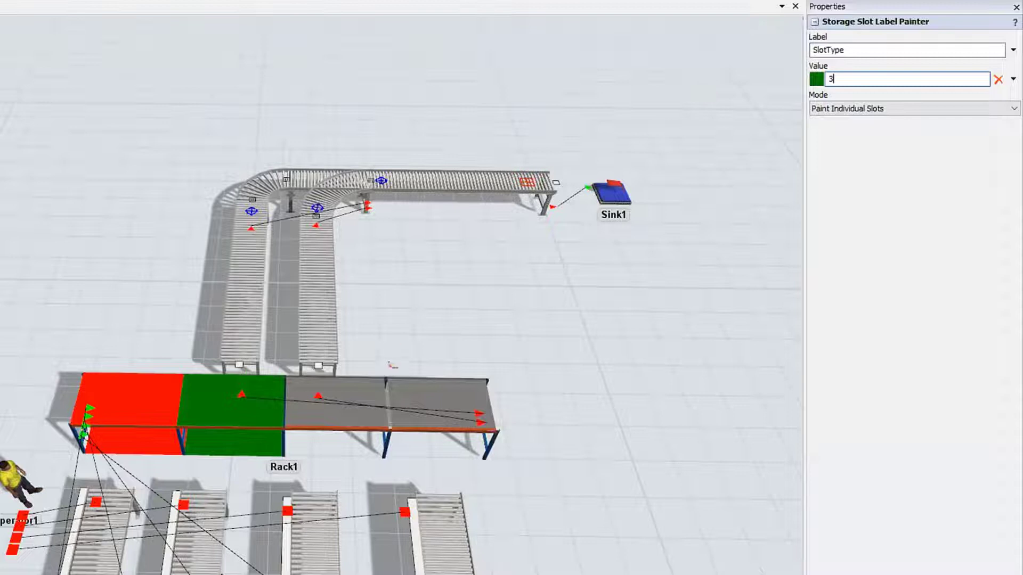
text(3)
mouse_move(291, 419)
mouse_down()
mouse_move(339, 410)
mouse_move(354, 443)
mouse_move(320, 445)
mouse_up()
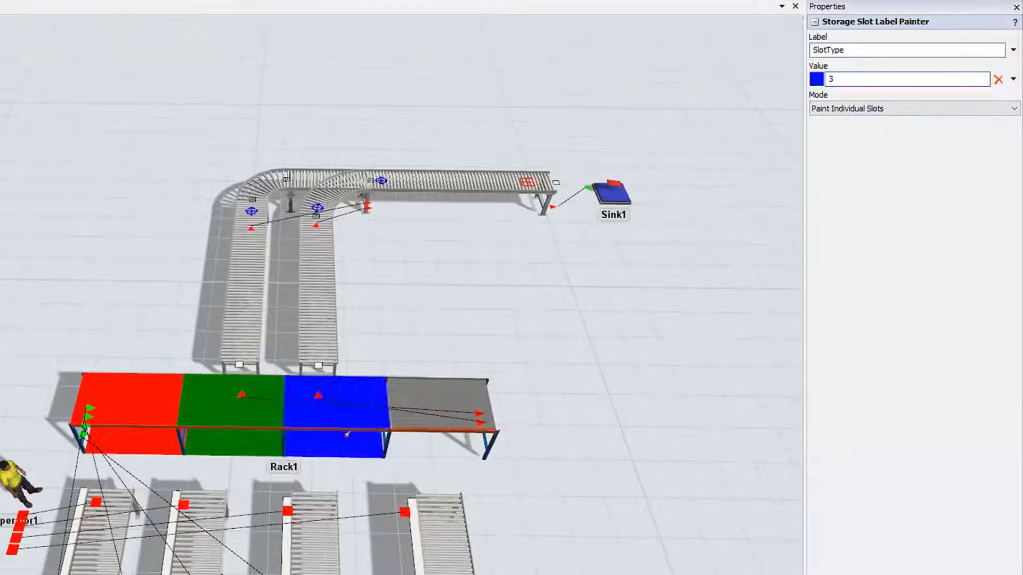
- Paint SlotType value 4 on the rack's fourth bay and exit the slot label painting mode
double_click(836, 79)
text(4)
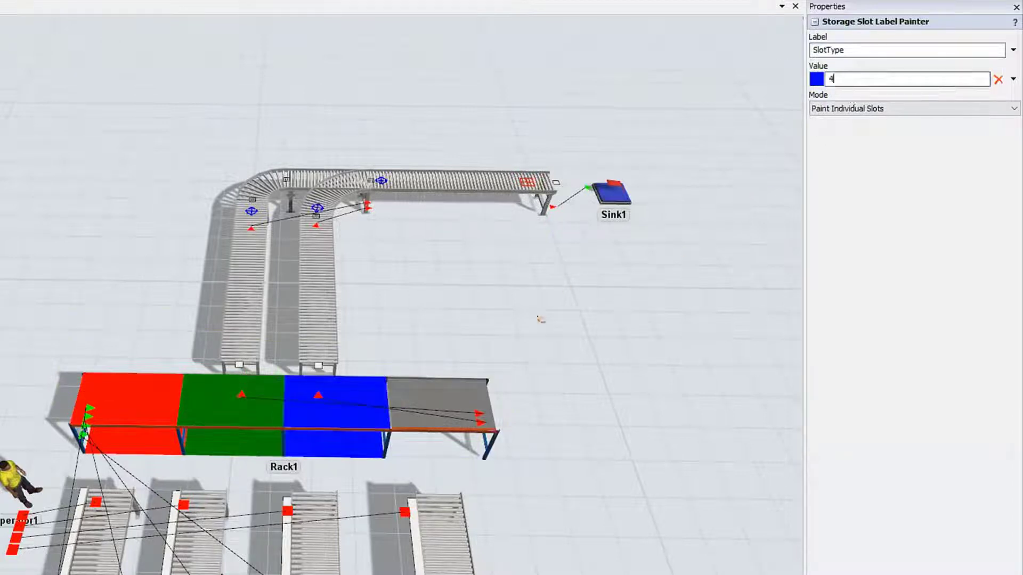
mouse_move(426, 400)
mouse_down()
mouse_move(462, 403)
mouse_move(405, 439)
mouse_up()
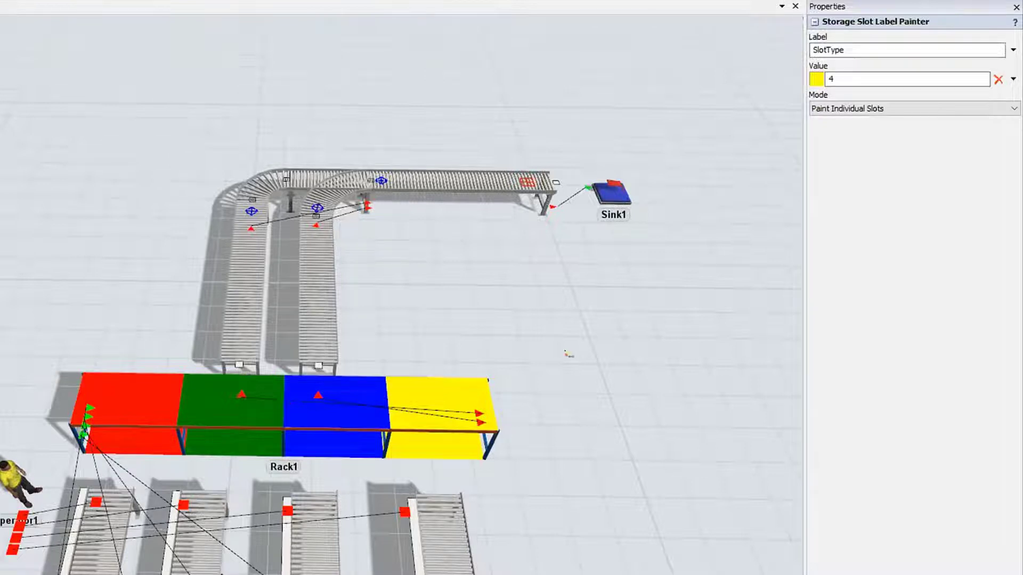
key(Escape)
- Set the rack's Slot Assignment Strategy to Matching Labels with the condition slot.SlotType? == item.Type?
click(455, 400)
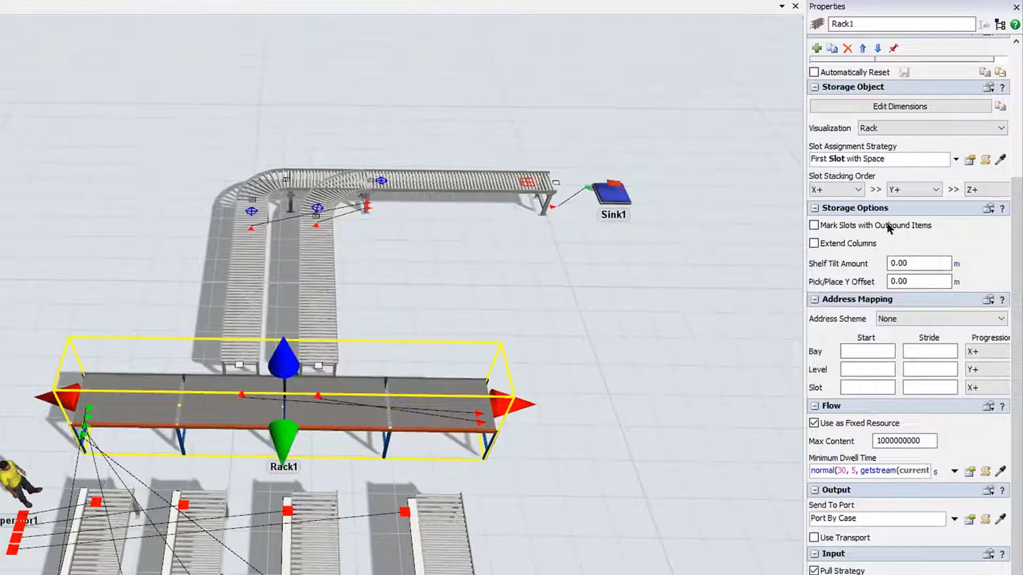
click(949, 157)
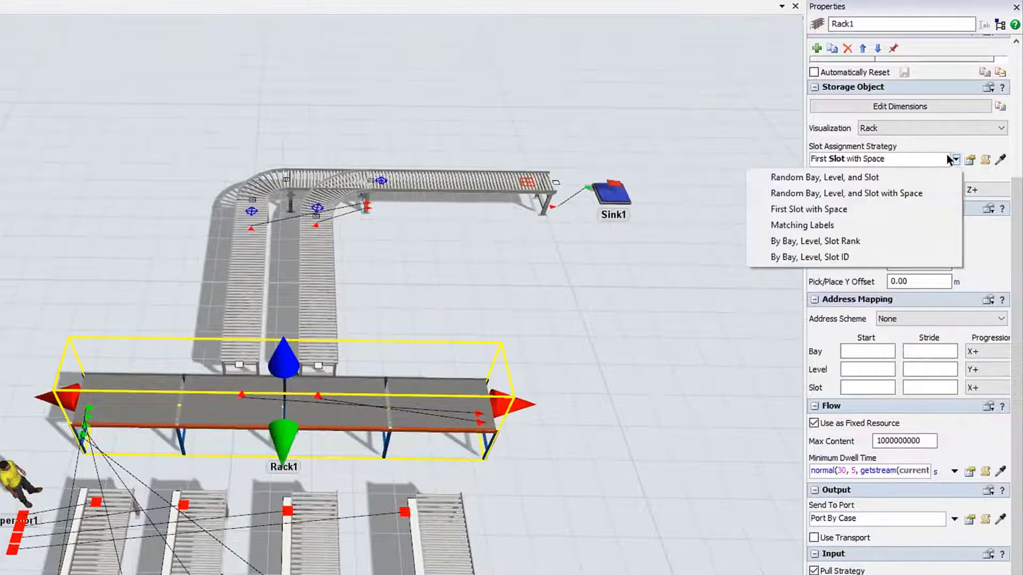
click(912, 220)
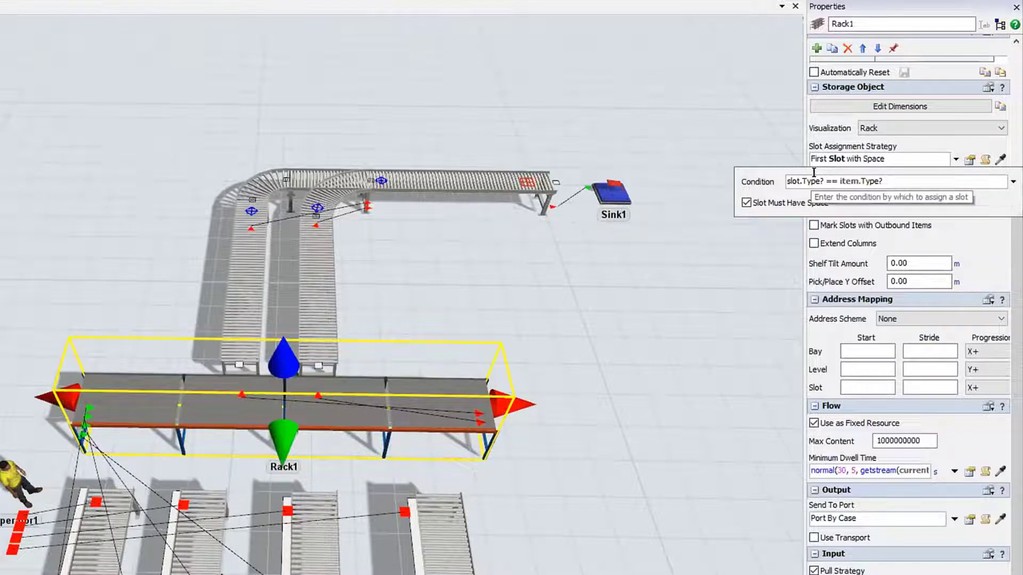
drag(825, 181, 754, 160)
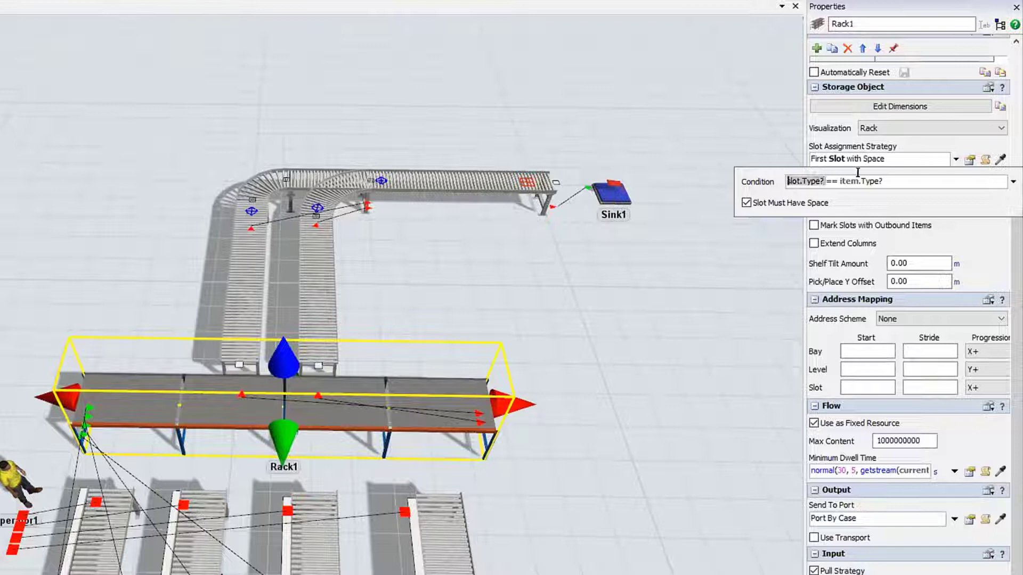
drag(883, 181, 848, 170)
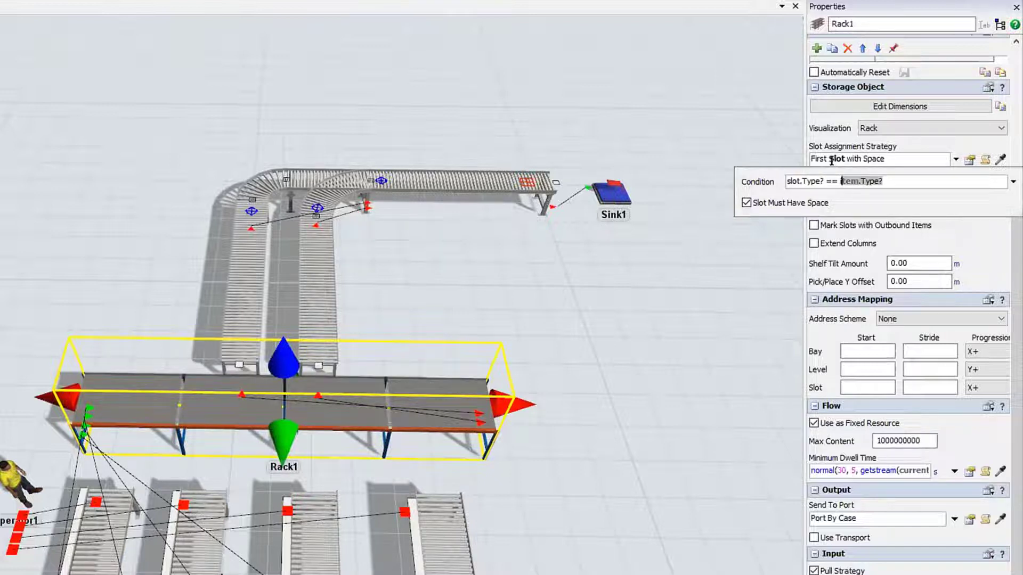
click(906, 178)
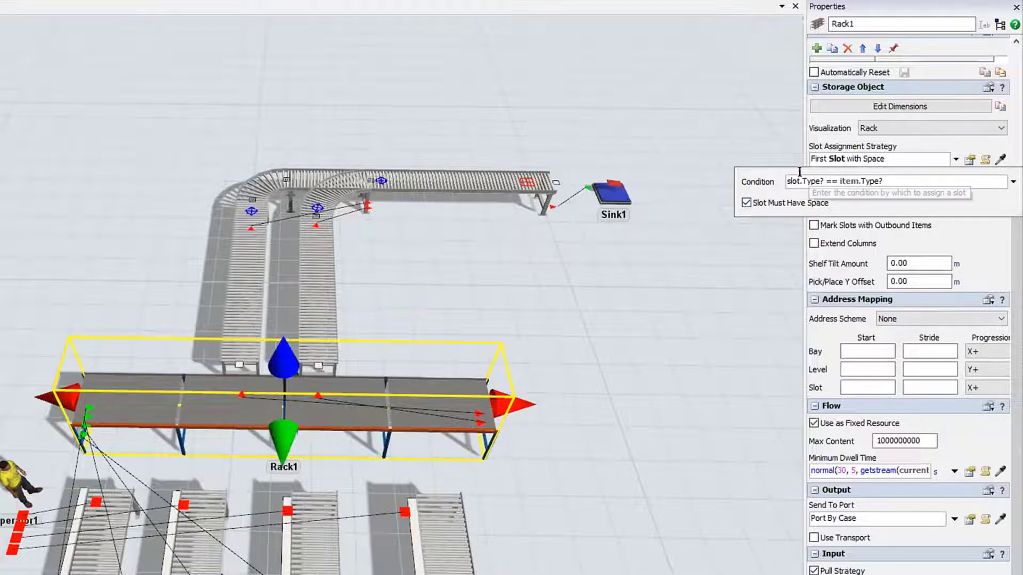
click(820, 182)
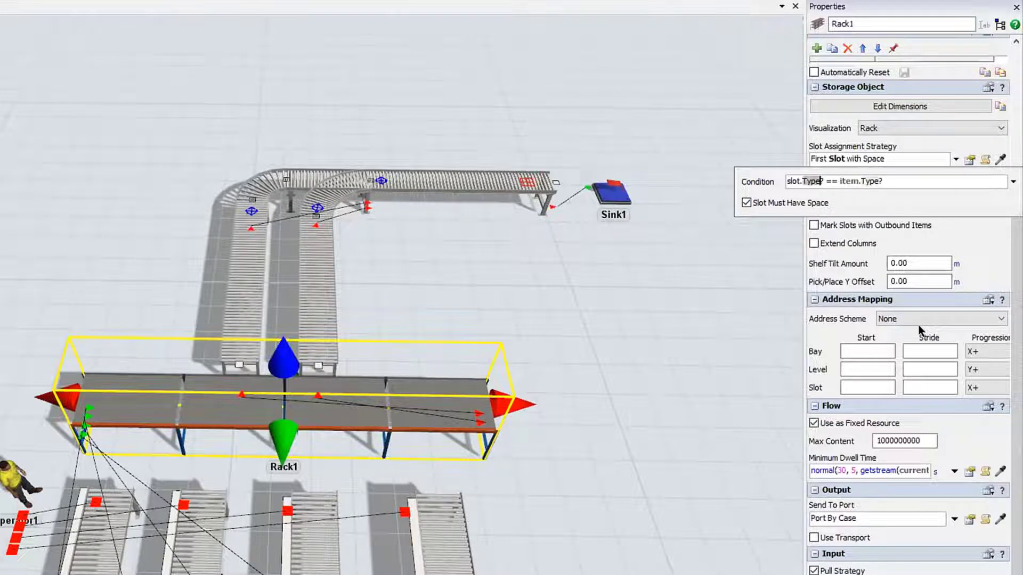
text(SlotType)
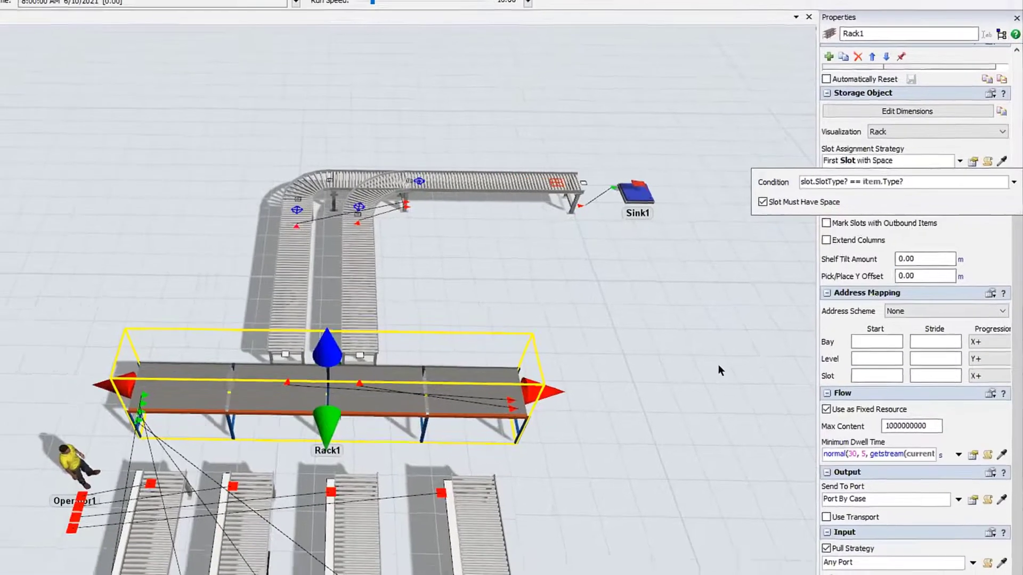
click(698, 411)
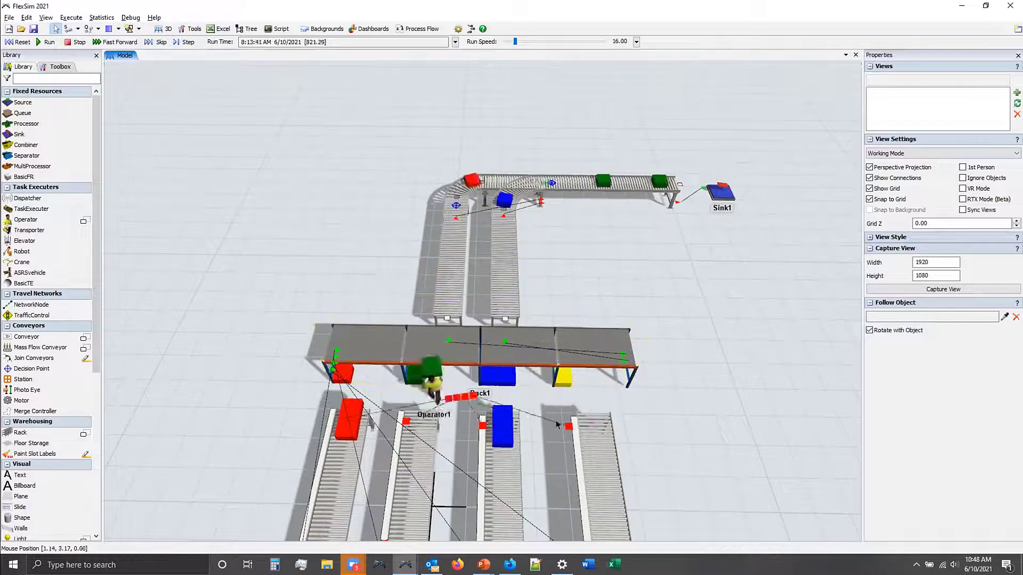
- Examine item placement in the running model, the rack's painted slot labels, and its Matching Labels condition
right_drag(653, 425, 657, 411)
drag(668, 405, 694, 354)
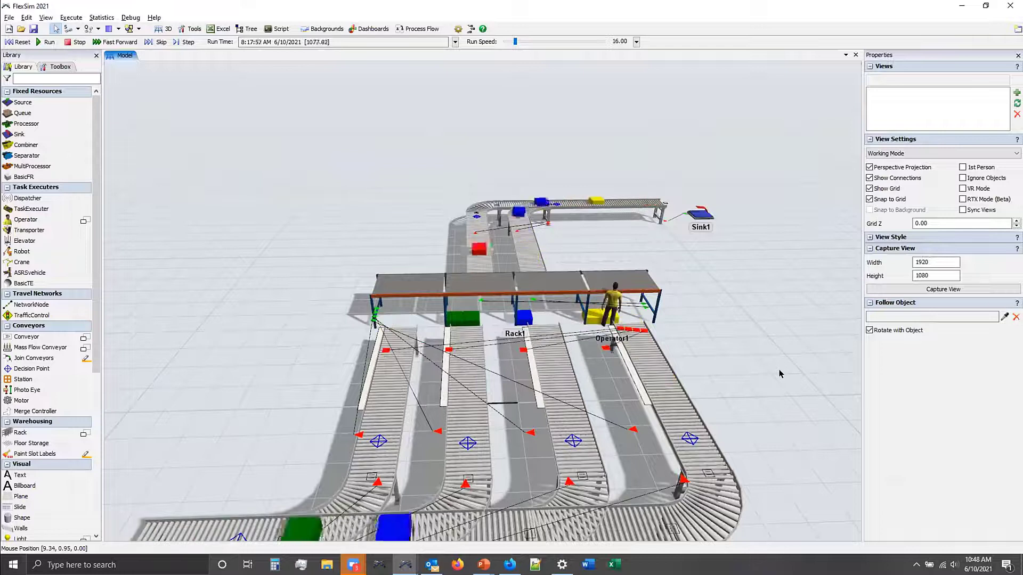
click(637, 297)
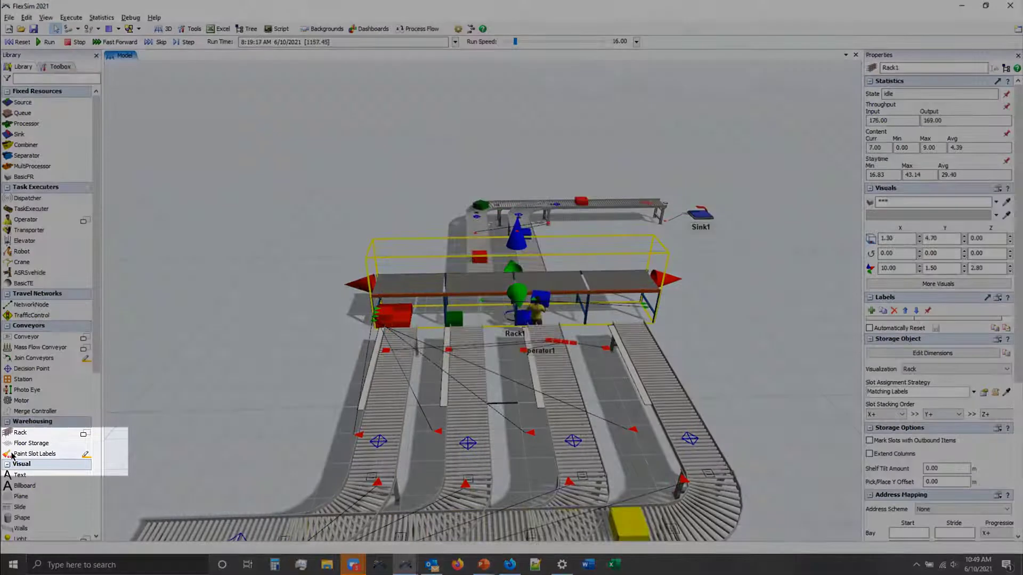
click(12, 454)
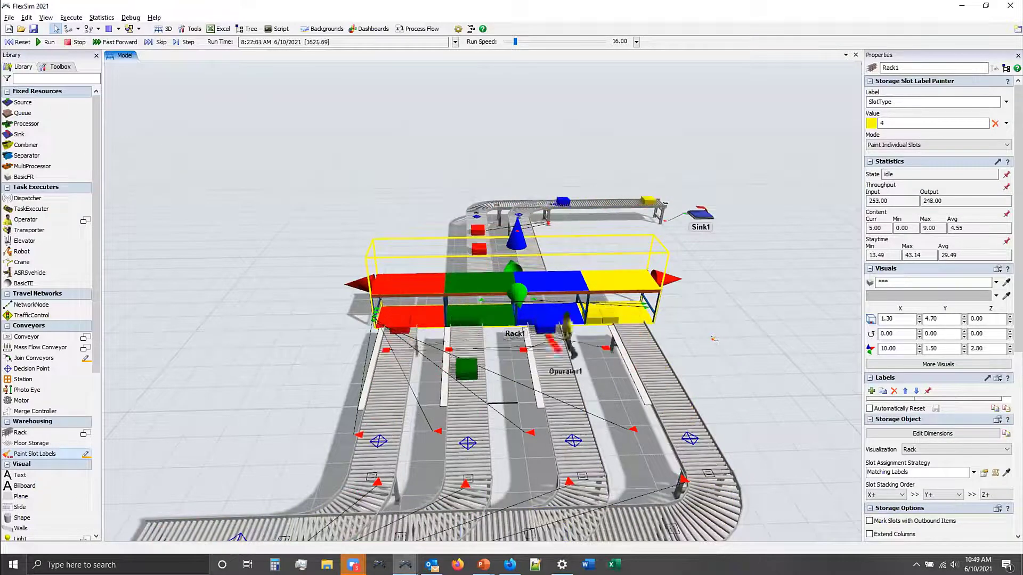
double_click(883, 103)
click(895, 107)
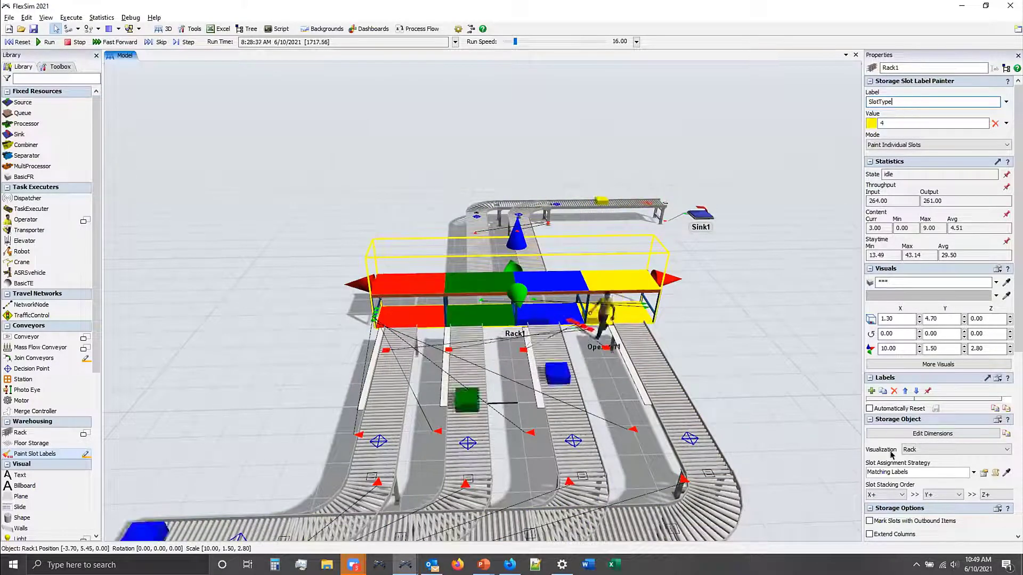
click(975, 473)
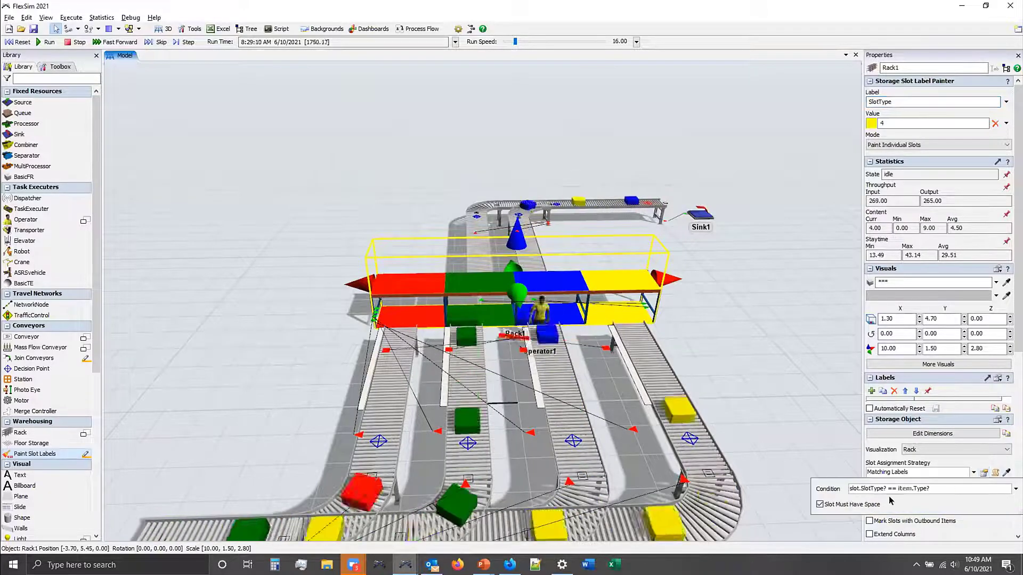
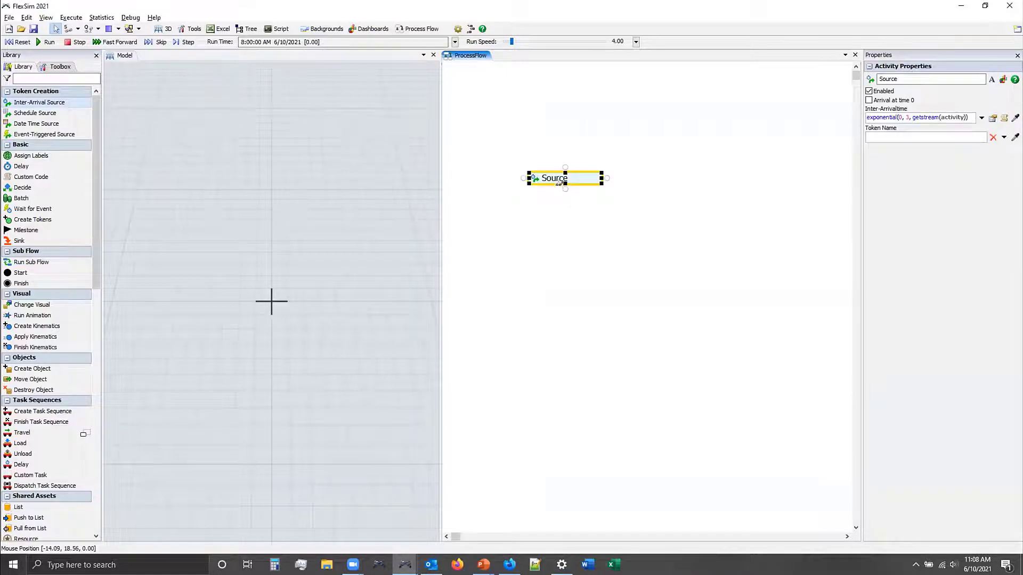
- Add a Delay activity attached beneath the Source, and a separate Enter Zone activity below that block in the process flow
double_click(540, 203)
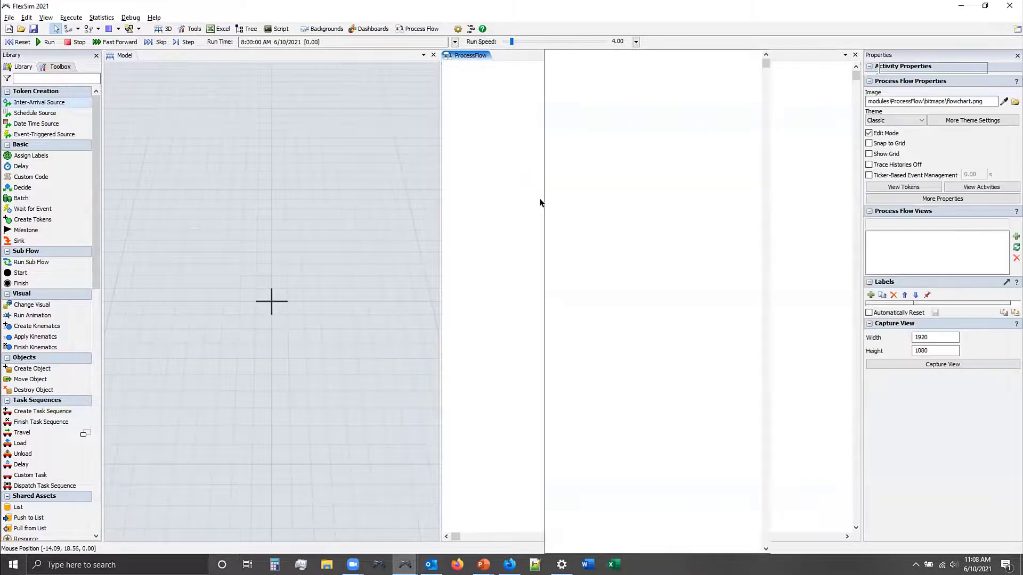
drag(573, 210, 572, 193)
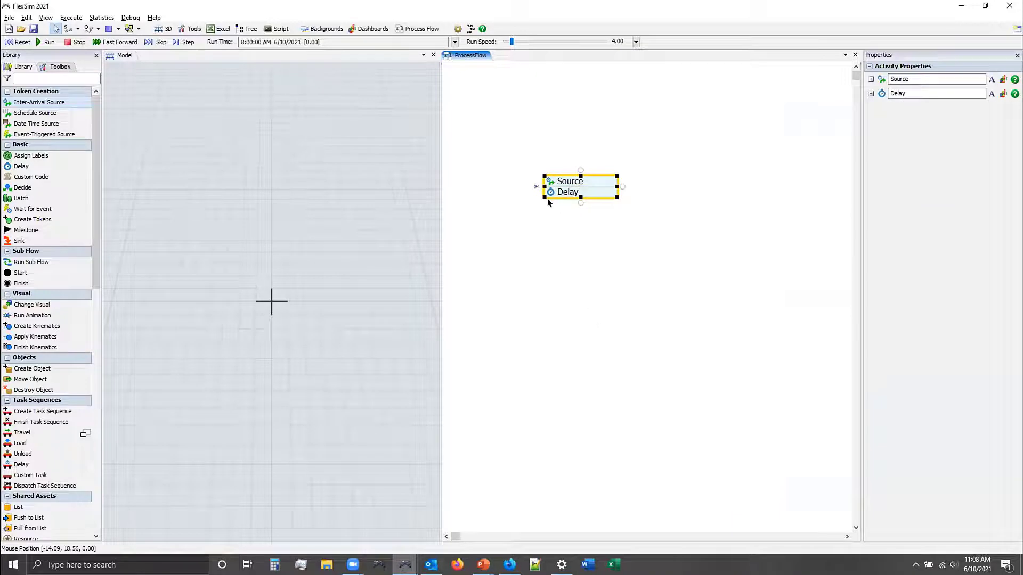
double_click(541, 216)
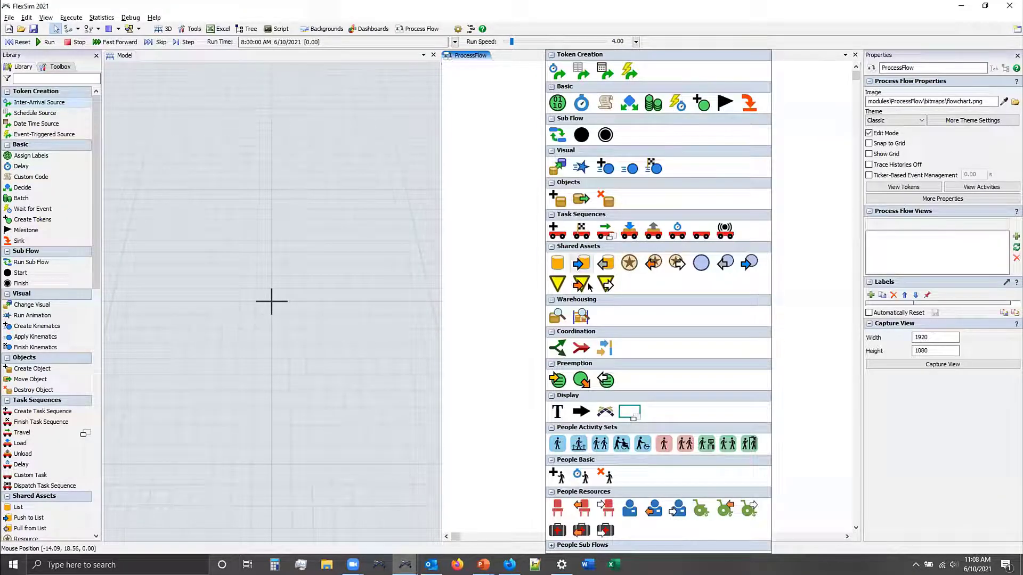
click(586, 284)
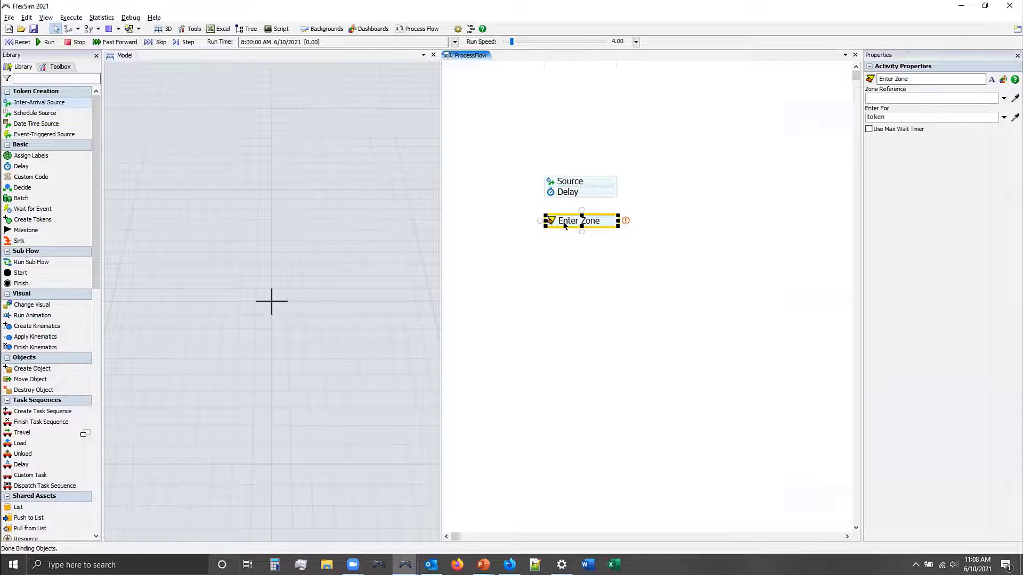
drag(565, 224, 564, 237)
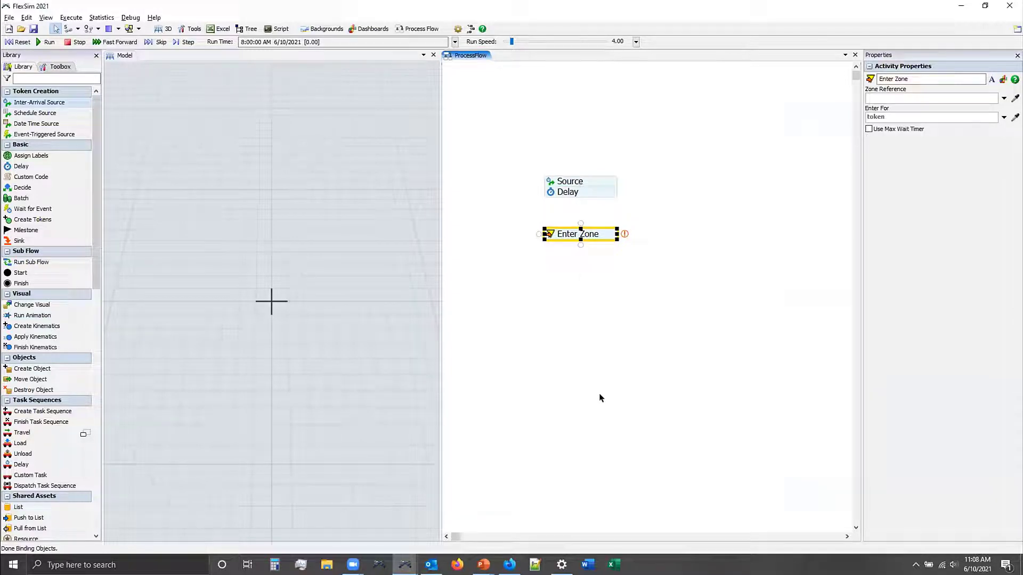
- Attach three Delay activities and an Exit Zone activity beneath the Enter Zone activity
click(544, 238)
click(586, 73)
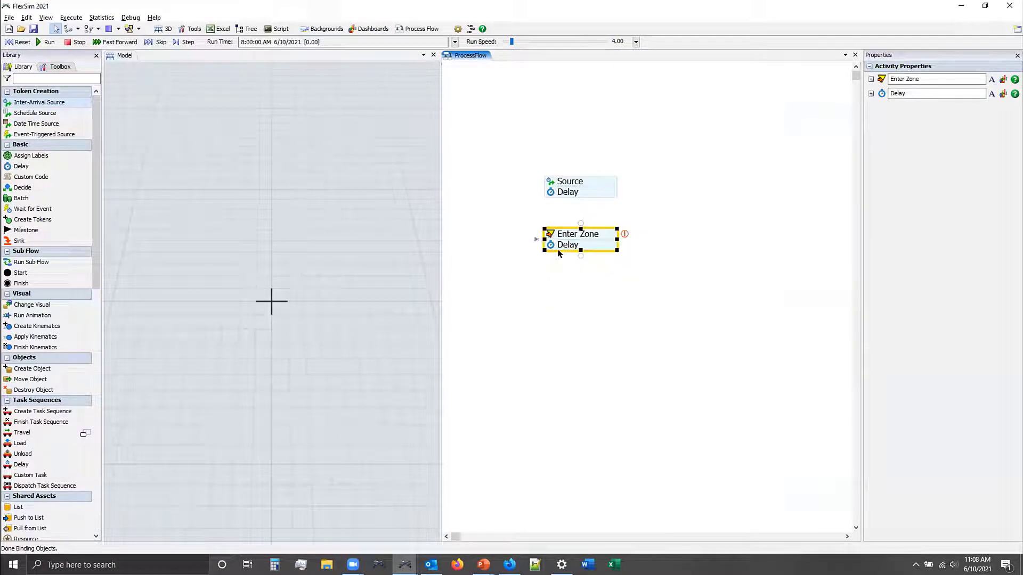
click(559, 252)
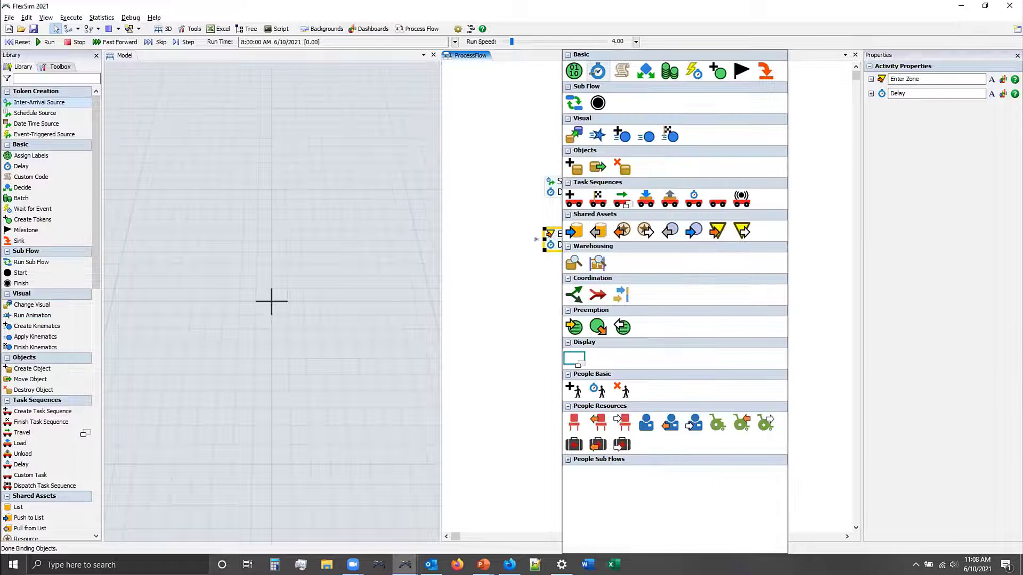
click(598, 73)
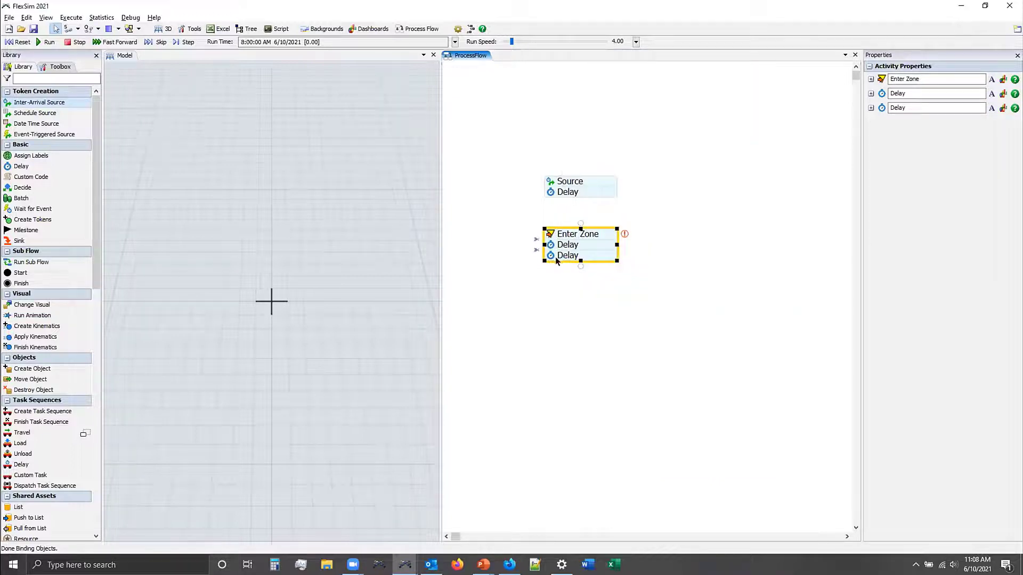
click(555, 260)
click(594, 75)
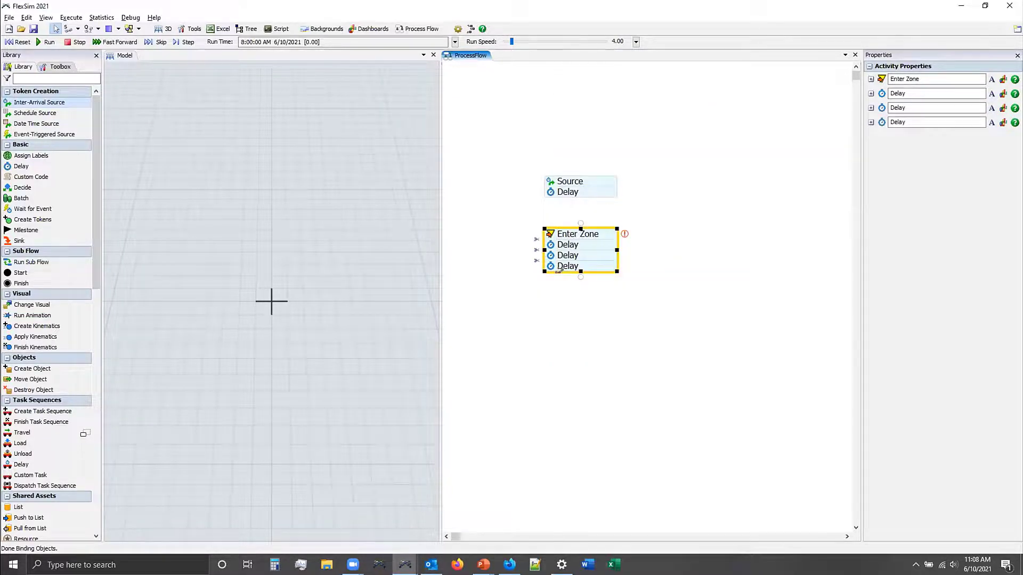
click(559, 270)
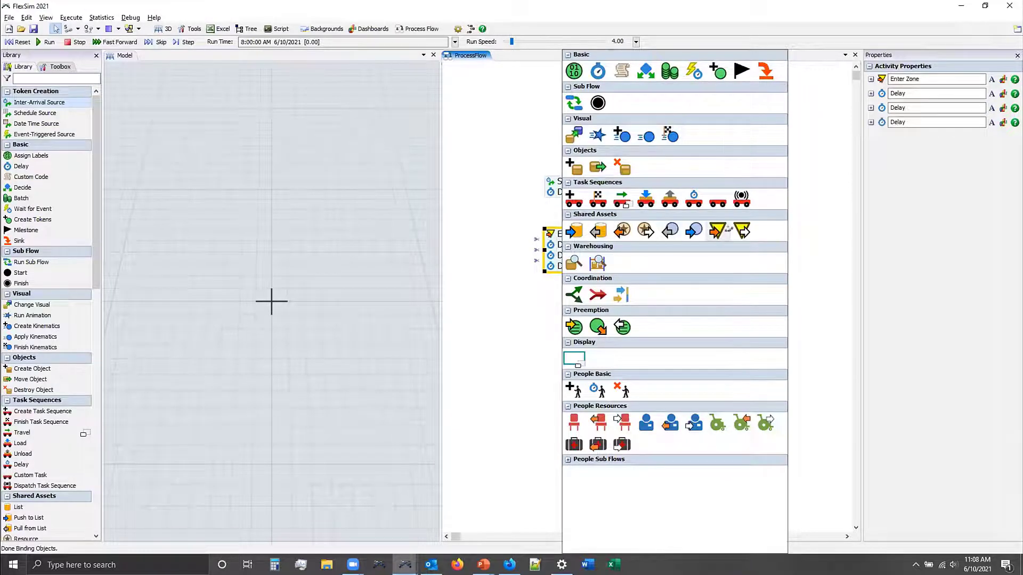
click(717, 230)
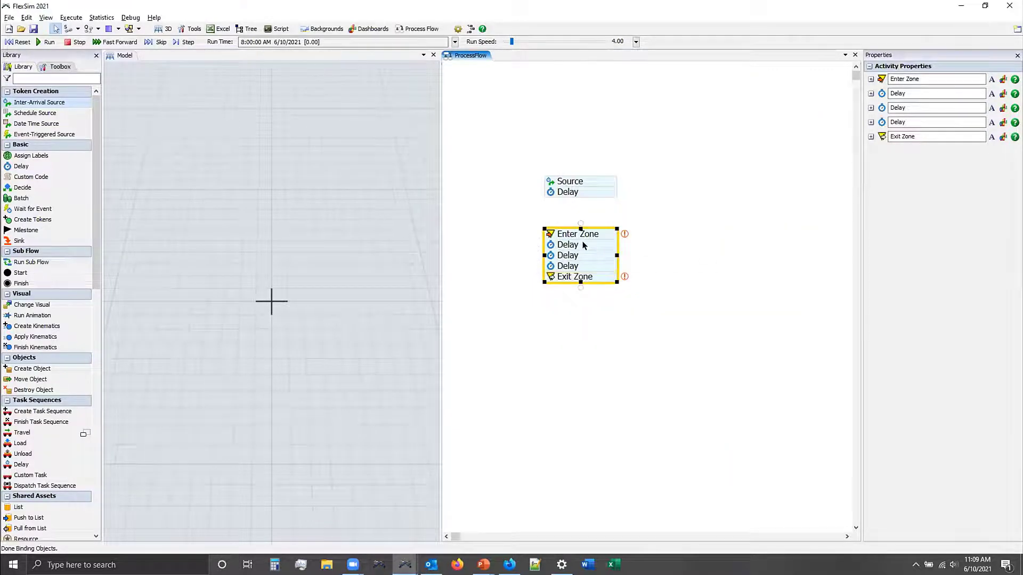
- Create a separate block below the Exit Zone consisting of a Delay with a Sink attached beneath it
double_click(546, 318)
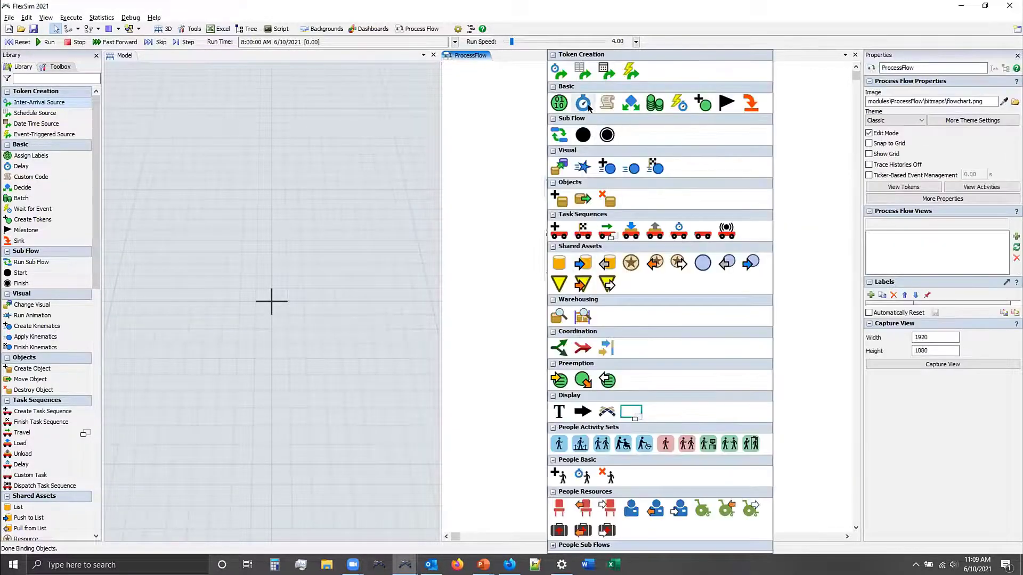
click(577, 104)
mouse_move(572, 320)
mouse_down()
mouse_move(565, 313)
mouse_move(558, 323)
mouse_up()
double_click(552, 318)
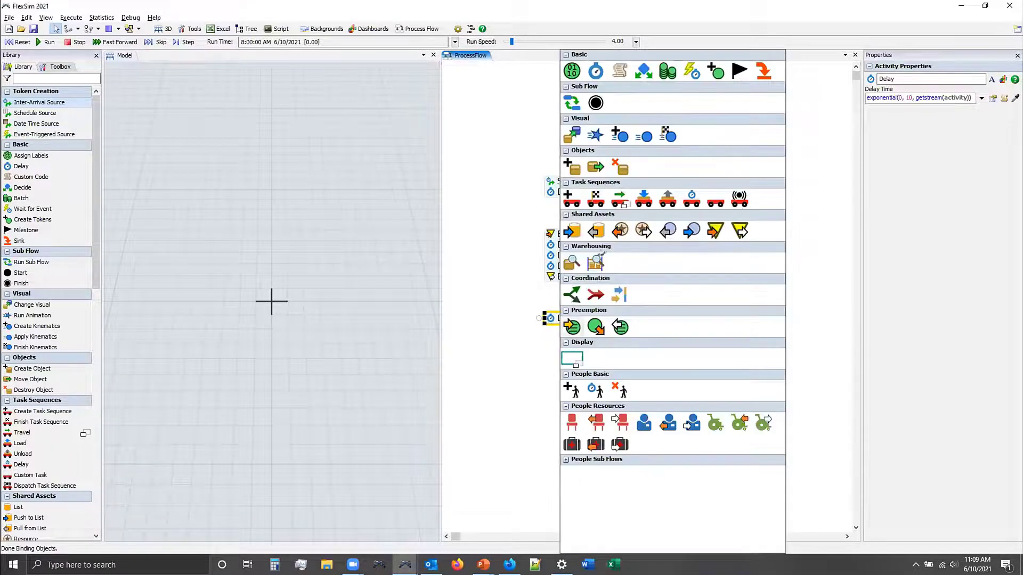
click(763, 71)
- Connect the Source block to the Enter Zone block, and the Exit Zone to the final Delay and Sink block
click(573, 193)
drag(576, 281, 582, 329)
click(590, 252)
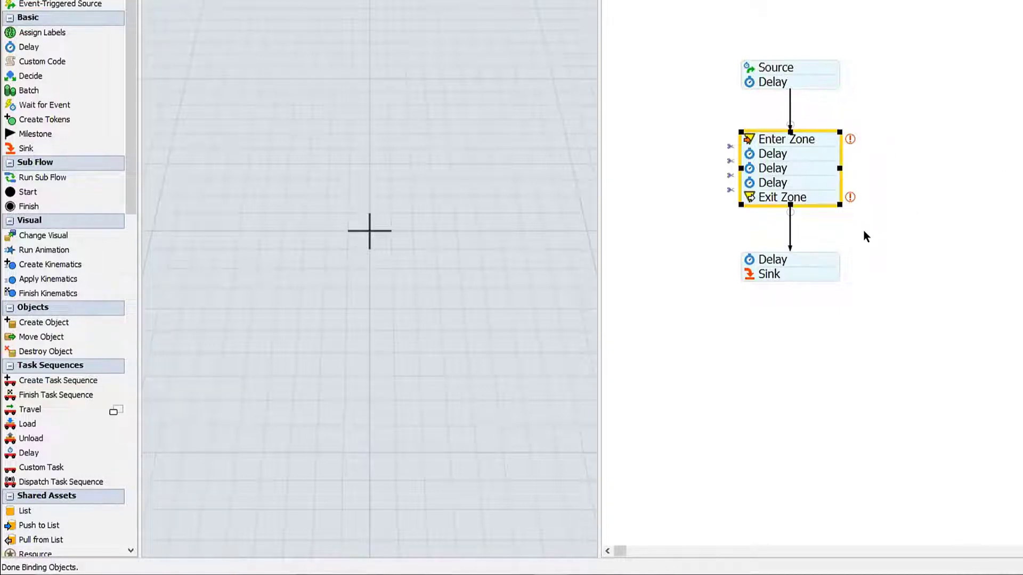
- Add a Zone shared asset beside the Enter Zone block
scroll(63, 499, down, 3)
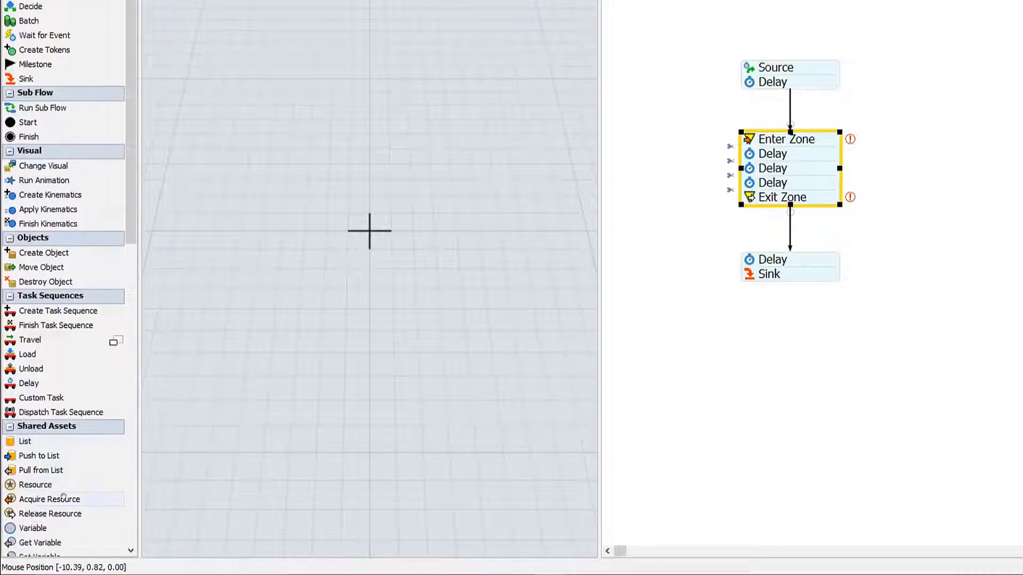
scroll(63, 498, down, 3)
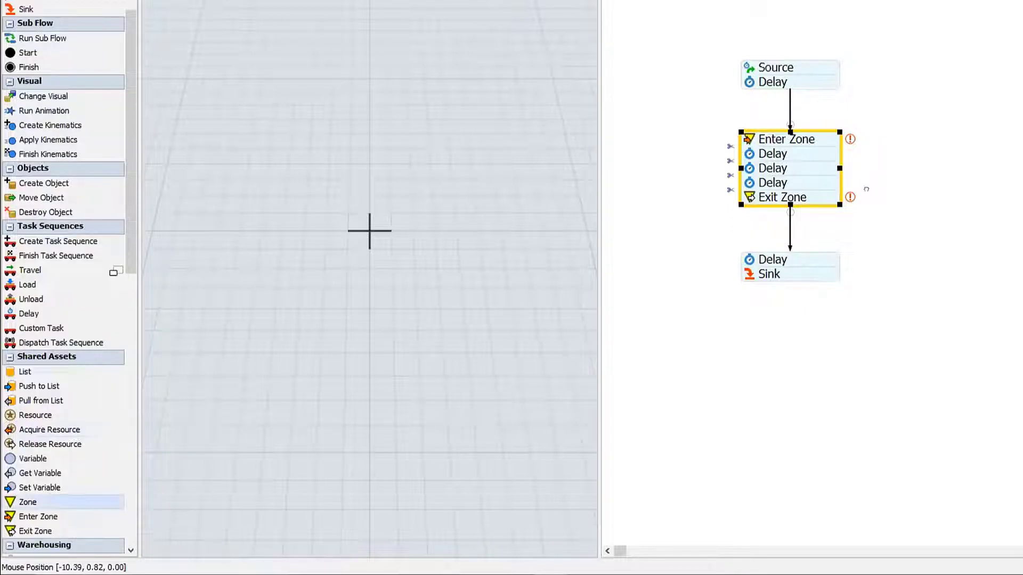
drag(886, 163, 890, 166)
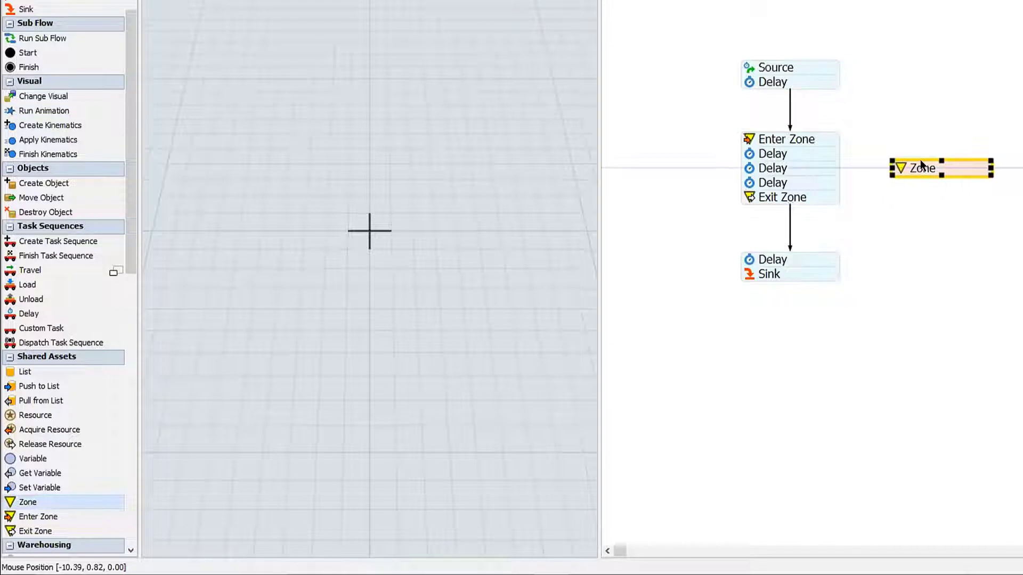
- Link both the Enter Zone and Exit Zone activities to the Zone shared asset
click(824, 162)
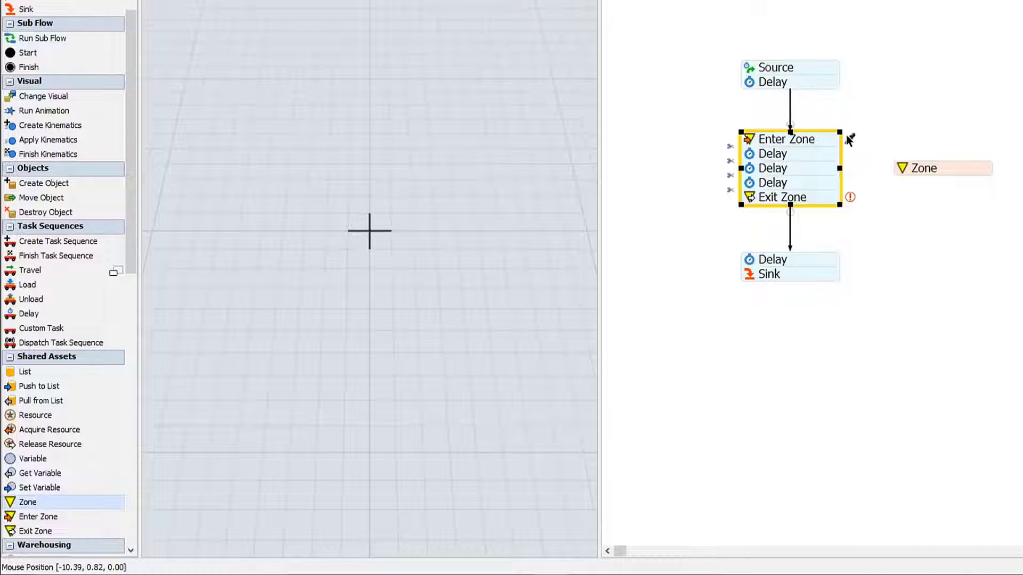
click(850, 139)
click(943, 167)
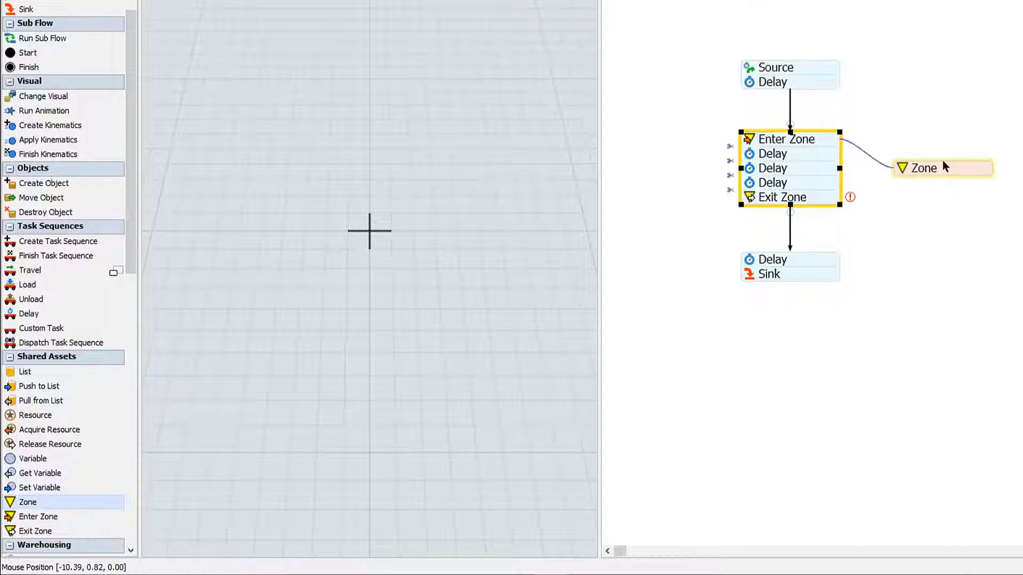
click(849, 196)
click(909, 170)
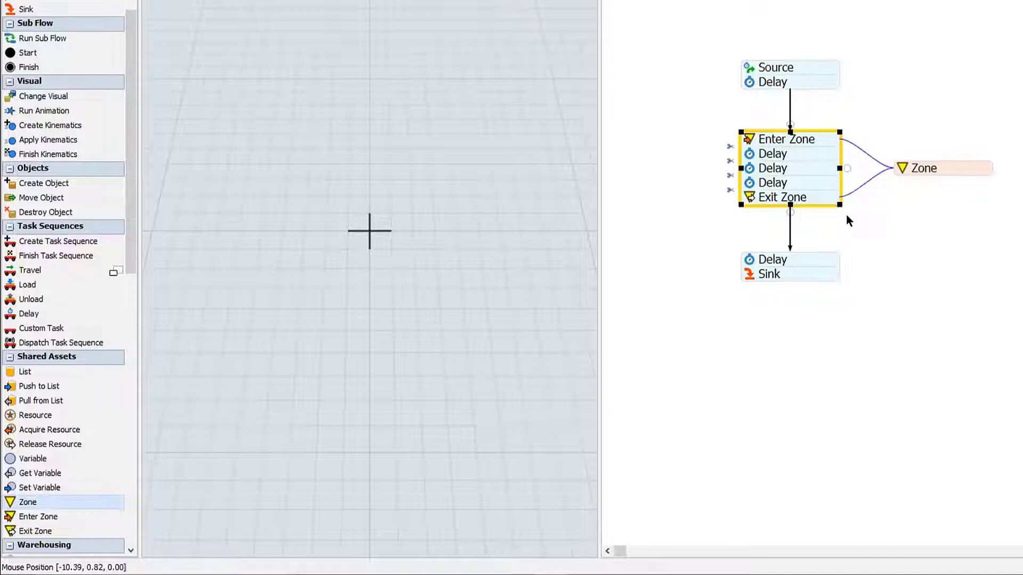
- Run the model and examine how tokens between Enter Zone and Exit Zone are tracked by the Zone
click(933, 171)
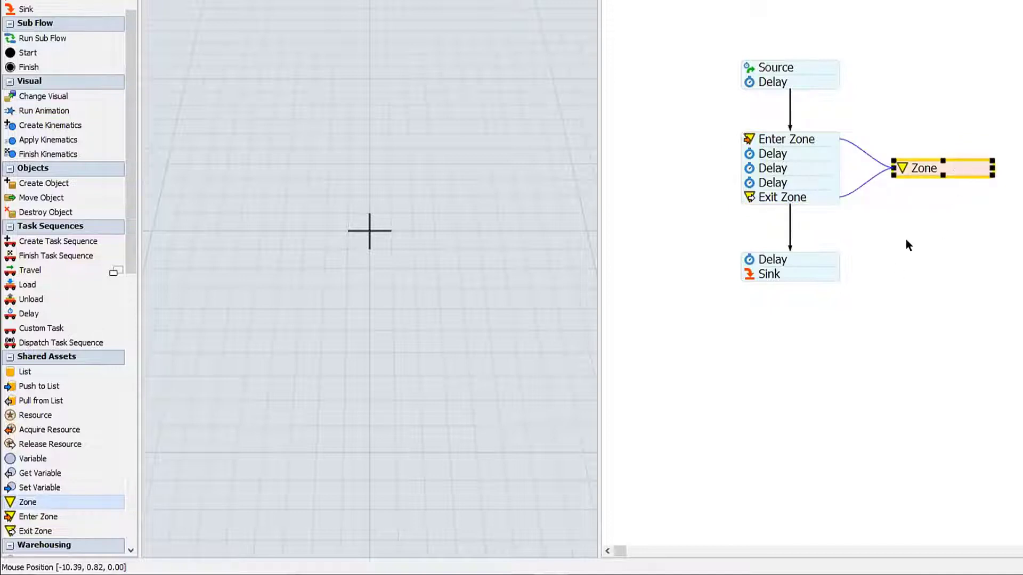
click(951, 91)
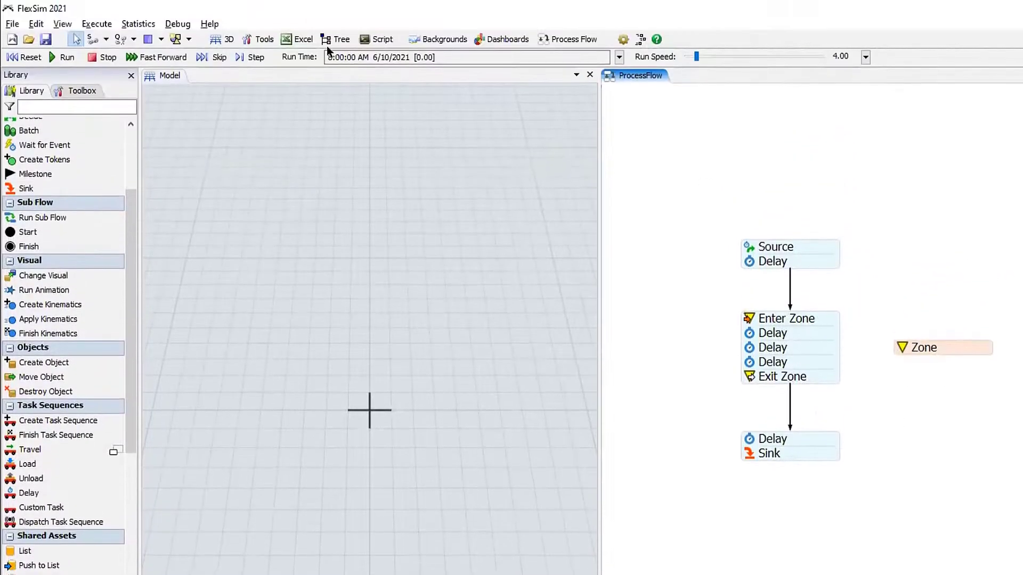
click(62, 57)
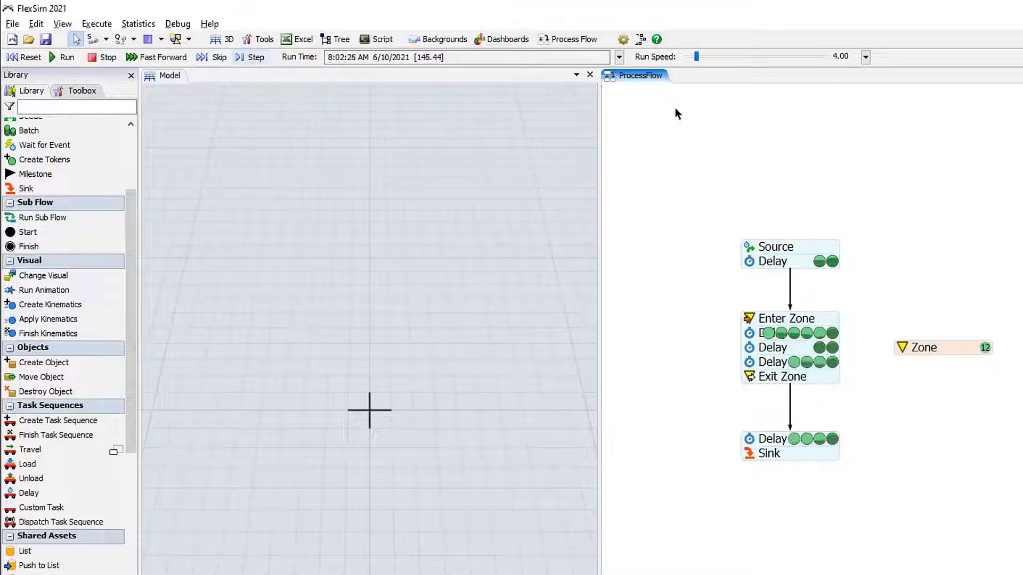
click(838, 373)
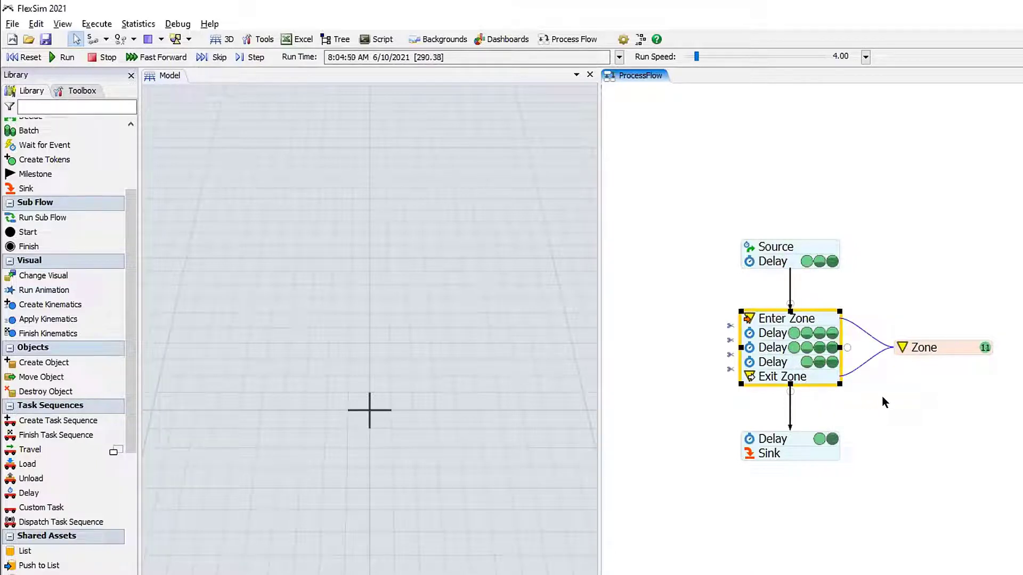
click(912, 347)
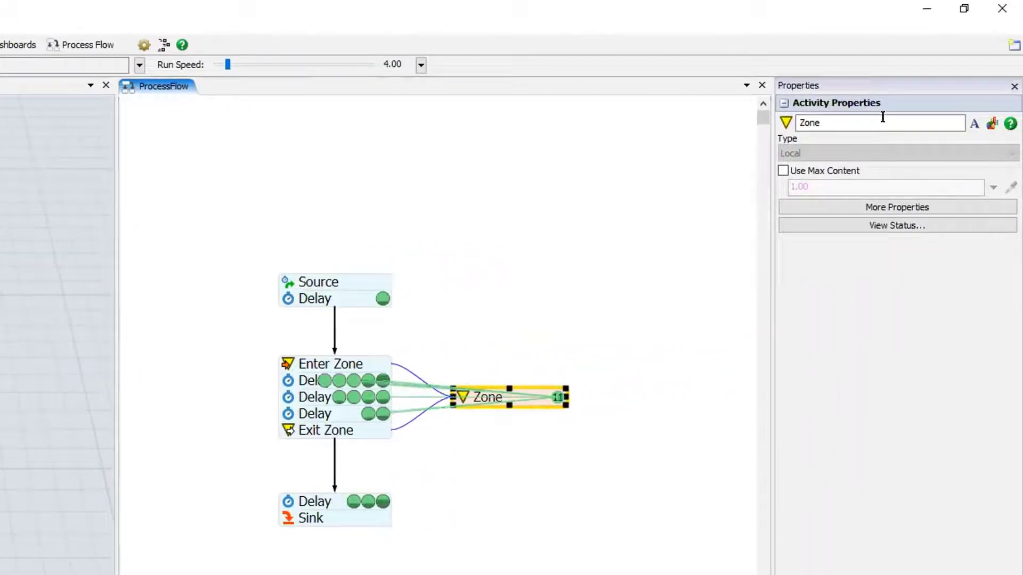
- Open the Zone's statistics and examine its input, output, and current, maximum and average content
double_click(456, 395)
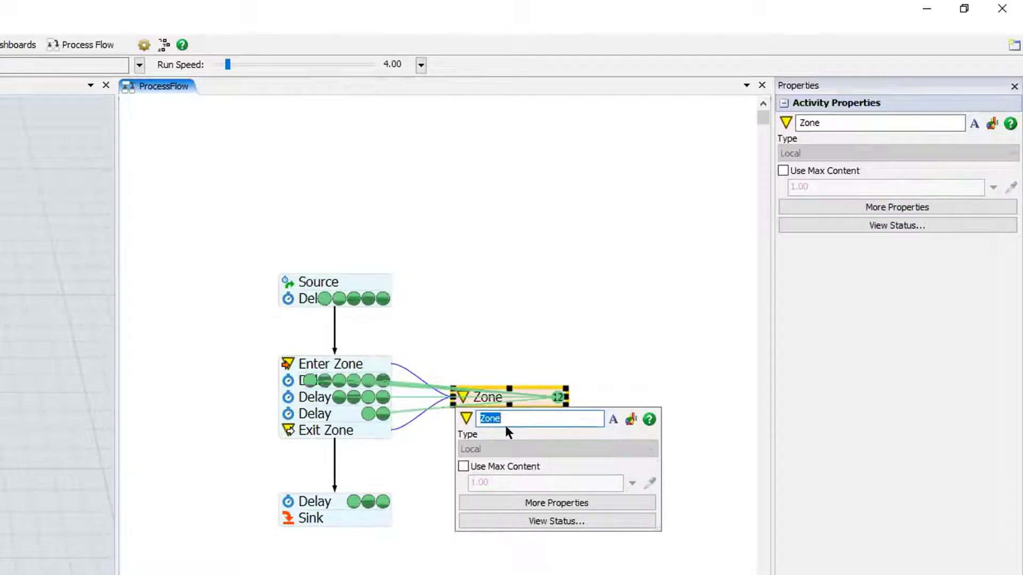
click(627, 423)
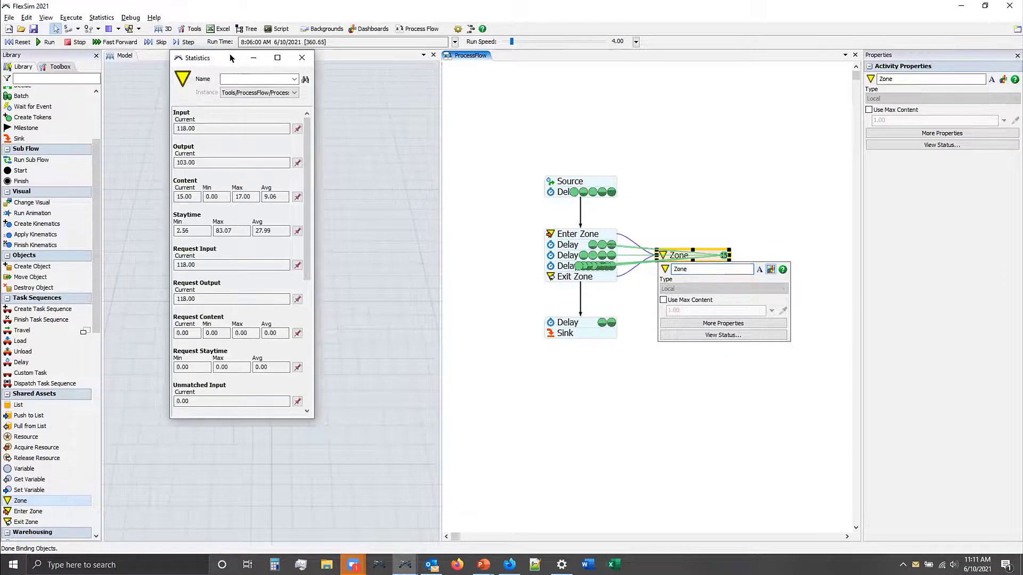
drag(232, 57, 349, 106)
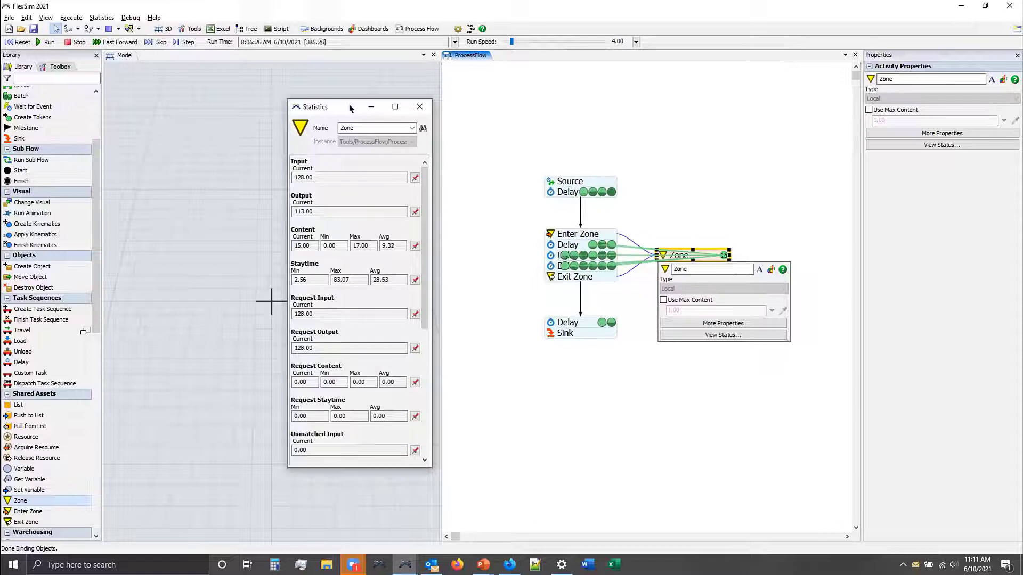
click(656, 206)
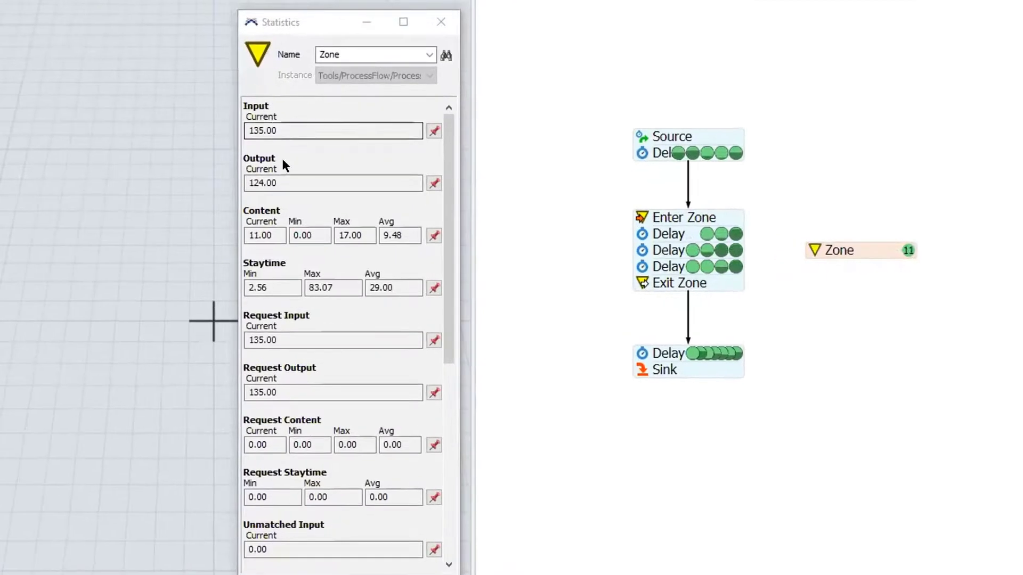
click(287, 183)
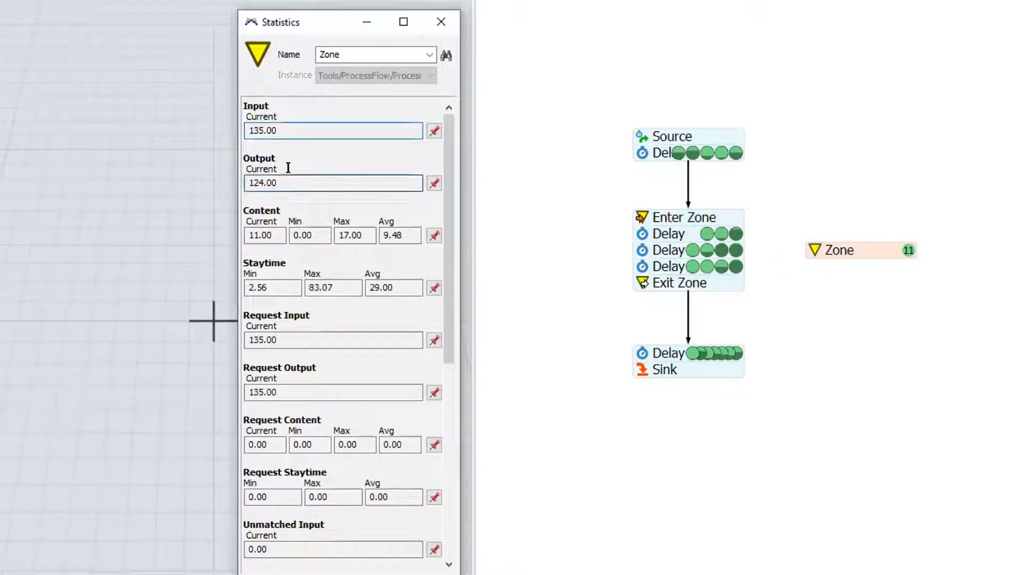
click(282, 135)
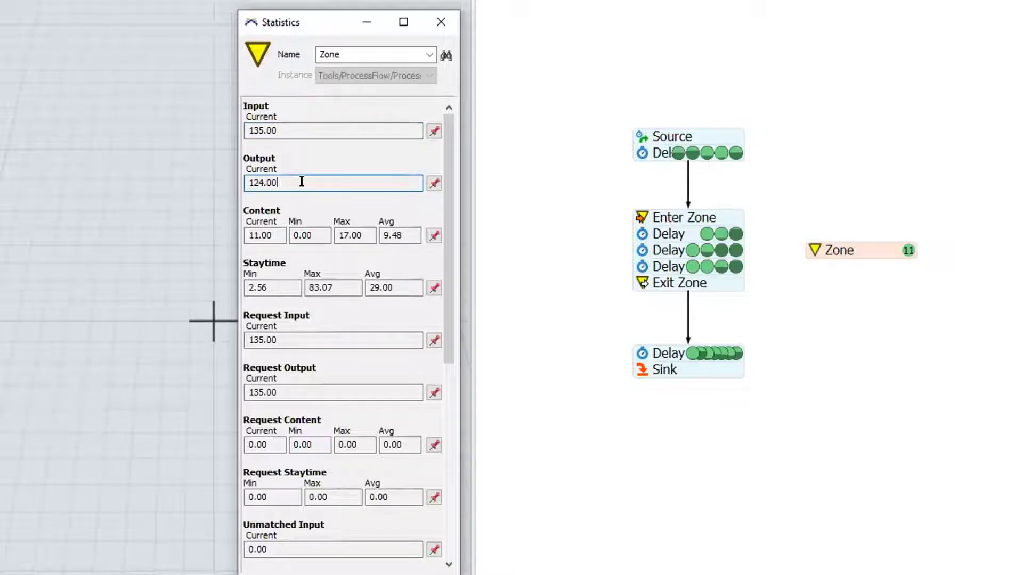
drag(273, 235, 361, 255)
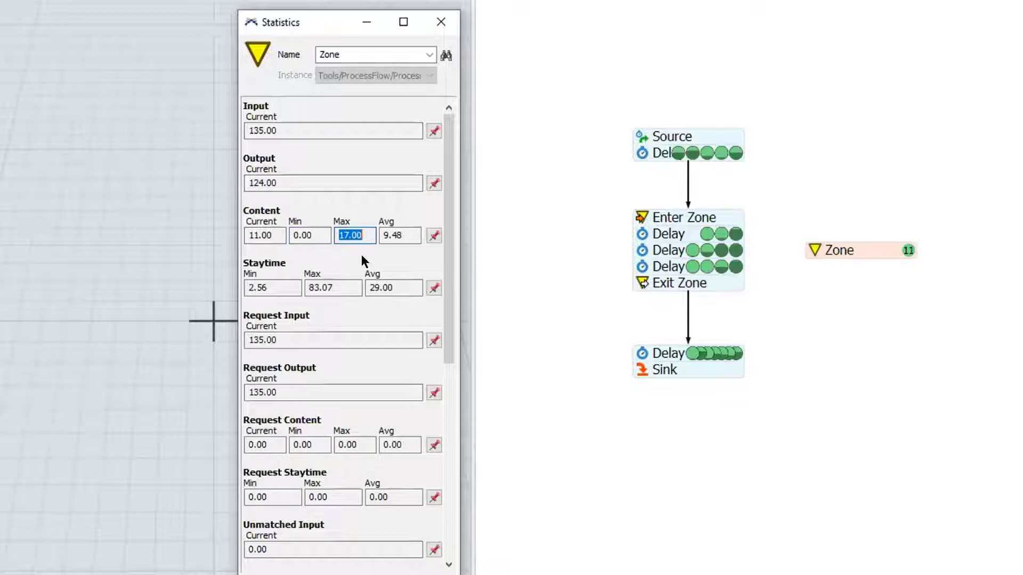
click(403, 235)
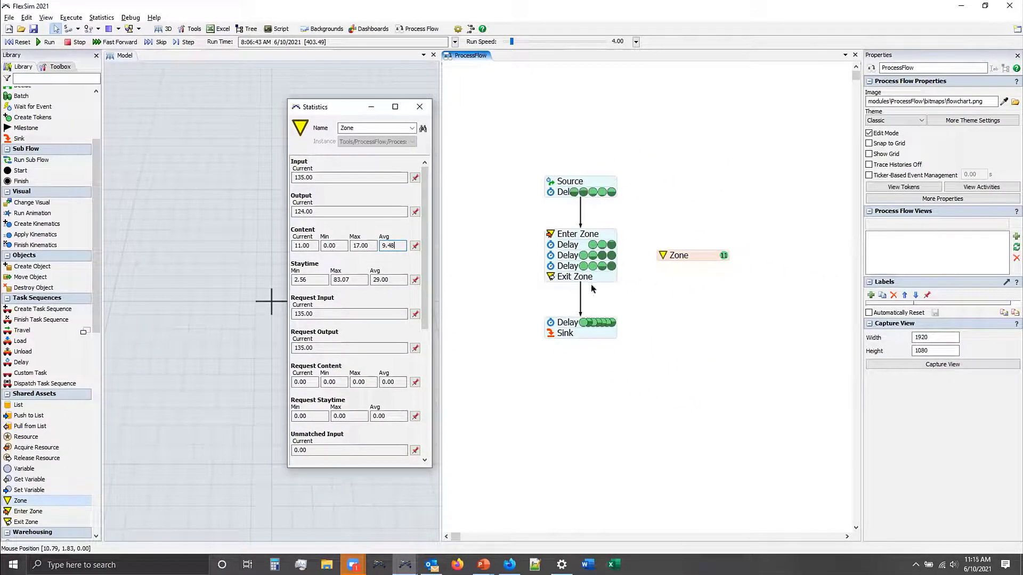
- Reset the model and enable Use Max Content on the Zone with a limit of 3
click(22, 43)
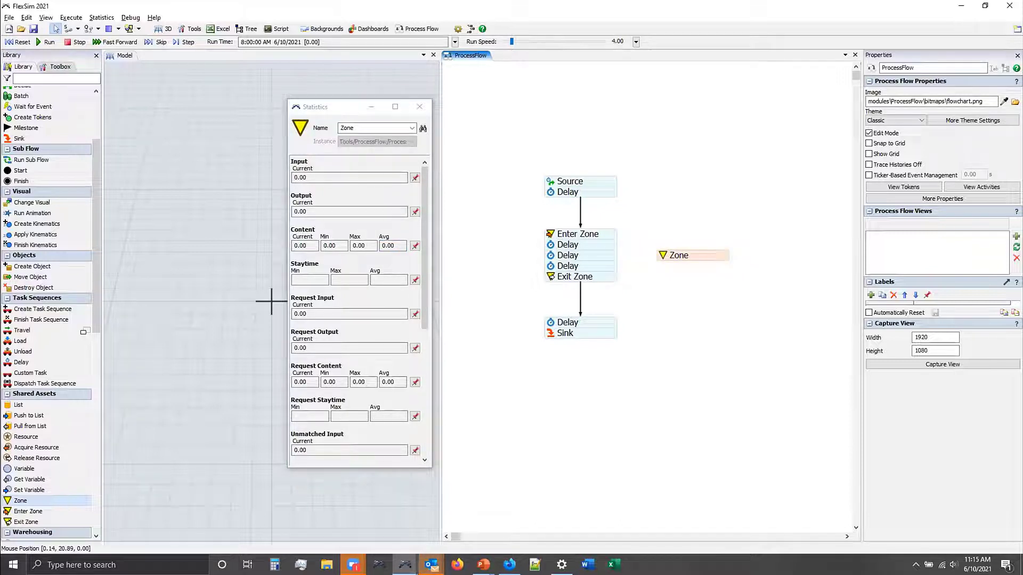
click(665, 255)
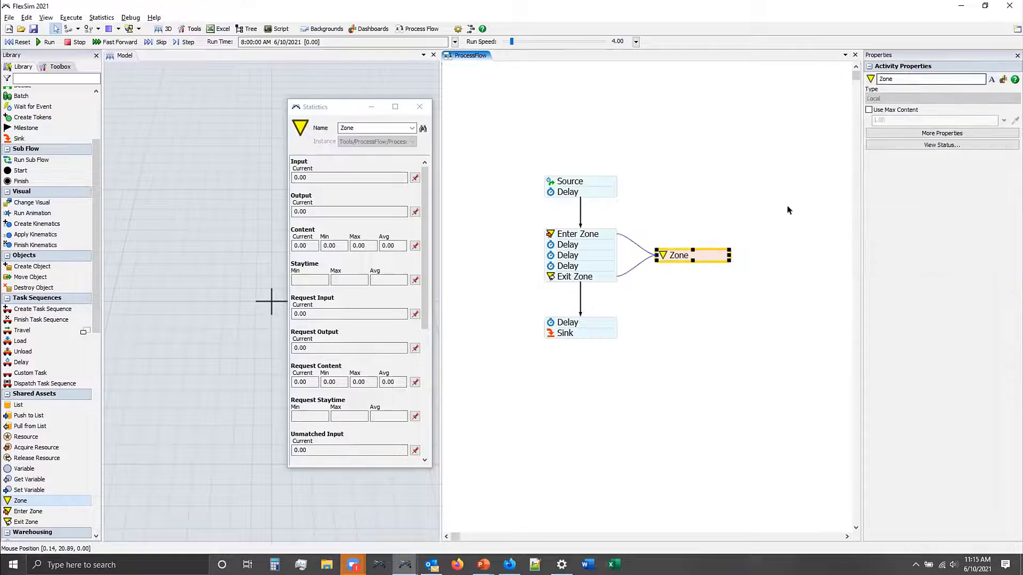
double_click(665, 254)
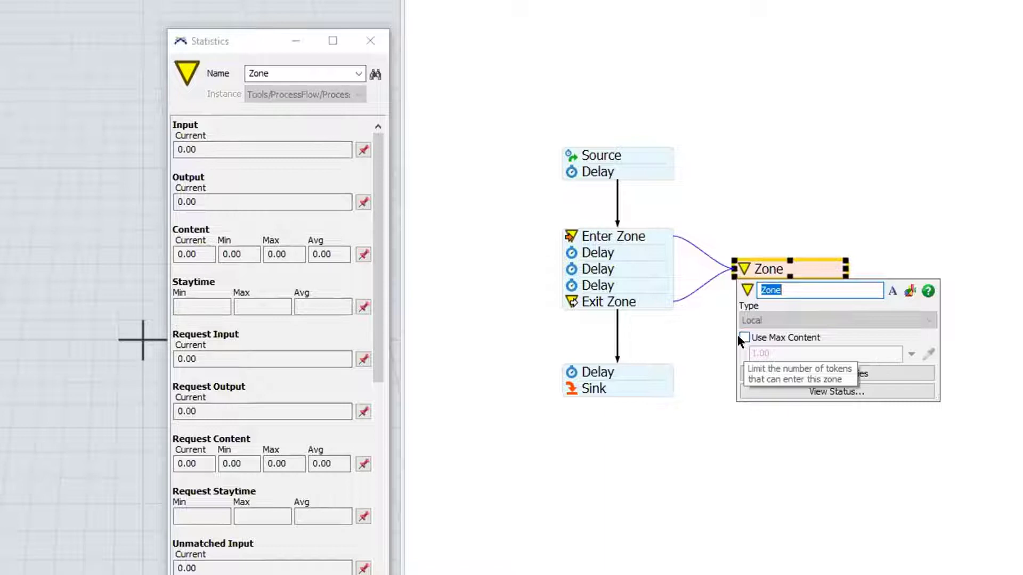
click(739, 337)
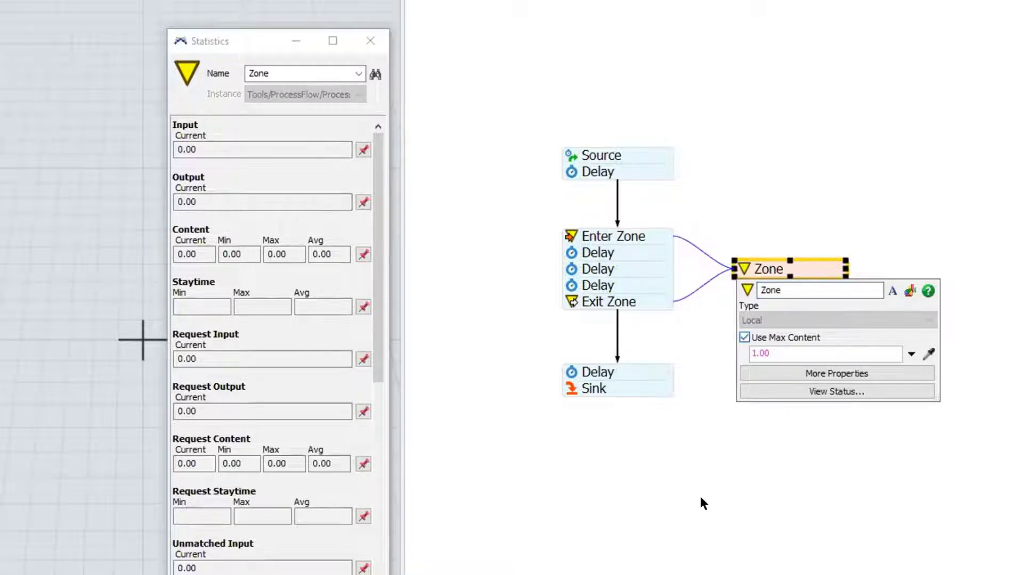
double_click(767, 353)
key(BackSpace)
text(3)
key(Return)
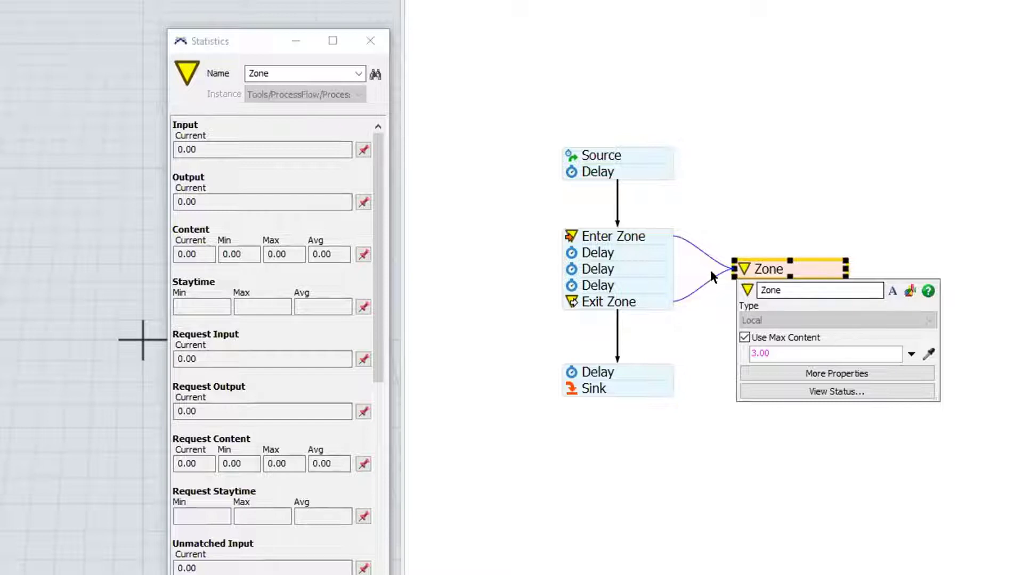
- Examine which tokens are inside the Zone and which are waiting to enter it in the running model
click(533, 167)
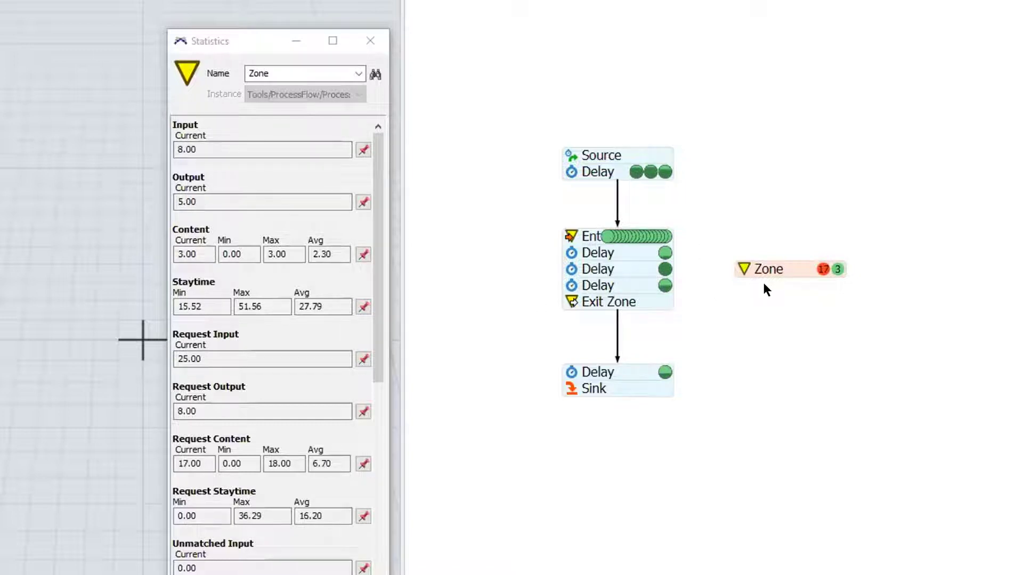
click(778, 272)
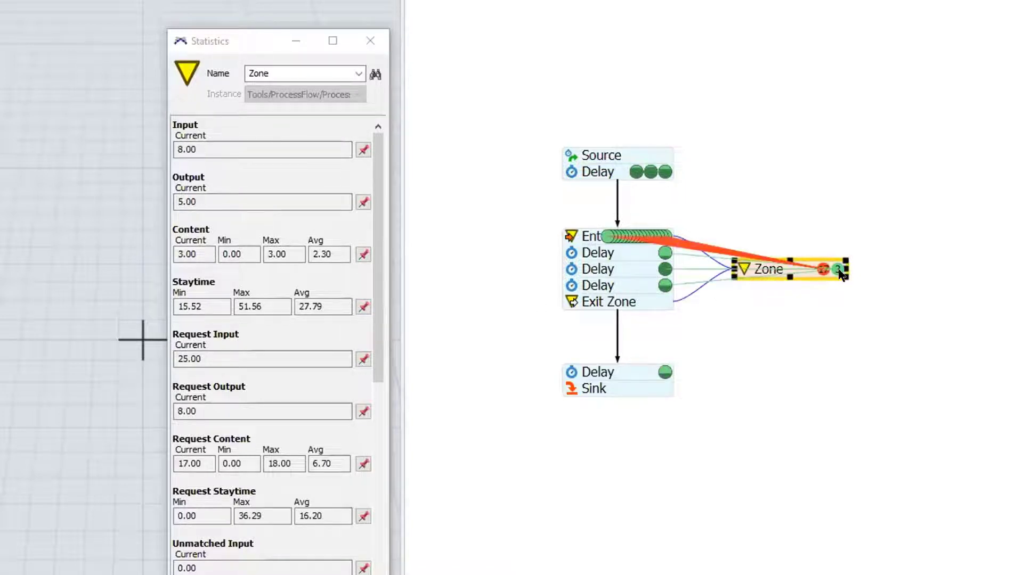
- Examine the Zone's request input, request output and minimum, maximum and average request staytime against its input statistics
click(840, 288)
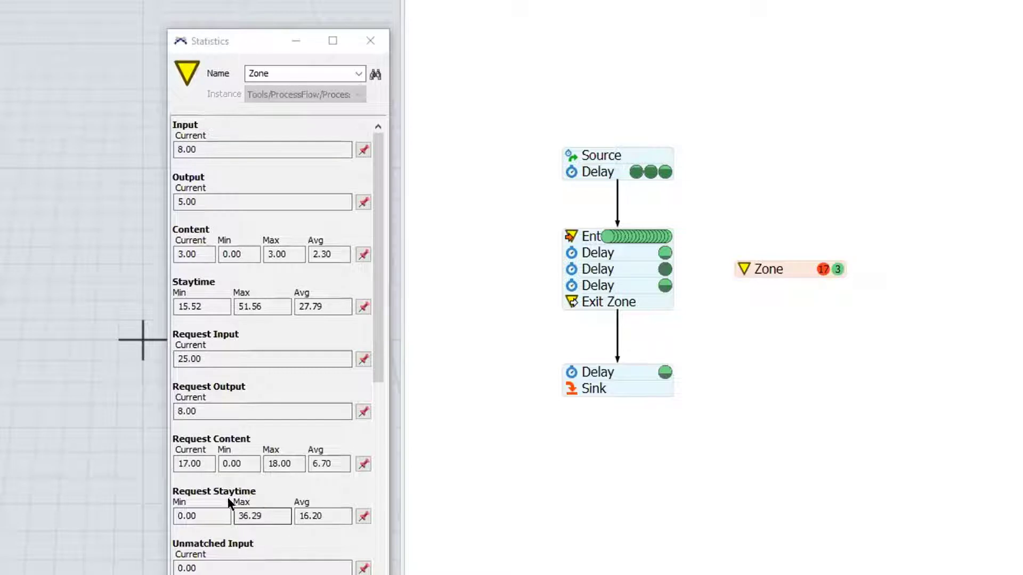
click(197, 516)
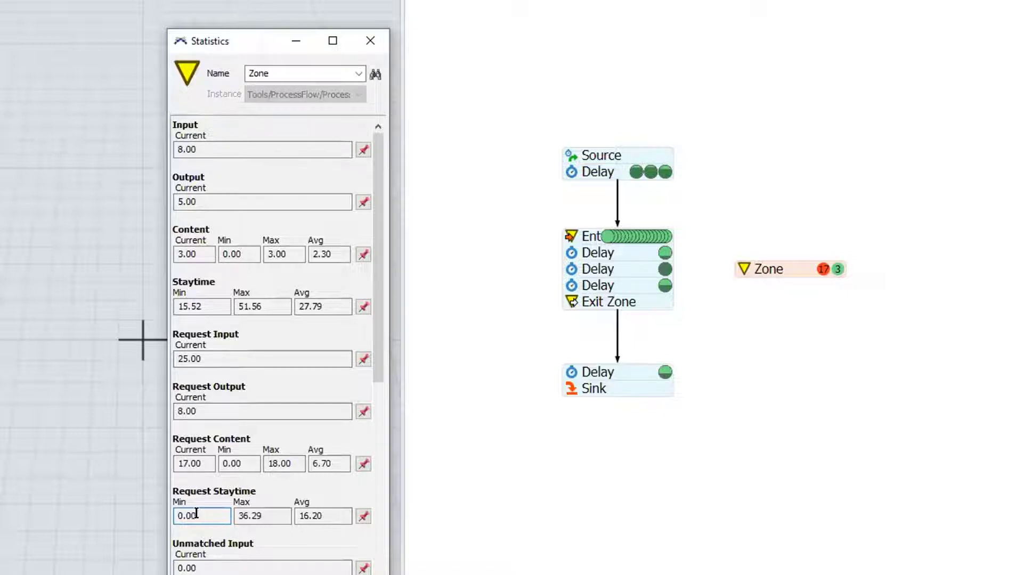
click(283, 516)
click(323, 516)
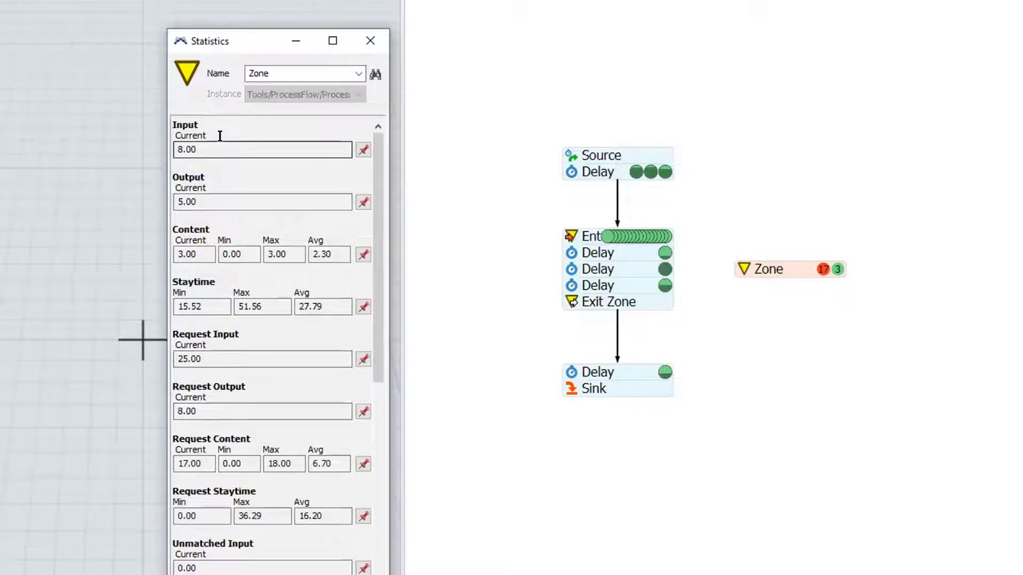
click(197, 358)
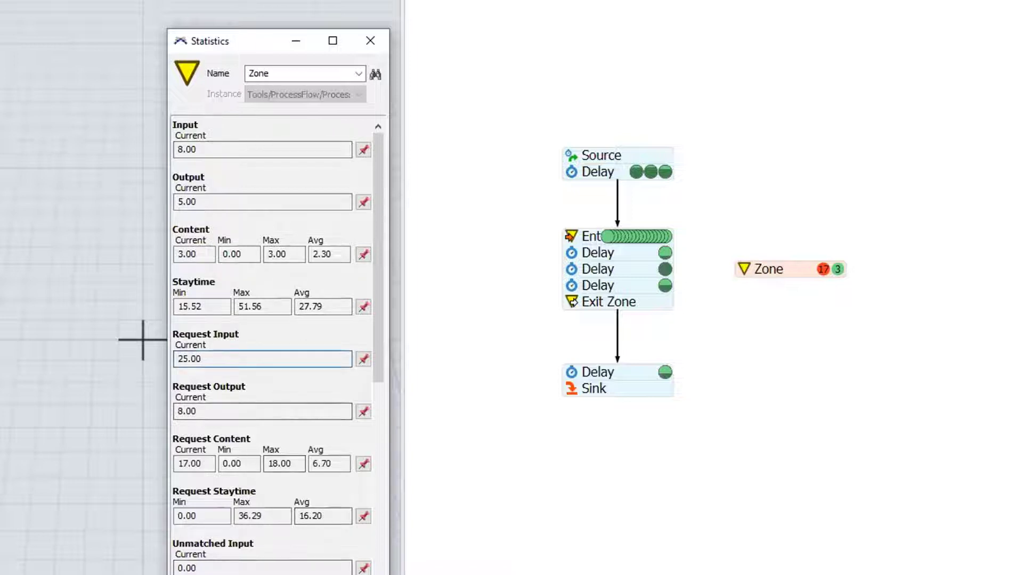
click(254, 411)
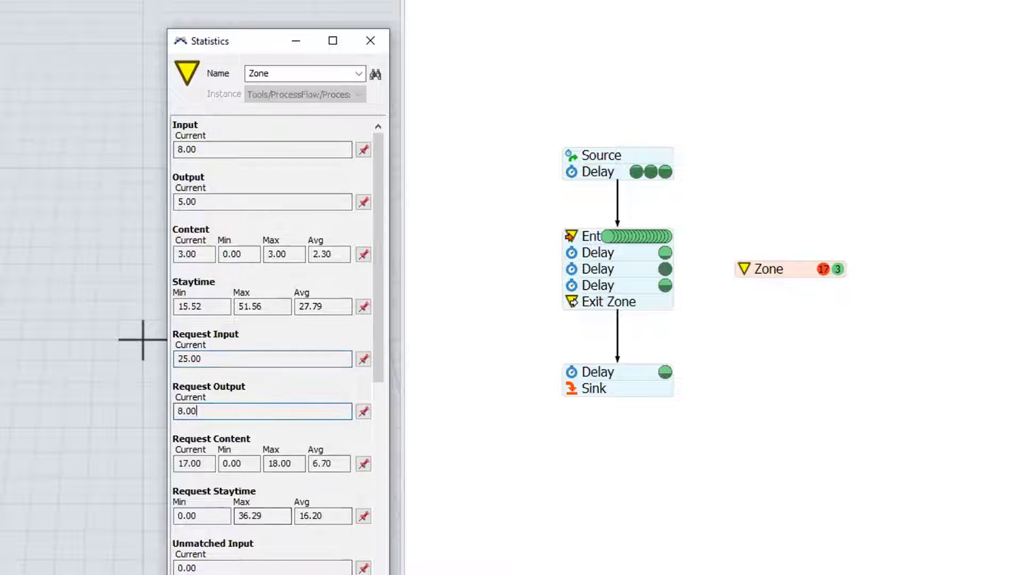
click(215, 150)
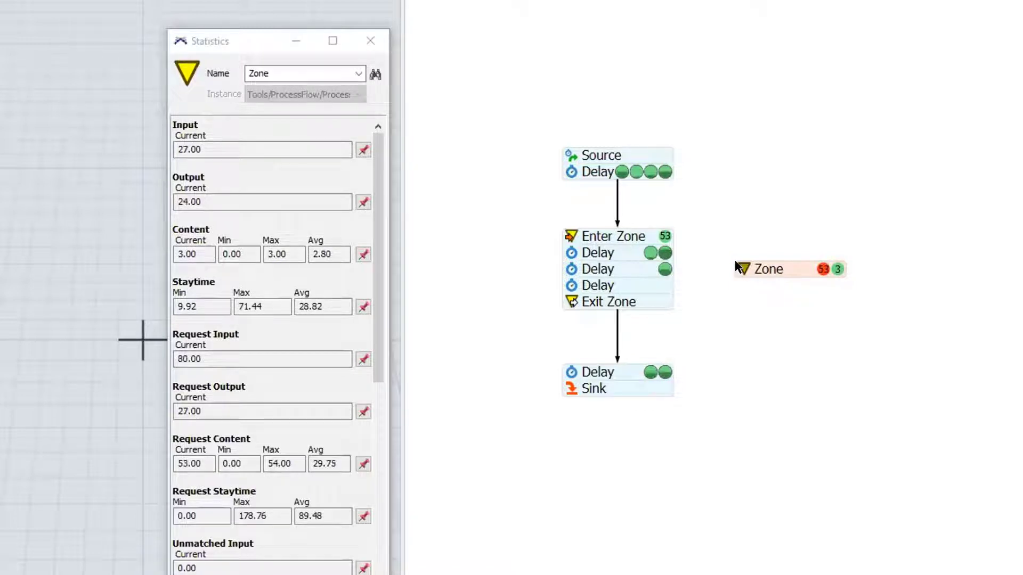
- Open the Zone's full properties, move the dialog clear of the process flow and show the partition settings
double_click(738, 268)
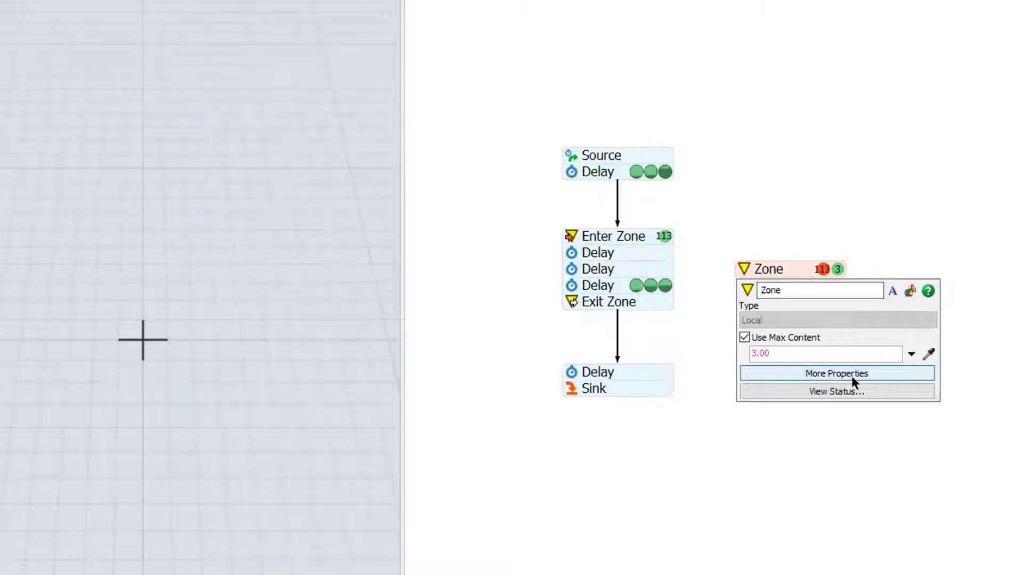
click(867, 373)
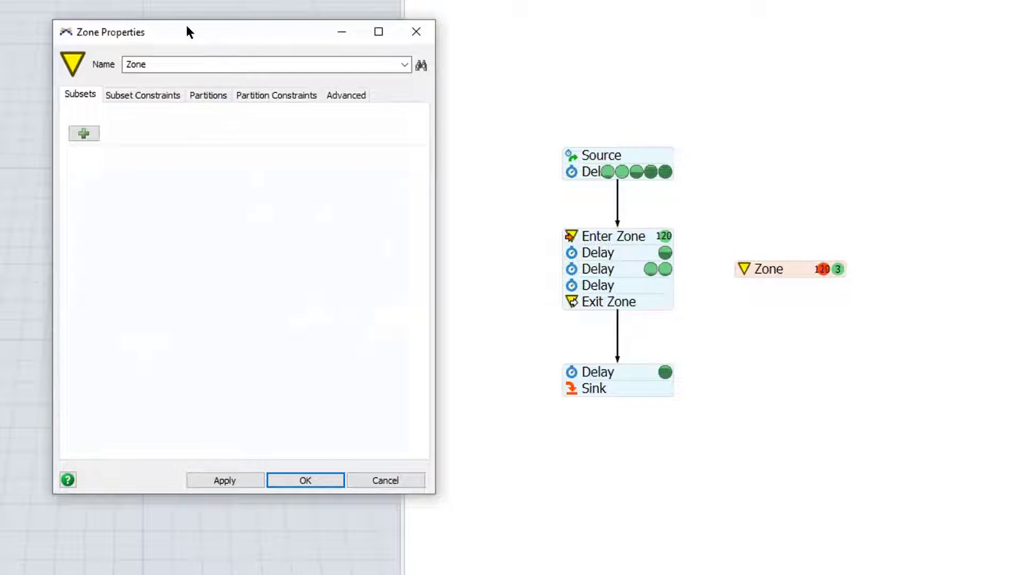
drag(186, 31, 137, 17)
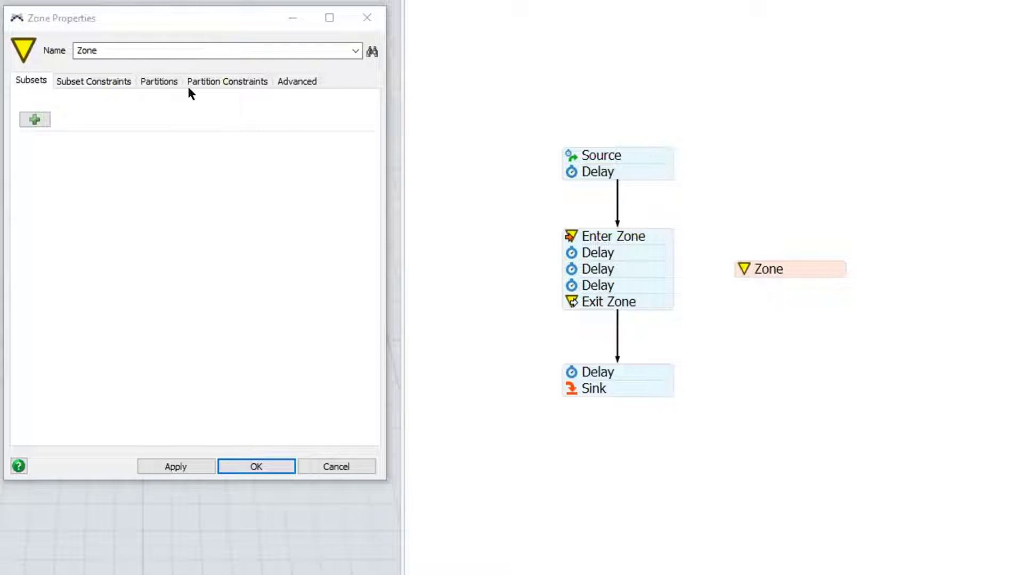
click(160, 82)
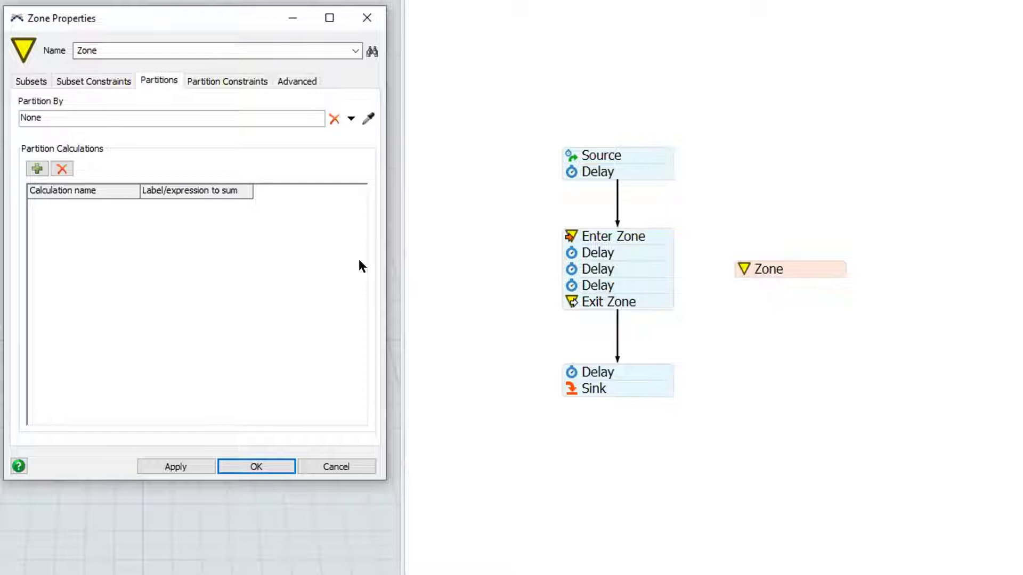
- Insert an Assign Labels activity between Source and the first Delay, and name its single label PartitionID
click(50, 111)
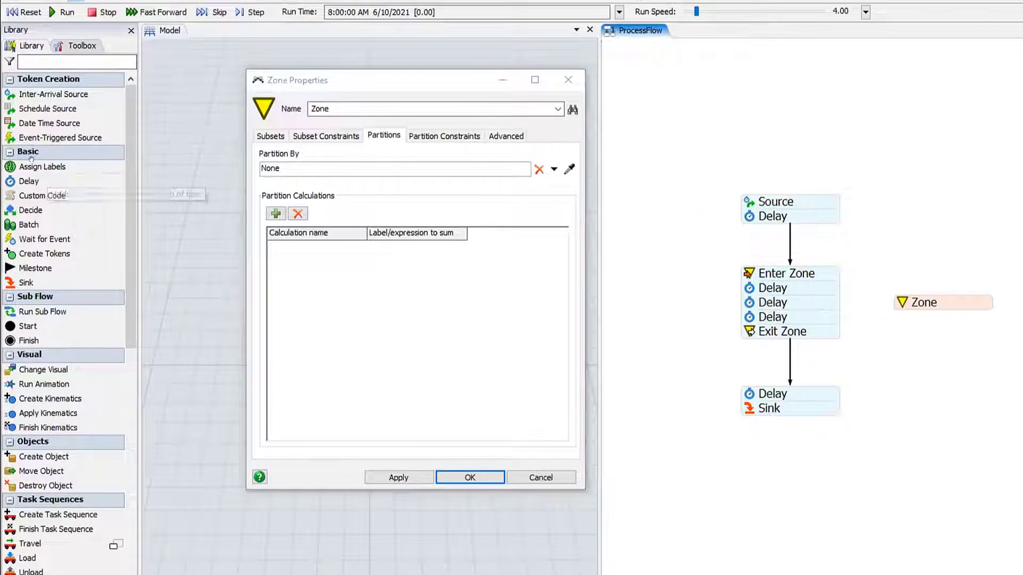
click(762, 204)
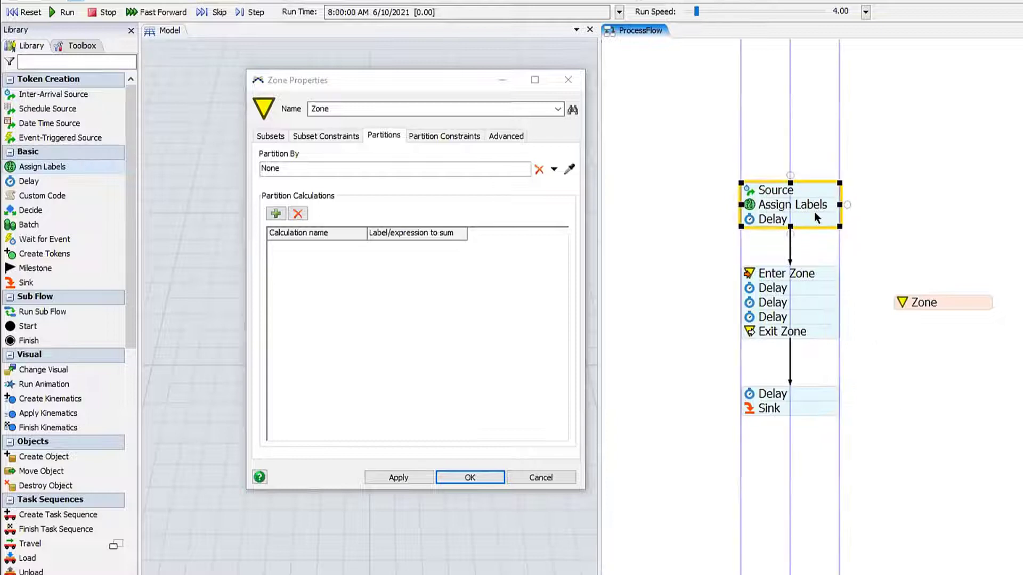
double_click(749, 204)
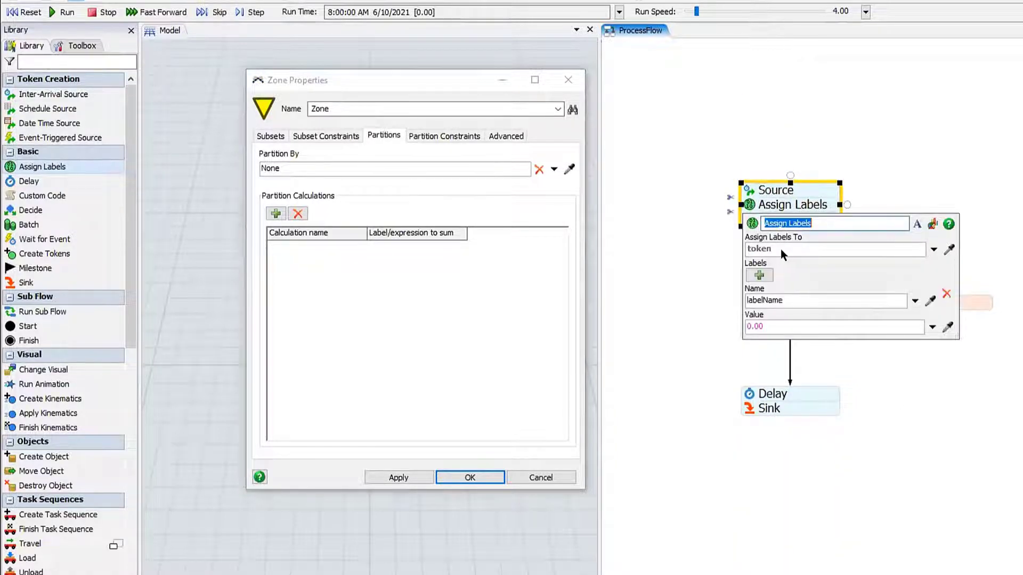
click(763, 277)
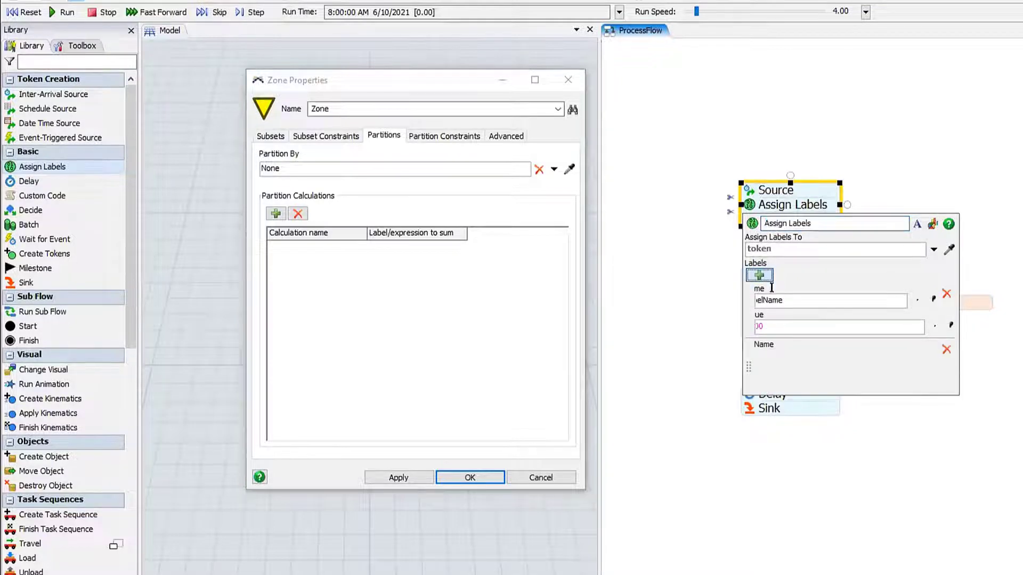
click(946, 350)
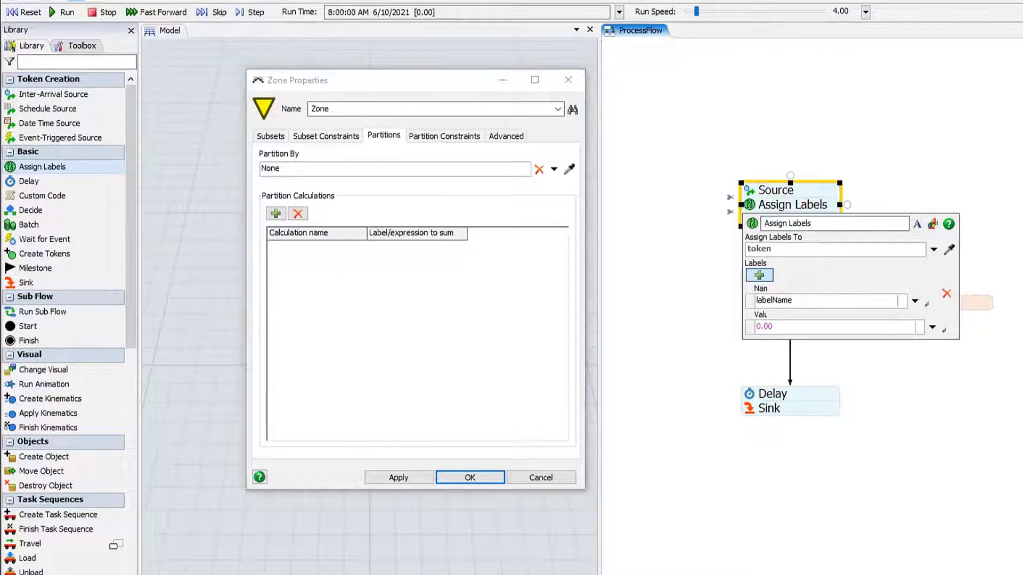
click(819, 298)
text(Type)
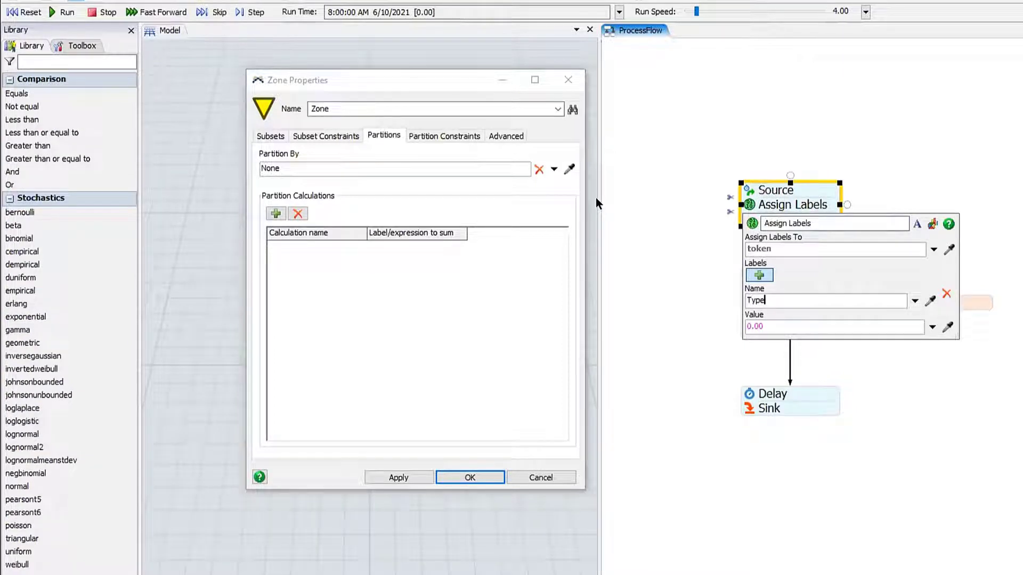
key(BackSpace)
key(BackSpace)
key(BackSpace)
key(BackSpace)
text(PartitionID)
- Assign the PartitionID value By Percentage and add two more percentage entries, making three in all
click(932, 329)
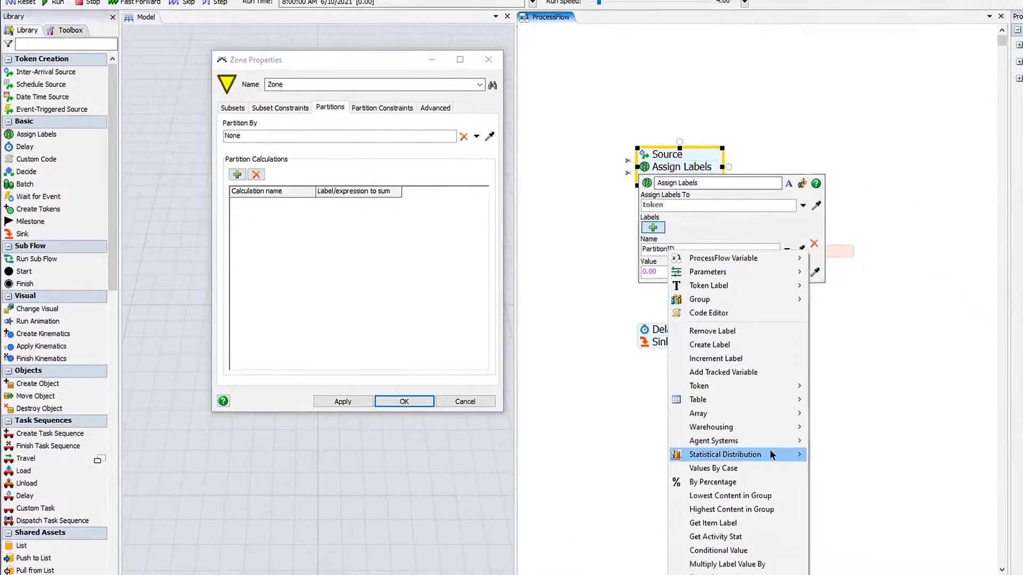
mouse_move(899, 539)
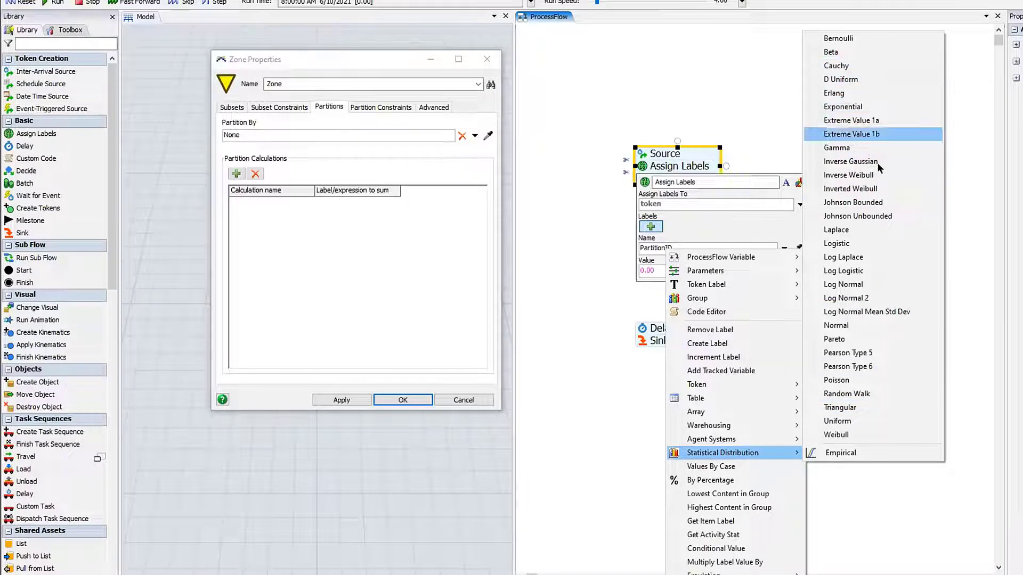
click(730, 220)
click(800, 269)
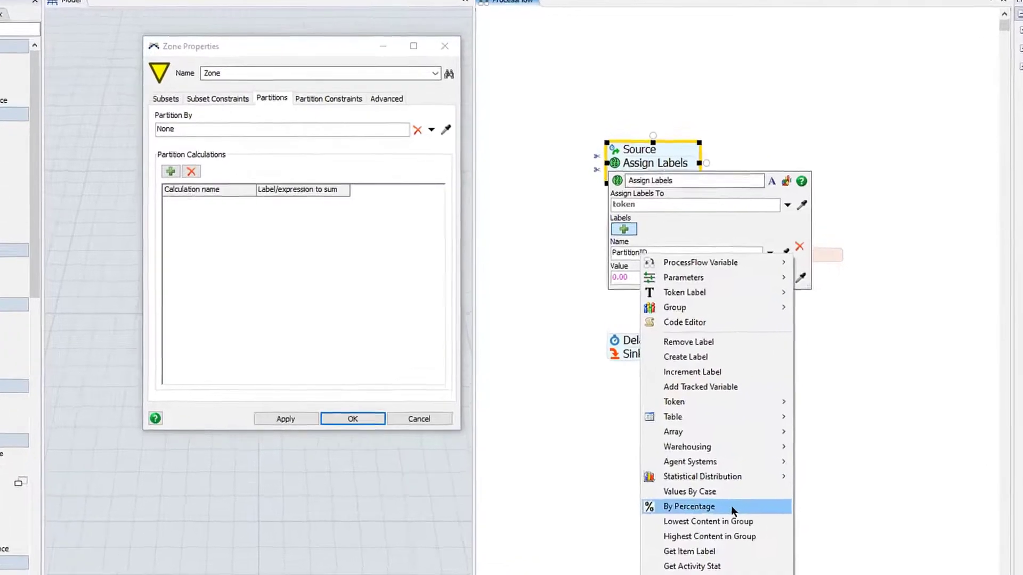
click(746, 481)
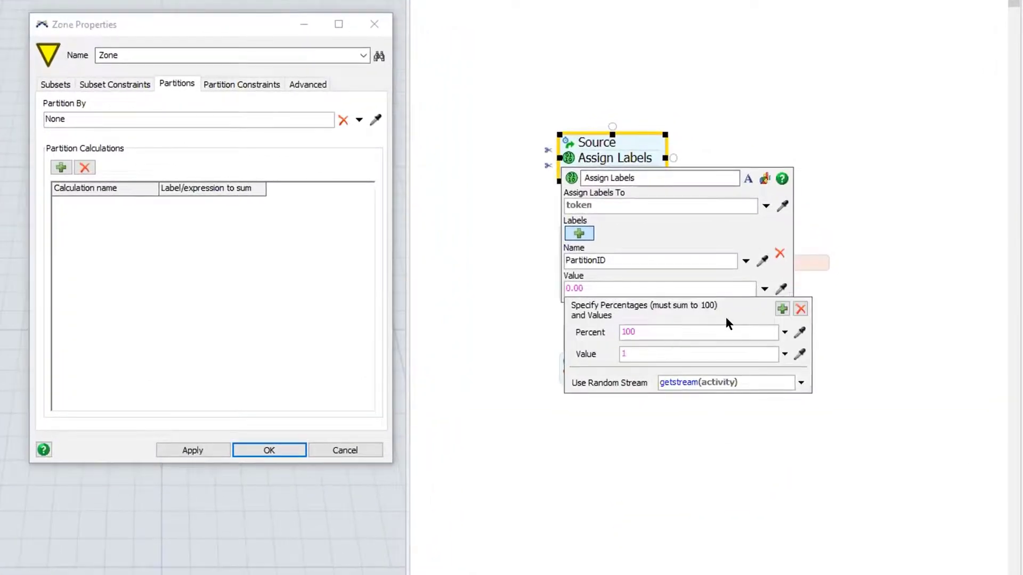
click(782, 309)
click(782, 309)
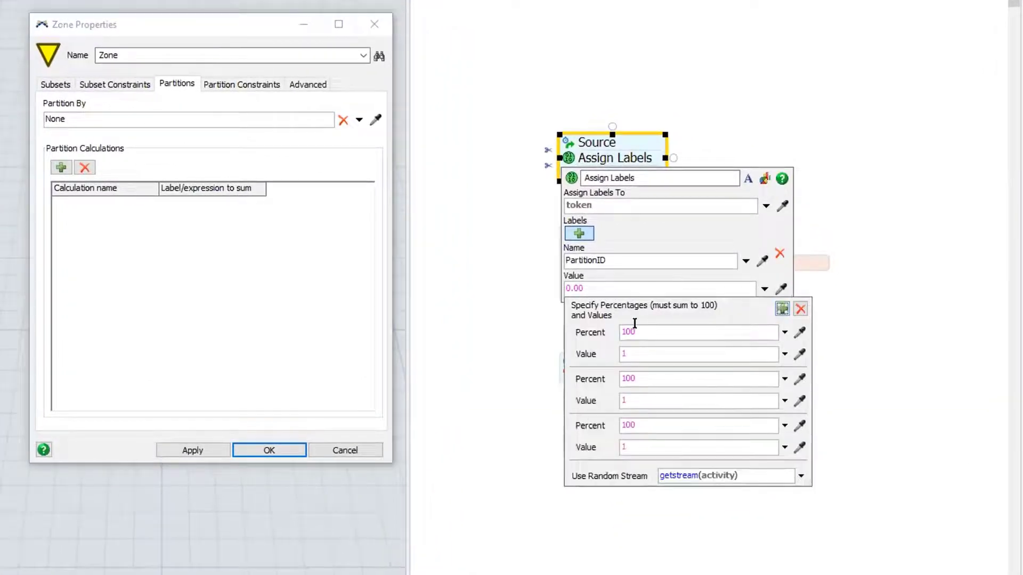
- Set the PartitionID percentages to 50 for value 1, 30 for value 2 and 20 for value 3
drag(637, 332, 588, 333)
text(50)
key(Tab)
drag(639, 378, 580, 357)
text(30)
drag(630, 401, 566, 386)
text(2)
drag(642, 421, 583, 407)
text(20)
drag(636, 447, 588, 446)
text(3)
click(537, 187)
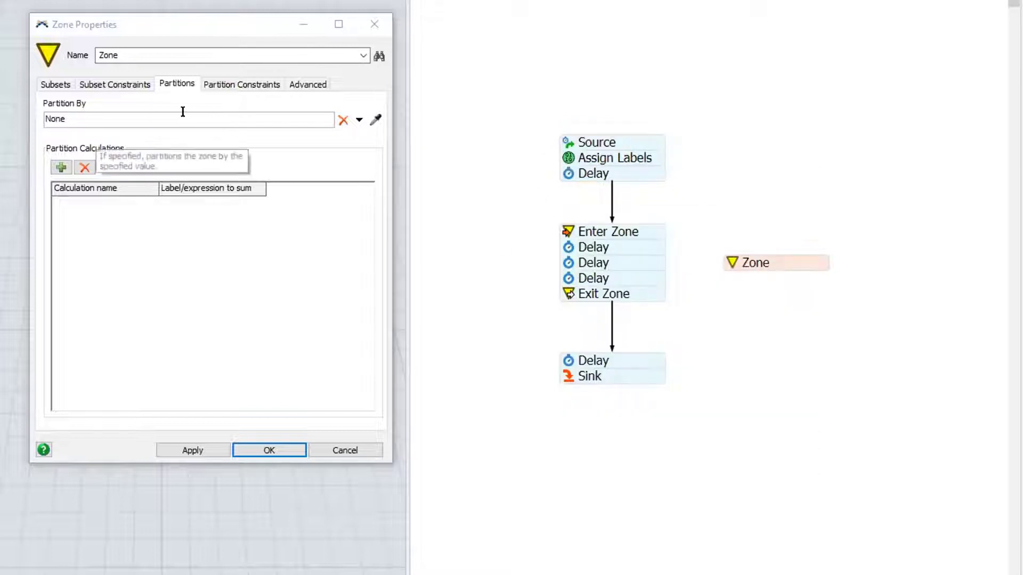
- Set the Zone's Partition By to the token label PartitionID
click(358, 121)
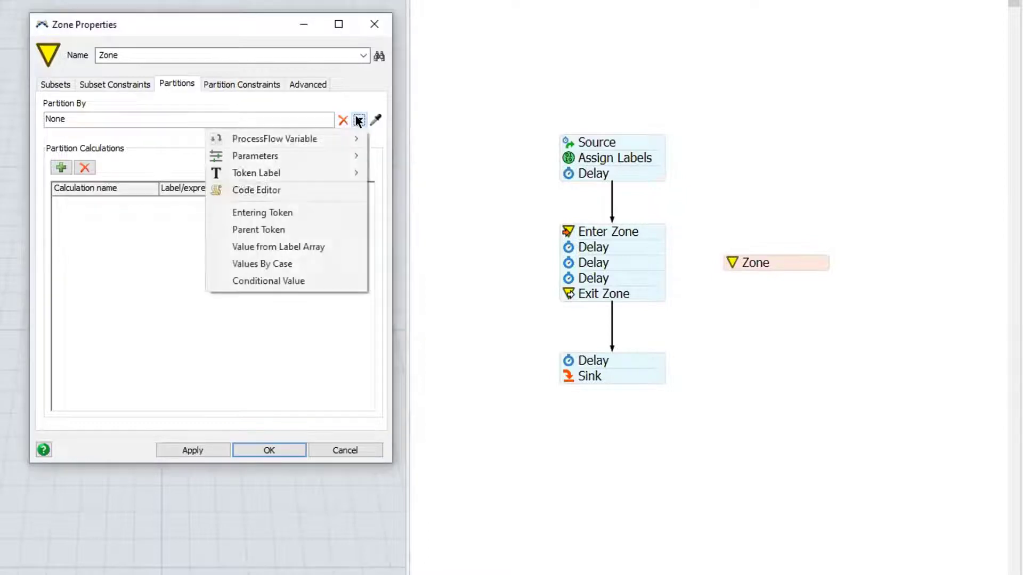
mouse_move(289, 171)
click(426, 173)
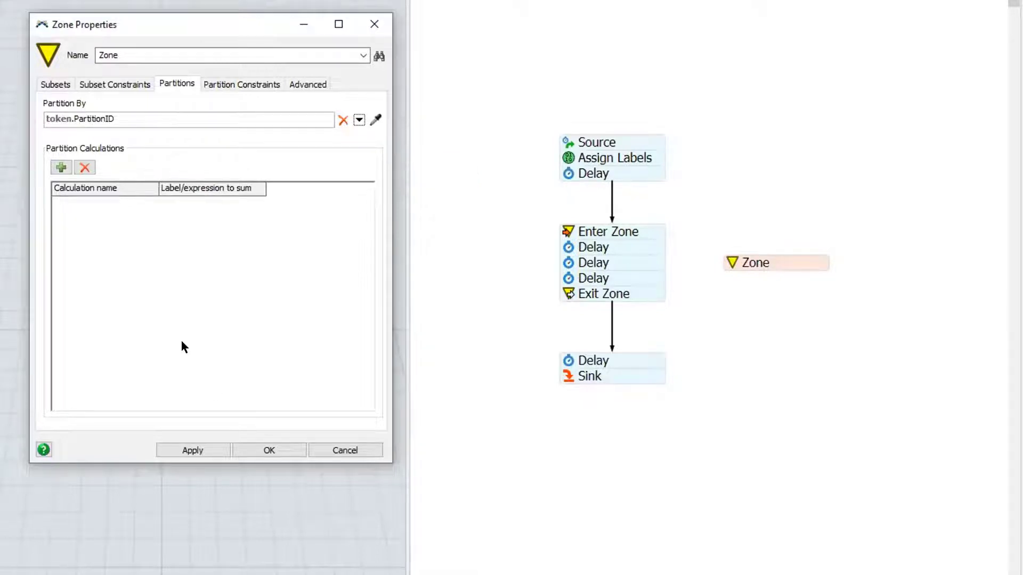
- Compare the label name in Assign Labels with the Zone's Partition By entry, and accept the Zone properties
click(564, 157)
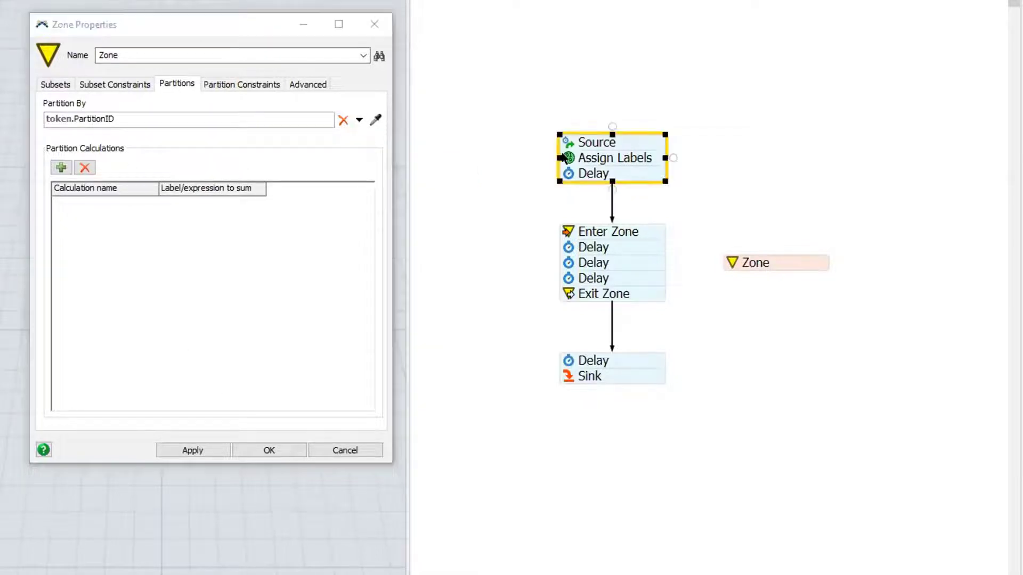
double_click(565, 158)
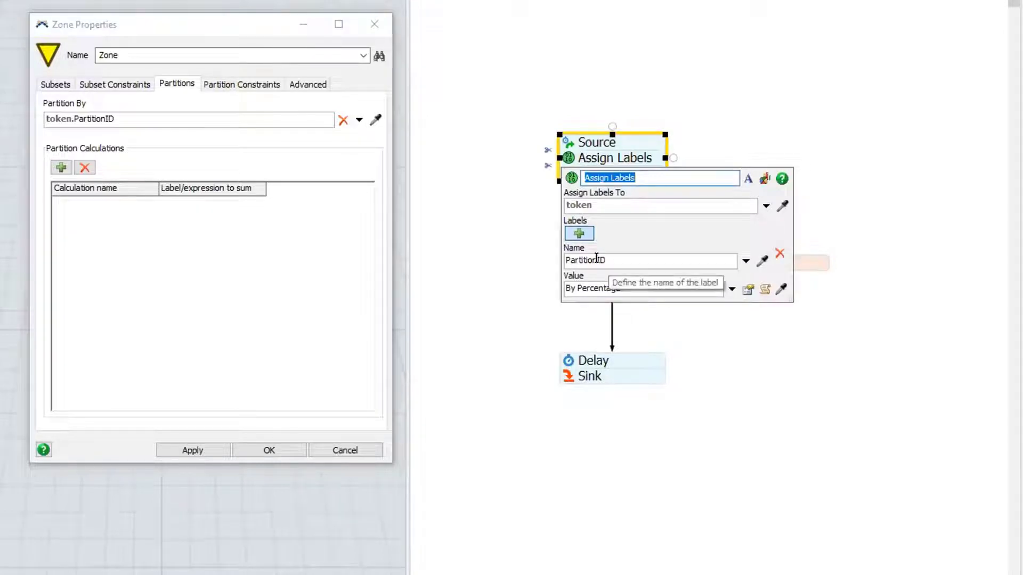
click(109, 107)
drag(86, 99, 71, 108)
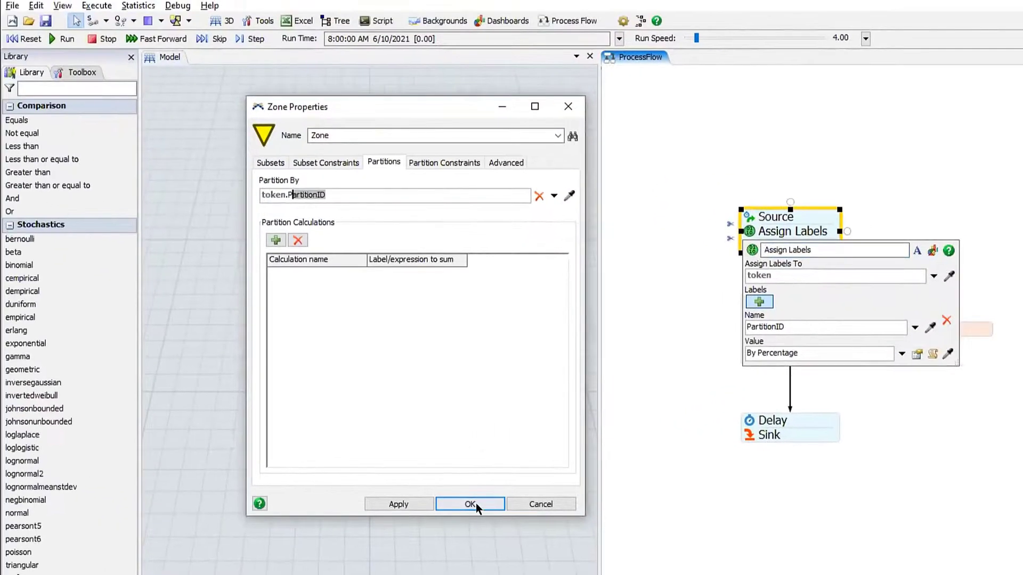
click(275, 450)
click(735, 516)
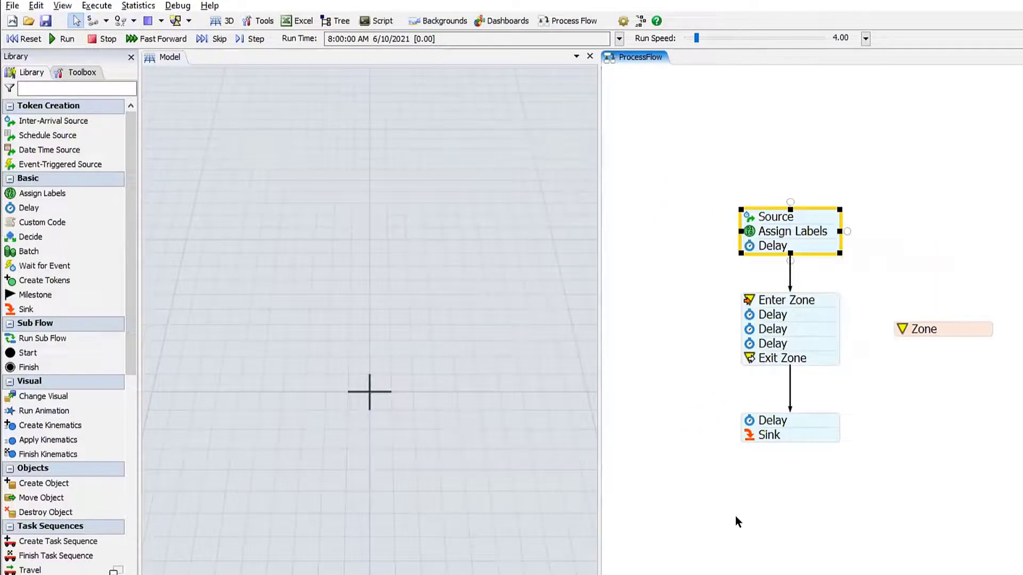
- Run the model and look through the Zone's statistics for partition data, including the unmatched values, then close them
click(58, 38)
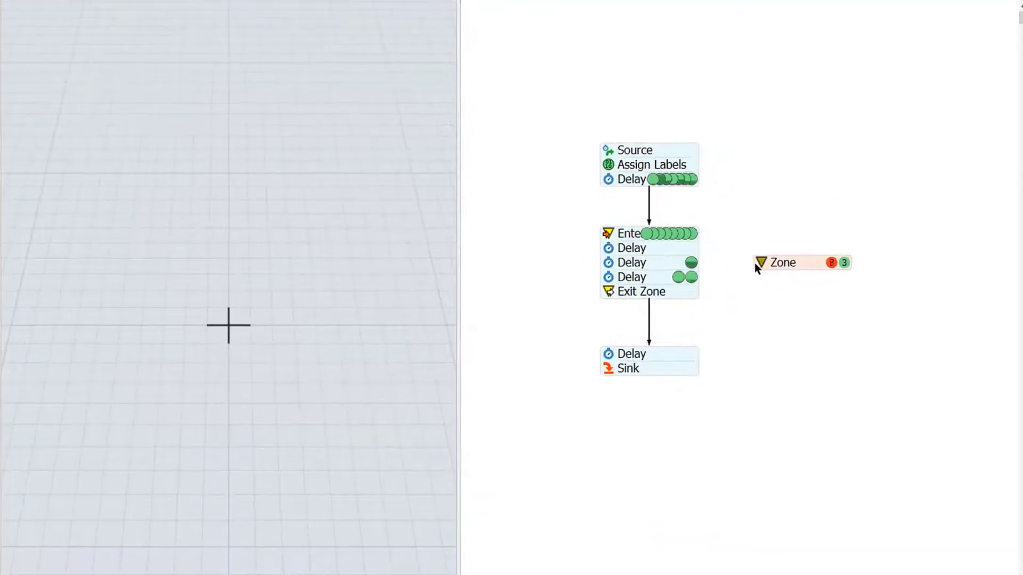
double_click(755, 263)
click(906, 283)
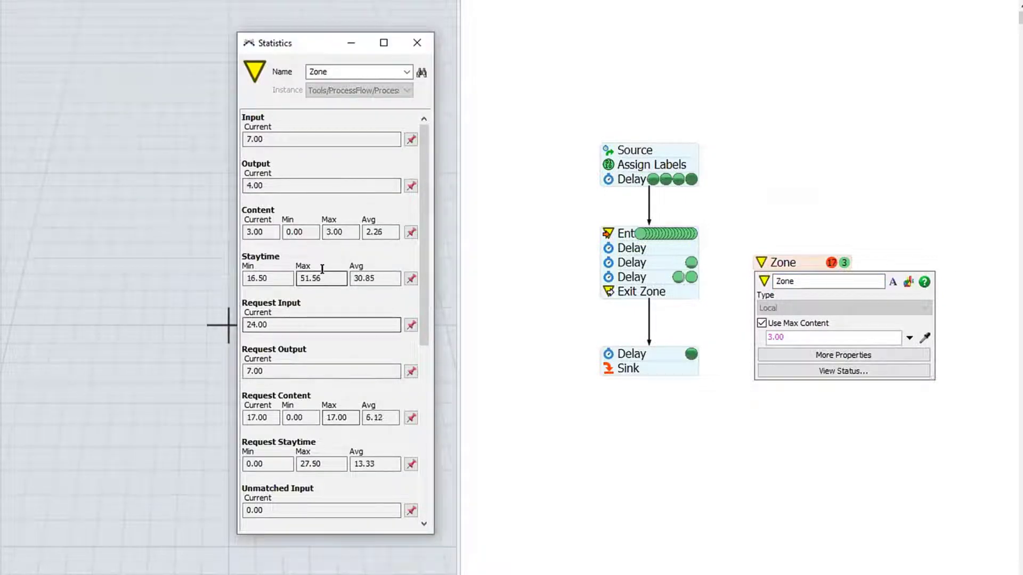
drag(419, 332, 418, 484)
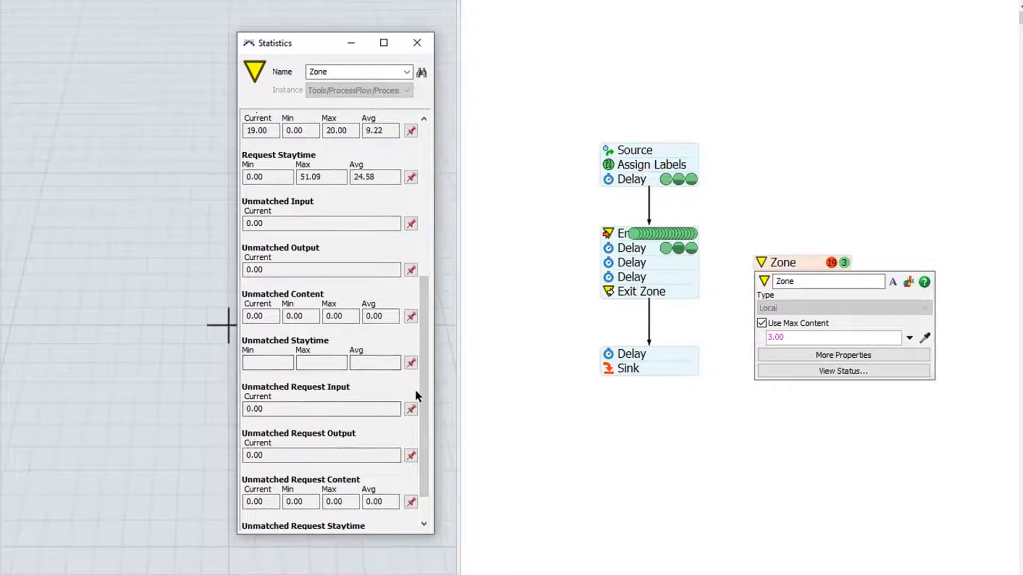
scroll(417, 383, up, 1)
drag(419, 364, 430, 218)
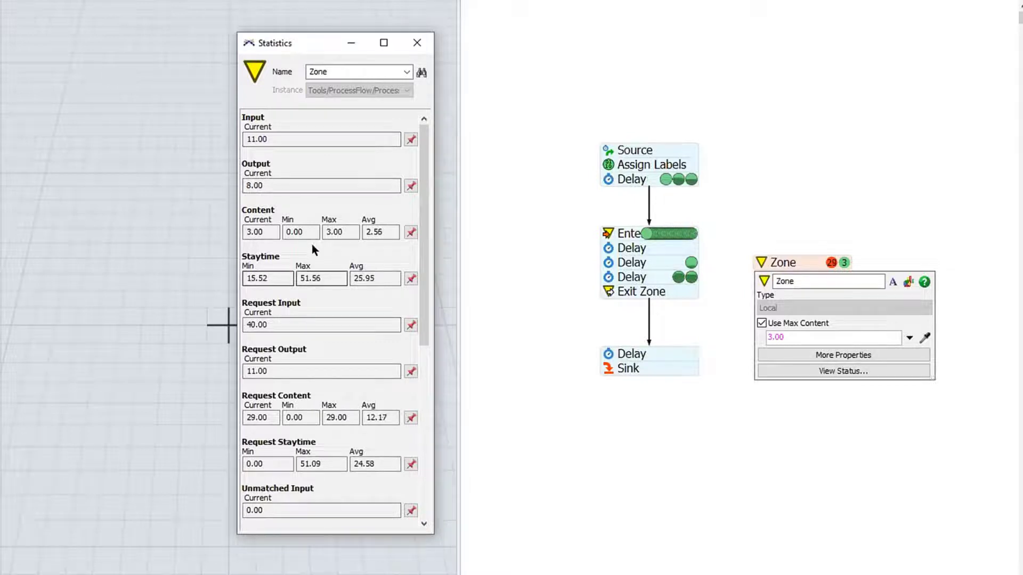
click(417, 41)
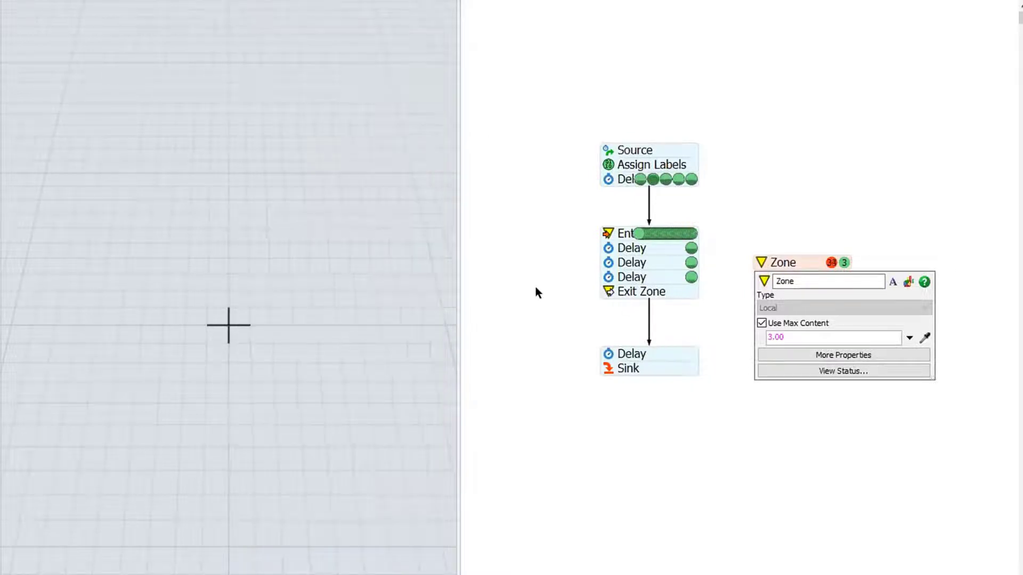
click(557, 357)
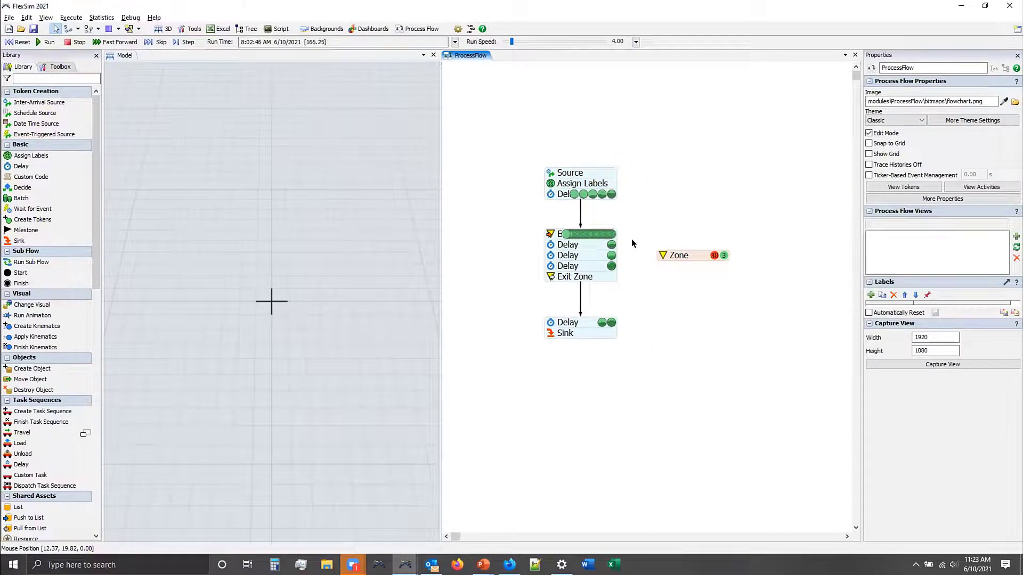
- Add a new dashboard to the model
click(370, 28)
click(395, 41)
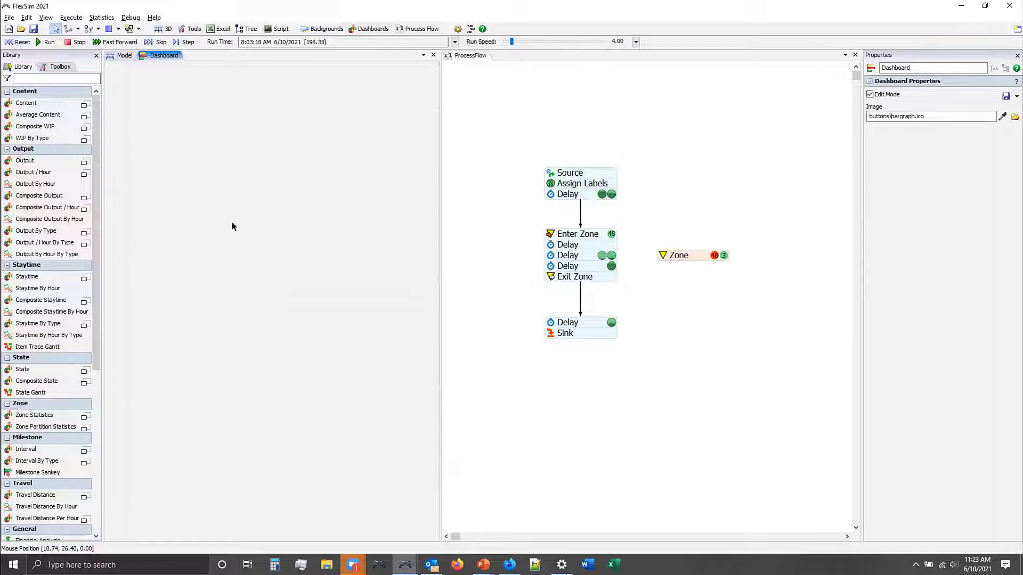
- Reset the model and add a Zone Partition Statistics line chart to the dashboard
scroll(58, 160, down, 2)
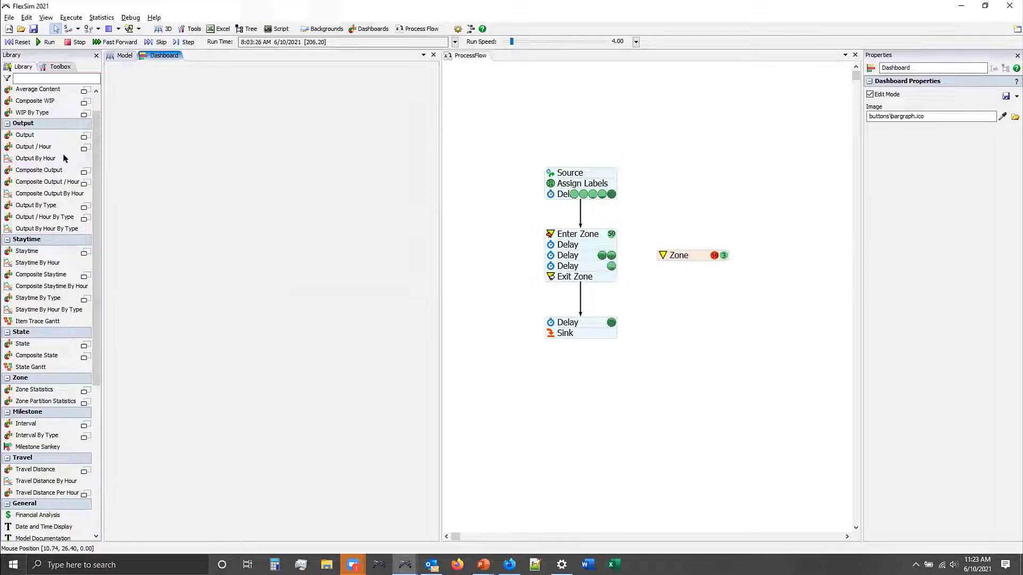
scroll(56, 181, down, 1)
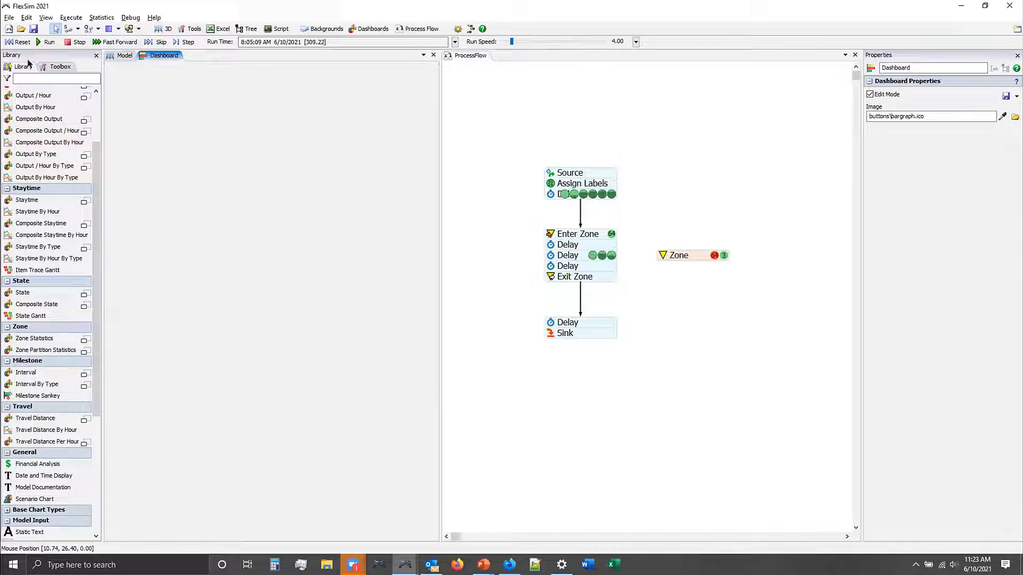
click(19, 41)
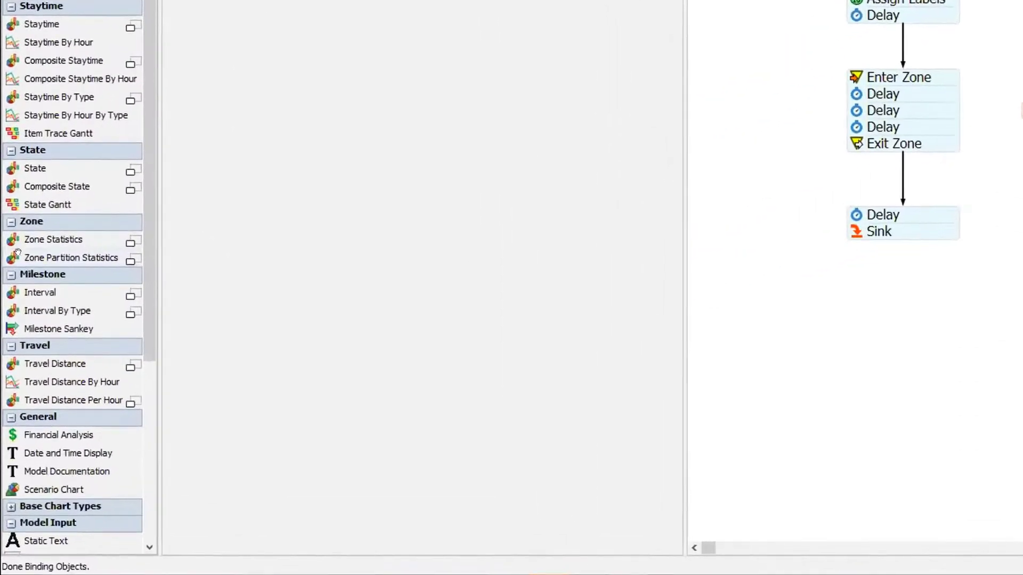
mouse_move(18, 252)
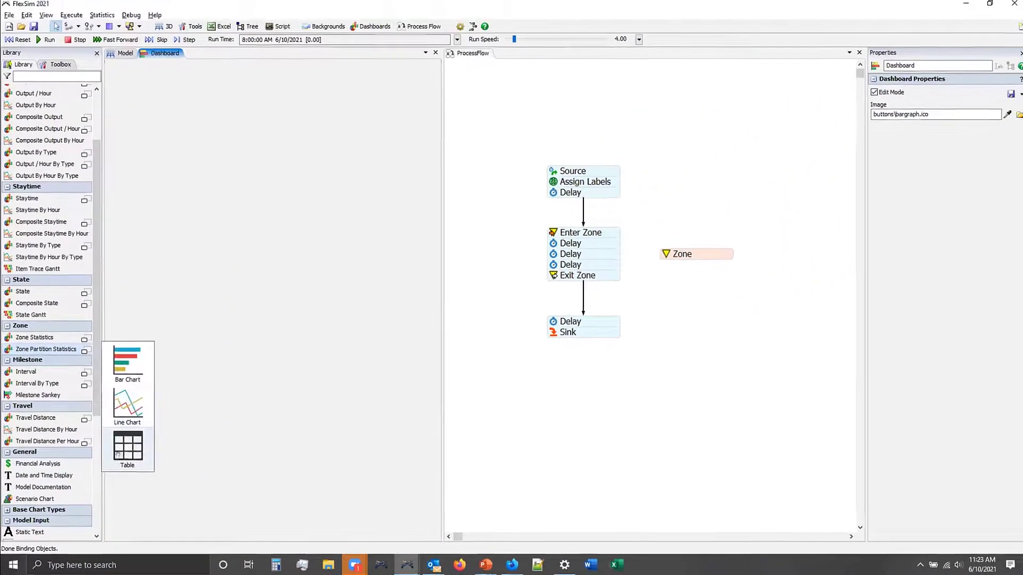
click(124, 404)
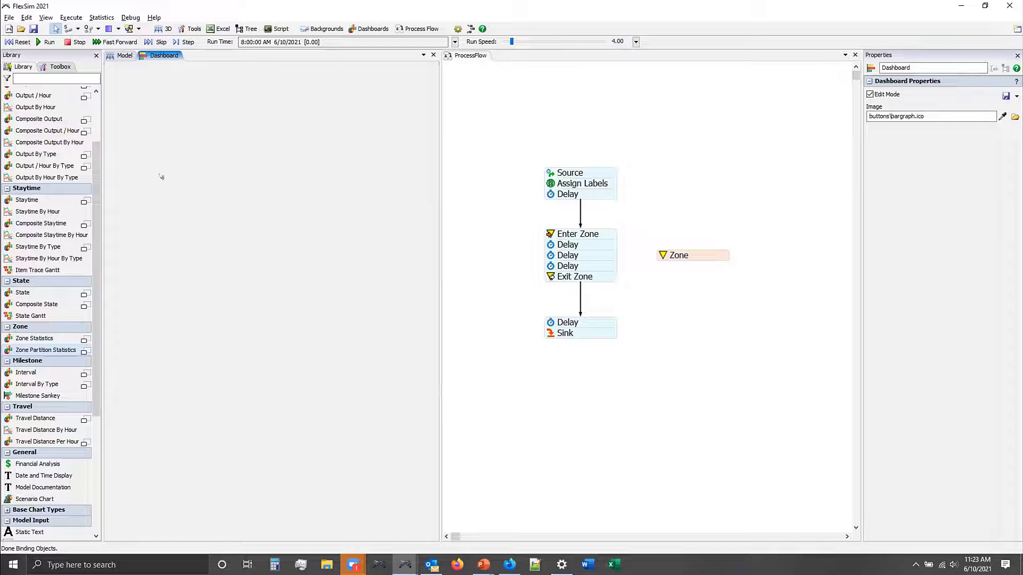
click(110, 83)
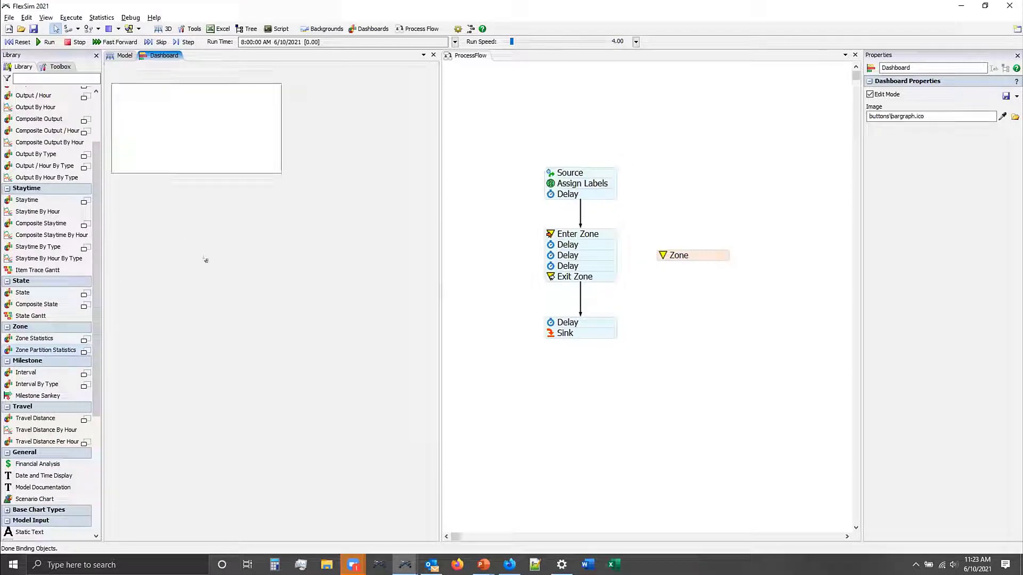
- Move the chart's upper-left corner to the dashboard's corner and widen the chart across the dashboard
click(158, 93)
drag(108, 81, 106, 71)
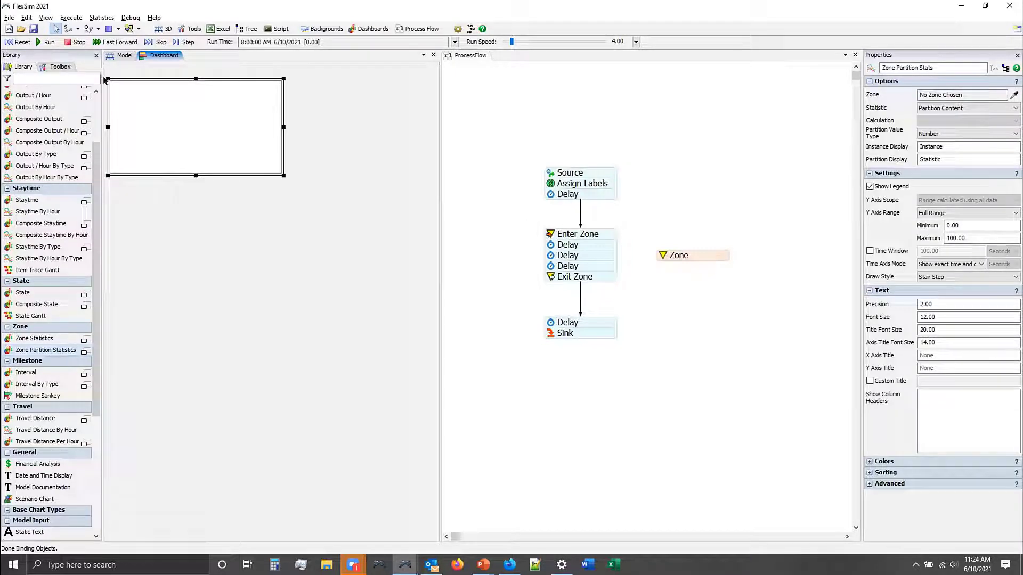
drag(102, 73, 95, 57)
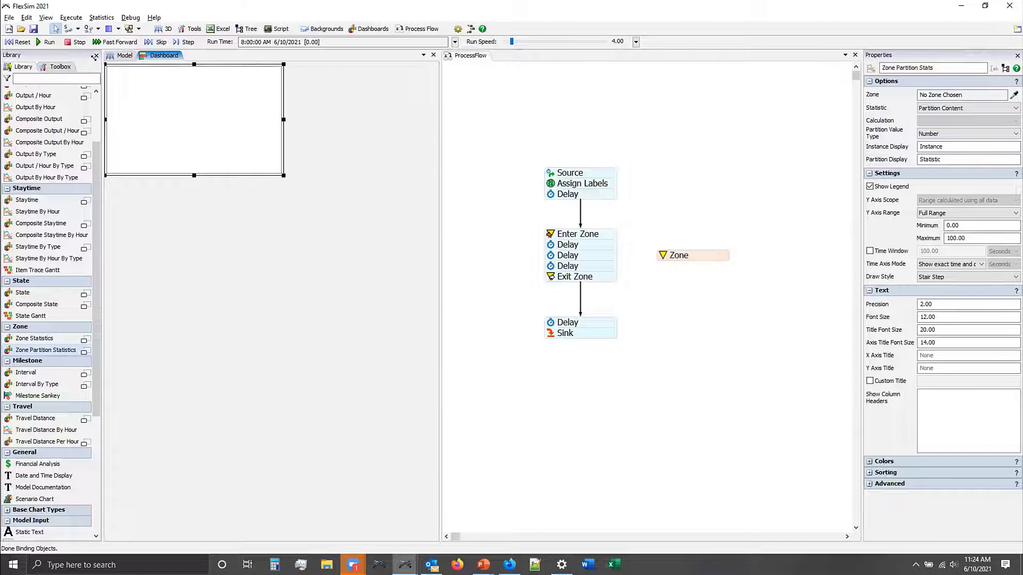
drag(284, 120, 432, 127)
drag(490, 195, 876, 195)
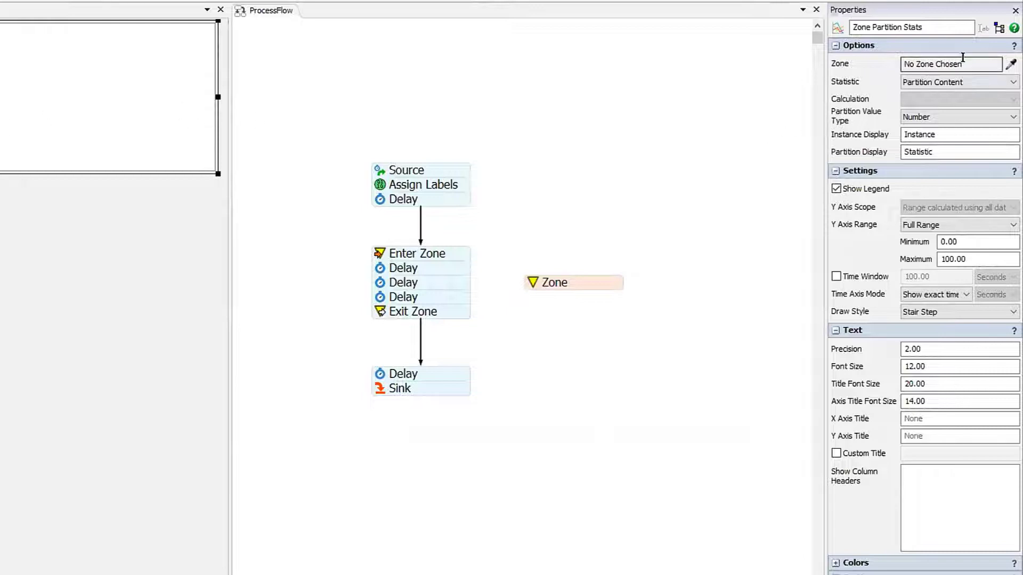
- Sample the process flow's Zone as the chart's data source and keep Partition Content as its statistic
click(963, 58)
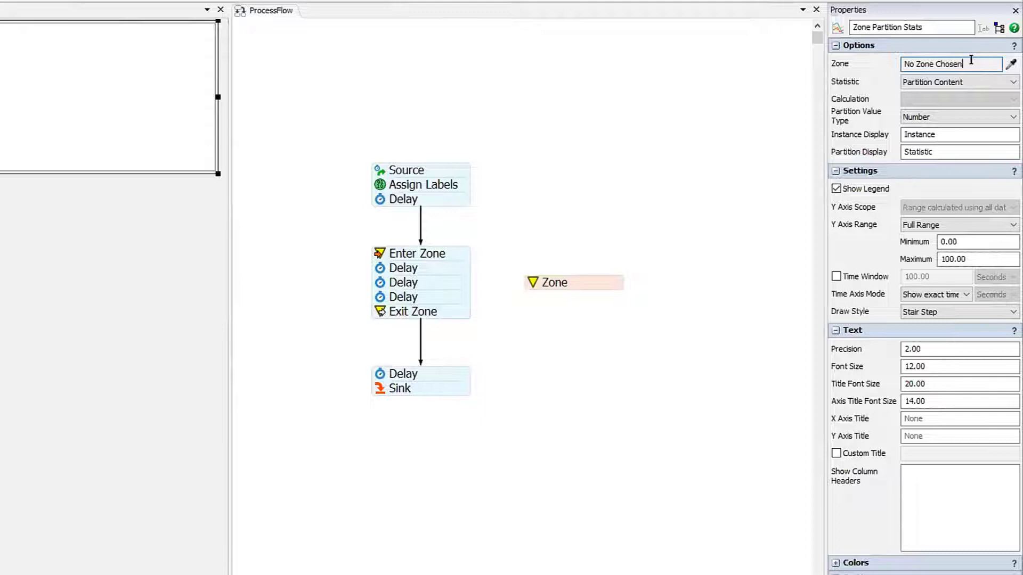
click(590, 283)
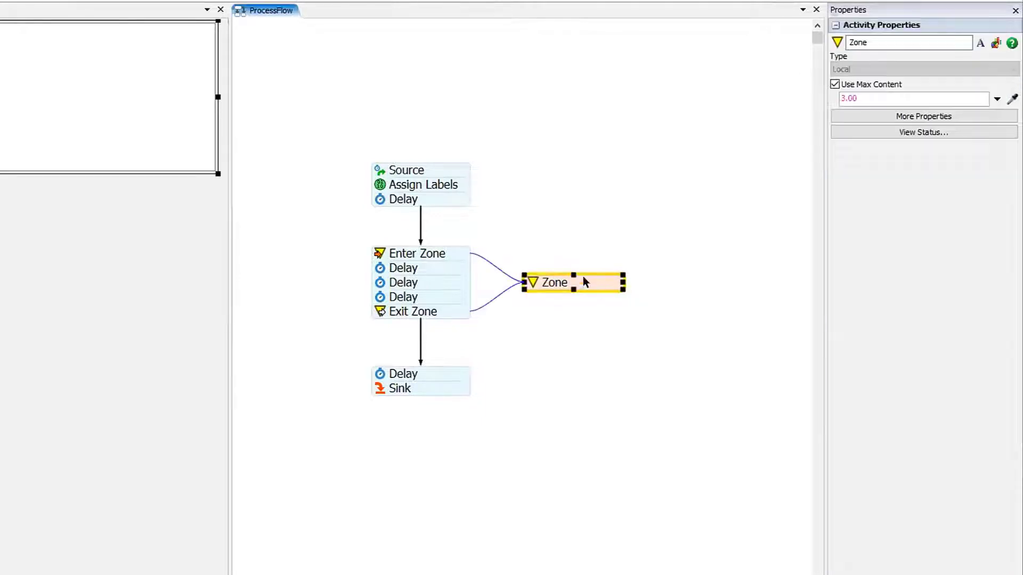
click(145, 147)
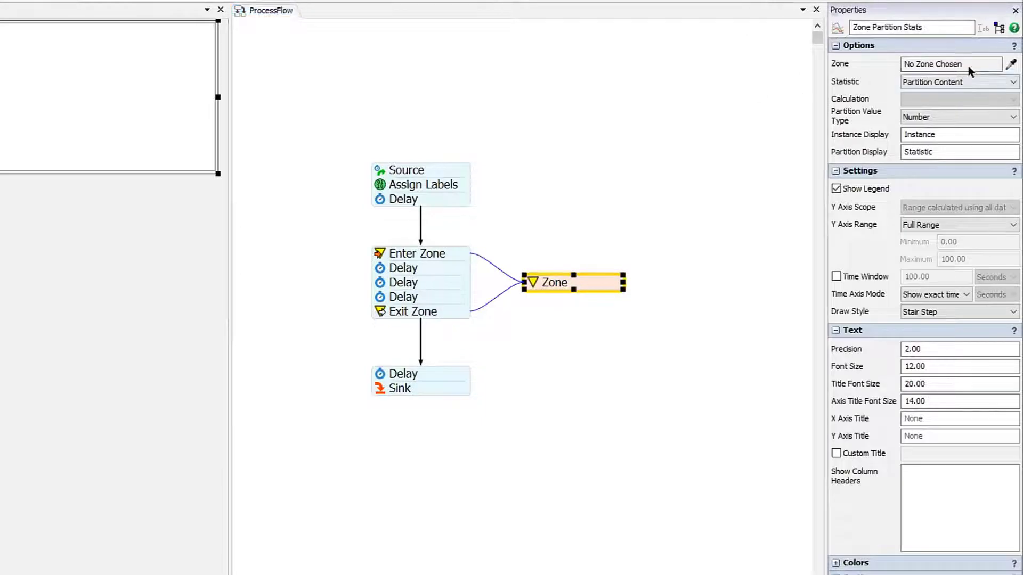
click(1011, 64)
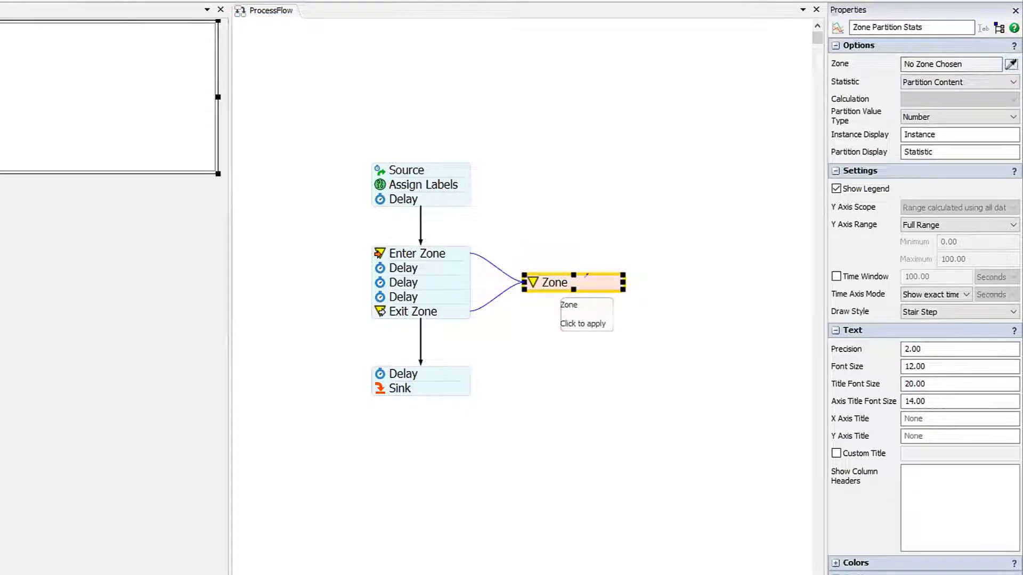
click(585, 280)
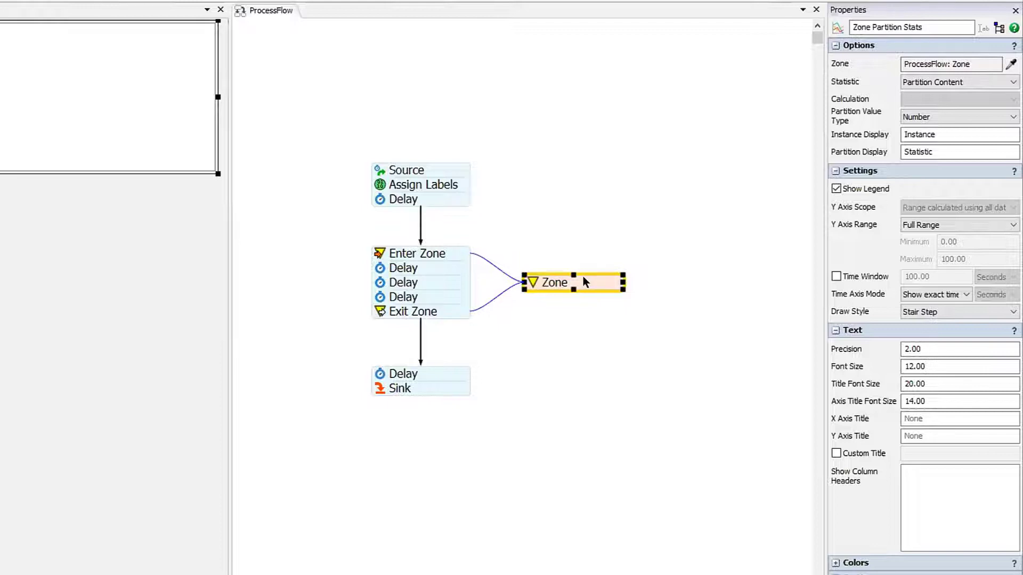
click(955, 81)
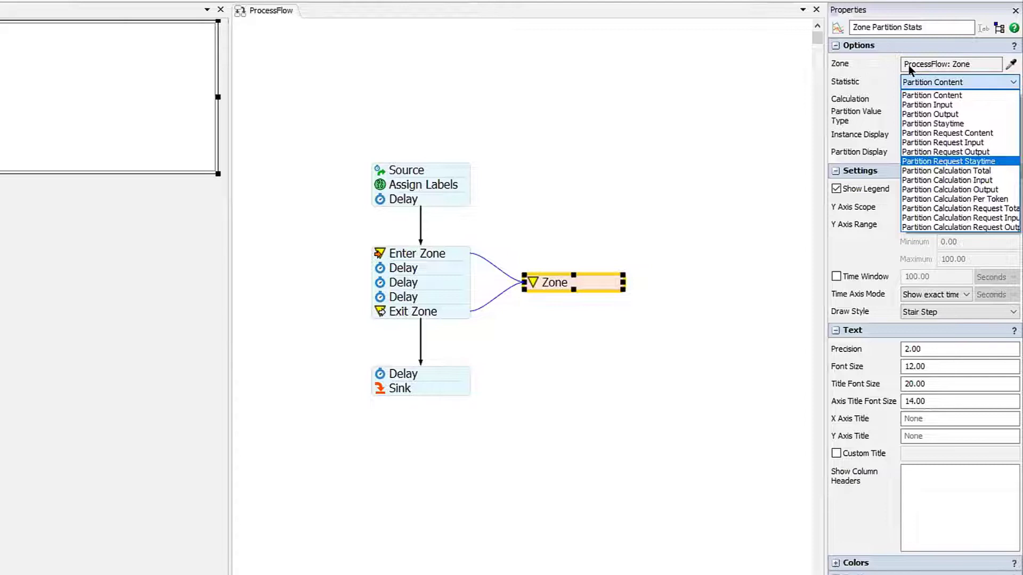
click(883, 67)
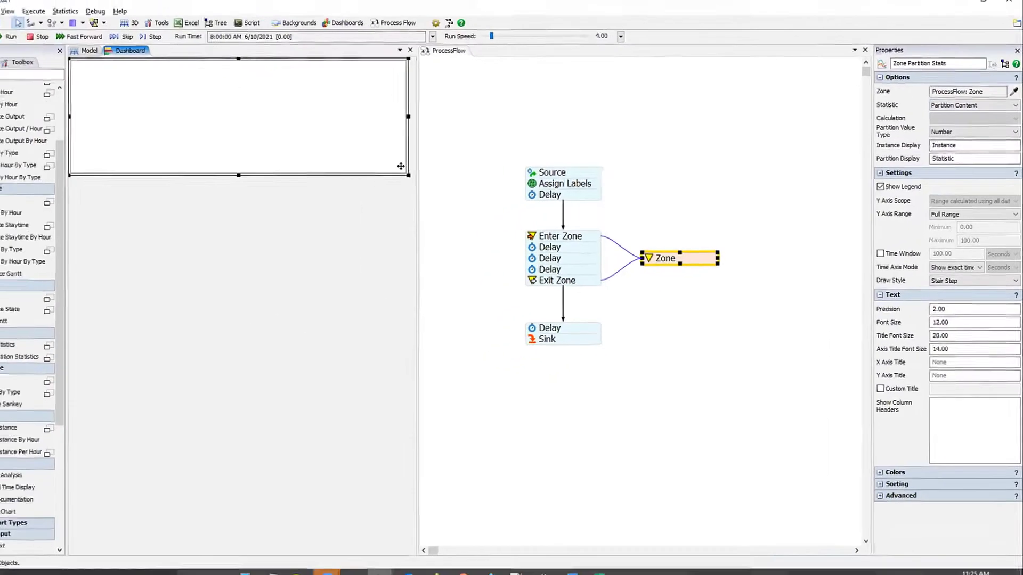
- Make the chart taller, and reset and run the model at a run speed of 128
drag(424, 167, 425, 200)
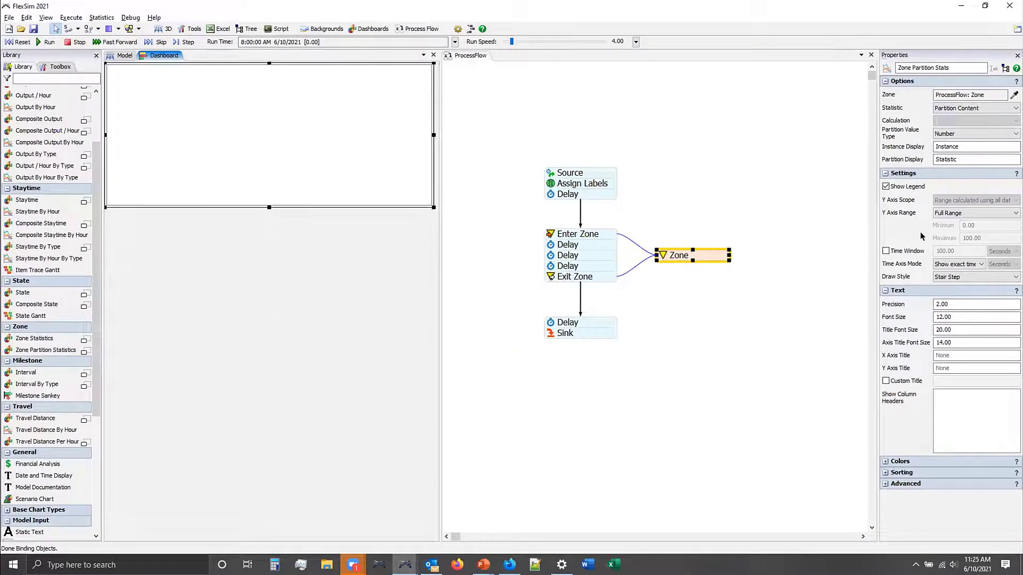
click(19, 42)
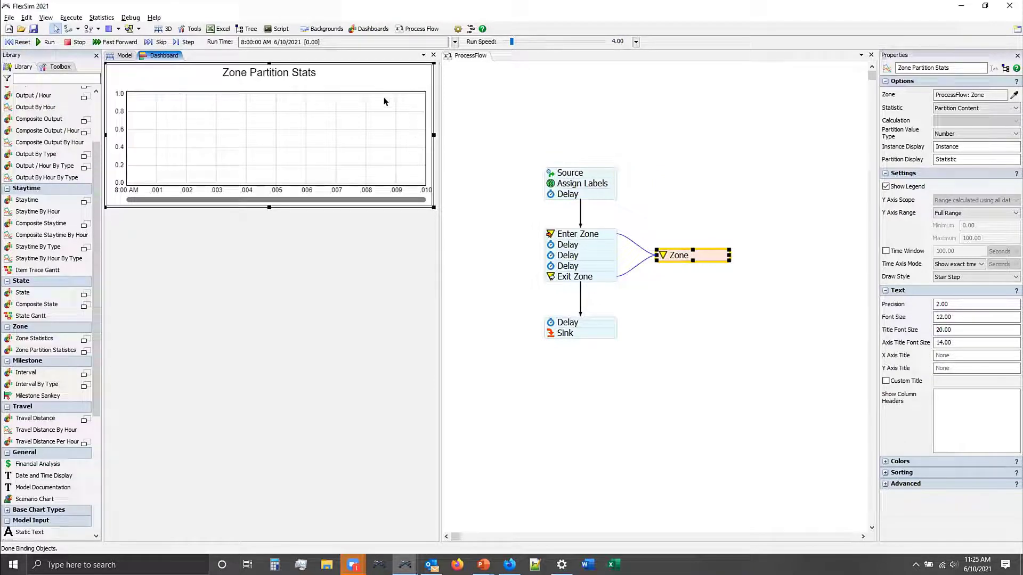
click(47, 42)
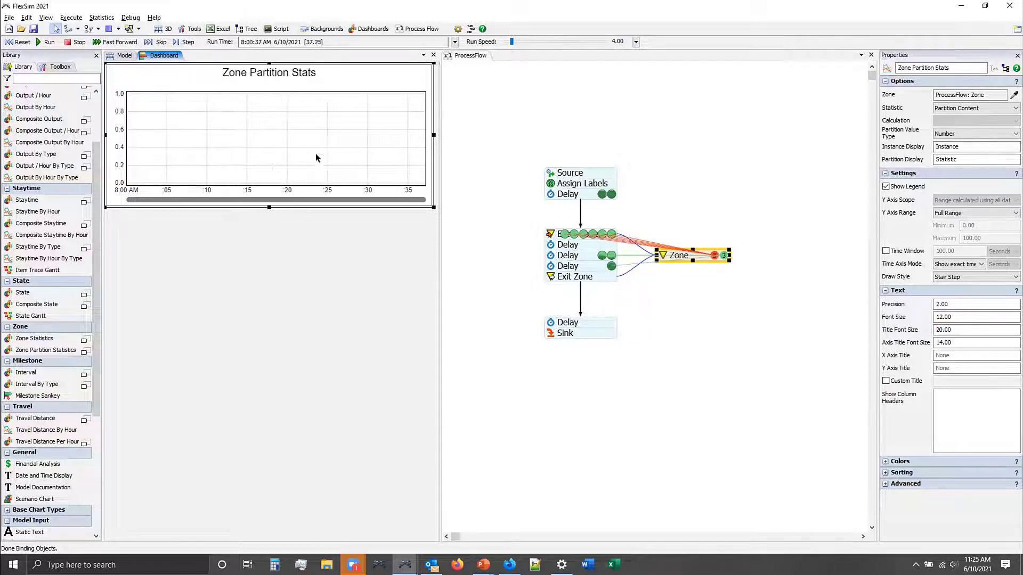
key(ctrl+Up)
key(ctrl+Up)
key(ctrl+Up)
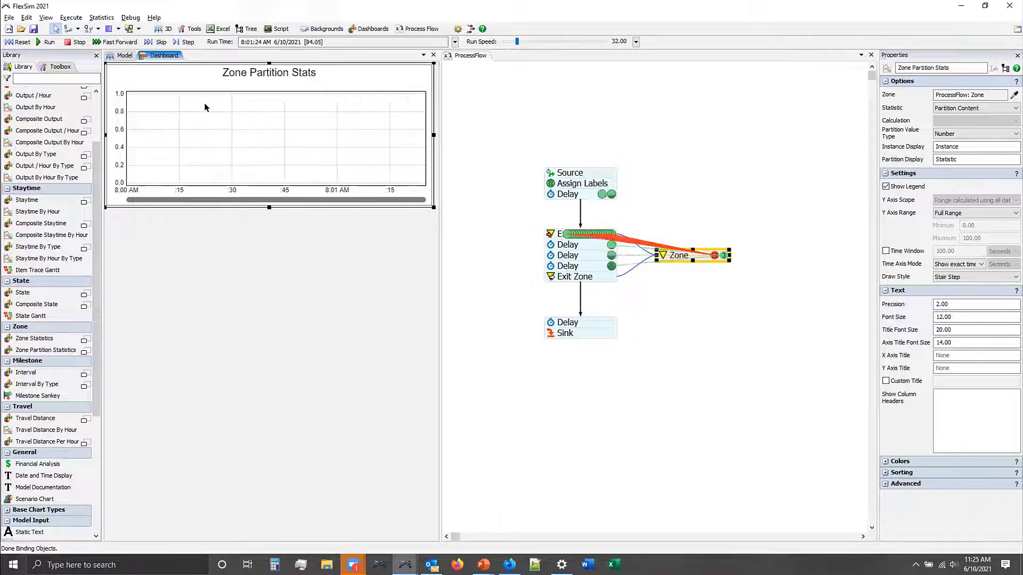
key(ctrl+Up)
key(ctrl+Up)
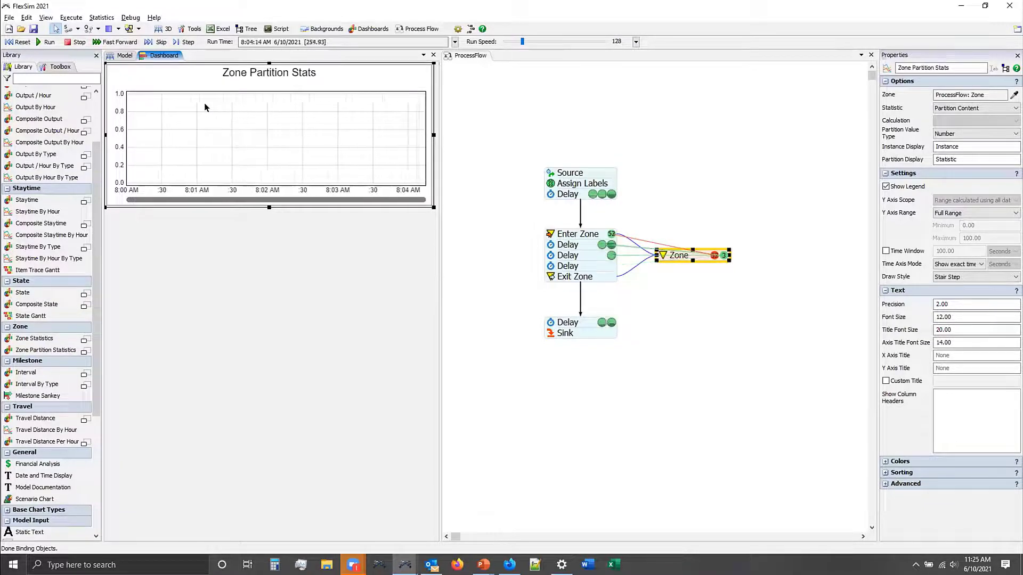
- Review the Zone's basic properties and the partition chart's options
click(667, 255)
double_click(666, 255)
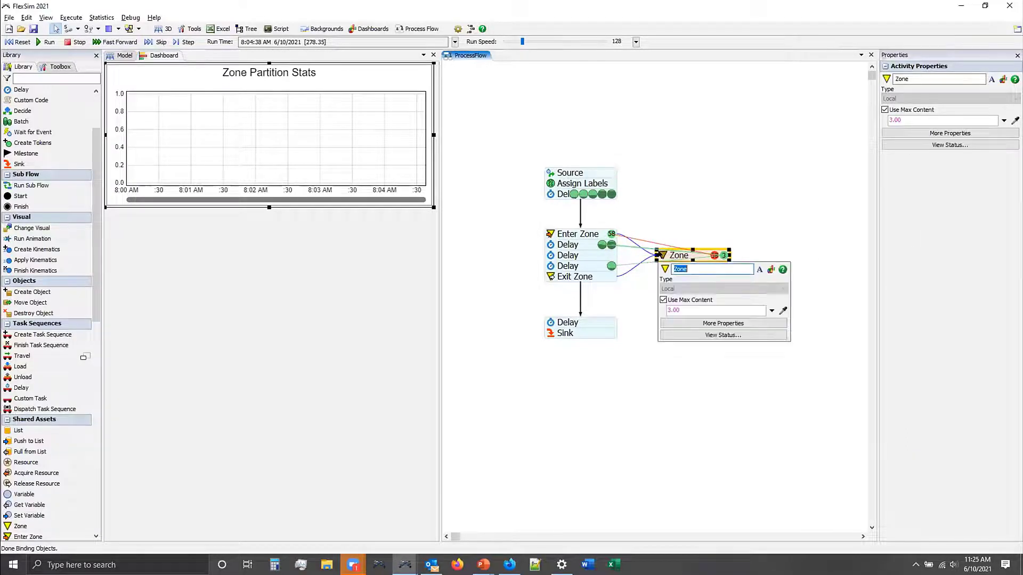
click(694, 261)
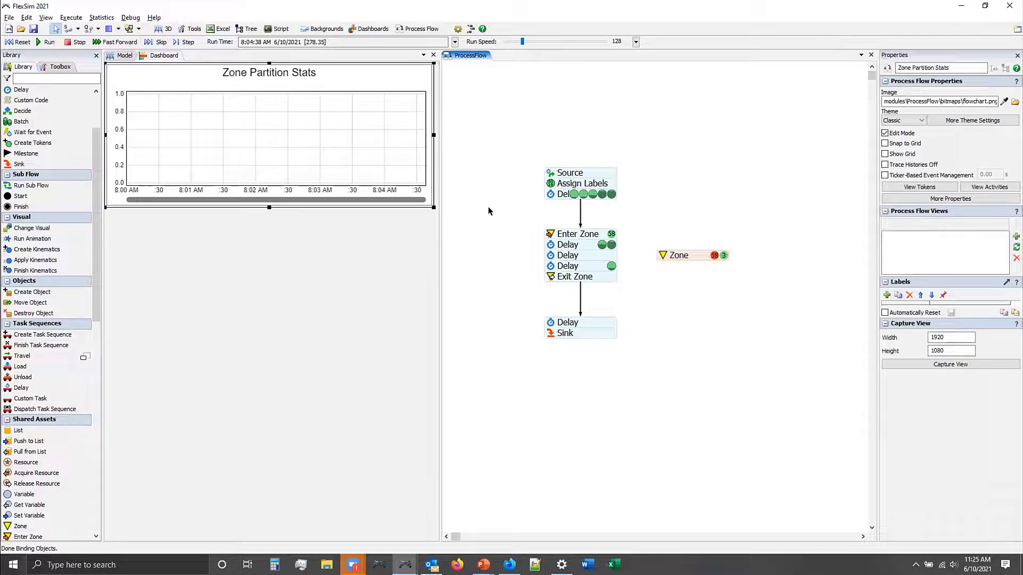
click(406, 178)
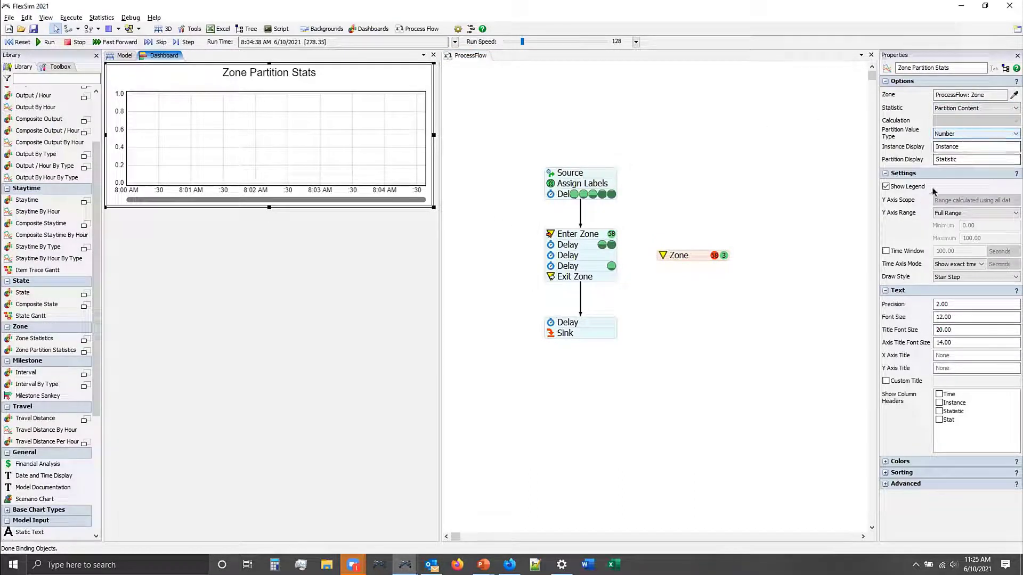
- Check the Partition By entry in the Zone's full properties, accept them, and reselect the partition chart
click(662, 255)
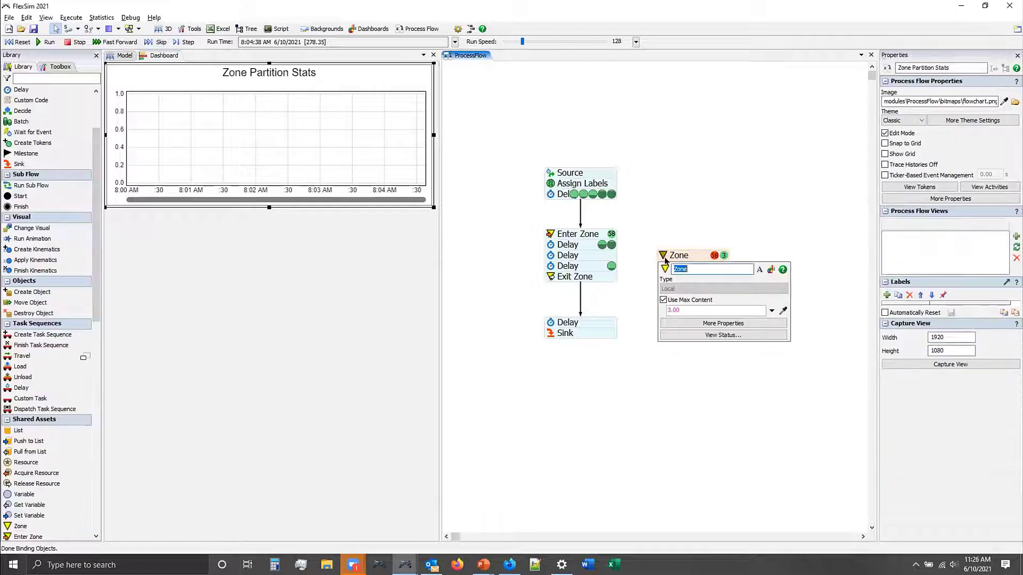
click(711, 325)
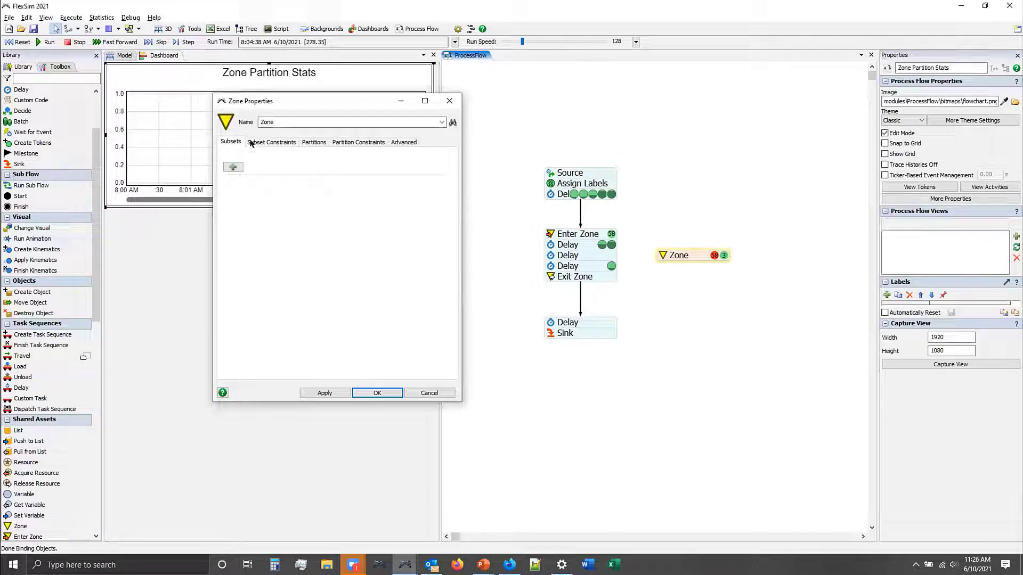
click(314, 142)
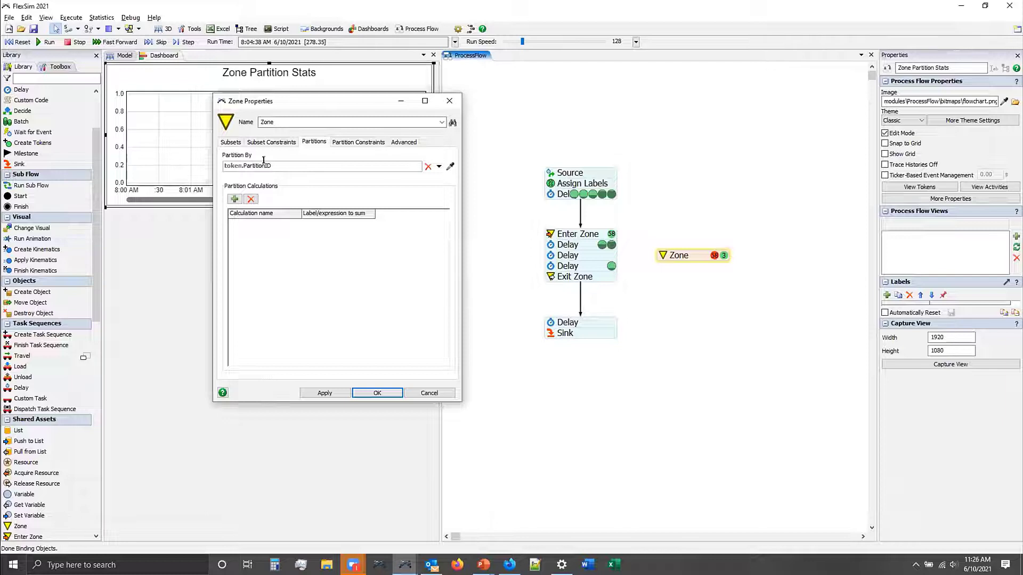
click(372, 390)
click(345, 125)
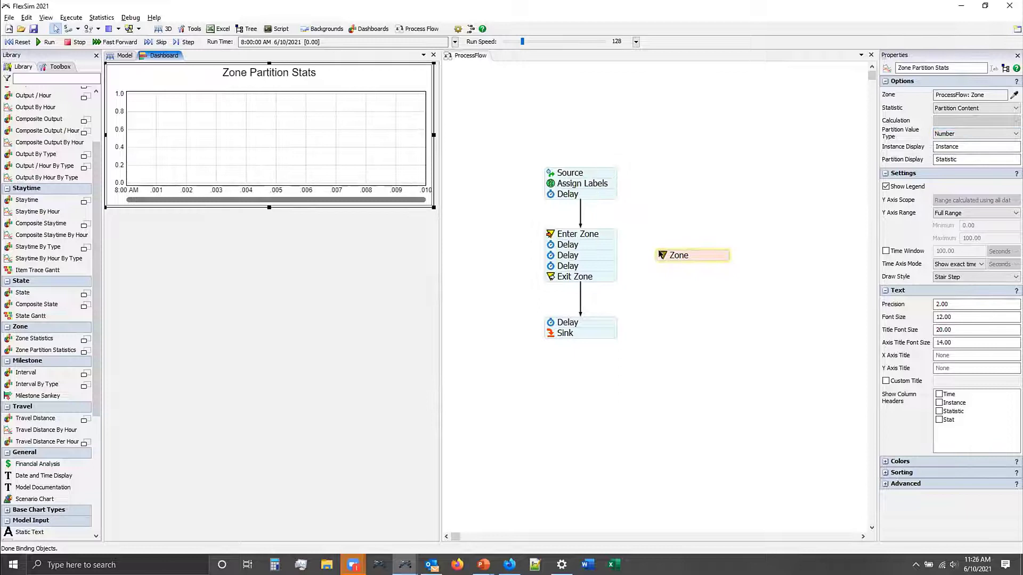
- Run the model with the Zone's status open on its partition data, stop the run, and compare with the dashboard chart
click(663, 255)
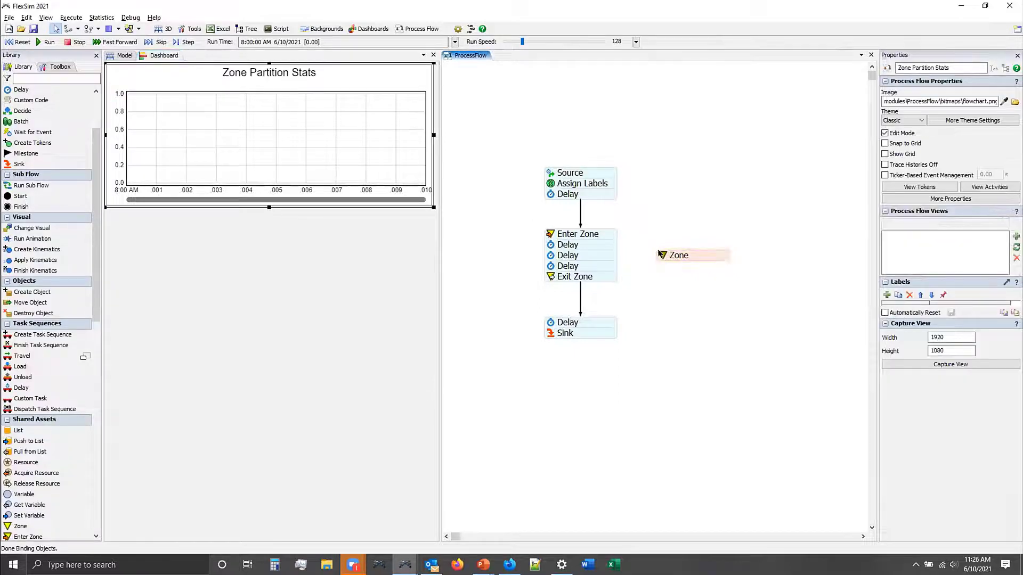
double_click(662, 255)
click(752, 334)
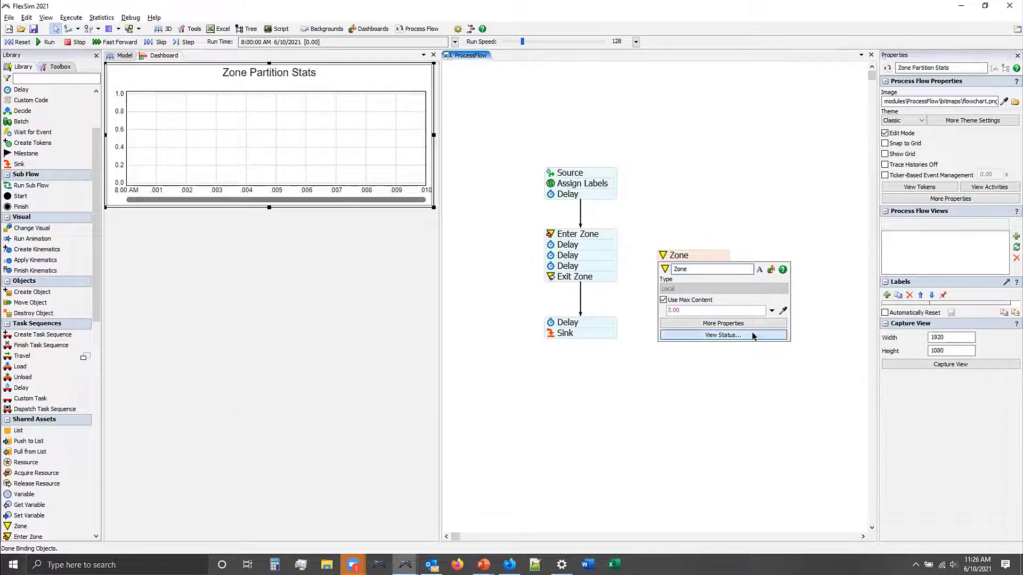
click(46, 42)
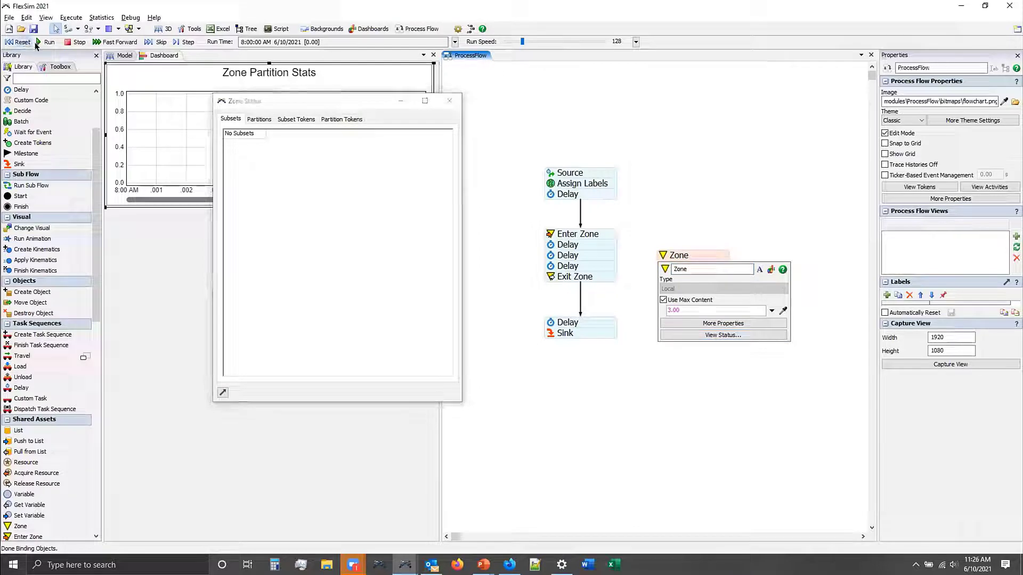
click(259, 120)
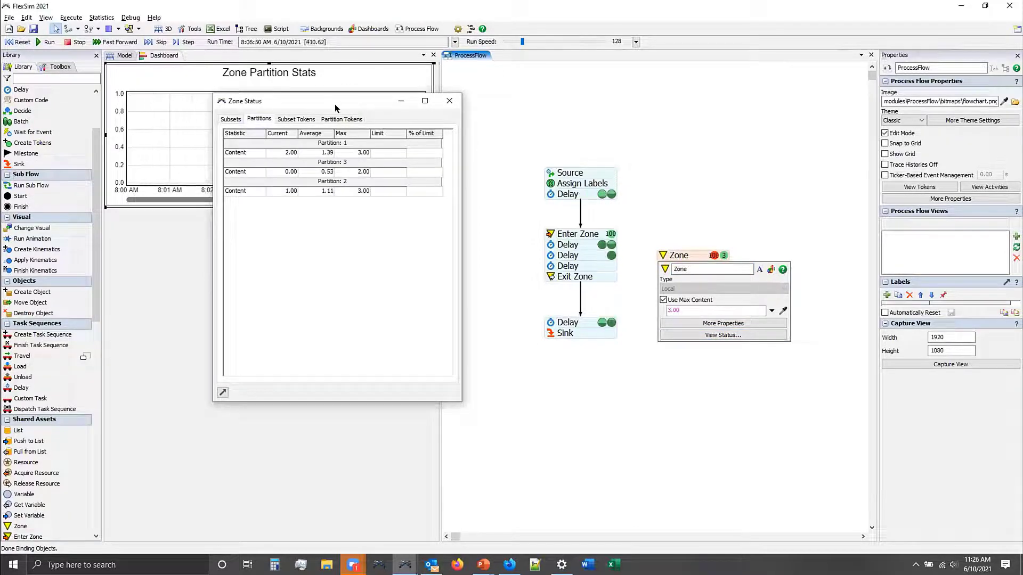
drag(334, 104, 414, 188)
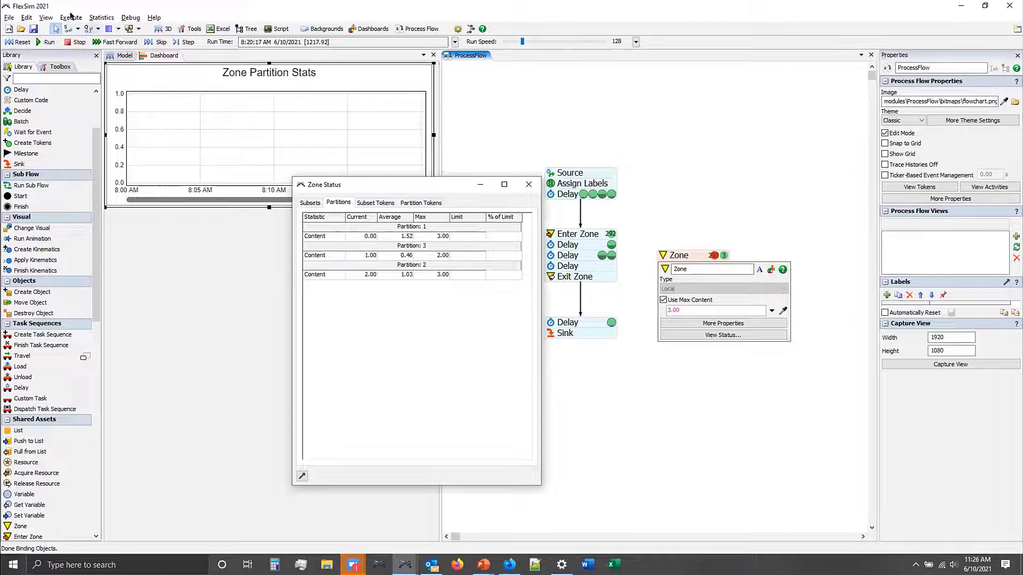
click(79, 42)
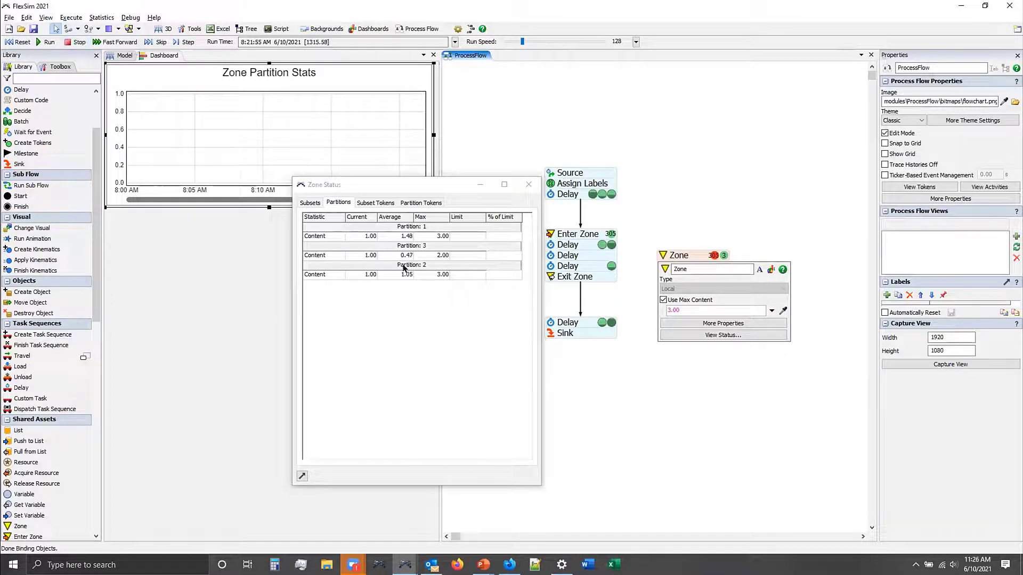
click(360, 134)
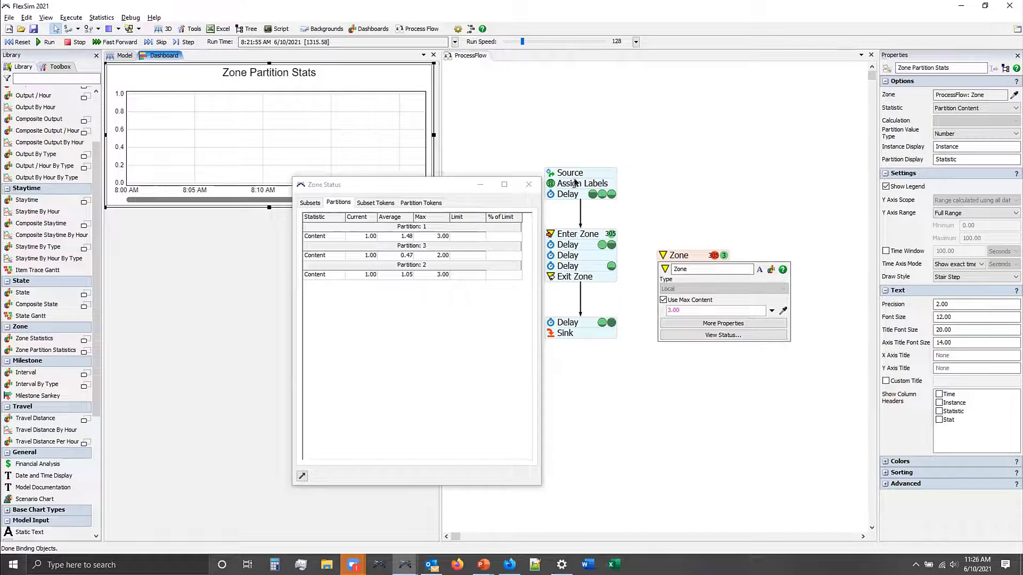
- Keep Partition Content as the chart's statistic, reset and run the model, and close the Zone status window
click(1007, 108)
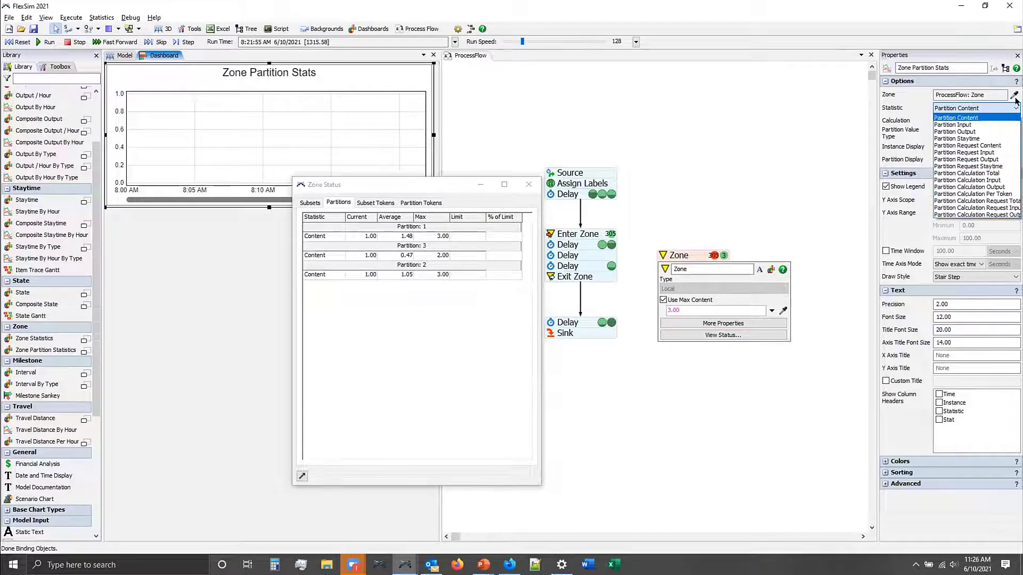
click(1000, 118)
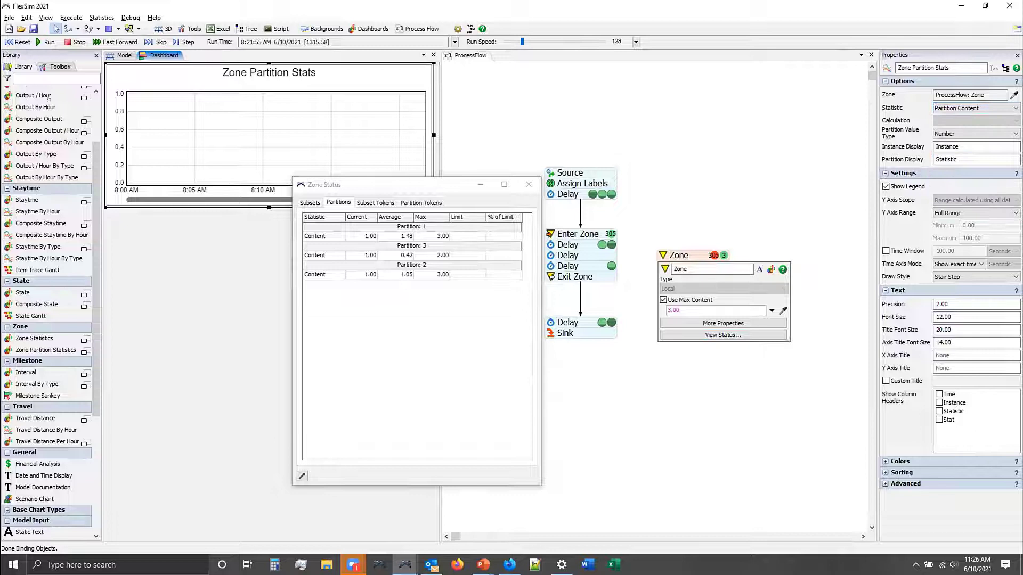
click(19, 43)
click(38, 42)
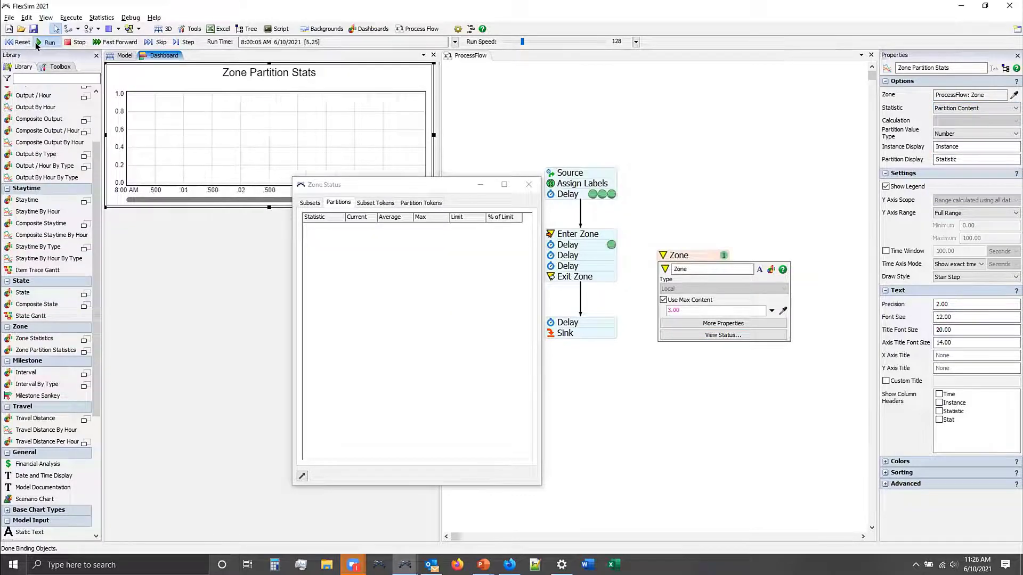
click(528, 185)
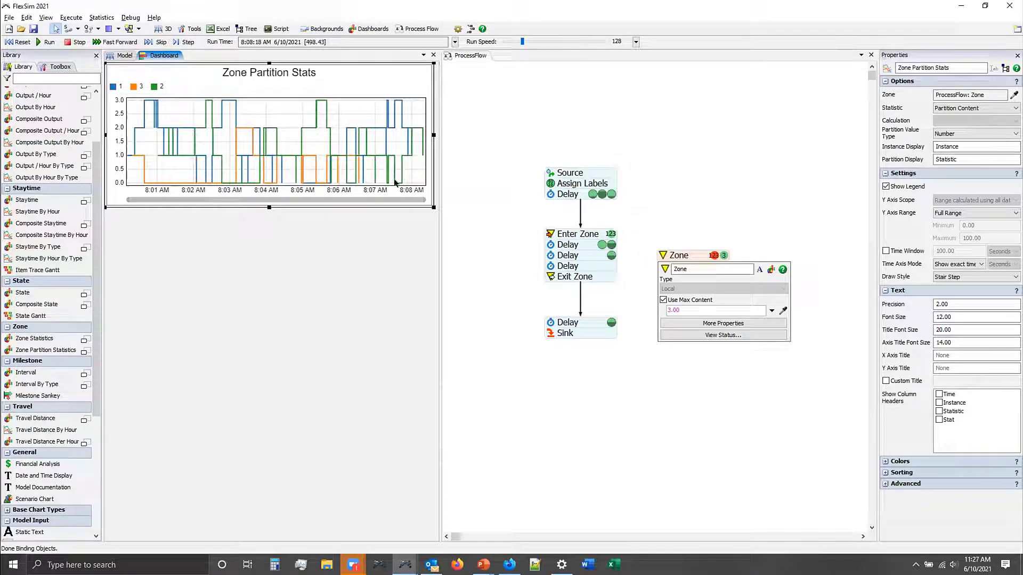
- Review the statistics offered for the partition chart, keeping Partition Content selected
click(976, 107)
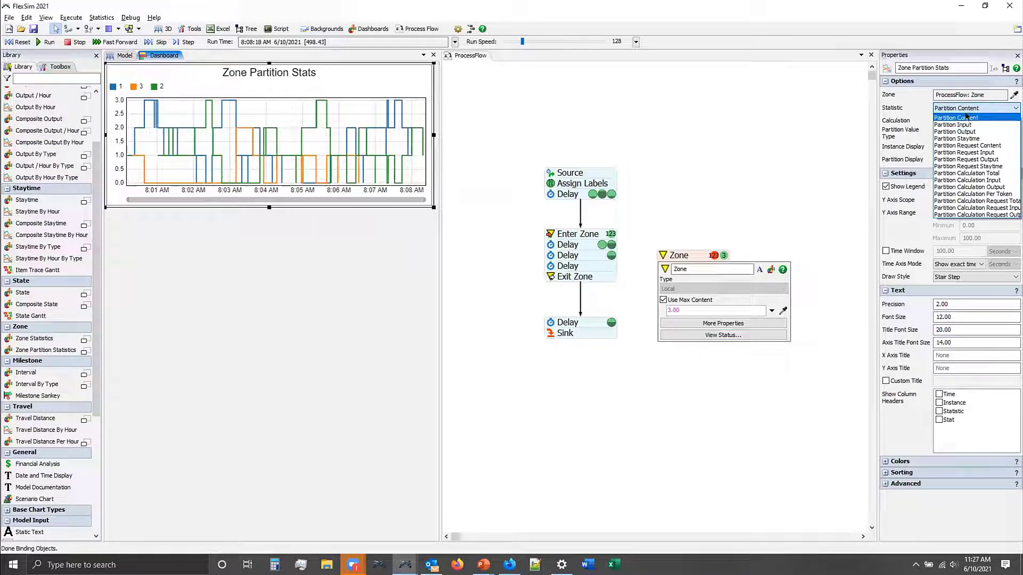
click(968, 118)
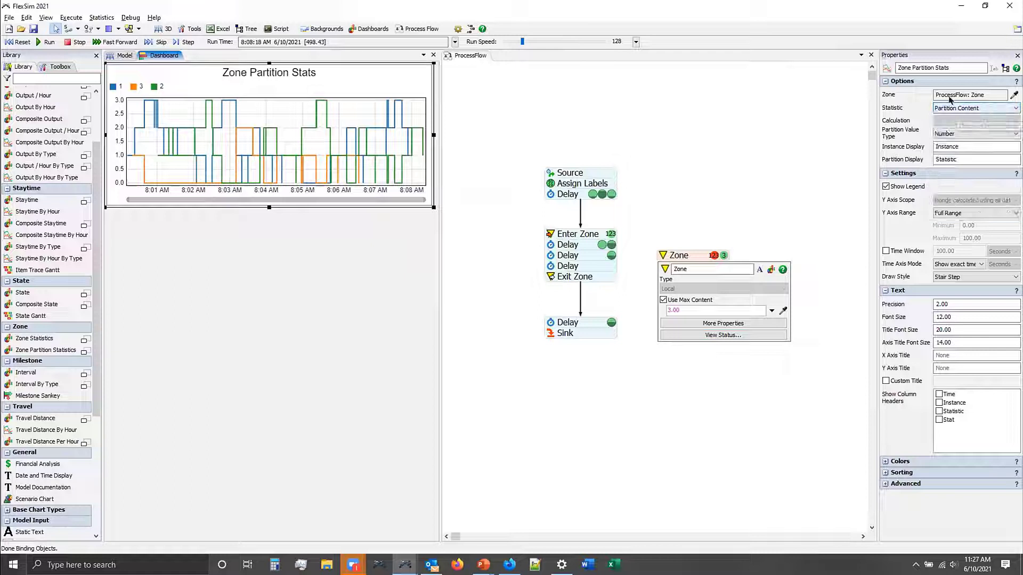
click(964, 107)
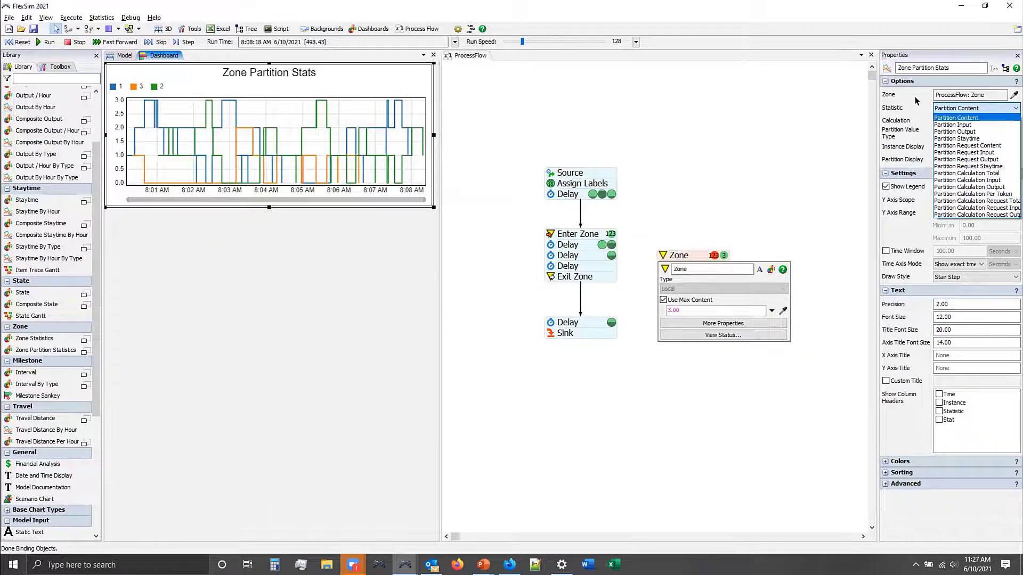
click(957, 118)
click(957, 108)
click(973, 118)
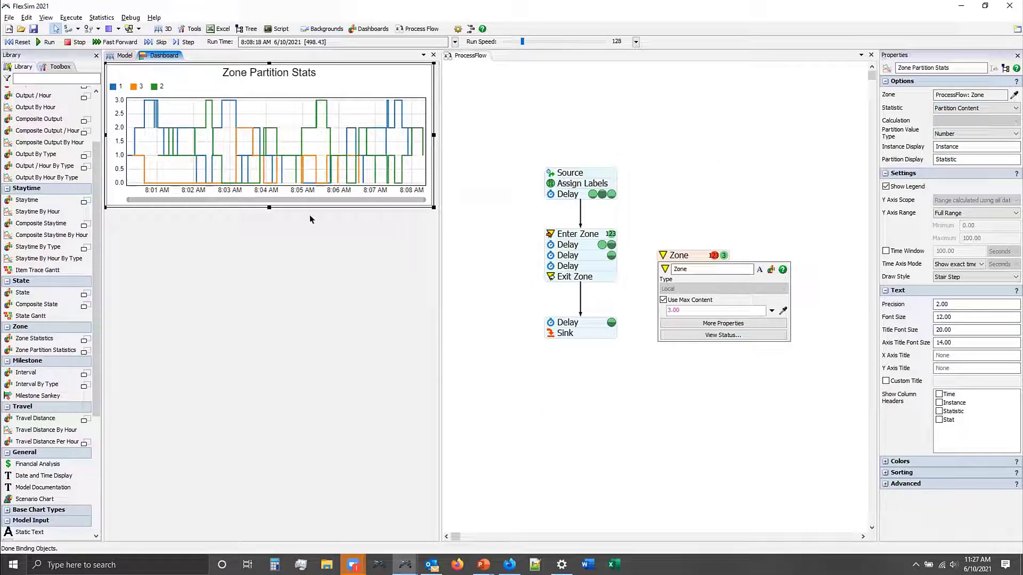
- Make the Zone Partition Stats chart slightly taller and reselect it, keeping Partition Content as its statistic
drag(269, 207, 276, 243)
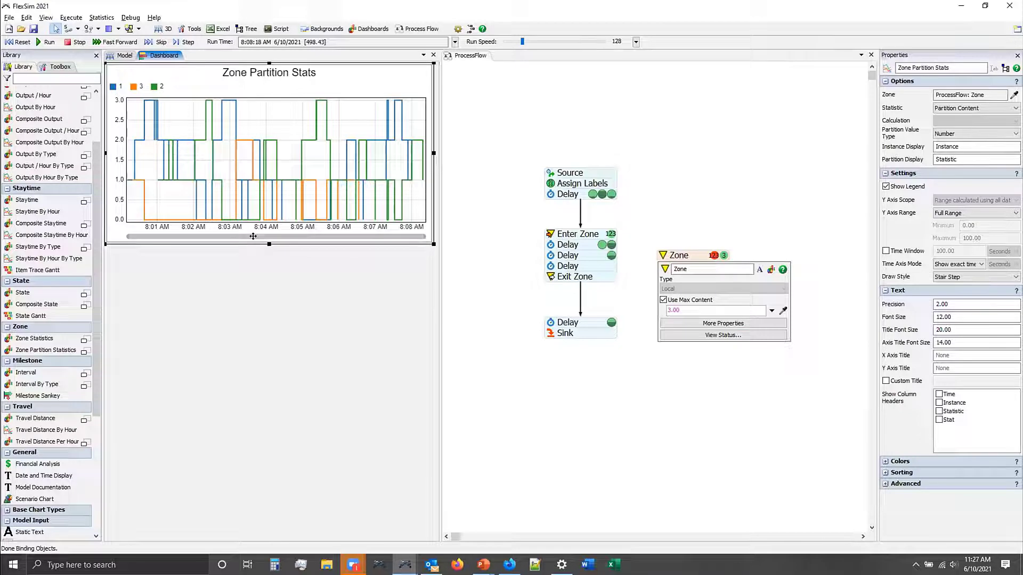
click(488, 198)
click(376, 192)
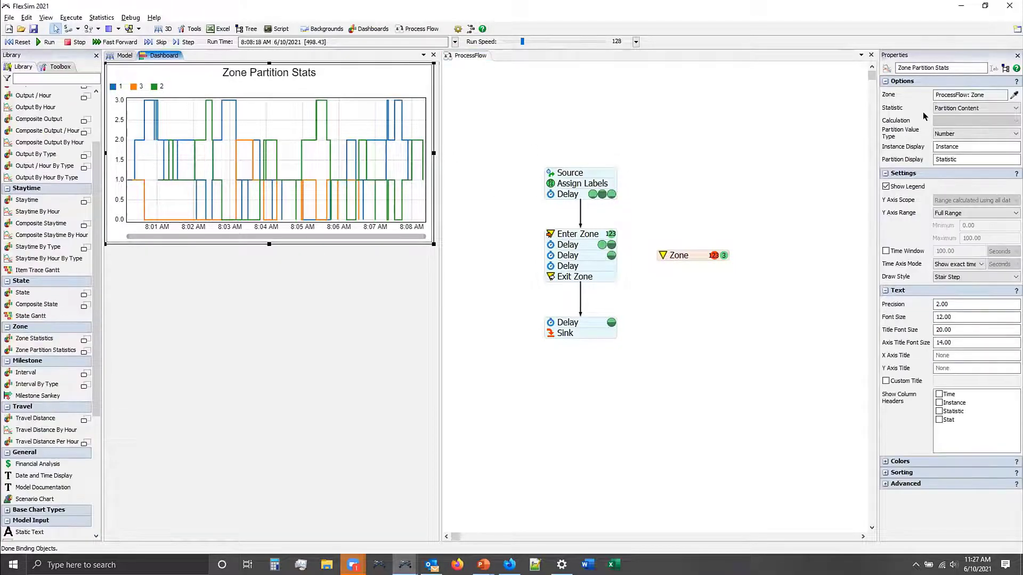
click(957, 109)
click(956, 116)
click(666, 254)
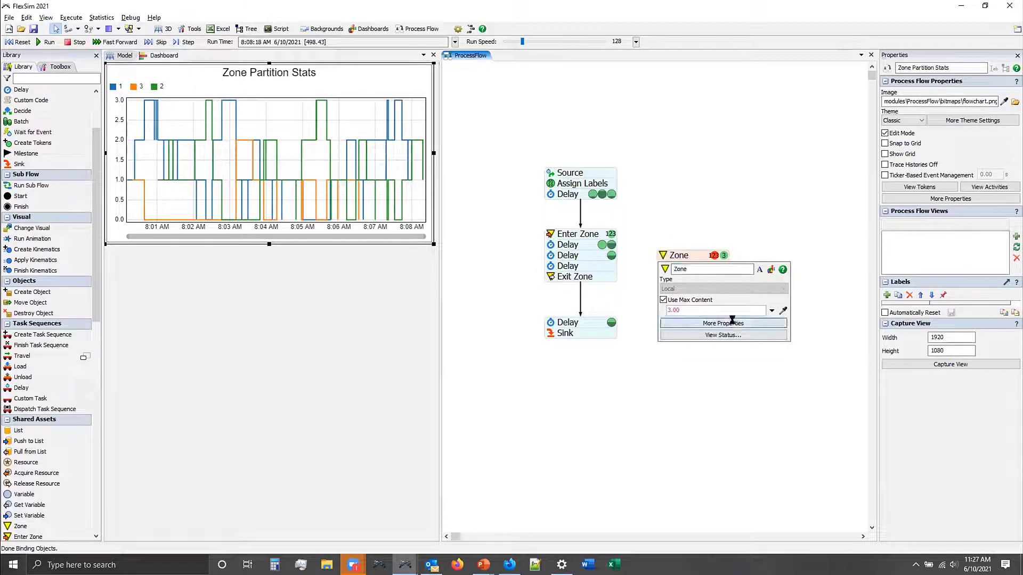
click(732, 321)
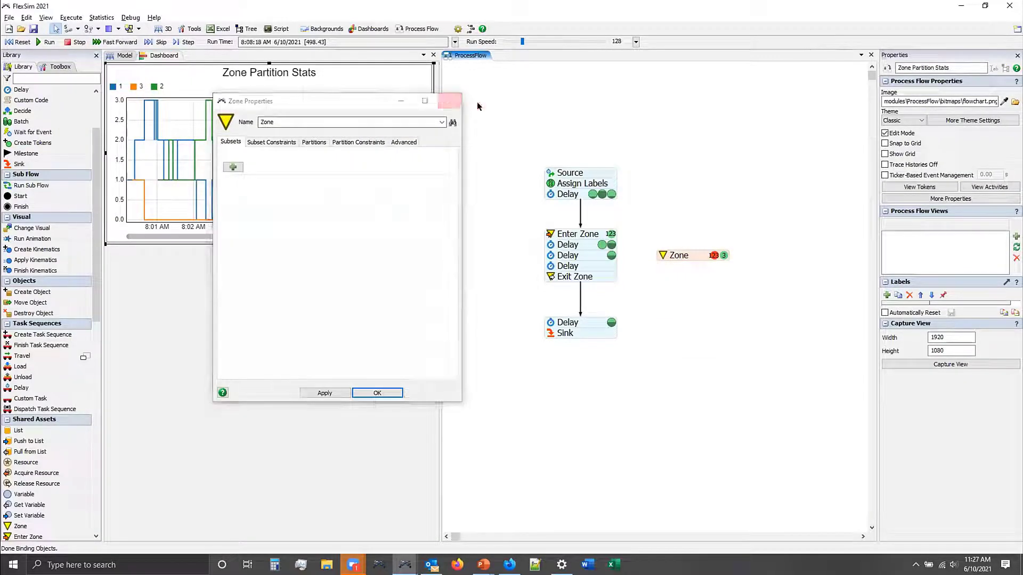
click(453, 99)
- Pin the Zone's Content statistic to the dashboard as a Content vs Time chart and close the Statistics window
click(714, 255)
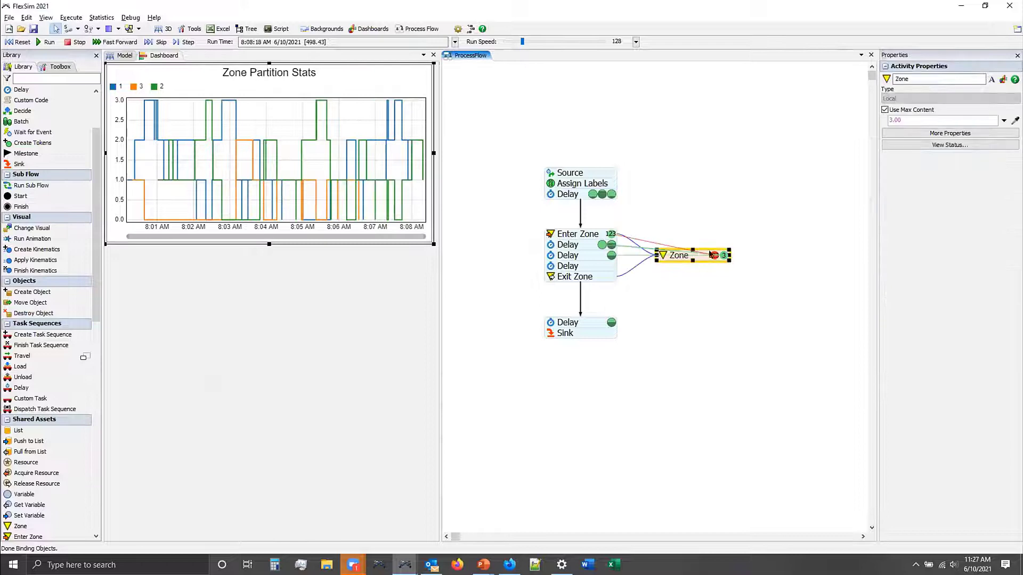
click(1003, 79)
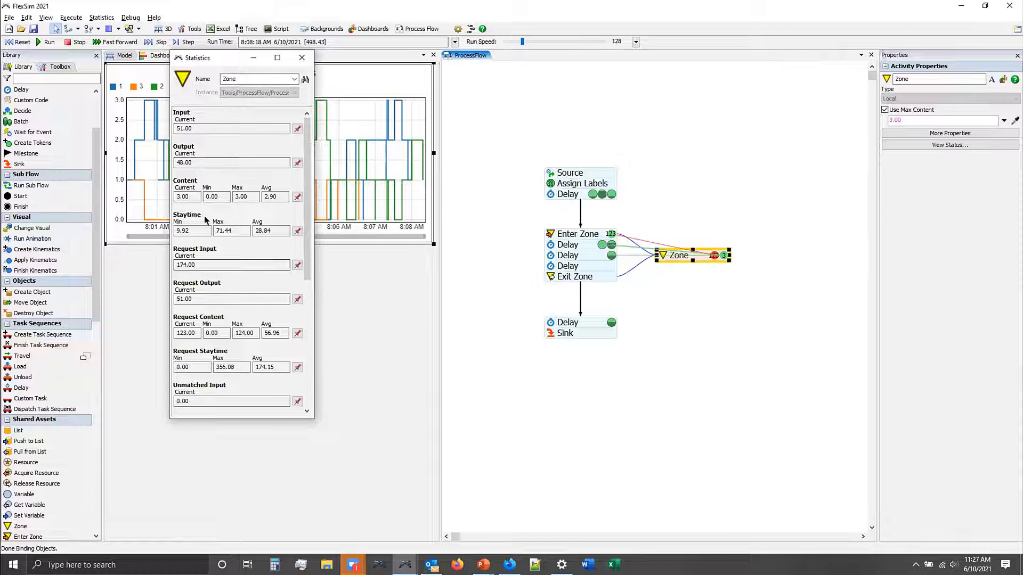
click(297, 197)
mouse_move(308, 208)
click(451, 220)
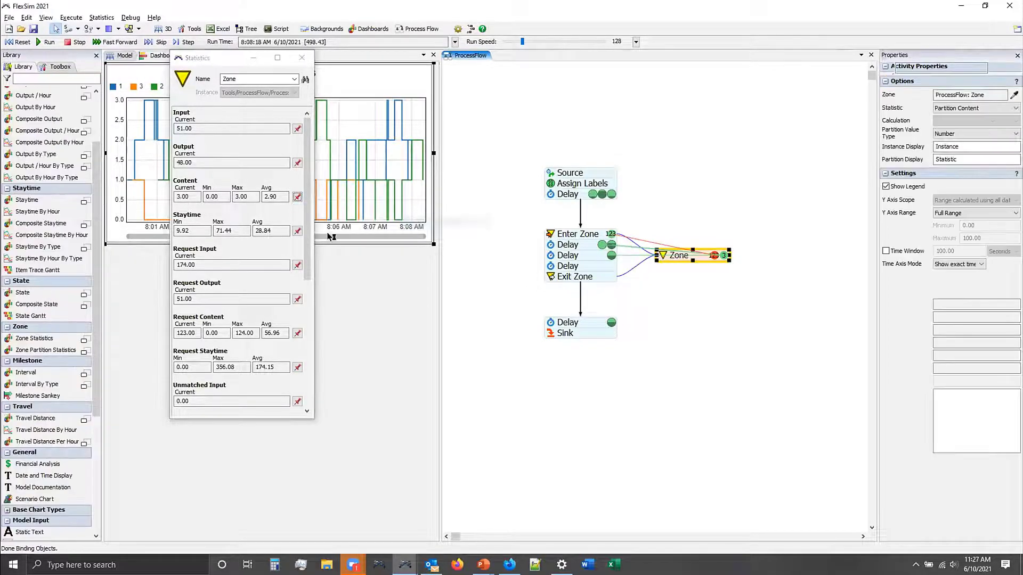
click(301, 61)
- Widen the Content vs Time chart to match the partition chart above it, and make it taller
click(266, 295)
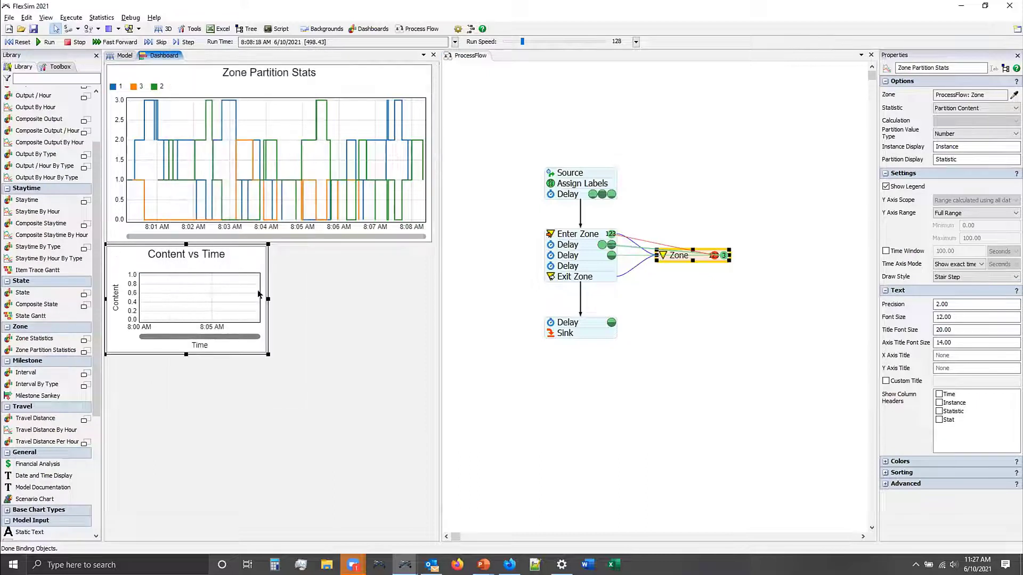
drag(267, 296, 421, 303)
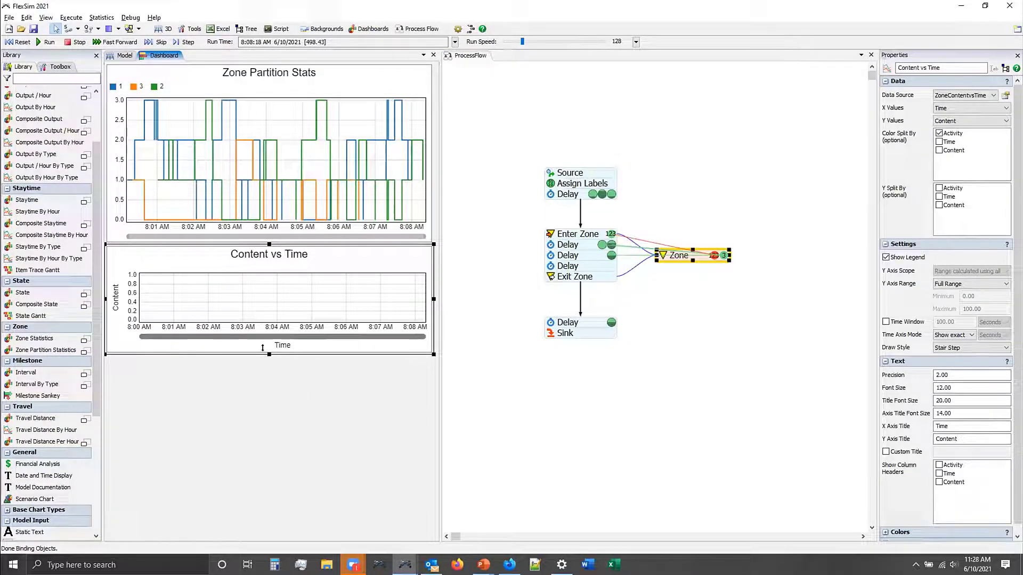
drag(268, 354, 262, 375)
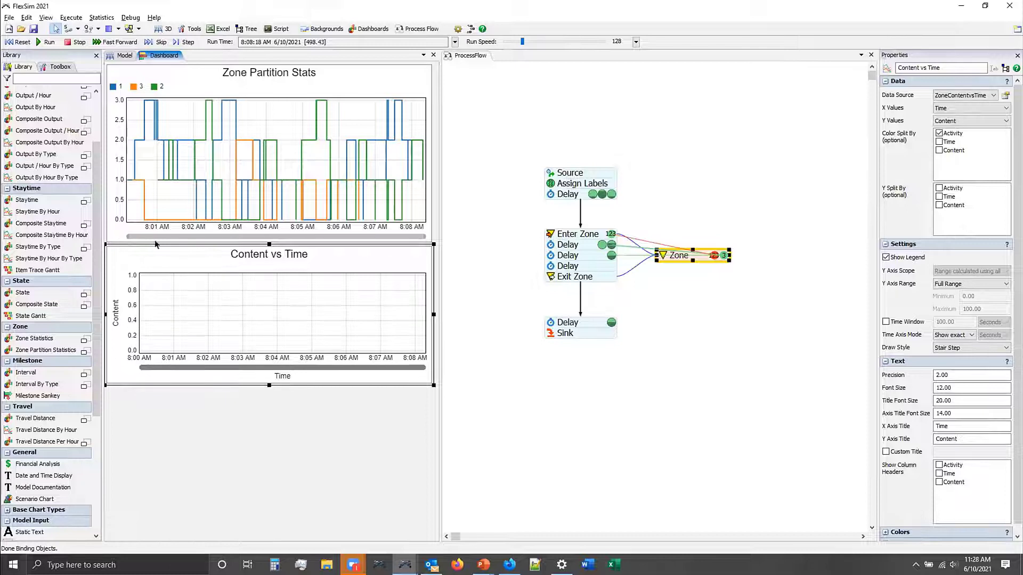
- Reset and run the model to plot data in both dashboard charts, and stop the run
click(17, 42)
click(46, 42)
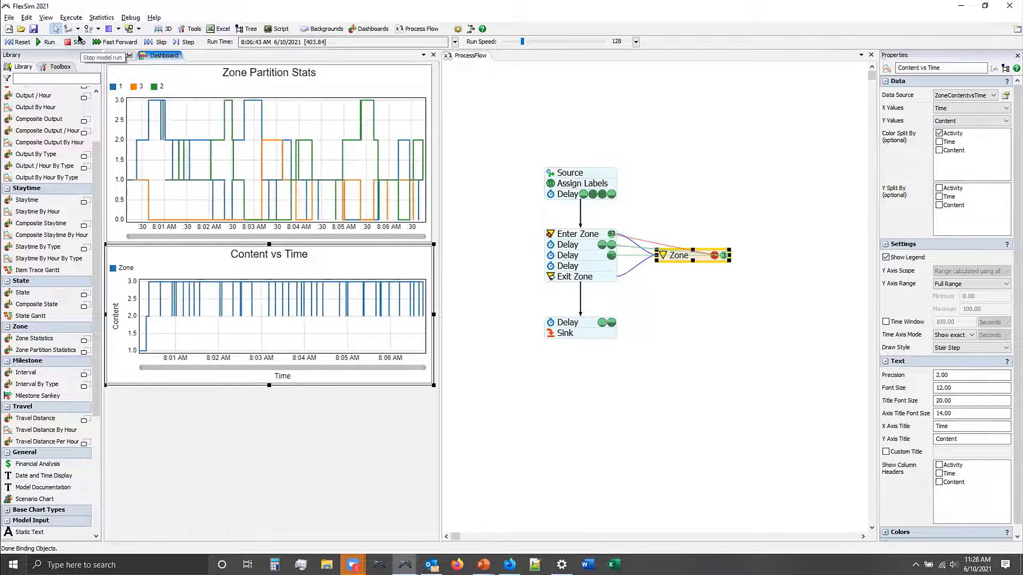
click(77, 42)
- Reset the model, turn off Use Max Content on the Zone, run the model again, and stop it
click(22, 42)
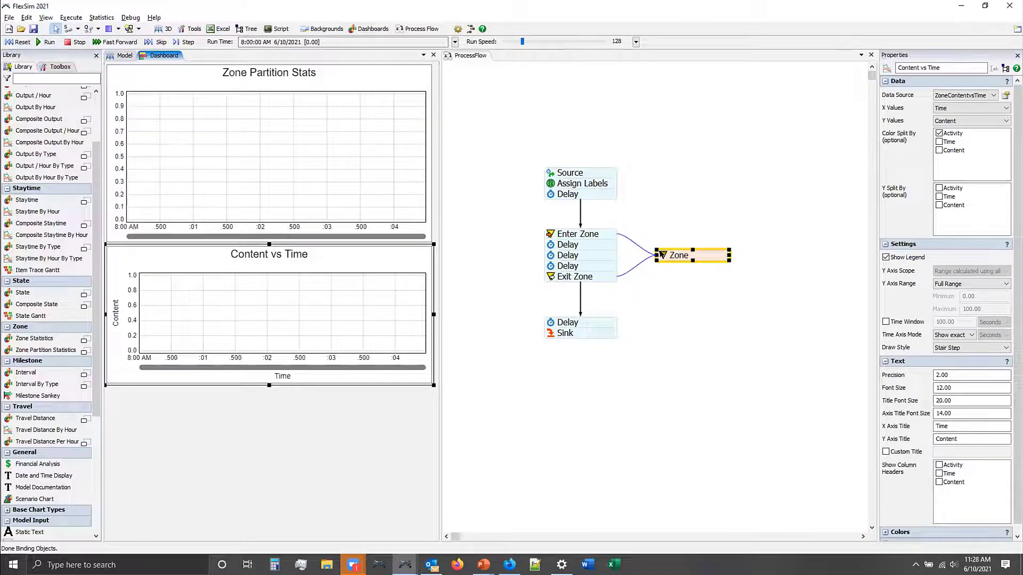
click(686, 280)
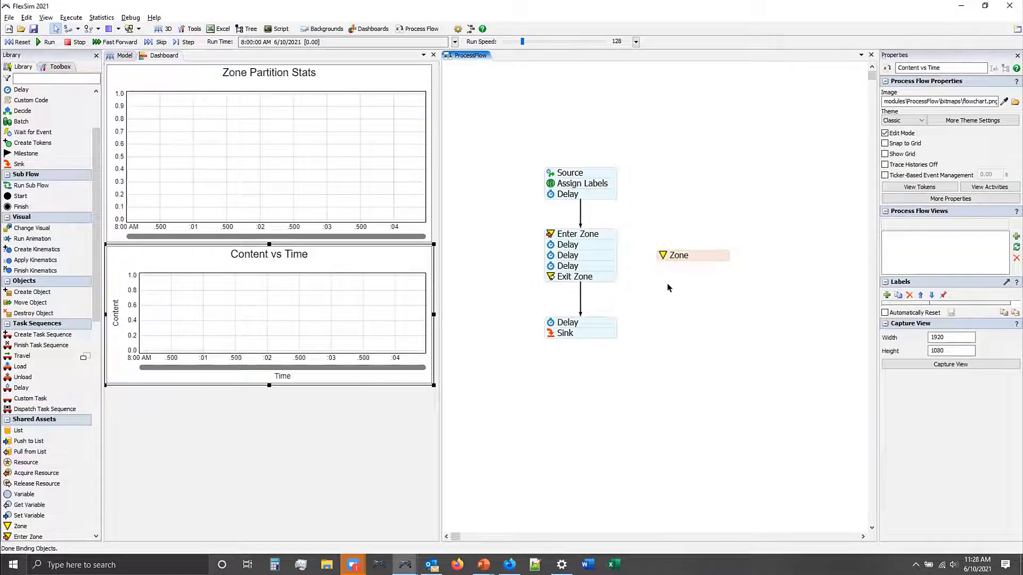
click(663, 255)
click(661, 300)
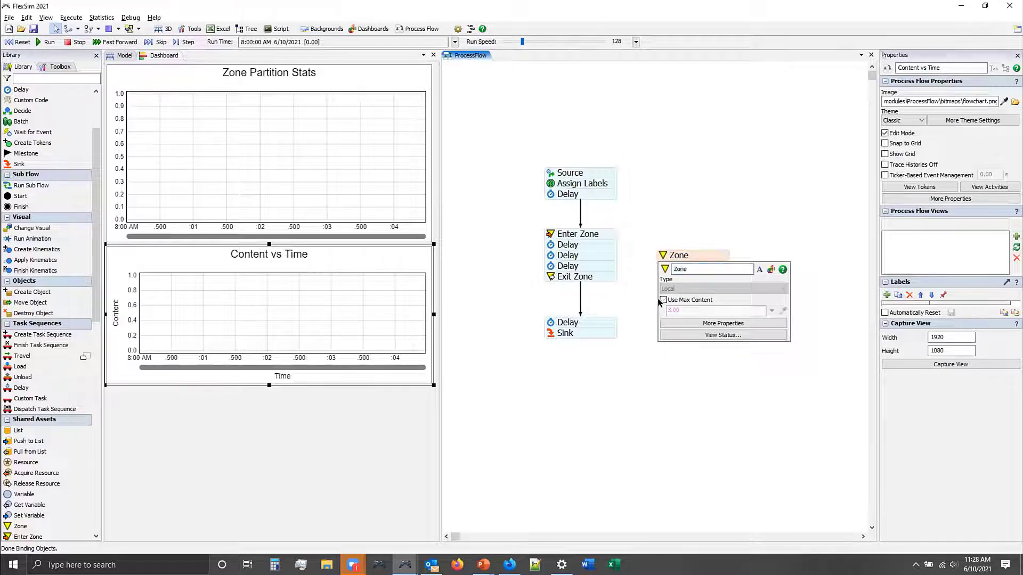
click(635, 301)
click(46, 42)
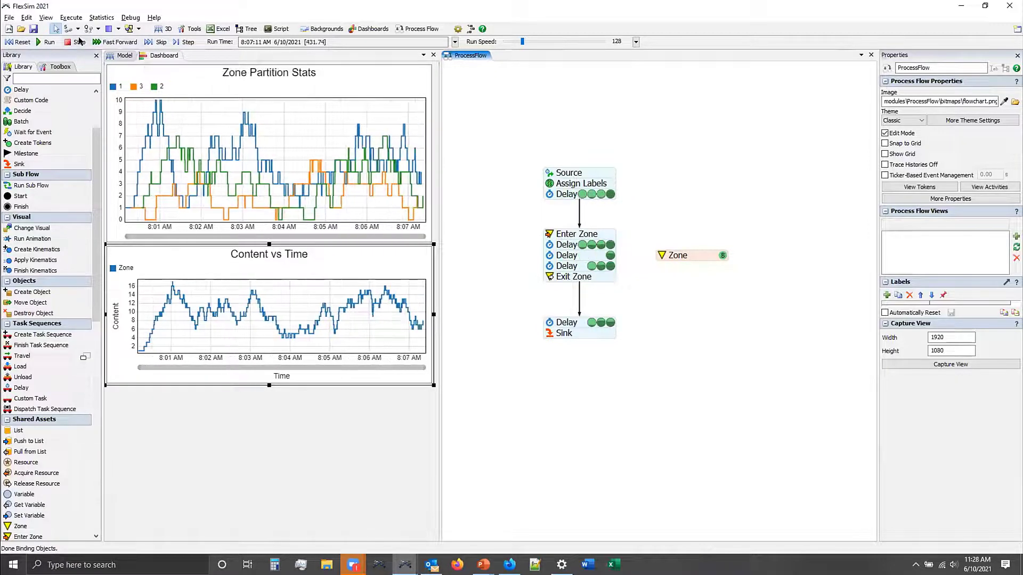
click(78, 42)
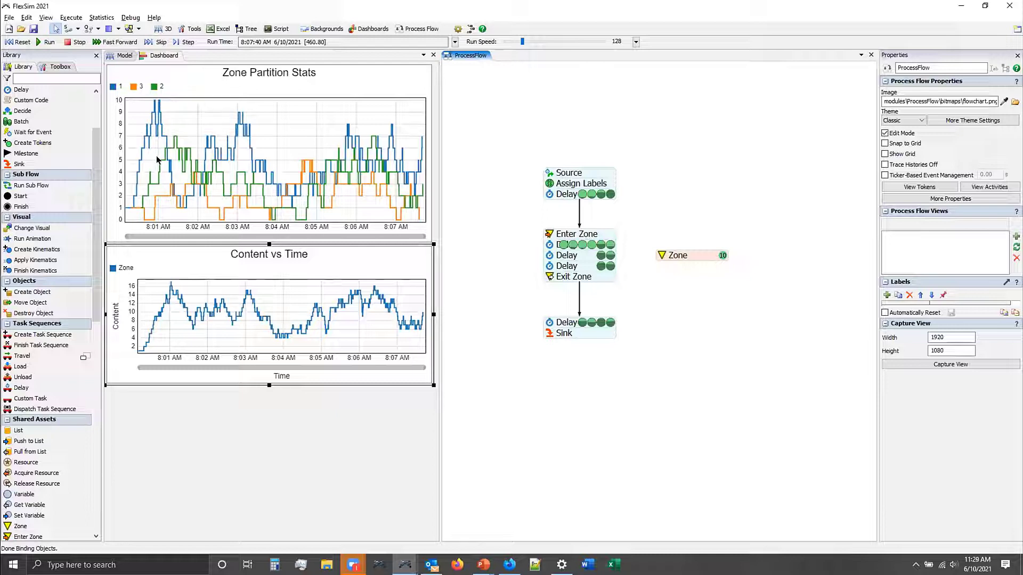
- Compare the partition content curves with the Zone's overall Content vs Time chart
click(158, 195)
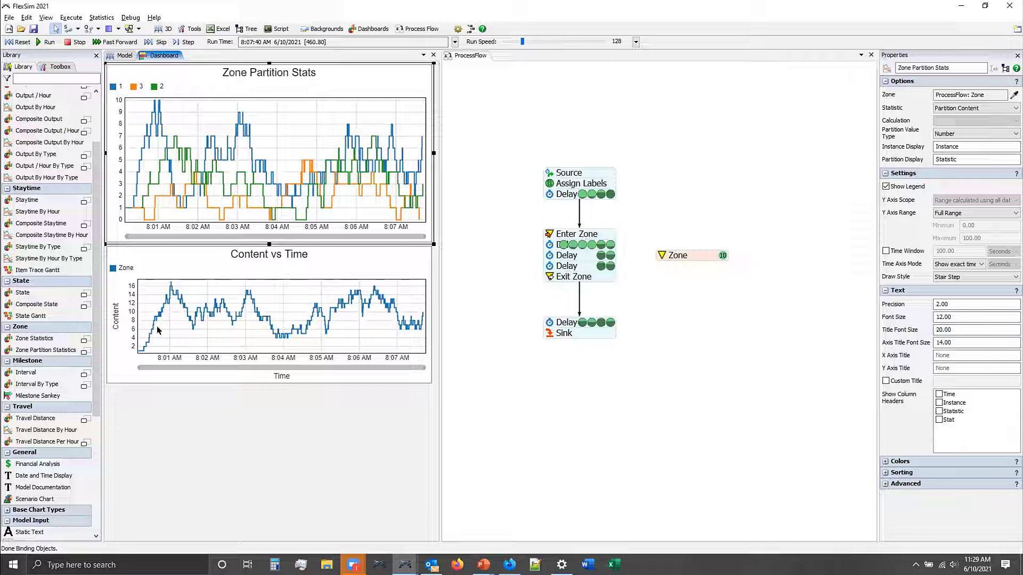
click(147, 305)
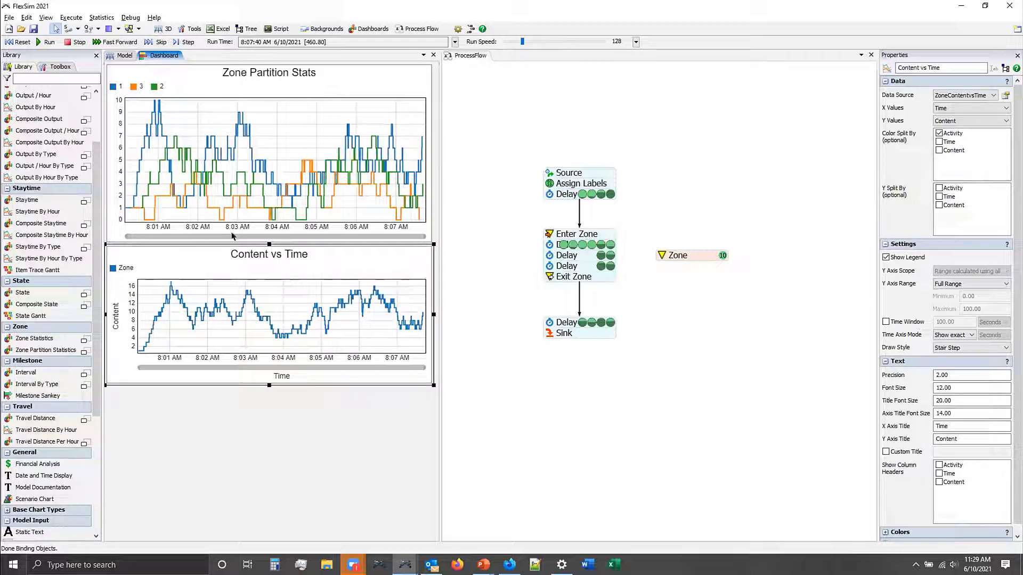
click(364, 160)
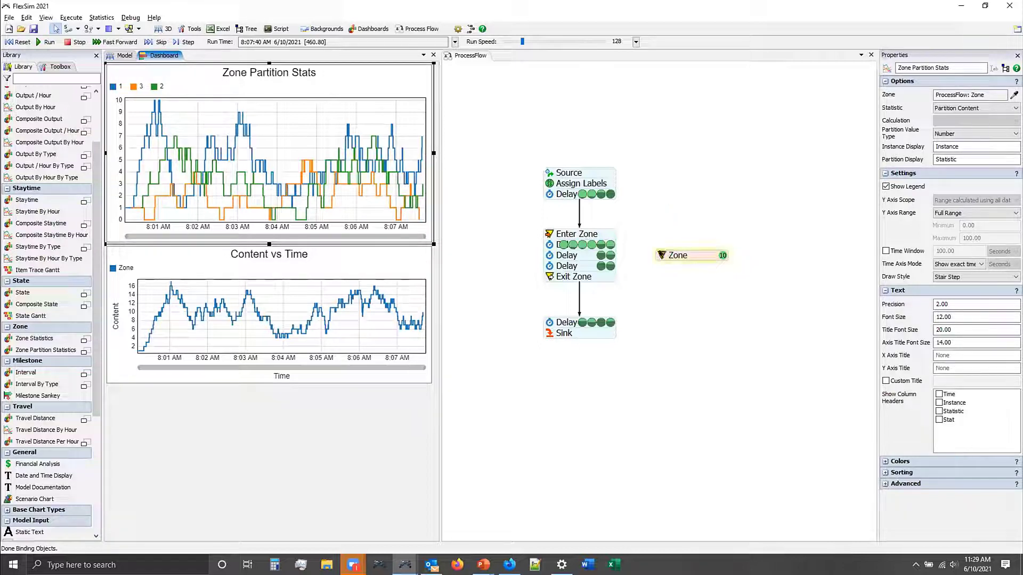
- Open the Zone's full properties beside the dashboard charts and examine the Partition By setting
click(663, 255)
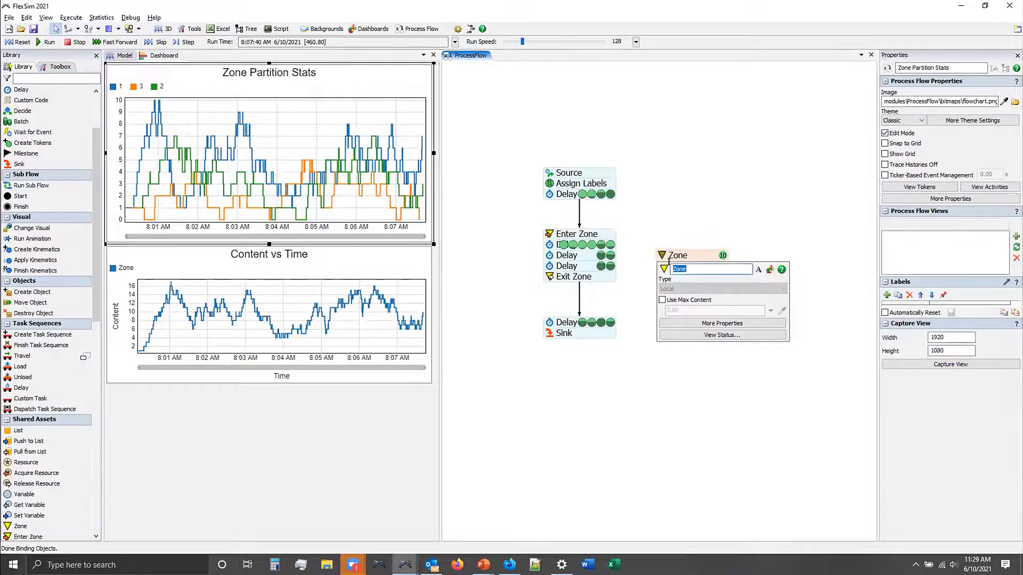
click(714, 324)
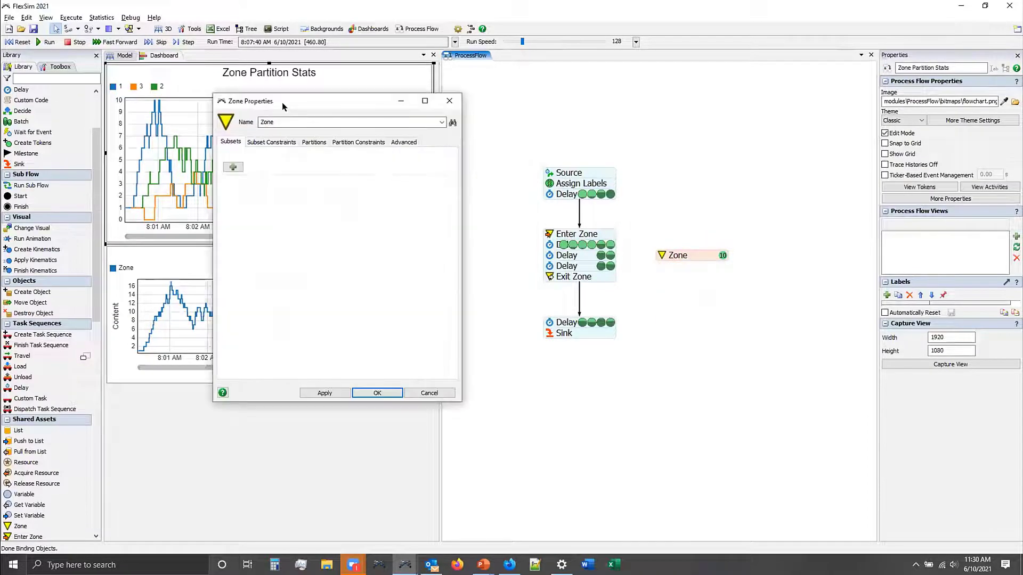
drag(283, 102, 695, 157)
click(725, 197)
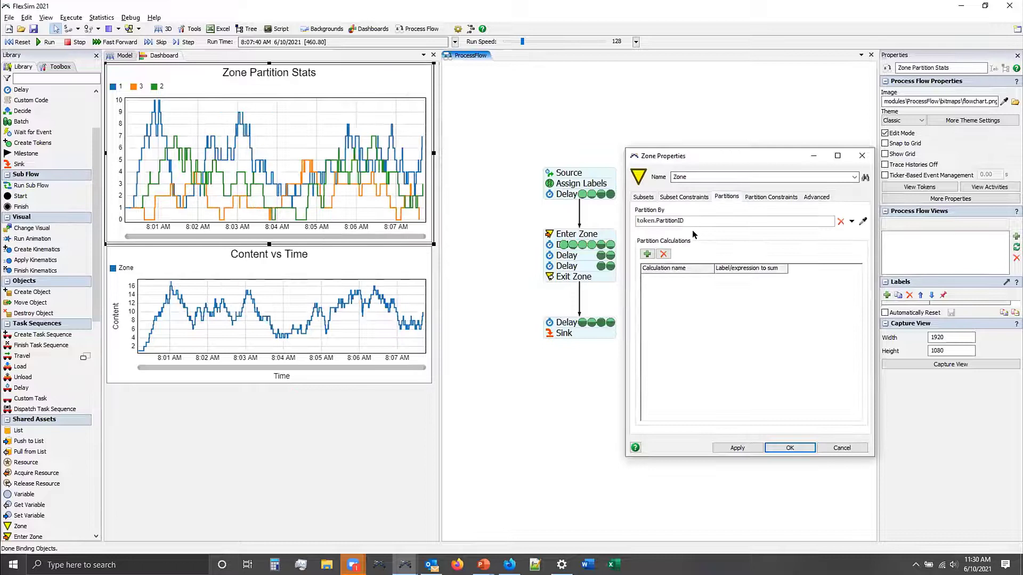
mouse_move(684, 219)
mouse_down()
mouse_move(592, 203)
mouse_move(696, 217)
mouse_up()
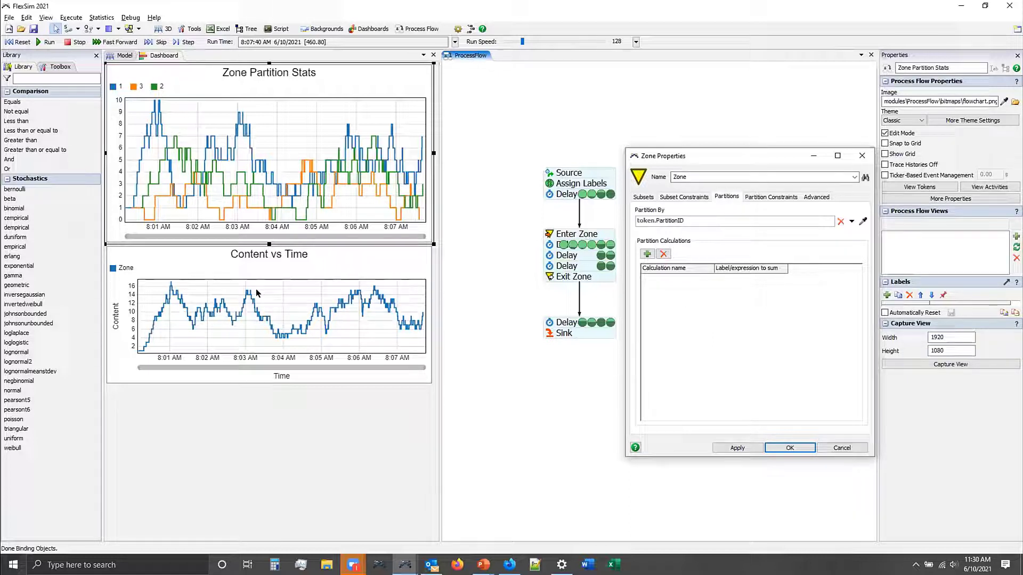
- Compare the PartitionID label in Partition By with both dashboard charts, and open the Zone's subset settings
click(354, 188)
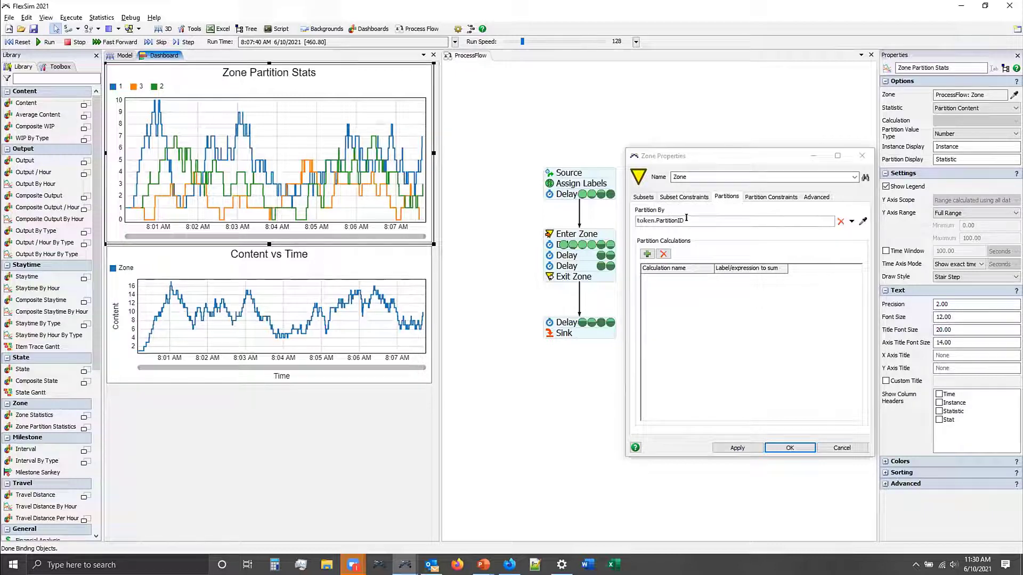
double_click(663, 220)
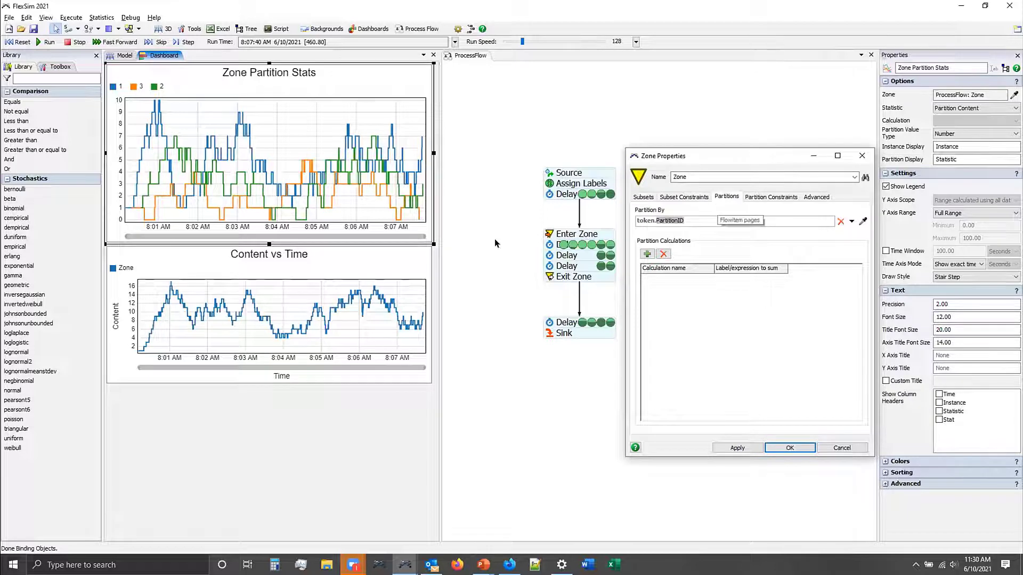
click(353, 269)
click(345, 219)
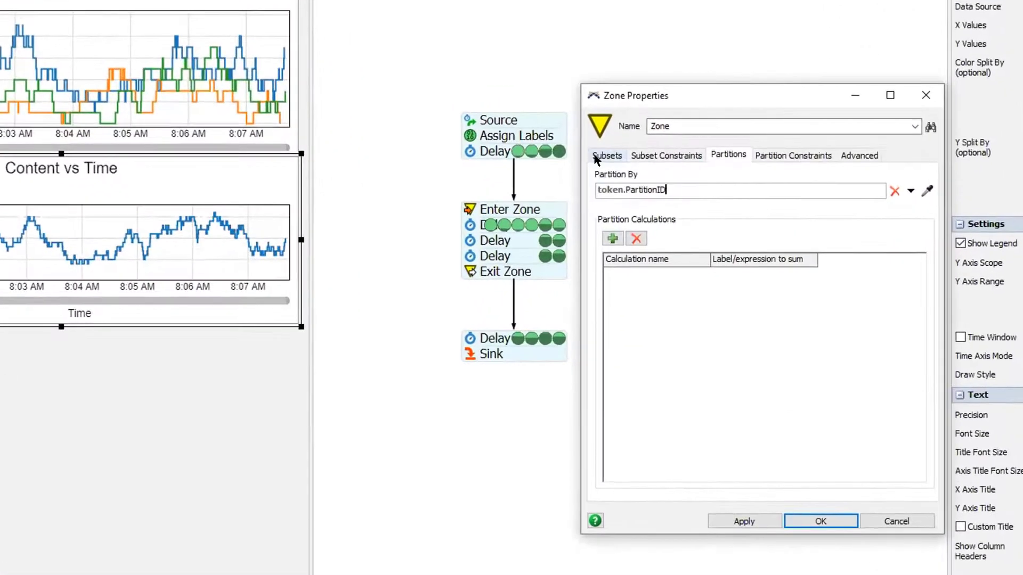
click(606, 155)
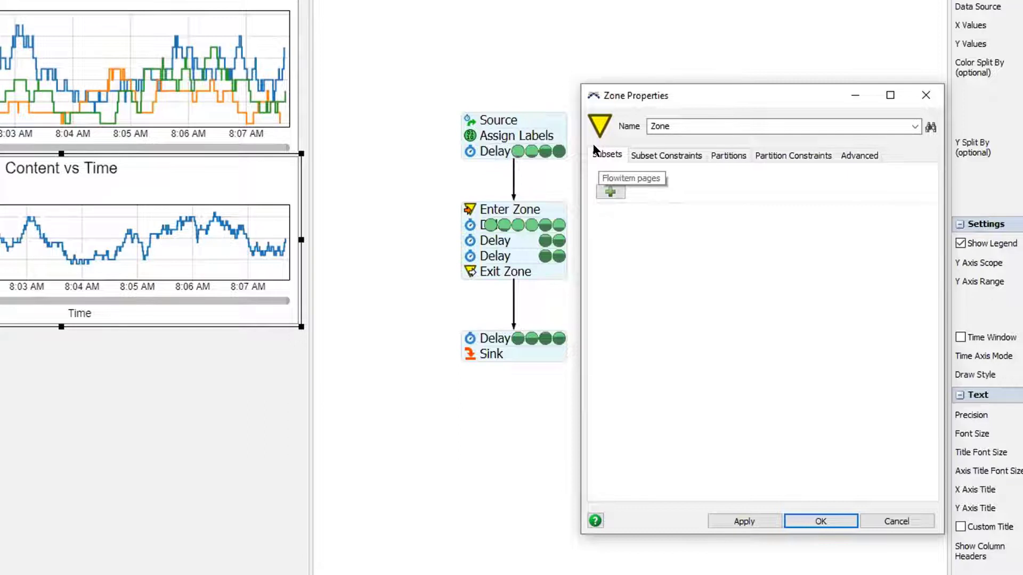
- Review the Zone's Partition By setting and partition calculations, and return to its subset settings
click(714, 156)
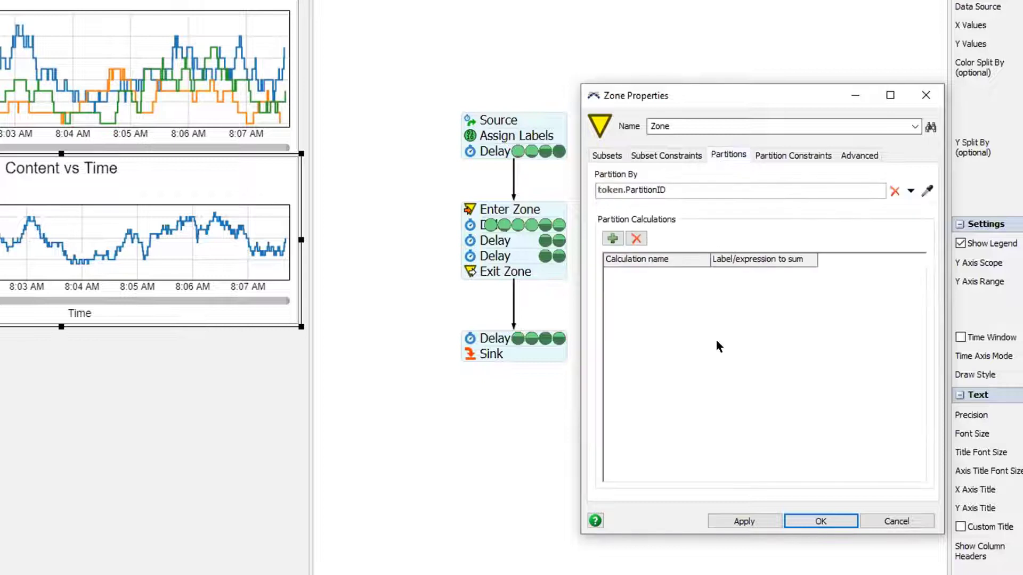
click(649, 190)
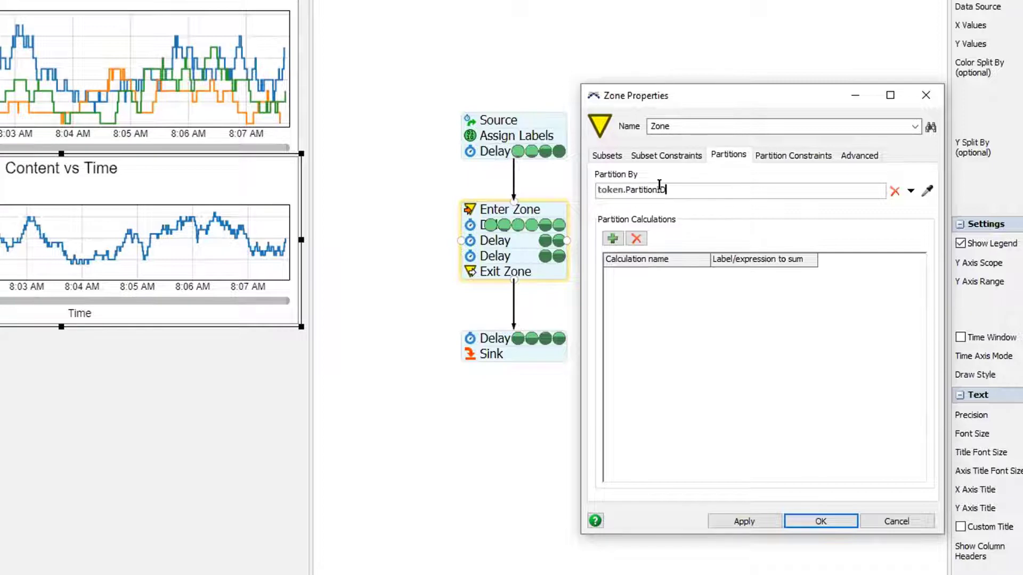
click(518, 155)
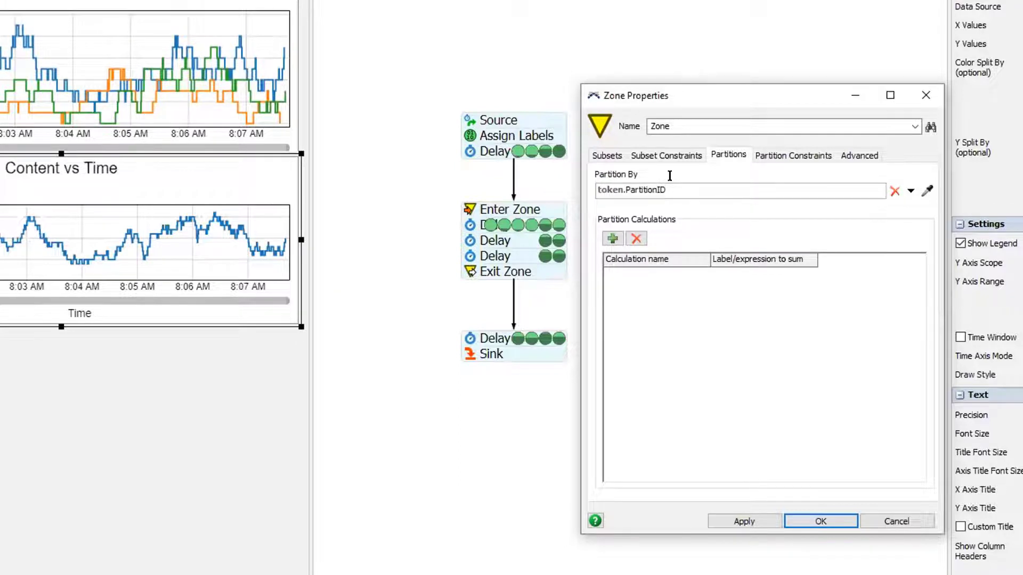
click(611, 155)
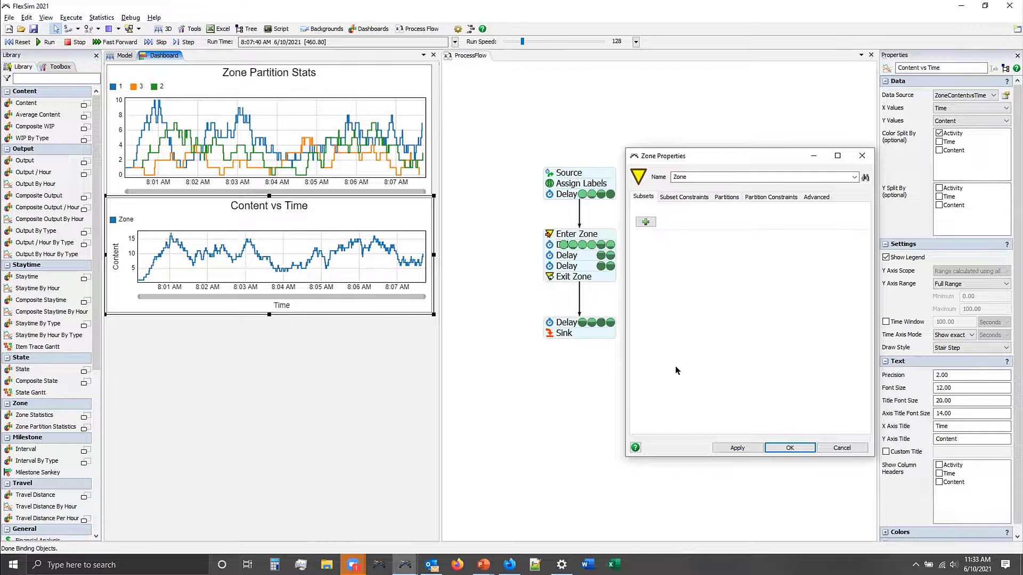
- Reset the model and add a second label named Weight to the Assign Labels activity
click(22, 43)
click(549, 185)
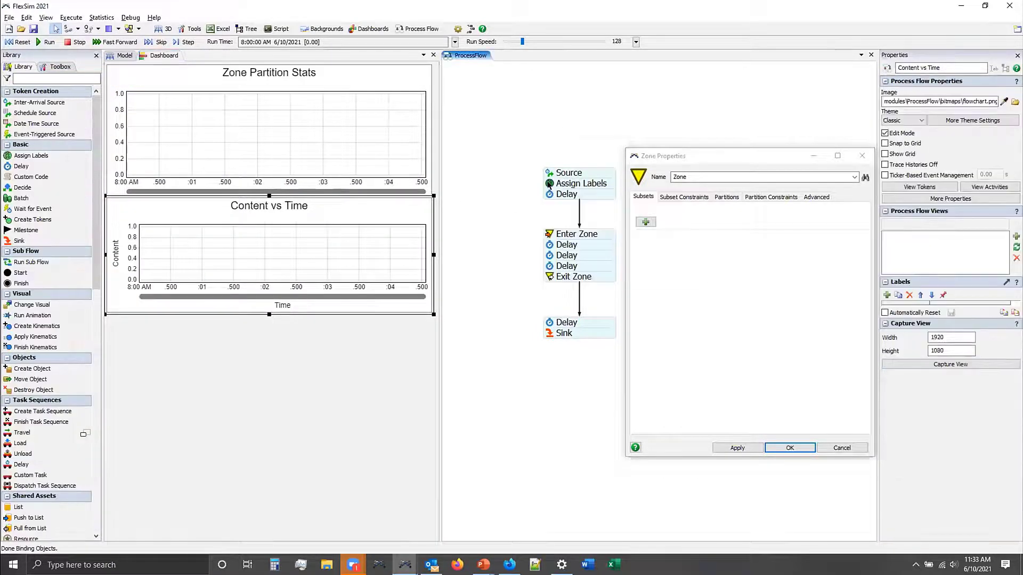
double_click(549, 184)
click(557, 235)
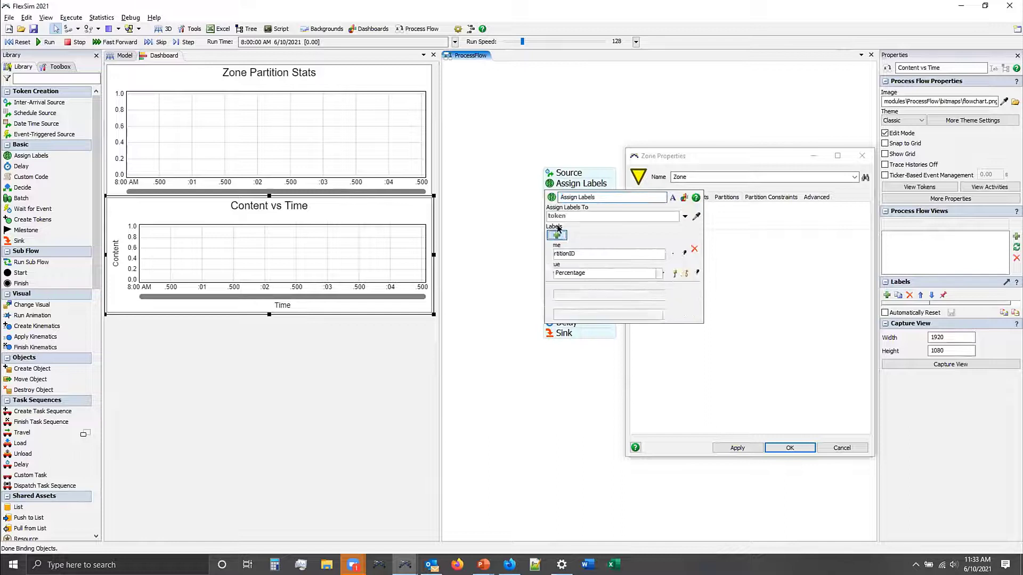
click(583, 296)
key(ctrl+a)
text(Weight)
- Set the Weight label's value to a uniform distribution with minimum 10 and maximum 50
click(684, 314)
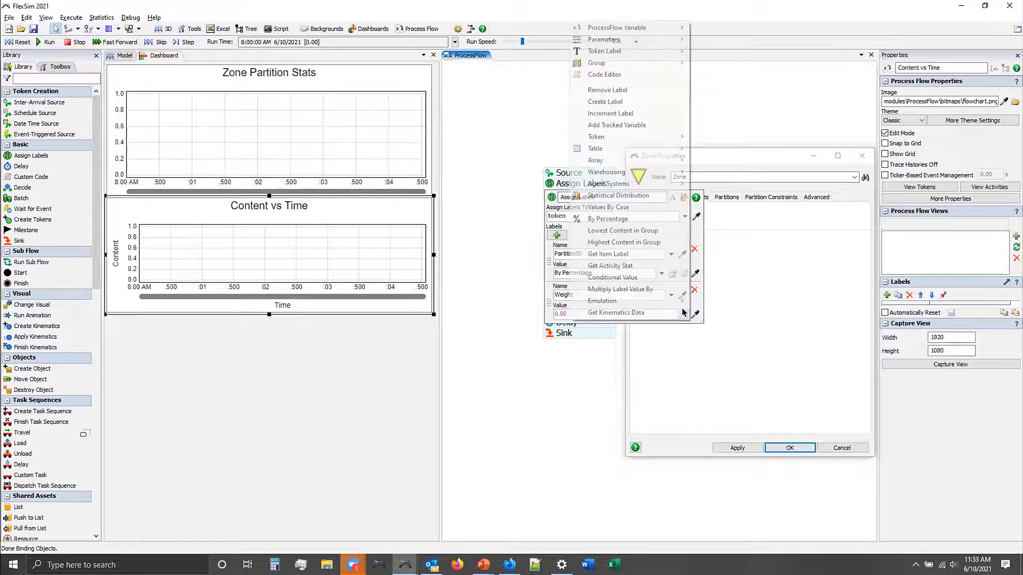
mouse_move(692, 195)
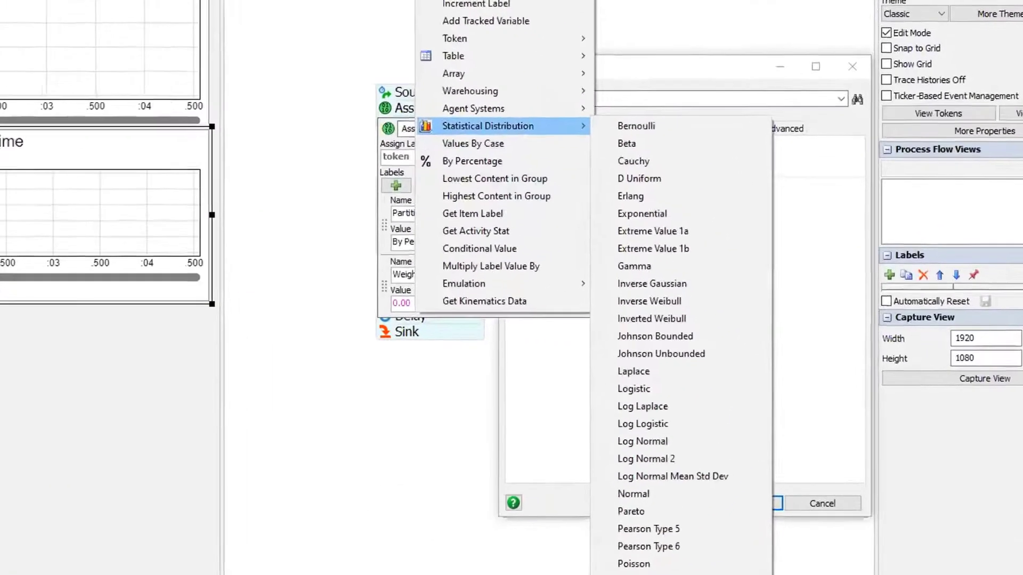
click(719, 523)
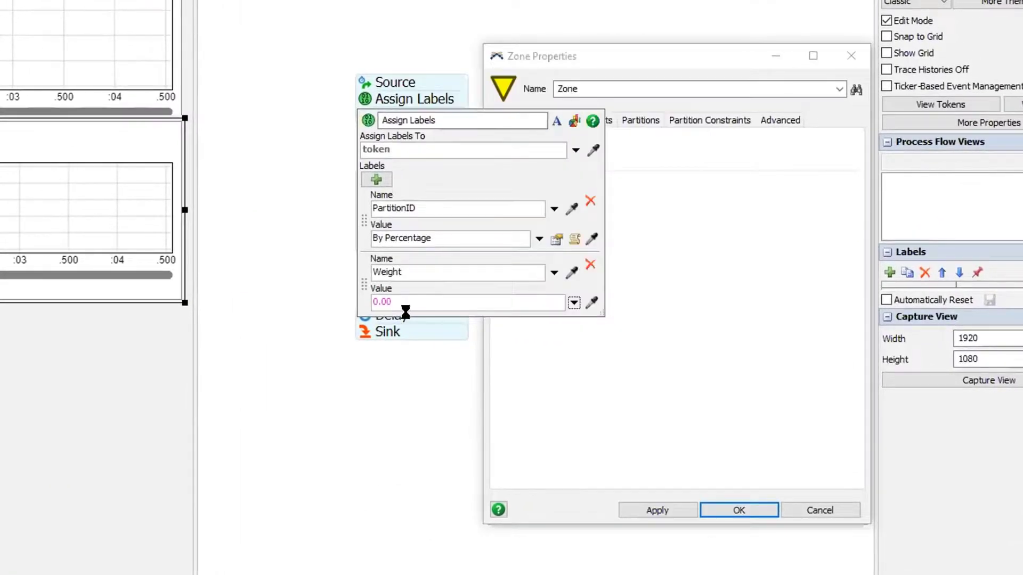
text(10)
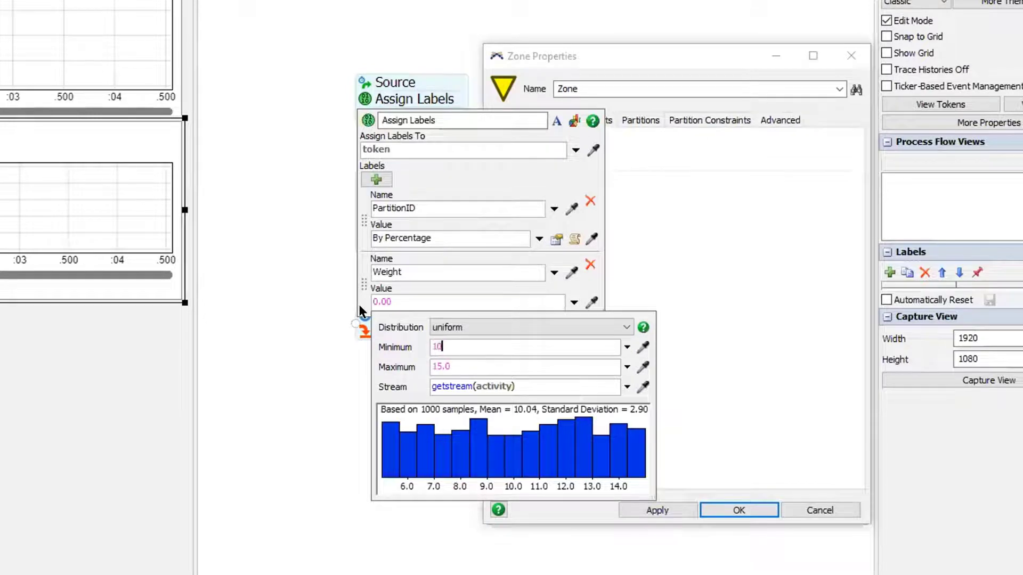
click(457, 367)
text(50)
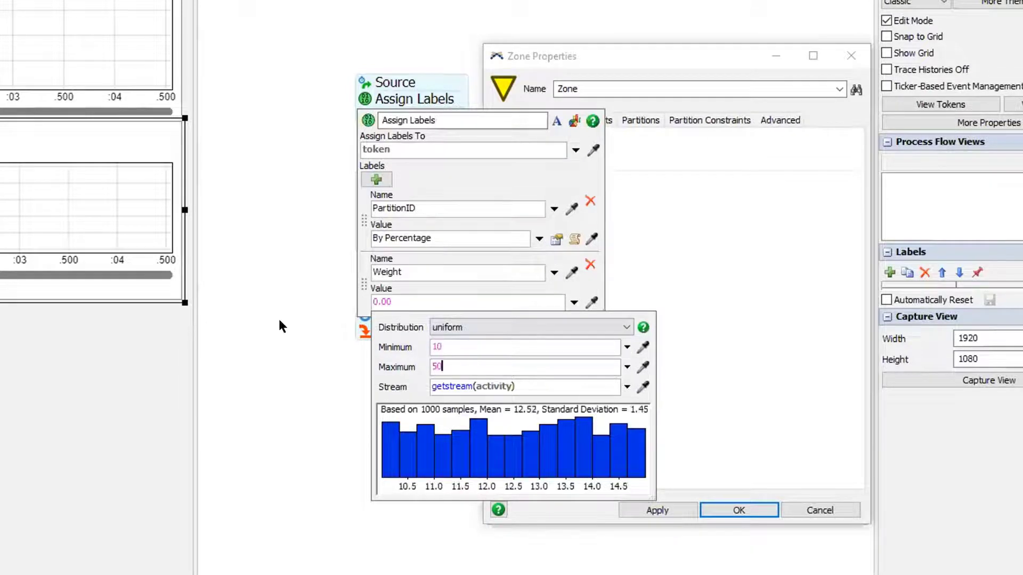
click(518, 443)
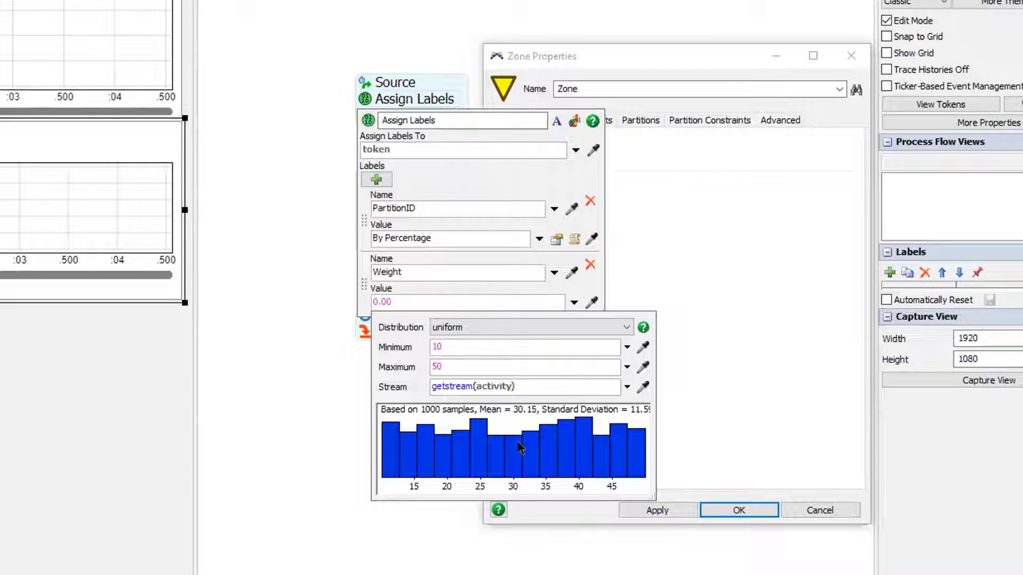
click(410, 257)
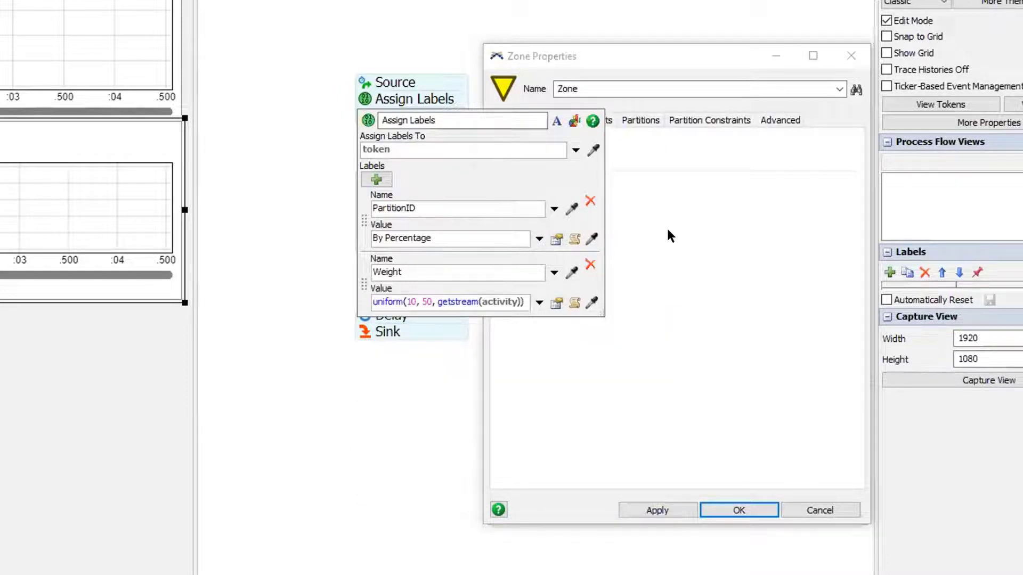
- Add a subset to the Zone and name it Heavy Tokens
click(695, 230)
click(519, 159)
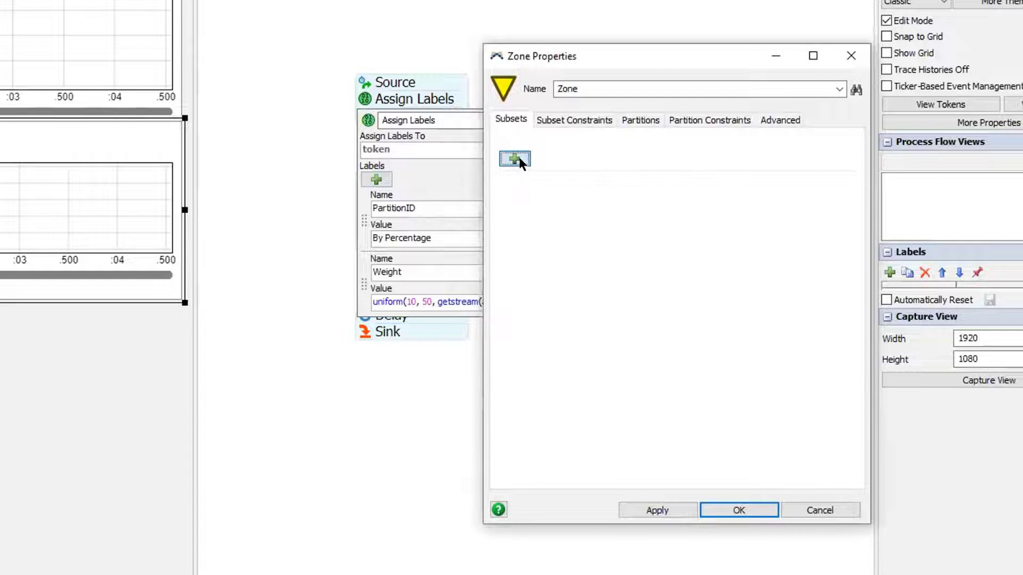
drag(541, 202, 401, 176)
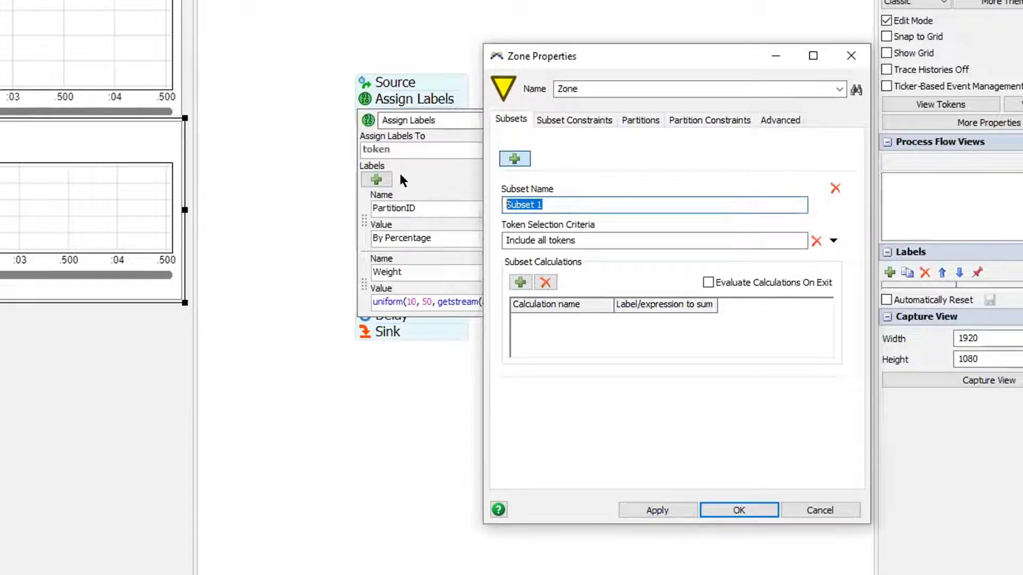
text(Heavy Tokens)
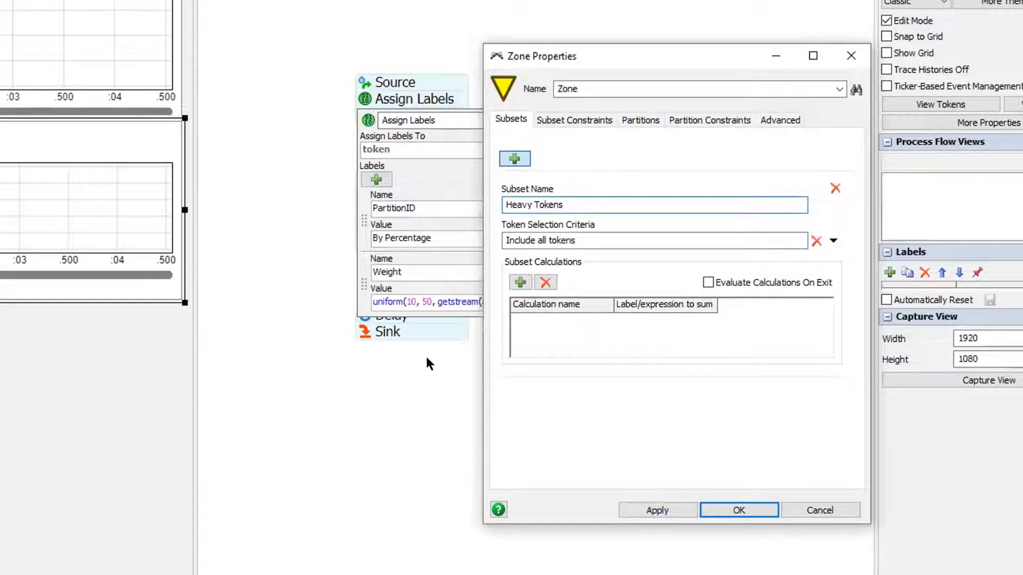
- Set the Heavy Tokens subset's token selection criteria to Weight >= 35 and accept the Zone properties
click(582, 234)
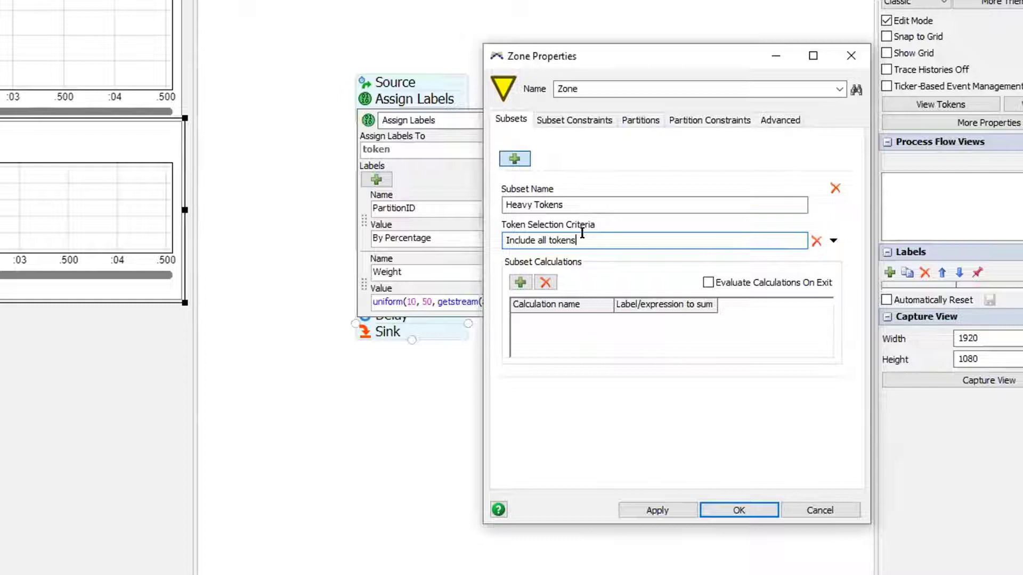
key(BackSpace)
key(BackSpace)
key(BackSpace)
key(BackSpace)
key(BackSpace)
key(BackSpace)
key(BackSpace)
key(BackSpace)
key(BackSpace)
key(BackSpace)
key(BackSpace)
key(BackSpace)
key(BackSpace)
key(BackSpace)
key(BackSpace)
key(BackSpace)
key(BackSpace)
key(BackSpace)
text(Weigh)
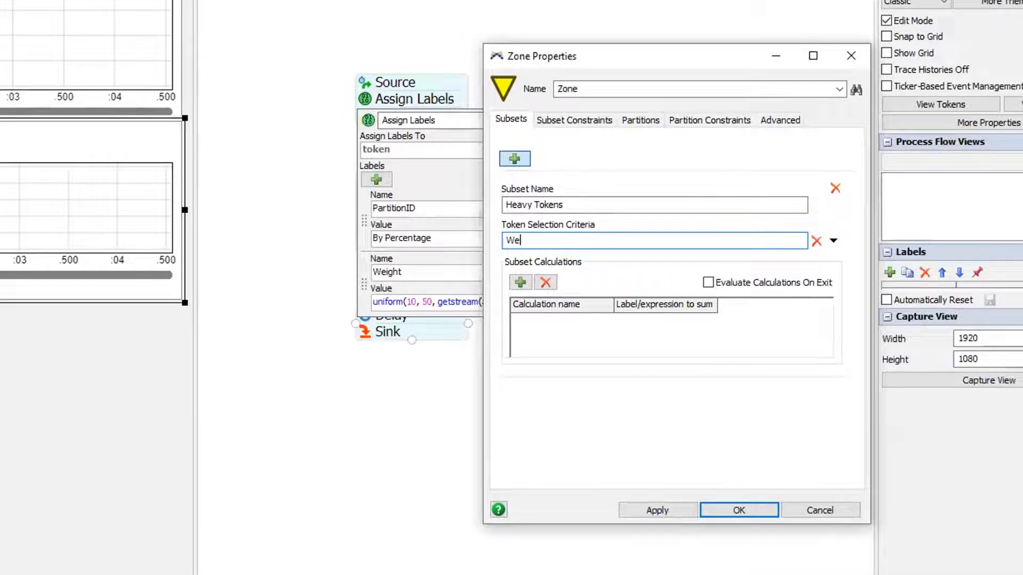
text(t)
text(>= 35)
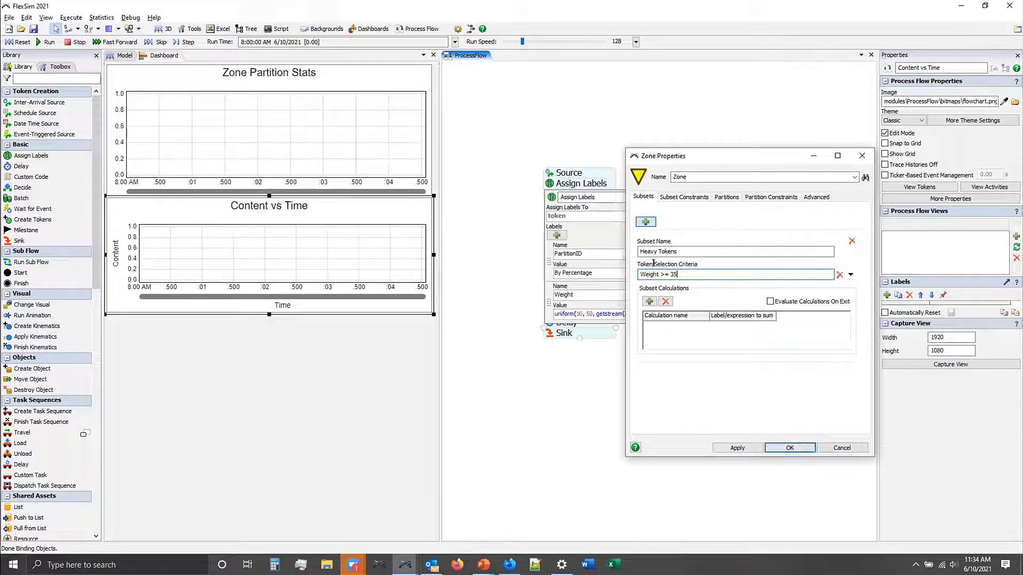
click(792, 447)
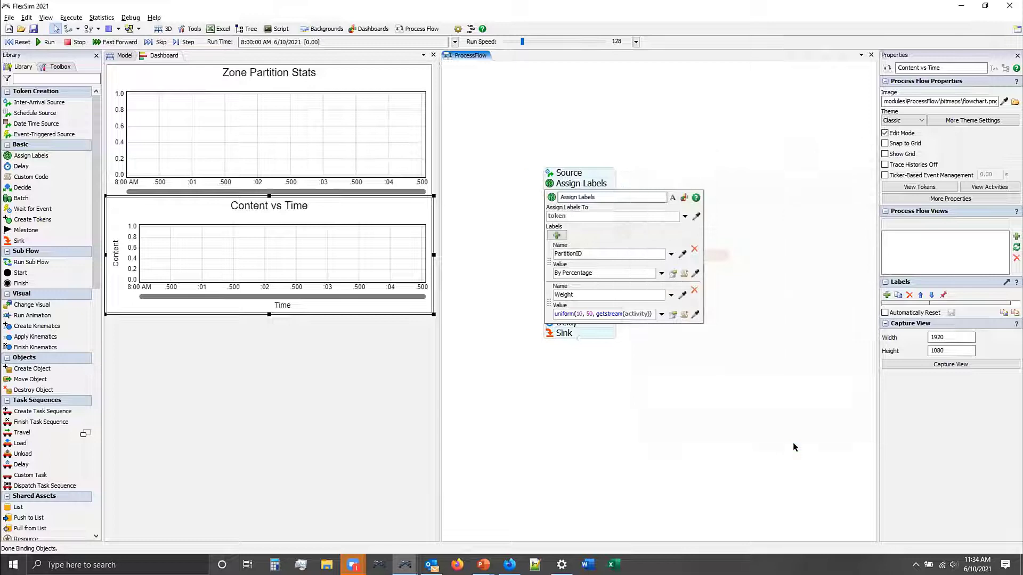
- Add a Zone Statistics line chart directly below Content vs Time at the same width, and link it to the process flow's Zone
click(256, 385)
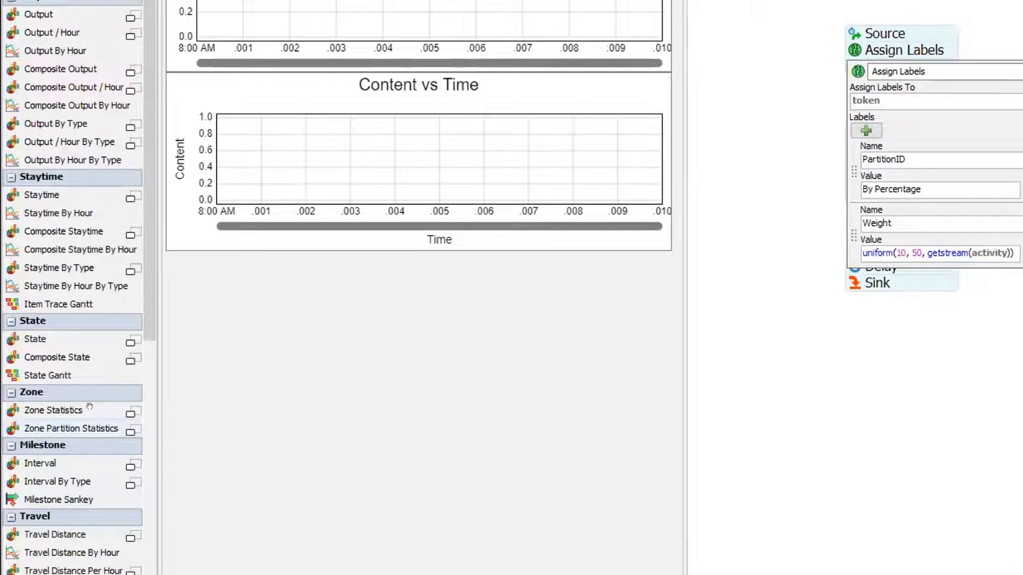
drag(89, 406, 161, 433)
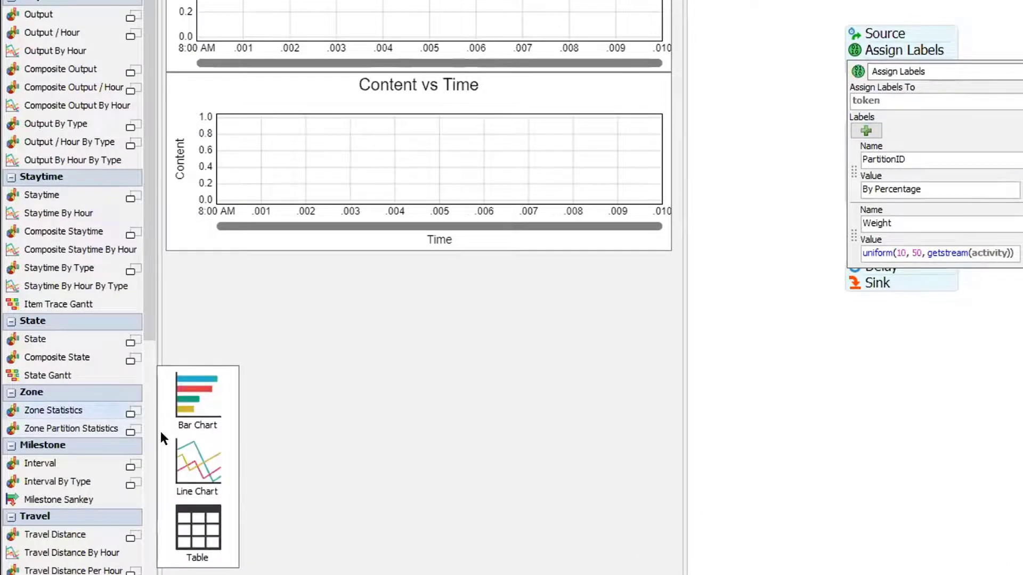
click(197, 463)
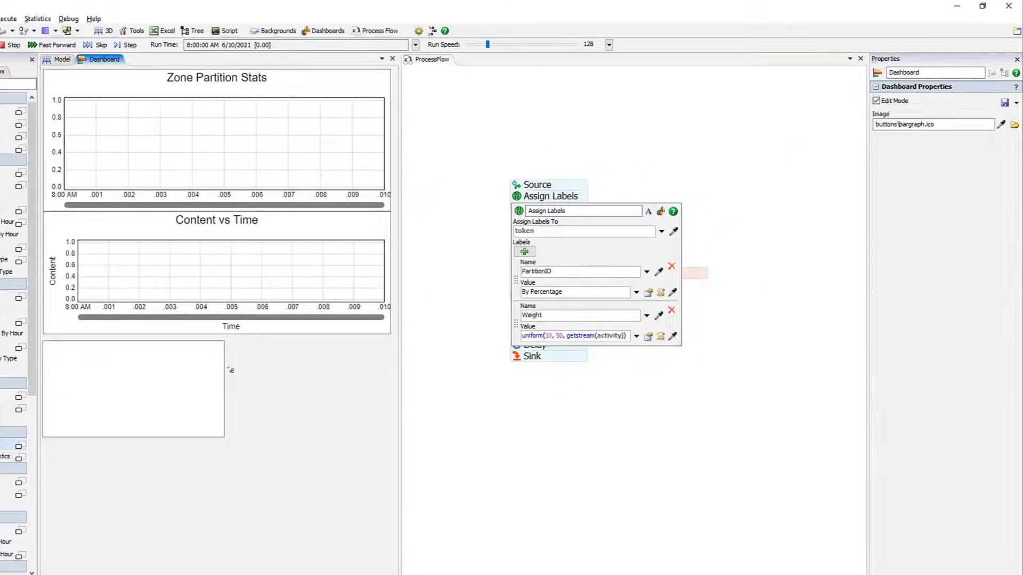
click(199, 374)
drag(224, 439, 393, 465)
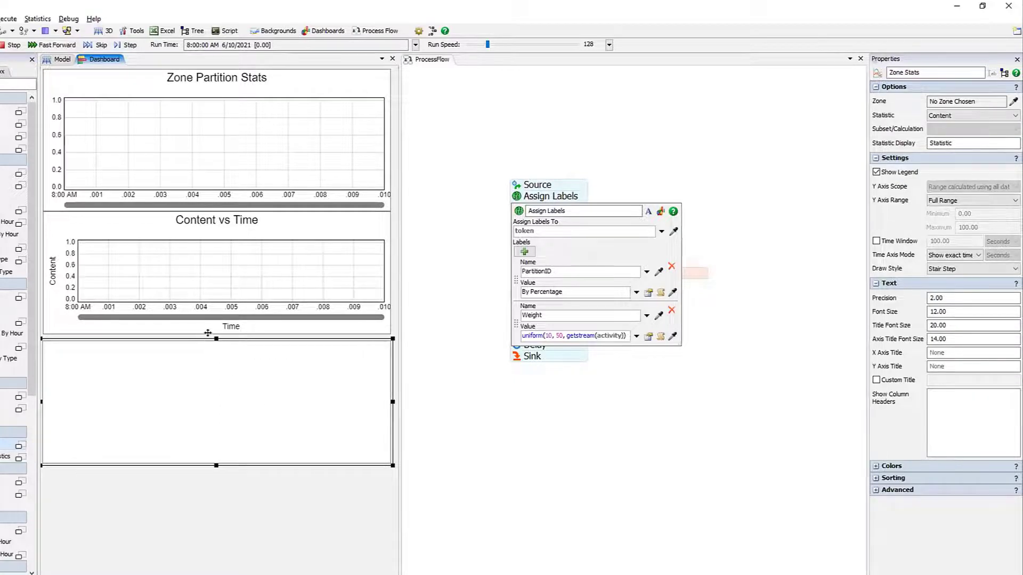
drag(208, 333, 207, 326)
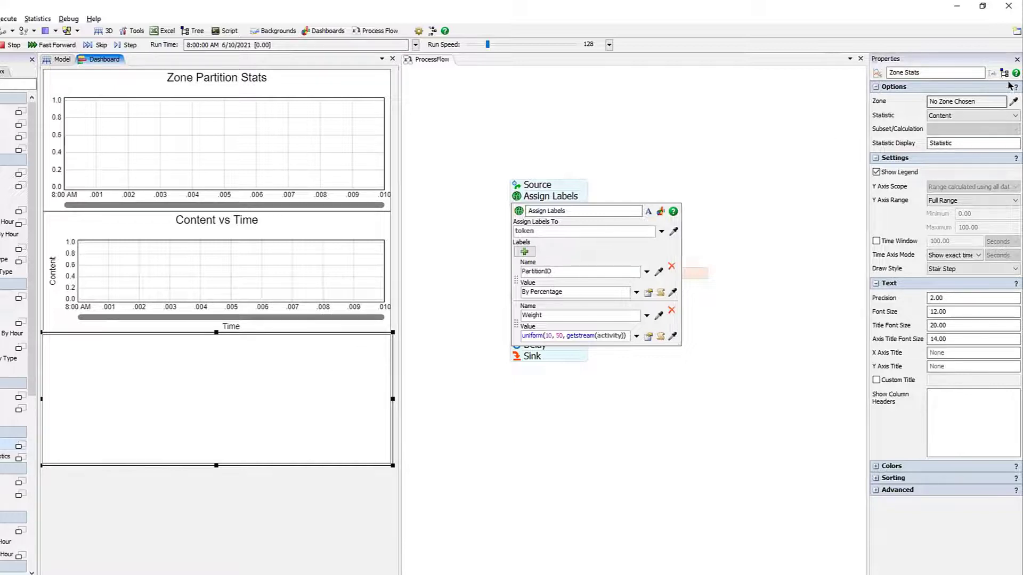
click(1010, 103)
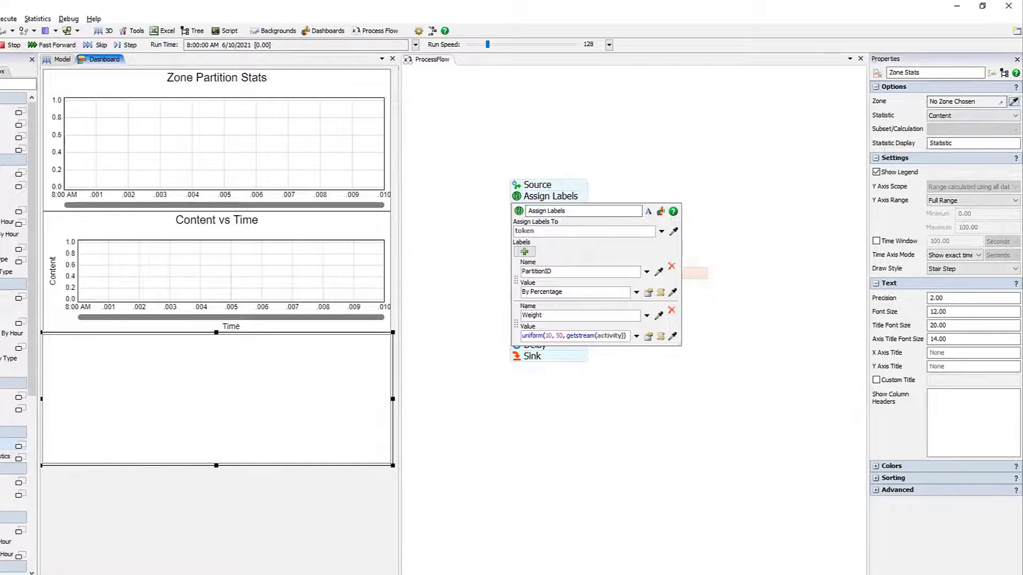
click(696, 273)
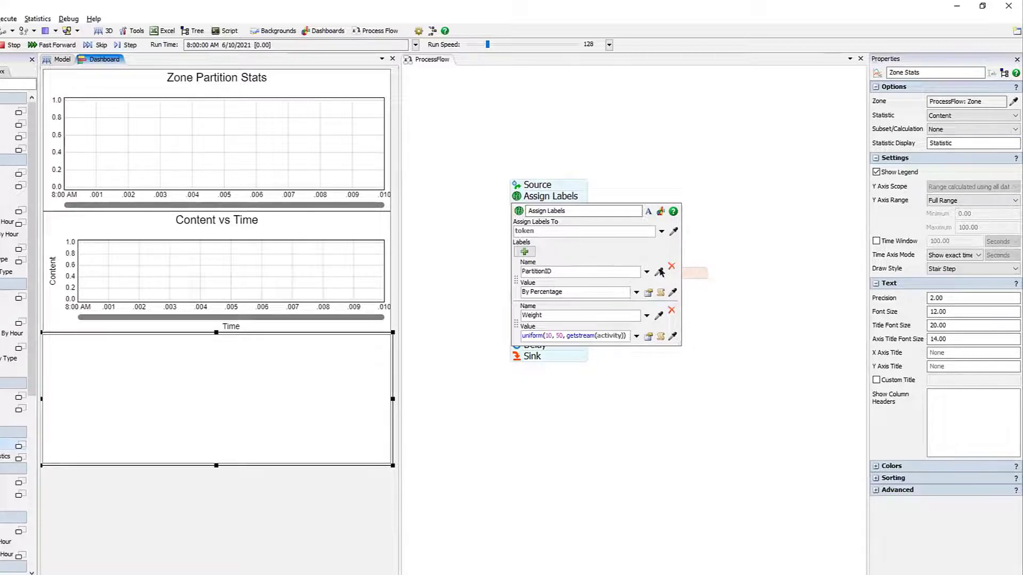
- Examine the new chart's available statistics and open the Zone's statistics window for comparison
click(962, 115)
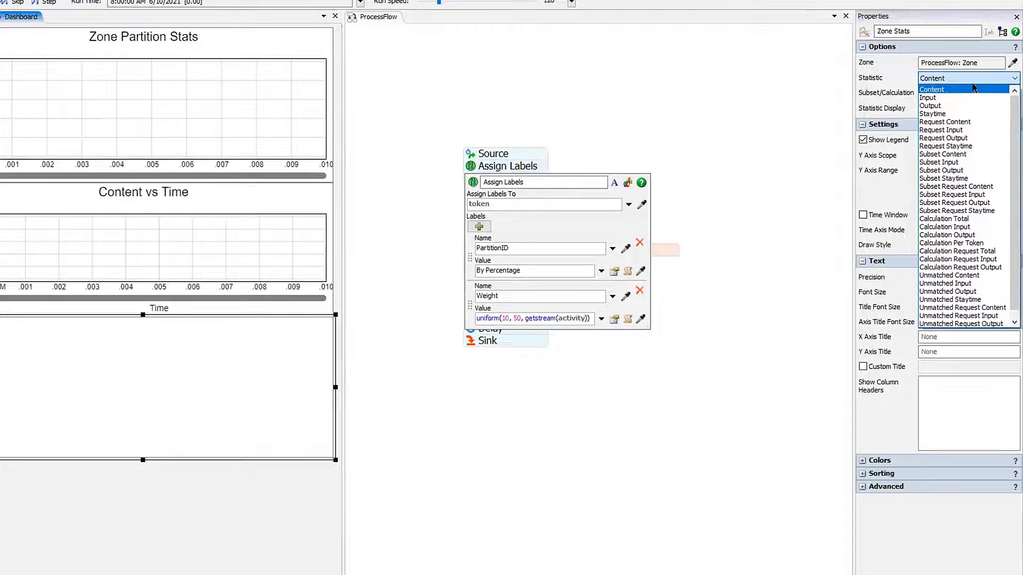
click(676, 243)
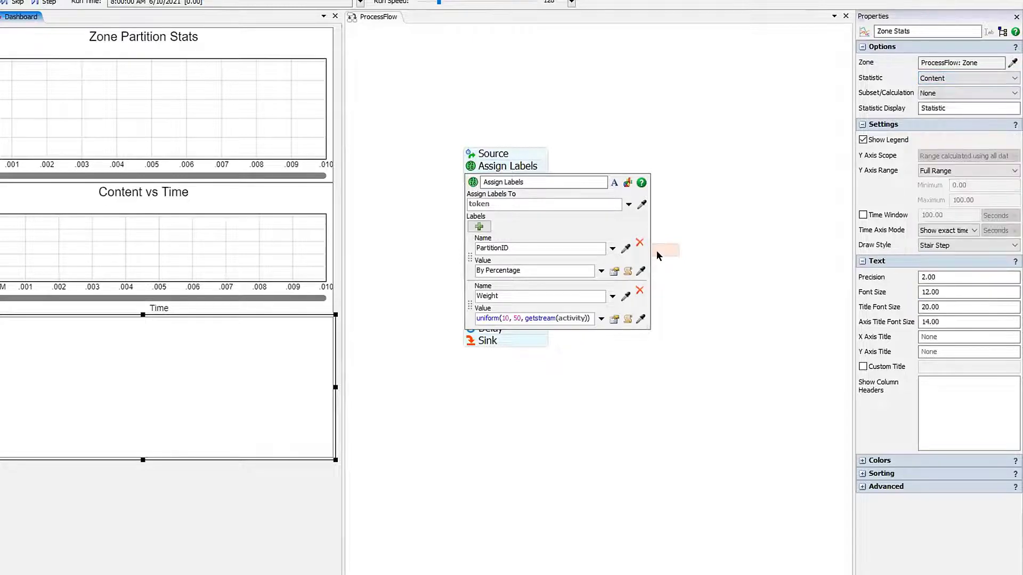
click(656, 251)
click(999, 44)
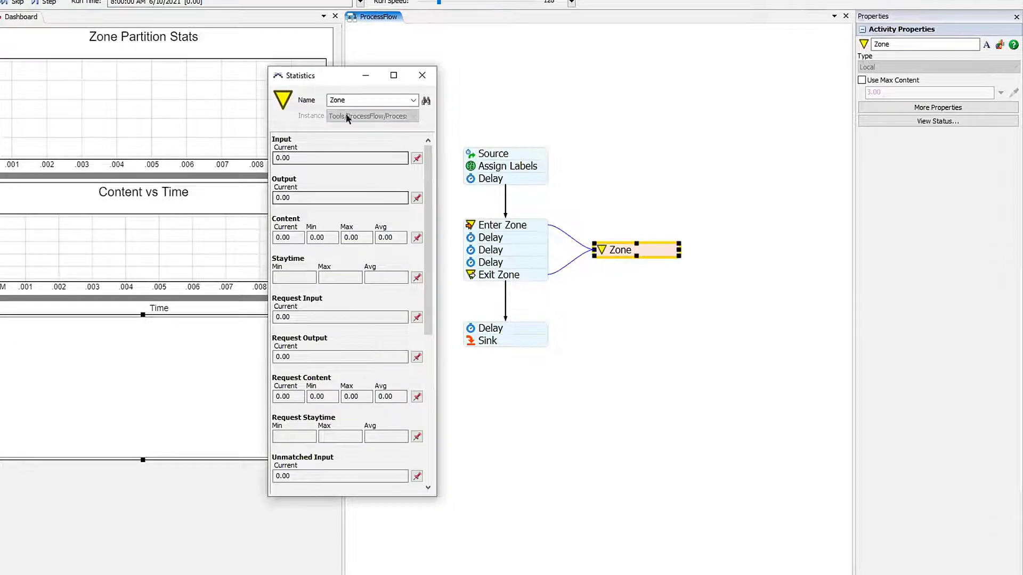
click(199, 349)
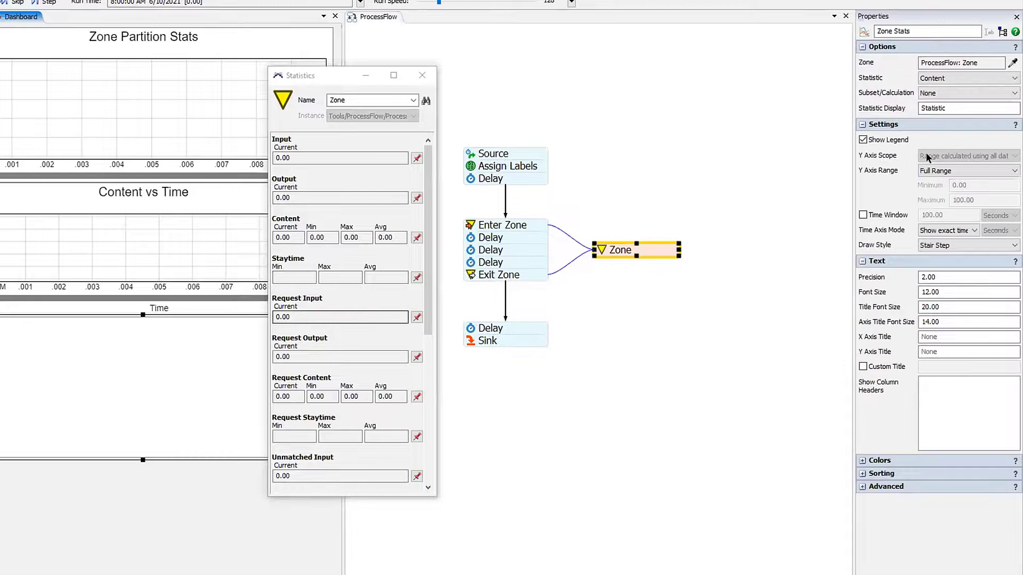
- Set the new Zone Stats chart's statistic to Subset Content for the Heavy Tokens subset
click(959, 78)
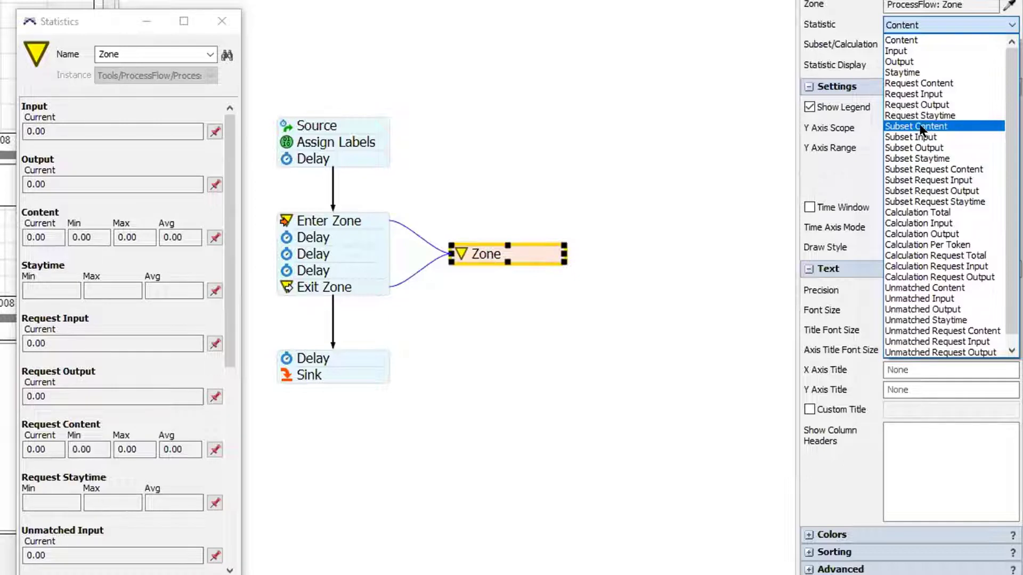
click(944, 128)
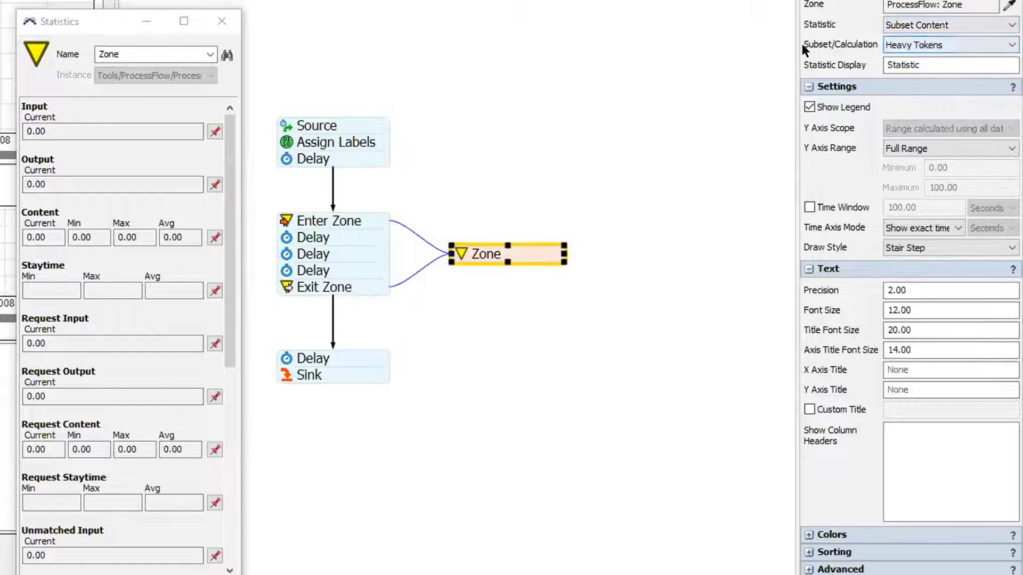
click(946, 36)
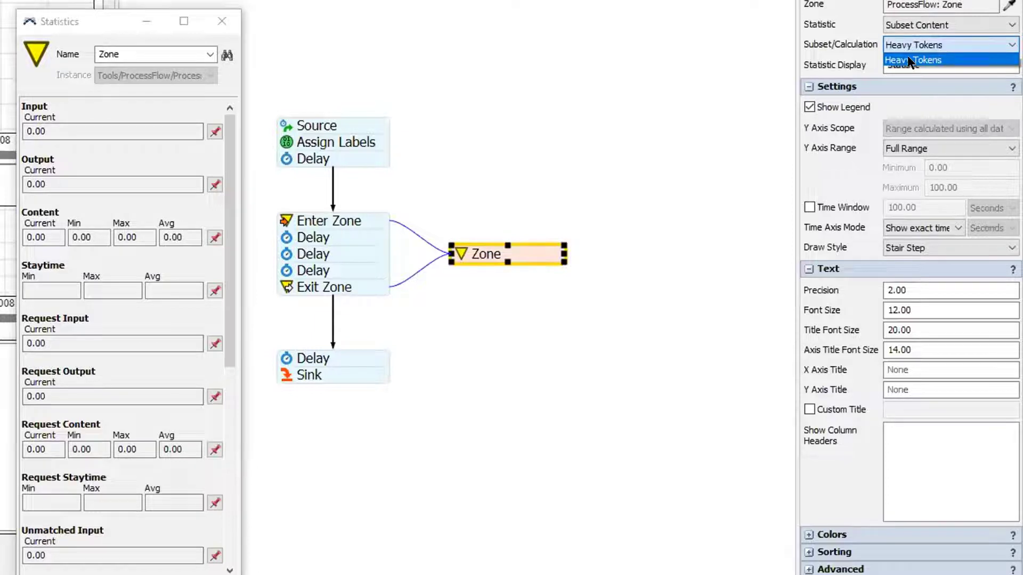
click(910, 60)
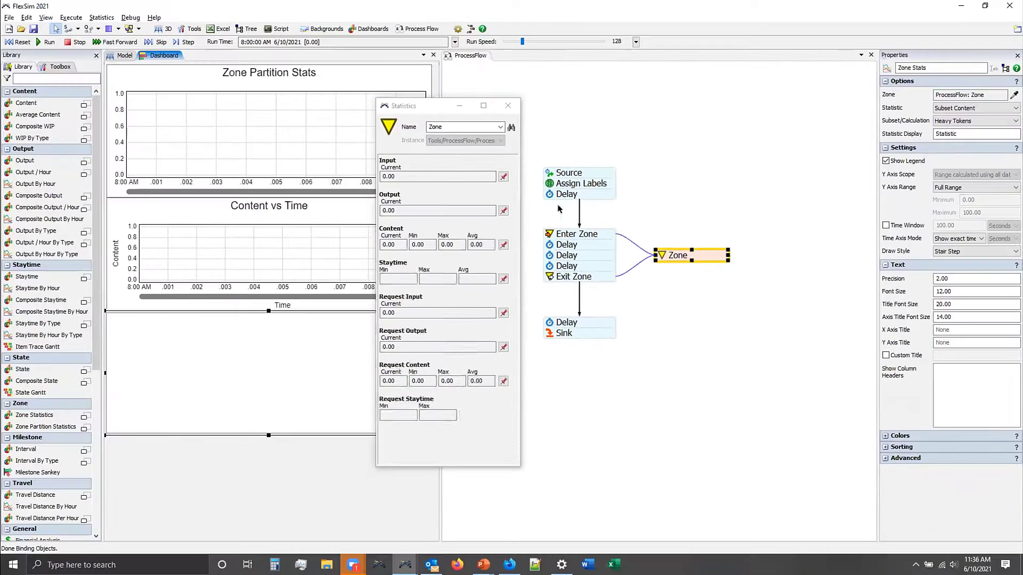
- Close the Zone's statistics window, and reset and run the model to fill the dashboard charts
click(224, 22)
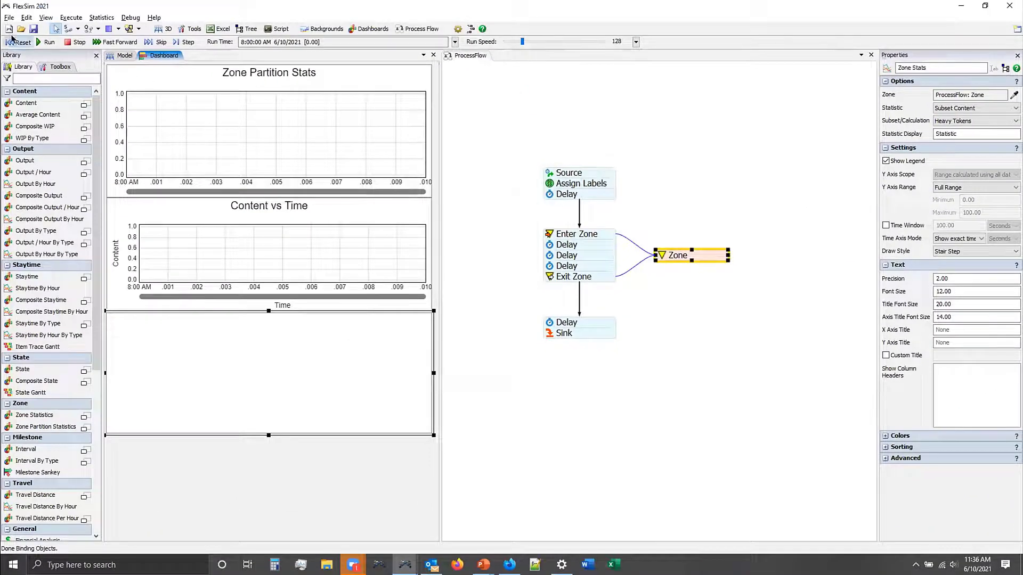
click(20, 42)
click(45, 42)
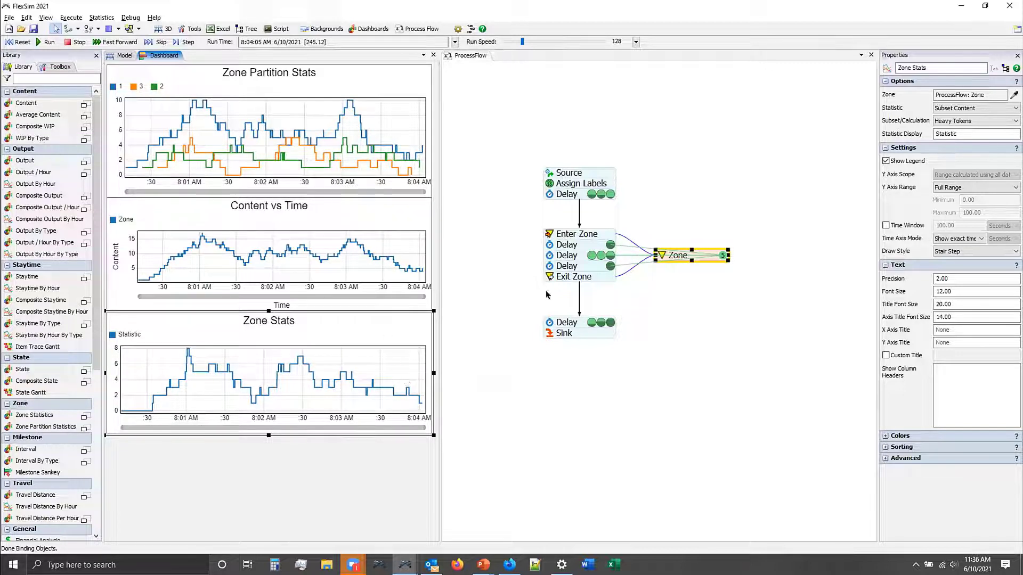
- Open the Zone's full properties and add a second subset named "Partition 1 or Partition 3"
click(660, 255)
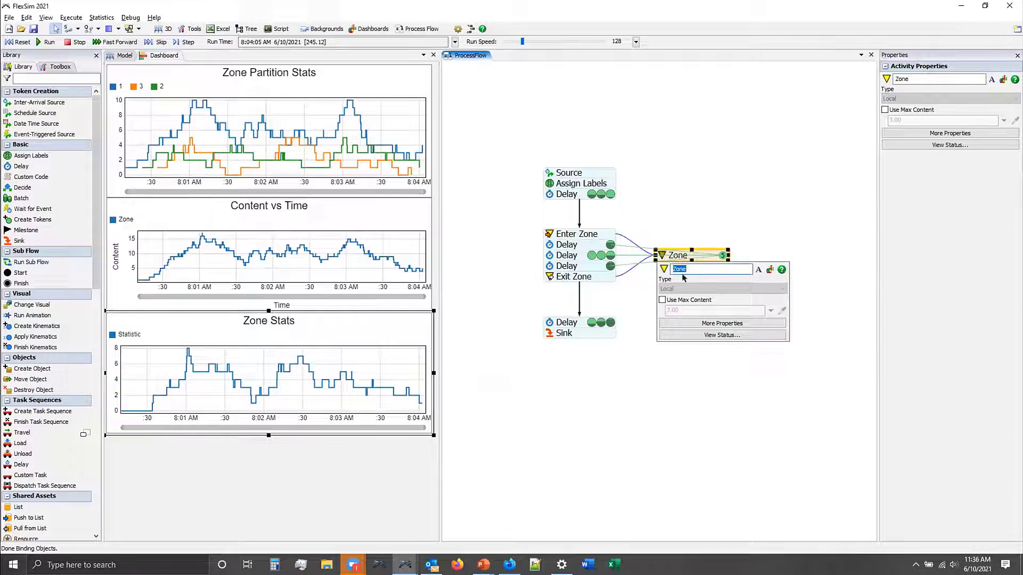
click(700, 323)
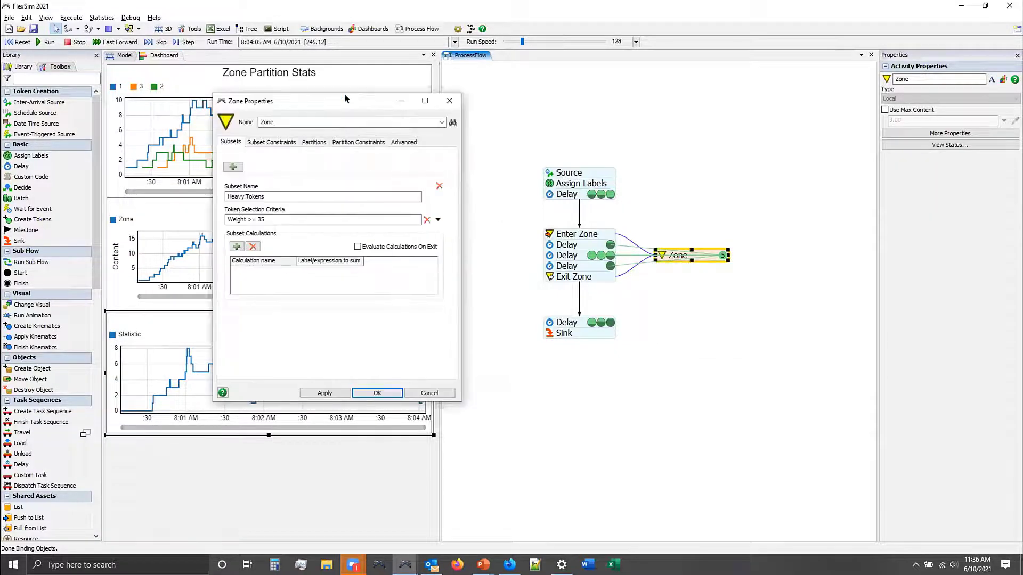
drag(346, 98, 714, 139)
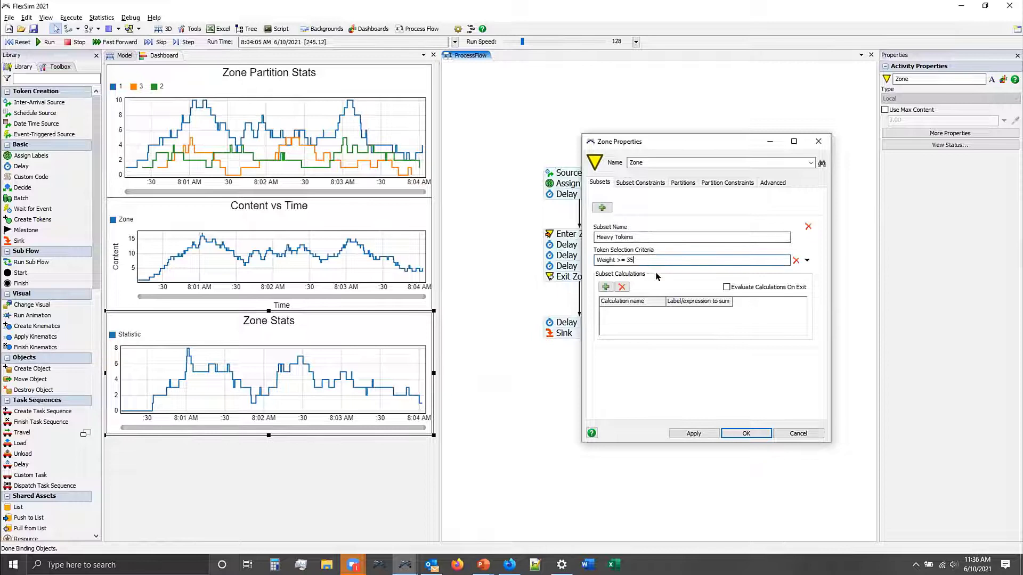
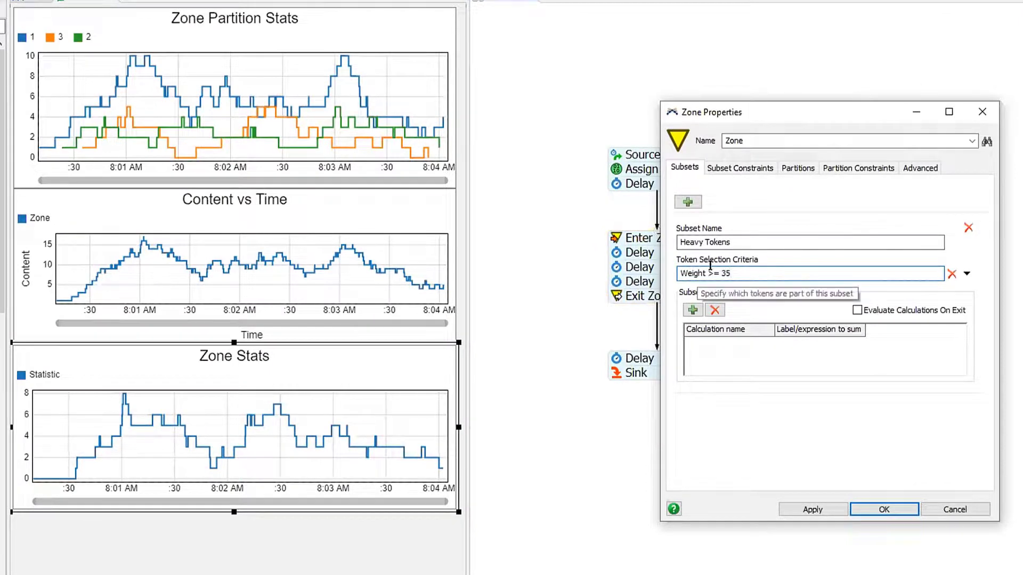
click(688, 202)
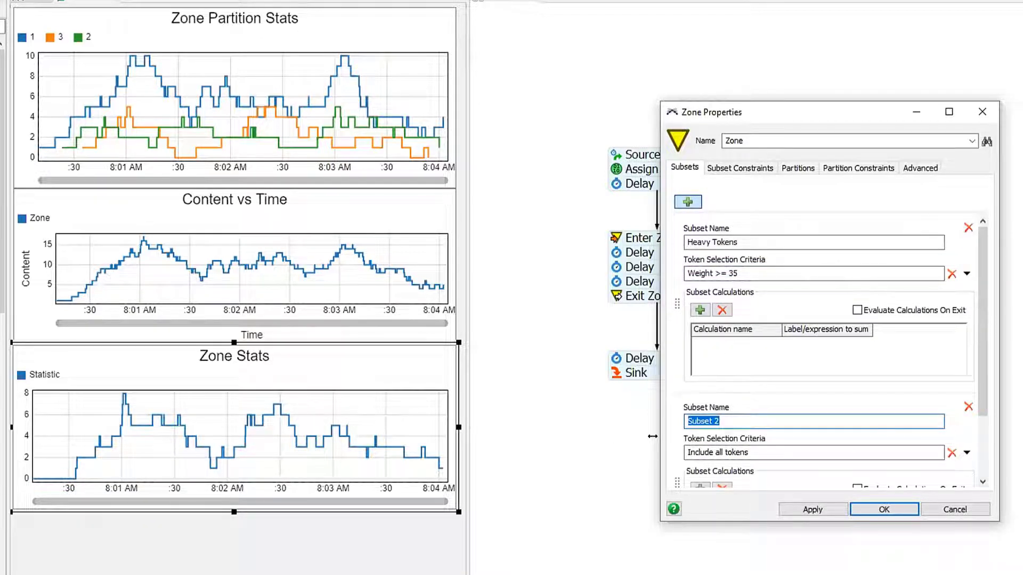
text(Partition 1)
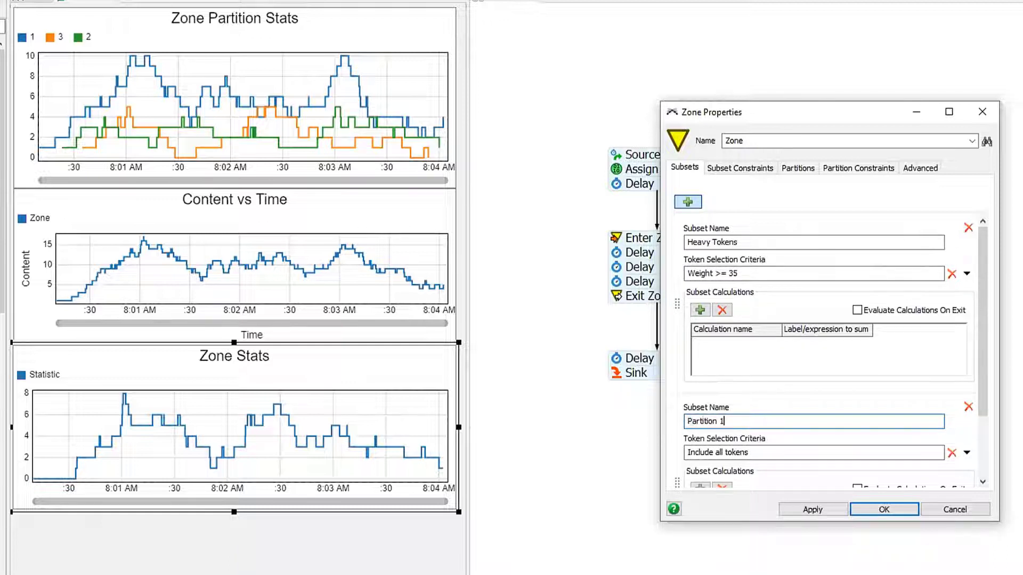
text( or Partition 3)
- Set the new subset's token selection criteria to PartitionID = 1 OR PartitionID = 3
click(753, 451)
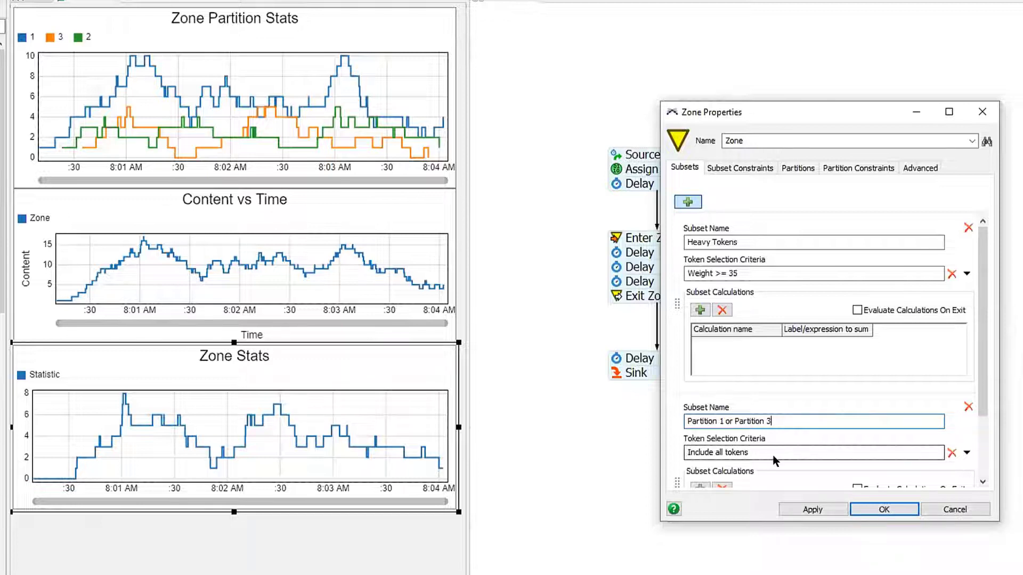
key(ctrl+a)
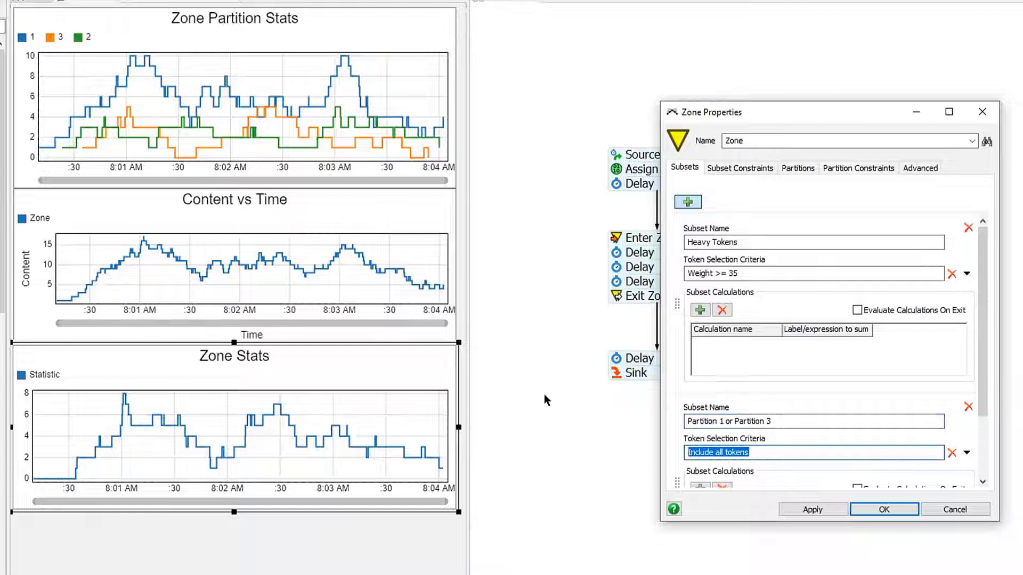
text(PartitionID)
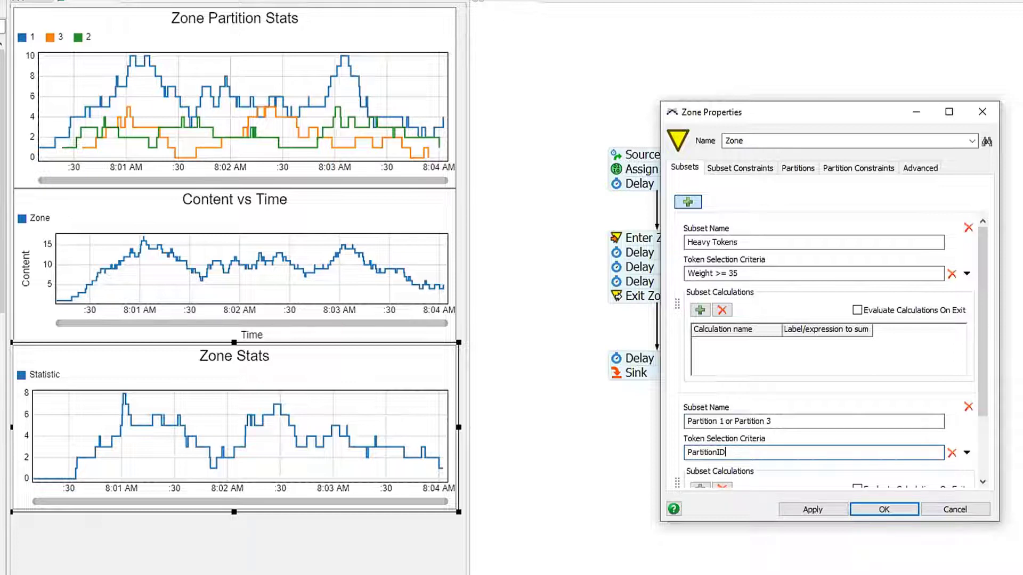
text( = 1 OR ParitionID = 3)
double_click(708, 452)
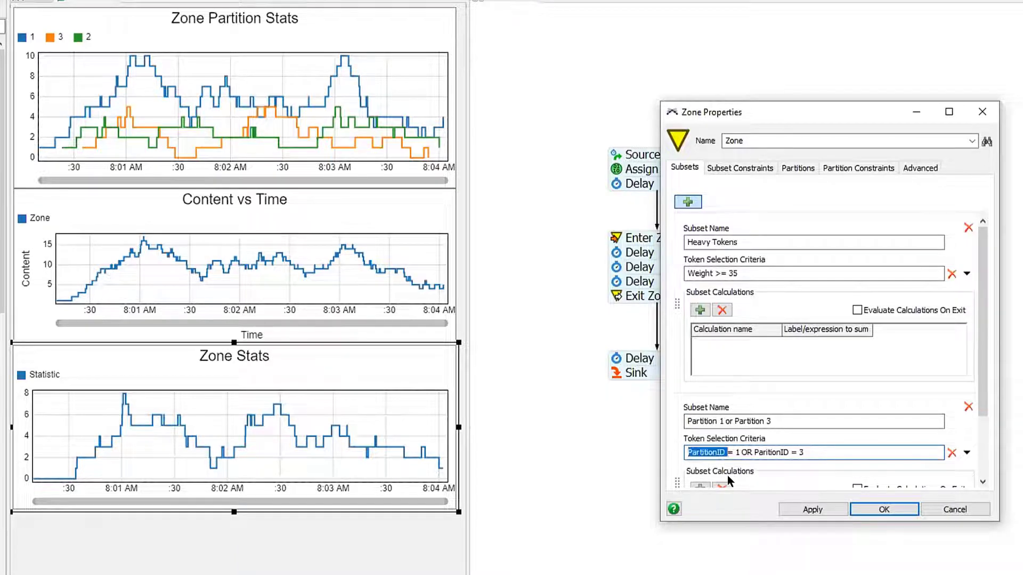
double_click(757, 450)
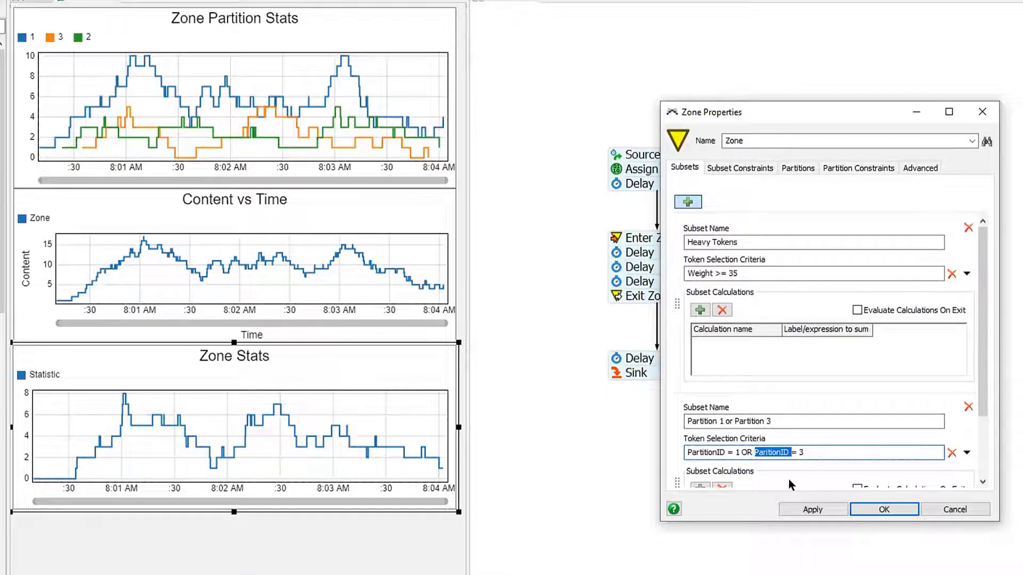
text(PartitionID)
click(815, 451)
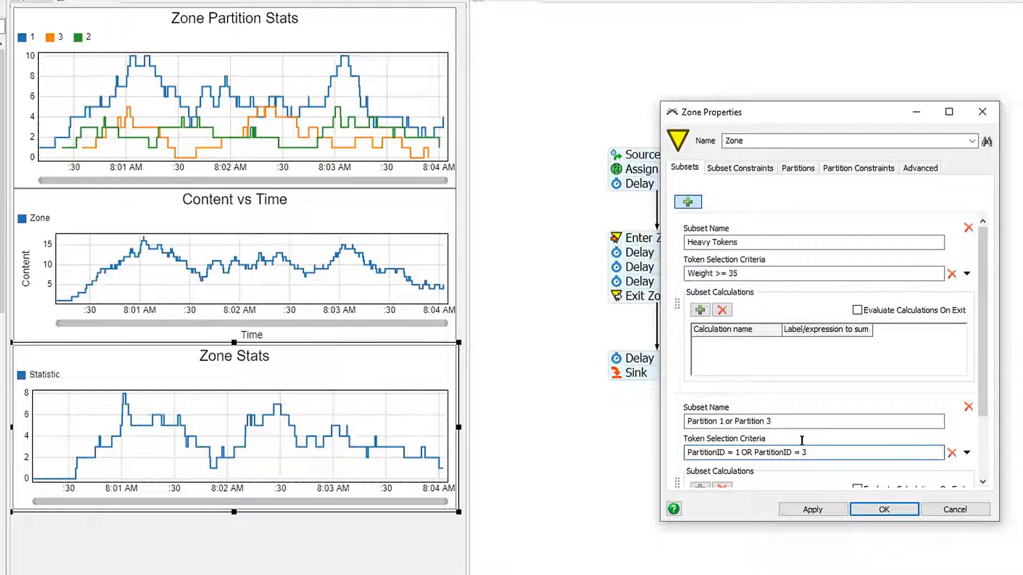
double_click(690, 449)
drag(690, 449, 740, 451)
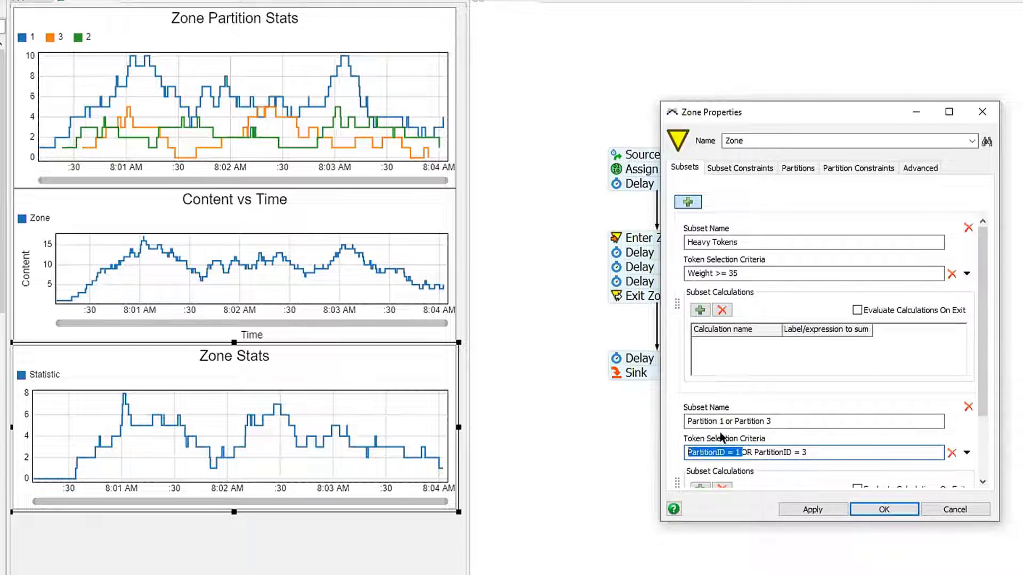
drag(754, 452, 807, 452)
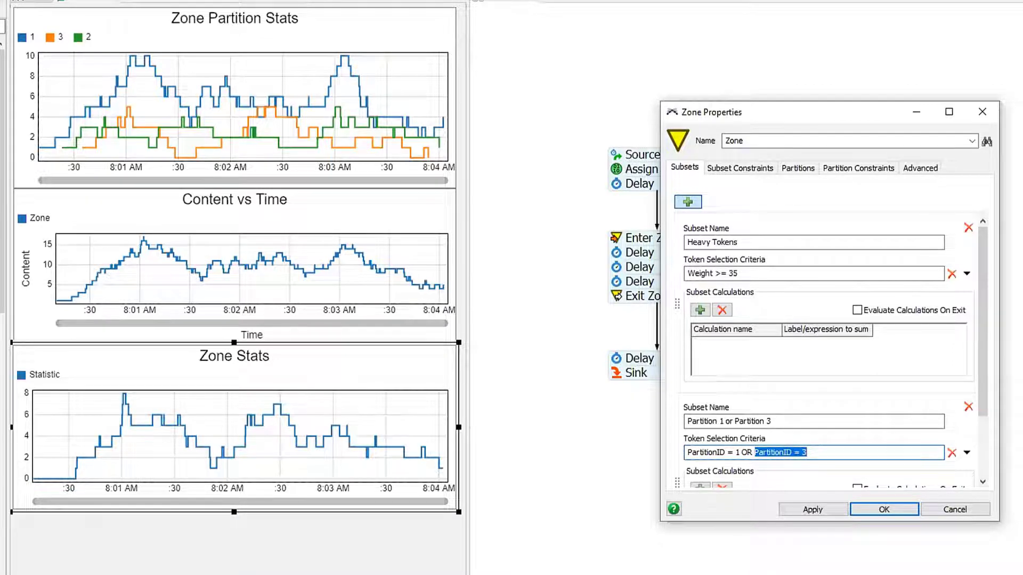
click(807, 452)
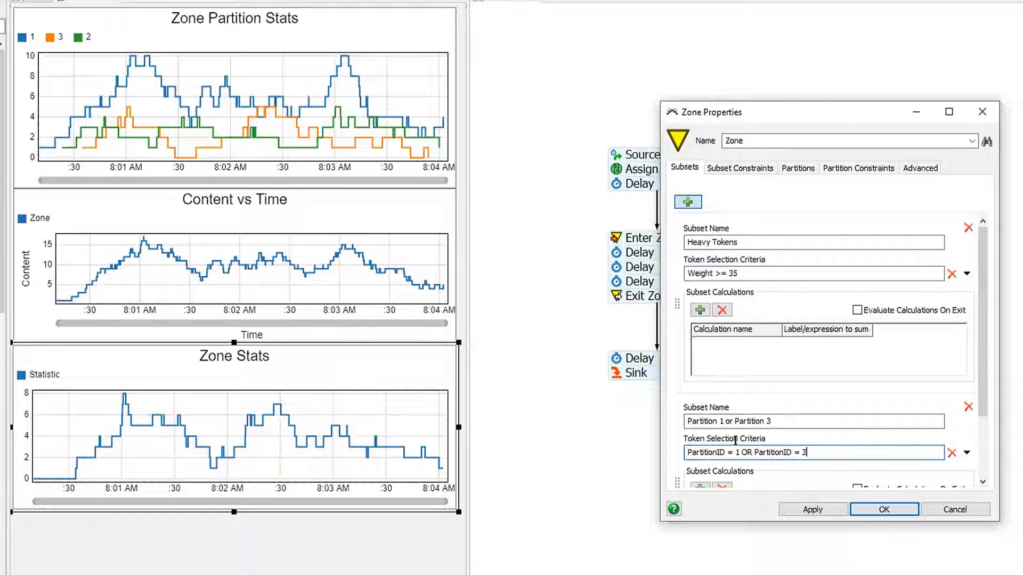
double_click(748, 452)
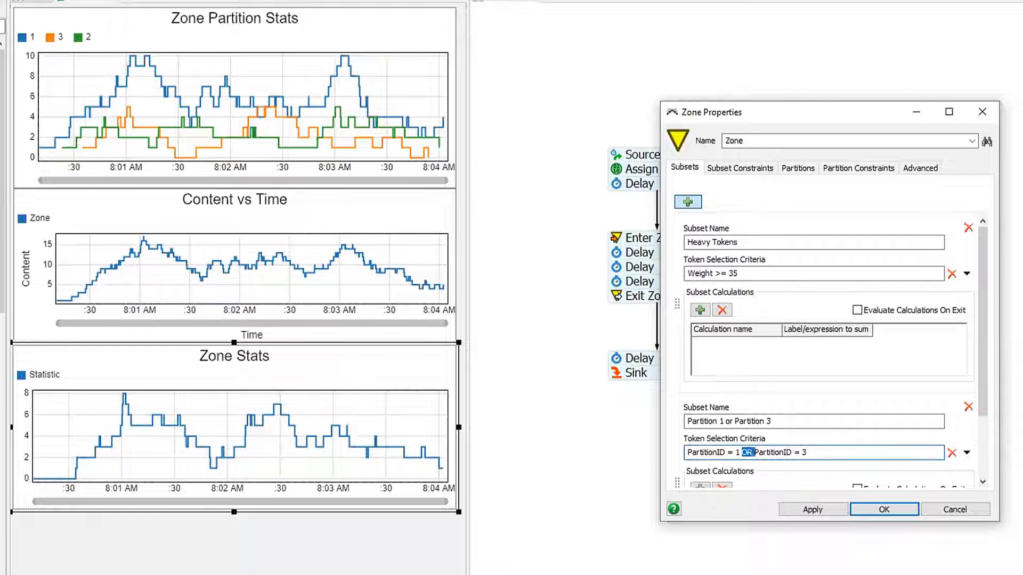
click(814, 440)
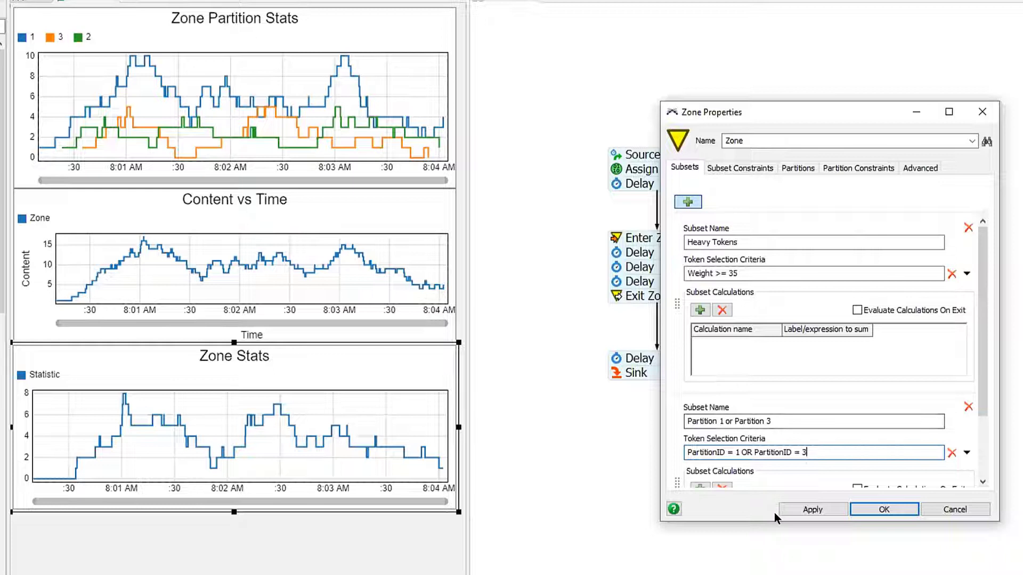
- Try AND in place of OR between the two PartitionID conditions, and restore OR
click(752, 453)
key(BackSpace)
key(BackSpace)
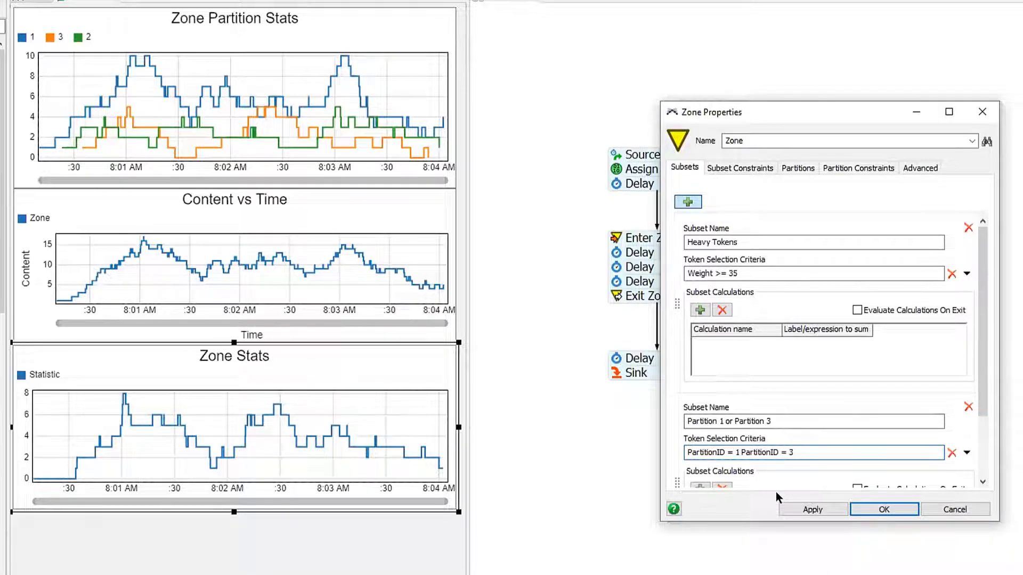
text(AND)
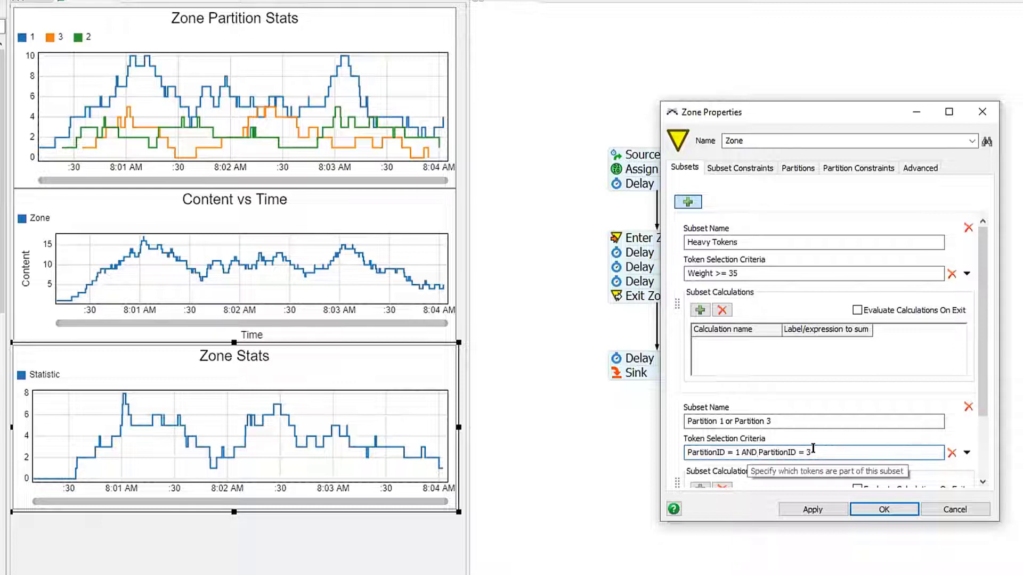
double_click(746, 452)
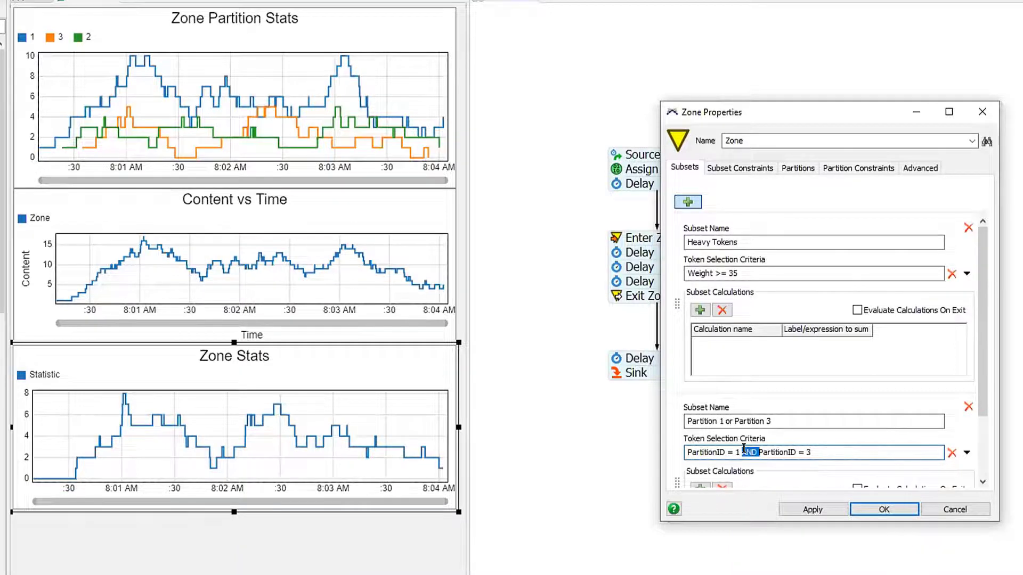
text(OR)
- Accept the Zone properties with the added partition subset
click(814, 447)
click(874, 510)
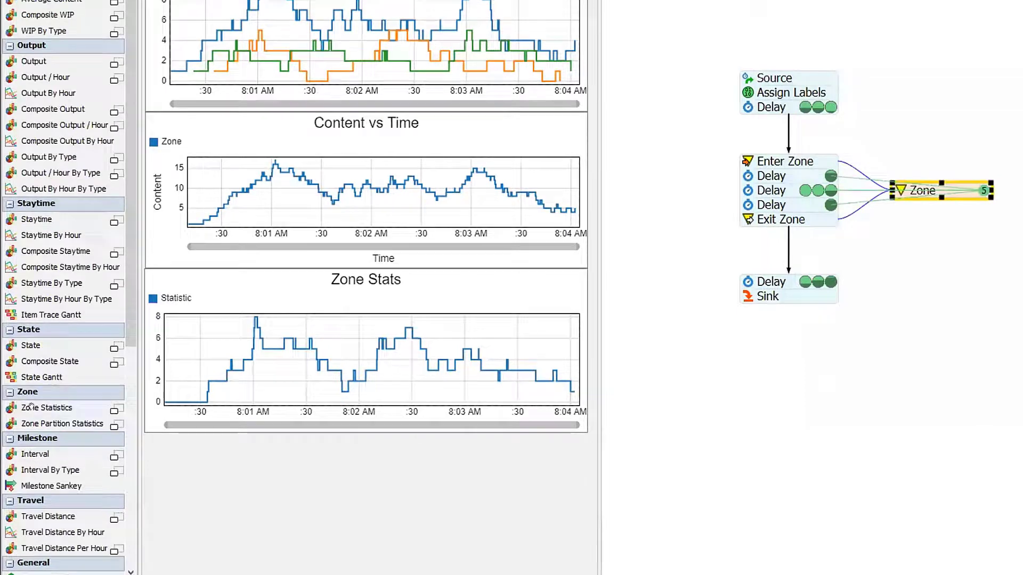
- Add a Zone Statistics line chart directly below Zone Stats at the same width, and link it to the process flow's Zone
click(32, 407)
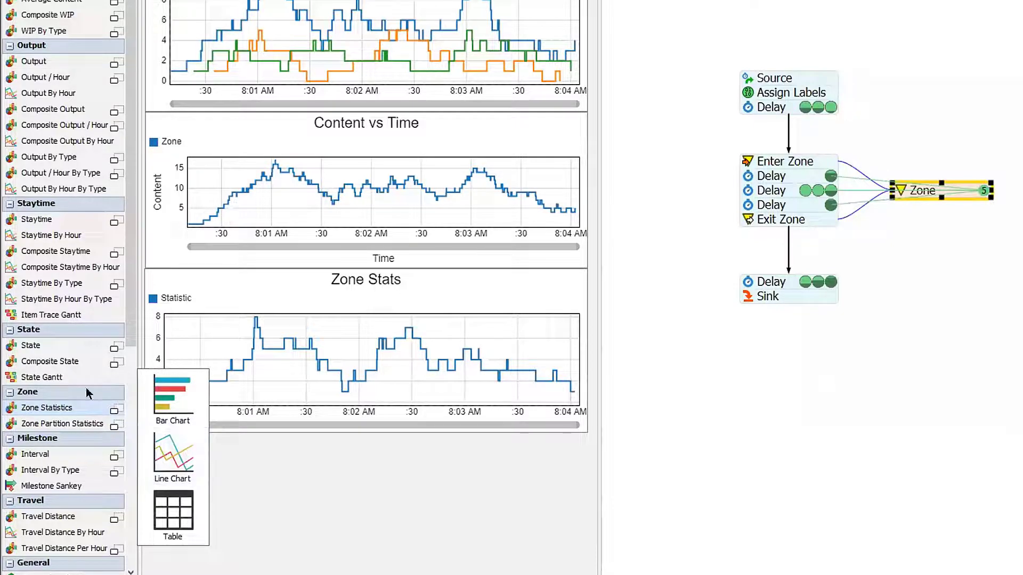
drag(172, 453, 143, 443)
click(340, 471)
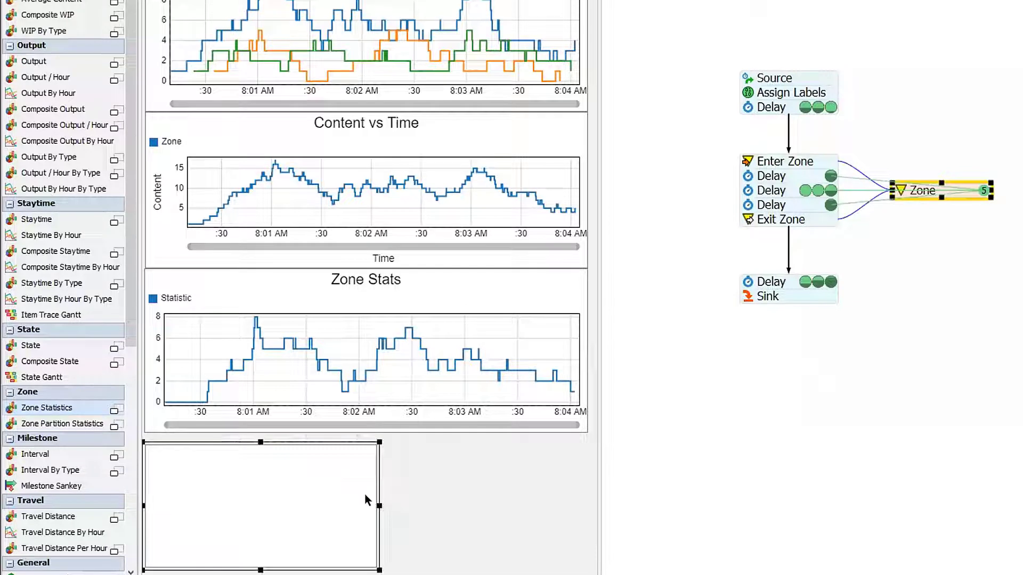
drag(378, 501, 575, 501)
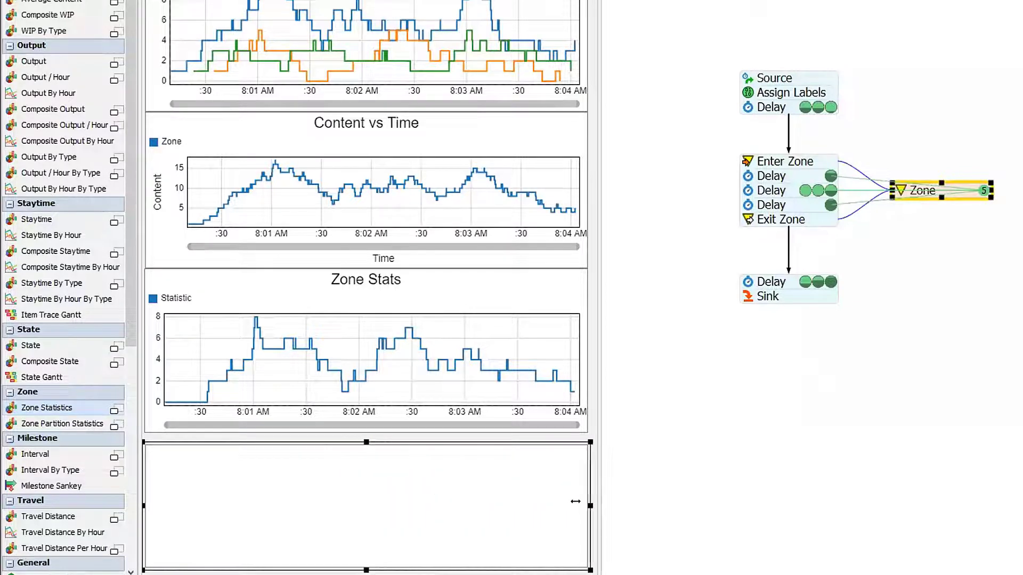
drag(366, 442, 357, 429)
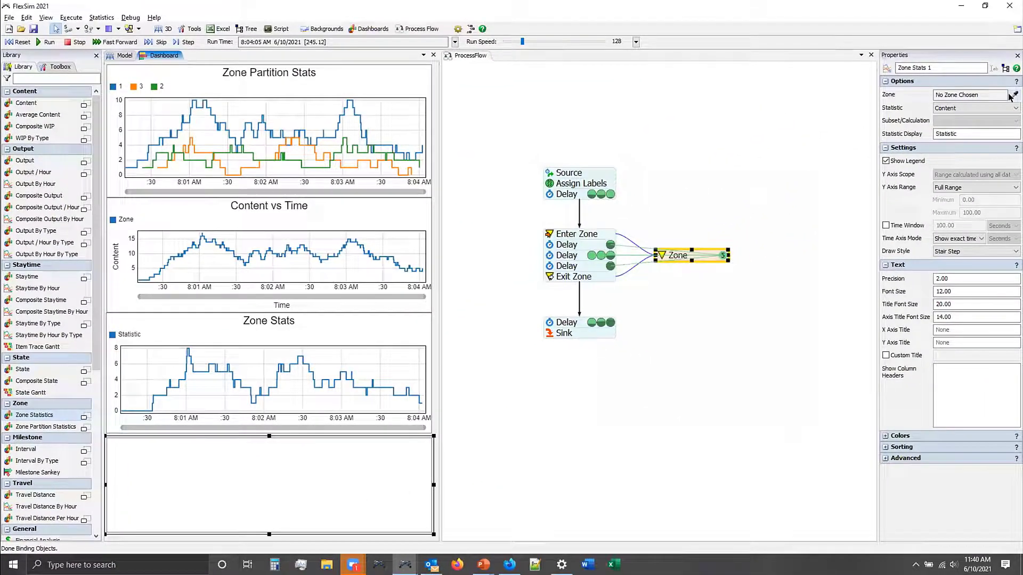
click(1011, 96)
click(674, 256)
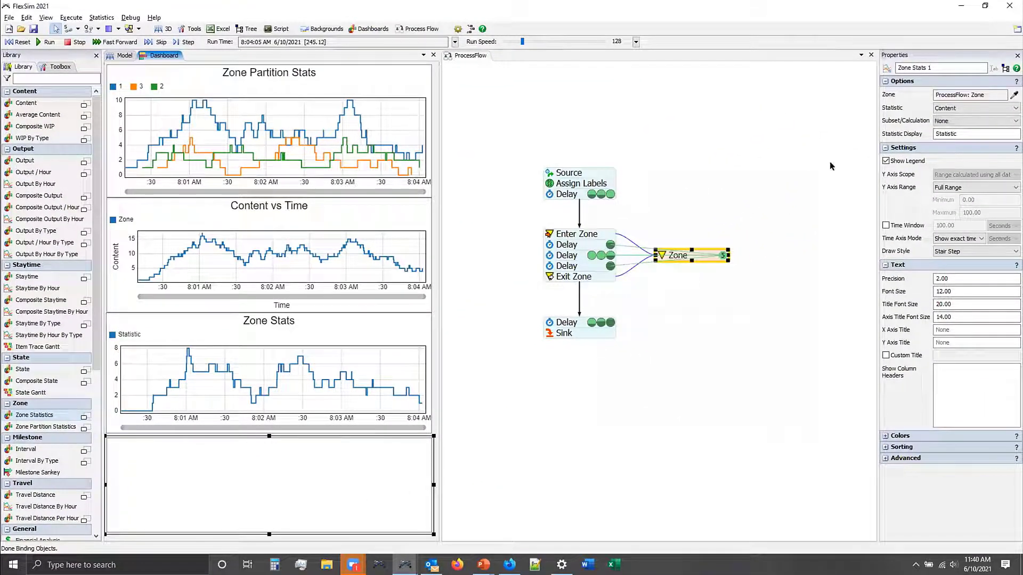
- Set the Zone Stats 1 chart's statistic to Subset Content for the Partition 1 or Partition 3 subset
click(1007, 108)
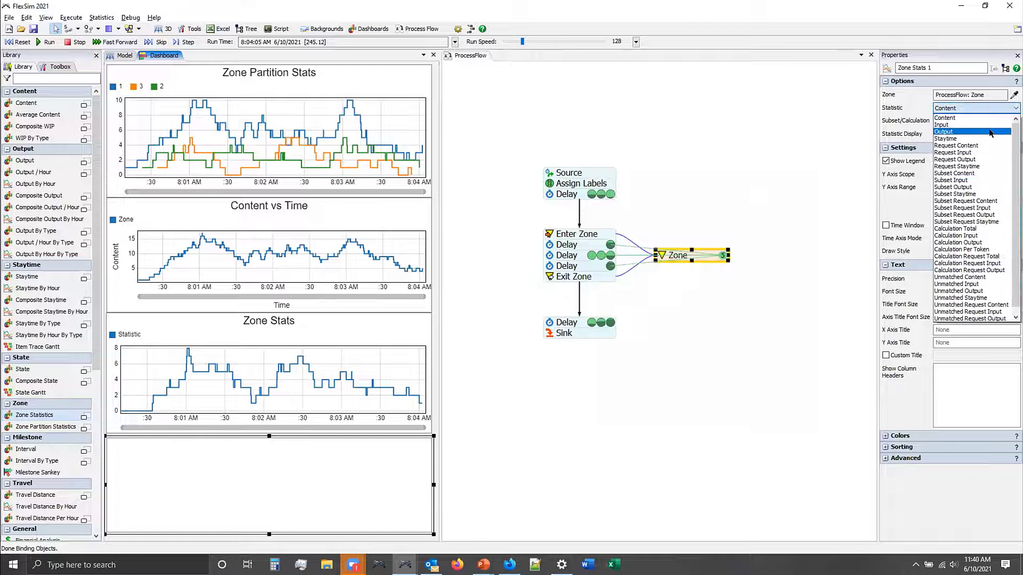
click(962, 173)
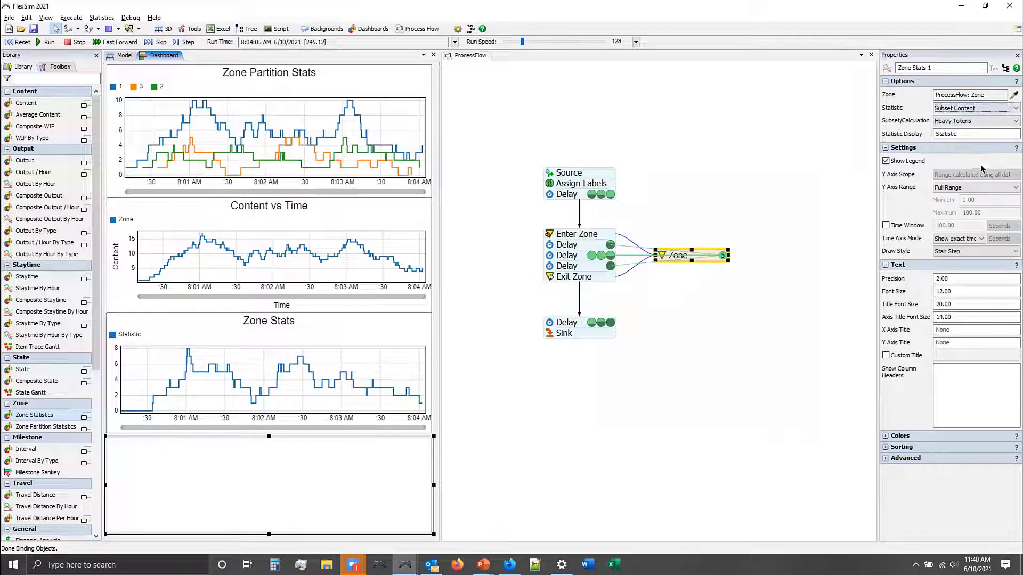
click(967, 120)
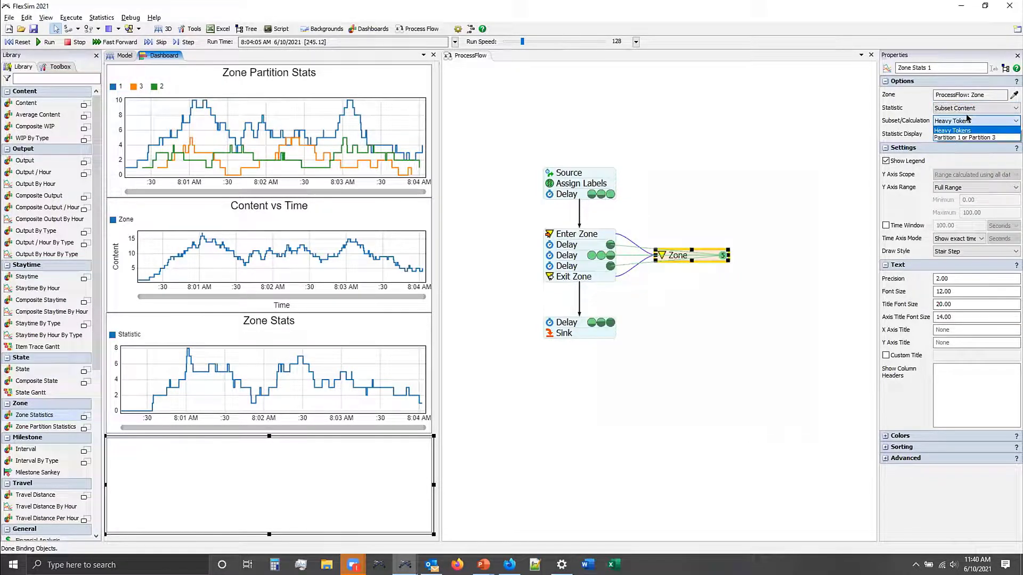
click(983, 138)
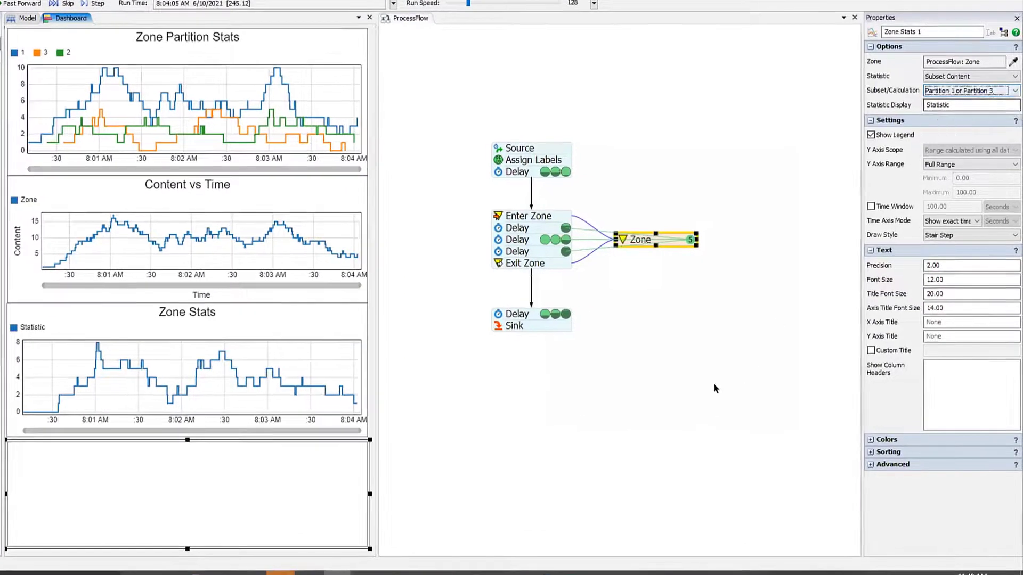
click(744, 389)
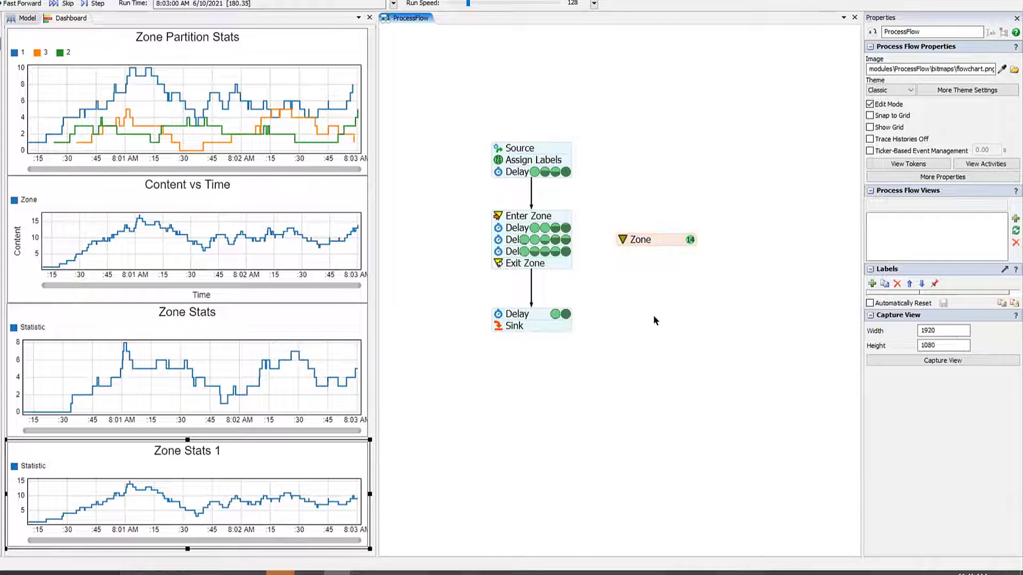
- Add a third subset to the process flow's Zone with the token selection criteria Weight >= 15 AND Weight <= 35
double_click(620, 242)
click(674, 316)
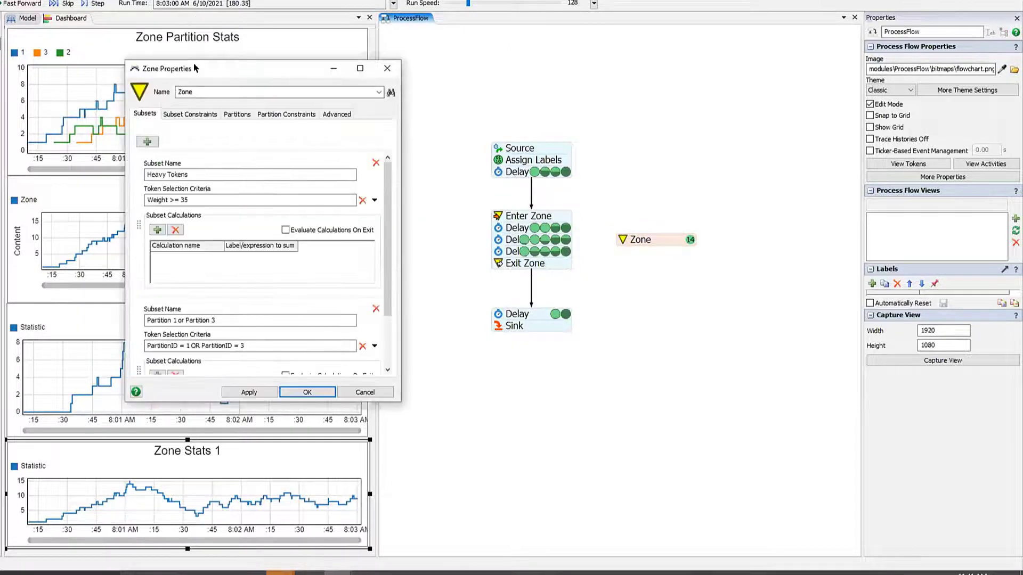
drag(196, 68, 605, 122)
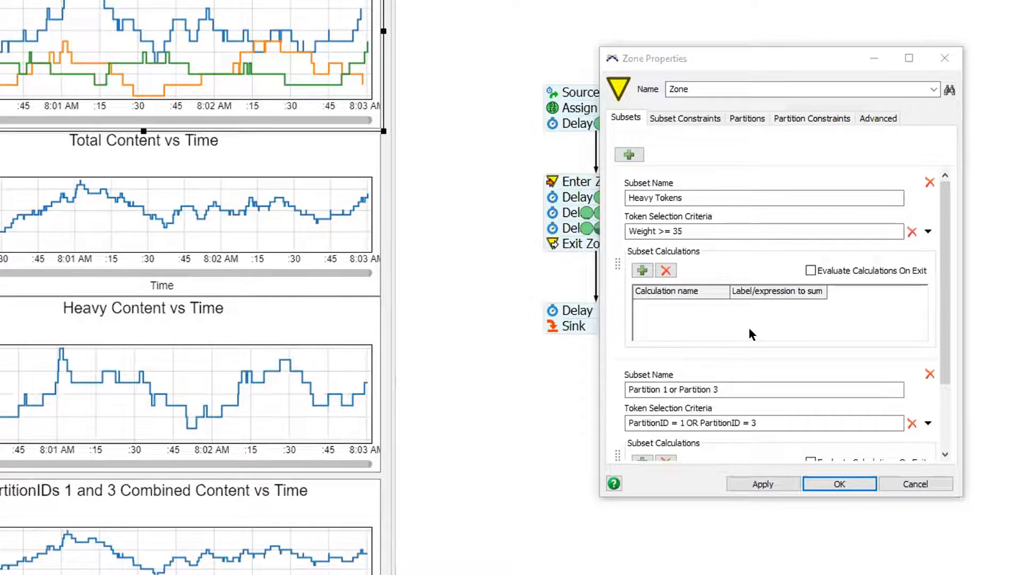
drag(945, 362, 958, 426)
click(629, 154)
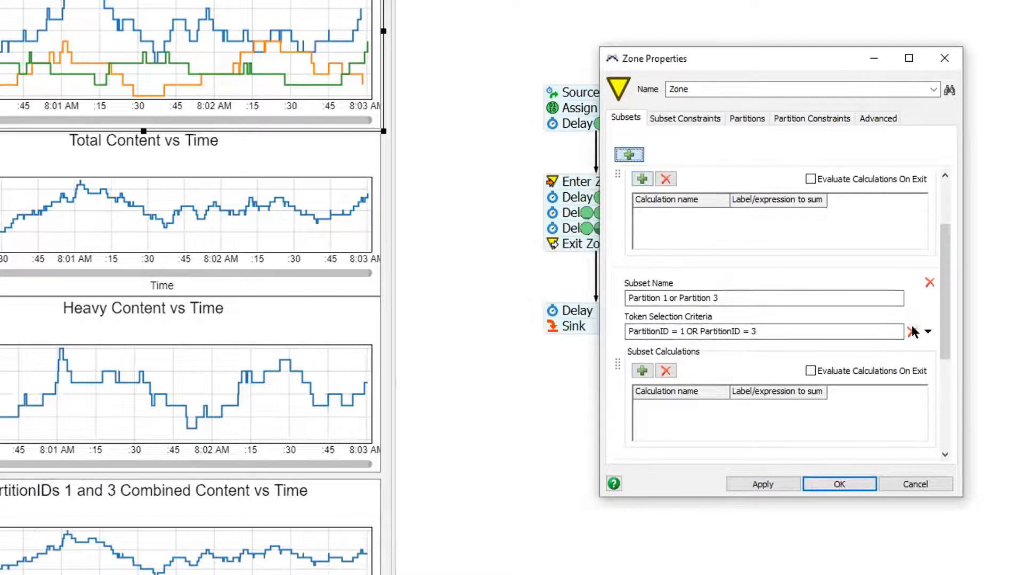
drag(941, 331, 945, 418)
drag(666, 301, 612, 285)
drag(698, 336, 525, 290)
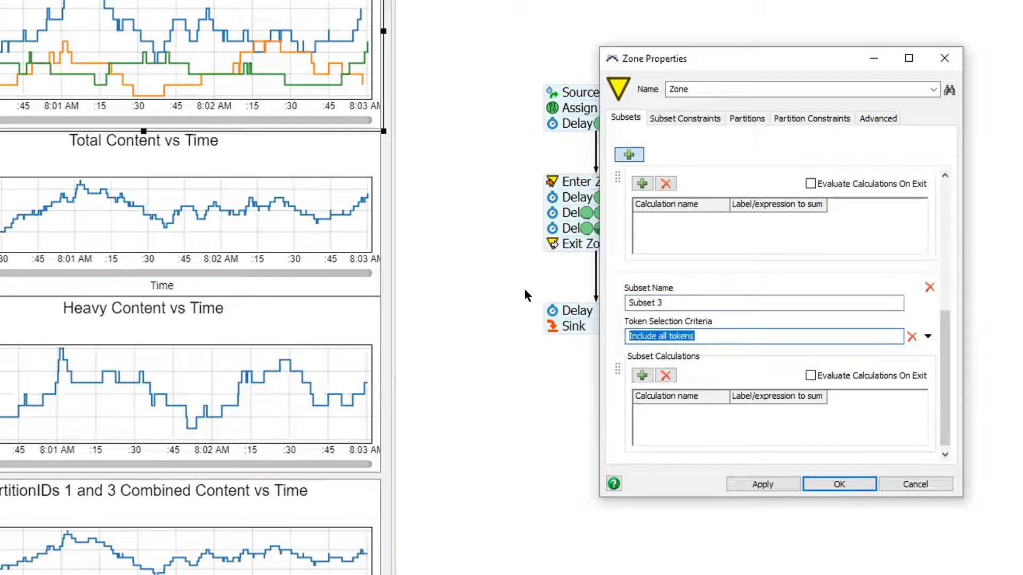
text(Weight )
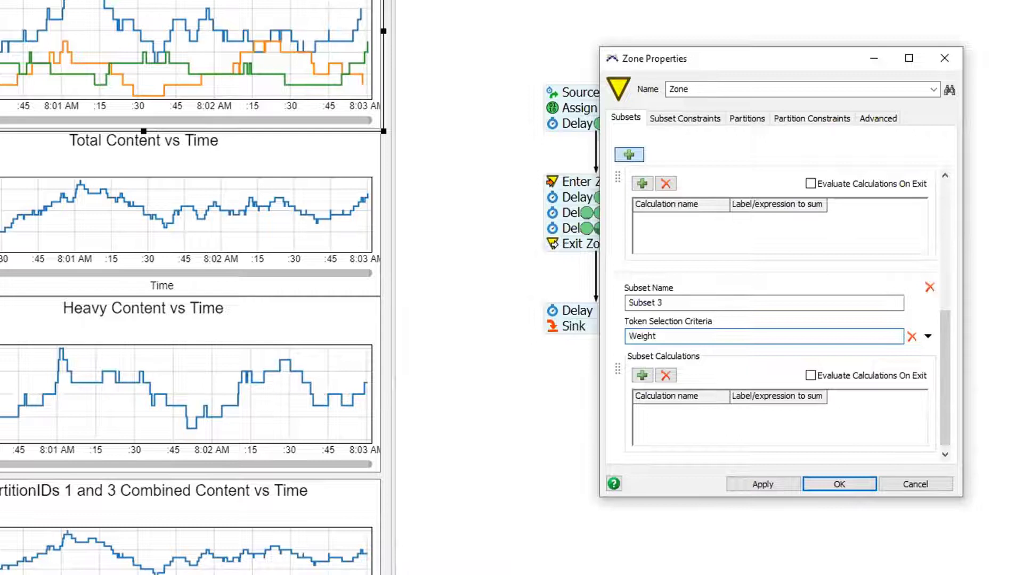
text(>= 15 AND Weight <= 35)
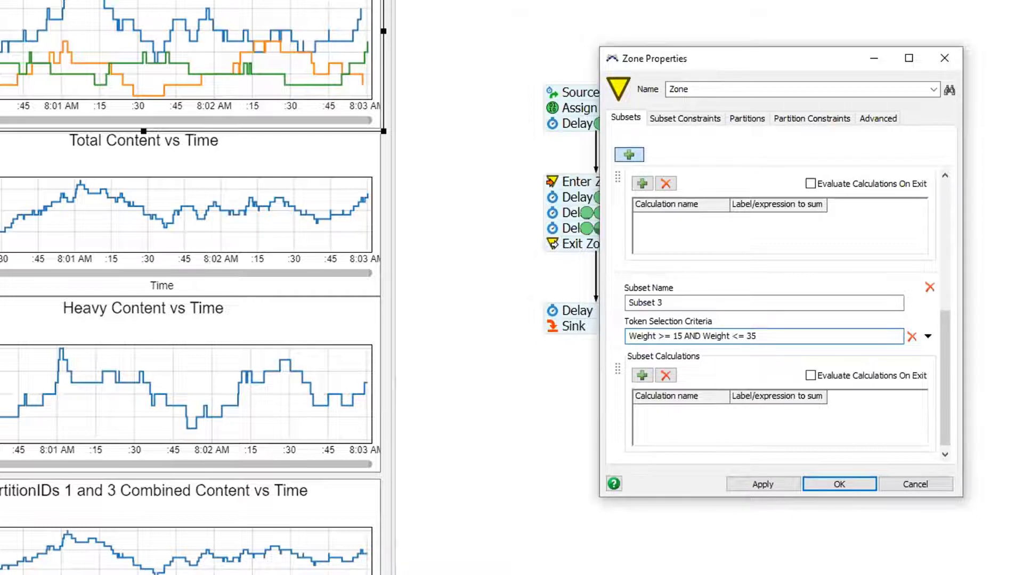
- Enclose the third subset's weight conditions in parentheses and append AND ParititonID = 2 to its selection criteria
text())
text(()
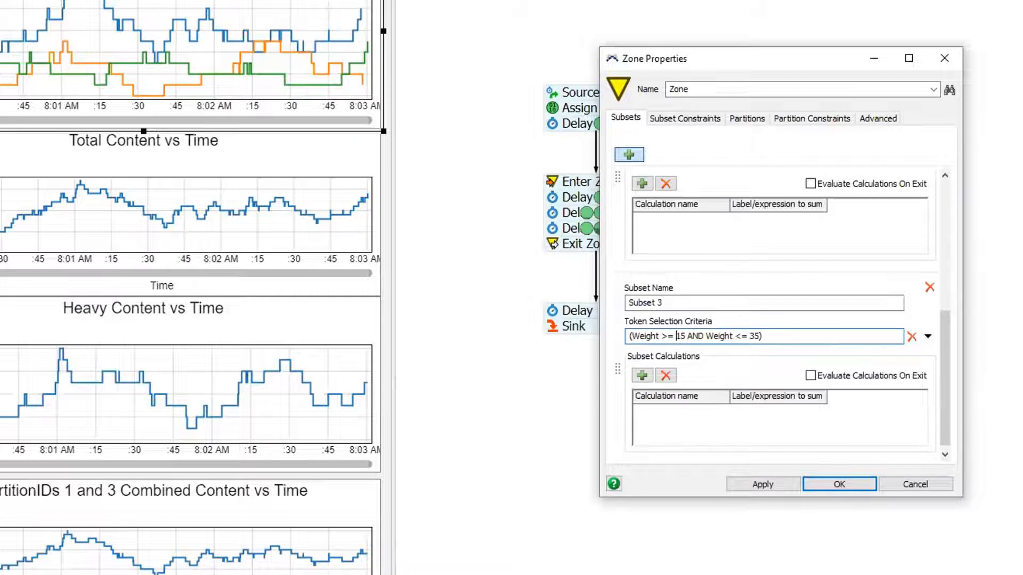
text( AND)
key(BackSpace)
key(BackSpace)
key(BackSpace)
text(ND ParititonID = 2)
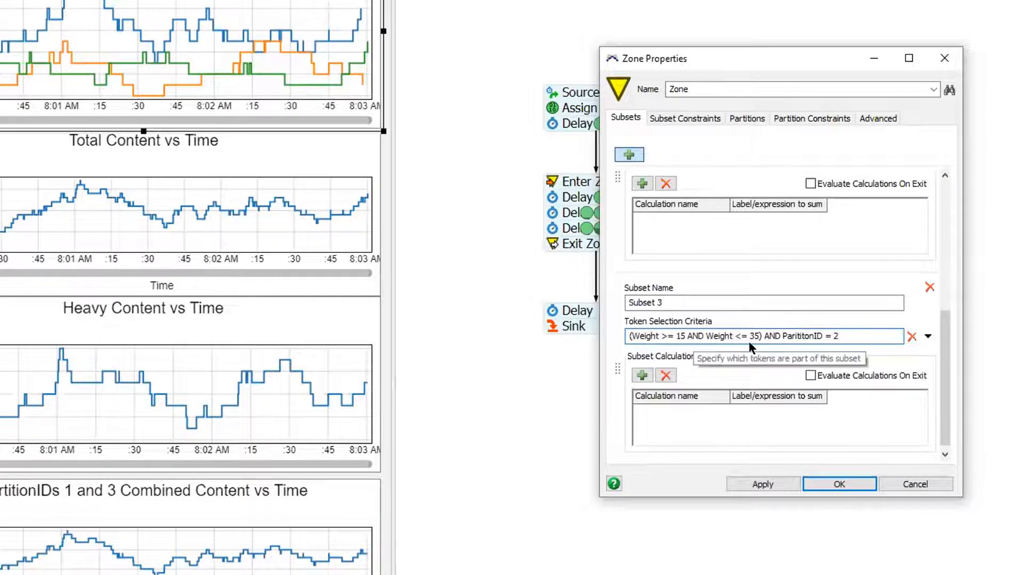
drag(763, 336, 628, 332)
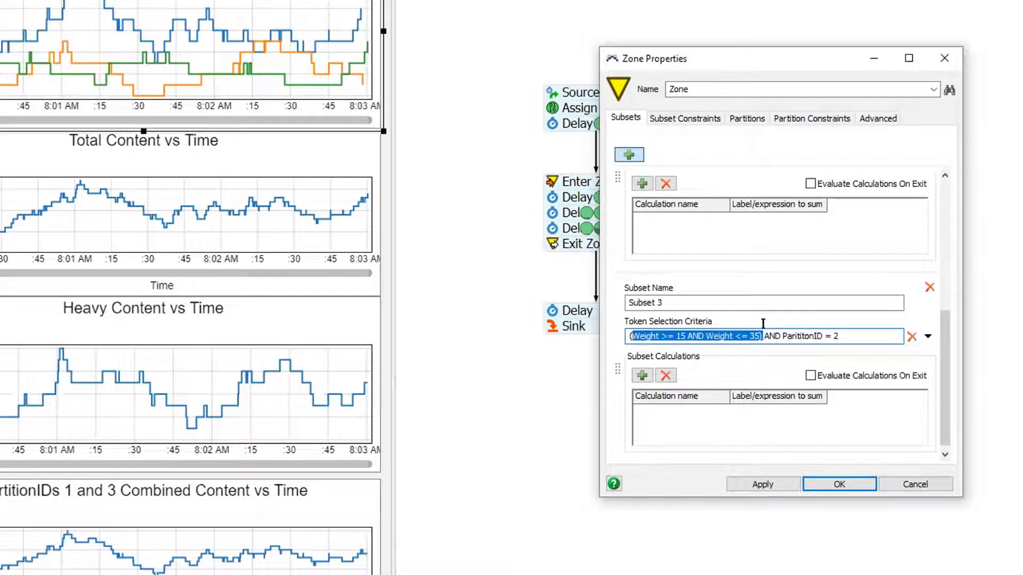
drag(795, 336, 841, 319)
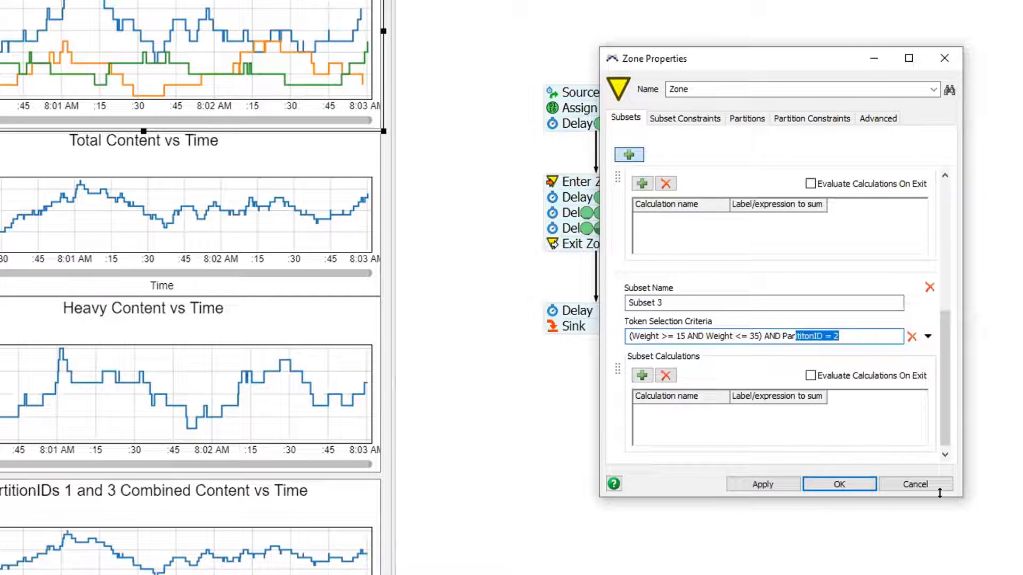
click(853, 335)
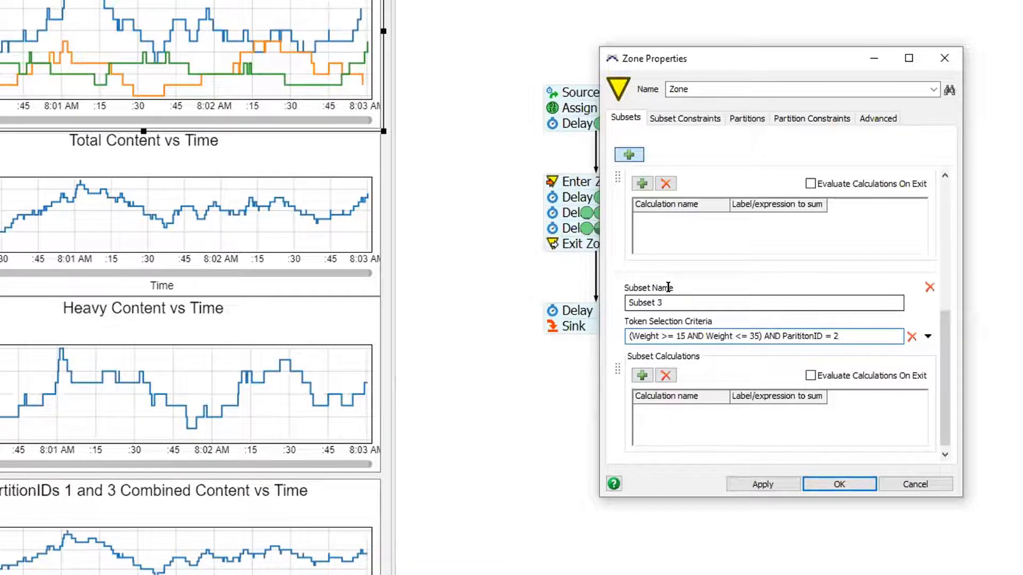
- Name the third subset "Partition 2 things that weight between 15 and 35 pounds" and accept the Zone properties
key(shift+Tab)
text(Patrit)
key(BackSpace)
key(BackSpace)
key(BackSpace)
key(BackSpace)
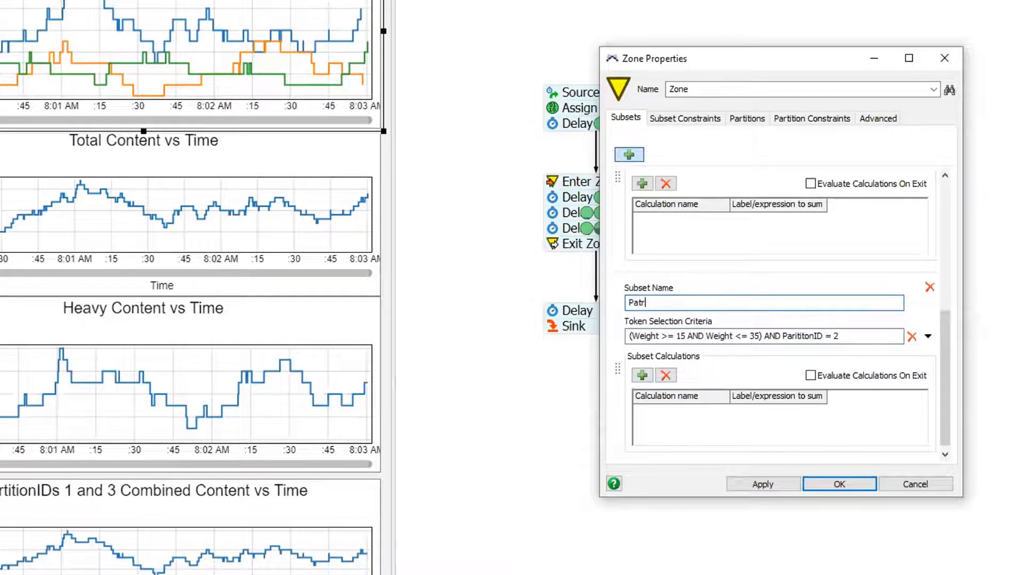
text(ition 2 thing)
key(BackSpace)
key(BackSpace)
key(BackSpace)
key(BackSpace)
key(BackSpace)
text(things that weight between 15 and 35 )
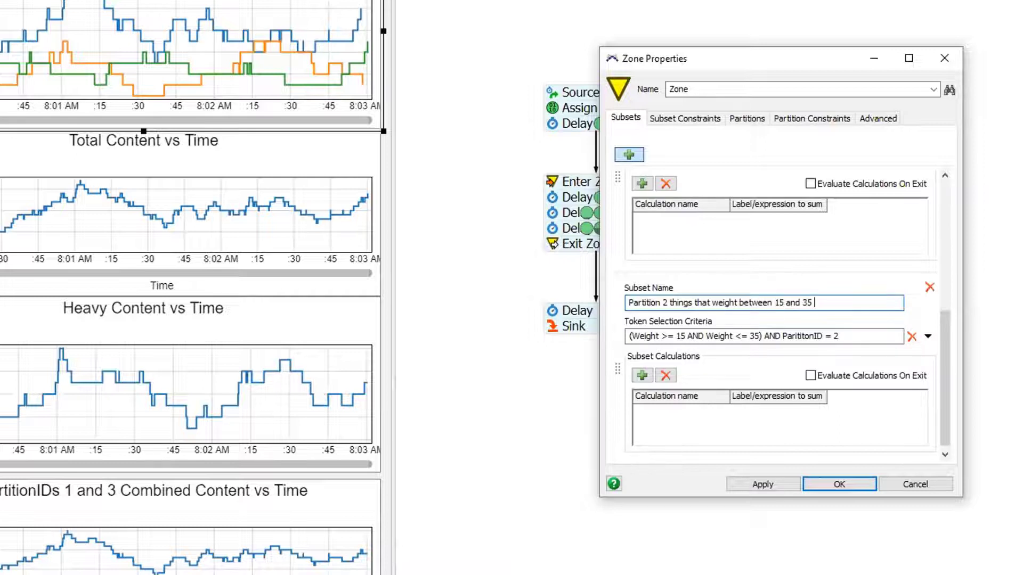
text(pounds)
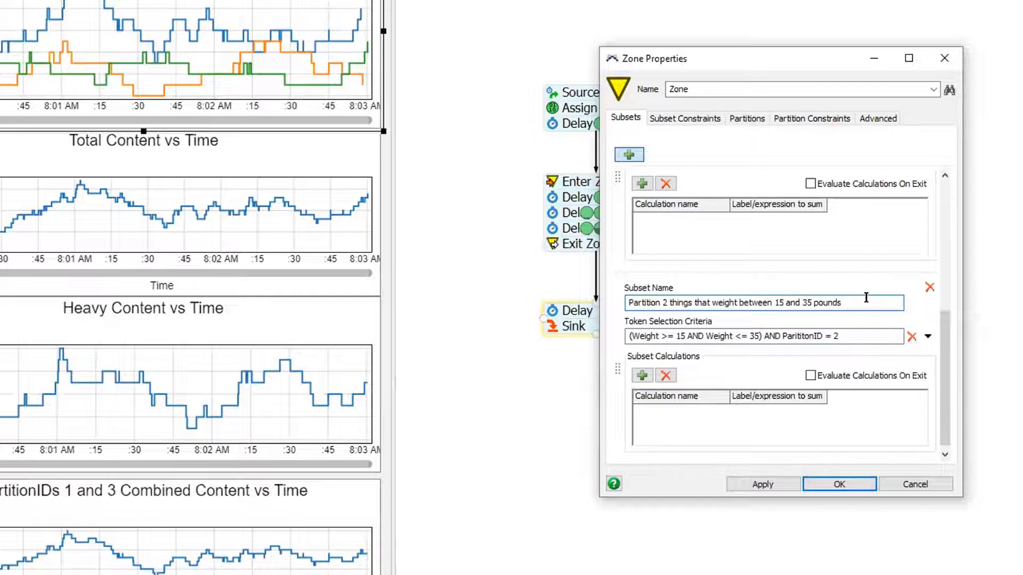
drag(864, 298, 540, 283)
mouse_move(841, 336)
mouse_down()
mouse_move(721, 336)
mouse_move(841, 336)
mouse_up()
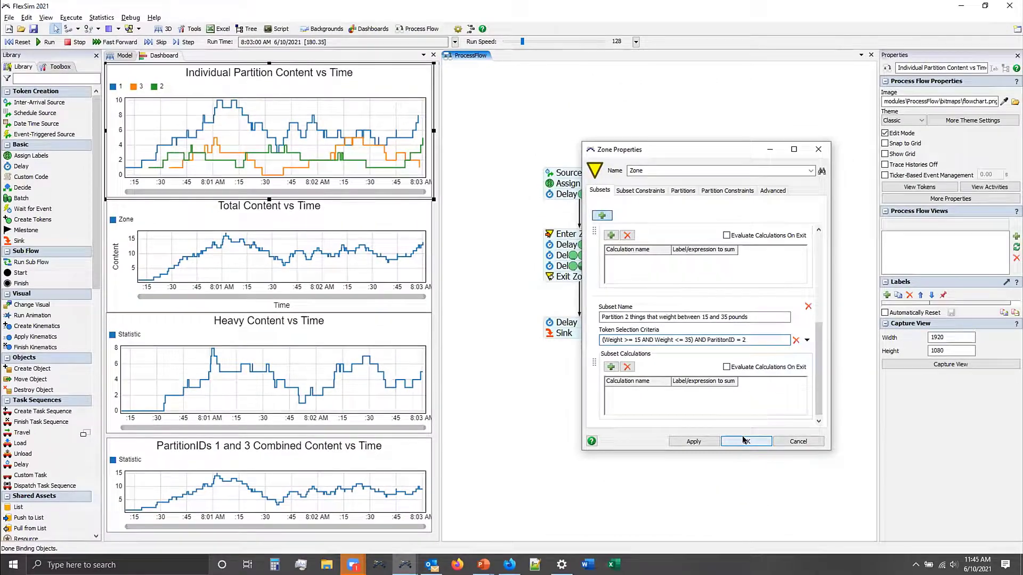
click(745, 441)
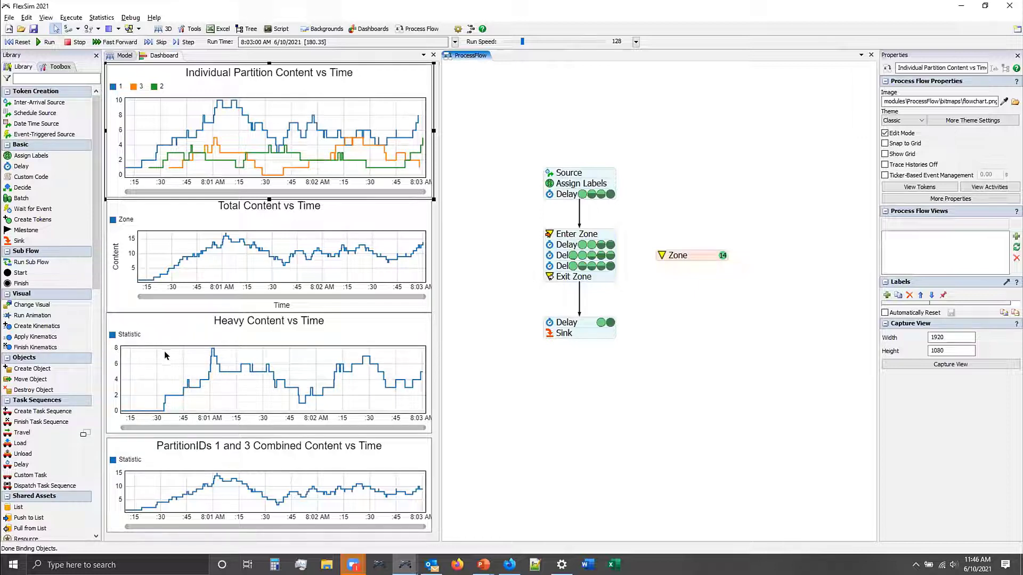
- Reset the simulation model and add a second, blank dashboard
click(19, 42)
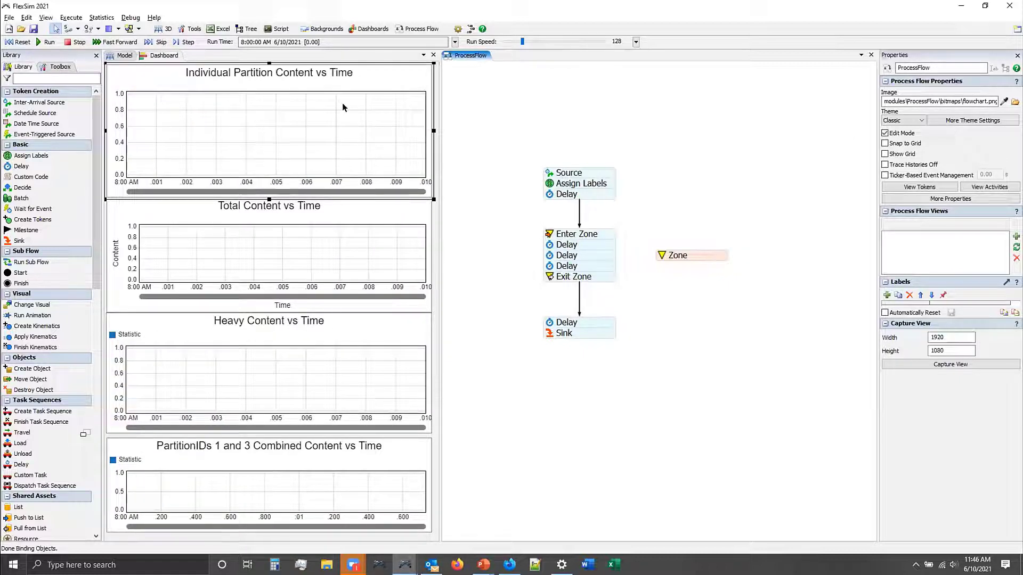
click(371, 29)
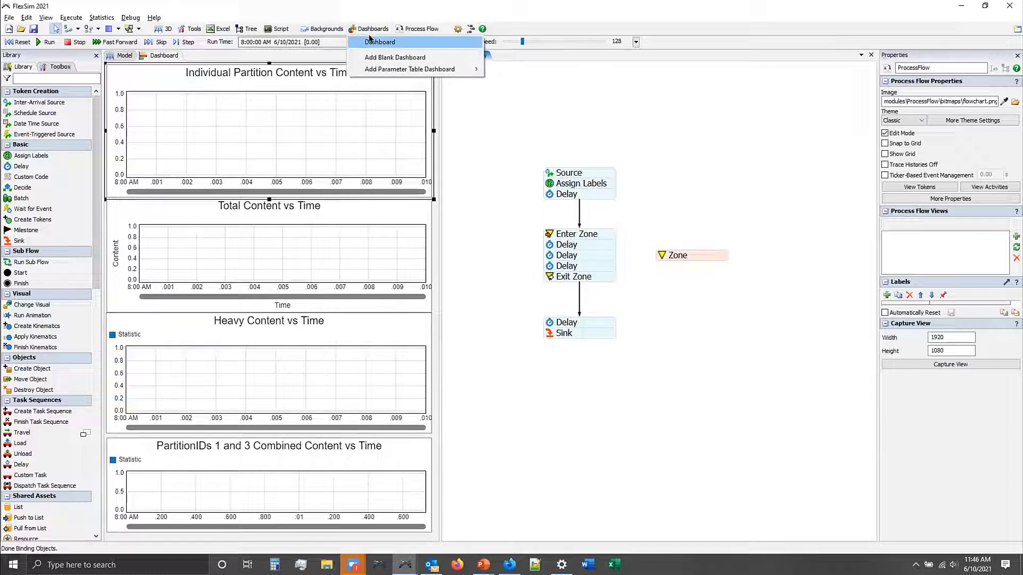
click(373, 41)
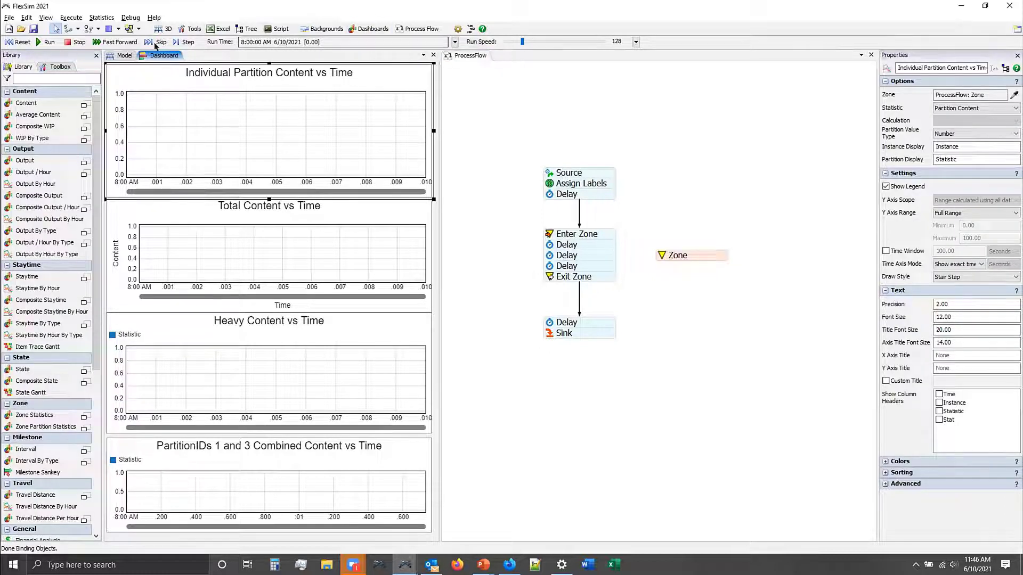
click(372, 29)
click(352, 54)
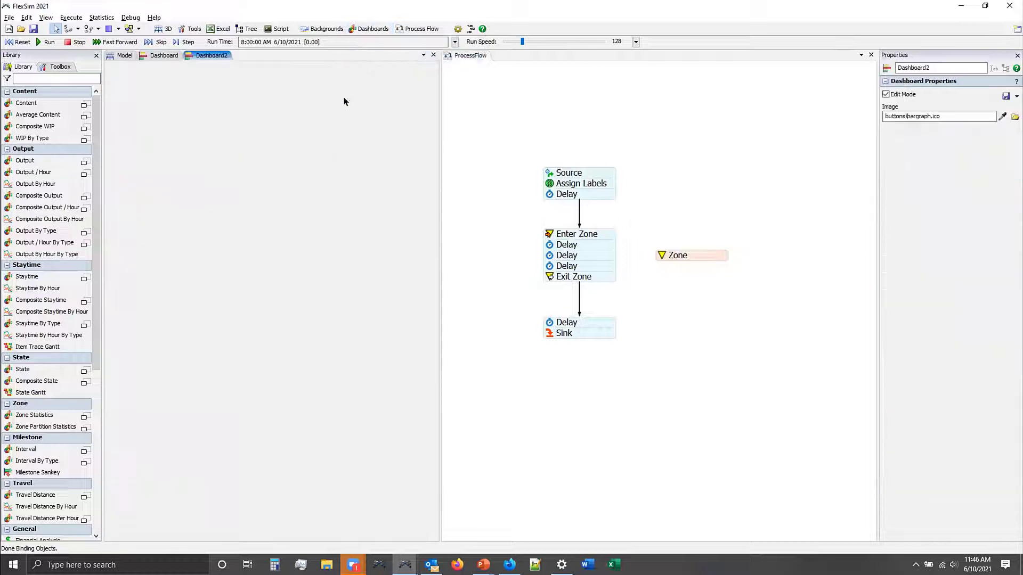
- Add a subset calculation to the Zone's Heavy Tokens subset, and look at where partition calculations are defined
click(665, 254)
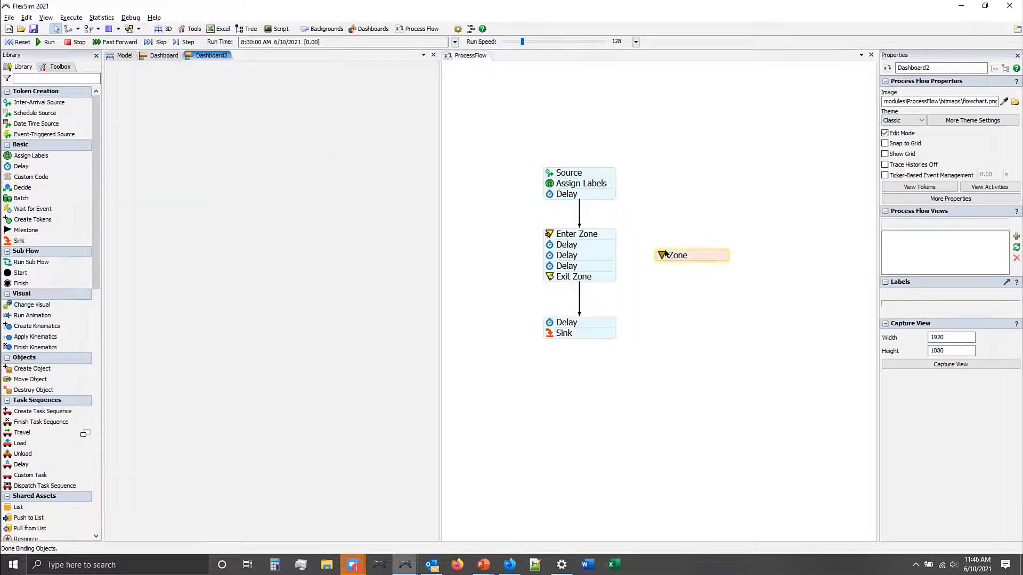
double_click(665, 254)
click(717, 325)
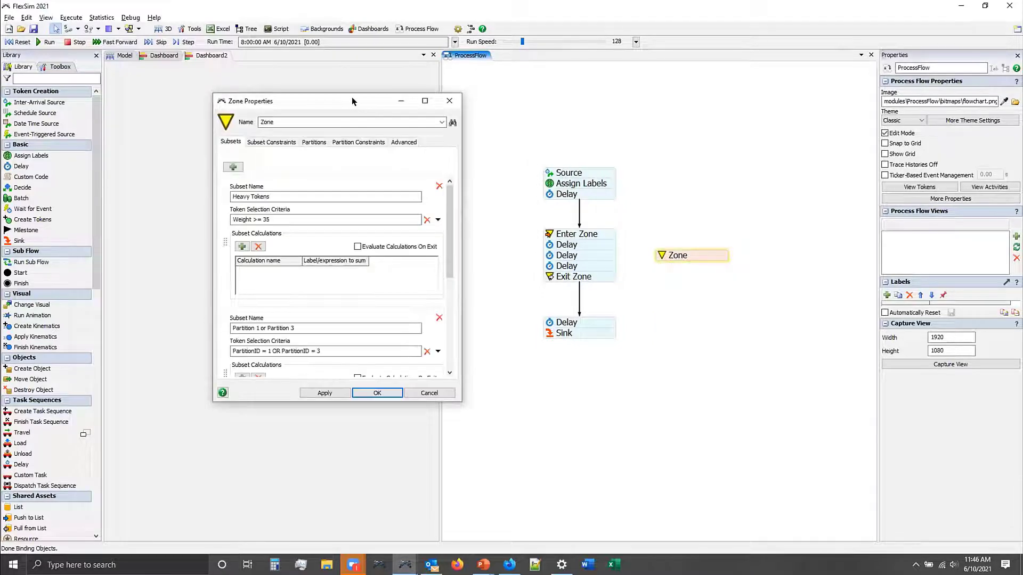
drag(353, 98, 690, 191)
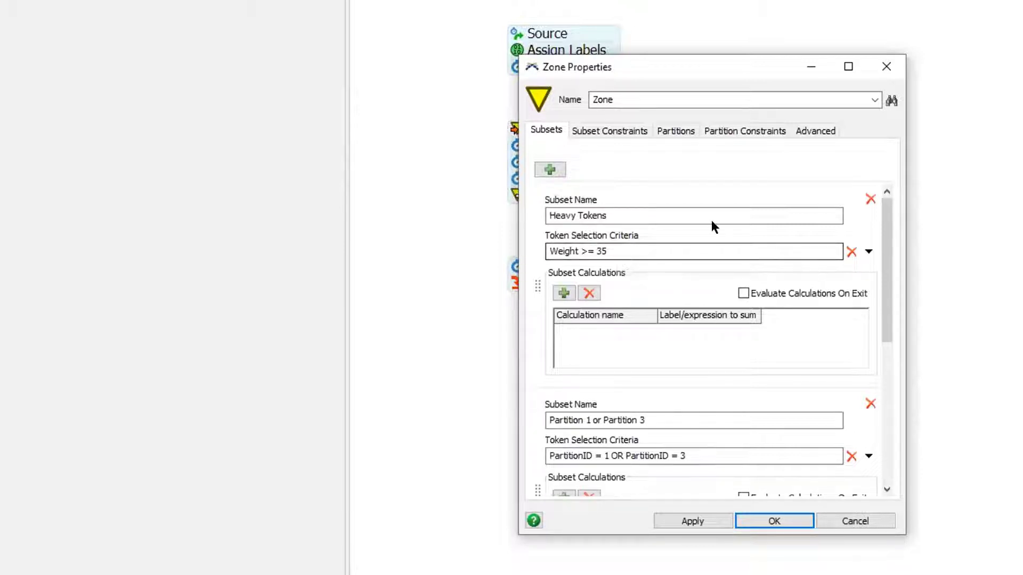
click(562, 291)
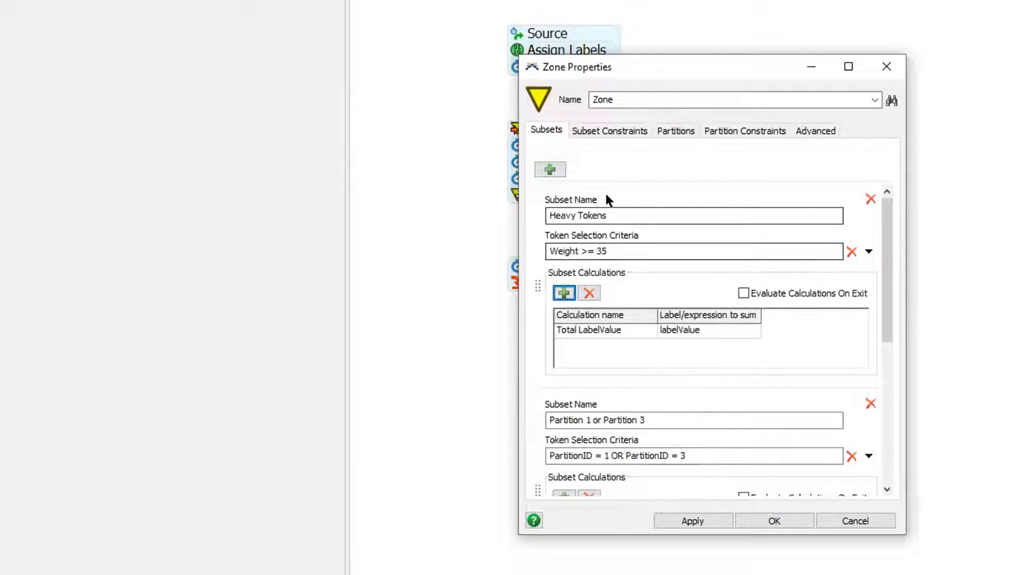
click(671, 132)
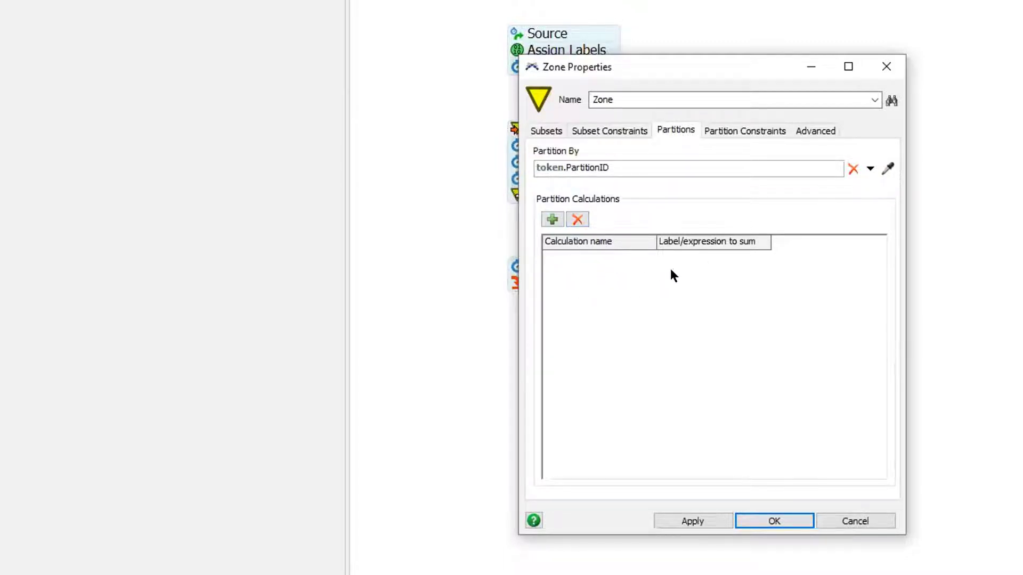
click(546, 130)
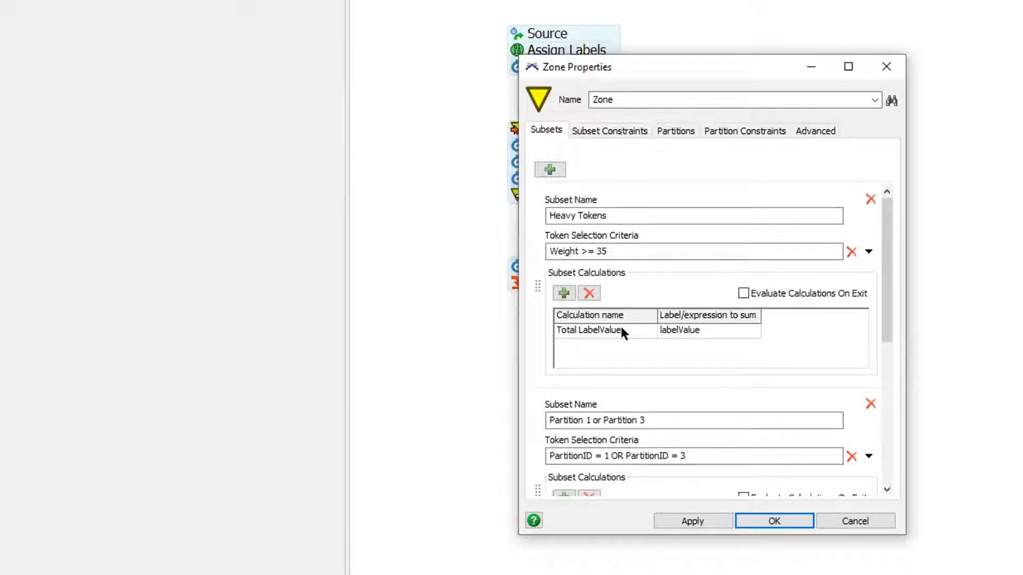
- Name the Heavy Tokens calculation Total Weight and make it sum the Weight label
click(593, 327)
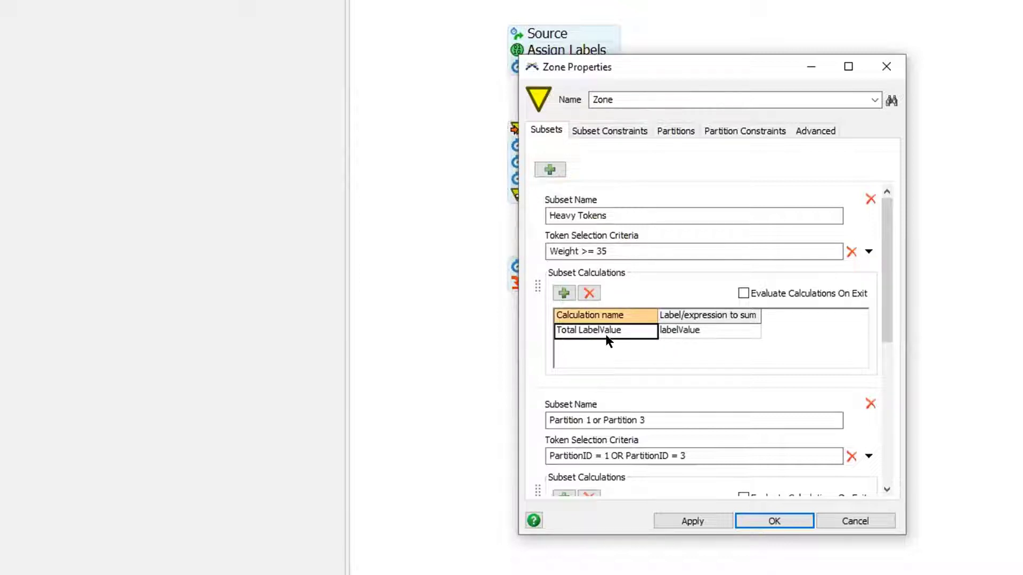
click(661, 327)
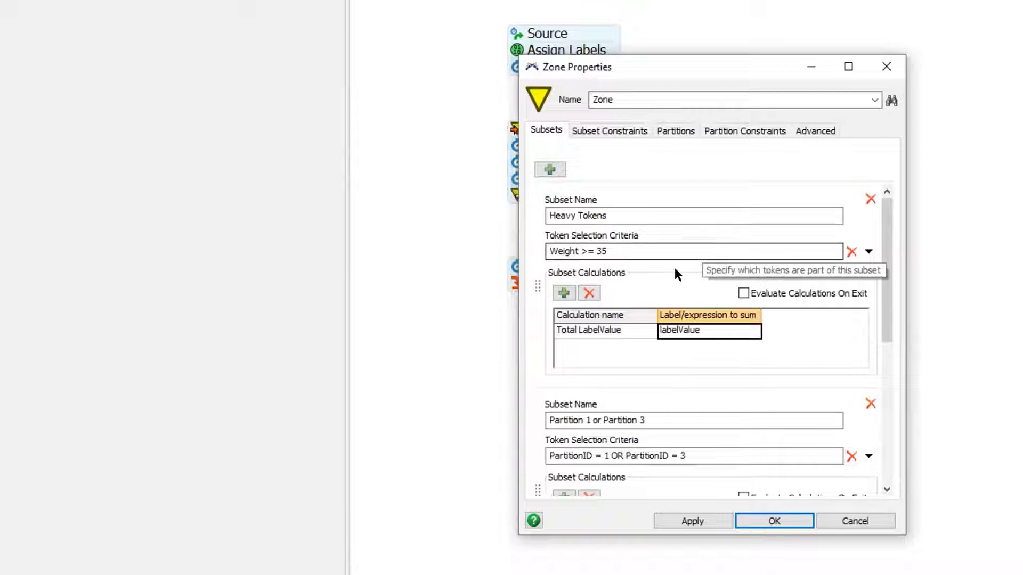
click(589, 326)
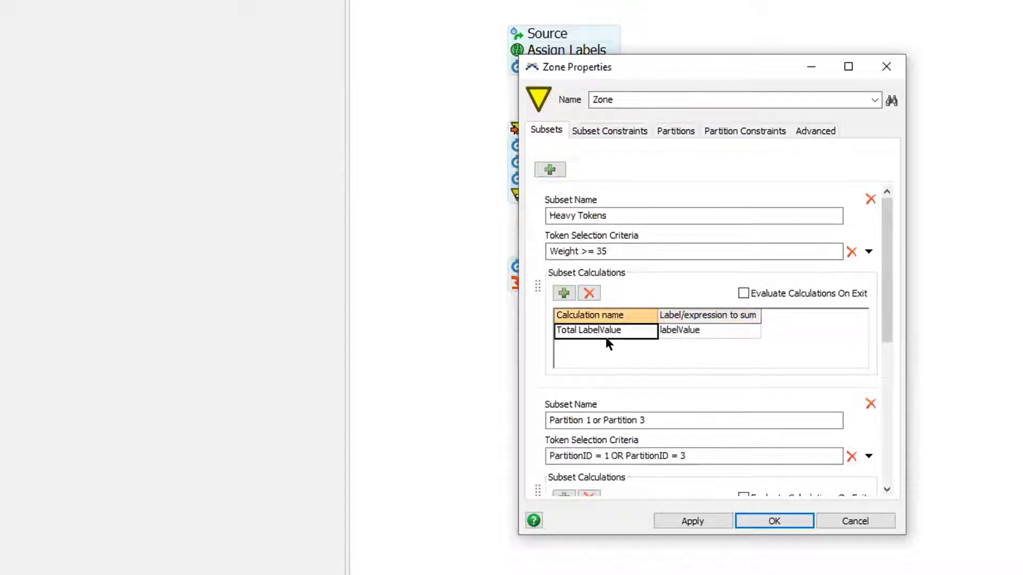
double_click(608, 329)
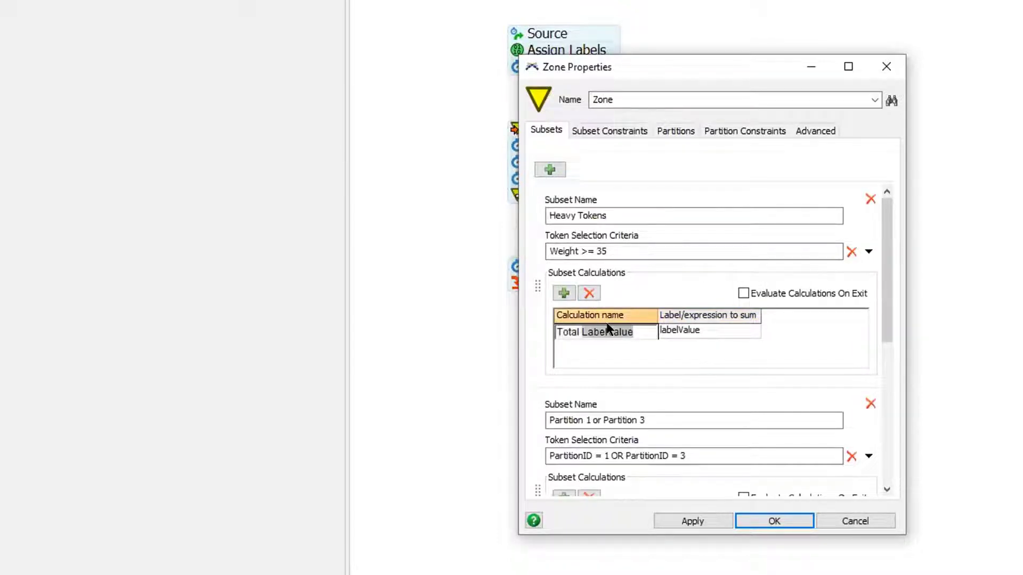
text(Weight)
click(686, 330)
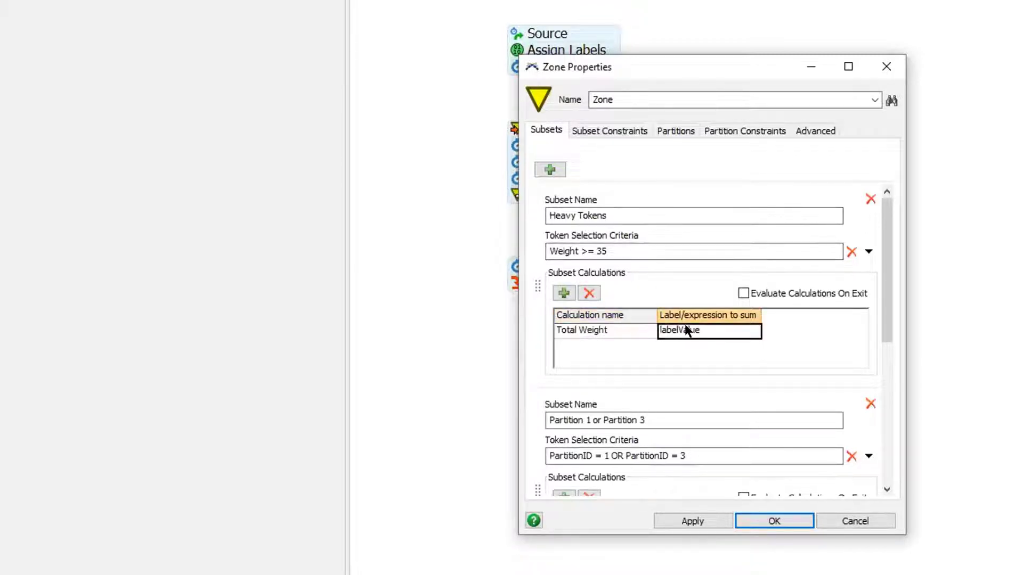
text(Weight)
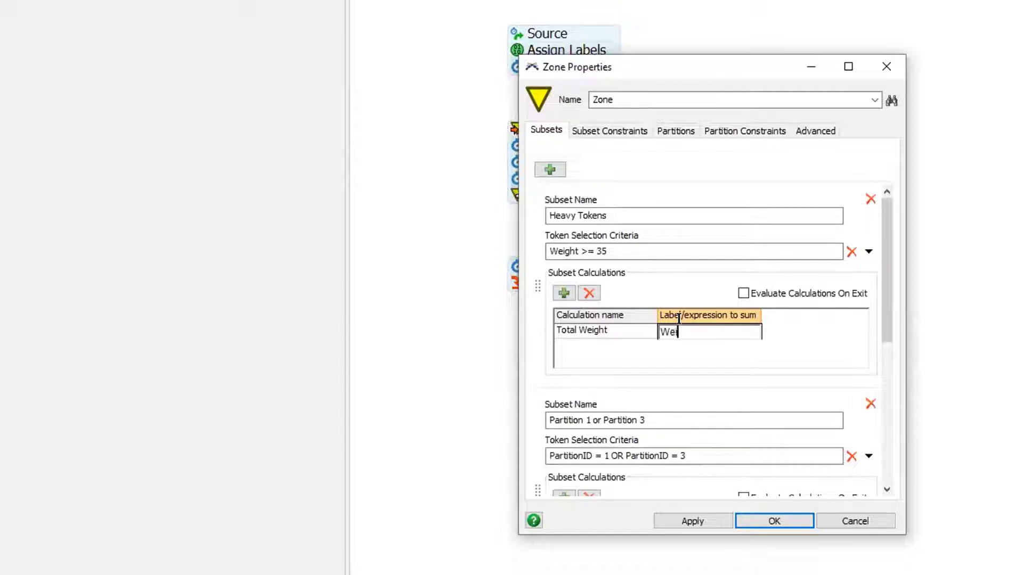
click(741, 345)
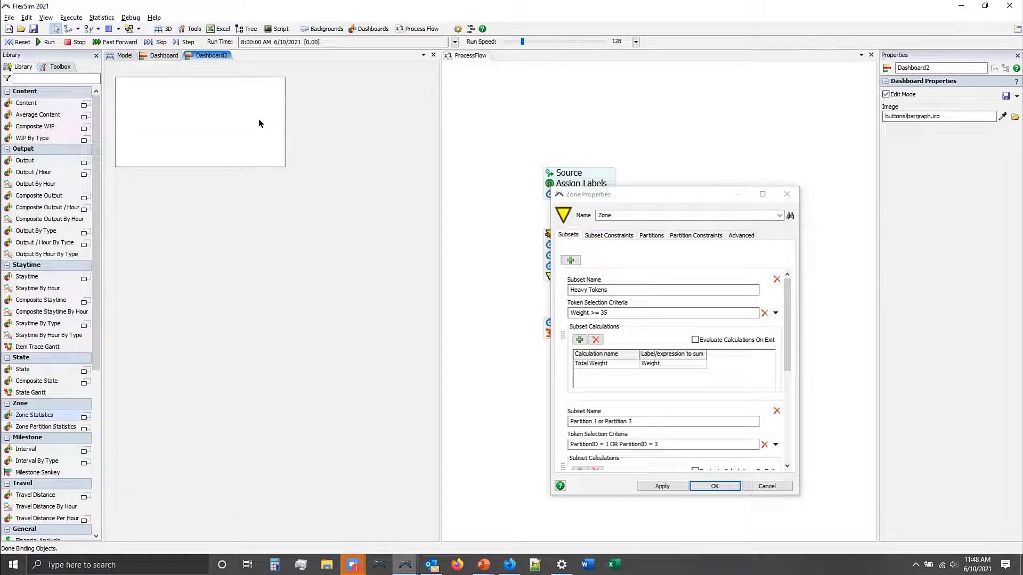
click(259, 120)
drag(119, 67, 110, 54)
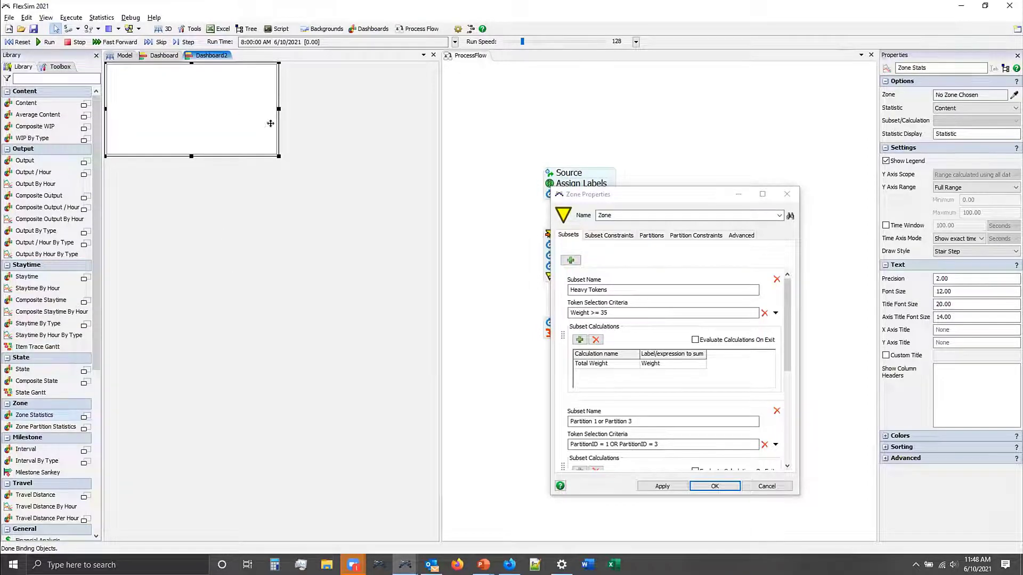
key(Delete)
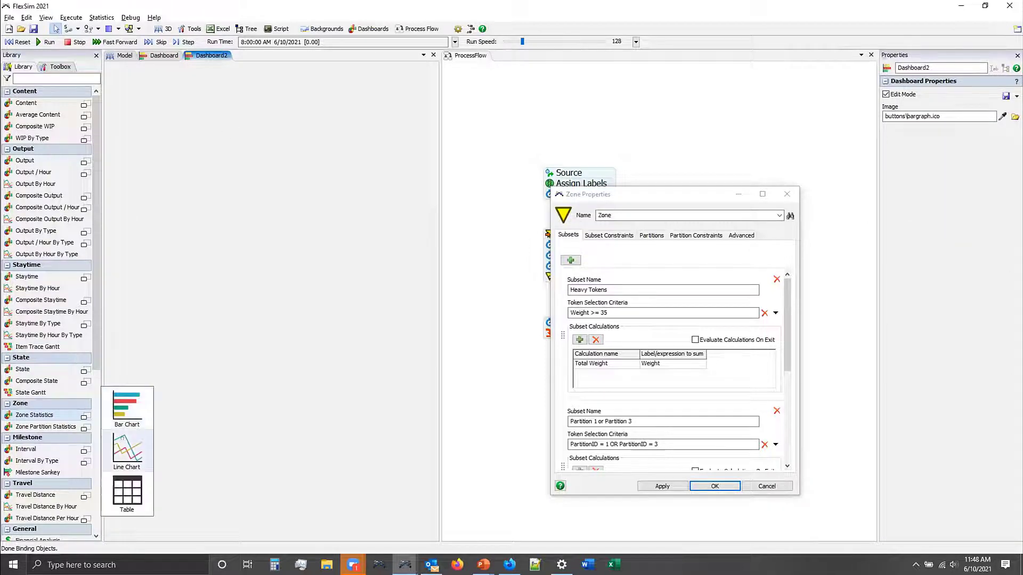
- Add a Zone Statistics line chart to the blank second dashboard, enlarge it to nearly the dashboard's width and align it with the upper edge
click(46, 414)
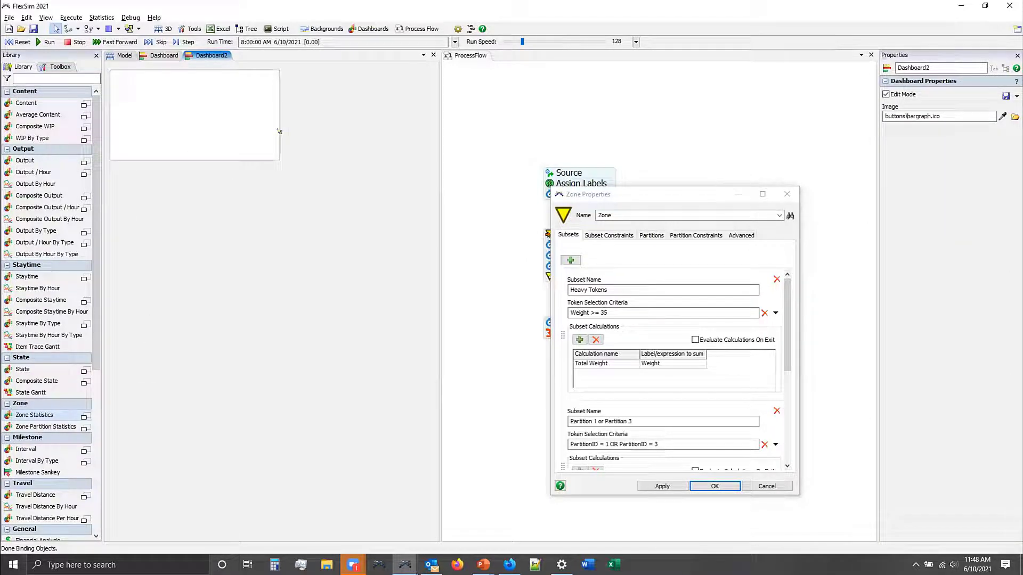
click(259, 137)
drag(283, 165, 437, 206)
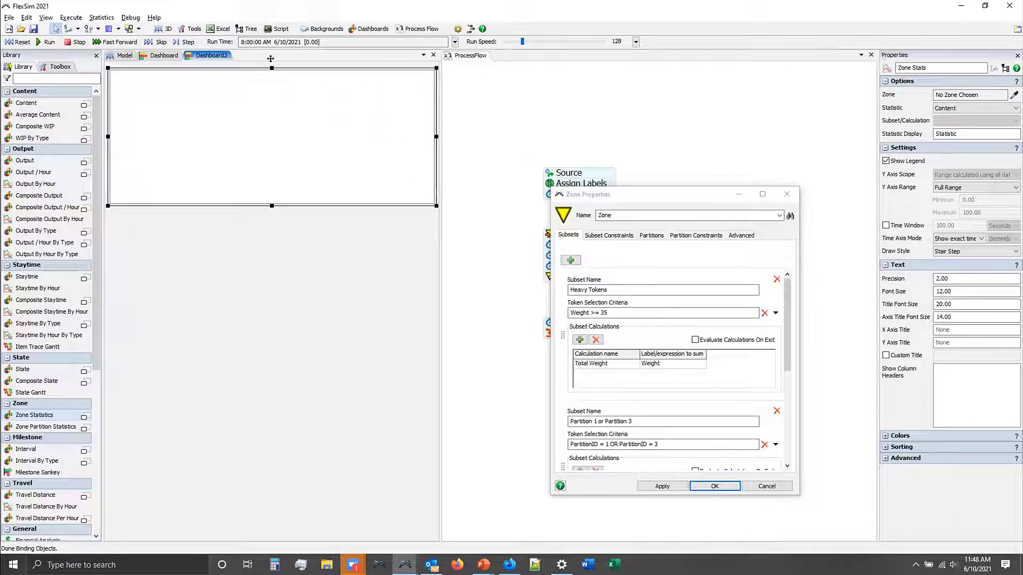
drag(272, 62, 272, 59)
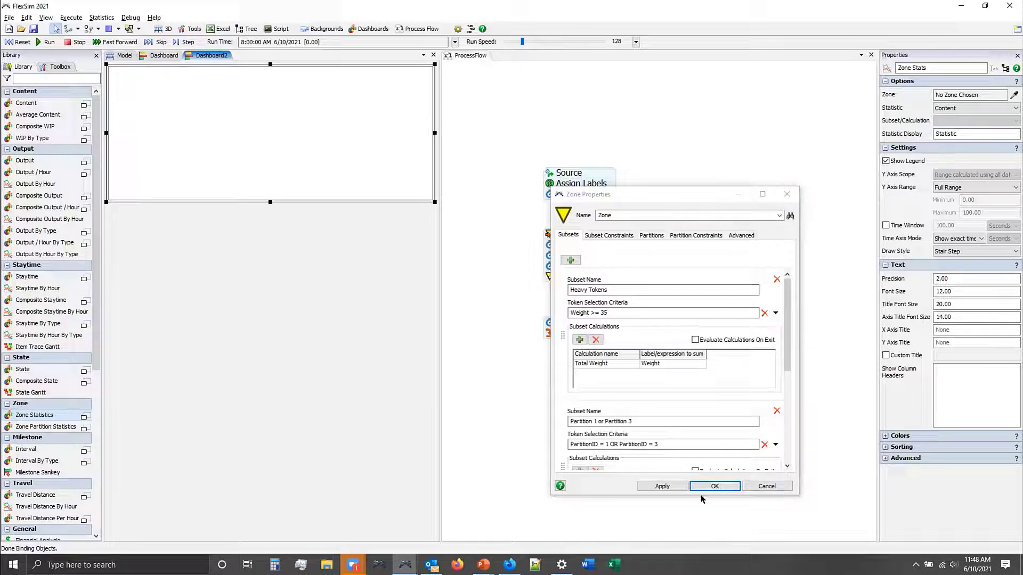
- Accept the Zone properties, link the new chart to the process flow's Zone and set its statistic to Calculation Total
click(714, 486)
click(1010, 95)
click(688, 256)
click(692, 274)
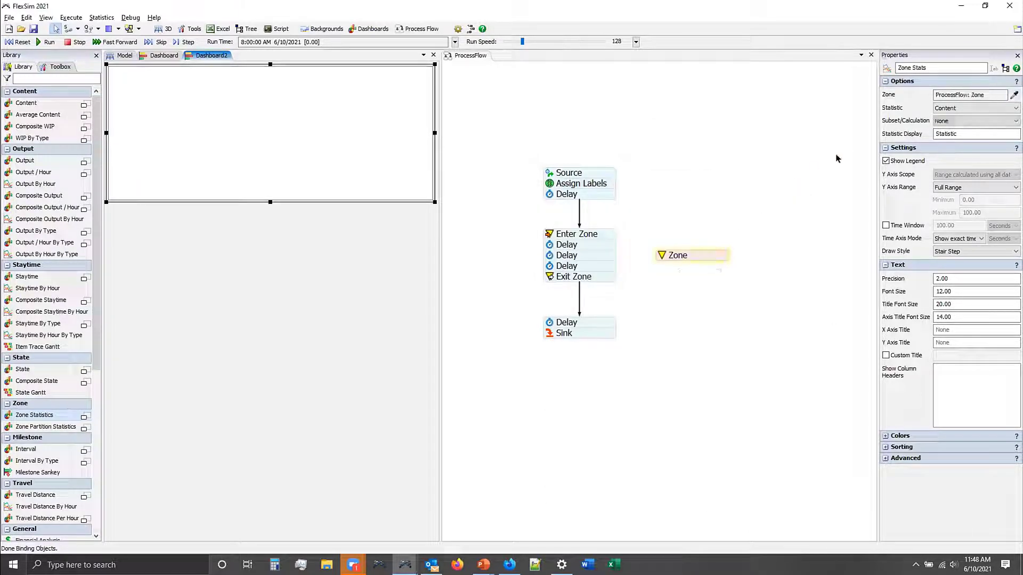
click(950, 108)
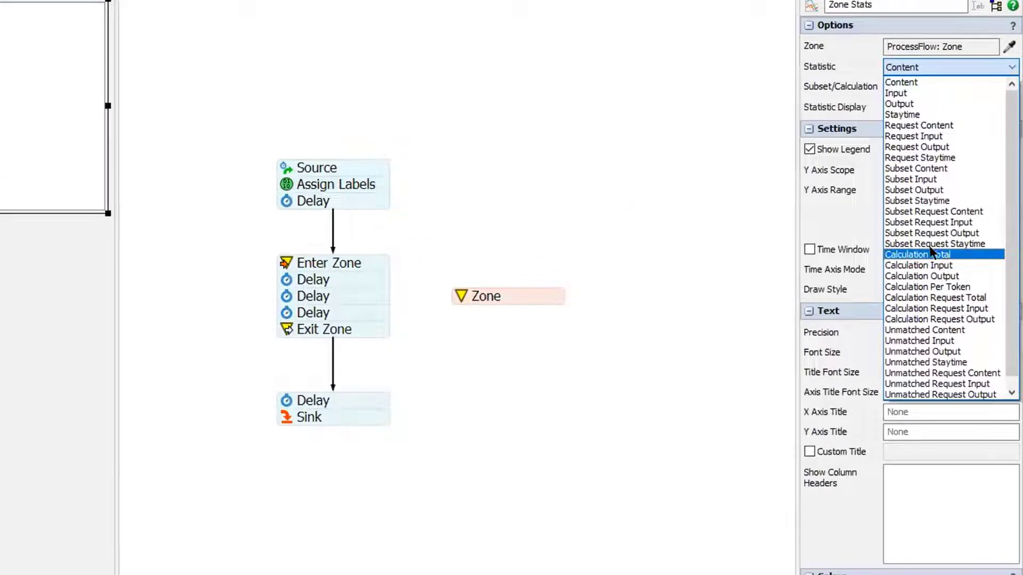
click(969, 250)
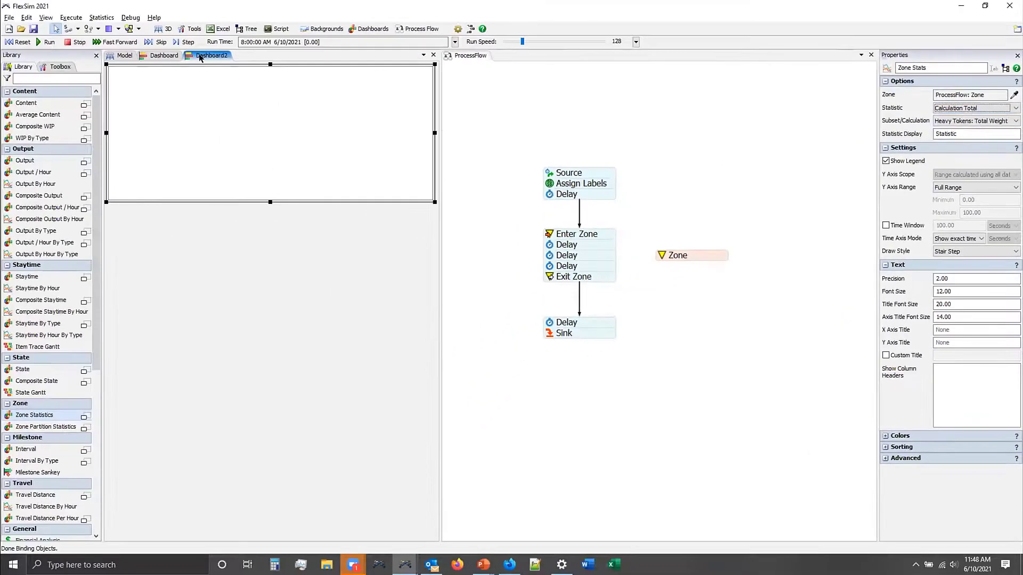
- Dock Dashboard2 alongside the ProcessFlow view, and move and shrink its chart to line up with the Heavy Content vs Time chart
drag(200, 57, 443, 120)
drag(498, 57, 501, 311)
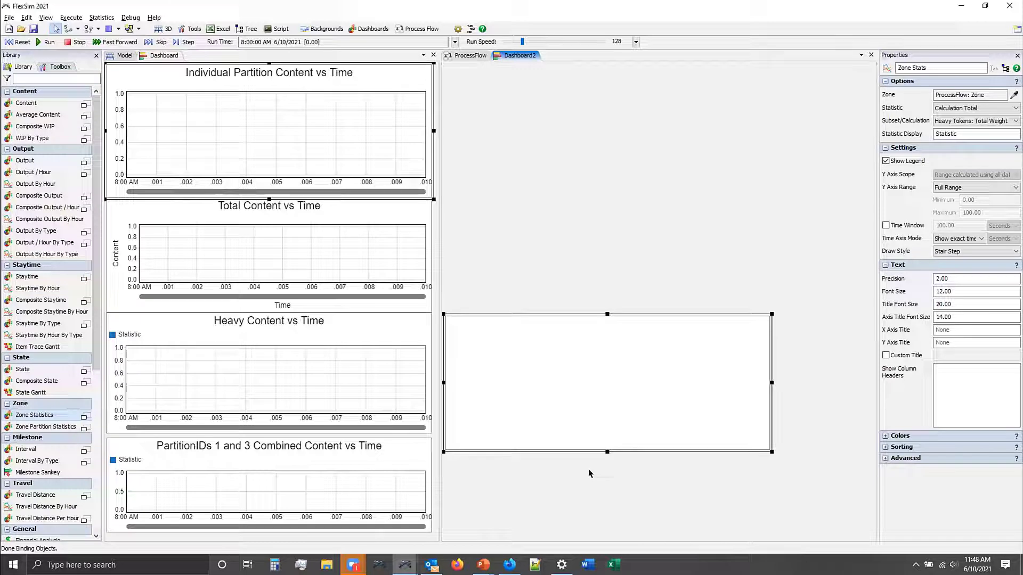
drag(595, 450, 595, 430)
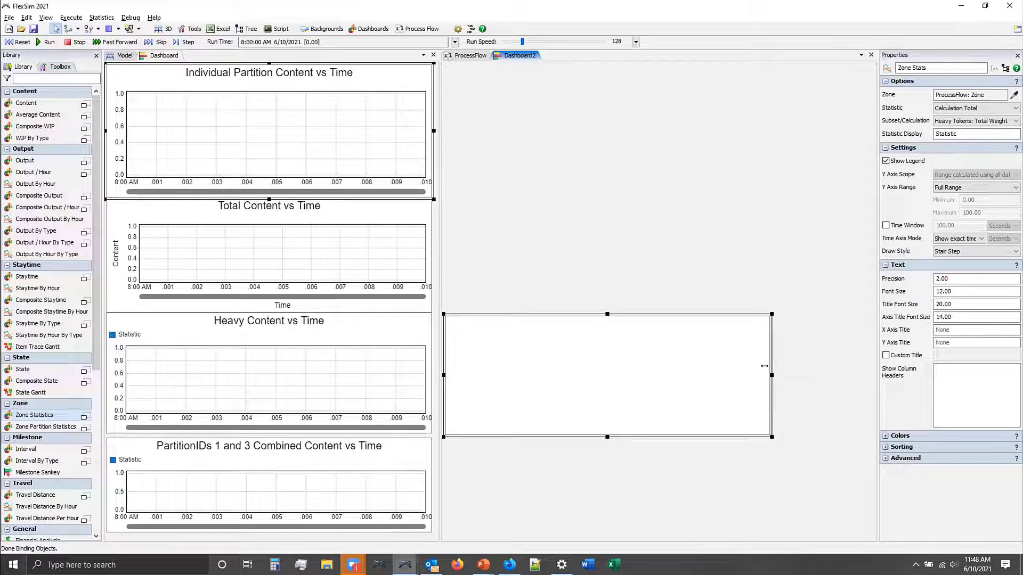
drag(771, 375, 753, 375)
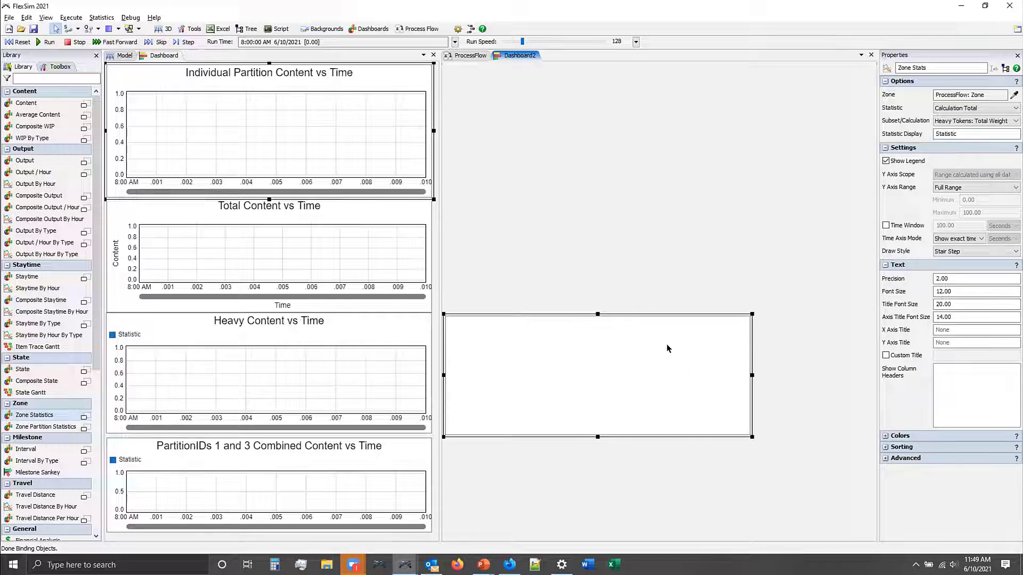
- Choose Calculation Total as the chart's statistic and Heavy Tokens: Total Weight as its subset calculation
click(970, 108)
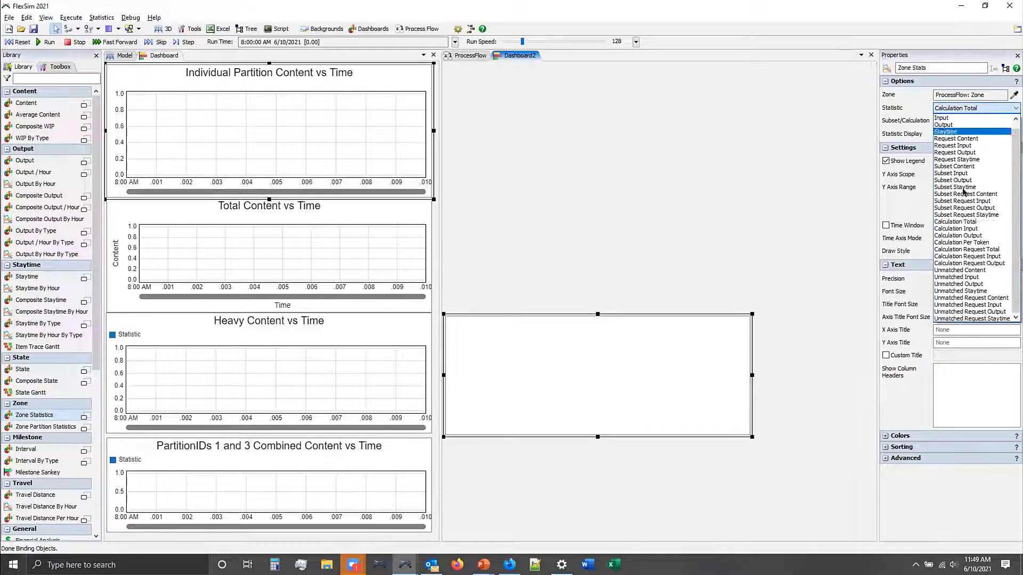
click(957, 222)
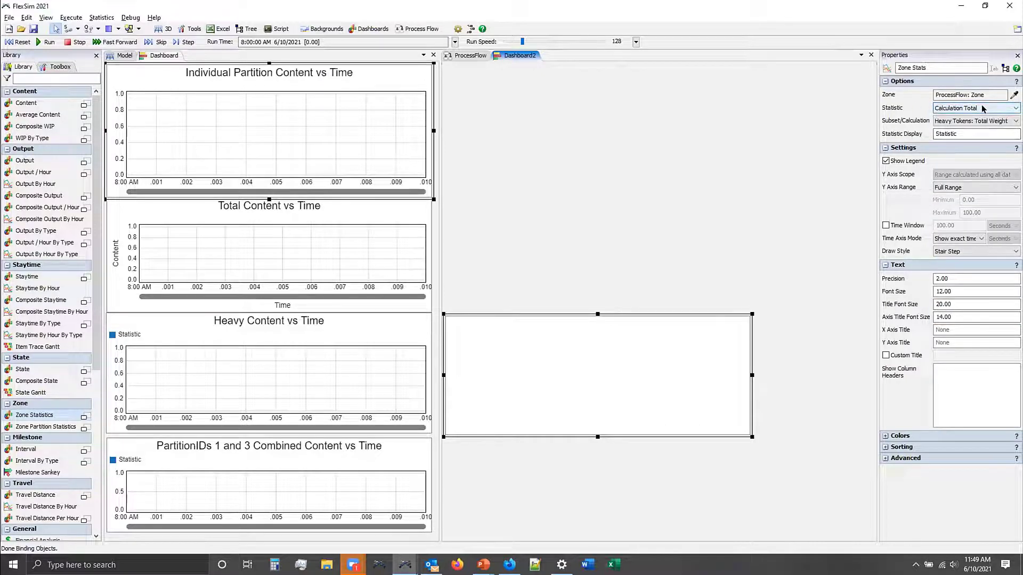
click(957, 121)
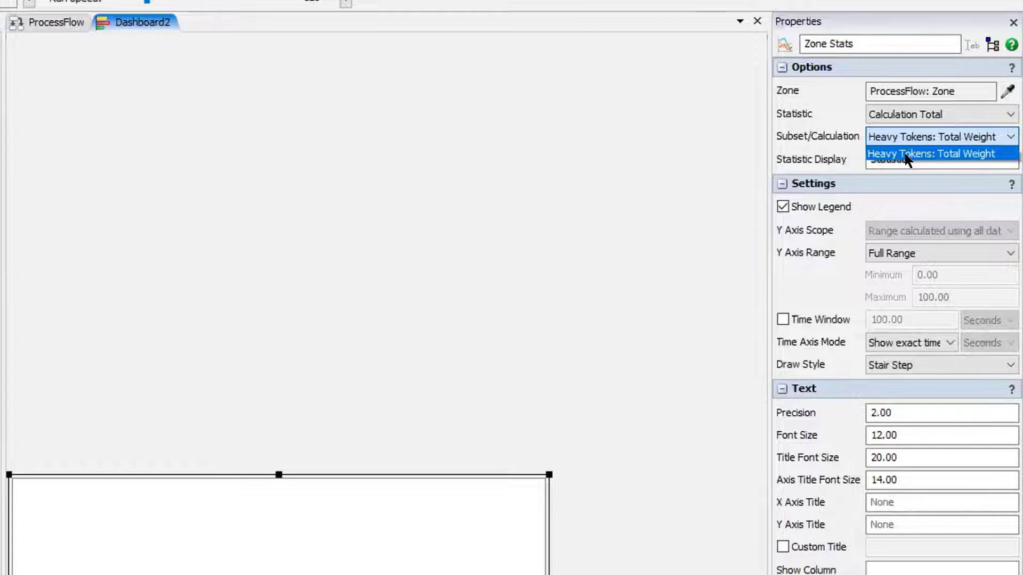
click(906, 156)
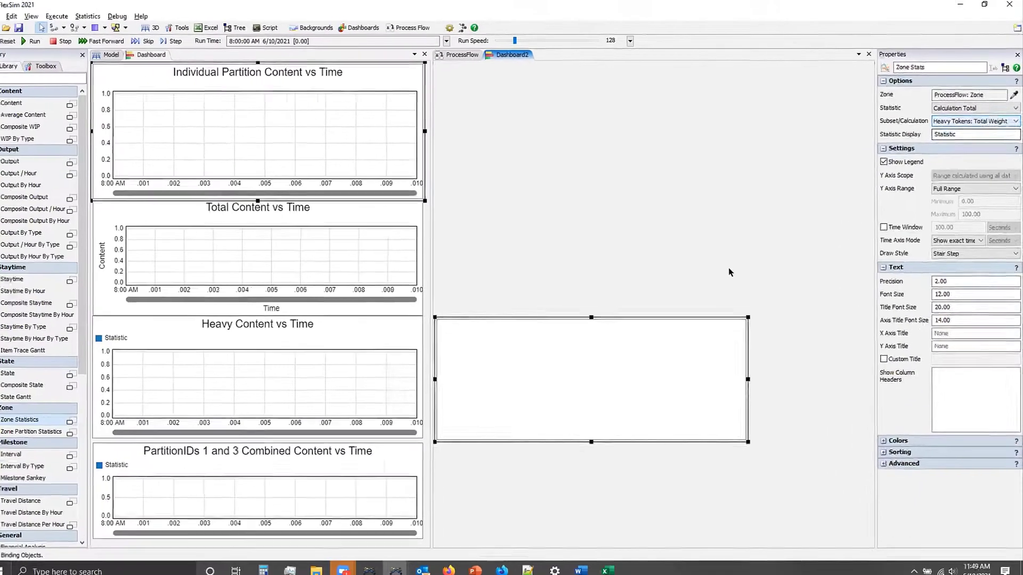
- Deselect the Zone Stats chart and run the simulation to plot data on both dashboards
click(501, 400)
click(609, 327)
click(905, 67)
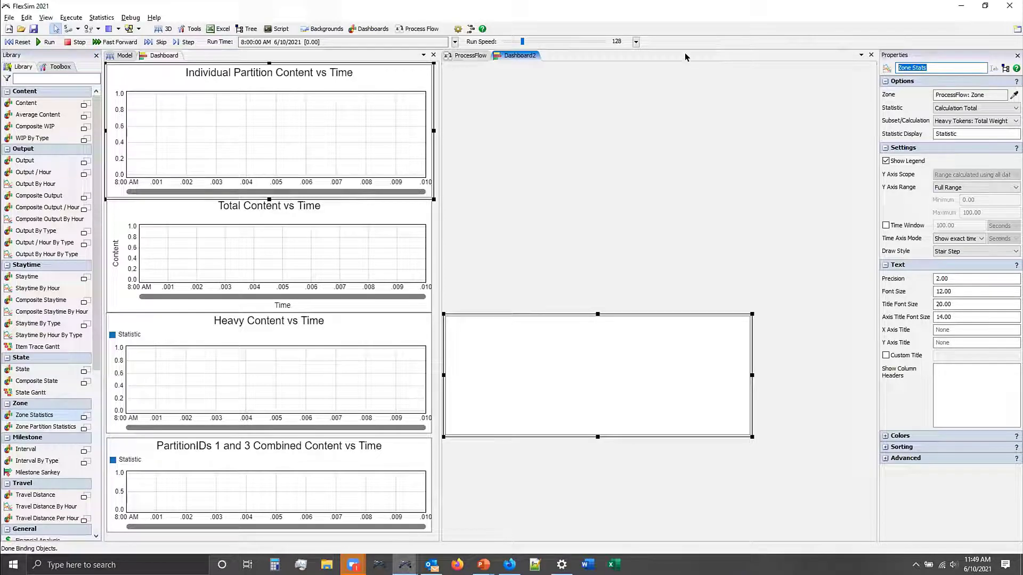
click(566, 254)
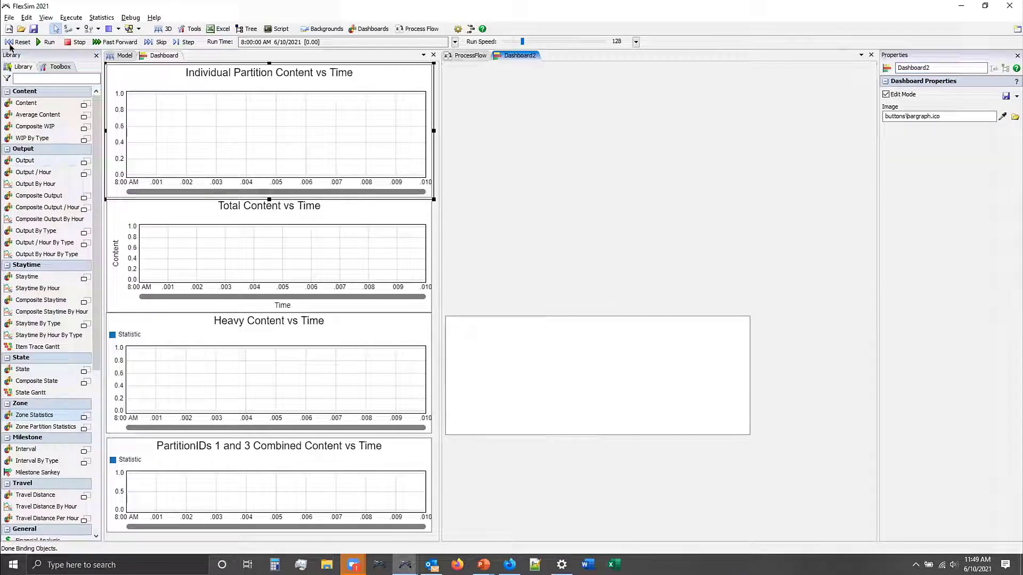
click(47, 41)
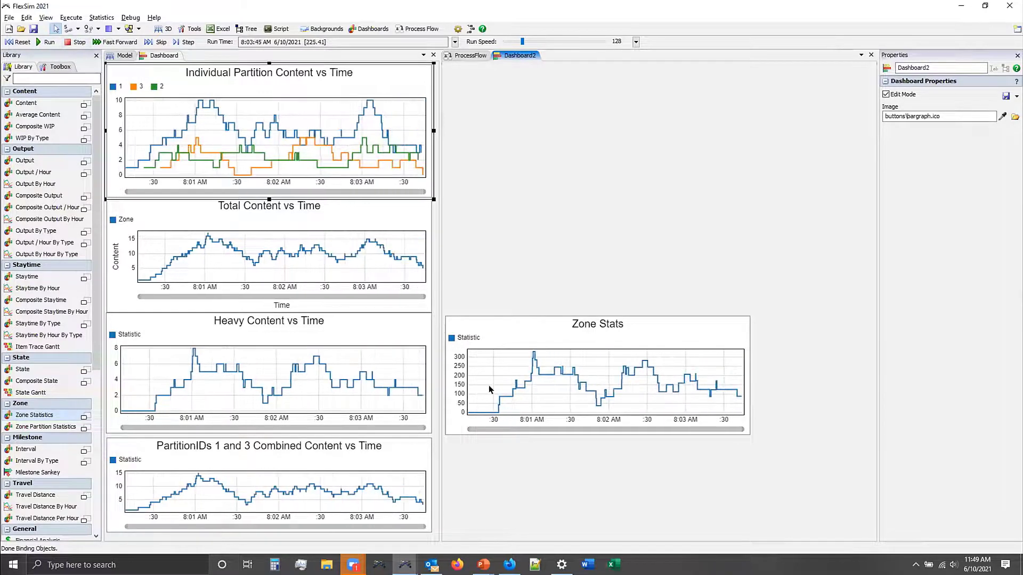
- Compare the Heavy Content vs Time chart with the Zone Stats chart of total weight
click(485, 331)
click(243, 340)
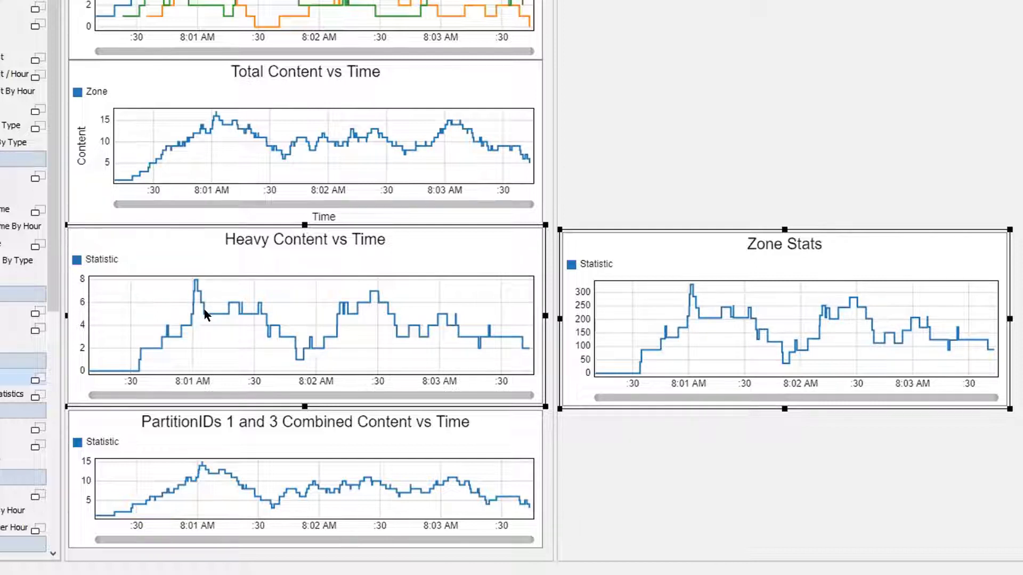
right_click(709, 317)
click(712, 312)
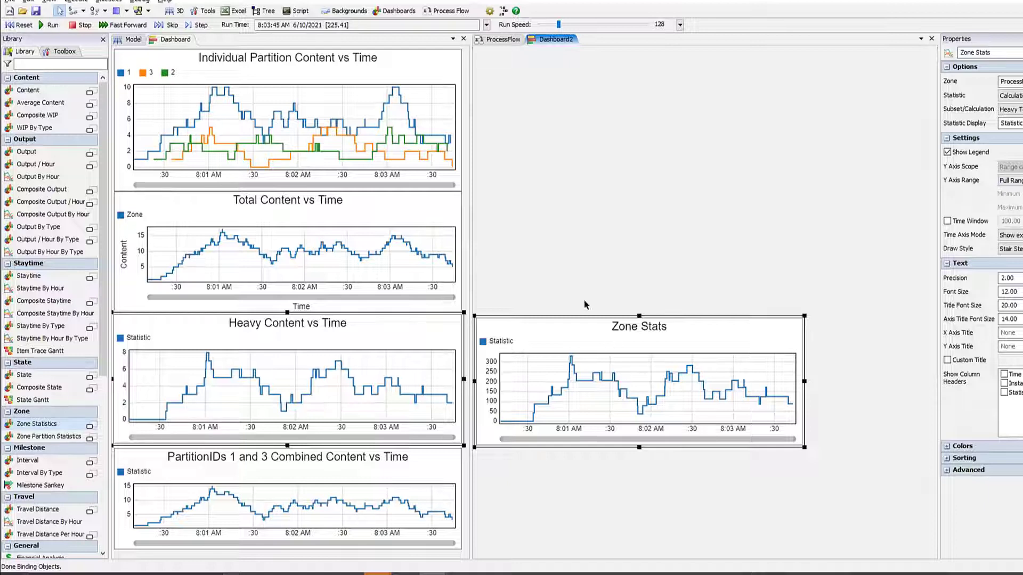
- Review the Heavy Tokens subset's selection criteria and Total Weight calculation in the Zone properties against the Zone Stats chart
click(503, 39)
click(705, 254)
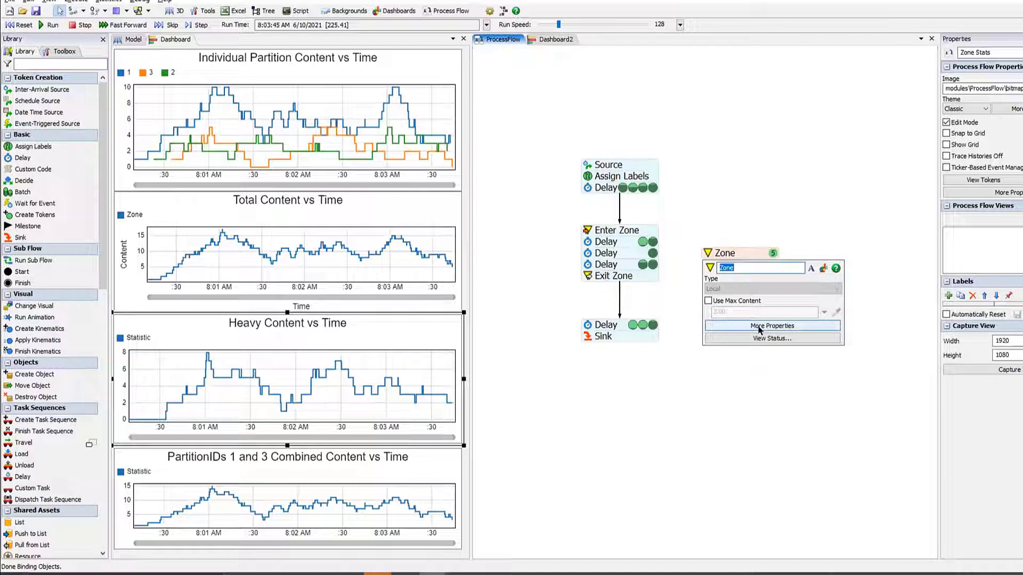
click(759, 328)
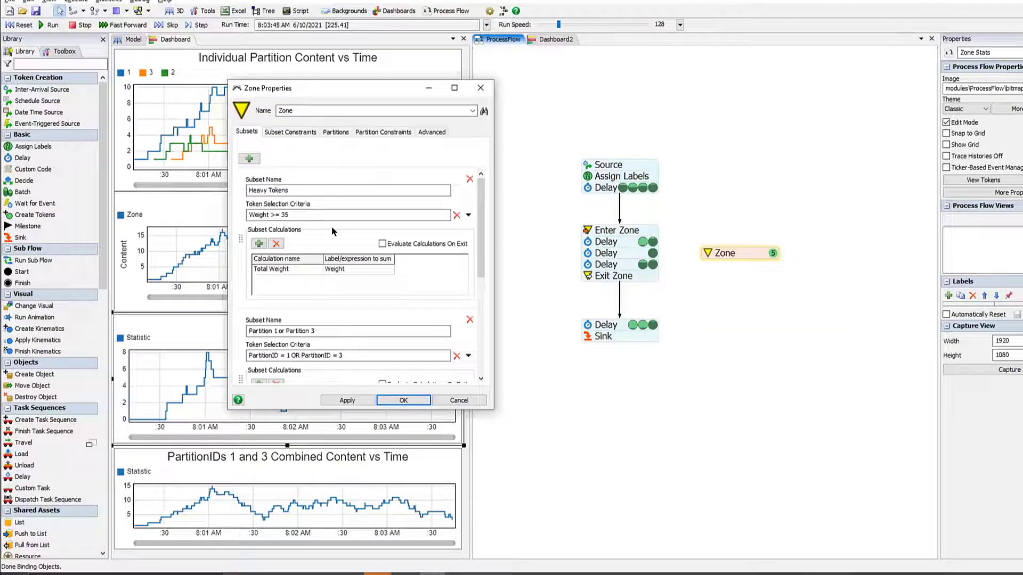
click(281, 214)
drag(288, 215, 250, 215)
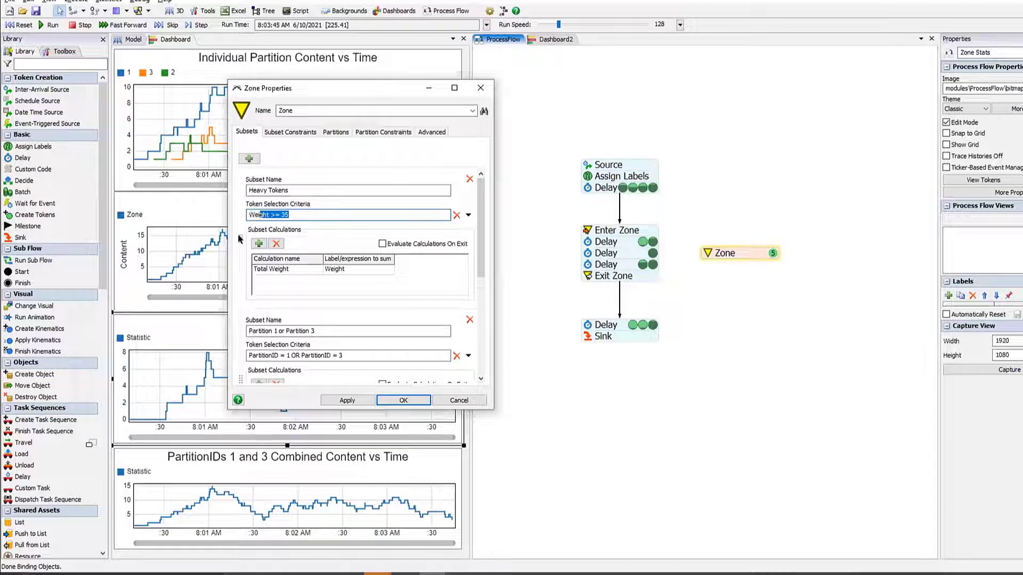
click(293, 217)
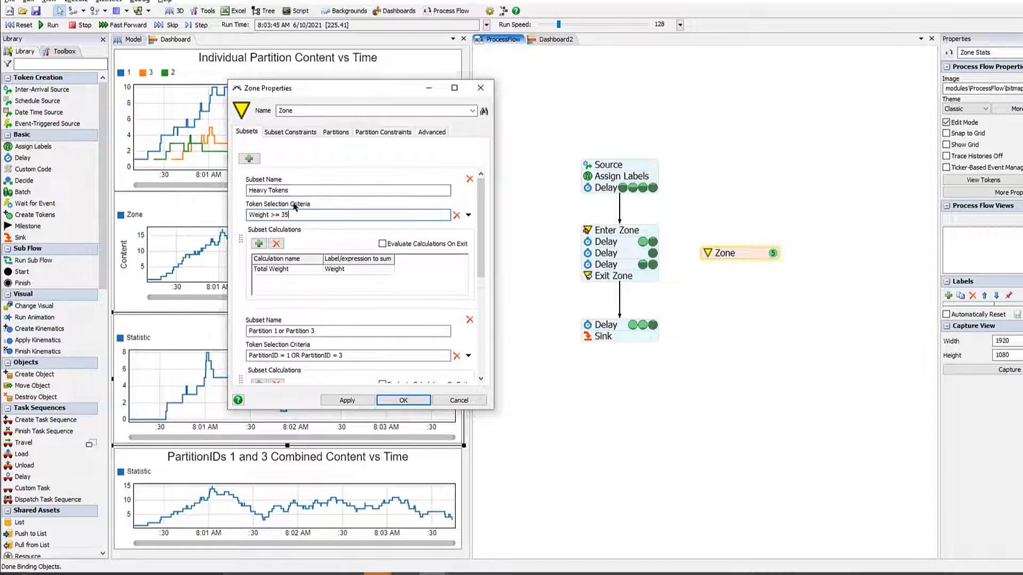
click(286, 271)
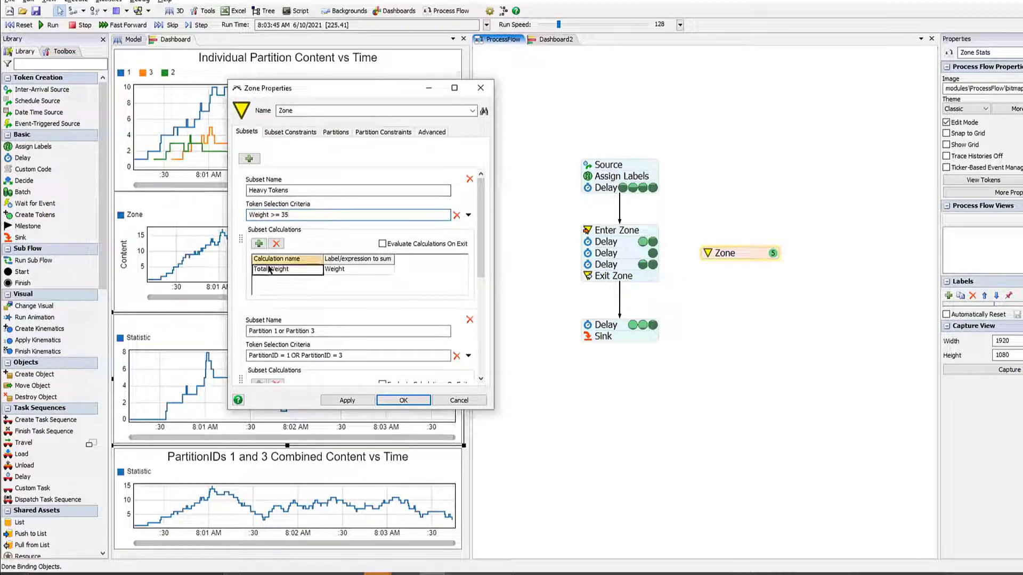
click(349, 269)
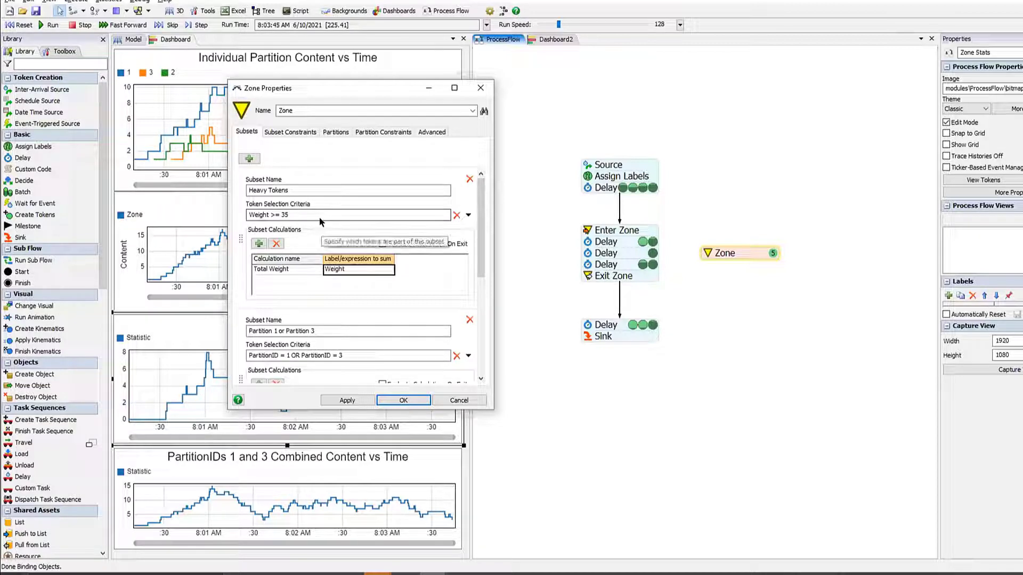
click(549, 40)
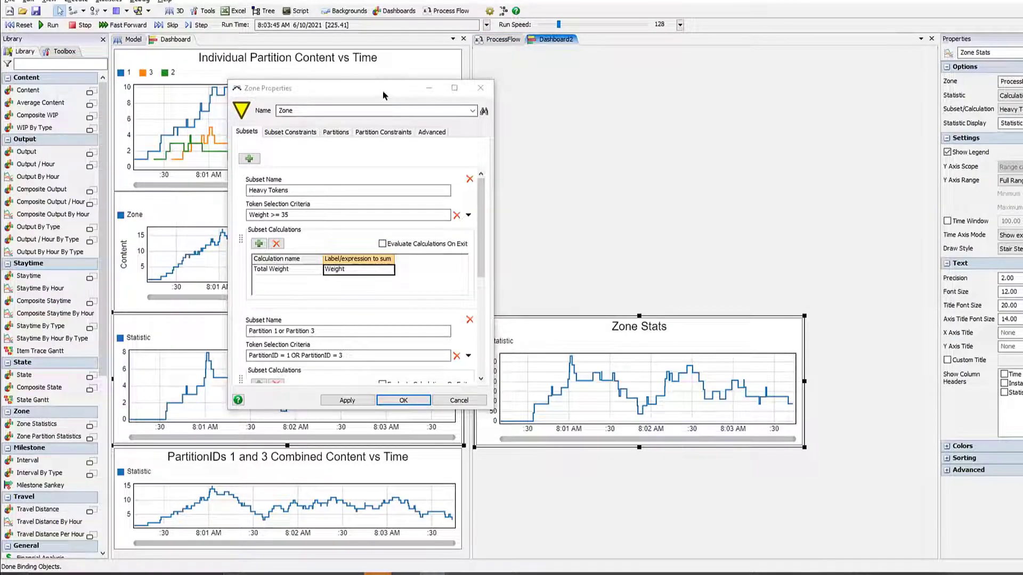
drag(383, 95, 468, 37)
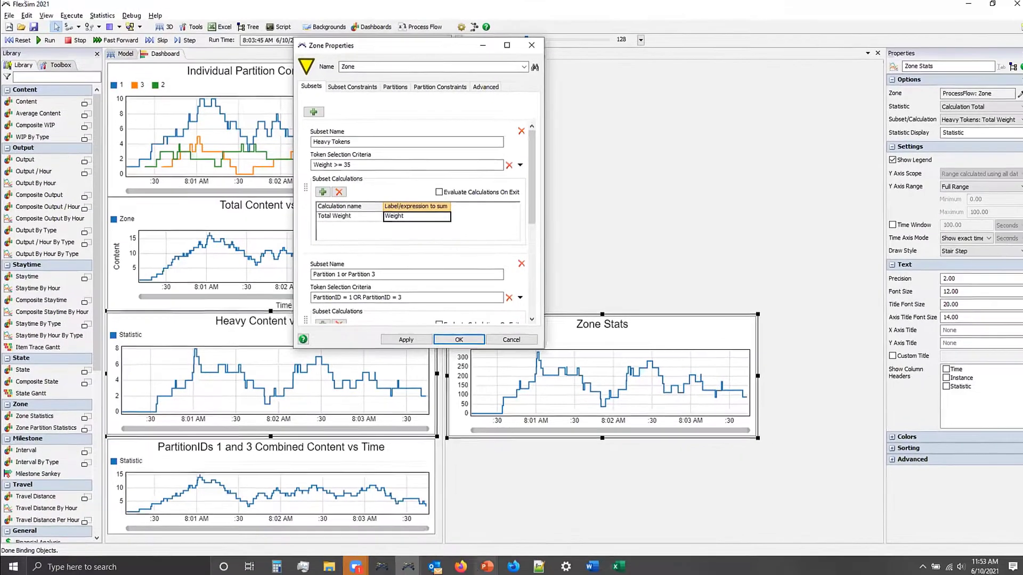
- Switch to the PowerPoint slide show and advance to the Primary Uses of the Zone slide
mouse_move(505, 574)
click(463, 514)
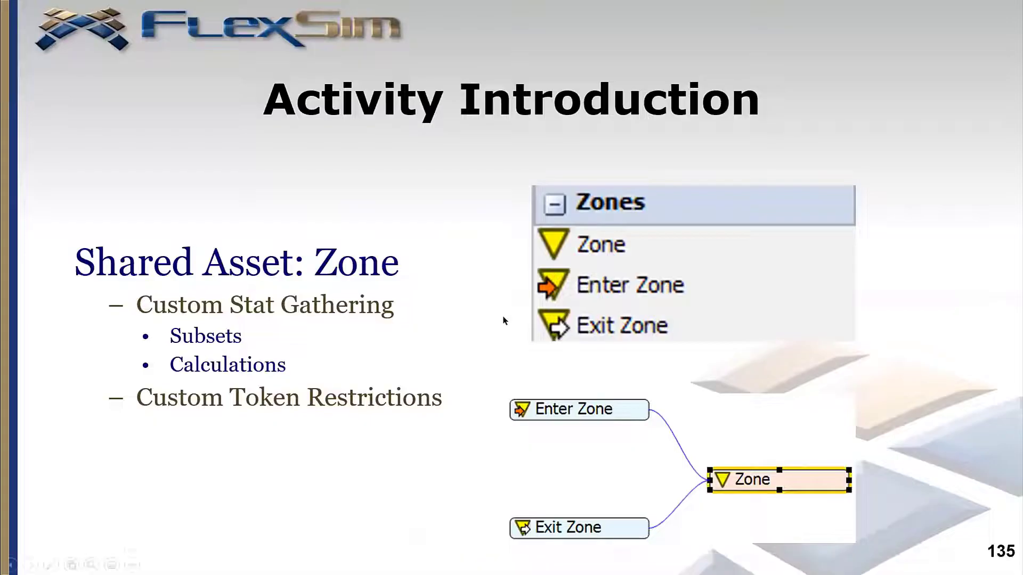
click(502, 320)
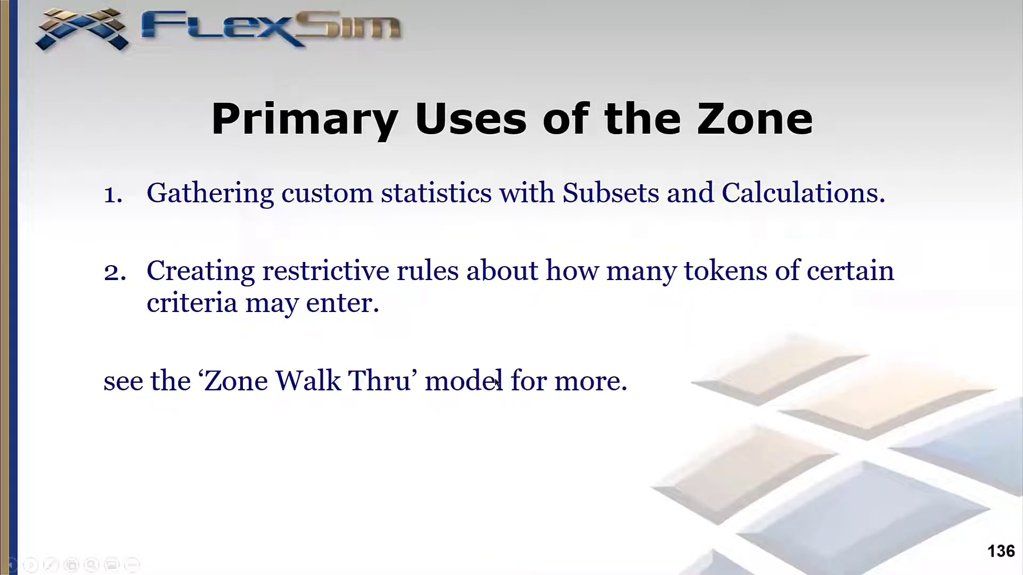
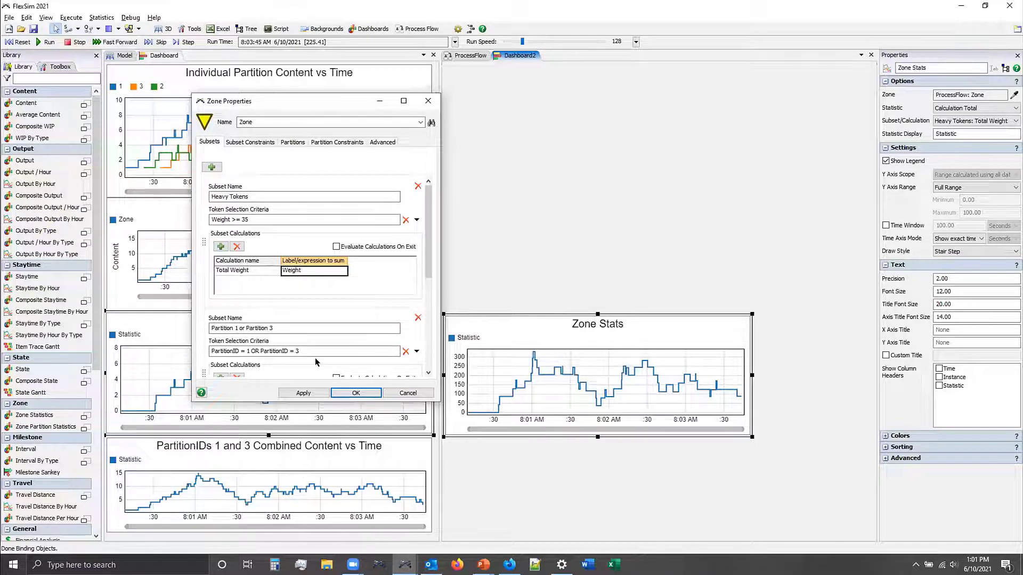
- Show the process flow and review the zone's subset constraint and partition constraint settings
drag(357, 95, 328, 80)
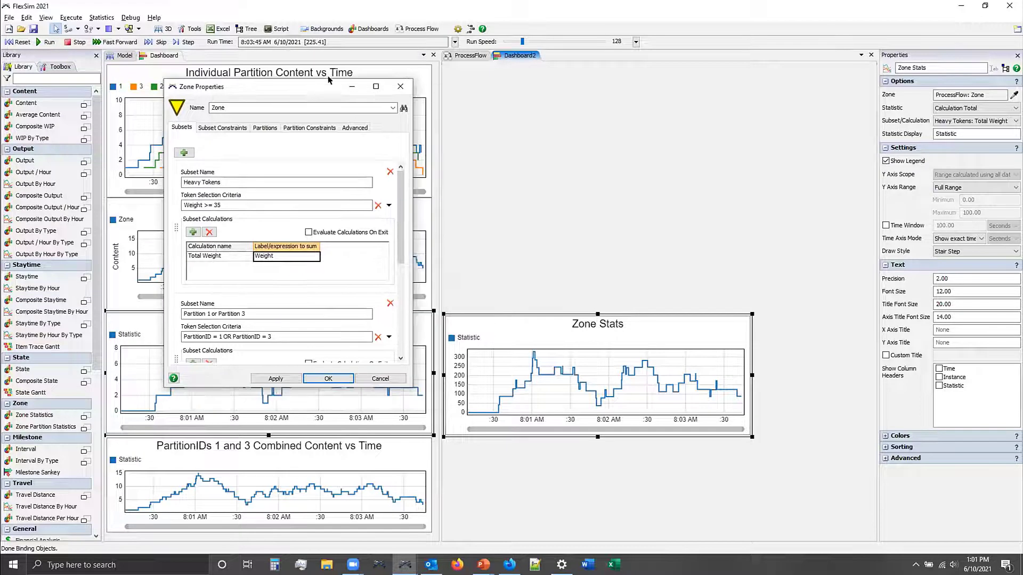
click(464, 56)
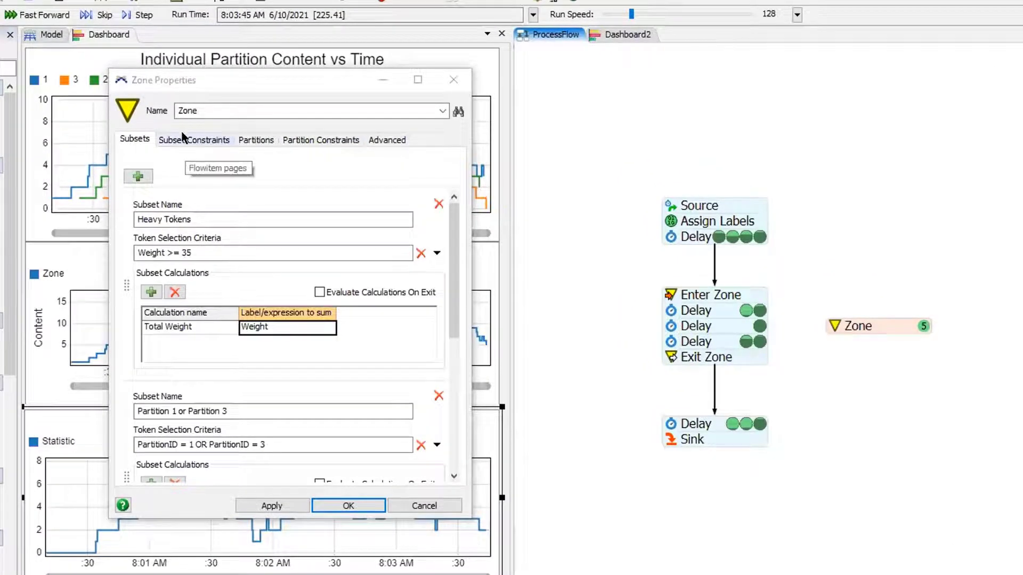
click(195, 137)
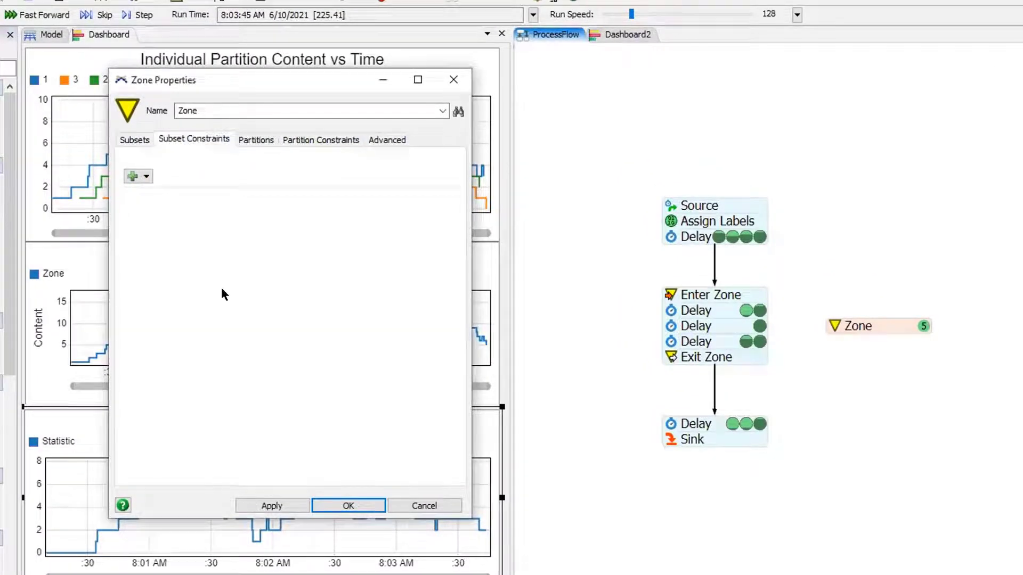
click(300, 138)
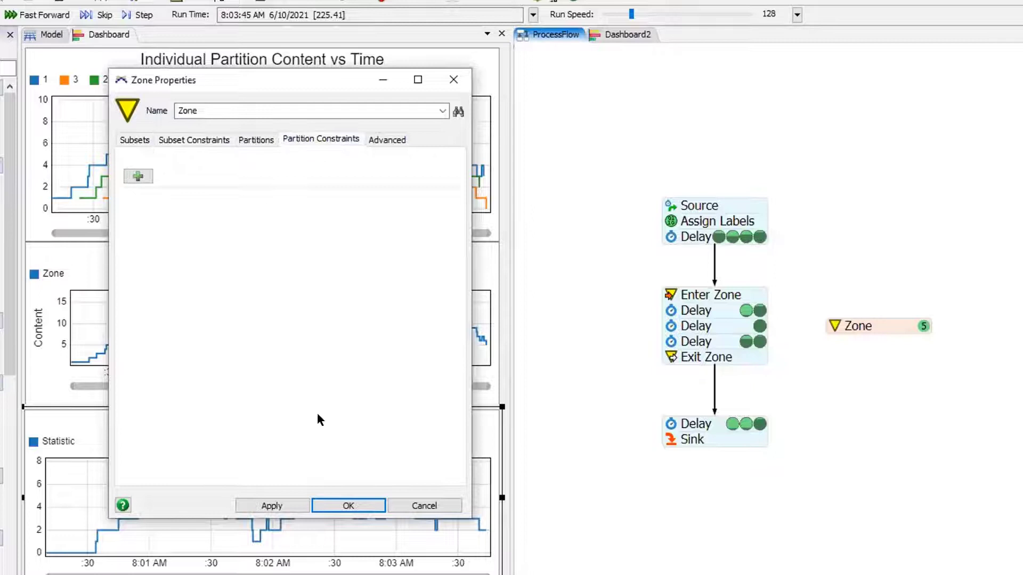
click(184, 139)
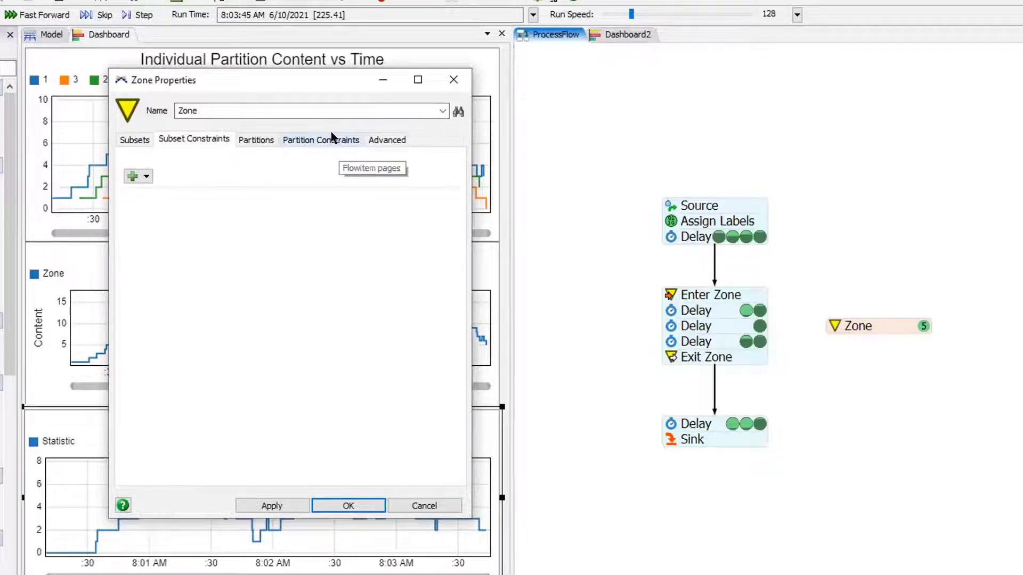
click(122, 144)
click(174, 142)
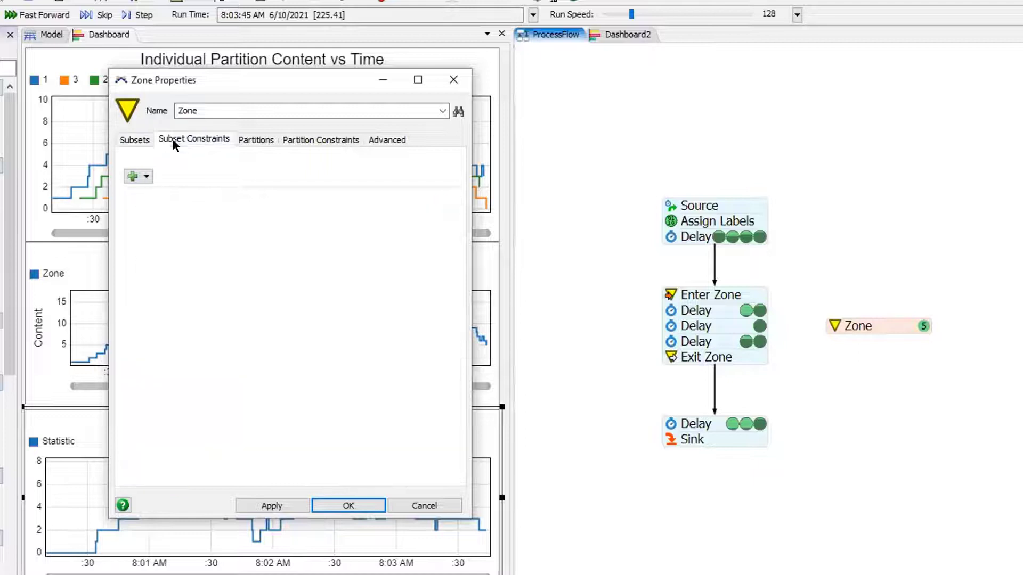
- Add a constraint to the Heavy Tokens subset limiting the number of tokens to 5, and apply it
click(146, 176)
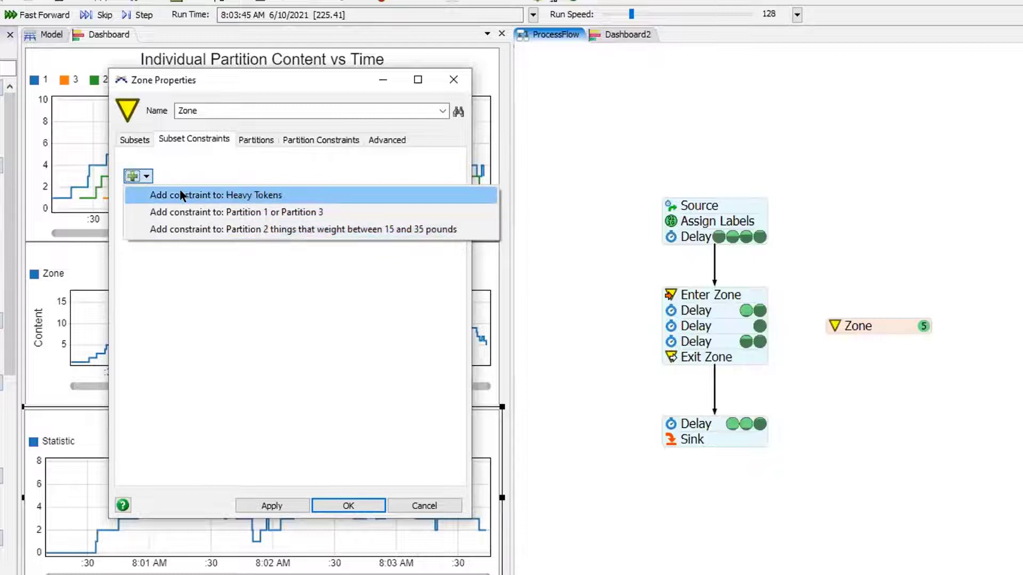
click(283, 196)
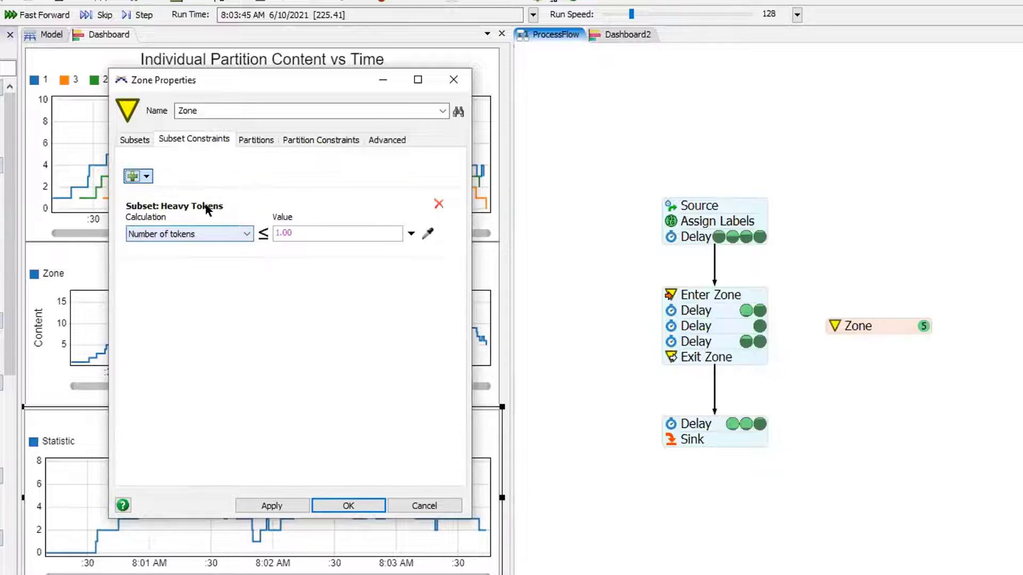
click(301, 225)
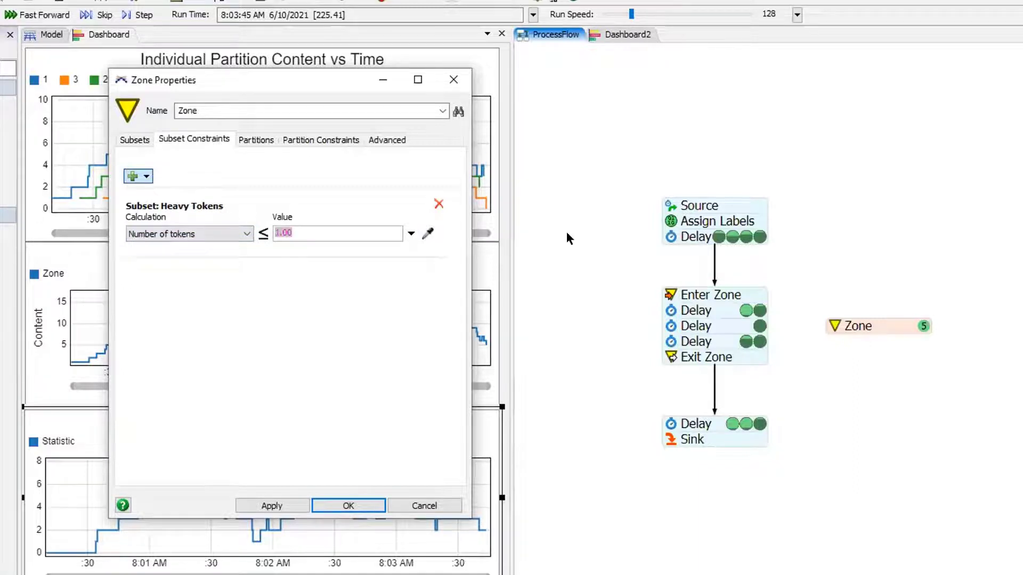
text(5)
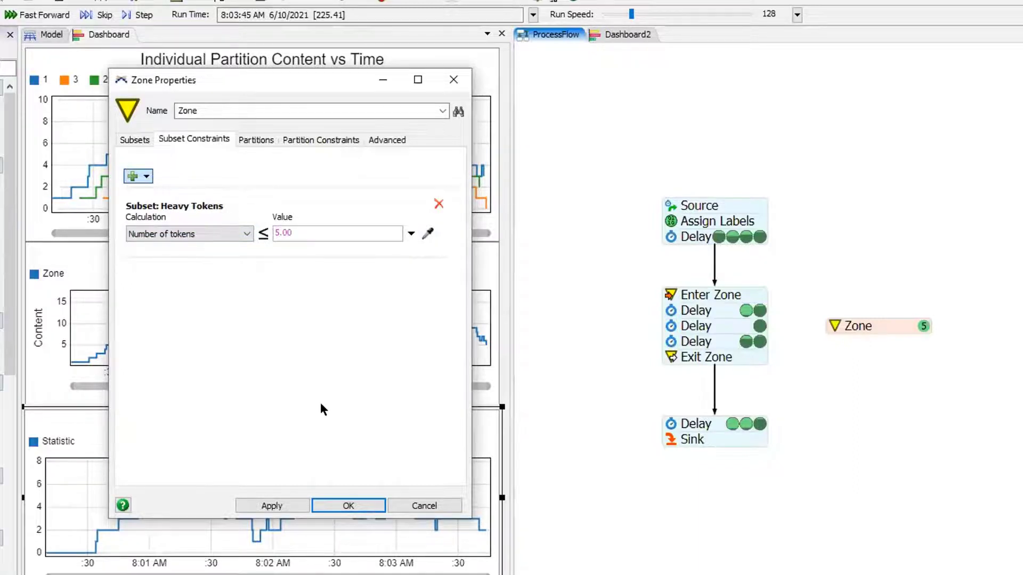
click(271, 504)
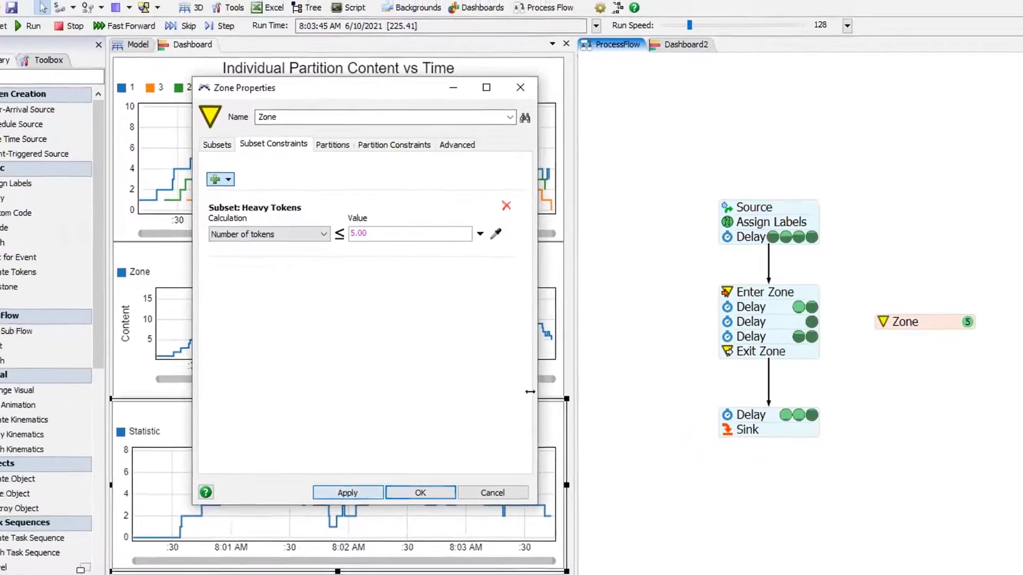
- Reset and run the model, lowering the run speed to about 5.07
click(25, 30)
click(72, 33)
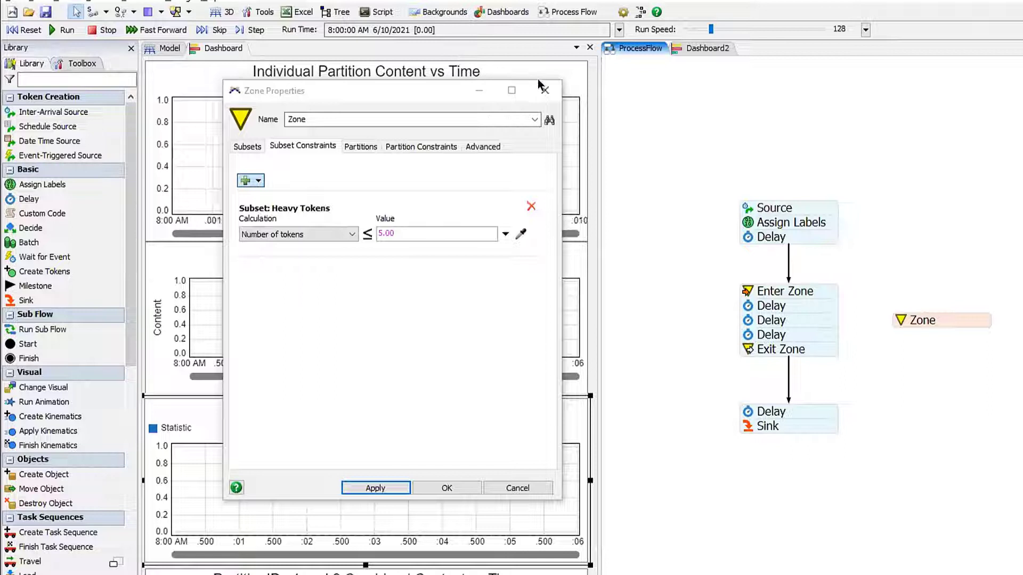
drag(711, 28, 697, 29)
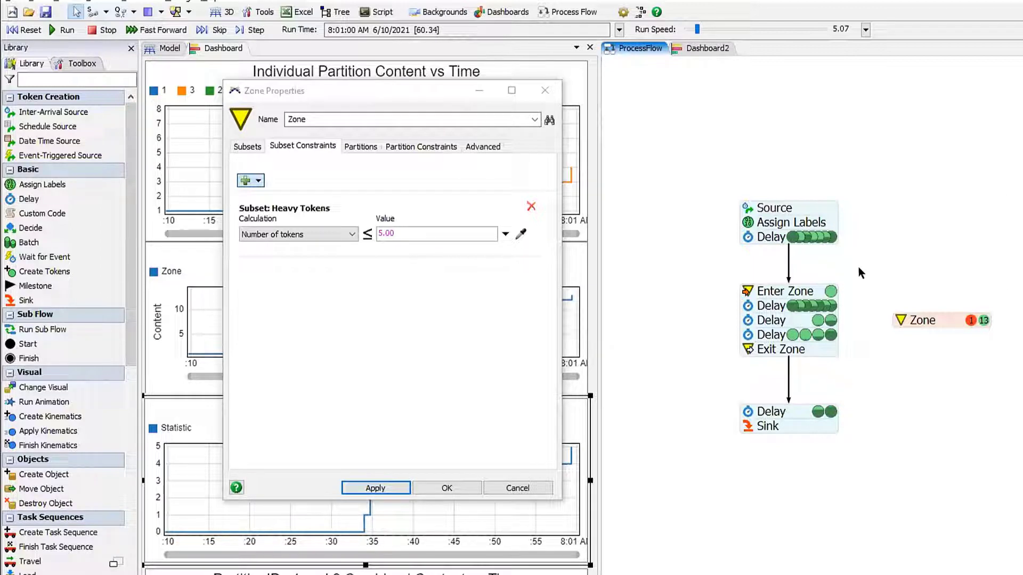
- Inspect the token waiting at Enter Zone and compare its Weight label with the Heavy Tokens selection criteria
click(830, 291)
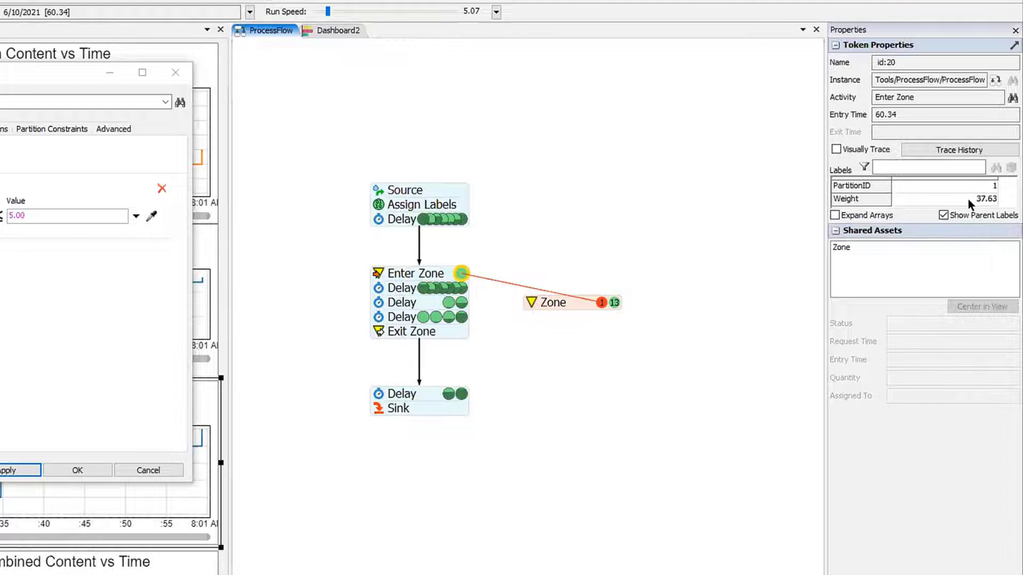
click(41, 125)
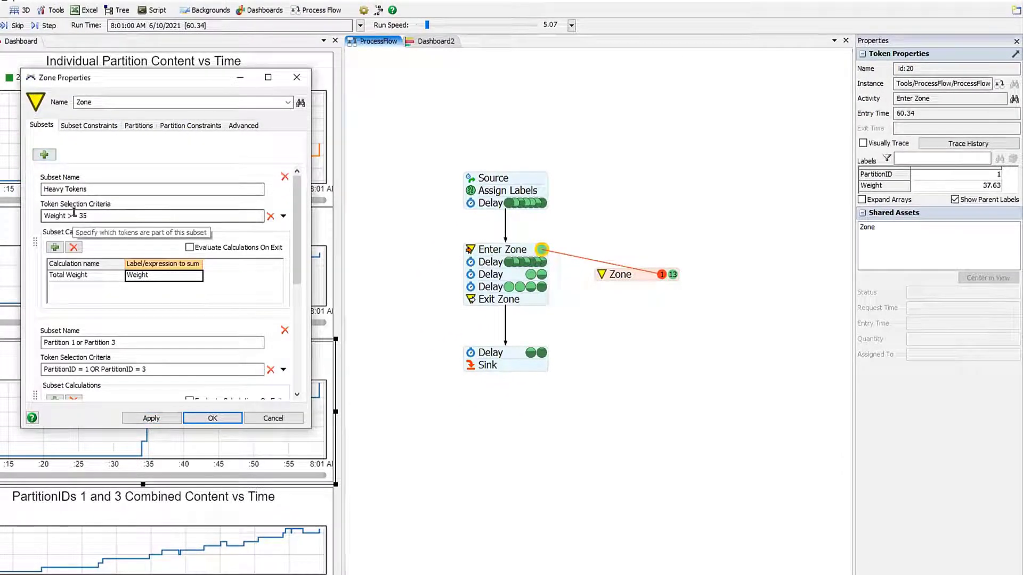
click(988, 187)
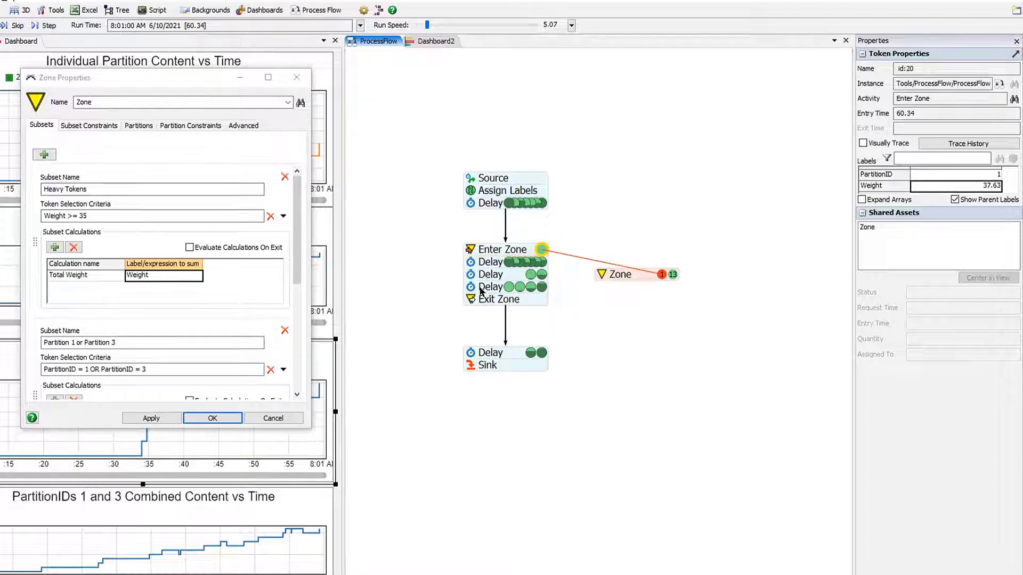
- View the zone's status and check the Heavy Tokens content against its limit for the waiting token
double_click(600, 274)
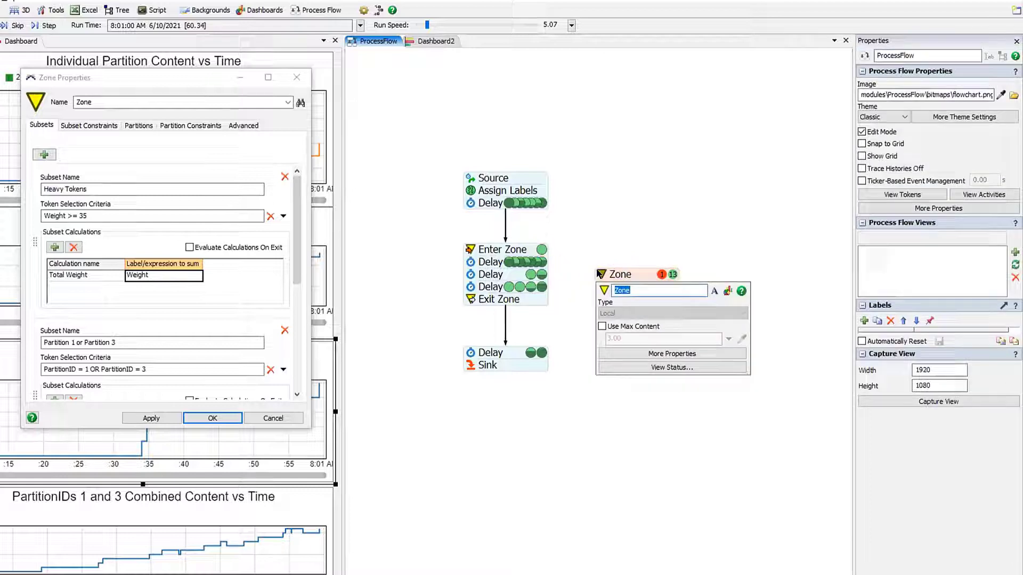
click(650, 368)
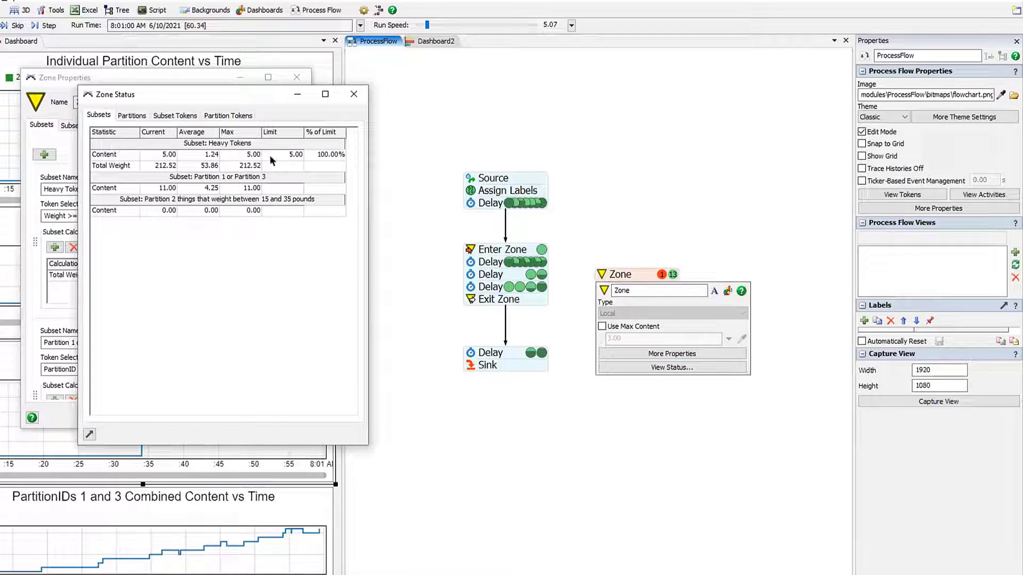
click(322, 154)
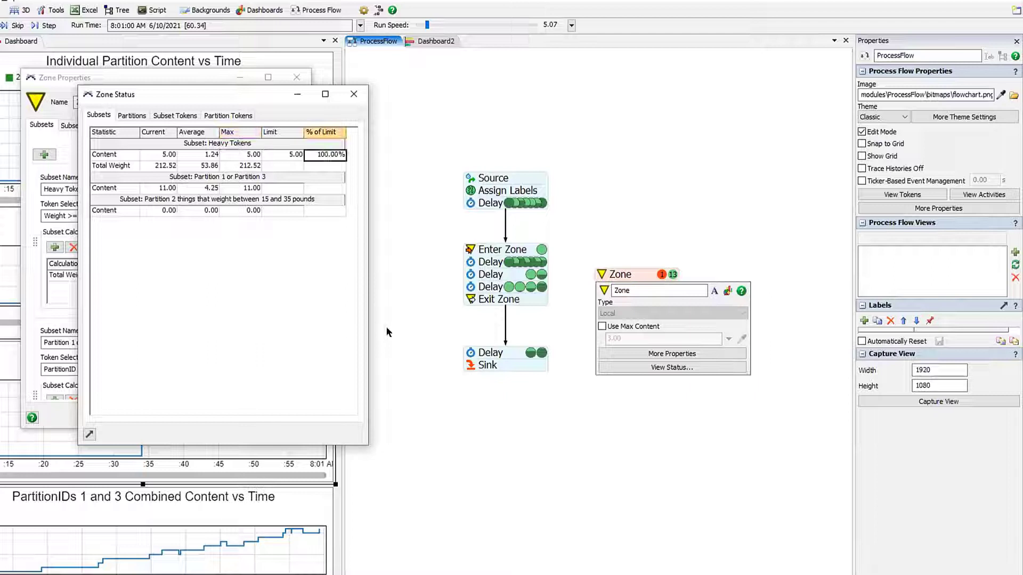
click(163, 155)
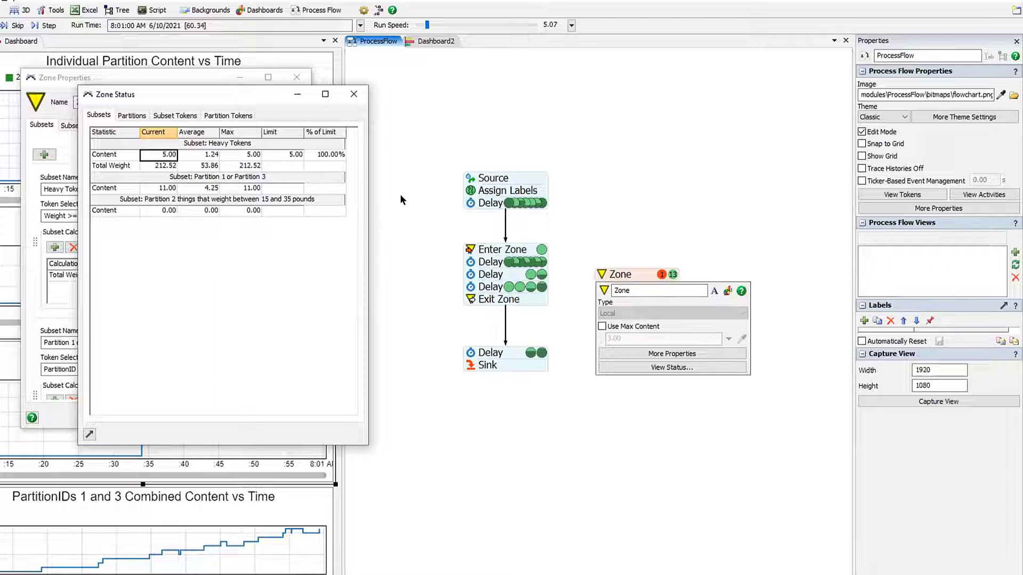
click(542, 250)
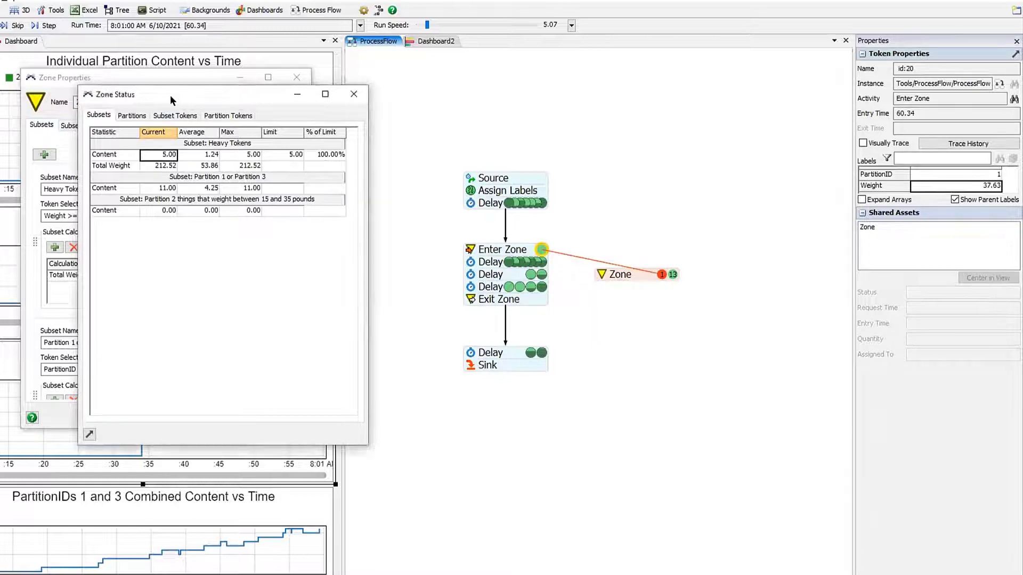
- Change the Heavy Tokens subset constraint to limit Total Weight to 600
drag(170, 95, 291, 209)
click(80, 126)
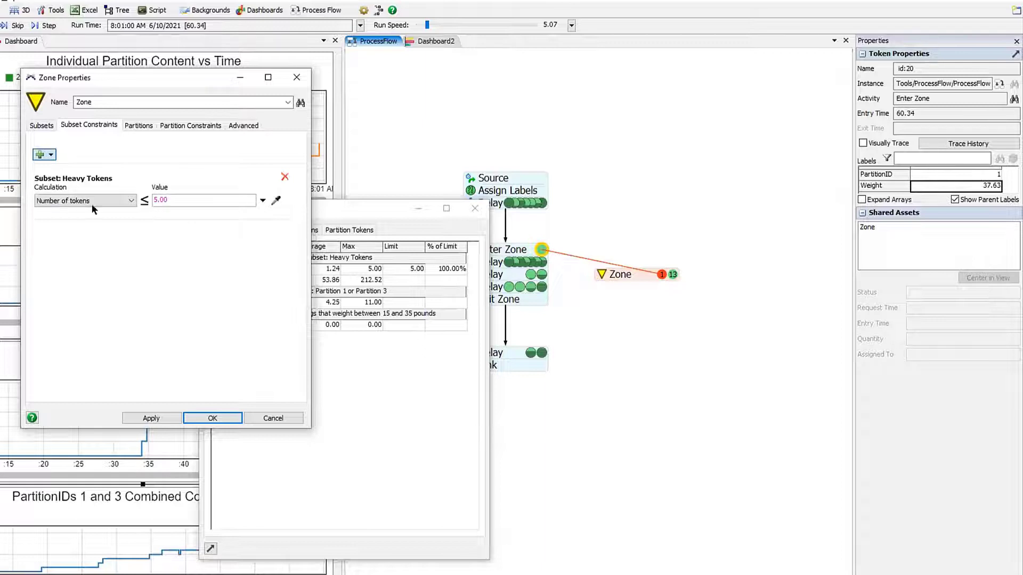
click(120, 201)
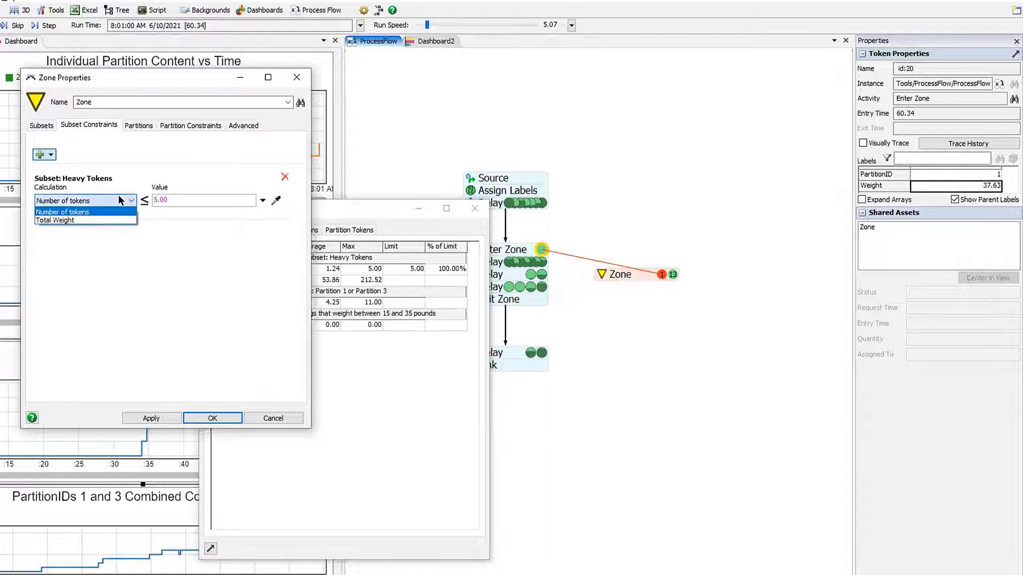
click(122, 220)
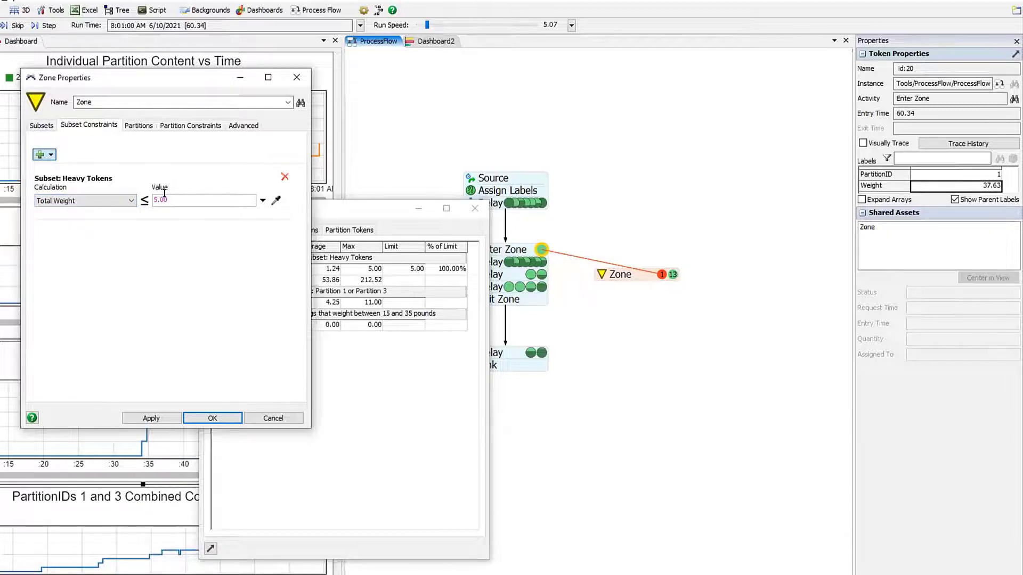
drag(163, 193, 136, 183)
text(600)
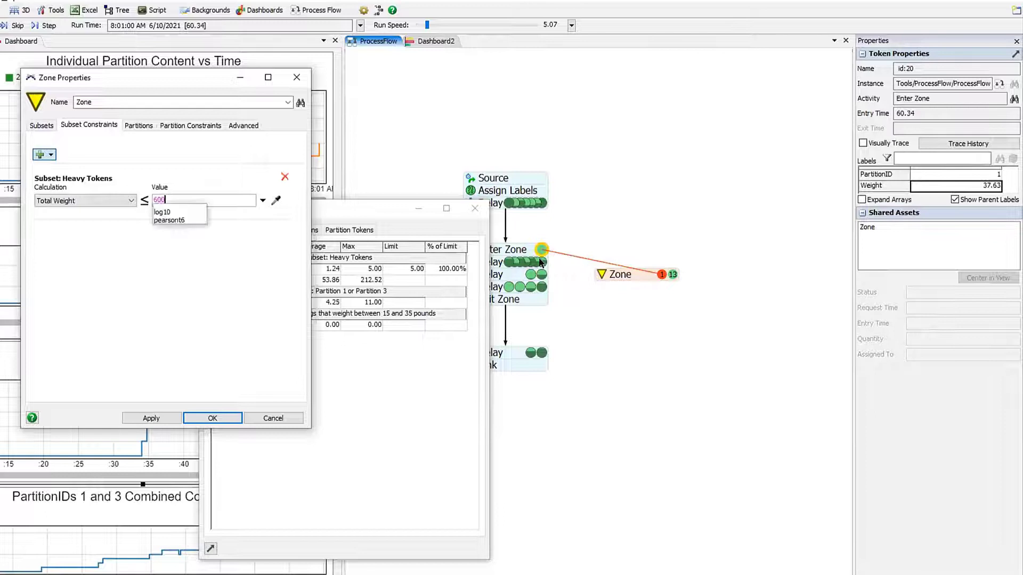
click(69, 246)
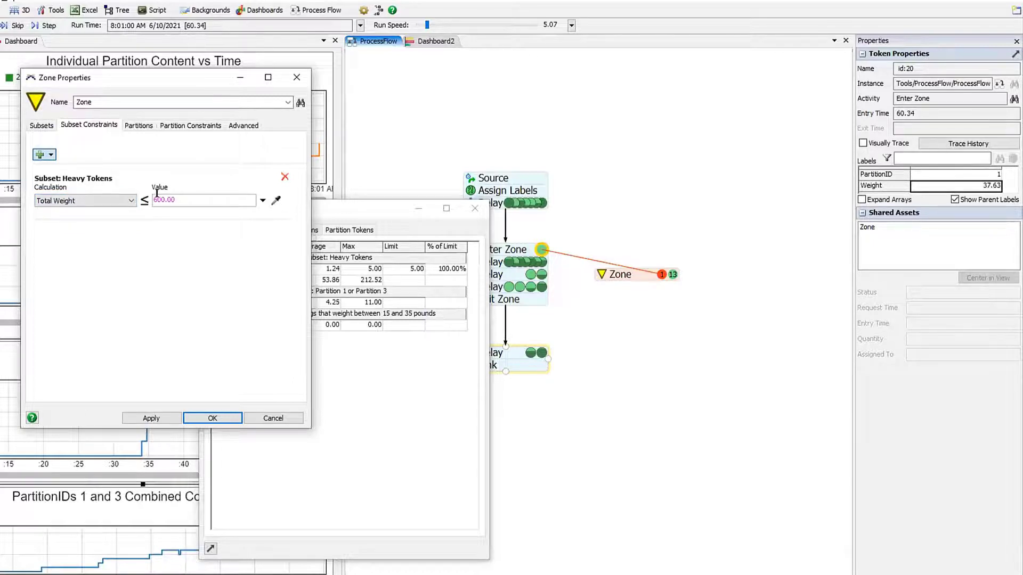
- Check the Total Weight calculation defined for the Heavy Tokens subset and the calculation choices offered by its constraint
click(40, 126)
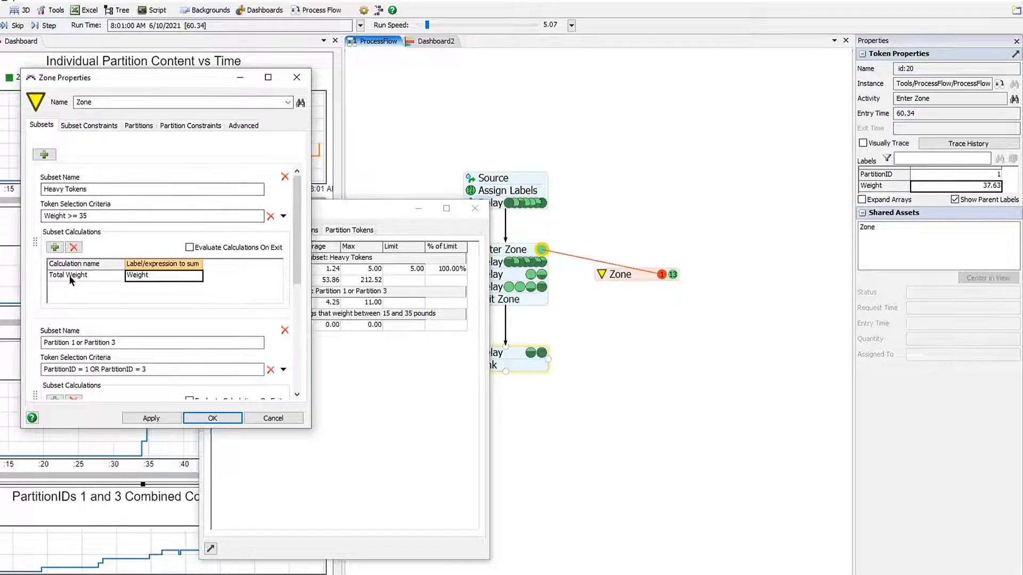
click(92, 126)
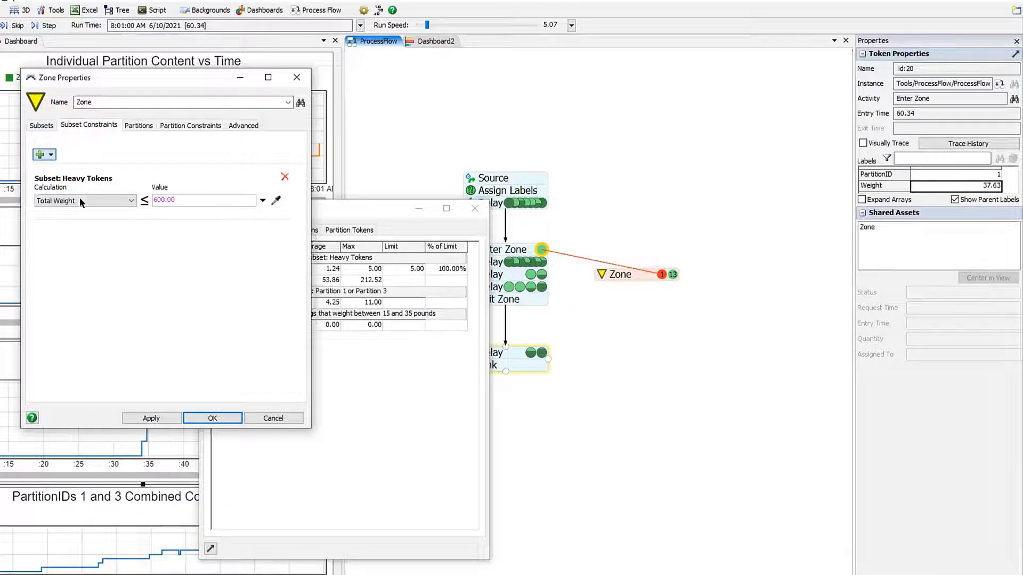
click(80, 201)
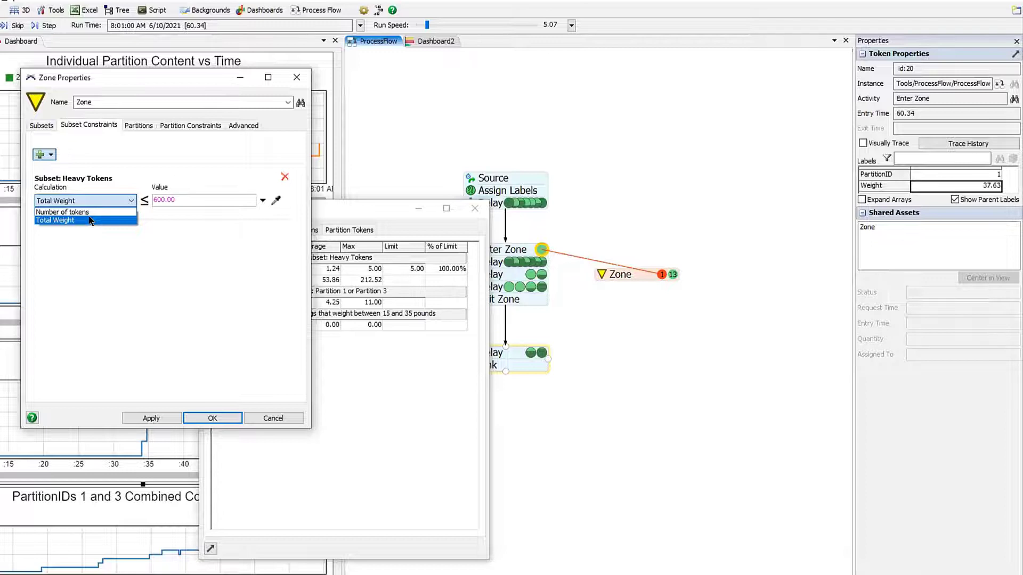
click(90, 220)
- Set the Heavy Tokens constraint's calculation to Number of tokens
double_click(620, 274)
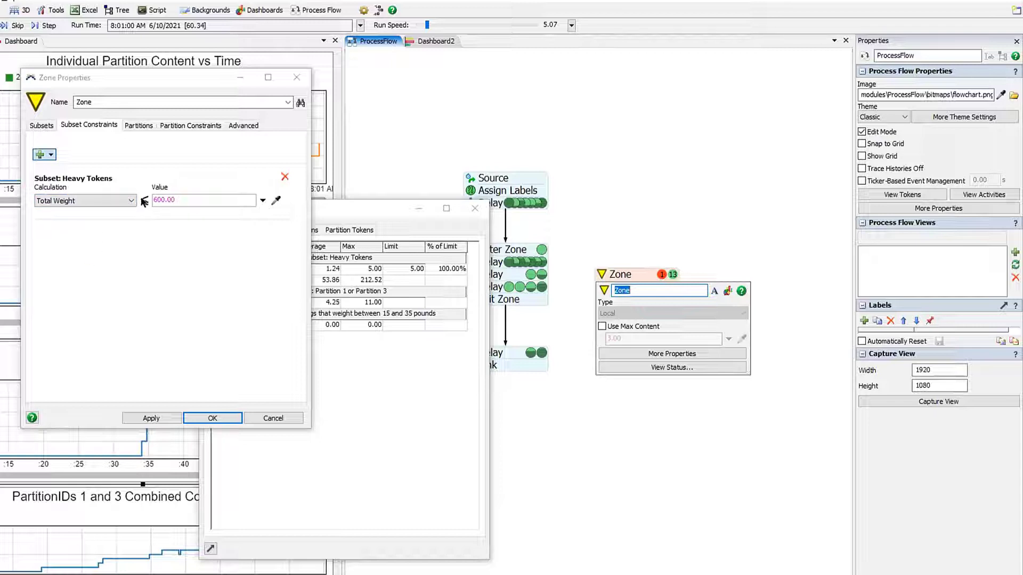
click(92, 201)
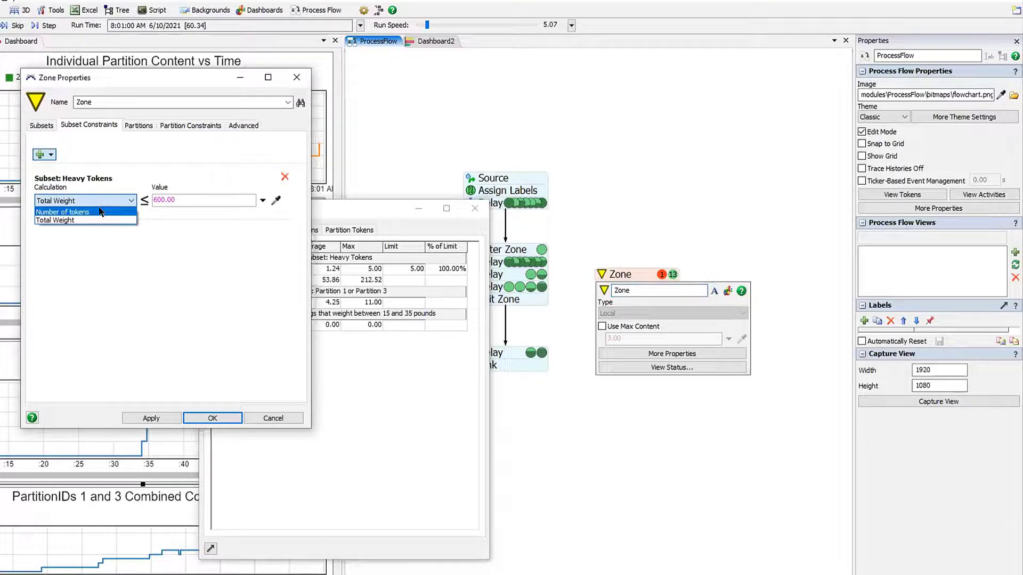
click(100, 211)
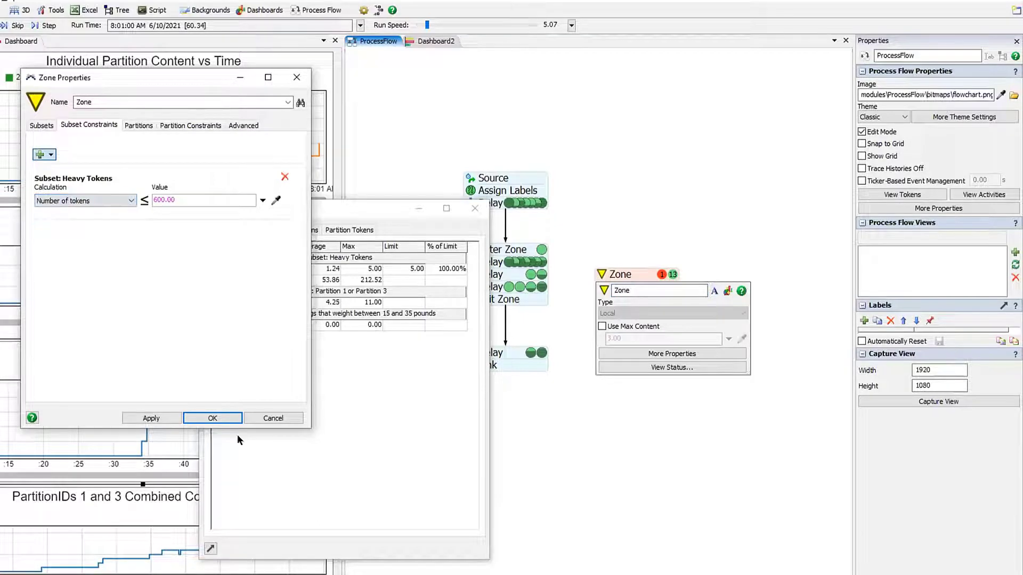
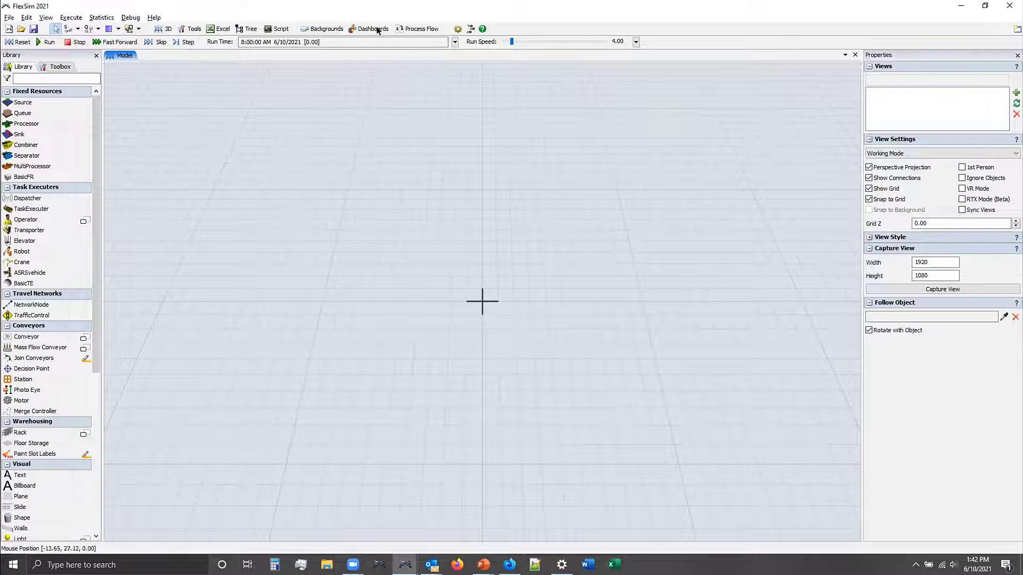
- Create a process flow in the empty model and close the 3D model view
click(418, 29)
click(433, 42)
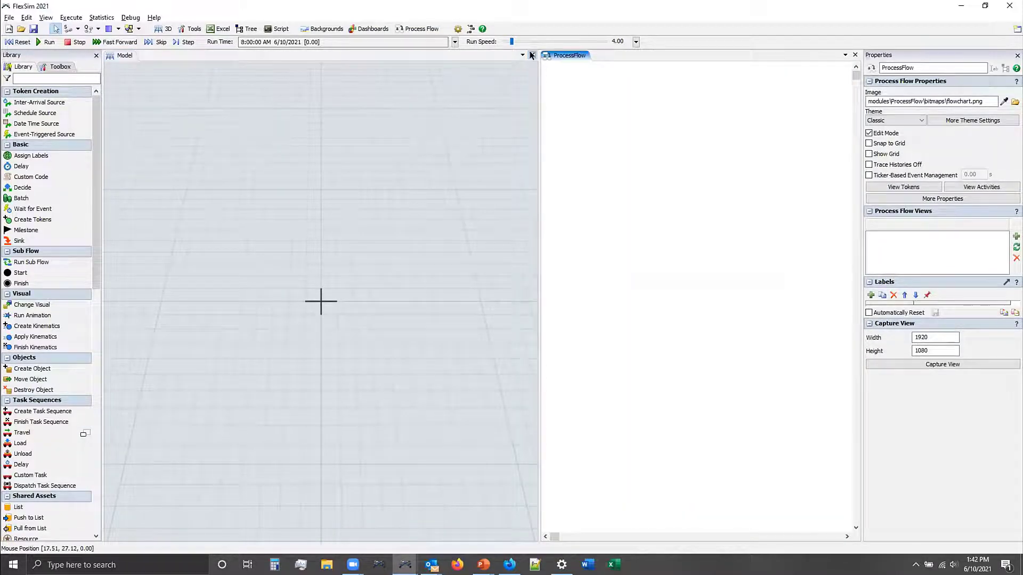
click(532, 53)
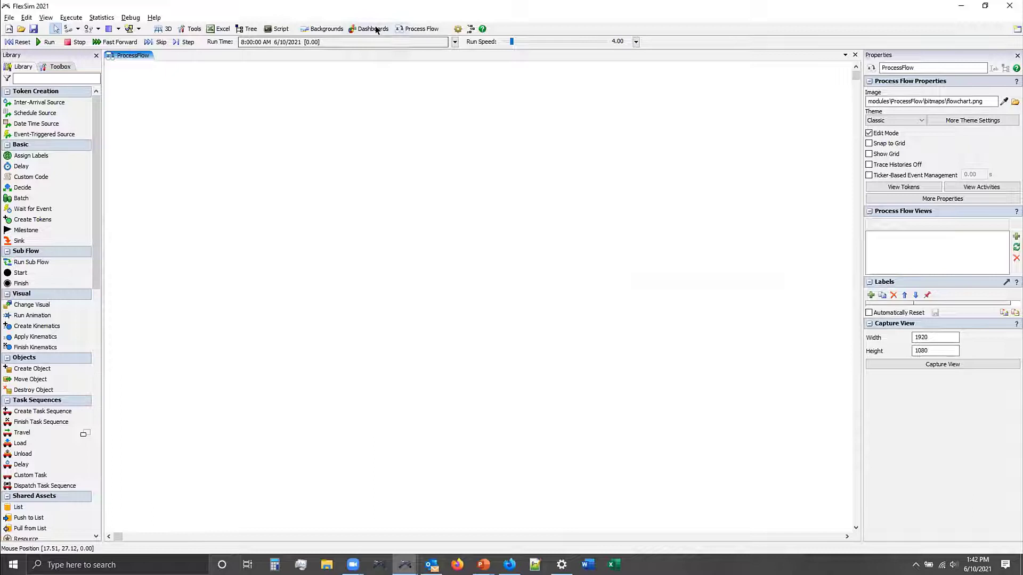
- Add an Inter-Arrival Source to the empty process flow and attach an Assign Labels activity directly beneath it
drag(31, 100, 292, 132)
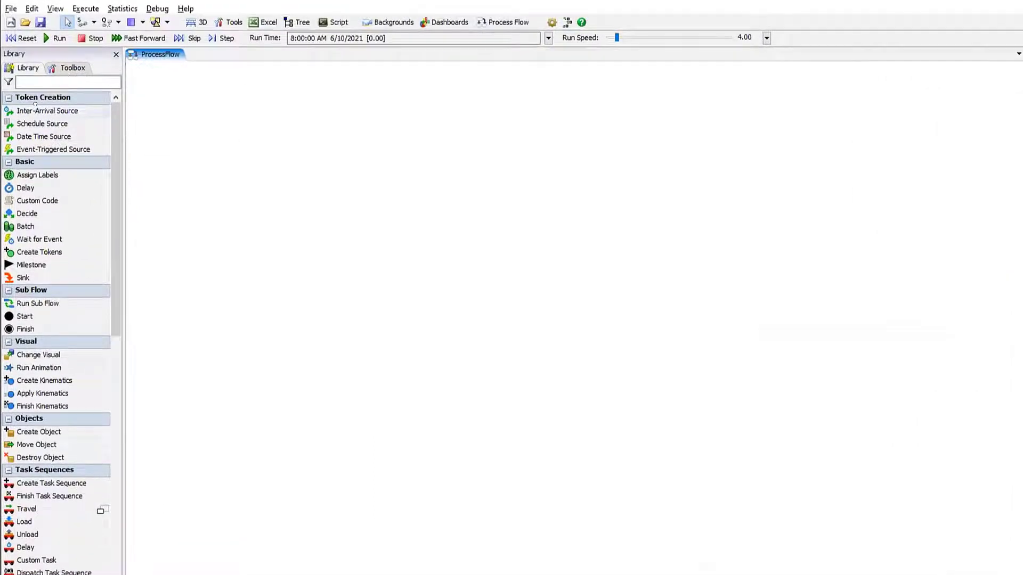
drag(352, 147, 480, 126)
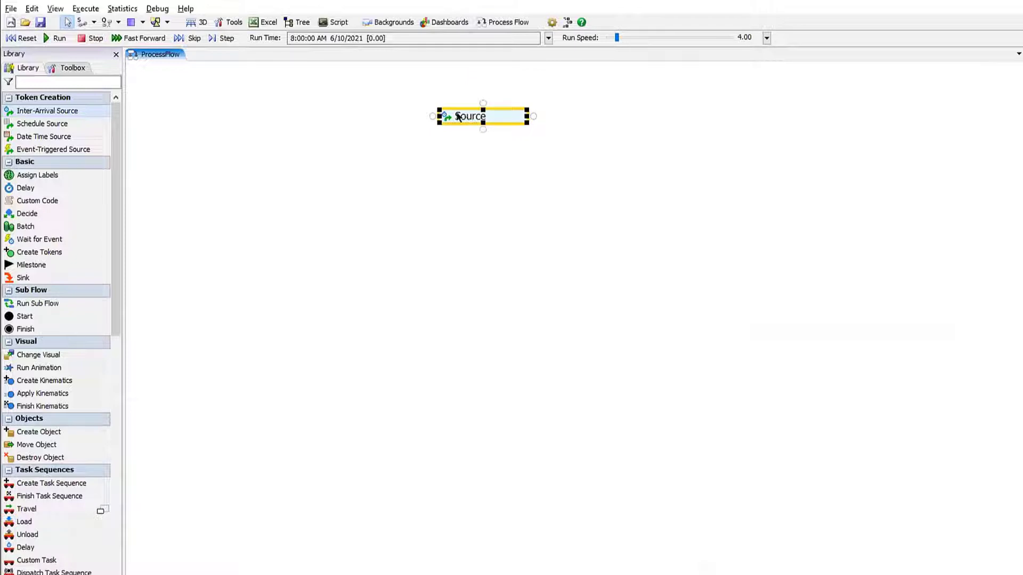
click(445, 116)
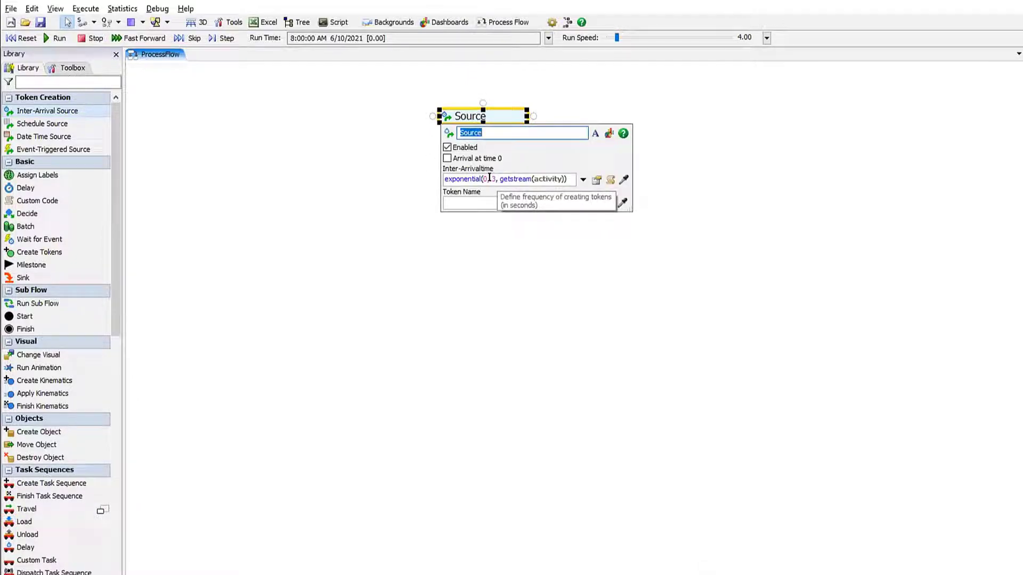
click(413, 114)
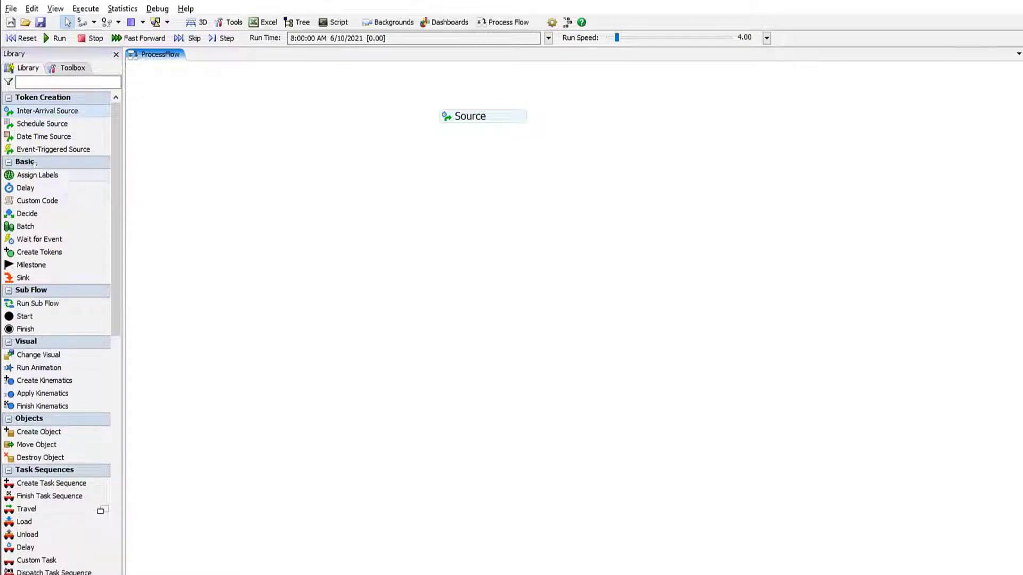
drag(38, 175, 356, 166)
drag(435, 127, 465, 132)
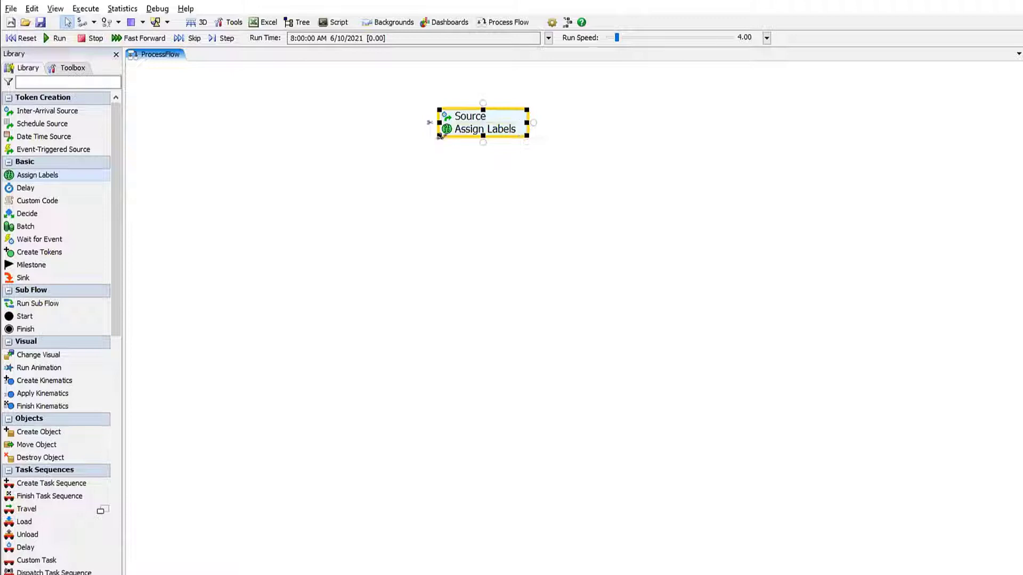
- Rename the Assign Labels activity "Assign Labels: Type, Weight, DollarValue" and widen the block so the full name fits
click(487, 132)
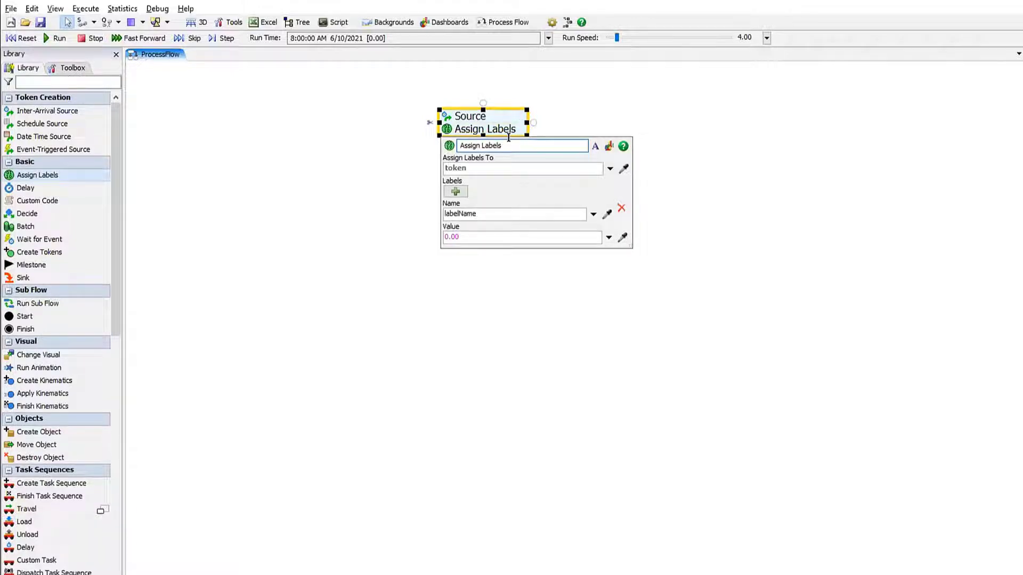
text(Type, Weight, DollarValue)
click(536, 113)
click(502, 130)
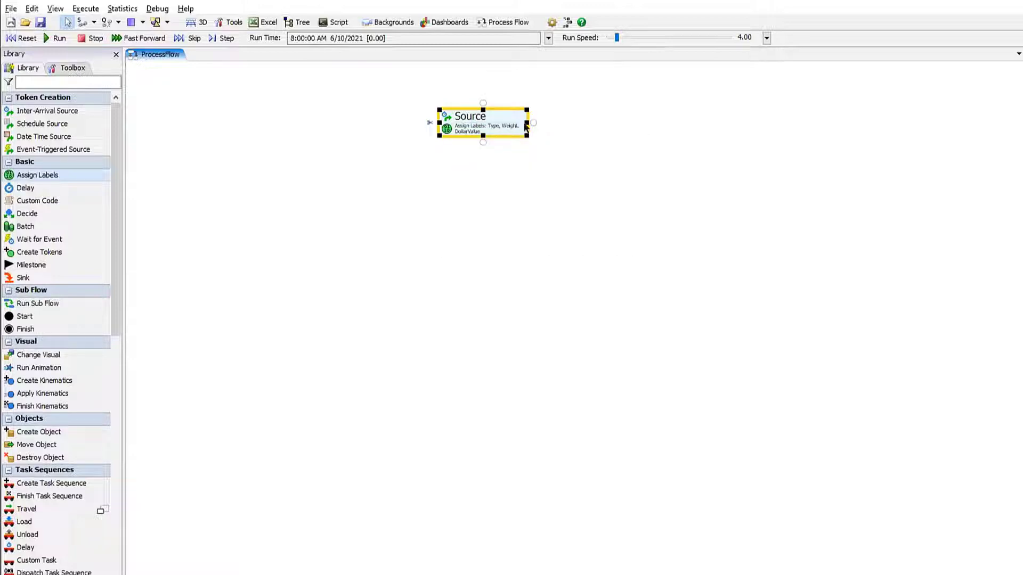
drag(527, 125, 599, 112)
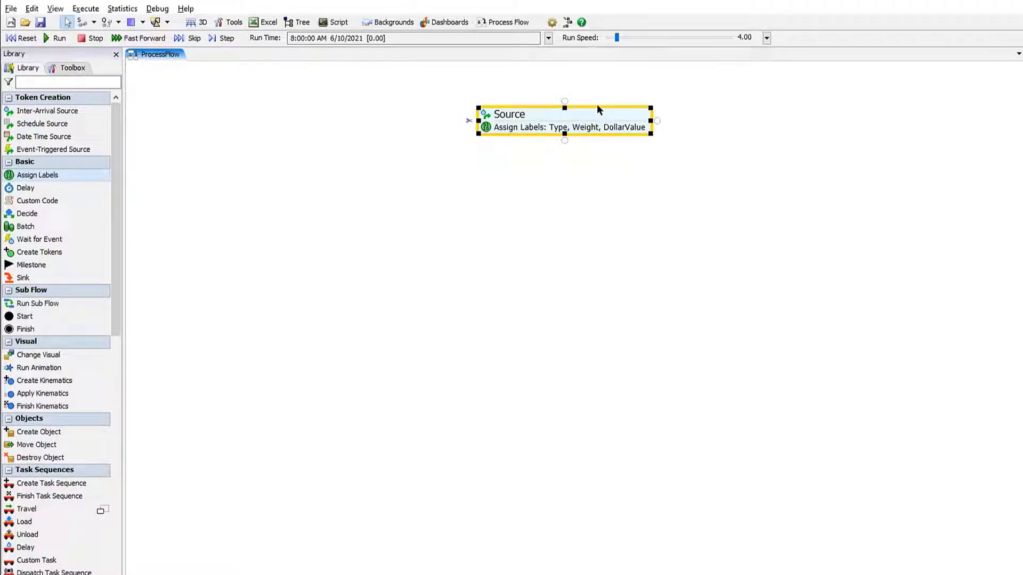
- Name the first label in the Assign Labels activity Type and make its value By Percentage
click(495, 126)
click(520, 211)
text(Type)
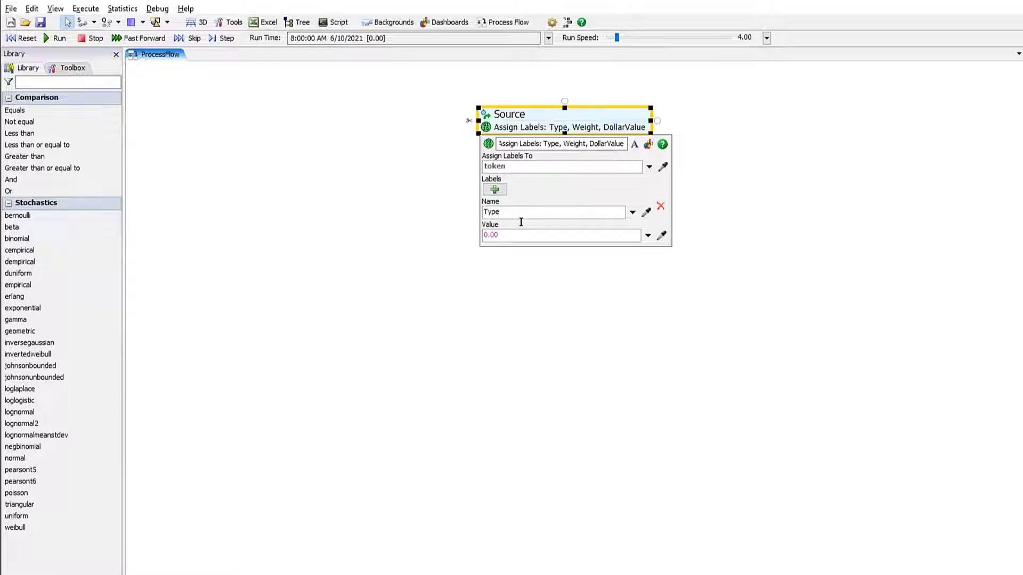
key(Tab)
click(647, 235)
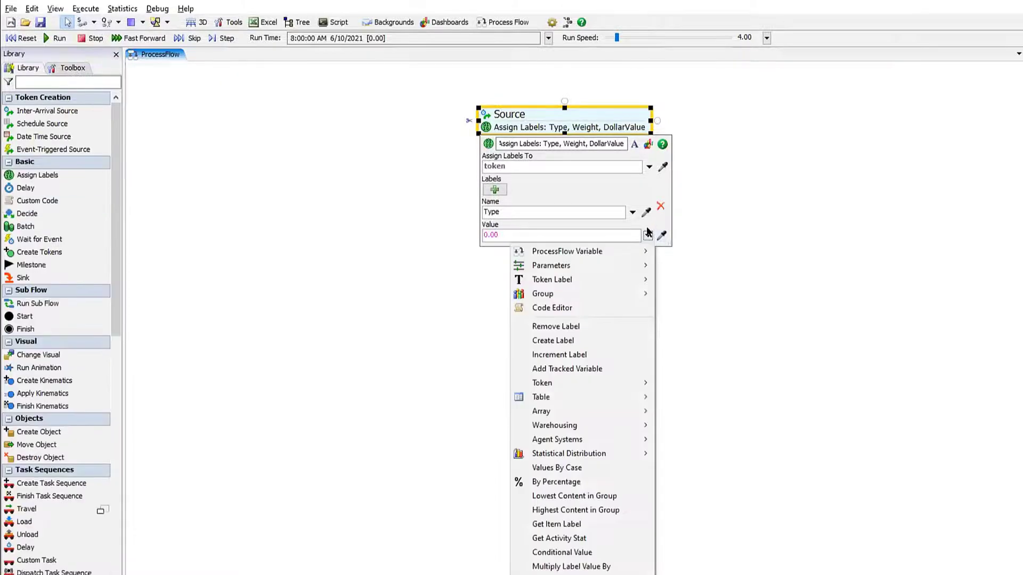
click(545, 481)
- Define the first three percentages for Type: 40 percent for value 1, 30 for value 2 and 10 for value 3
text(40)
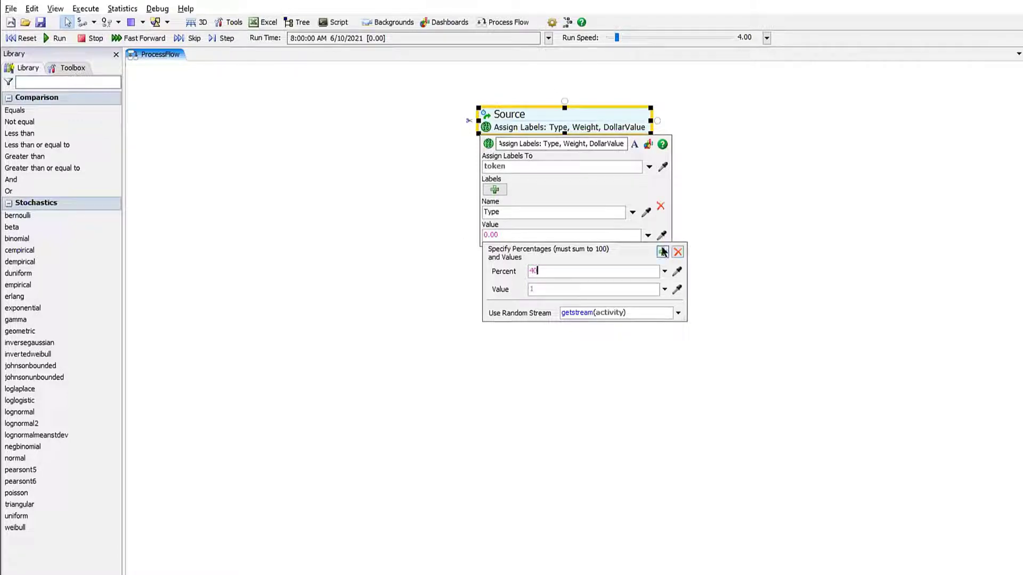
text(30)
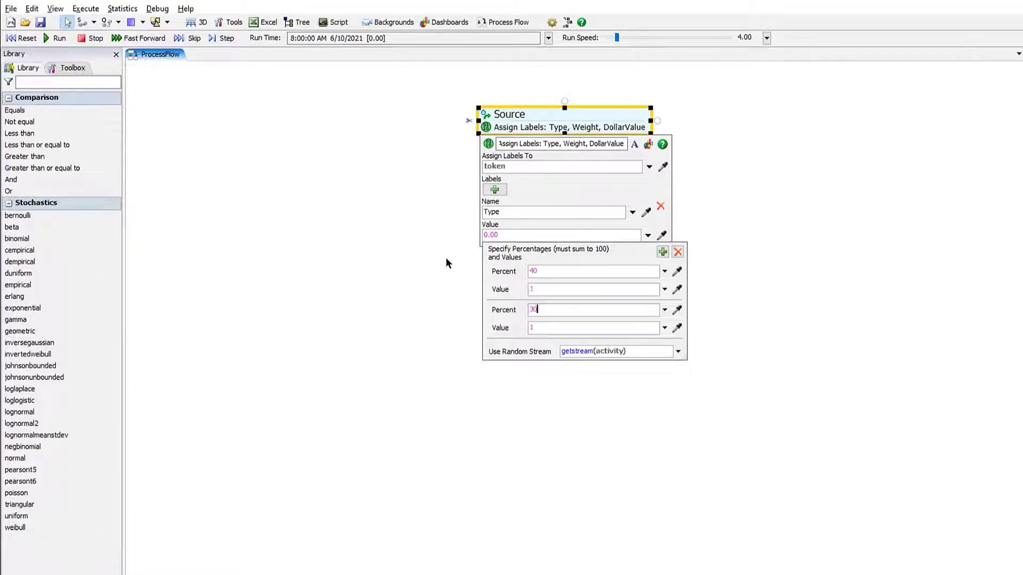
click(530, 326)
text(2)
click(662, 251)
click(553, 344)
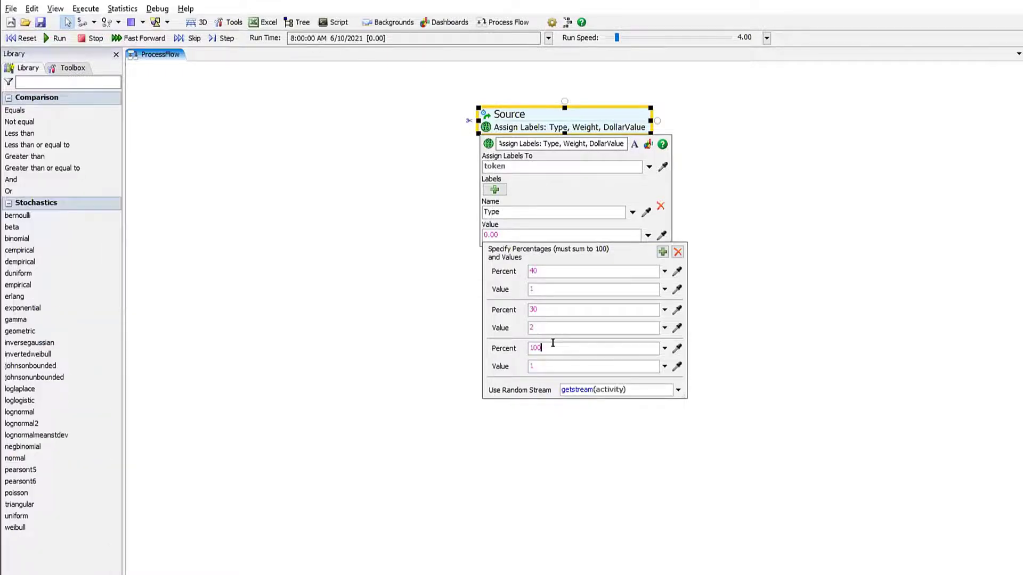
key(Tab)
text(3)
- Add two more percentage entries for Type: 10 percent for value 4 and 10 percent for value 5
click(662, 252)
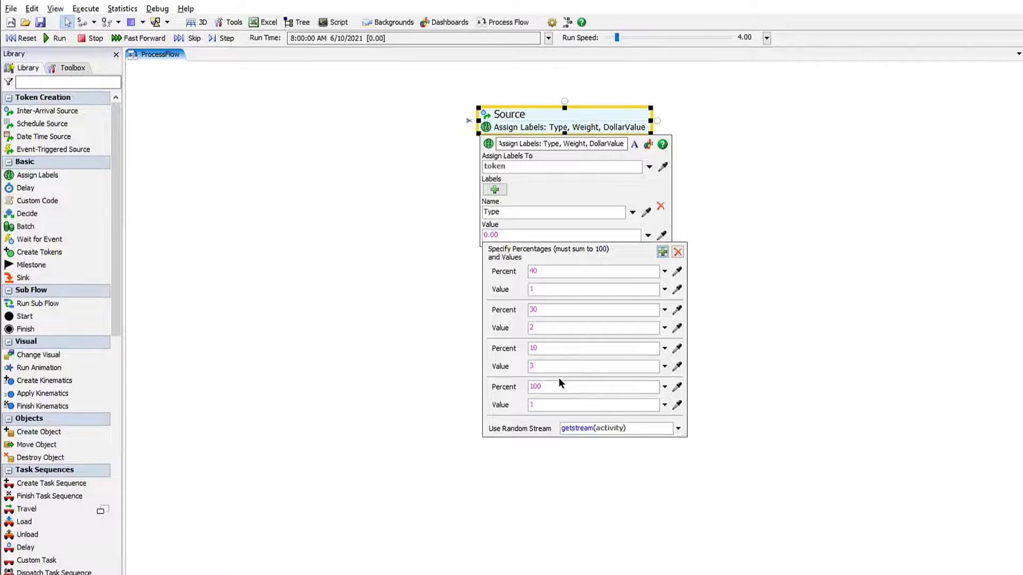
click(559, 385)
key(BackSpace)
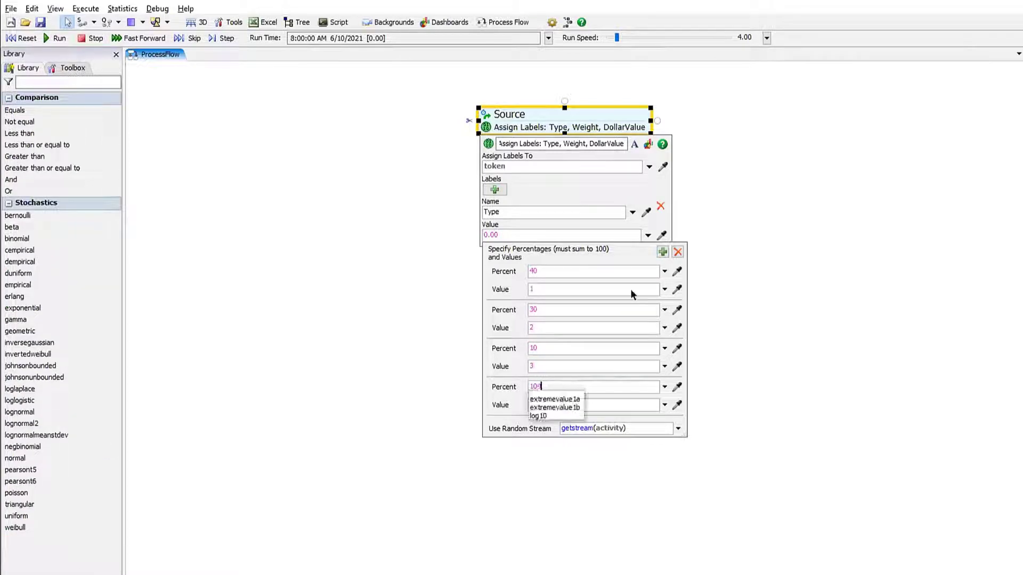
key(BackSpace)
drag(533, 405, 484, 410)
text(4)
click(662, 252)
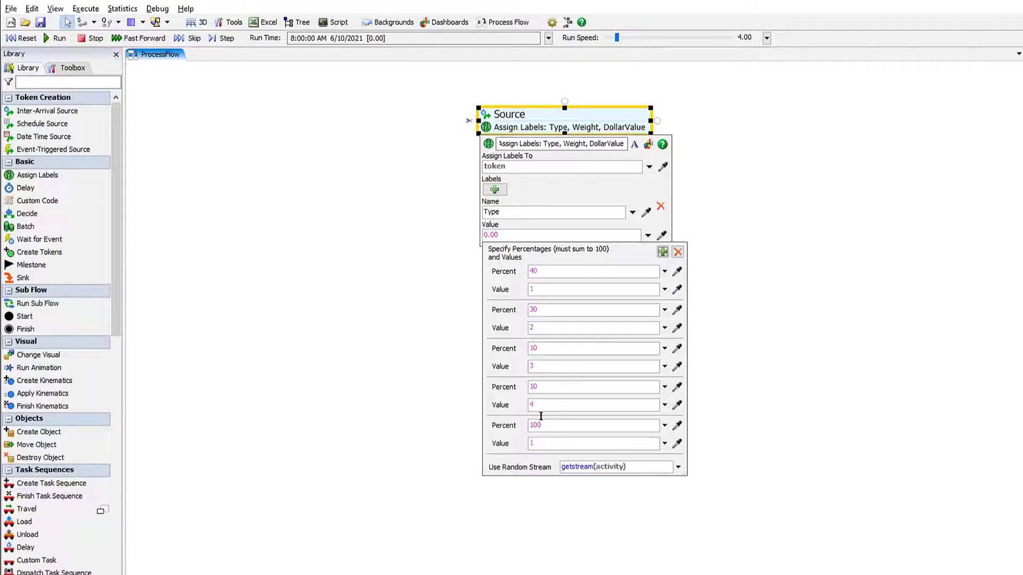
click(541, 422)
key(BackSpace)
drag(534, 443, 484, 434)
text(5)
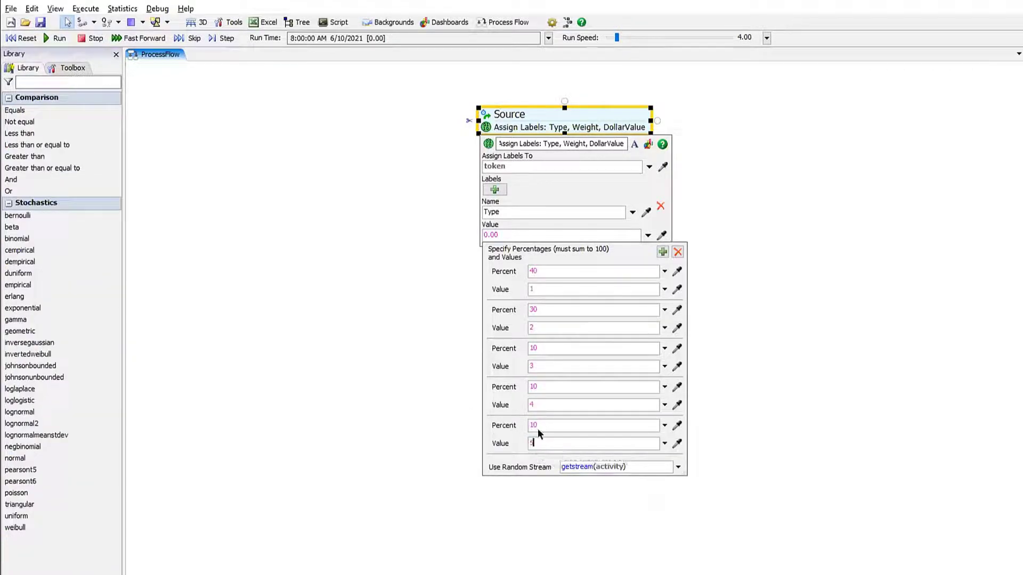
click(555, 197)
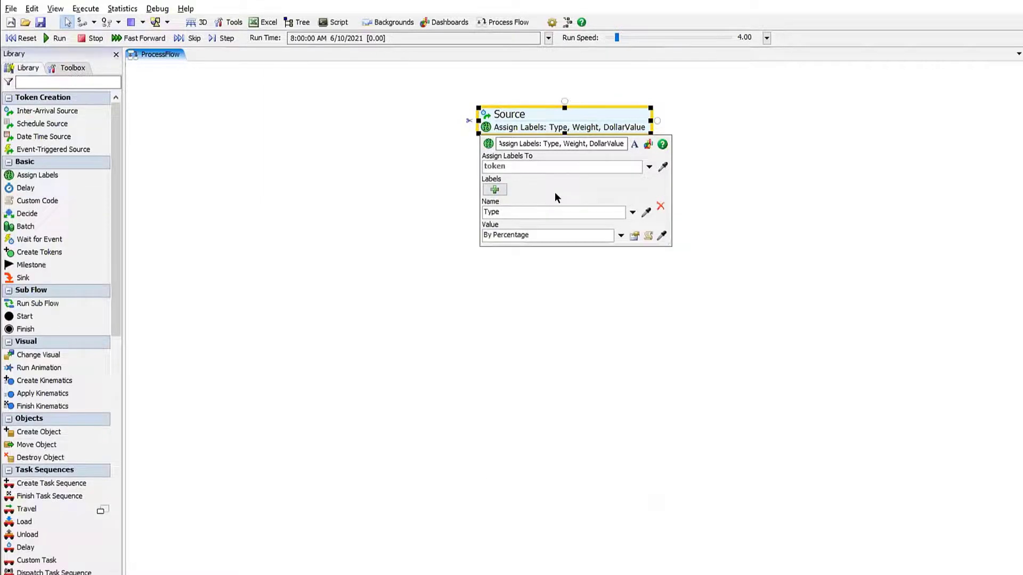
- Add a second label named Weight and give it a uniform statistical distribution
click(495, 189)
text(Weight)
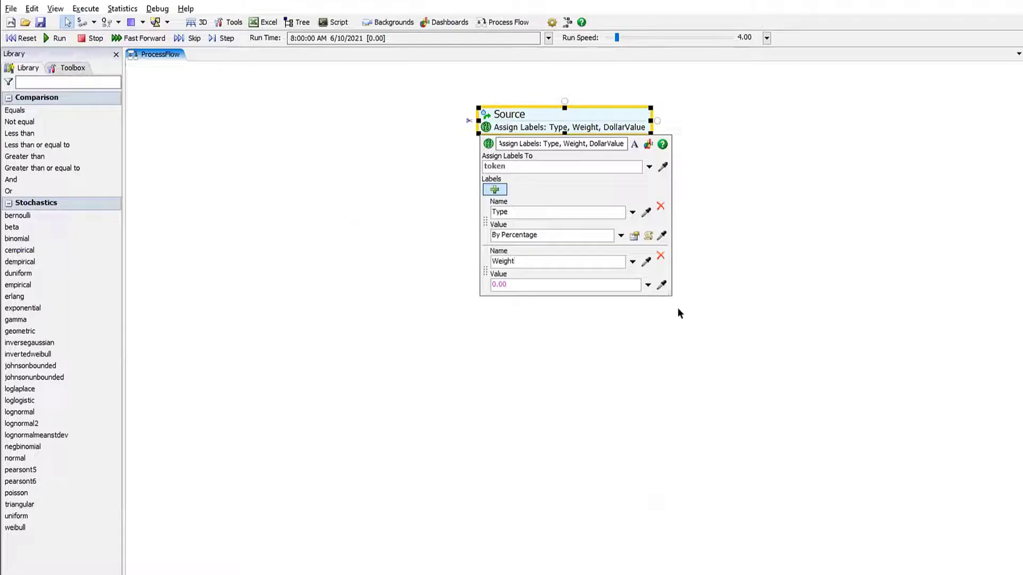
click(648, 285)
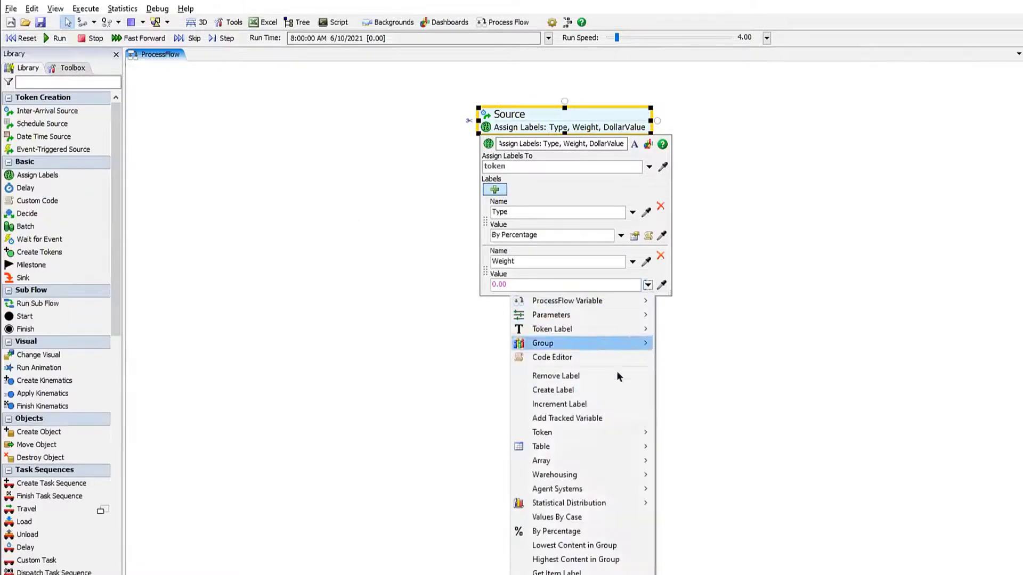
mouse_move(597, 503)
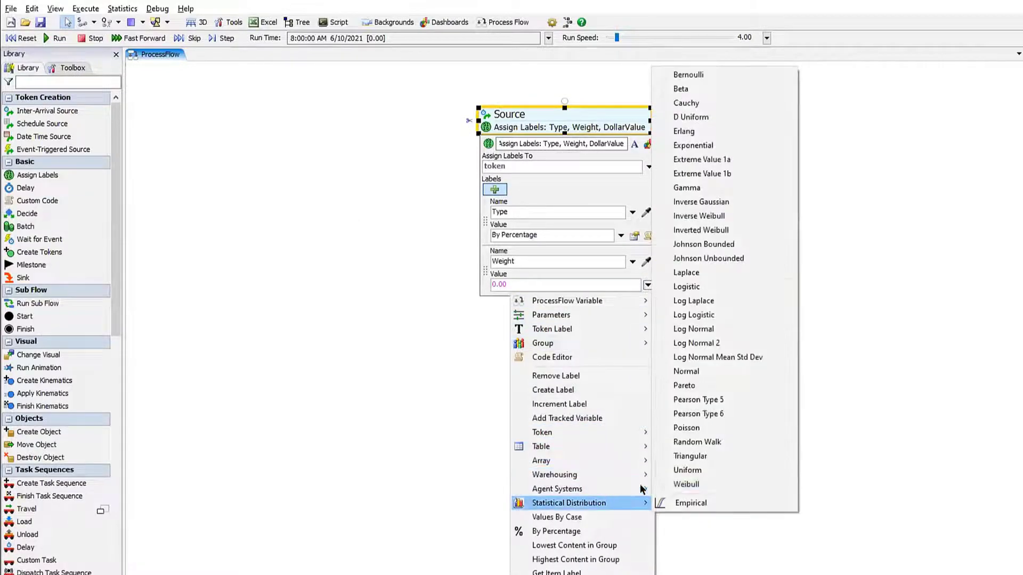
click(682, 471)
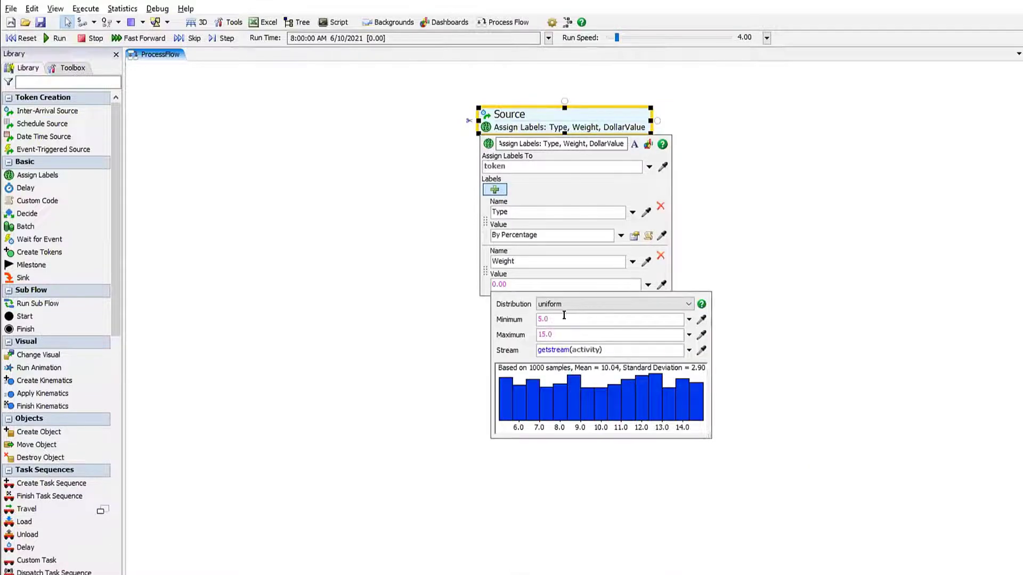
- Set the Weight label's uniform distribution to a minimum of 10 and a maximum of 50
click(564, 317)
key(BackSpace)
key(BackSpace)
key(BackSpace)
text(10)
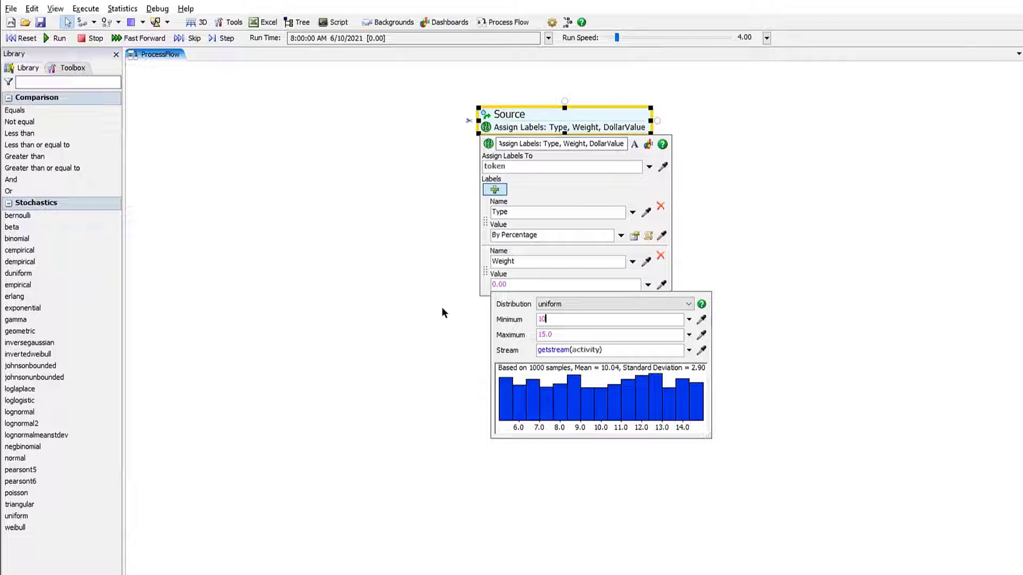
double_click(579, 336)
text(50)
click(555, 266)
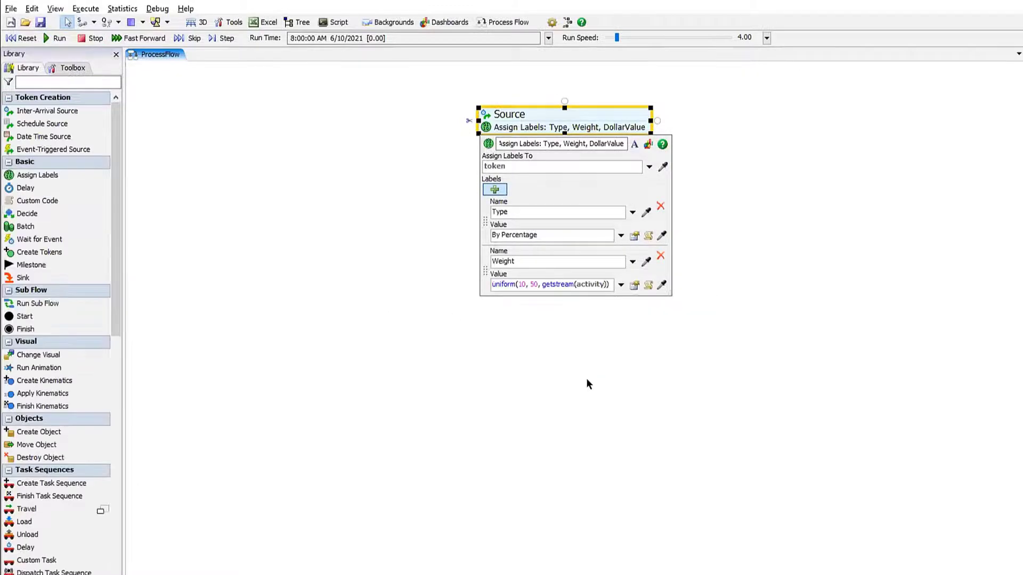
- Add a third label named DollarValue and give it a uniform statistical distribution
click(494, 189)
double_click(506, 311)
text(DollarValue)
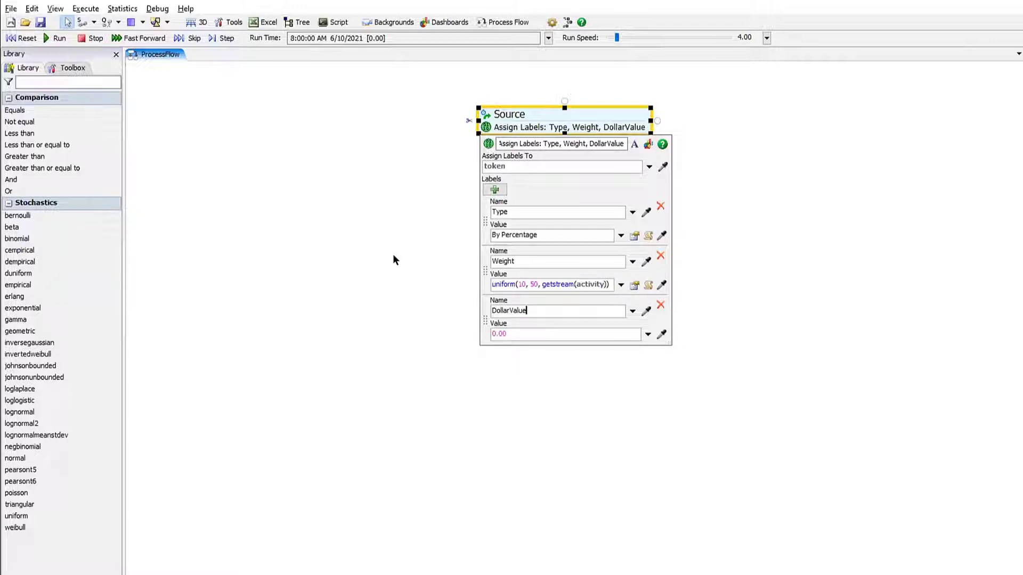
click(647, 334)
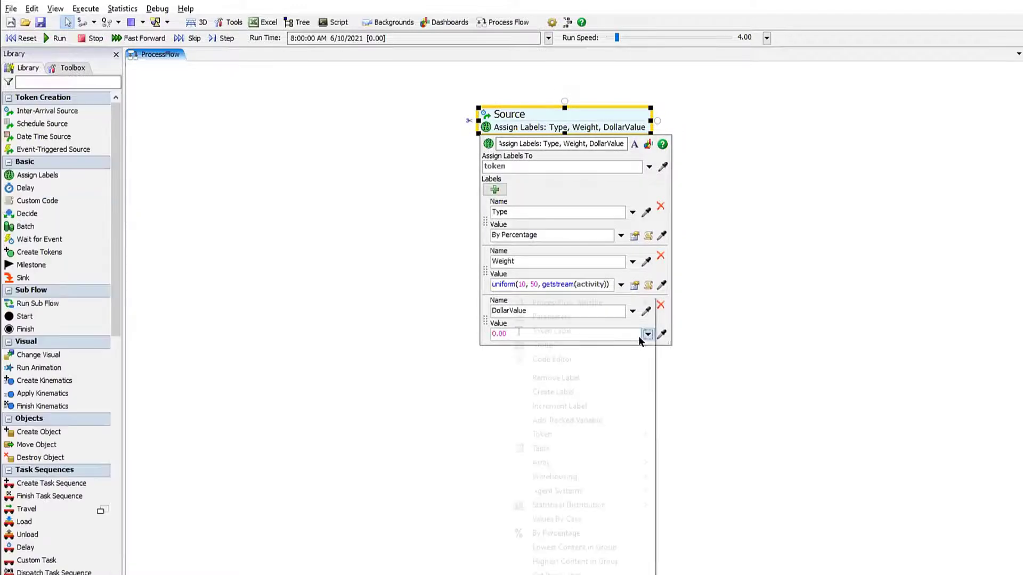
mouse_move(618, 492)
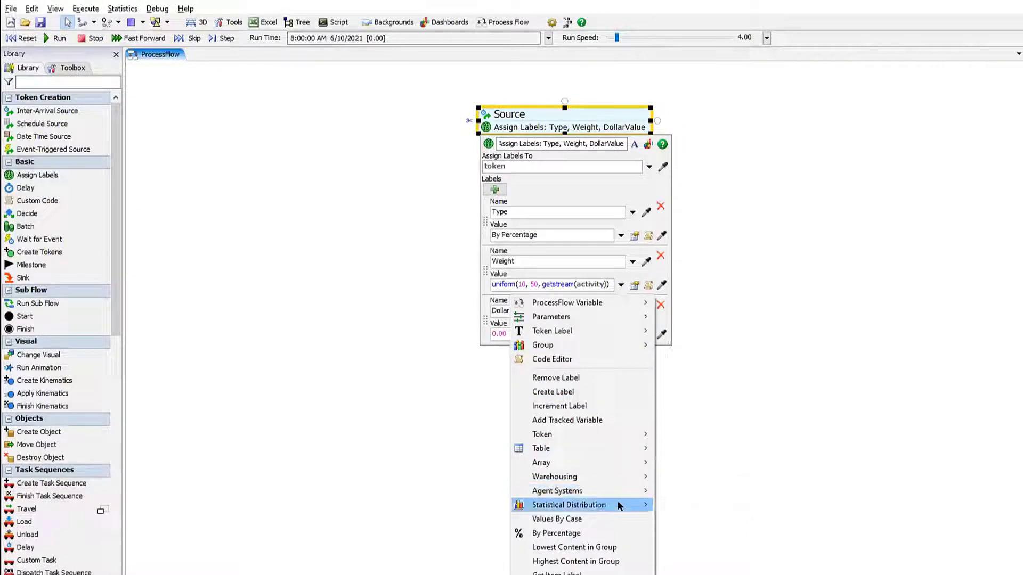
click(692, 472)
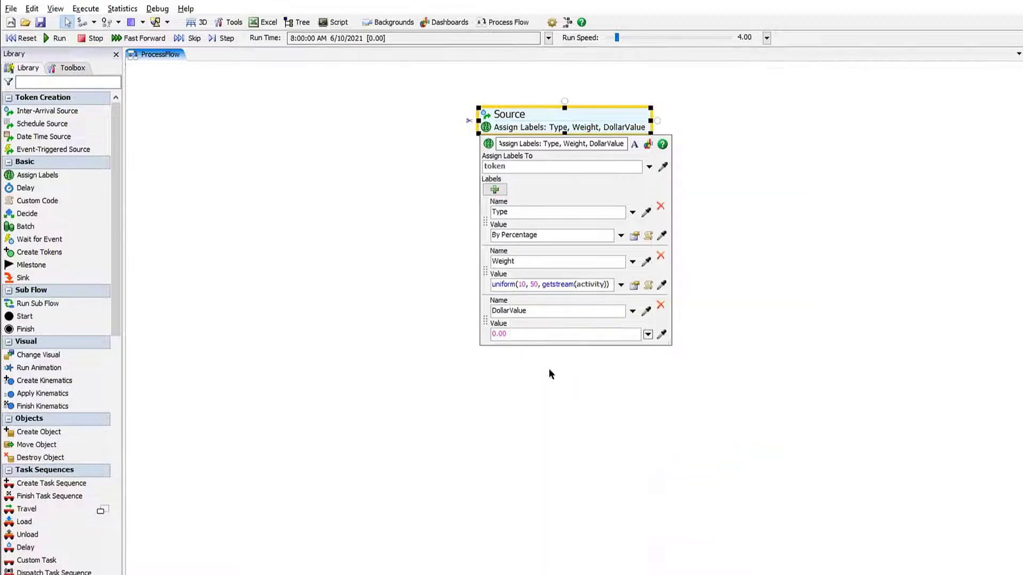
- Set the DollarValue label's uniform distribution to a minimum of 100 and a maximum of 1000
drag(552, 368, 453, 349)
text(100)
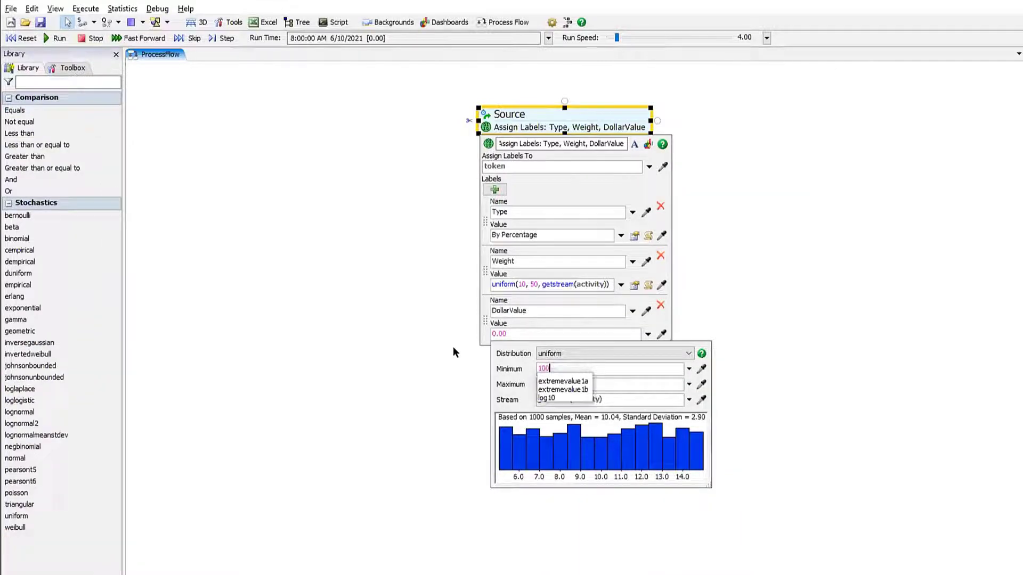
key(Tab)
text(1000)
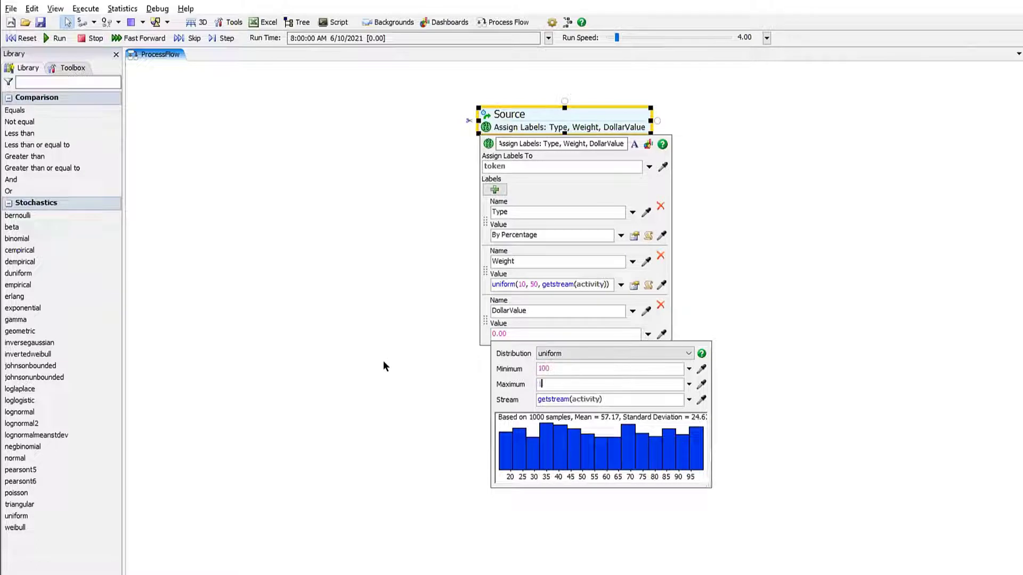
click(519, 332)
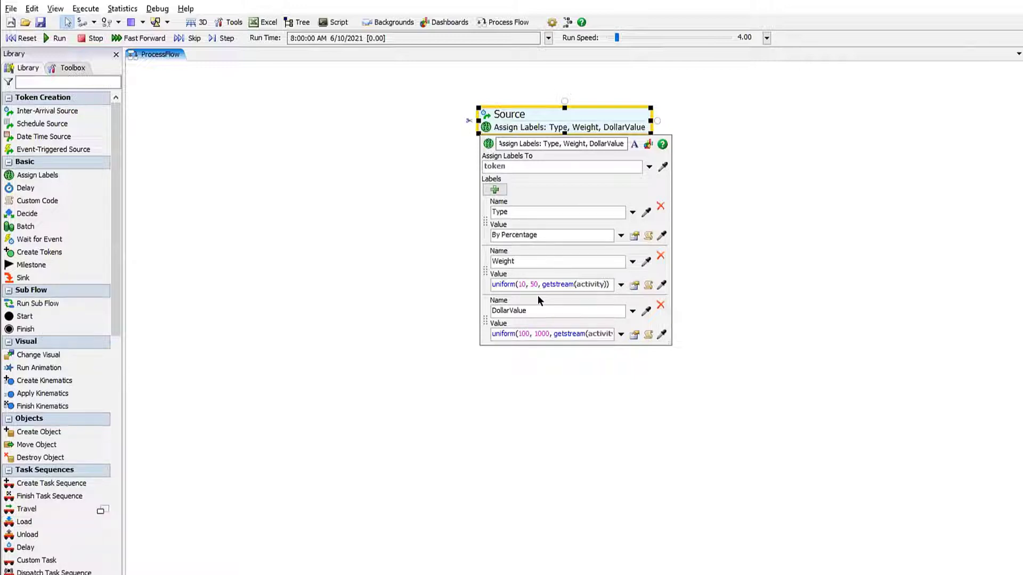
click(679, 111)
- Reposition the Source block slightly and set the process flow's token colors to use the Type label
drag(586, 111, 605, 114)
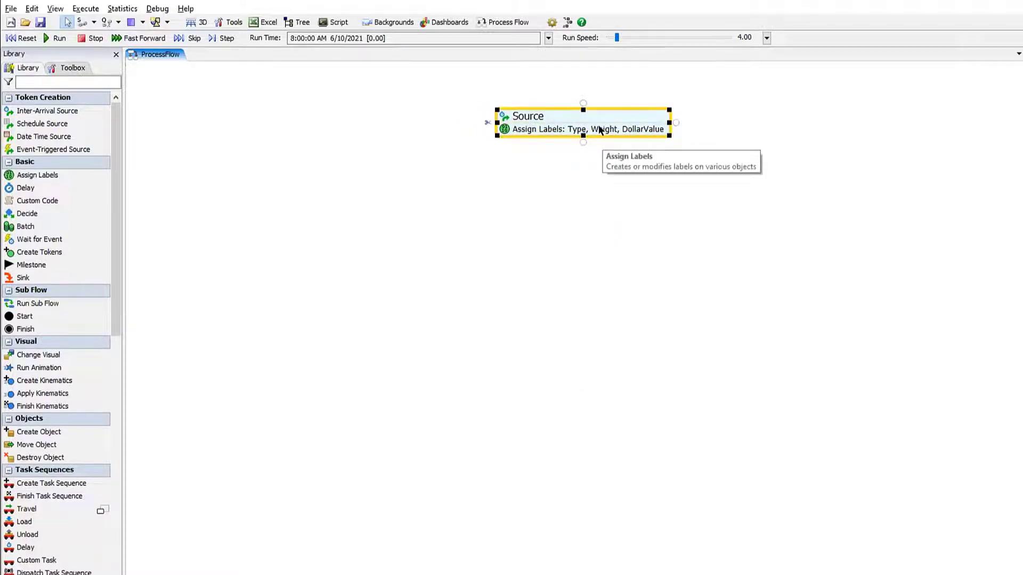
click(781, 130)
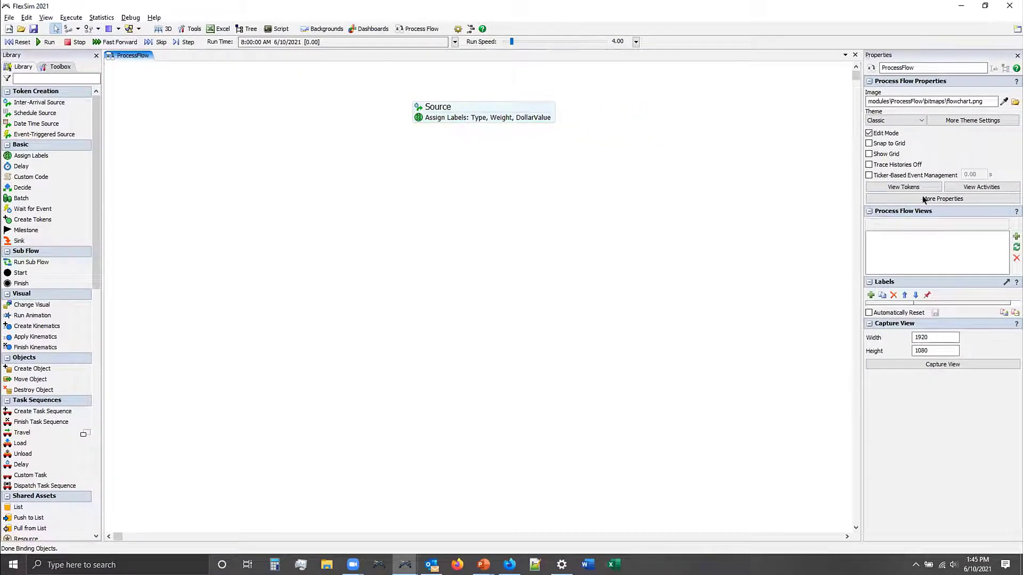
click(915, 200)
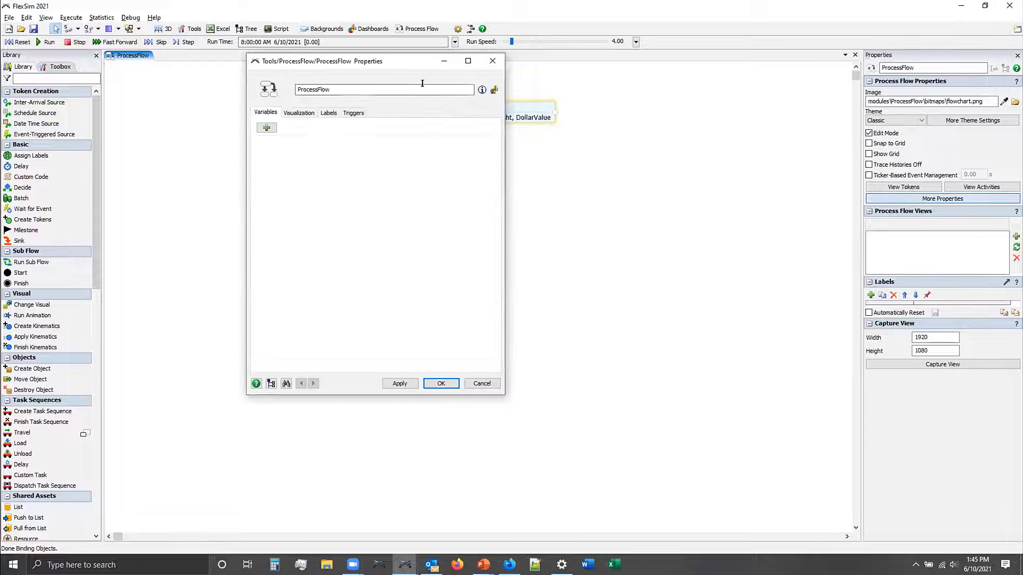
drag(401, 65, 743, 73)
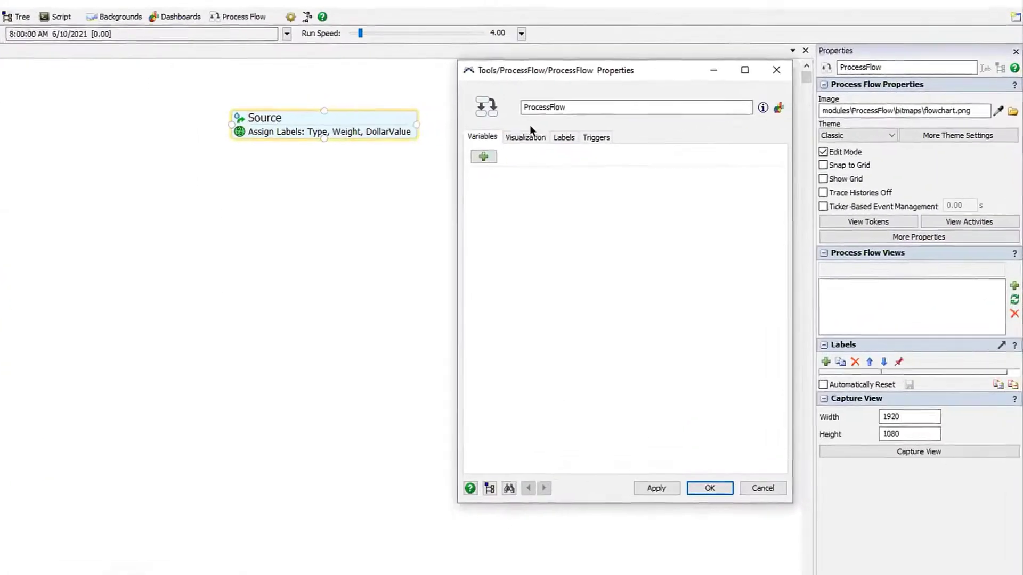
click(628, 123)
click(502, 259)
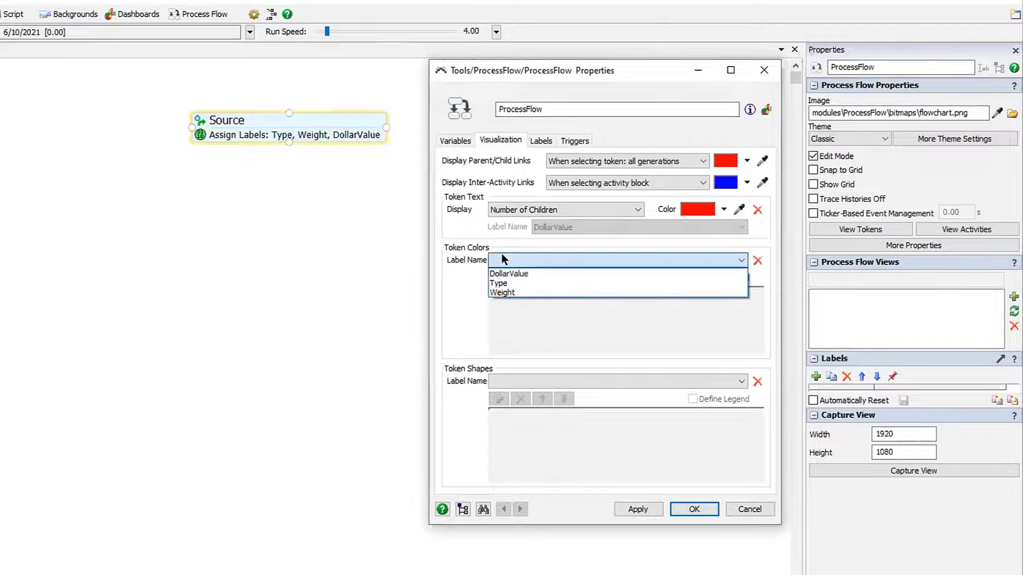
click(538, 282)
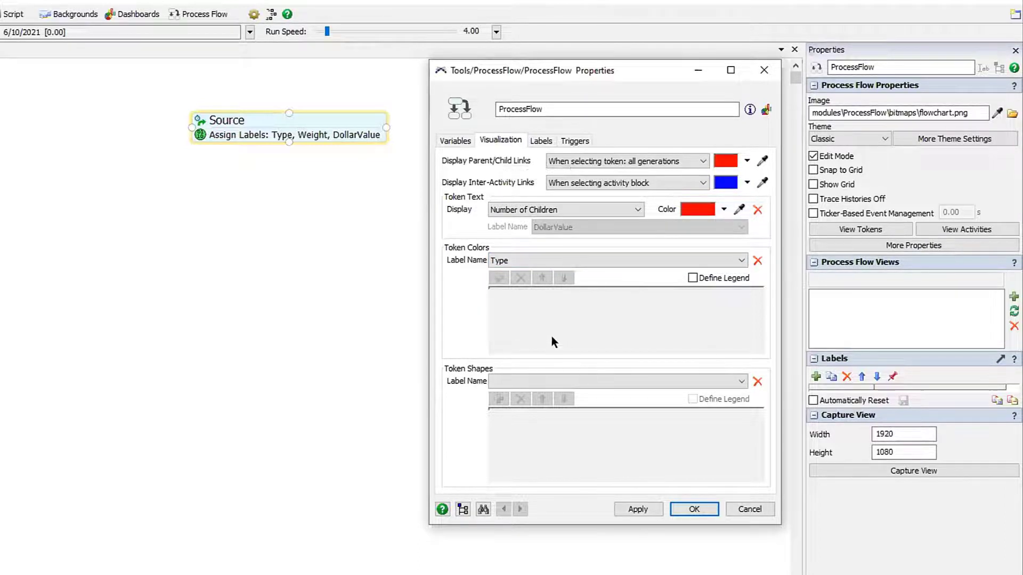
click(760, 69)
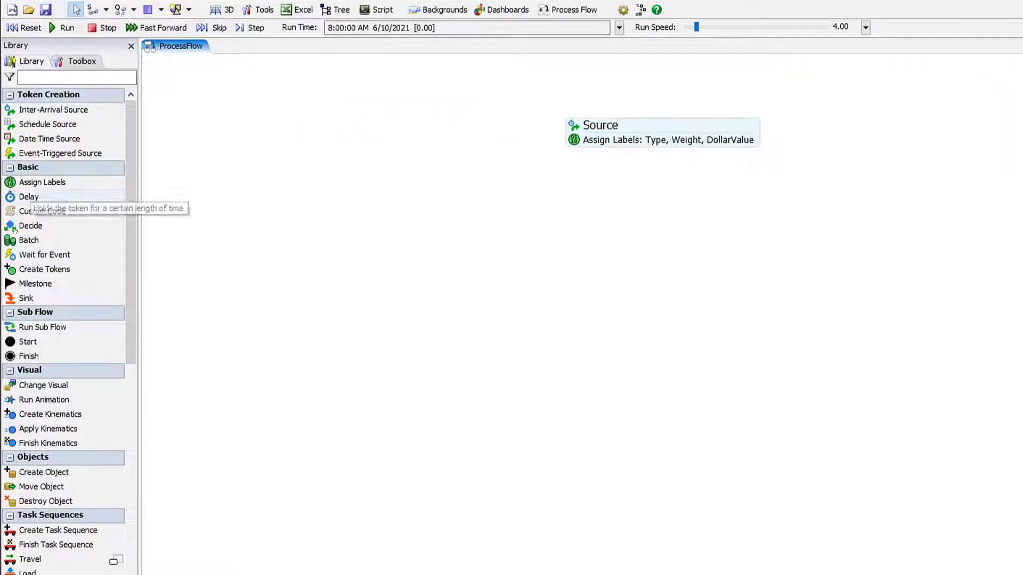
- Attach a Decide activity beneath Assign Labels in the source block and rename it "Decide: By Type"
mouse_move(595, 161)
mouse_down()
mouse_move(579, 158)
mouse_move(596, 159)
mouse_up()
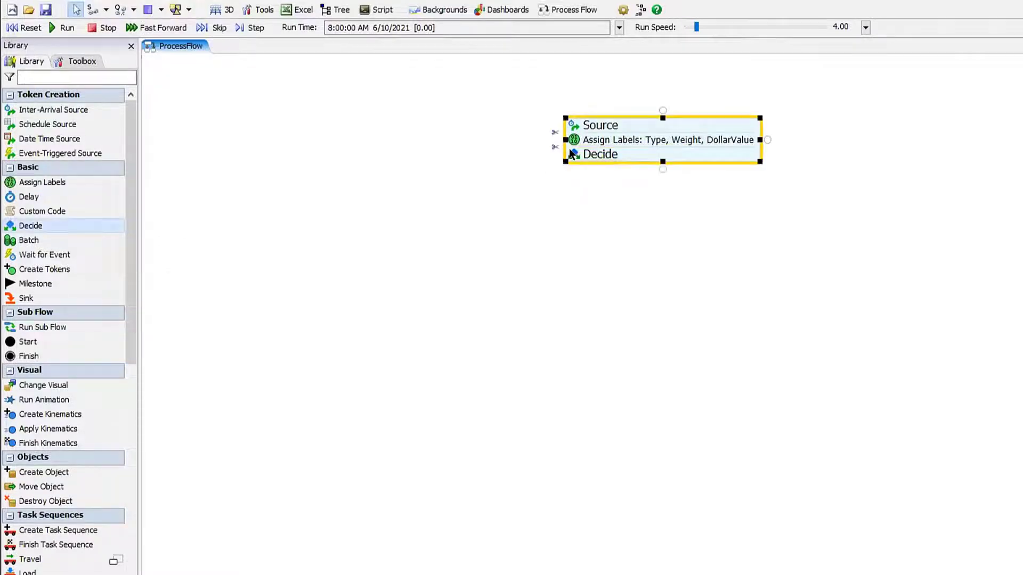
click(572, 152)
click(615, 172)
text(: By type)
key(BackSpace)
key(BackSpace)
key(BackSpace)
key(BackSpace)
text(Type)
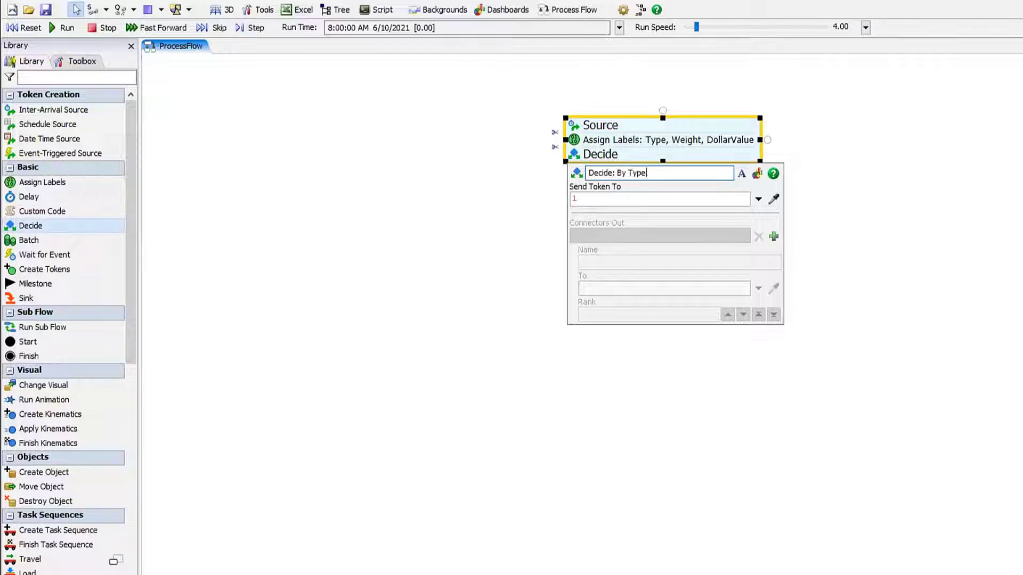
click(501, 190)
- Add a Delay activity below the source block and name it "Delay: Type 3"
drag(29, 197, 664, 252)
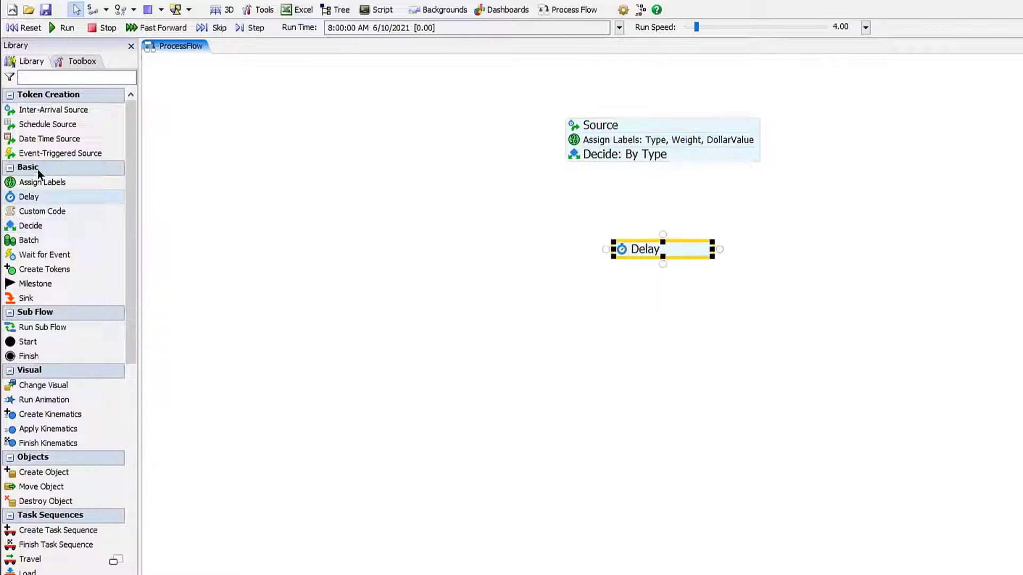
click(625, 253)
click(677, 270)
text(: Type 3)
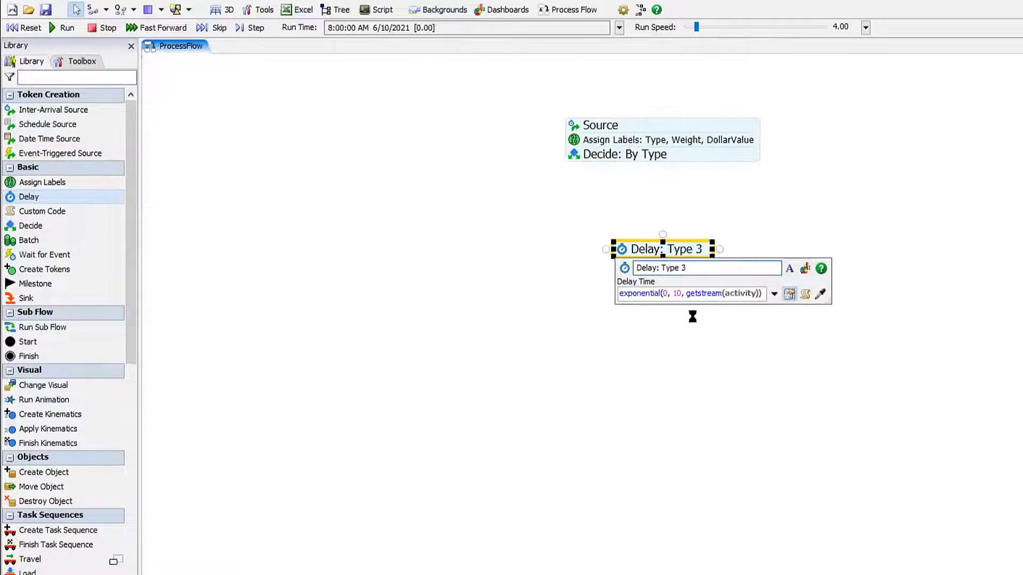
- Set the Type 3 delay time to an exponential distribution with parameters 0 and 45
drag(683, 349, 606, 333)
text(15)
click(618, 203)
- Copy the Type 3 delay and paste two duplicates to its left, staggering their heights
click(651, 251)
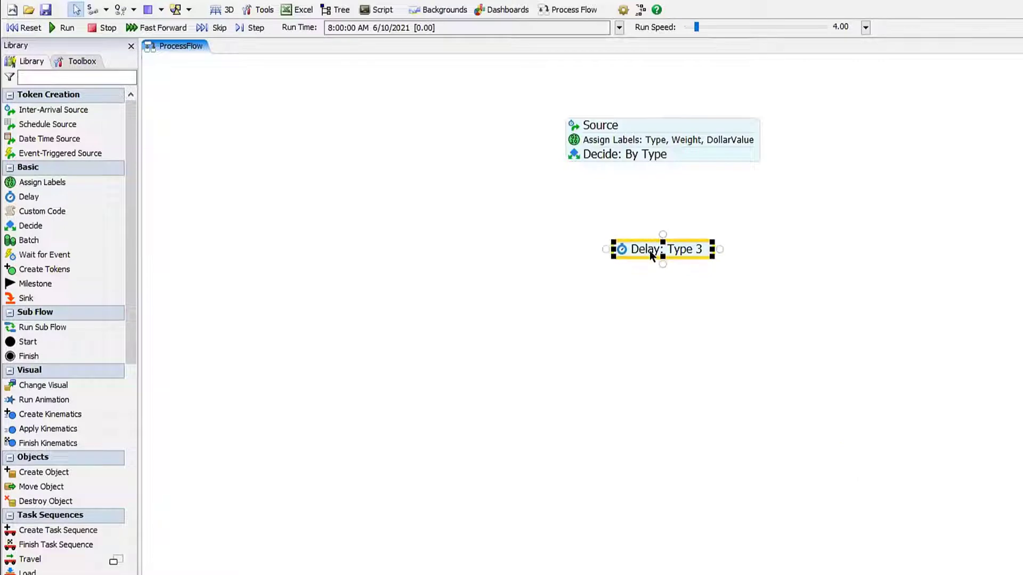
click(501, 230)
key(ctrl+v)
drag(548, 232, 534, 205)
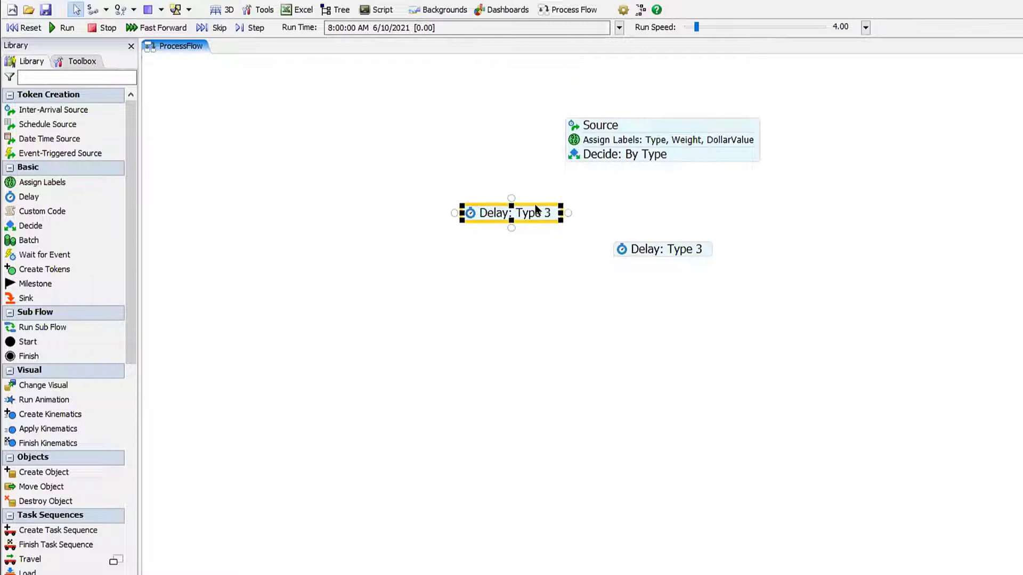
key(ctrl+v)
mouse_move(411, 248)
mouse_down()
mouse_move(393, 257)
mouse_move(410, 238)
mouse_move(426, 242)
mouse_move(407, 235)
mouse_move(429, 245)
mouse_move(396, 238)
mouse_up()
- Rename the leftmost delay copy "Delay: Type 1" and the other copy "Delay: Type 2"
click(337, 250)
click(449, 262)
key(BackSpace)
text(1)
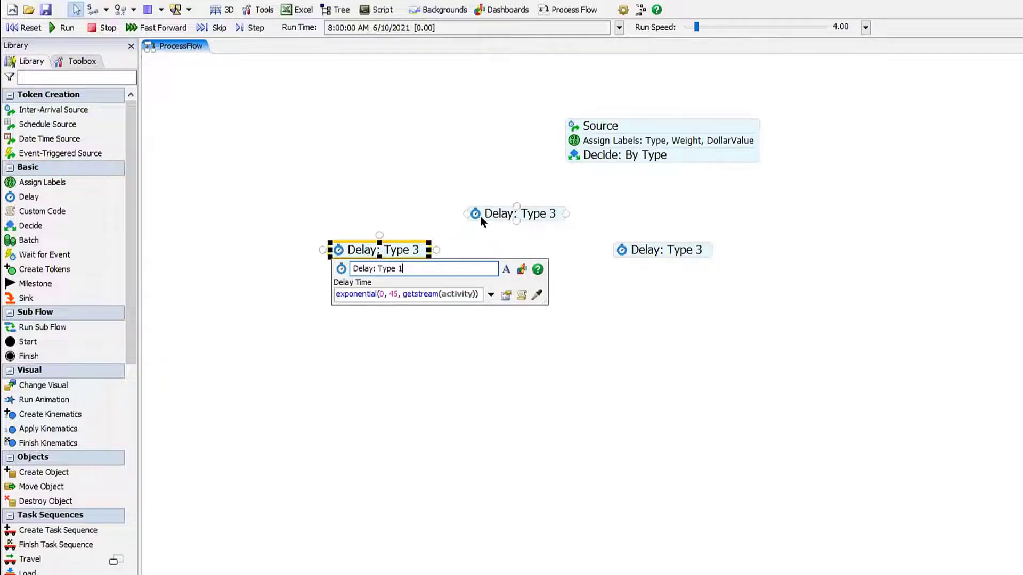
click(476, 213)
click(562, 231)
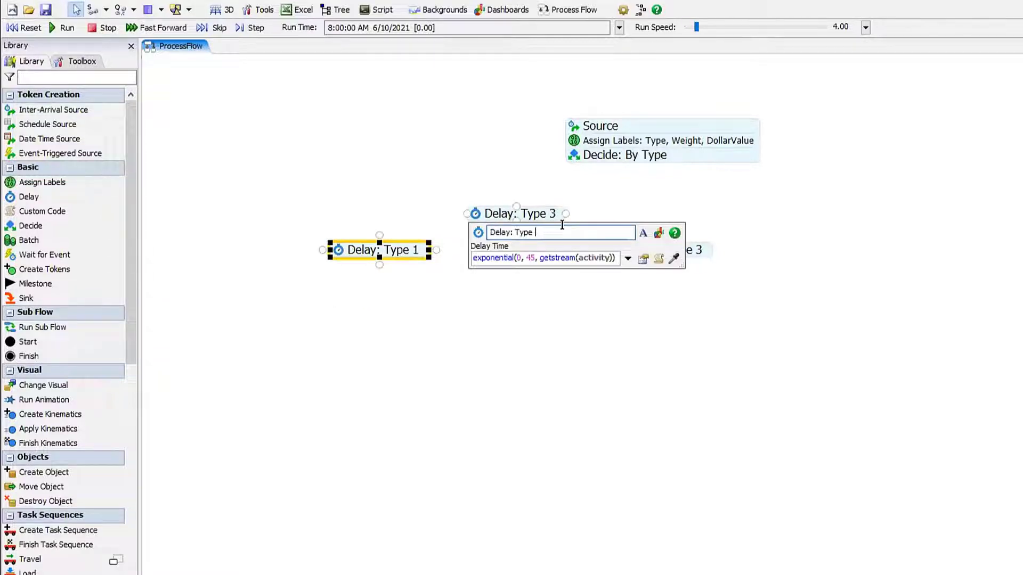
text(2)
click(655, 196)
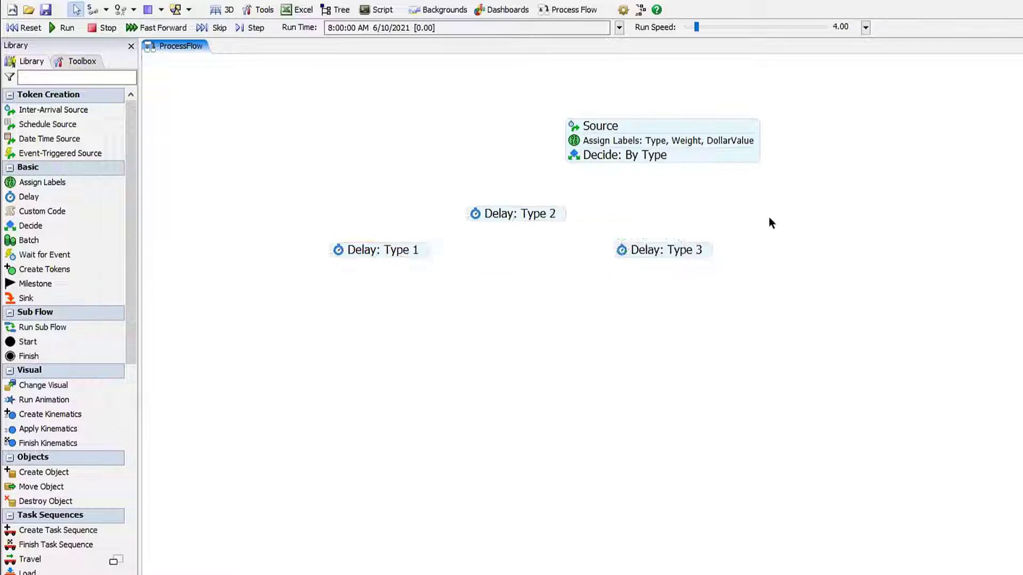
- Paste another delay copy to the right, level with the Type 2 delay, and rename it "Delay: Type 4"
key(ctrl+v)
drag(805, 222, 795, 211)
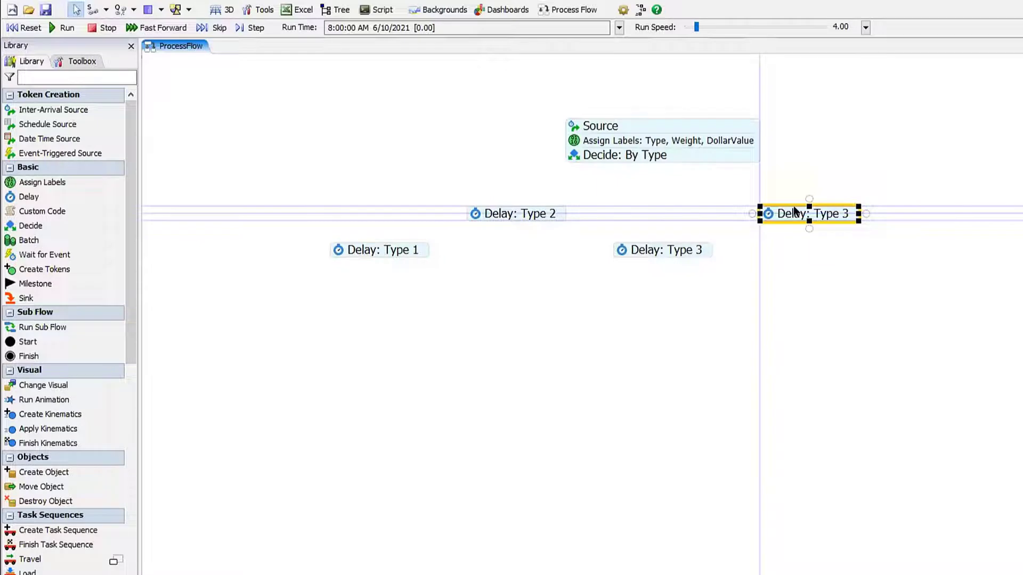
click(768, 213)
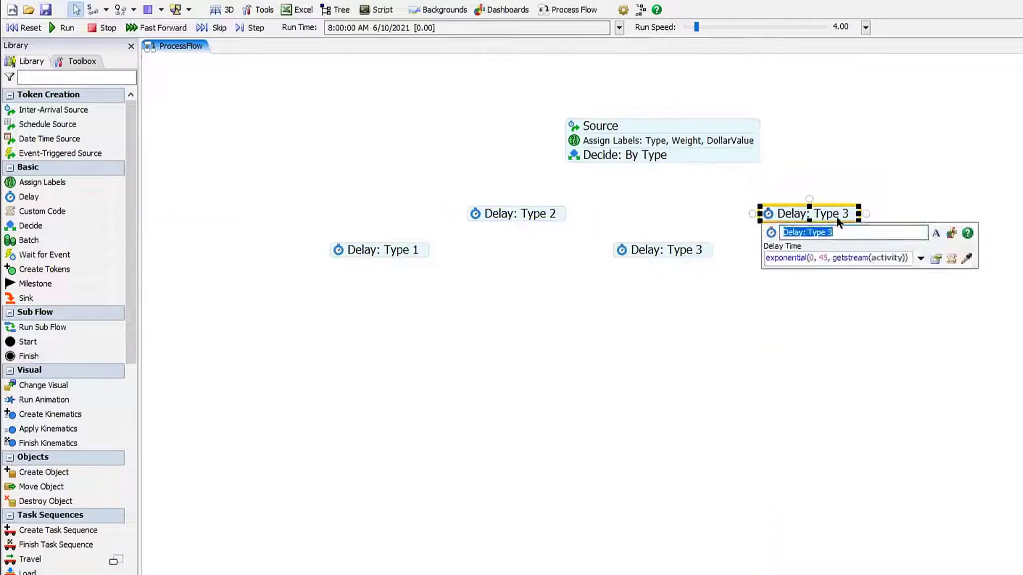
key(End)
key(BackSpace)
text(4)
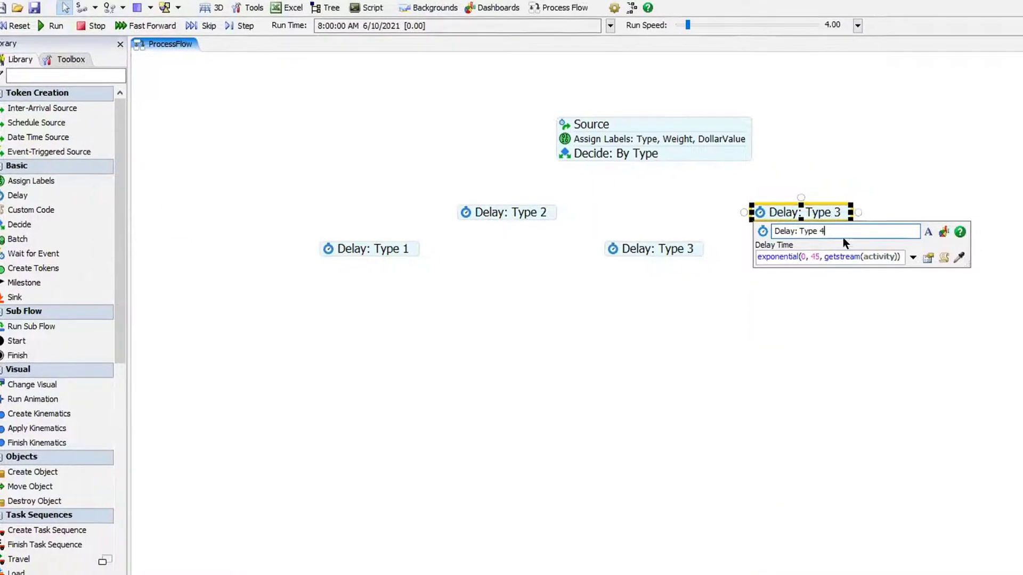
click(942, 217)
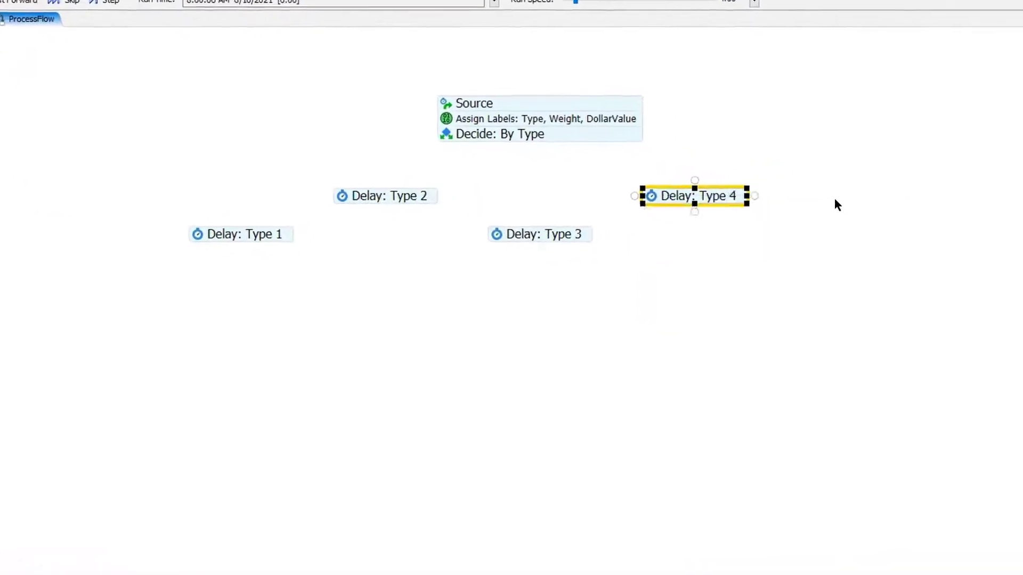
- Paste a delay copy at the far right, level with the Type 3 delay, and rename it "Delay: Type 5"
key(ctrl+v)
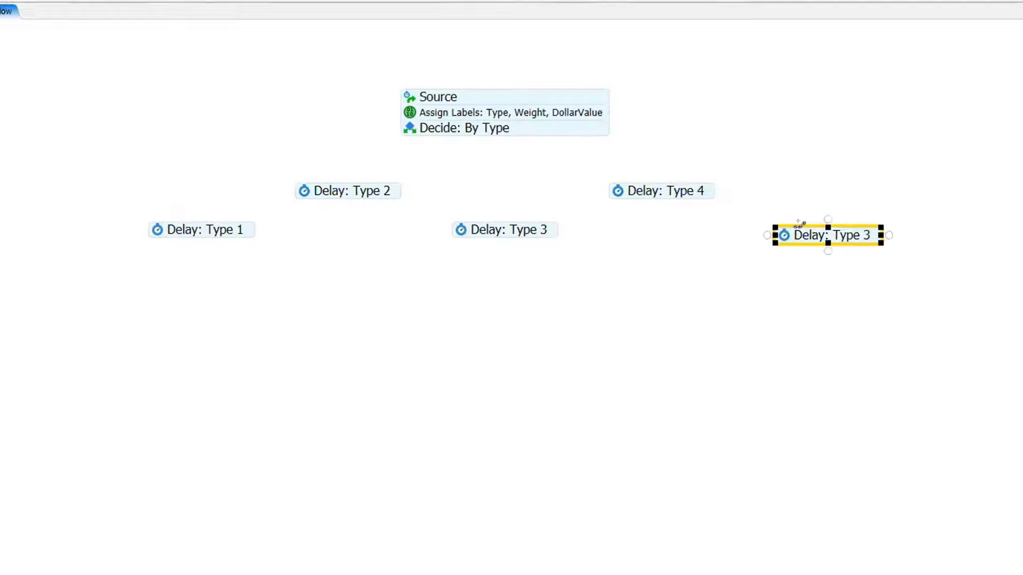
mouse_move(805, 236)
mouse_down()
mouse_move(788, 231)
mouse_move(798, 234)
mouse_up()
double_click(778, 225)
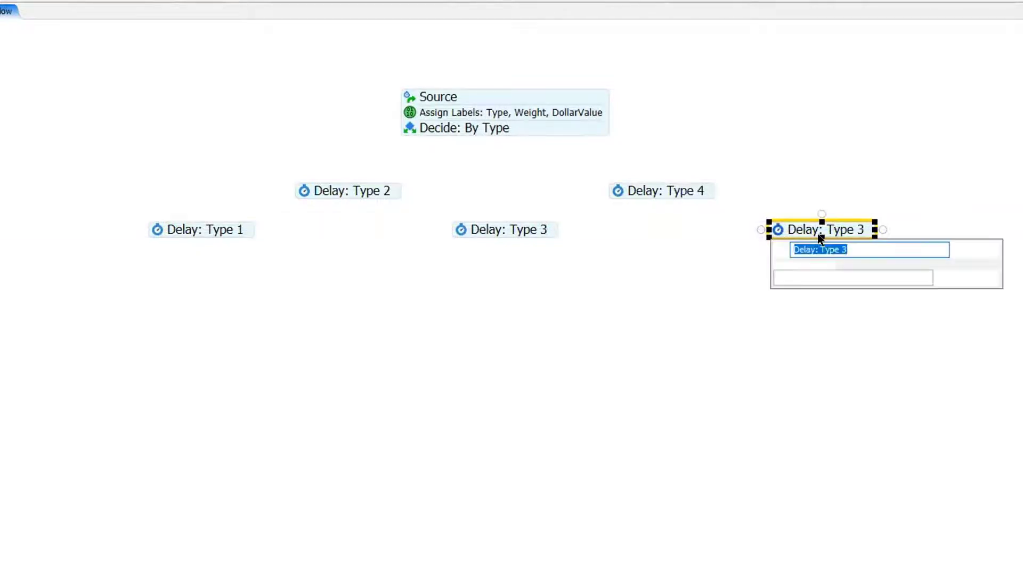
click(845, 240)
text(5)
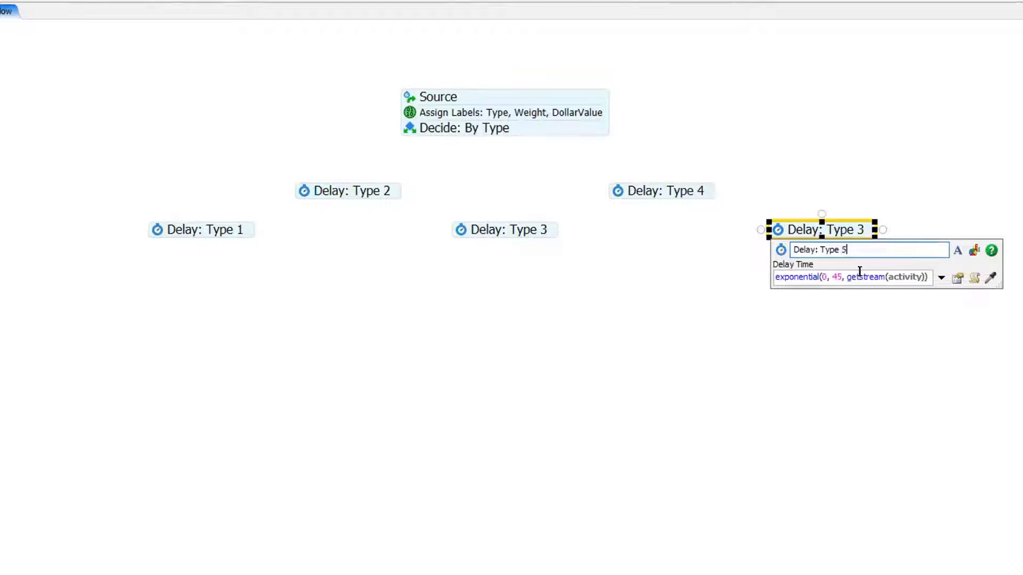
click(512, 293)
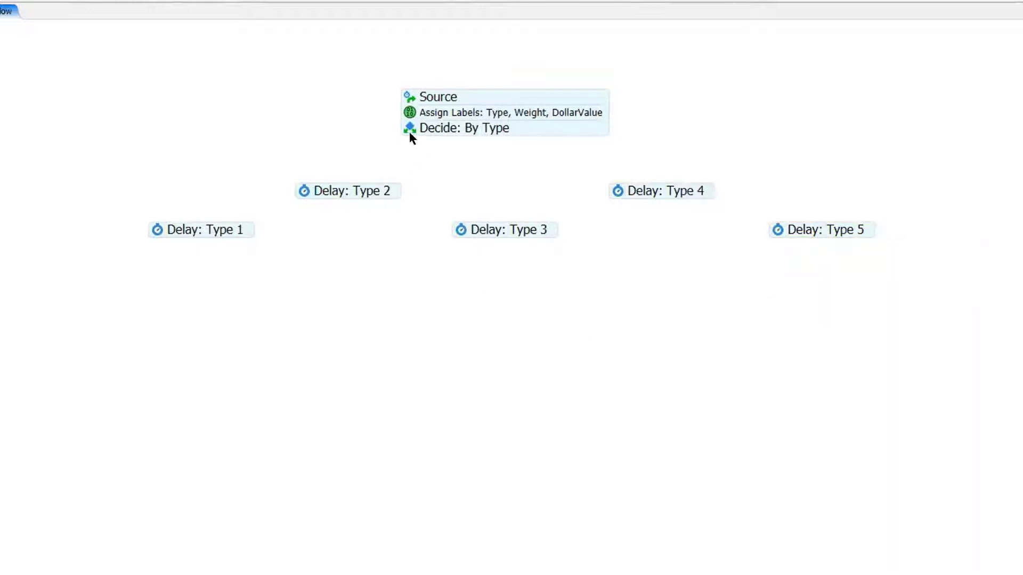
- Connect the Decide activity to the five delays in order from Type 1 to Type 5
drag(398, 128, 200, 219)
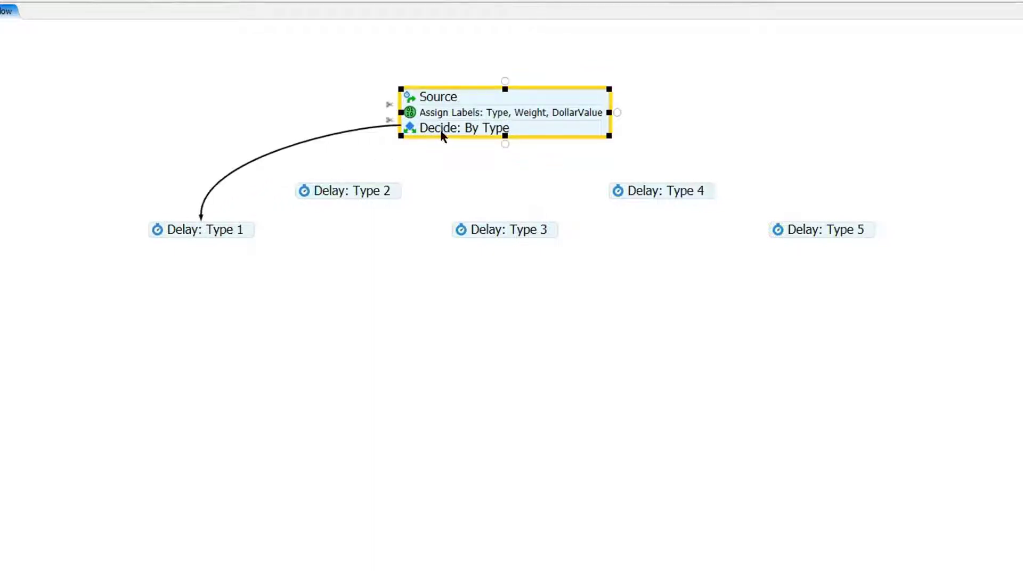
drag(429, 135, 349, 186)
drag(497, 139, 499, 220)
drag(572, 136, 660, 180)
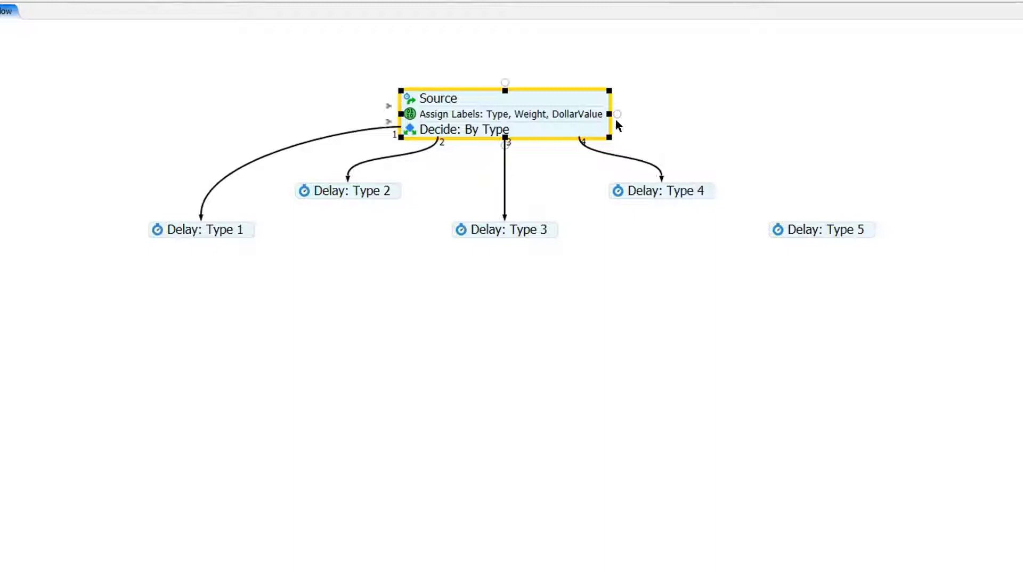
drag(610, 114, 823, 226)
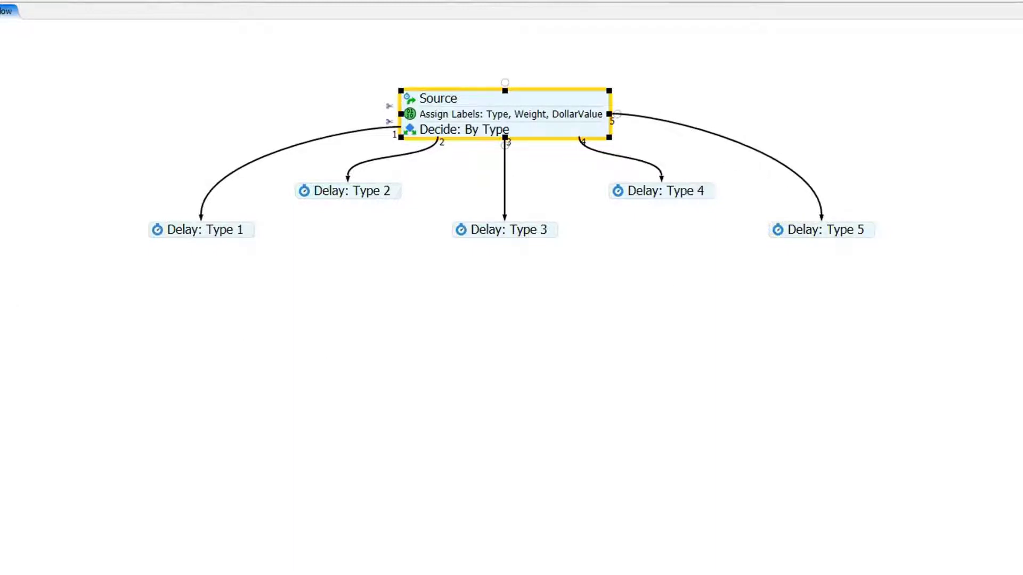
- Add a Sink centered below the delays and connect all five Delay activities to it
click(507, 421)
drag(546, 425, 487, 389)
drag(194, 238, 447, 372)
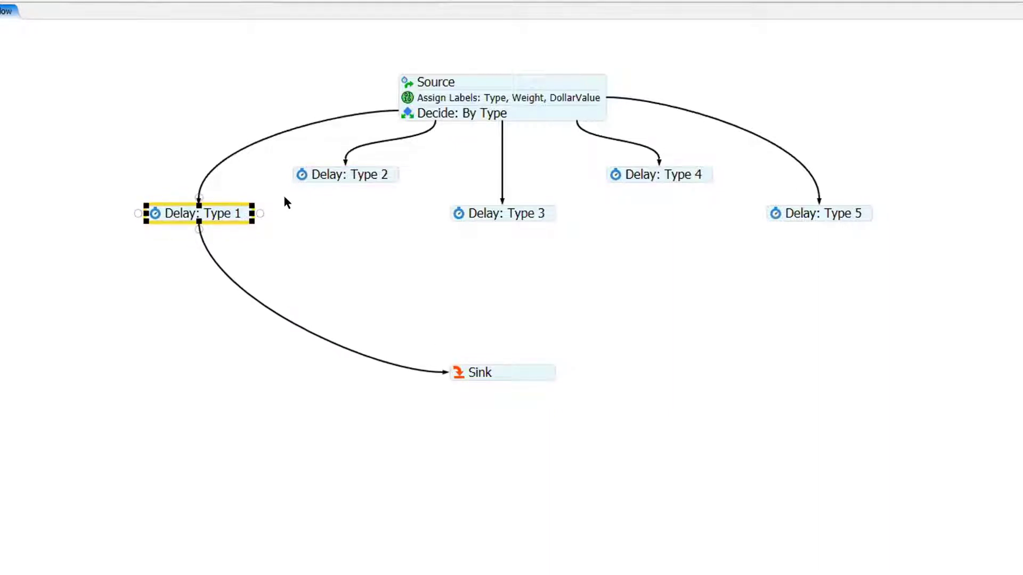
drag(346, 182, 464, 362)
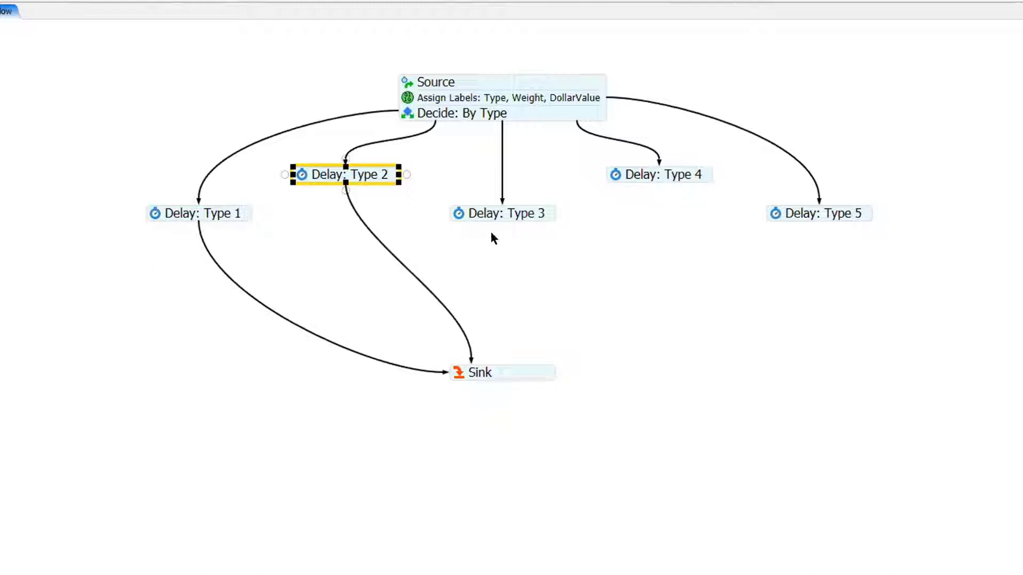
click(495, 220)
drag(503, 221, 498, 362)
click(656, 178)
drag(660, 182, 525, 361)
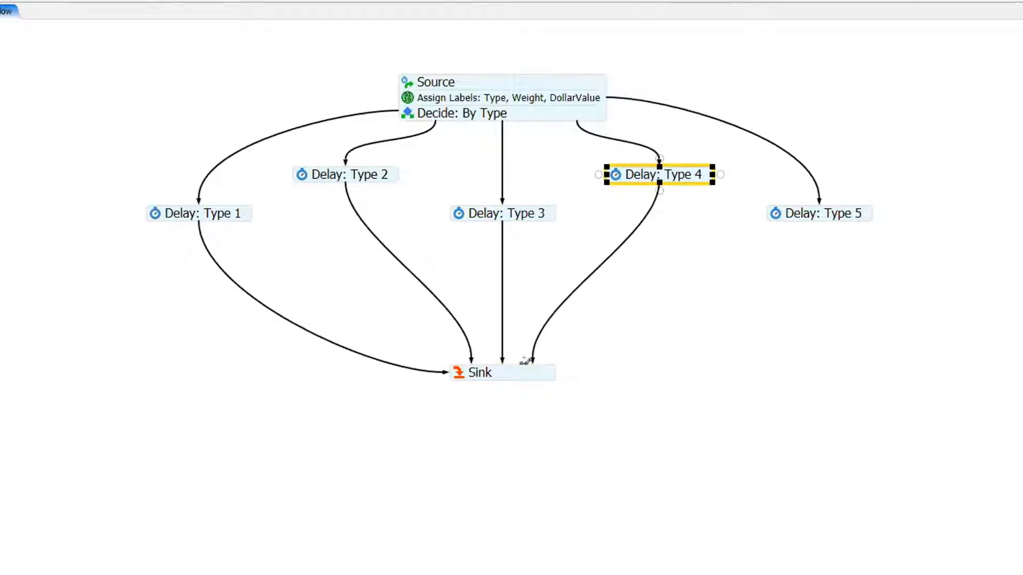
click(805, 216)
drag(819, 222, 548, 371)
drag(644, 275, 633, 320)
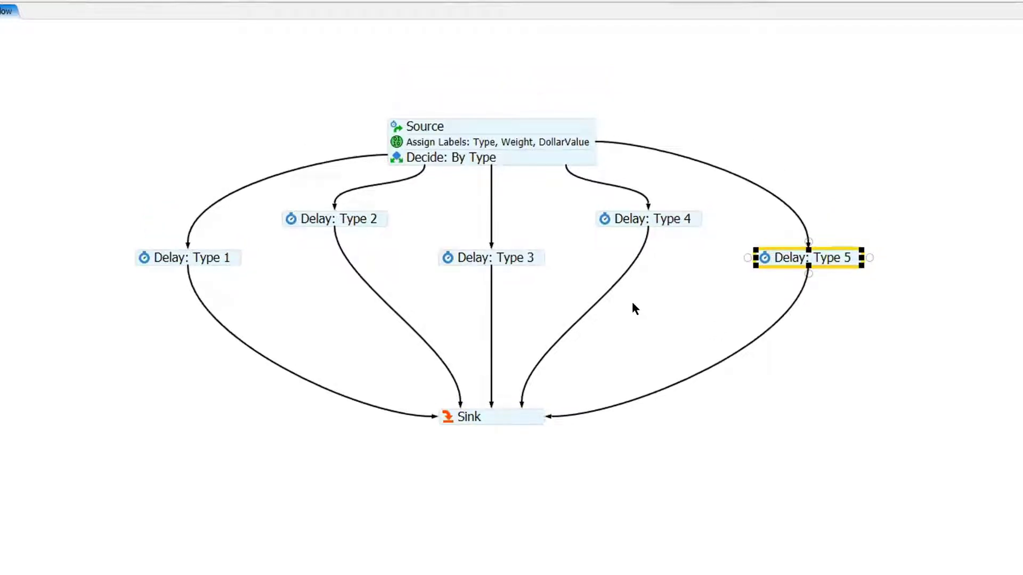
- Set the Decide activity's Send Token To to Connector By Case, using token.Type as the case function
double_click(394, 158)
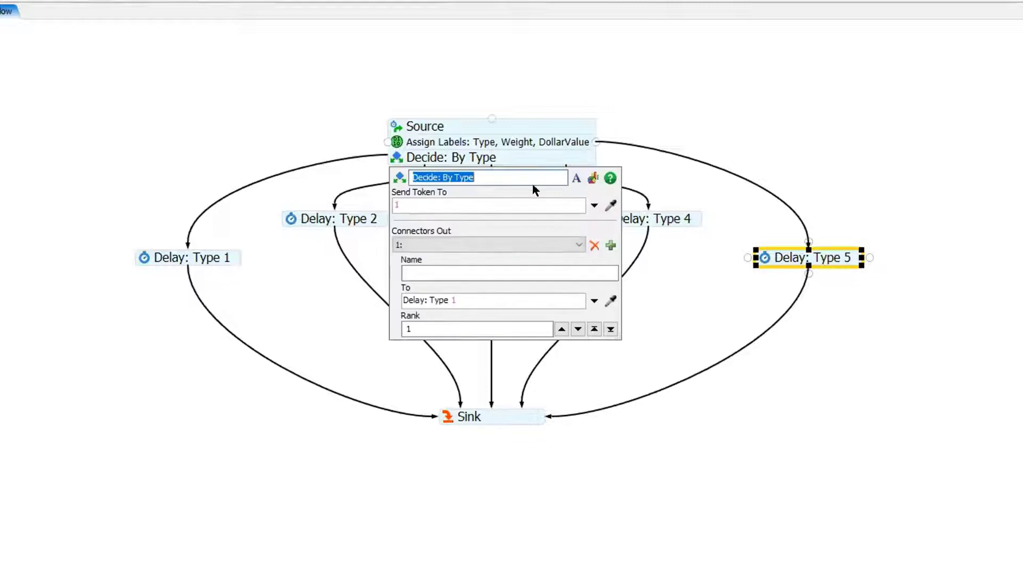
click(594, 205)
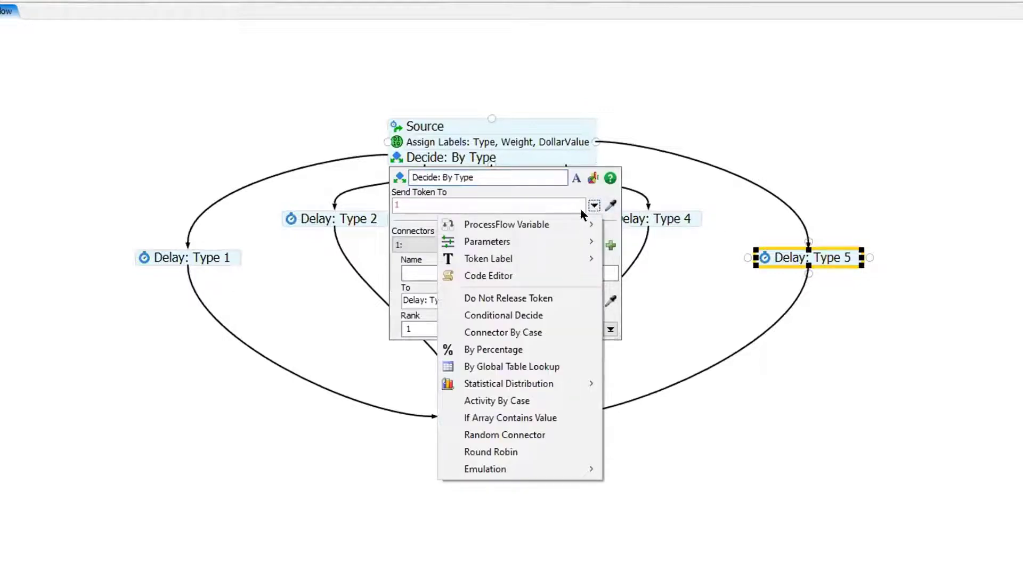
click(532, 333)
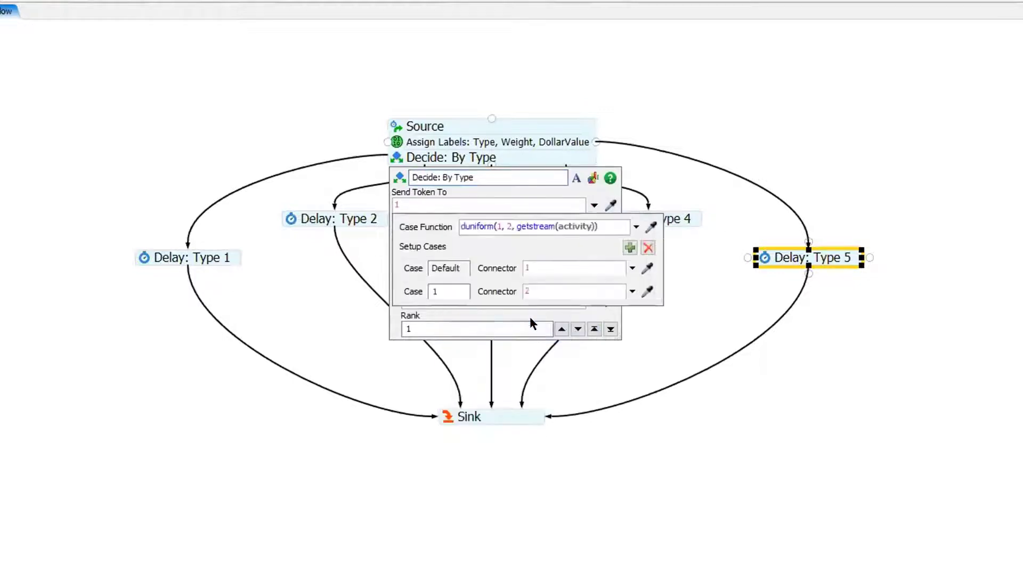
click(638, 226)
mouse_move(566, 246)
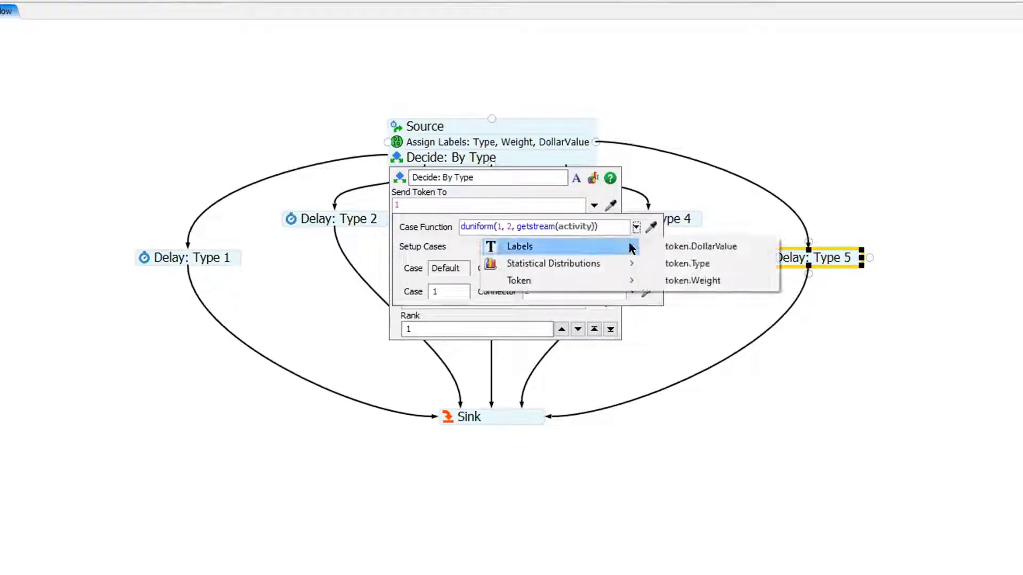
click(696, 266)
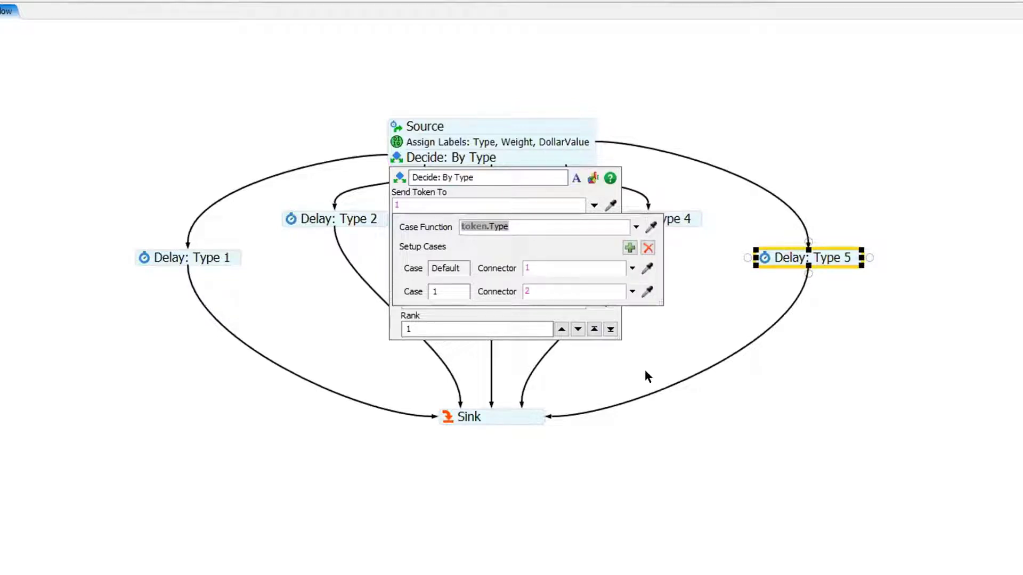
- Add four more cases to the Decide activity's case list so it covers cases 1 through 5
click(629, 248)
click(629, 248)
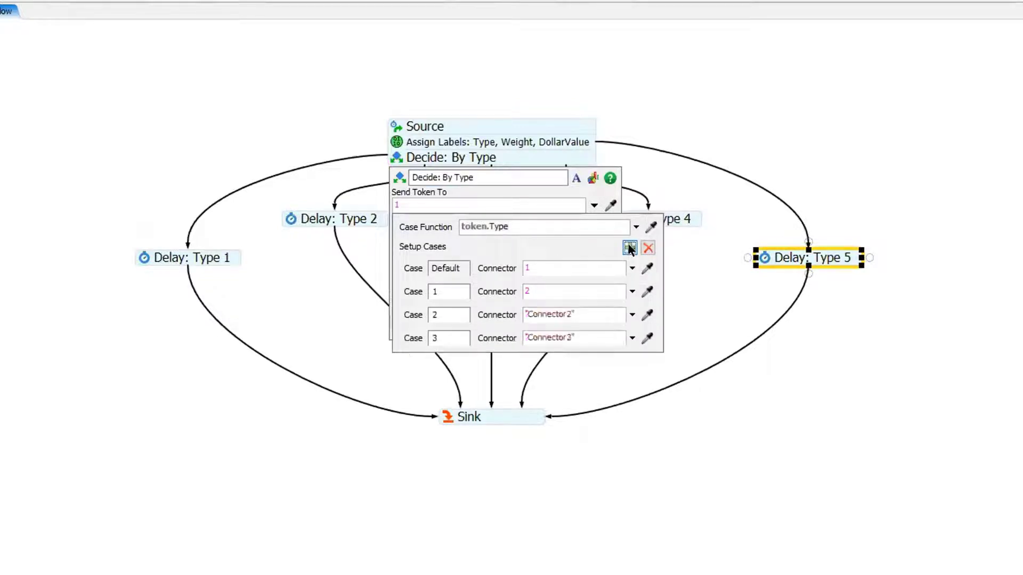
click(630, 248)
click(629, 247)
- Assign connectors 1, 2, 3, 4 and 5 to cases 1 through 5 respectively and close the Decide settings
text(1)
drag(578, 314, 517, 307)
text(2)
drag(591, 338, 437, 335)
text(3)
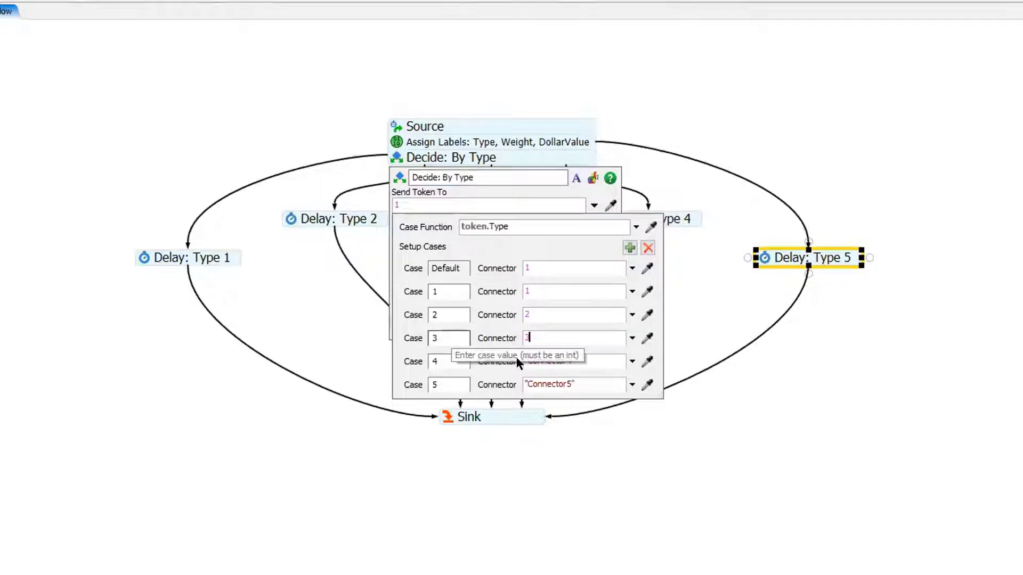
drag(579, 362, 447, 360)
text(4)
drag(580, 385, 397, 360)
text(5)
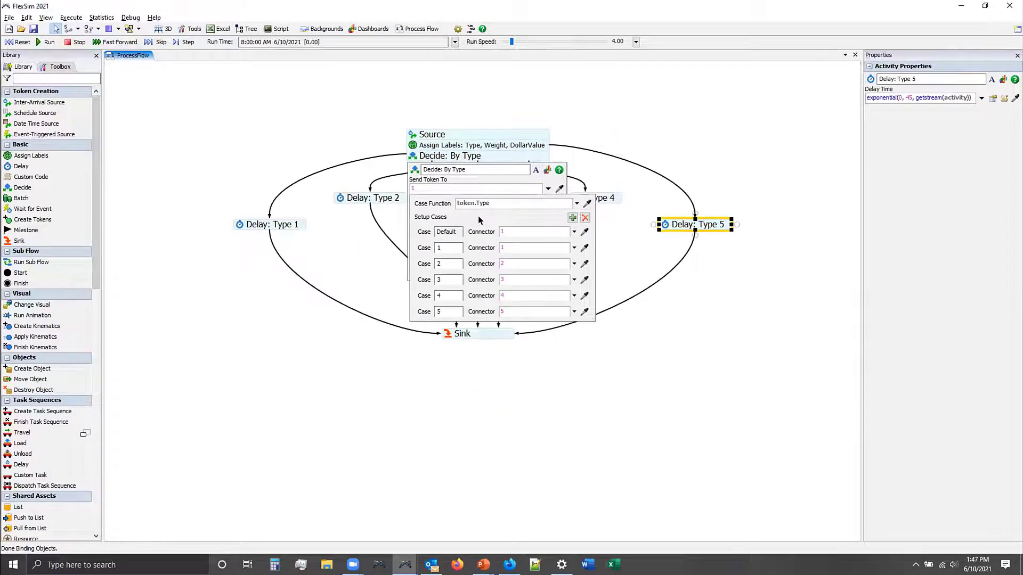
click(395, 225)
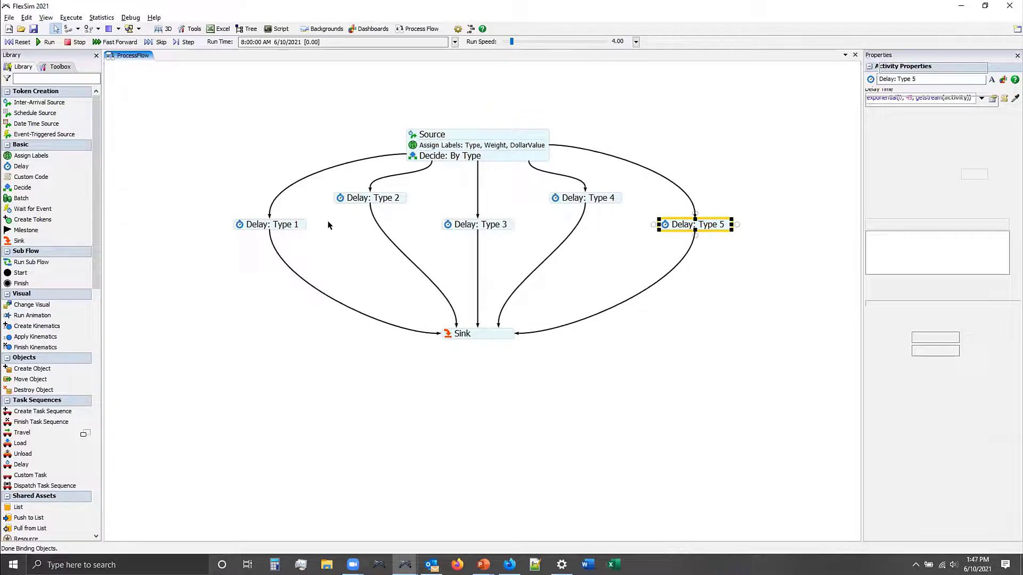
- Reset the model, run it briefly to check the token routing, and stop it
click(19, 42)
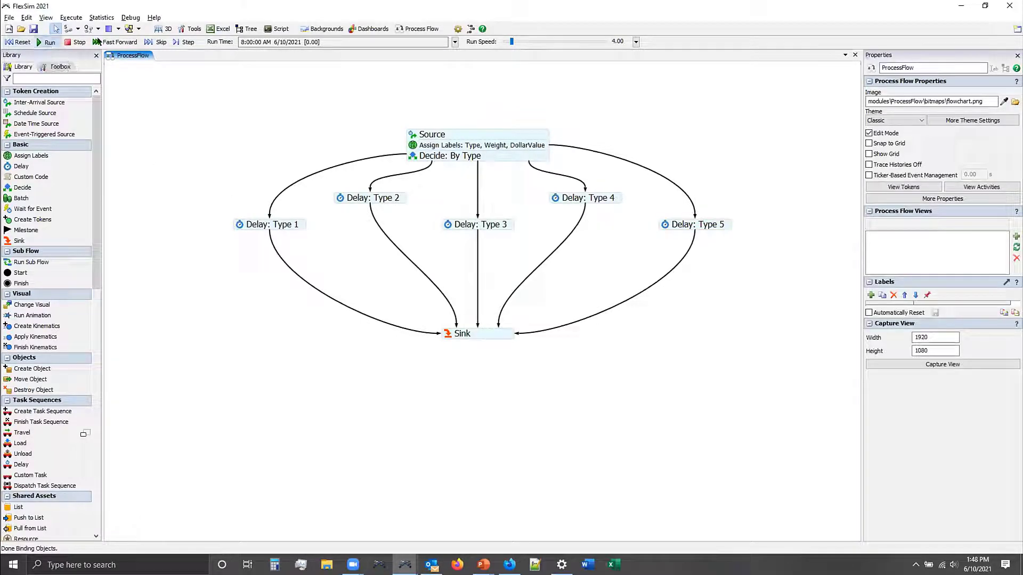
click(185, 42)
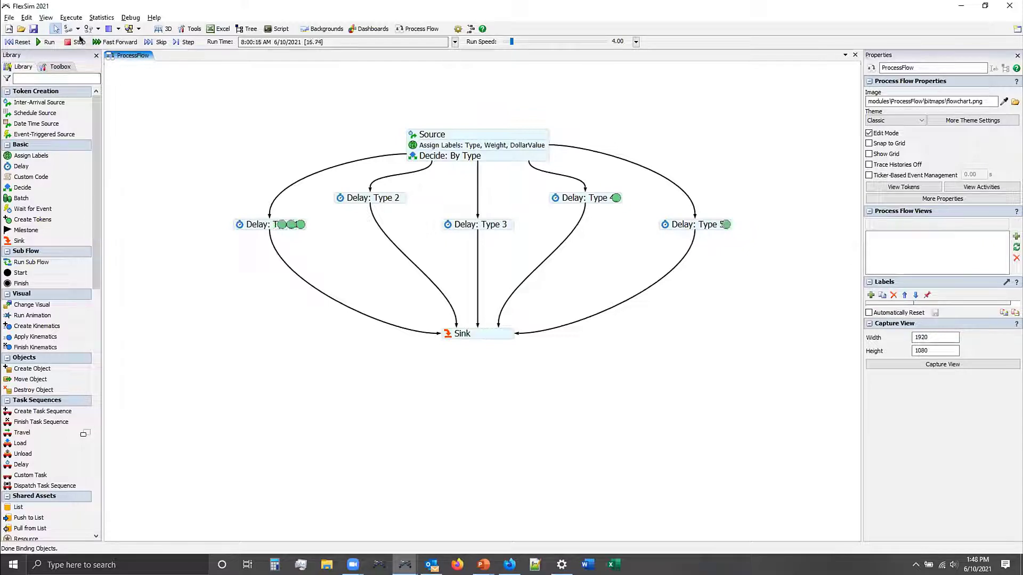
click(80, 42)
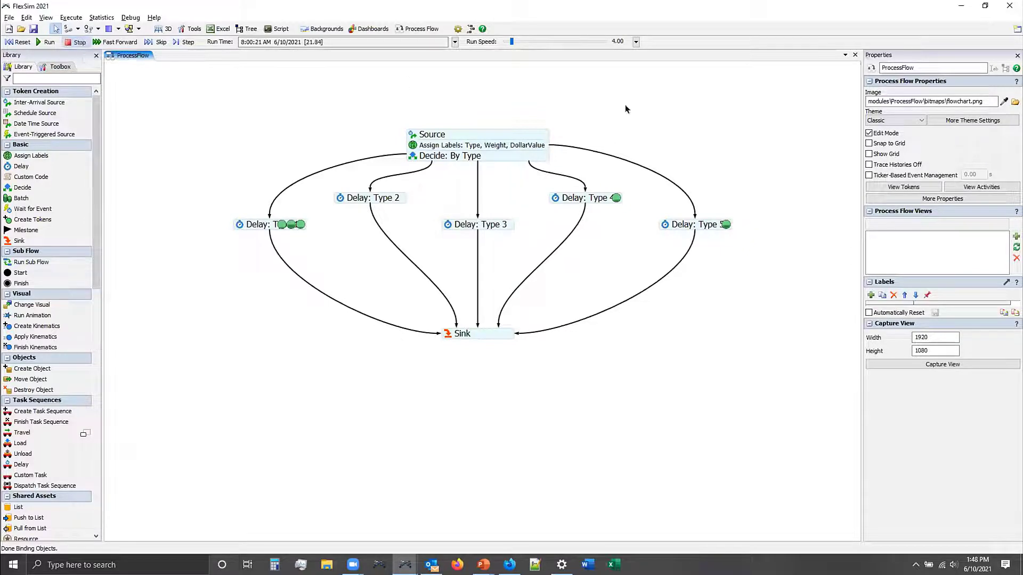
- Color the process flow's tokens by the Type label in its visualization properties
click(893, 196)
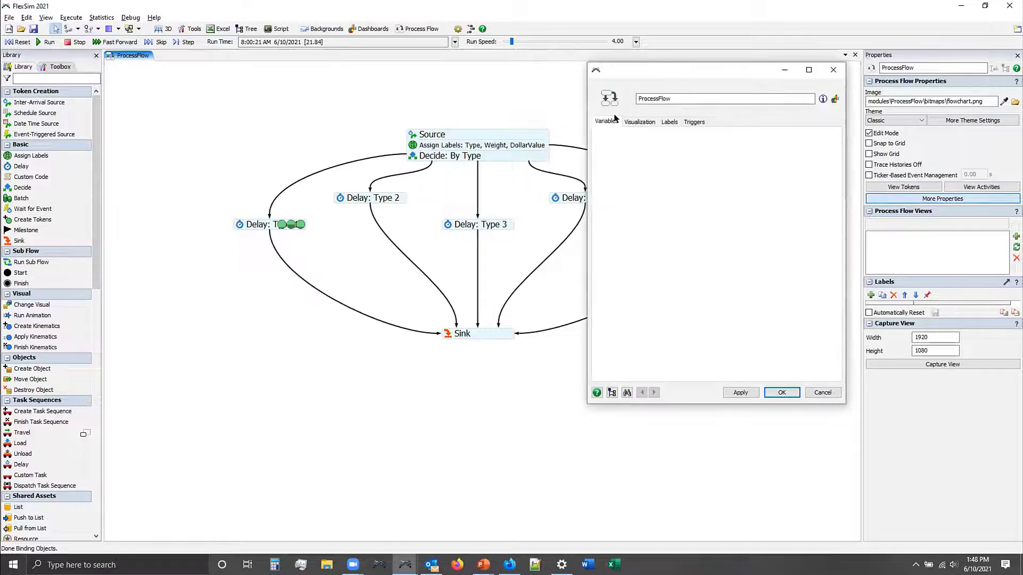
click(644, 210)
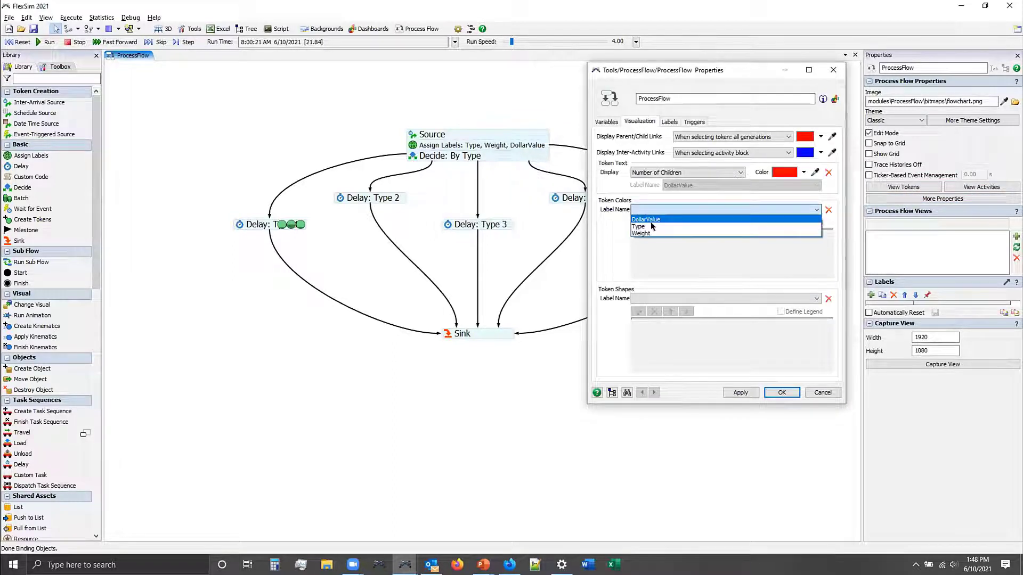
click(650, 223)
click(782, 393)
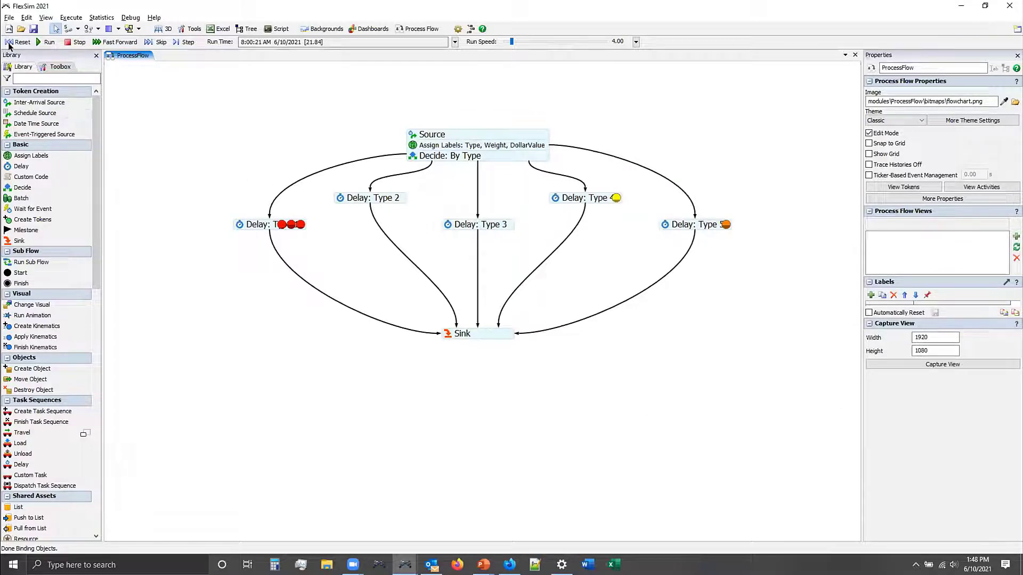
- Run the model for a while, stop it, and examine the Type, Weight and DollarValue labels of a token in the Type 2 delay
click(46, 42)
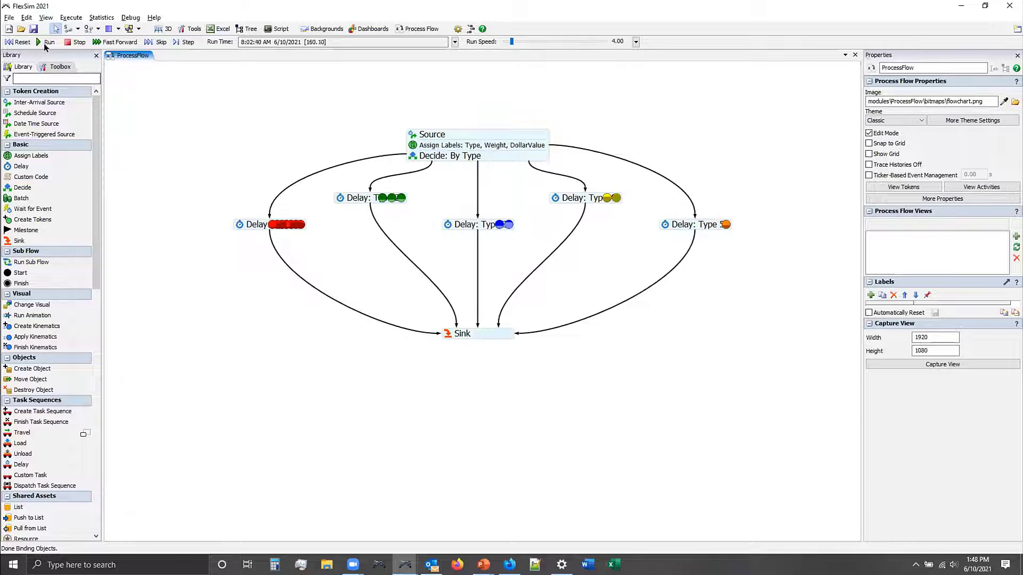
click(69, 43)
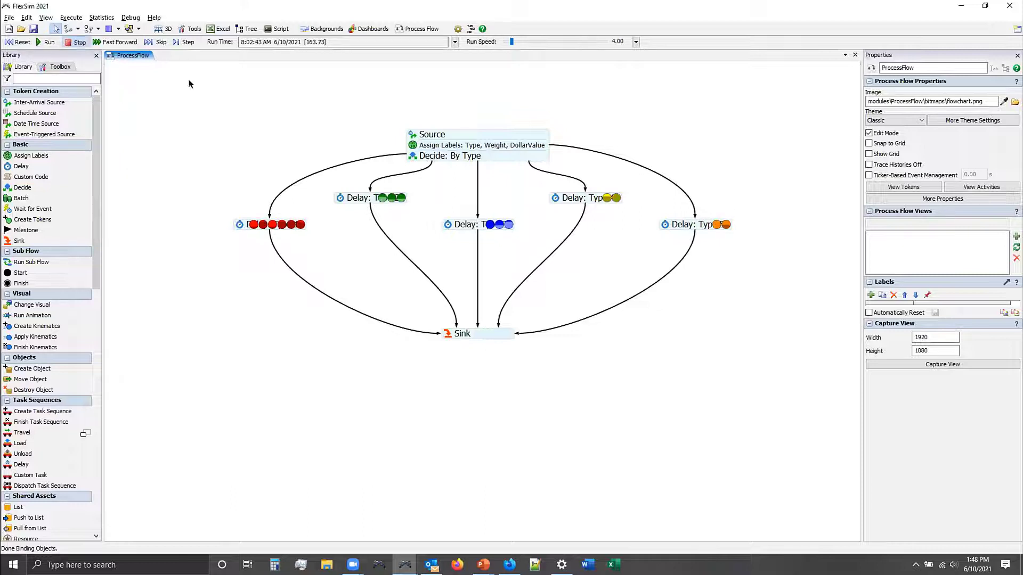
click(383, 199)
click(992, 171)
click(998, 180)
click(999, 190)
- Examine the labels of one token each in the Type 3, Type 4 and Type 5 delays
click(498, 224)
click(991, 171)
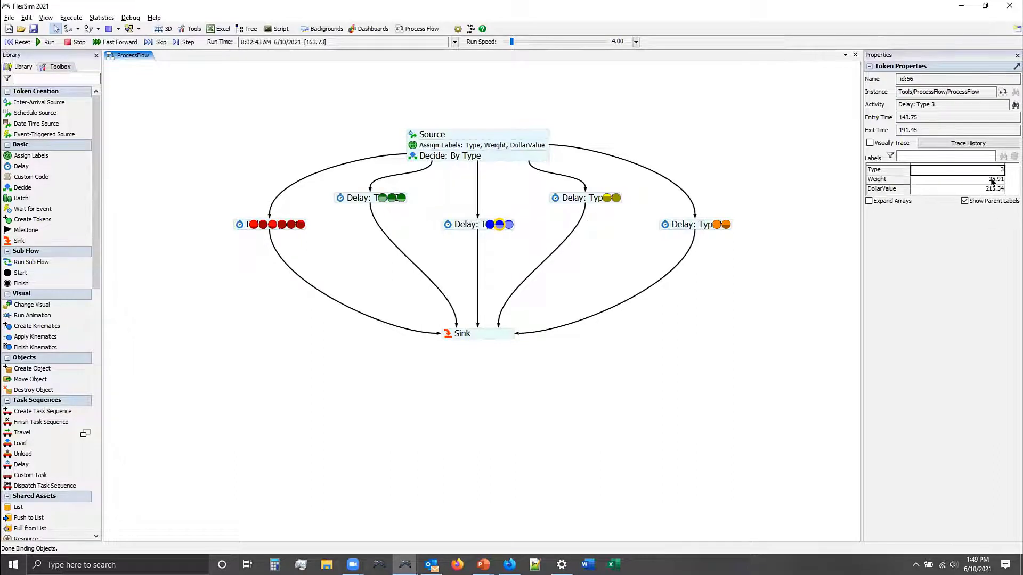
click(992, 180)
click(992, 190)
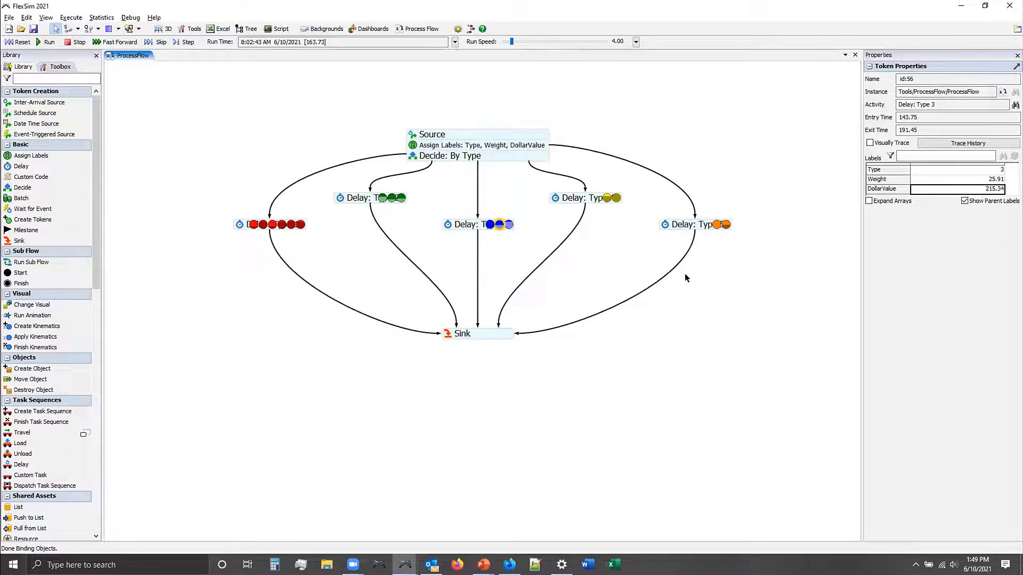
click(617, 197)
click(1000, 169)
click(717, 225)
drag(990, 169, 990, 193)
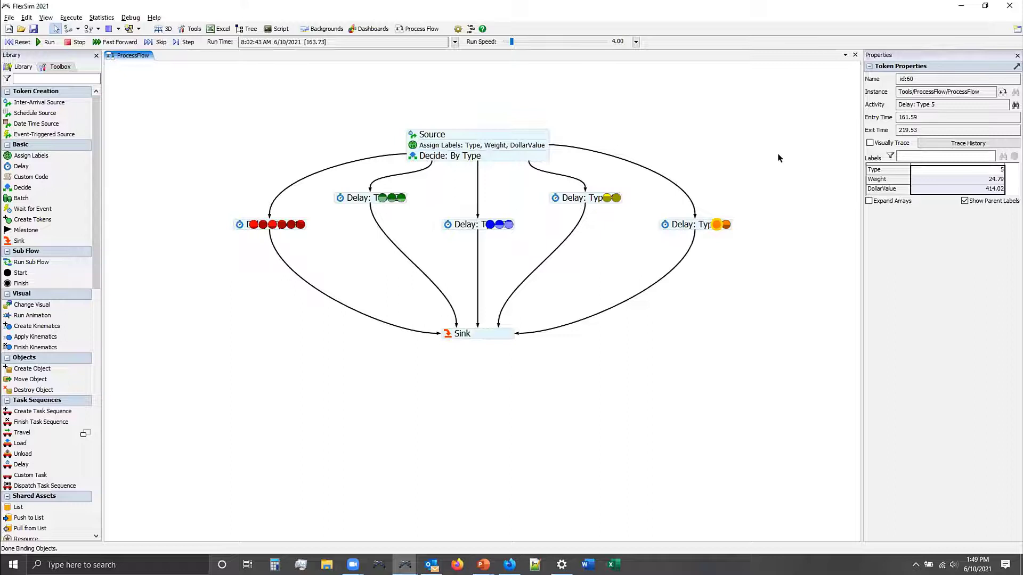
click(750, 141)
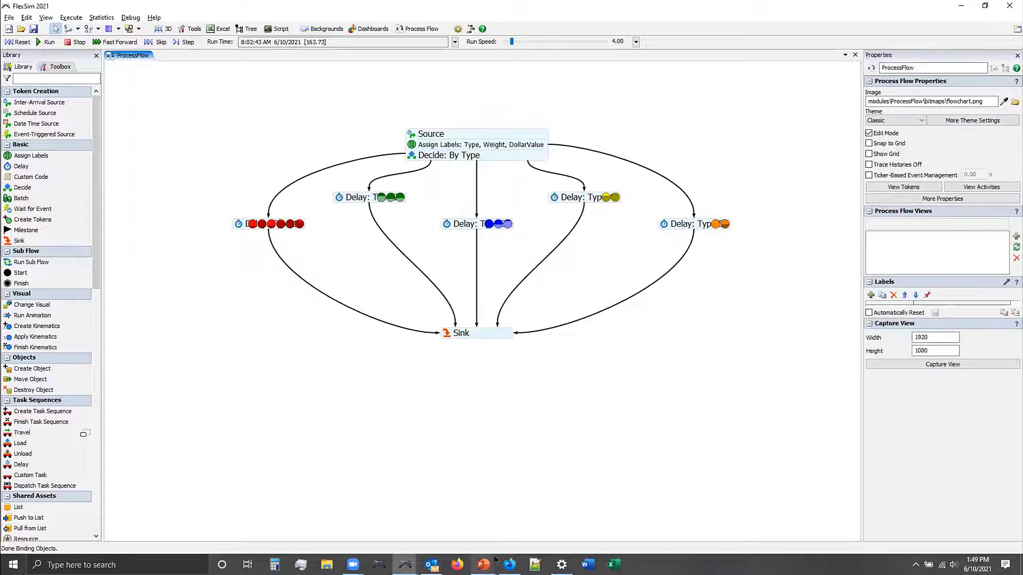
- Switch to the PowerPoint slide to review the Model 5: Zone Factory requirements, and return to FlexSim
mouse_move(494, 560)
click(464, 523)
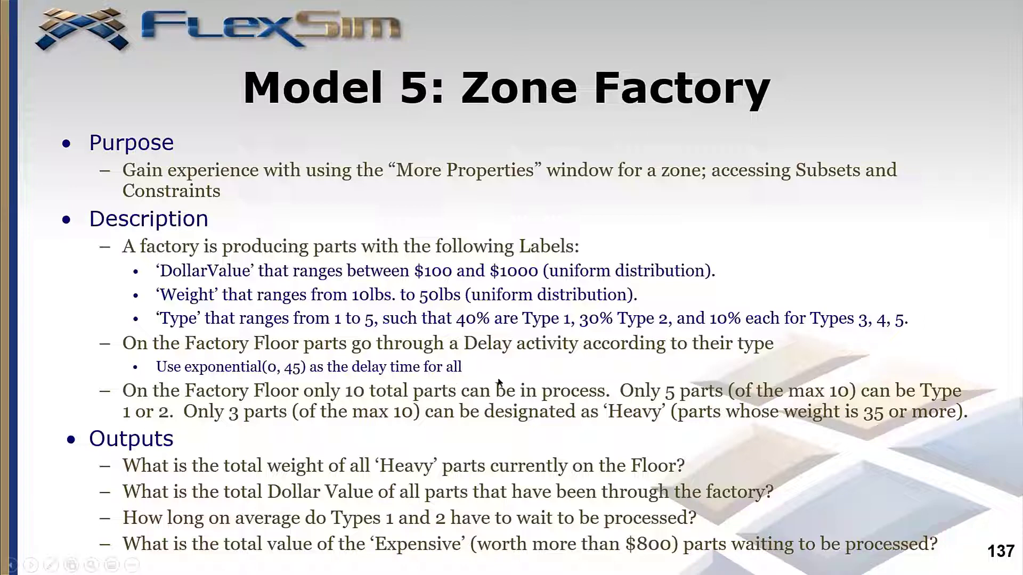
key(alt+Tab)
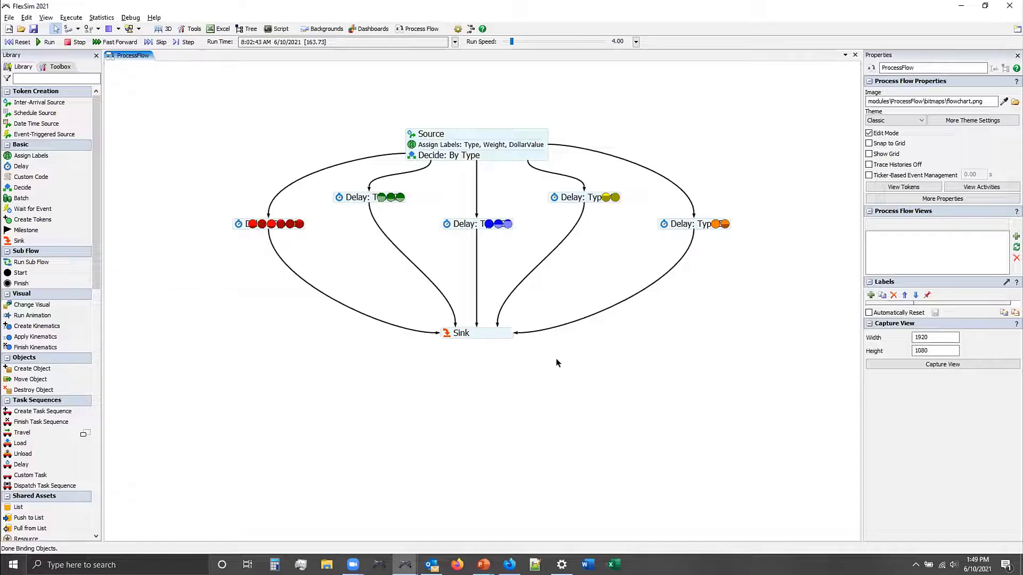
- Add a Zone shared asset to the right of the Source block
drag(628, 110, 632, 123)
double_click(633, 126)
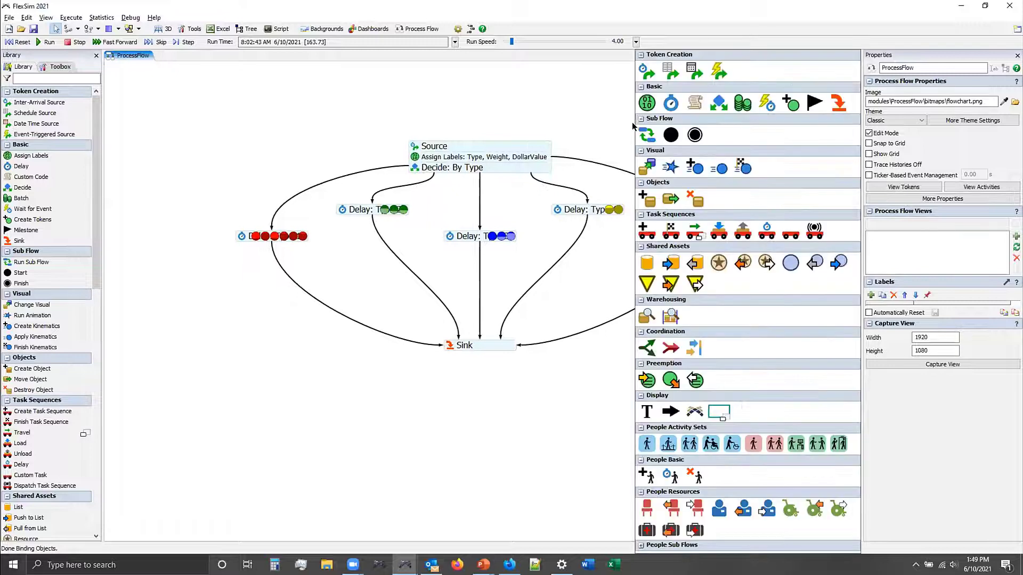
click(644, 279)
drag(659, 134, 668, 152)
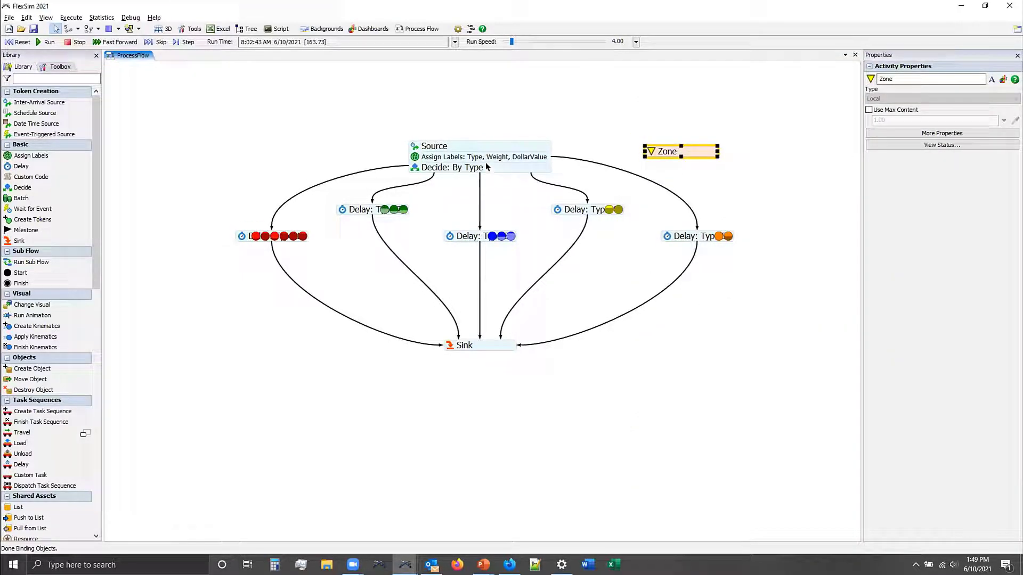
- Insert an Enter Zone activity between Assign Labels and Decide, and stack an Exit Zone activity on top of the Sink
scroll(30, 482, down, 4)
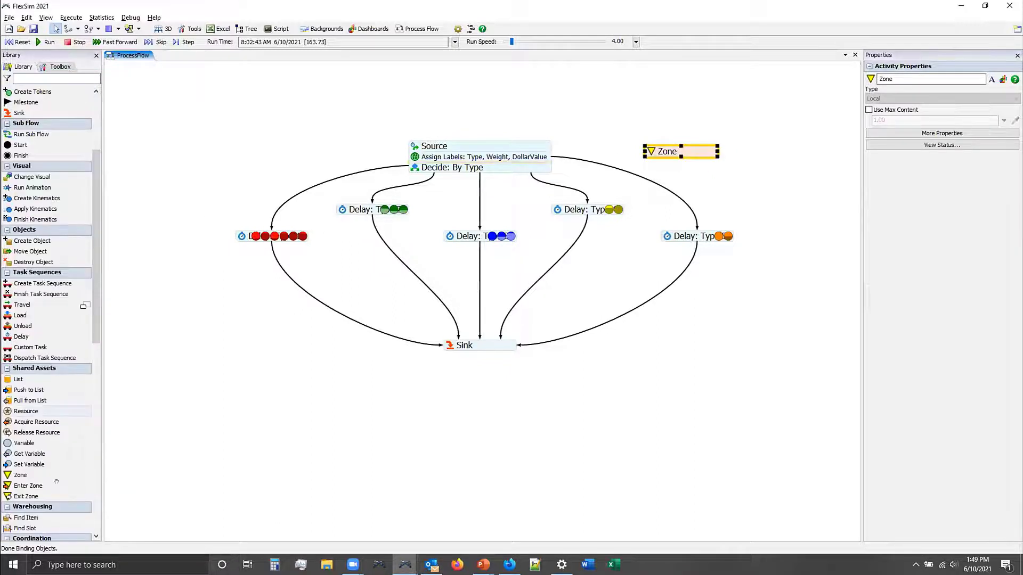
click(29, 485)
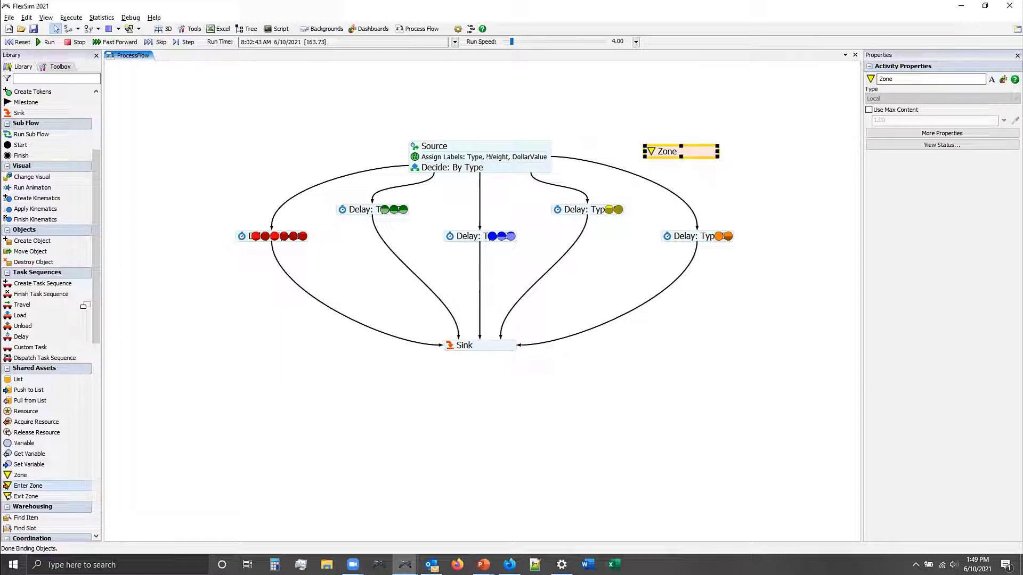
click(488, 156)
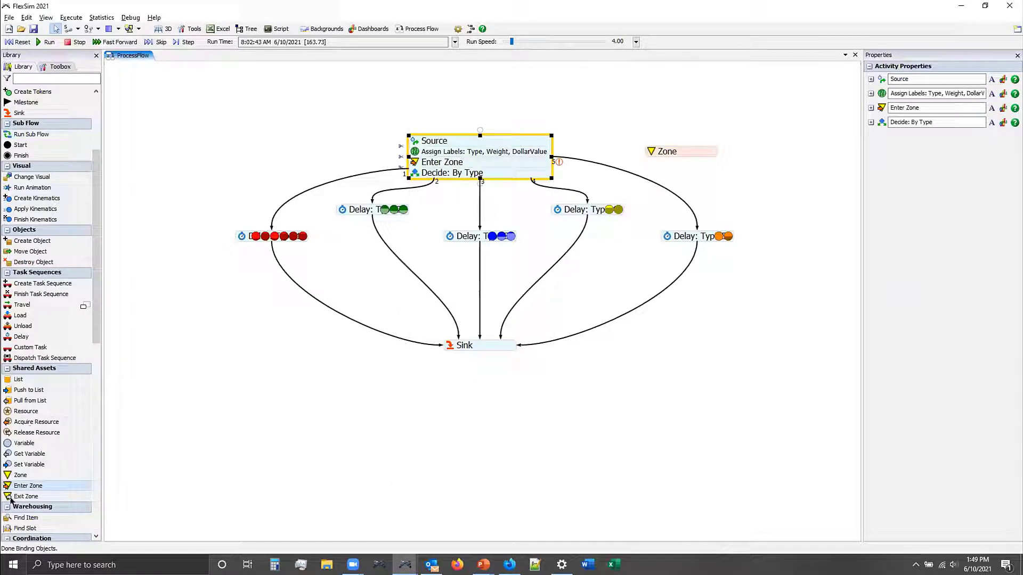
drag(439, 326, 462, 331)
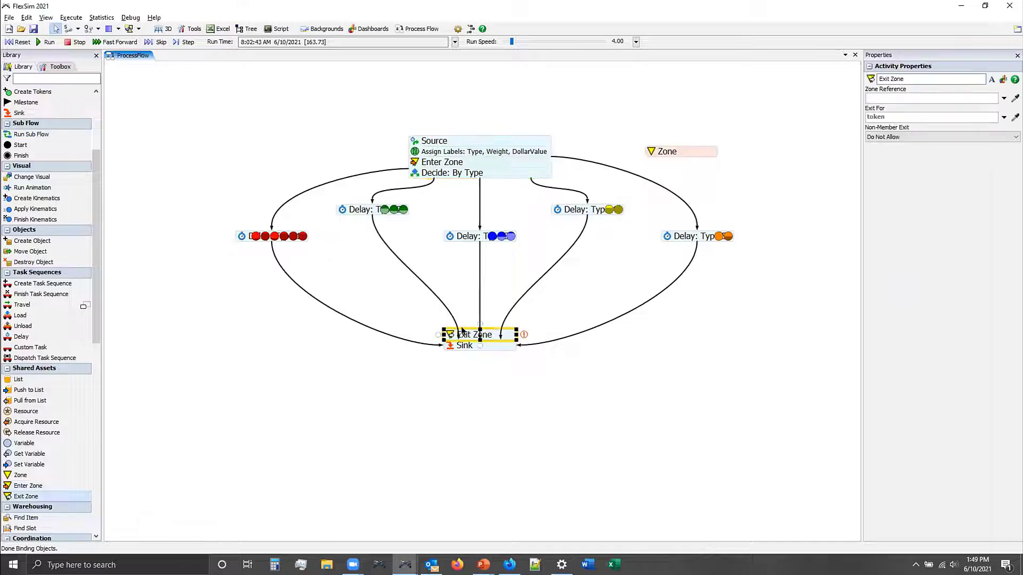
click(452, 333)
- Link the Enter Zone and Exit Zone activities to the Zone, and align the Zone level with Enter Zone
click(554, 160)
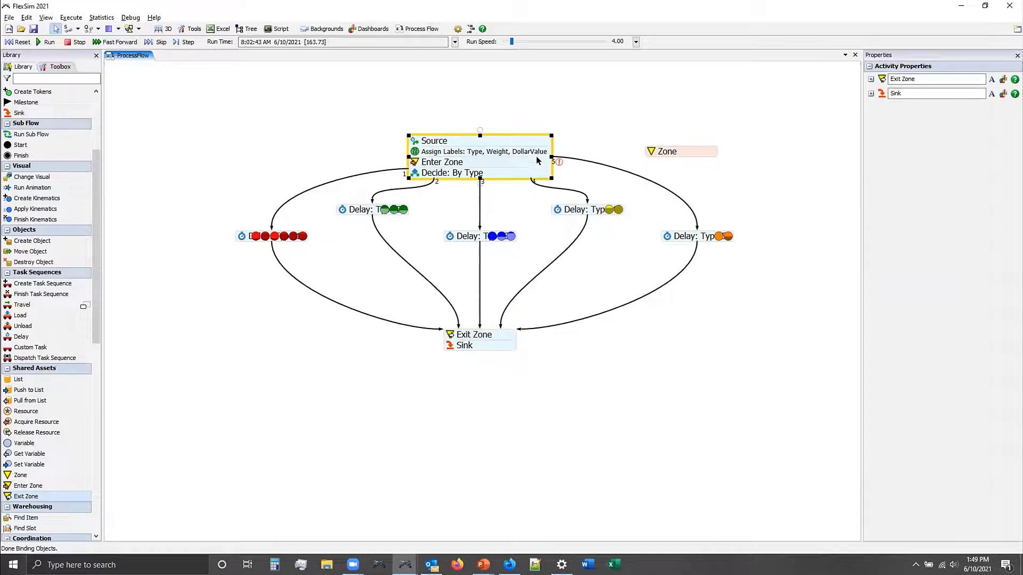
drag(556, 160, 660, 152)
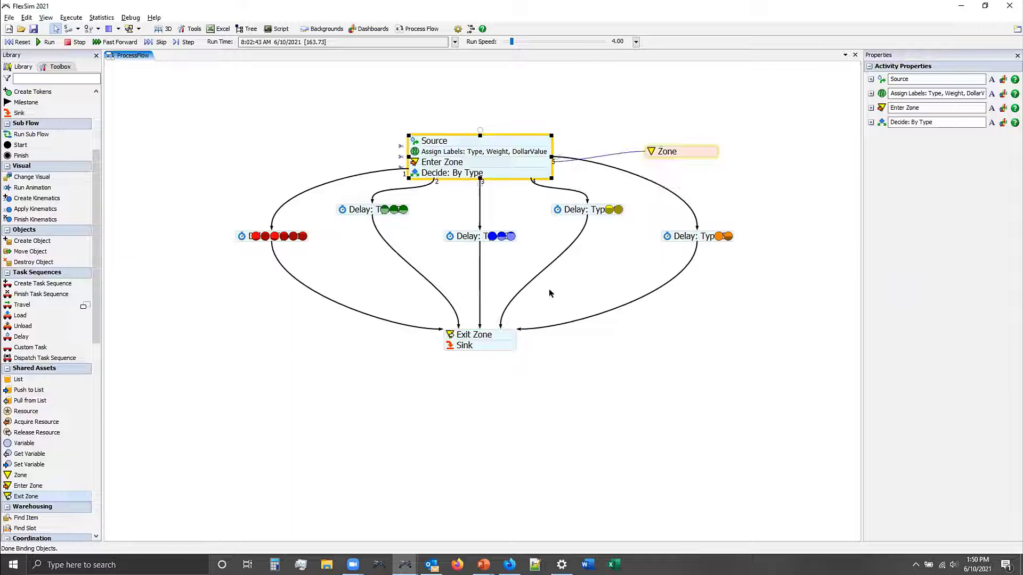
click(498, 337)
click(522, 335)
click(666, 153)
click(701, 152)
drag(701, 152, 704, 167)
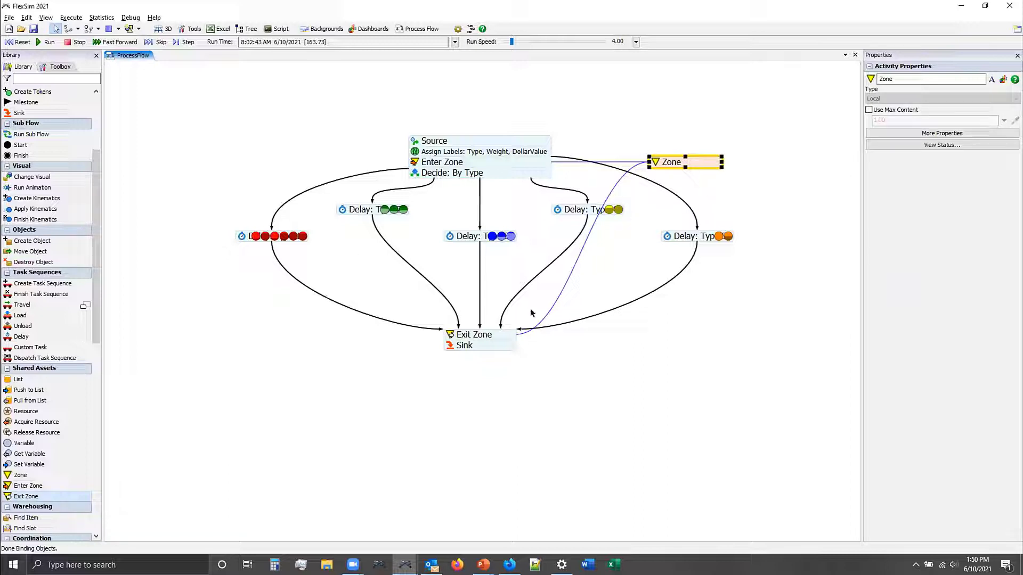
- Enable Use Max Content on the Zone and set its maximum content to 10
double_click(657, 162)
click(656, 208)
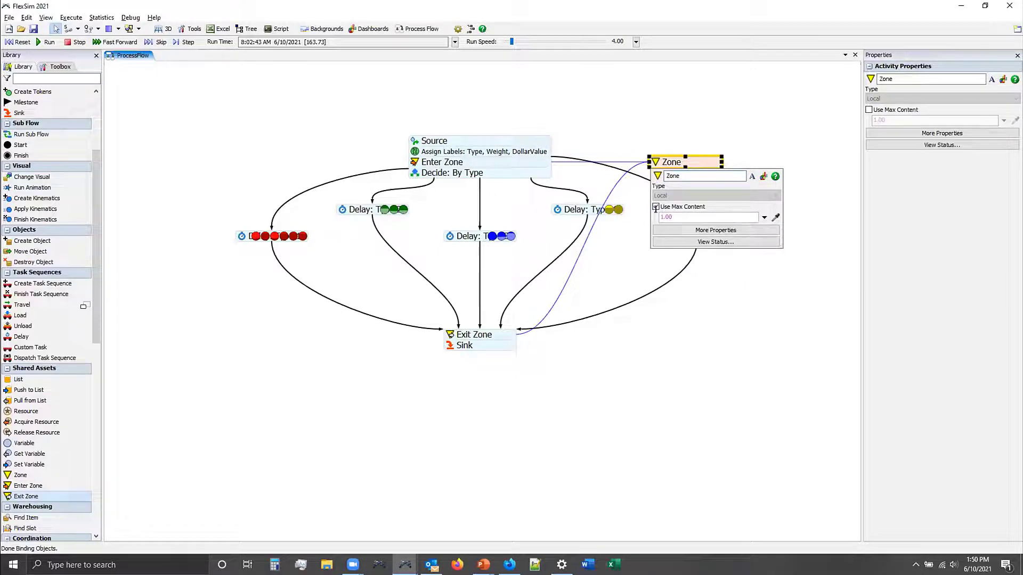
text(10)
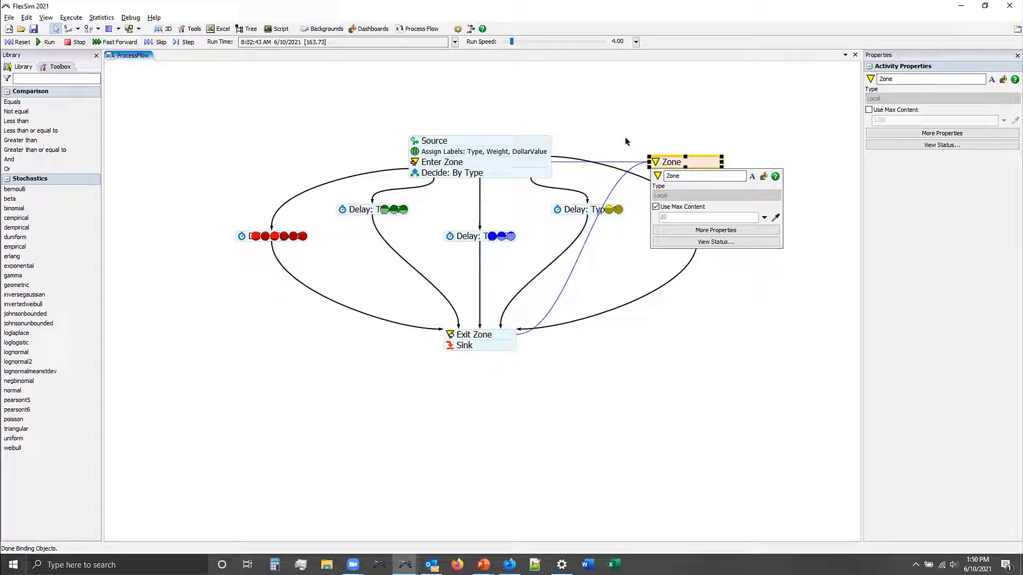
click(626, 142)
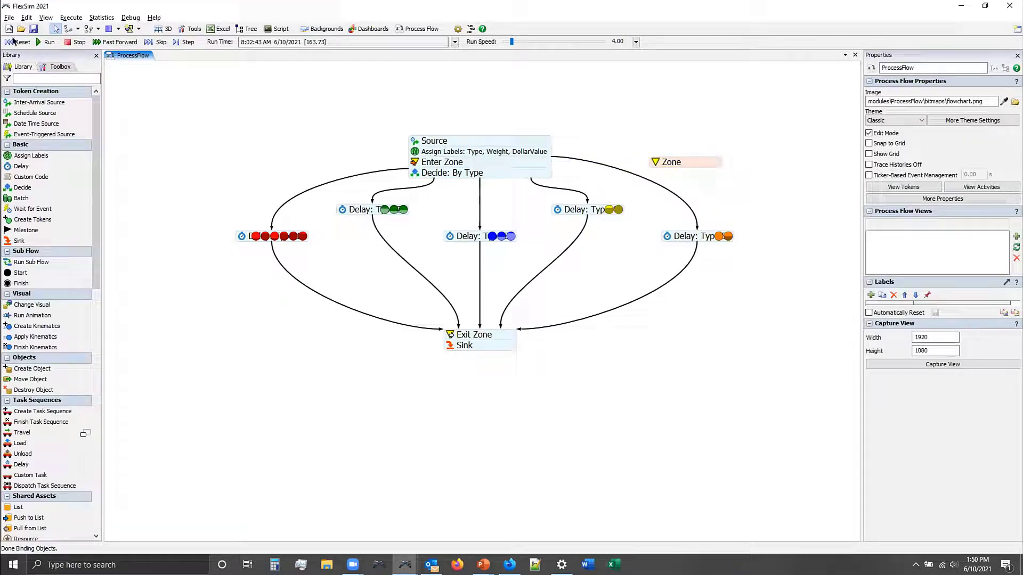
- Reset the model and run it to test the Zone's content limit
click(19, 42)
click(47, 41)
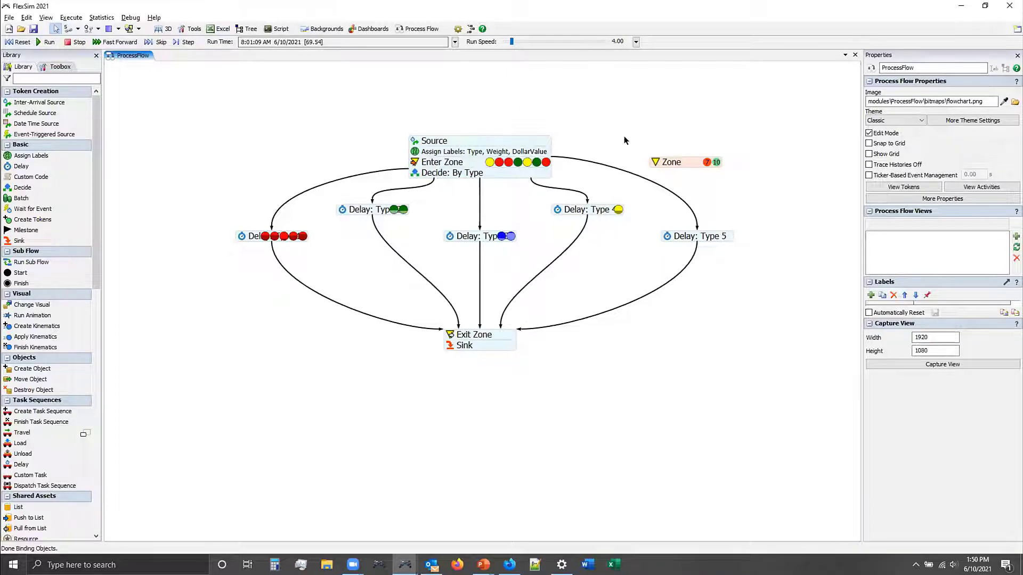
- Turn off Use Max Content on the Zone and open its full properties beside the flow
double_click(671, 162)
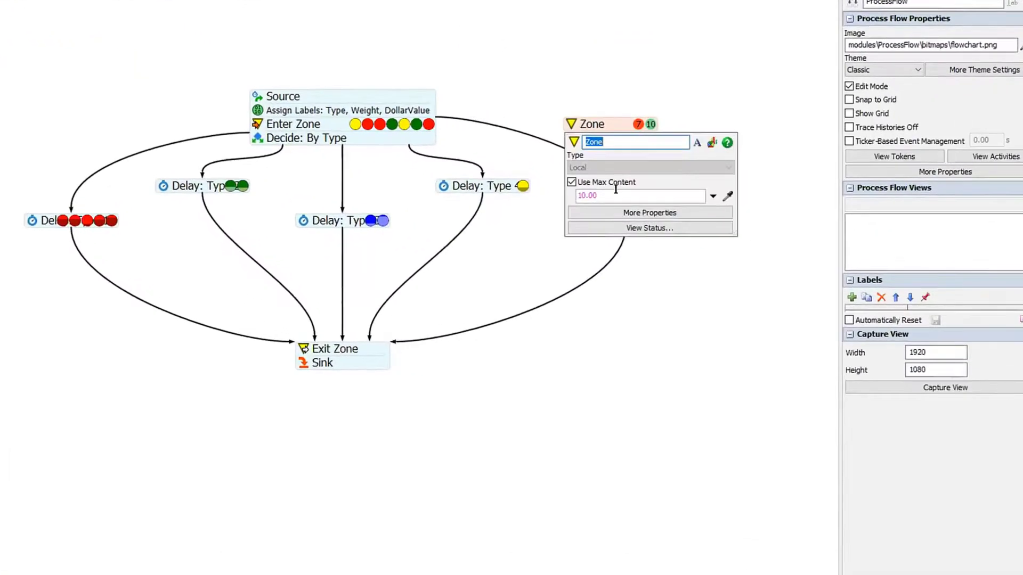
click(574, 180)
click(599, 211)
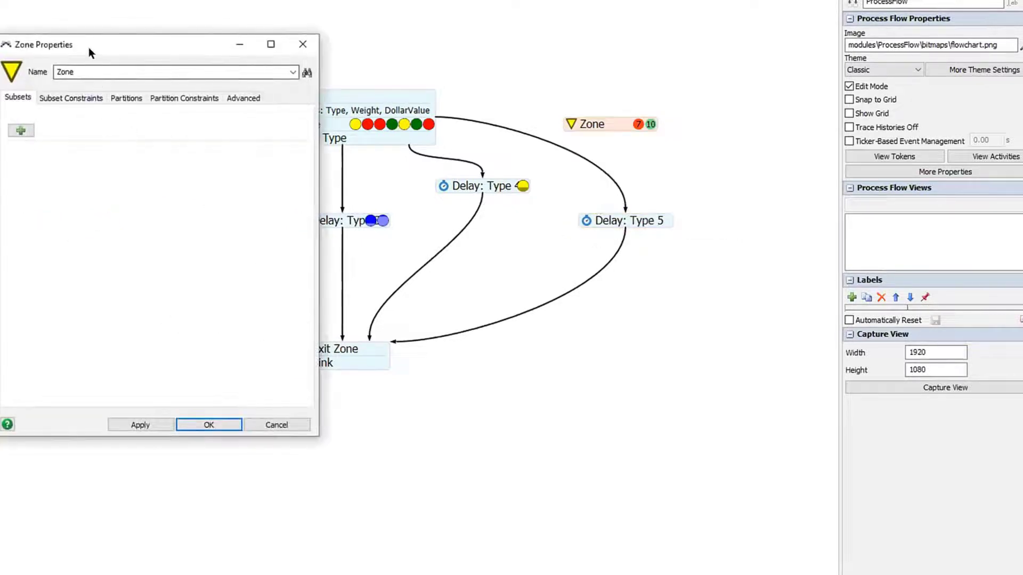
drag(96, 49, 688, 124)
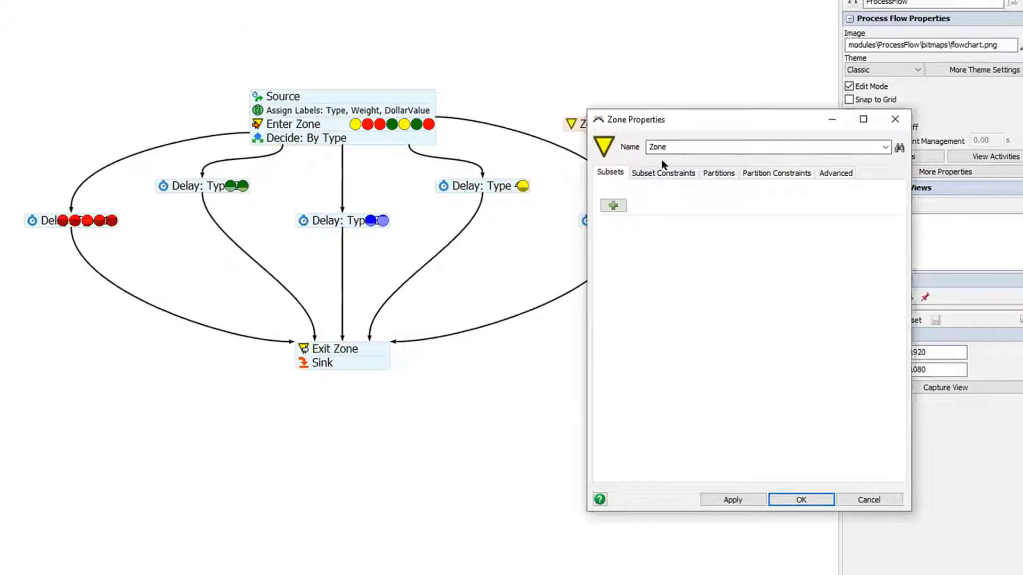
- Add a subset named All Parts to the Zone, keeping Include all tokens as its selection criteria
click(613, 205)
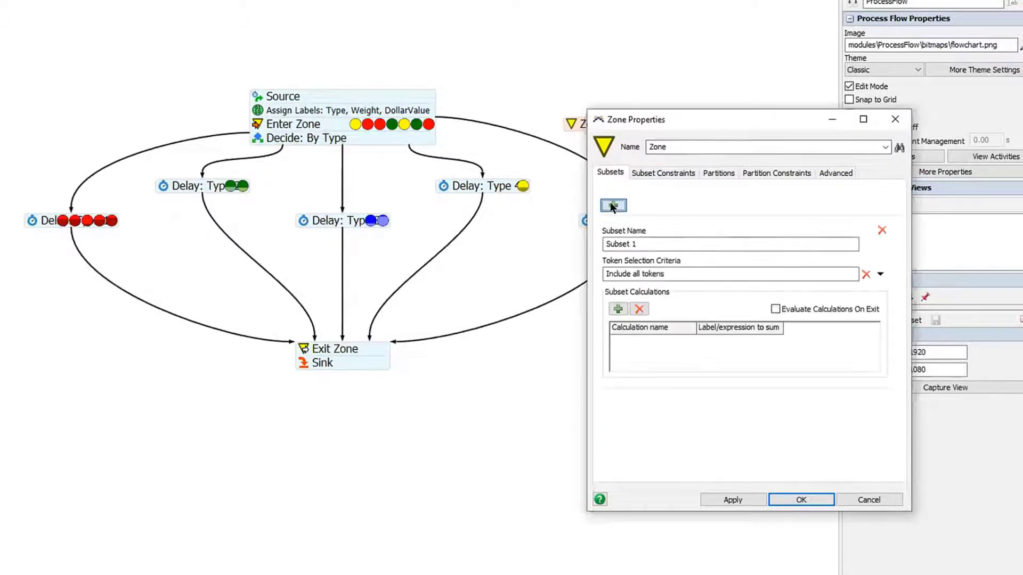
text(All Par)
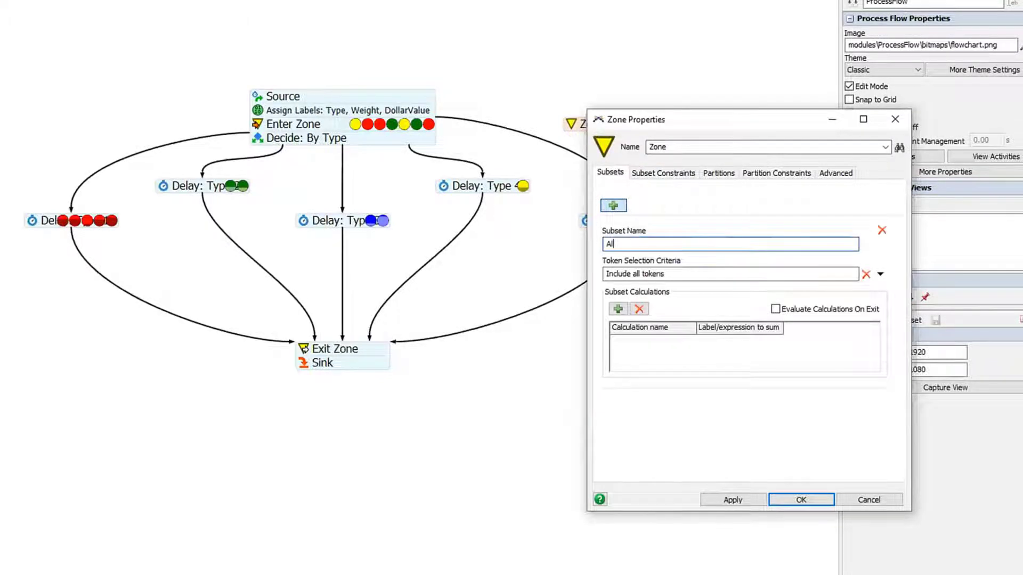
text(ts)
click(678, 267)
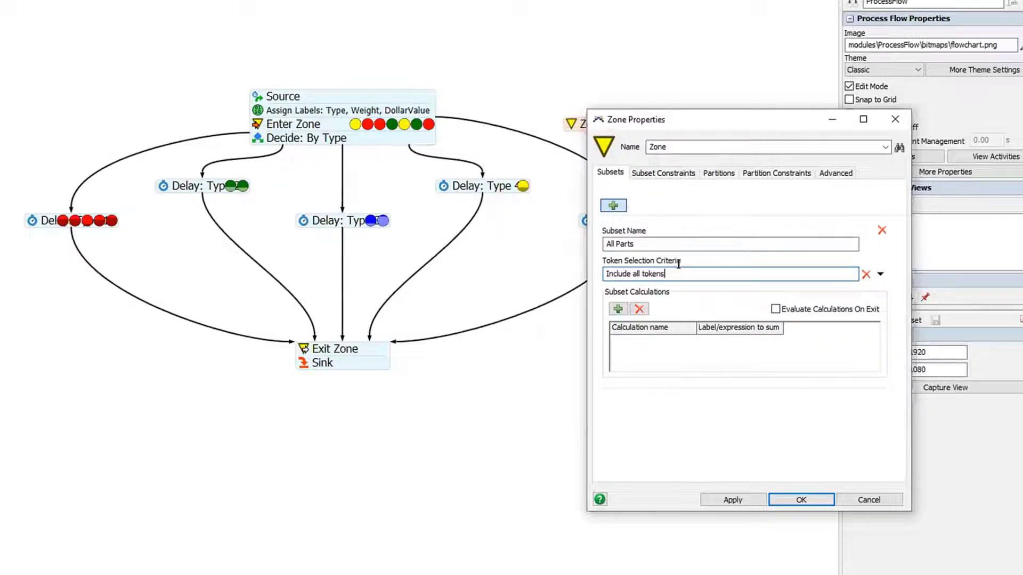
- Add a constraint on the All Parts subset limiting the number of tokens to 10
click(663, 172)
click(617, 205)
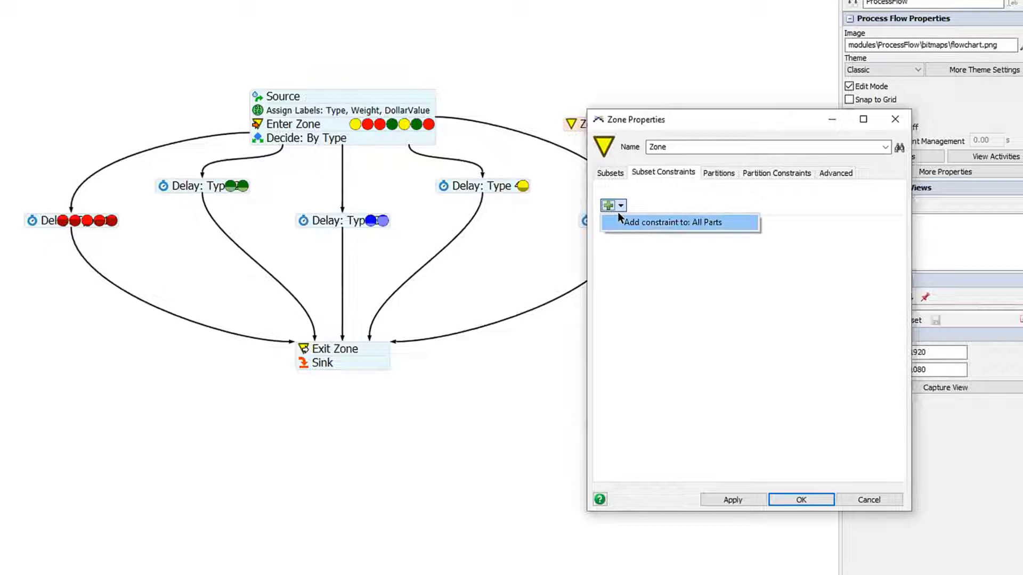
click(686, 222)
text(10)
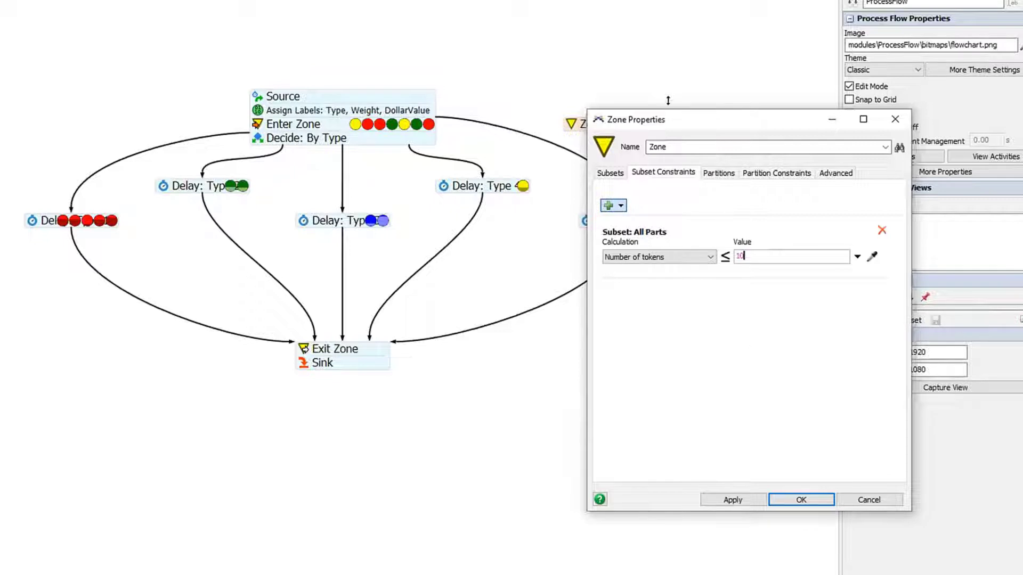
drag(674, 113, 785, 119)
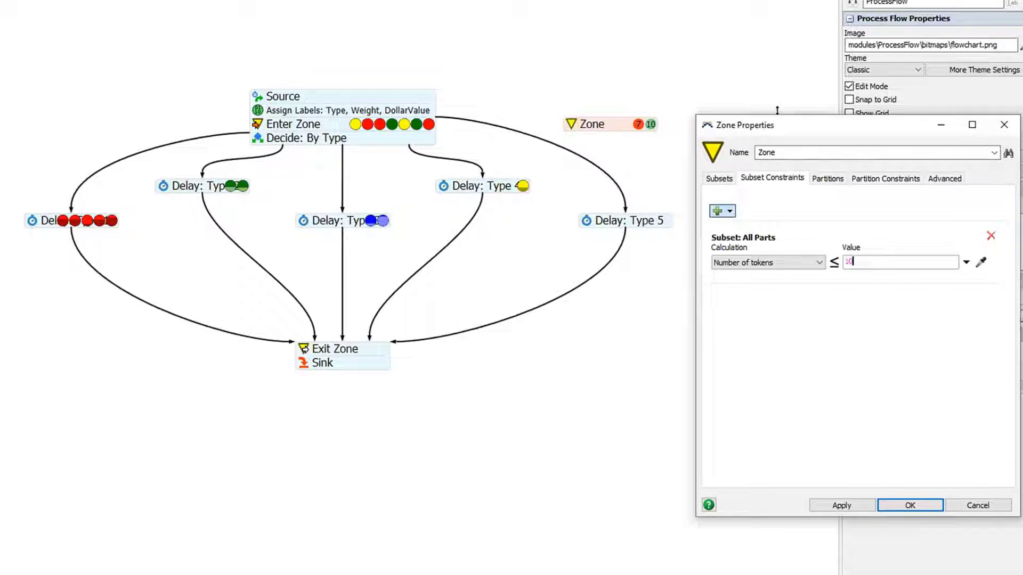
- Review the All Parts subset's token criteria and the Zone's Use Max Content setting
click(718, 181)
click(718, 179)
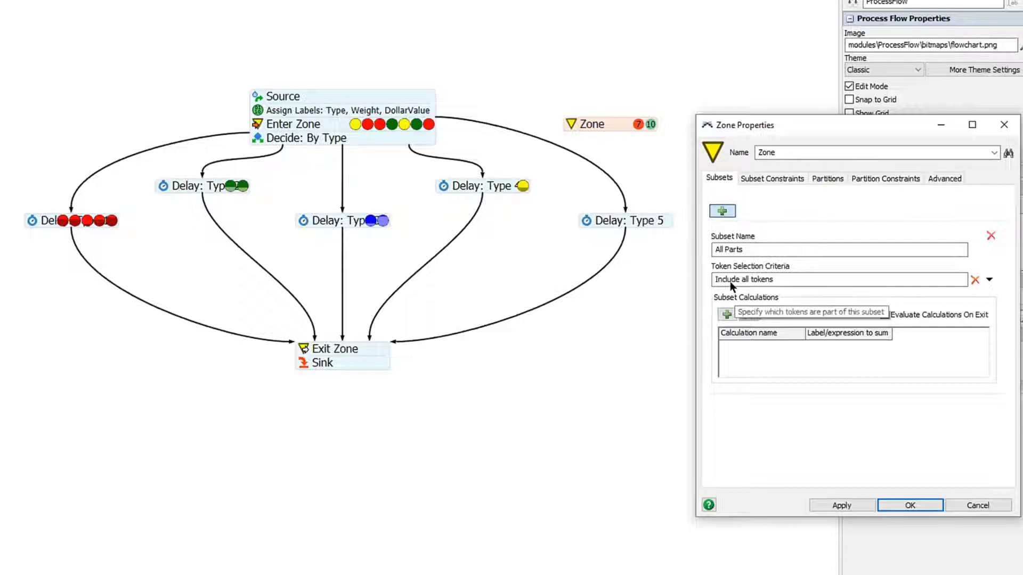
click(572, 127)
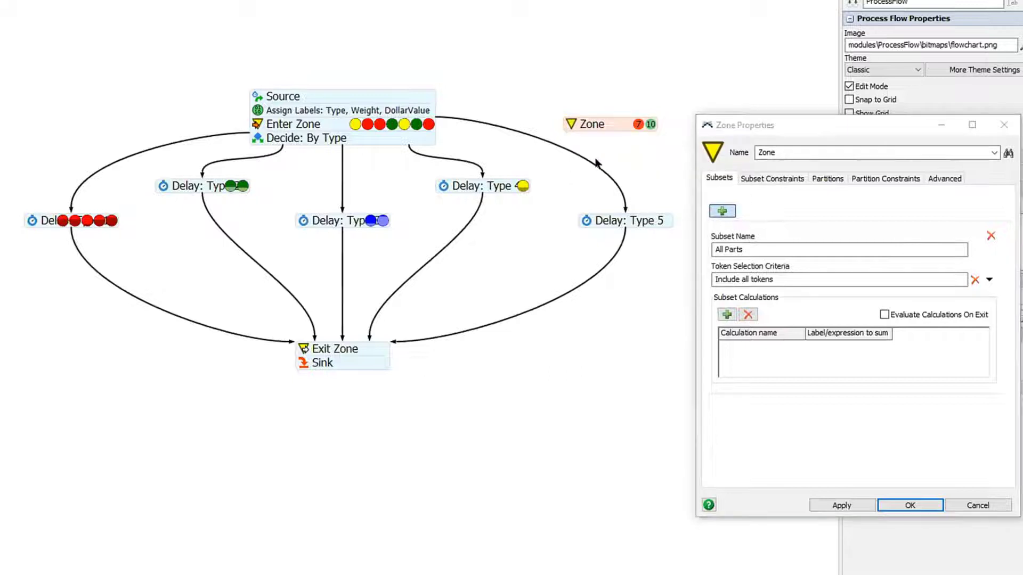
double_click(566, 124)
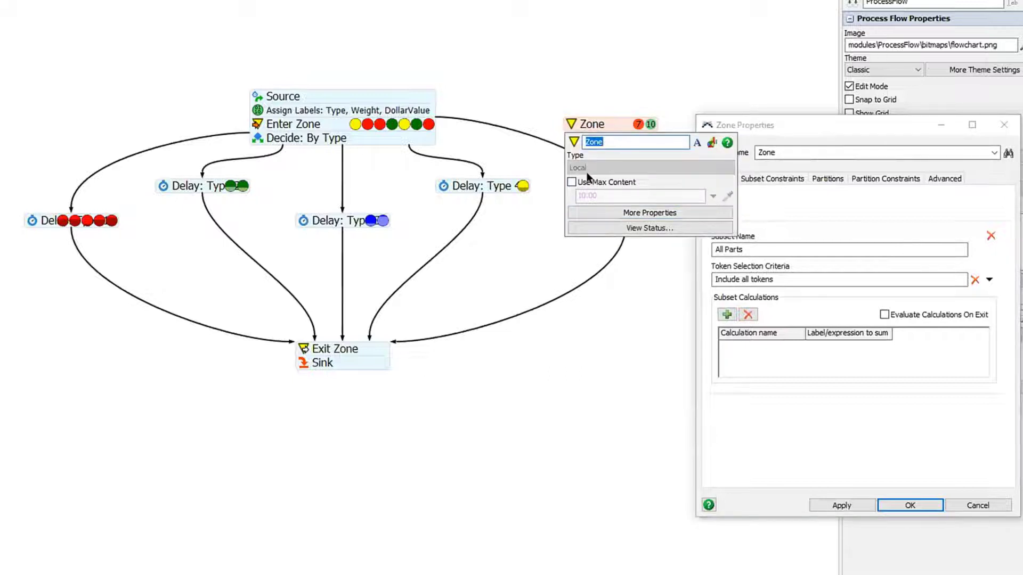
click(785, 193)
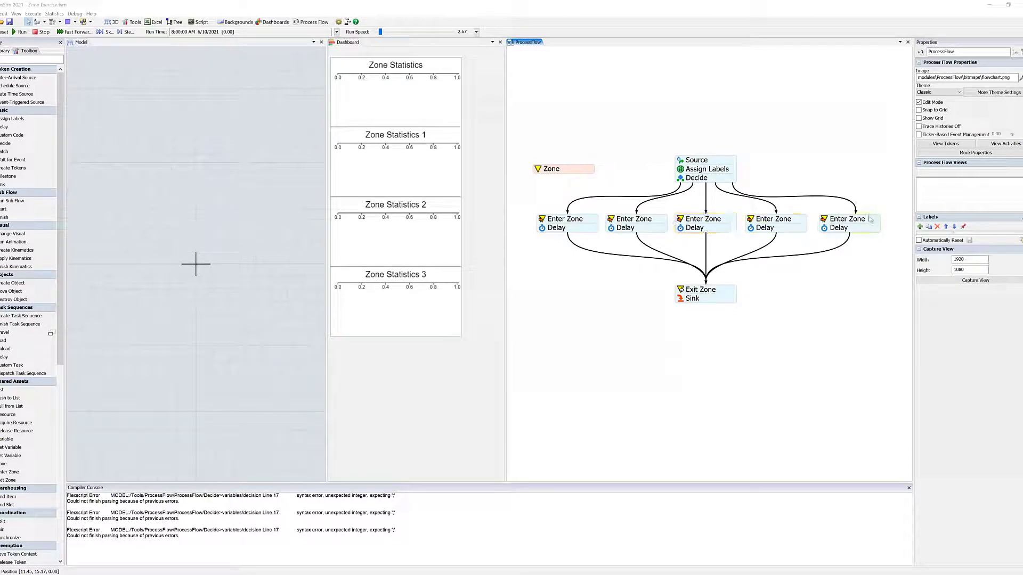
- Switch to PowerPoint to check the Model 5: Zone Factory requirements, and return to FlexSim's Zone properties
click(573, 172)
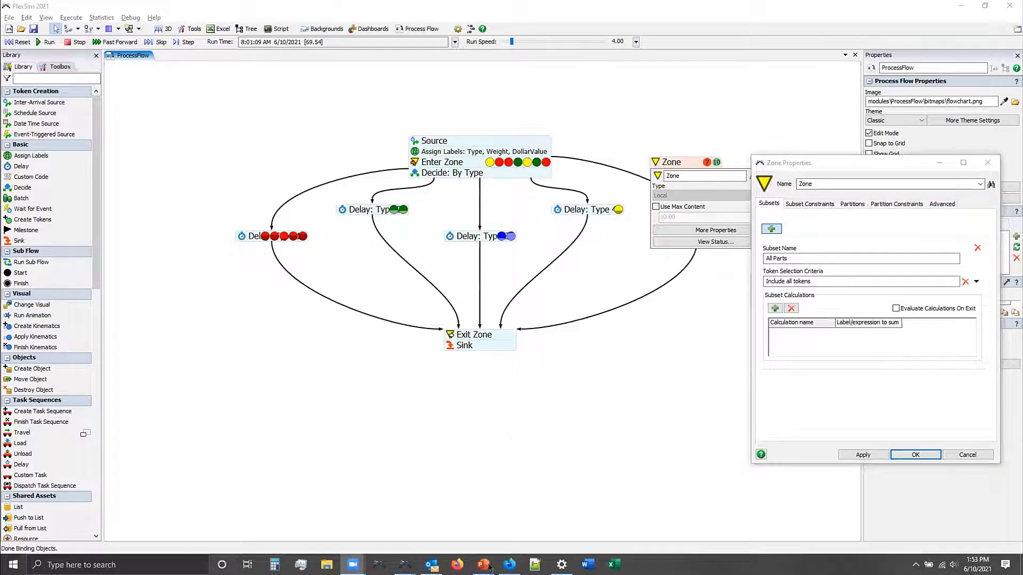
mouse_move(484, 566)
click(481, 533)
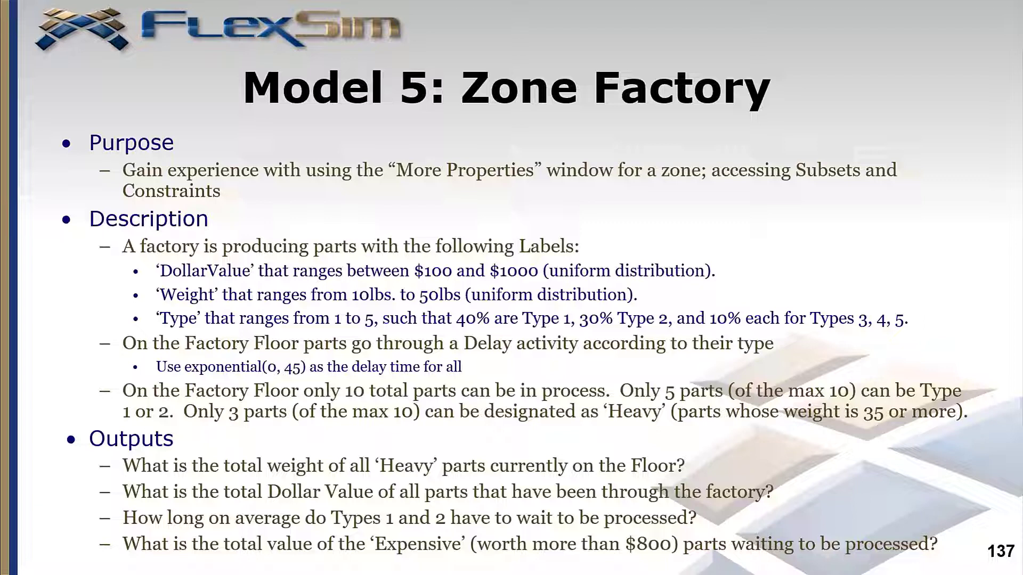
key(alt+Tab)
key(alt+Tab)
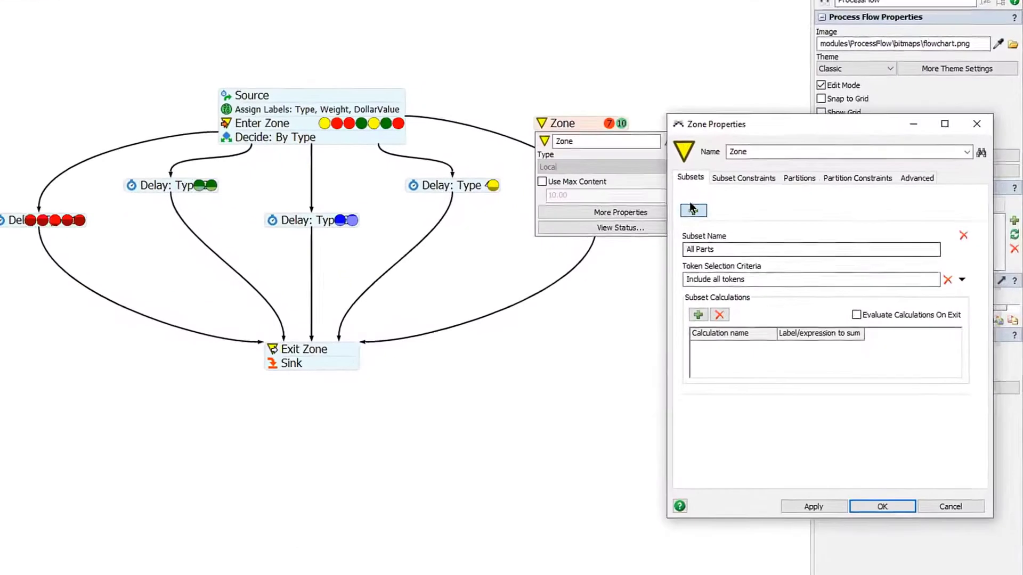
- Add a second Zone subset named Heavy Parts with the token selection criteria Weight >= 35
click(692, 210)
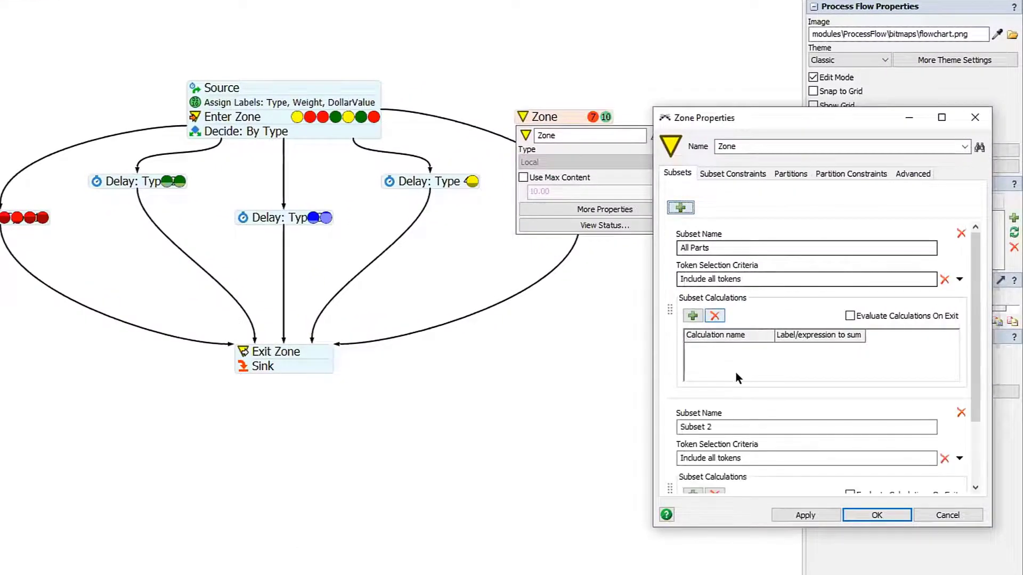
text(HEa)
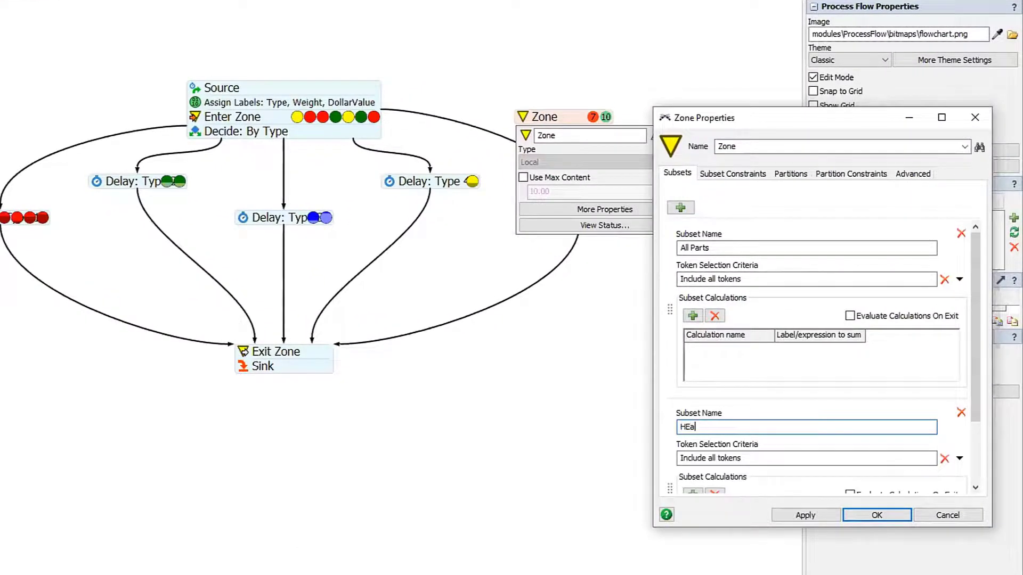
text(vy Parts)
key(BackSpace)
text(e)
key(Tab)
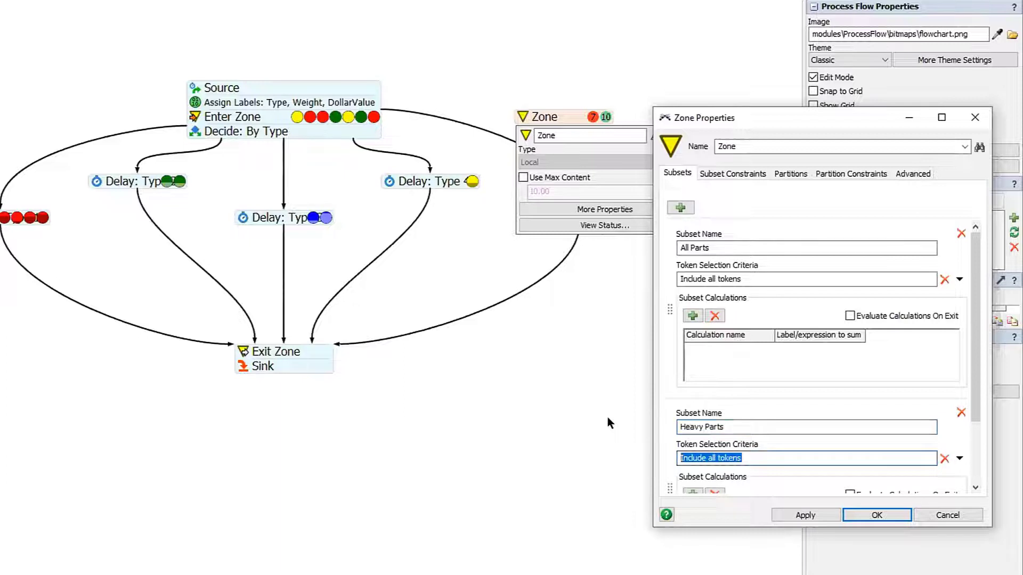
text(Weight)
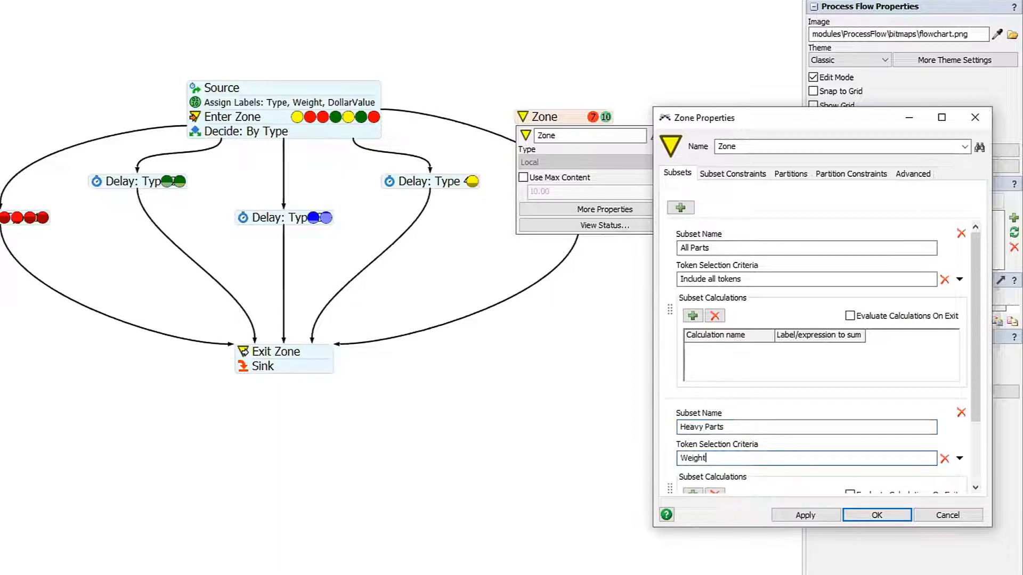
text( >= 35)
click(229, 554)
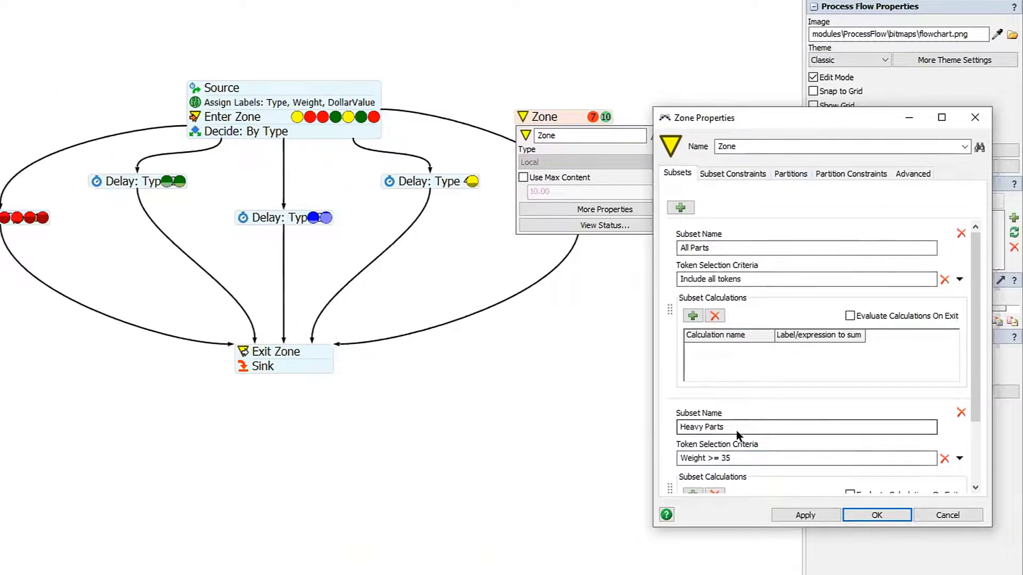
- Add a constraint on the Heavy Parts subset limiting the number of tokens to 3
click(733, 173)
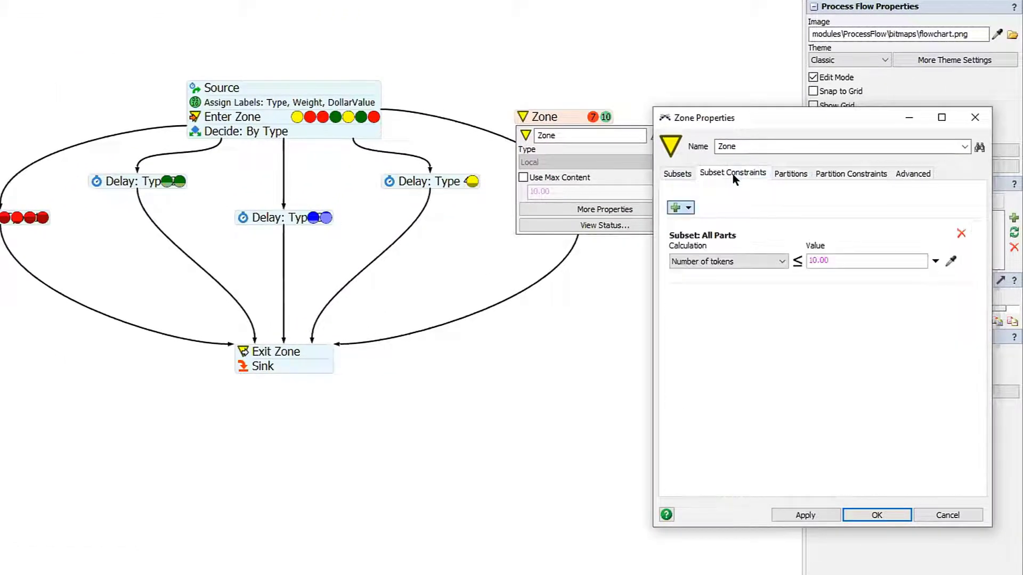
click(686, 209)
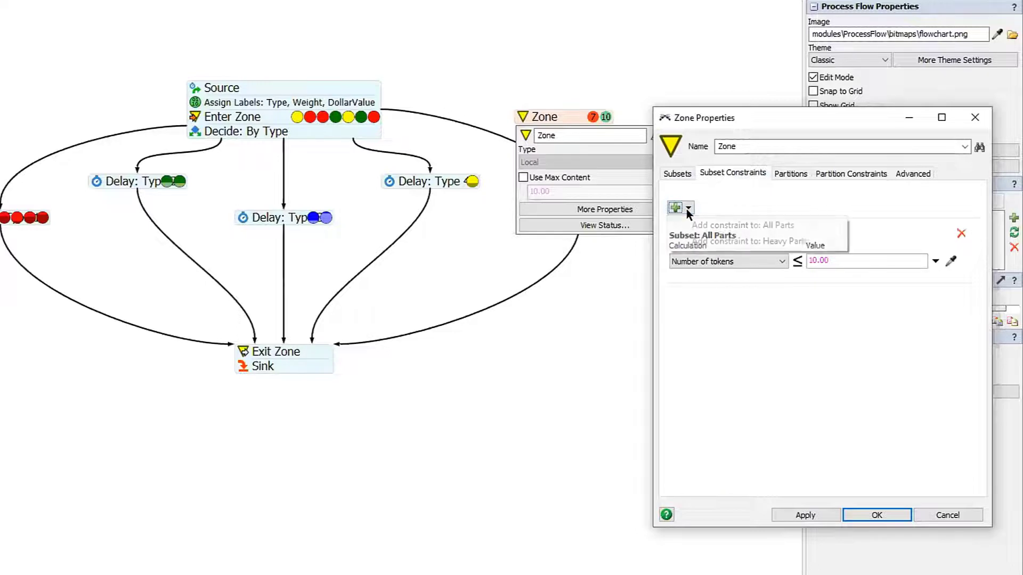
click(703, 241)
double_click(818, 321)
text(3)
click(735, 399)
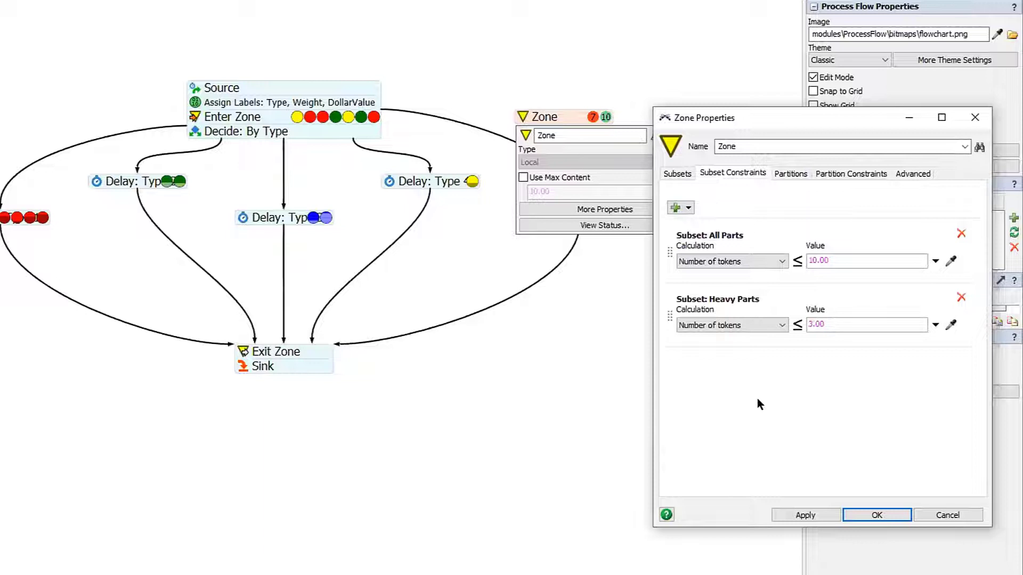
- Add a third subset to the Zone and name it Combined Types 1 and 3
click(679, 171)
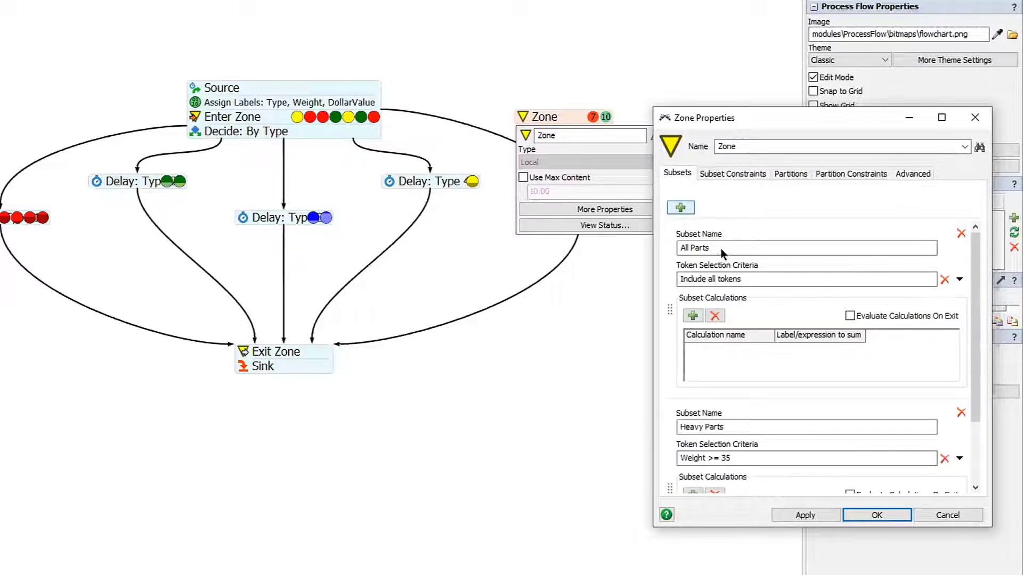
drag(979, 315, 989, 457)
click(684, 211)
drag(715, 340, 680, 331)
key(ctrl+a)
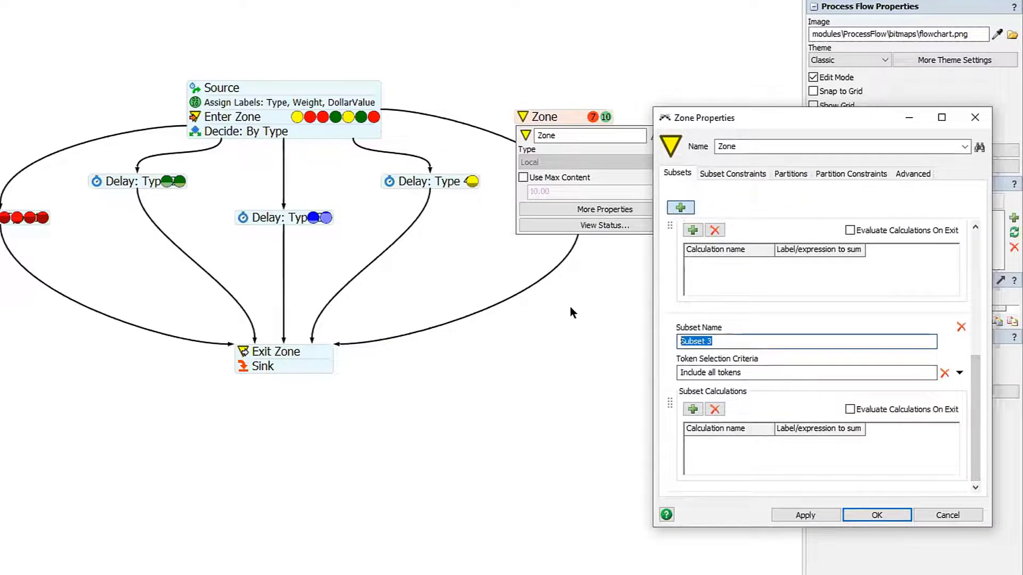
text(Combined )
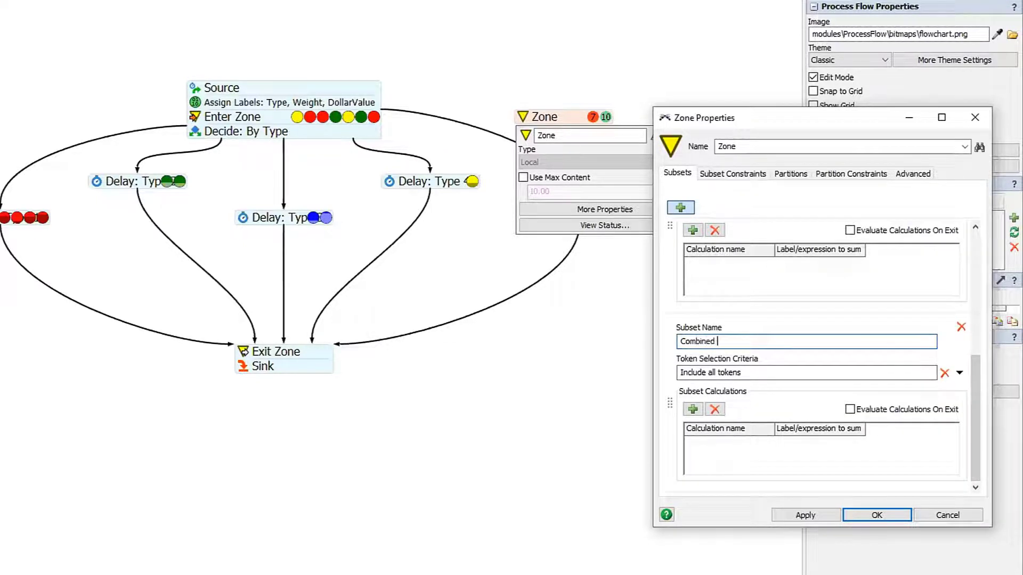
text(Types 1 and 3)
click(740, 372)
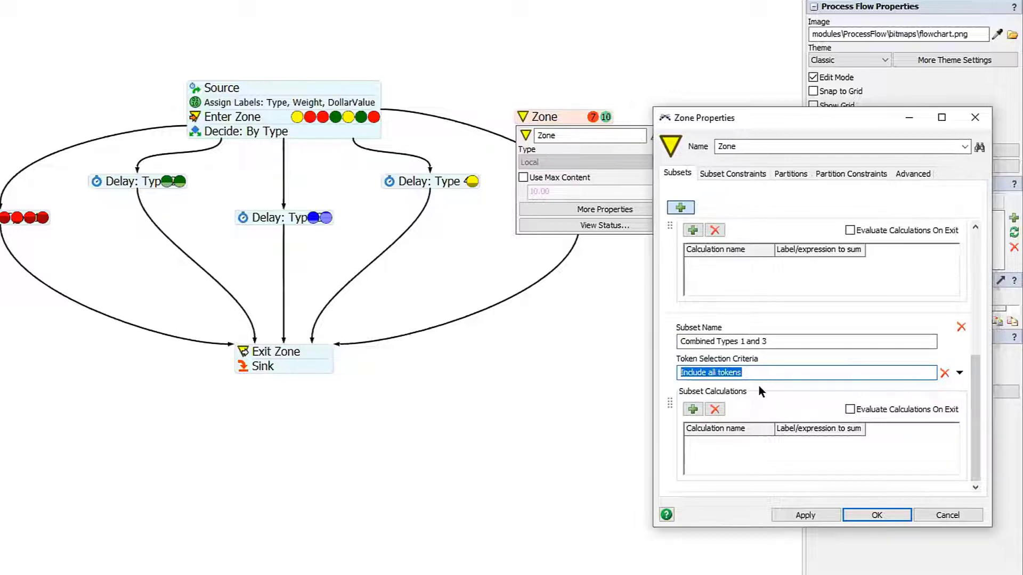
- Rename the third subset Combined Types 1 and 2 and set its token selection criteria to Type = 1 OR Type = 2
text(Type = 1)
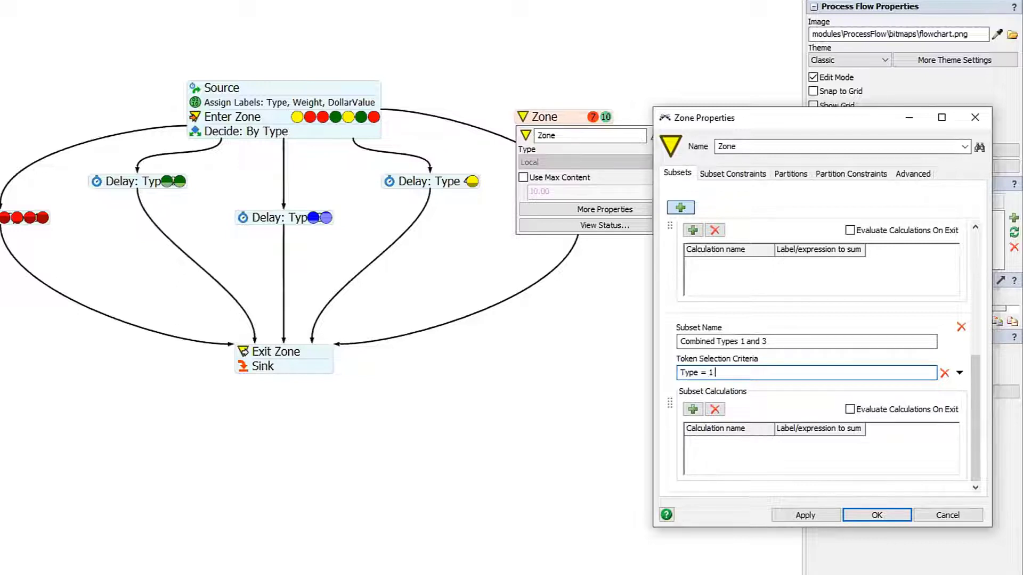
click(775, 342)
key(BackSpace)
text(2)
click(843, 372)
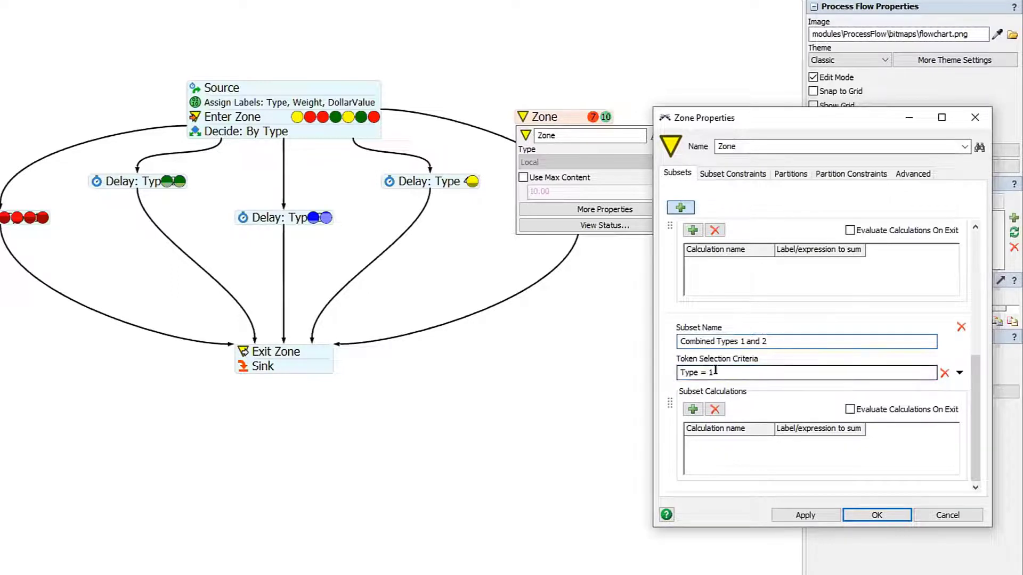
text(OR )
text(Thype)
key(BackSpace)
key(BackSpace)
key(BackSpace)
key(BackSpace)
text(ype)
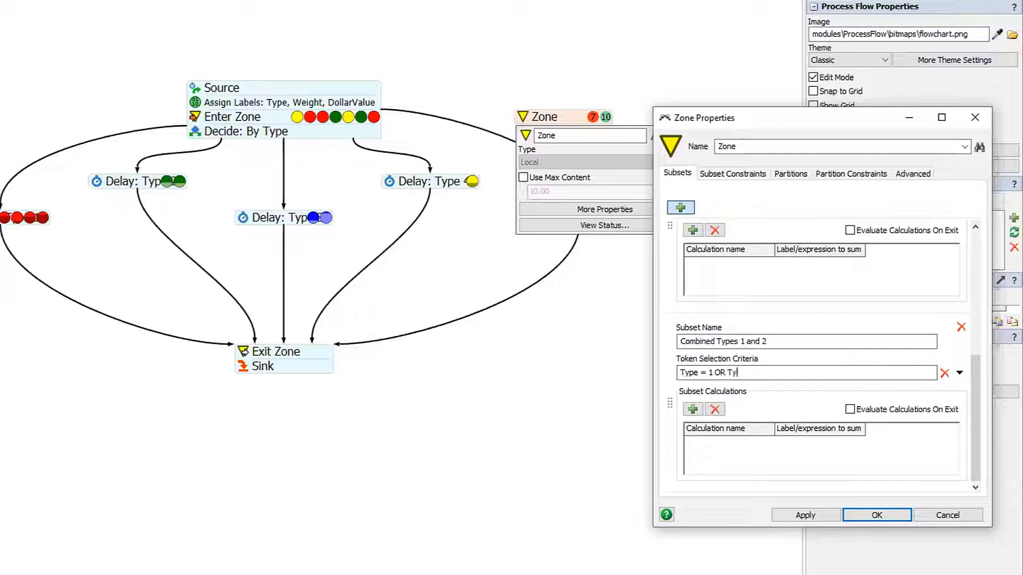
text( = 2)
key(Tab)
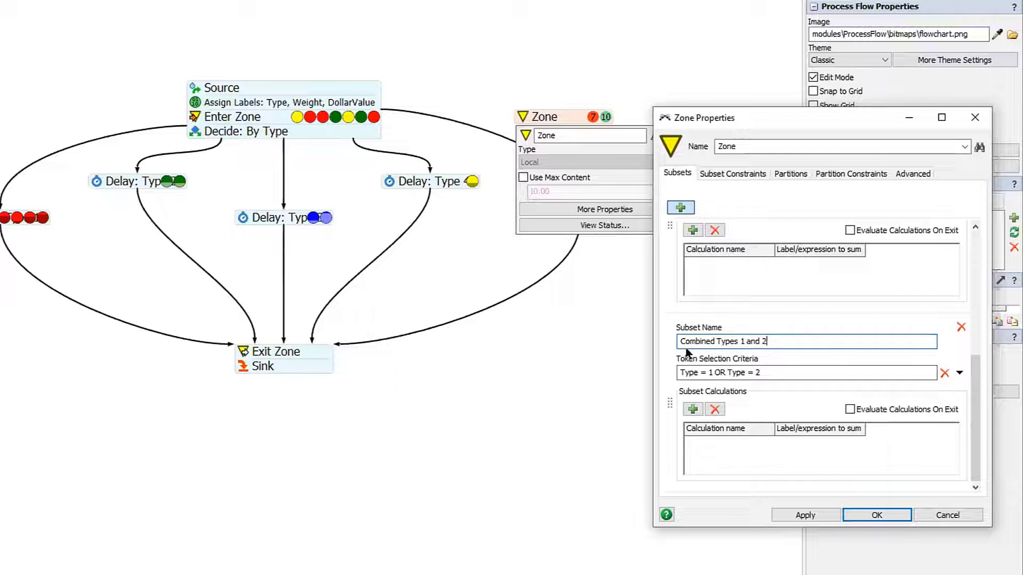
click(706, 372)
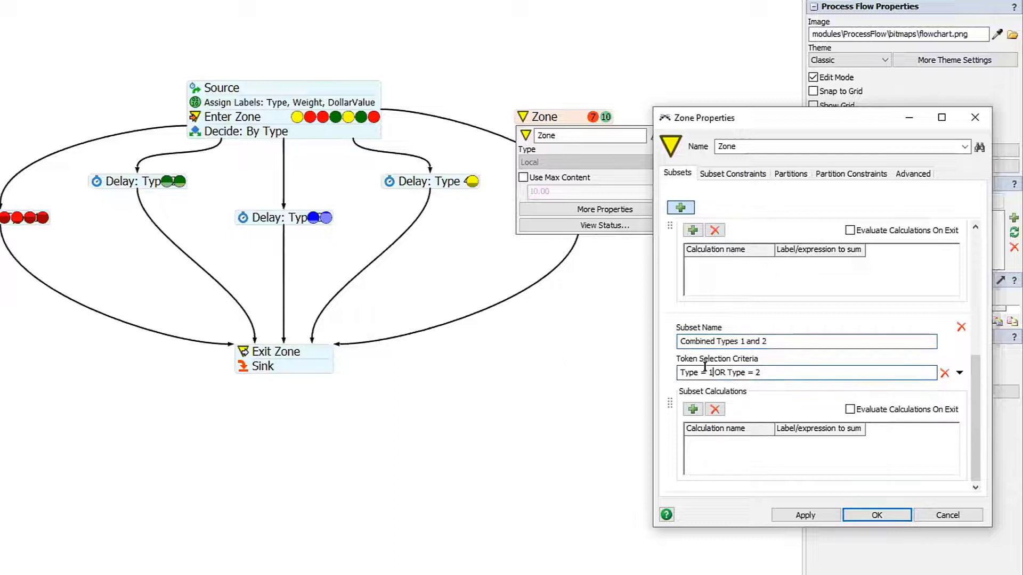
drag(705, 367, 669, 347)
drag(727, 373, 682, 372)
click(754, 368)
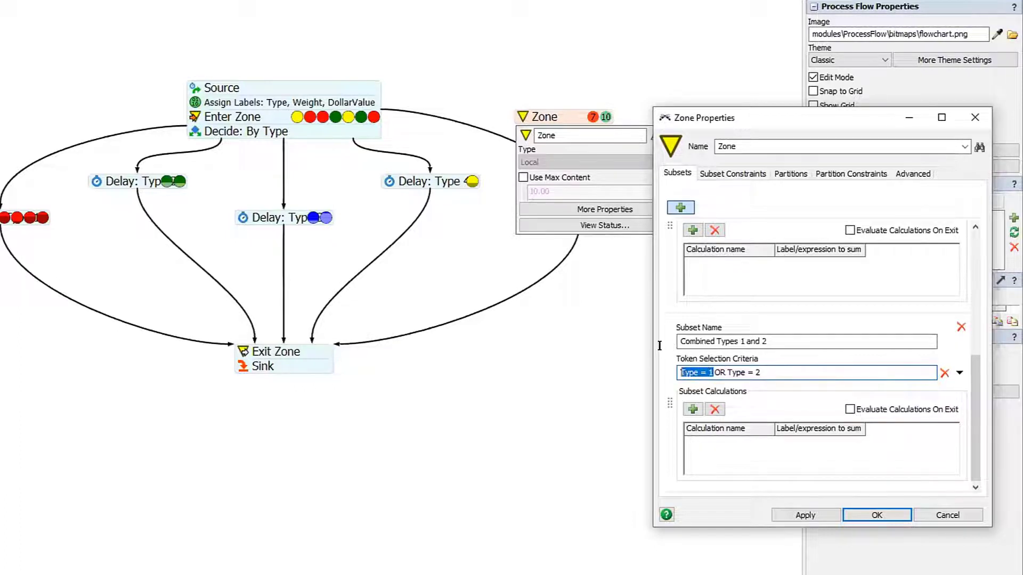
- Try shortening the Combined Types 1 and 2 subset's token selection criteria to Type = 1 OR 2
click(798, 368)
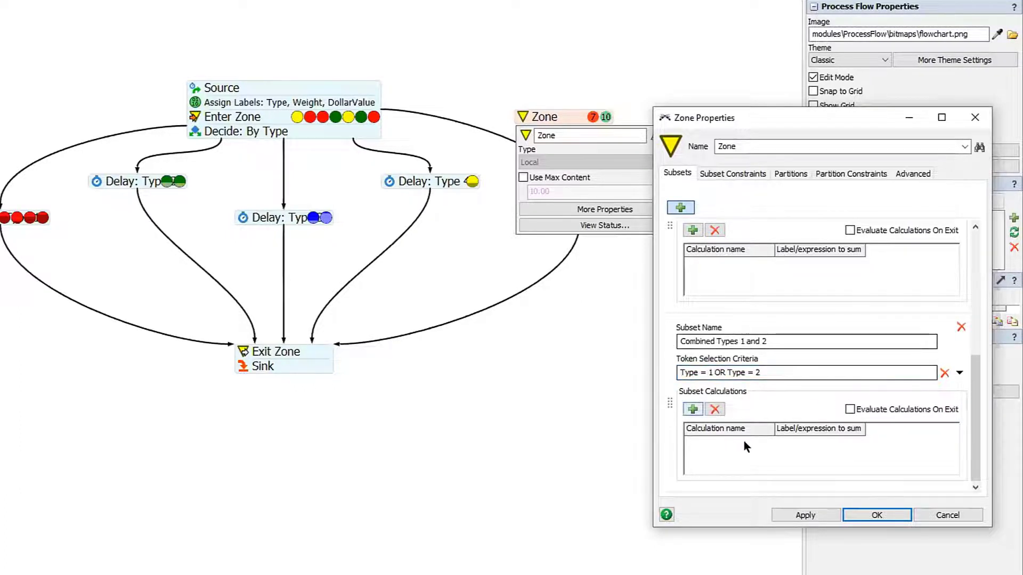
click(768, 372)
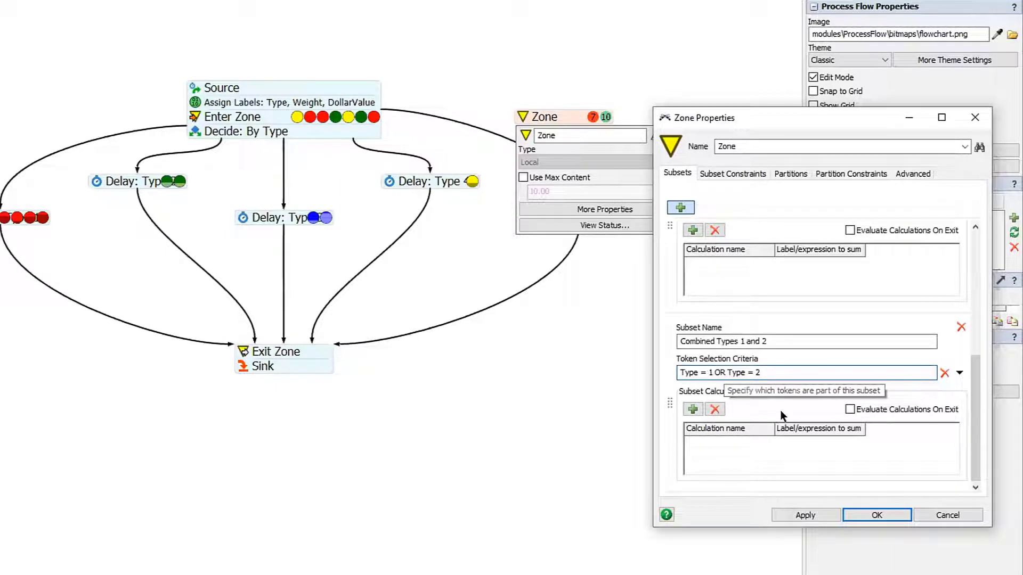
key(BackSpace)
key(BackSpace)
key(BackSpace)
key(BackSpace)
key(BackSpace)
key(BackSpace)
key(BackSpace)
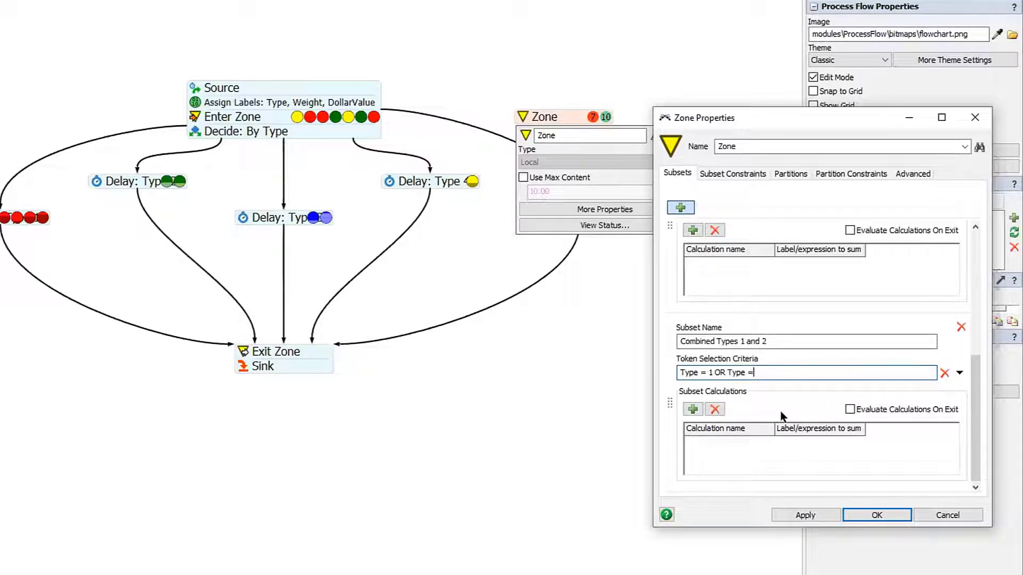
key(BackSpace)
text(2)
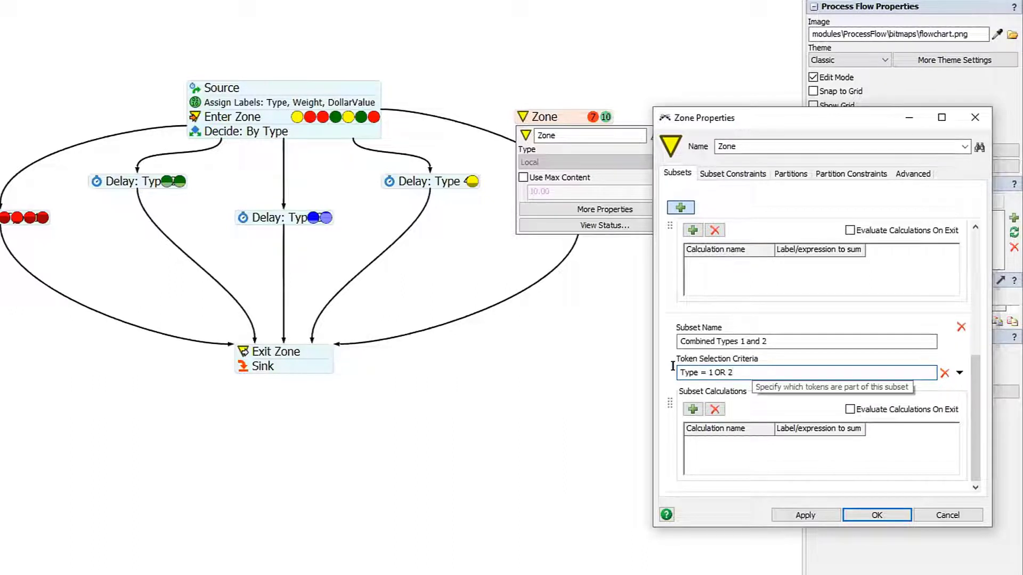
drag(713, 372, 669, 354)
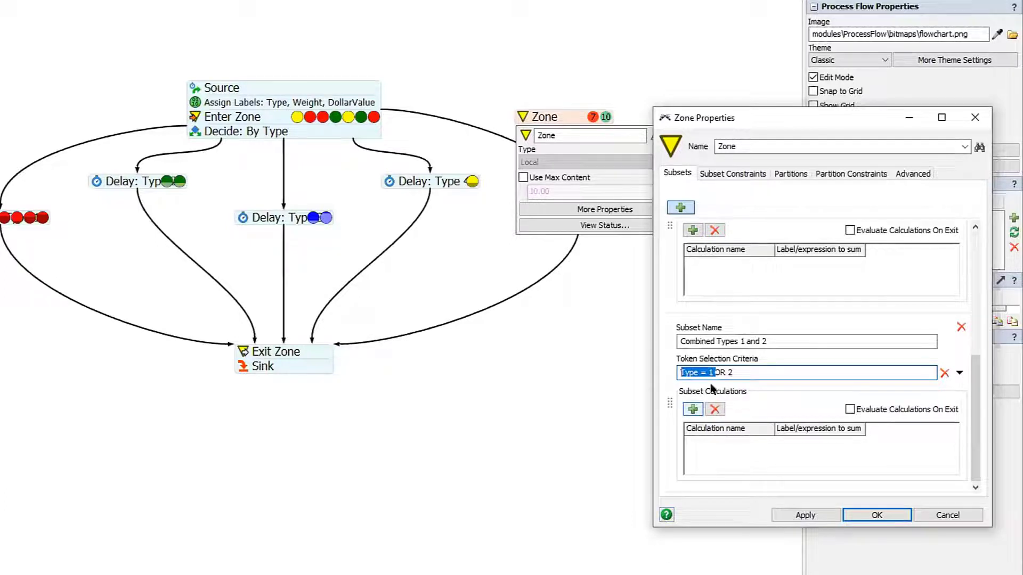
double_click(727, 369)
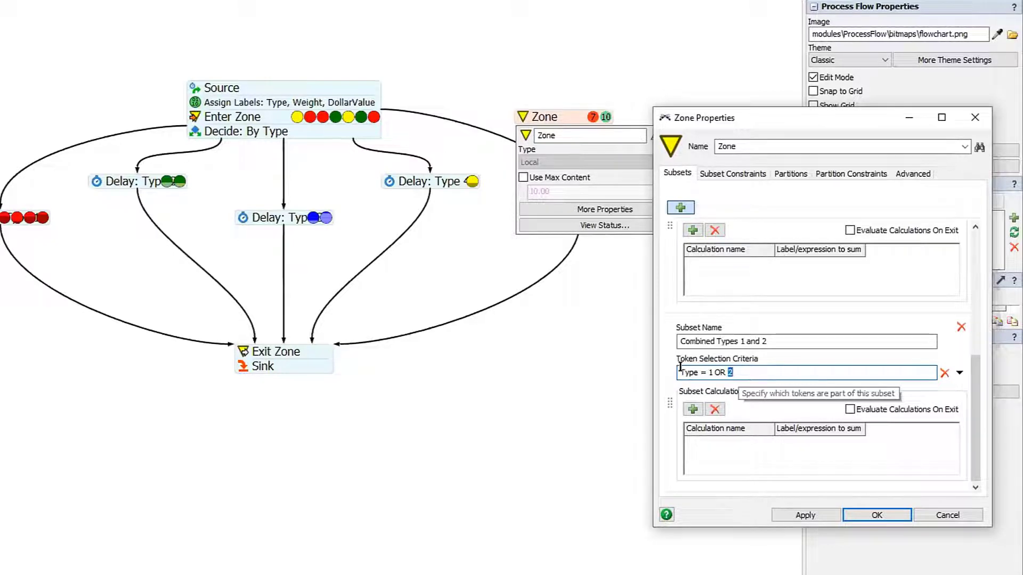
- Restore the third subset's token selection criteria to Type = 1 OR Type = 2
click(751, 368)
key(BackSpace)
text(Type)
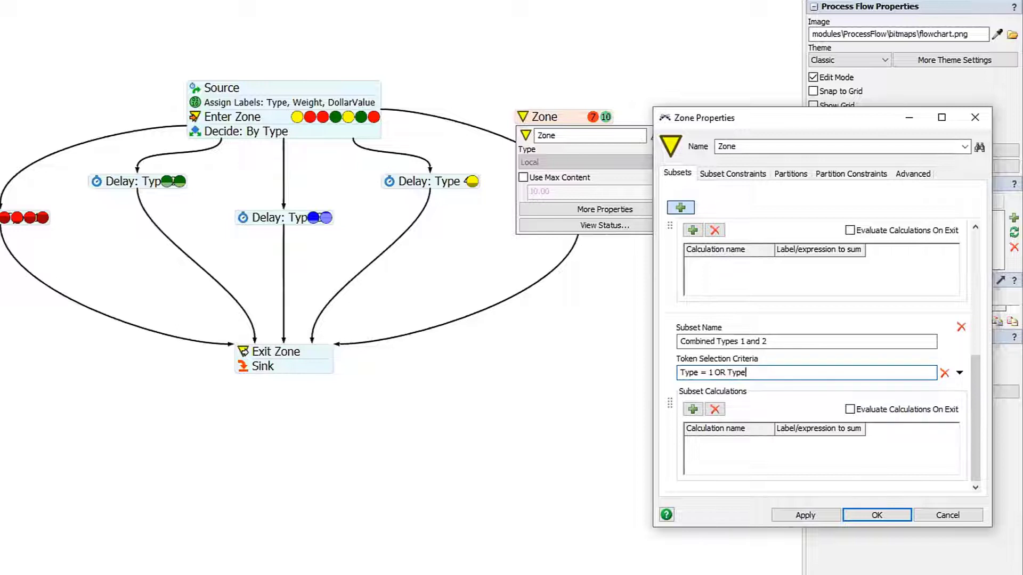
text( = 2)
drag(714, 373, 761, 372)
click(801, 370)
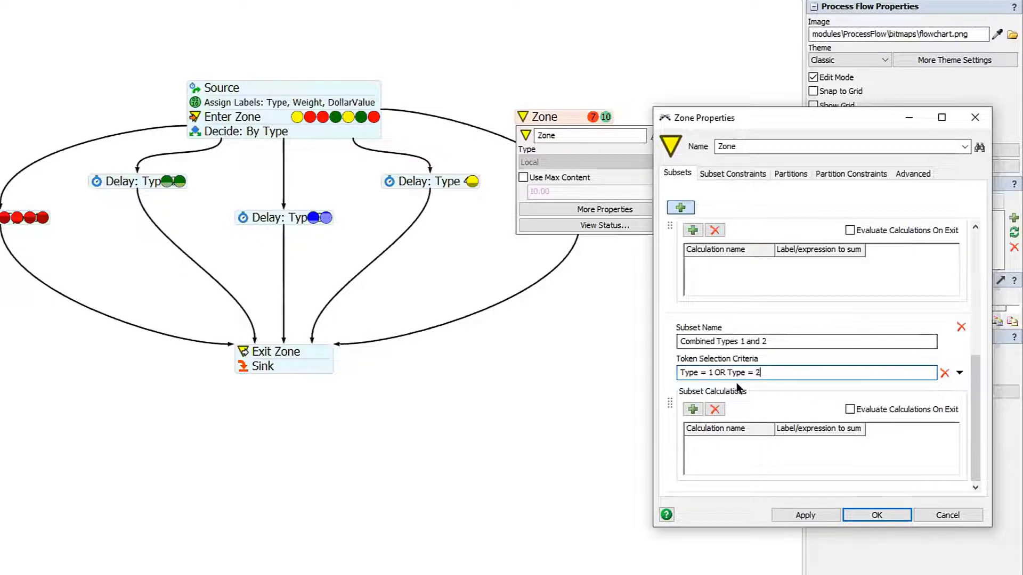
- Add a constraint limiting the Combined Types 1 and 2 subset to 5 tokens, and accept the Zone properties
click(724, 174)
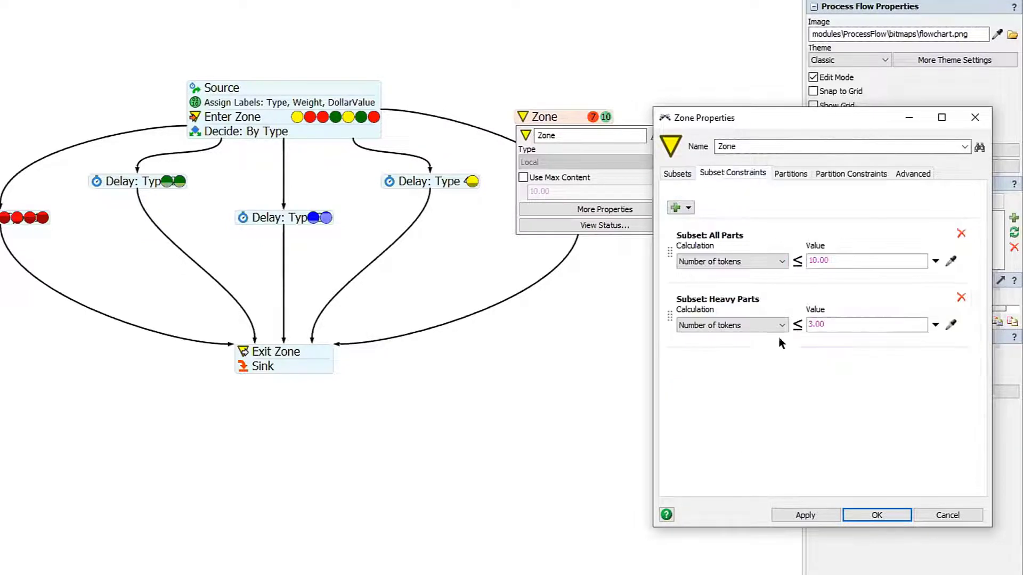
click(688, 208)
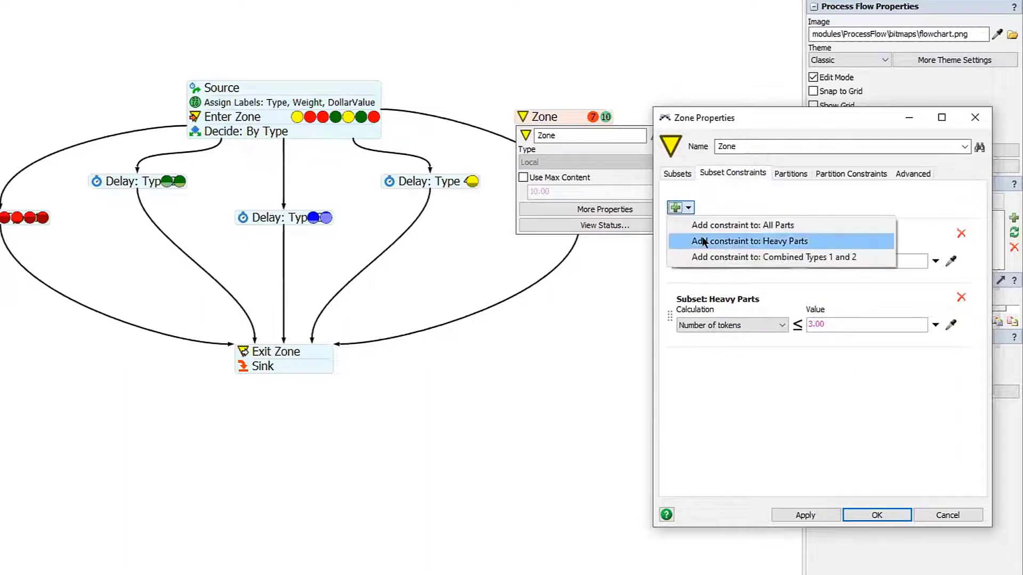
click(712, 258)
double_click(824, 385)
text(5)
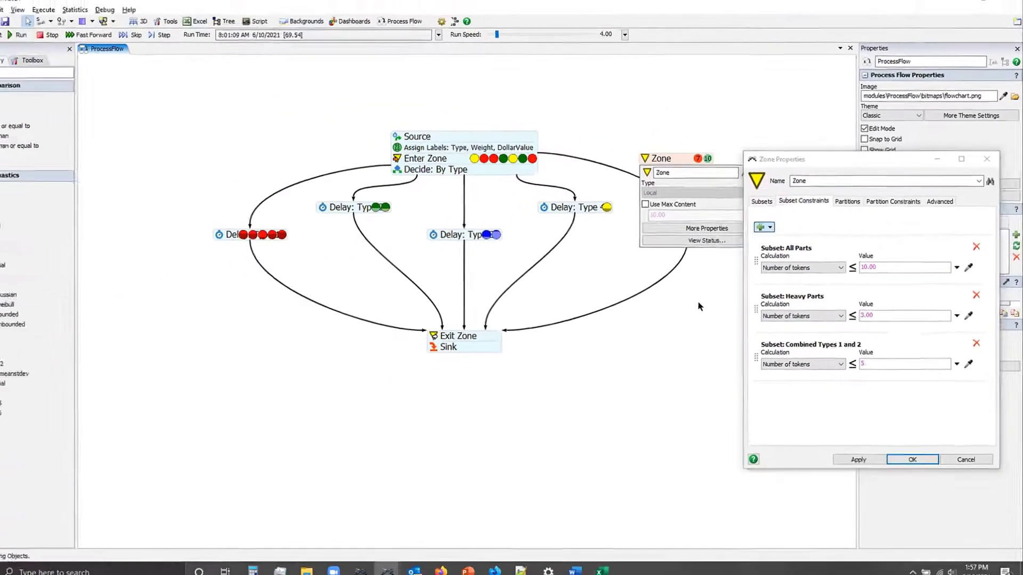
click(626, 317)
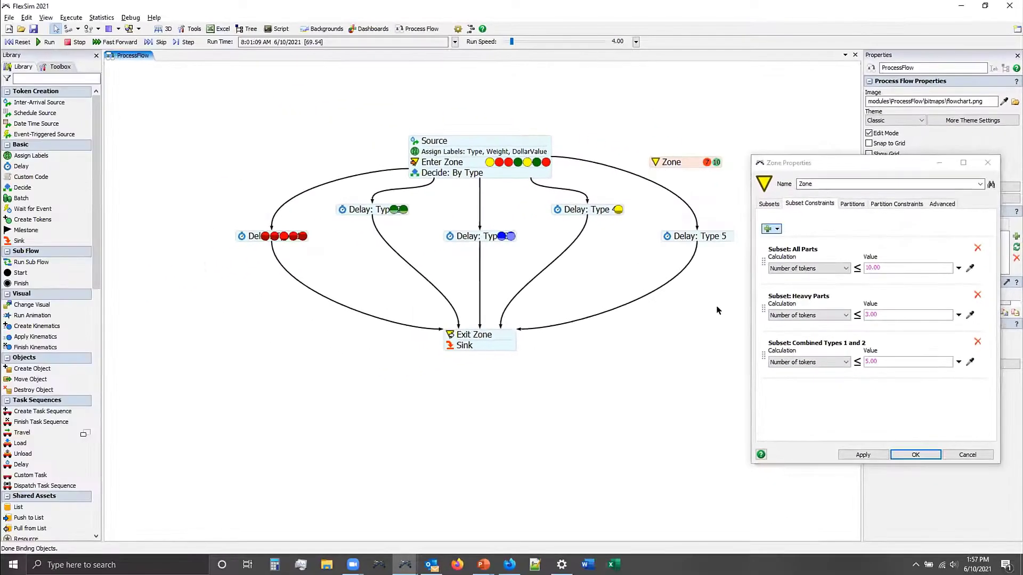
click(914, 455)
- Reset and run the model, stop it once a token waits at Enter Zone, and inspect that token's labels
click(19, 41)
click(47, 42)
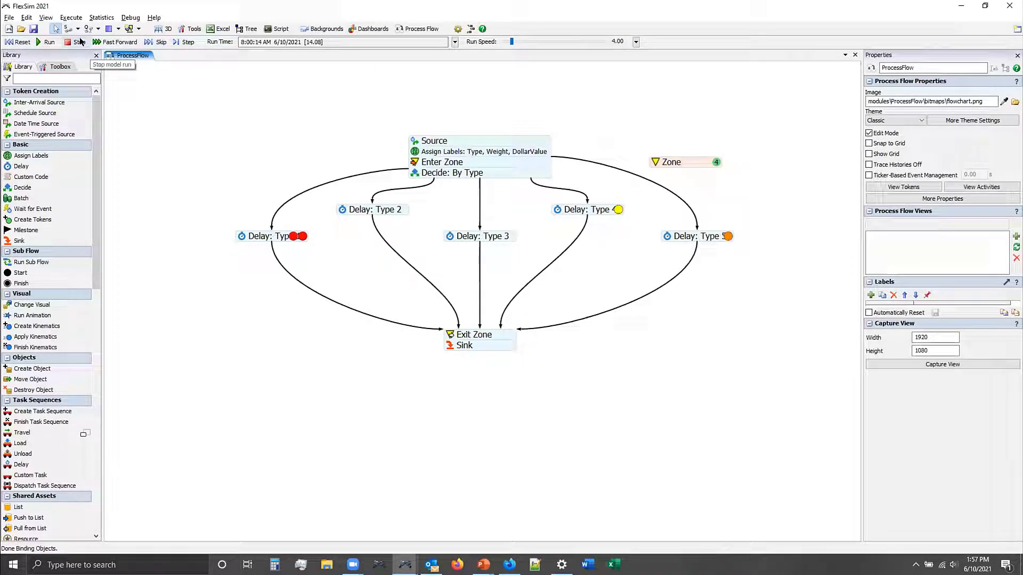
click(80, 41)
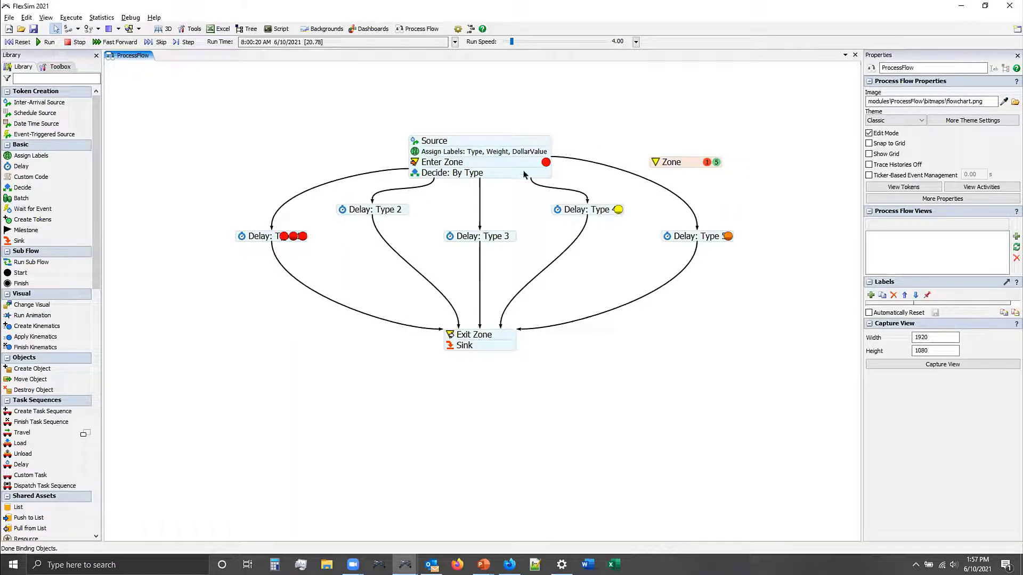
click(541, 164)
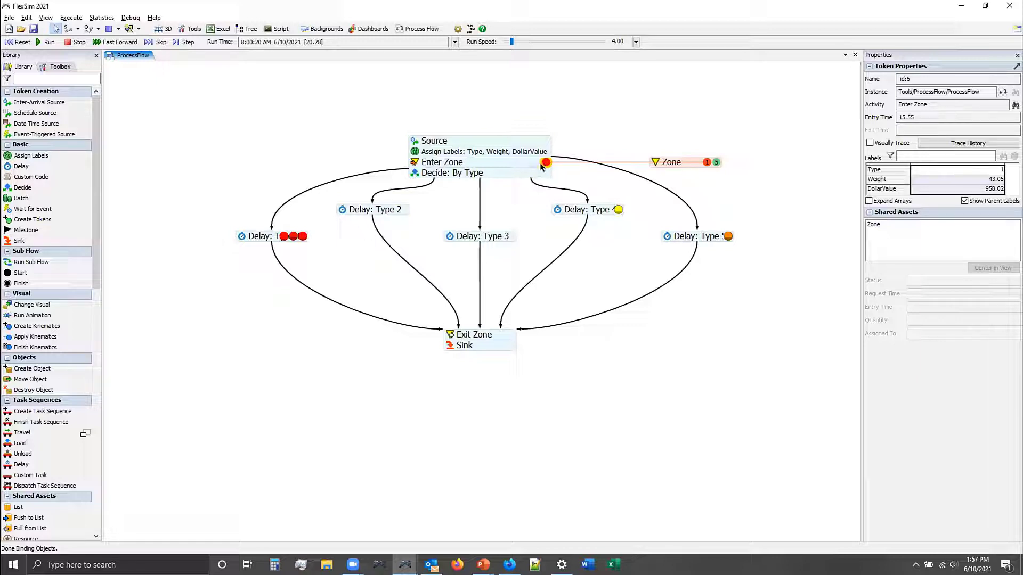
- View the Zone's status and compare each subset's content with its limit
click(653, 161)
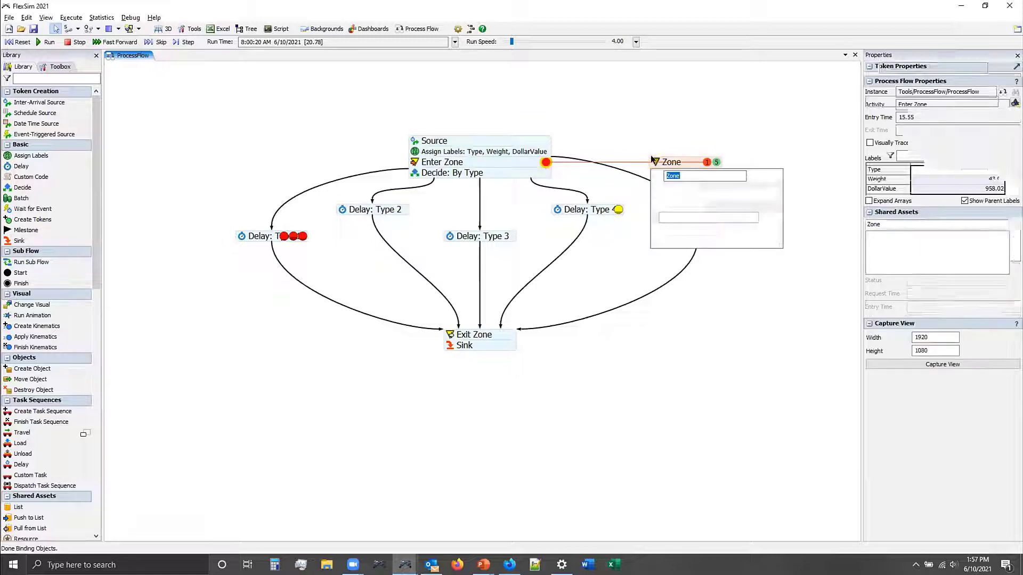
click(716, 242)
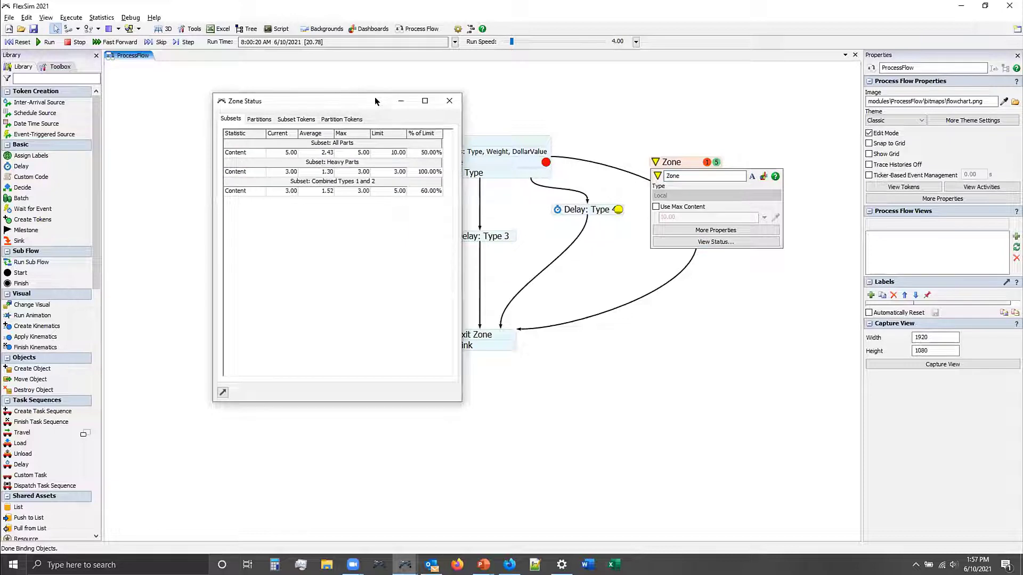
drag(366, 97, 863, 128)
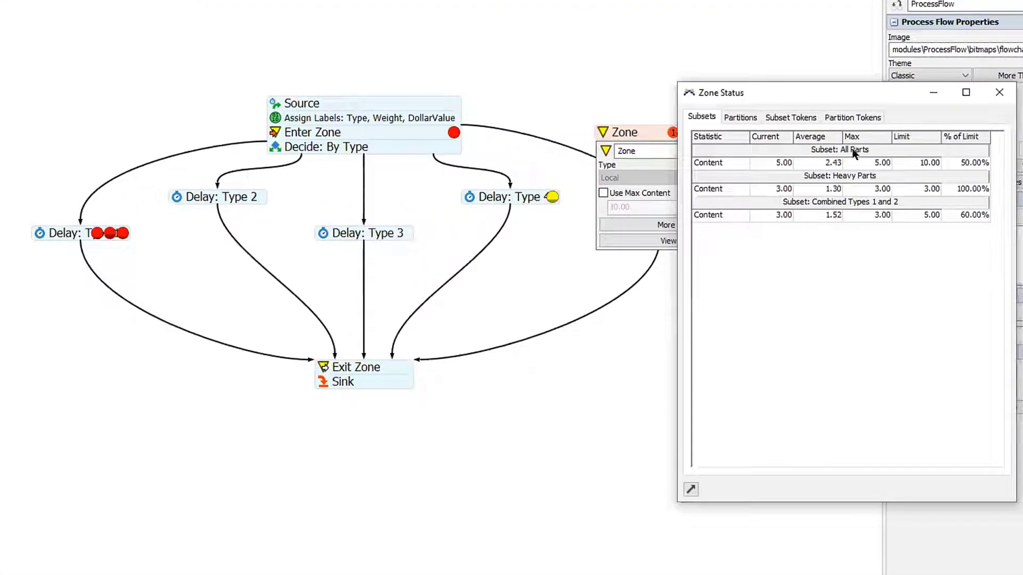
drag(733, 162, 965, 163)
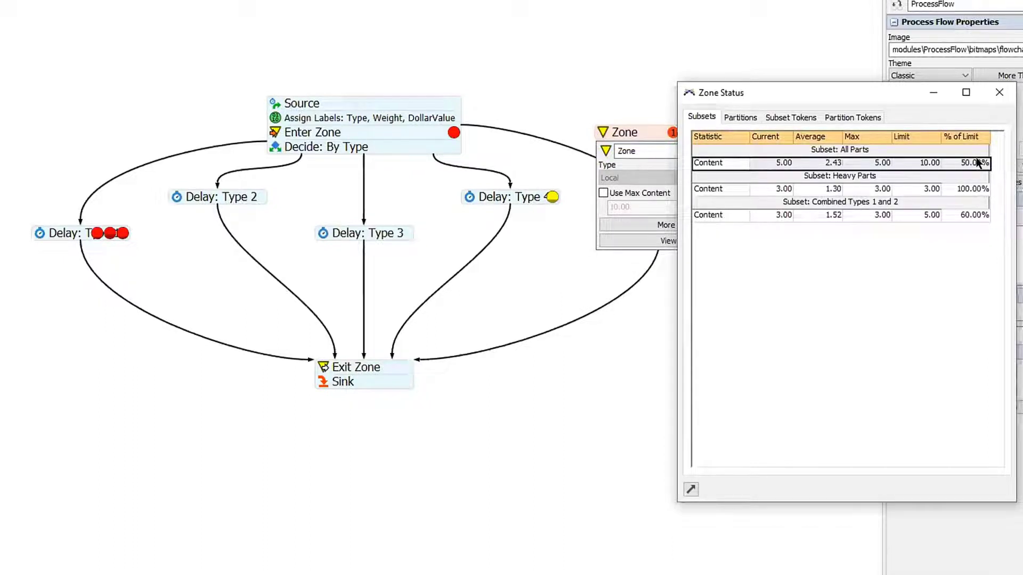
click(826, 177)
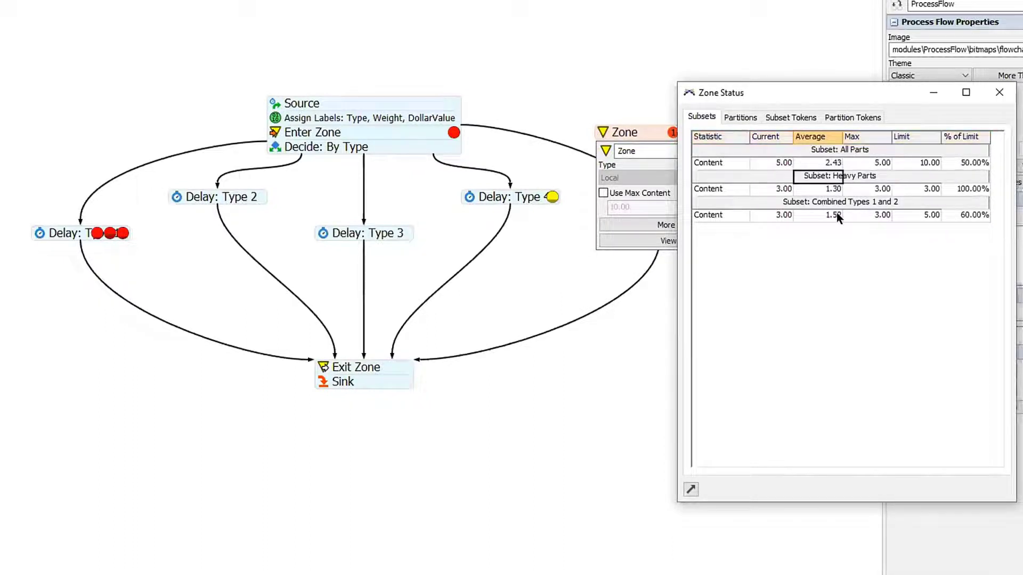
click(965, 183)
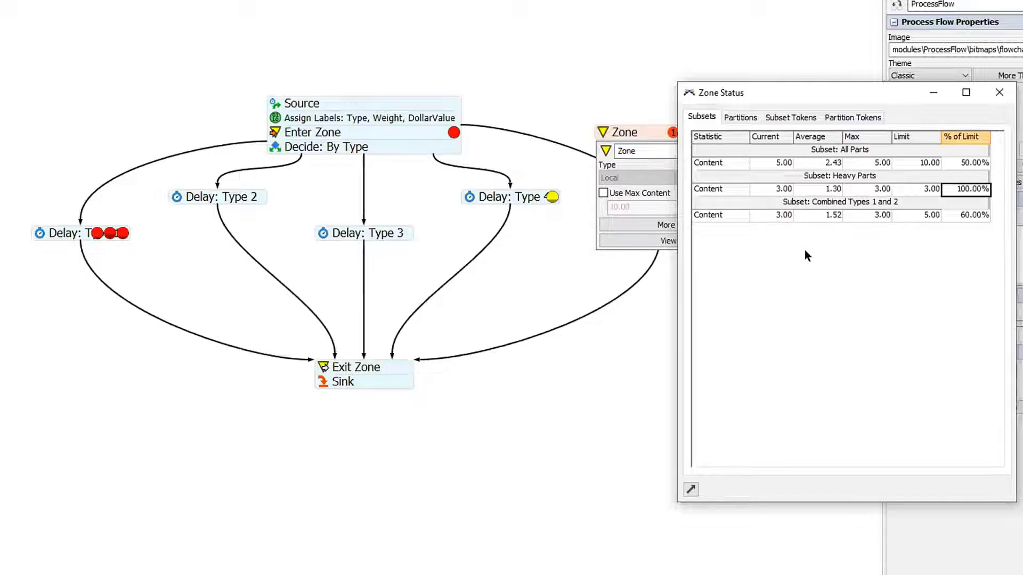
- Examine which tokens occupy the Heavy Parts subset and which activities they are in
click(791, 118)
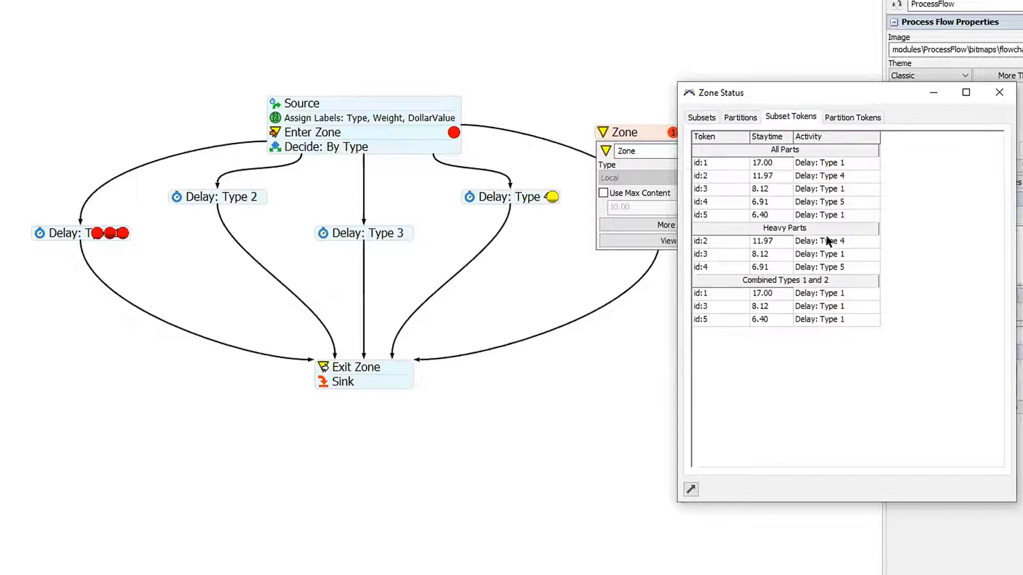
drag(839, 241, 851, 268)
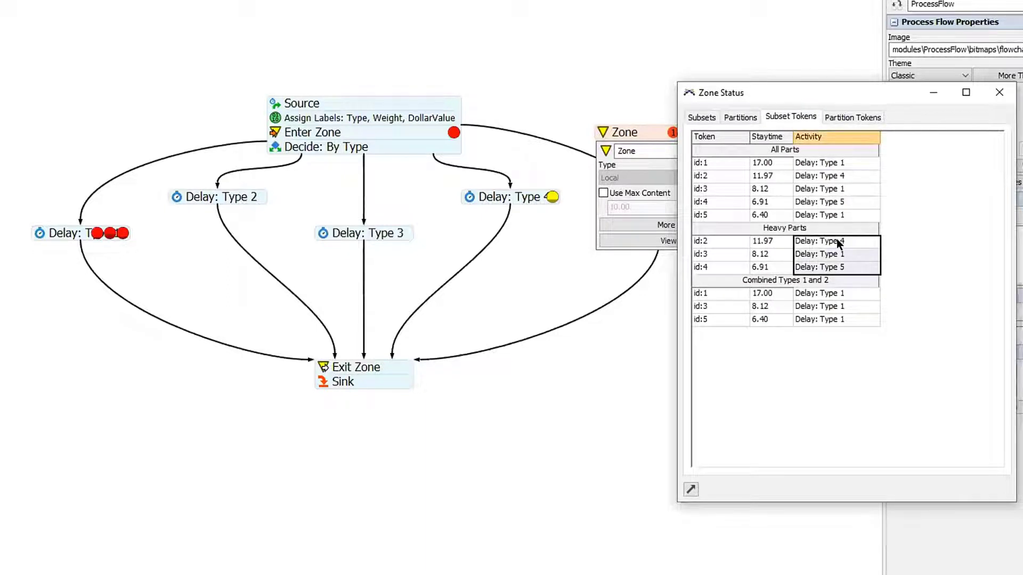
click(837, 238)
click(849, 251)
click(850, 263)
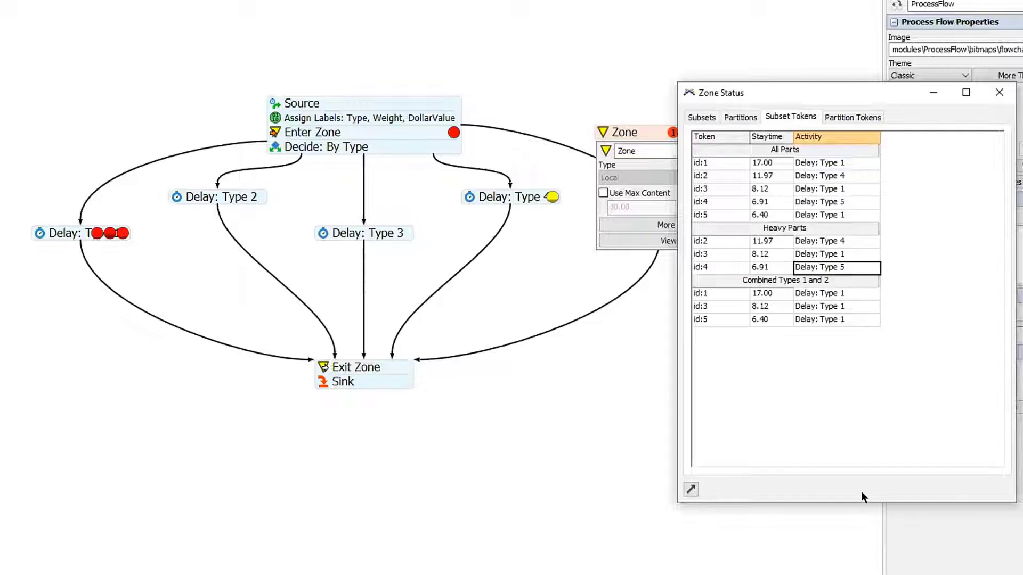
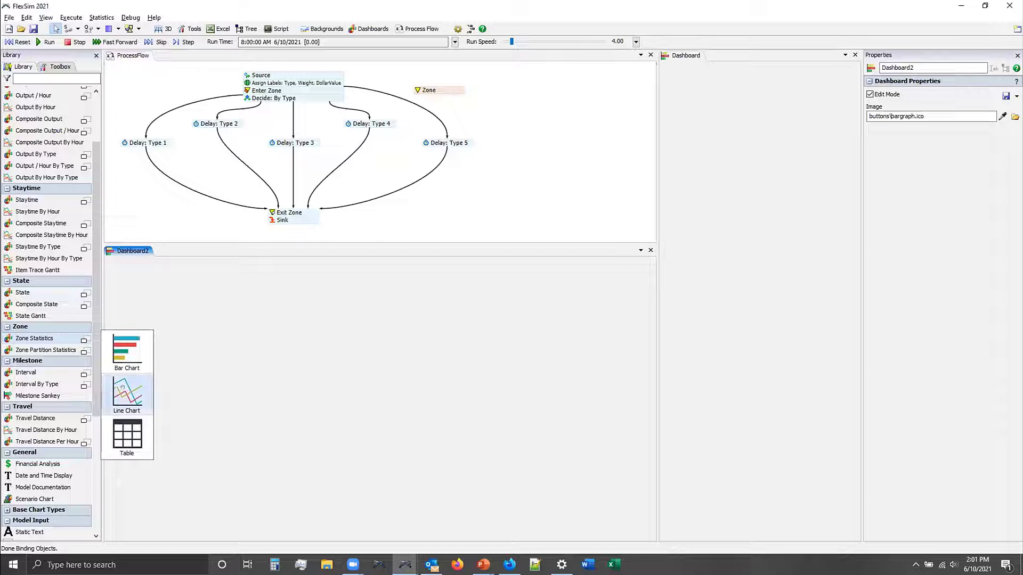
- Add a Zone Statistics line chart to Dashboard2 and enlarge it to nearly the dashboard's full width
click(110, 266)
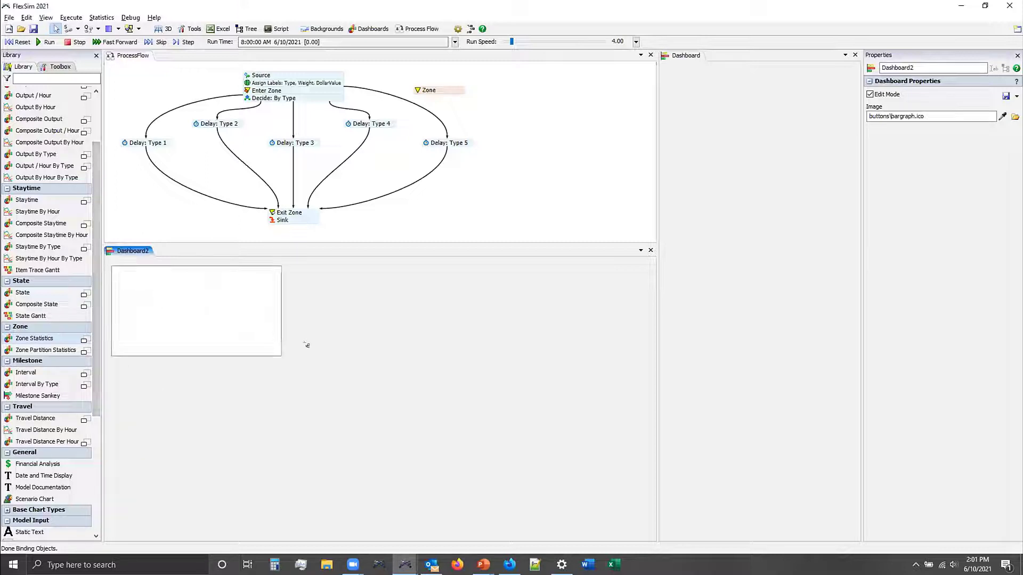
click(273, 355)
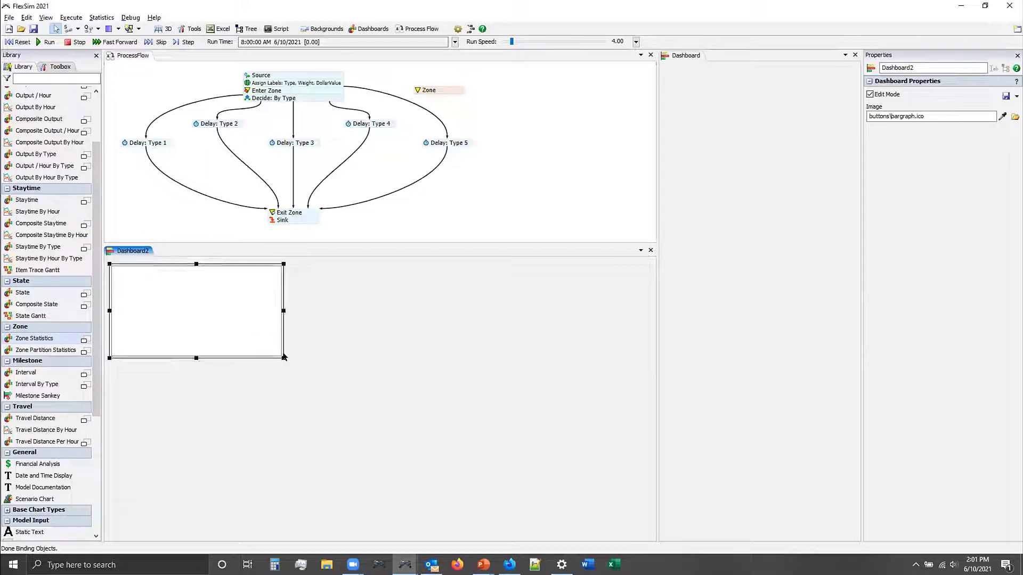
drag(284, 358, 640, 399)
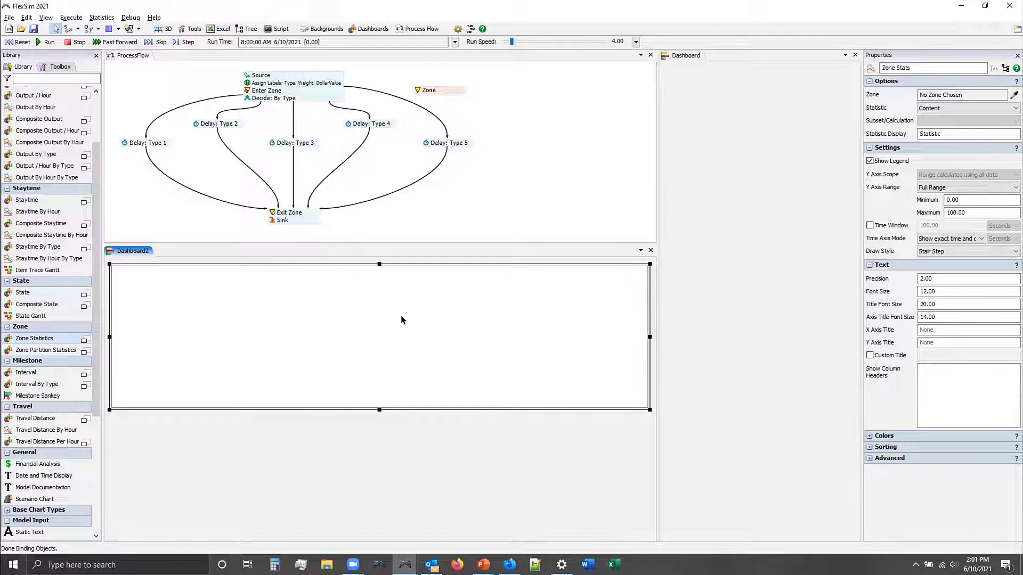
drag(373, 255, 373, 253)
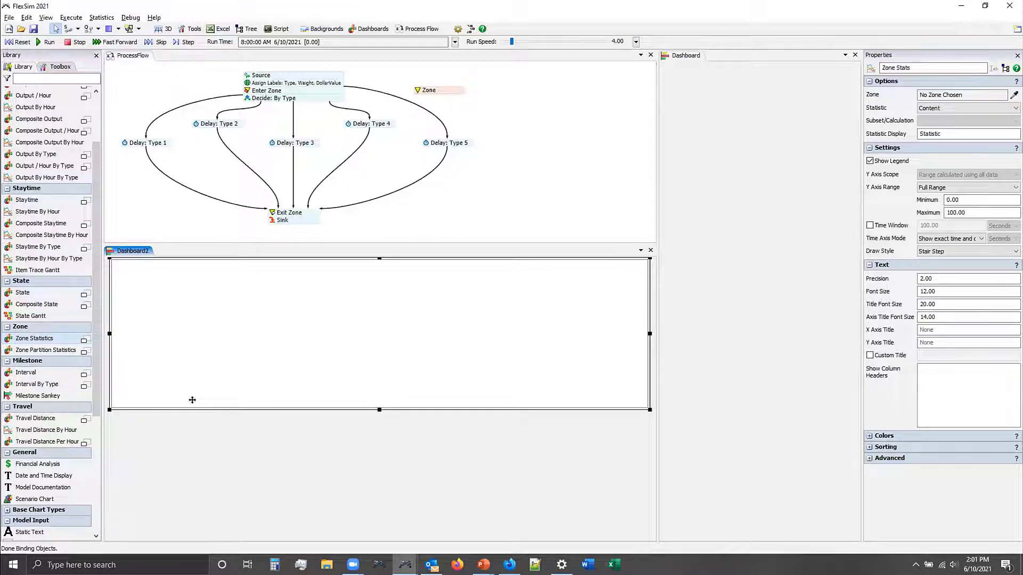
drag(192, 399, 184, 399)
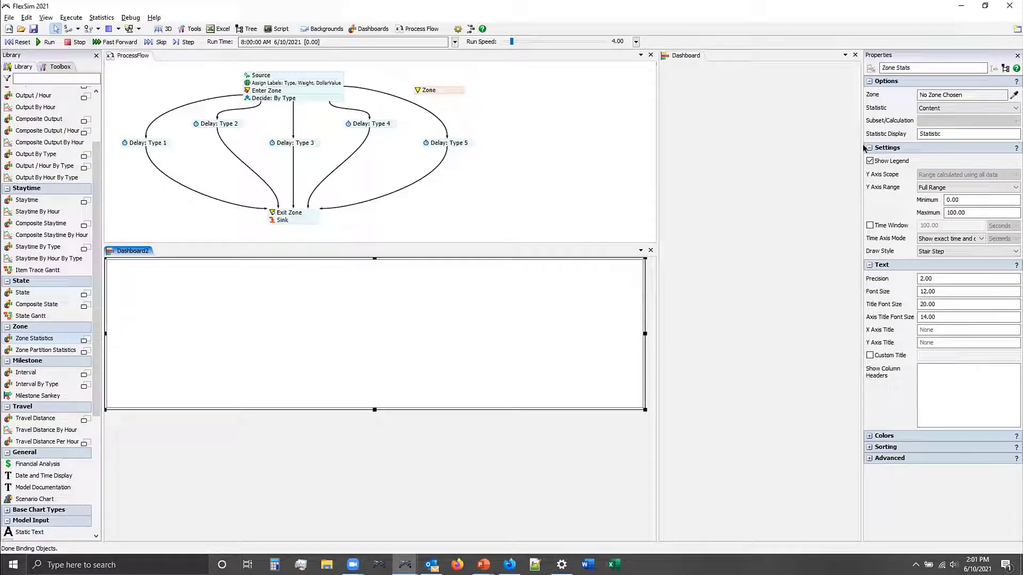
- Link the chart to the process flow's Zone and set it to show Subset Content for Heavy Parts
click(441, 88)
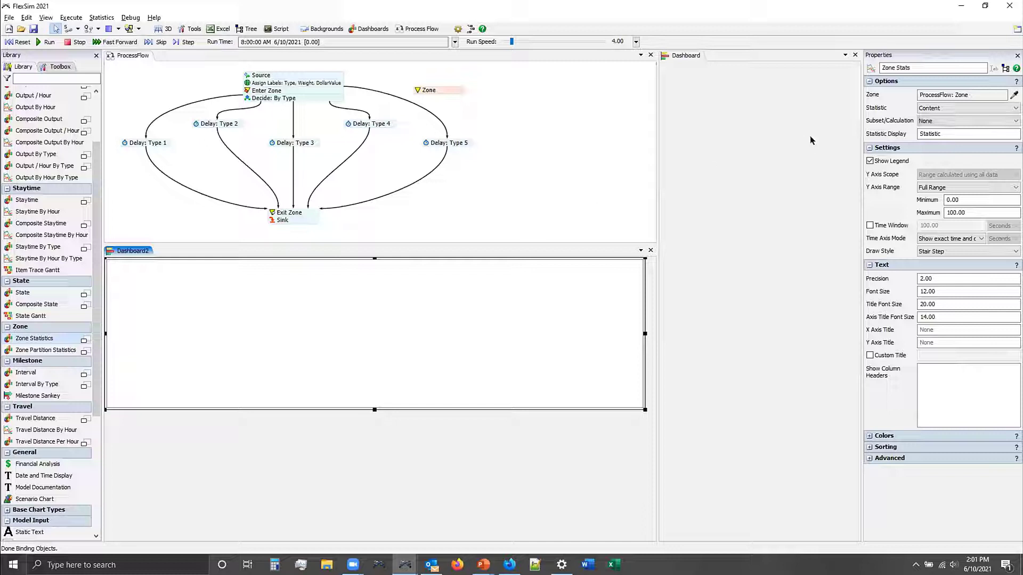
click(924, 108)
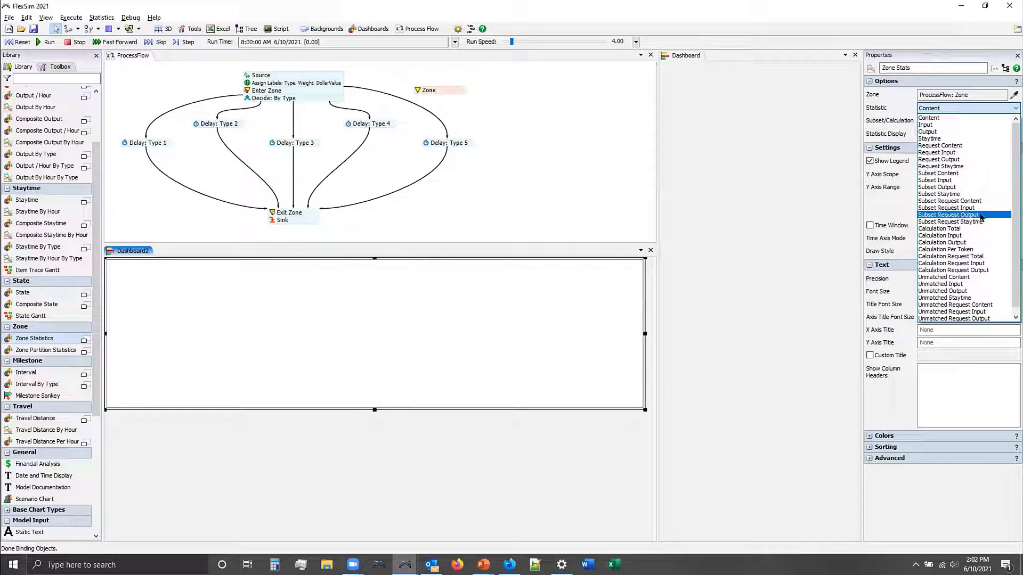
click(963, 173)
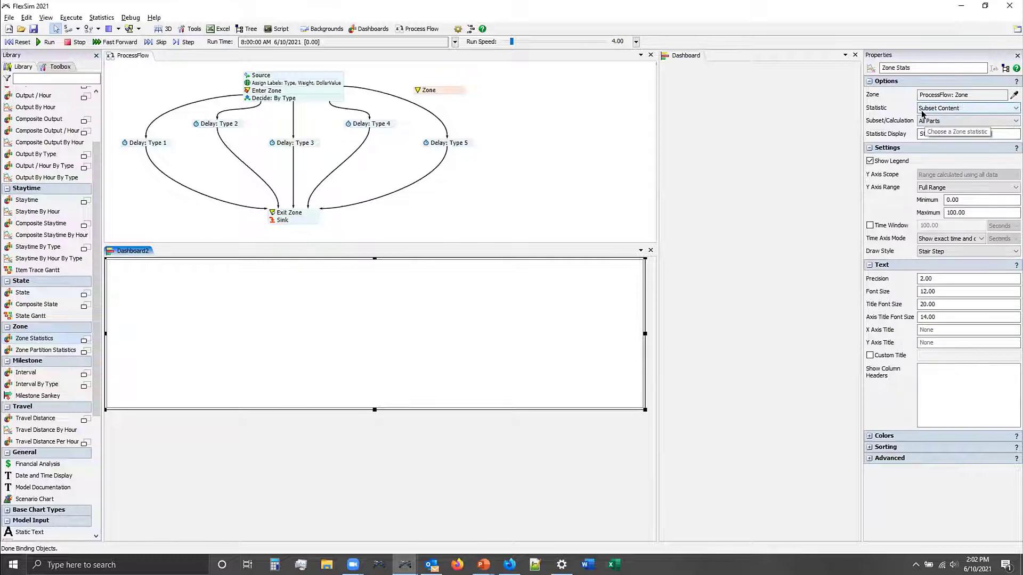
click(939, 119)
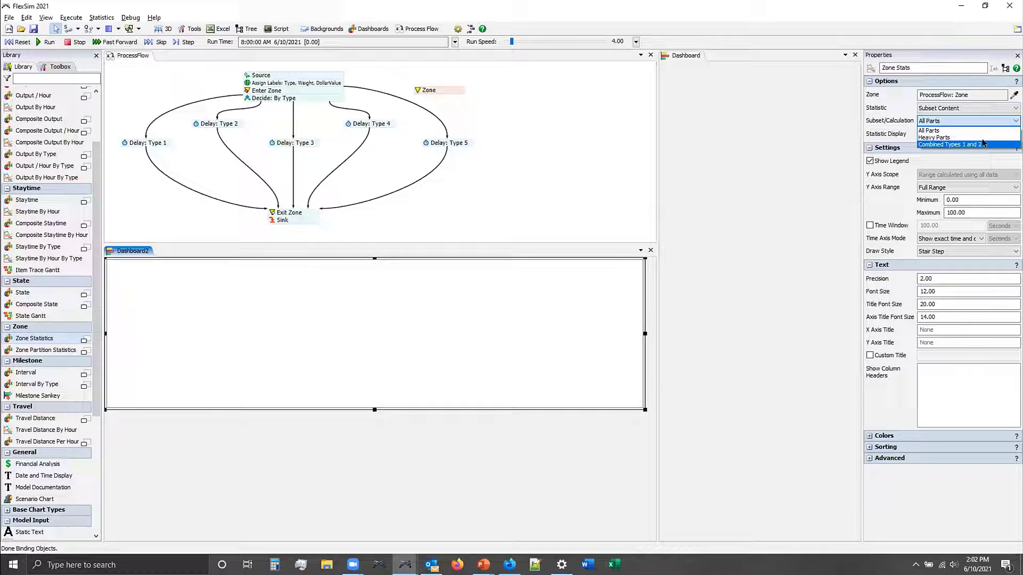
click(931, 137)
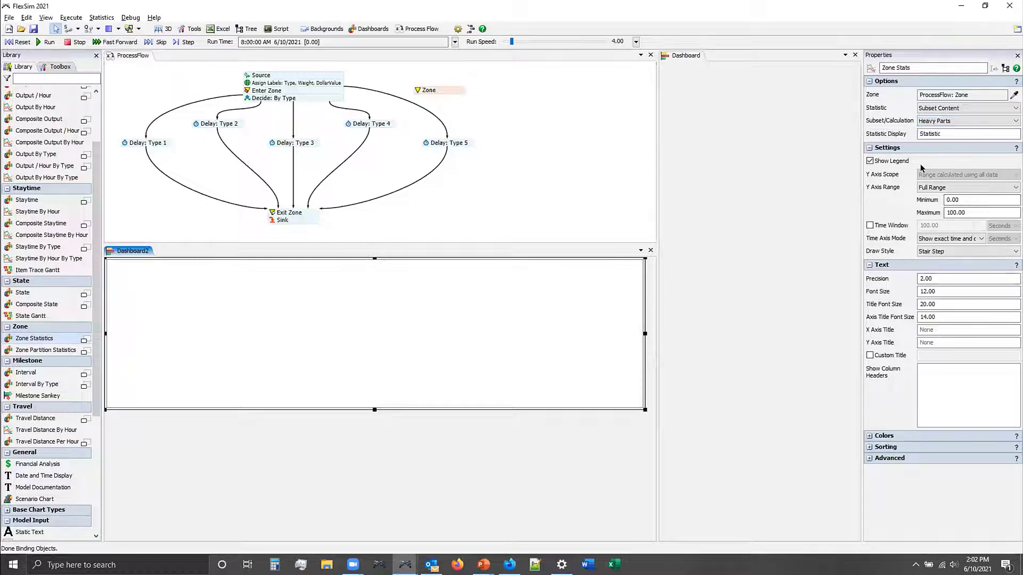
- Reset and run the model to watch the Heavy Parts subset content plot over time, ending with a reset
click(19, 41)
click(43, 42)
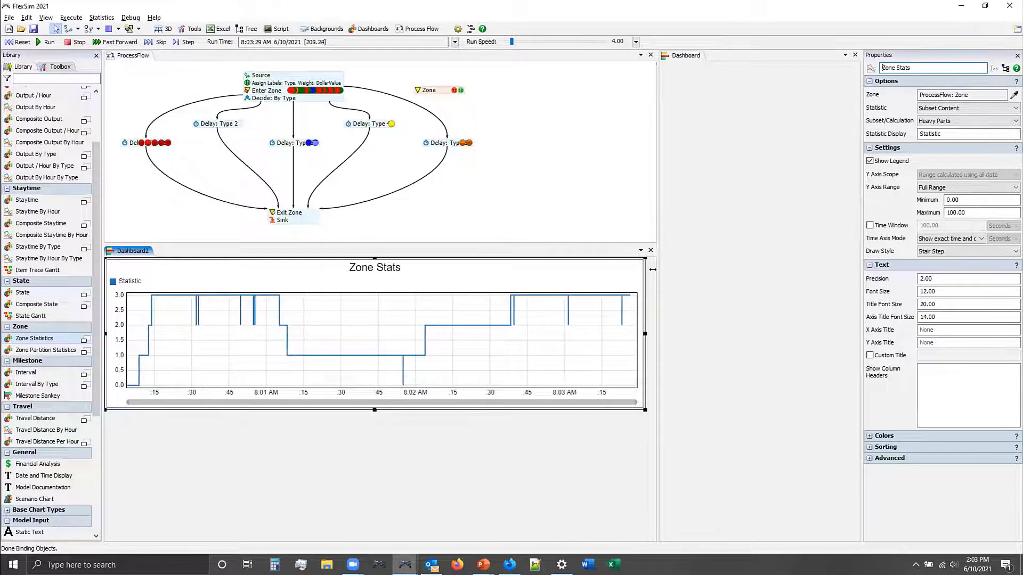
drag(646, 269, 643, 270)
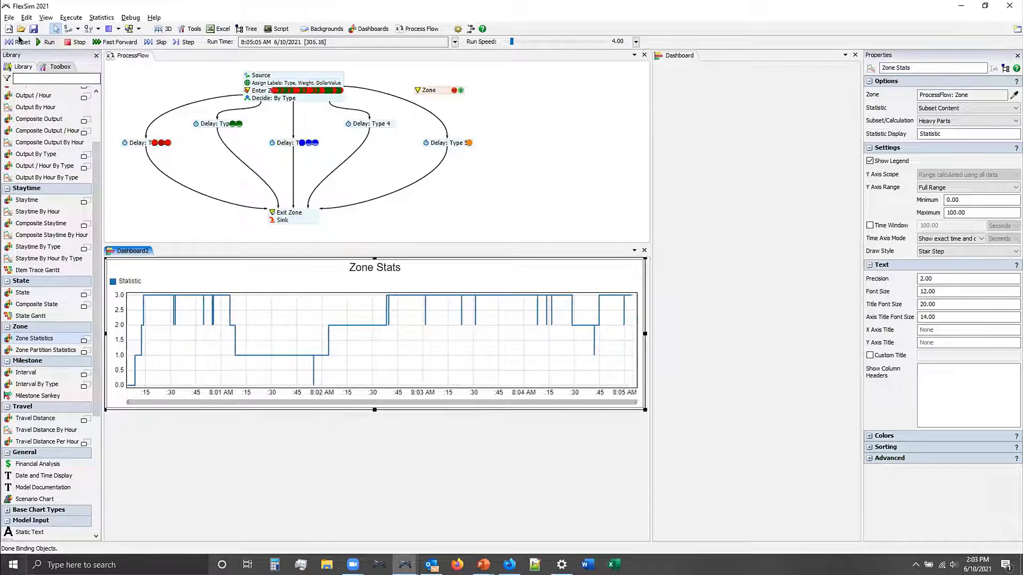
click(18, 41)
- Label the chart's statistic "Number of Heavy Parts" and rename the chart "Heavy Parts vs Time"
drag(942, 134, 889, 115)
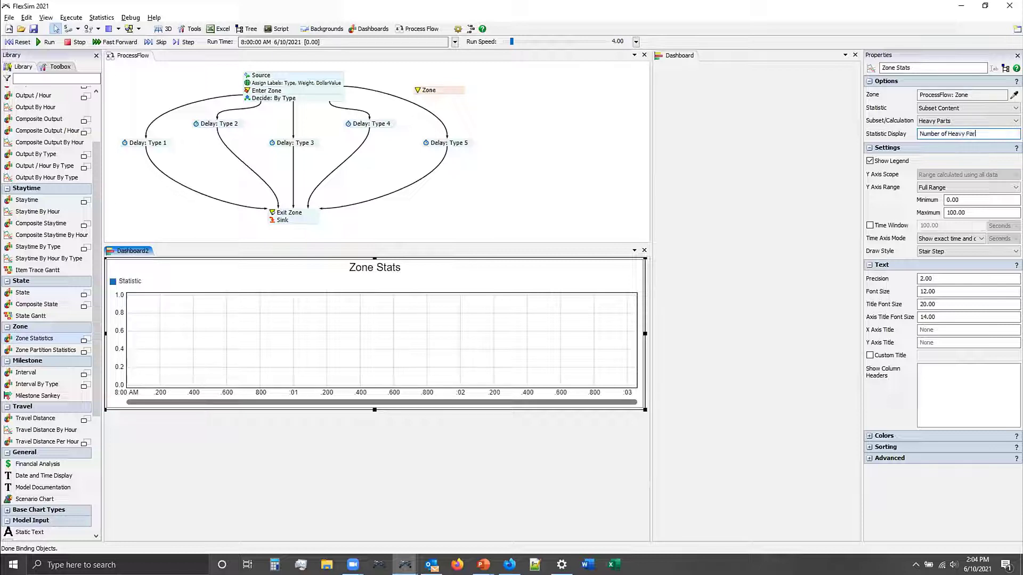
drag(944, 68, 807, 58)
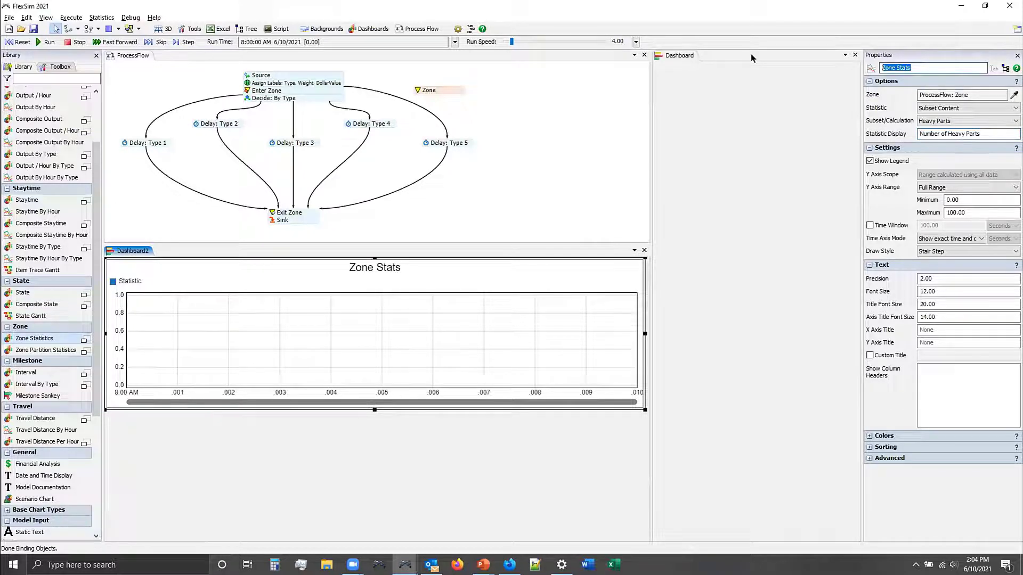
text(Heavy Parts vs Time)
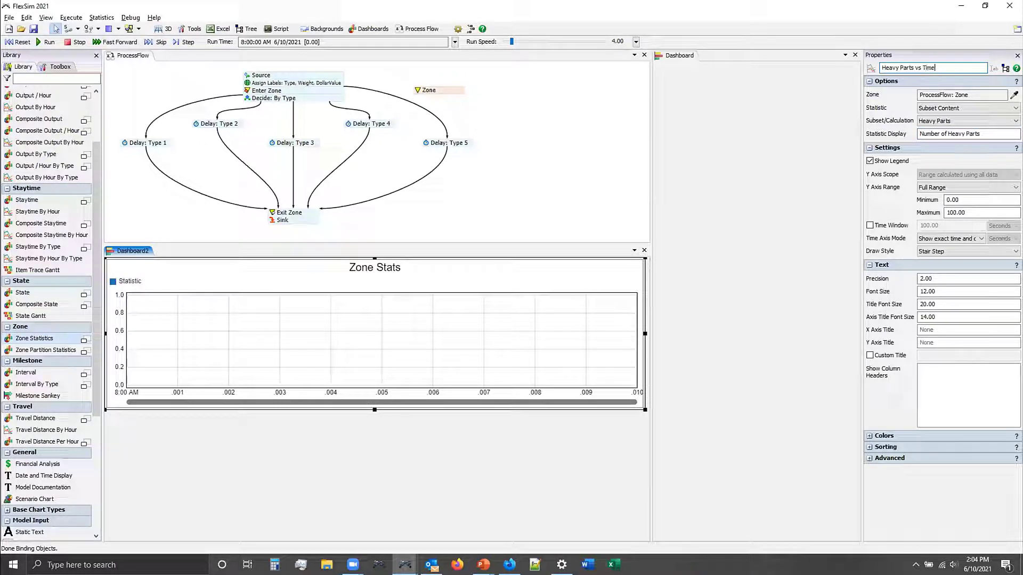
click(678, 259)
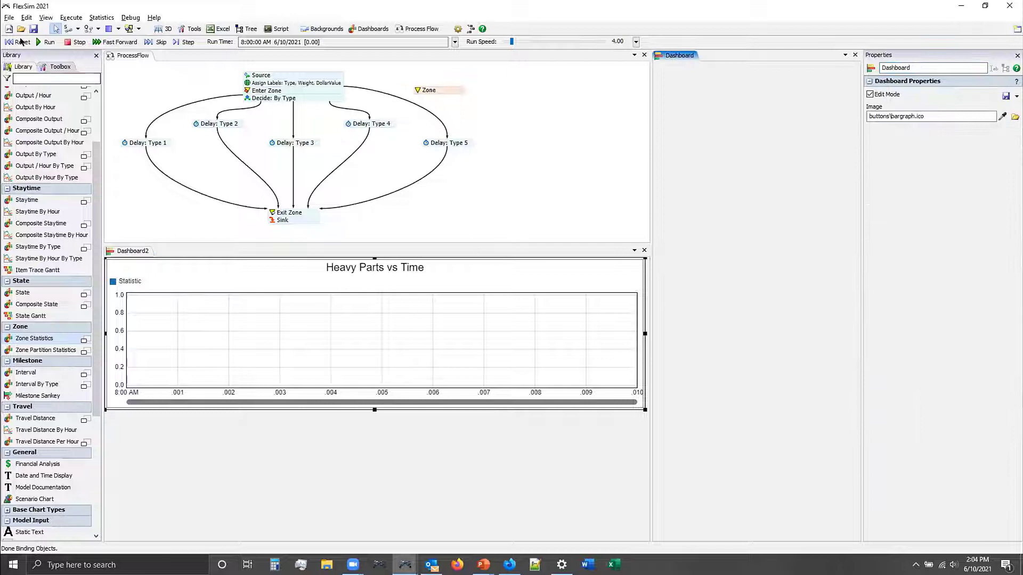
- Run the model to check the relabelled Heavy Parts vs Time chart, stopping and resetting it at the end
click(46, 42)
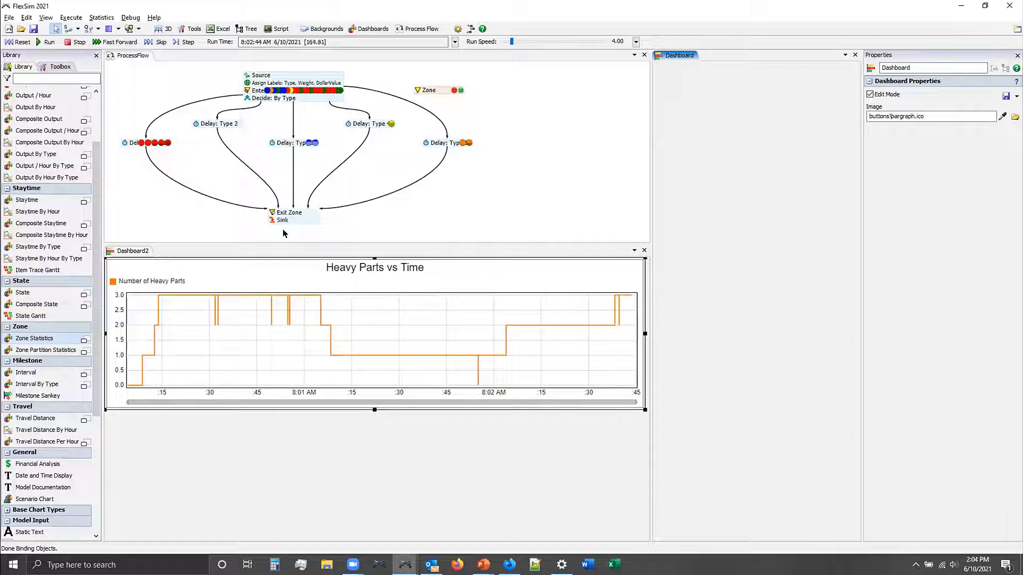
click(77, 41)
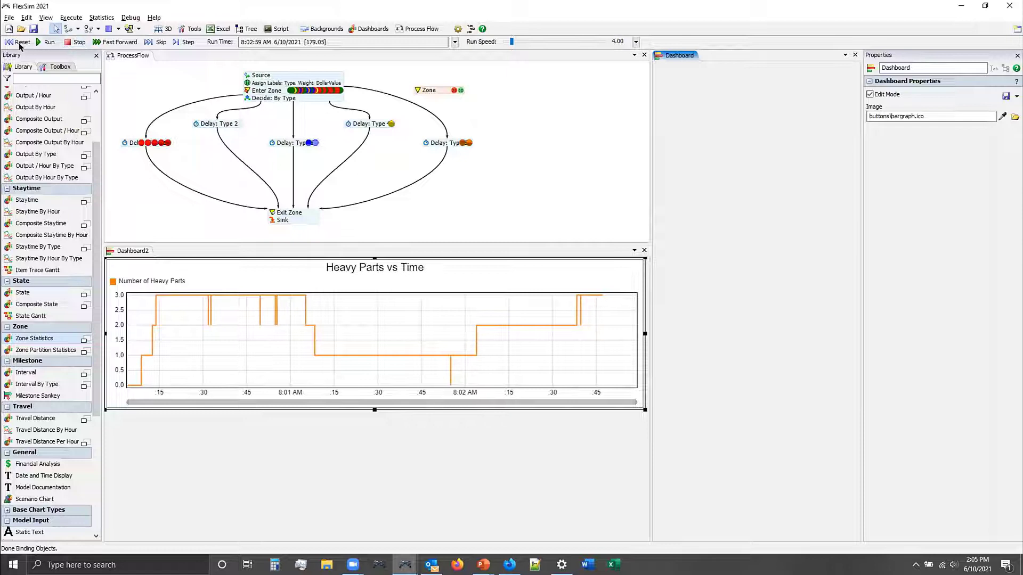
click(20, 41)
- Switch to the PowerPoint slide show to review the outputs required for Model 5: Zone Factory, and return to FlexSim
mouse_move(483, 565)
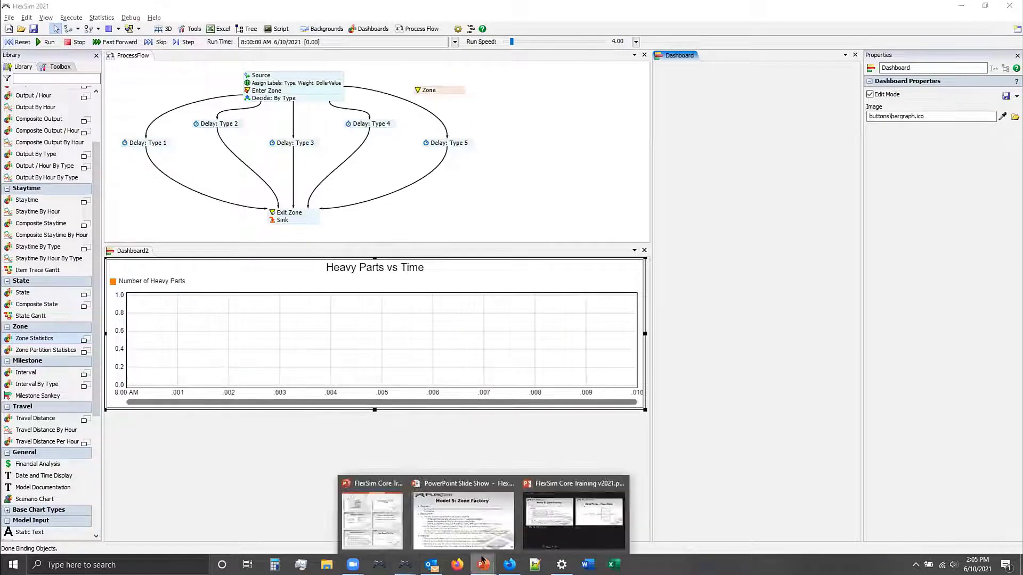
click(462, 511)
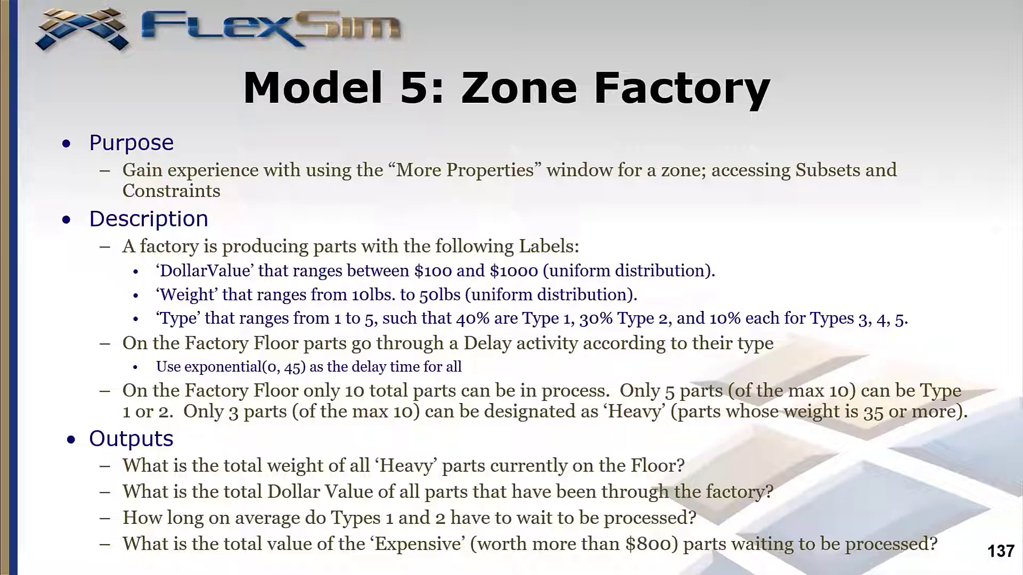
key(alt+Tab)
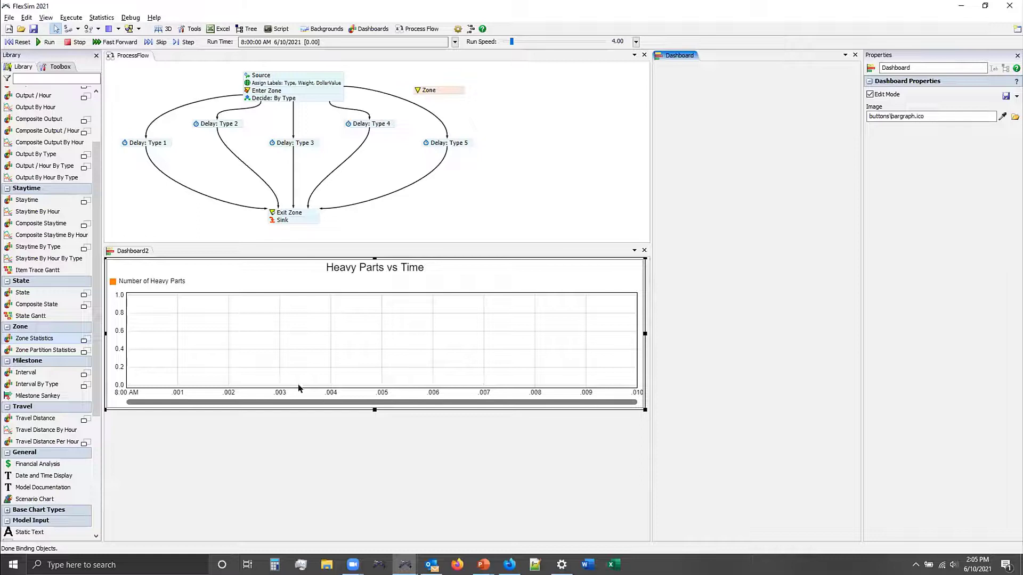
- Add a subset calculation named Total Weight to the Zone's Heavy Parts subset, summing the Weight label
click(334, 334)
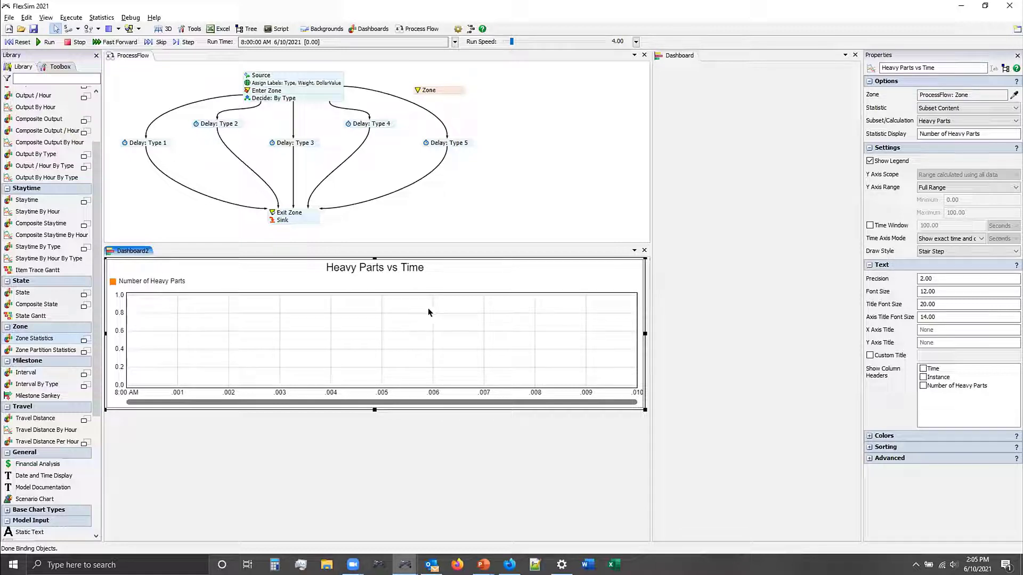
click(414, 90)
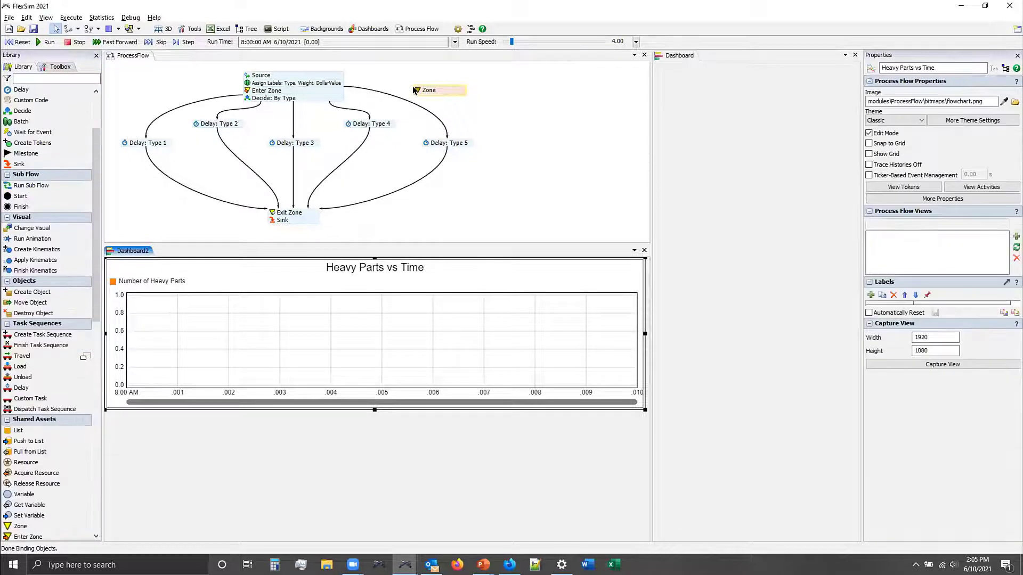
click(445, 157)
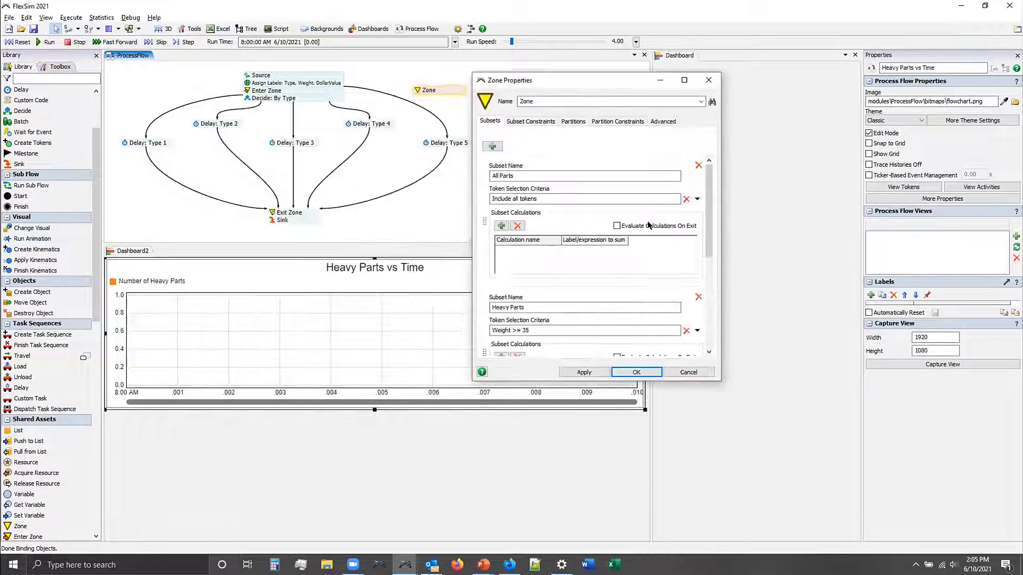
scroll(710, 261, down, 3)
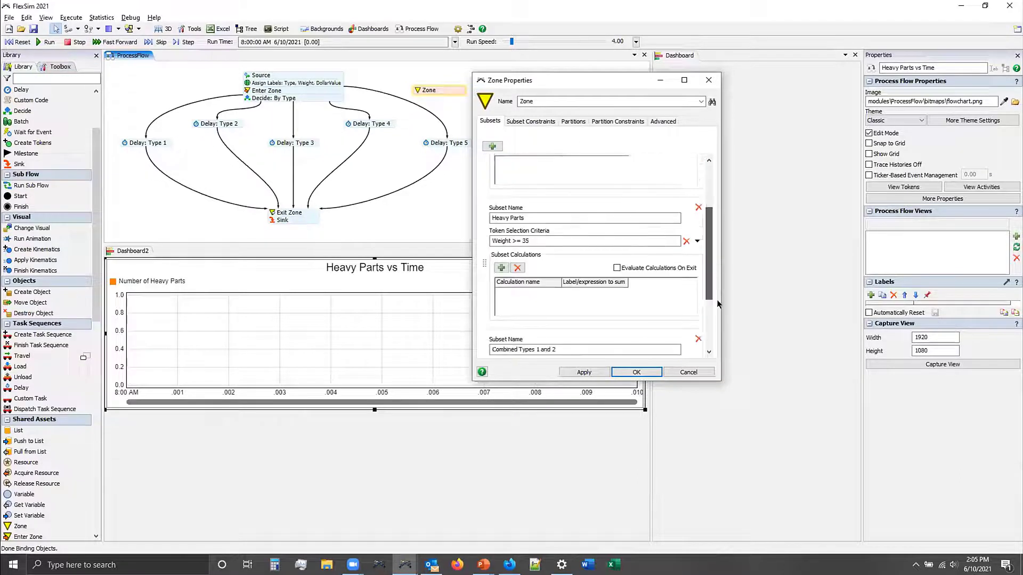
click(502, 242)
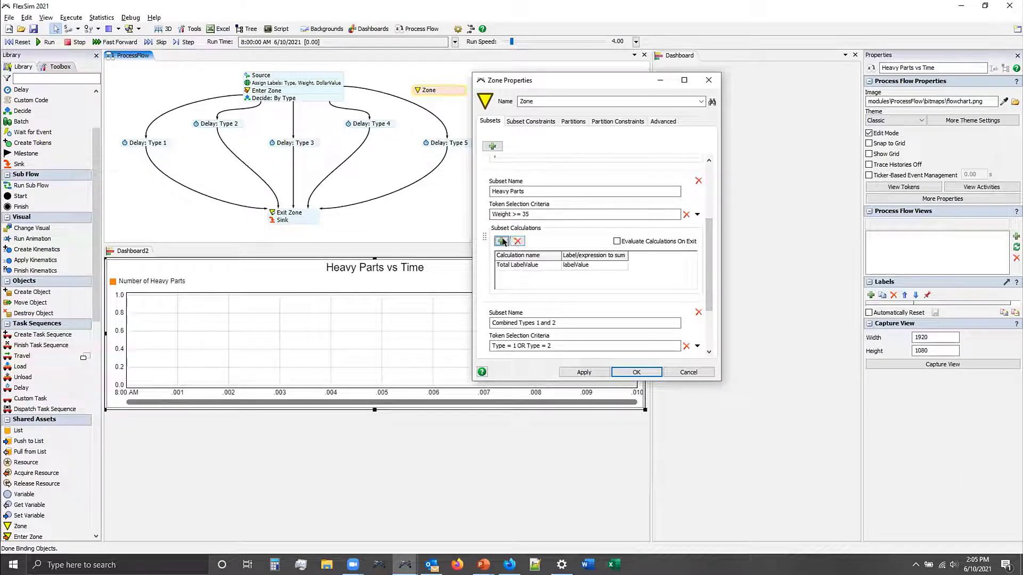
double_click(525, 265)
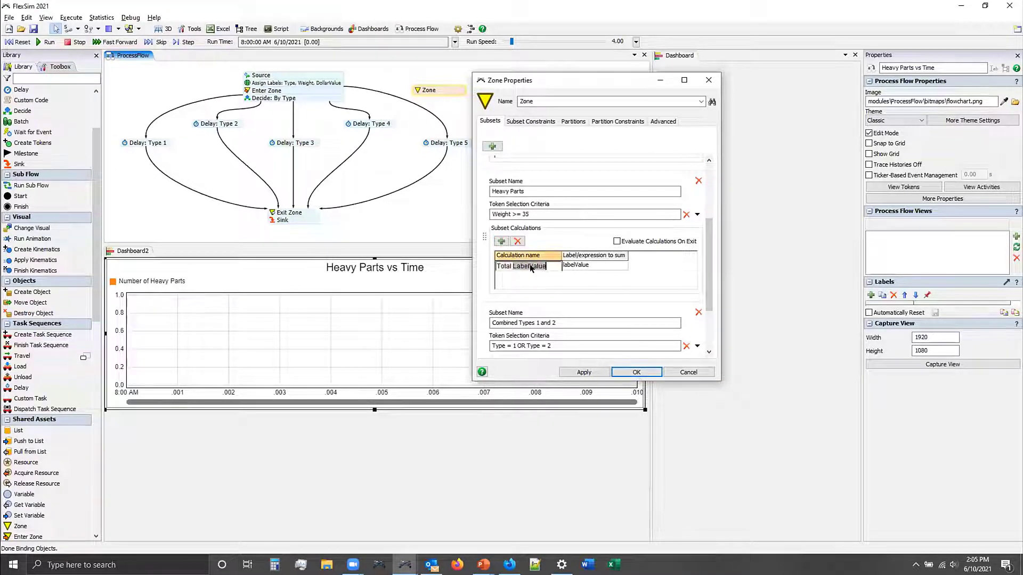
text(Weight)
double_click(580, 265)
text(Weight)
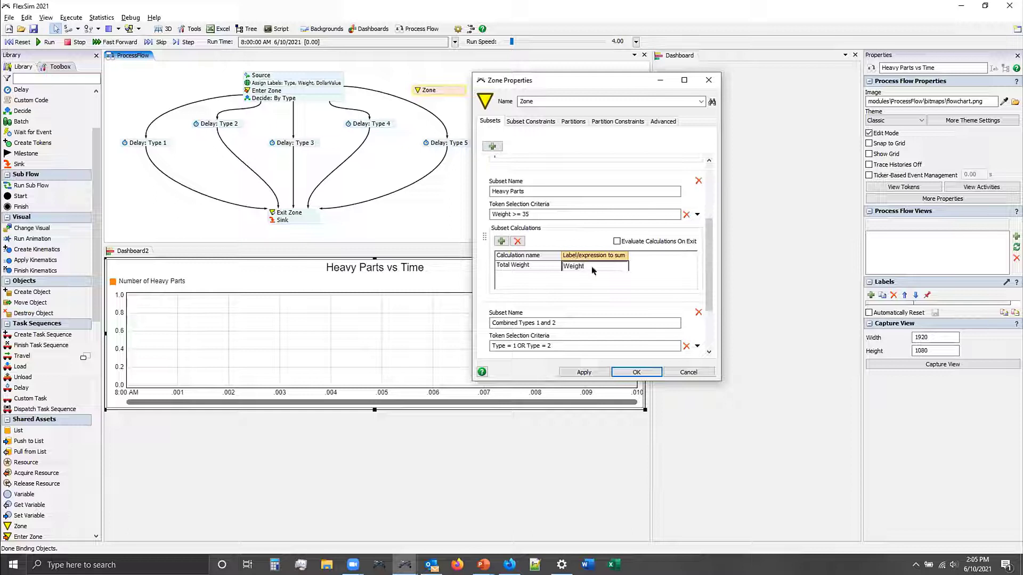
click(582, 283)
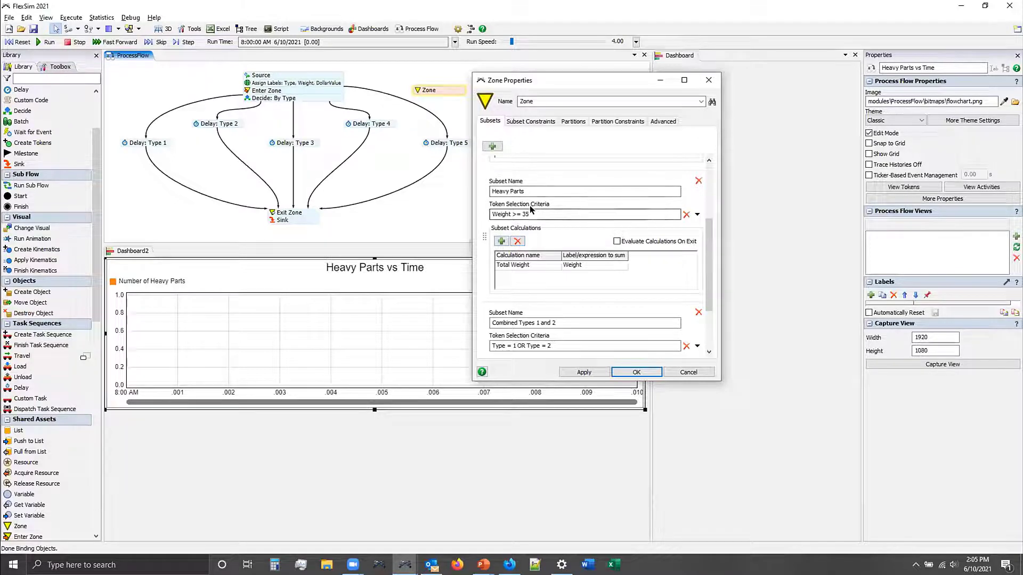
click(574, 266)
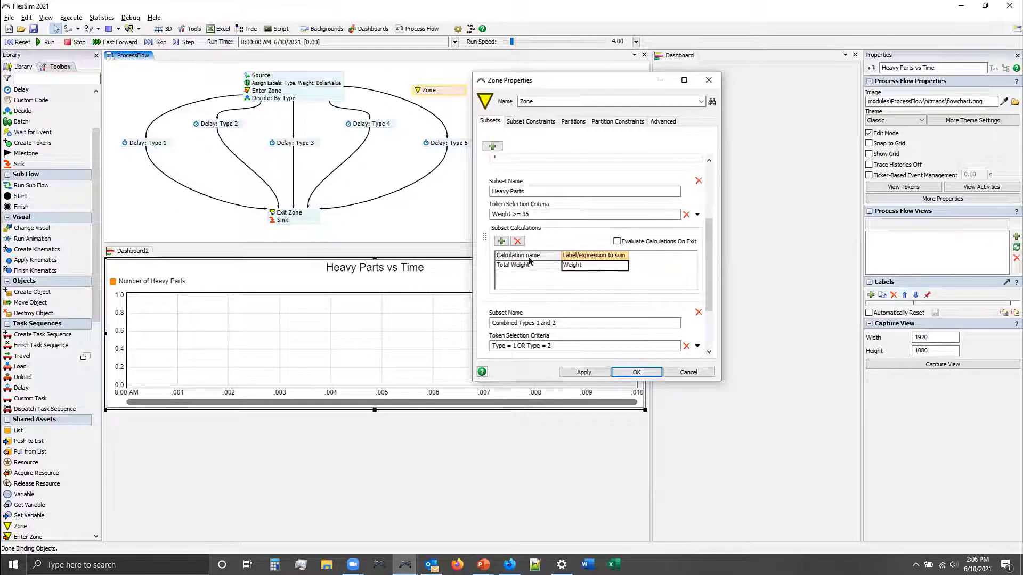
click(637, 371)
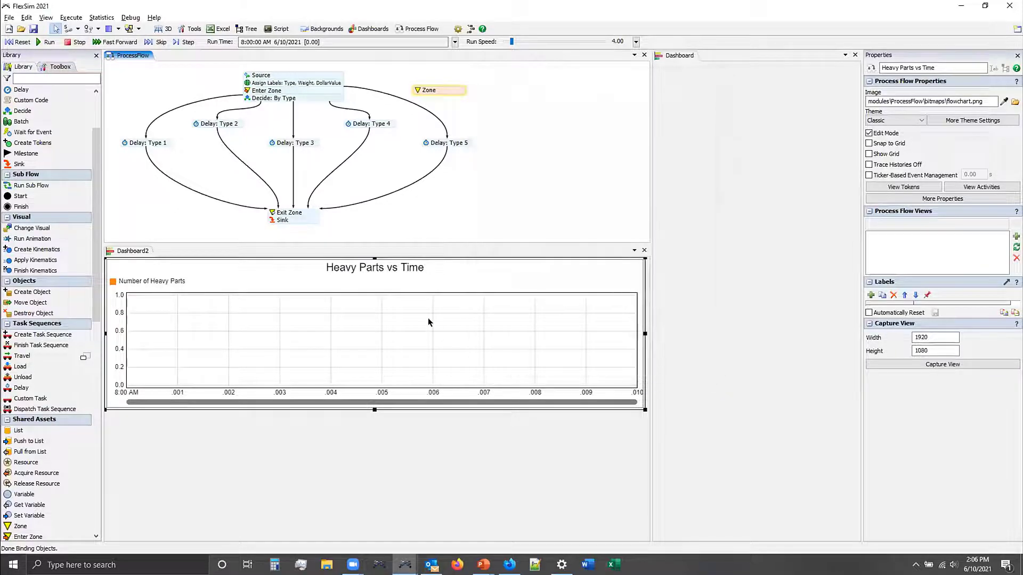
- Change the Heavy Parts vs Time chart's statistic to Calculation Total
click(427, 318)
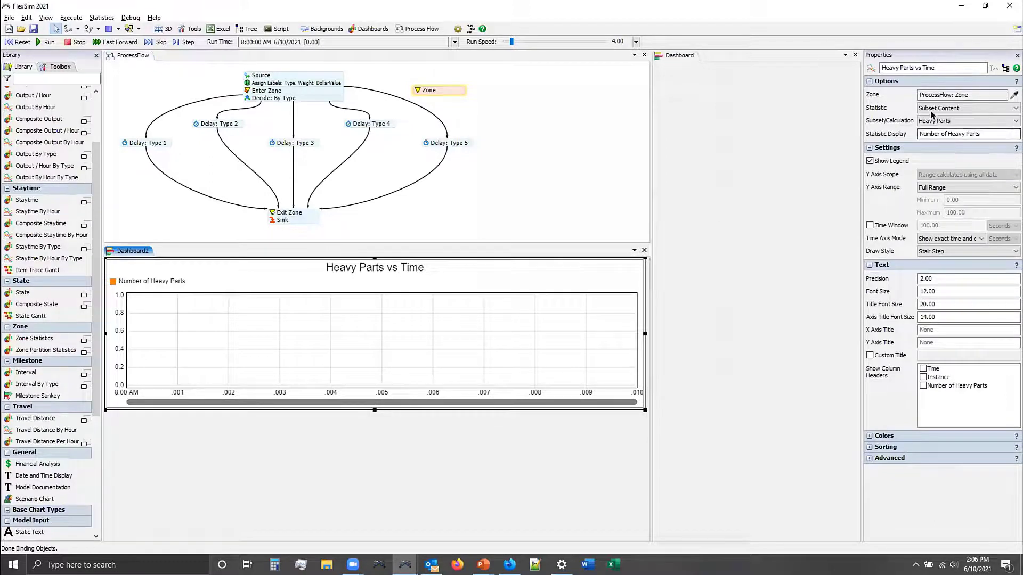
click(974, 108)
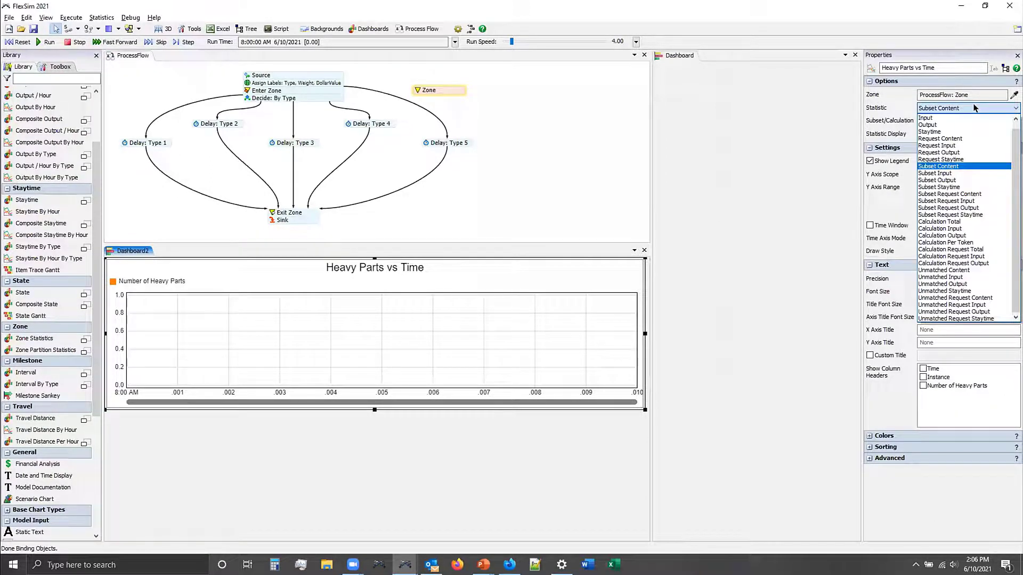
click(959, 221)
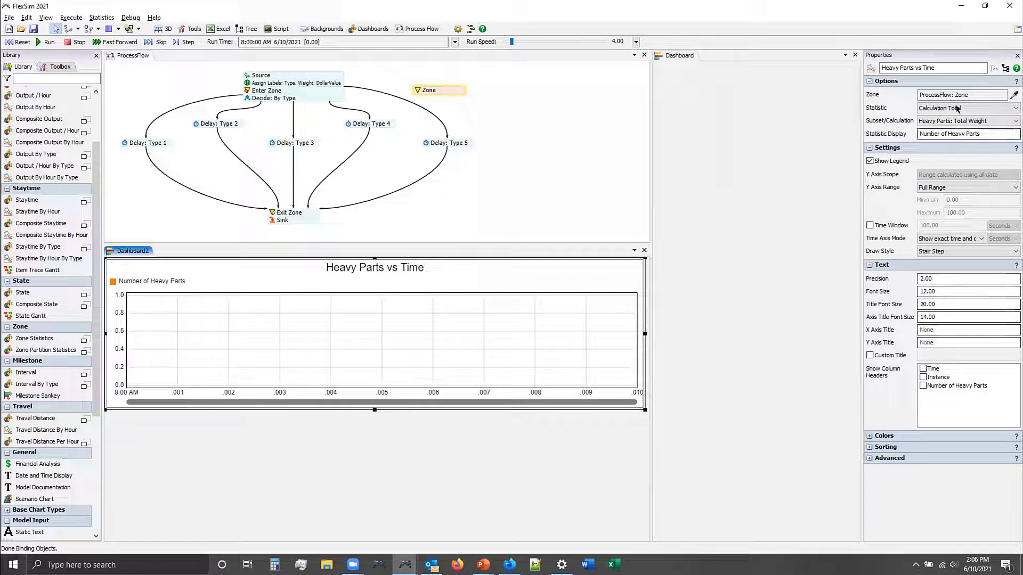
- Look through the calculation statistics and compare them with the output questions on the PowerPoint slide before returning to FlexSim
click(974, 108)
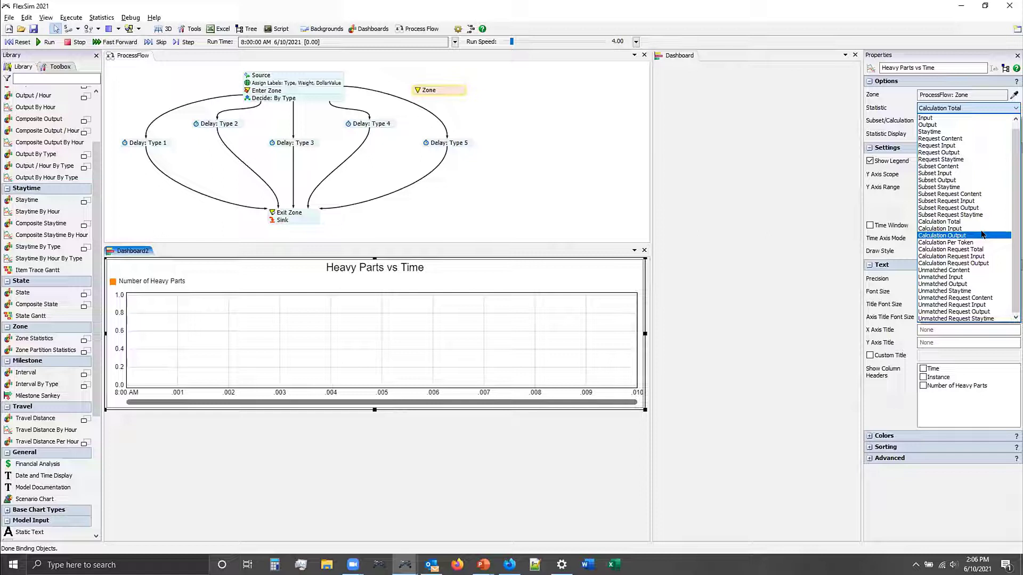
click(483, 565)
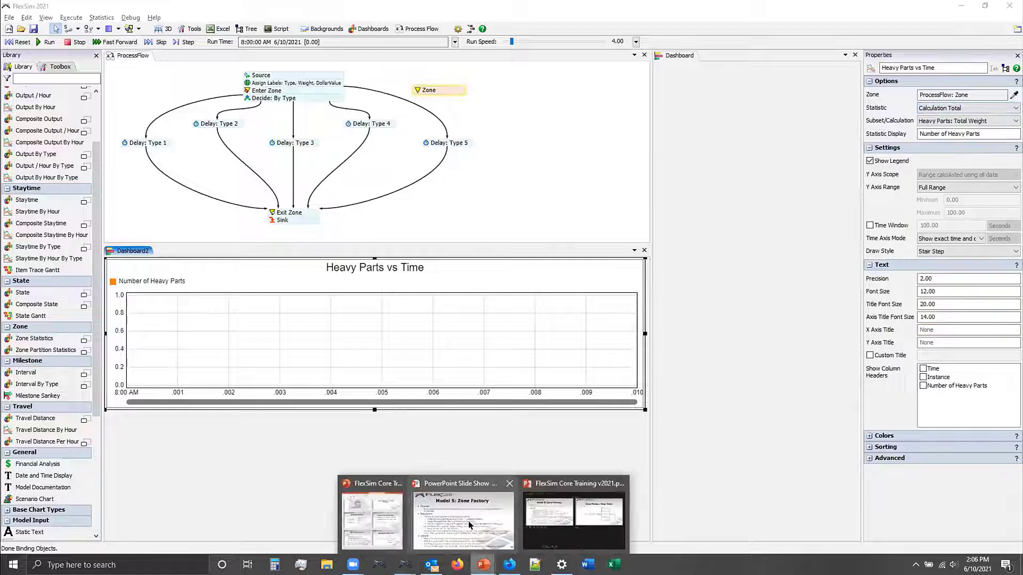
click(470, 525)
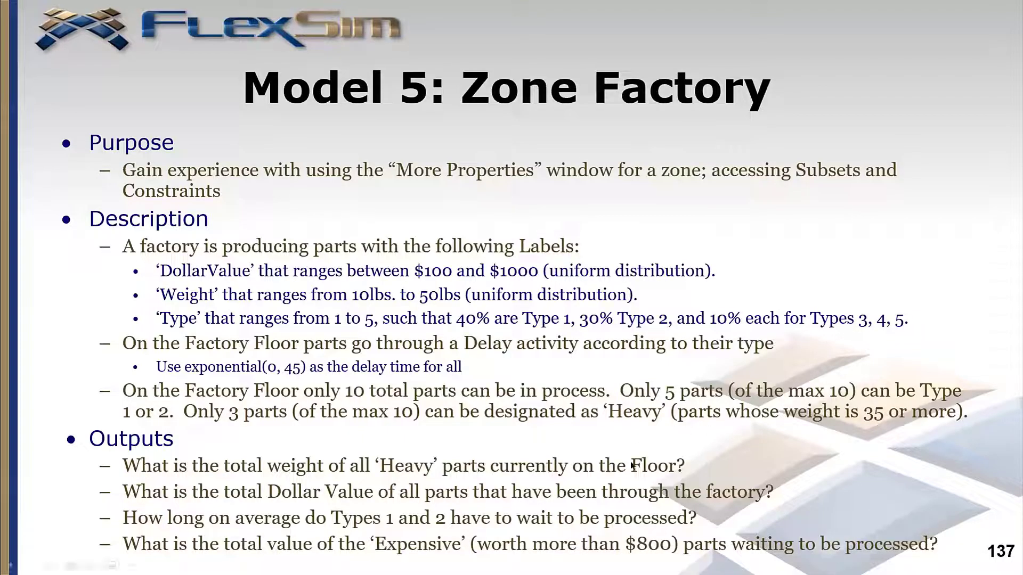
key(alt+Tab)
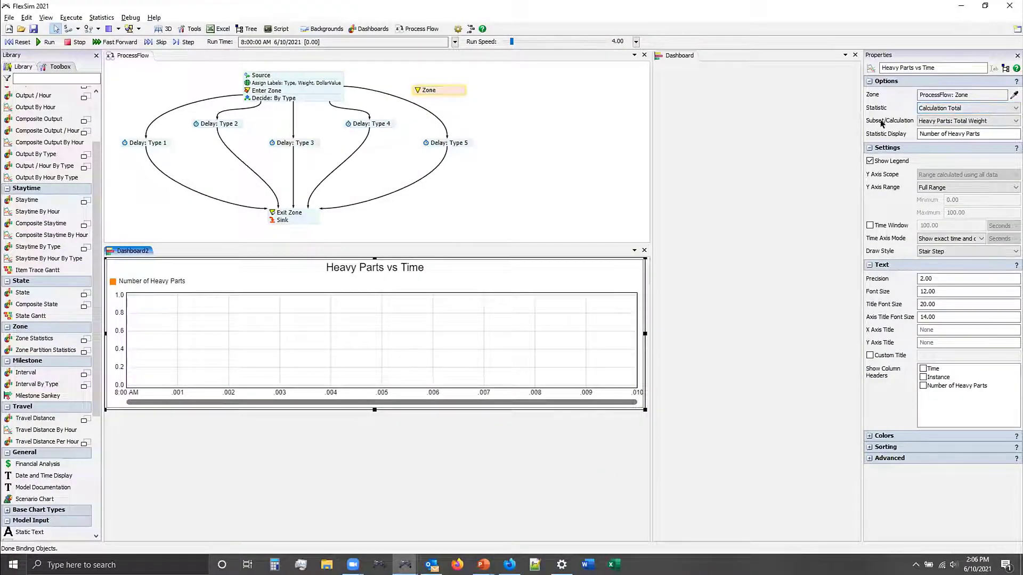
- Chart the Heavy Parts: Total Weight calculation and label its statistic "Weight of Heavy Parts"
click(931, 122)
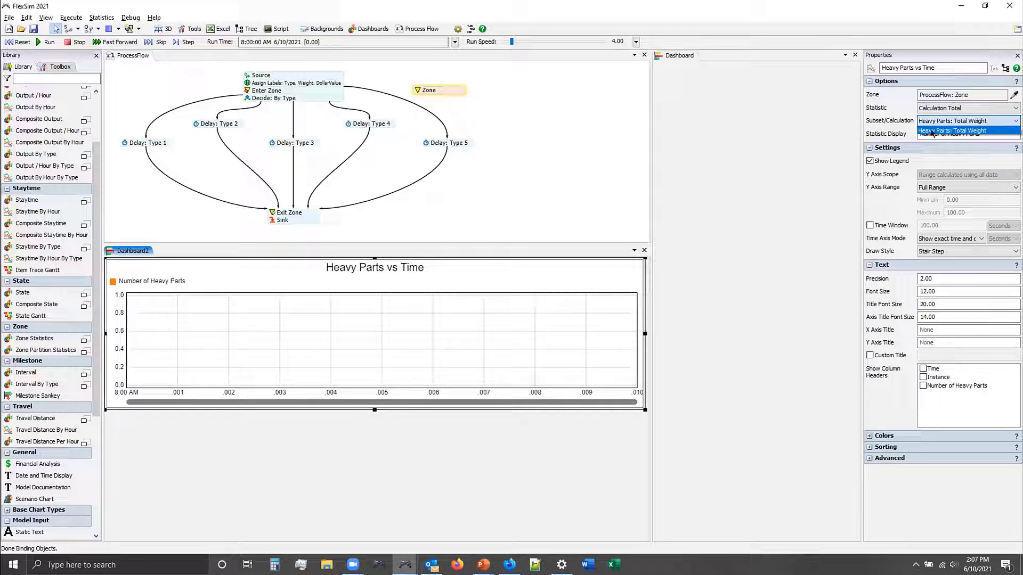
click(990, 132)
click(732, 239)
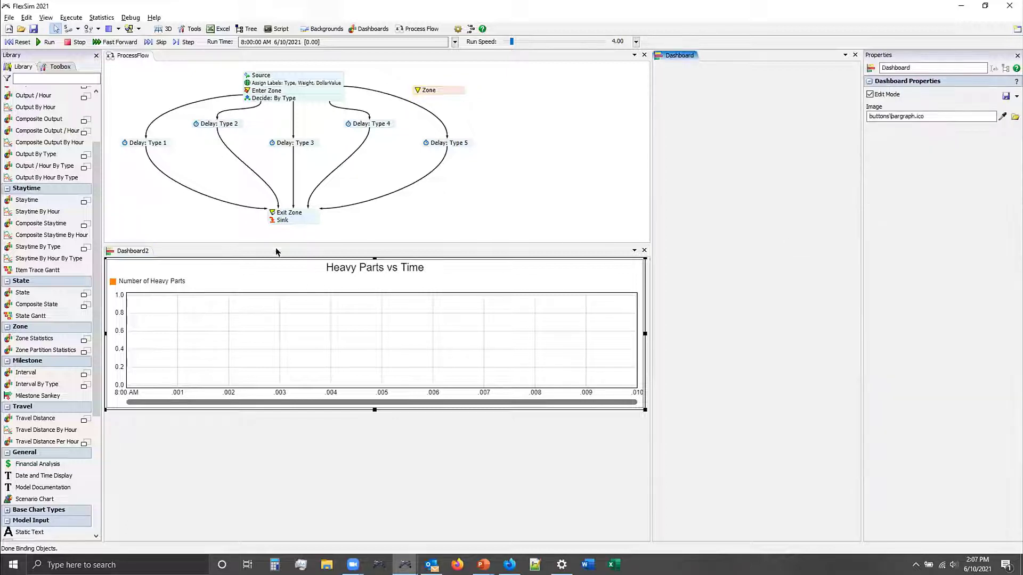
click(218, 286)
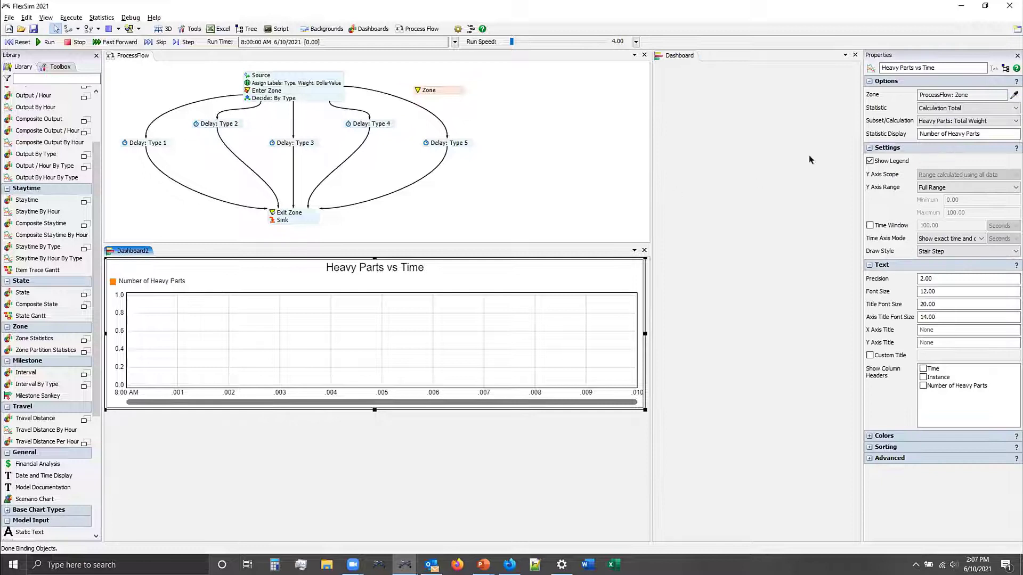
triple_click(946, 133)
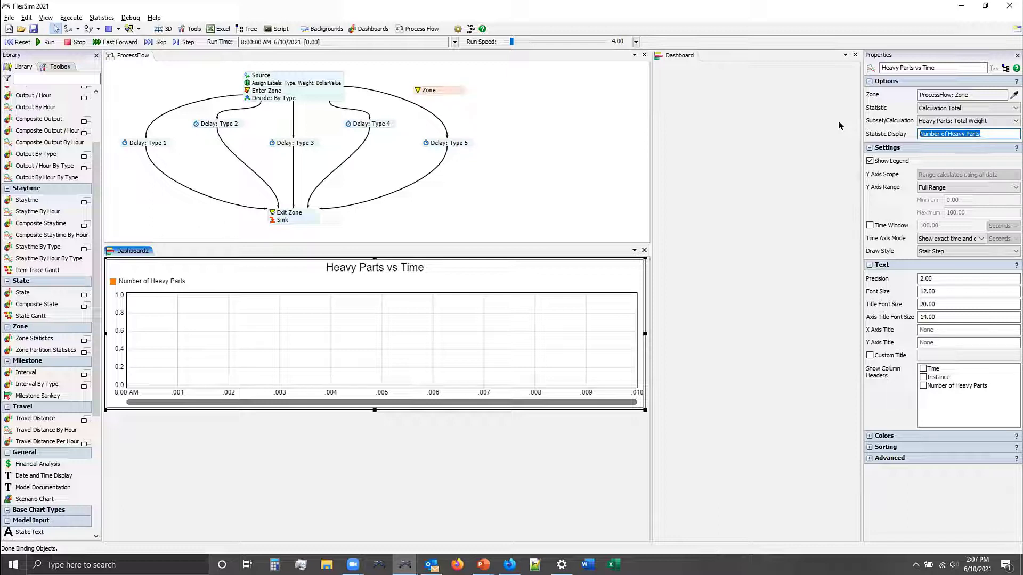
text(Weight)
text( of Heavy ZP)
text(Pa)
click(751, 227)
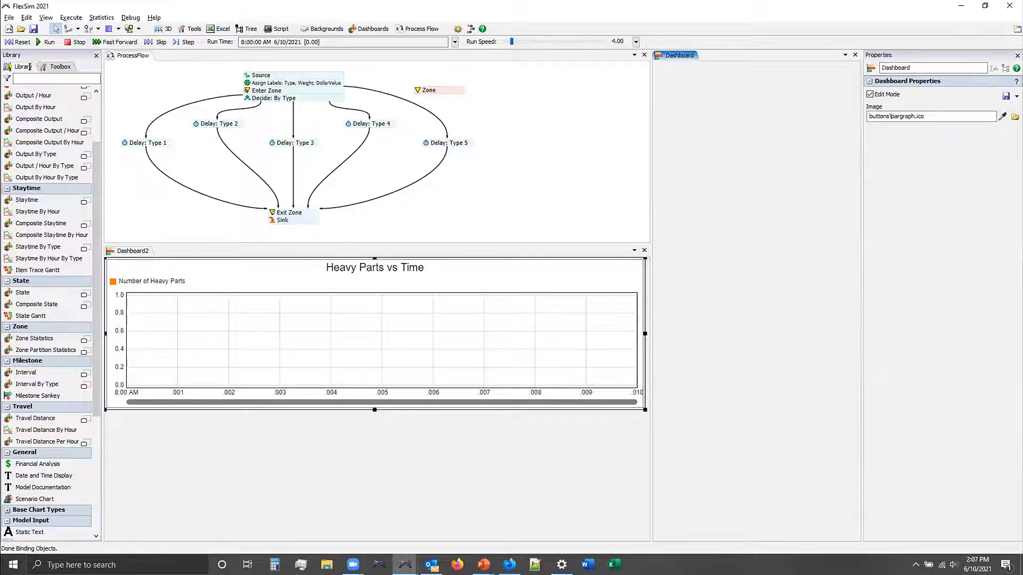
- Run the model to plot the heavy parts' total weight, raising the run speed to 32
click(46, 42)
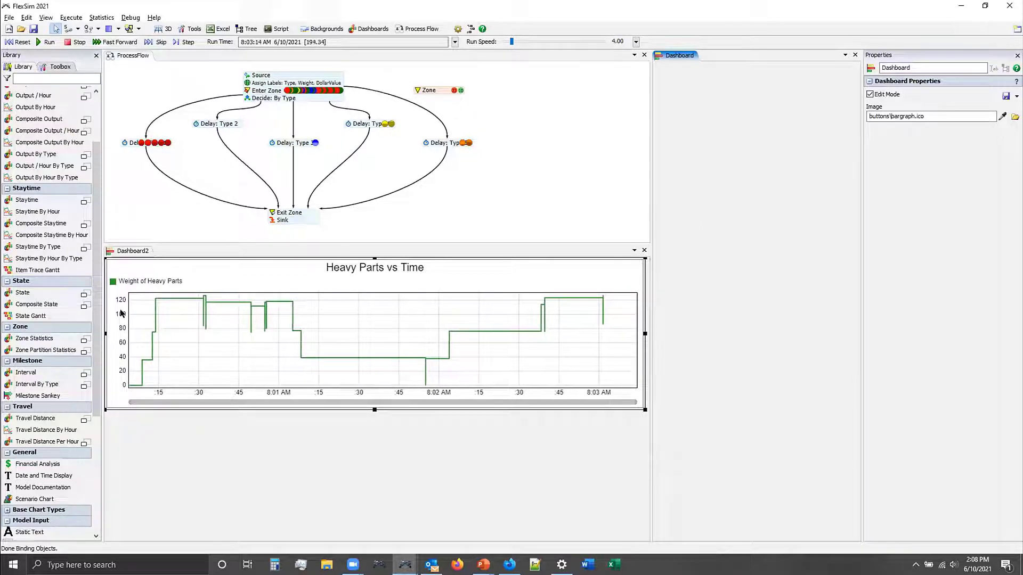
key(ctrl+Up)
key(ctrl+Up)
key(ctrl+Up)
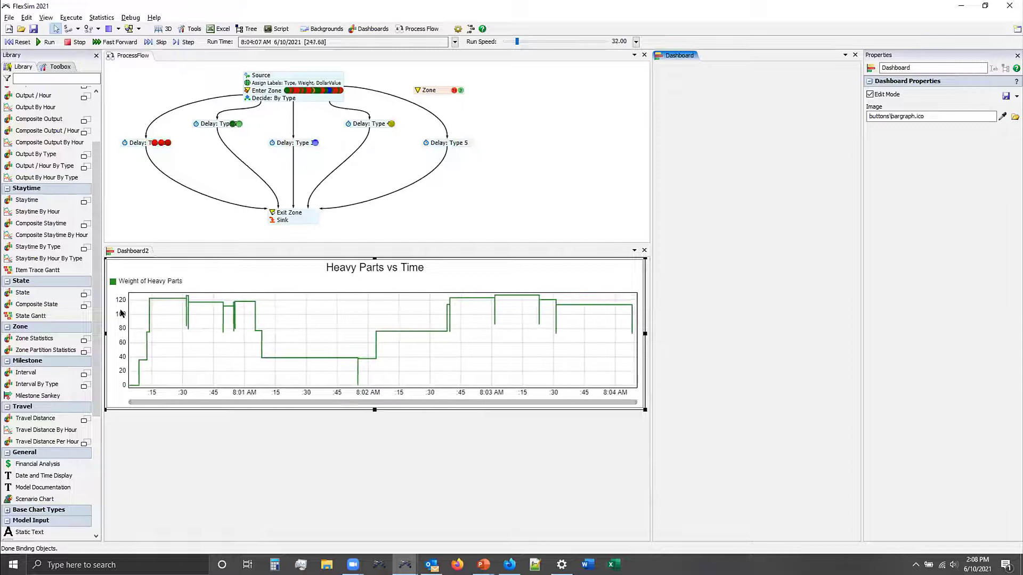
- Raise the run speed to 64 and stop the model after almost an hour of simulated time
key(ctrl+Up)
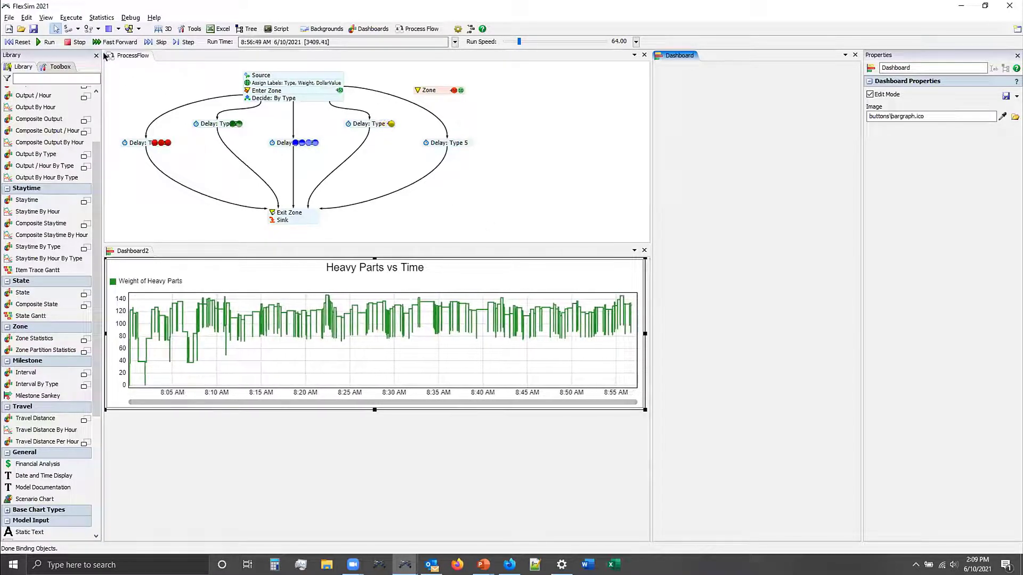
click(74, 43)
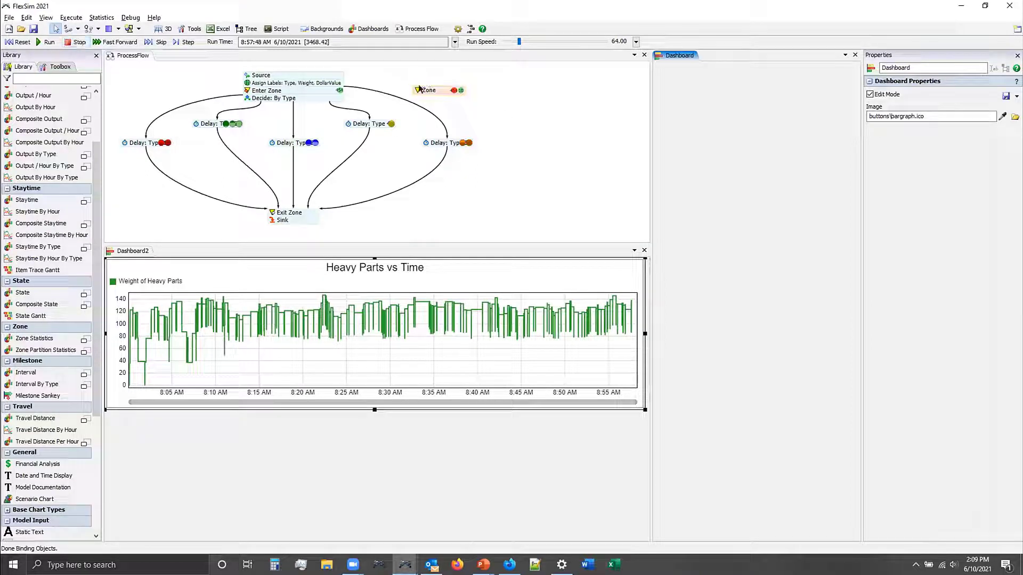
- Review the Zone's subsets and the Heavy Parts calculation, check the output questions on the PowerPoint slide, and return to FlexSim
double_click(418, 89)
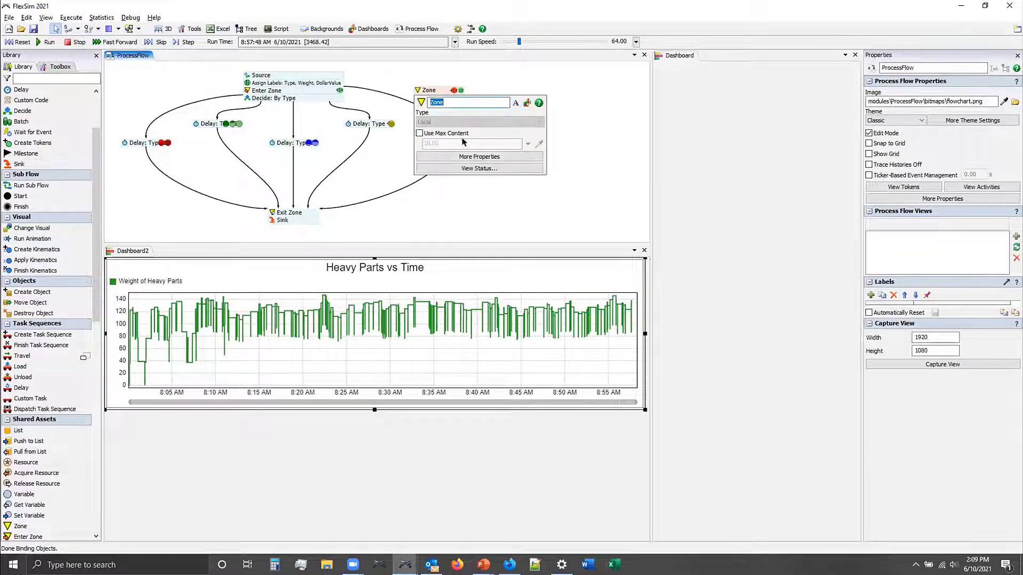
click(464, 156)
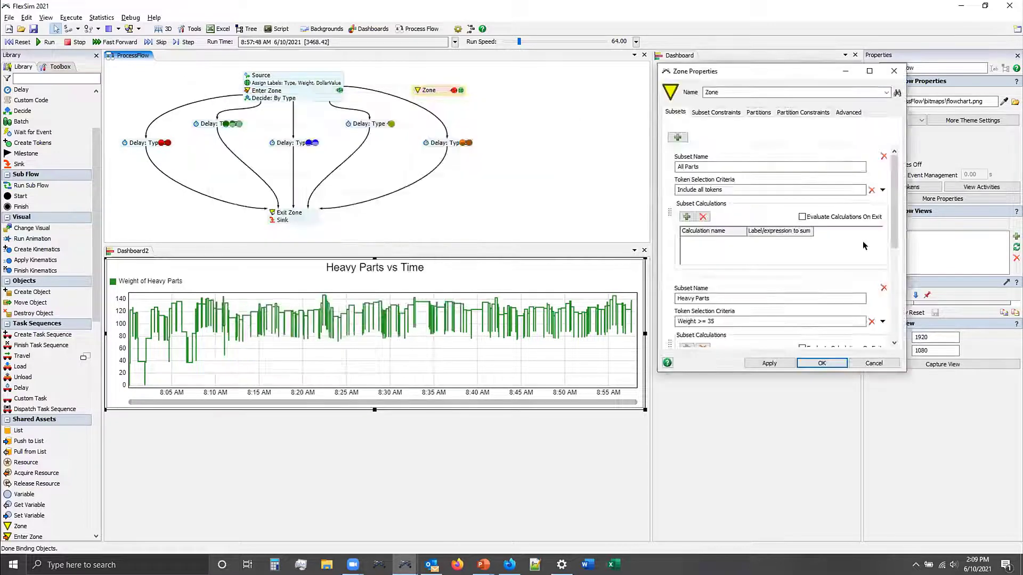
scroll(890, 243, down, 3)
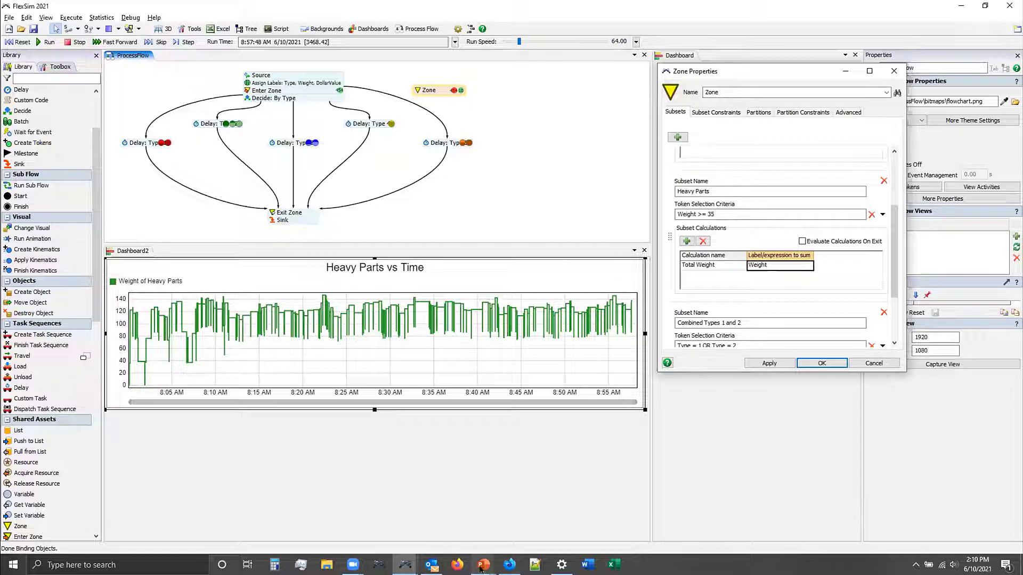
mouse_move(482, 567)
click(472, 543)
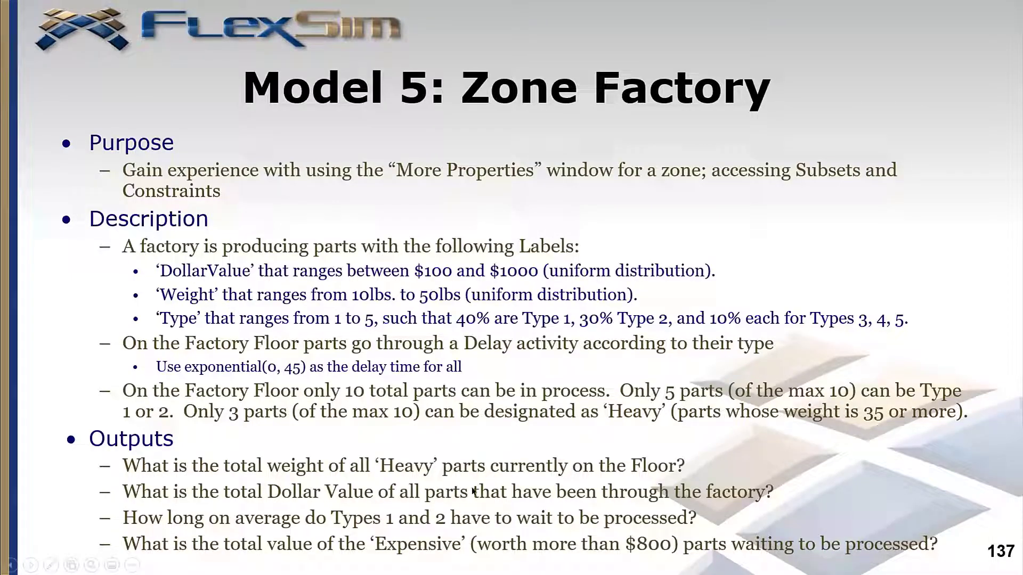
key(alt+Tab)
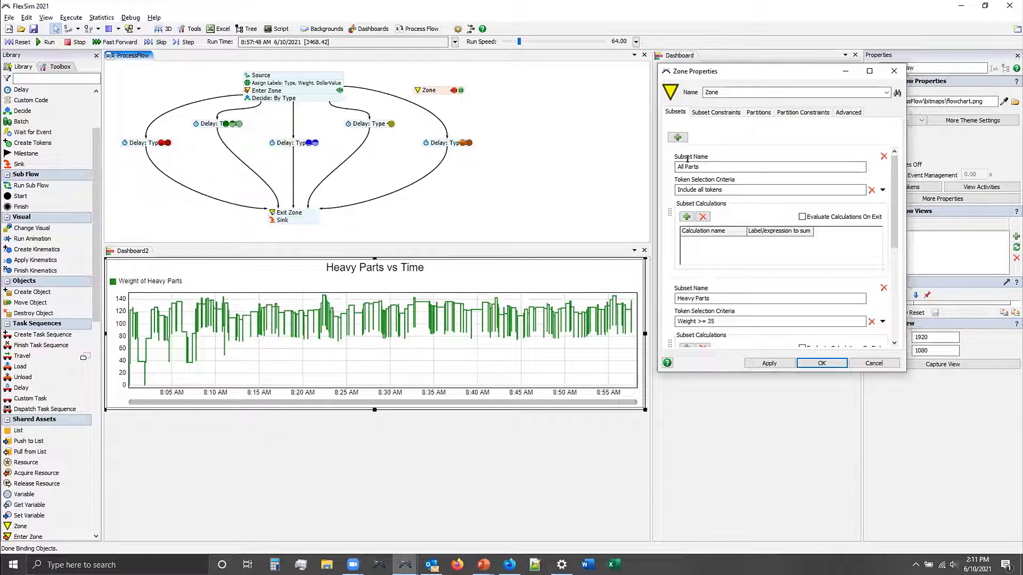
- Add a calculation named Total DollarValue, summing the DollarValue label, to the Zone's All Parts subset and apply it
click(685, 217)
click(710, 240)
double_click(709, 241)
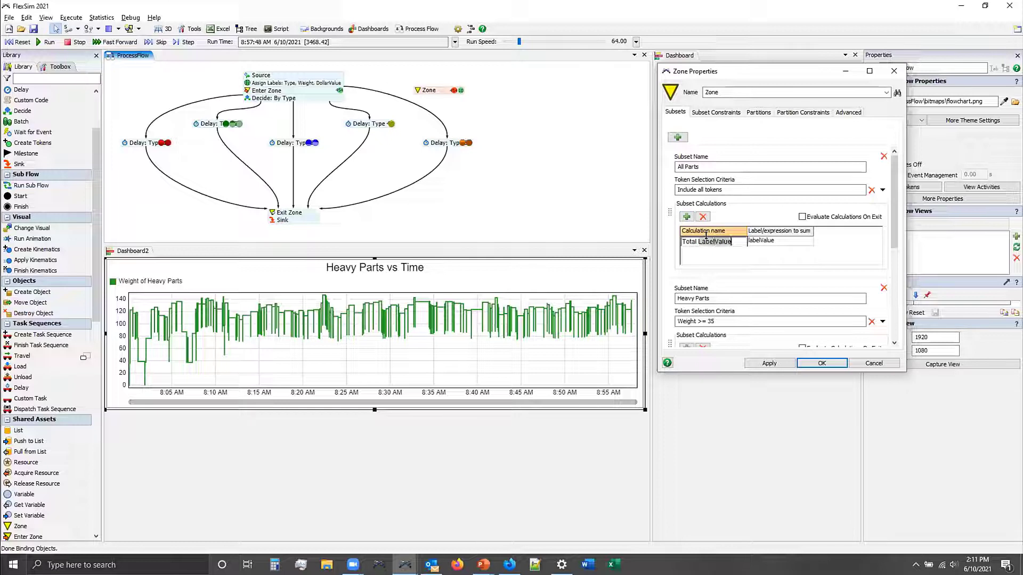
text(DollarValue)
click(763, 238)
text(Dolla)
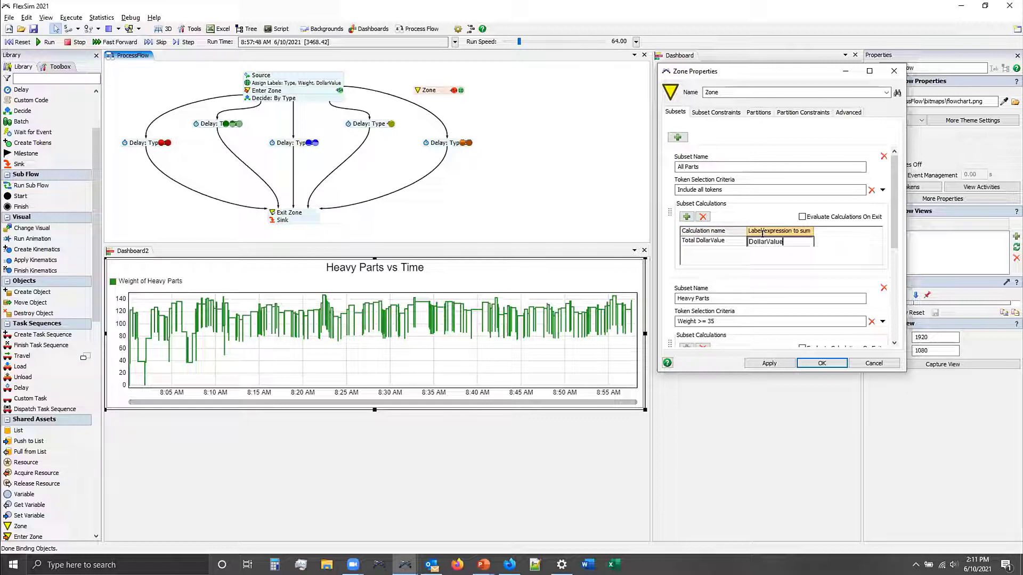
click(767, 250)
click(759, 241)
click(775, 363)
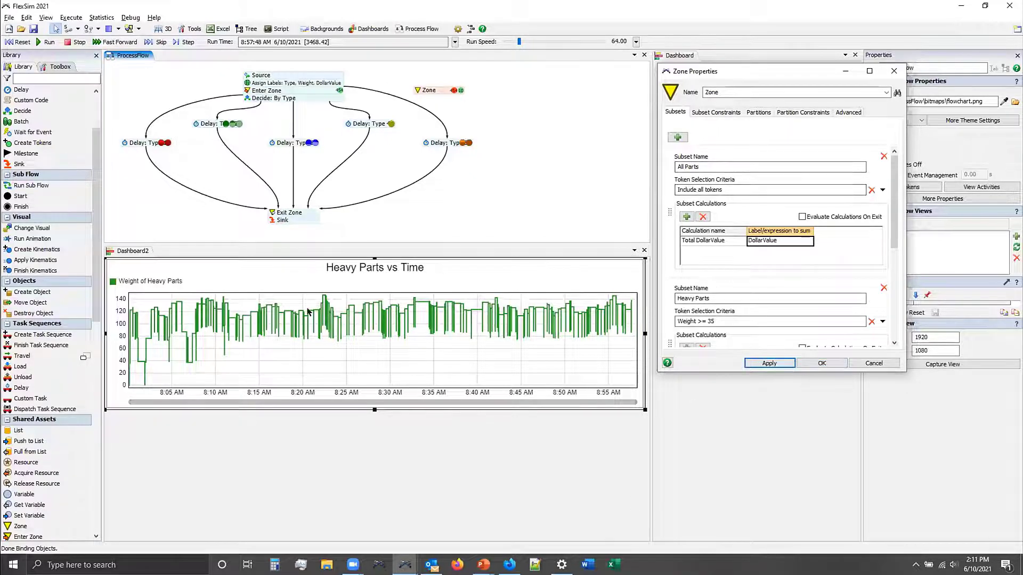
- Add a Zone Statistics table to the empty Dashboard, place it at the dashboard's upper edge and widen it to fill the view
click(242, 439)
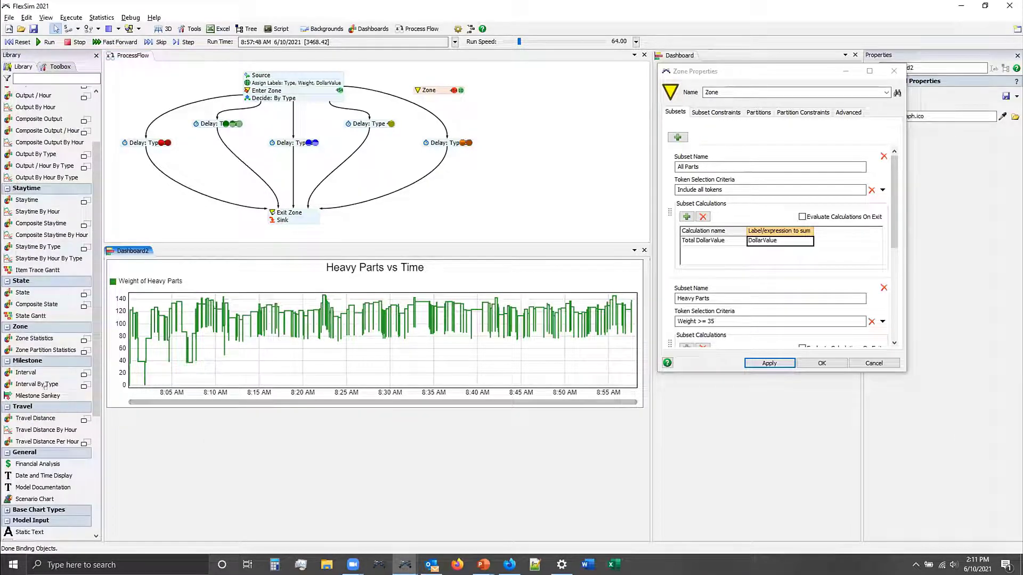
mouse_move(42, 339)
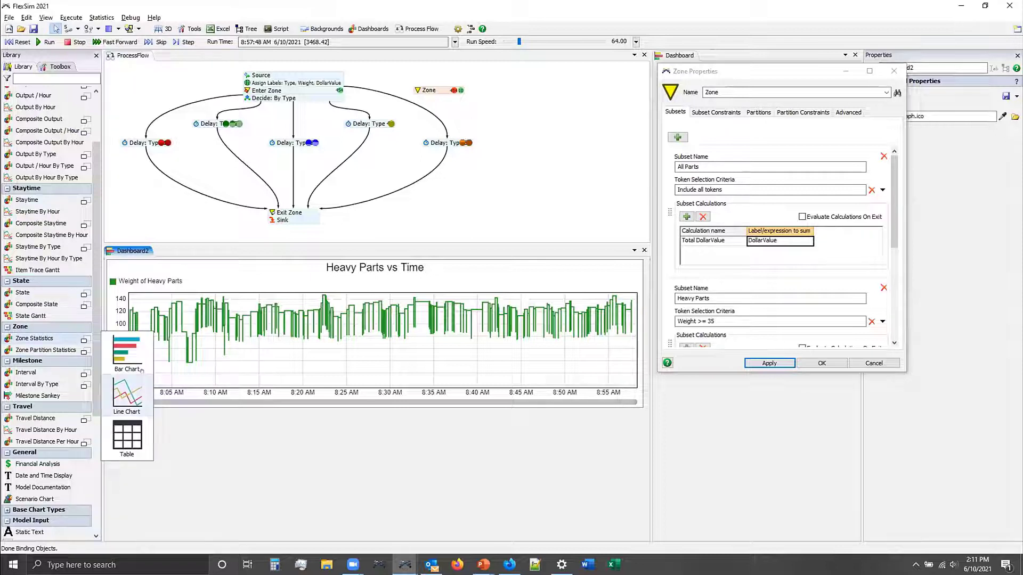
drag(133, 430, 718, 416)
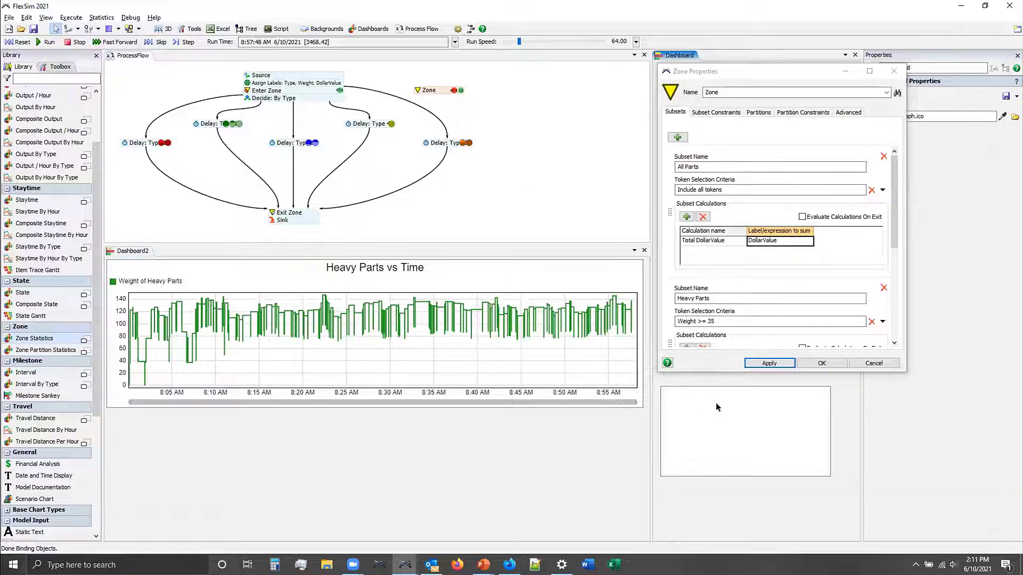
click(718, 81)
drag(718, 81, 253, 108)
click(674, 388)
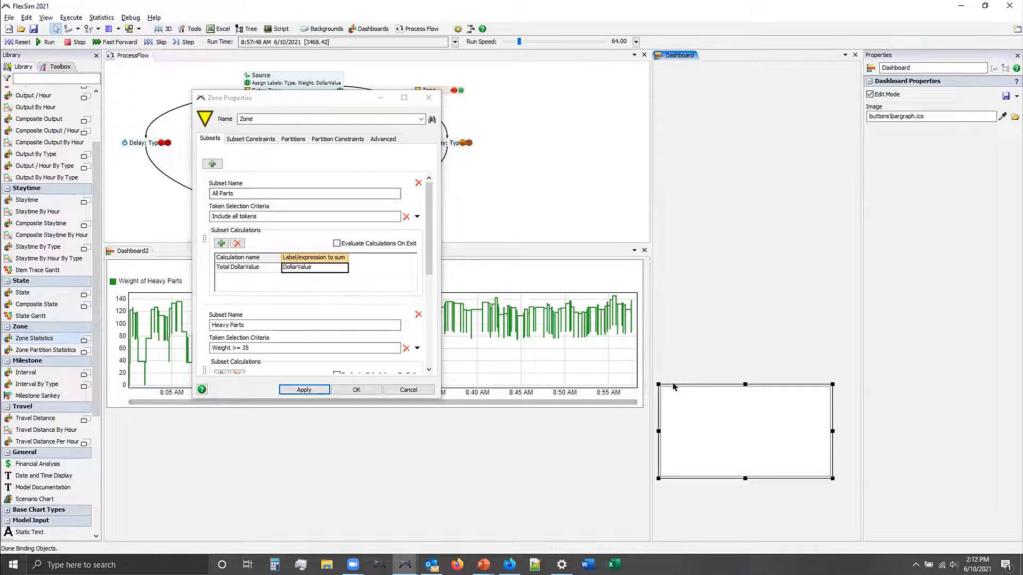
drag(671, 374, 663, 58)
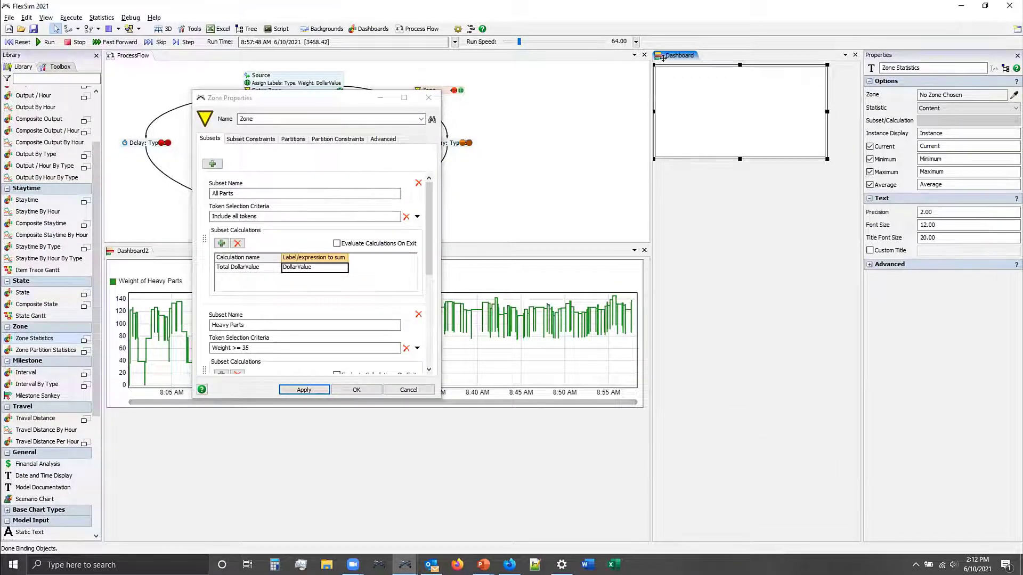
drag(827, 111, 856, 104)
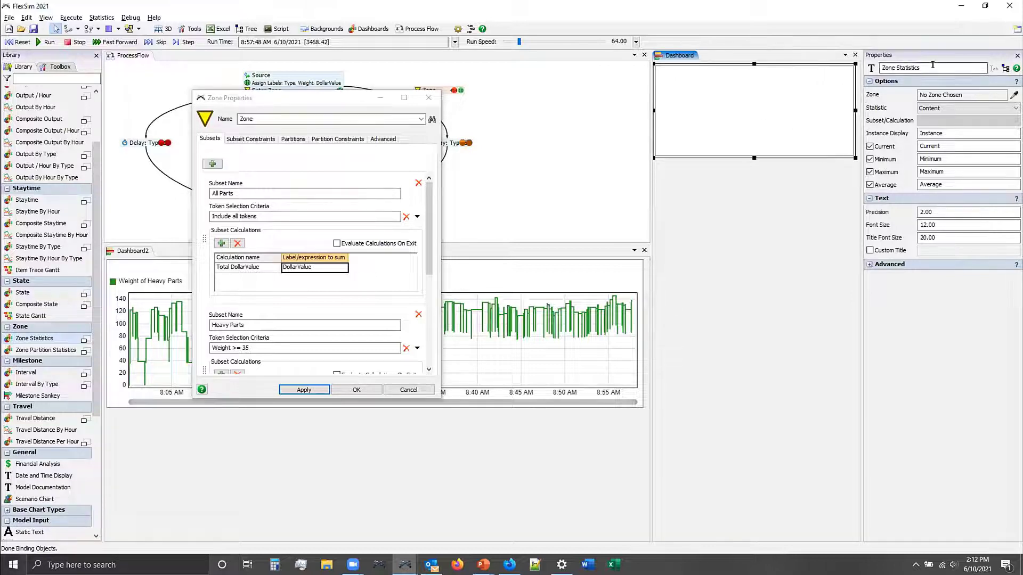
- Name the new statistics table Total Revenue and set the process flow's Zone as its data source
text(Total Revenue)
drag(351, 98, 353, 118)
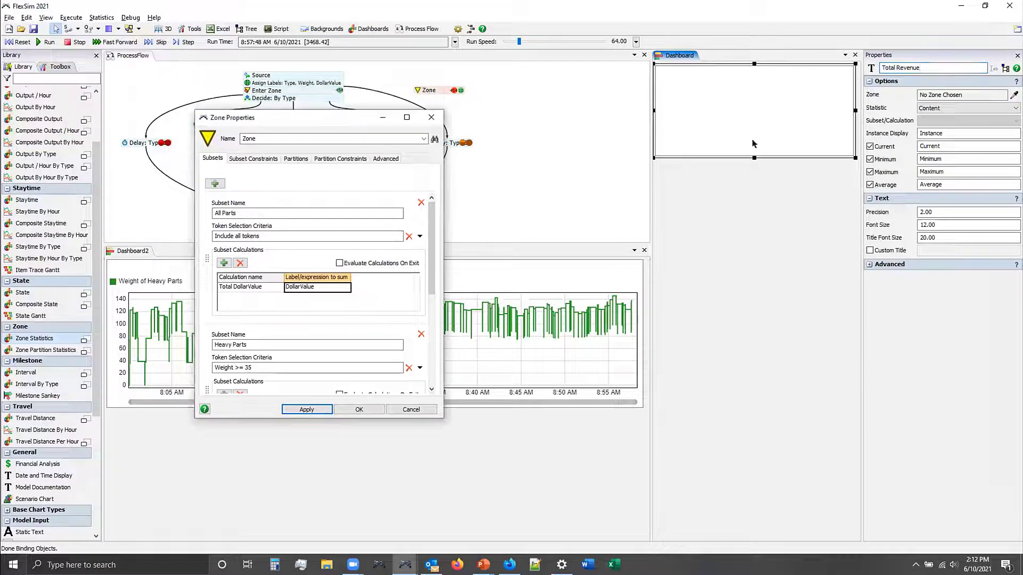
click(1012, 96)
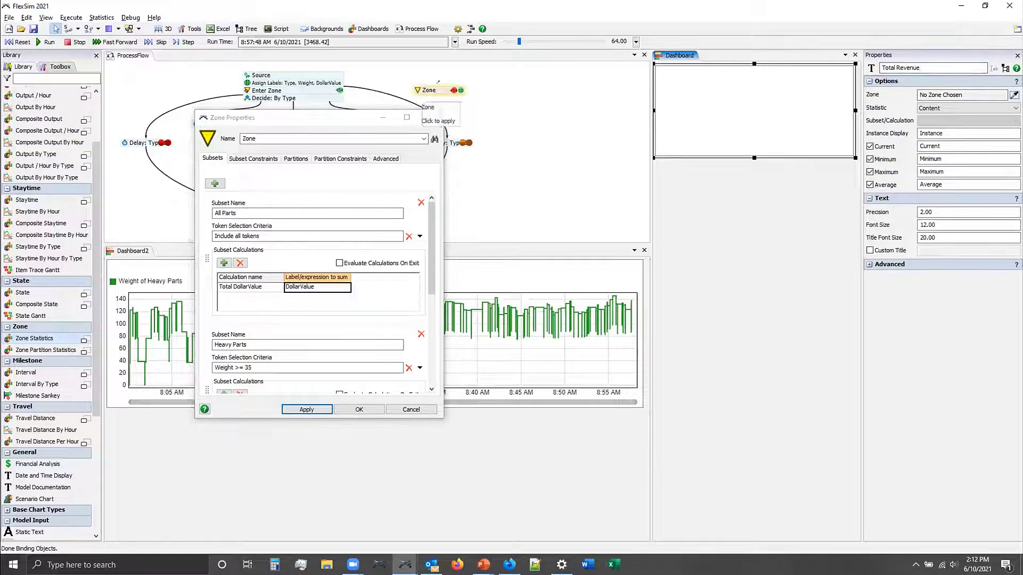
click(429, 90)
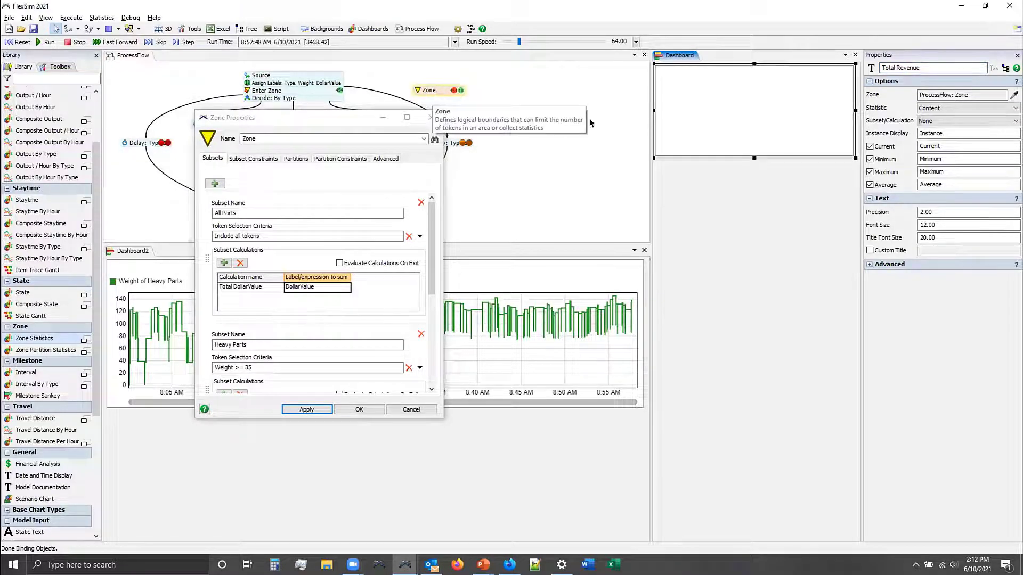
- Set the Total Revenue table's statistic to Calculation Output, using the All Parts: Total DollarValue calculation
click(931, 109)
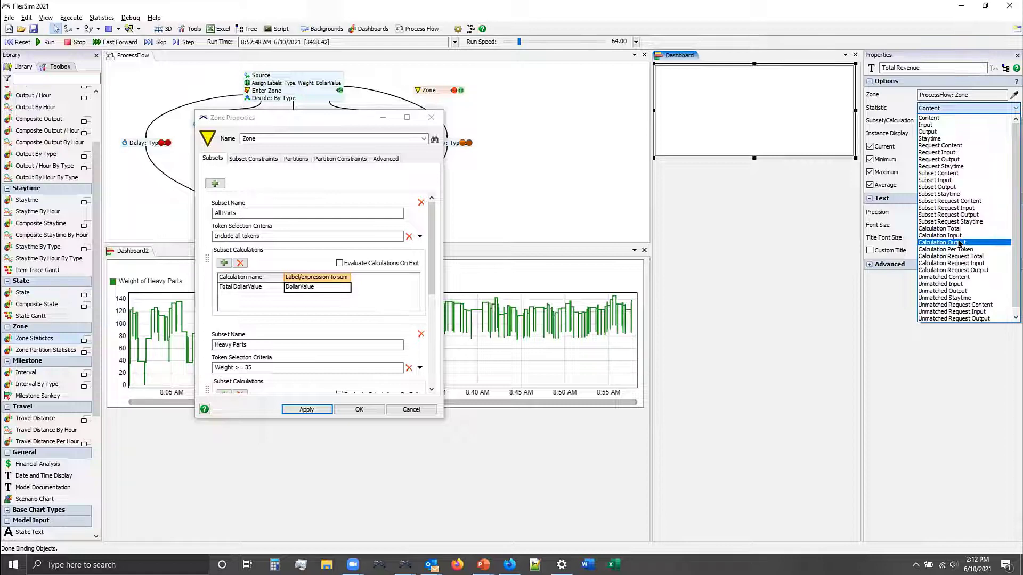
click(960, 243)
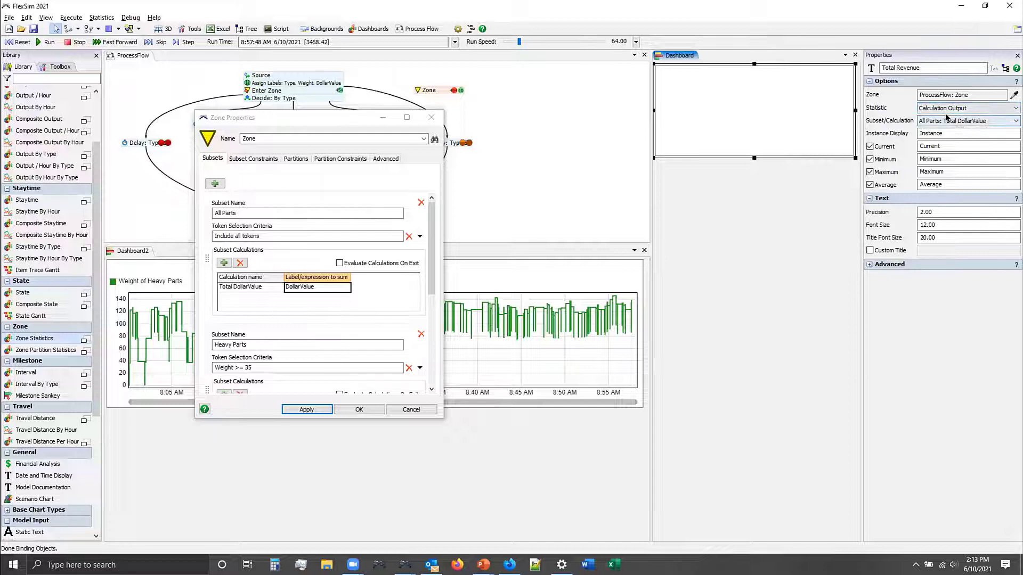
click(957, 121)
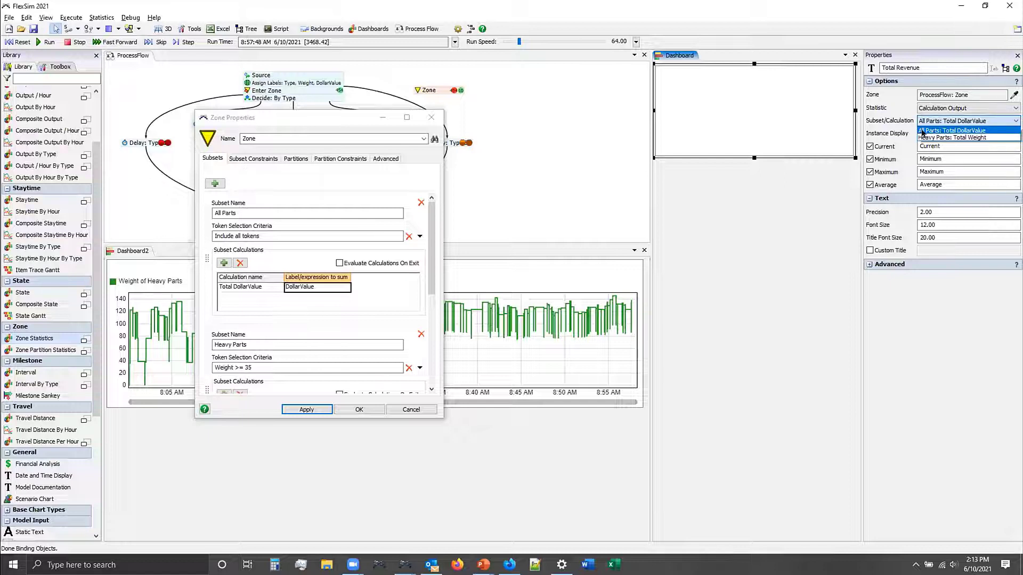
click(968, 130)
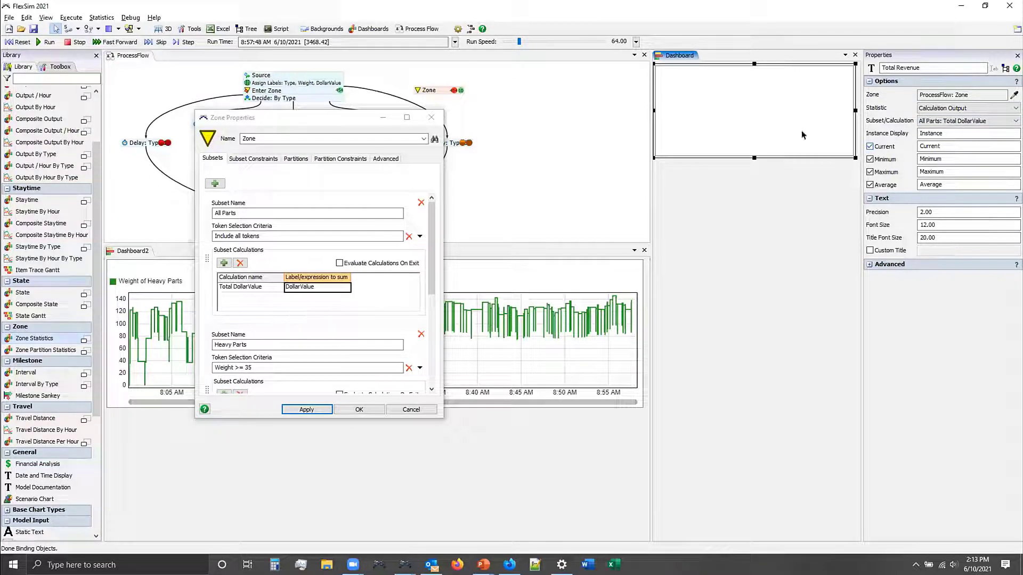
- Reset the model and turn off the Average, Maximum and Minimum columns for the Total Revenue table
click(18, 42)
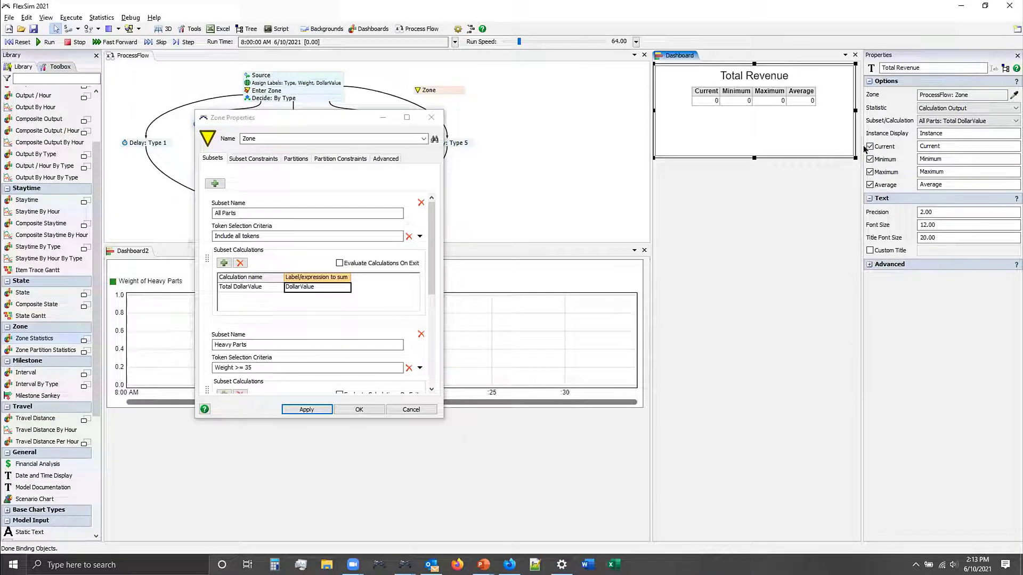
click(868, 185)
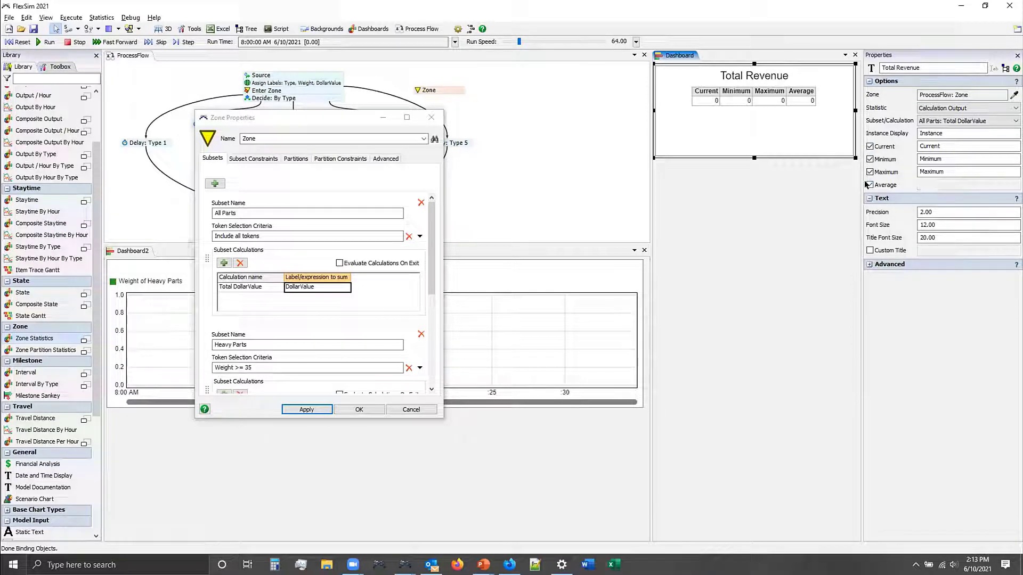
click(870, 172)
click(870, 159)
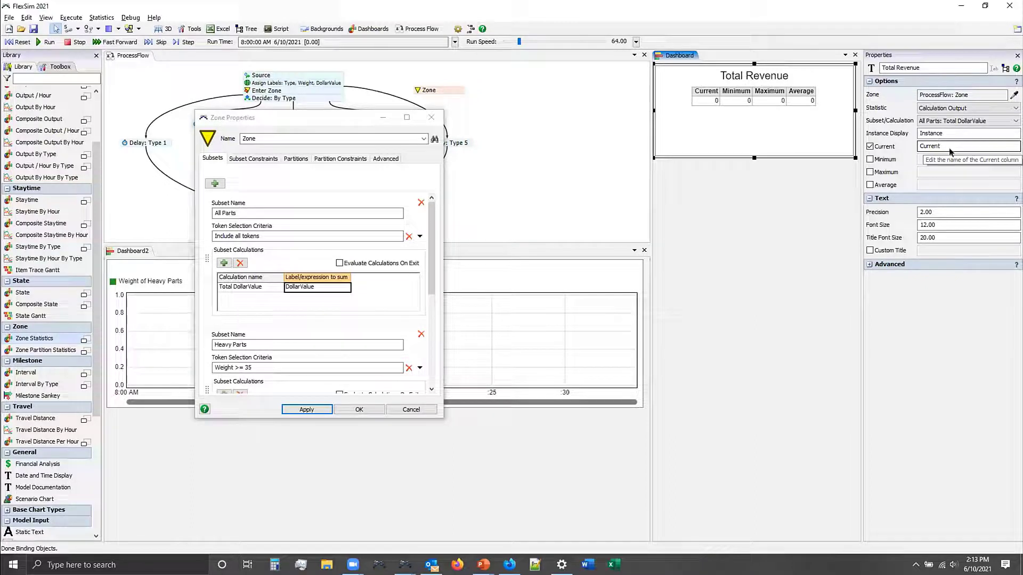
- Set the Total Revenue table's font size to 20
click(935, 211)
key(Tab)
text(20)
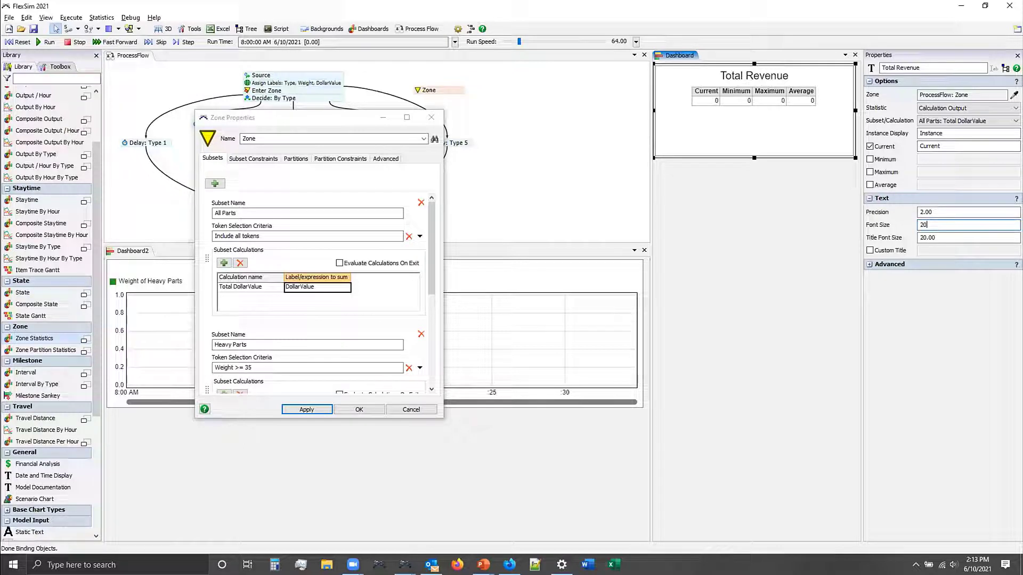
key(Return)
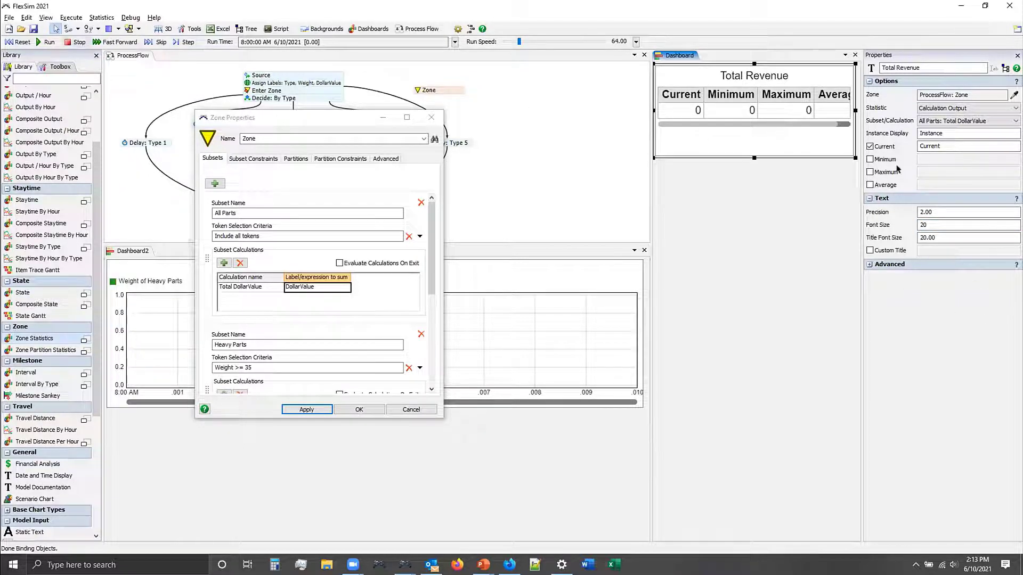
- Run the model for about three simulated minutes to check the Total Revenue table, and reset it
click(768, 211)
click(762, 136)
click(45, 42)
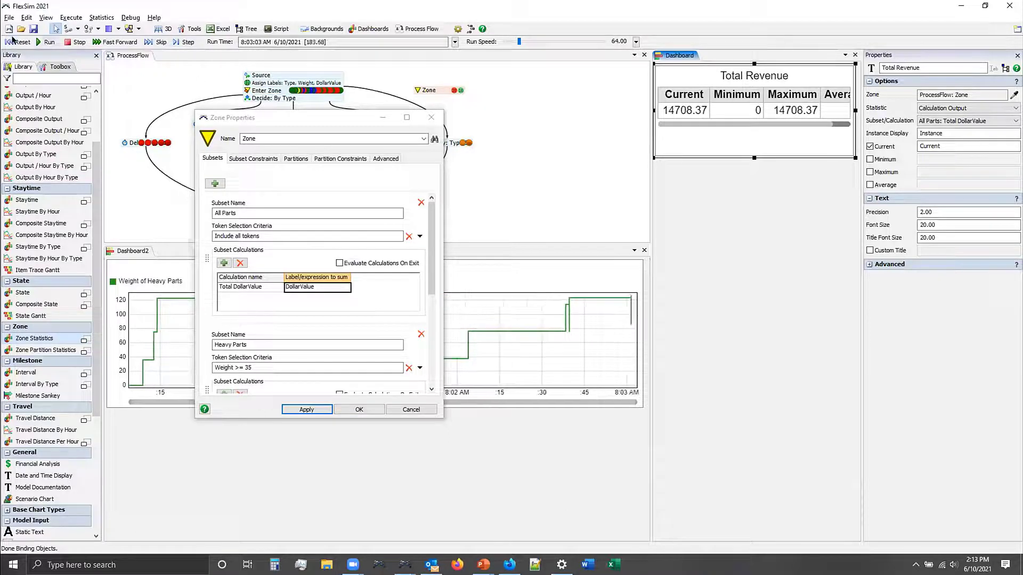
click(23, 43)
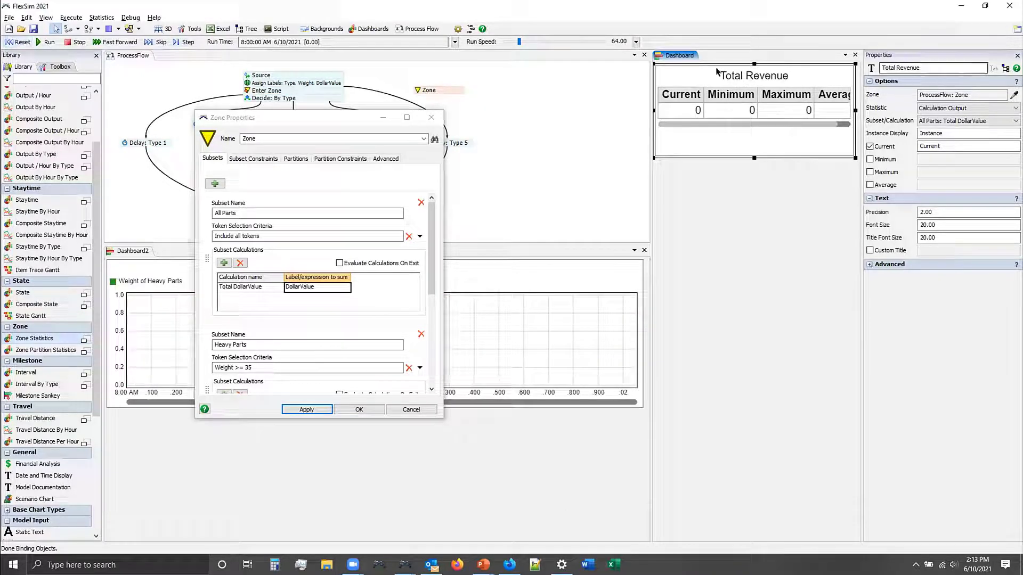
- Restore the default workspace and reopen the existing general process flow
click(46, 18)
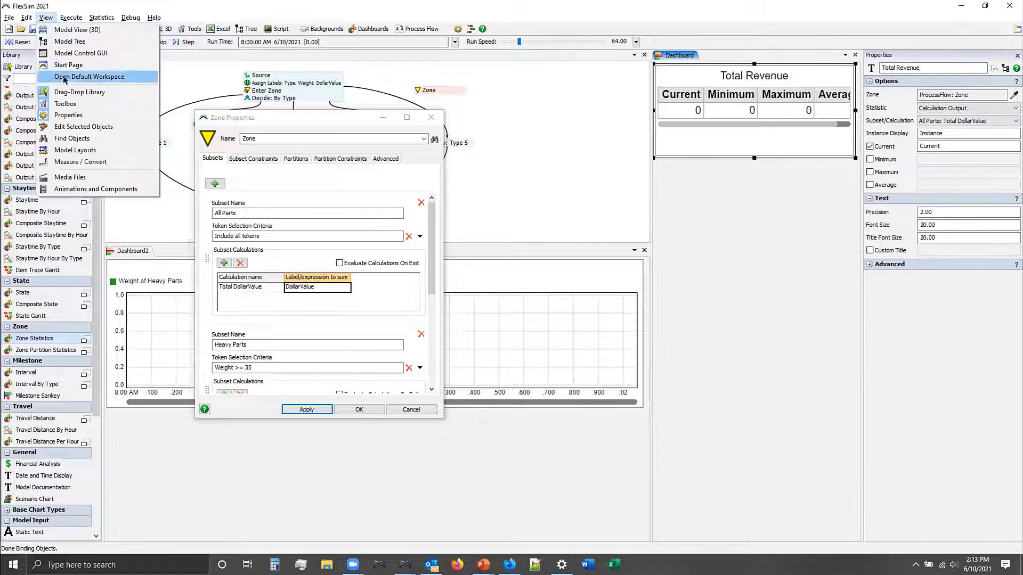
click(69, 78)
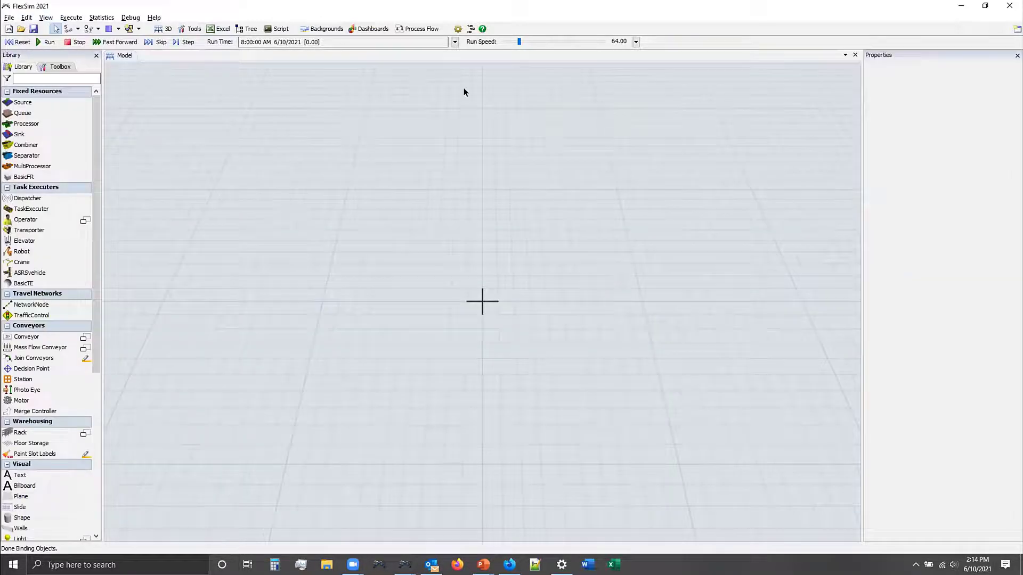
click(421, 29)
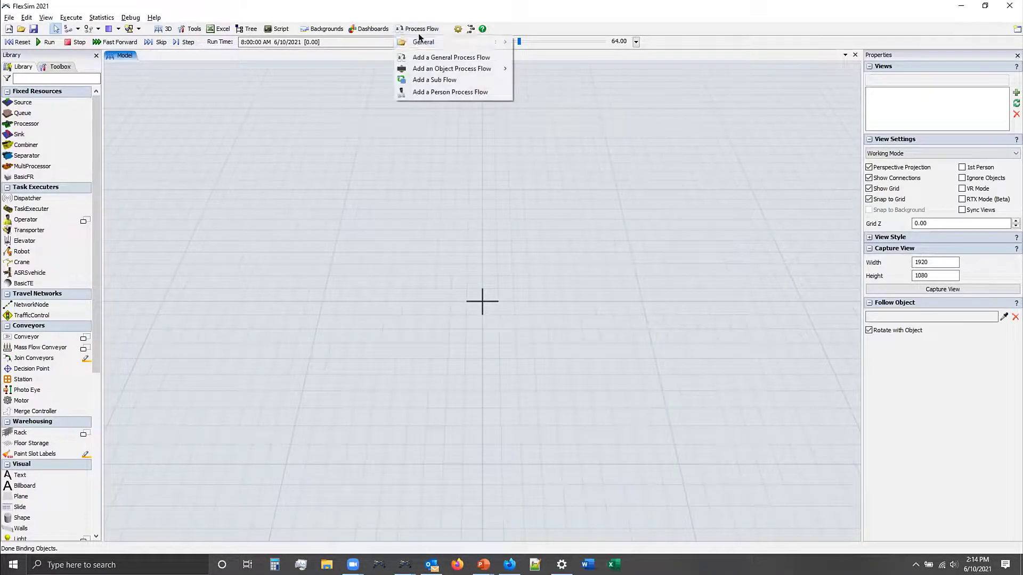
mouse_move(423, 41)
click(525, 42)
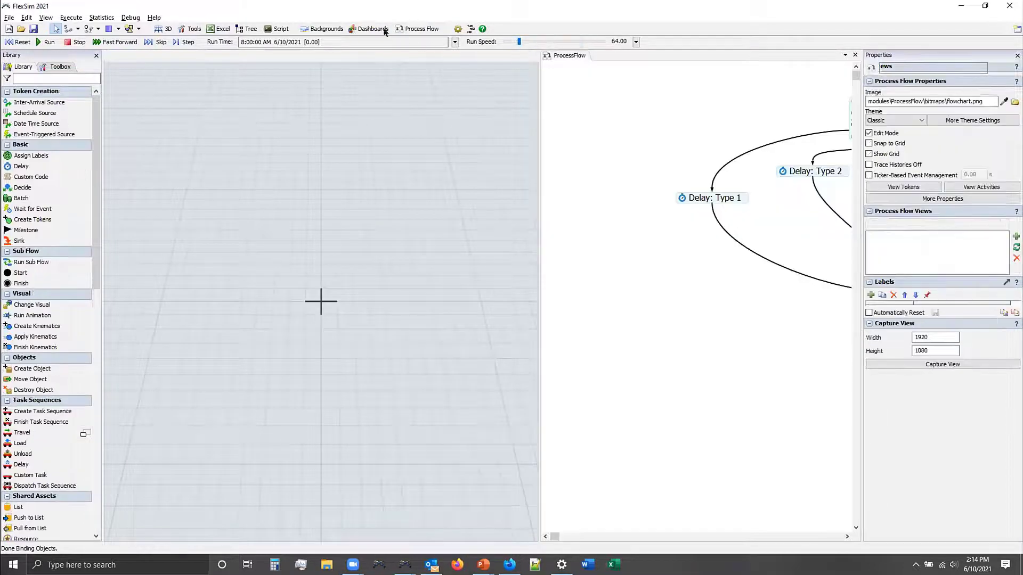
- Reopen Dashboard and Dashboard2 alongside the process flow
click(354, 26)
click(373, 42)
click(370, 29)
click(380, 53)
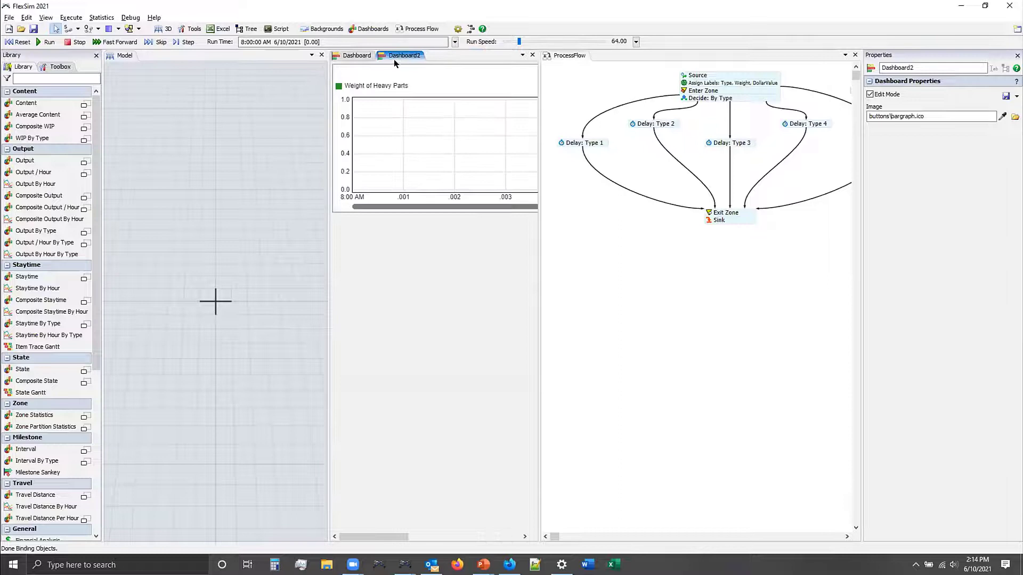
- Close the 3D model view and dock Dashboard2 below the process flow and Dashboard to its right, giving Dashboard2 more height
click(319, 55)
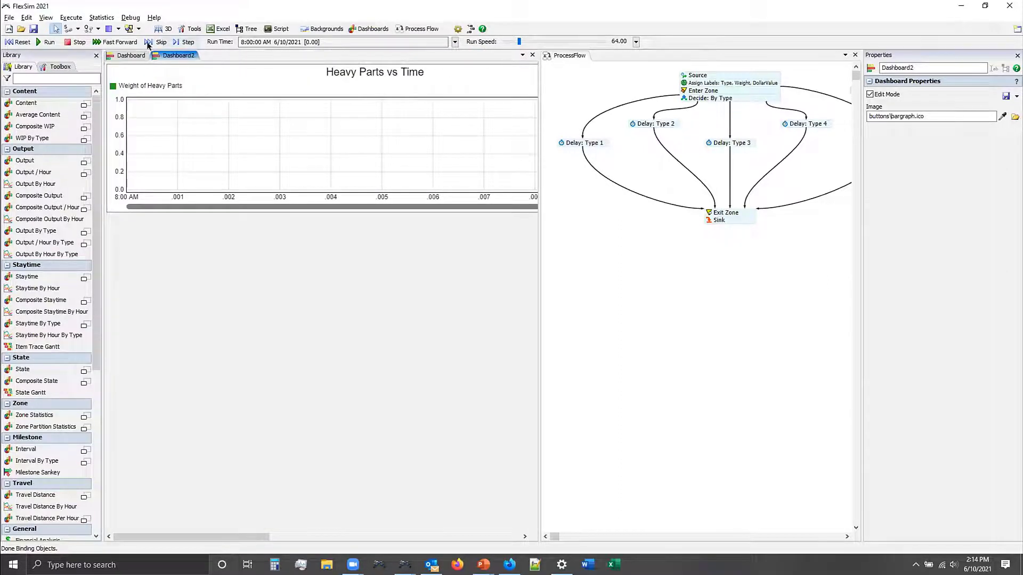
drag(139, 56, 215, 187)
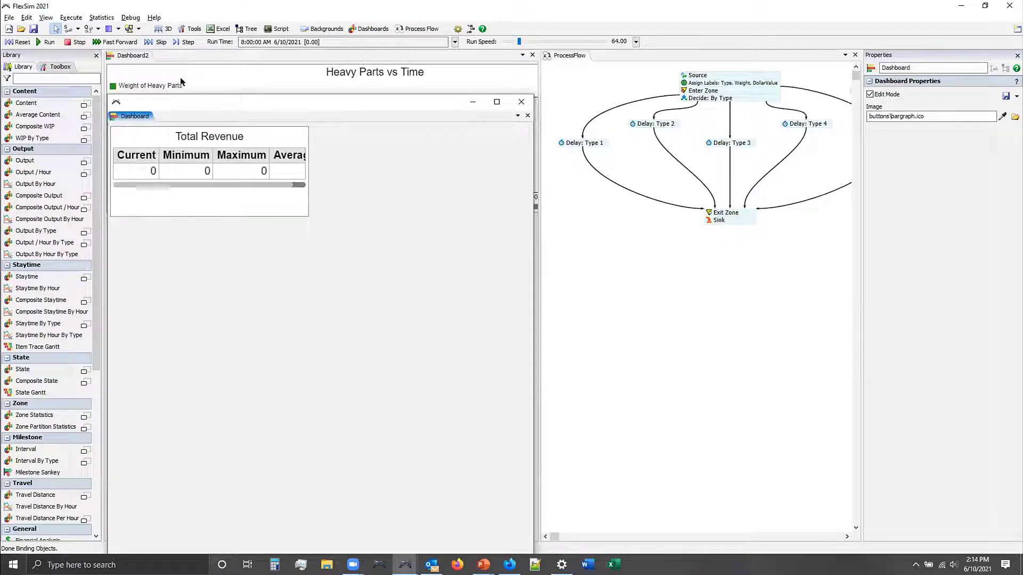
drag(128, 56, 361, 123)
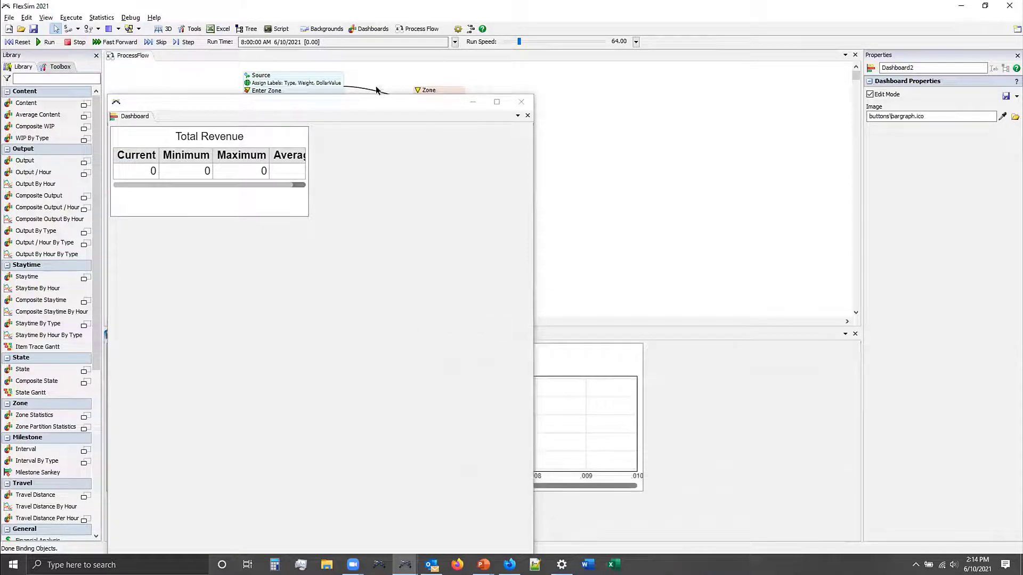
click(341, 103)
double_click(340, 103)
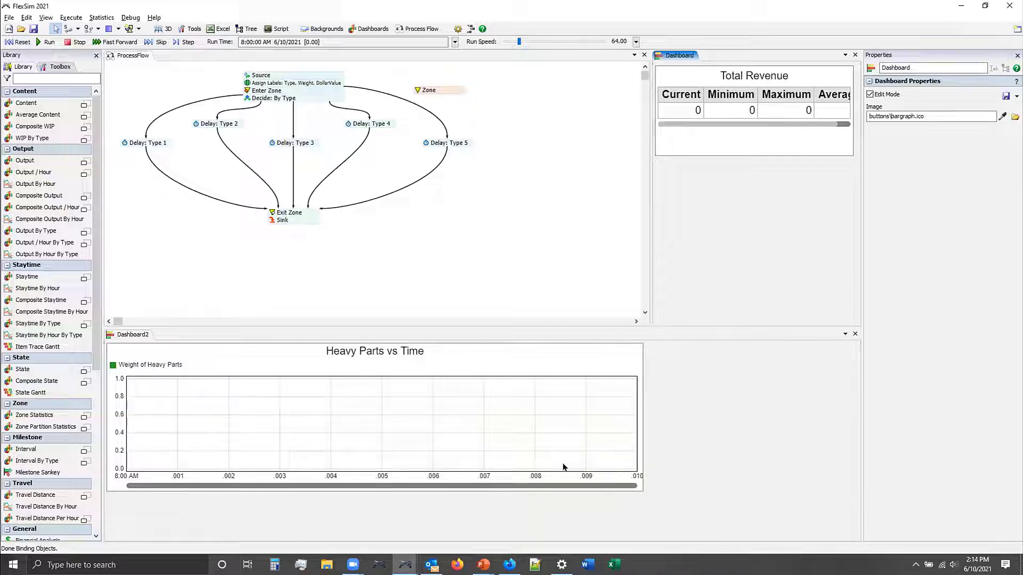
drag(529, 330, 490, 243)
click(387, 297)
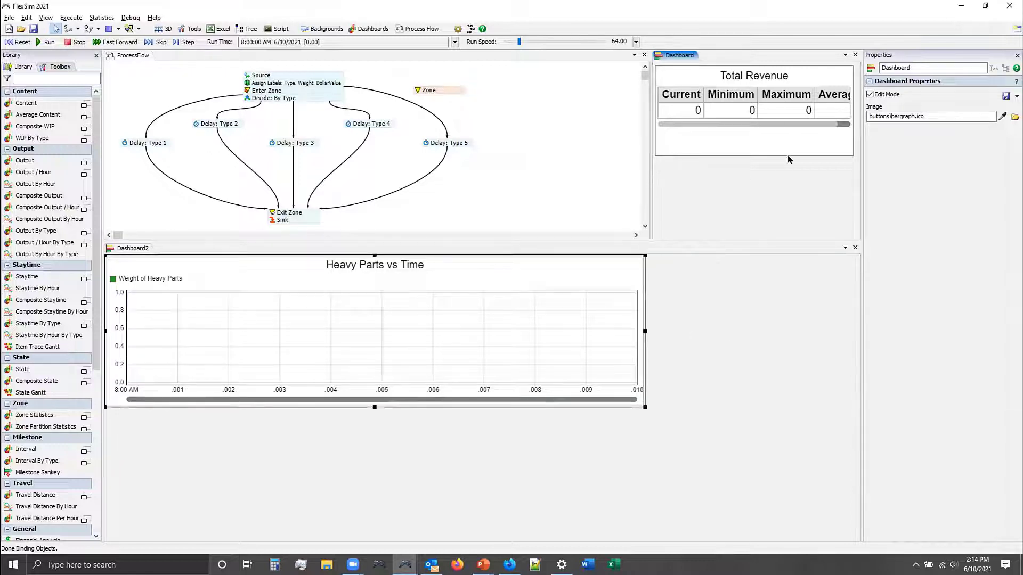
- Try to refresh the Total Revenue table's columns by turning off Current and resetting the model
click(843, 141)
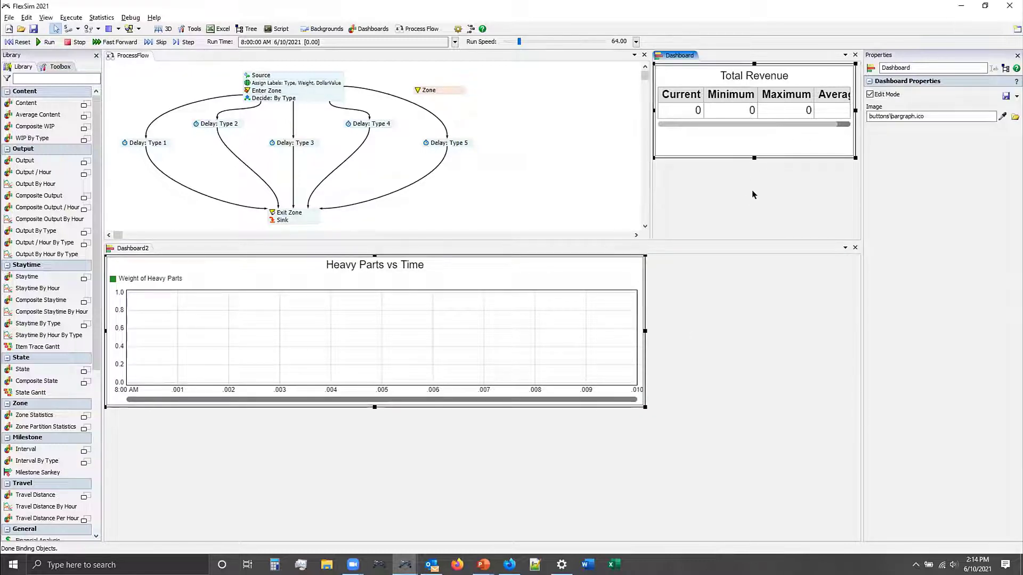
click(849, 117)
click(811, 204)
click(821, 133)
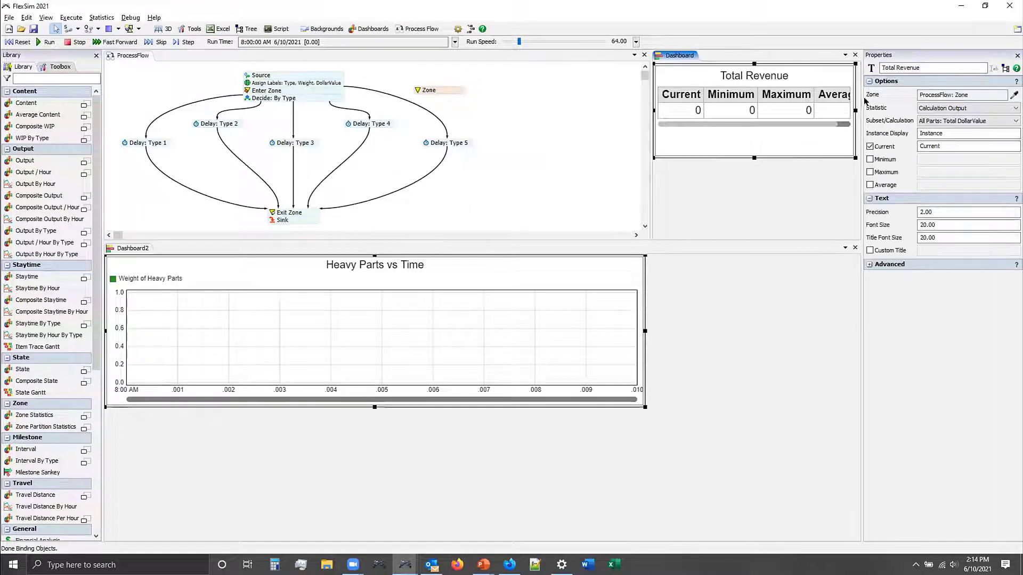
click(805, 194)
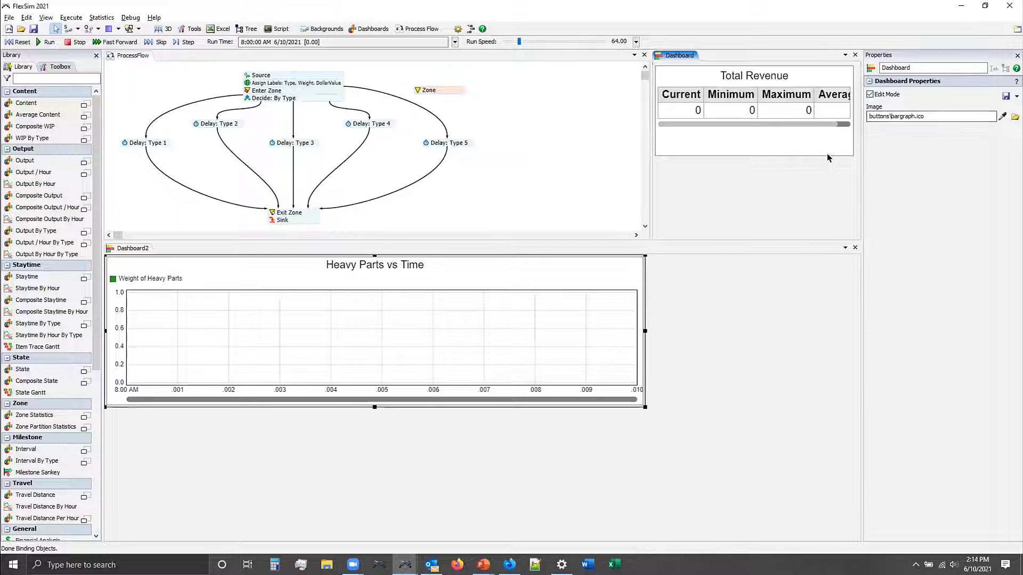
click(853, 122)
click(868, 146)
click(811, 185)
click(14, 41)
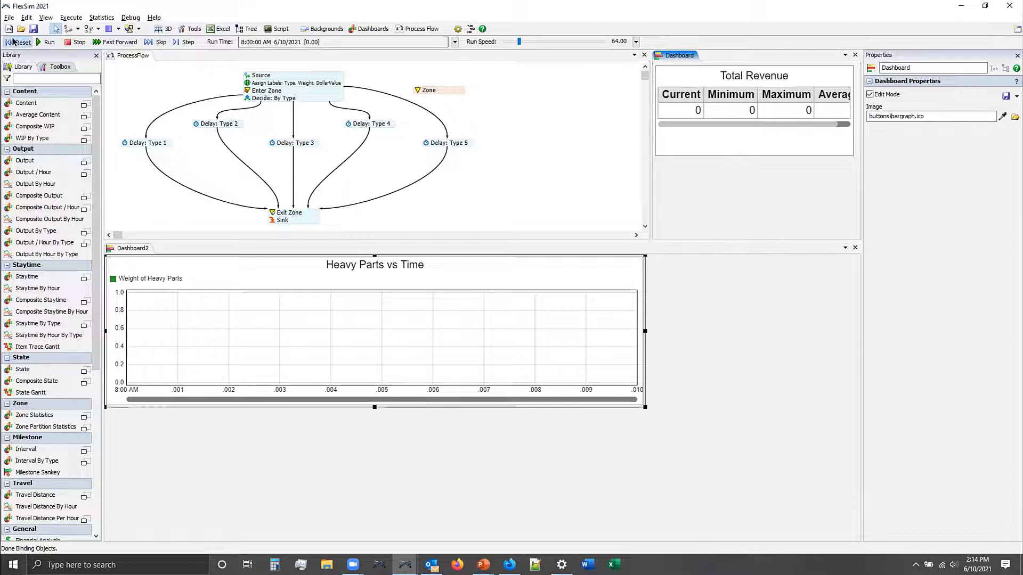
- Try showing only Average in the Total Revenue table with a model reset, and return to only Current with another reset
click(768, 149)
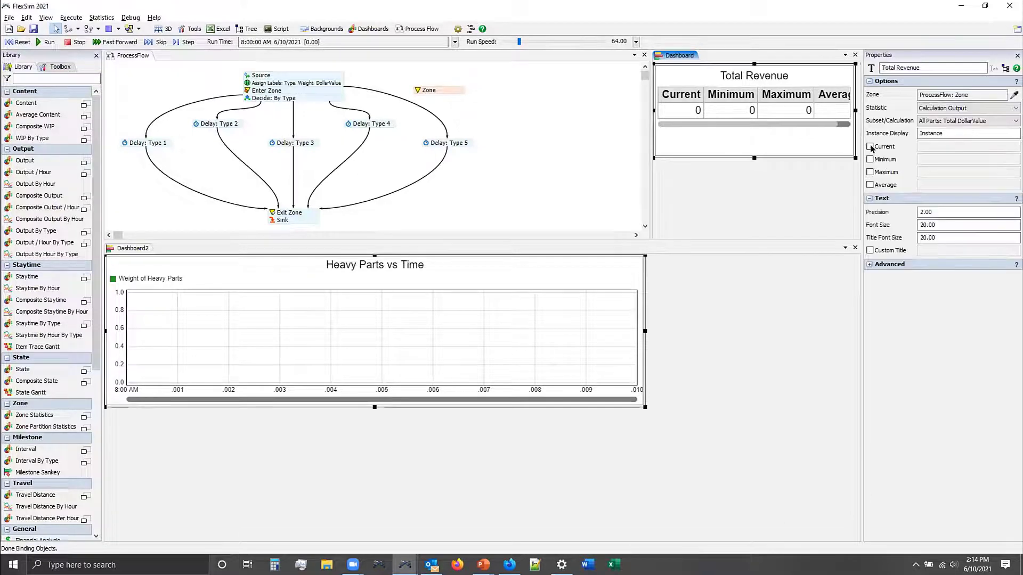
click(870, 185)
click(20, 42)
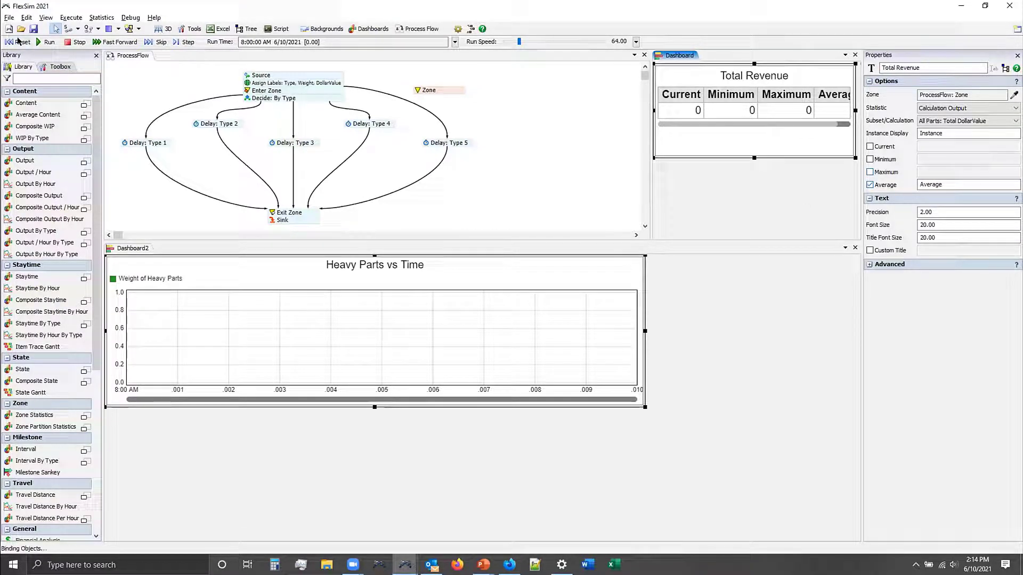
click(867, 184)
click(871, 146)
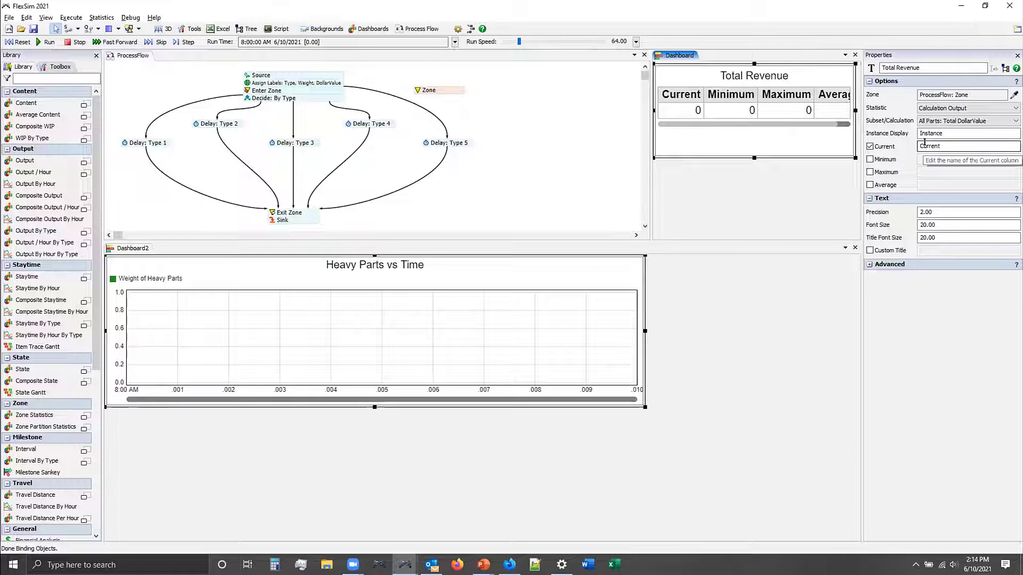
click(752, 208)
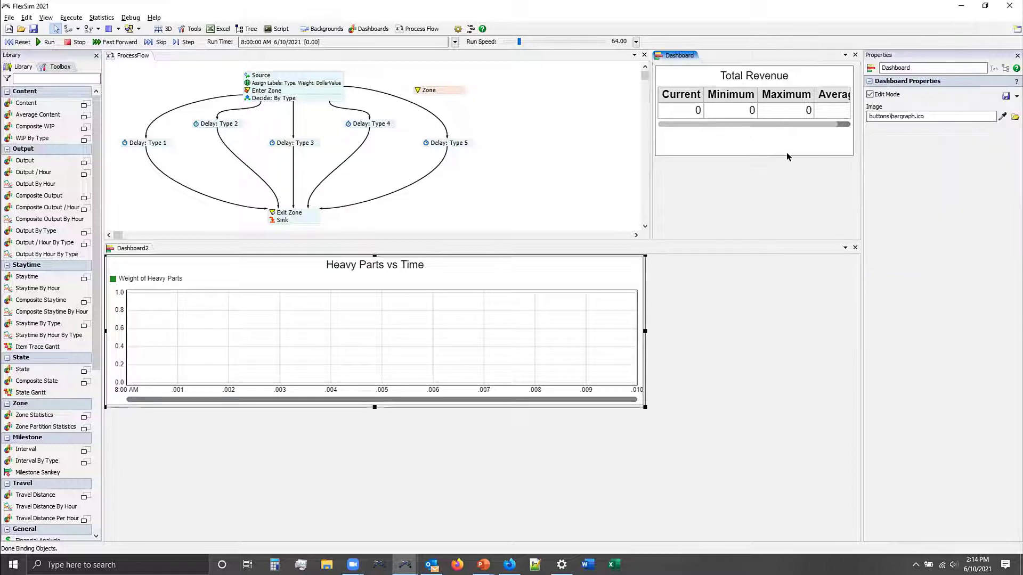
click(20, 40)
- Run the model at speed 2, pause at about 33 simulated seconds to examine both dashboards, and resume at speed 8
click(763, 134)
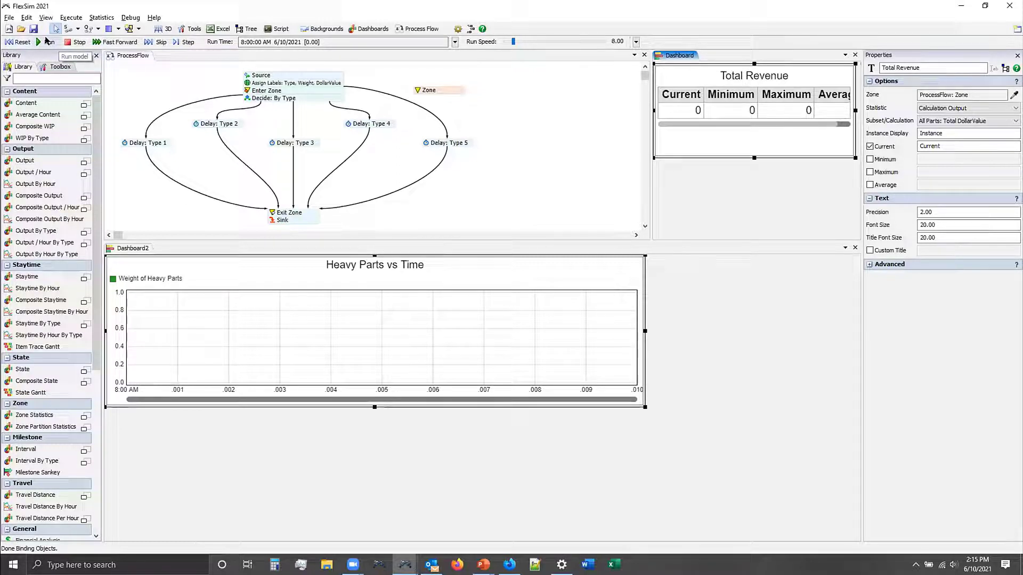
click(46, 41)
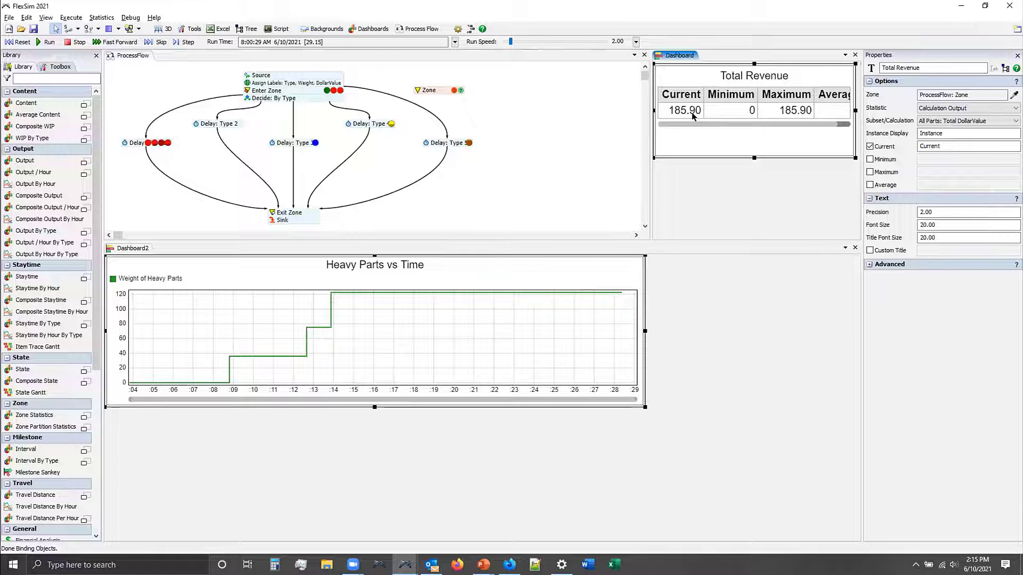
key(ctrl+space)
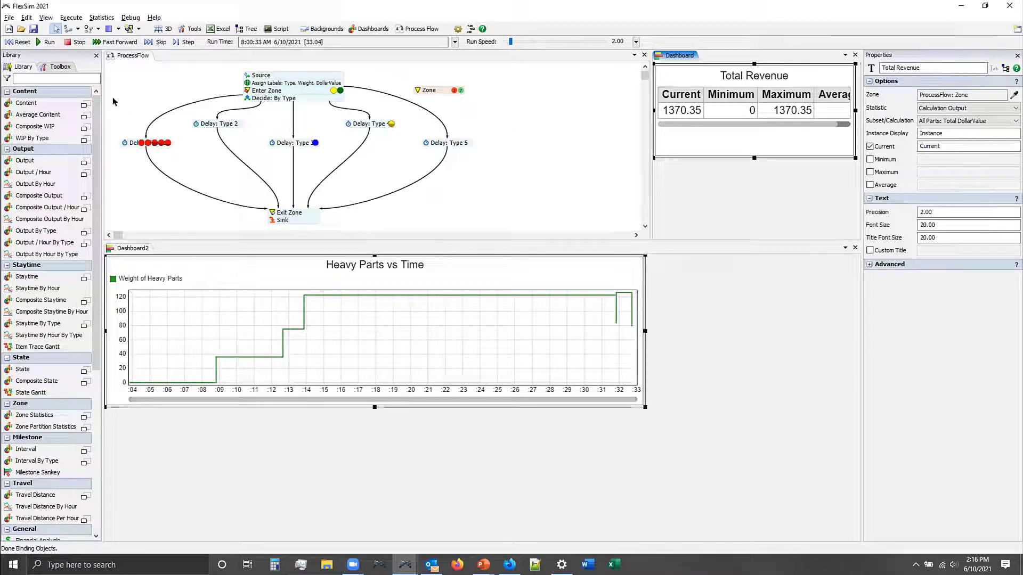
click(46, 41)
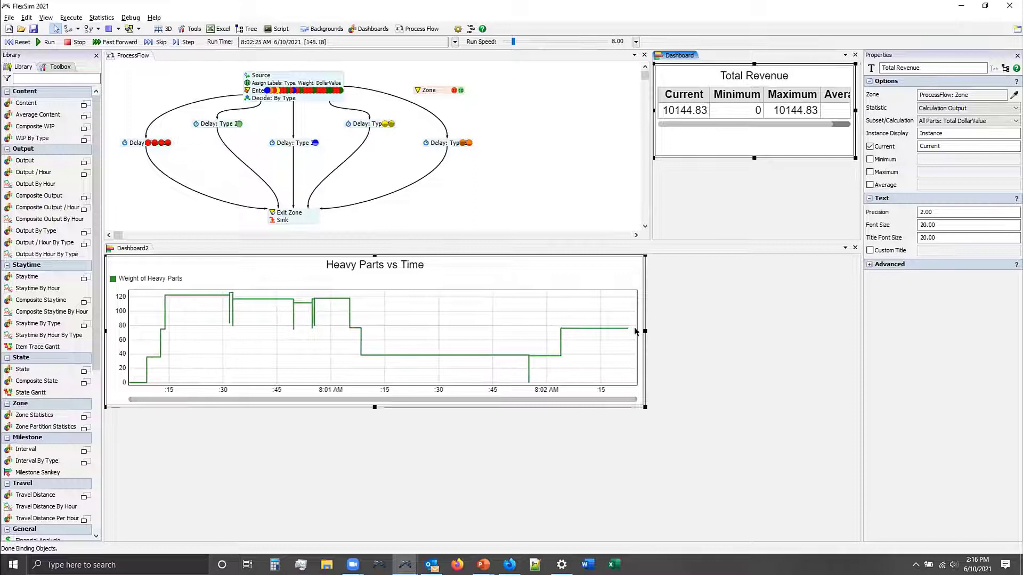
- Widen the Heavy Parts vs Time chart to the full width of Dashboard2 and reduce its height slightly
drag(646, 331, 885, 322)
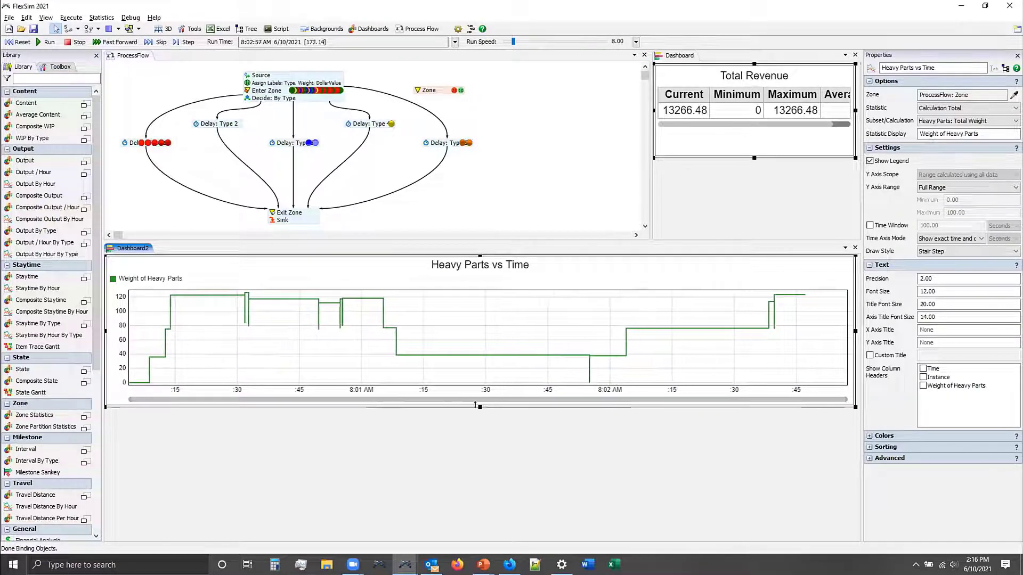
drag(480, 407, 481, 381)
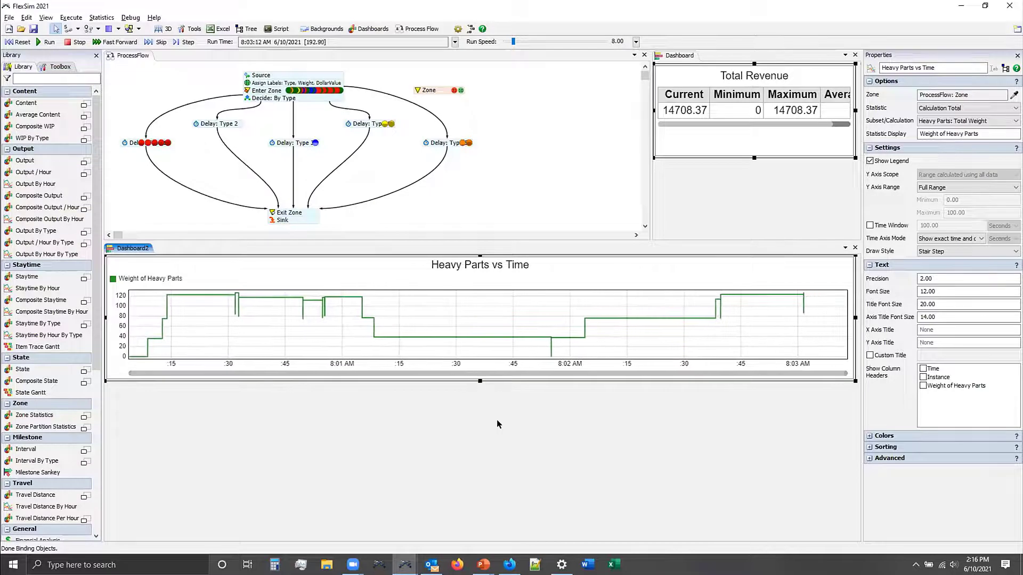
click(725, 165)
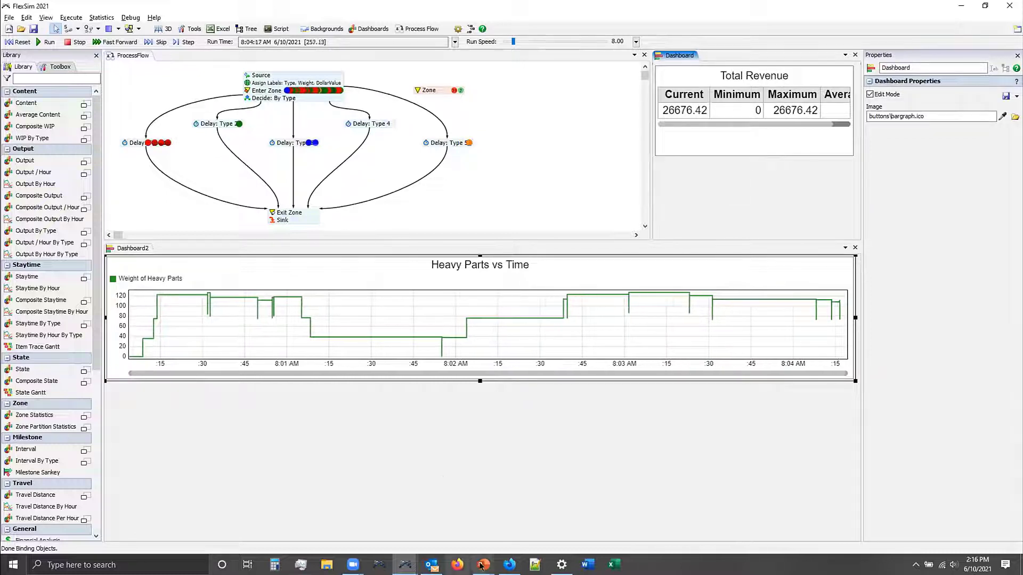
- Review the Zone's subsets and their calculations in its detailed properties, and close them
double_click(424, 90)
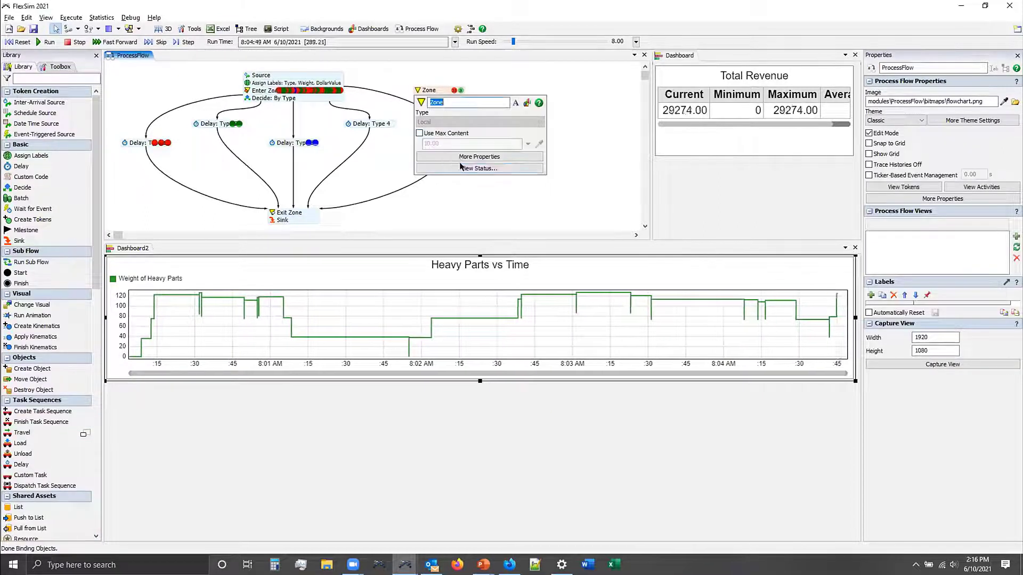
click(455, 156)
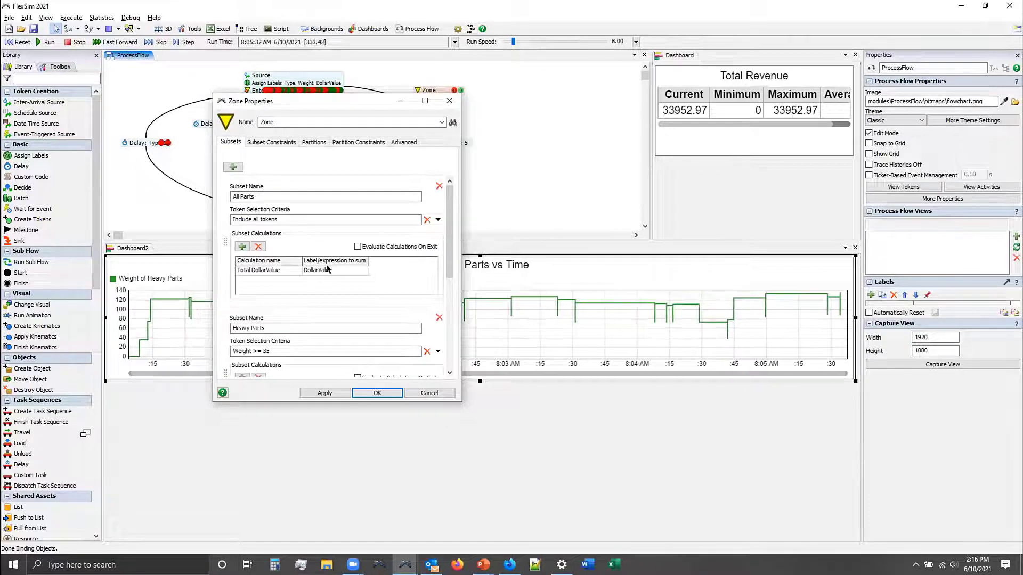
click(449, 100)
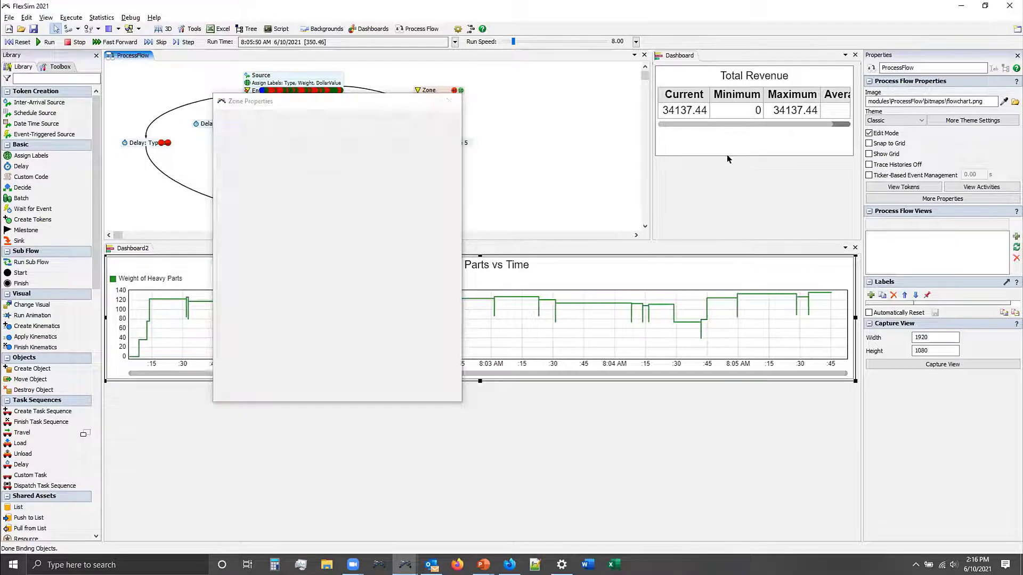
- Review the available statistics for the Total Revenue table without changing Calculation Output, and stop the model run
click(717, 140)
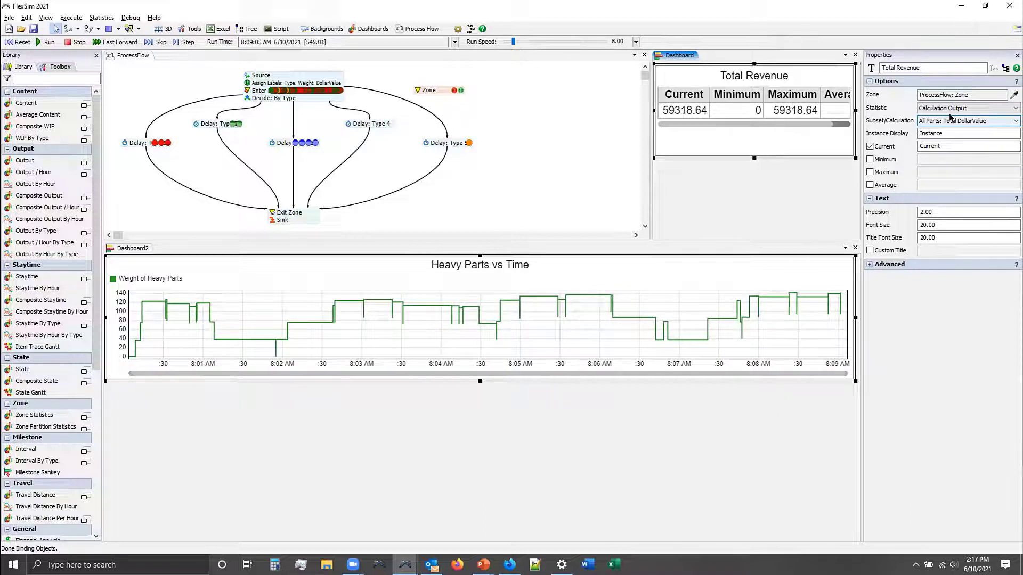
click(947, 107)
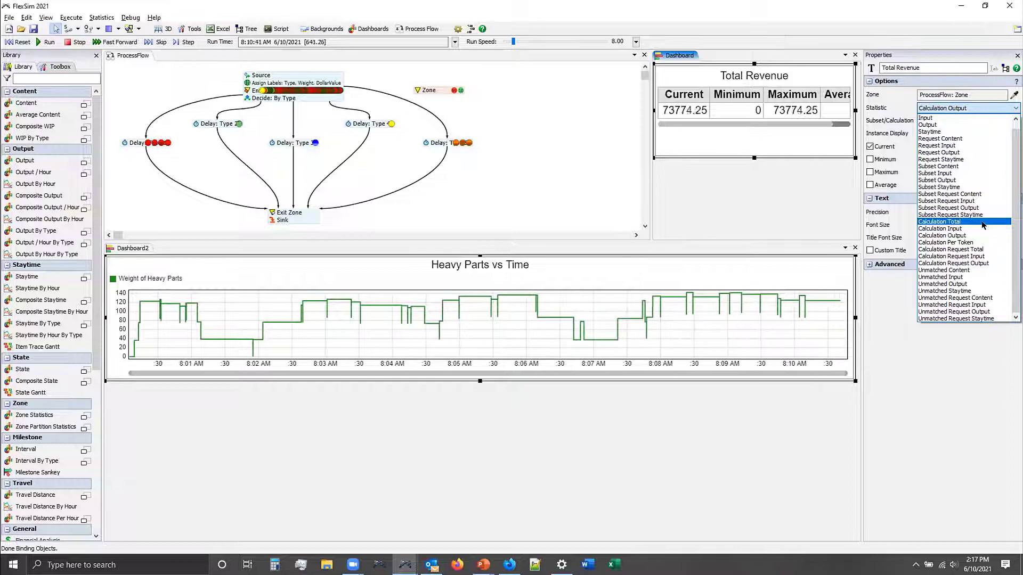
click(863, 337)
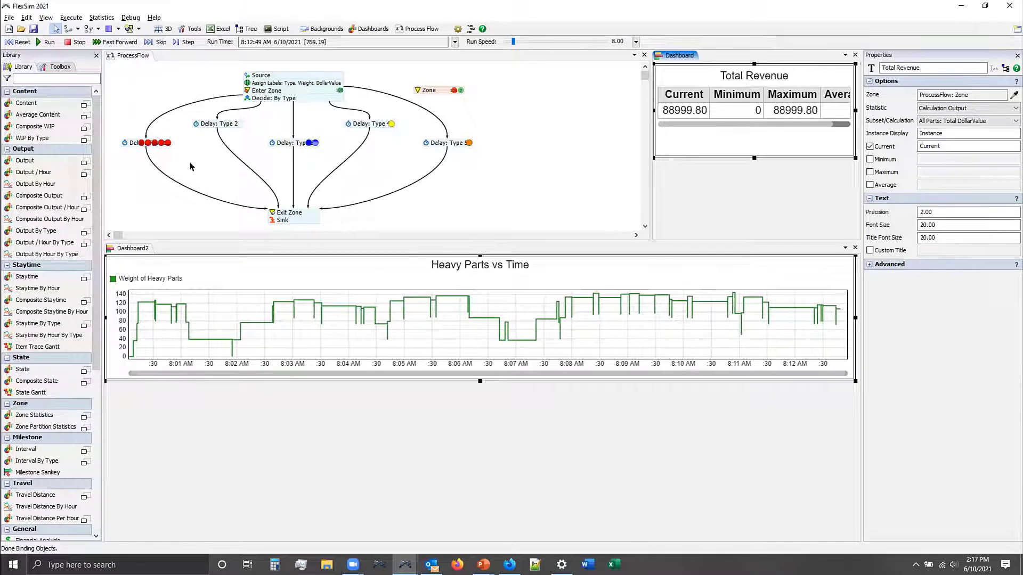
click(75, 42)
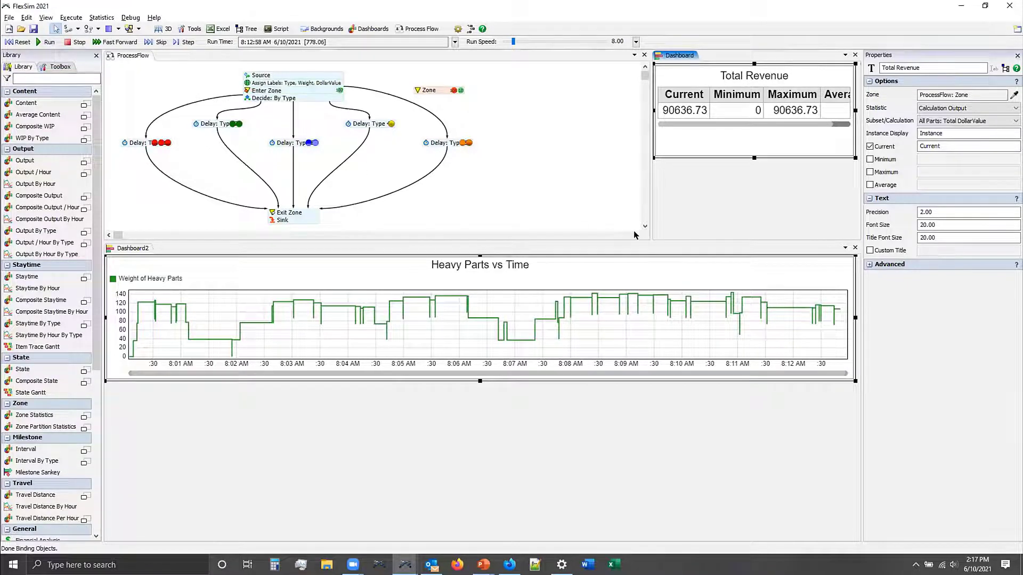
- Review the Heavy Parts vs Time chart's export options and the settings of both the chart and the Total Revenue table
right_click(709, 303)
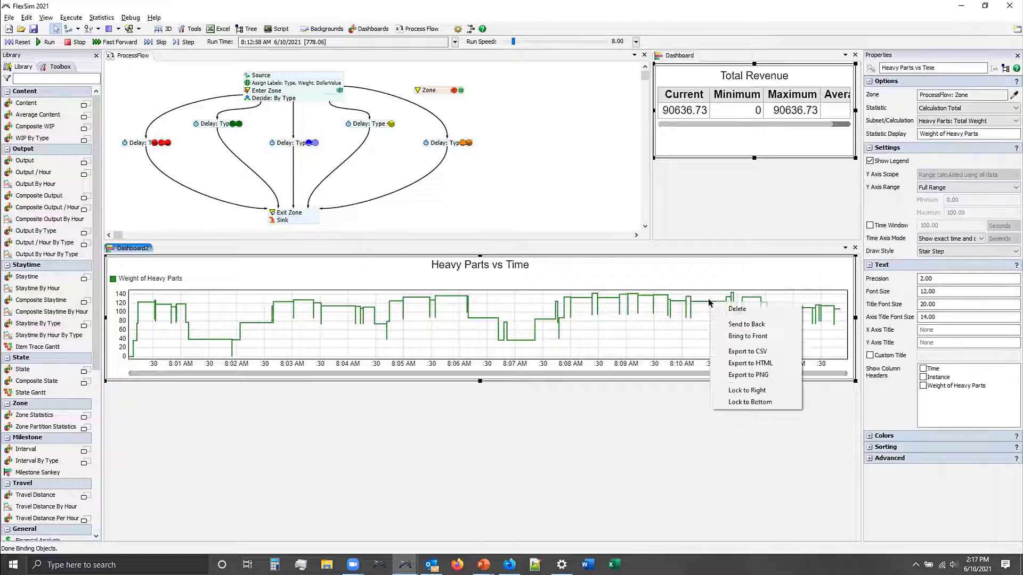
key(Escape)
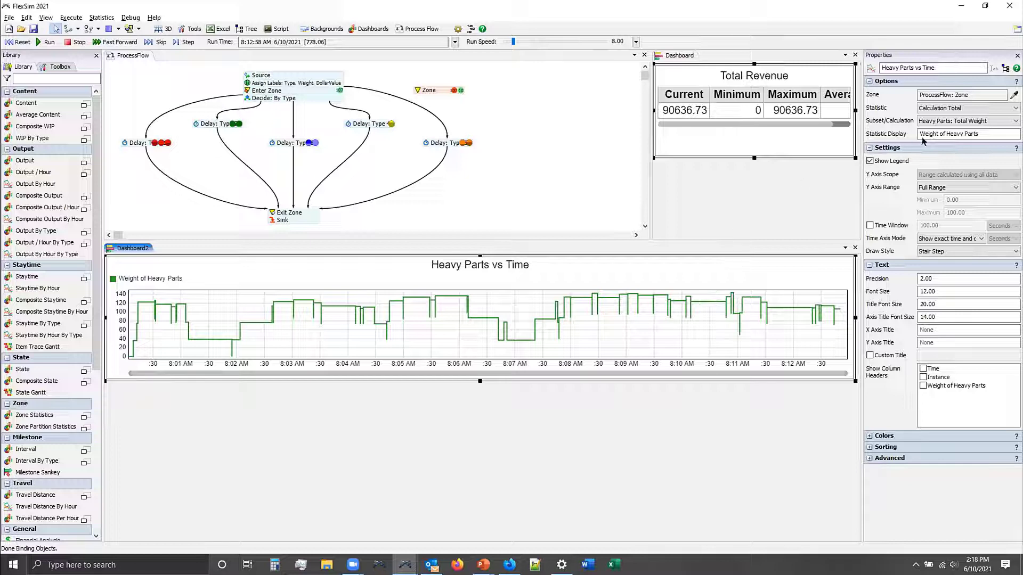
click(784, 127)
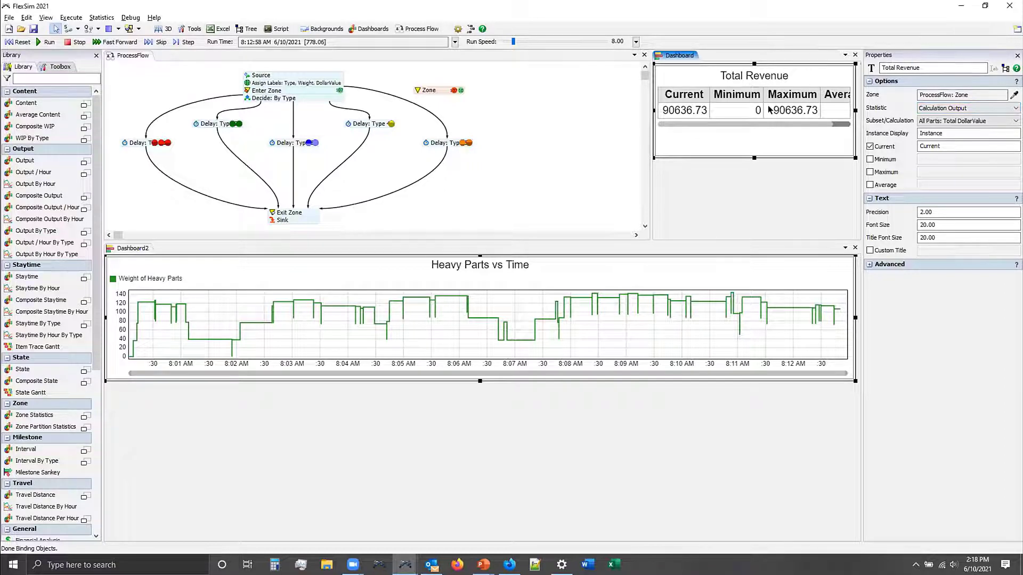
- Switch to the PowerPoint slide show to reread the Model 5: Zone Factory output questions, and return to FlexSim
mouse_move(483, 563)
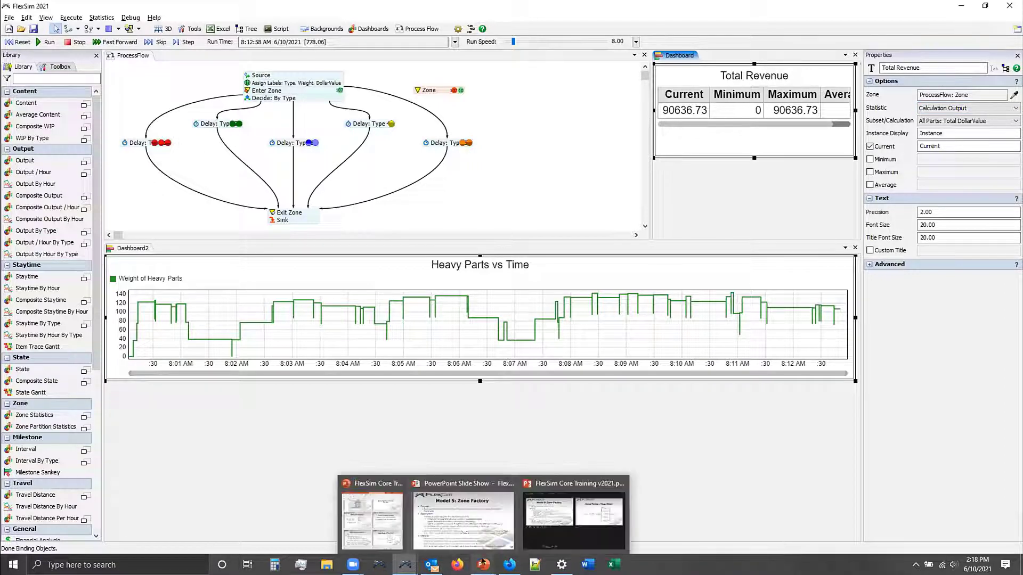
click(463, 520)
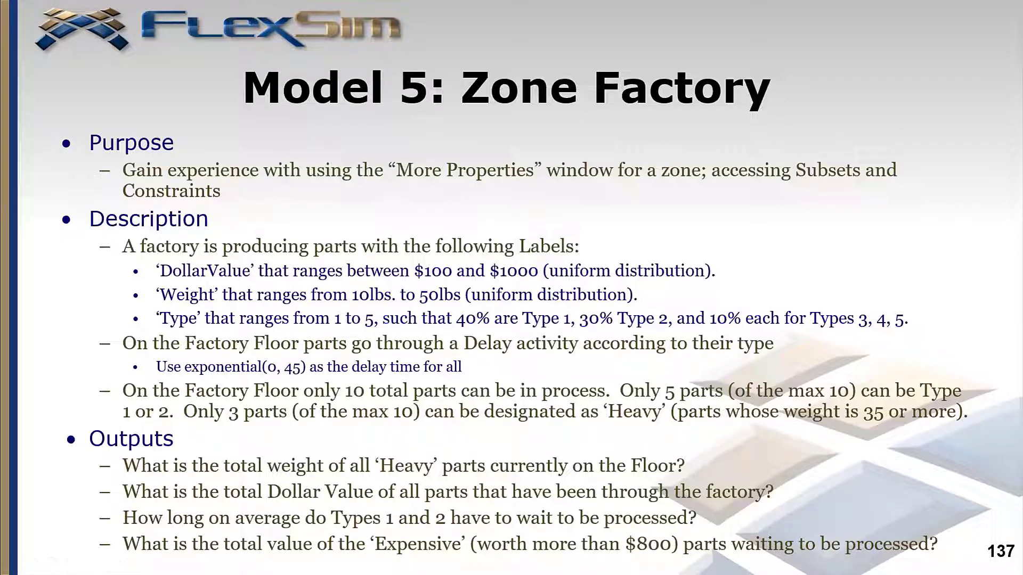
key(alt+Tab)
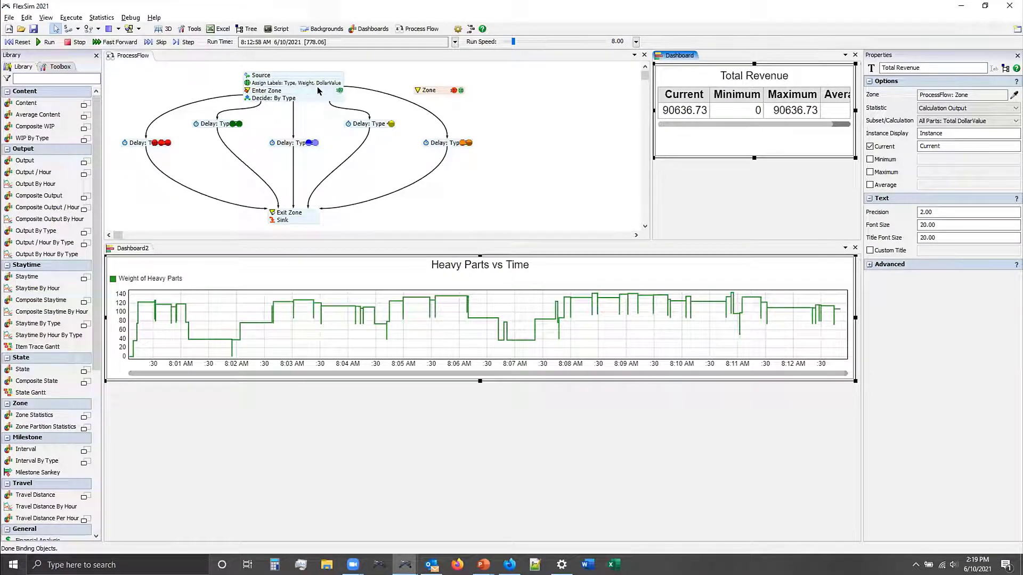
- Enlarge the process flow and Dashboard panes slightly, and add a Zone Statistics chart below the Total Revenue table
drag(730, 241, 730, 254)
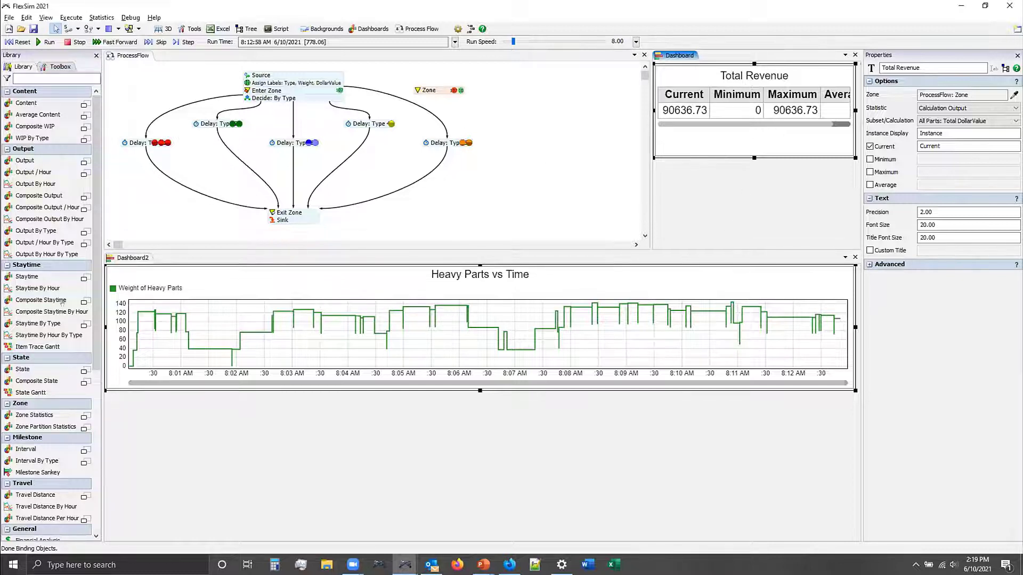
drag(636, 191, 661, 173)
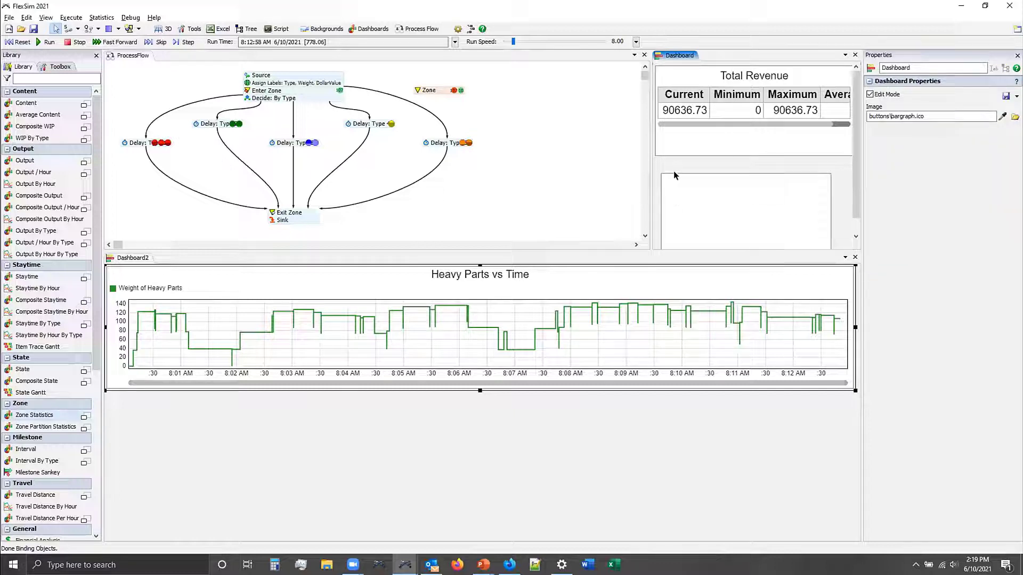
- Place the new Zone Statistics table directly beneath Total Revenue, widen it to match, and link it to the process flow Zone
drag(675, 171, 663, 151)
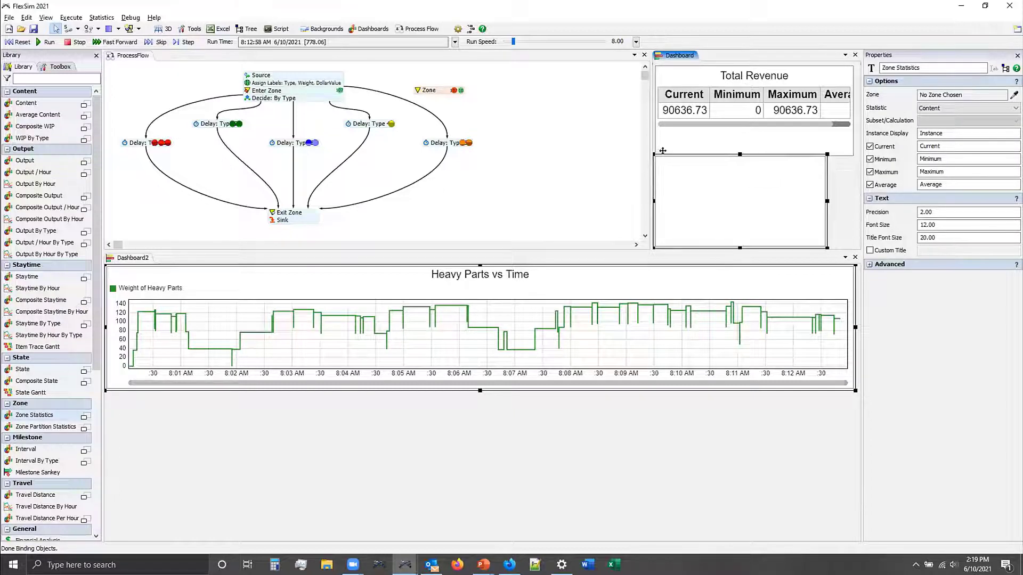
drag(827, 201, 855, 202)
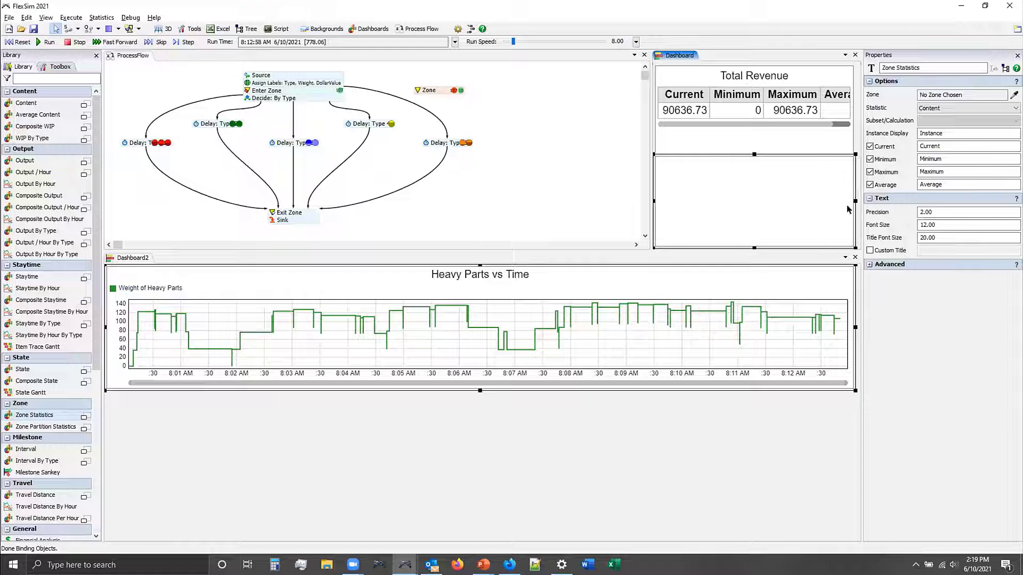
click(1013, 95)
click(429, 90)
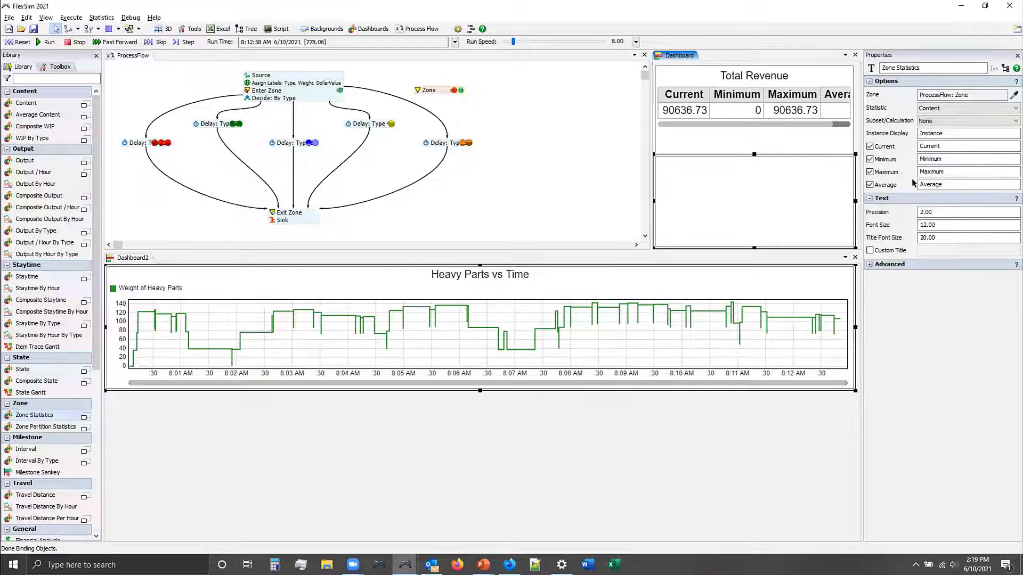
- Set the table's statistic to Subset Request Staytime for Combined Types 1 and 2, checking the slide's output requirements
click(941, 108)
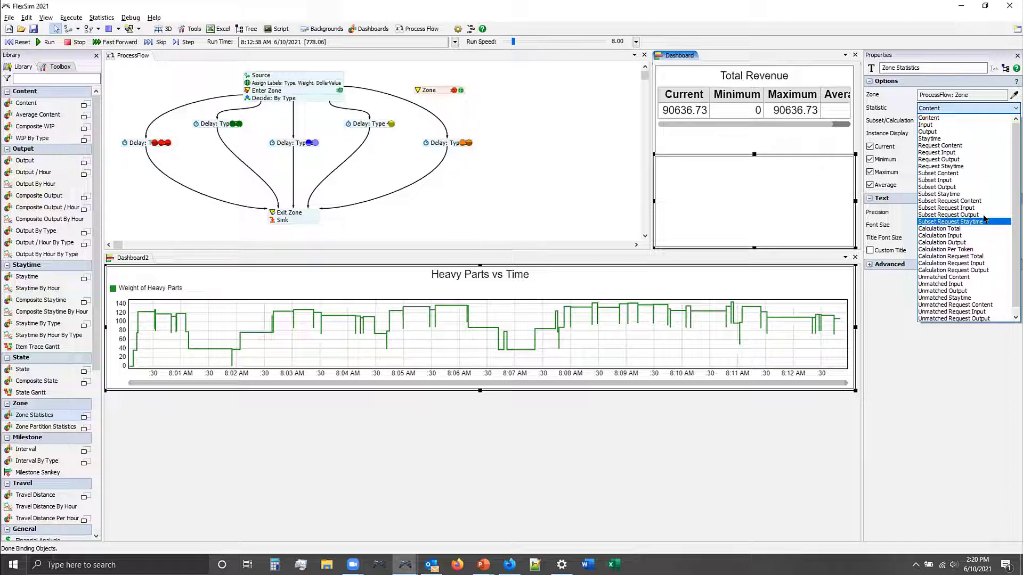
click(985, 219)
mouse_move(484, 563)
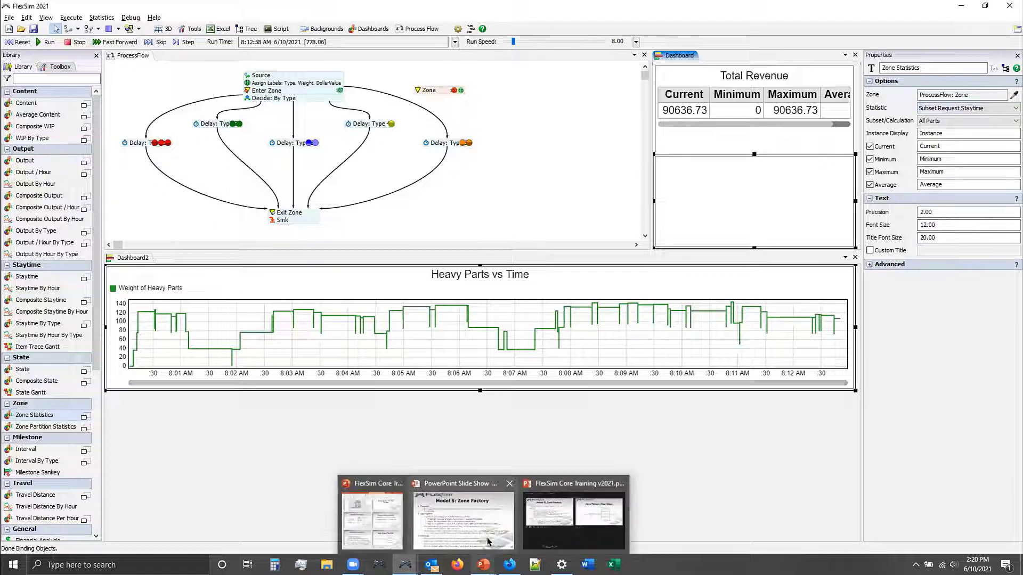
click(488, 541)
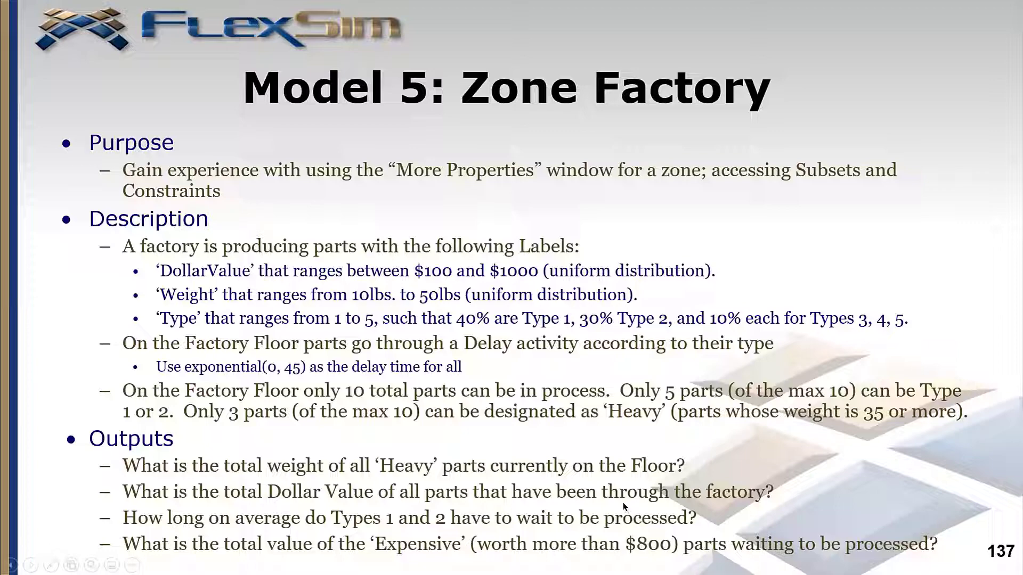
key(alt+Tab)
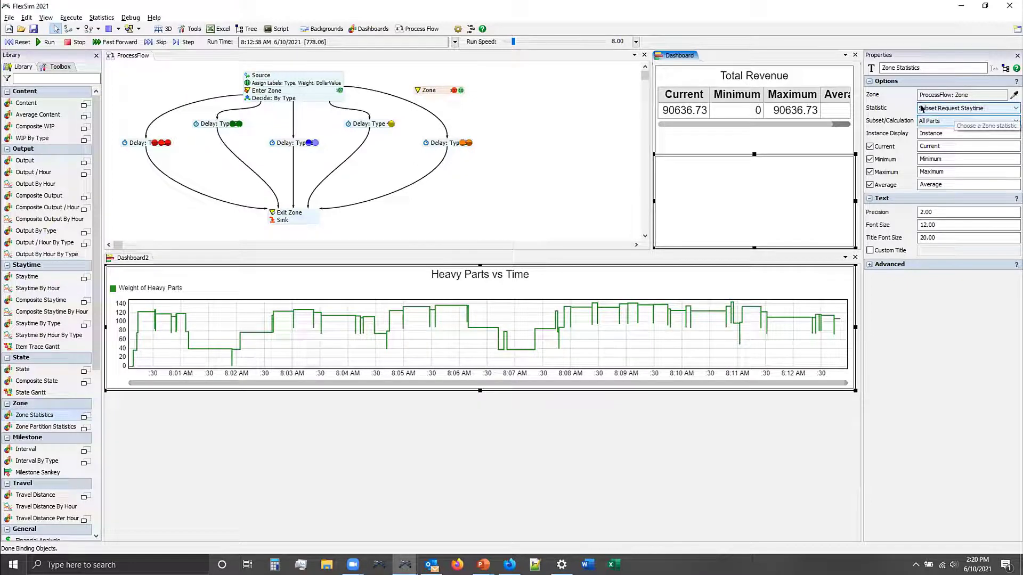
click(950, 121)
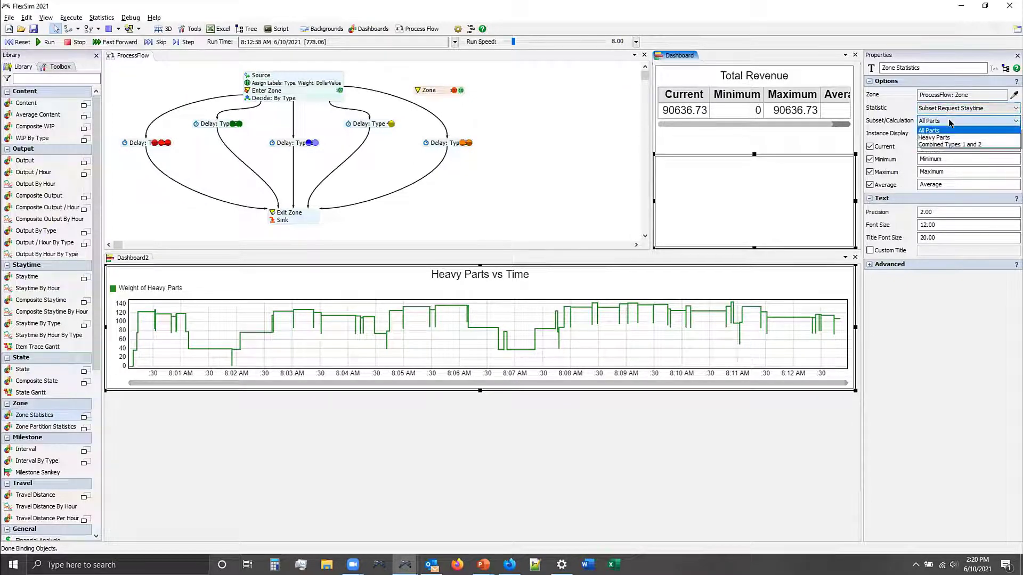
click(964, 143)
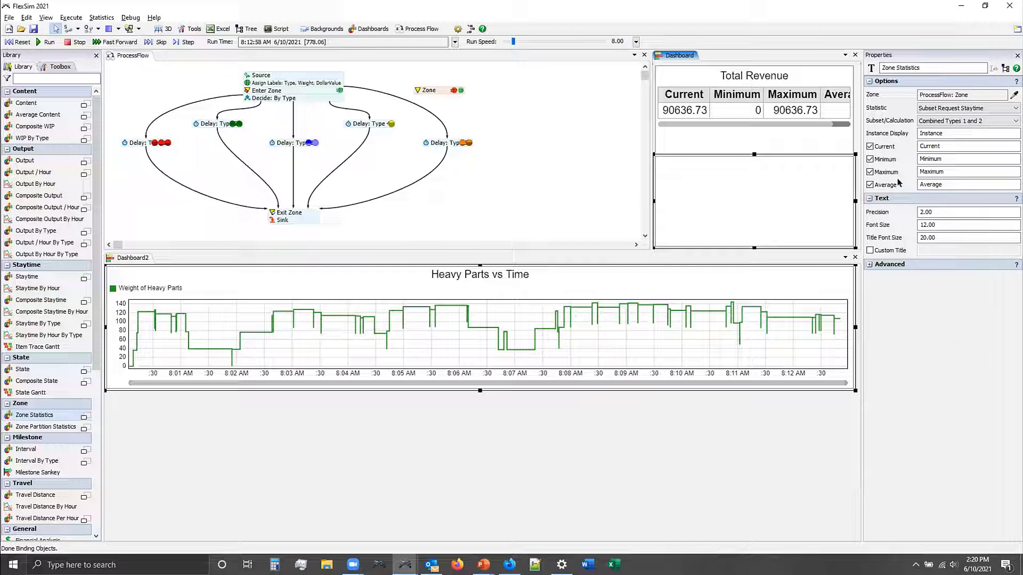
- Limit the zone statistics table to the Average column and set its font size to 20
click(870, 172)
click(871, 160)
click(871, 146)
drag(939, 224, 914, 219)
text(20)
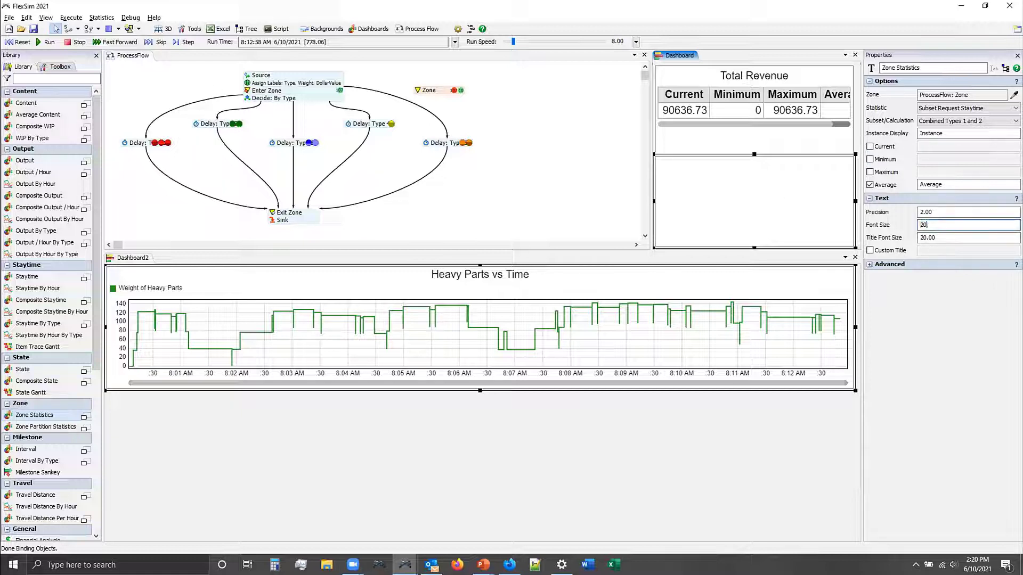
- Reset the model and rename the zone statistics table as T1 and 2 Waiting Time
click(22, 42)
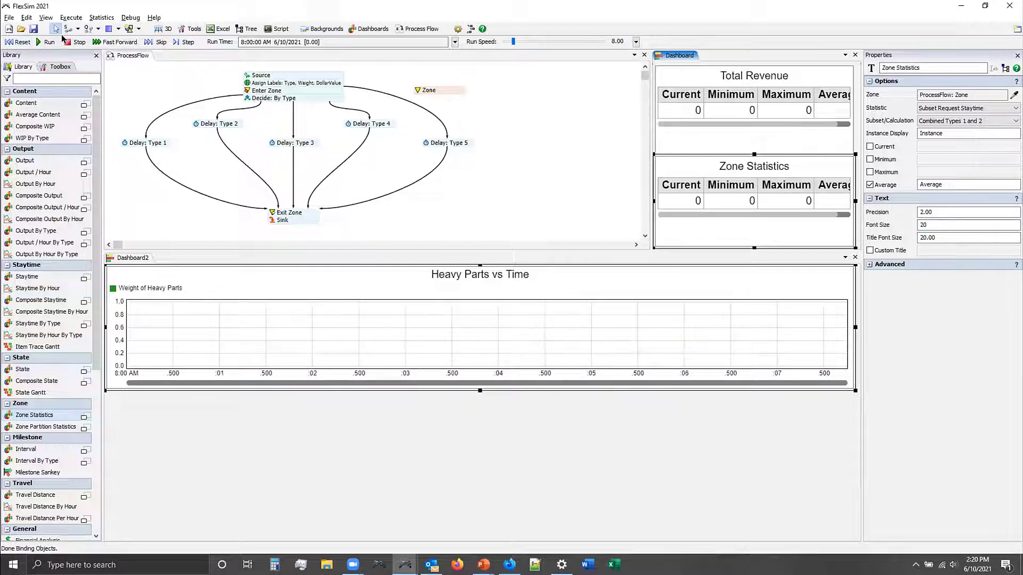
click(20, 41)
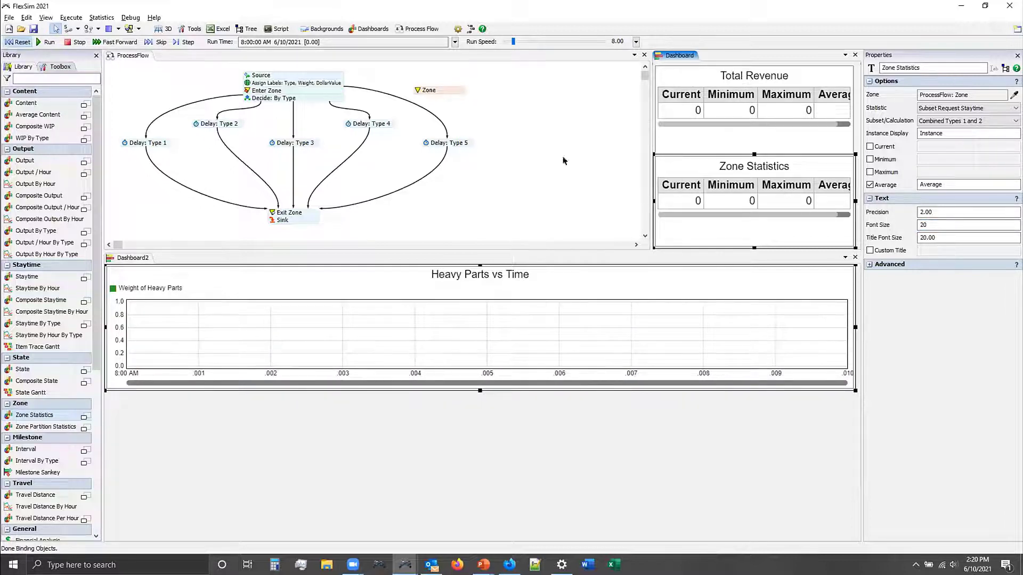
drag(928, 65, 789, 55)
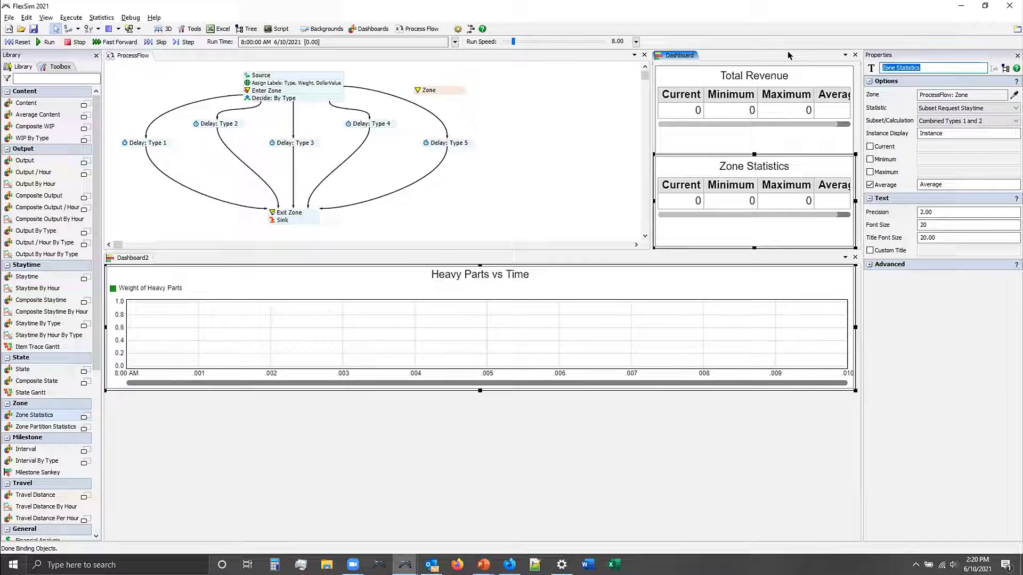
text(T1 and 2 Waitign Time)
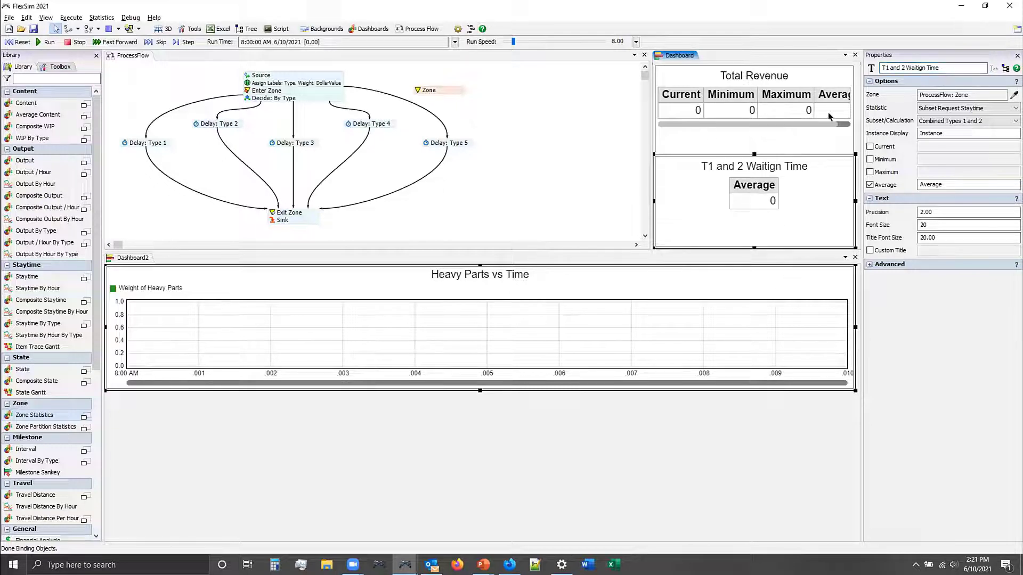
double_click(916, 61)
text(W)
key(Return)
- Refresh the upper revenue table by re-entering its name as Total Revenue without a trailing underscore
click(761, 140)
click(918, 64)
key(Return)
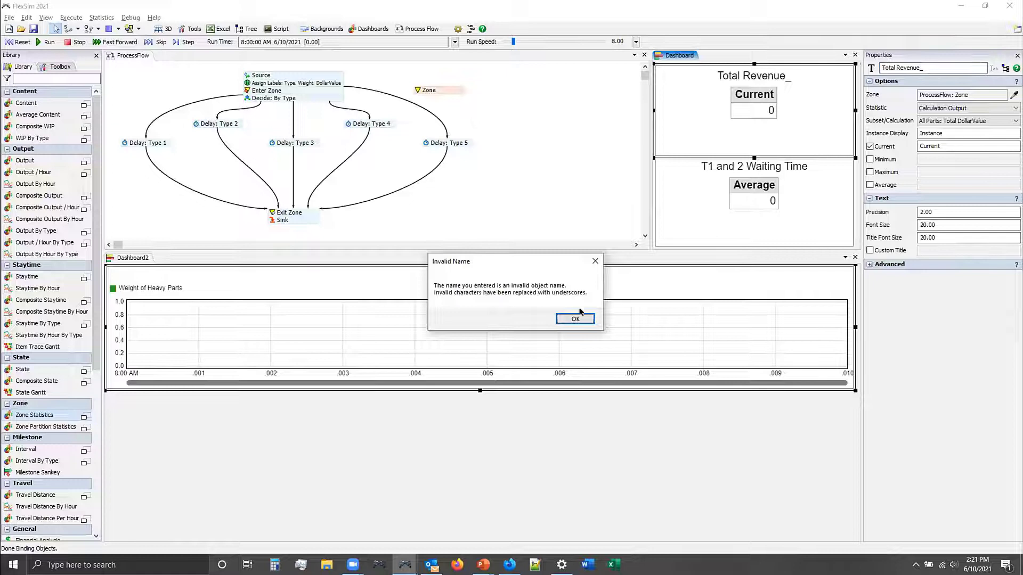
click(578, 318)
key(BackSpace)
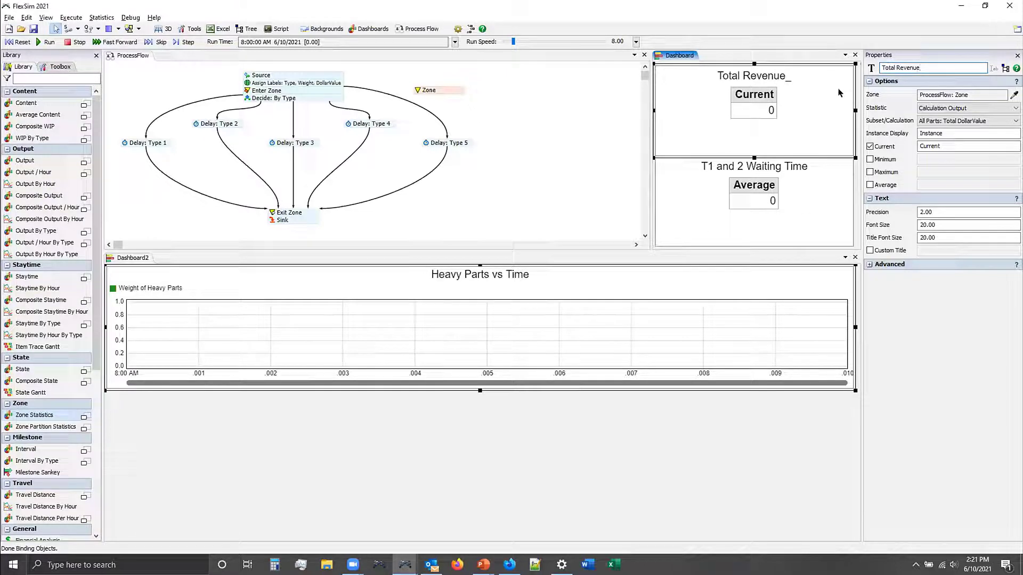
key(Return)
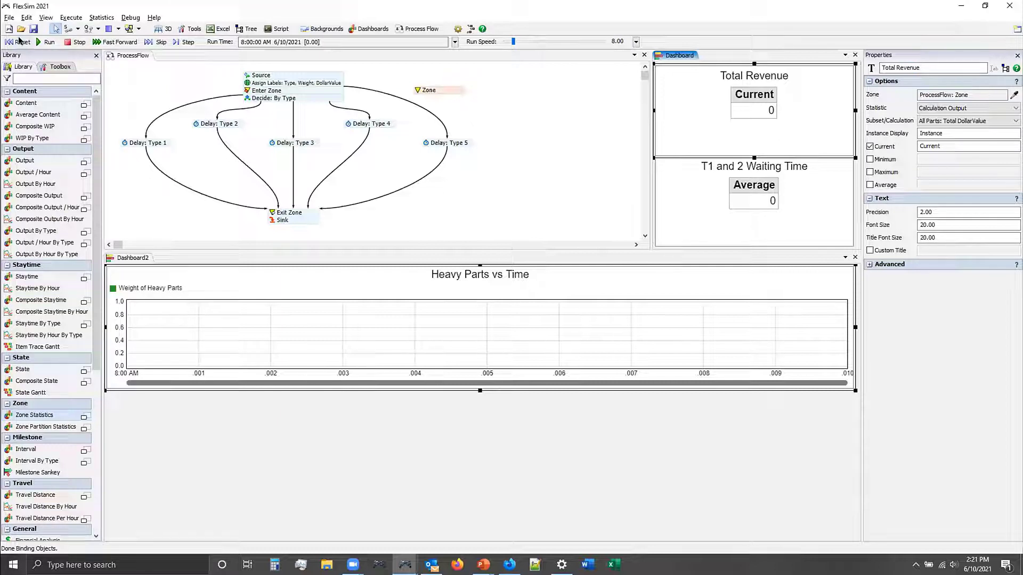
- Run the simulation to observe the dashboards, reset it, and consult the Zone Factory output requirements in the PowerPoint slide show
click(48, 41)
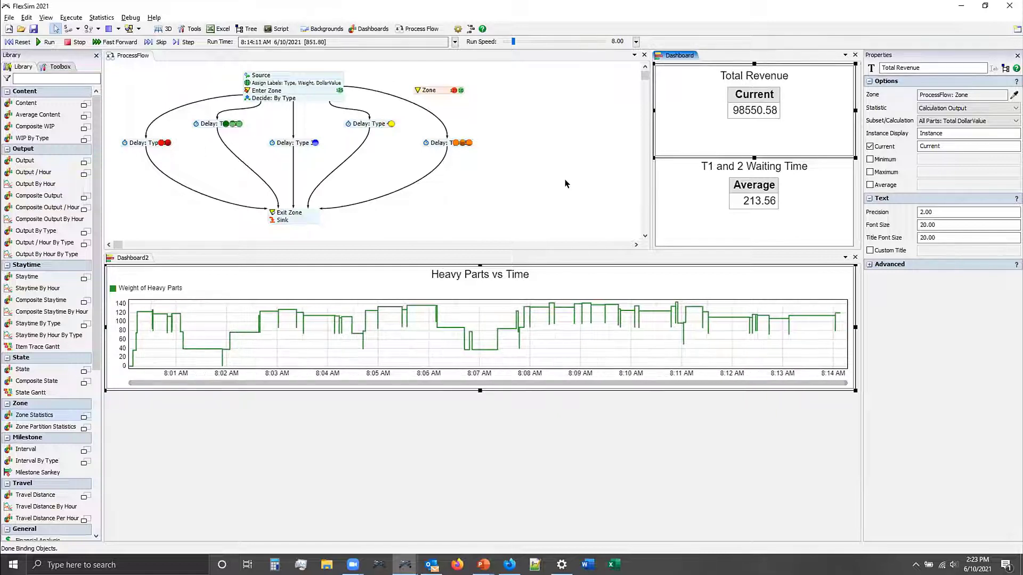
click(19, 42)
mouse_move(483, 565)
click(482, 539)
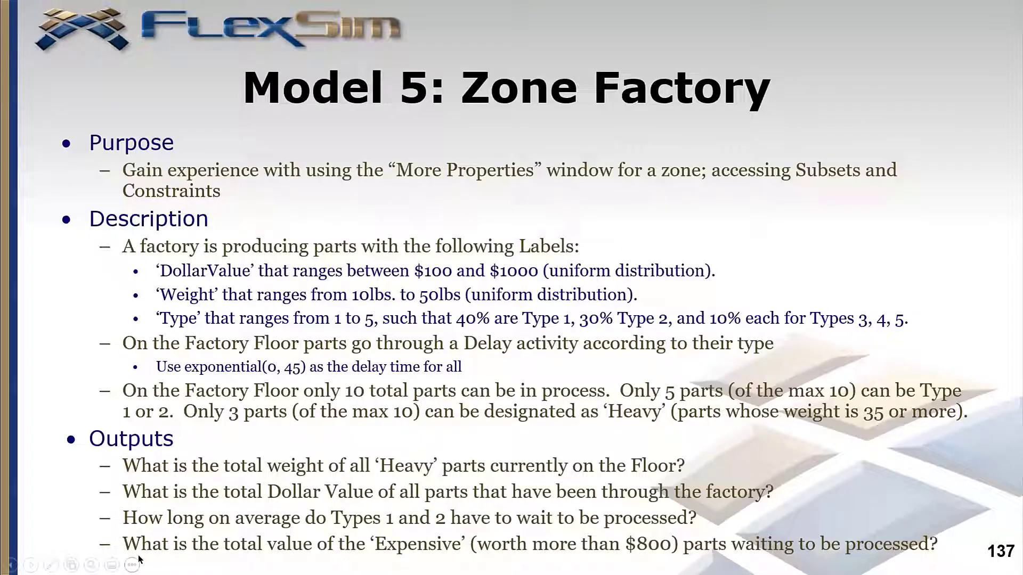
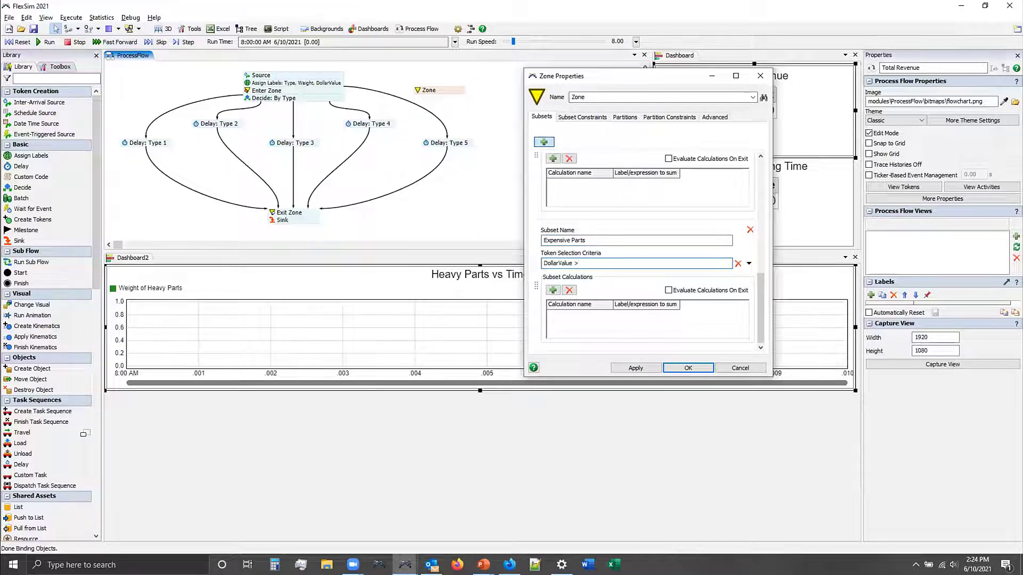
- Set the Expensive Parts subset criteria to DollarValue > 800, with a calculation named Total DollarValue that sums the DollarValue label
text(alue > 800)
click(553, 290)
click(572, 316)
double_click(572, 315)
text(DollarValue)
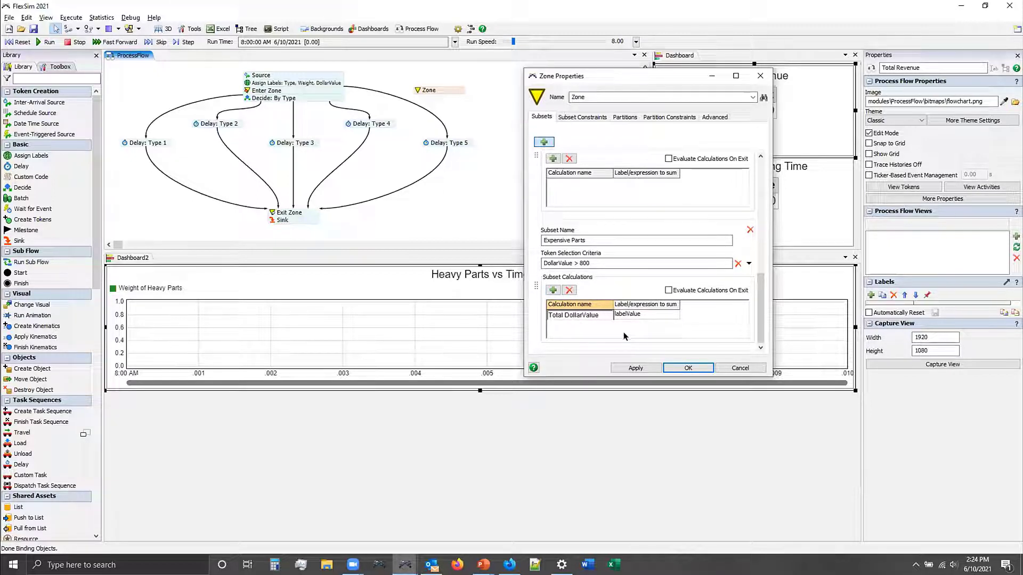
click(617, 314)
text(DollarValue)
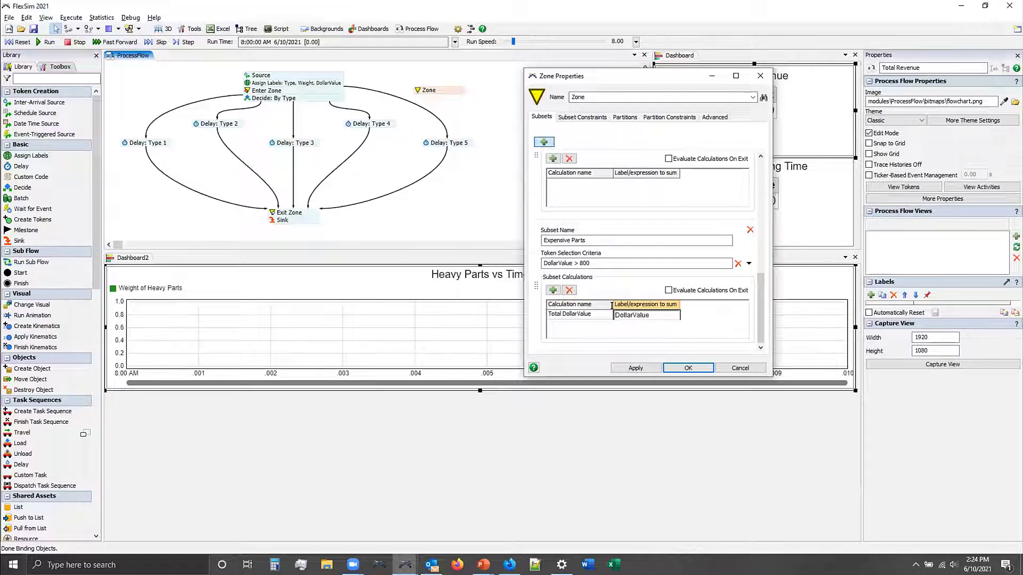
click(716, 311)
click(634, 370)
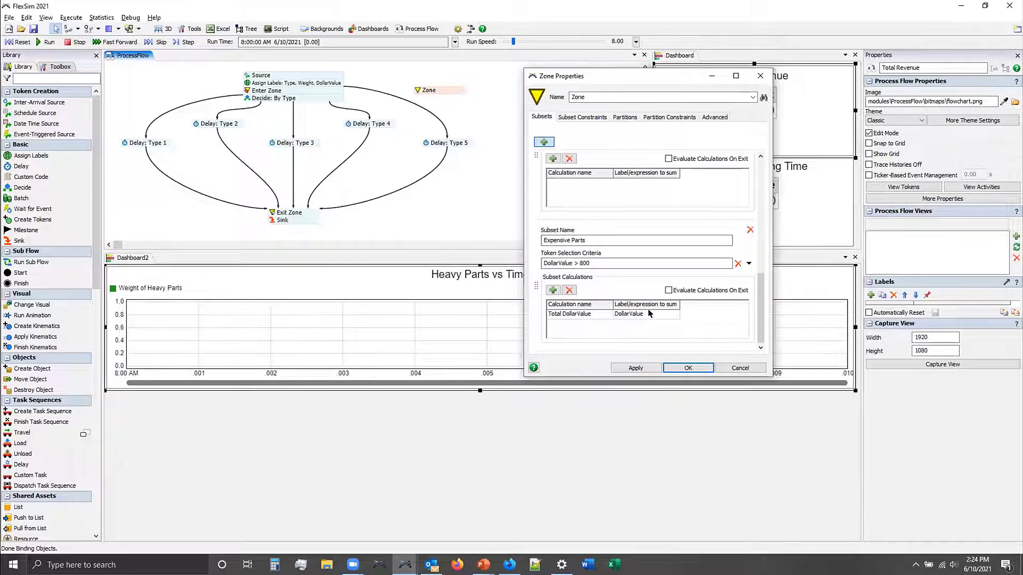
click(687, 368)
- Add a Zone Statistics line chart to Dashboard2 below the Heavy Parts vs Time chart
click(189, 505)
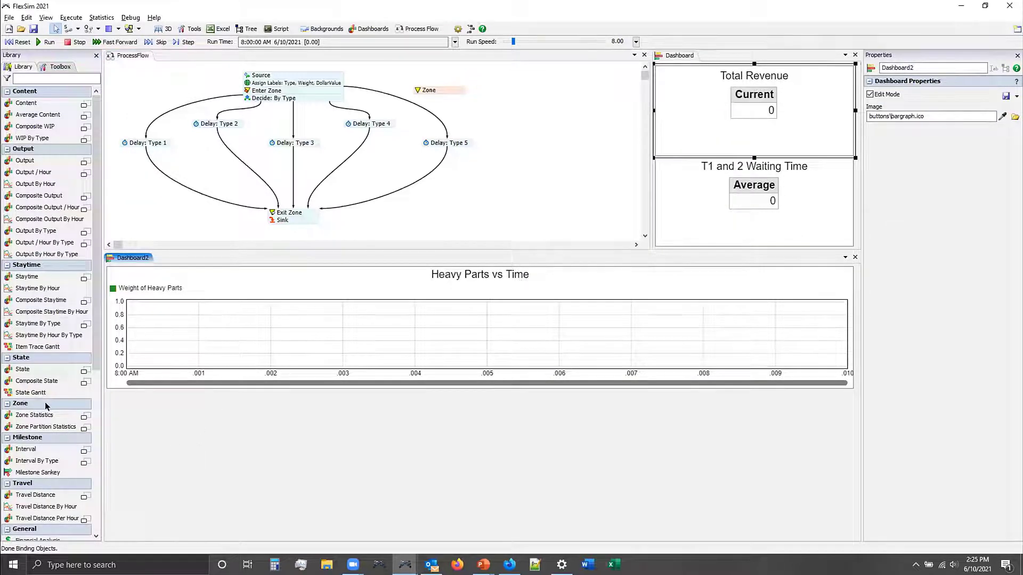
scroll(48, 361, down, 3)
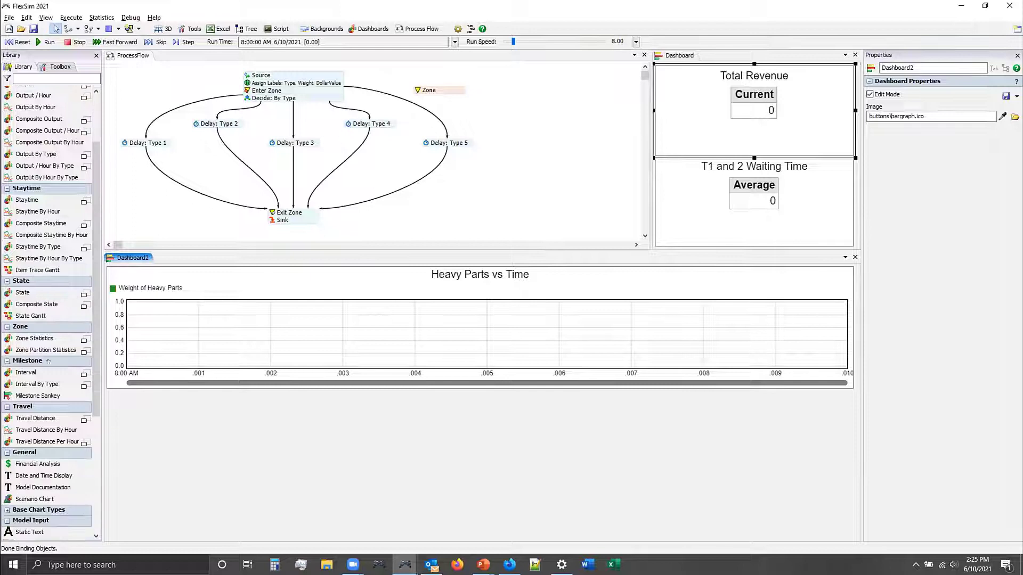
click(32, 339)
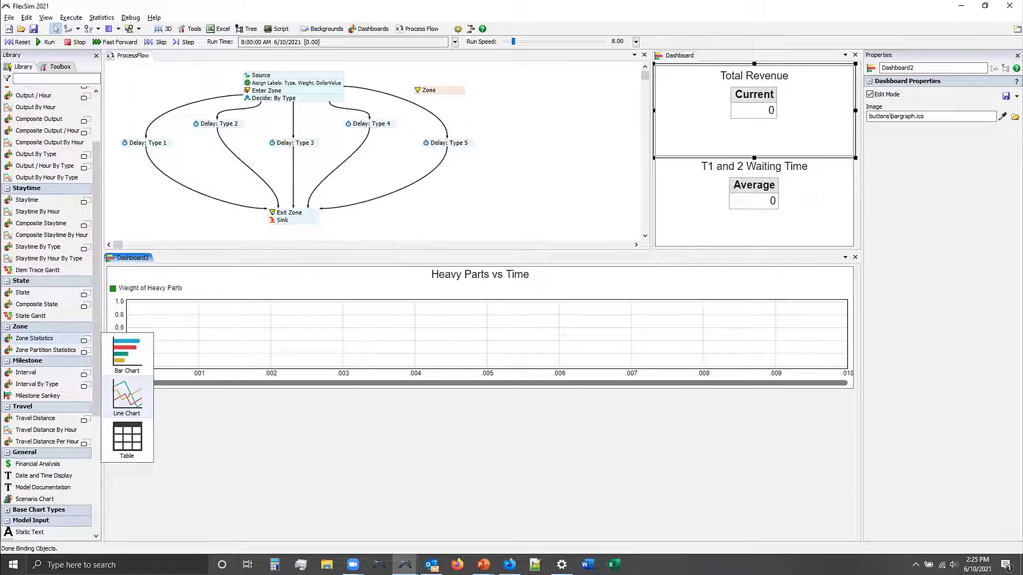
drag(129, 396, 128, 405)
click(103, 392)
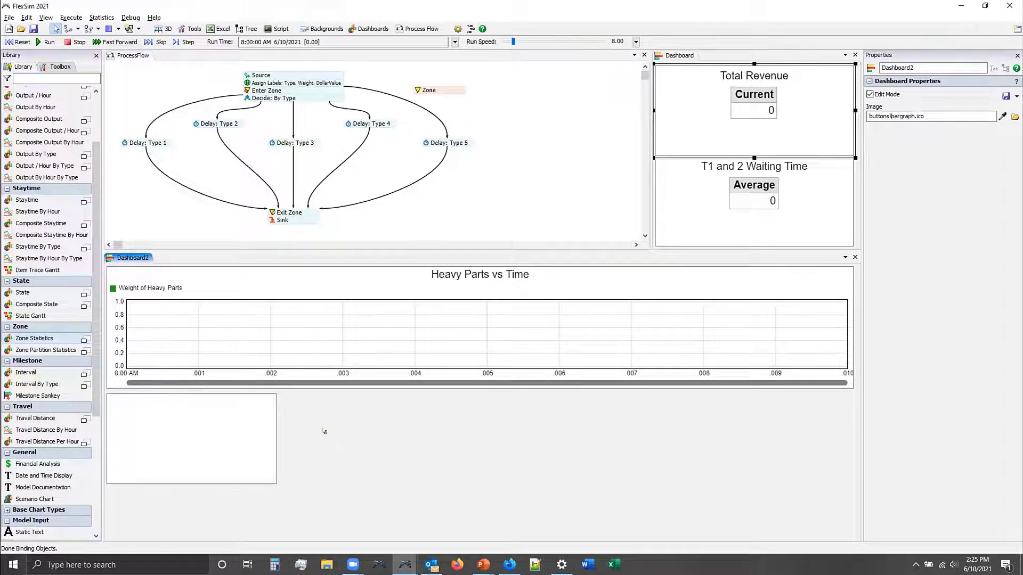
- Stretch the new line chart across the dashboard's width and make both it and the Heavy Parts vs Time chart taller
click(235, 441)
drag(279, 439, 858, 457)
drag(480, 487, 483, 526)
drag(480, 395, 480, 407)
click(486, 375)
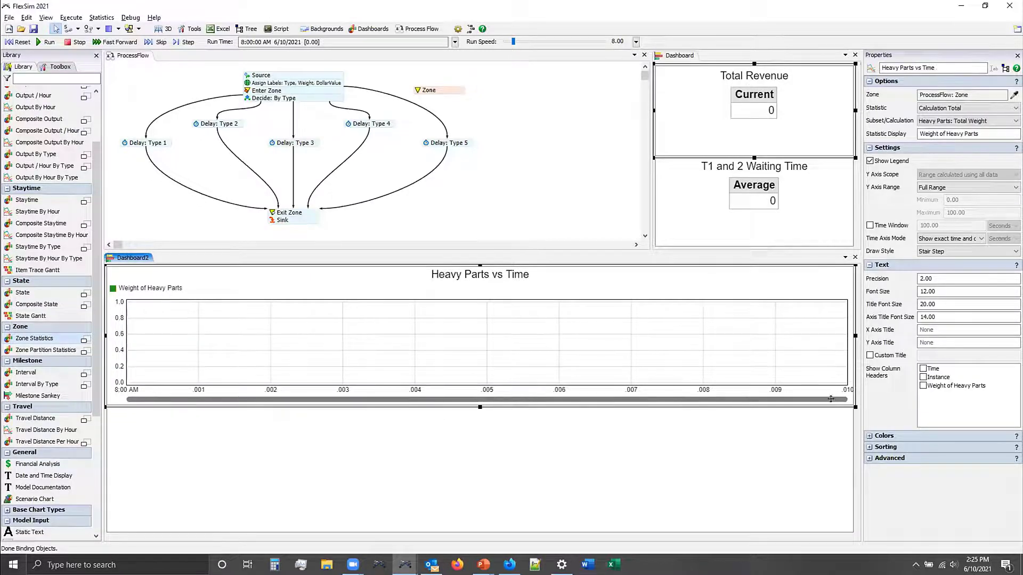
click(852, 420)
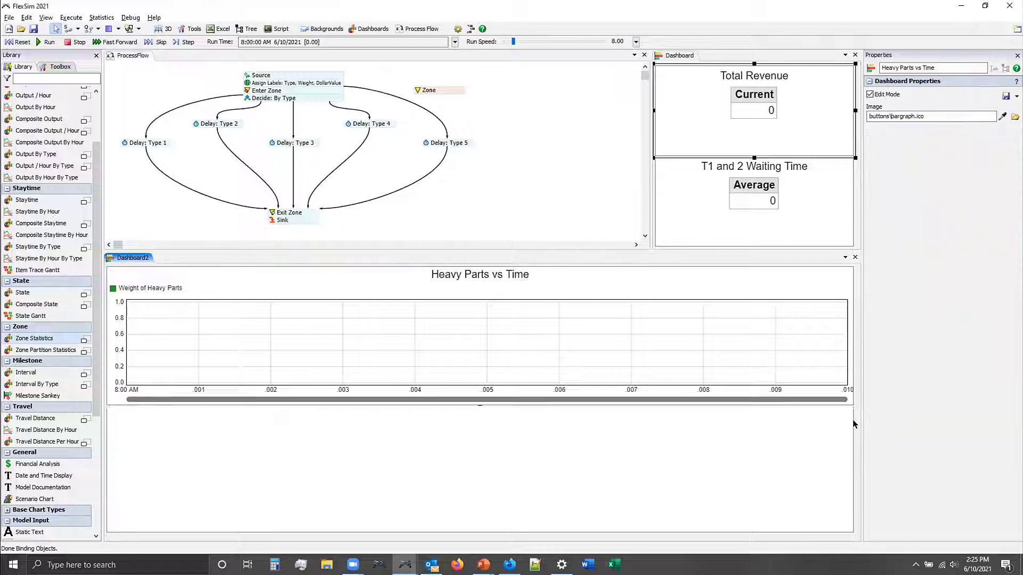
- Link the new line chart to the process flow Zone and plot Calculation Request Total for Expensive Parts: Total DollarValue
click(597, 464)
click(1015, 95)
click(428, 90)
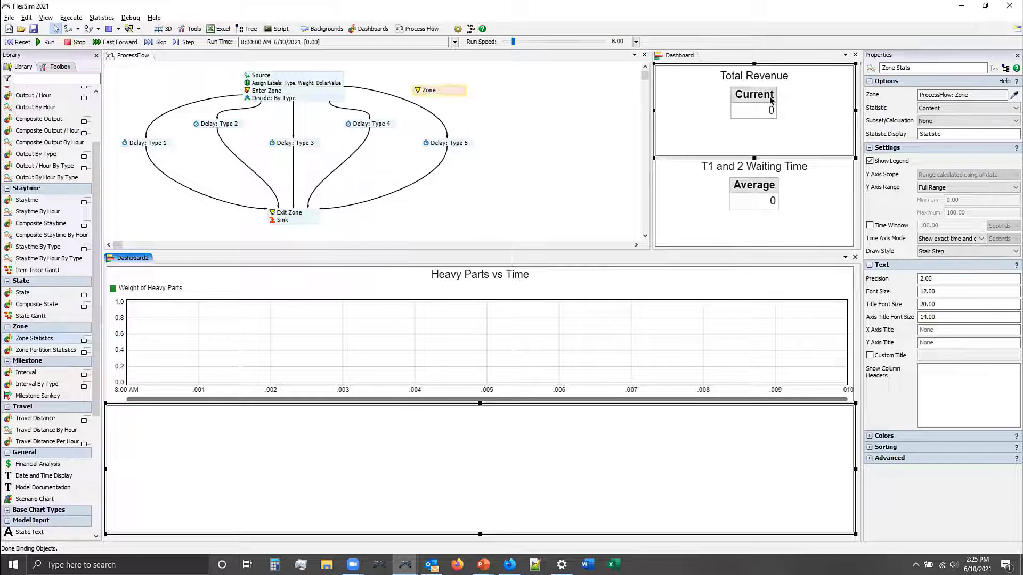
click(957, 108)
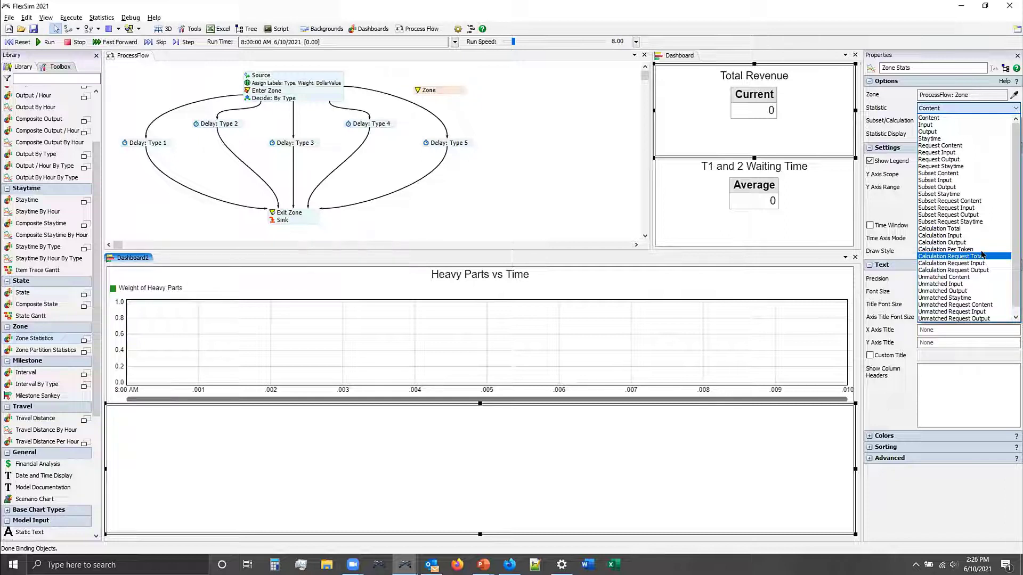
click(982, 256)
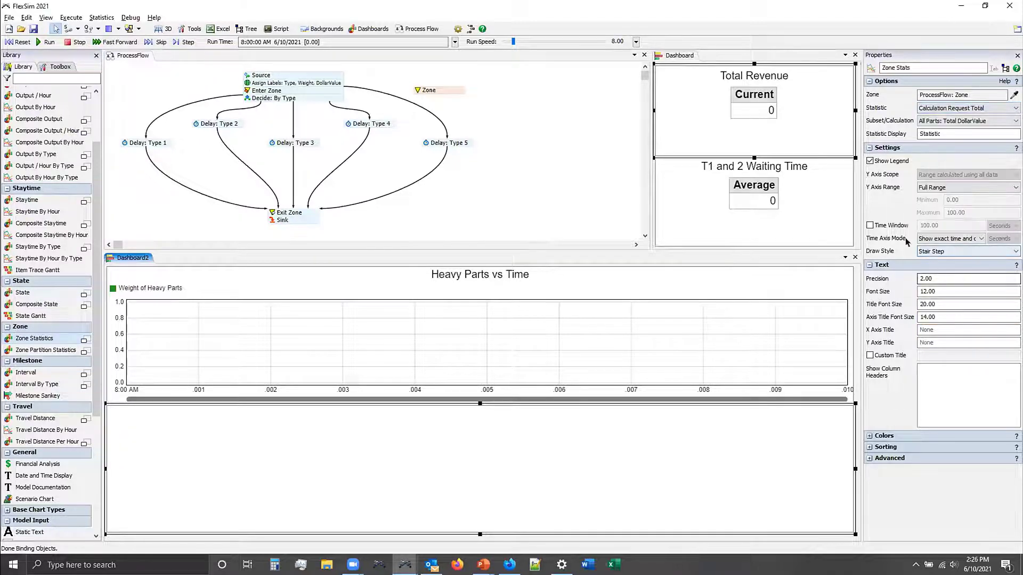
click(953, 121)
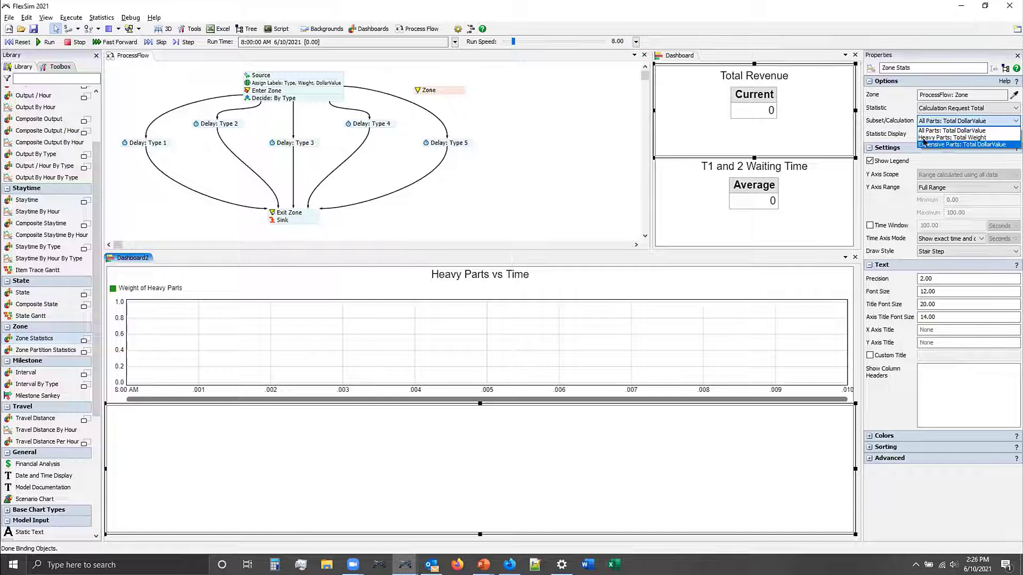
click(985, 144)
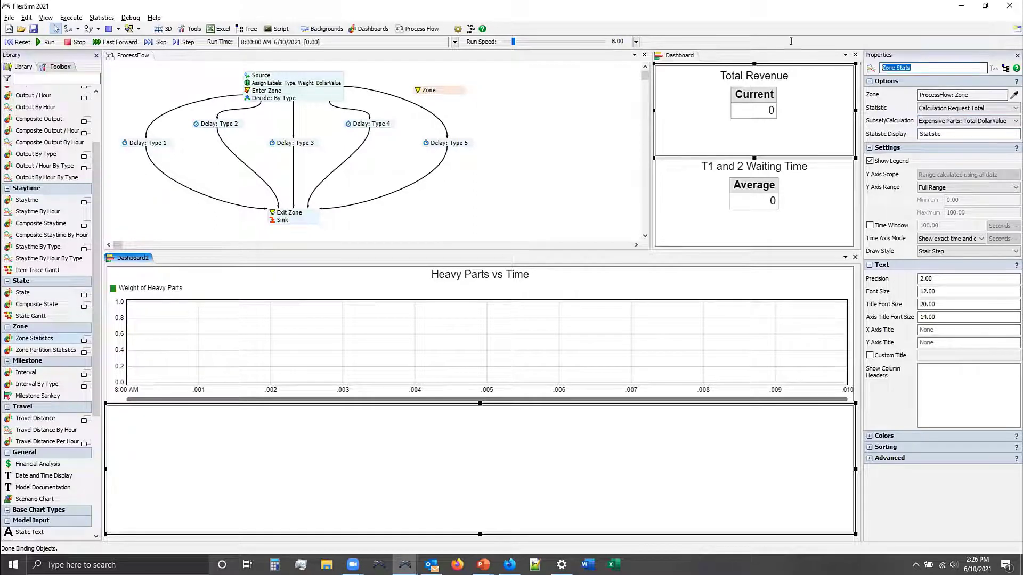
text(E)
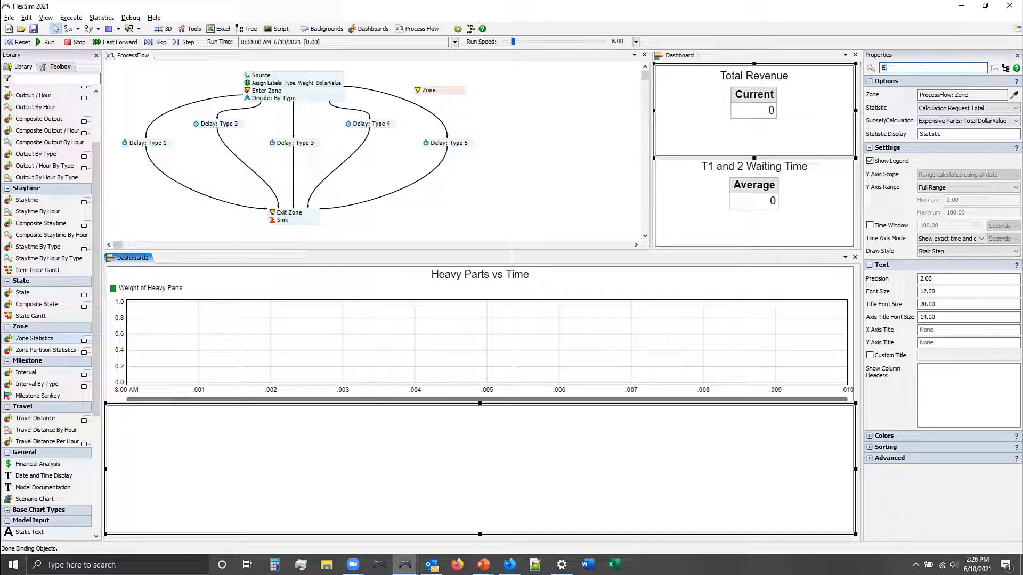
text(xpensive Waiting W)
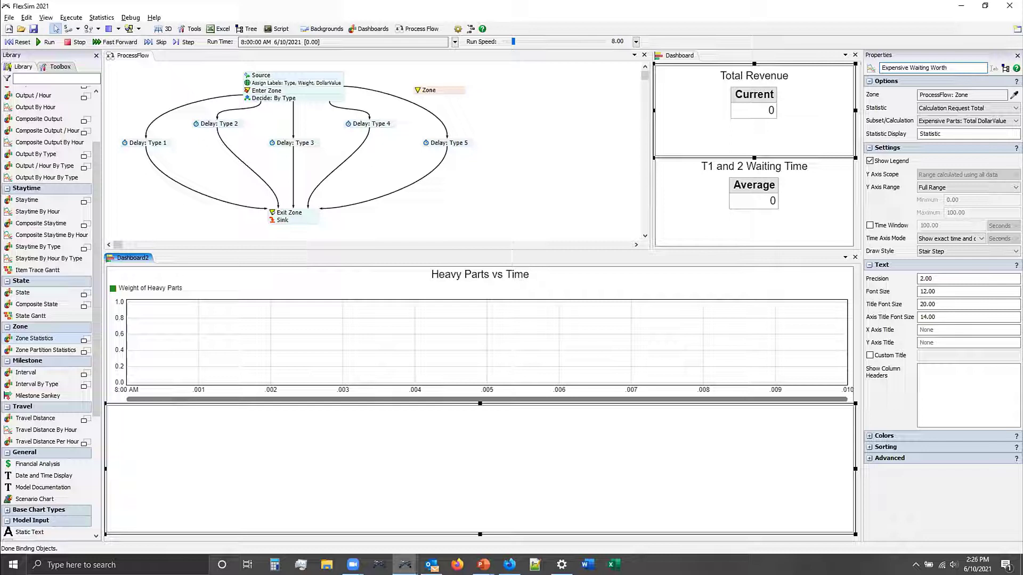
text(or)
key(BackSpace)
key(BackSpace)
key(BackSpace)
key(BackSpace)
key(BackSpace)
key(BackSpace)
key(BackSpace)
key(BackSpace)
key(BackSpace)
key(BackSpace)
key(BackSpace)
key(BackSpace)
key(BackSpace)
key(BackSpace)
key(BackSpace)
key(BackSpace)
key(BackSpace)
key(BackSpace)
key(BackSpace)
key(BackSpace)
- Name the new line chart Worth of Expensive Waiting Parts and reset the model
text(Worth of Expensive Wiating Parts)
double_click(942, 67)
text(Waiting)
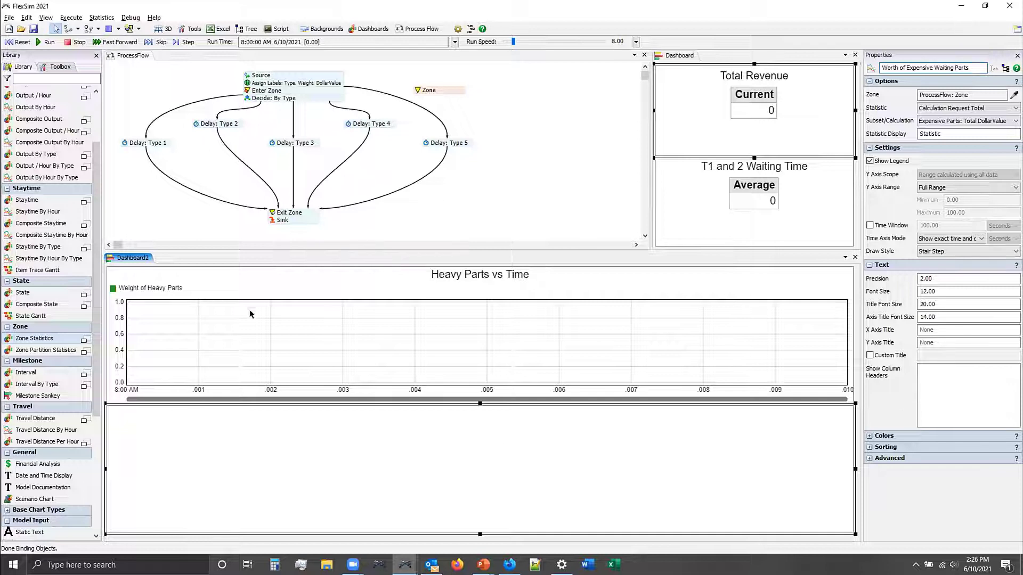
click(19, 44)
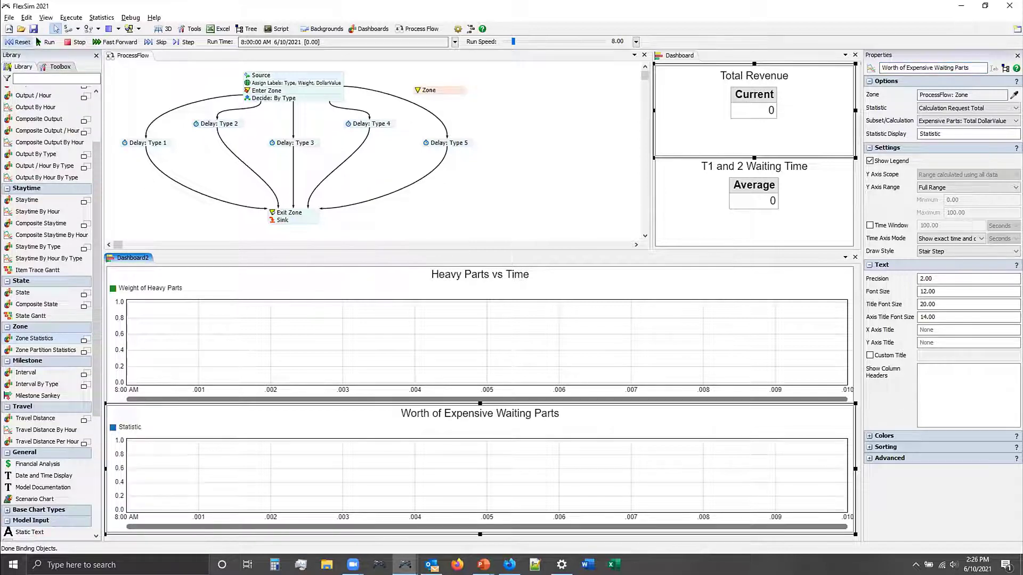
- Set the Worth of Expensive Waiting Parts chart's statistic display to Dollars and run the model
double_click(925, 133)
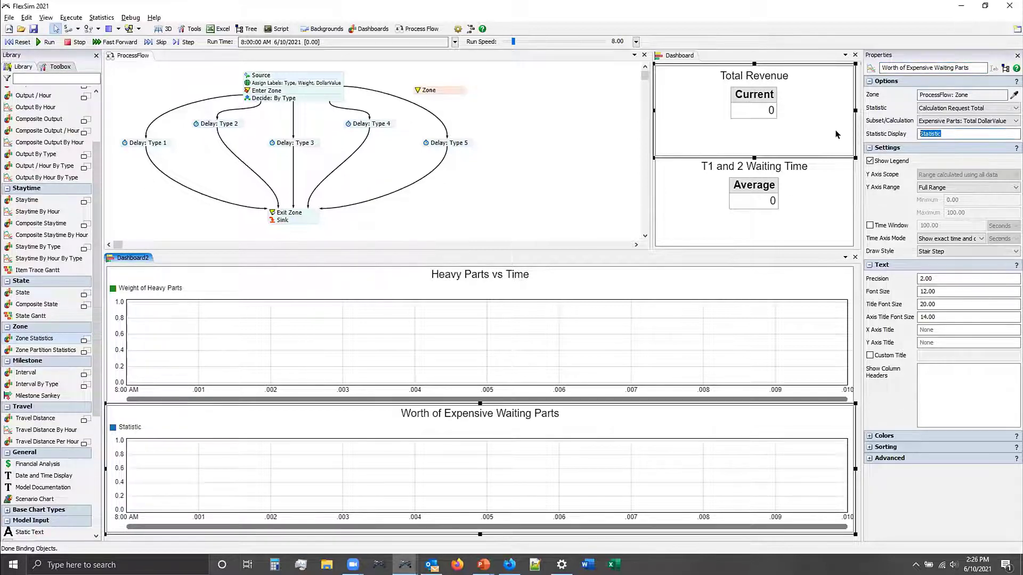
text(Dol)
key(Return)
click(46, 42)
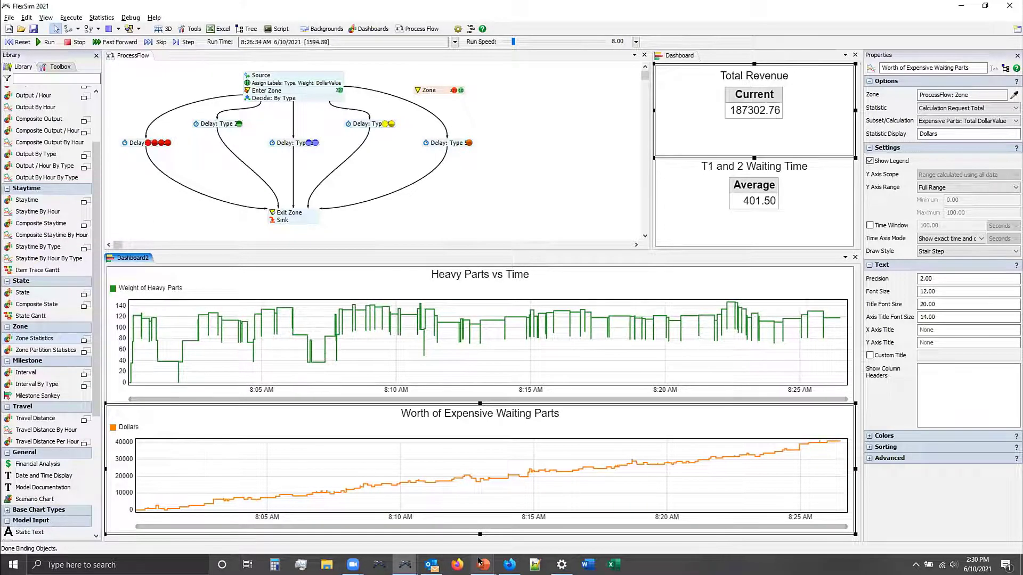
- Switch to the PowerPoint slide show and review the Conveyor Zone Restrictions Example and its Layout slide
mouse_move(483, 565)
click(462, 512)
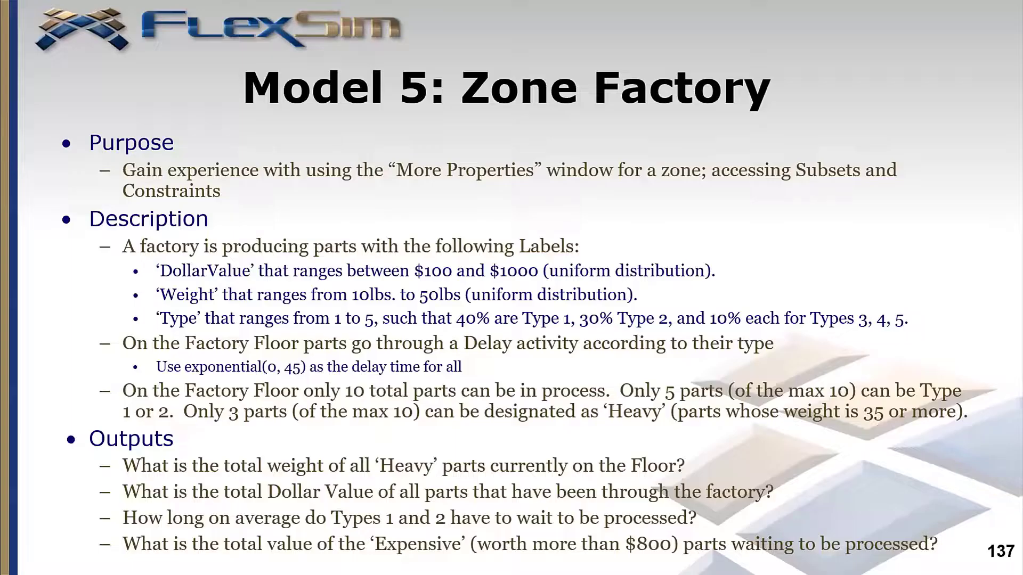
key(Right)
key(Right)
key(Right)
key(Right)
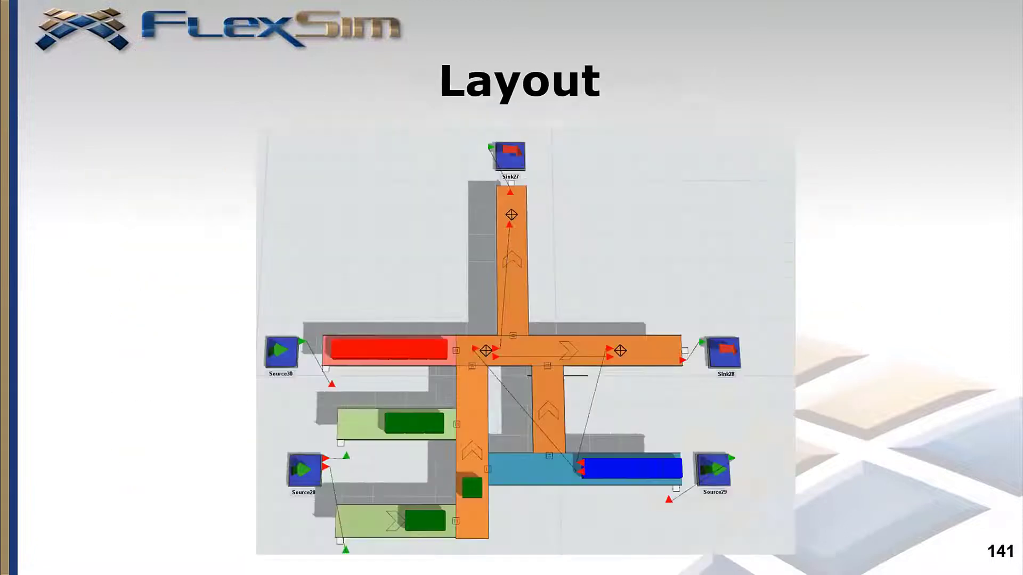
key(Left)
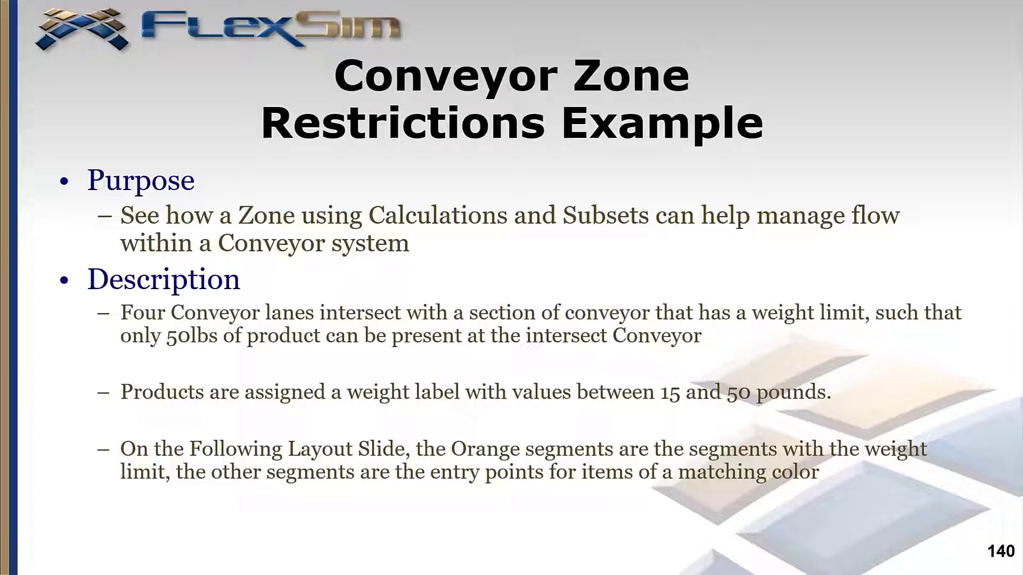
- Return to FlexSim and open Chapter 7 - Example Zone Restrictions and Conveyors.fsm, without saving the current model or saving the updated one under another name
key(alt+Tab)
click(377, 222)
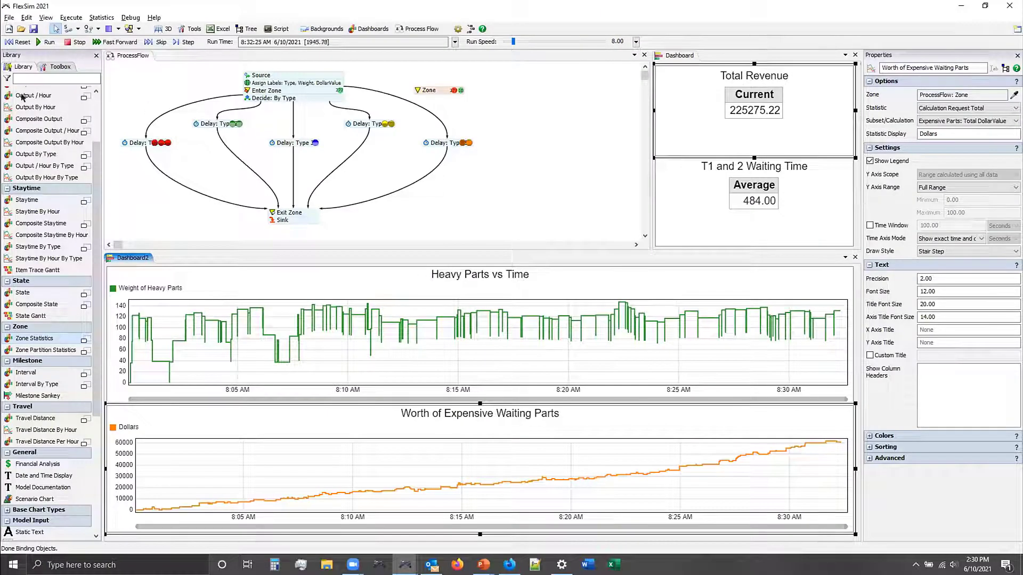
click(19, 29)
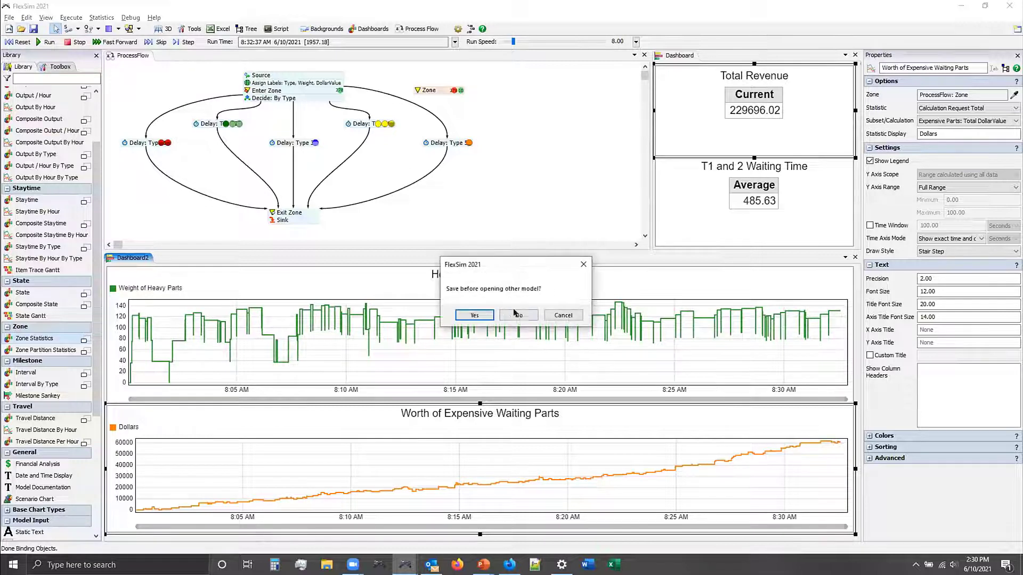
click(517, 315)
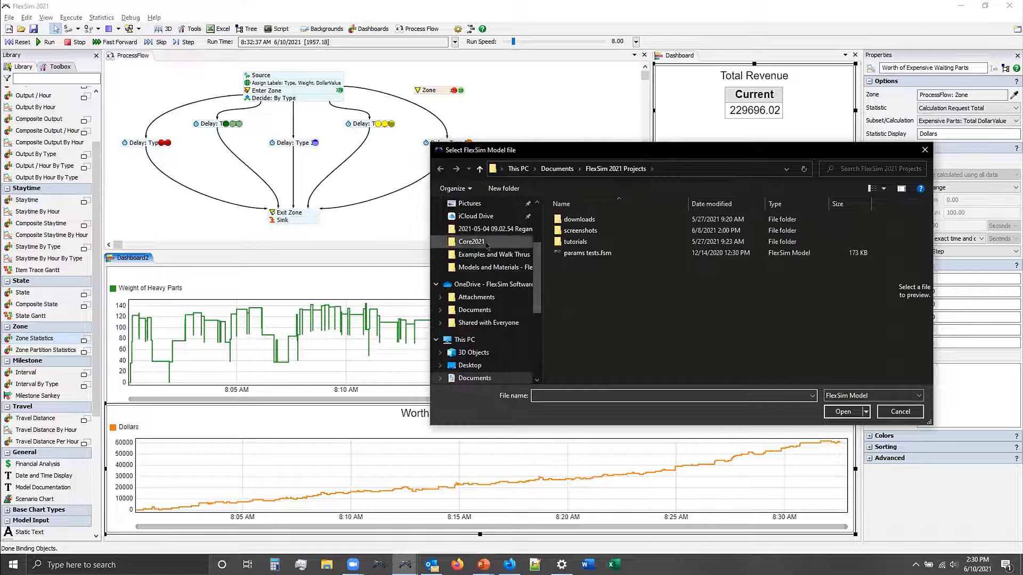
click(486, 242)
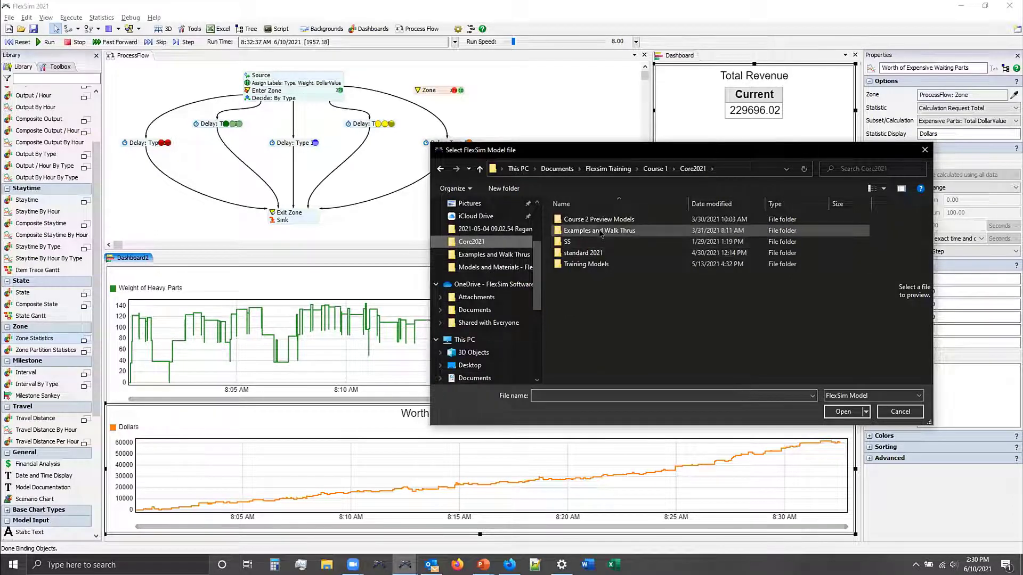
double_click(601, 232)
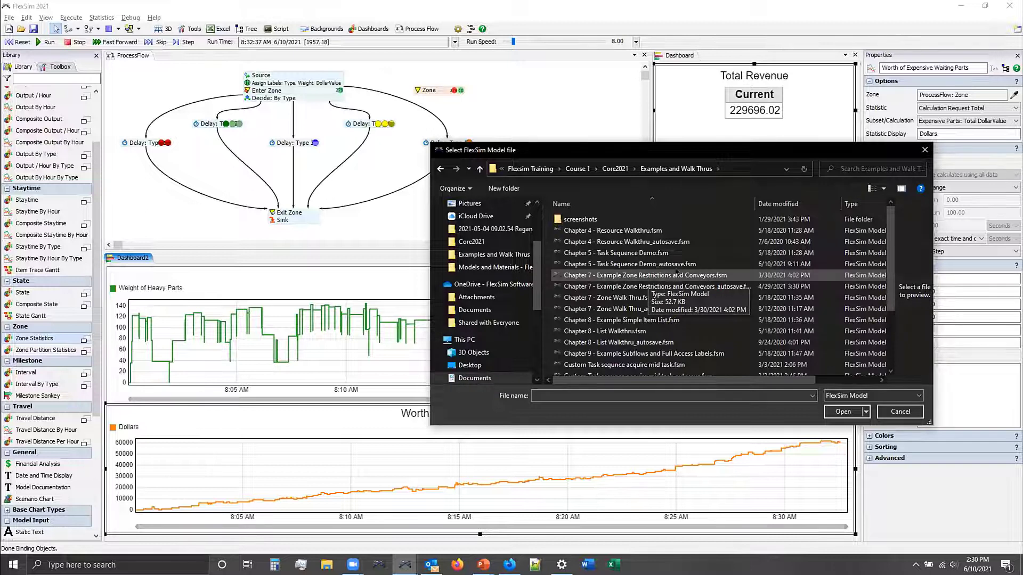
click(705, 275)
click(843, 412)
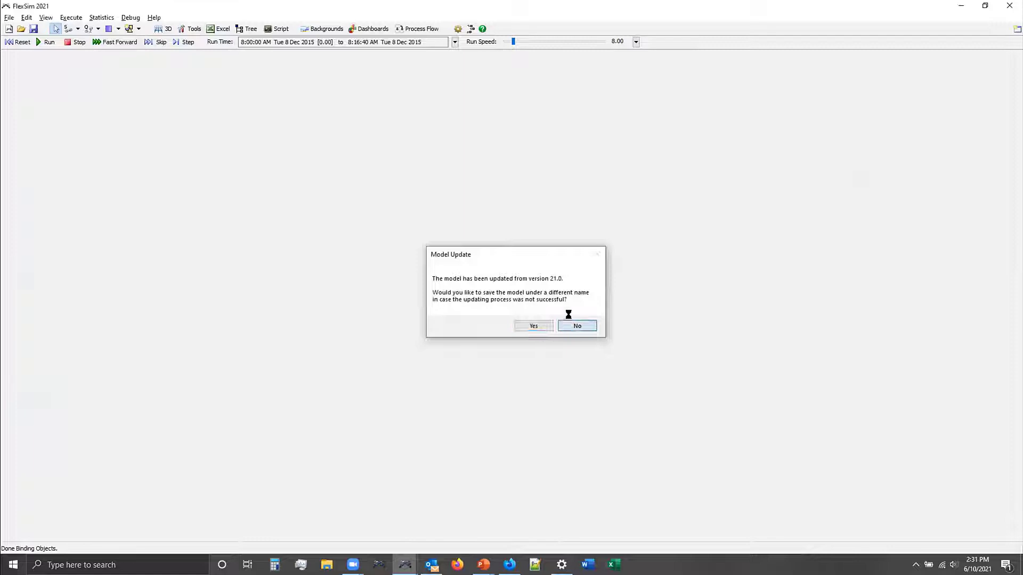
key(Return)
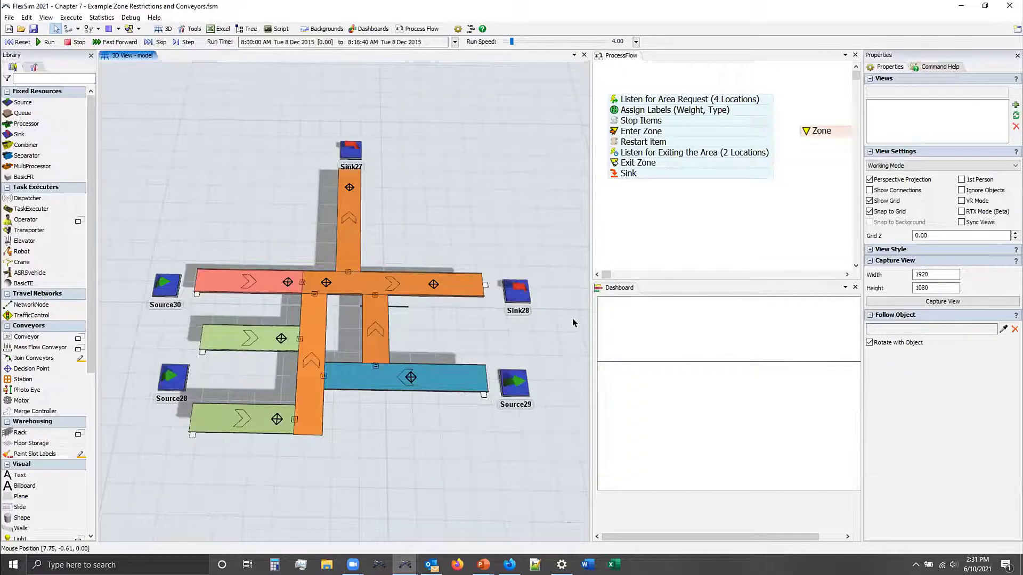
- Examine the conveyor layout in the 3D view, covering the orange restricted lanes and the green and blue entry lanes
right_drag(426, 209, 415, 208)
click(410, 216)
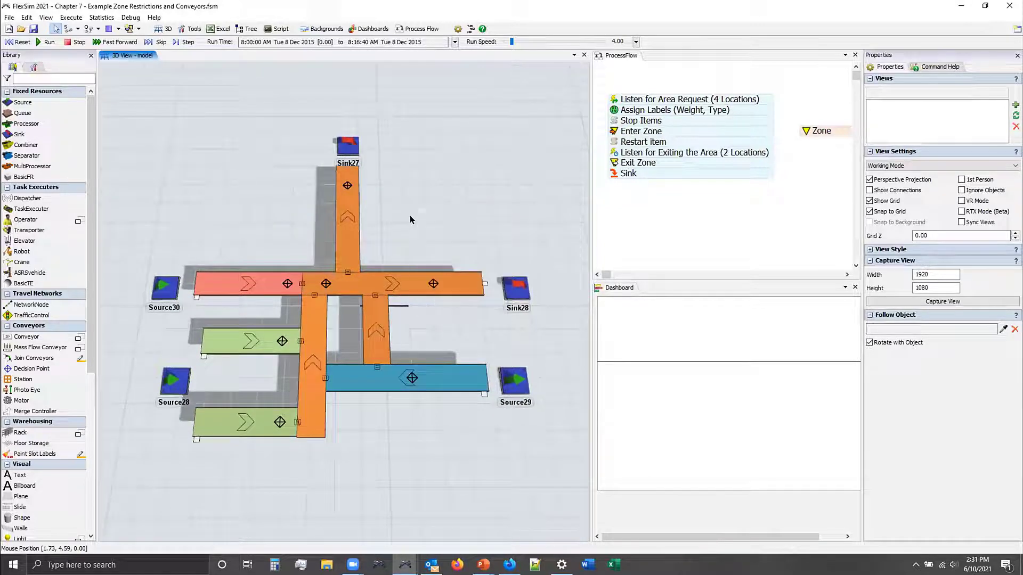
drag(411, 215, 436, 221)
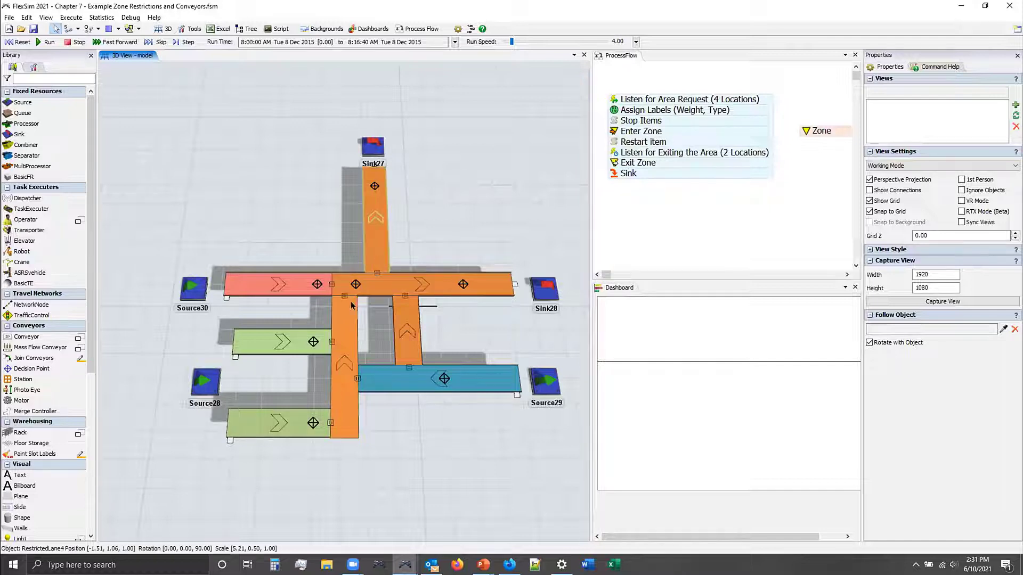
click(400, 316)
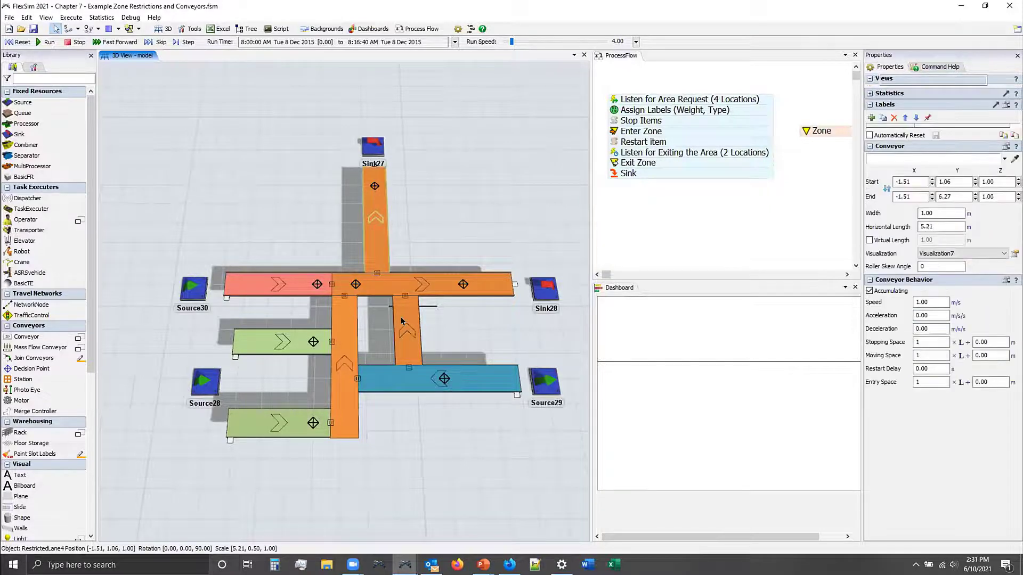
click(417, 283)
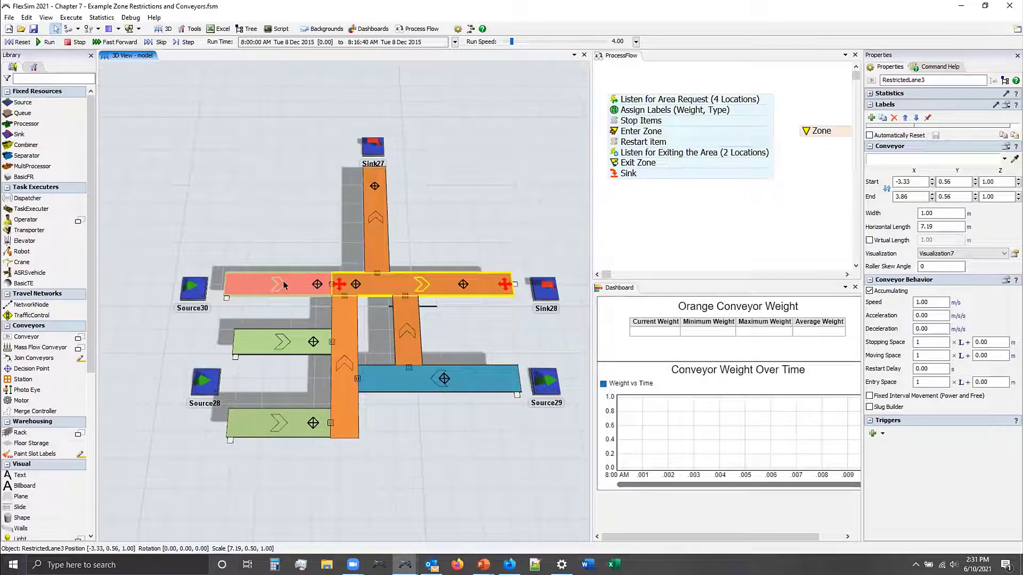
click(280, 341)
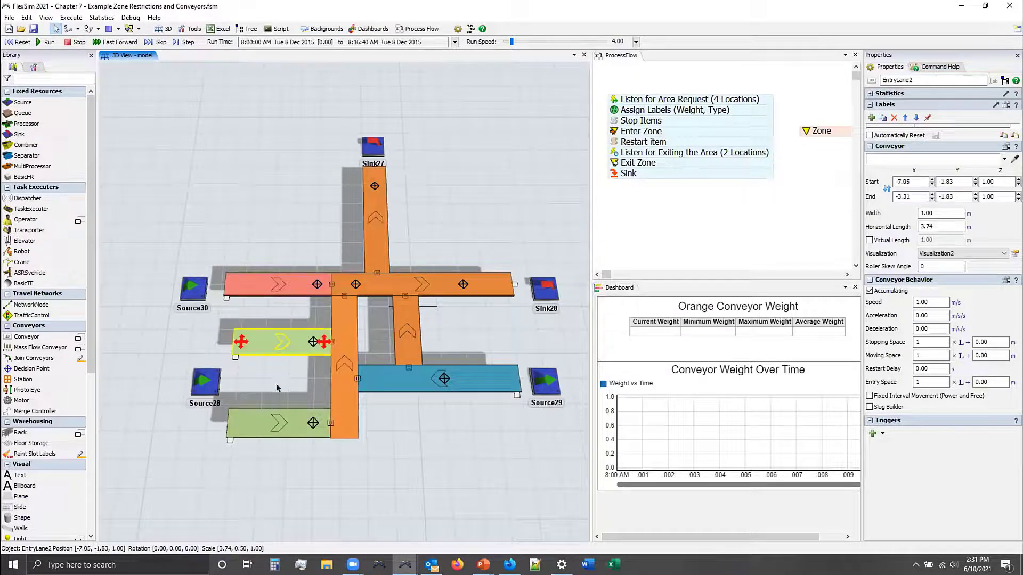
click(275, 418)
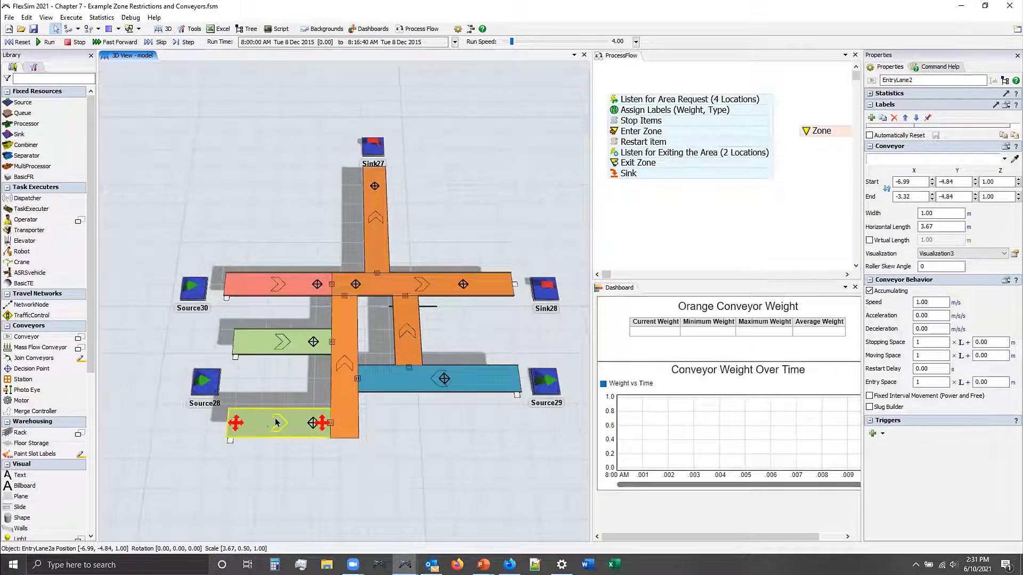
click(424, 380)
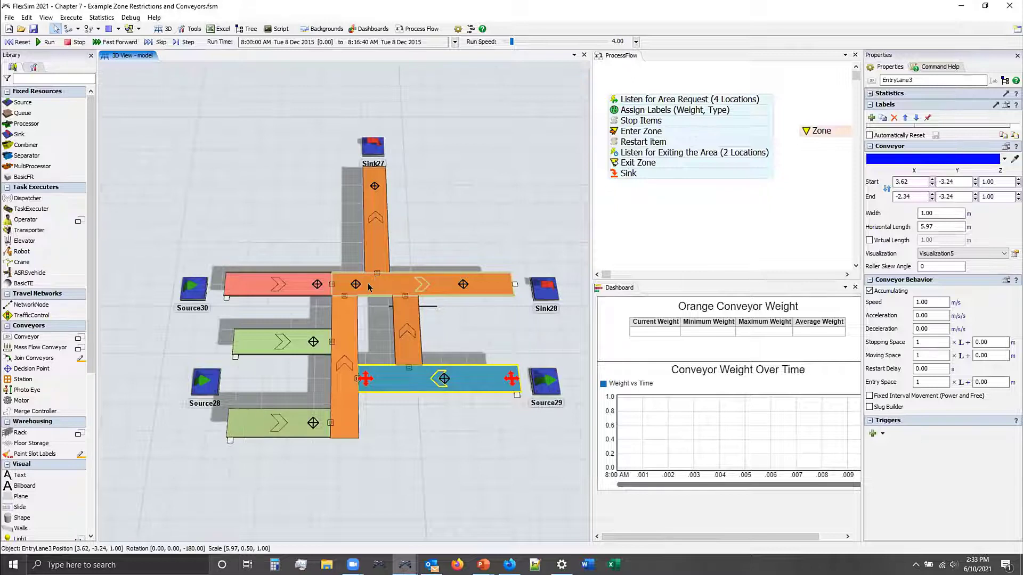
- Review the red and blue entry lanes and the orange conveyors they feed into
click(252, 286)
click(394, 390)
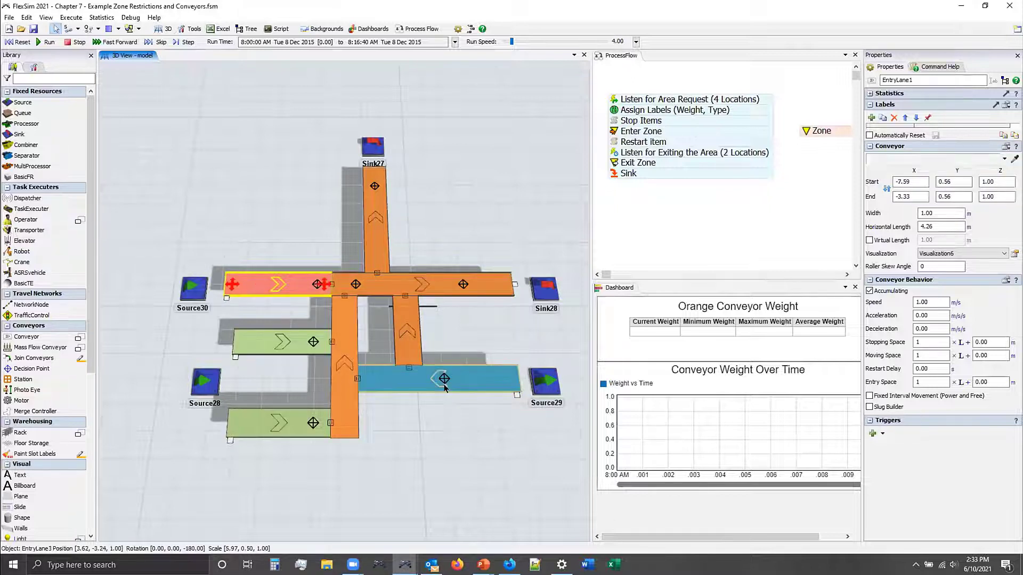
click(334, 322)
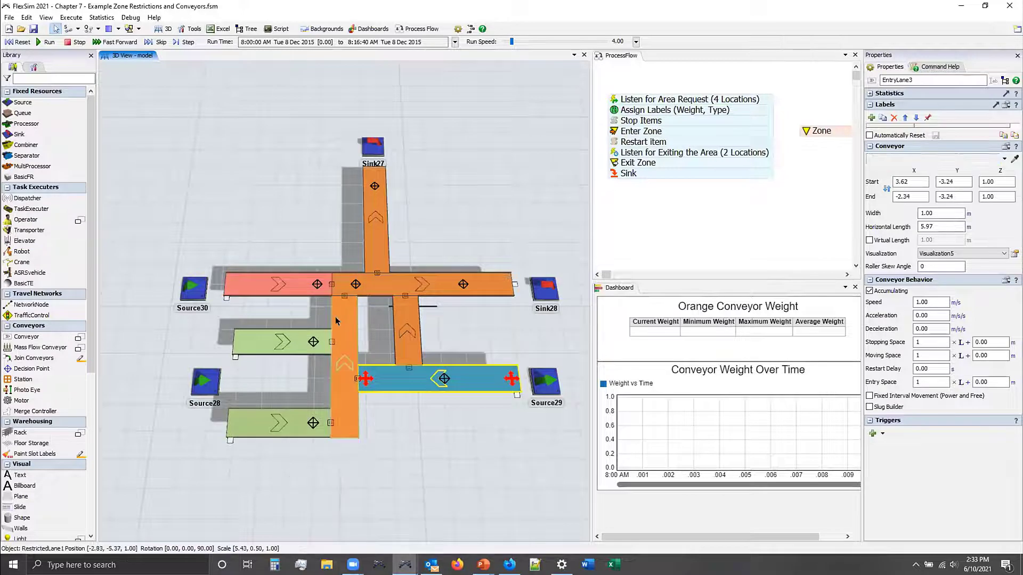
click(406, 328)
click(385, 287)
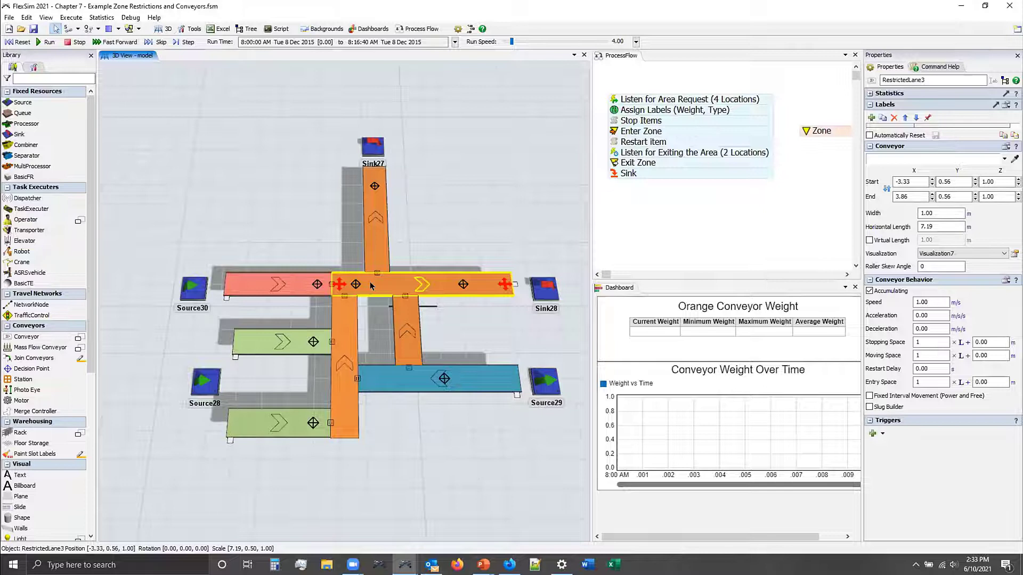
- Inspect the Set Label action for Weight in Source30's On Creation trigger
click(198, 294)
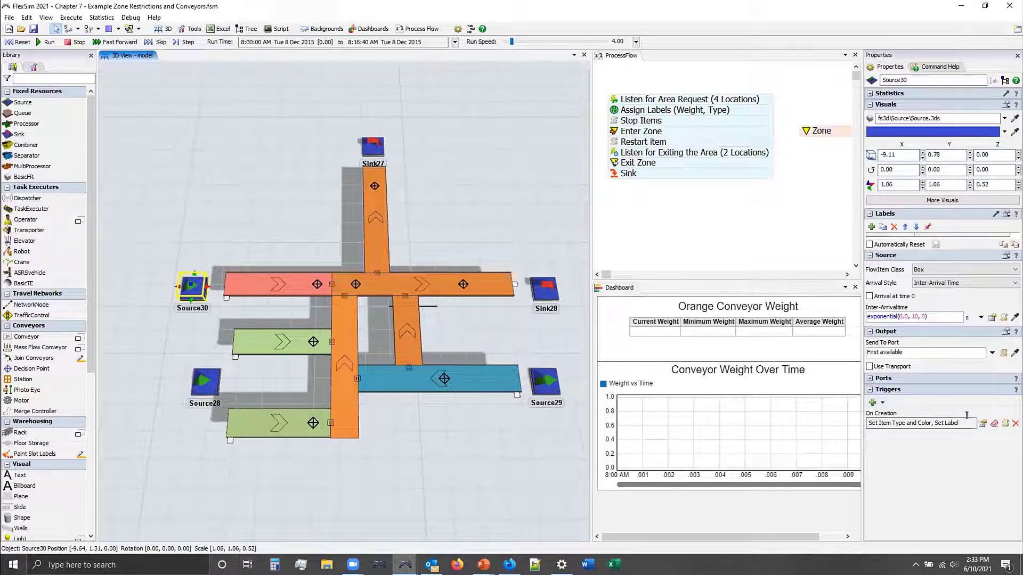
click(981, 424)
click(846, 442)
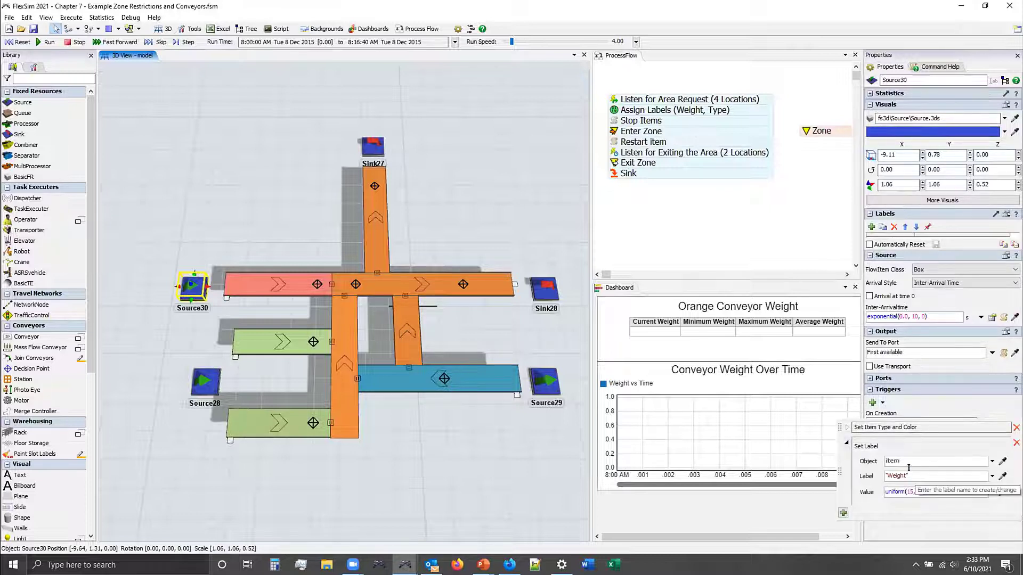
click(908, 472)
click(901, 491)
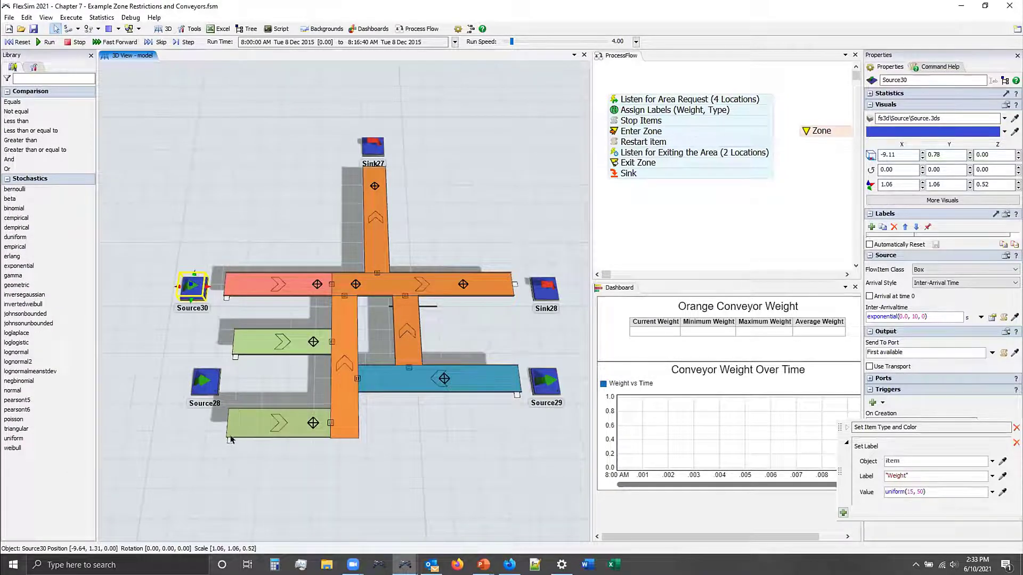
- Check the Weight label setting in the On Creation triggers of Source28 and Source29, and close the trigger settings
click(200, 381)
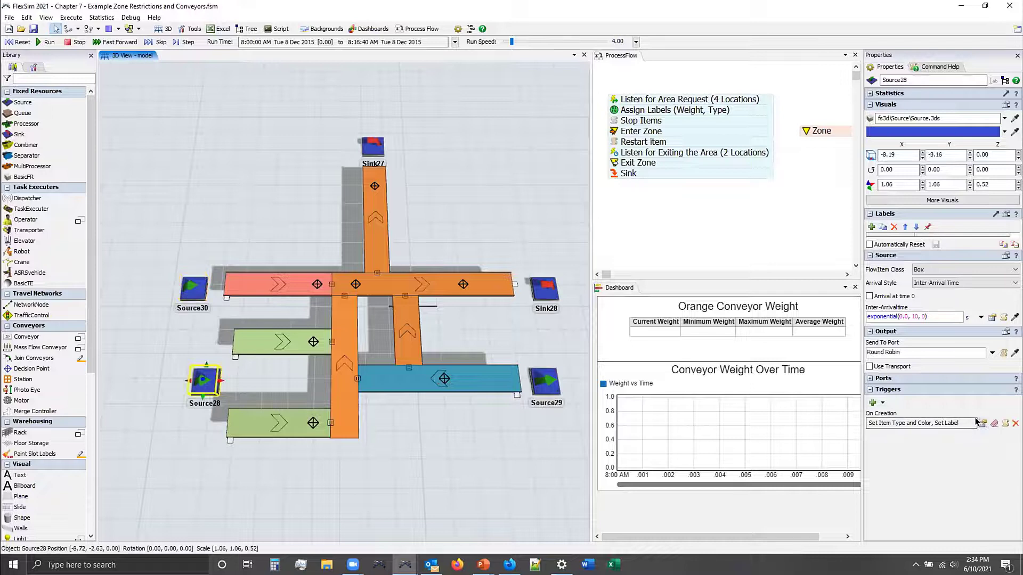
click(874, 443)
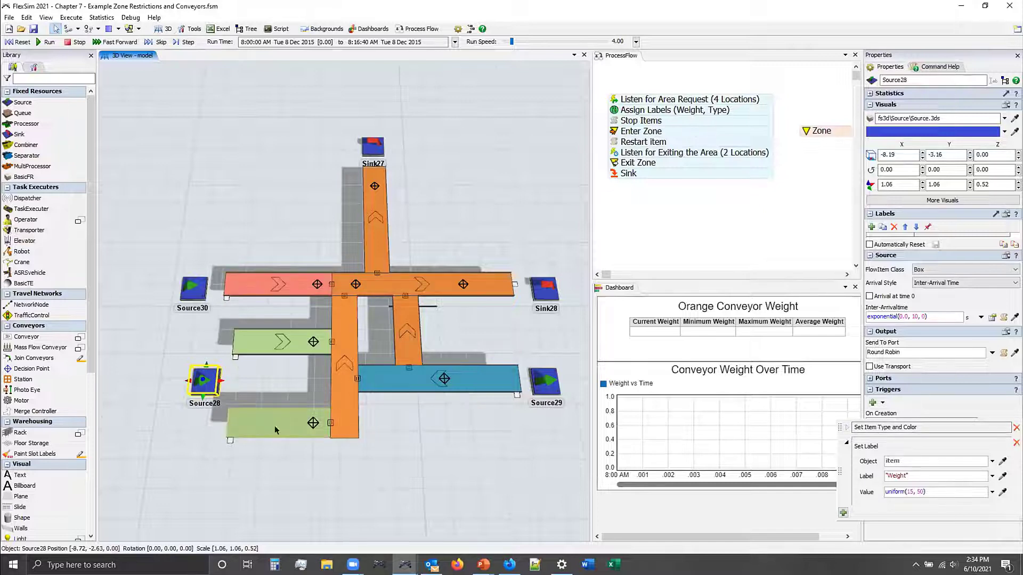
click(544, 380)
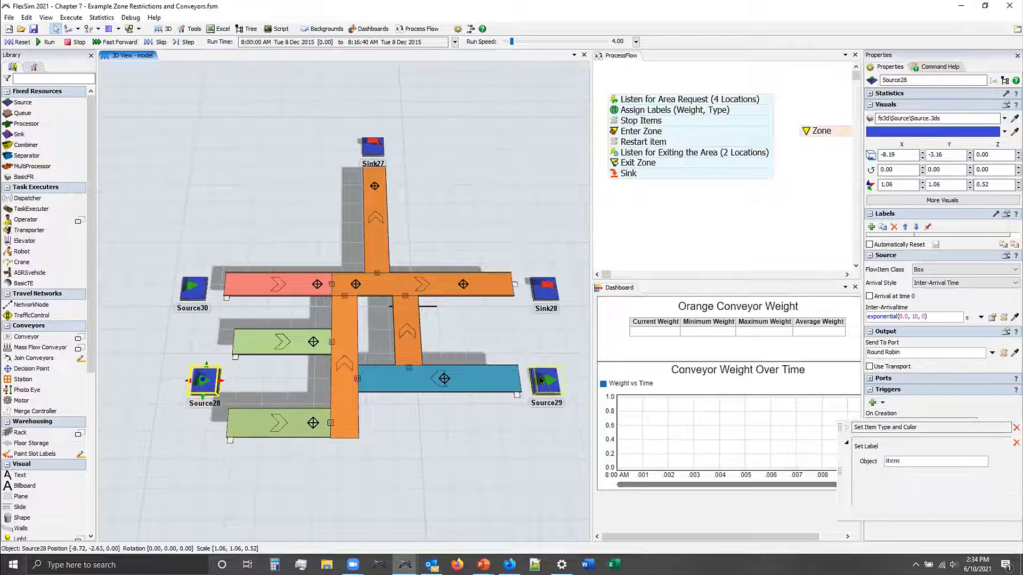
click(924, 423)
click(847, 445)
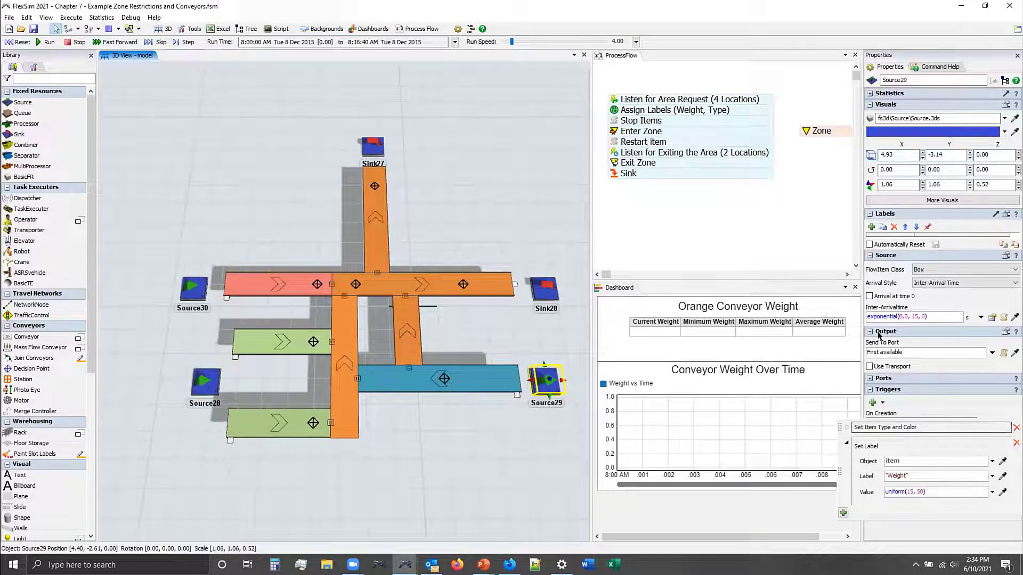
click(795, 233)
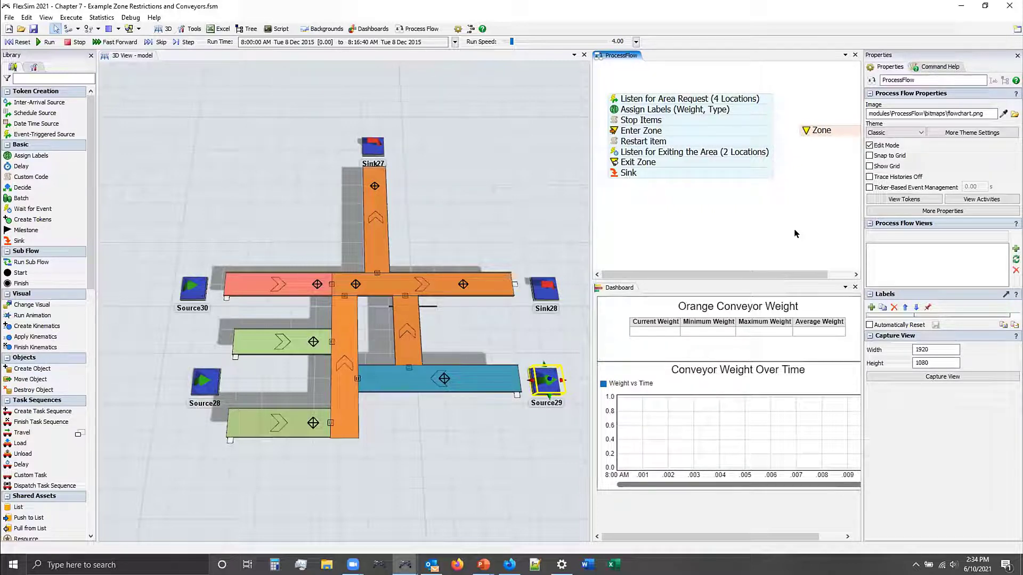
mouse_move(794, 230)
mouse_down()
mouse_move(776, 228)
mouse_move(785, 233)
mouse_up()
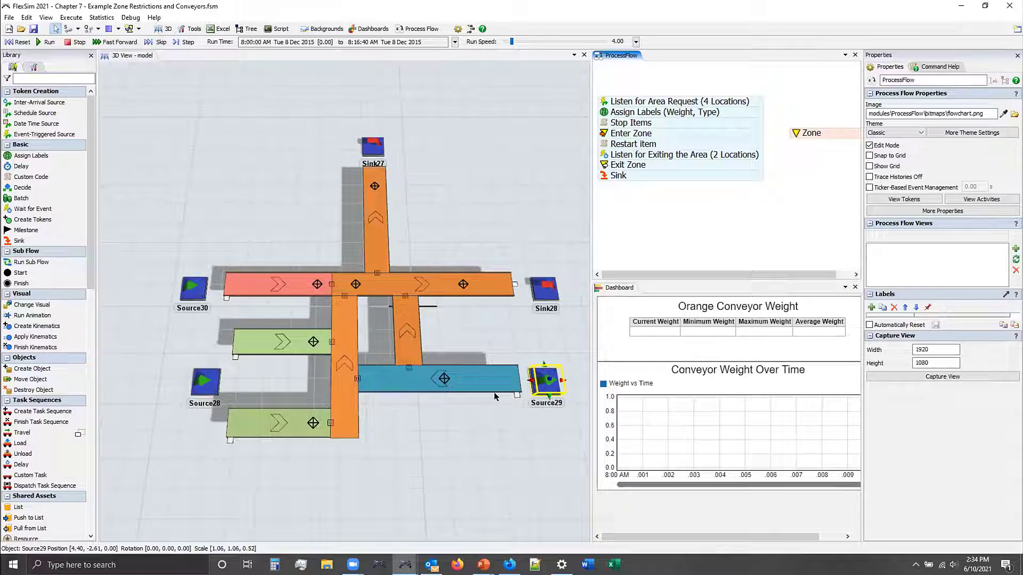
- Examine the Listen for Area Request settings, covering the EntryPoints group, the OnArrival event and the item label assignment
click(604, 103)
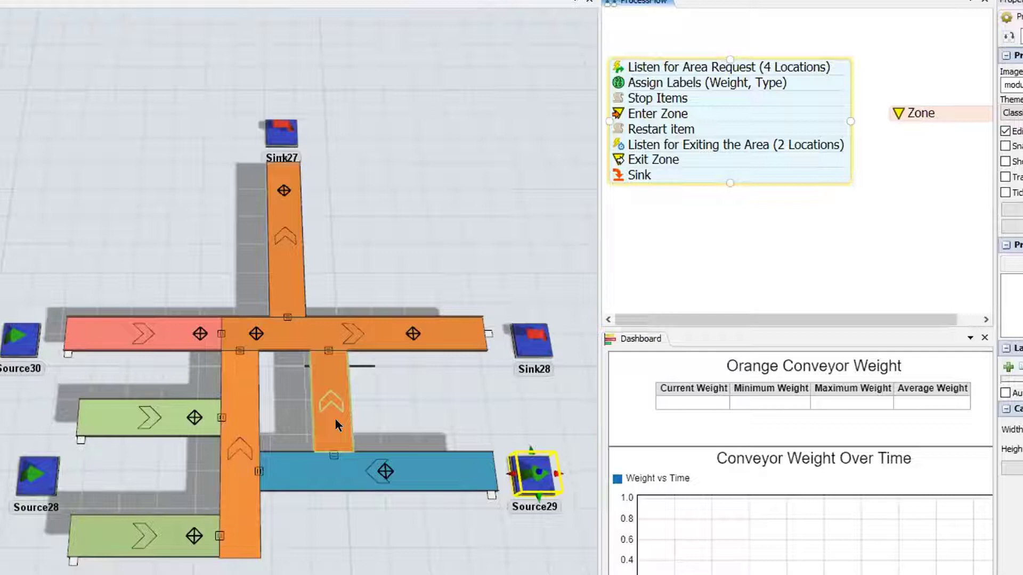
double_click(616, 67)
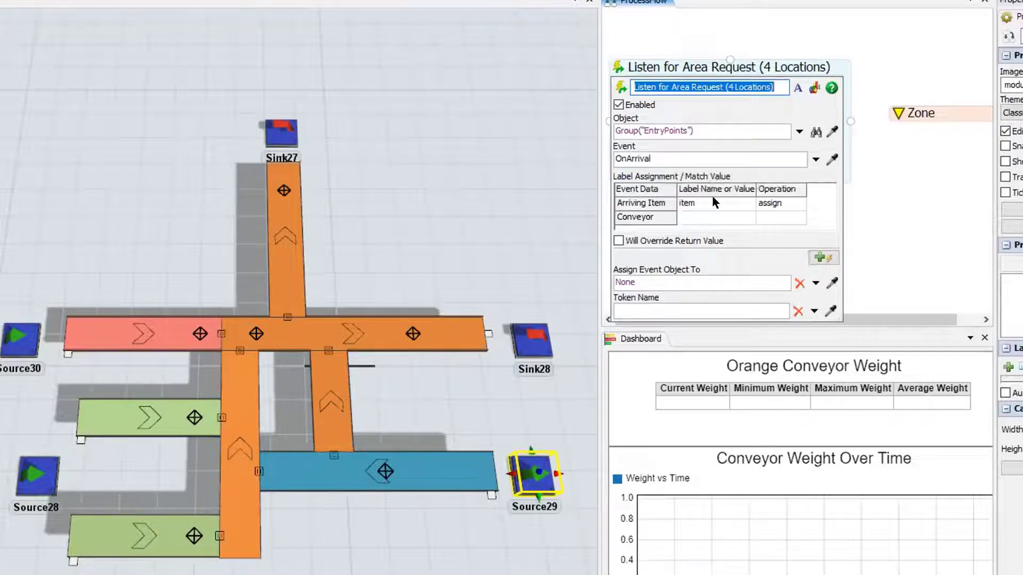
click(695, 198)
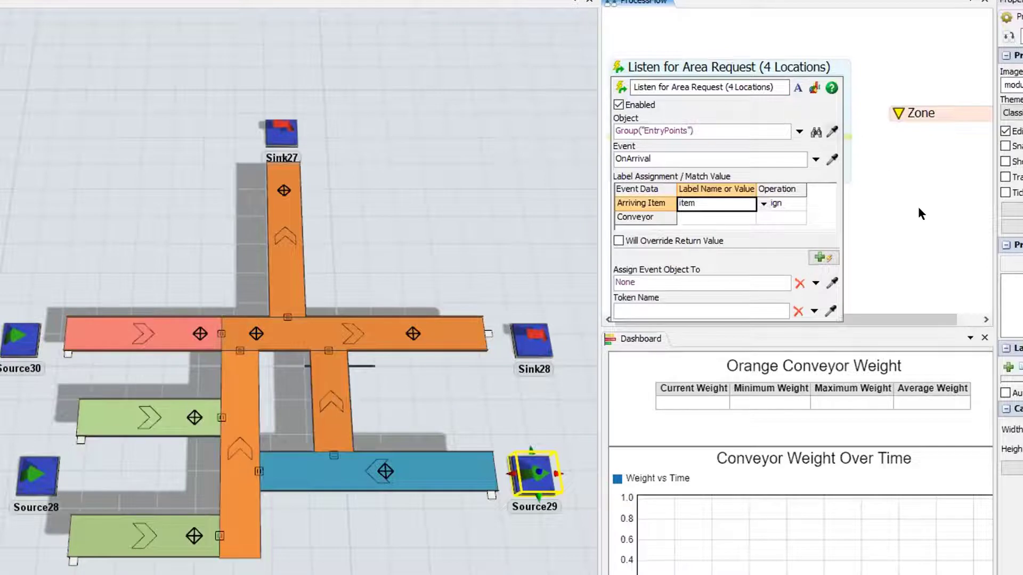
click(899, 214)
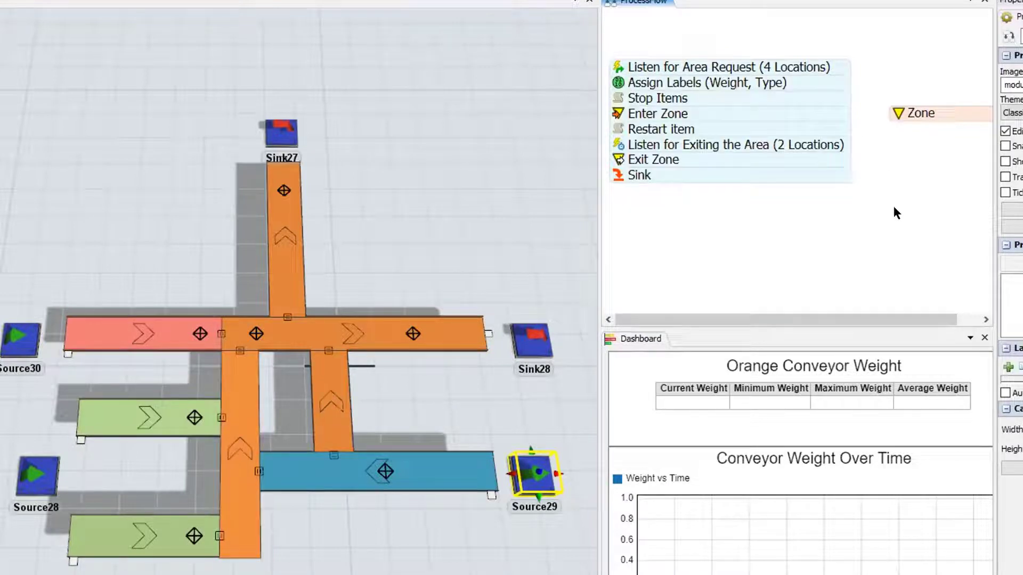
click(625, 63)
double_click(687, 67)
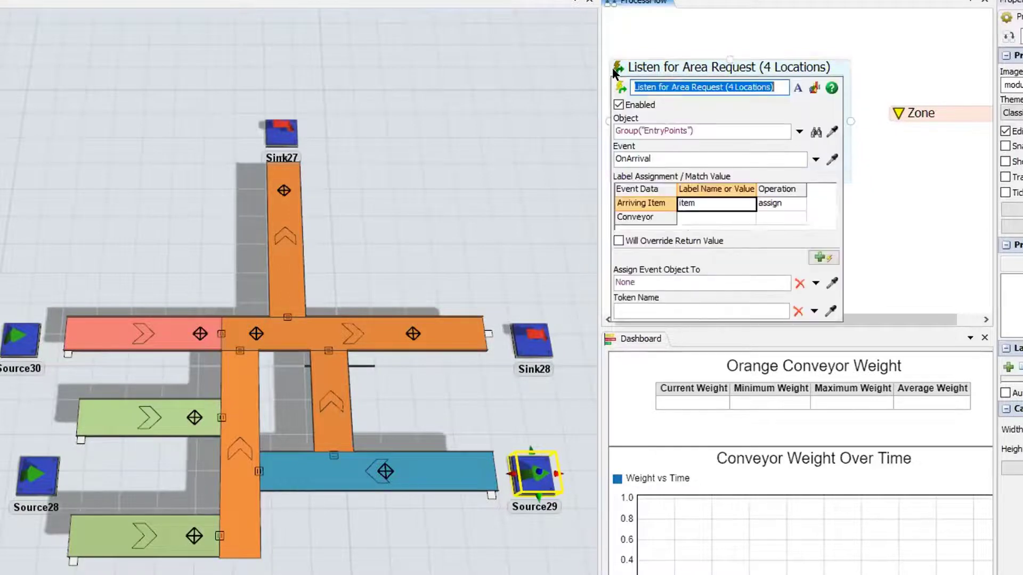
click(686, 204)
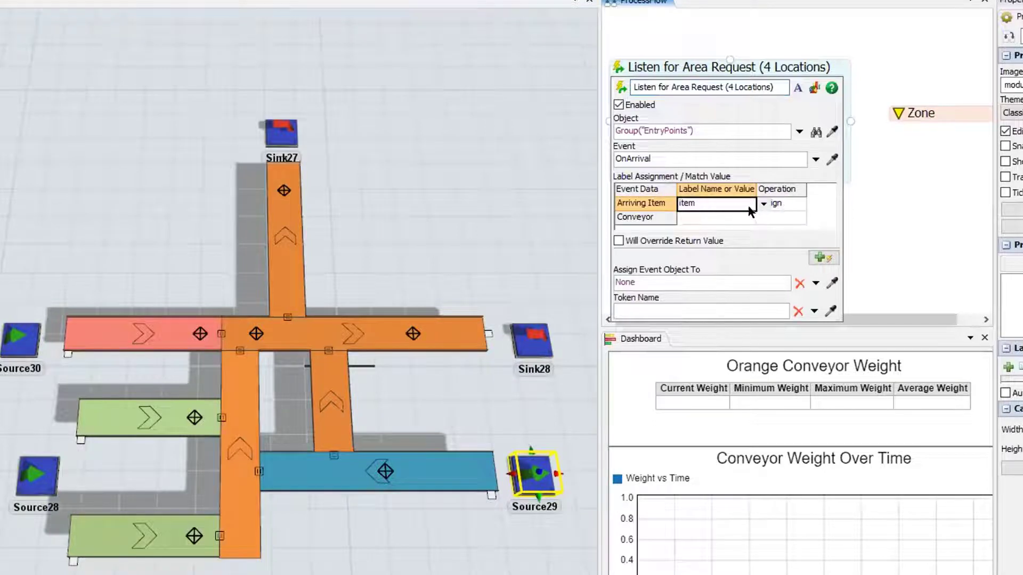
click(744, 33)
- Inspect the Weight label in the Assign Labels activity, going through each part of its token.item.Weight value
double_click(623, 83)
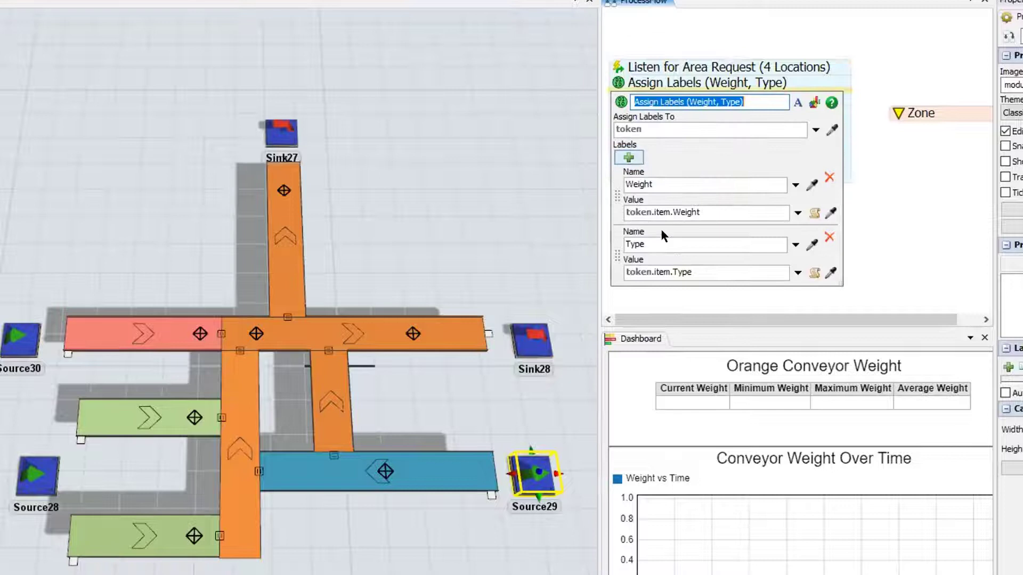
click(651, 185)
drag(627, 175, 655, 176)
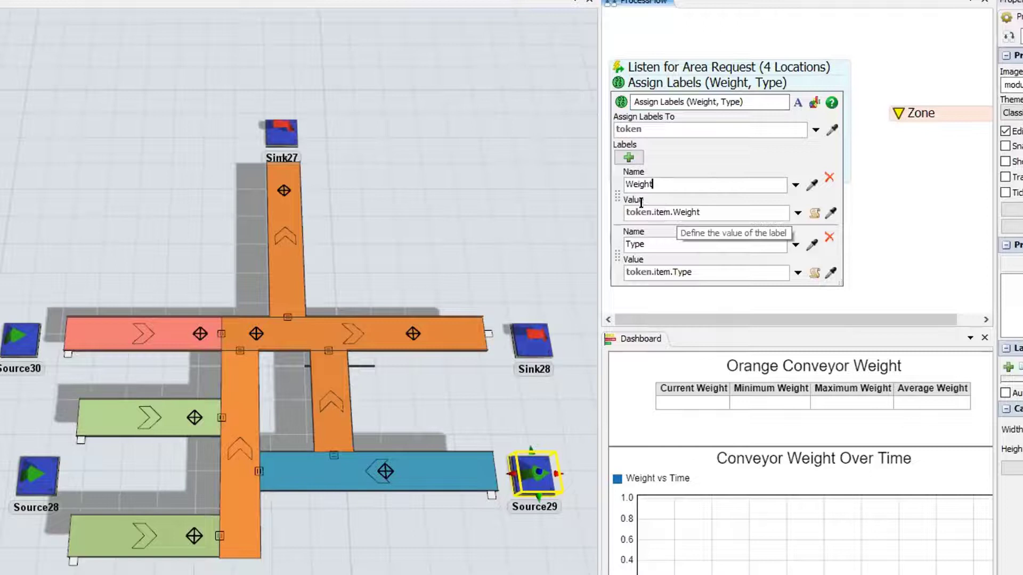
double_click(662, 212)
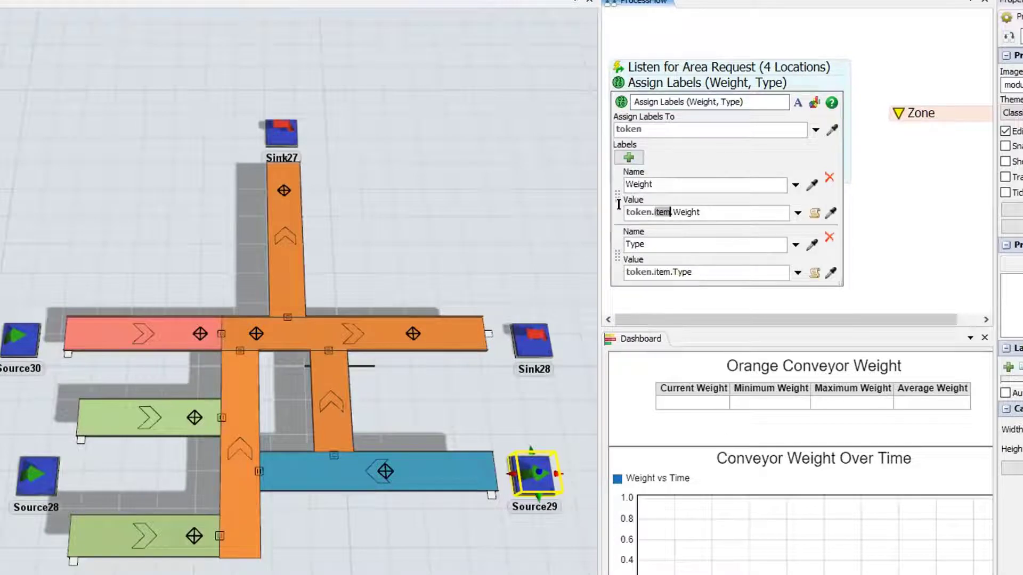
double_click(638, 213)
click(716, 211)
ctrl+scroll(713, 203, up, 1)
double_click(639, 213)
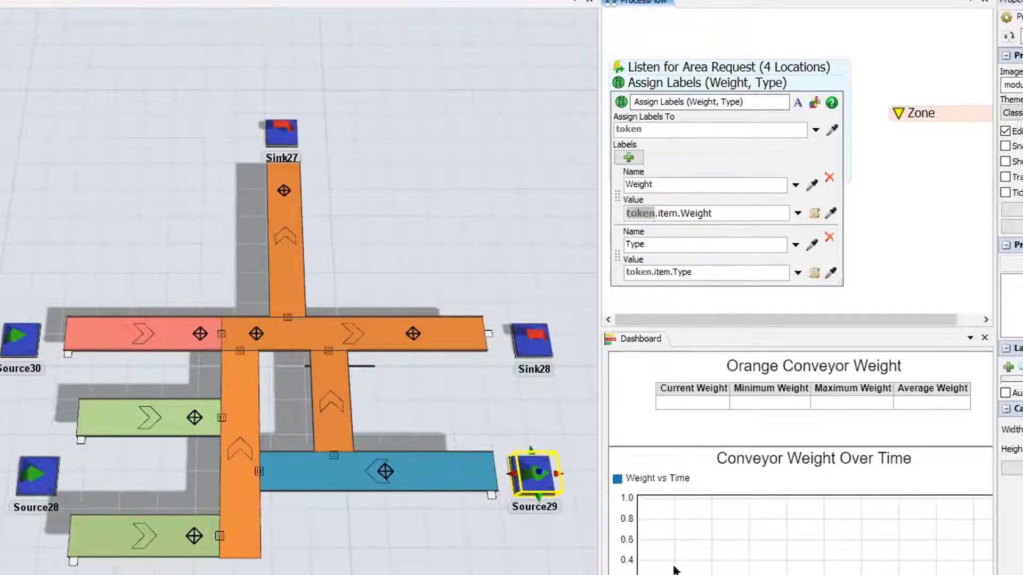
double_click(667, 213)
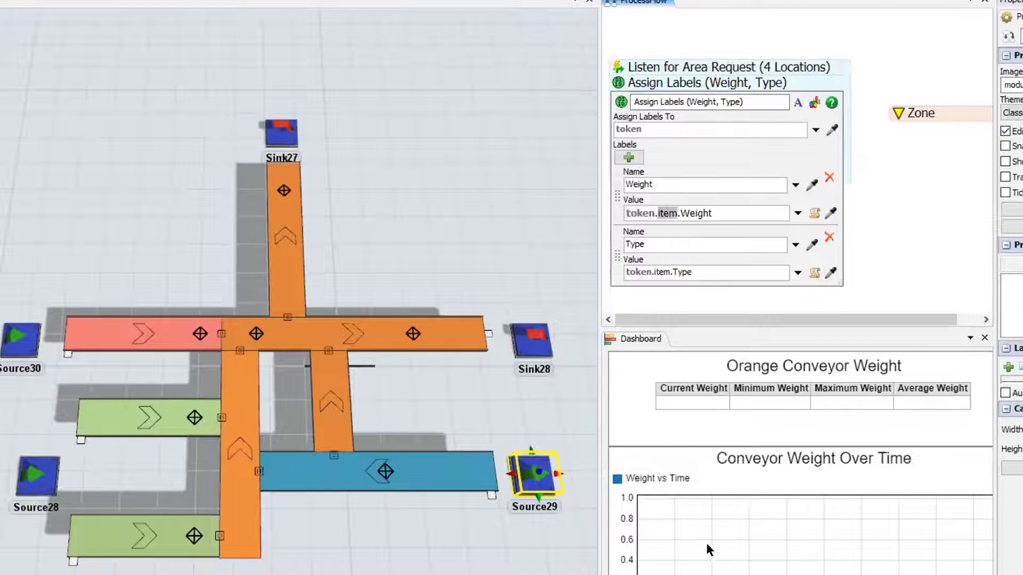
double_click(695, 213)
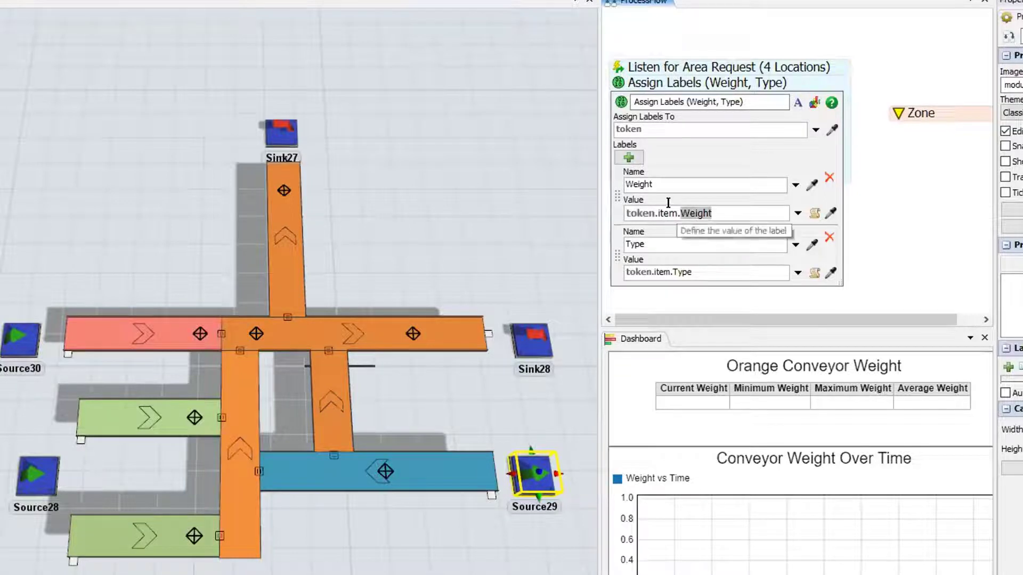
- Review the full Weight value expression and the label list in Assign Labels, and close the activity's settings
key(shift+Home)
key(shift+Right)
key(shift+Right)
key(shift+Right)
key(shift+Right)
key(shift+Right)
key(shift+Right)
key(shift+Right)
key(shift+Right)
key(shift+Right)
key(shift+Right)
key(shift+Right)
key(shift+Right)
key(shift+Right)
key(shift+Right)
key(shift+Right)
key(shift+Right)
key(shift+Right)
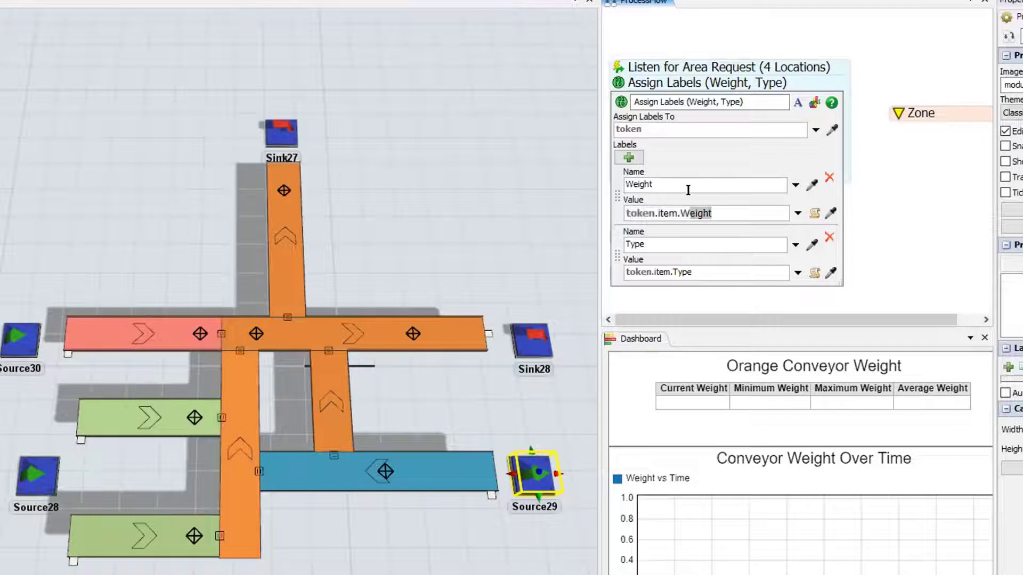
click(651, 124)
click(653, 183)
click(860, 196)
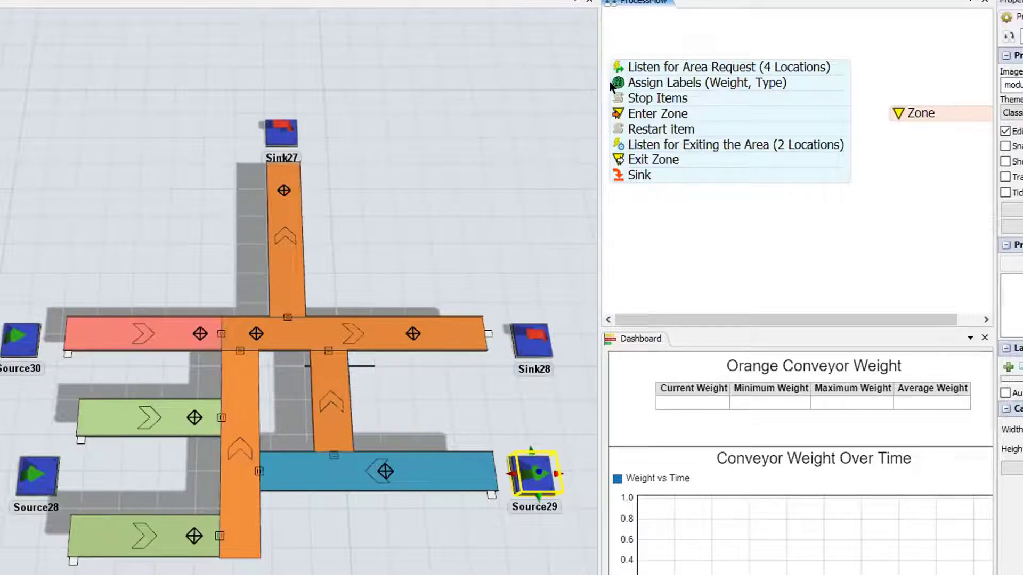
click(666, 83)
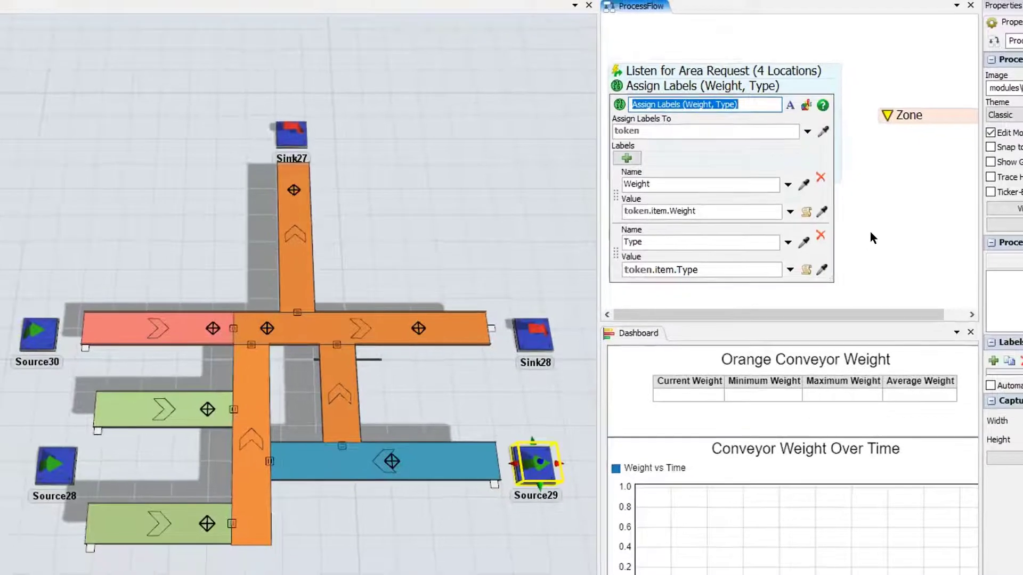
click(884, 234)
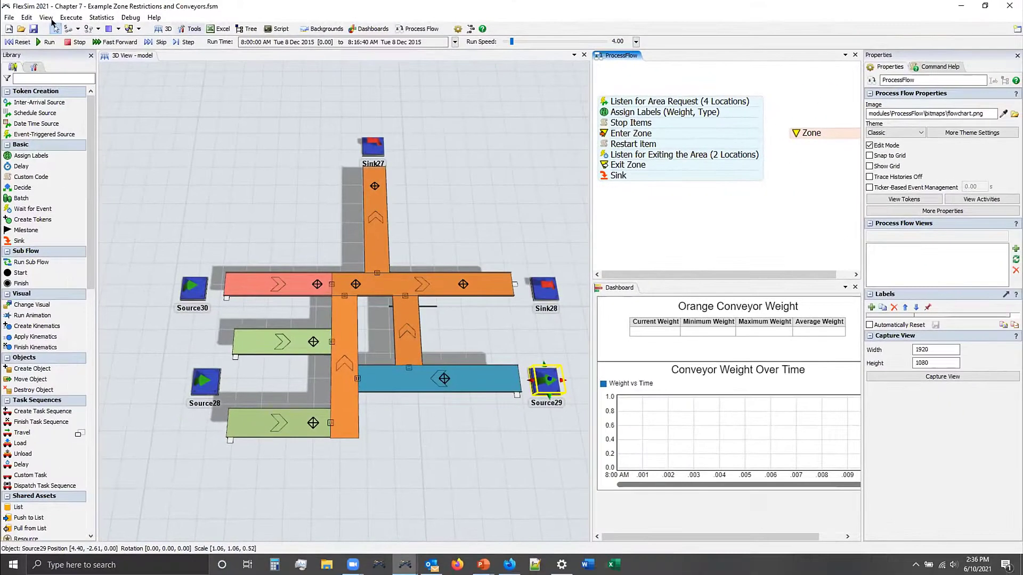
- Reset the model, detach the activities from Stop Items down to Sink from the process flow block, and run the simulation
click(18, 41)
click(607, 123)
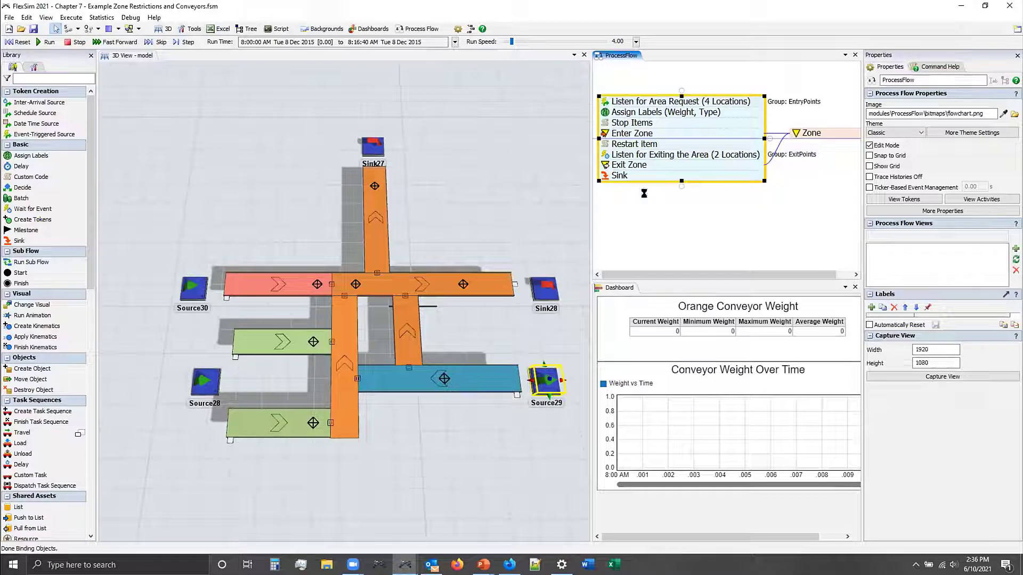
drag(650, 206, 670, 211)
click(609, 123)
click(47, 41)
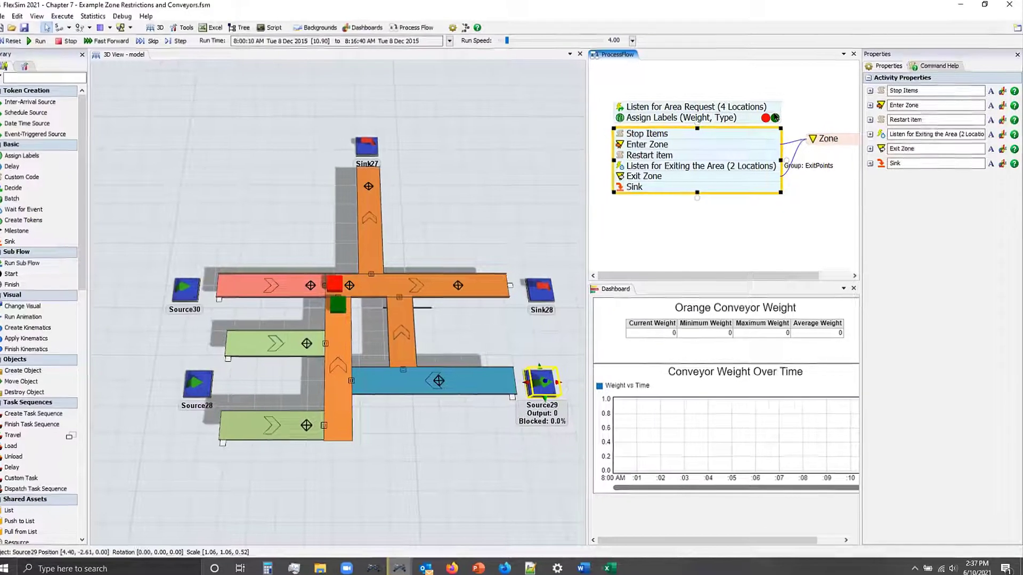
- Compare the item, Weight and Type labels of the green and red tokens waiting at Assign Labels
click(776, 118)
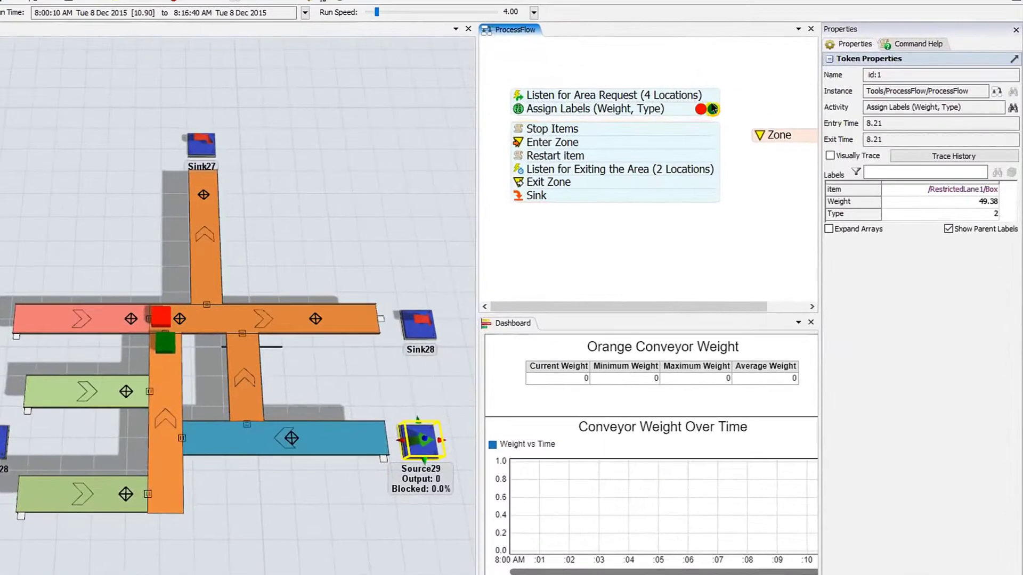
click(970, 188)
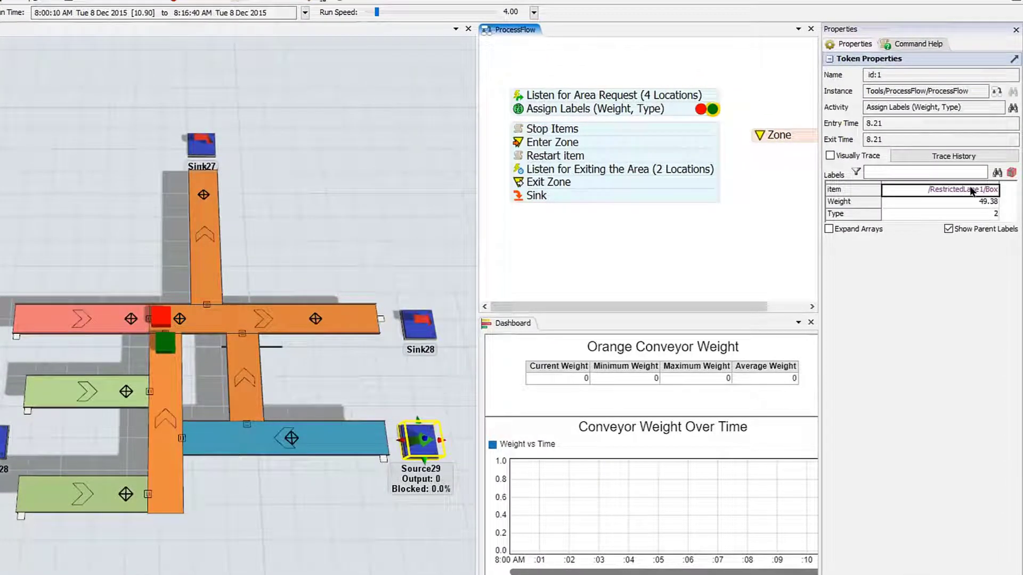
click(985, 204)
click(992, 214)
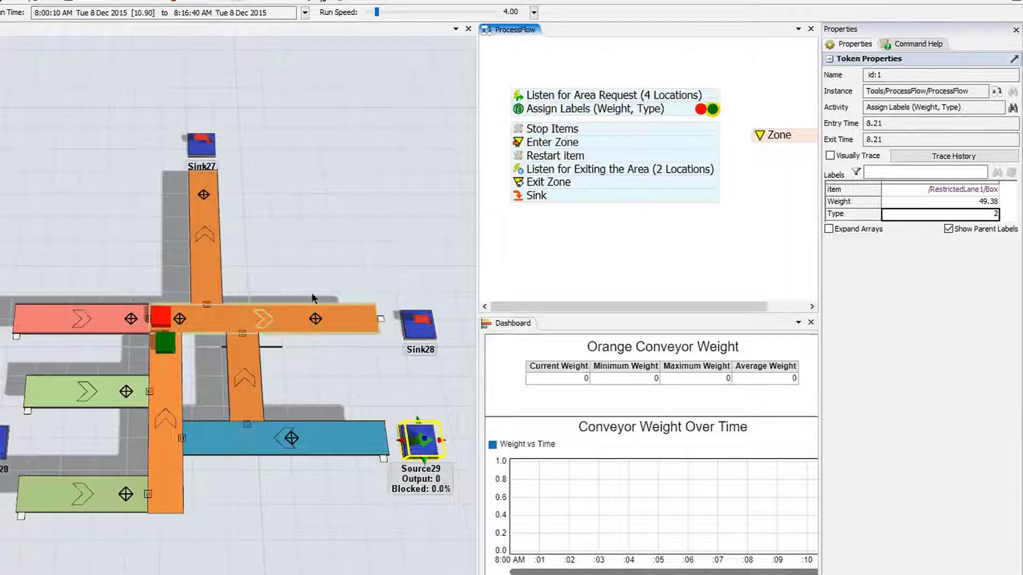
click(700, 109)
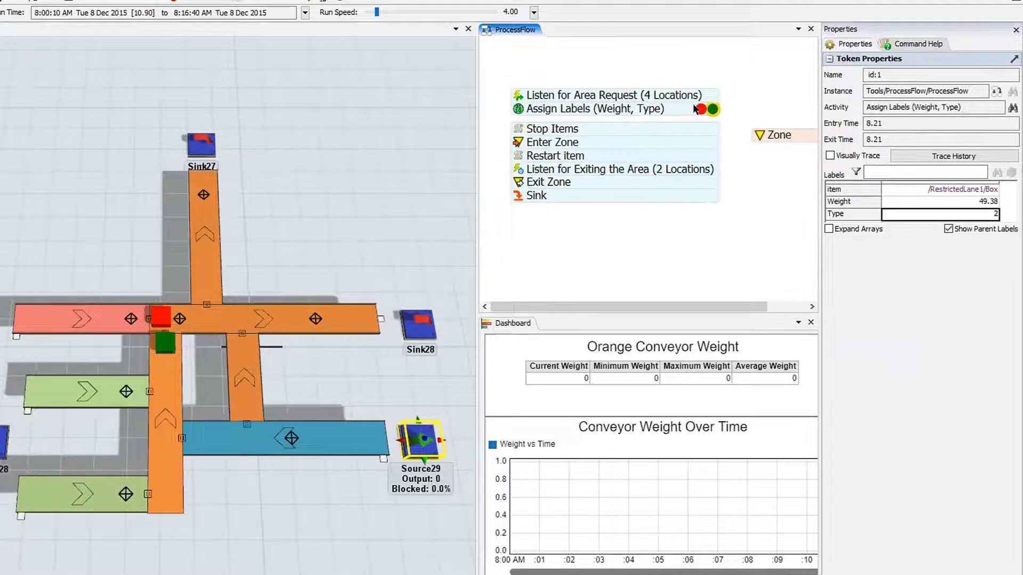
click(993, 192)
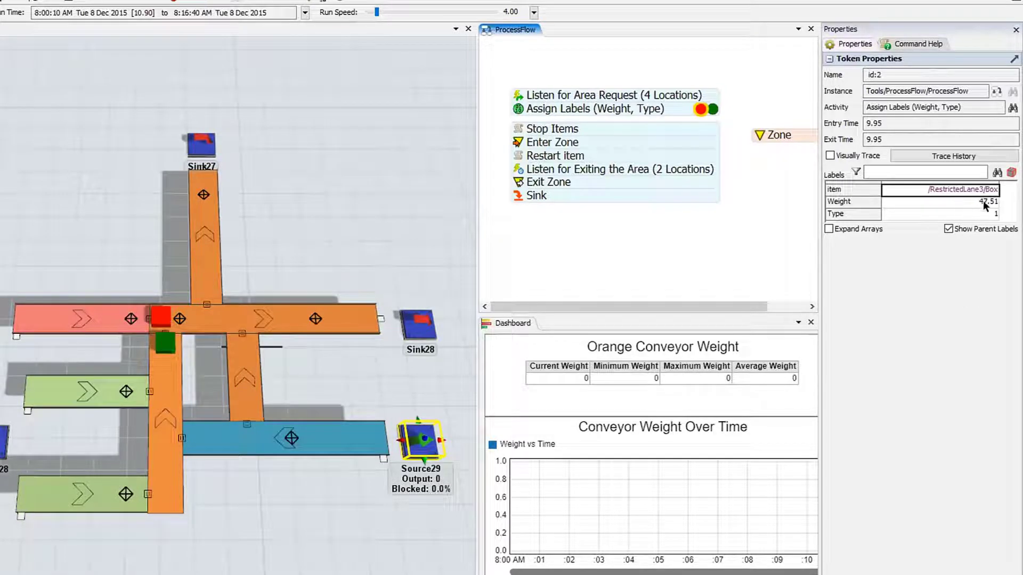
- Check the Type and Weight labels on the red box and the green box on the orange conveyors
click(161, 317)
click(161, 316)
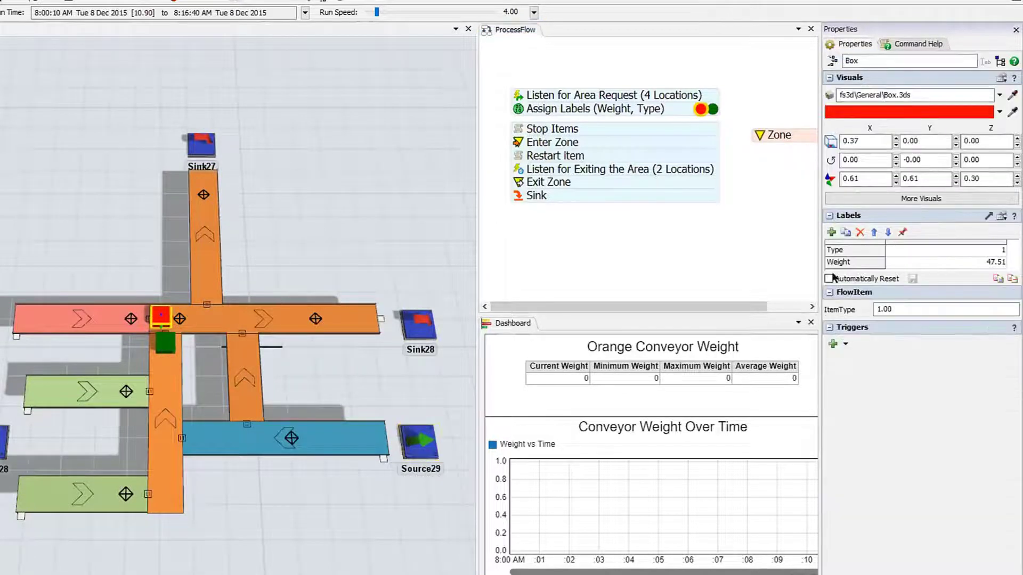
click(888, 249)
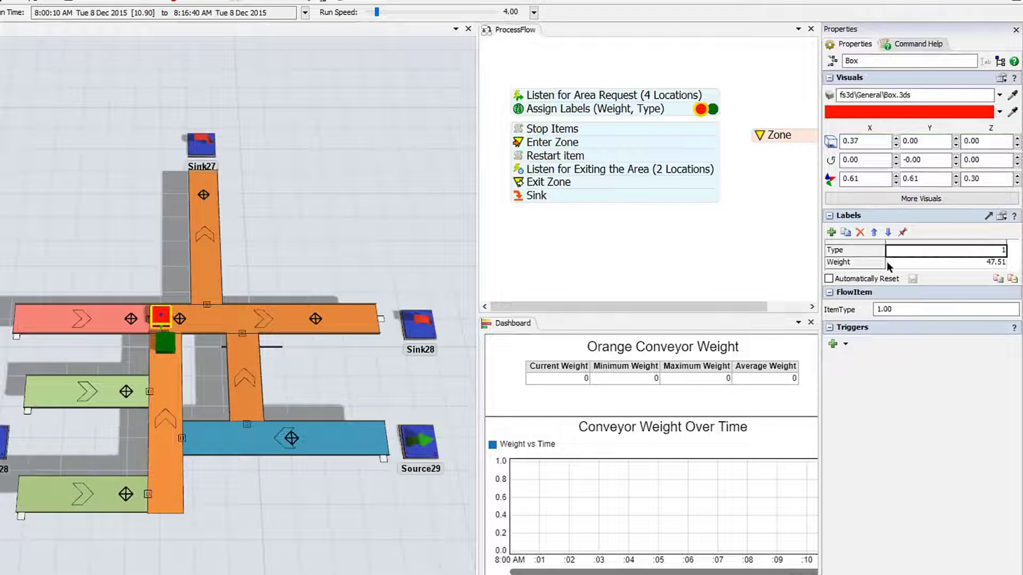
click(946, 261)
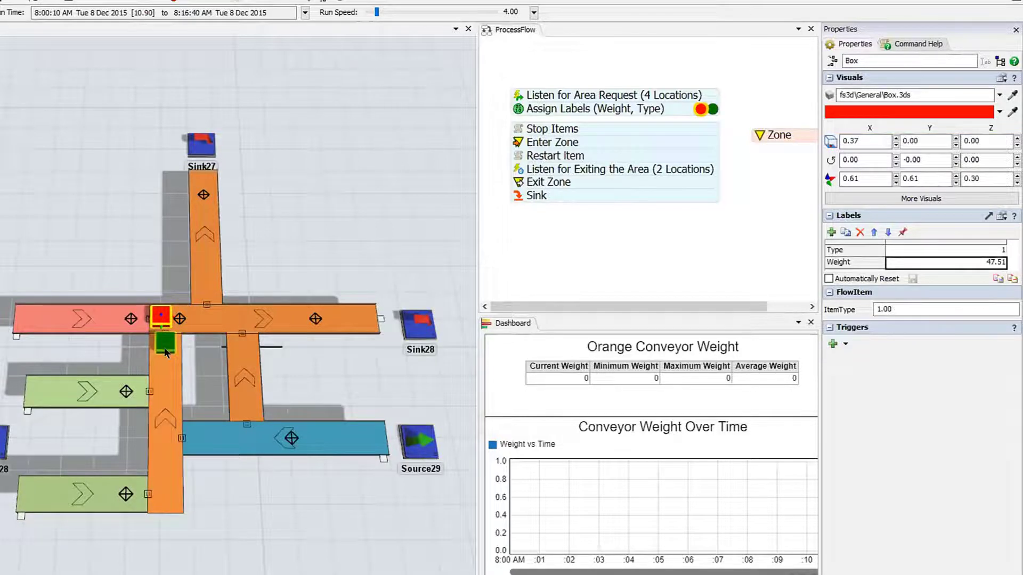
click(164, 342)
click(941, 253)
click(939, 261)
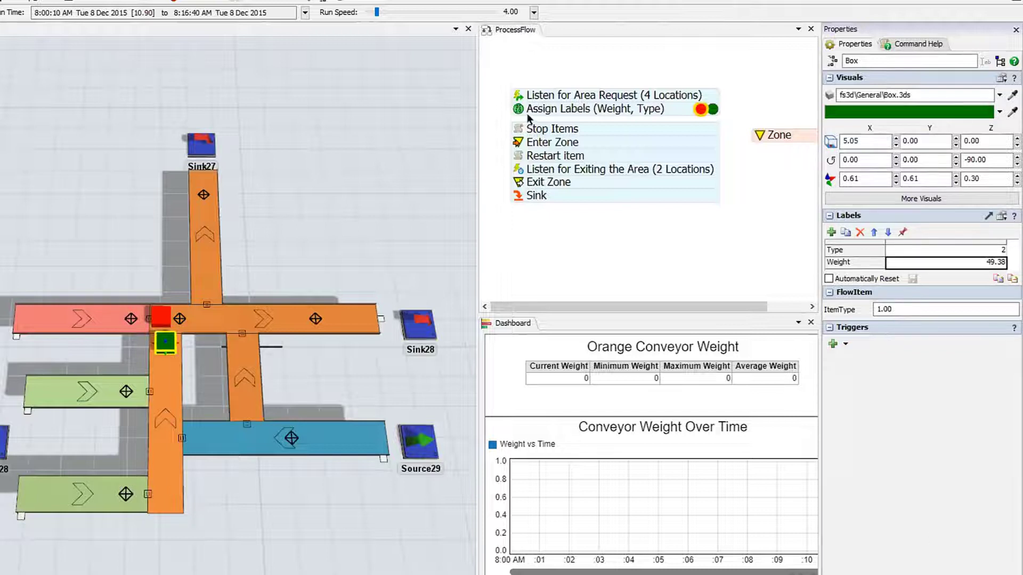
- Review how Assign Labels copies each item's Weight and Type to the token, and close its settings
double_click(509, 109)
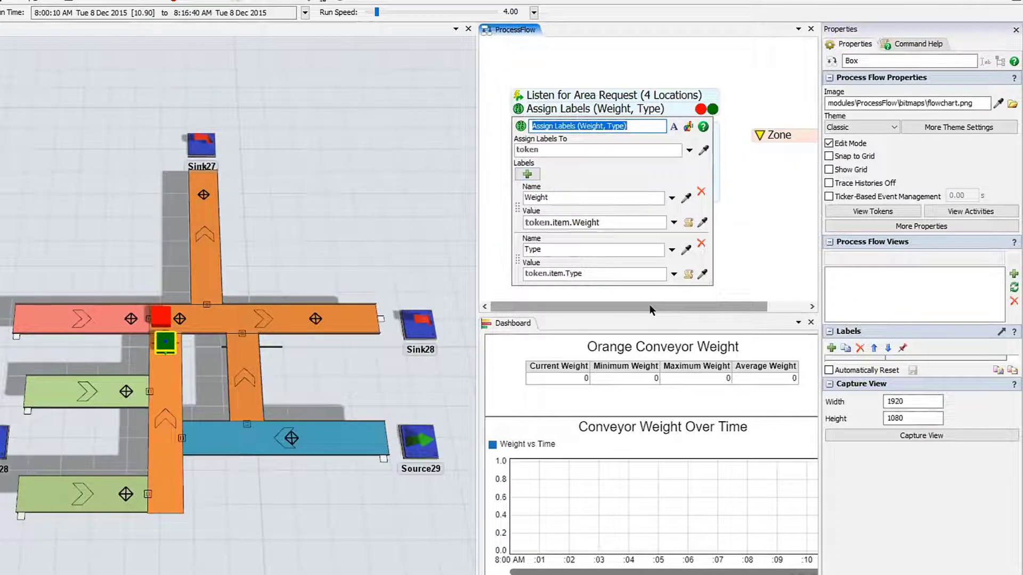
click(768, 219)
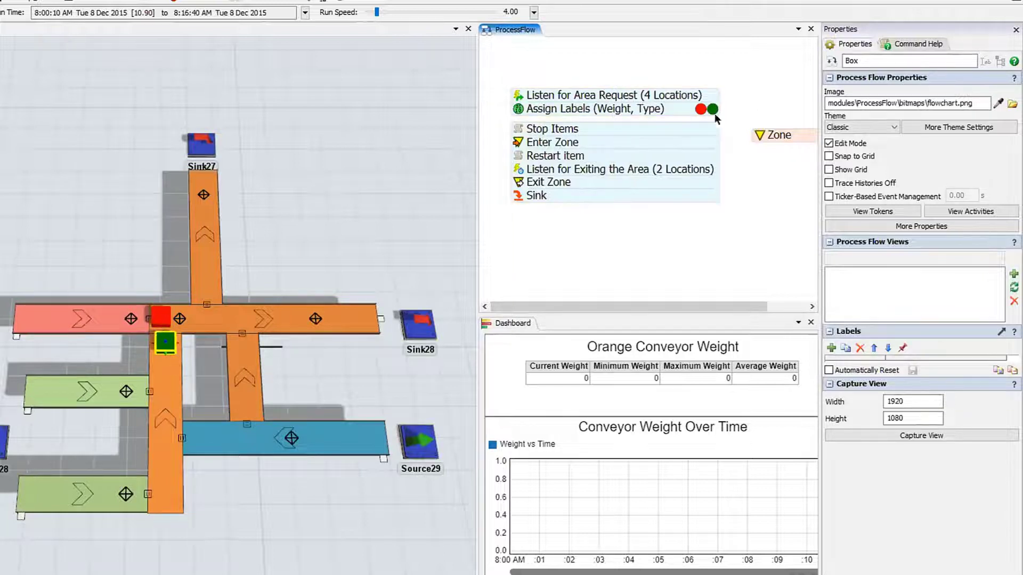
drag(677, 264, 660, 265)
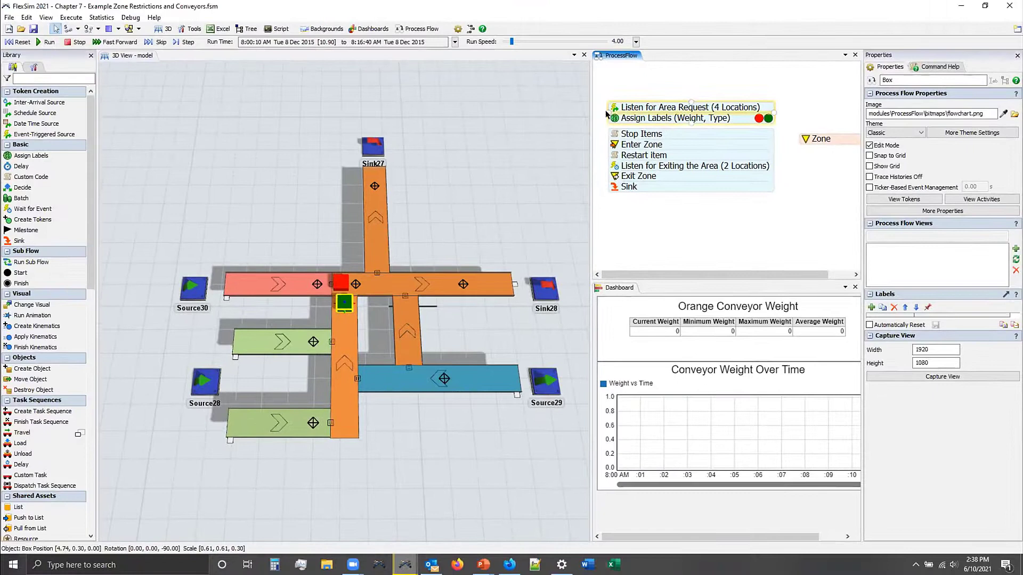
- Reset the model and rejoin the Listen for Area Request and Assign Labels activities to the block starting with Stop Items
click(19, 41)
click(668, 117)
drag(667, 117, 666, 122)
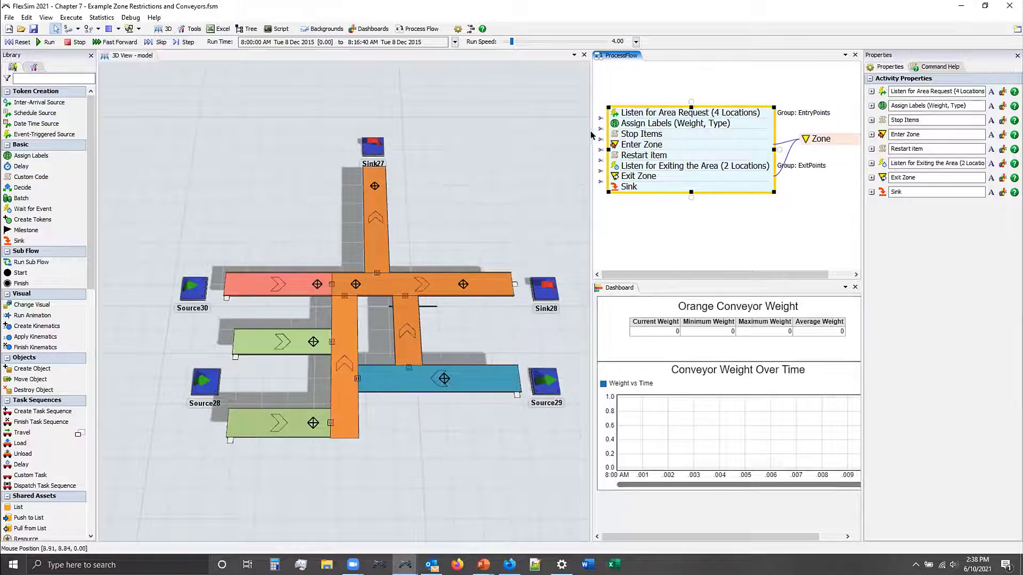
- Review how Stop Items applies the Stop Item action to token.item and where the Stop / Resume Item on Conveyor option is found
click(611, 134)
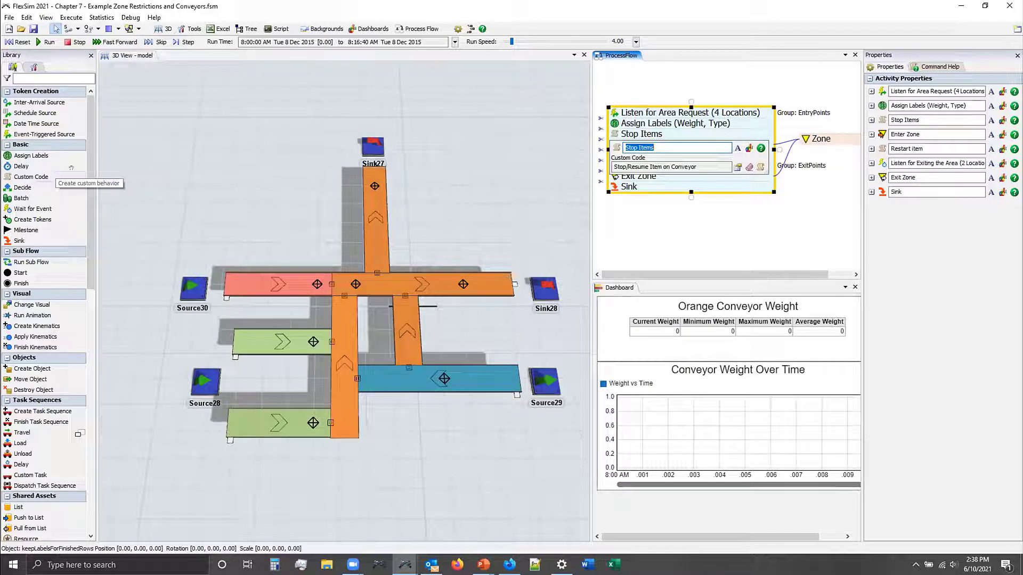
click(737, 167)
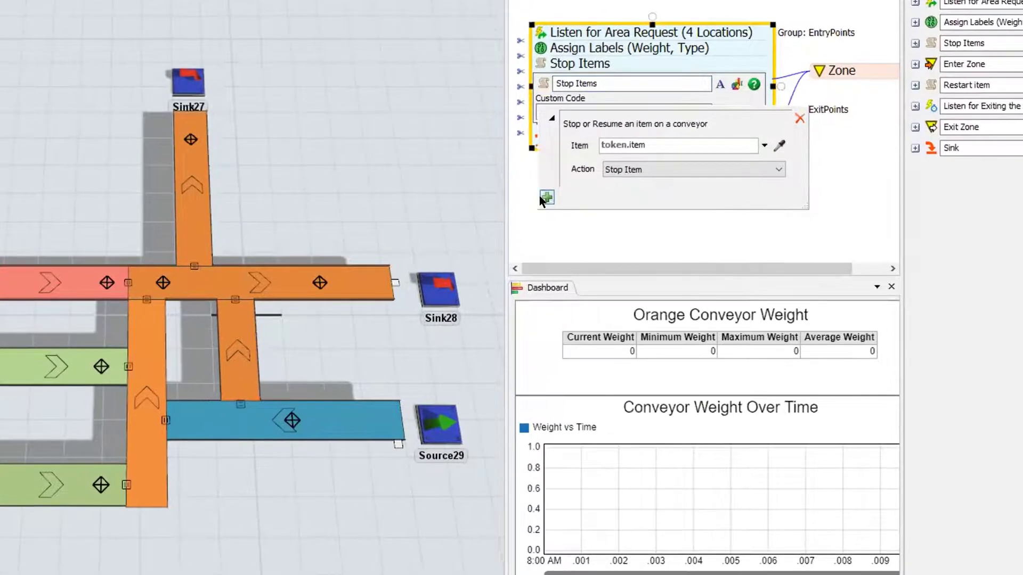
click(546, 197)
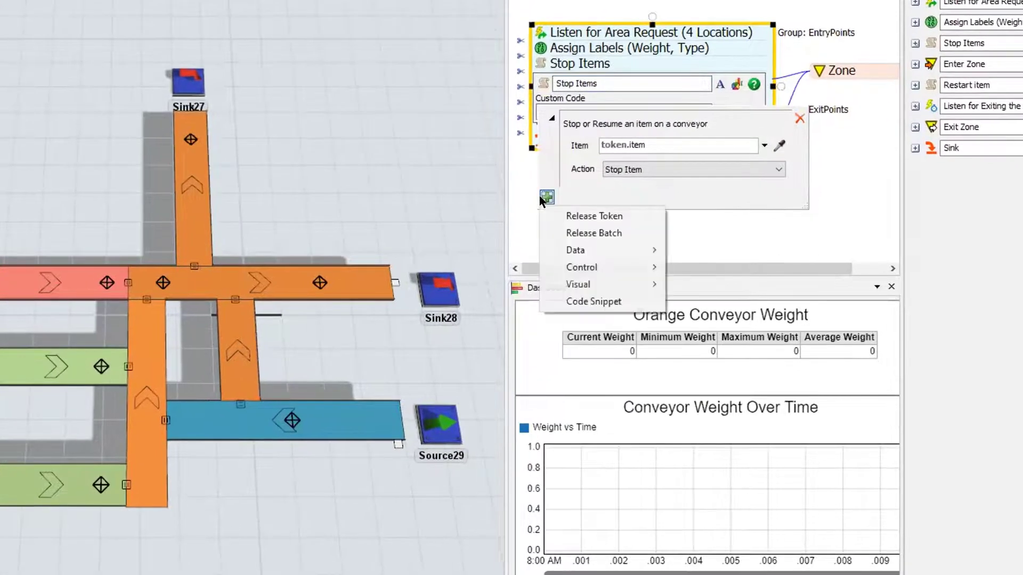
mouse_move(581, 267)
mouse_move(749, 340)
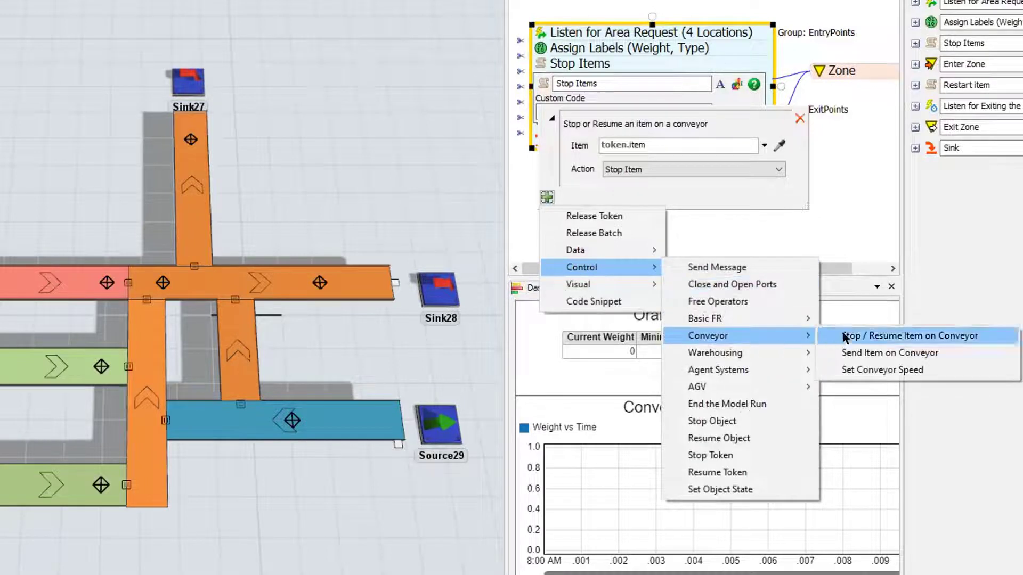
click(974, 329)
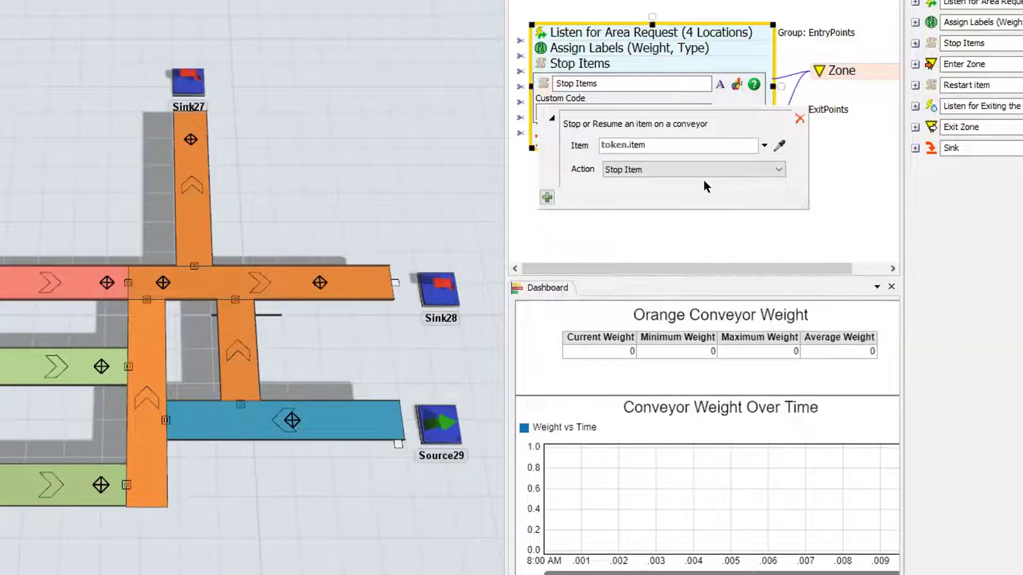
double_click(636, 140)
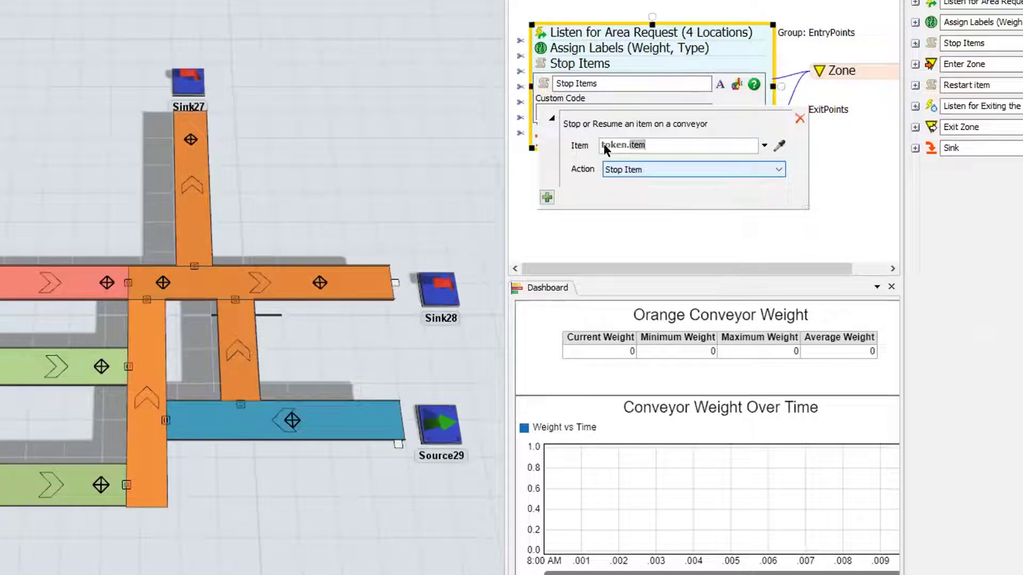
click(611, 143)
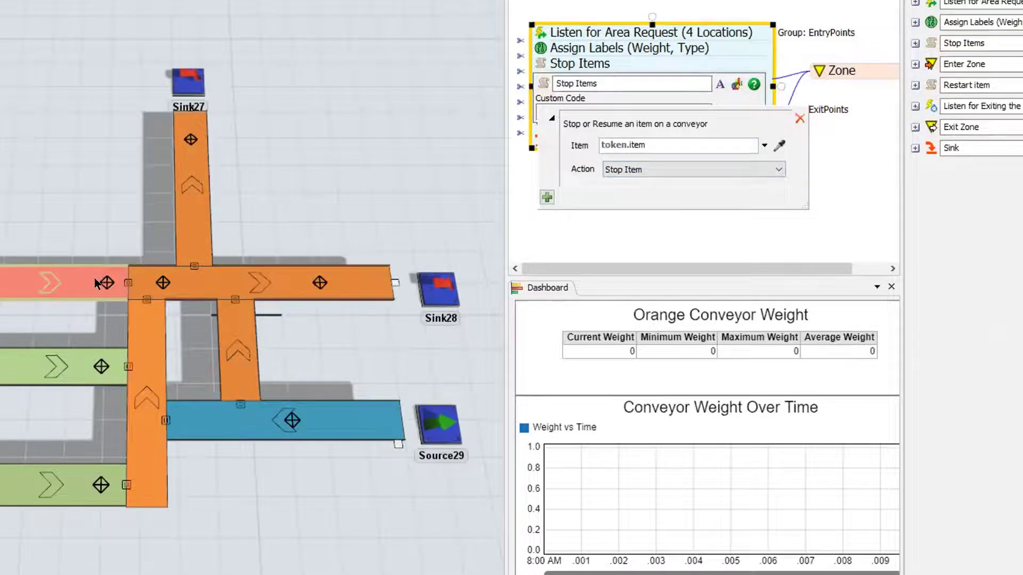
click(568, 37)
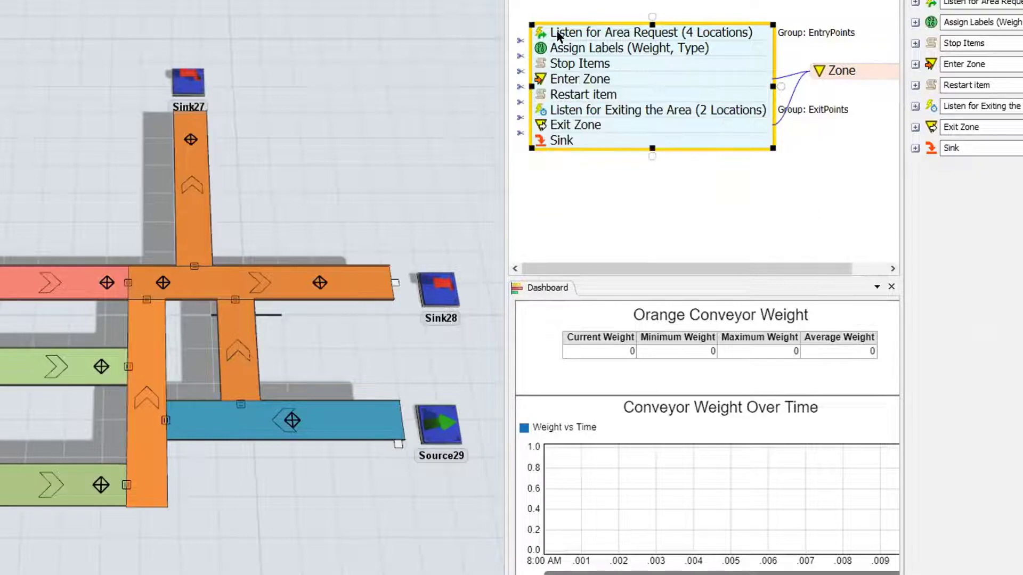
- Detach the activities from Enter Zone onward from Stop Items and place them as a separate block just below
double_click(558, 34)
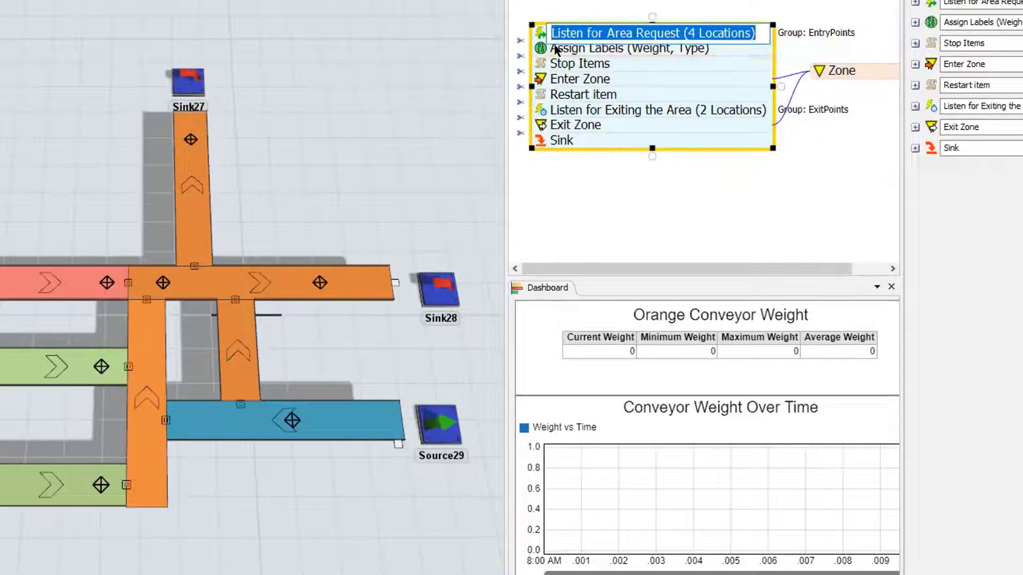
click(557, 50)
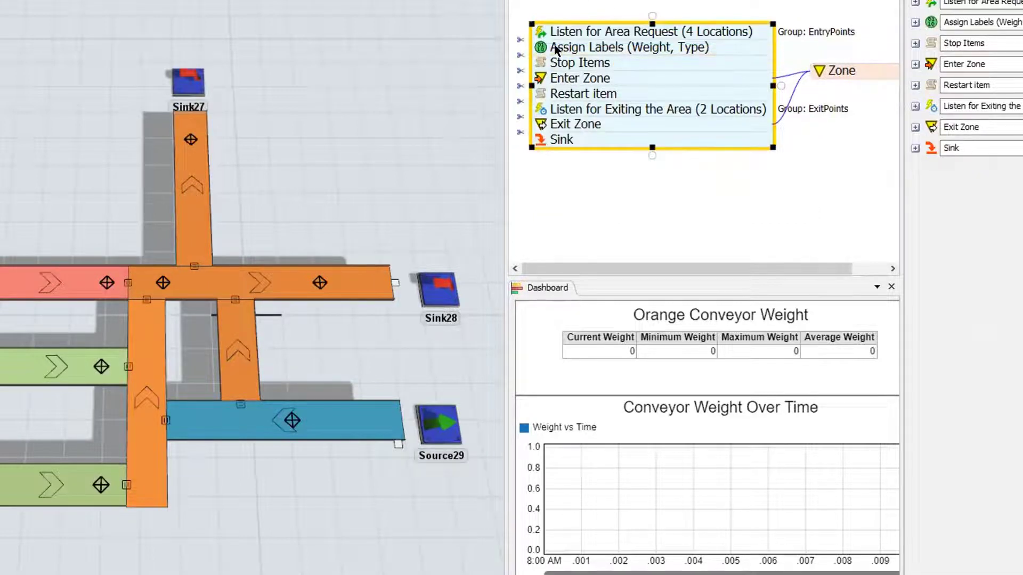
click(593, 11)
click(578, 62)
click(521, 71)
drag(581, 107, 589, 122)
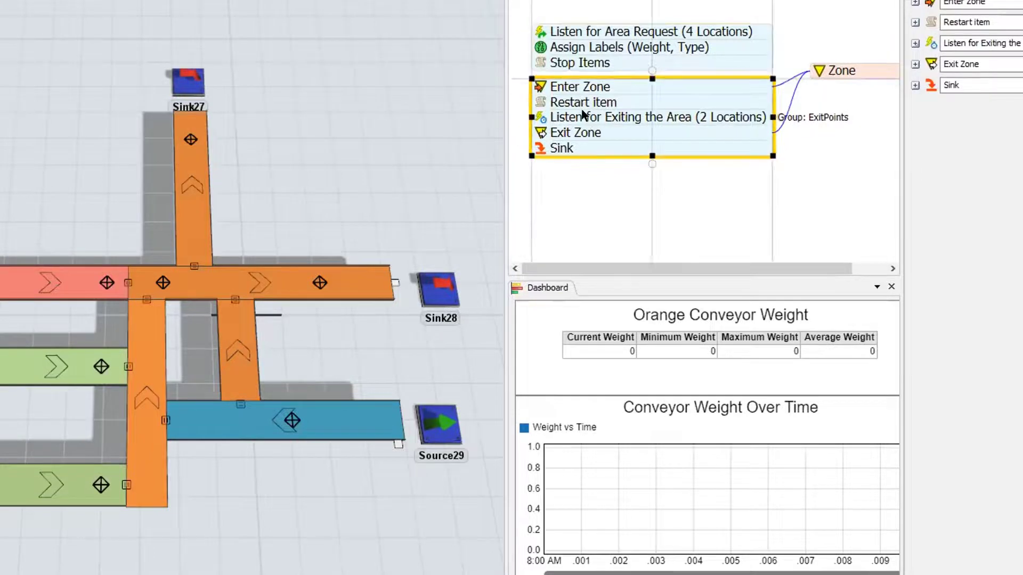
drag(648, 172, 639, 173)
- Run the model from the start with the split flow, reset it and rejoin the Enter Zone block to Stop Items
click(19, 42)
click(46, 42)
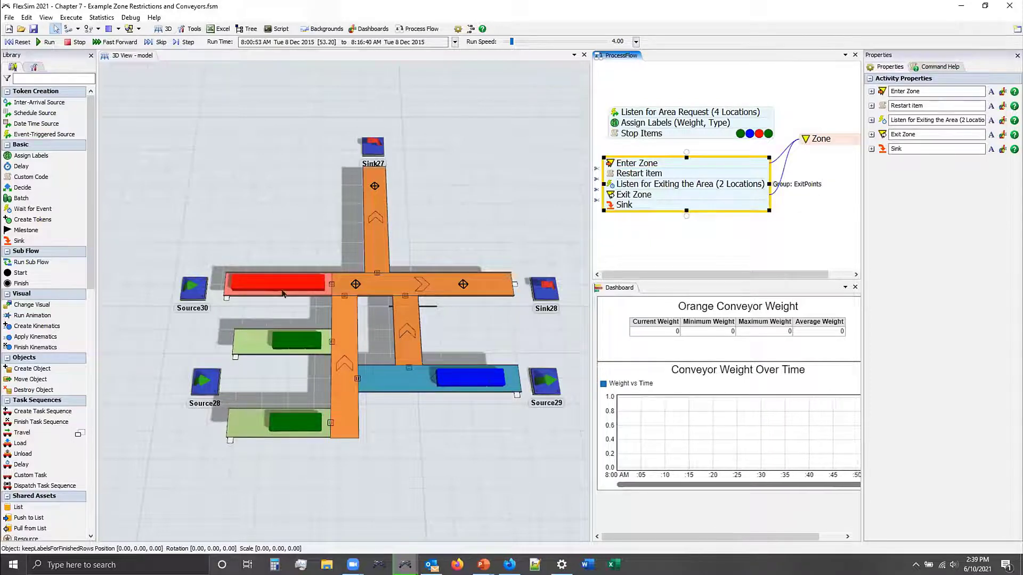
click(18, 42)
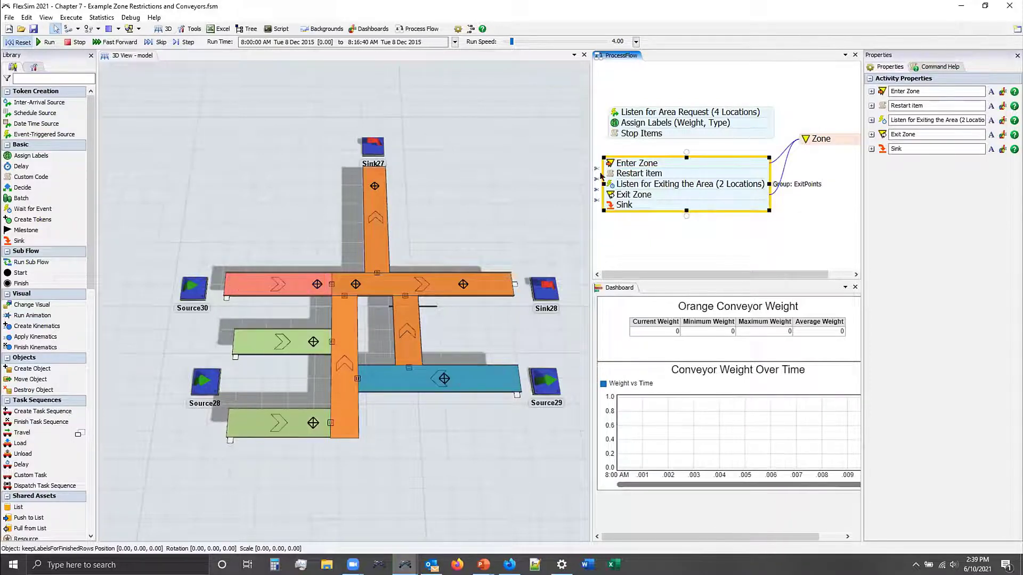
drag(628, 160, 633, 141)
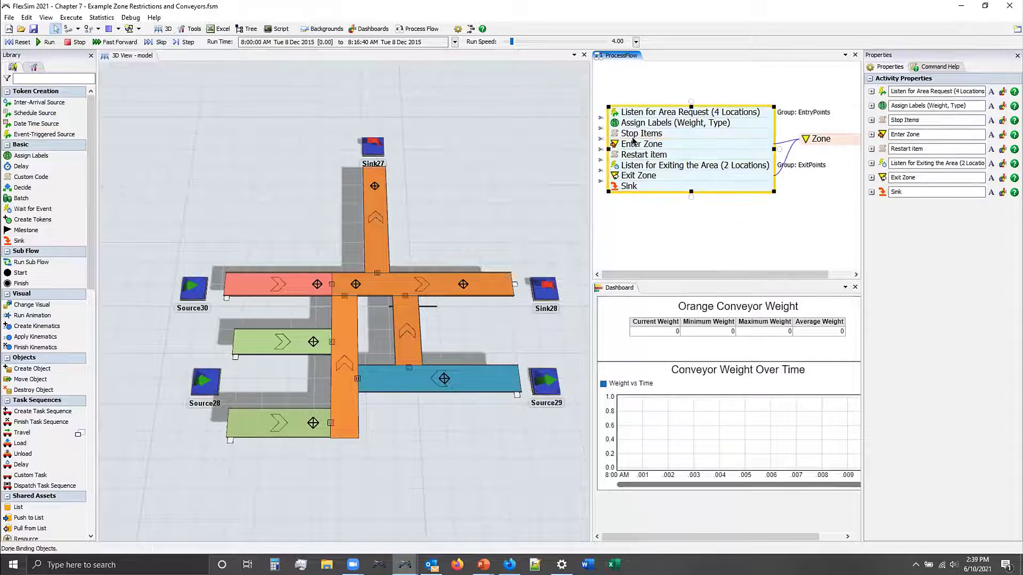
- Review the Zone's All Tokens subset calculation and its Total Weight constraint, and close the Zone properties
click(805, 140)
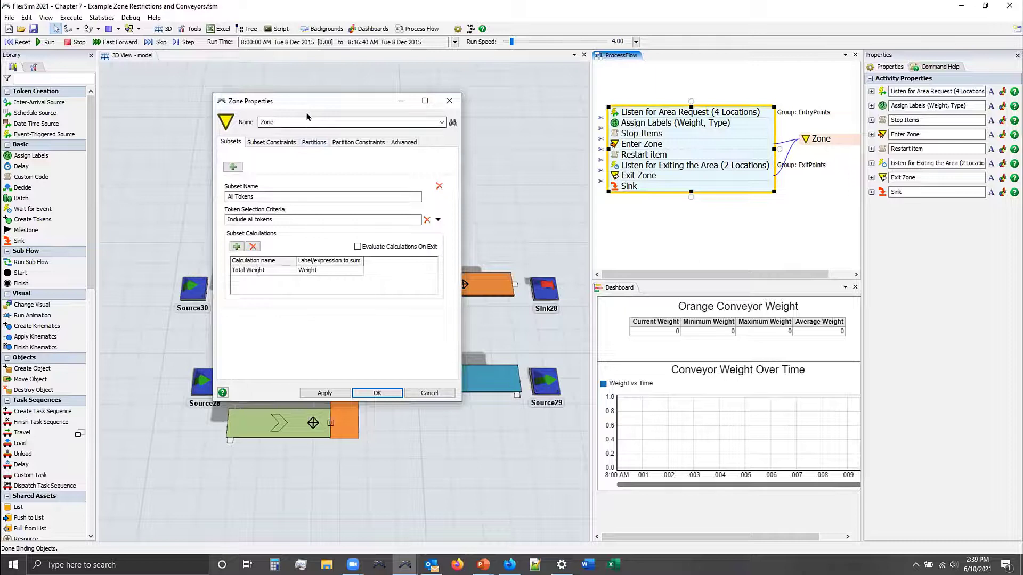
drag(307, 101, 464, 128)
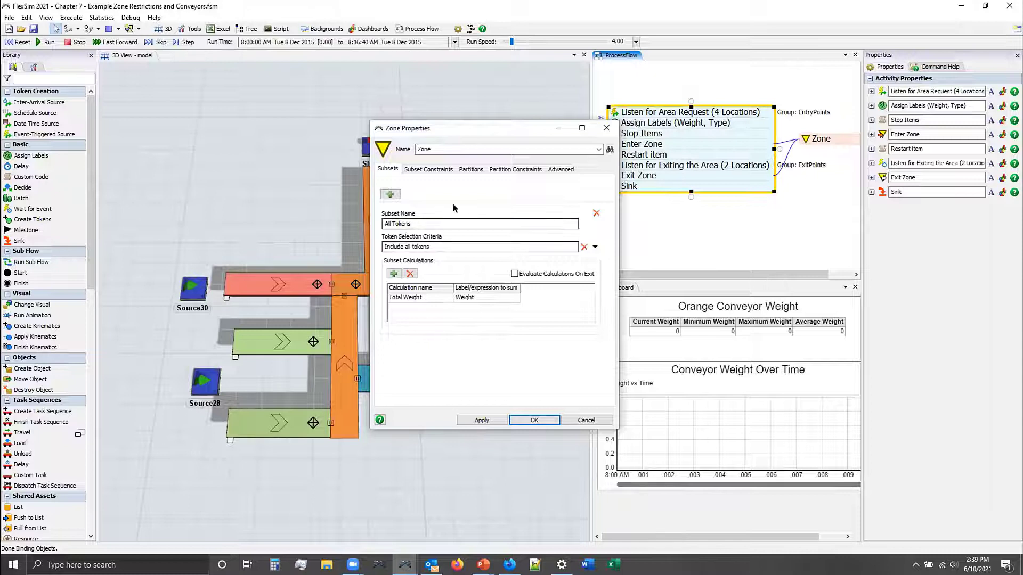
click(428, 169)
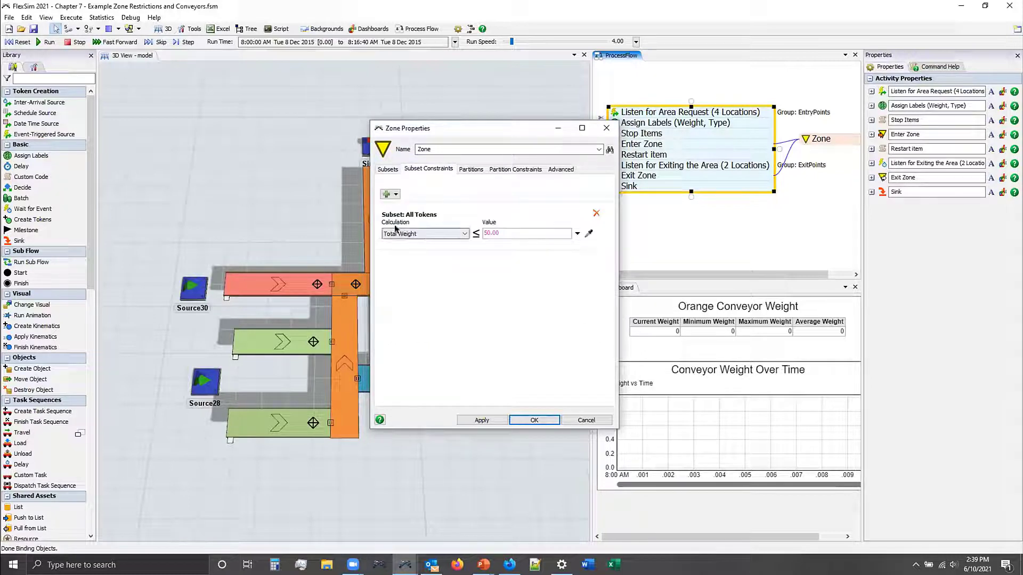
click(501, 229)
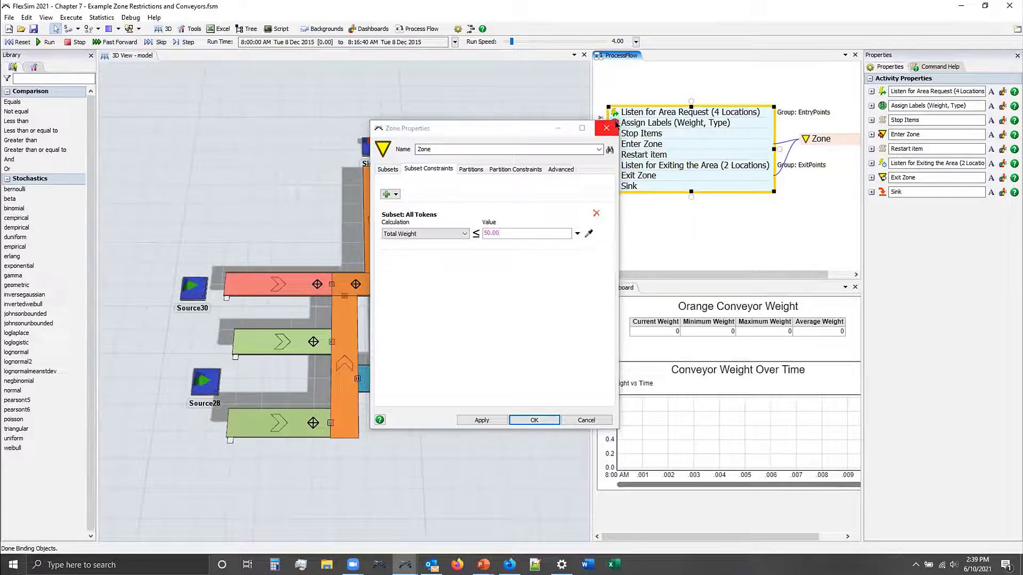
click(613, 124)
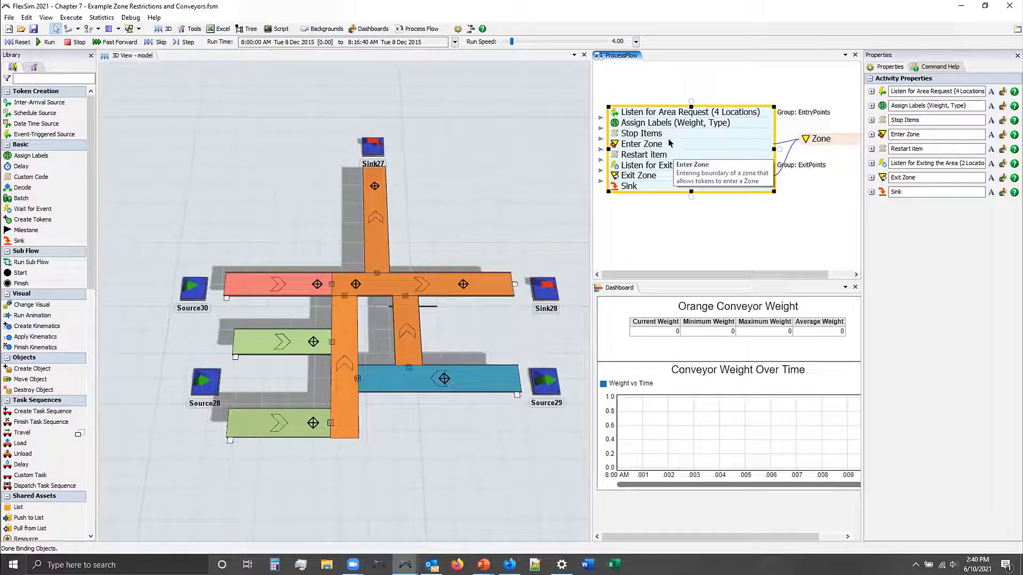
- Review how the Restart Item activity applies the Resume Item action to token.item, and close its settings
click(617, 154)
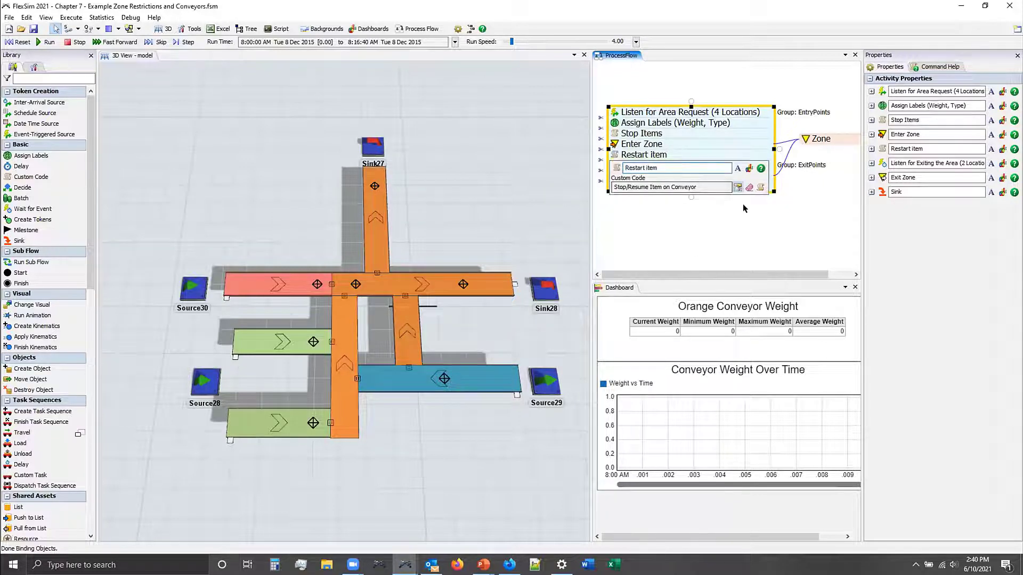
click(738, 187)
click(703, 226)
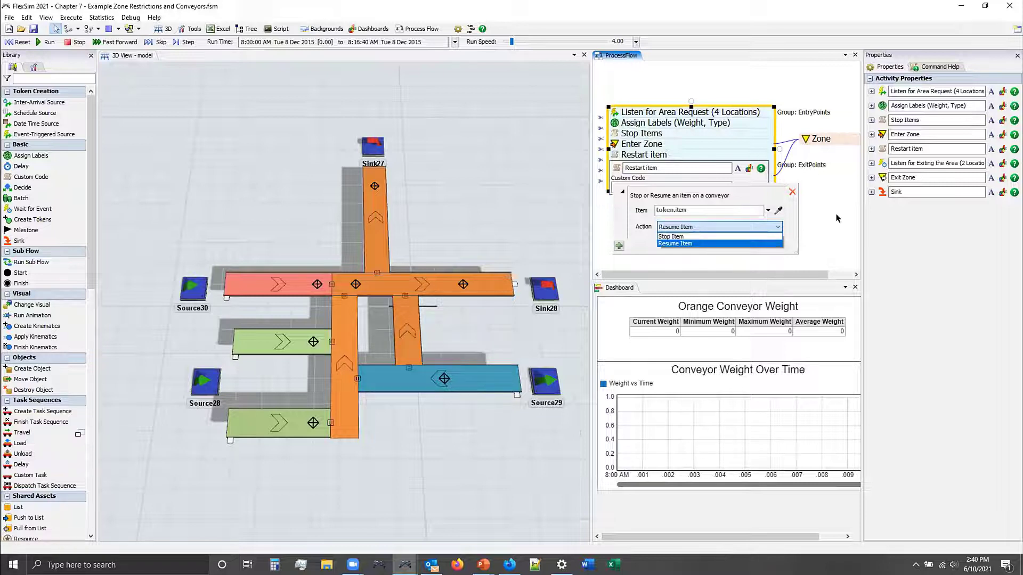
click(827, 198)
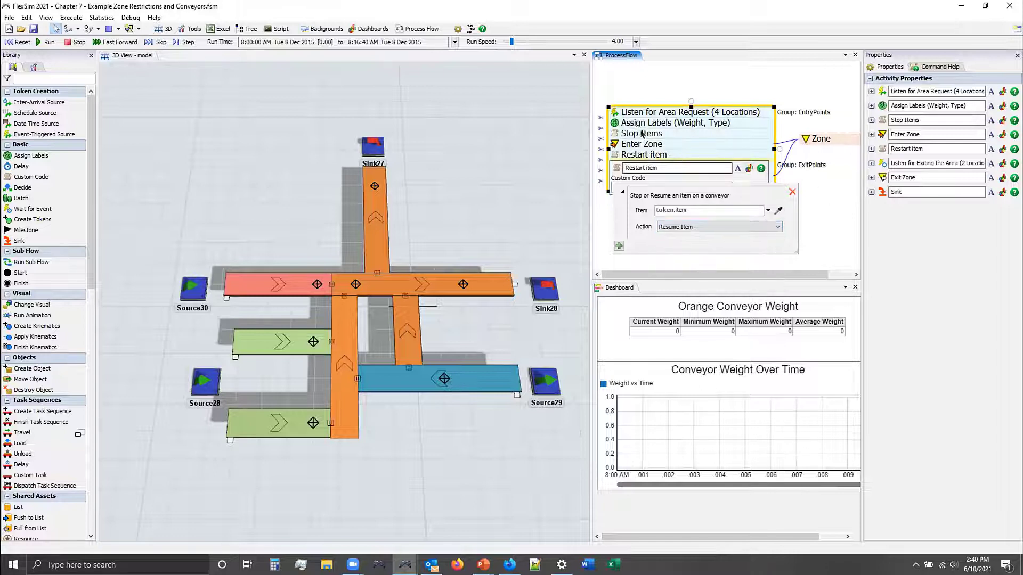
click(813, 227)
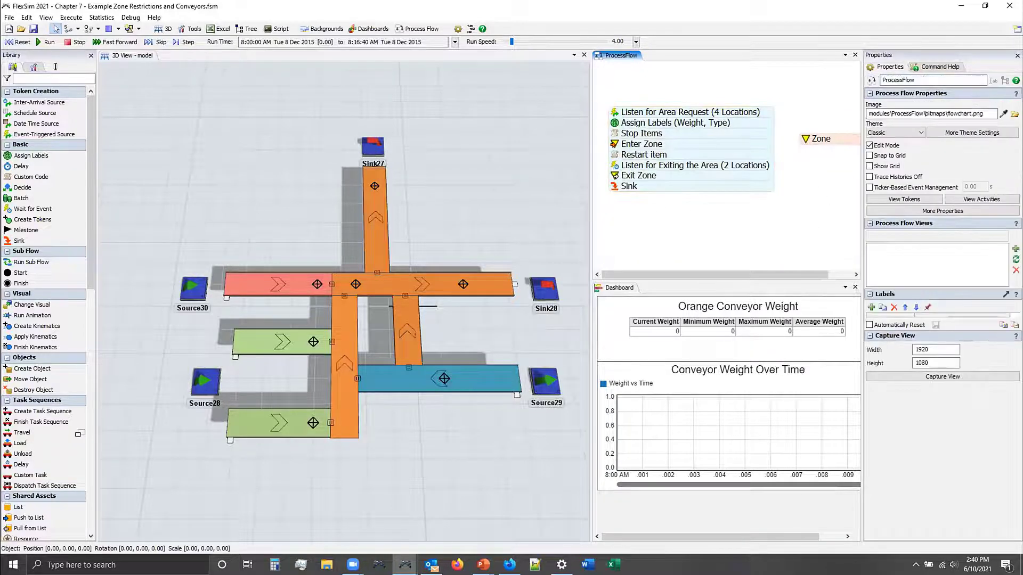
- Reset and run the model at speed 2, and review how Listen for Exiting the Area matches items arriving at the ExitPoints group
click(30, 44)
click(47, 42)
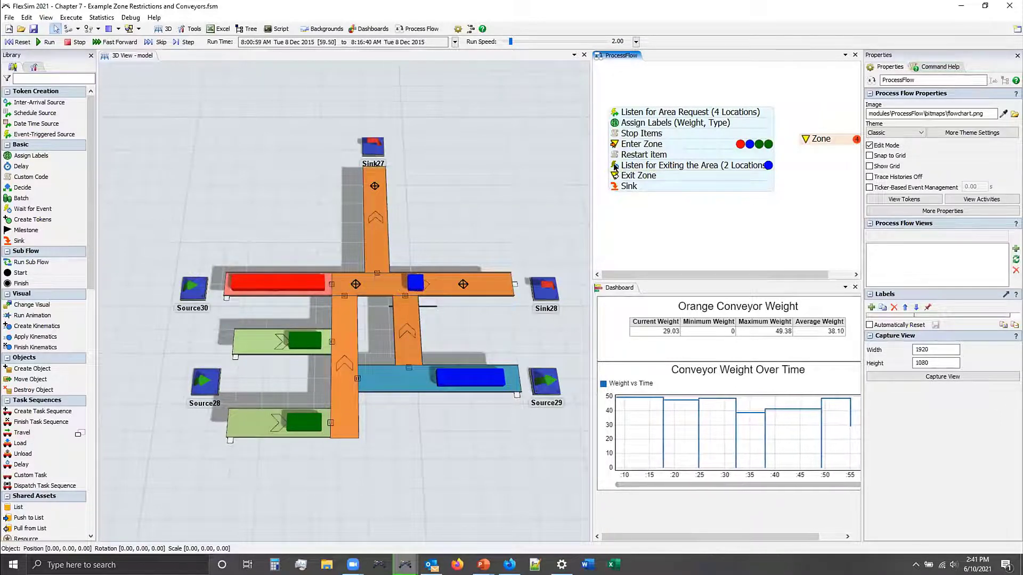
click(687, 165)
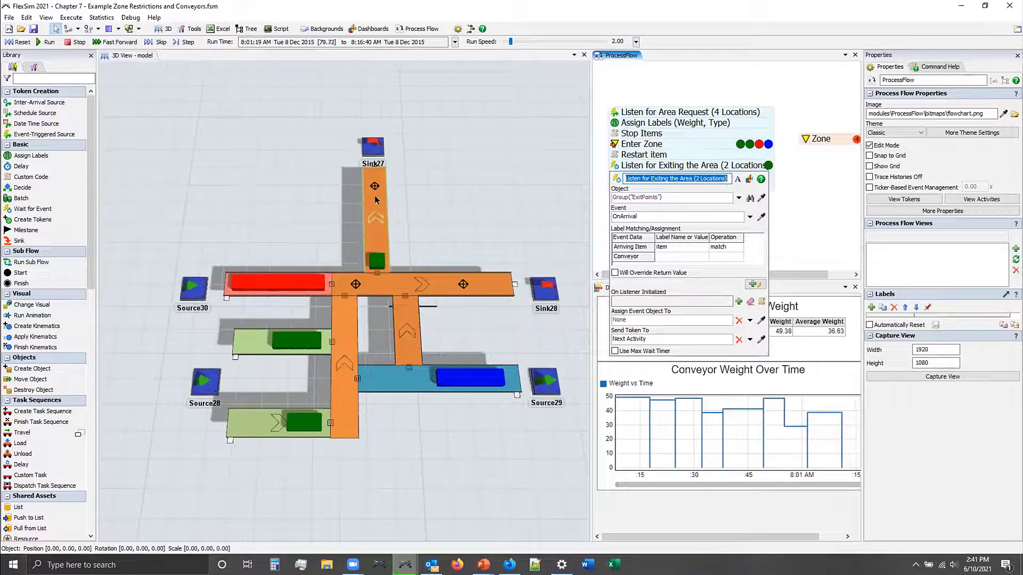
click(794, 227)
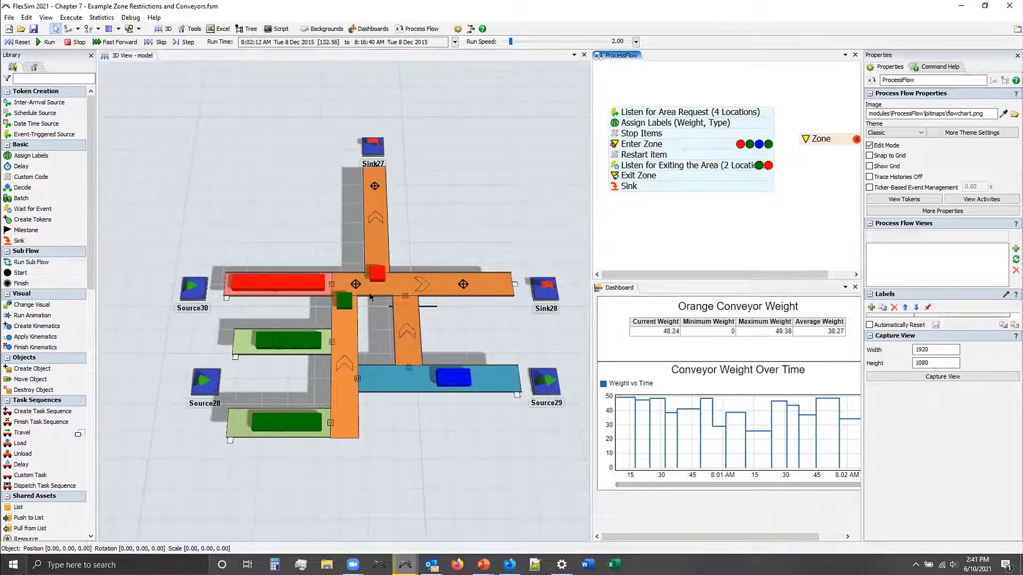
- Compare the item, Weight and Type labels of the green and red tokens in Listen for Exiting the Area, and resume the run
click(768, 166)
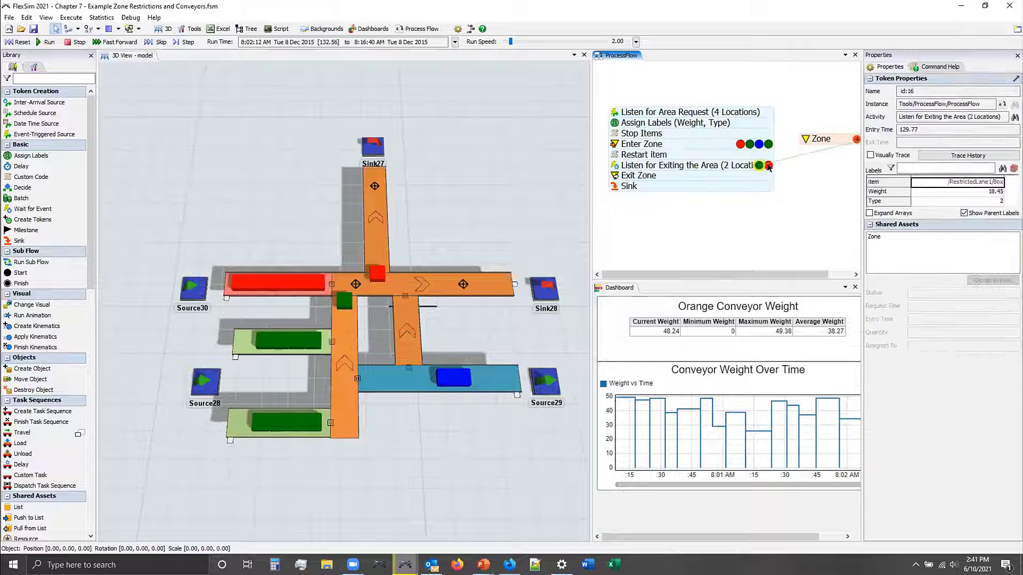
click(767, 165)
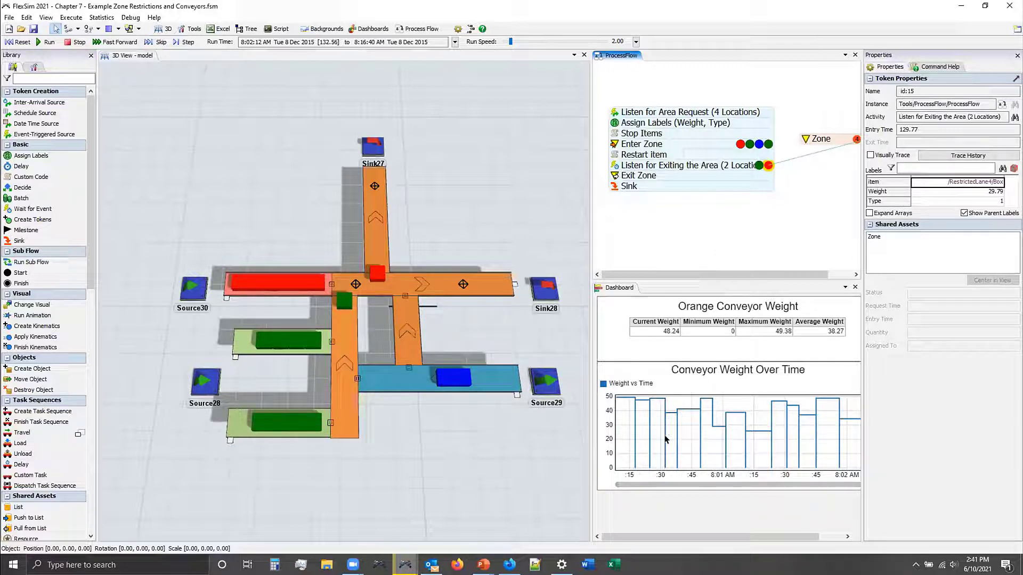
click(47, 42)
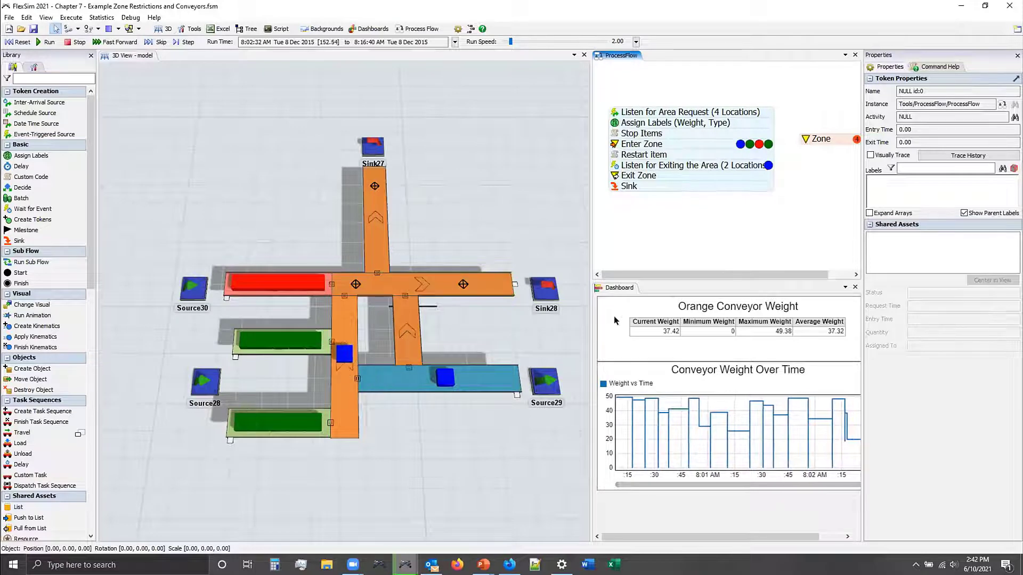
- Check the Weight label of the green box on the orange conveyor against the dashboard's Current Weight with the run stopped
click(693, 307)
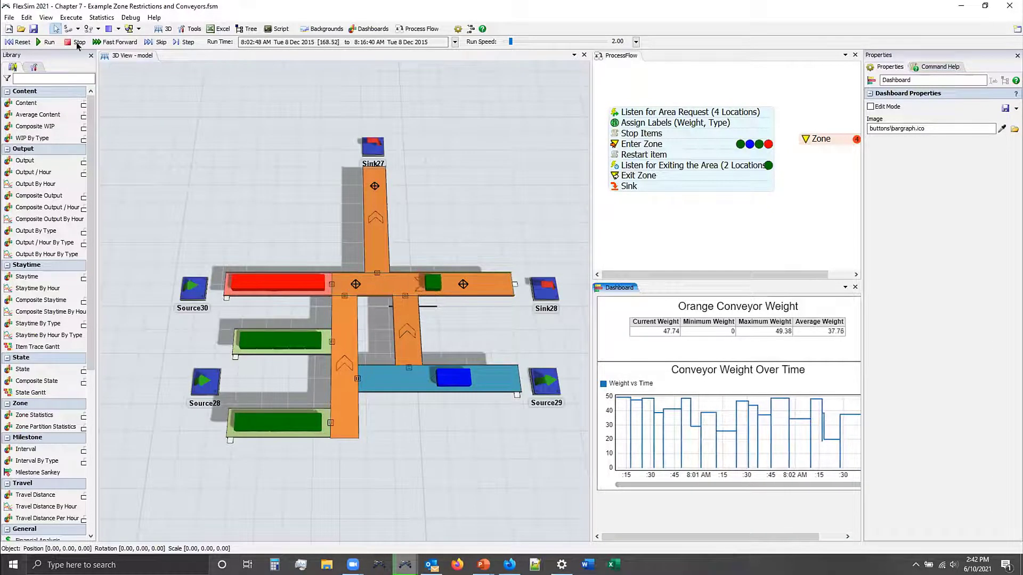
click(447, 281)
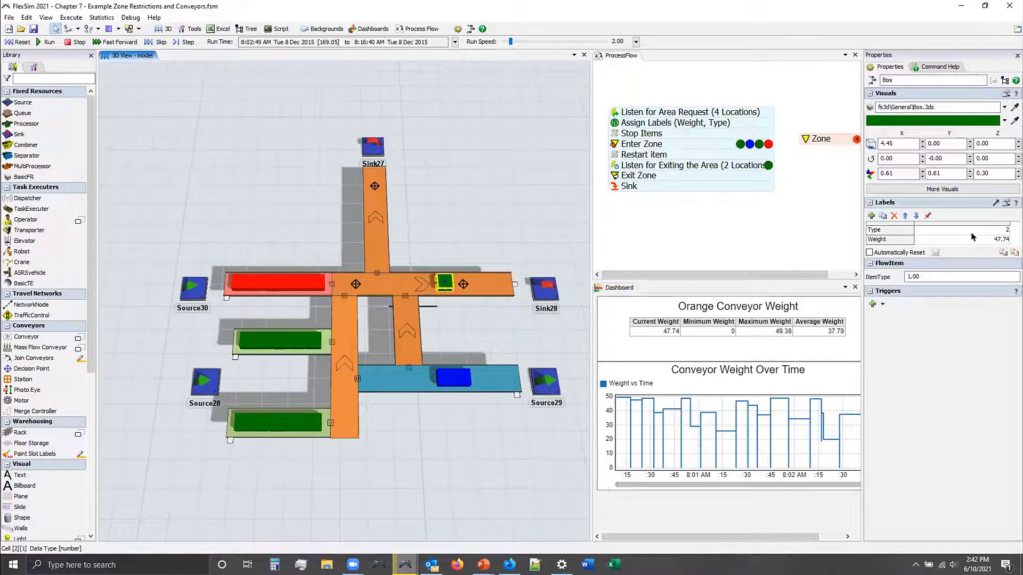
click(998, 239)
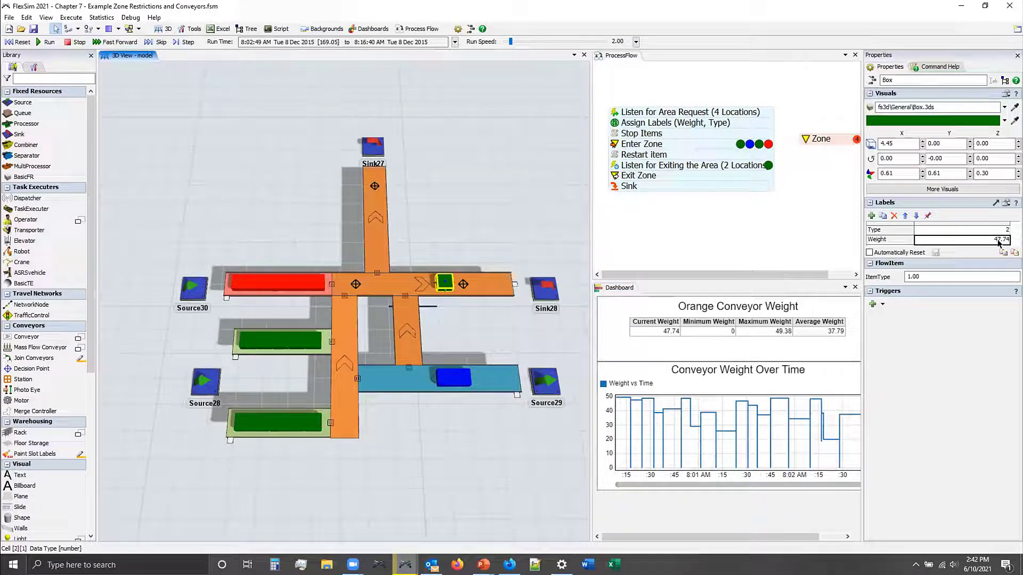
- Reset and rerun the model, and check the dashboard's Current Weight and the Weight label of the red token in Listen for Exiting the Area
click(19, 42)
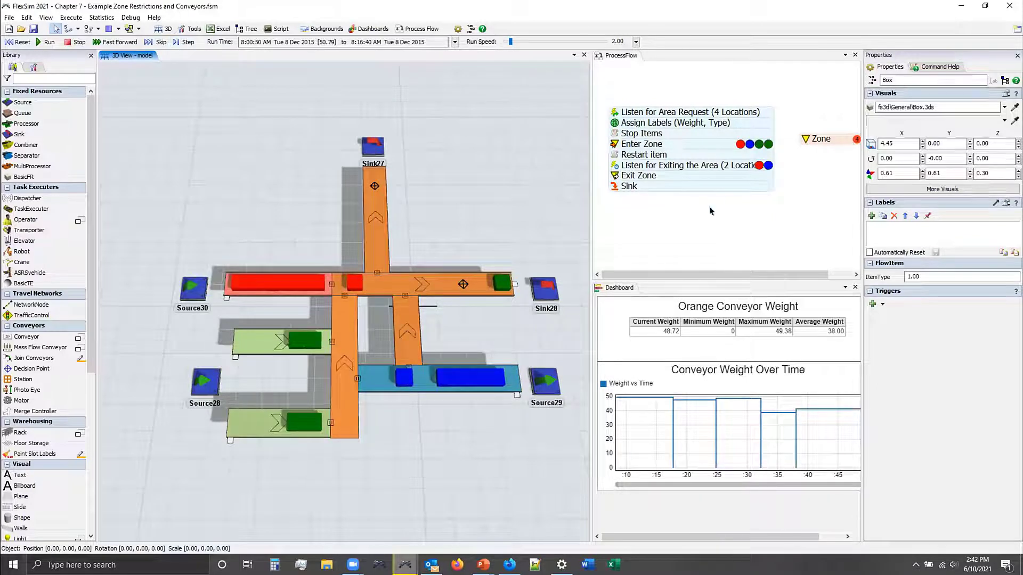
click(666, 335)
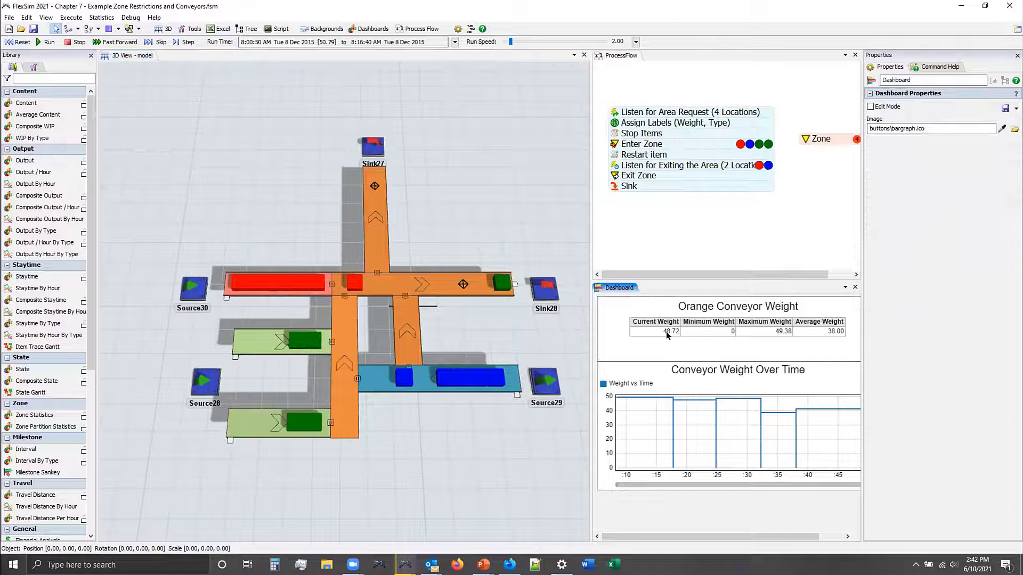
click(762, 166)
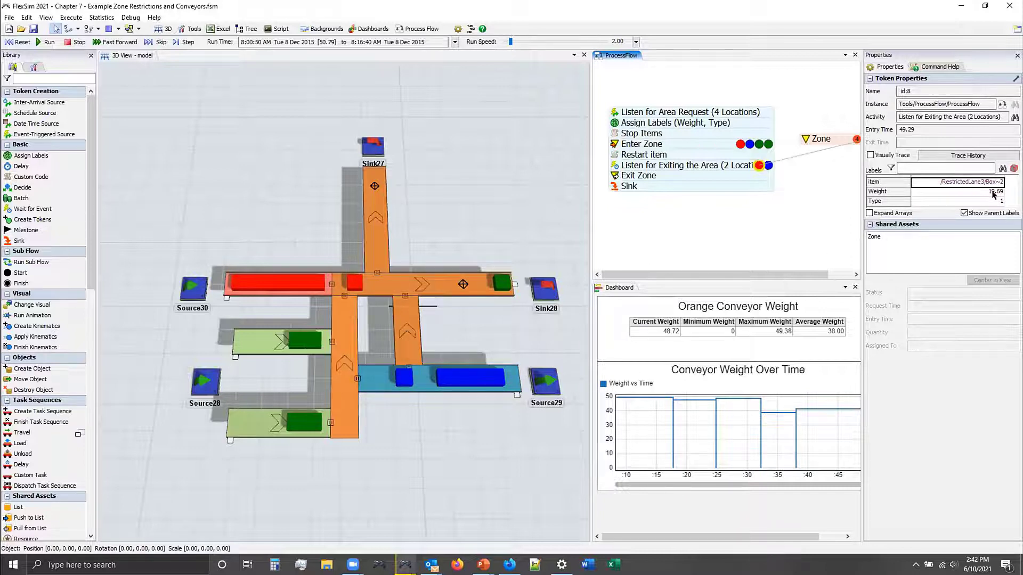
- Compare the labels of the blue token in Listen for Exiting the Area with the Weight and Type labels of the red and blue boxes
click(768, 165)
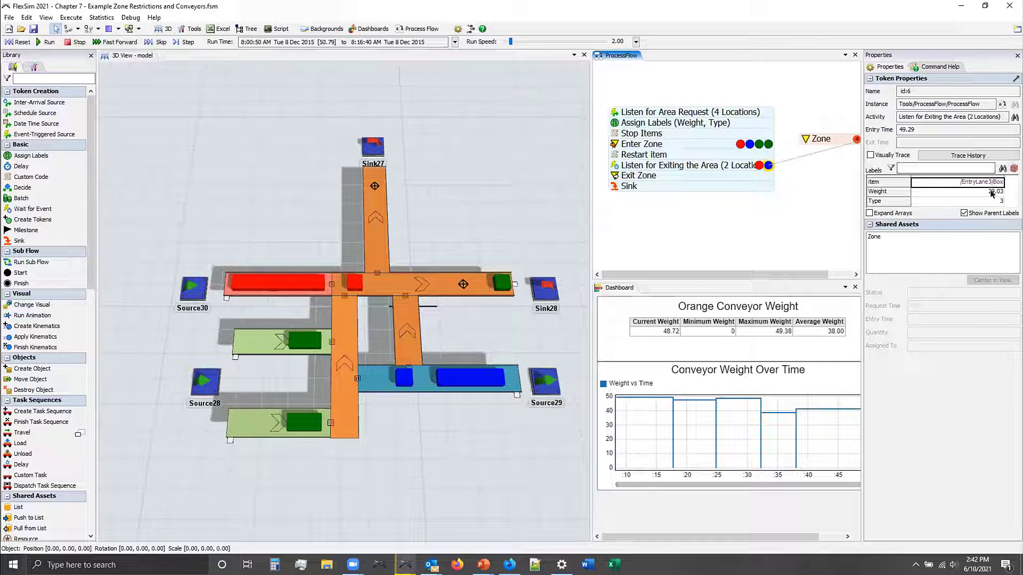
click(354, 283)
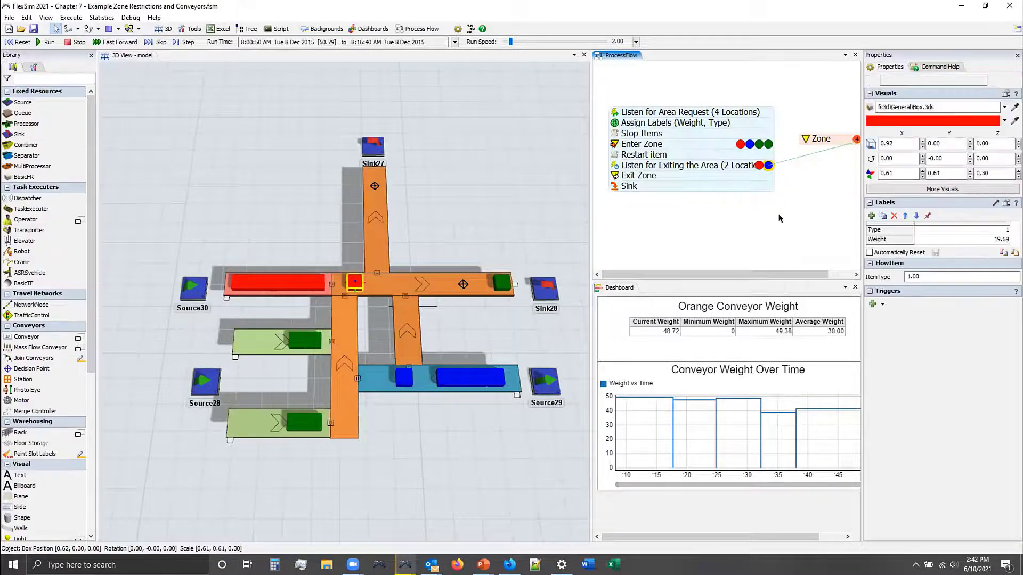
click(404, 377)
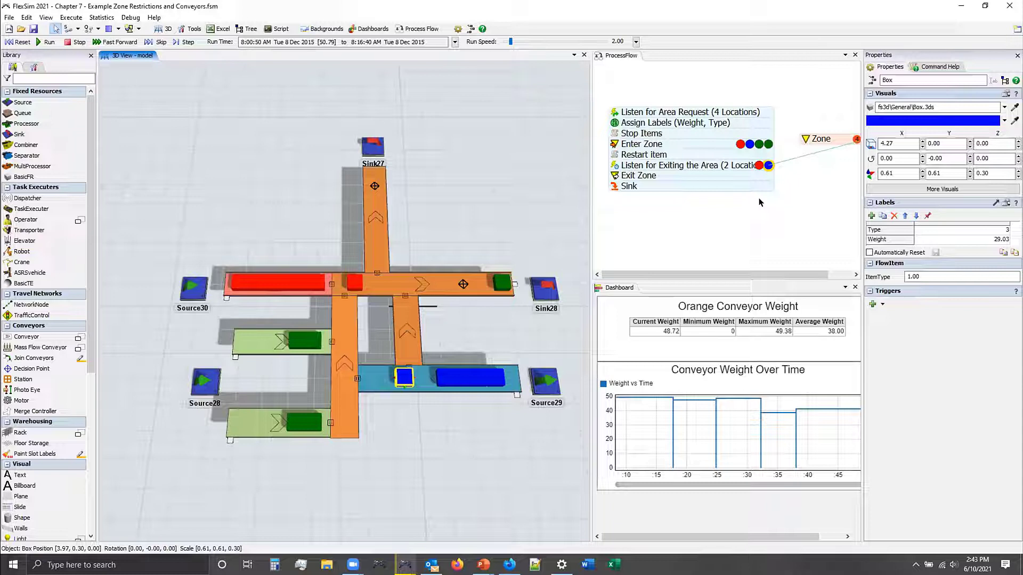
- Select the Zone shared asset in the process flow and watch the restricted conveyors as the model runs on
click(685, 151)
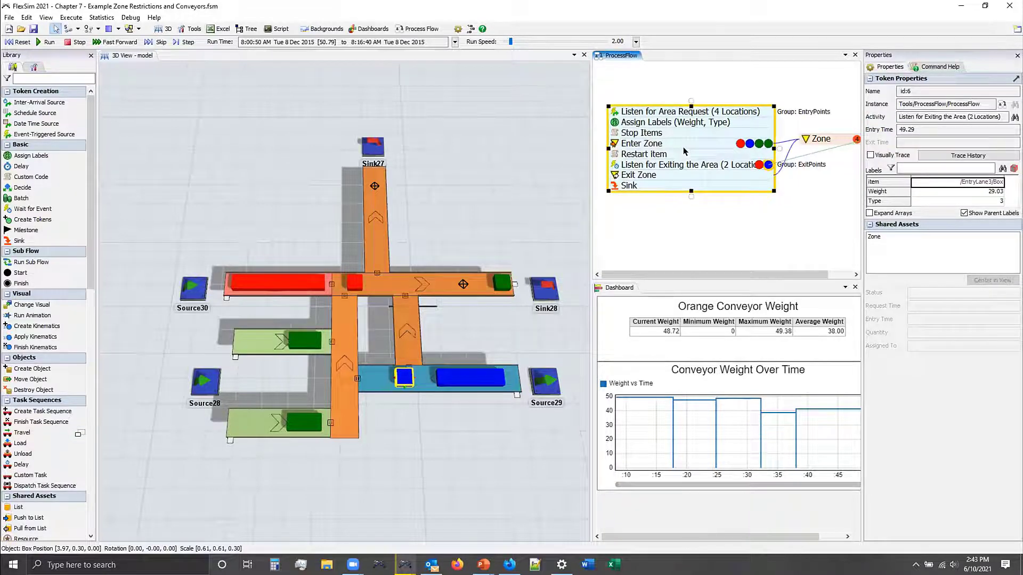
drag(702, 227, 698, 226)
drag(810, 140, 809, 144)
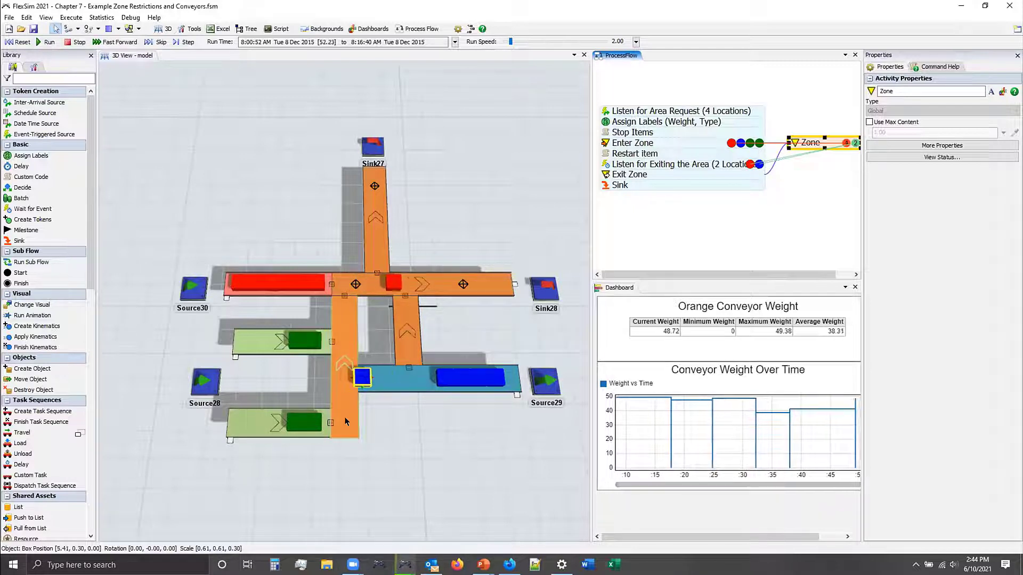
click(413, 428)
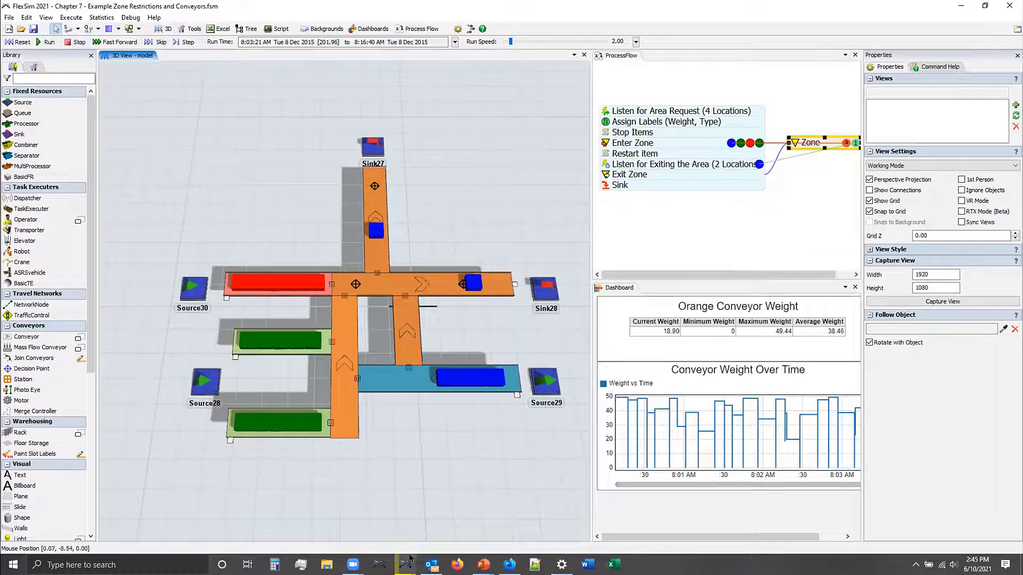
- Switch to the PowerPoint presentation and advance from the Chapter 8 title slide to the List Core Concept slide
click(484, 566)
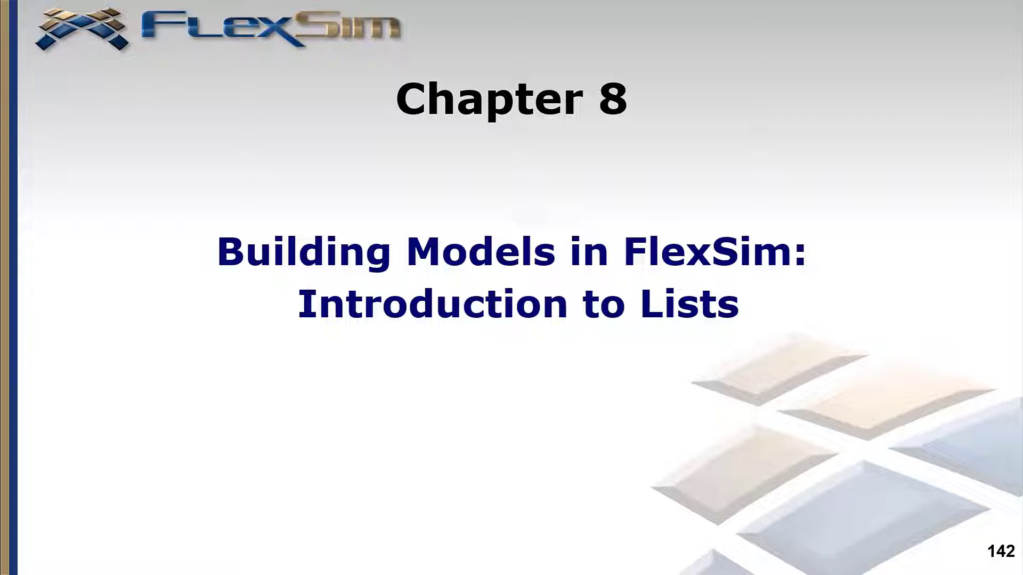
click(701, 327)
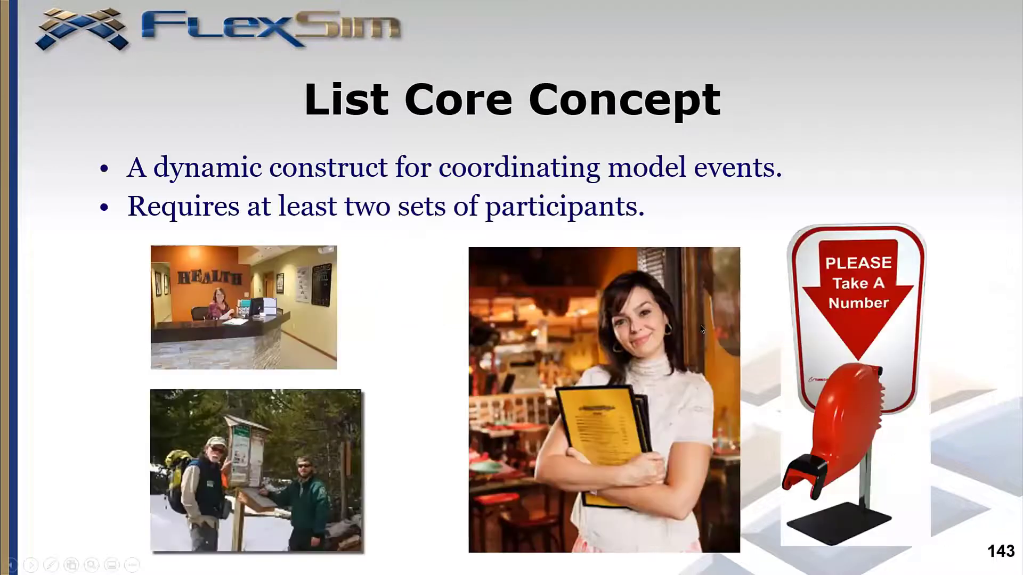
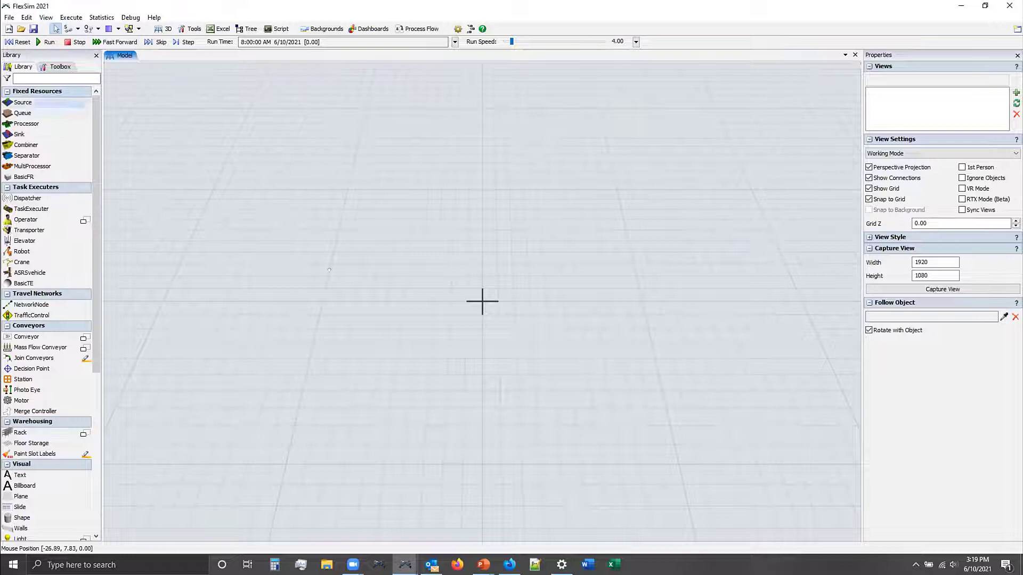
- Lay out a source, a queue, two parallel processors and a sink in flow order in the empty FlexSim model
drag(22, 113, 418, 302)
drag(27, 124, 554, 261)
drag(270, 198, 573, 319)
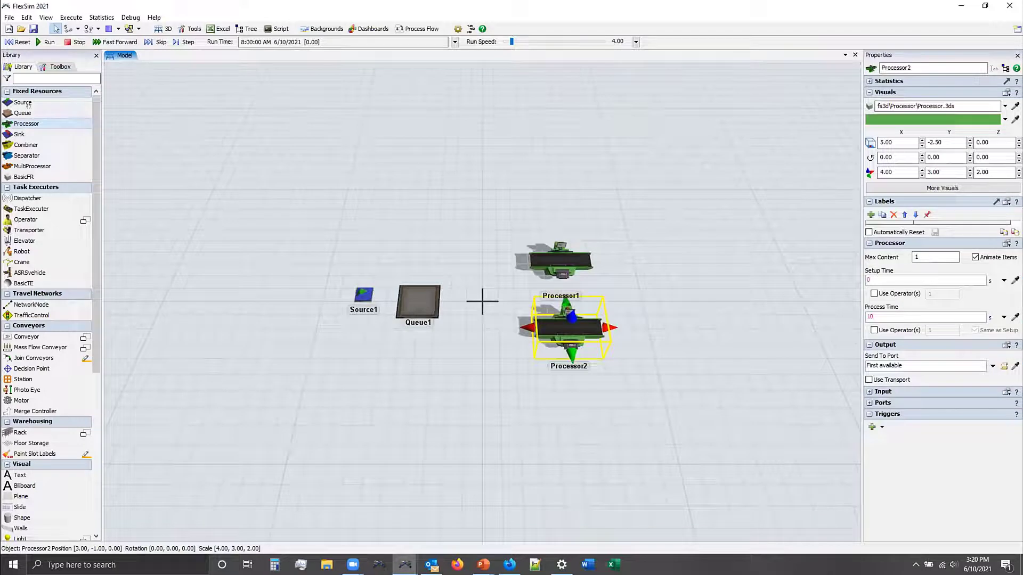
drag(19, 134, 634, 298)
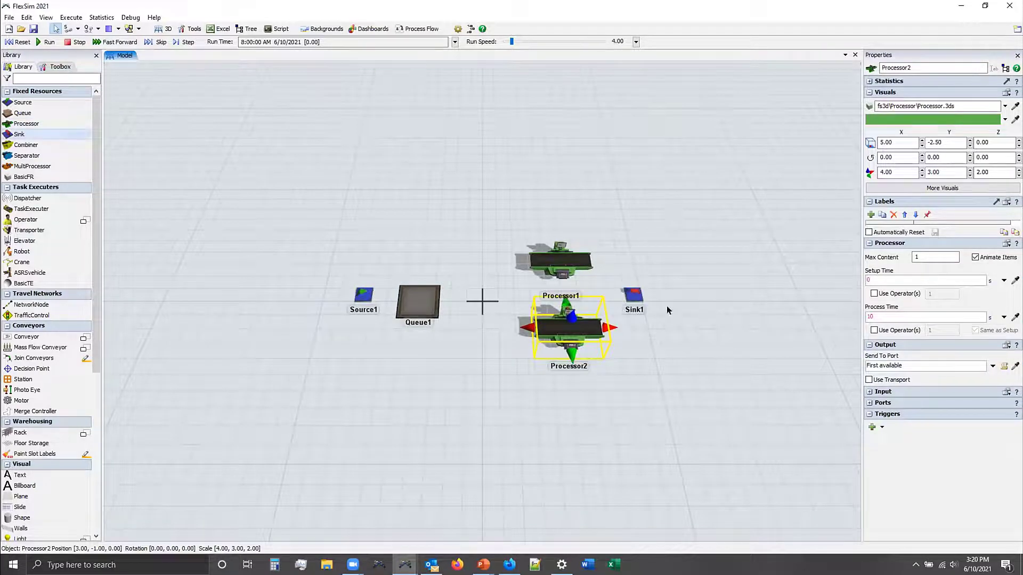
click(389, 217)
- Connect the source to the queue, the queue to both processors, and each processor to the sink
click(362, 294)
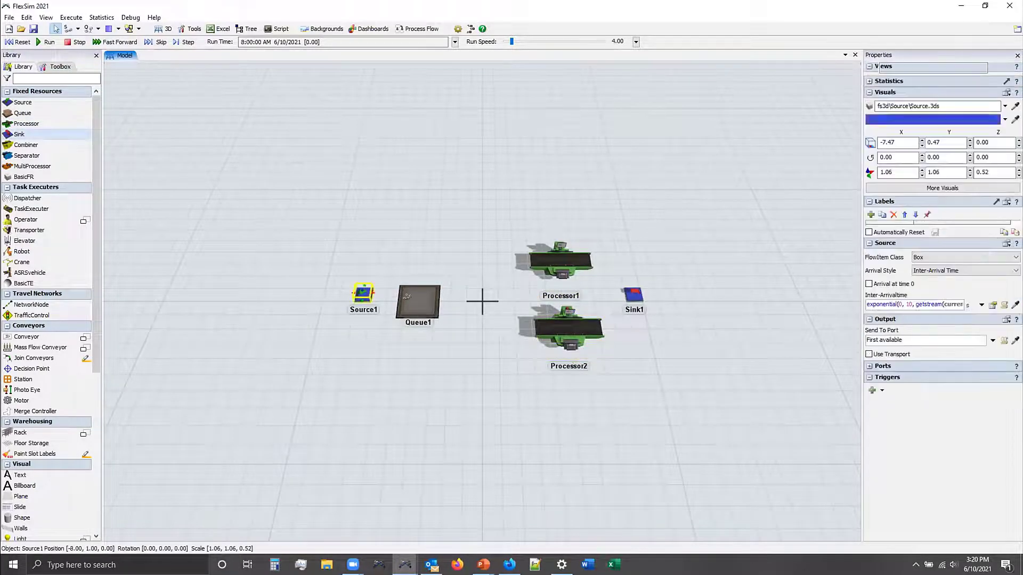
click(418, 302)
click(560, 261)
click(634, 294)
click(418, 303)
click(567, 326)
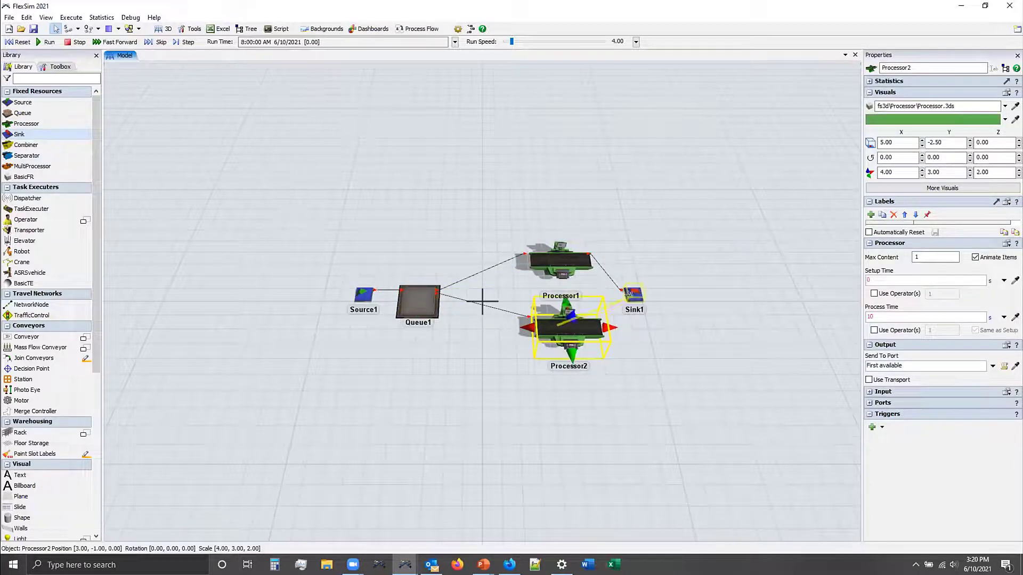
click(629, 293)
click(637, 407)
- Reset and run the model to check the flow and the queue's statistics, and reset it again
scroll(600, 358, up, 3)
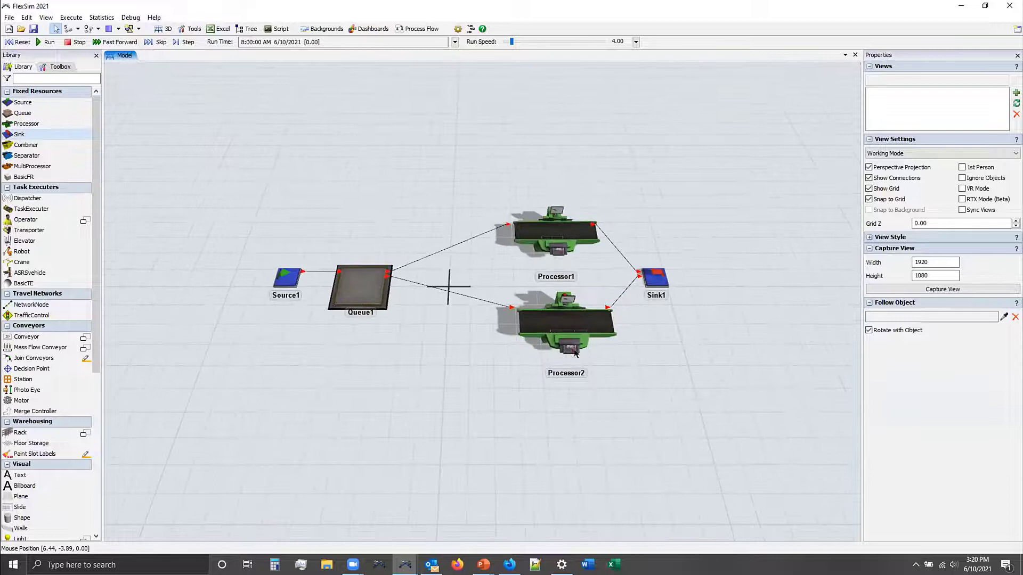
click(19, 41)
click(52, 41)
click(360, 285)
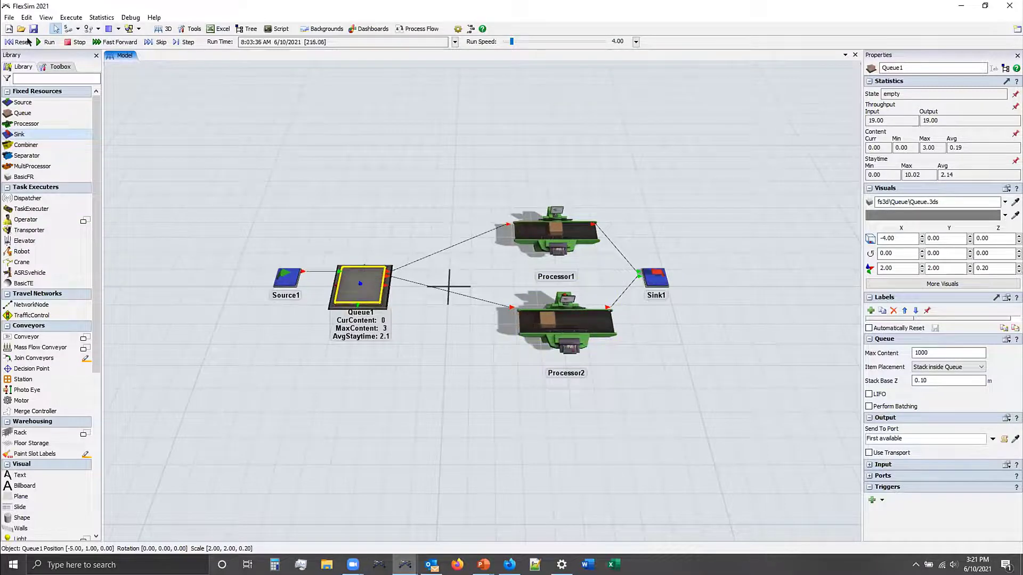
click(21, 42)
- Add a global Item List to the model and place its properties window beside the processors
drag(429, 154, 453, 155)
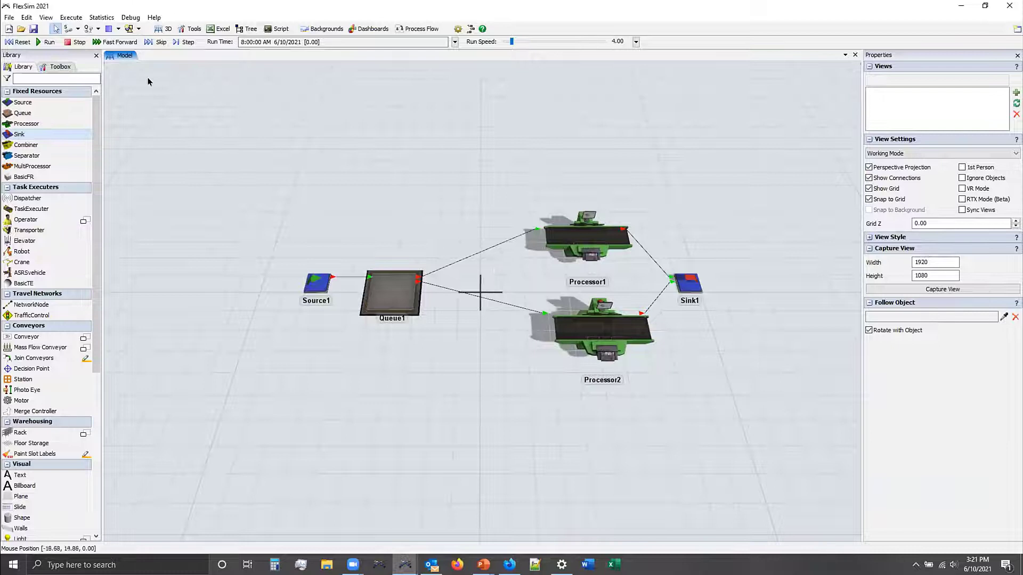
click(60, 67)
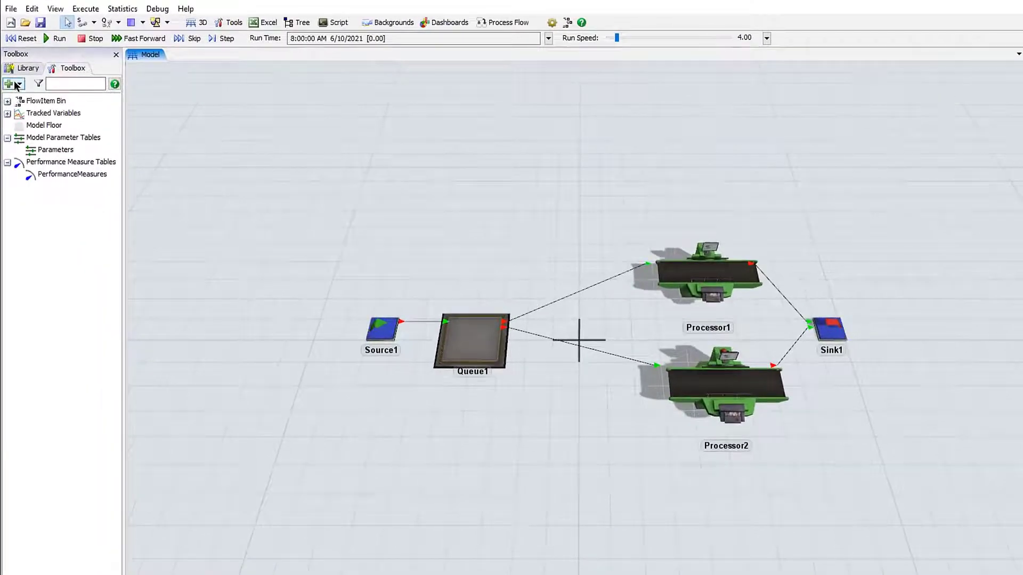
click(16, 85)
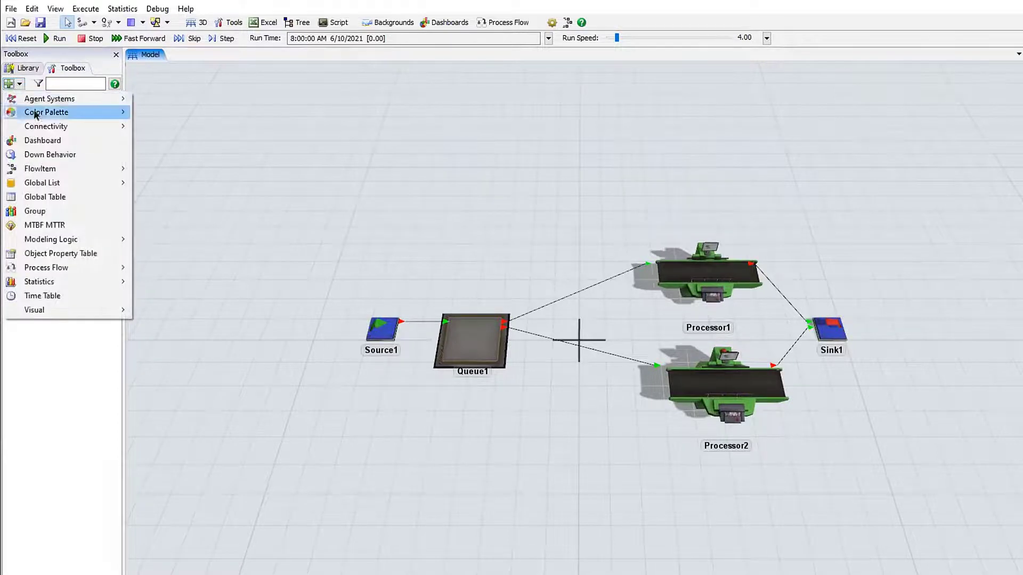
mouse_move(66, 177)
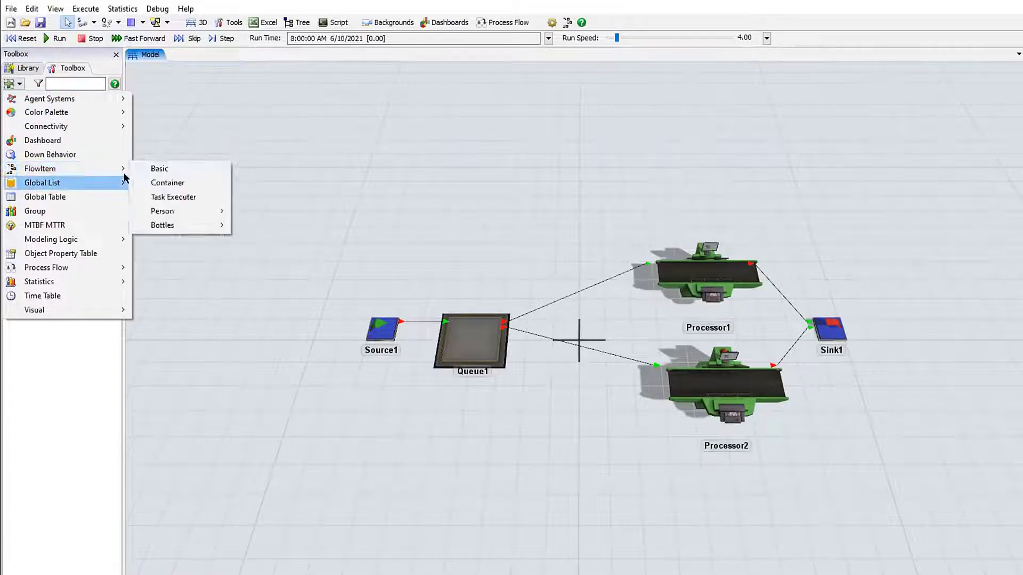
mouse_move(123, 182)
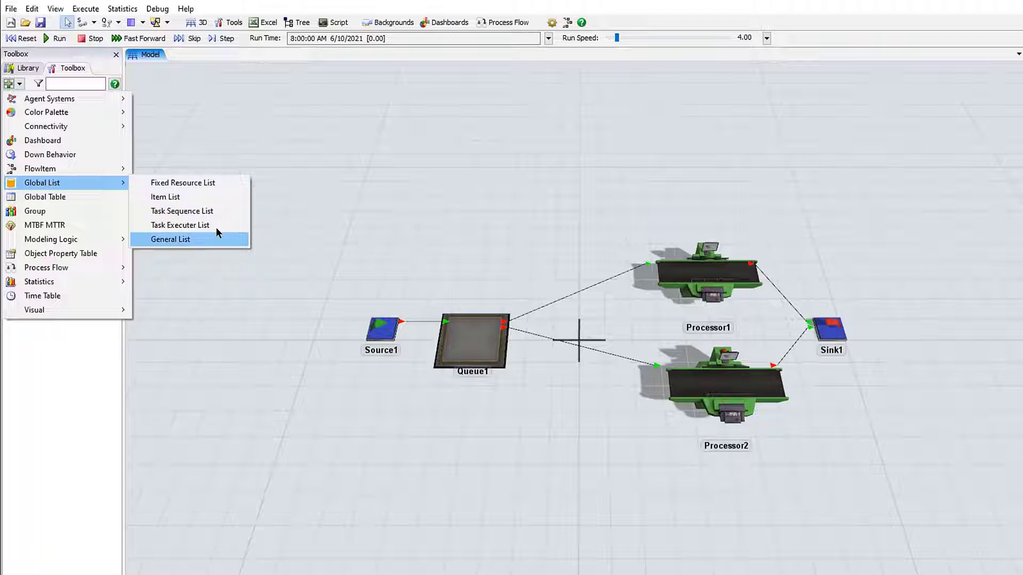
click(210, 197)
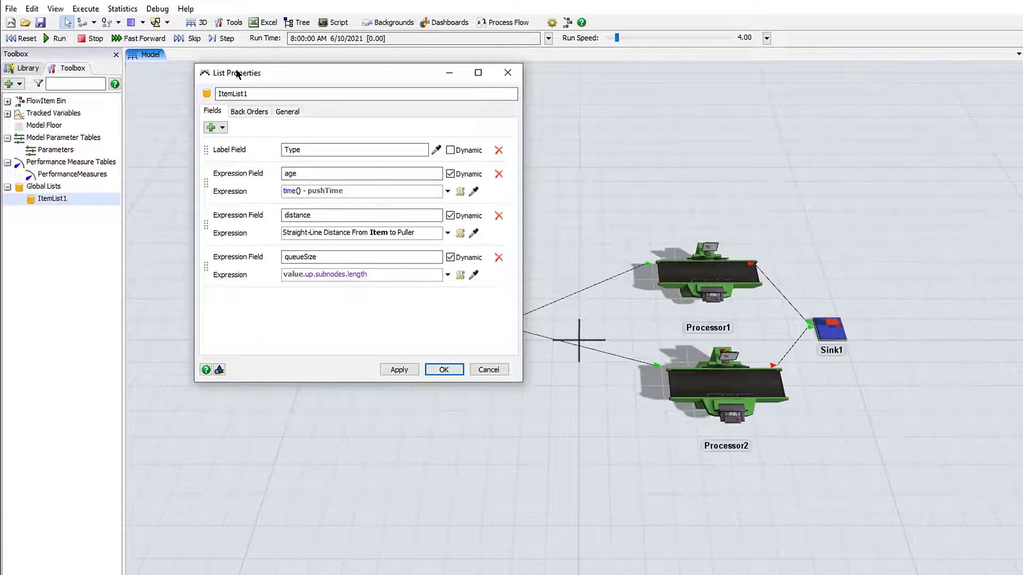
drag(238, 74, 188, 104)
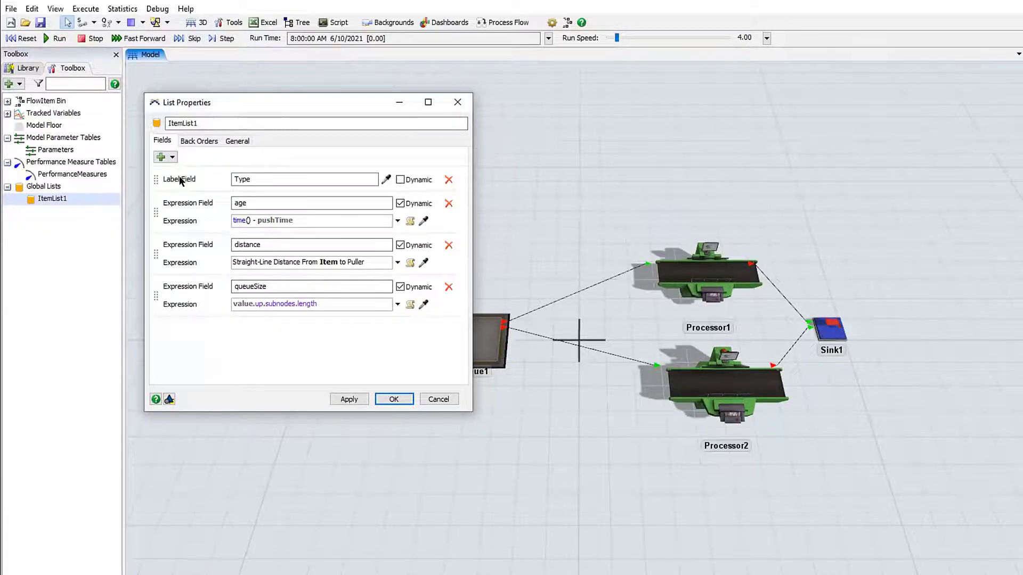
- Review the item list's Type, age, distance and queueSize fields and their expressions, and accept the list properties
click(255, 172)
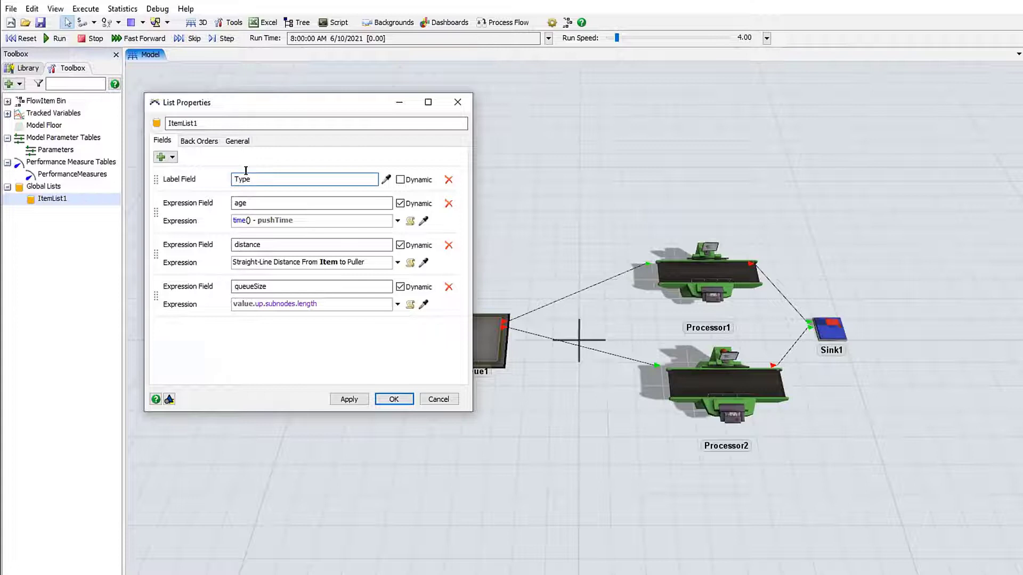
click(245, 199)
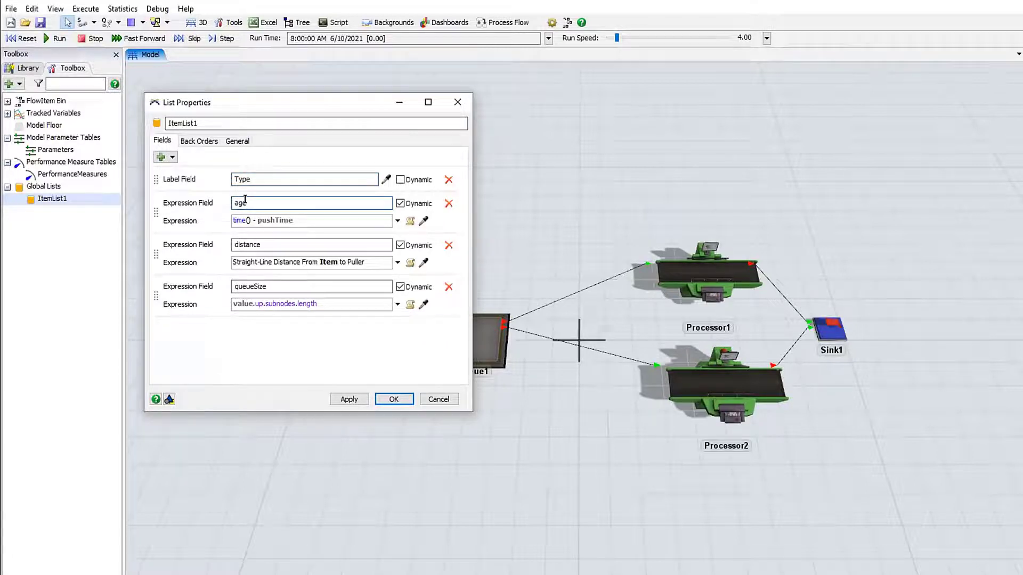
click(268, 245)
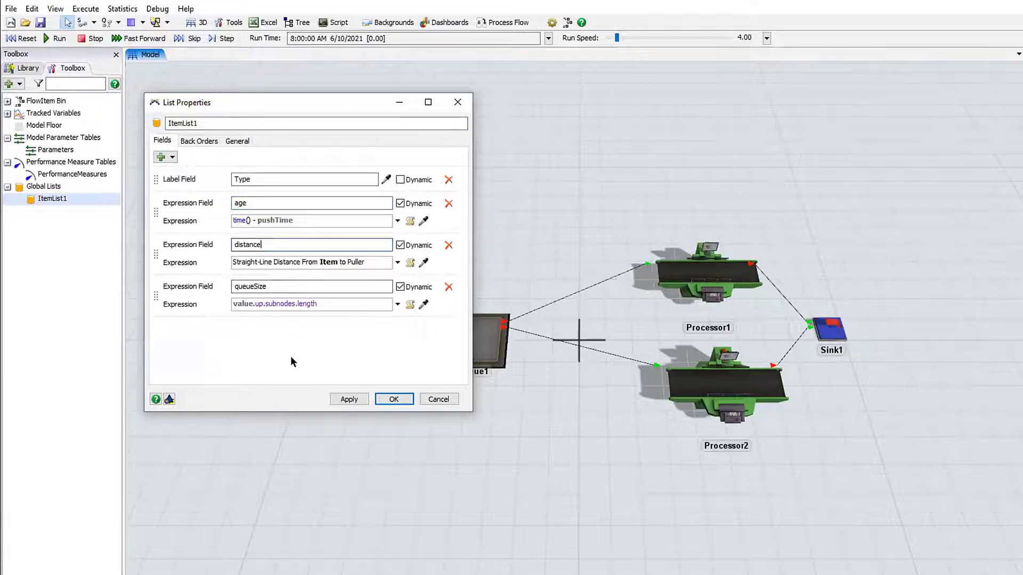
click(288, 287)
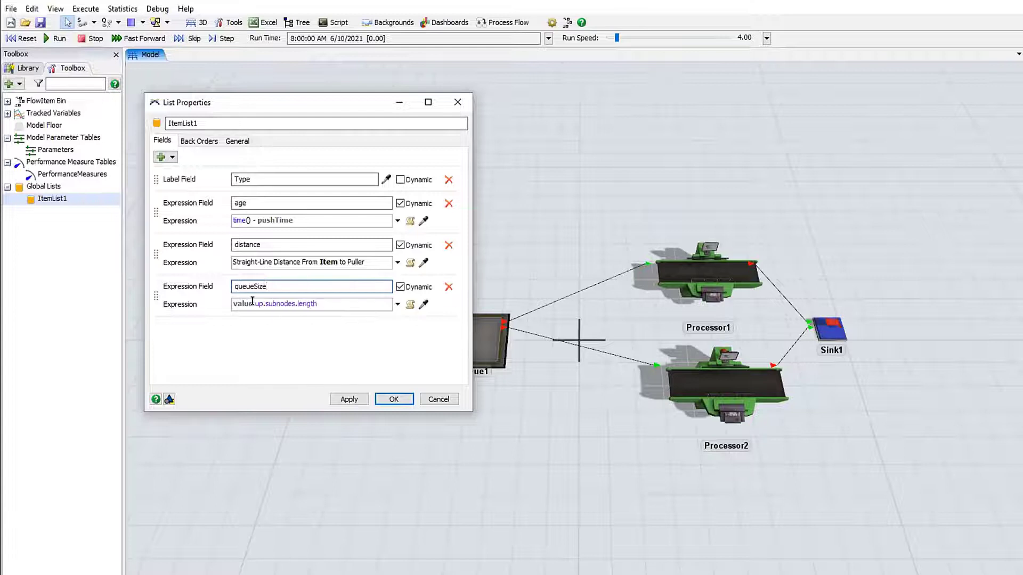
double_click(233, 301)
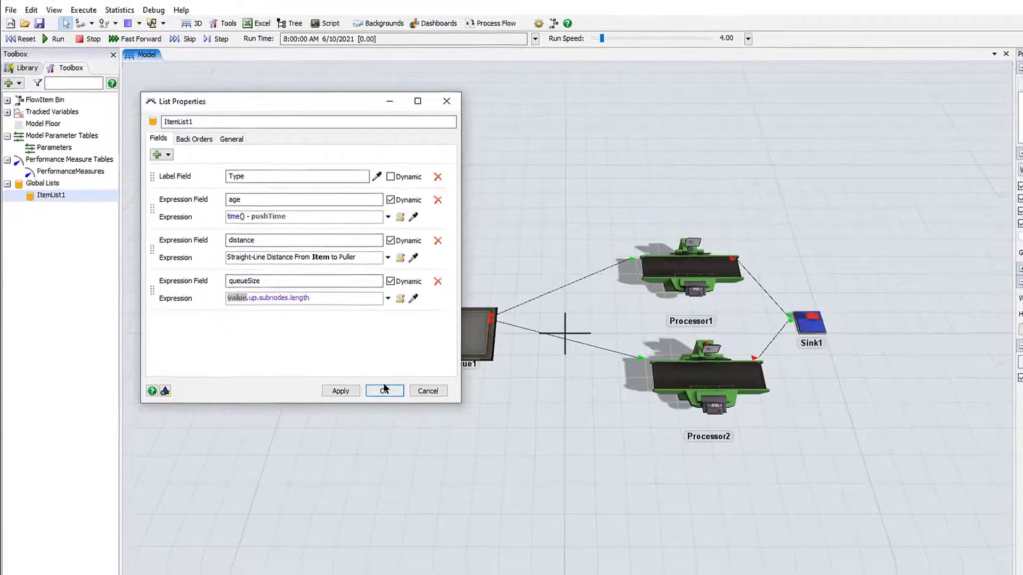
click(384, 389)
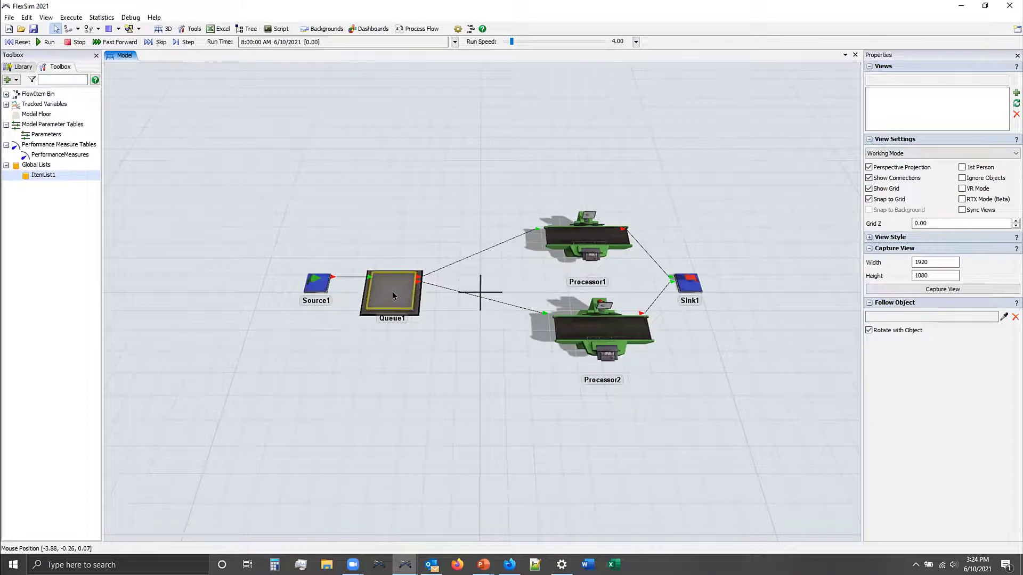
- Set the queue's Send To Port option to push its items to ItemList1
click(393, 296)
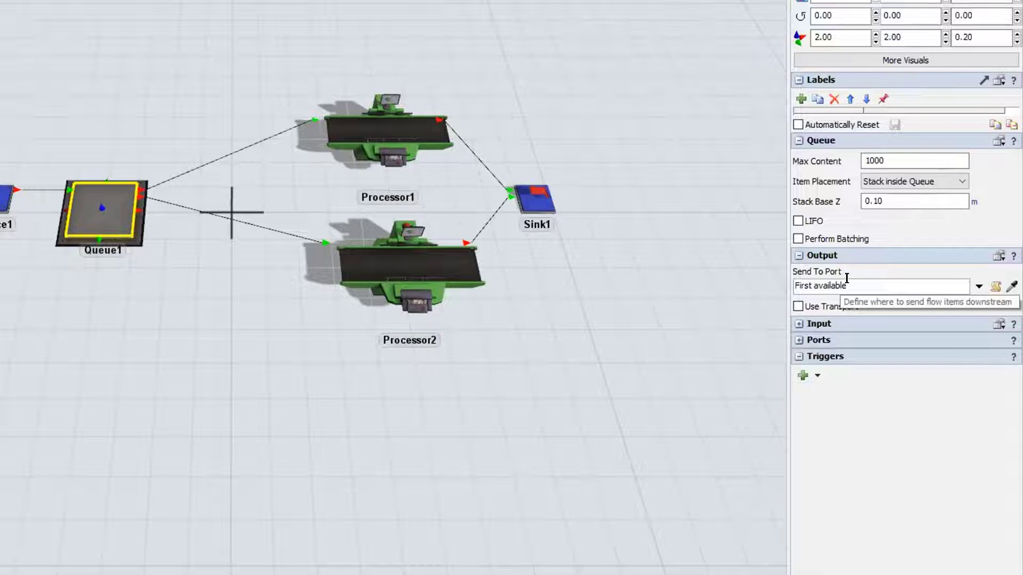
click(978, 288)
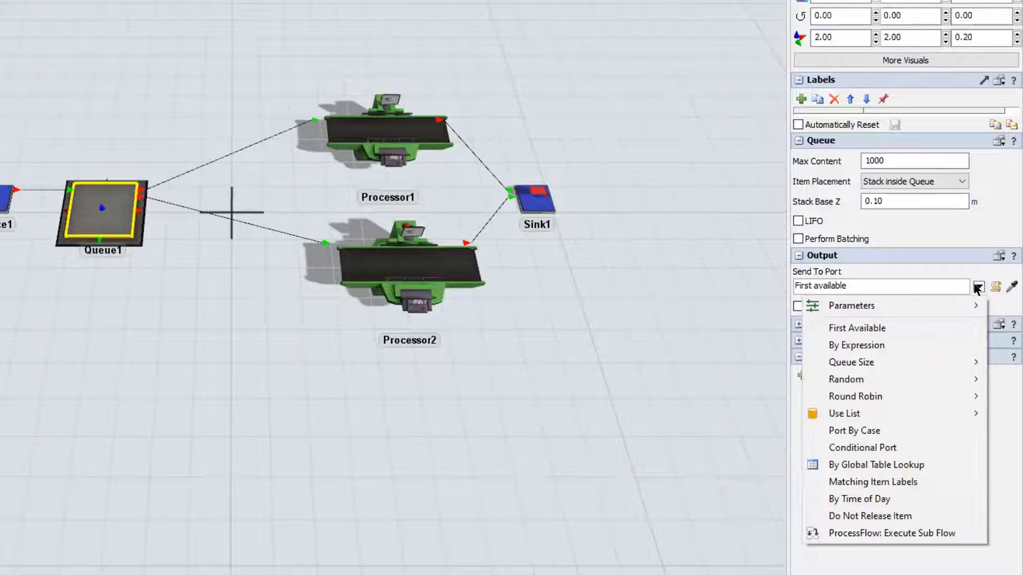
mouse_move(938, 418)
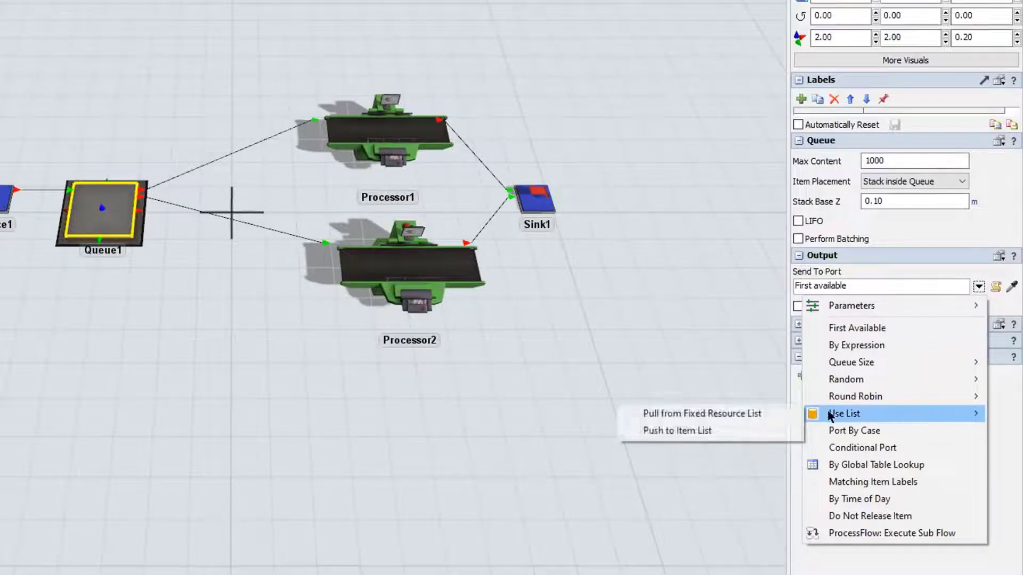
click(713, 435)
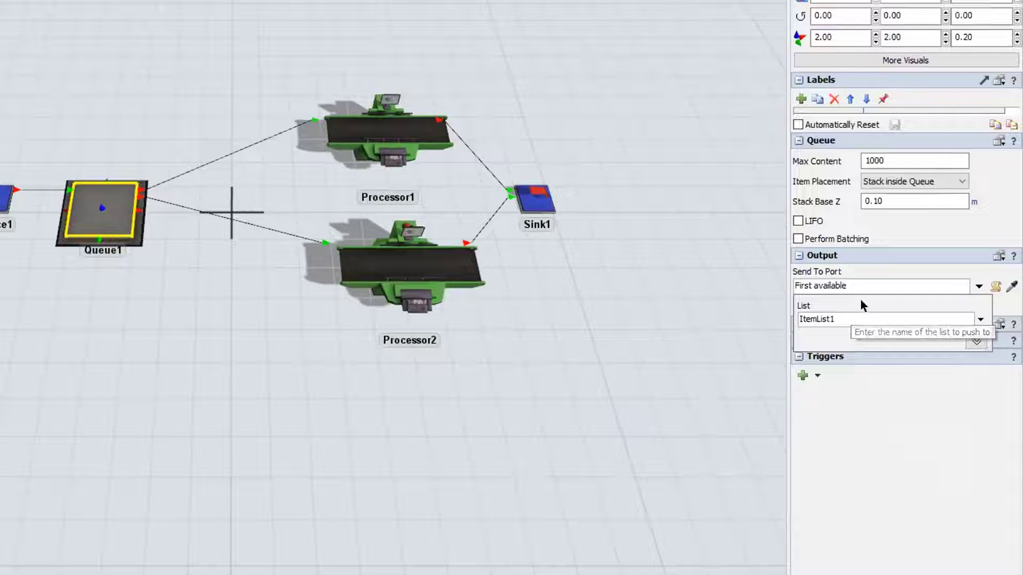
click(843, 316)
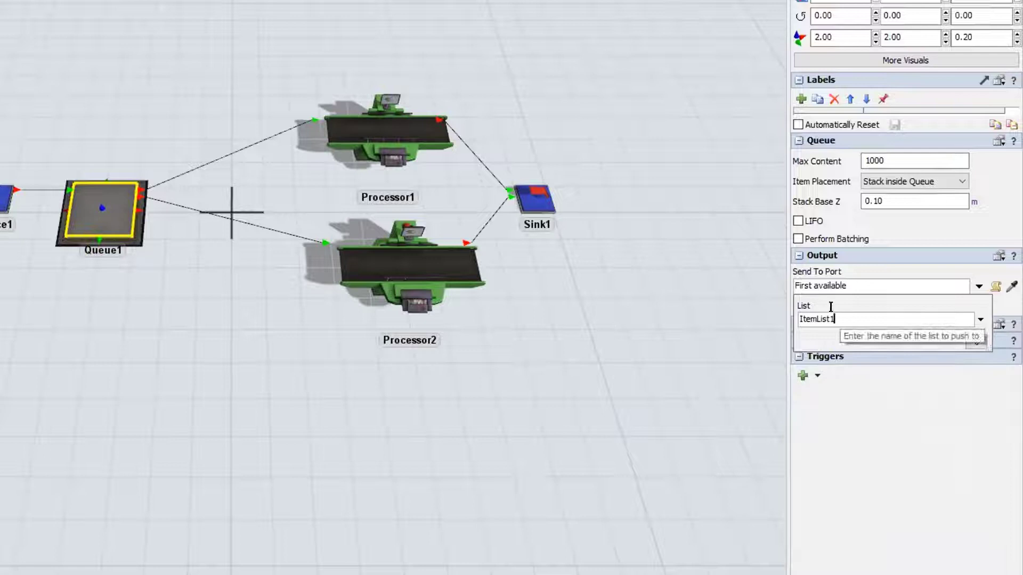
click(979, 319)
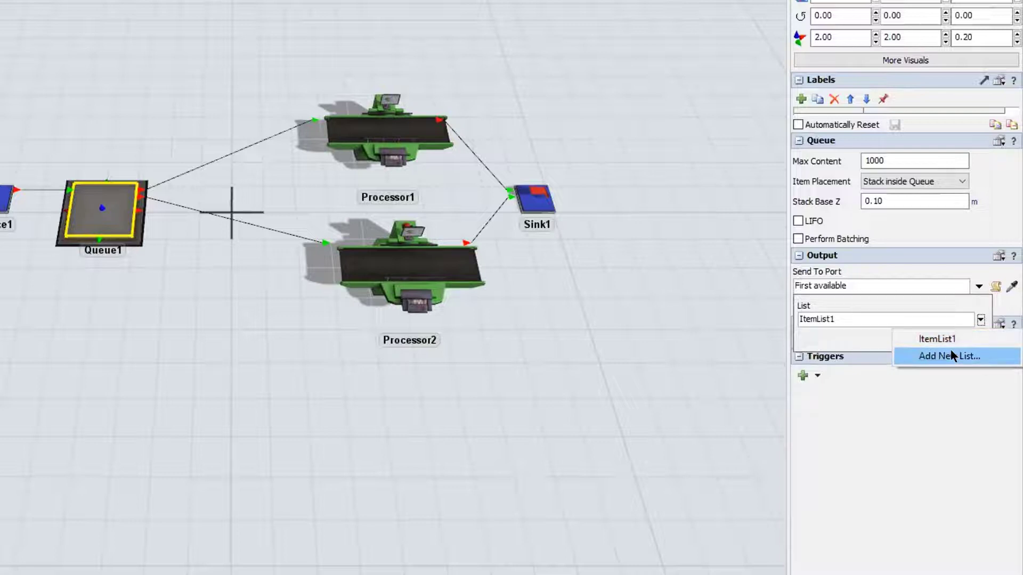
click(914, 272)
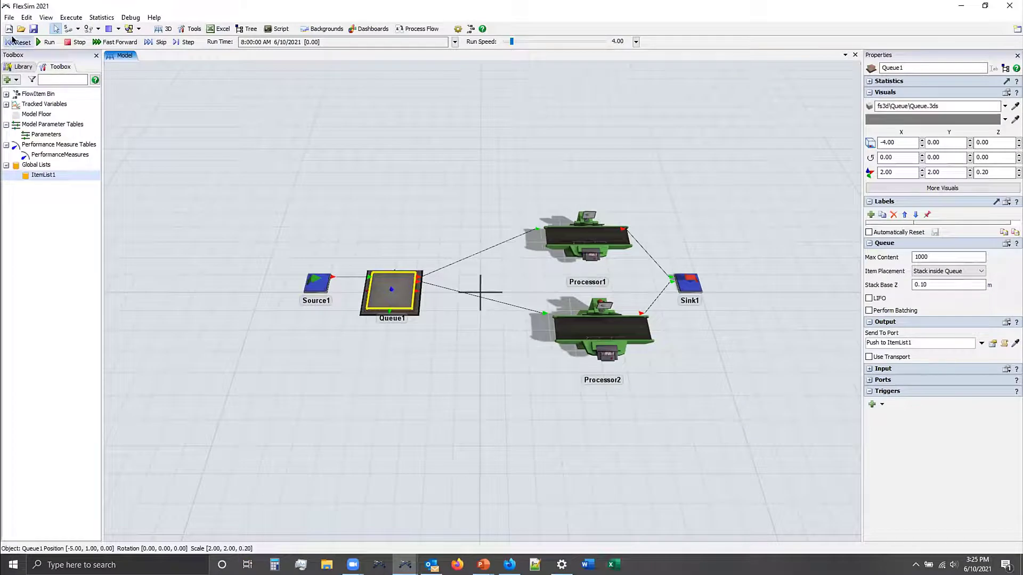
- Run the model and open the entries table of ItemList1, docking it beneath the 3D view
click(46, 42)
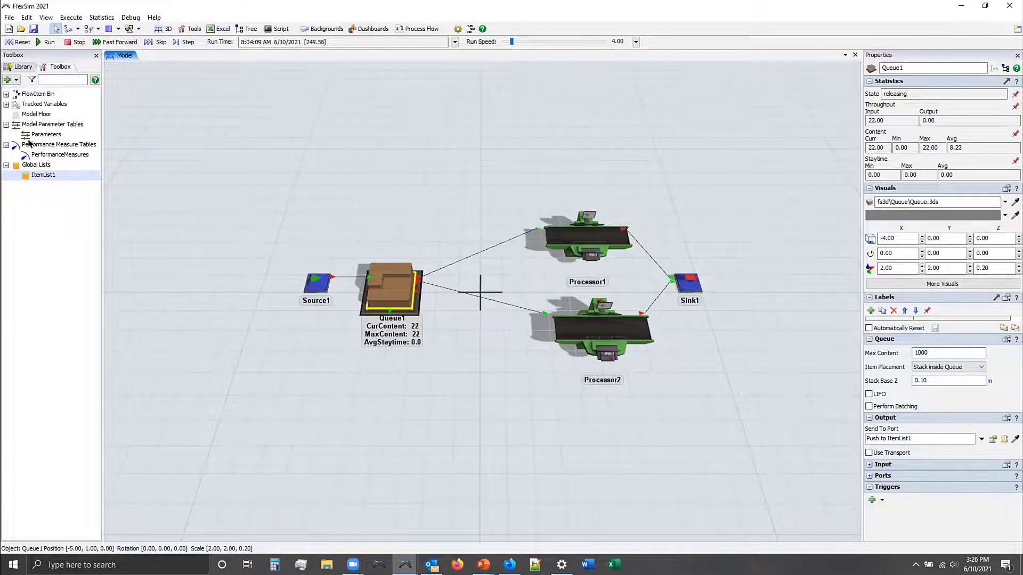
right_click(35, 174)
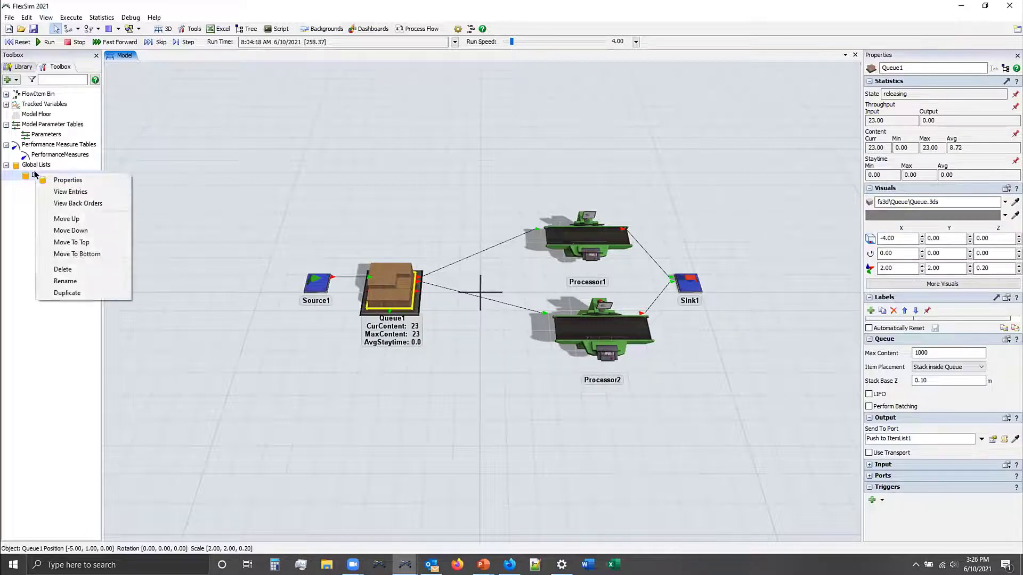
click(56, 191)
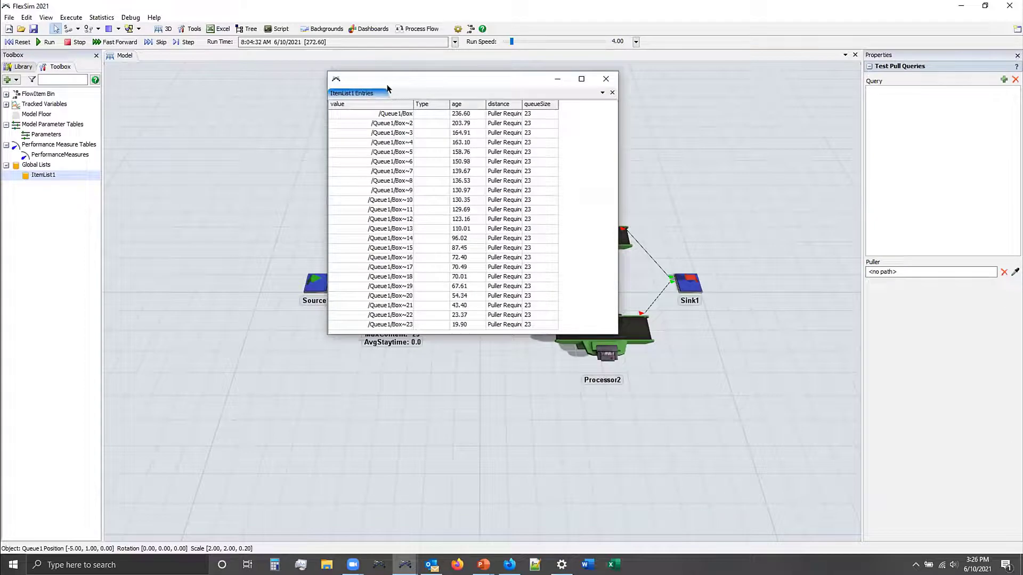
drag(387, 88, 360, 333)
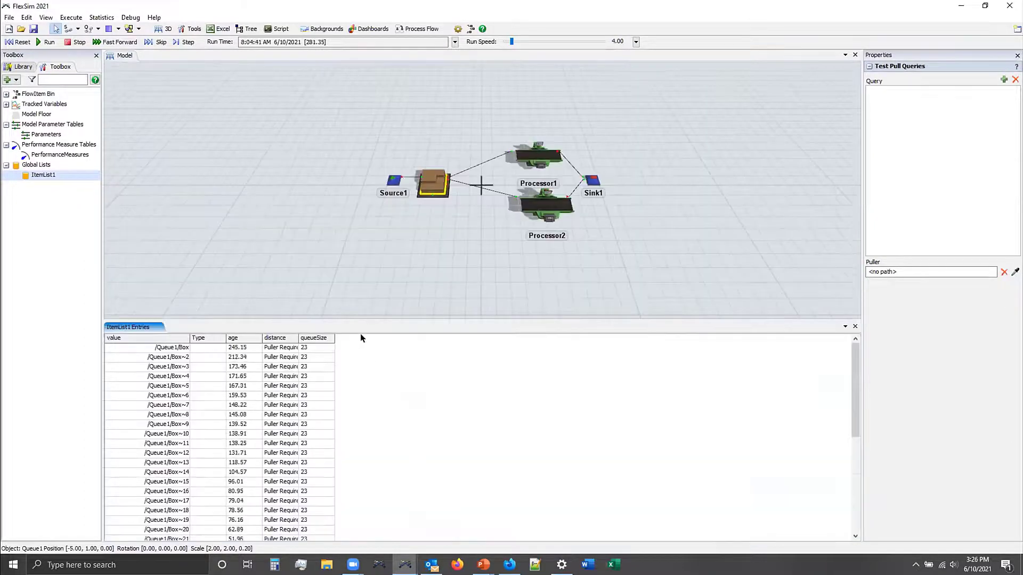
click(445, 261)
scroll(445, 260, up, 3)
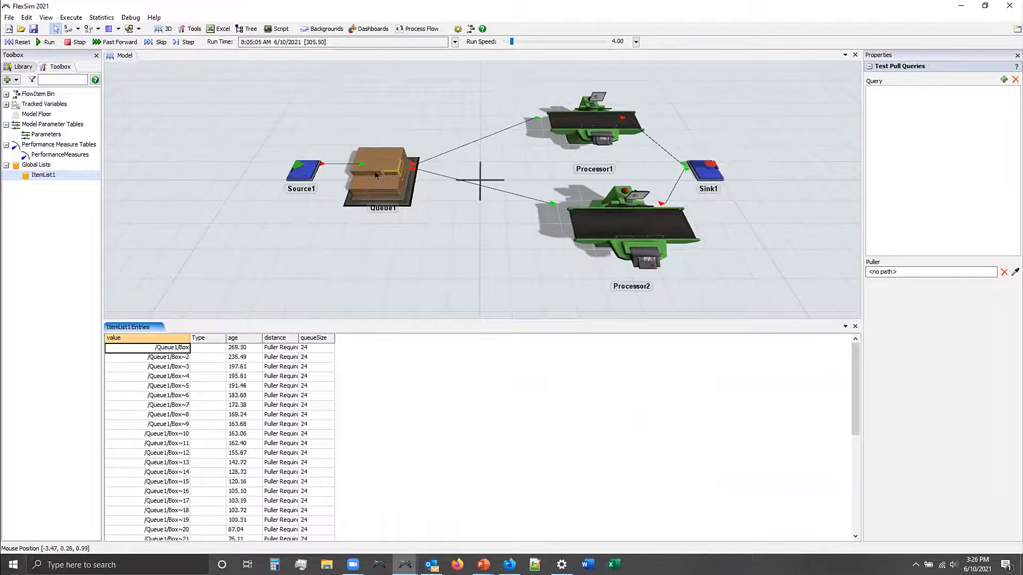
- Examine the value, Type, age, distance and queueSize columns of the list entries, widening the distance column, and reset the model
click(207, 348)
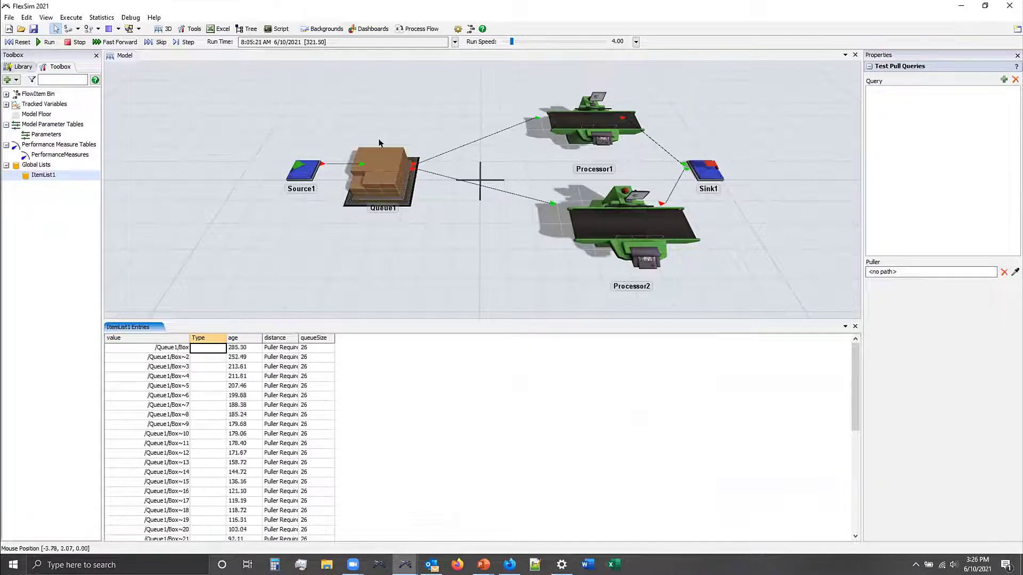
click(246, 347)
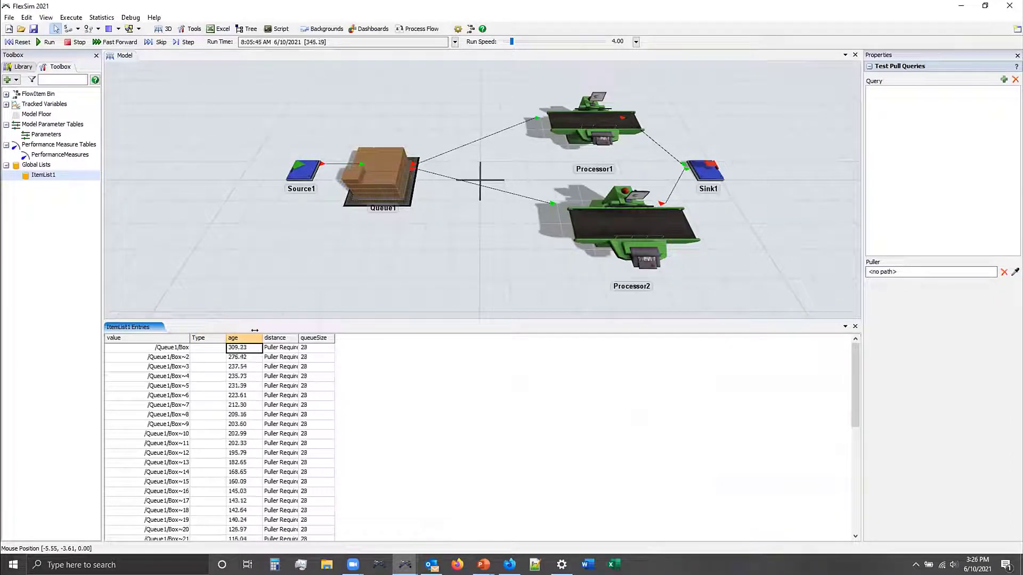
drag(299, 338, 323, 338)
click(308, 349)
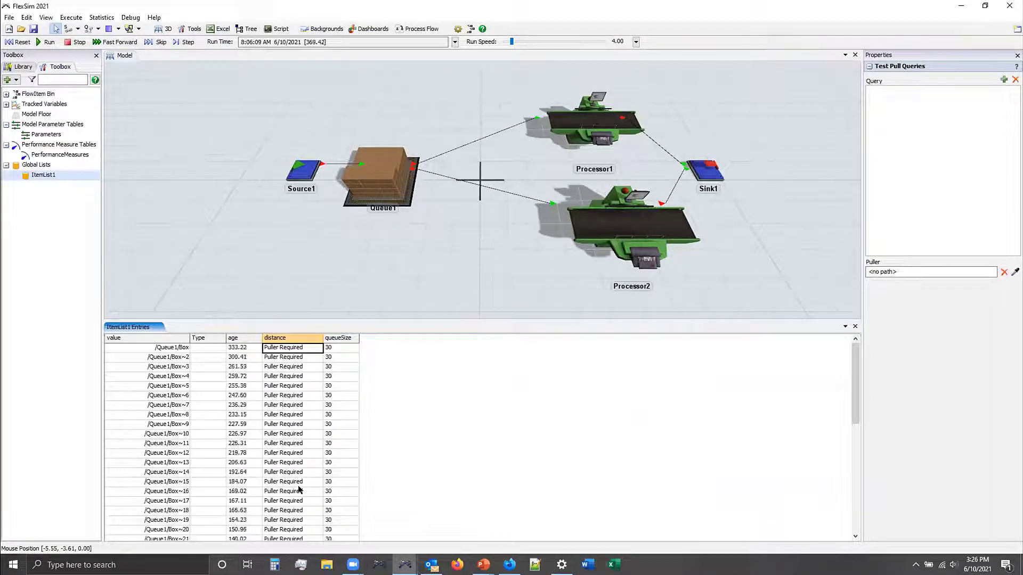
click(329, 340)
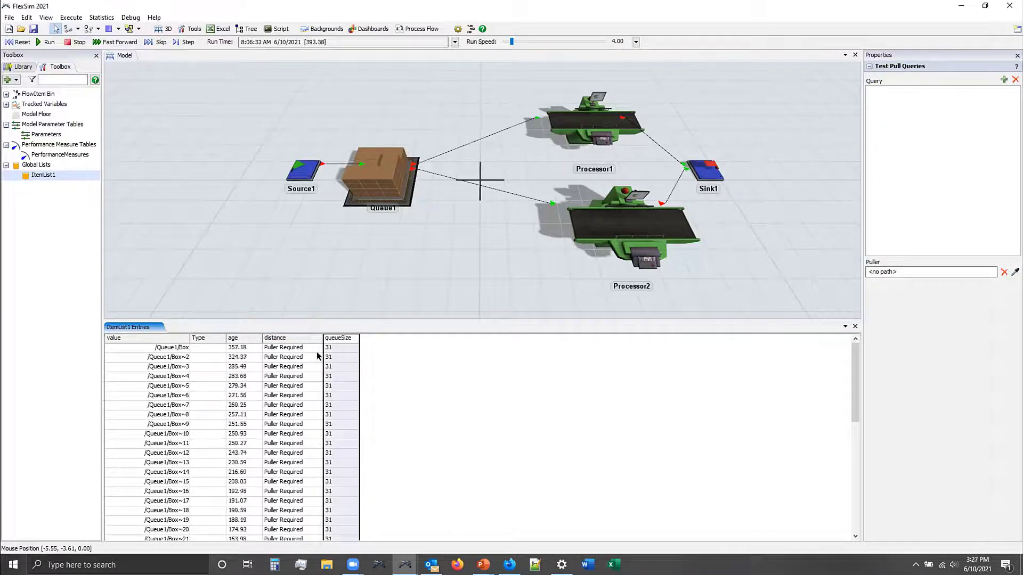
click(178, 348)
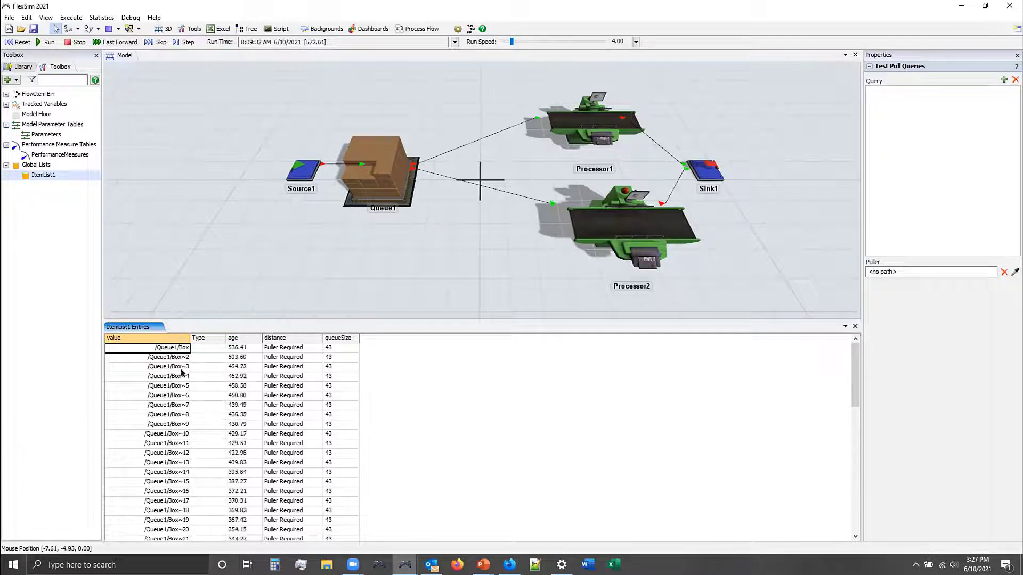
click(393, 203)
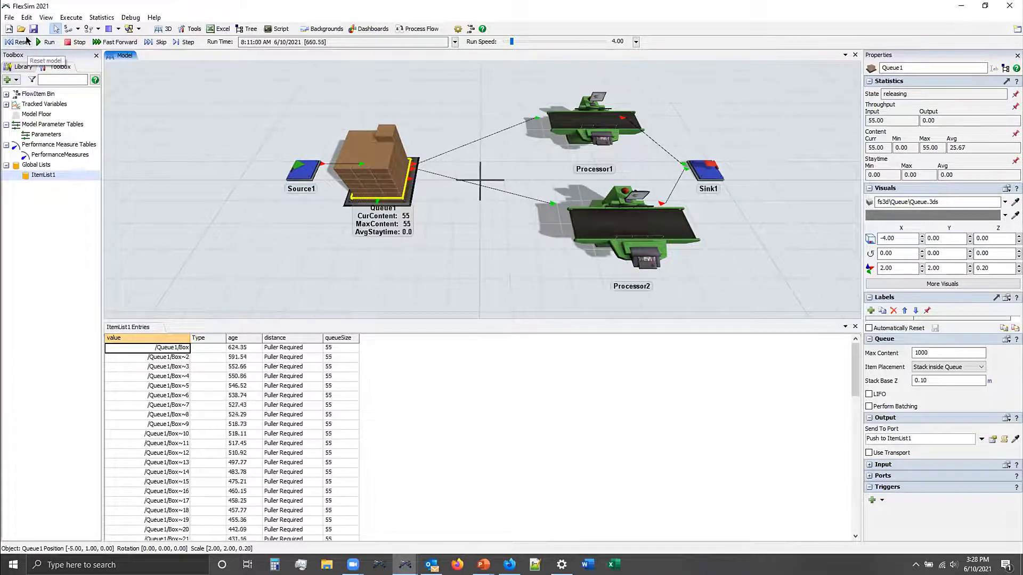
click(22, 41)
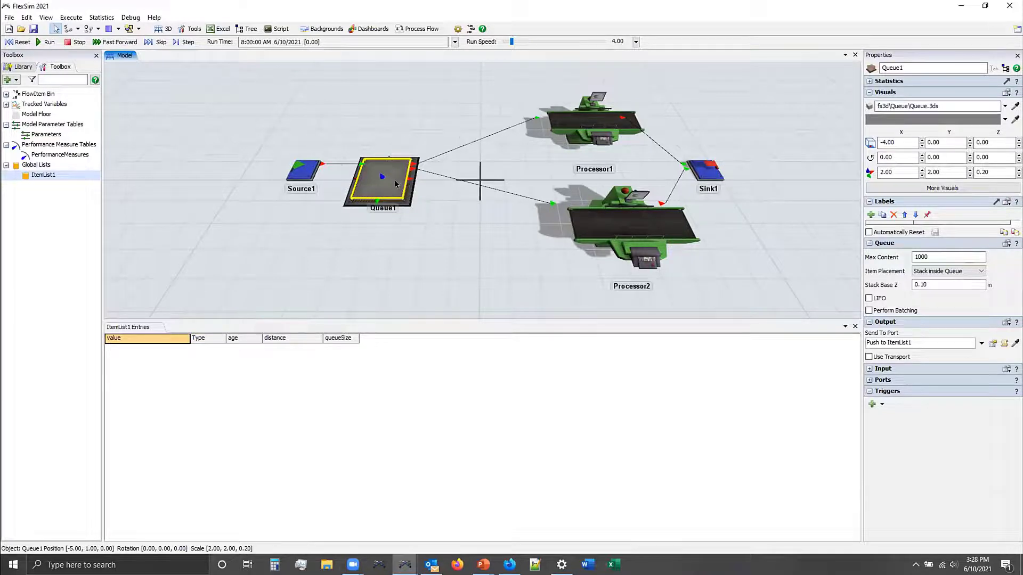
click(494, 231)
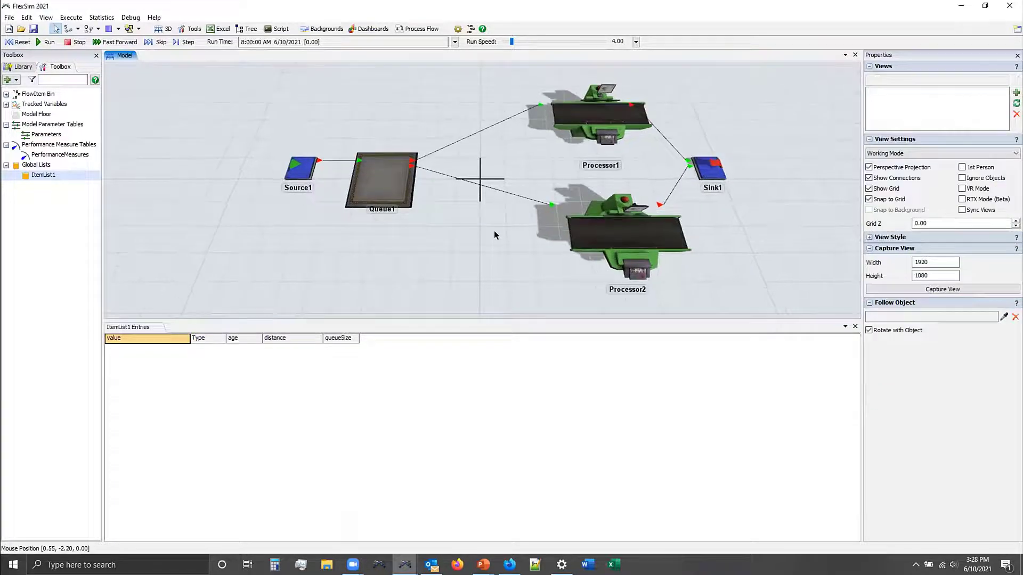
right_drag(494, 229, 495, 232)
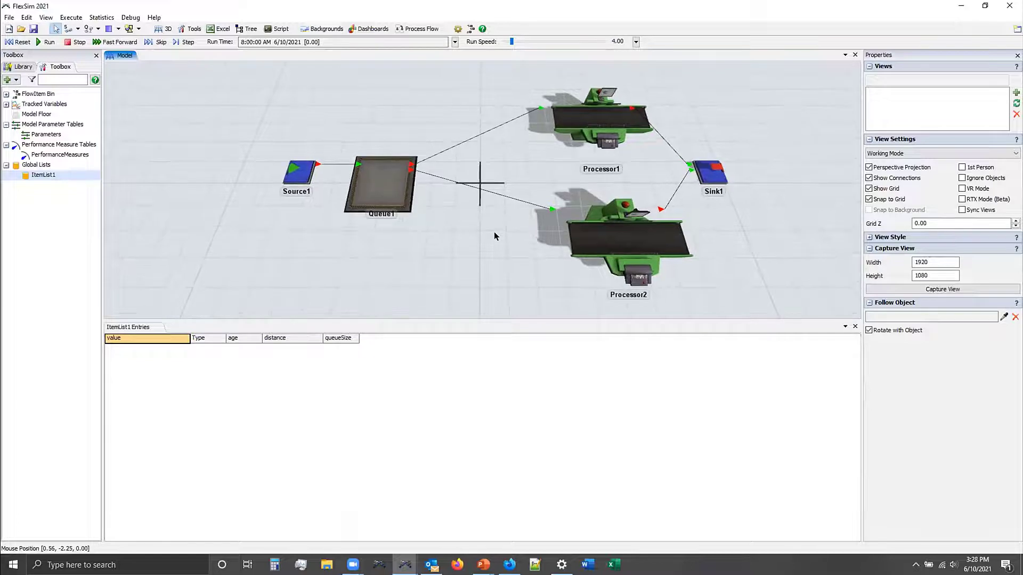
click(599, 119)
click(617, 218)
click(596, 126)
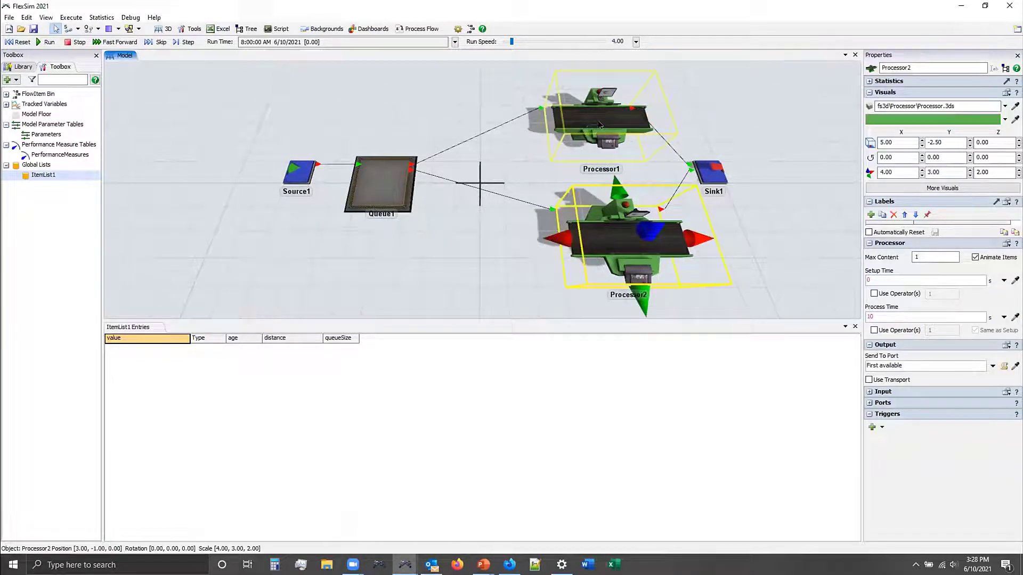
click(599, 124)
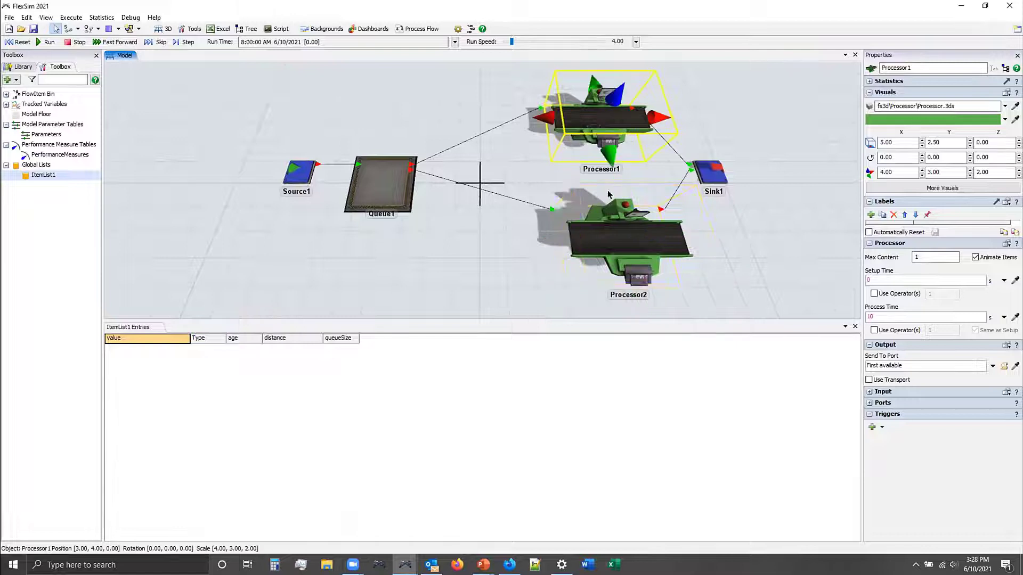
click(616, 226)
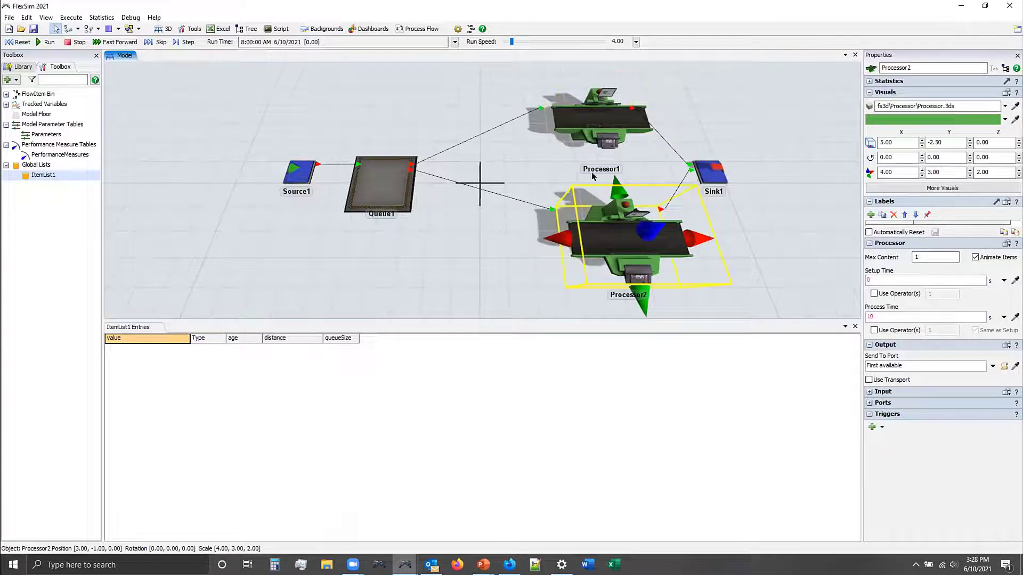
click(588, 125)
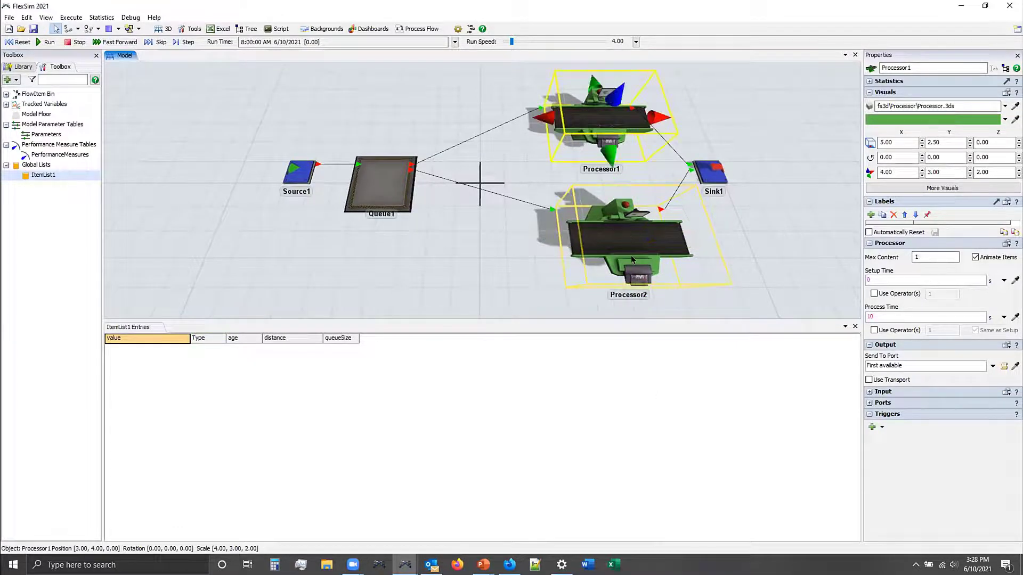
click(609, 237)
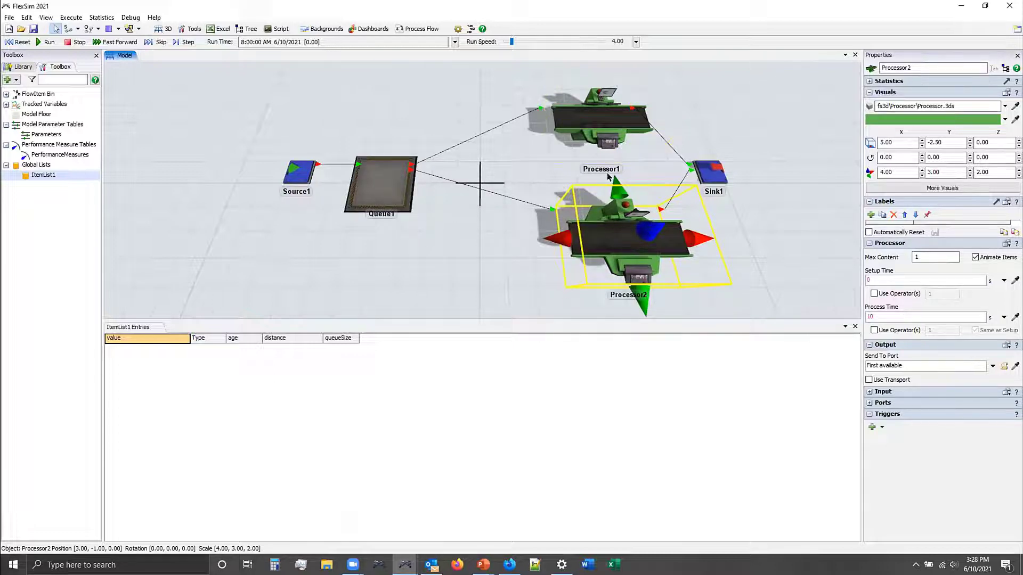
- Enable the Pull Strategy in Processor1's input settings and check it against the queue's output setting
click(584, 125)
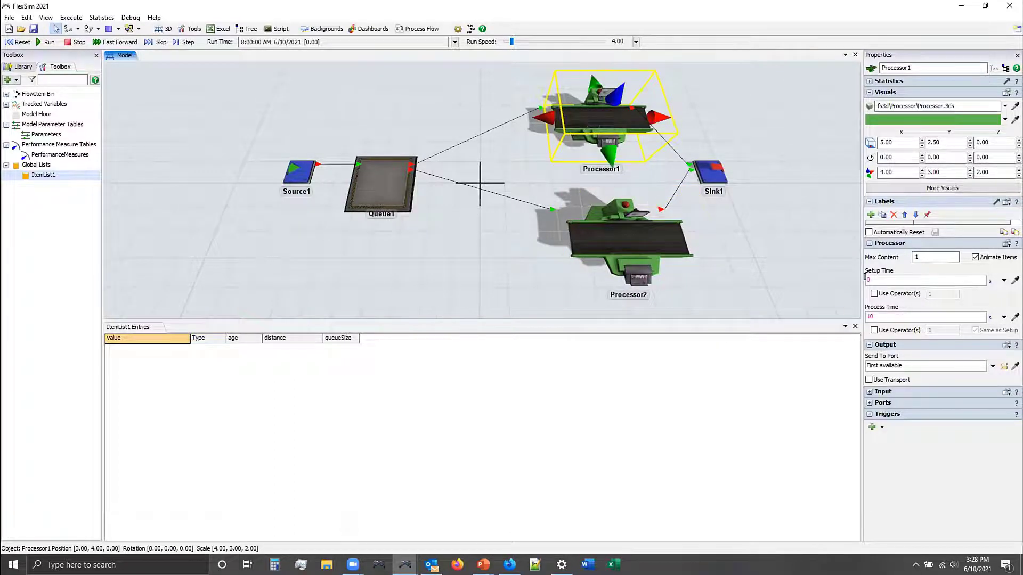
click(882, 391)
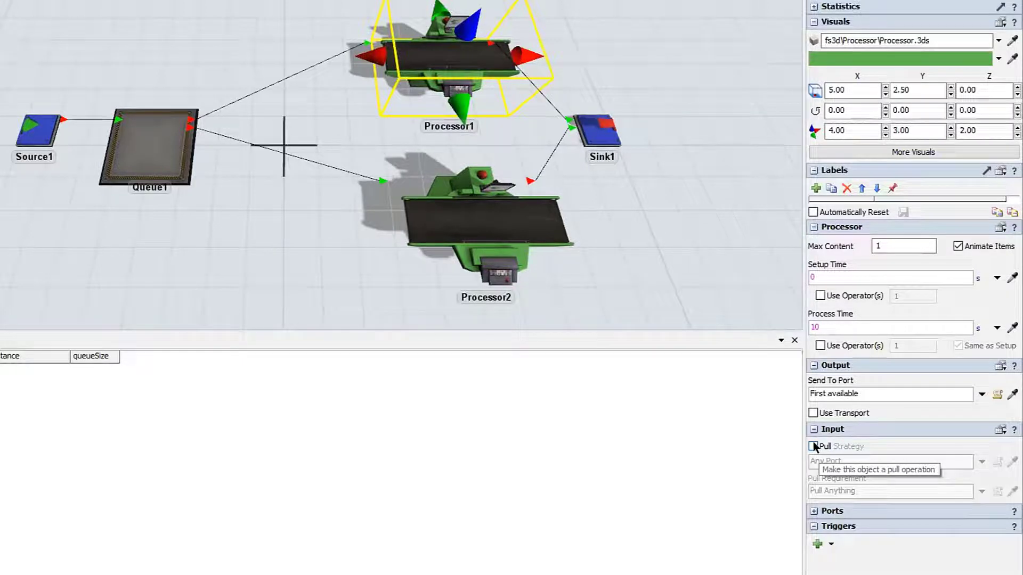
click(814, 446)
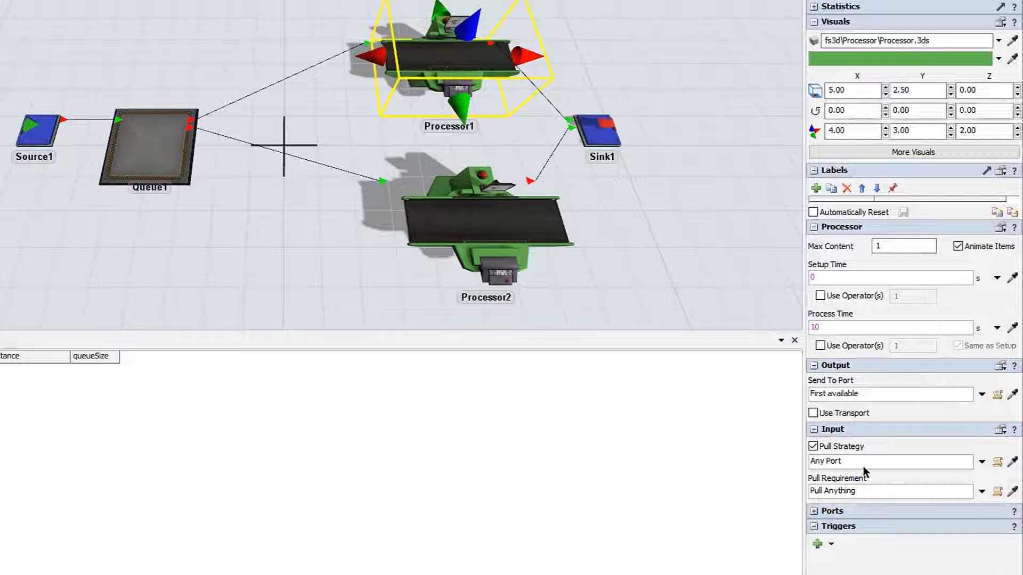
click(159, 149)
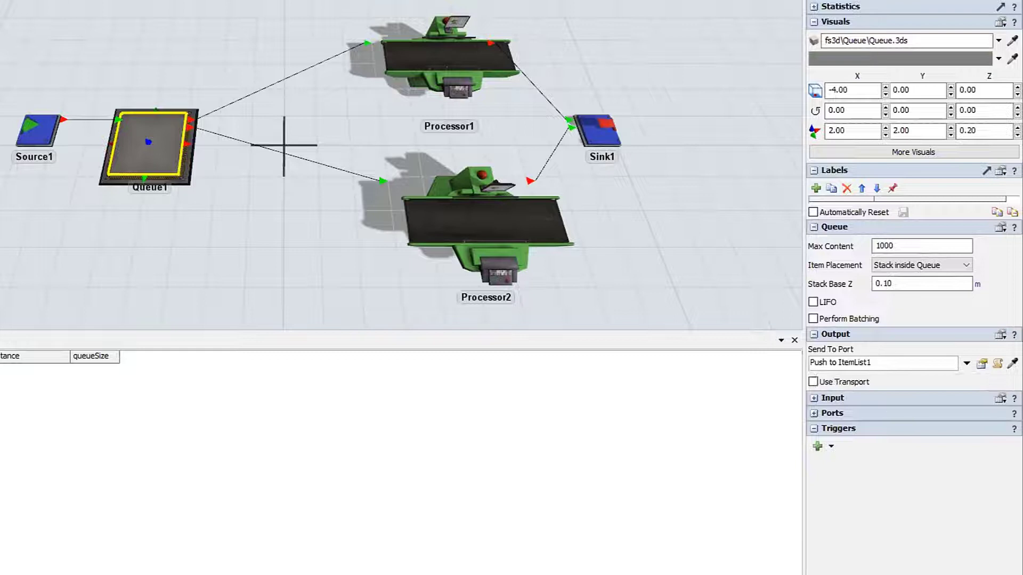
click(461, 88)
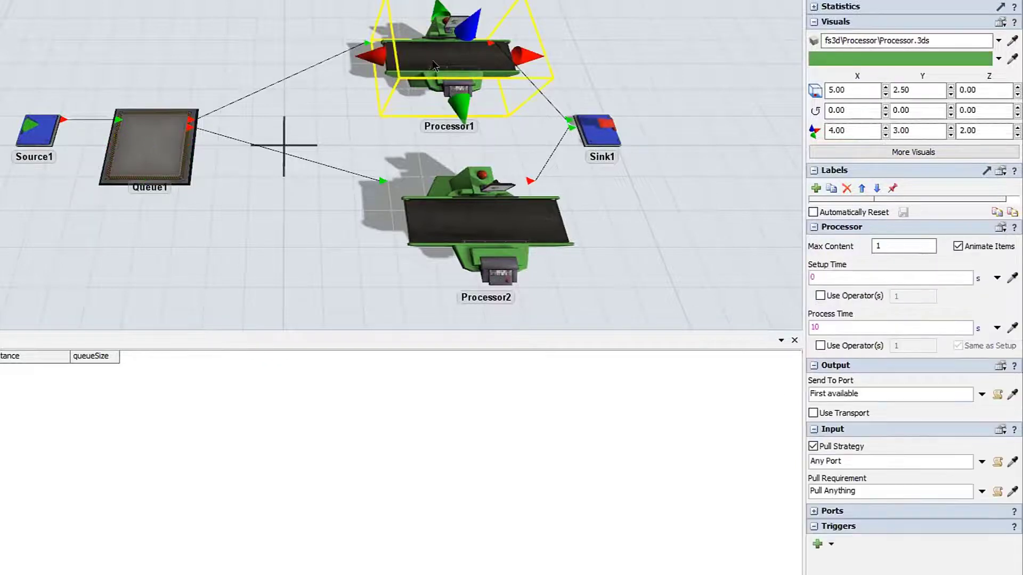
- Set Processor1's pull strategy to use a list, pulling from ItemList1 with an empty query
click(831, 461)
click(855, 459)
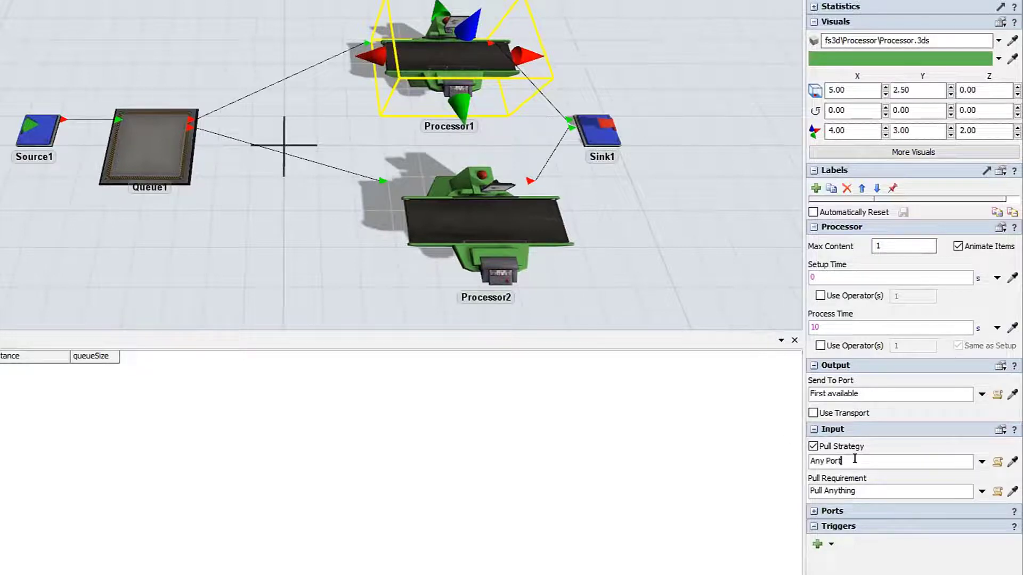
click(982, 462)
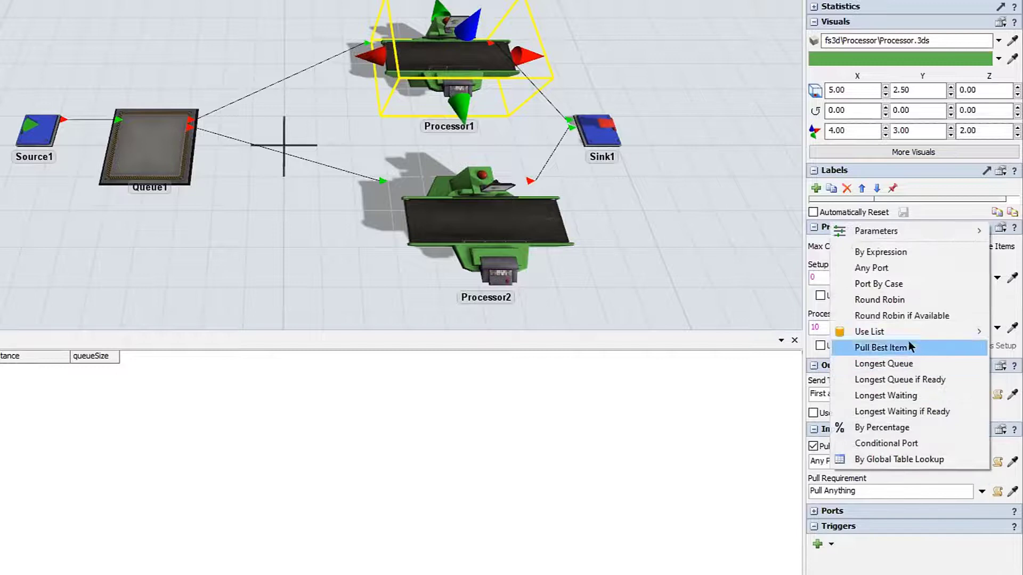
mouse_move(900, 337)
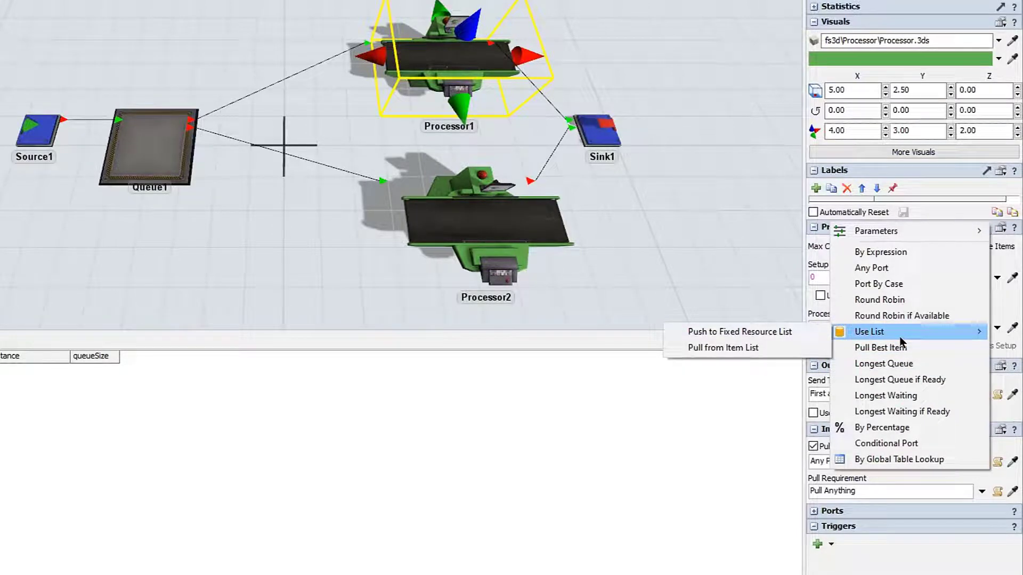
click(768, 348)
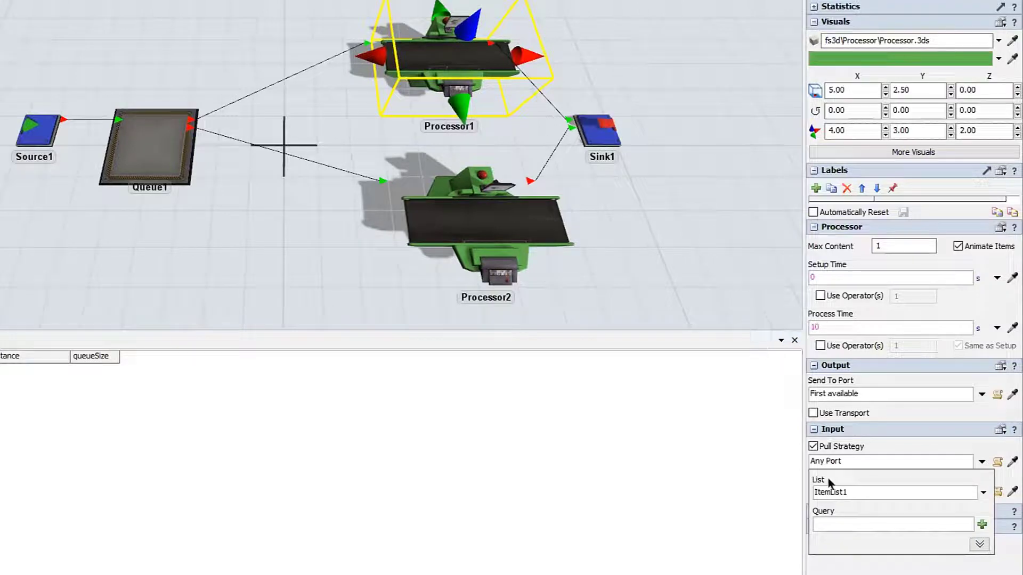
double_click(879, 487)
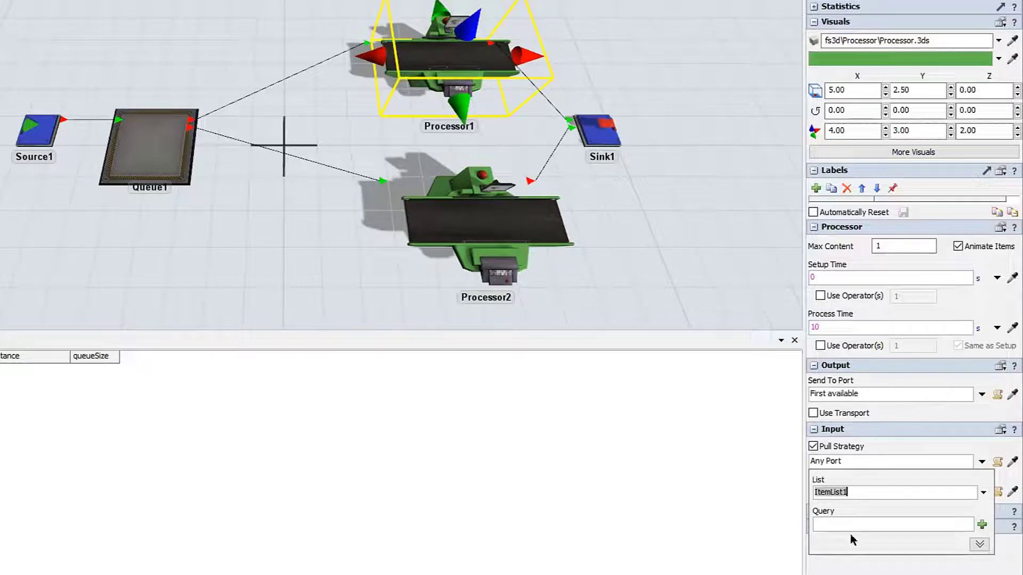
click(819, 520)
click(878, 447)
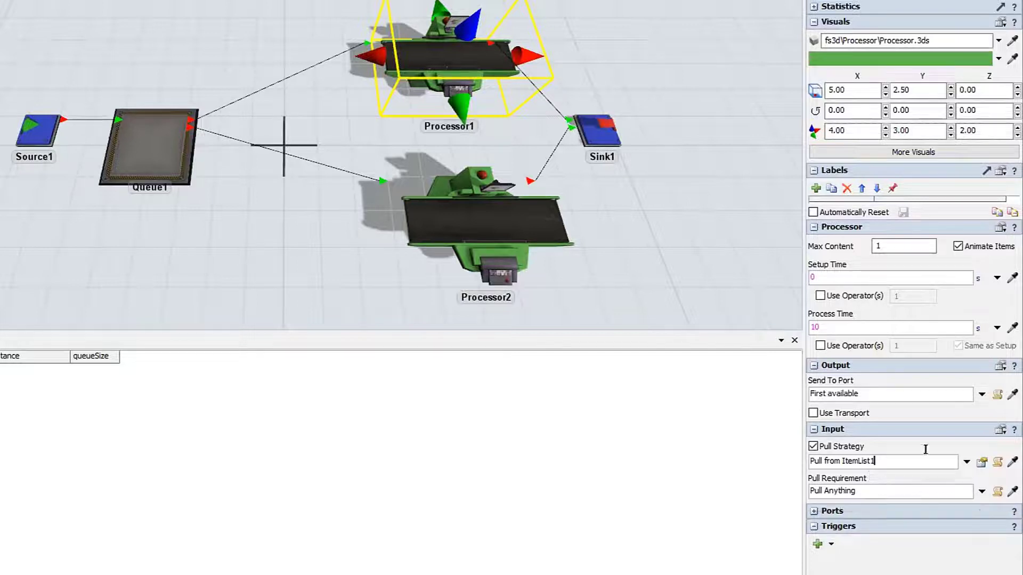
click(966, 462)
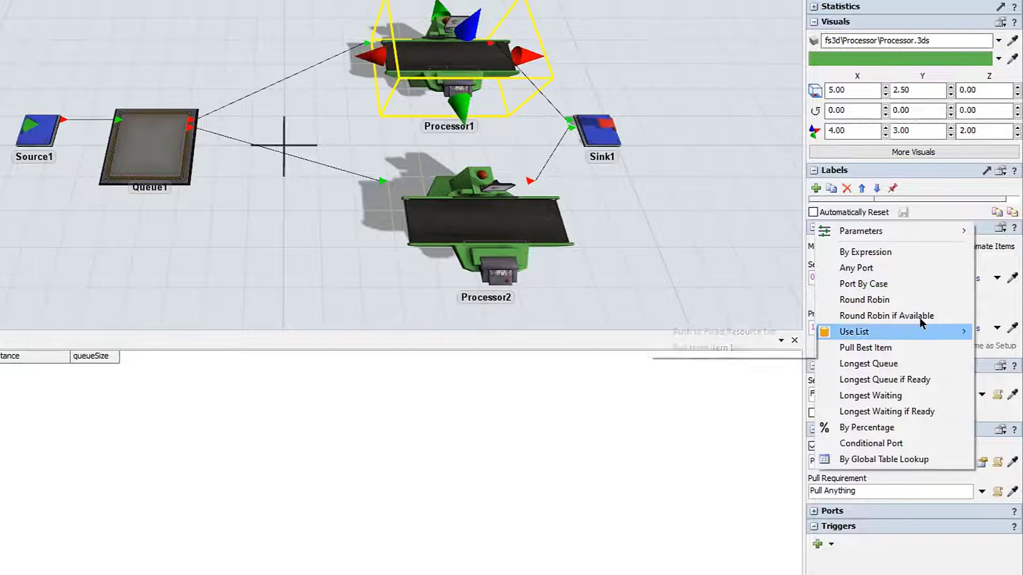
click(896, 481)
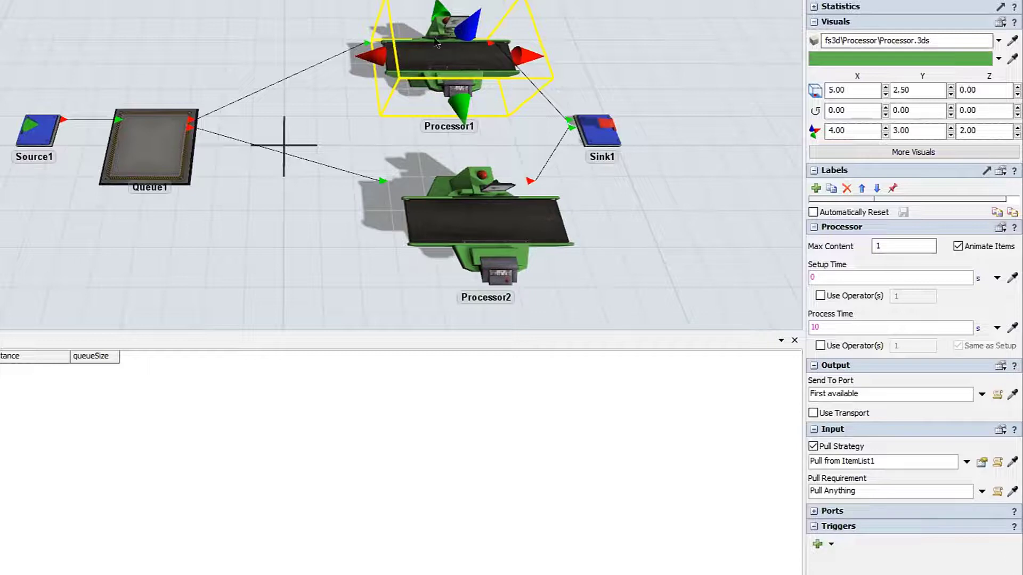
- Enable Processor2's Pull Strategy and set it to use a list, pulling from ItemList1 with an empty query
click(492, 205)
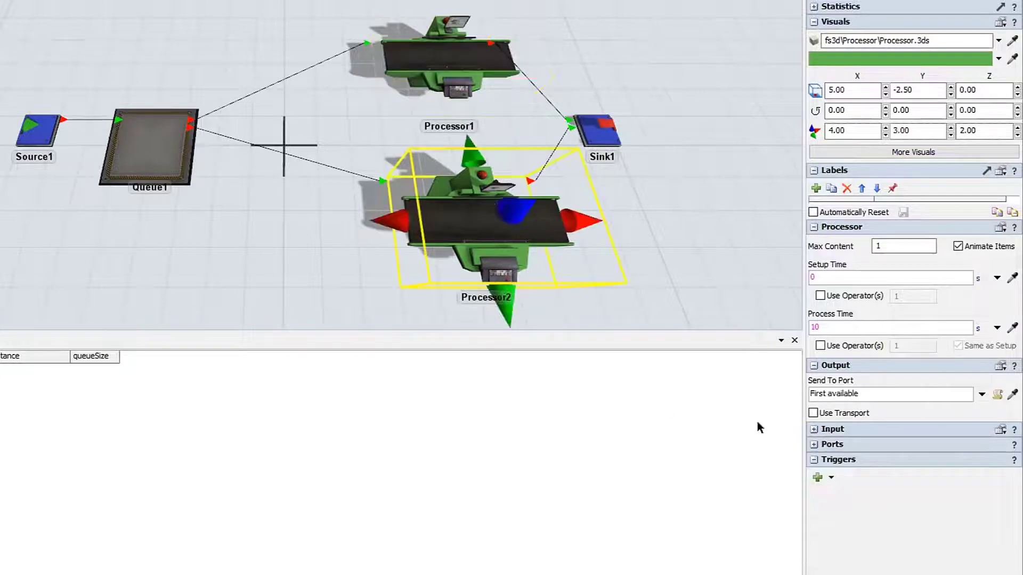
click(809, 431)
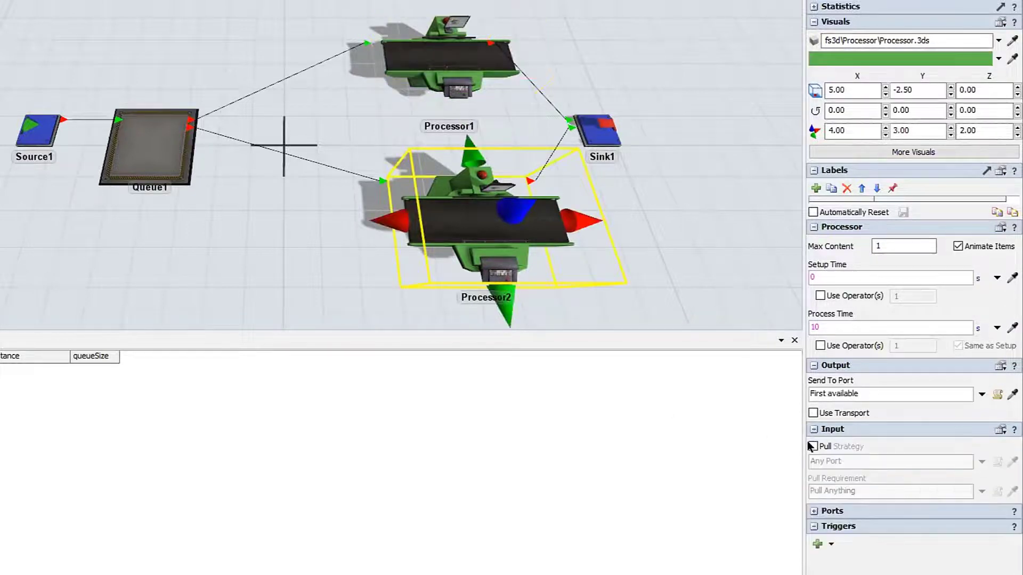
click(813, 446)
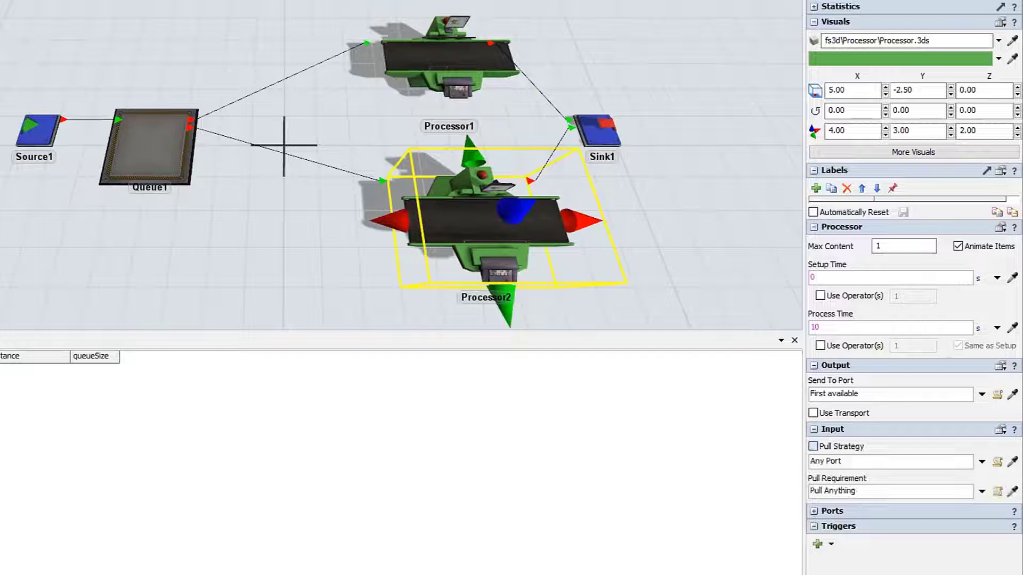
click(982, 462)
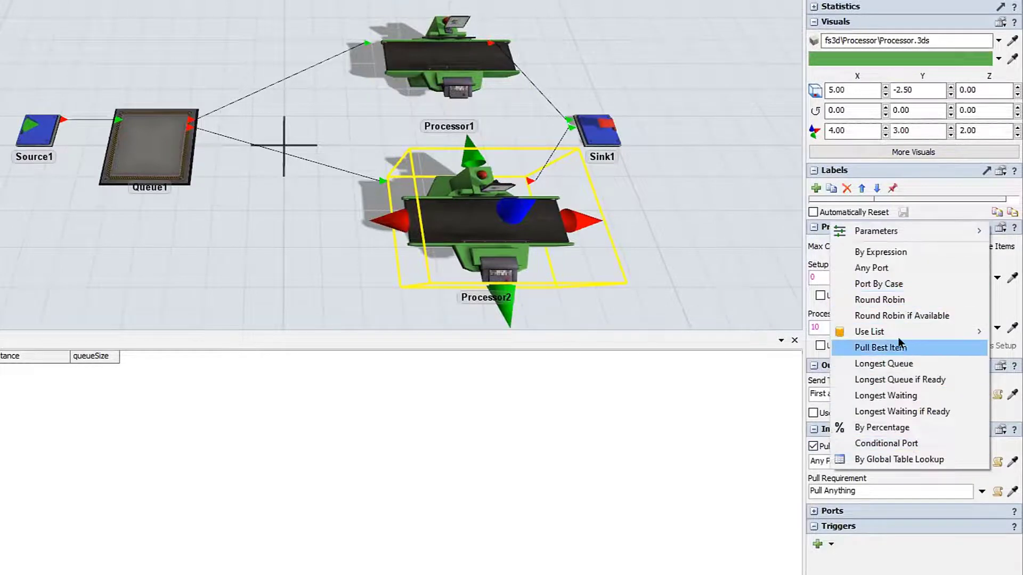
mouse_move(901, 332)
click(772, 346)
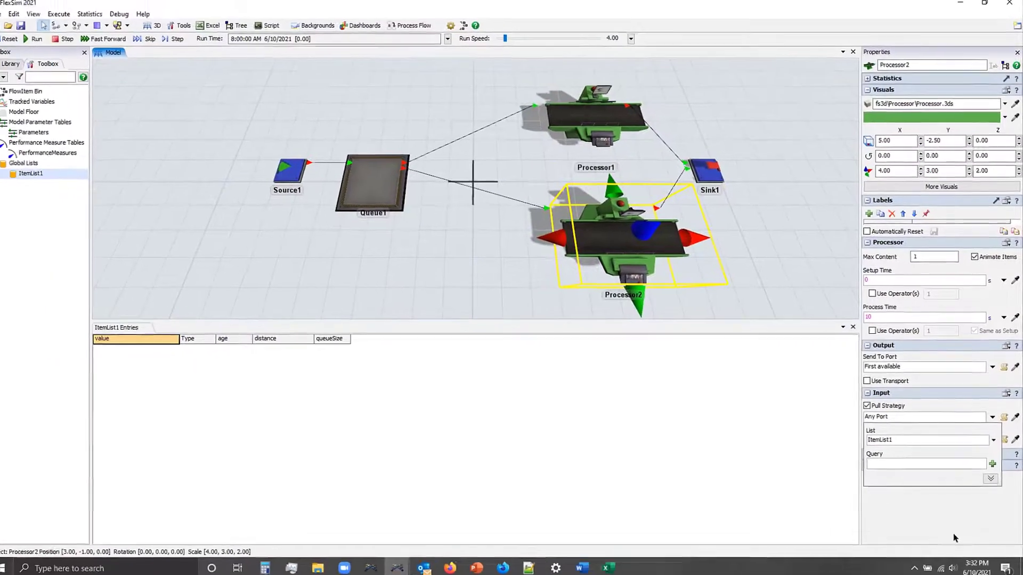
click(949, 529)
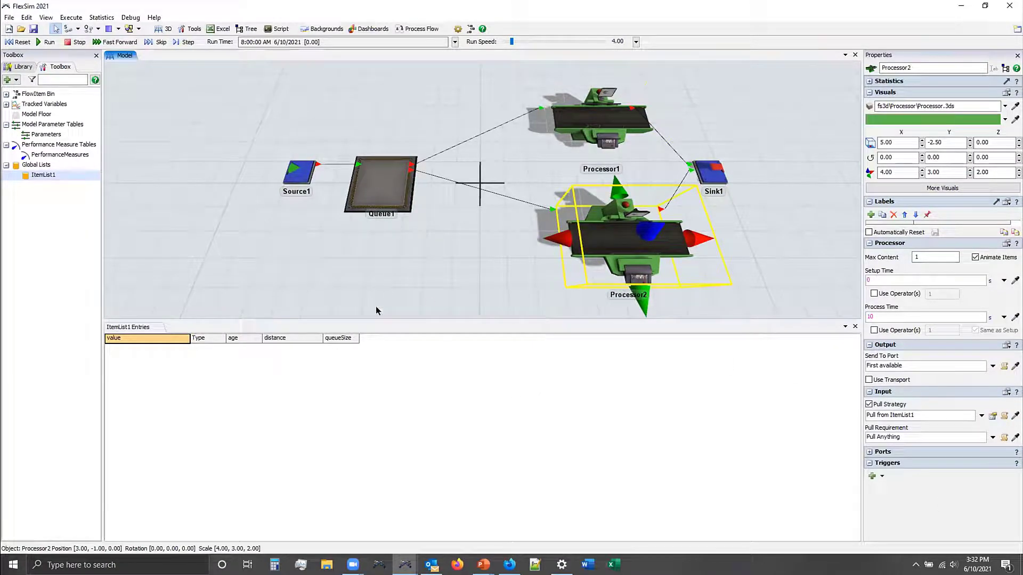
- Open the back orders table of ItemList1, dock it beside the entries table, and reset the model
right_click(43, 175)
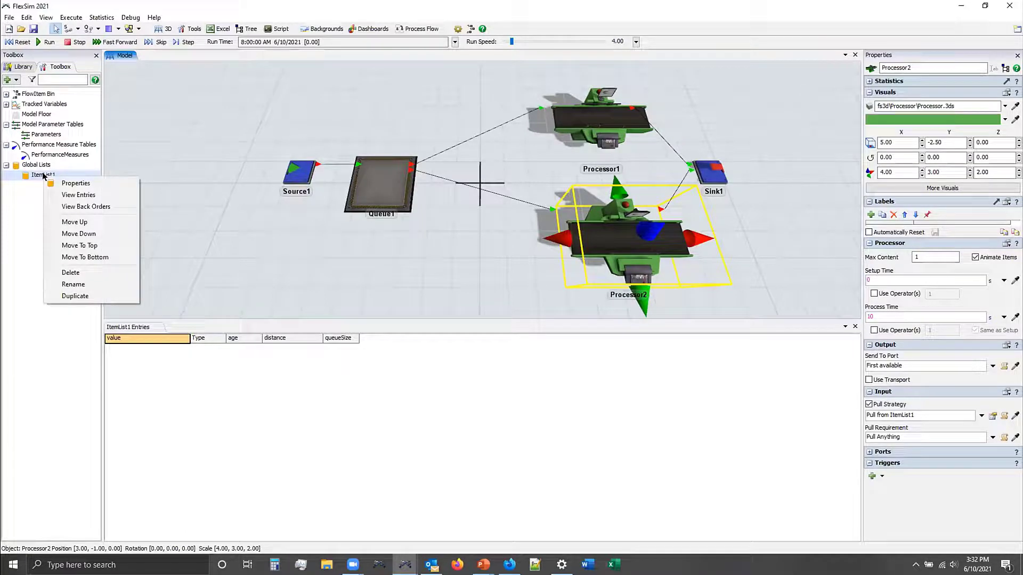
click(85, 207)
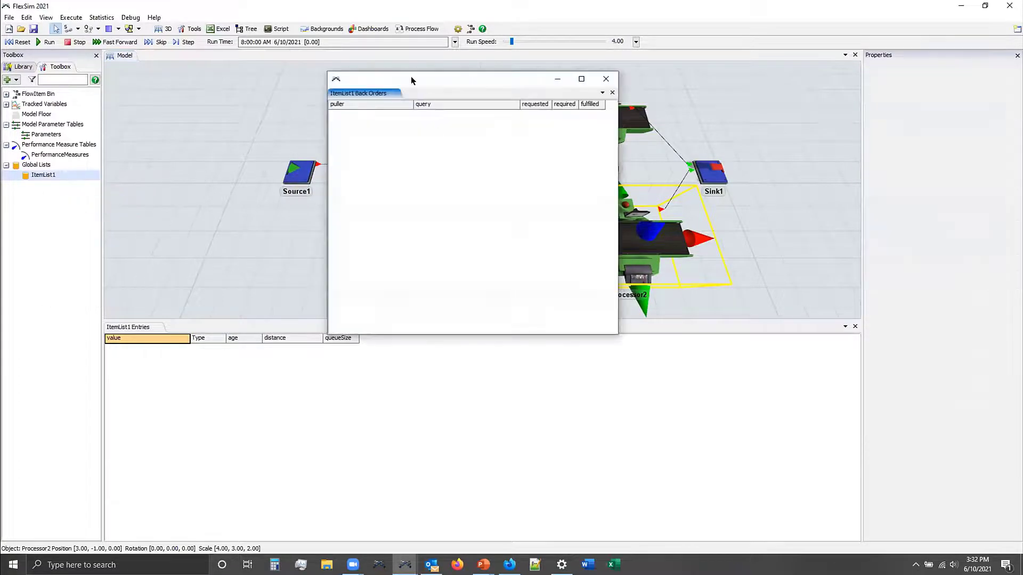
drag(411, 75, 621, 528)
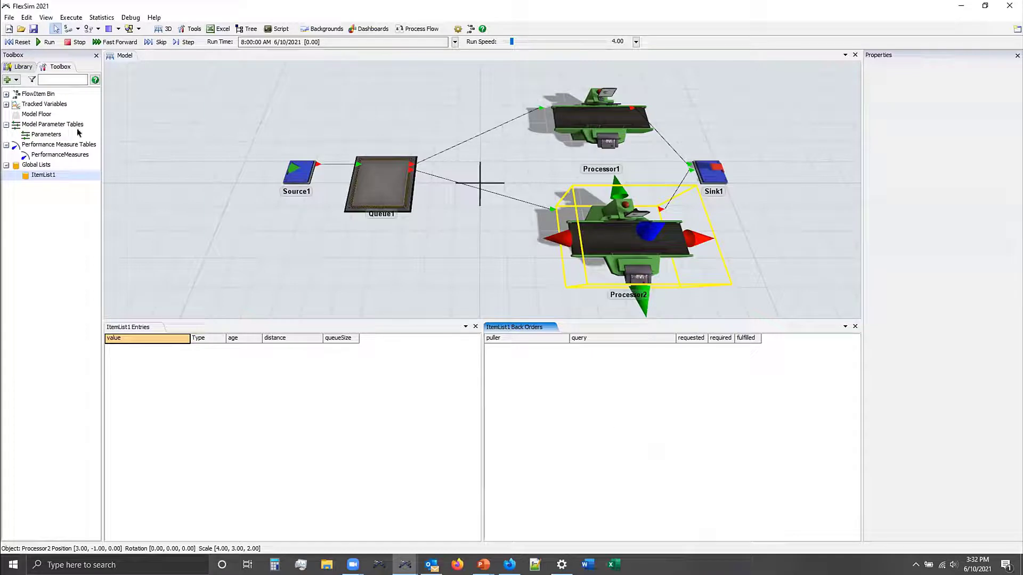
click(27, 41)
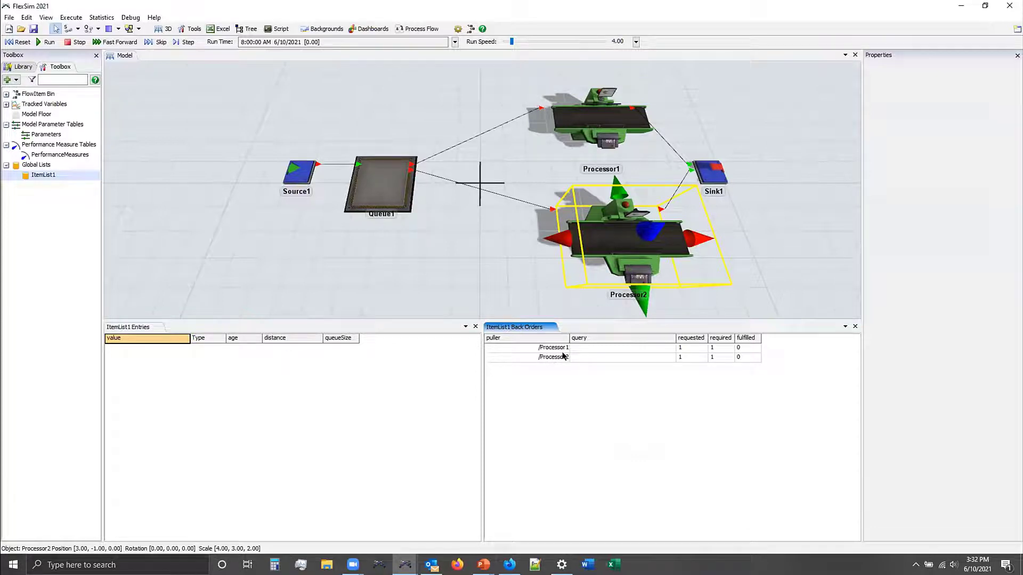
- Examine which processor placed each entry in the ItemList1 back orders table, comparing the rows with the processors in the model
click(599, 116)
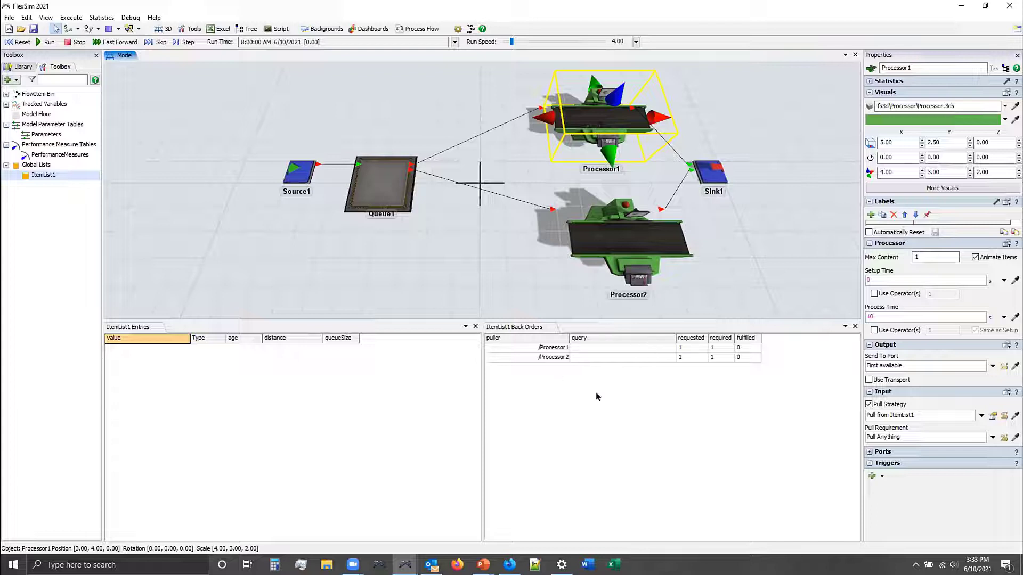
click(549, 349)
click(555, 359)
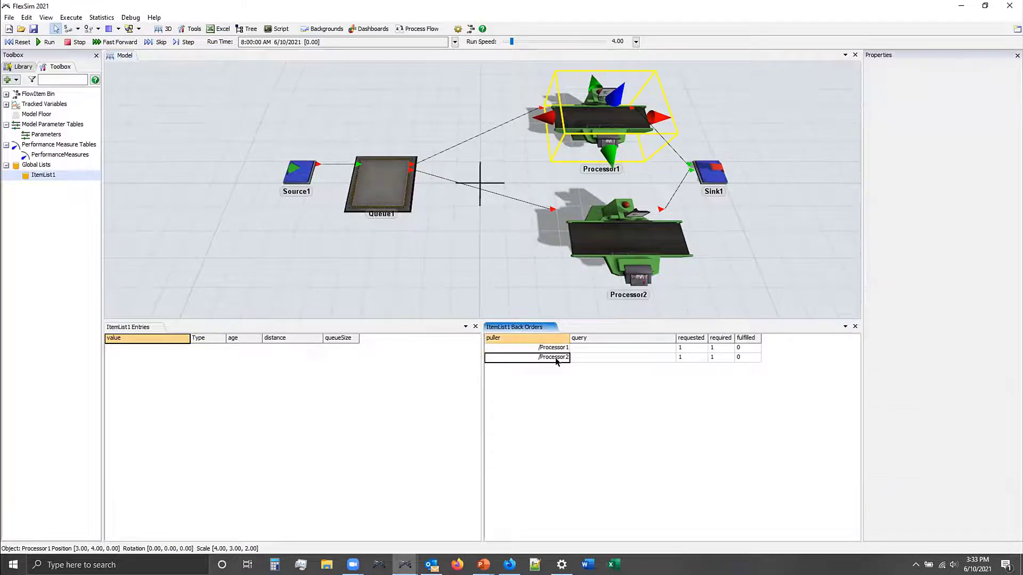
click(554, 346)
click(555, 356)
click(555, 347)
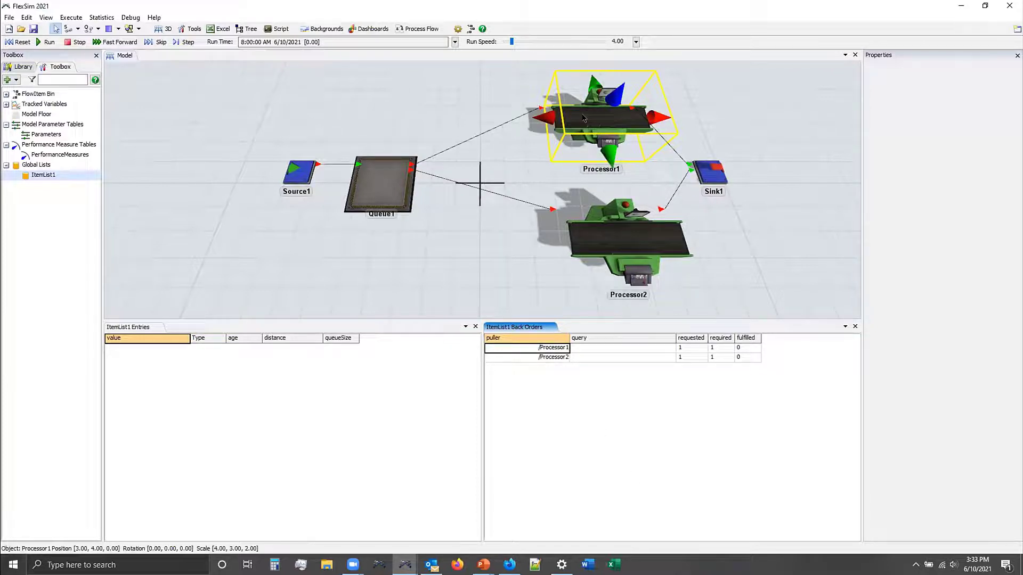
click(551, 360)
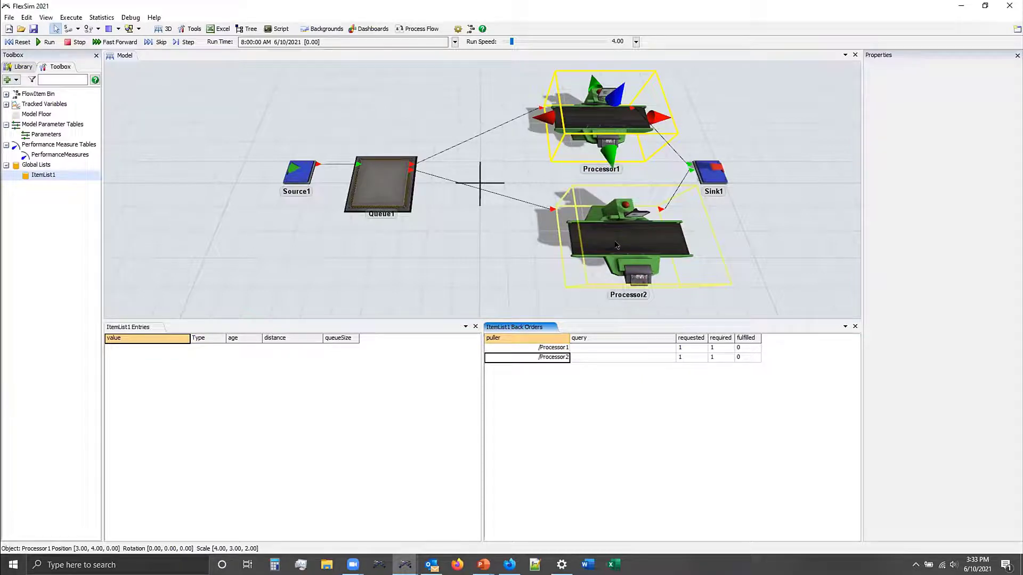
click(569, 313)
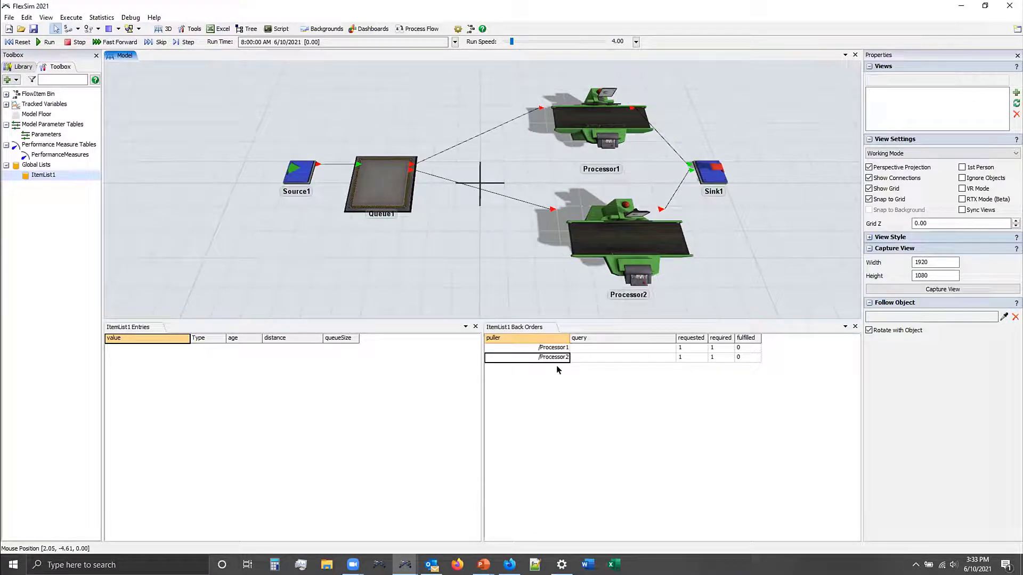
click(607, 427)
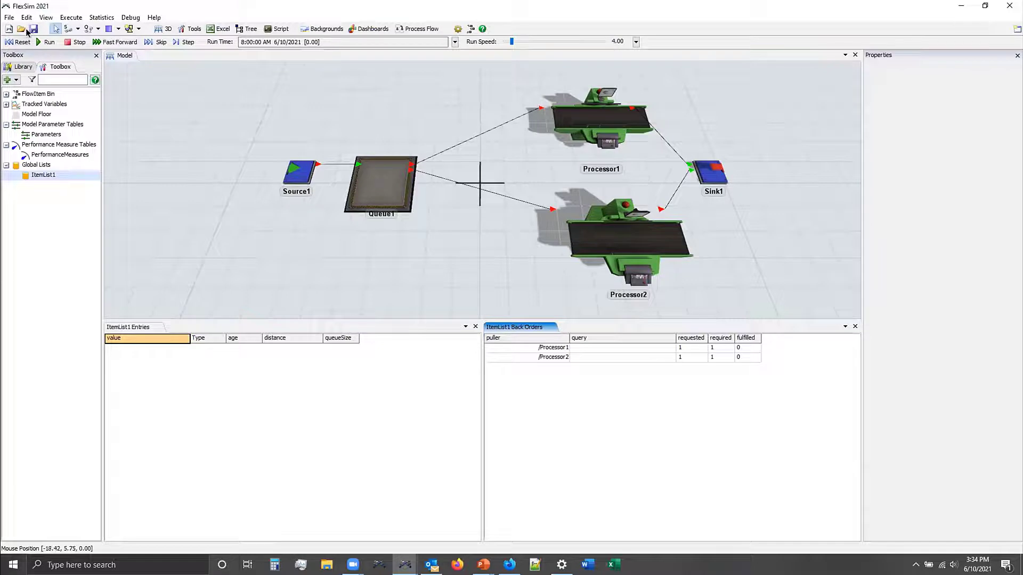
- Run the model, stop it, and check the order of the processors in the back orders table
click(47, 41)
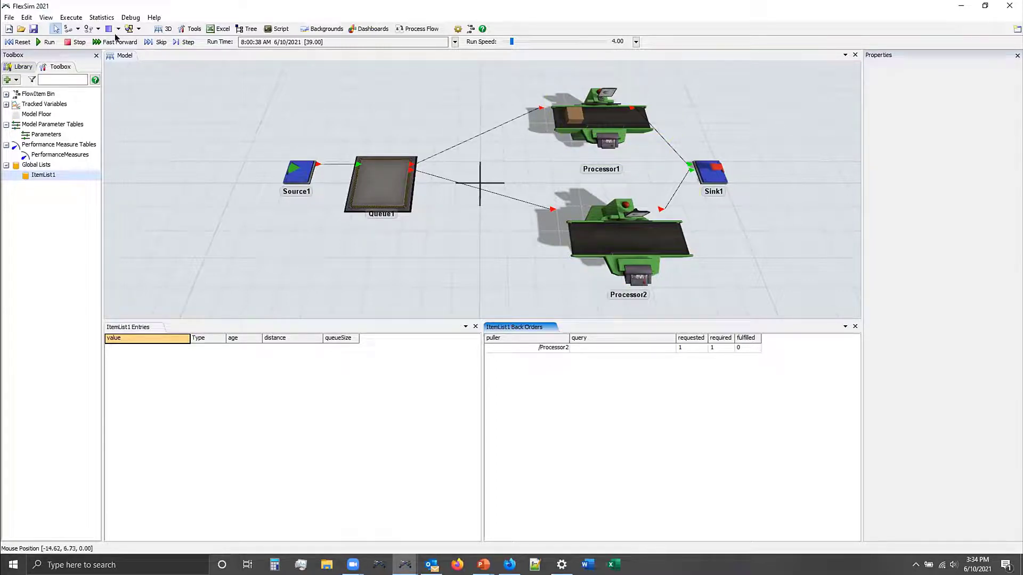
click(41, 43)
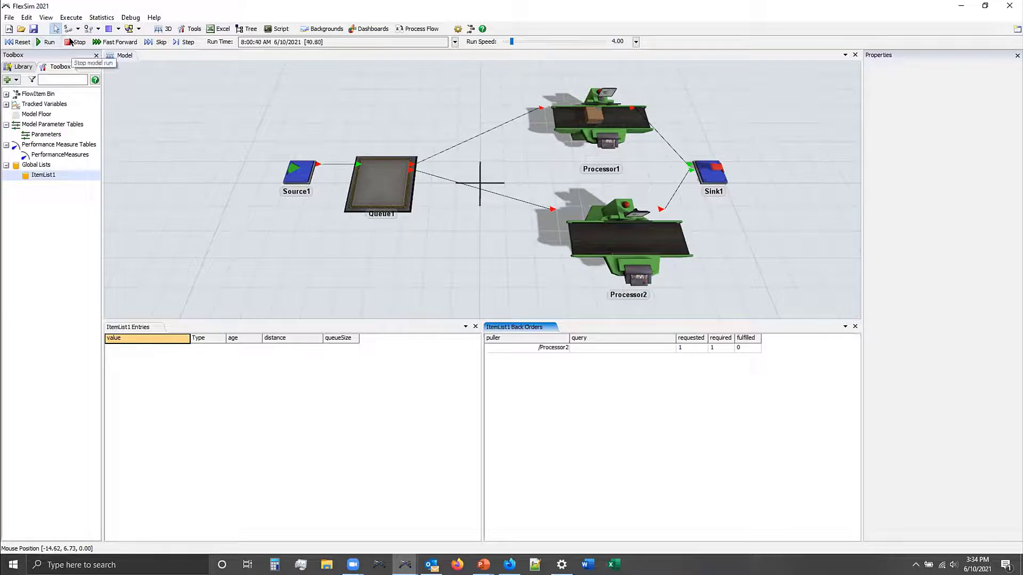
click(69, 42)
click(565, 361)
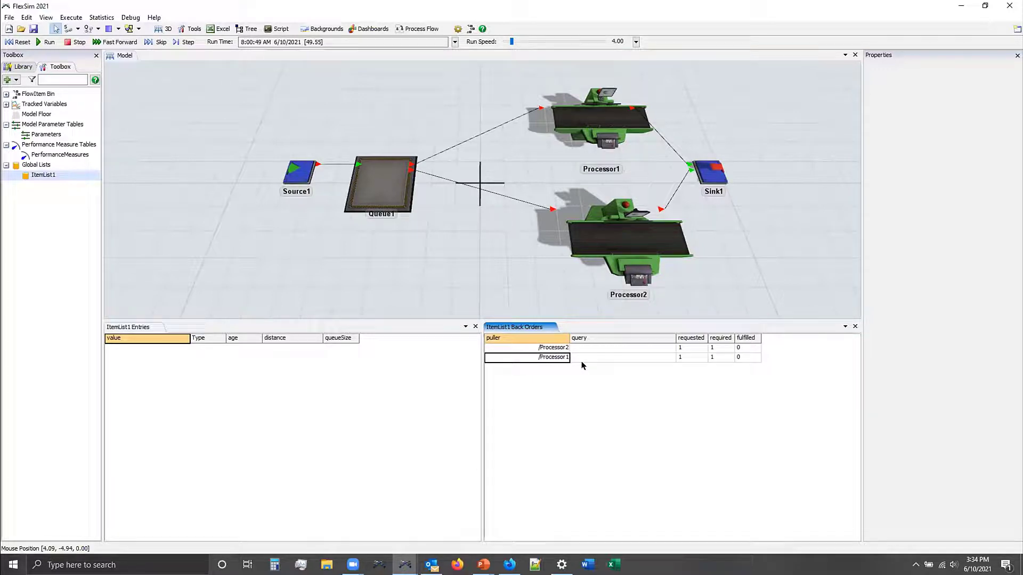
click(549, 348)
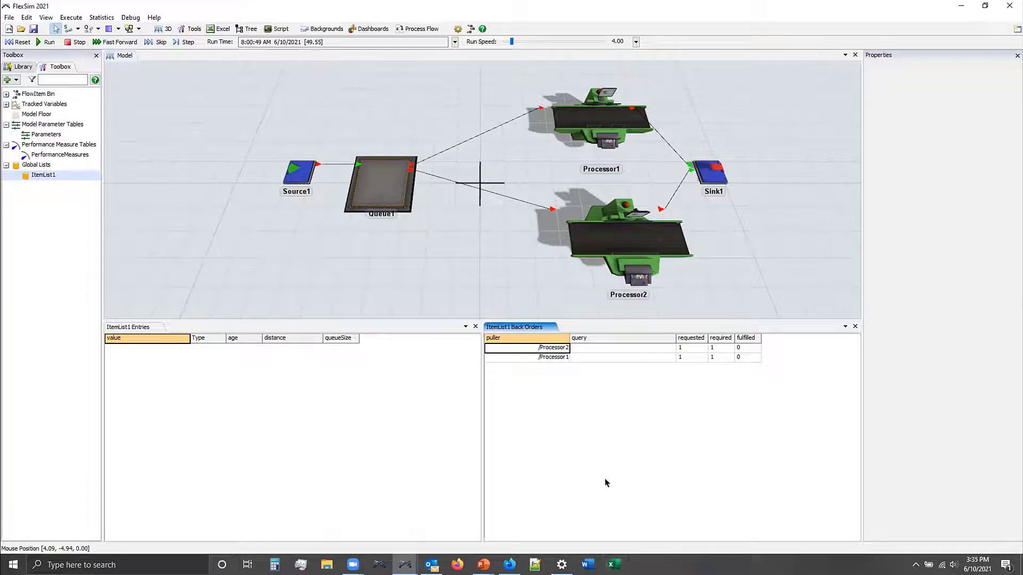
- Resume the run, review the back order queries and Processor2's statistics and pull settings, and reset the model
click(46, 42)
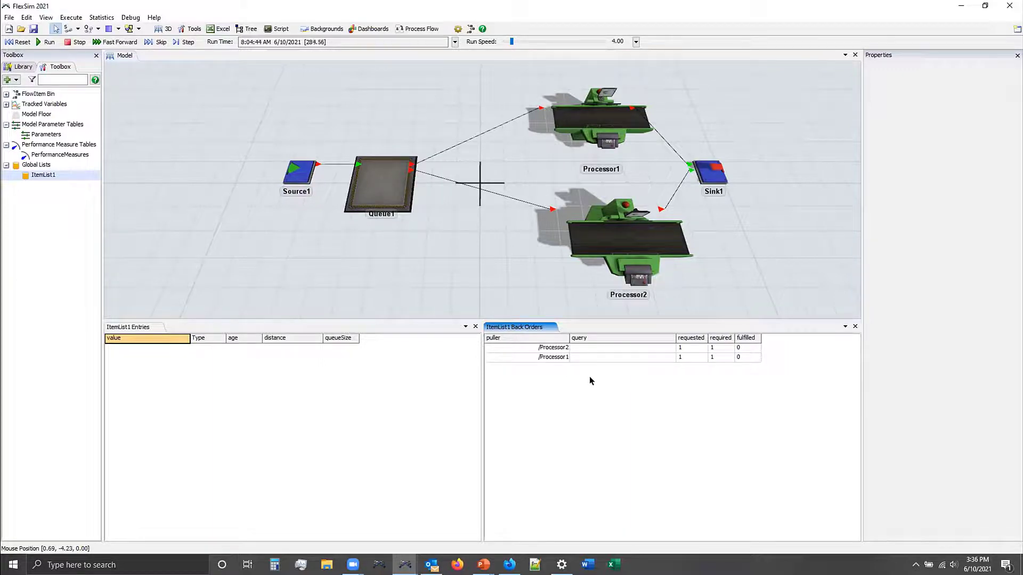
click(575, 347)
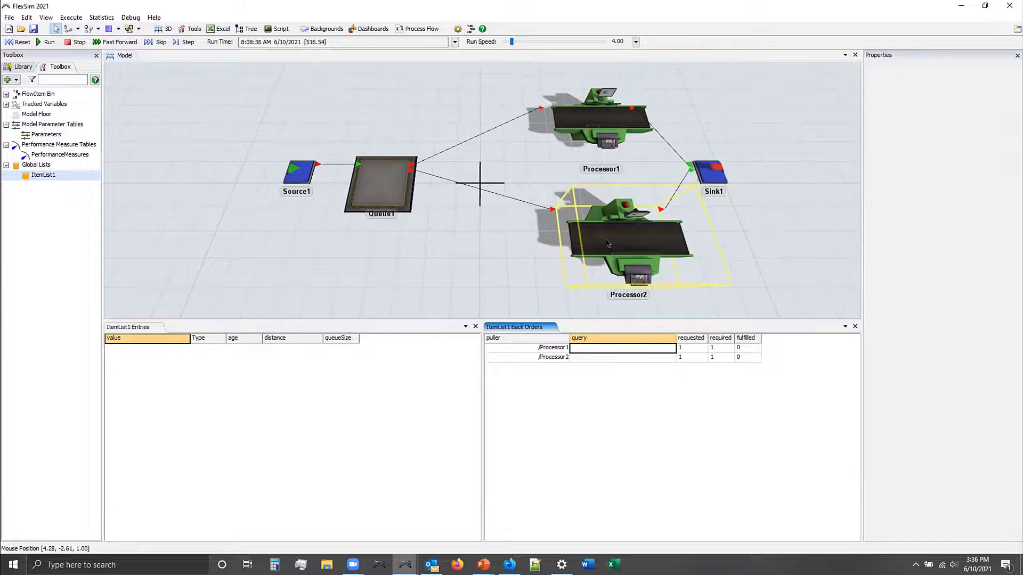
click(608, 244)
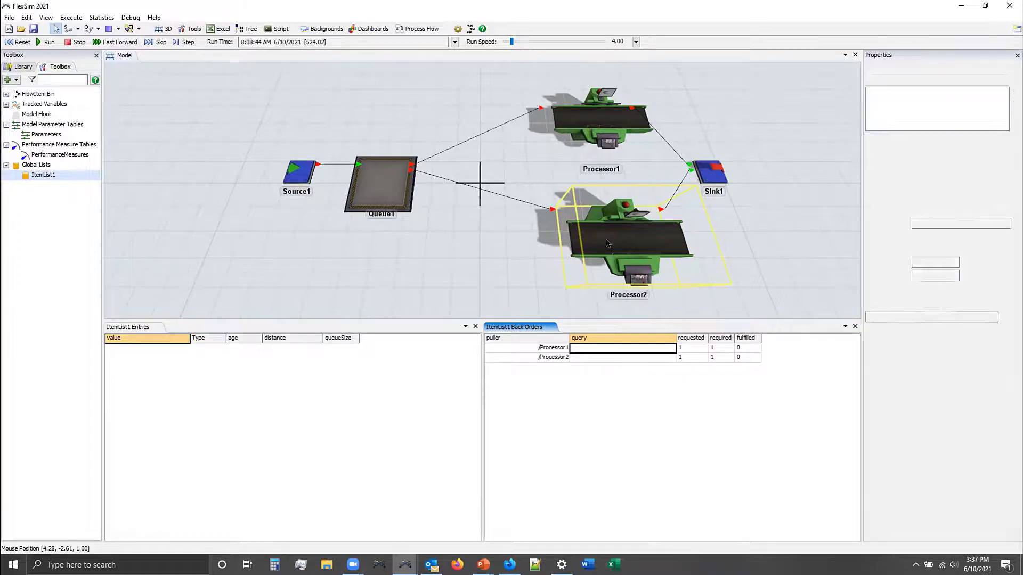
scroll(896, 482, down, 2)
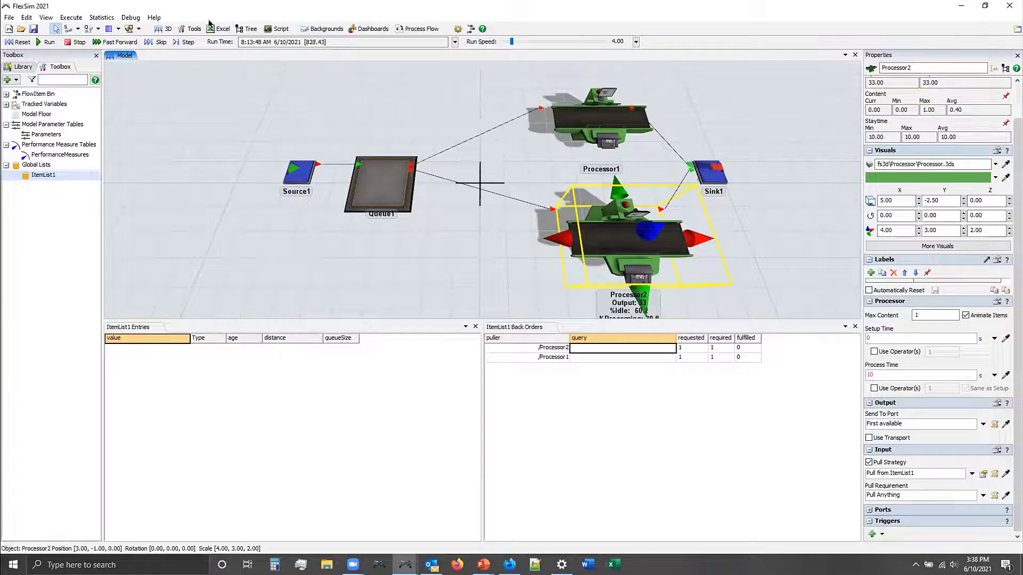
click(31, 40)
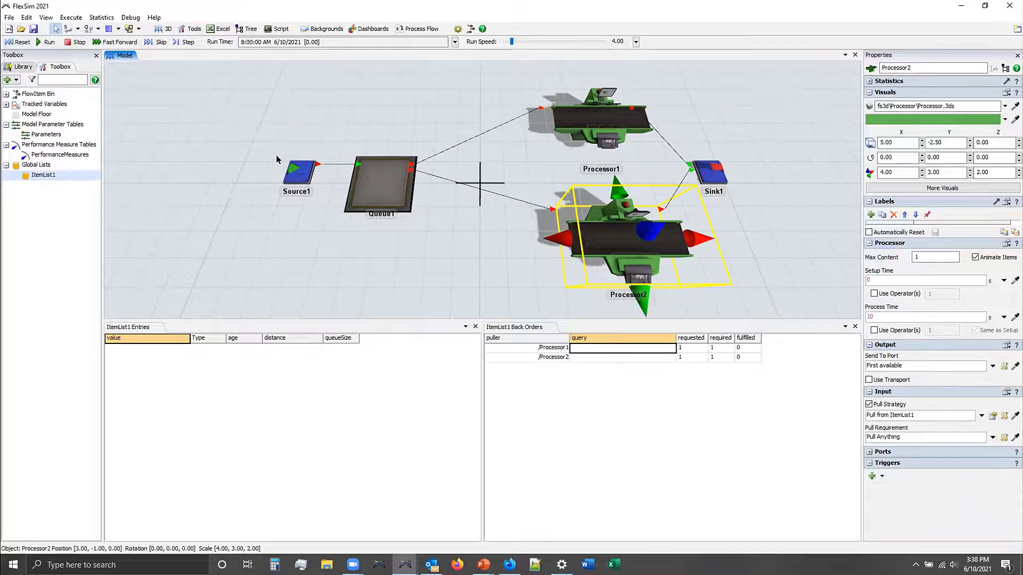
- Add an On Creation trigger to Source1 that sets the item's Type label and color from a duniform distribution
click(296, 172)
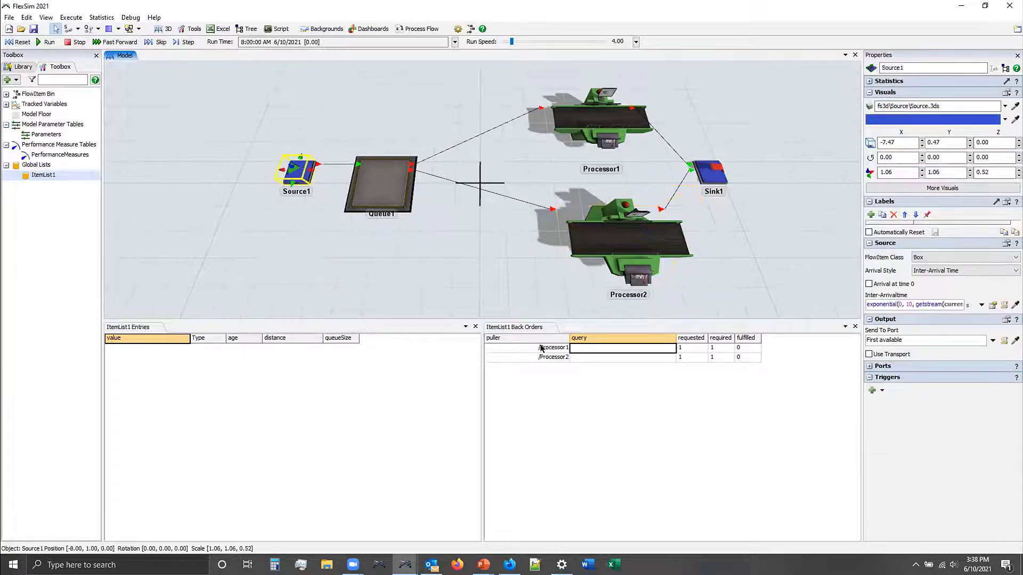
click(882, 391)
click(900, 403)
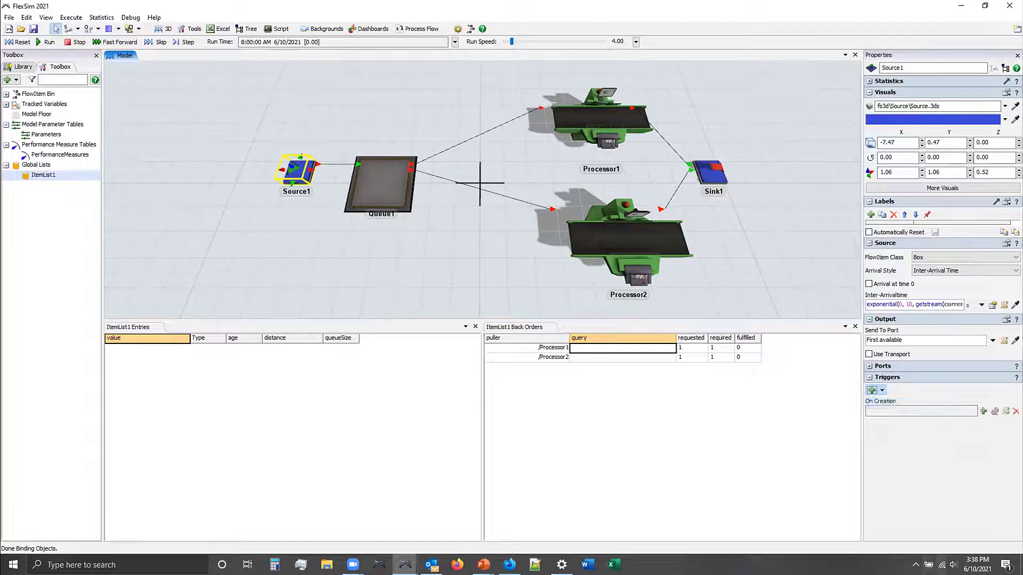
click(983, 411)
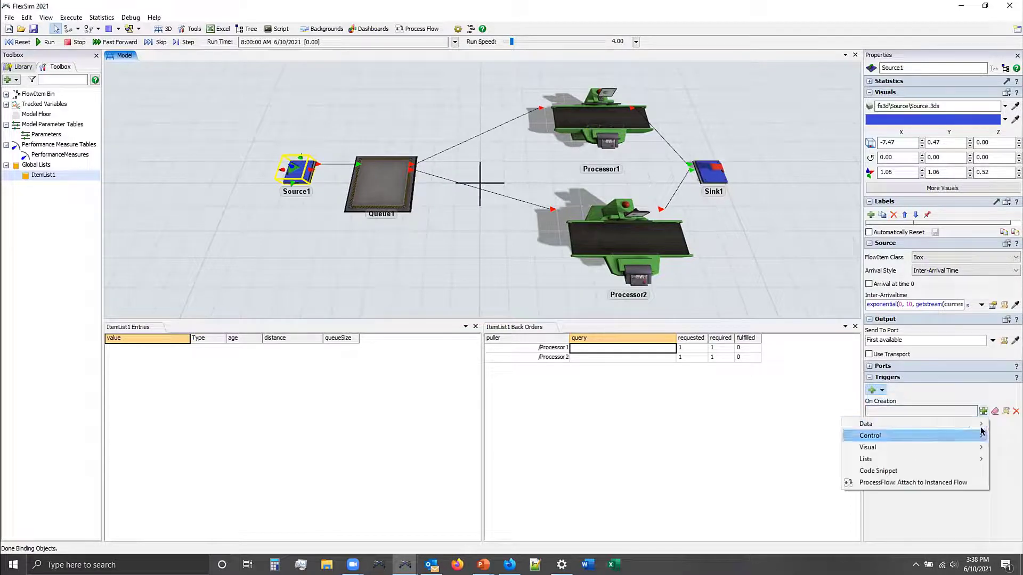
mouse_move(982, 424)
click(790, 433)
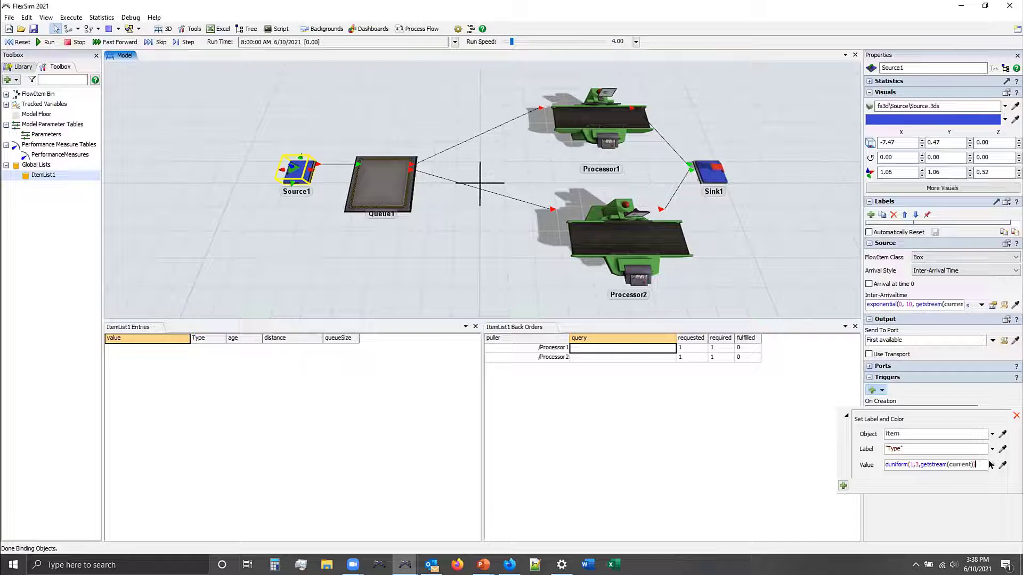
click(930, 396)
- Add a filter to Processor1's pull query on ItemList1 so that it reads WHERE Type = 1
click(600, 115)
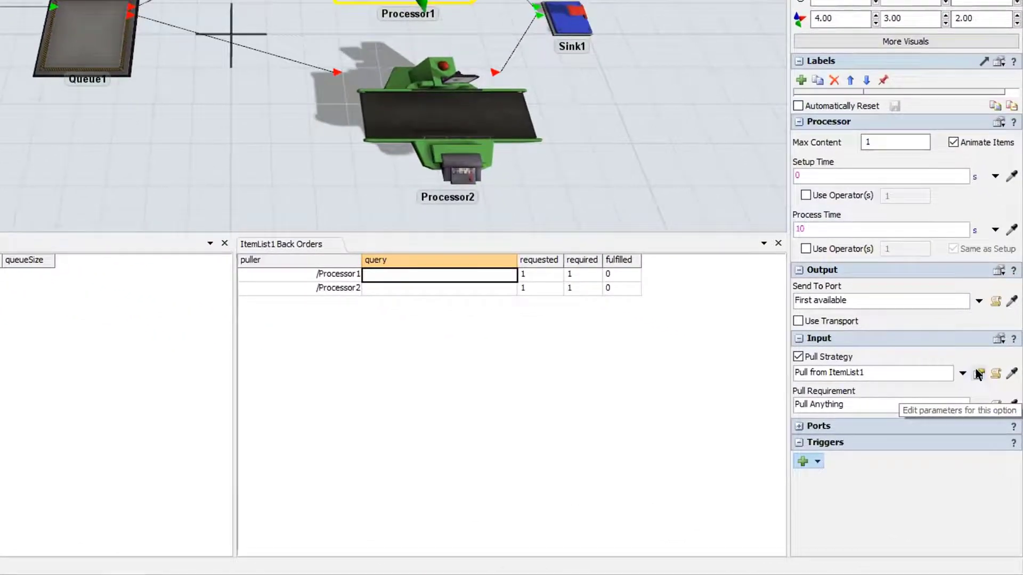
click(979, 375)
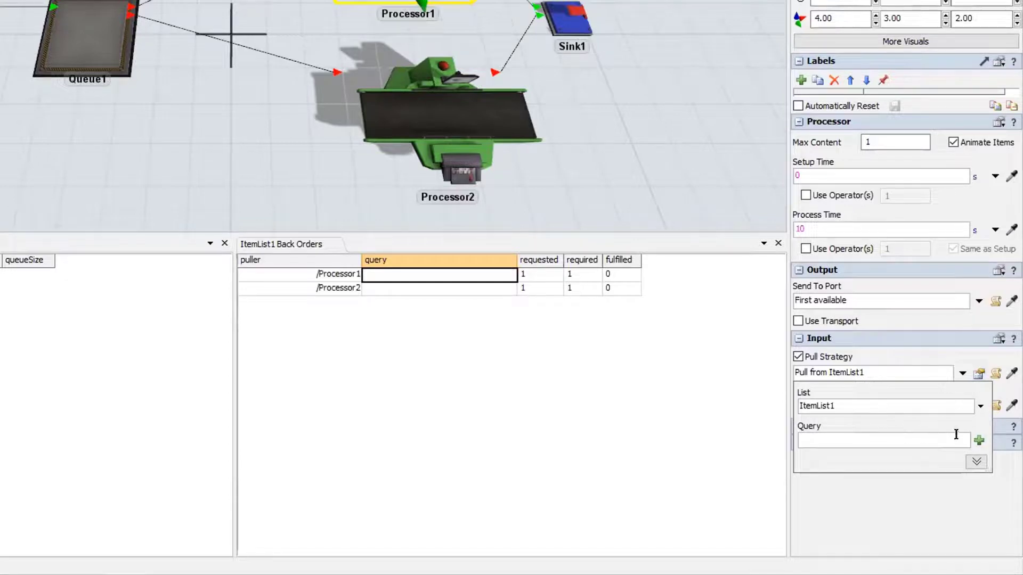
click(979, 441)
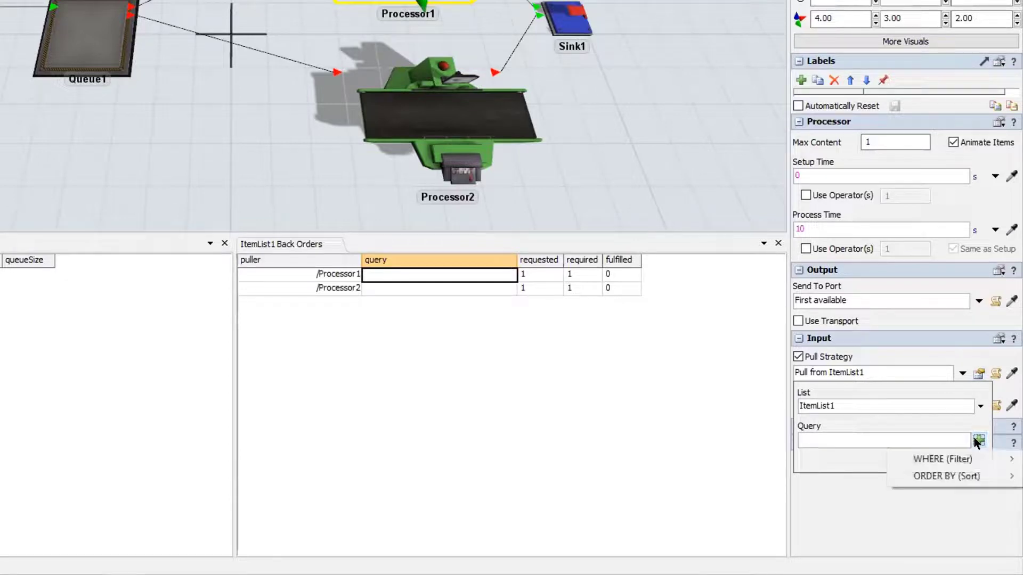
mouse_move(915, 457)
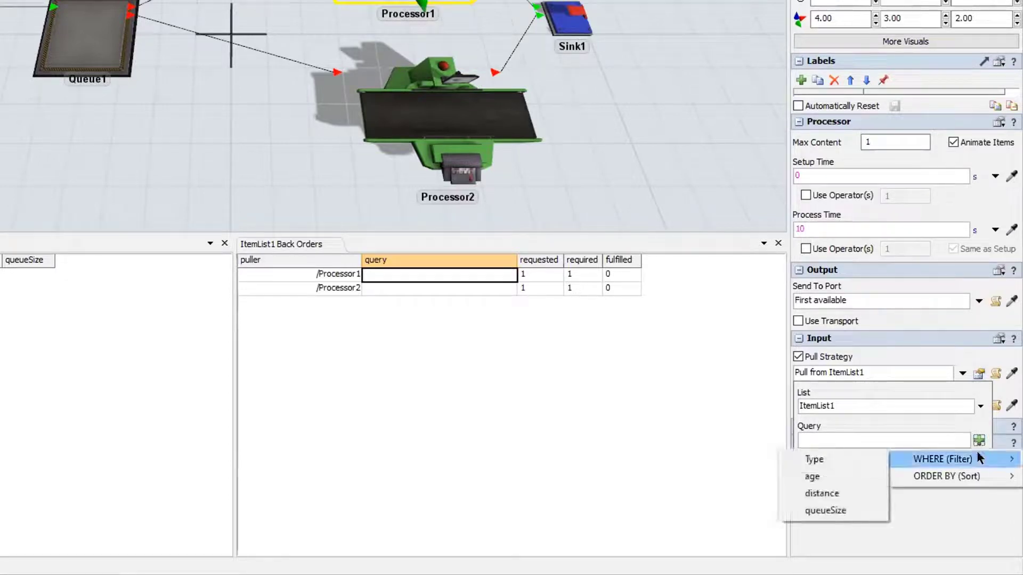
click(839, 459)
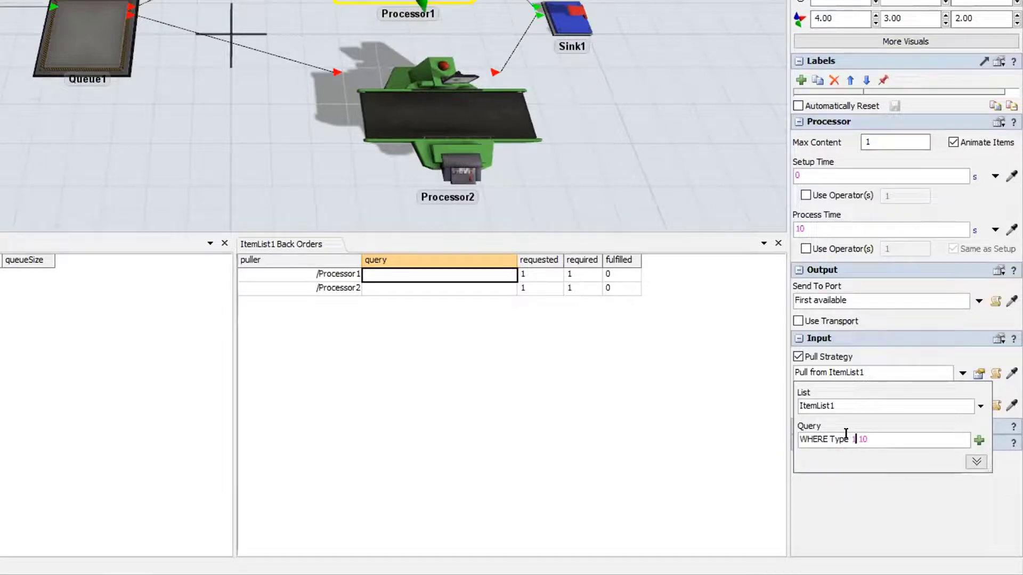
key(BackSpace)
text(=)
key(BackSpace)
- Review the filter and sort fields offered for Processor1's pull query and reread its WHERE clause
click(979, 441)
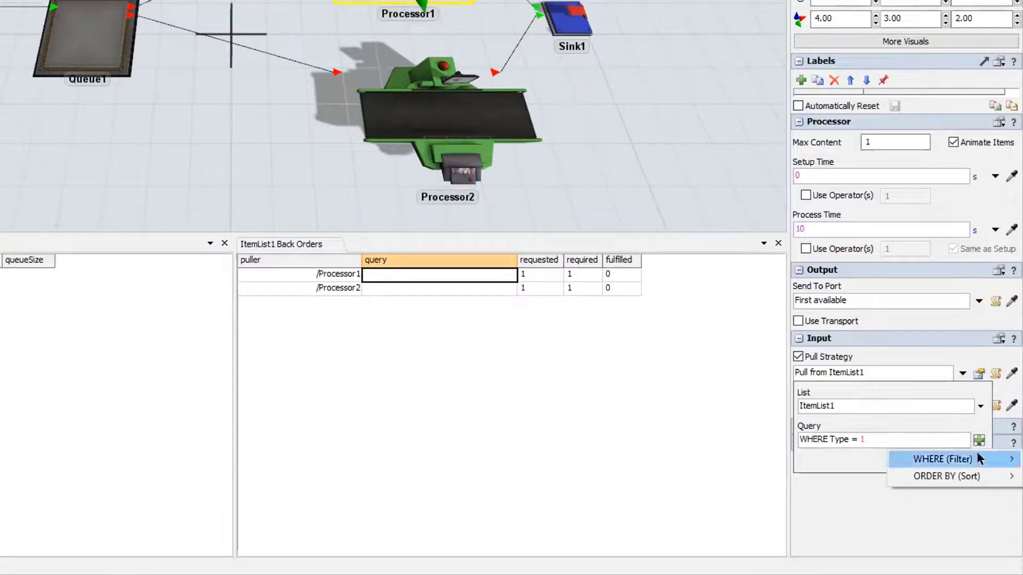
mouse_move(979, 458)
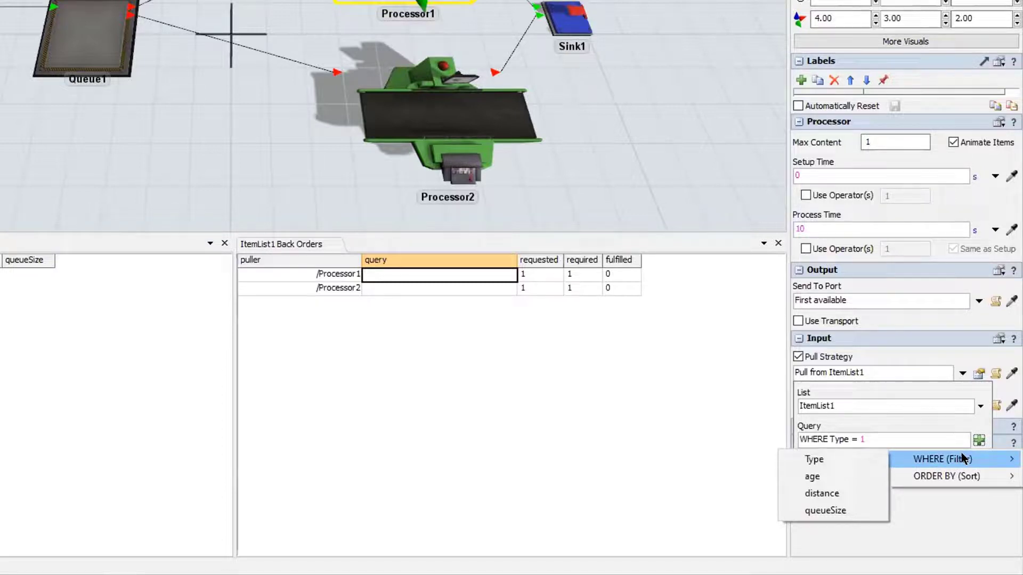
mouse_move(963, 476)
key(Escape)
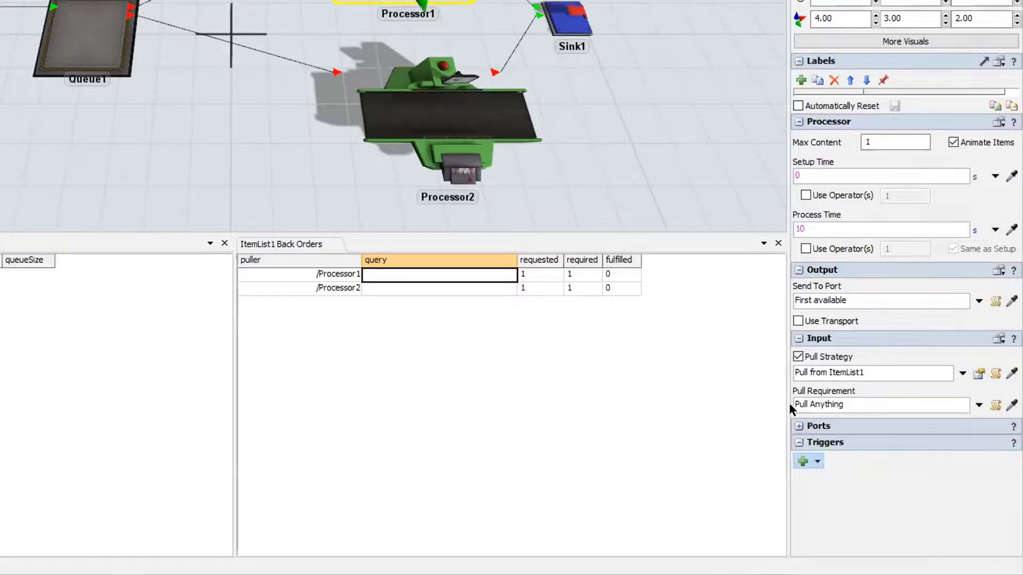
click(960, 374)
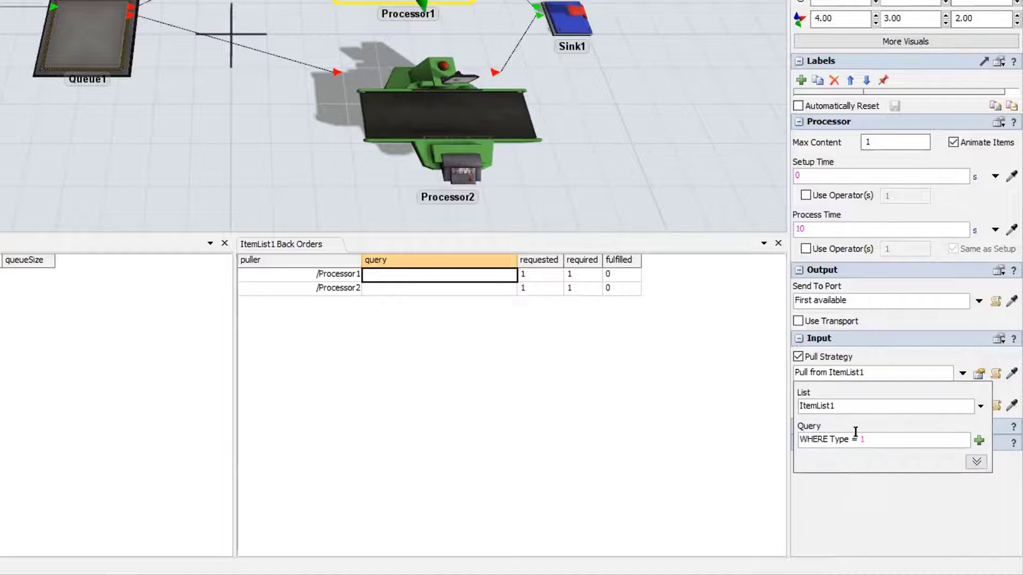
click(976, 442)
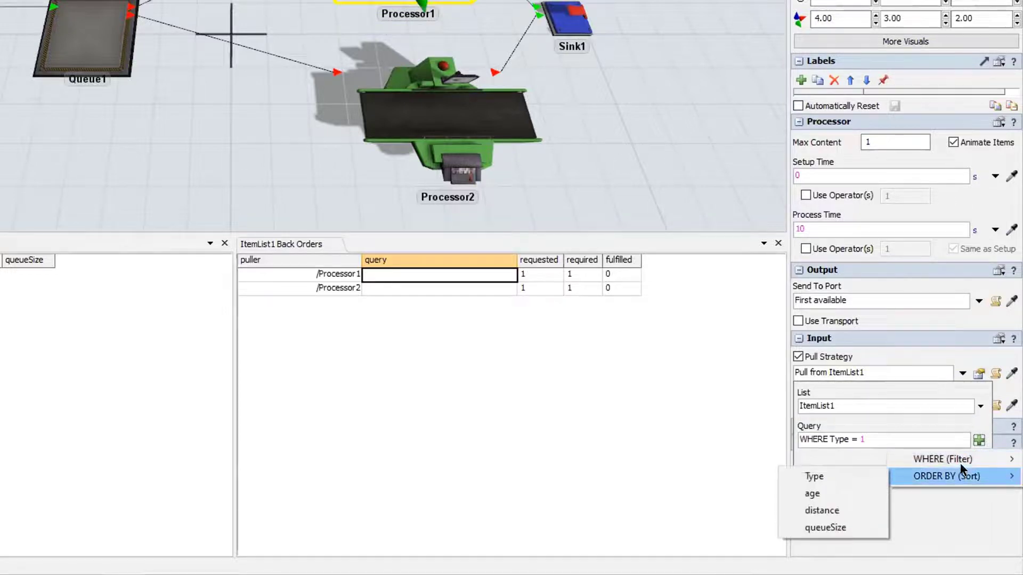
mouse_move(889, 458)
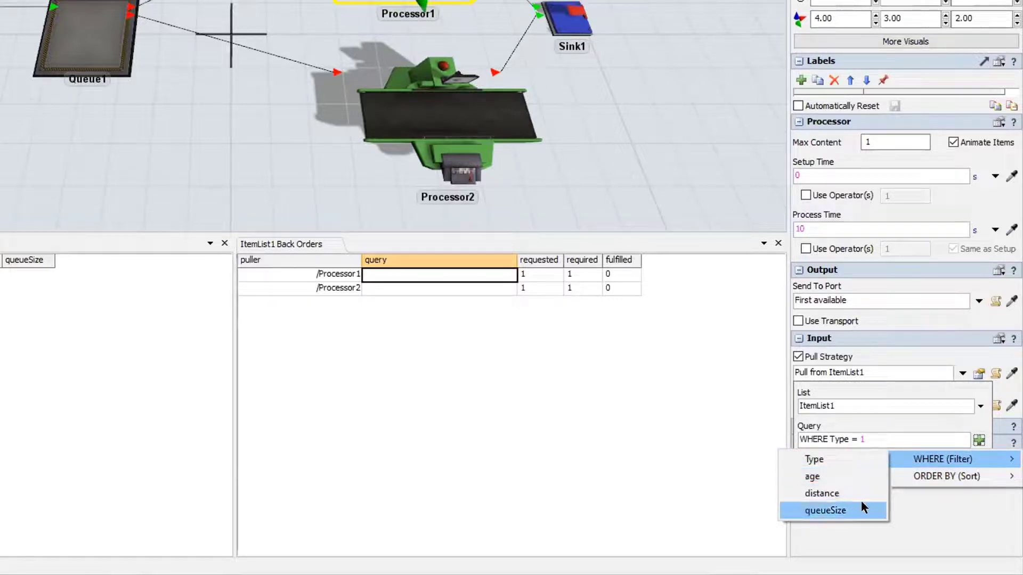
mouse_move(926, 476)
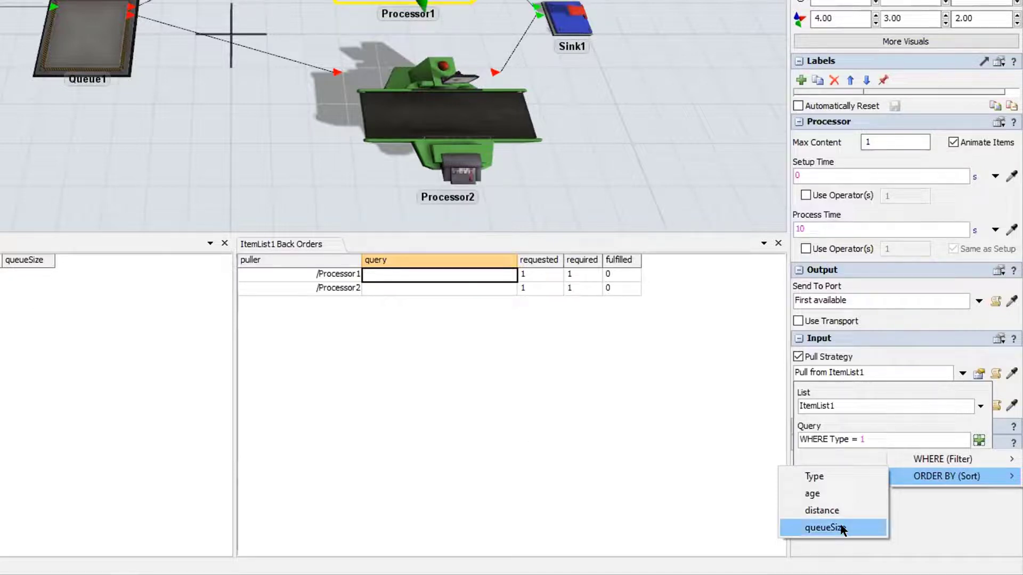
click(872, 434)
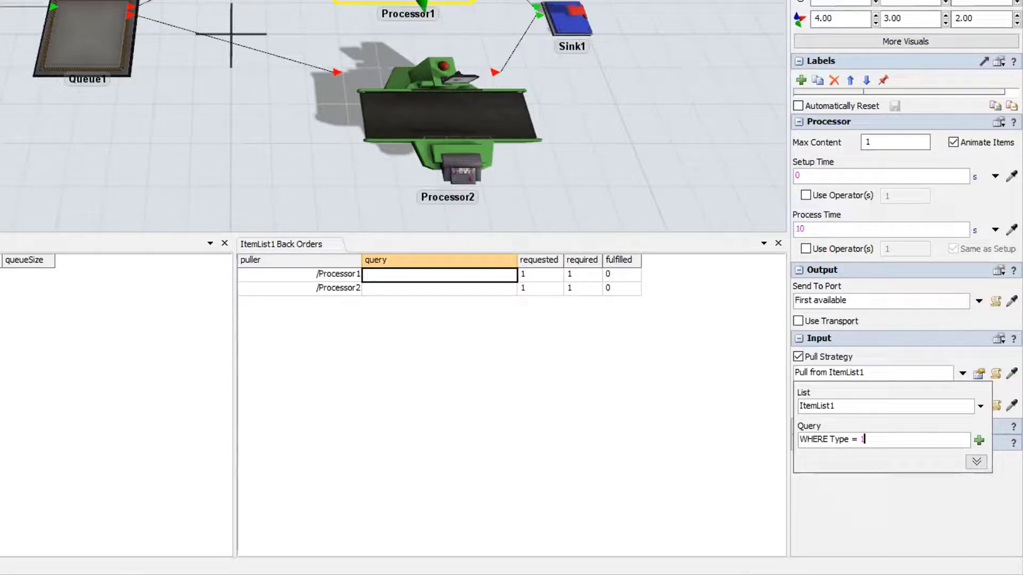
click(838, 439)
click(870, 439)
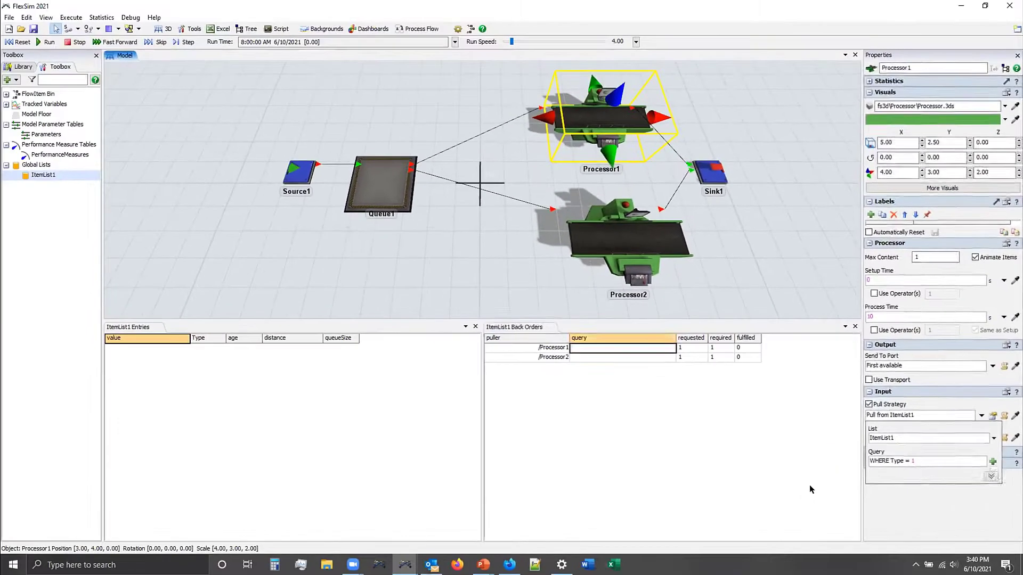
- Reset the model and check Processor1's query in the ItemList1 back orders table
click(630, 436)
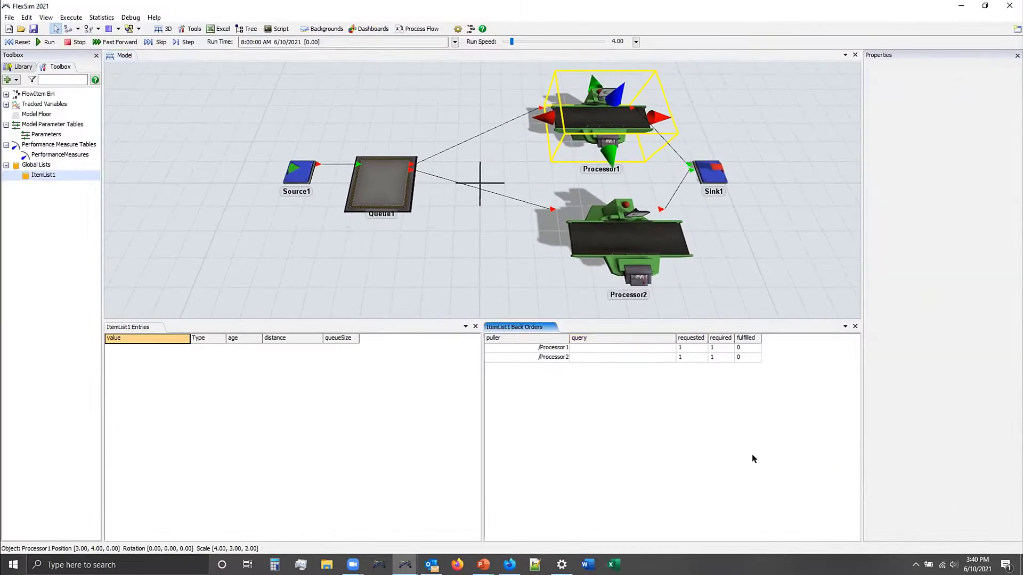
click(19, 42)
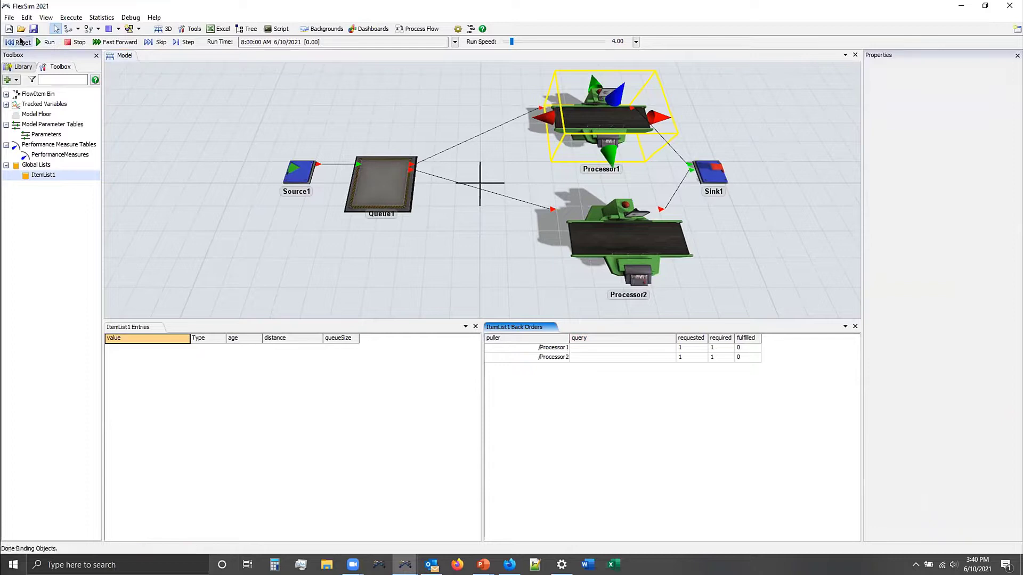
click(595, 348)
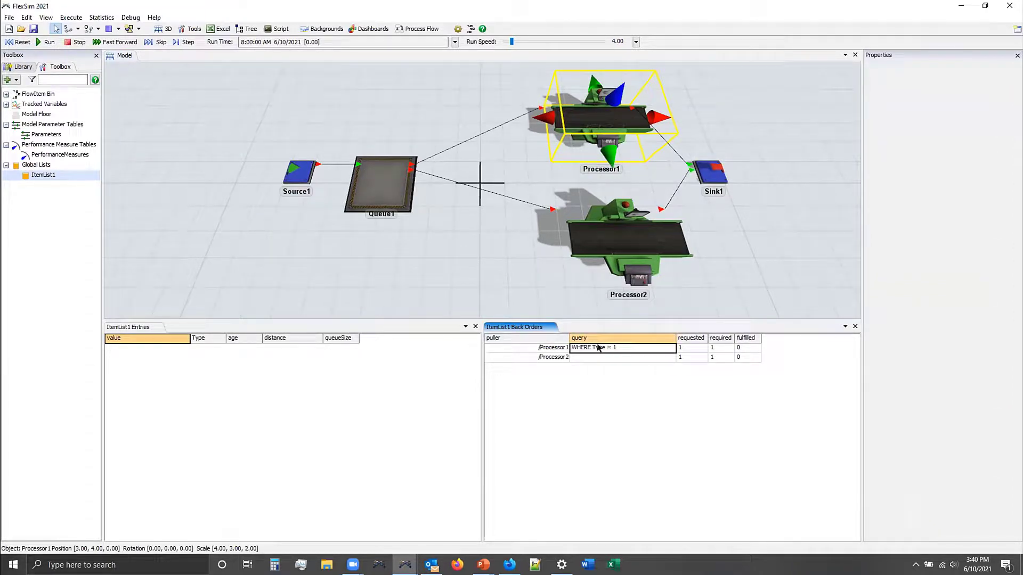
click(607, 379)
- Run the model and step through its events to watch which items each processor pulls
click(54, 41)
click(187, 43)
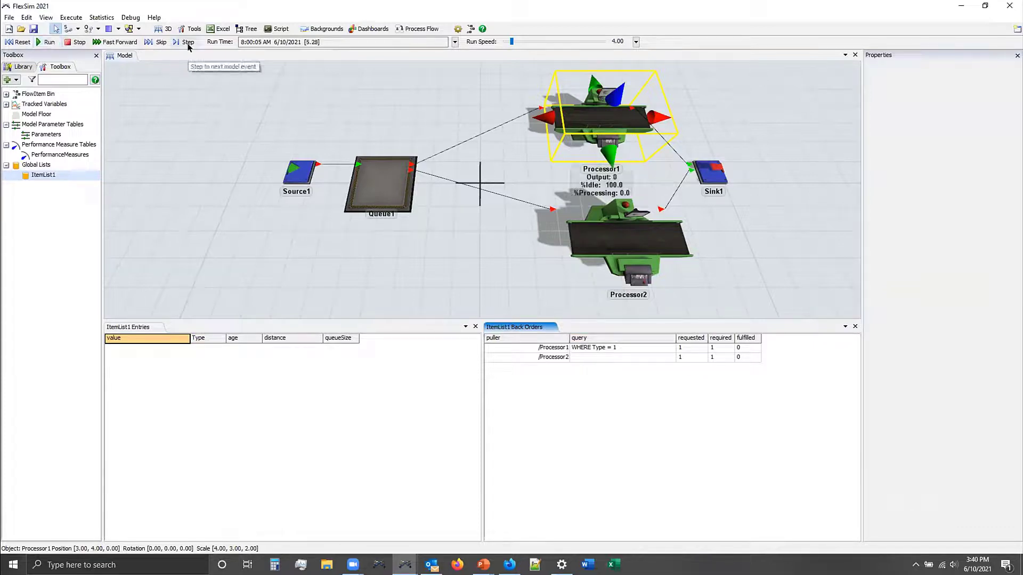
click(396, 270)
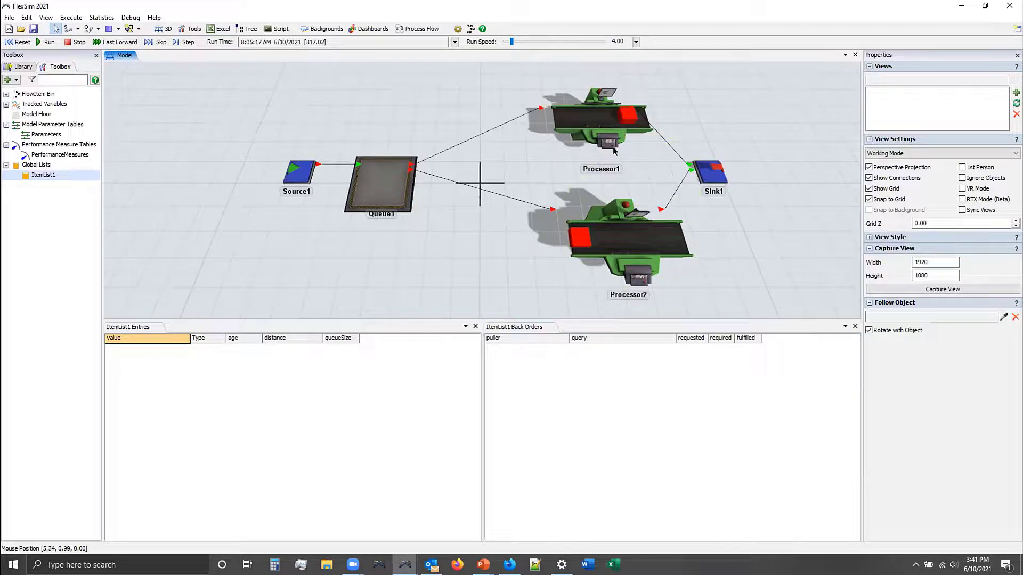
- Inspect the Type label of the red items on the processors and compare the pull queries of Processor1 and Processor2
click(628, 115)
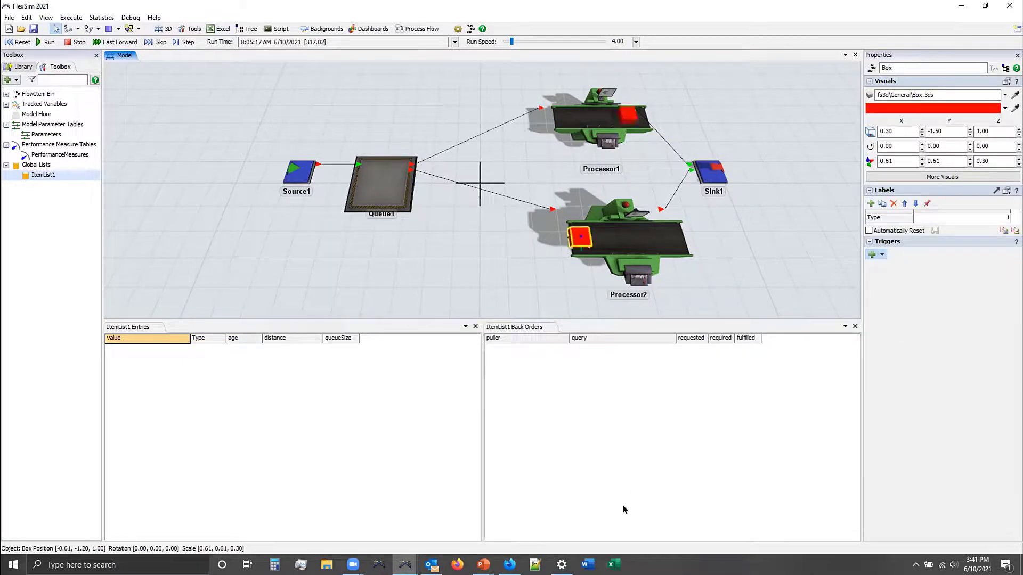
click(599, 144)
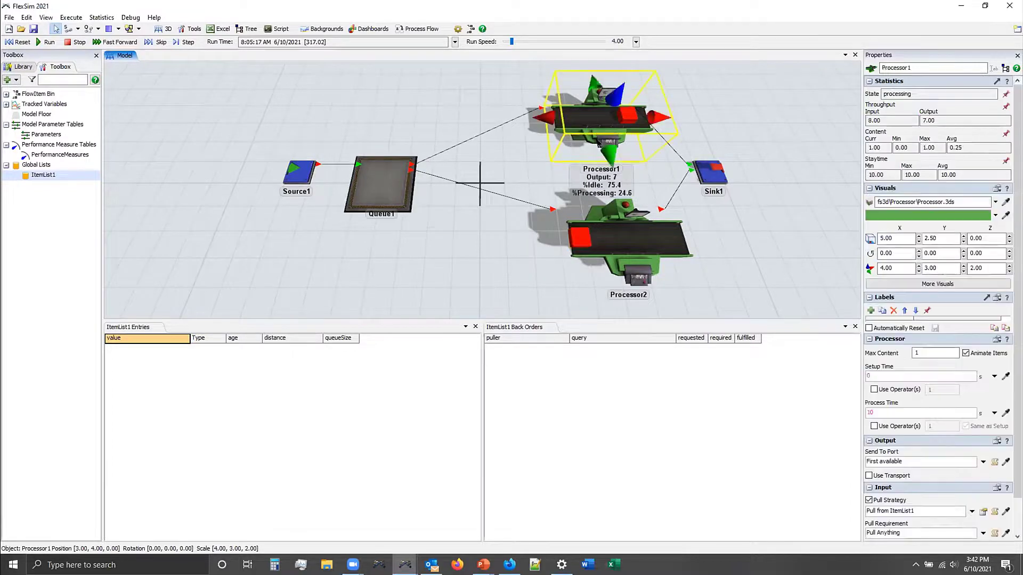
click(983, 512)
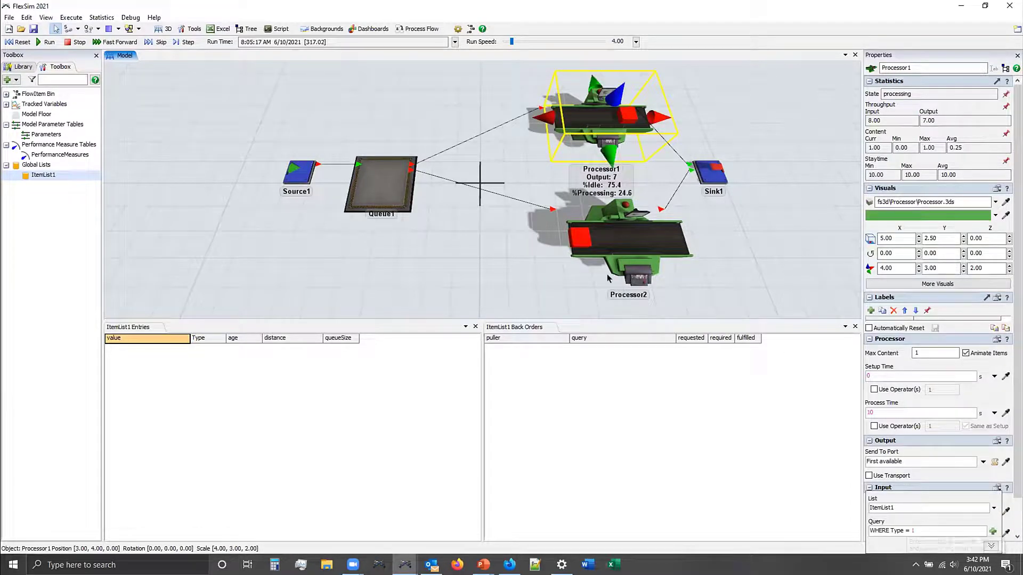
click(636, 252)
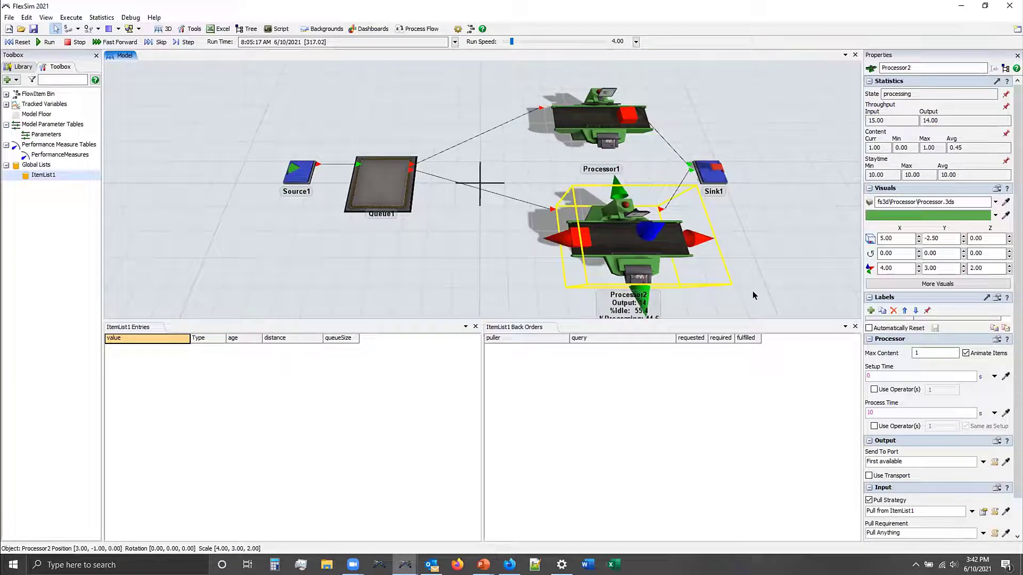
click(752, 257)
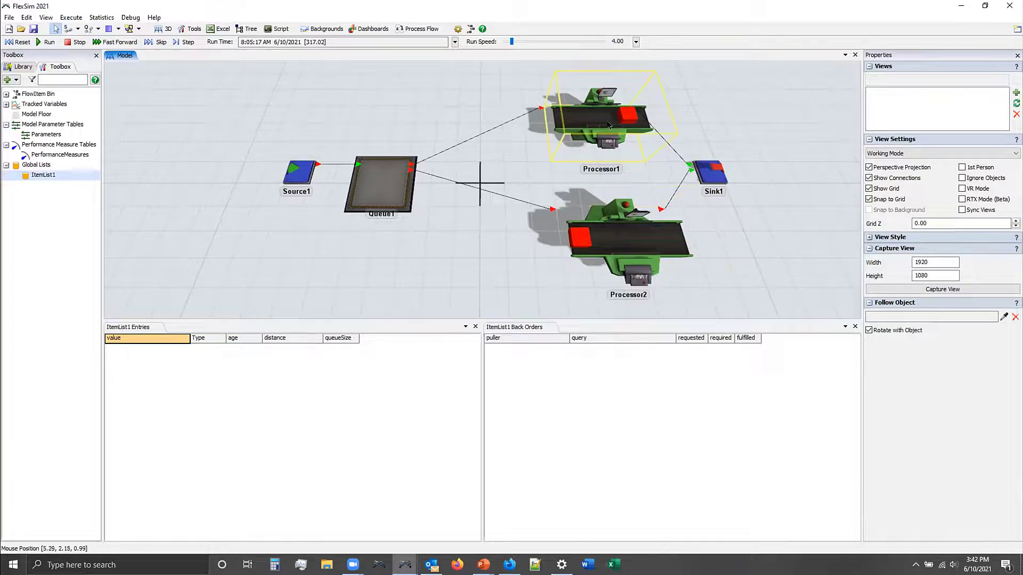
click(637, 248)
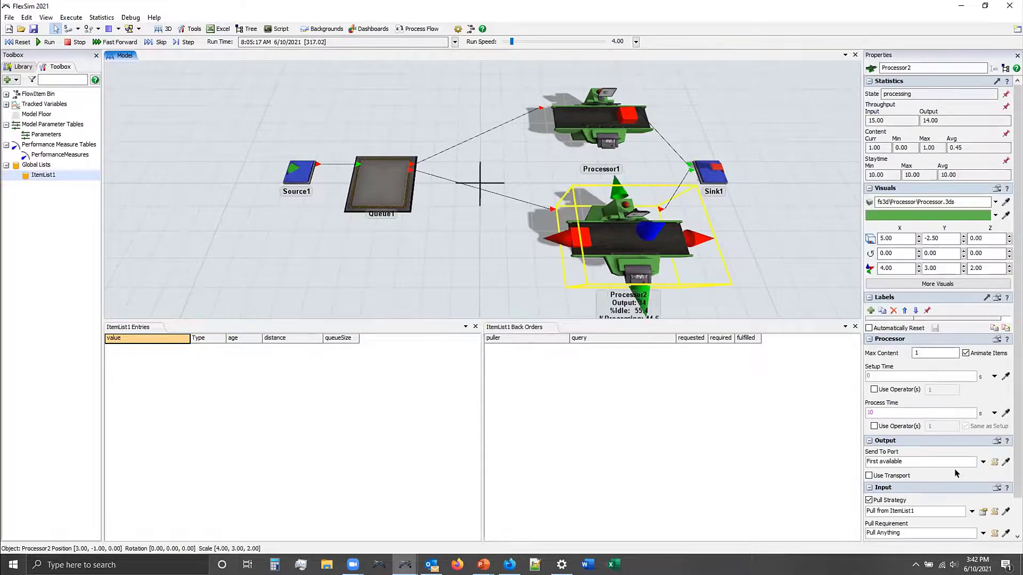
click(983, 511)
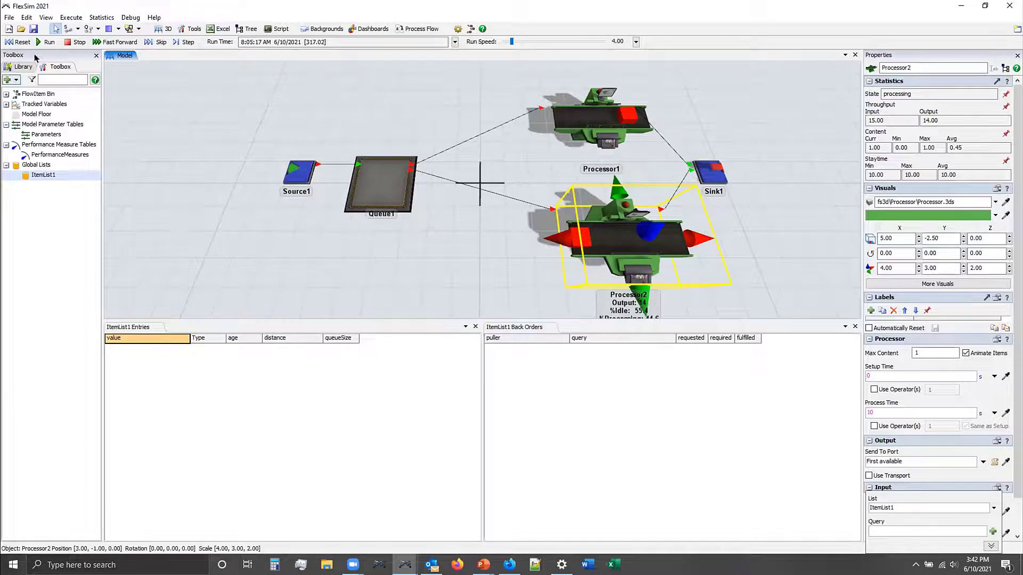
- Resume the run and review Processor1's statistics and pull query, collapsing its processing-time properties
click(53, 41)
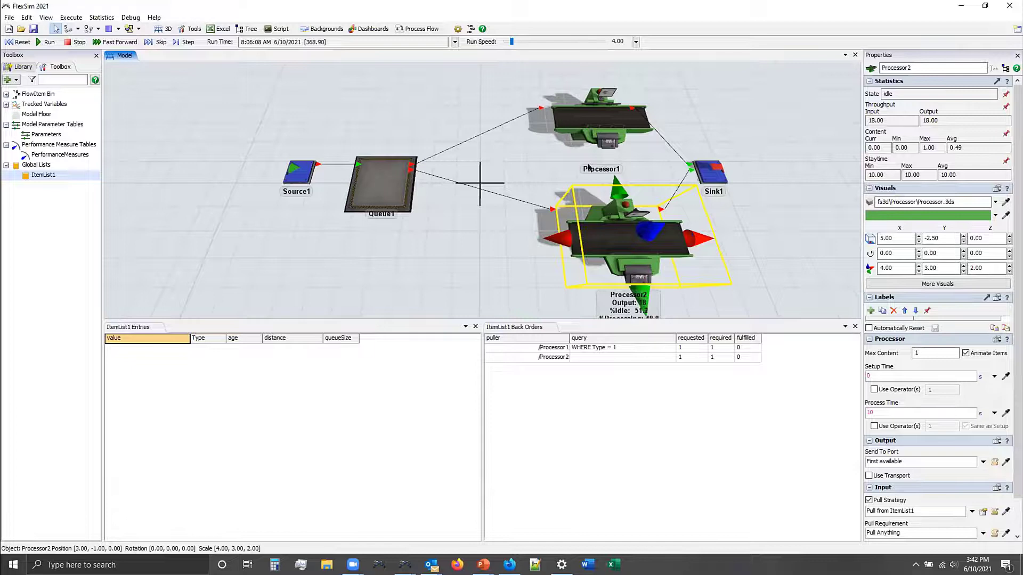
click(598, 116)
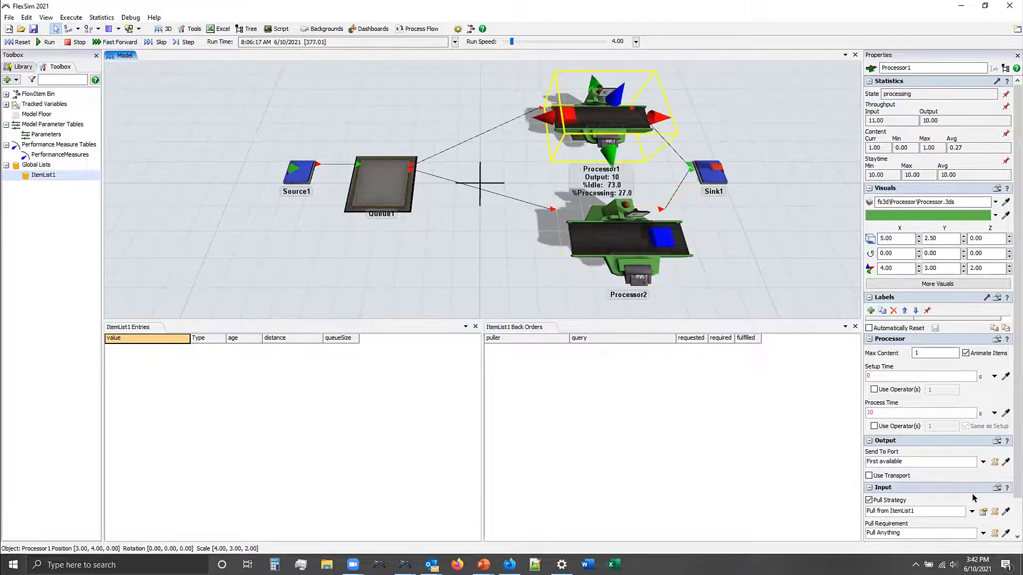
click(983, 510)
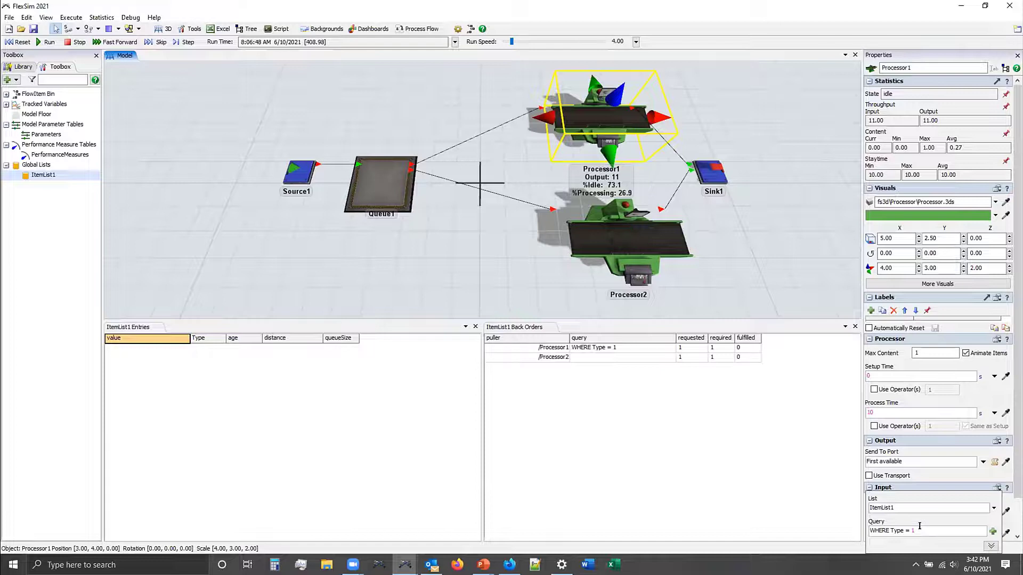
click(865, 339)
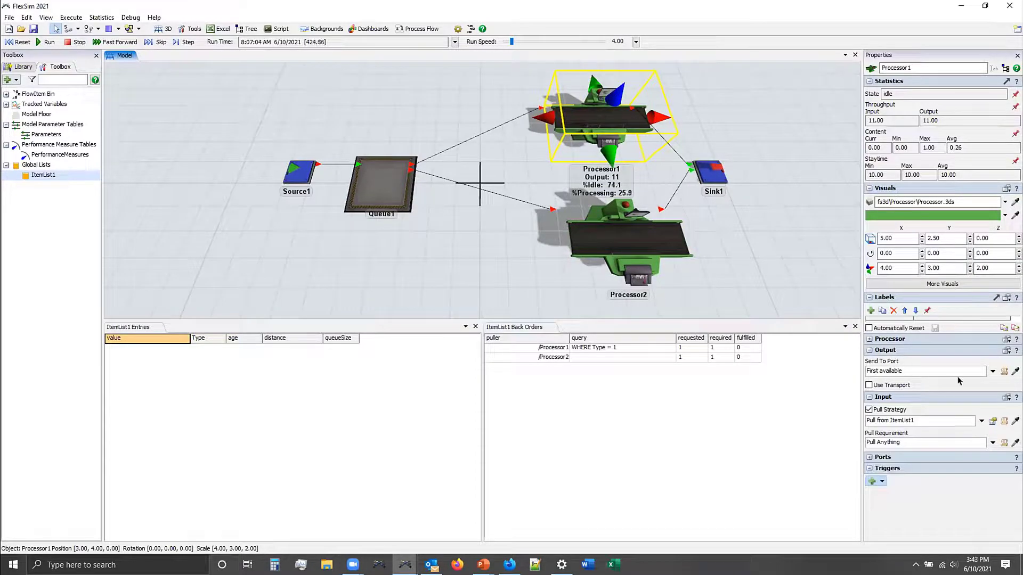
click(992, 421)
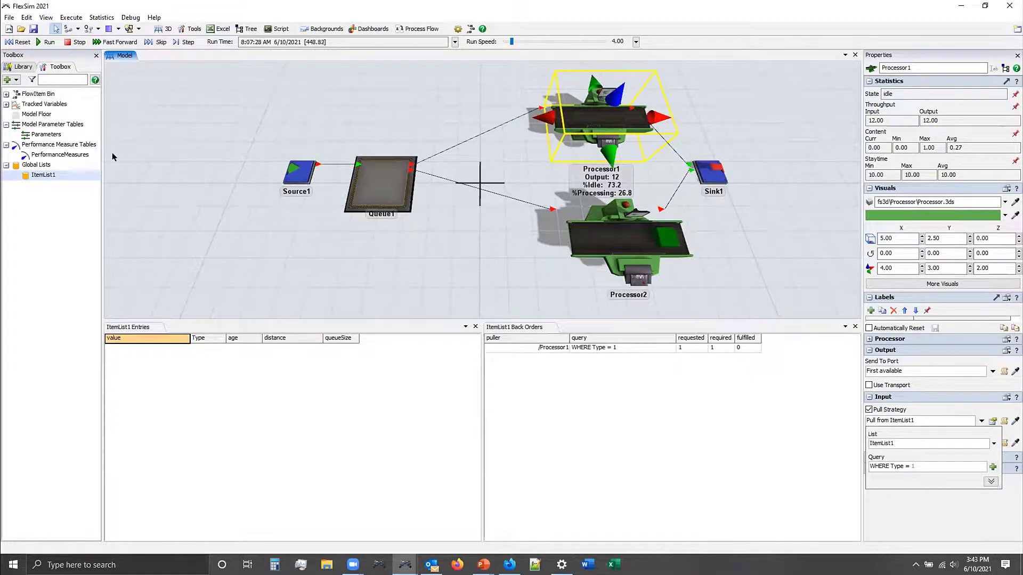
- Reset the model and add an ascending ORDER BY sort on Type to Processor2's ItemList1 pull query
click(20, 43)
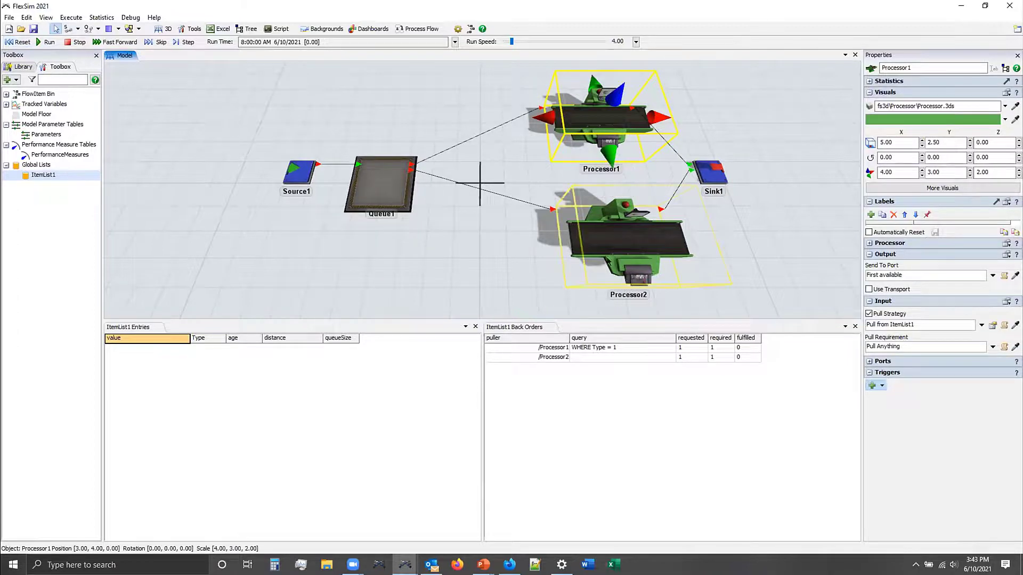
click(628, 245)
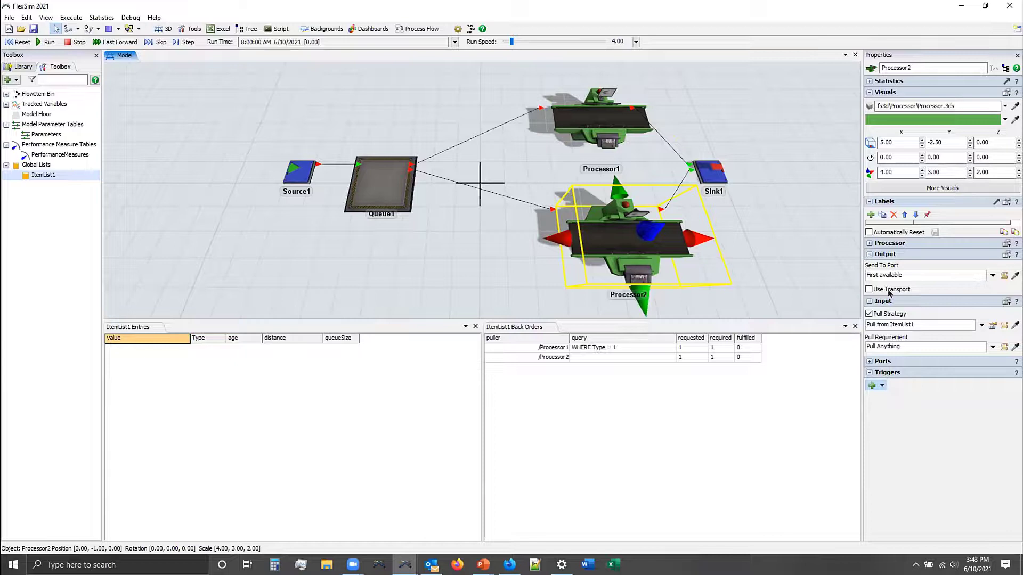
click(991, 325)
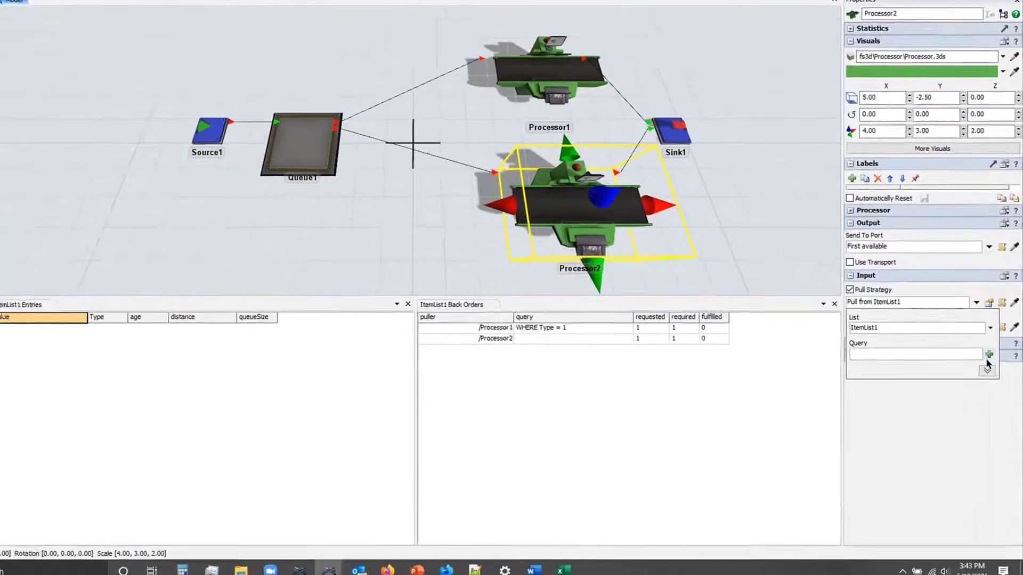
click(992, 371)
mouse_move(976, 347)
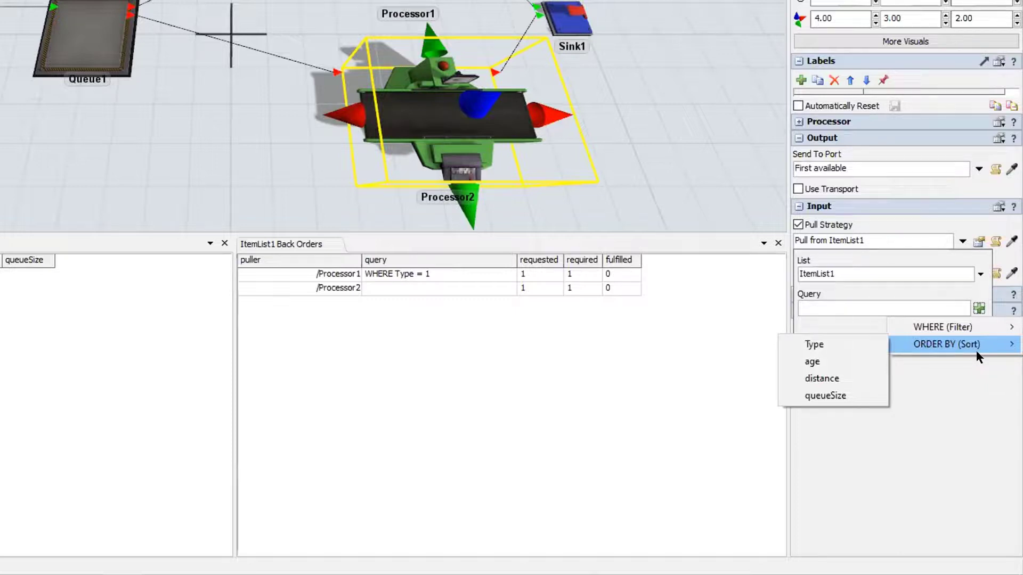
click(837, 344)
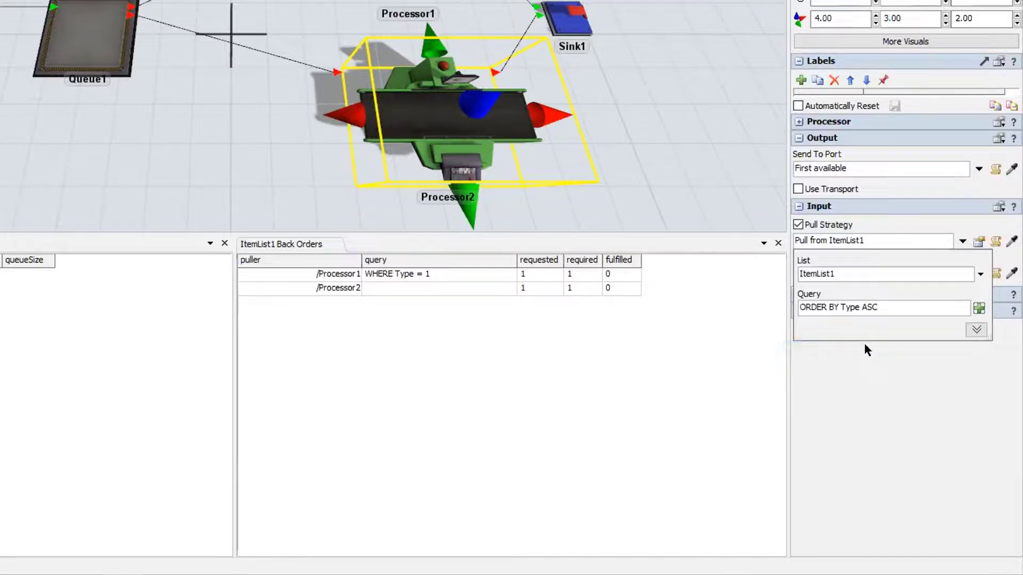
- Change the sort direction in Processor2's pull query so it reads ORDER BY Type DESC
double_click(843, 302)
double_click(869, 307)
key(BackSpace)
text(DESD)
key(Escape)
text(C)
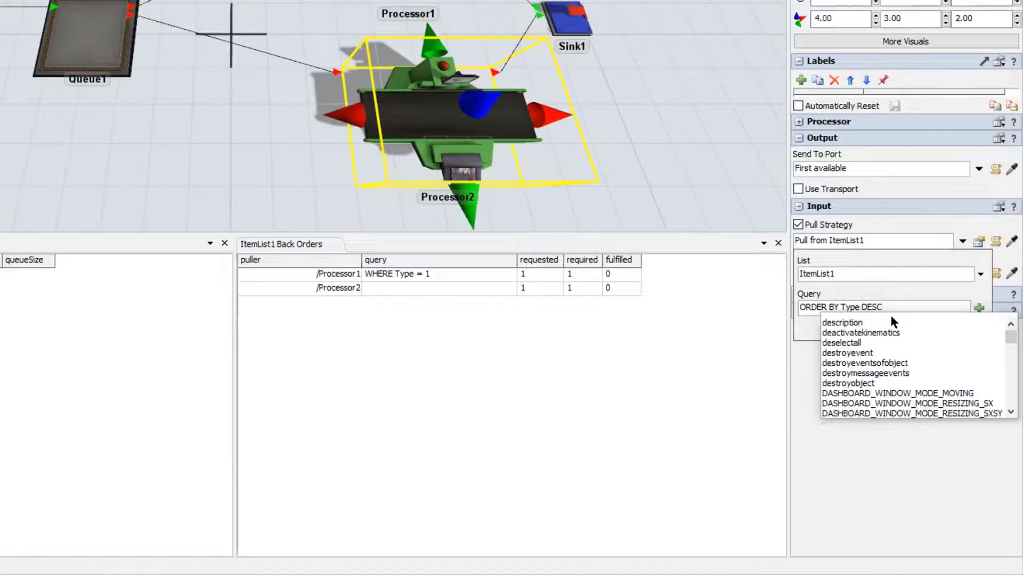
key(Escape)
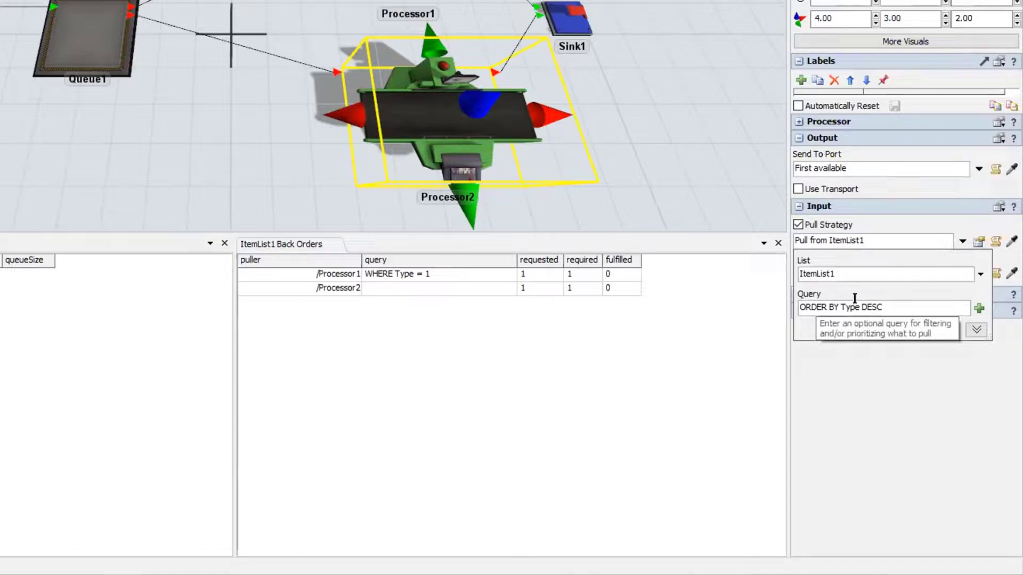
key(Left)
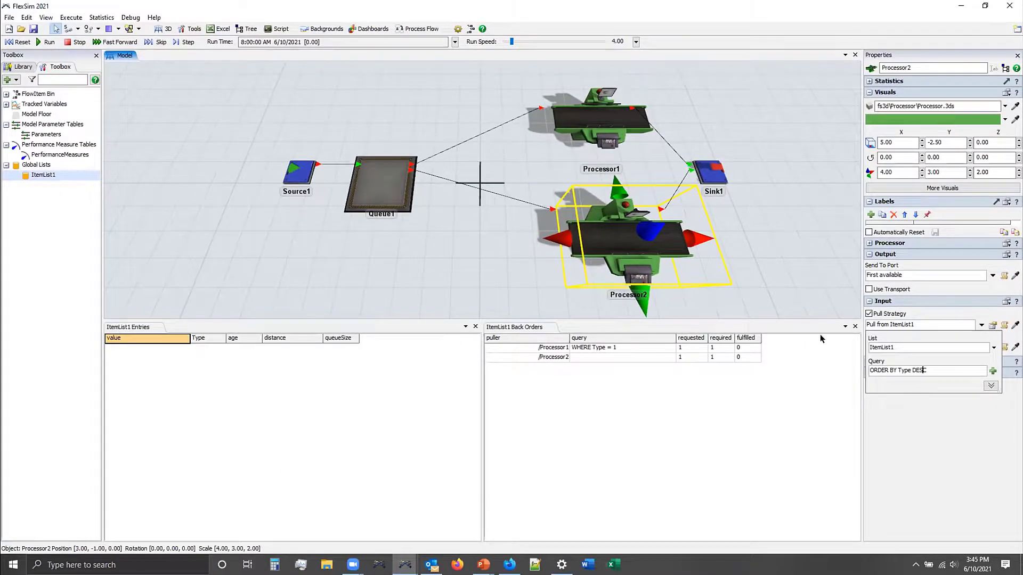
- Reset and run the model to watch how Processor2 pulls items with the descending Type sort
click(762, 310)
click(10, 41)
click(39, 41)
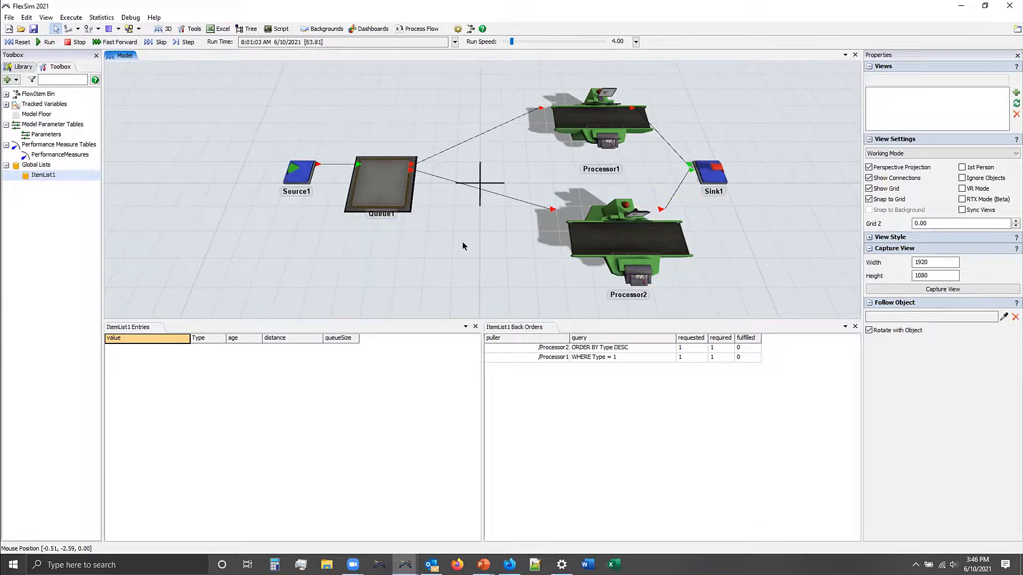
click(404, 207)
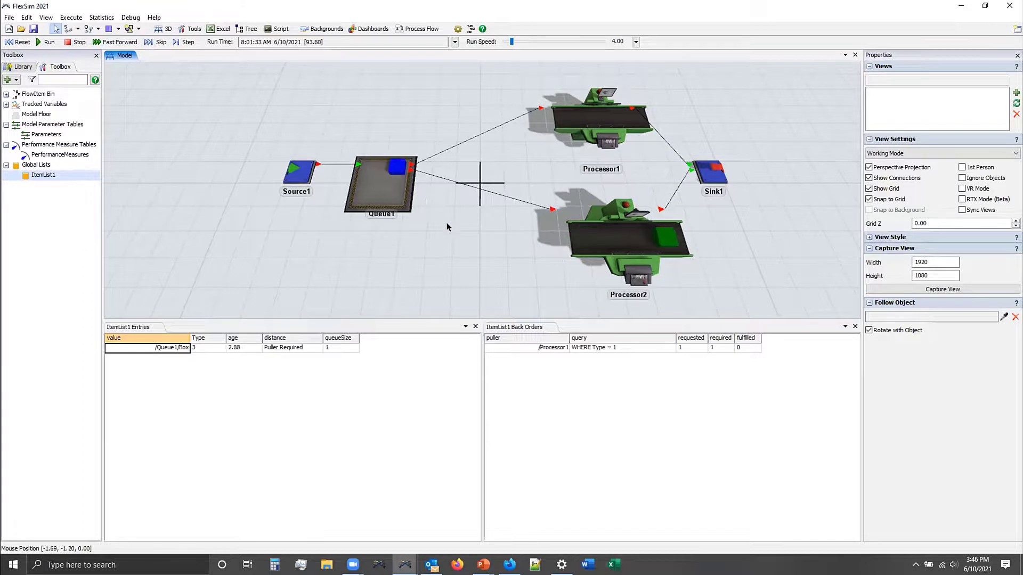
- Reset the model and set the scale of Source1's exponential inter-arrival time to 3
click(12, 42)
click(296, 171)
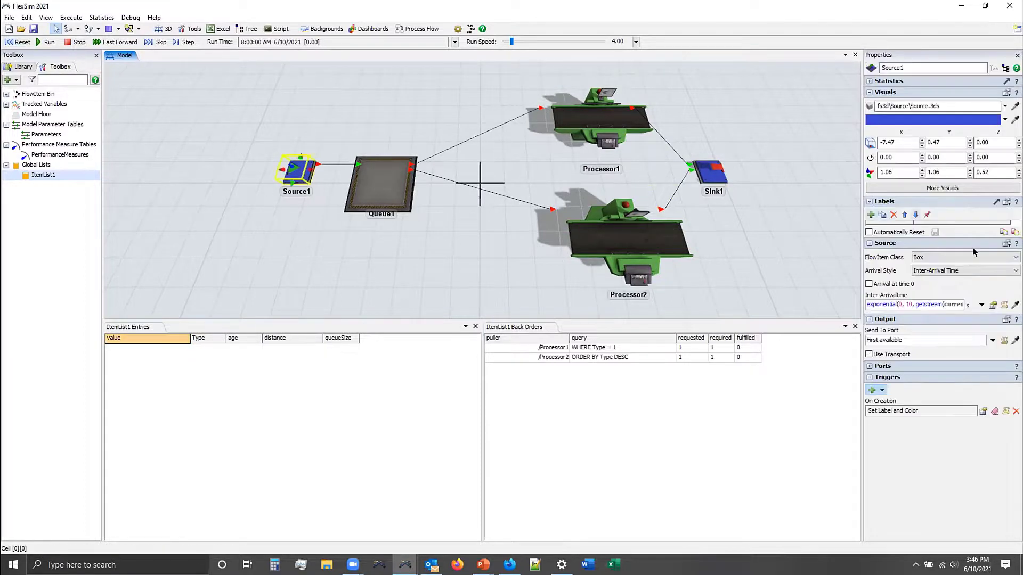
click(992, 304)
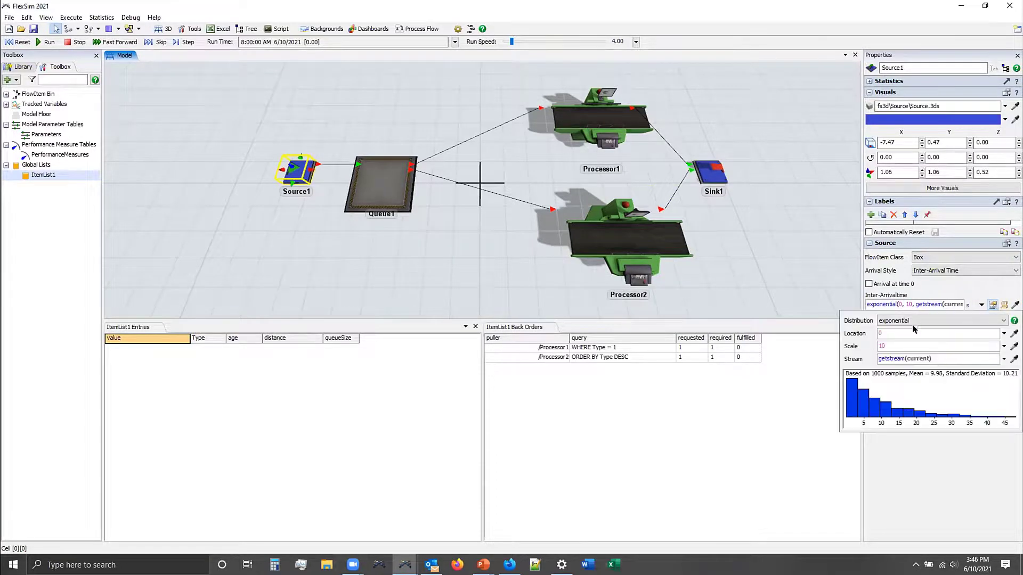
drag(893, 344, 839, 335)
text(3)
click(897, 459)
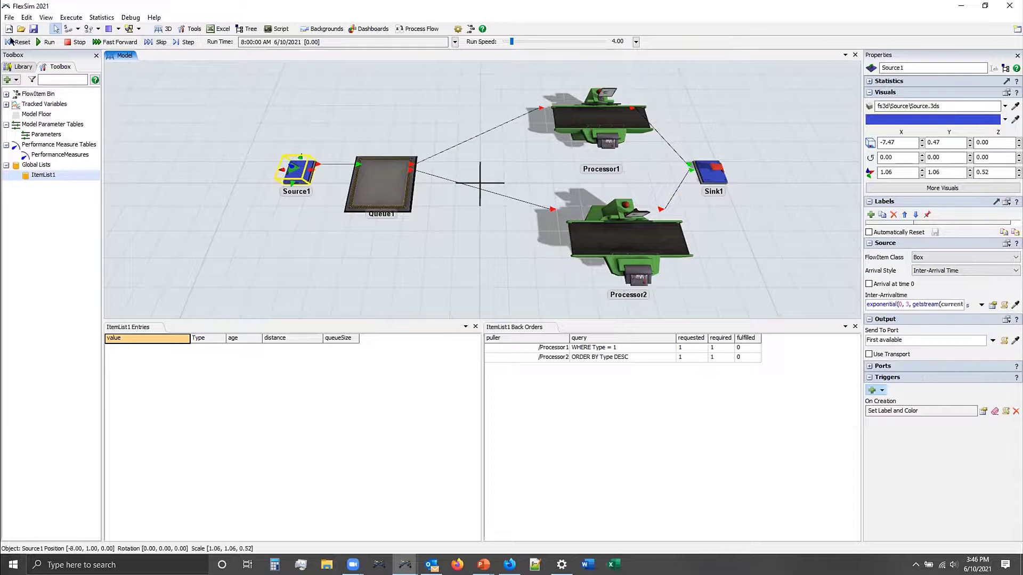
- Run the model until items wait in the queue, and compare their Type and age values in ItemList1 Entries
click(46, 42)
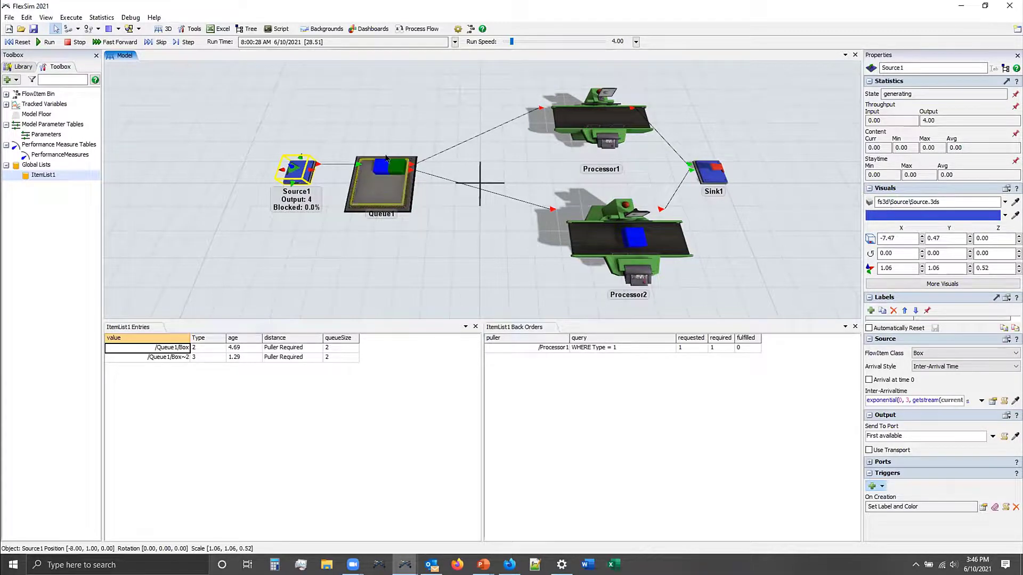
click(232, 356)
click(213, 357)
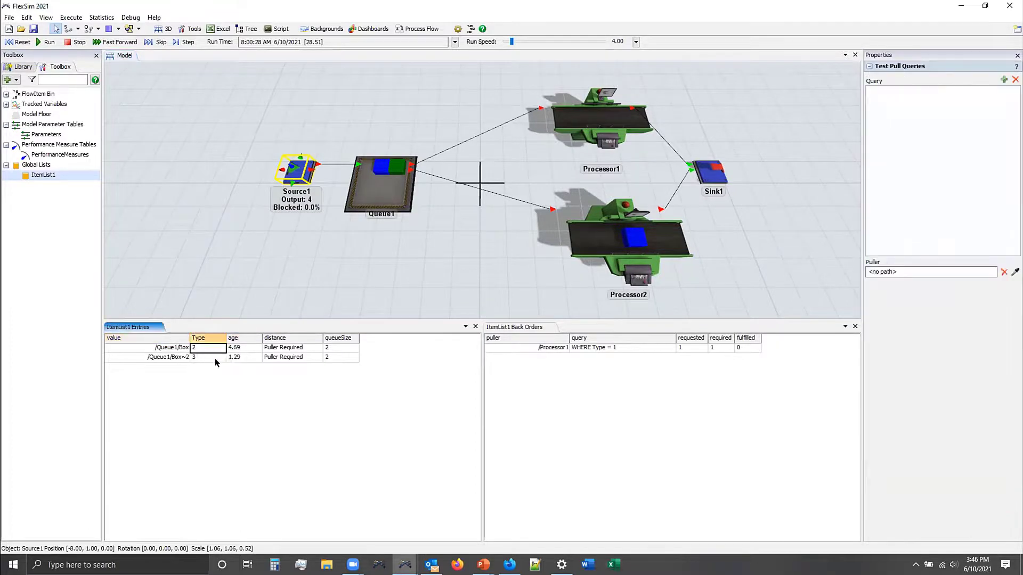
click(242, 389)
click(248, 349)
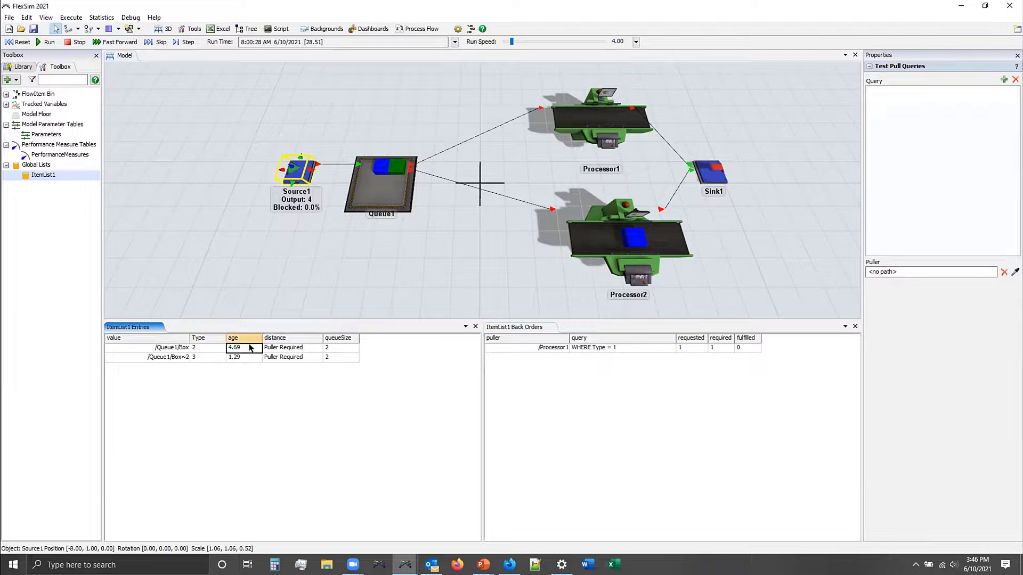
click(205, 357)
click(241, 359)
- Review Processor2's pull query and resume the run to see which waiting item it pulls
click(577, 246)
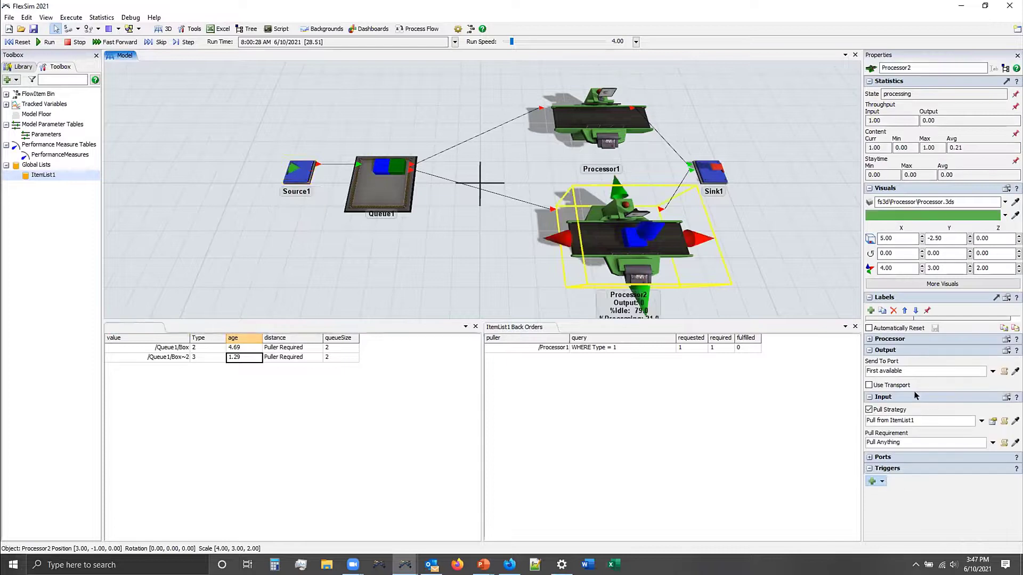
click(992, 421)
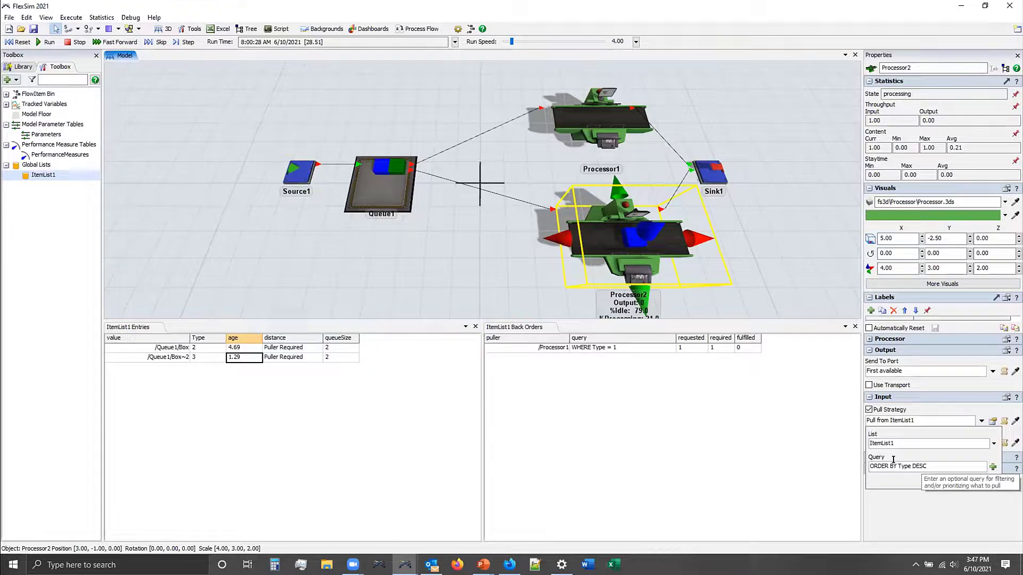
click(676, 376)
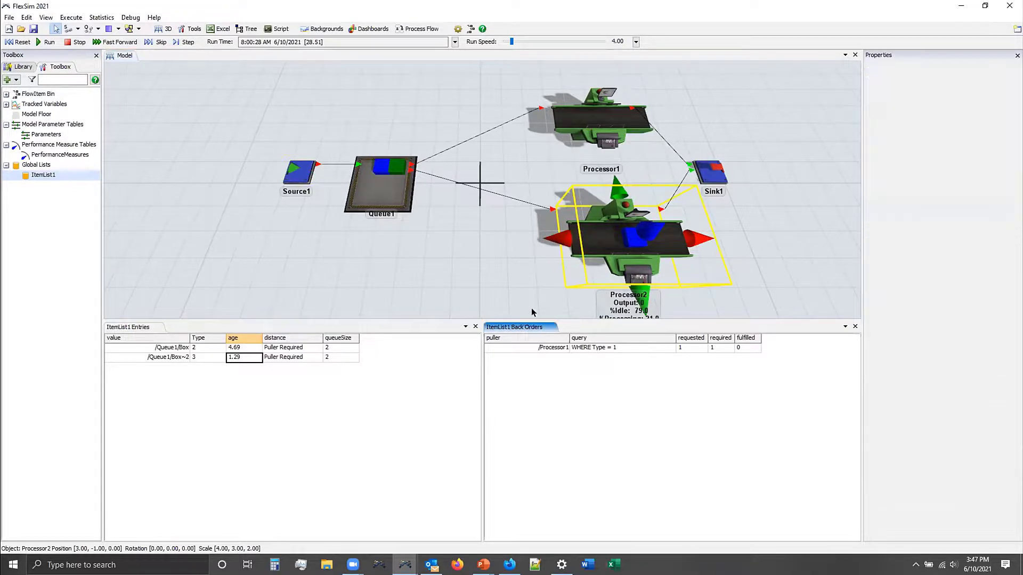
click(511, 277)
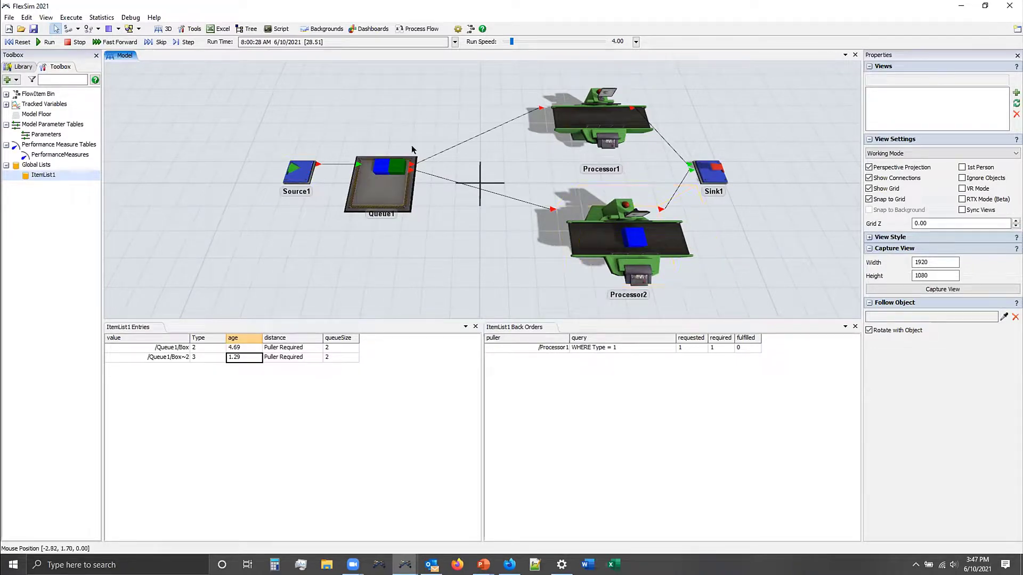
right_click(460, 277)
click(452, 266)
click(38, 42)
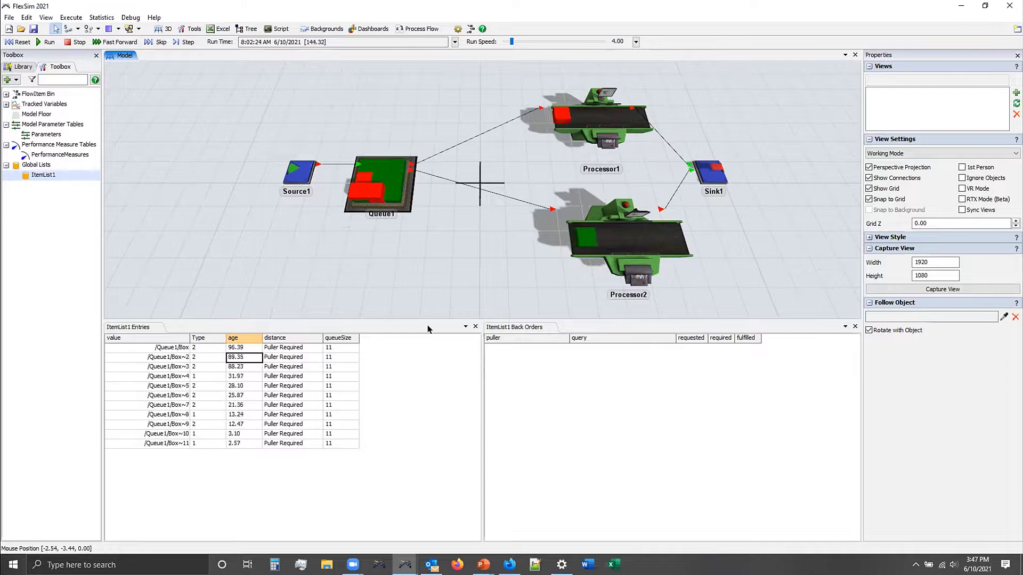
- Compare the pull queries of Processor2 and Processor1 while the model runs and the queue builds up
click(626, 253)
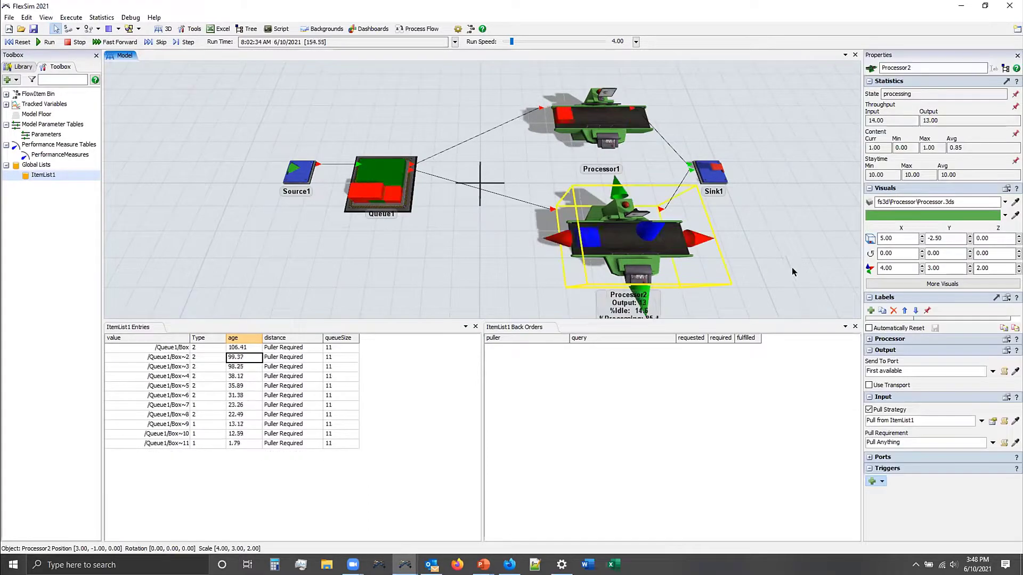
click(992, 421)
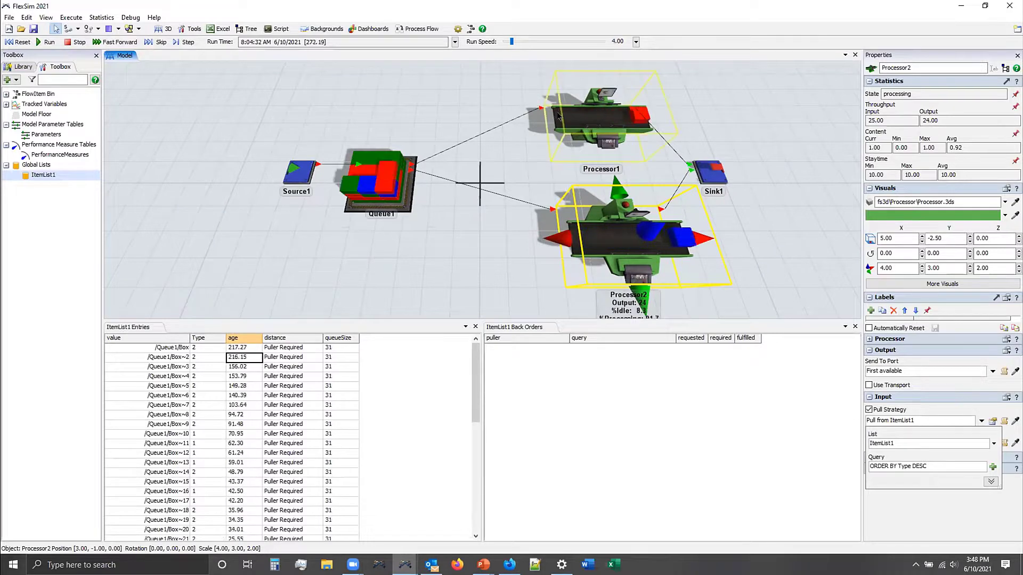
click(602, 120)
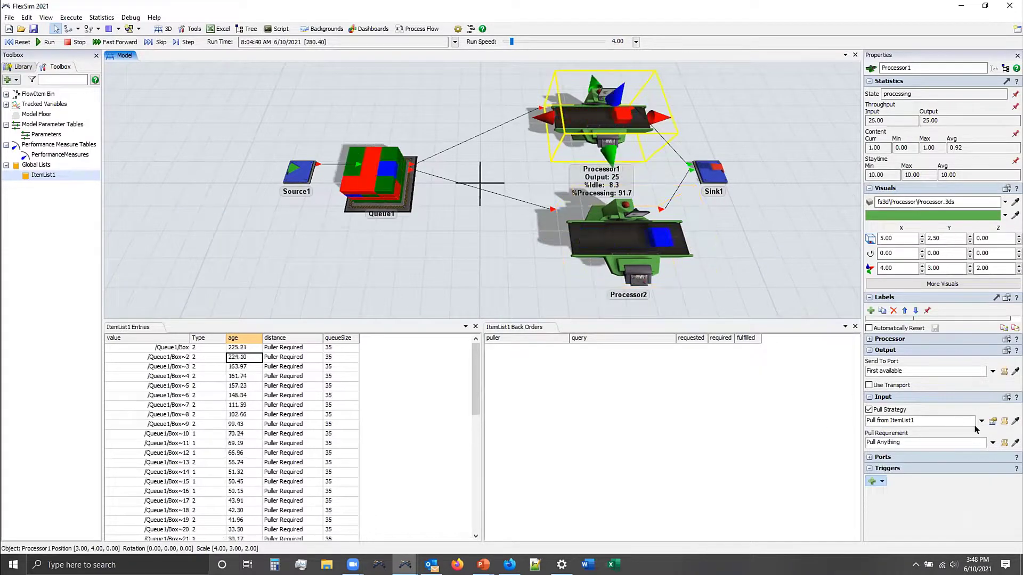
click(991, 421)
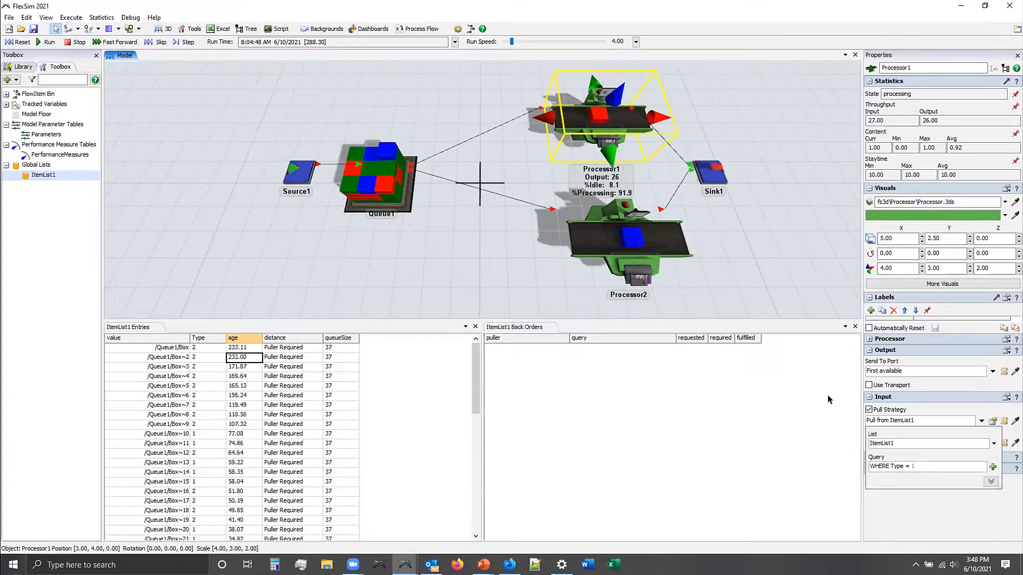
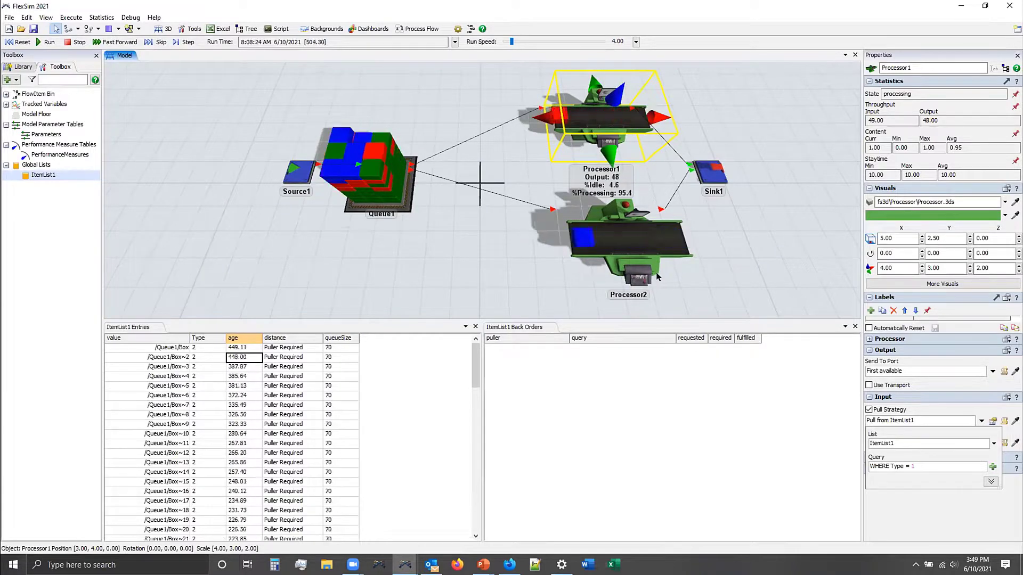
- Examine the fields available for filtering Processor1's pull query against the ItemList1 Entries columns
click(993, 467)
mouse_move(953, 480)
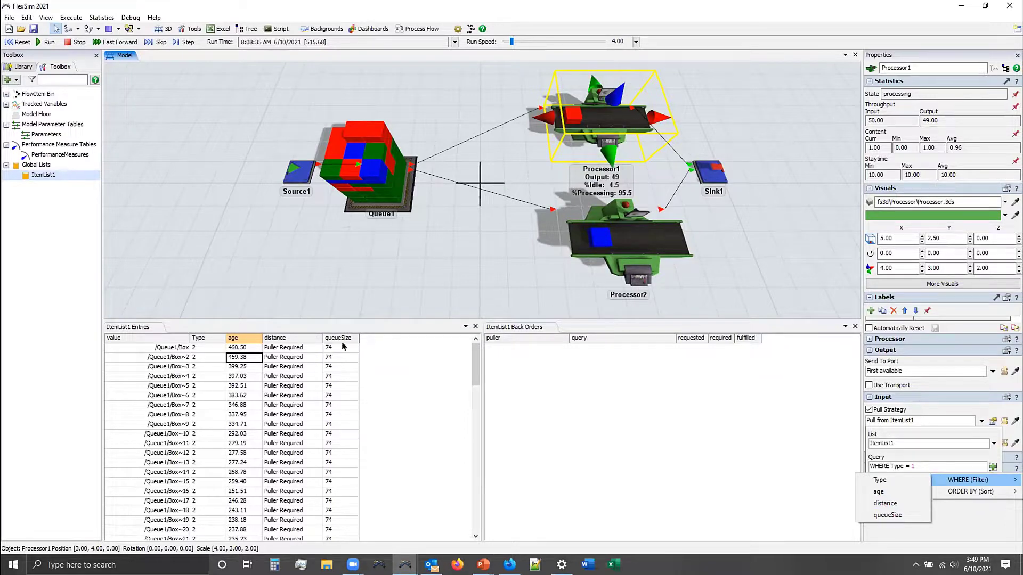
click(411, 374)
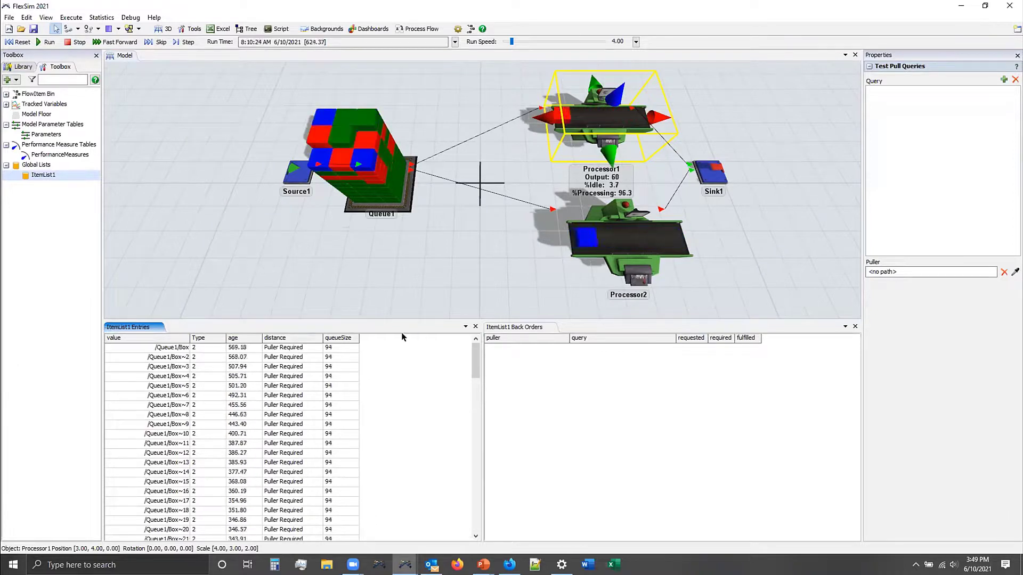
click(568, 125)
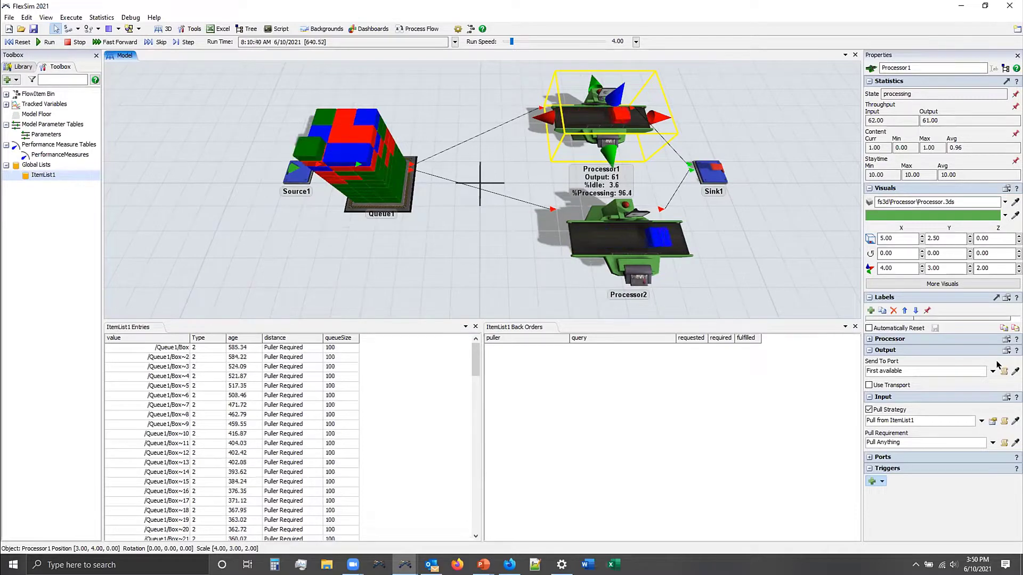
click(993, 421)
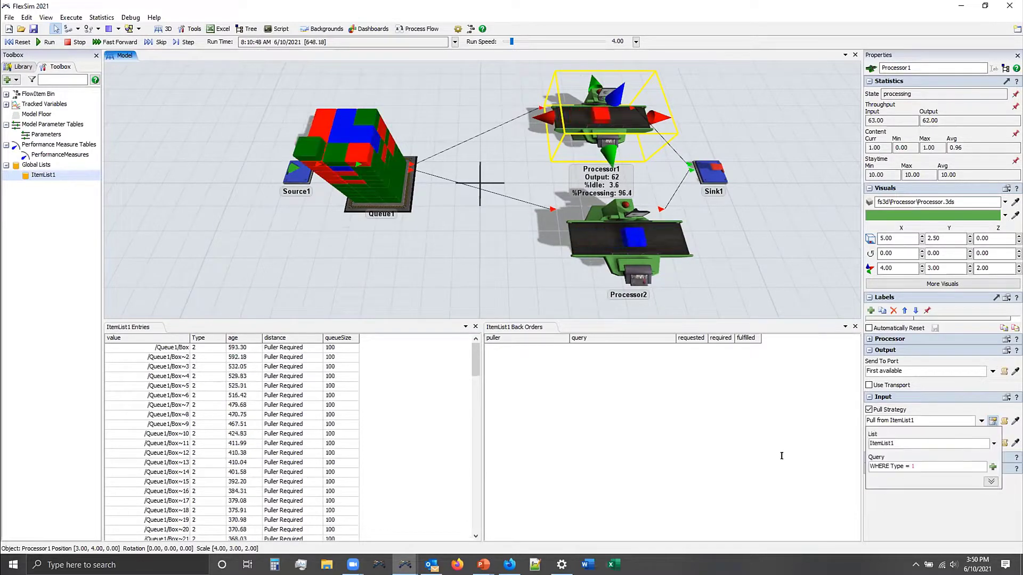
- Reset the model and add the filter WHERE Type < 10 ahead of the sort in Processor2's pull query
click(18, 41)
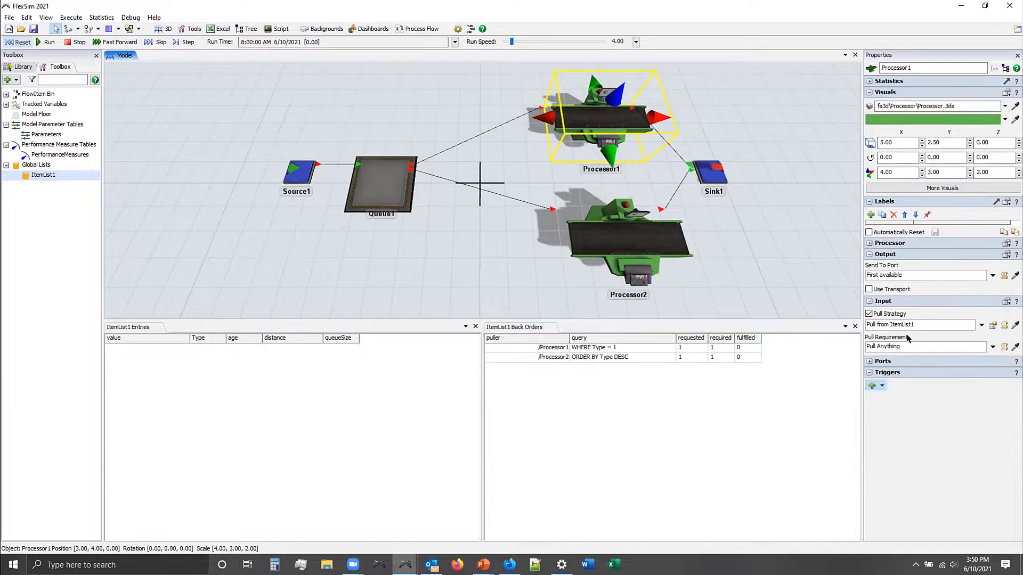
click(651, 287)
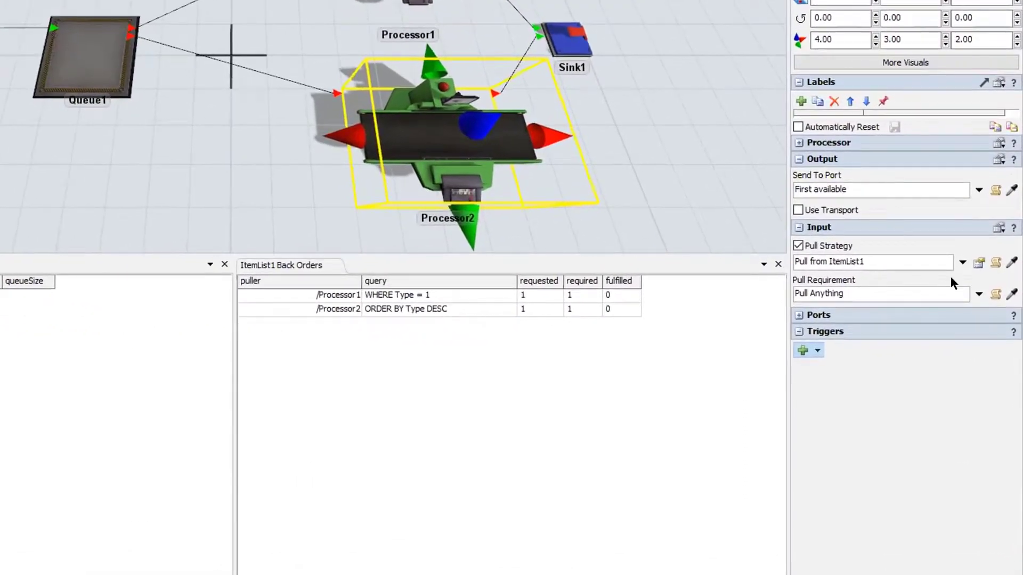
click(978, 262)
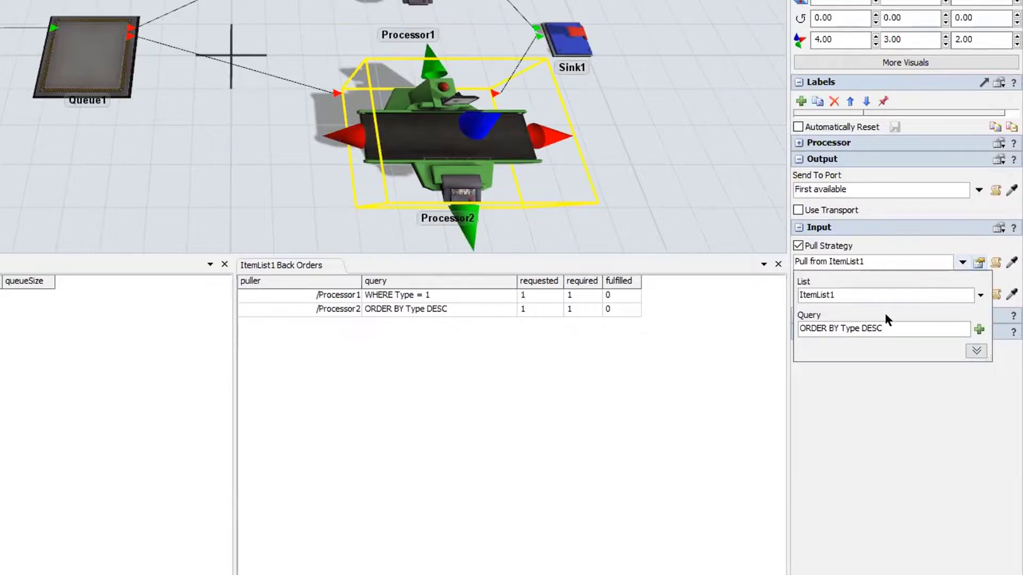
click(978, 331)
mouse_move(985, 347)
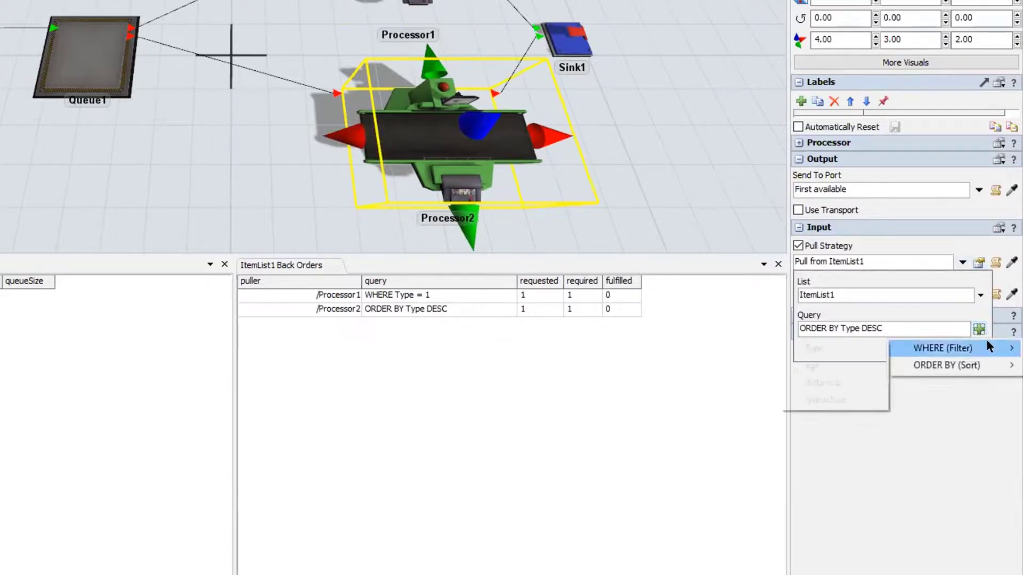
click(848, 348)
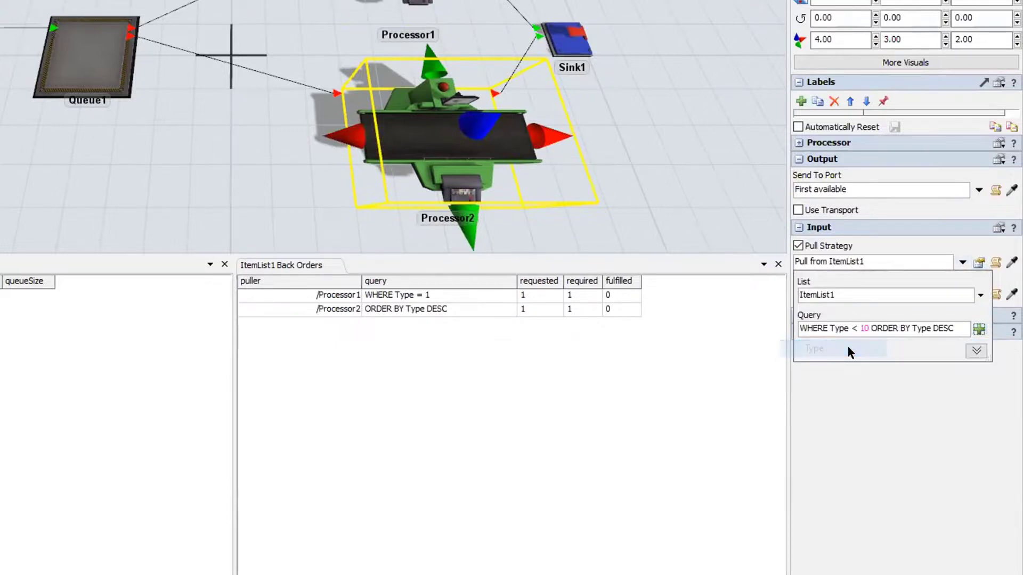
- Change the filter condition in Processor2's pull query to WHERE Type != 1, keeping the sort clause
key(BackSpace)
key(BackSpace)
key(BackSpace)
key(BackSpace)
text(+)
key(BackSpace)
text(!= 1)
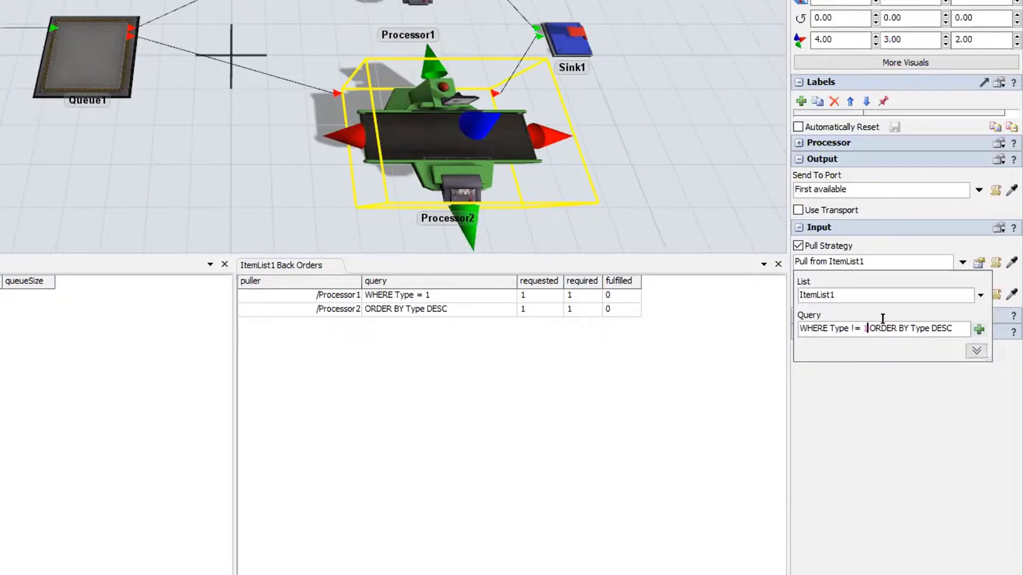
- Remove the WHERE filter from Processor2's pull query, leaving only ORDER BY Type DESC
drag(953, 329, 701, 291)
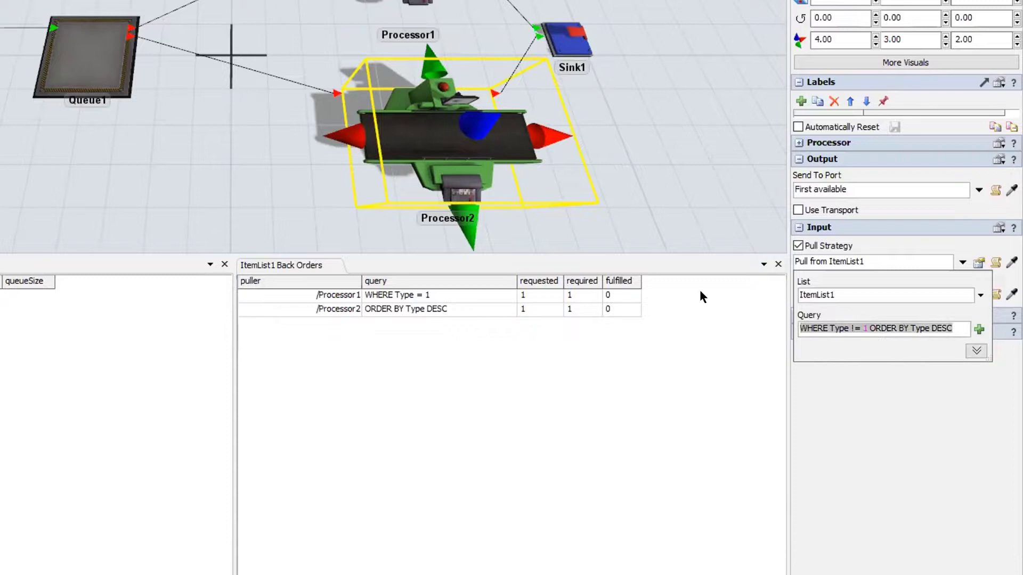
key(Right)
key(Left)
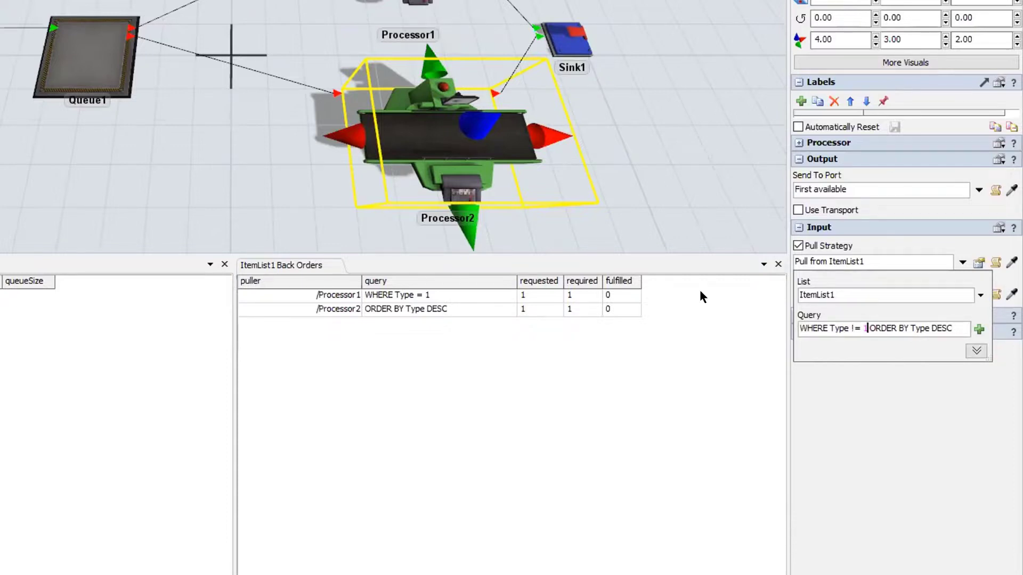
key(BackSpace)
key(BackSpace)
key(BackSpace)
key(BackSpace)
key(BackSpace)
key(BackSpace)
key(BackSpace)
key(BackSpace)
key(BackSpace)
key(BackSpace)
key(BackSpace)
key(BackSpace)
key(BackSpace)
key(BackSpace)
key(BackSpace)
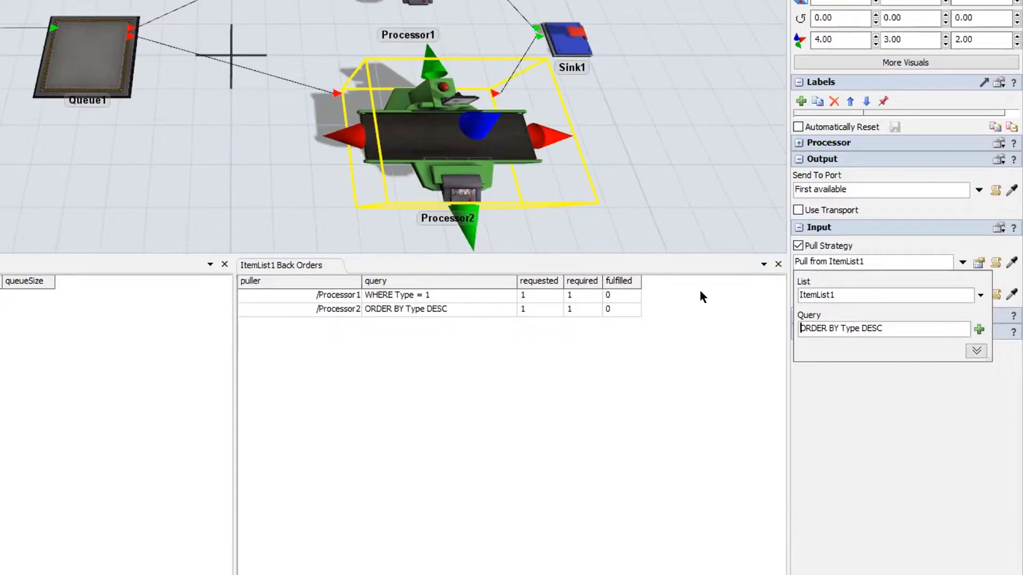
- Insert the default Type filter ahead of the sort in Processor2's query, giving WHERE Type < 10 ORDER BY Type DESC, and highlight the WHERE keyword
click(979, 329)
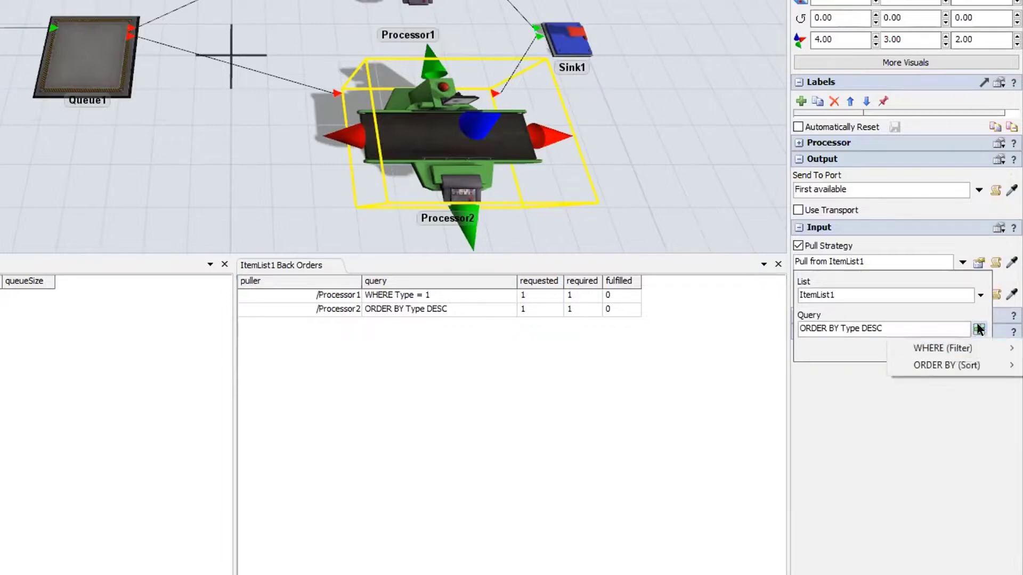
mouse_move(937, 347)
click(839, 347)
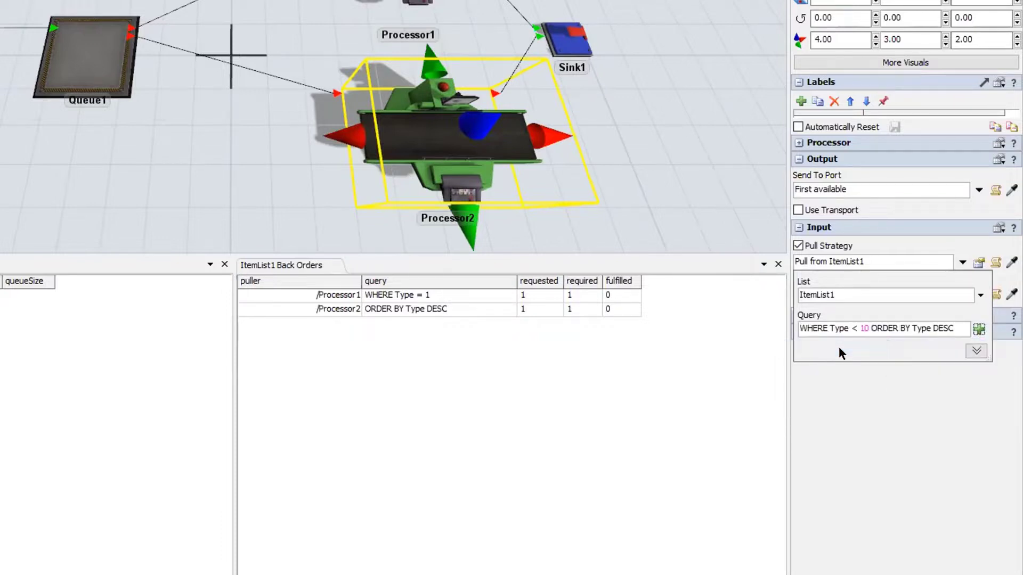
double_click(825, 328)
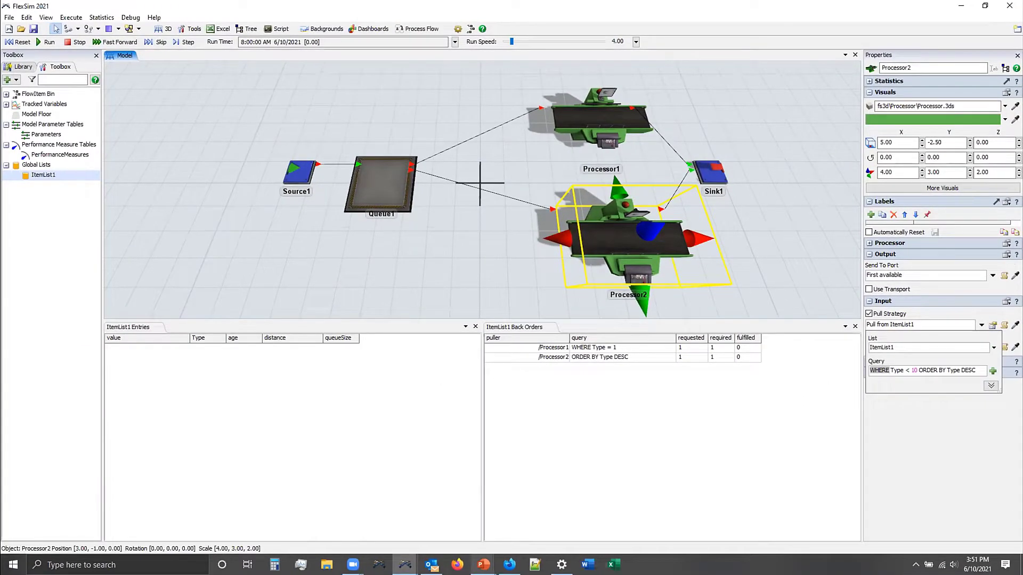
- Switch to the PowerPoint slide show and advance from the Simple List Model description to the Simple List Model Layout slide
mouse_move(482, 562)
click(479, 525)
click(633, 364)
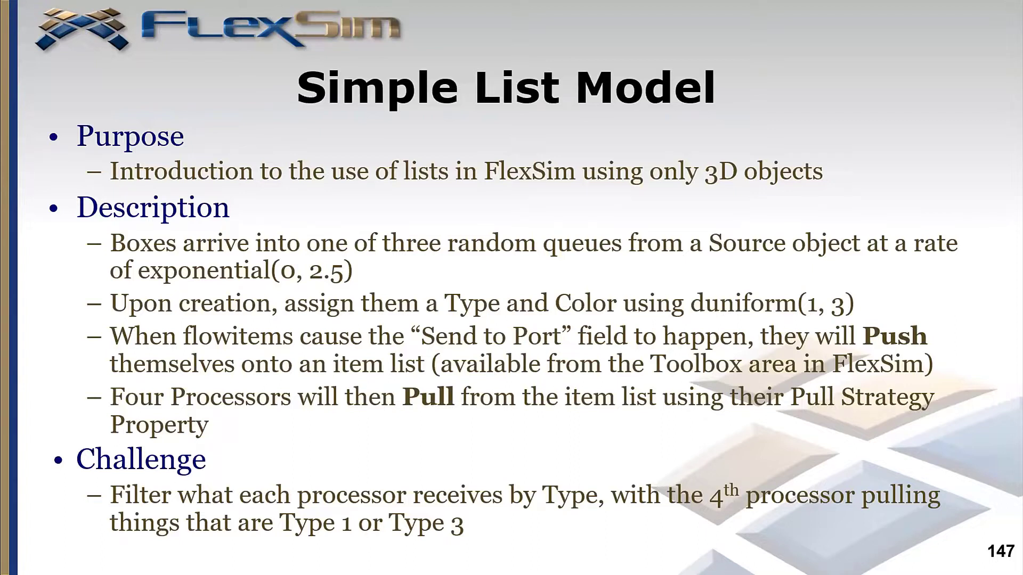
key(Right)
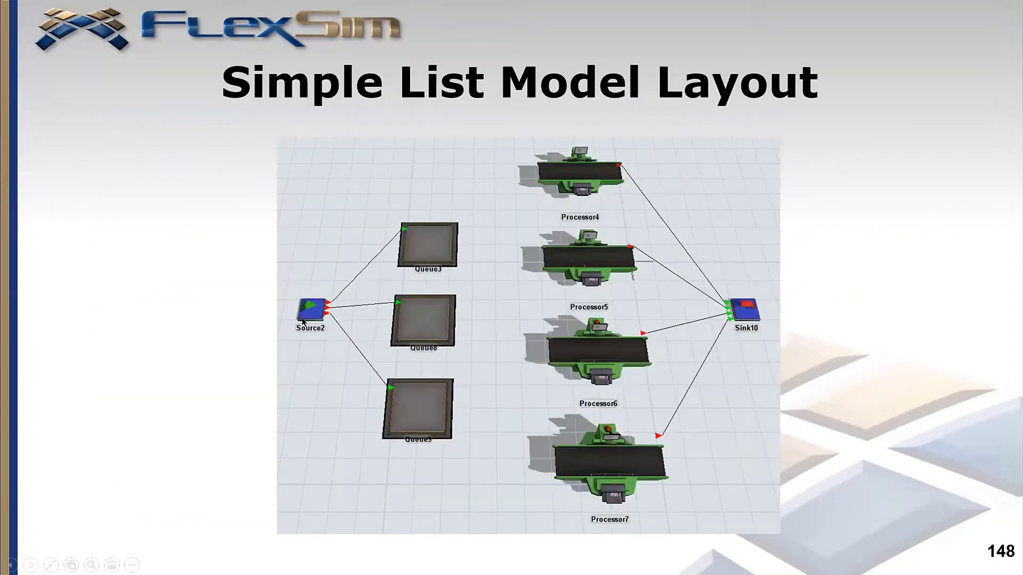